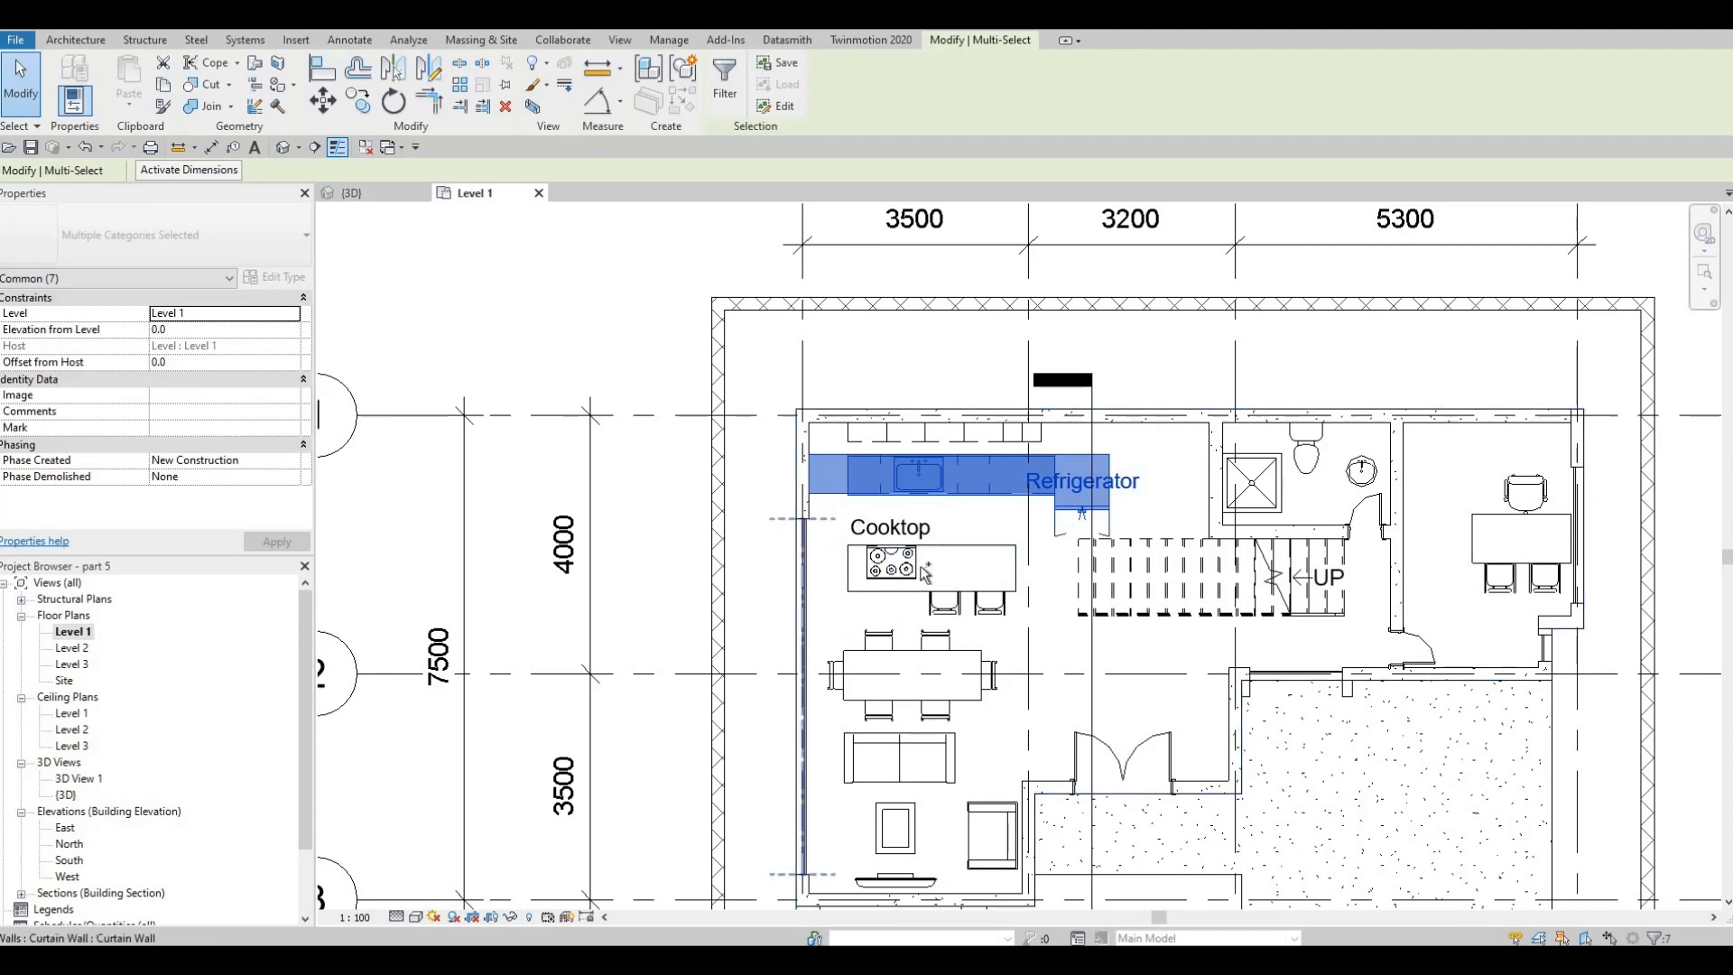
# Move the lower kitchen counter run, refrigerator, island and two bar chairs north so the counter's corner meets the northwest inner wall corner
pyautogui.keyDown('ctrl'); pyautogui.click(1018, 657); pyautogui.keyUp('ctrl')
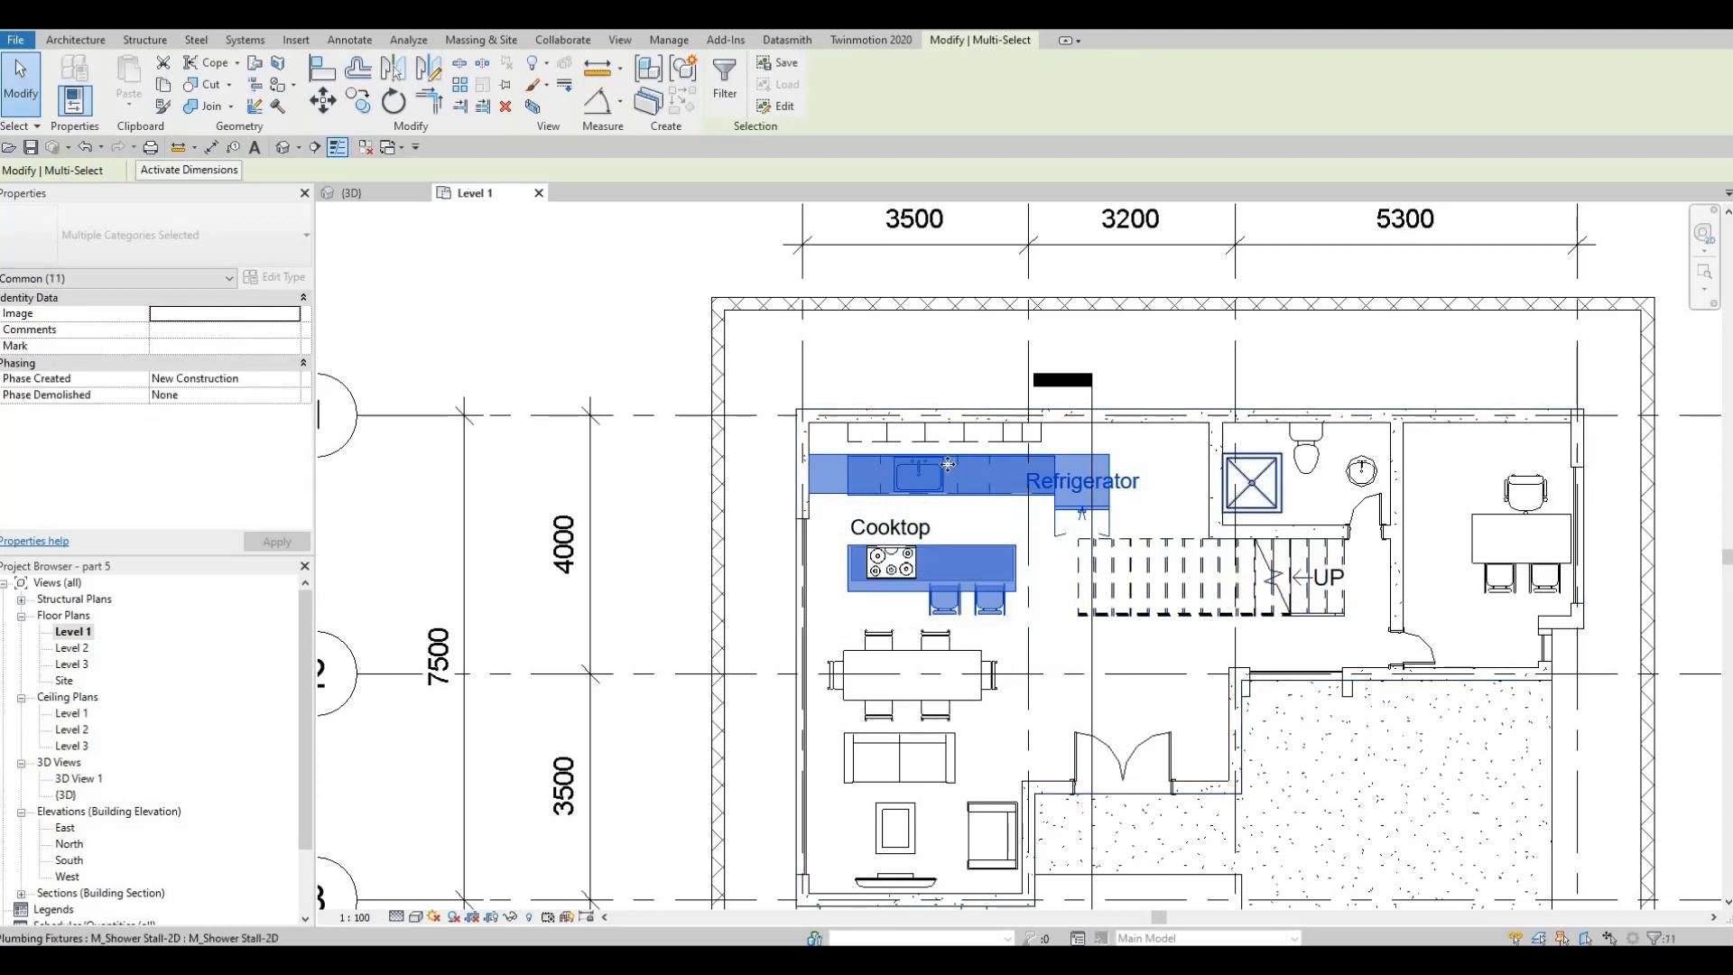
pyautogui.press('m')
pyautogui.press('v')
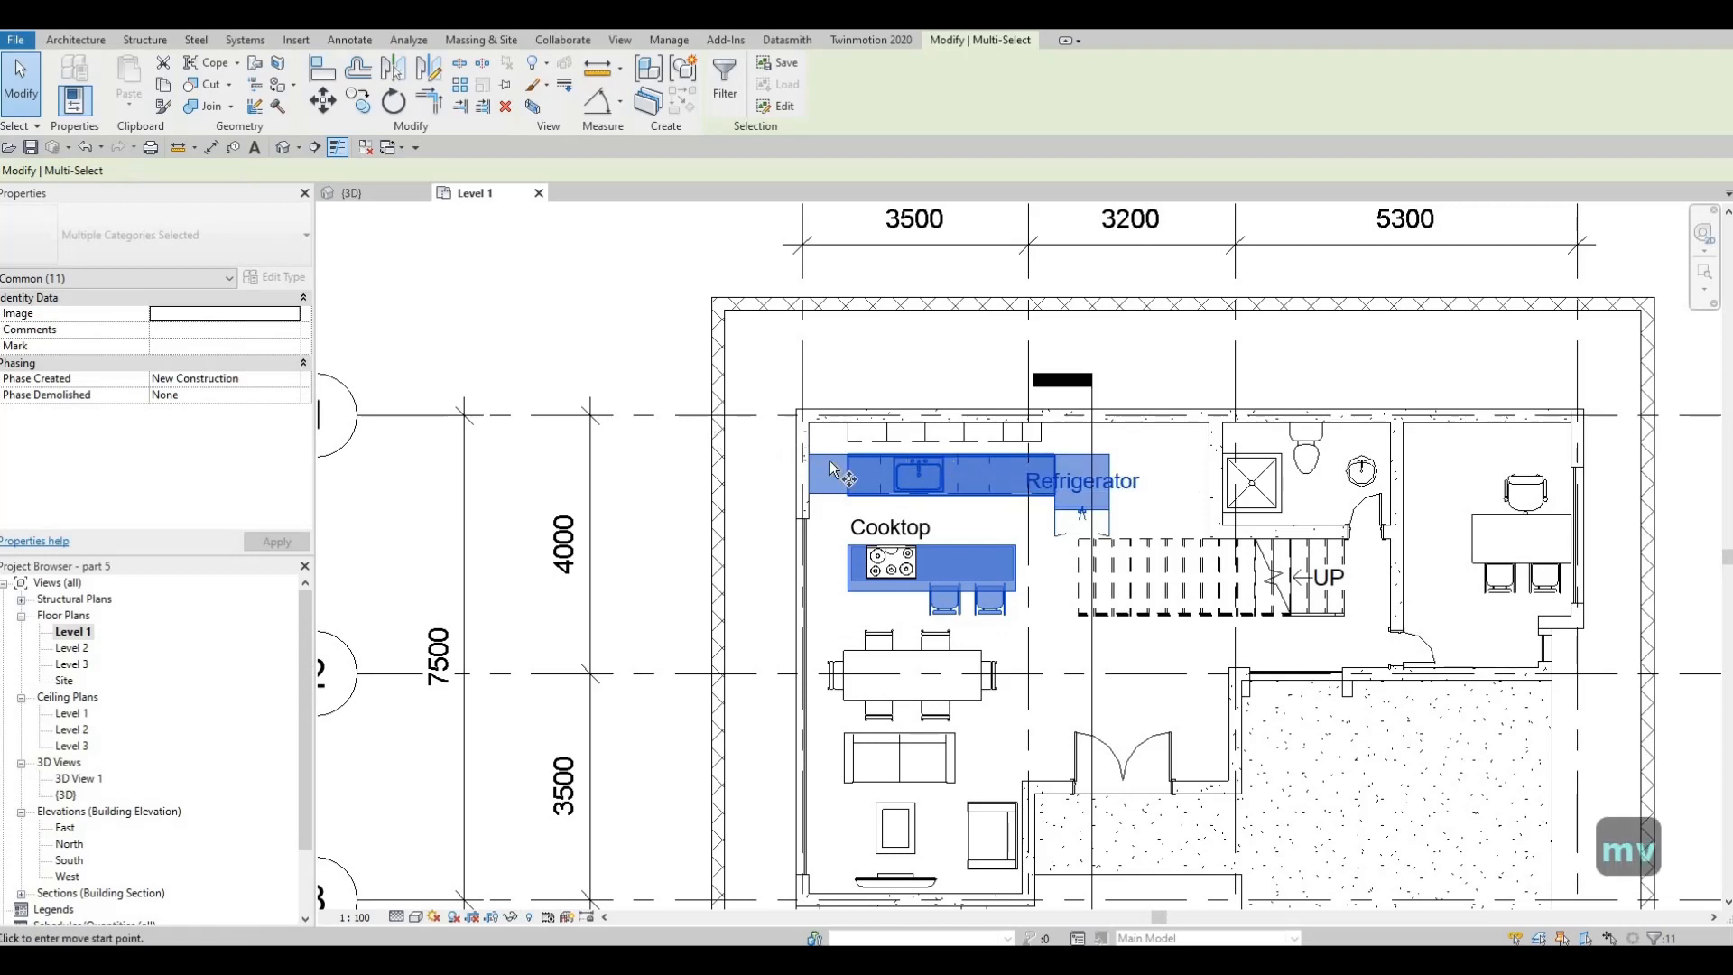
pyautogui.scroll(5, 846, 480)
pyautogui.click(842, 475)
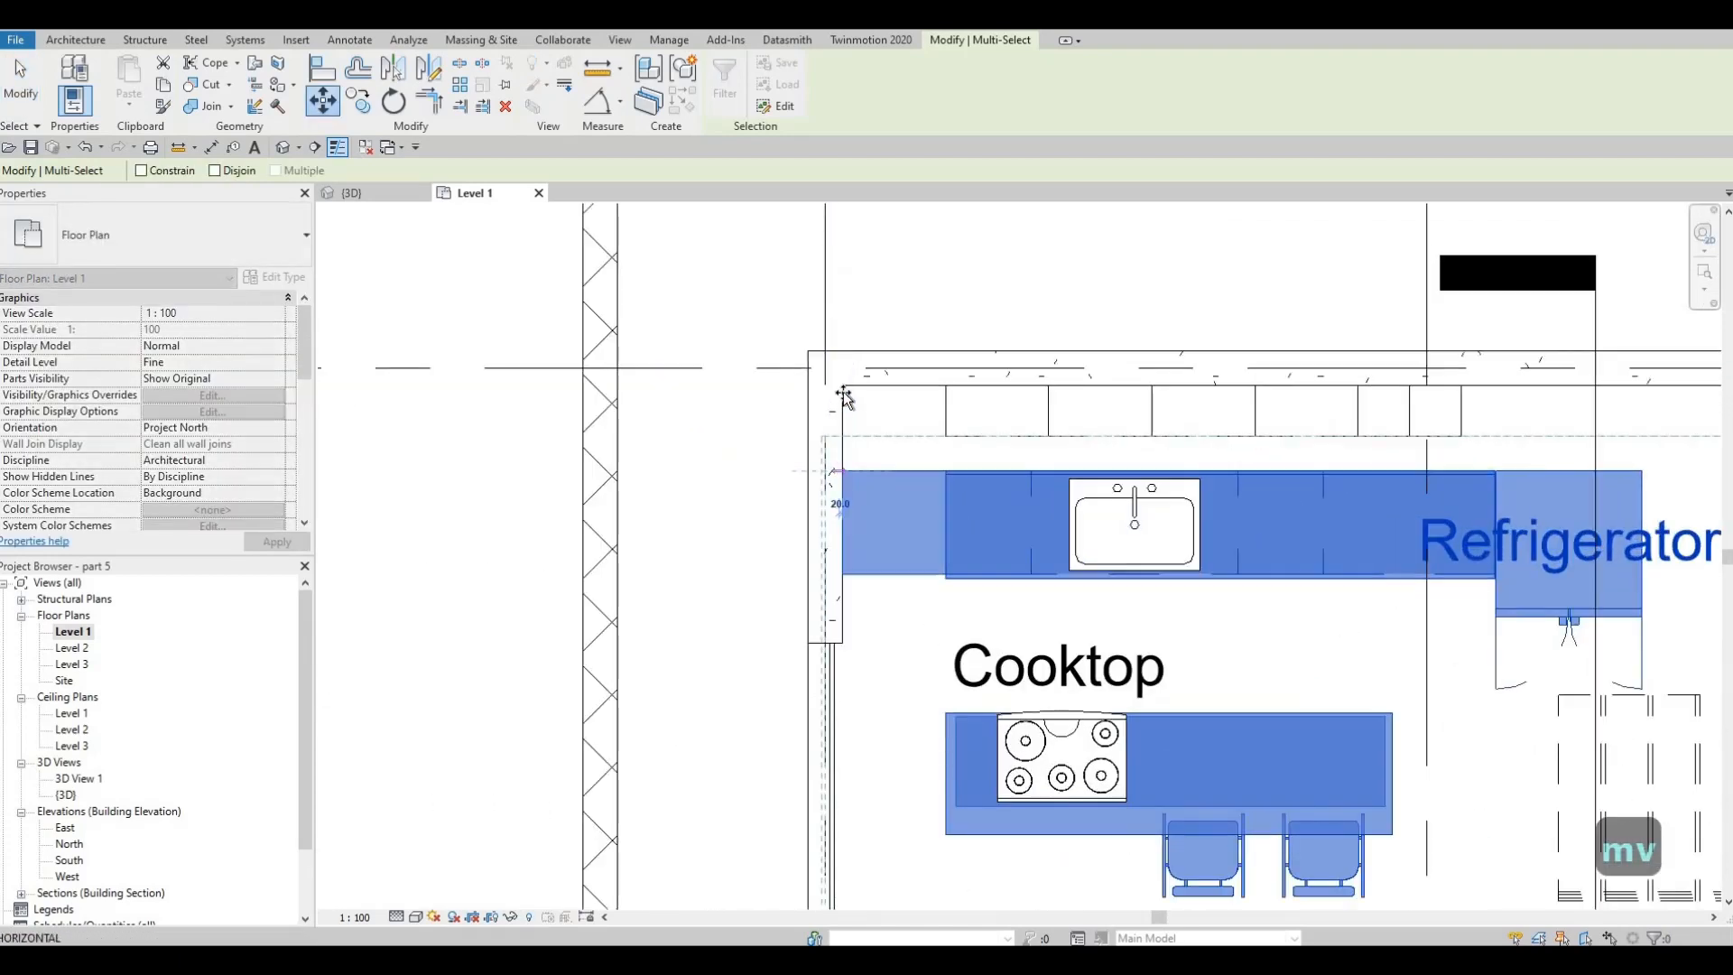
pyautogui.click(836, 416)
pyautogui.scroll(-6, 903, 469)
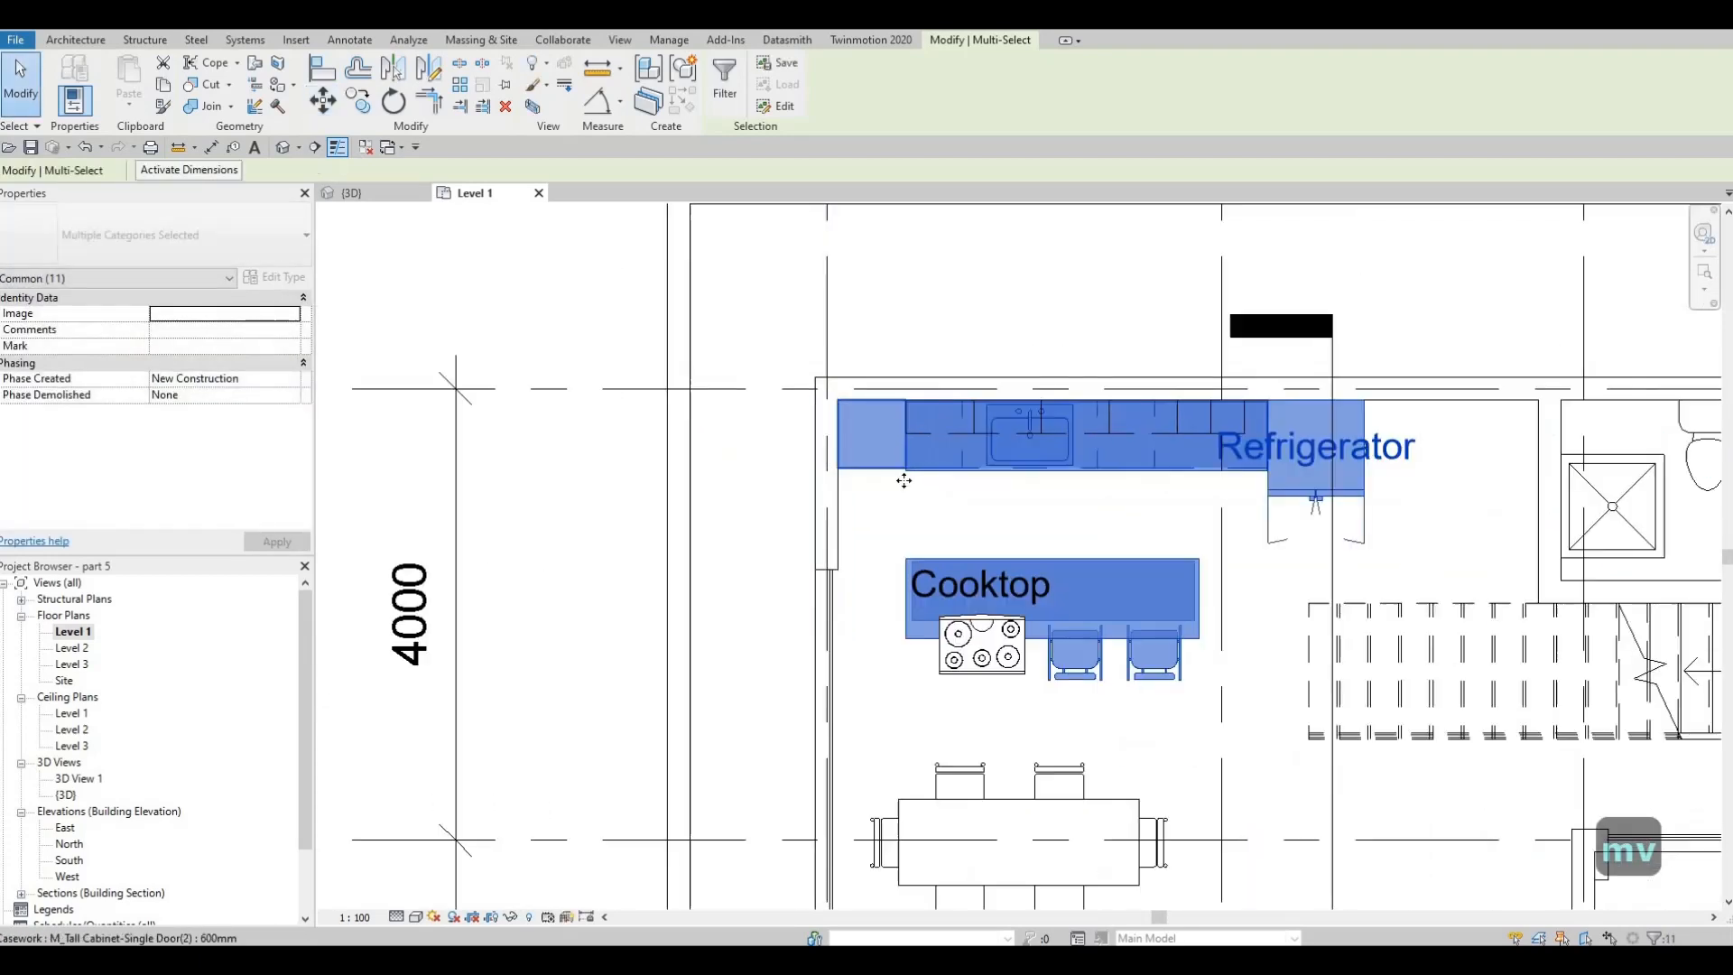
pyautogui.scroll(-2, 623, 479)
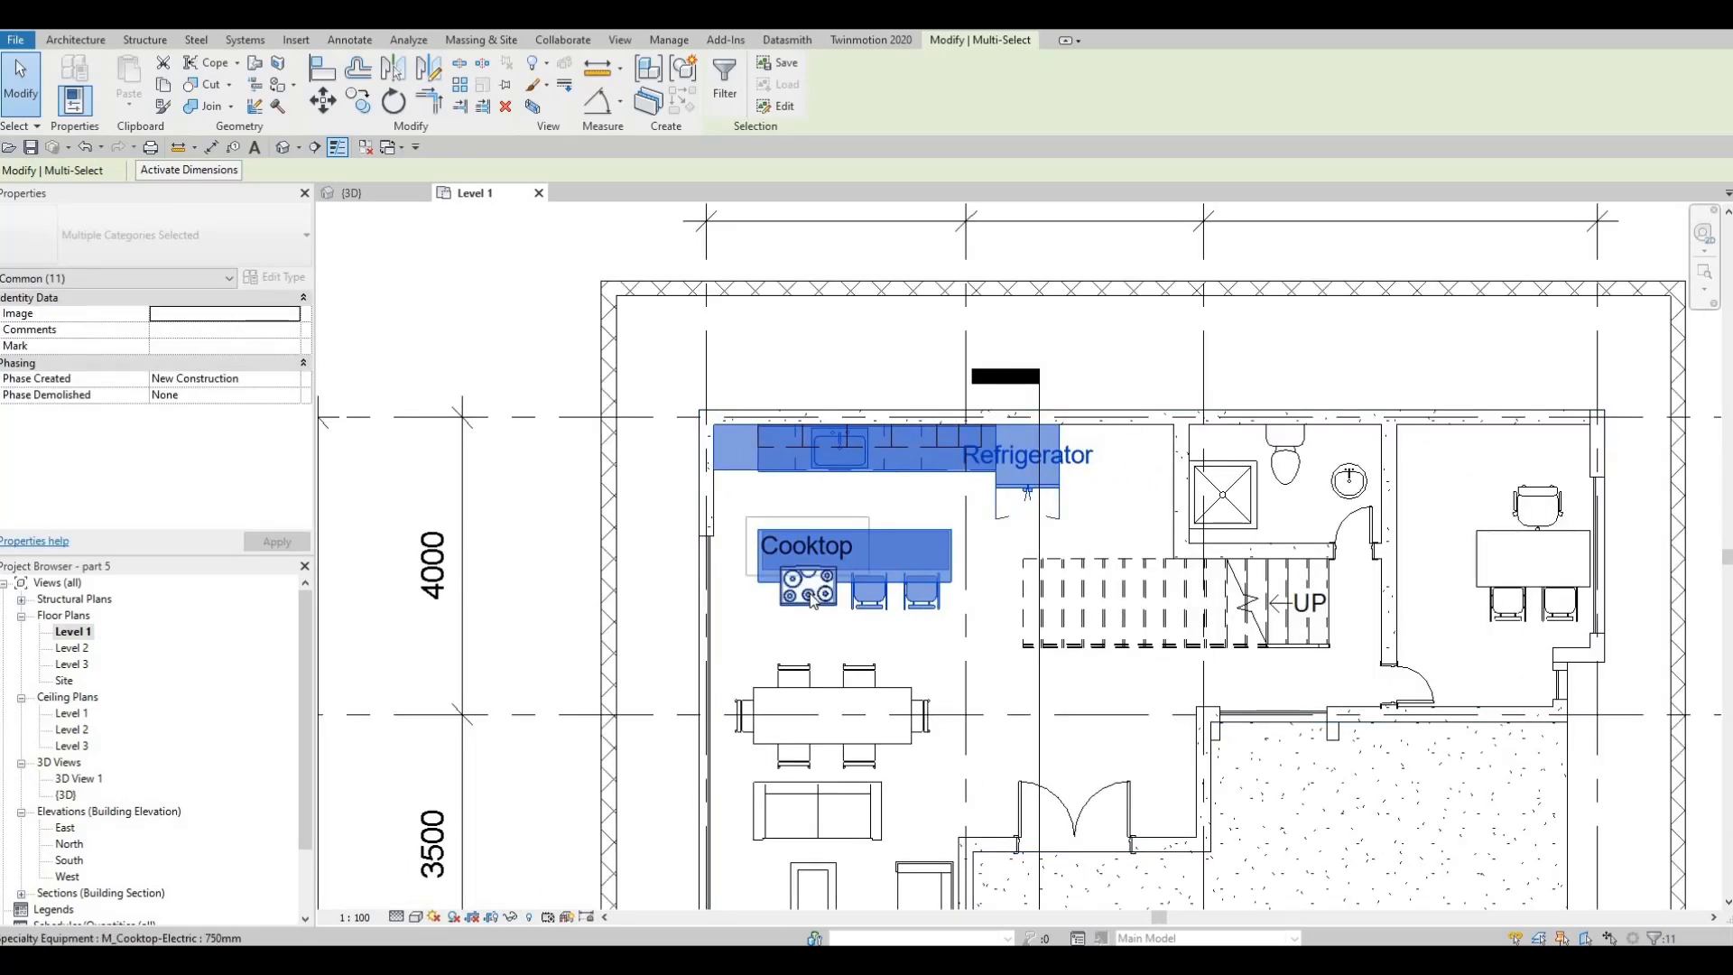
pyautogui.press('Escape')
pyautogui.press('Escape')
# Nudge the electric cooktop north until it sits fully within the kitchen island countertop
pyautogui.scroll(3, 797, 584)
pyautogui.click(812, 600)
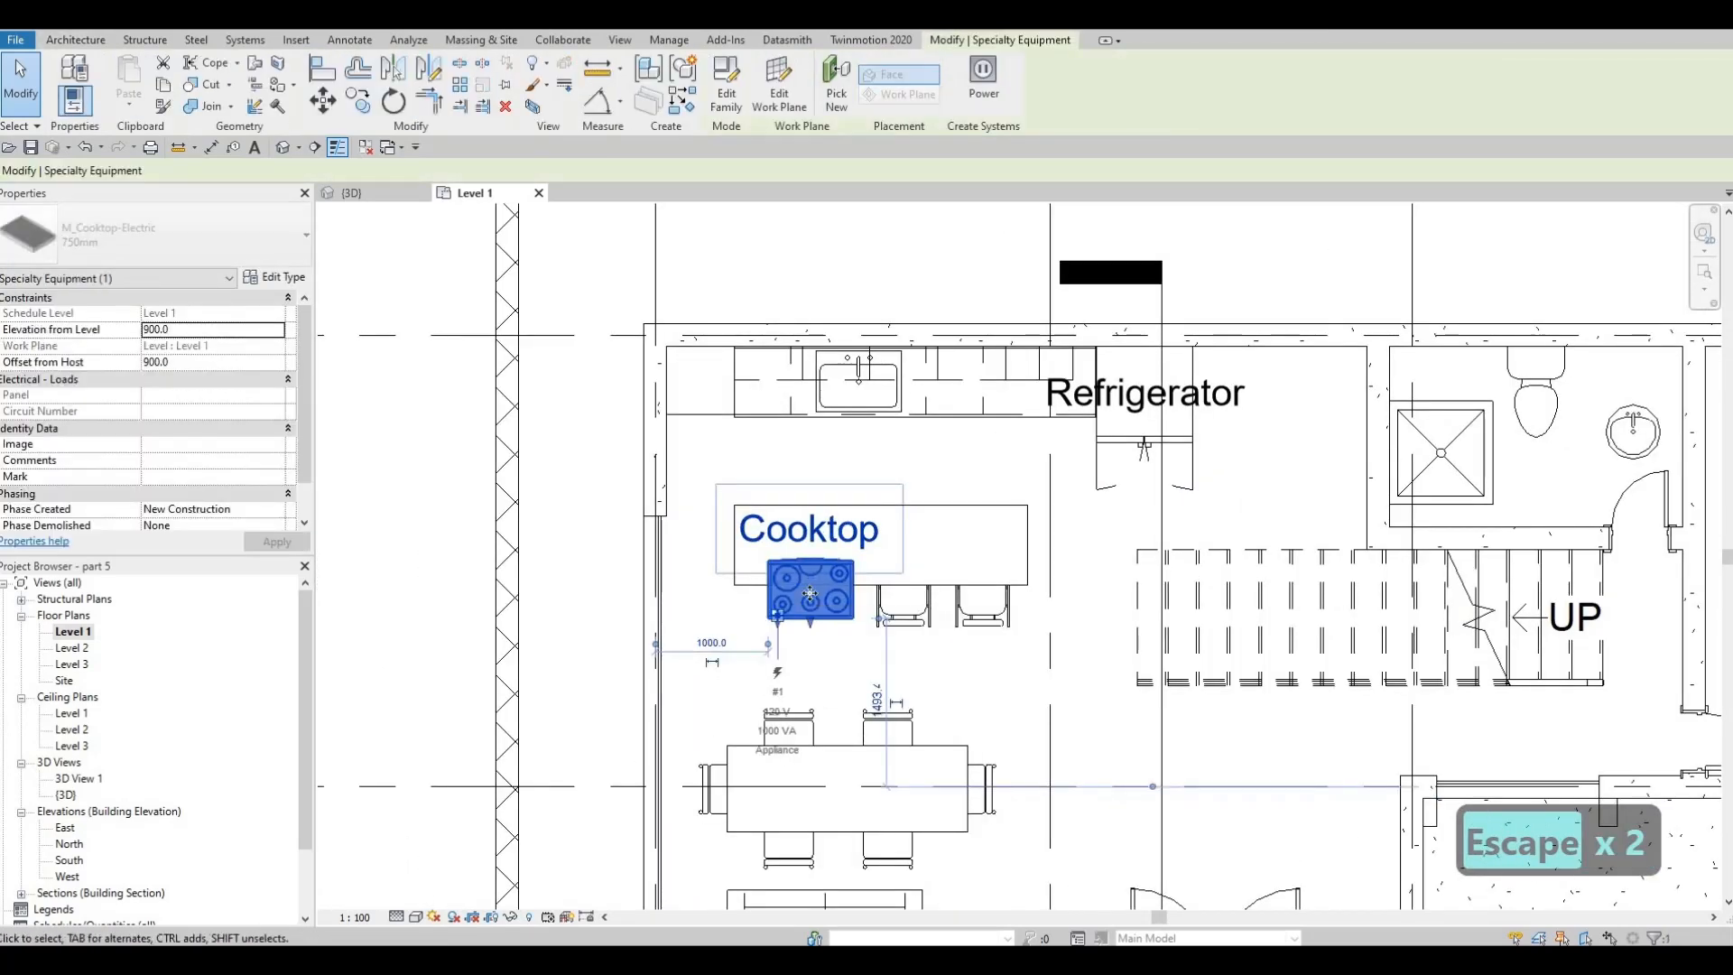
pyautogui.press('Up')
pyautogui.press('Up')
pyautogui.press('Up')
pyautogui.press('Up')
pyautogui.press('Up')
pyautogui.press('Up')
pyautogui.press('Up')
pyautogui.press('Up')
pyautogui.press('Up')
pyautogui.press('Up')
pyautogui.press('Up')
pyautogui.press('Up')
pyautogui.press('Up')
pyautogui.press('Up')
pyautogui.press('Up')
pyautogui.press('Up')
pyautogui.press('Up')
pyautogui.press('Up')
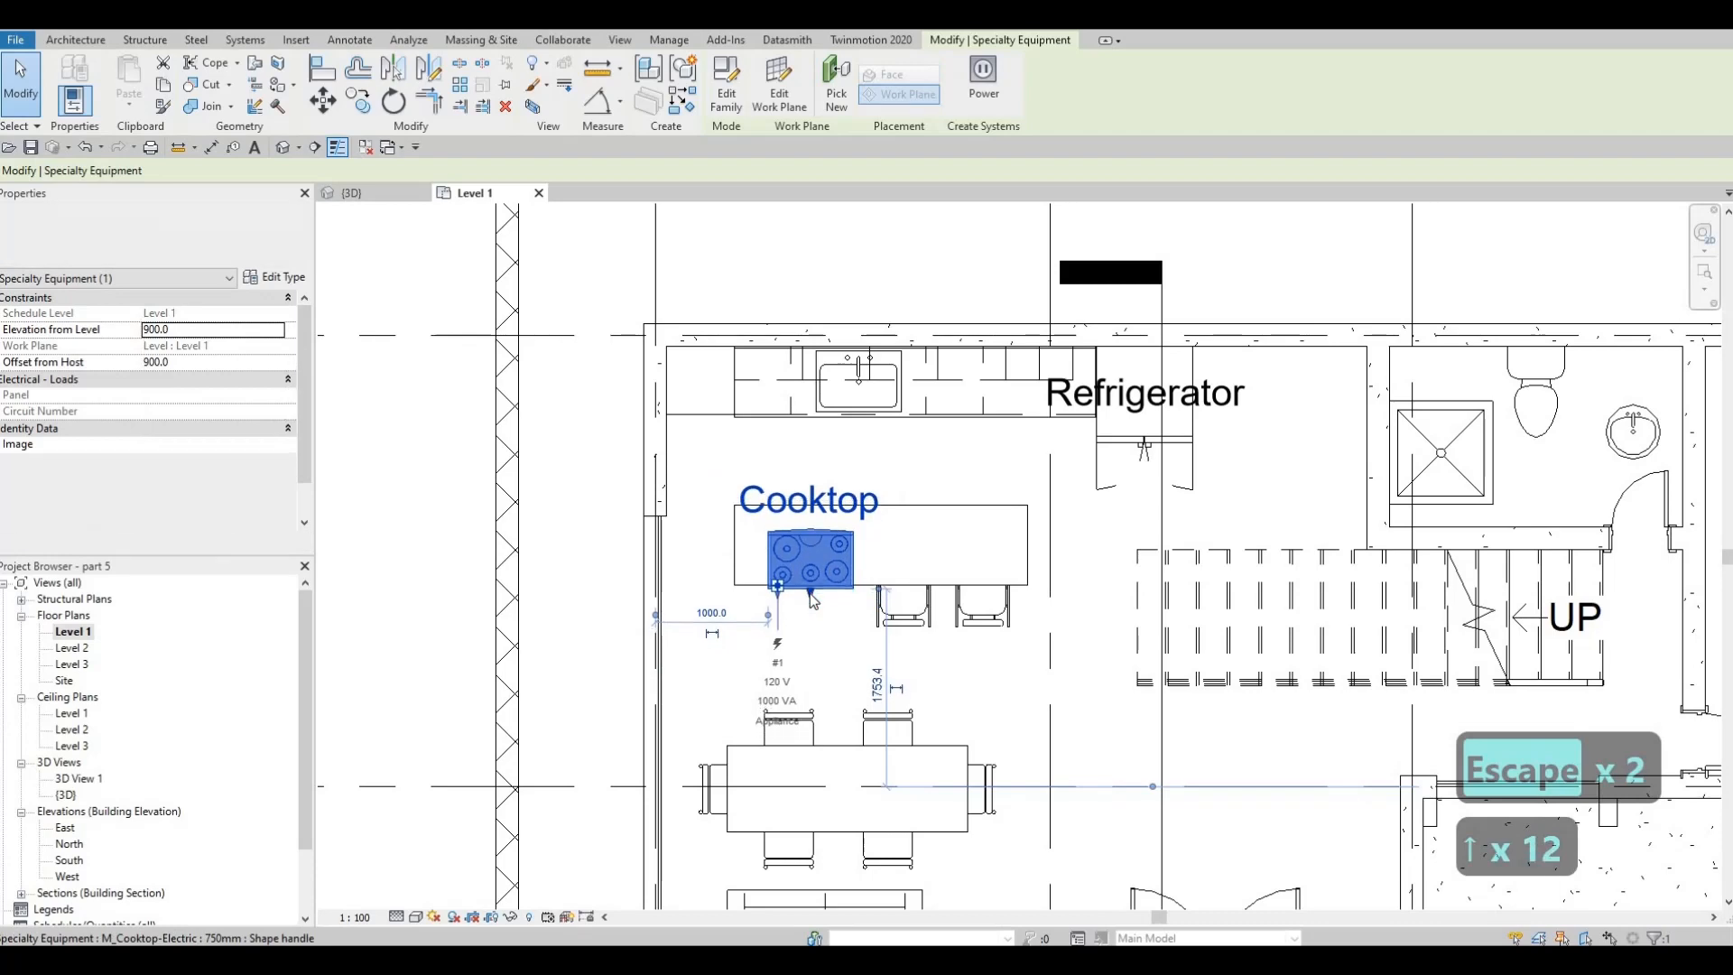
pyautogui.press('Up')
pyautogui.press('Up')
pyautogui.press('Up')
pyautogui.press('Up')
pyautogui.press('Up')
pyautogui.press('Up')
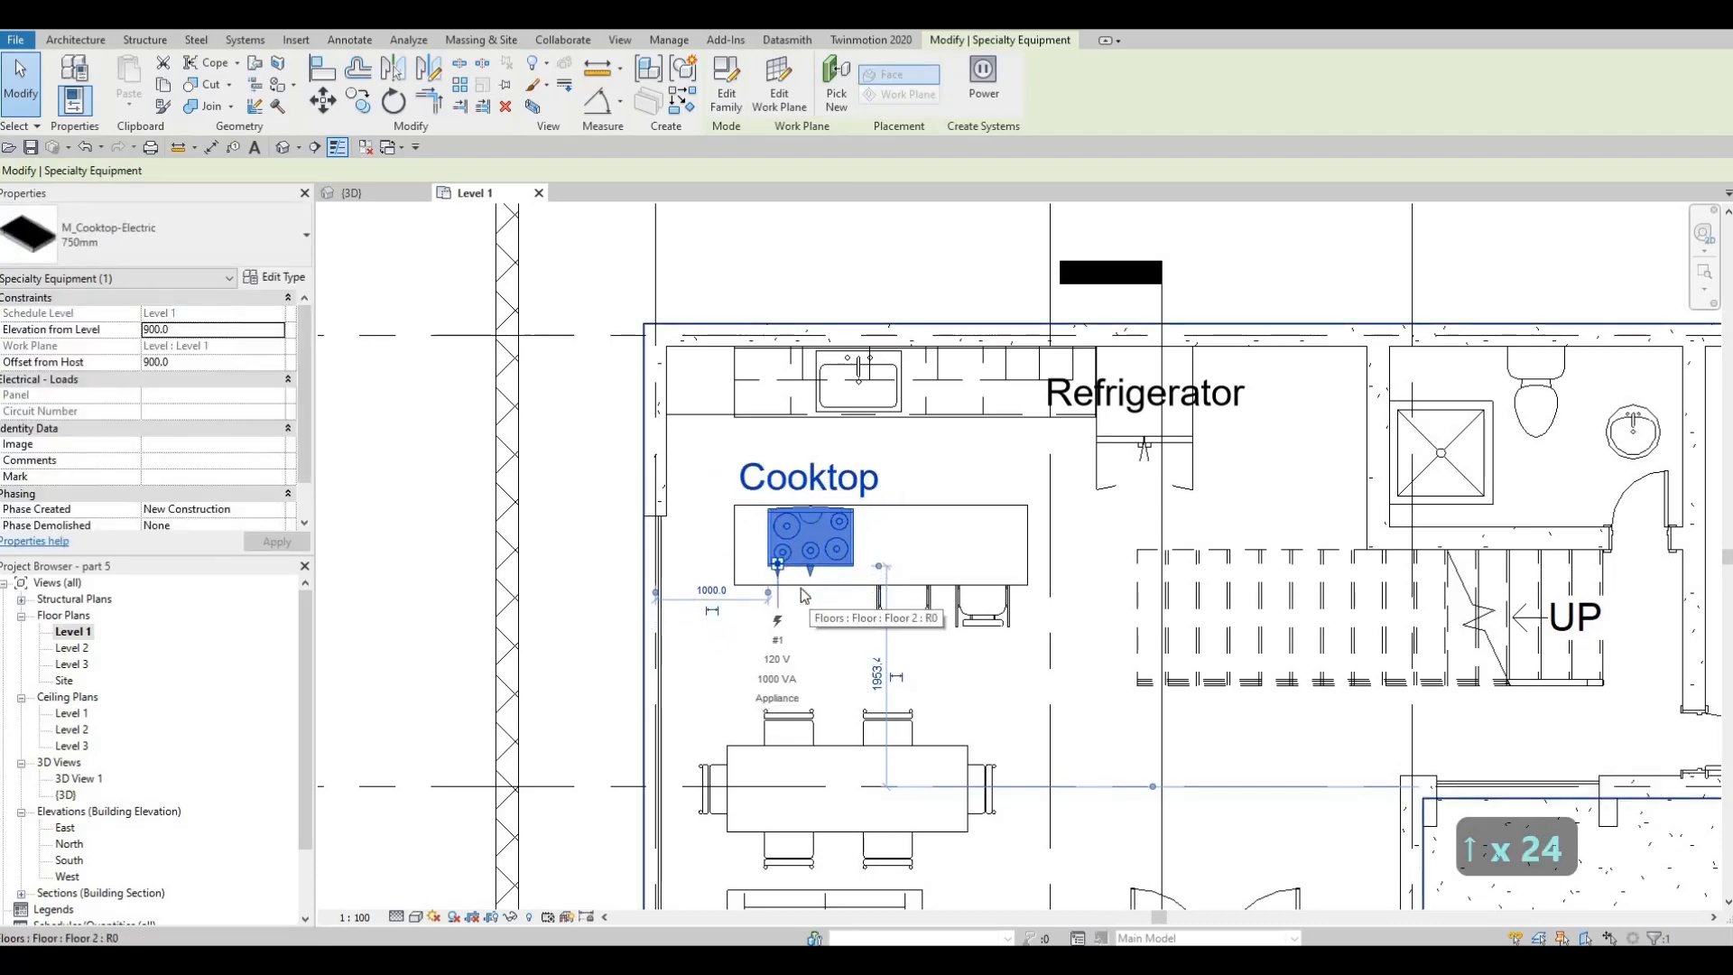
pyautogui.press('Escape')
pyautogui.press('Escape')
# Turn off Show Label in the type properties of the 750mm cooktop and the 850mm refrigerator
pyautogui.click(830, 494)
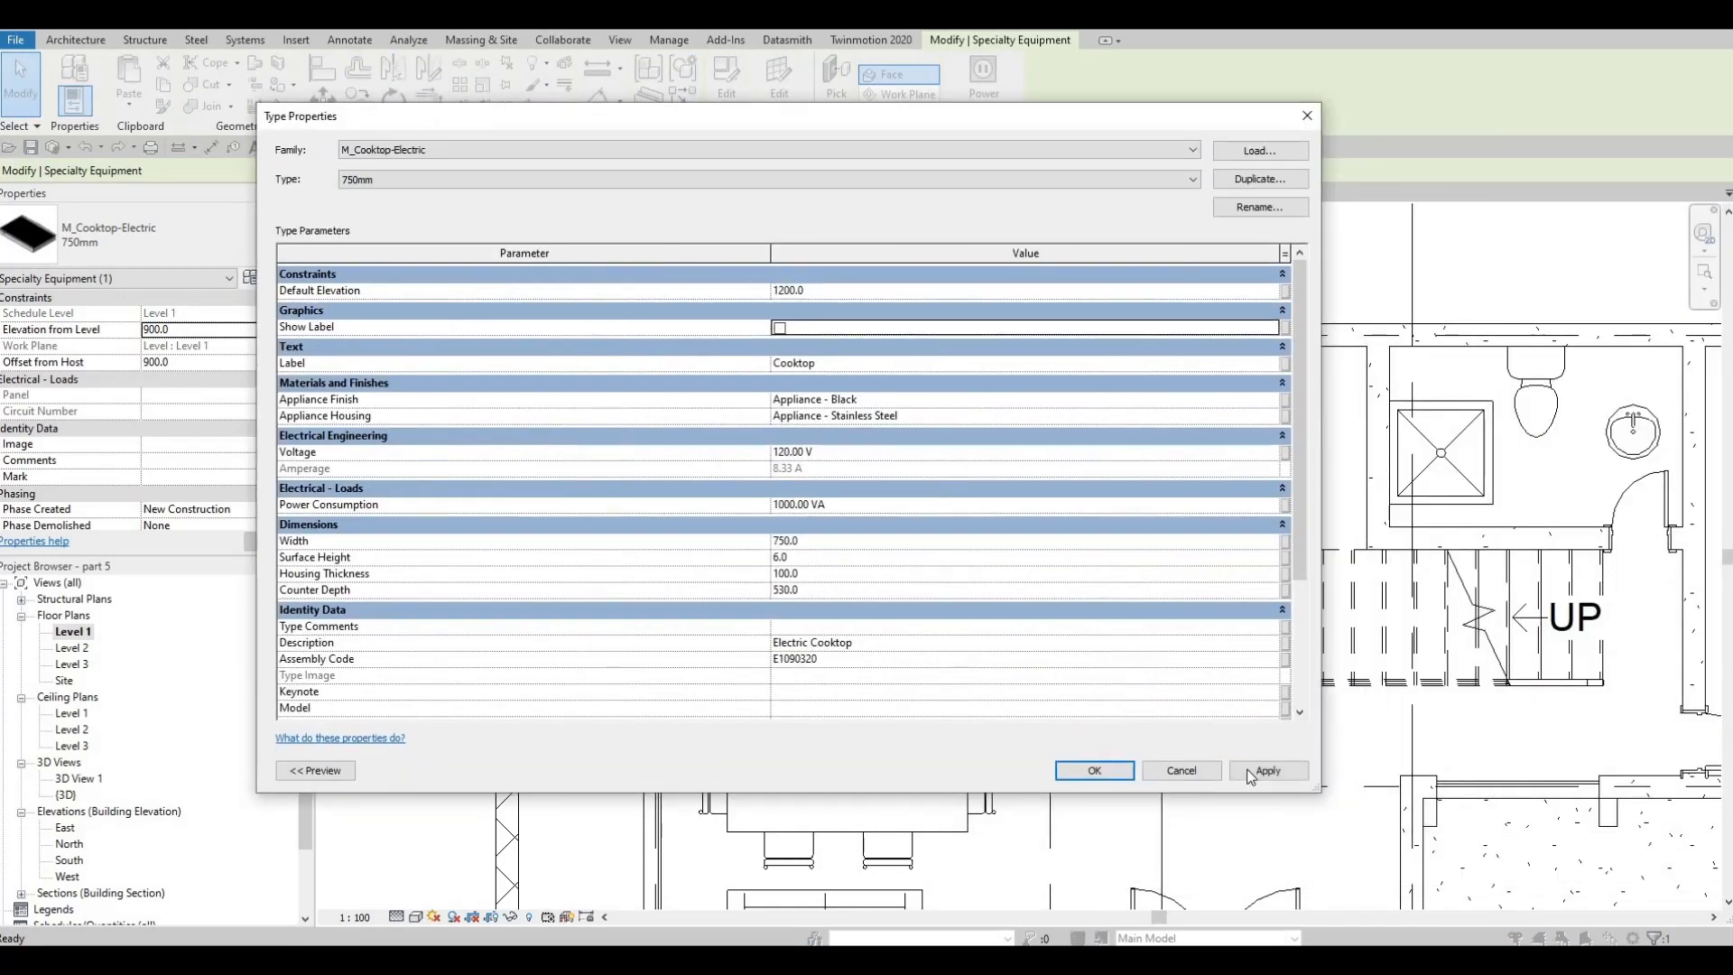
pyautogui.press('Return')
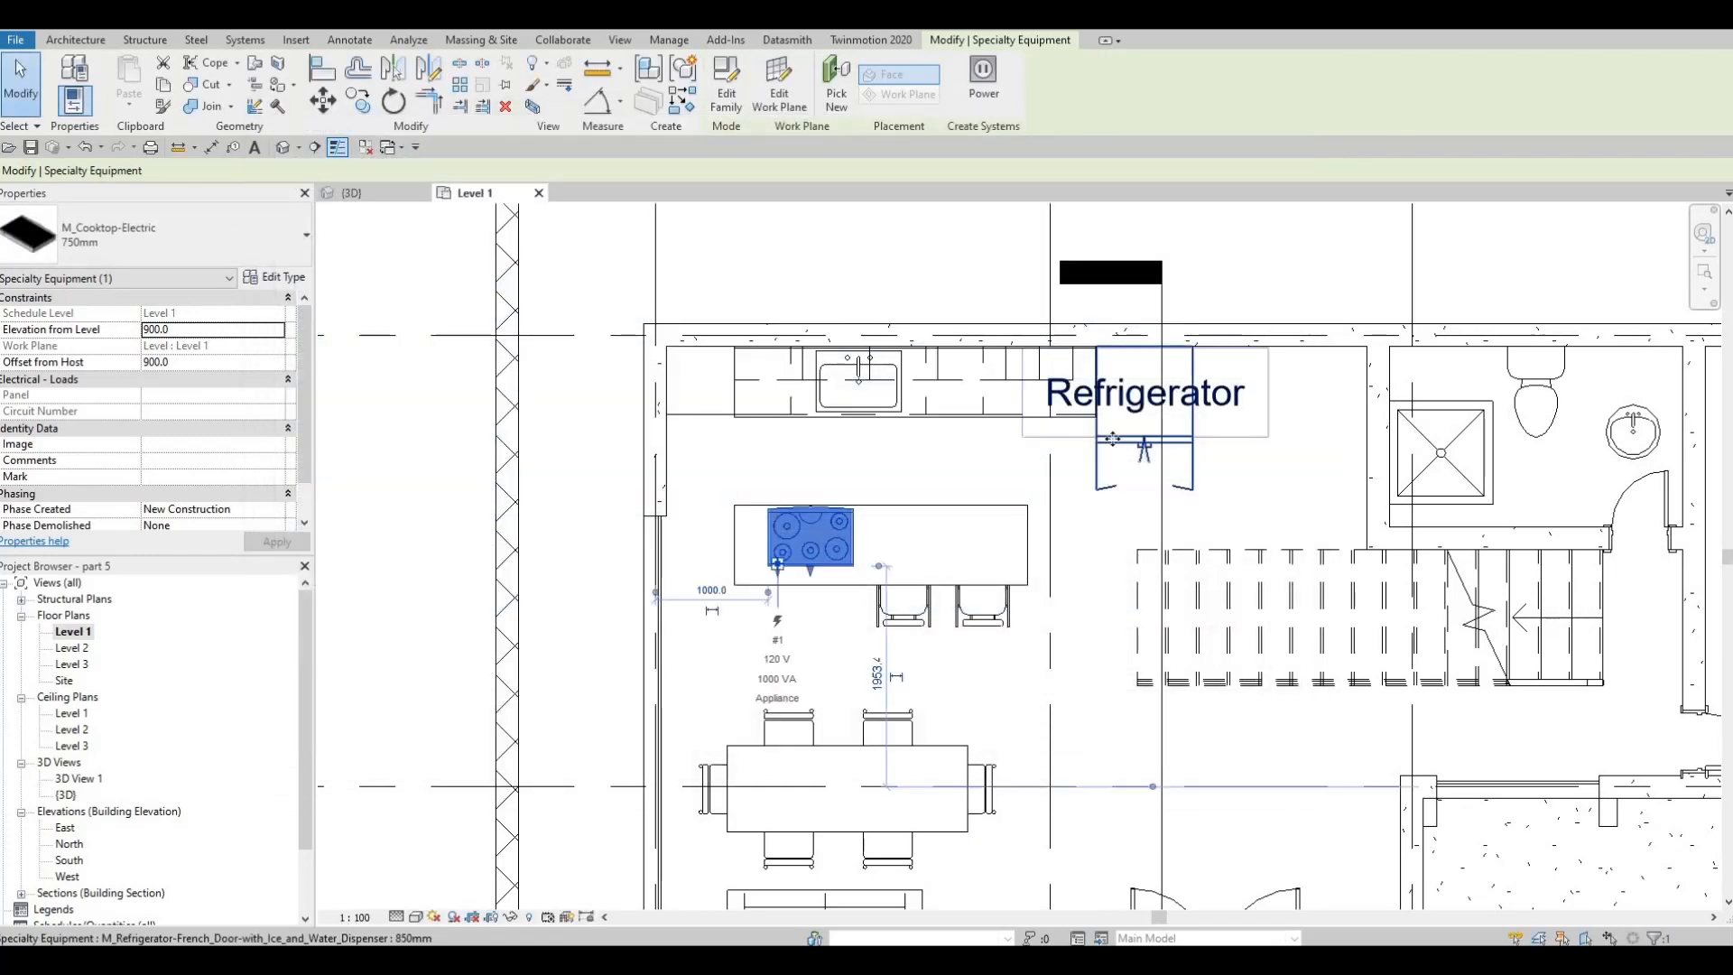
pyautogui.click(646, 360)
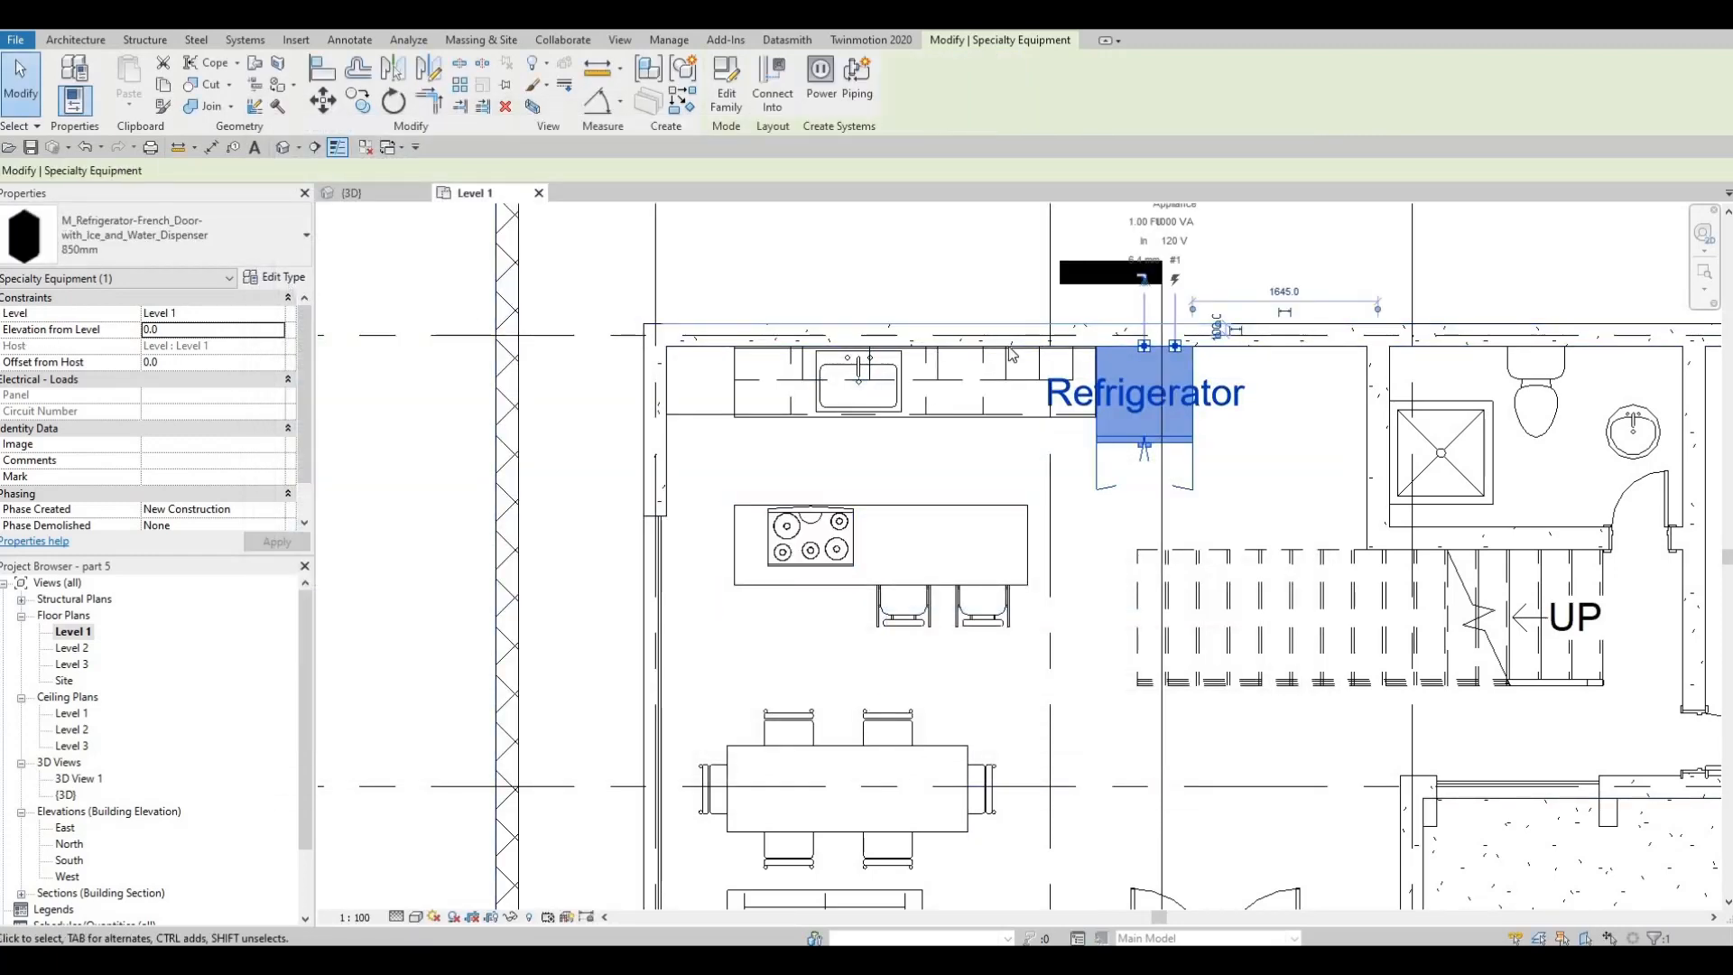
pyautogui.click(74, 99)
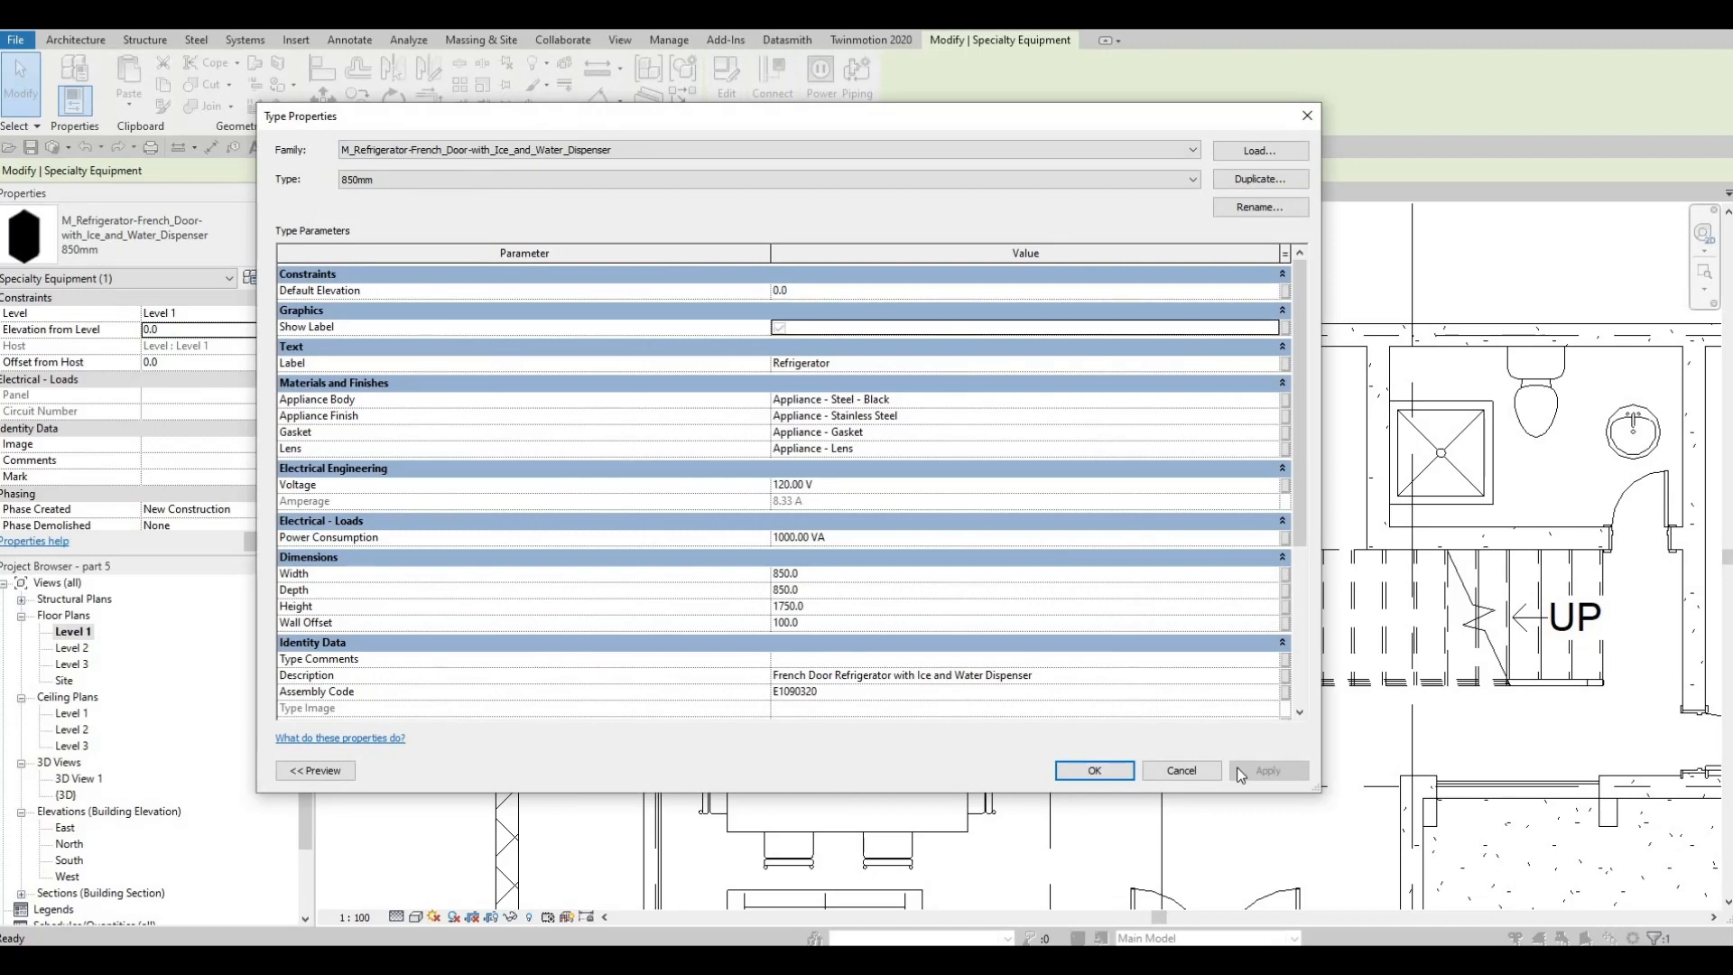
pyautogui.click(1097, 774)
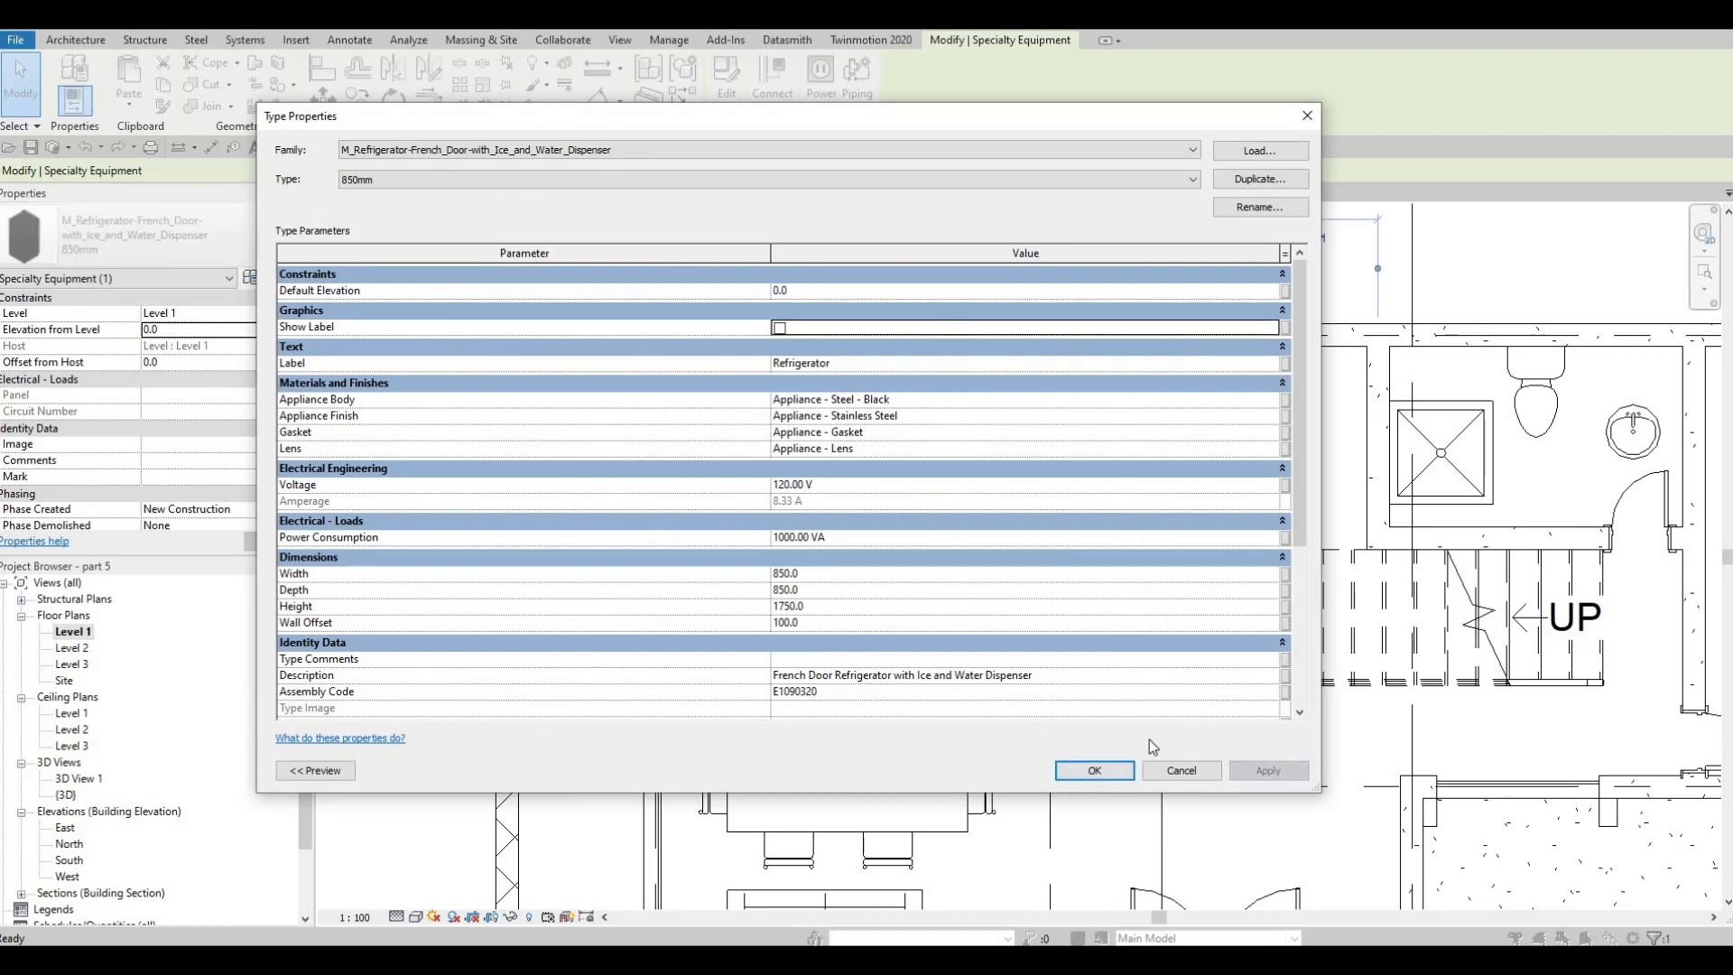
pyautogui.scroll(3, 1162, 449)
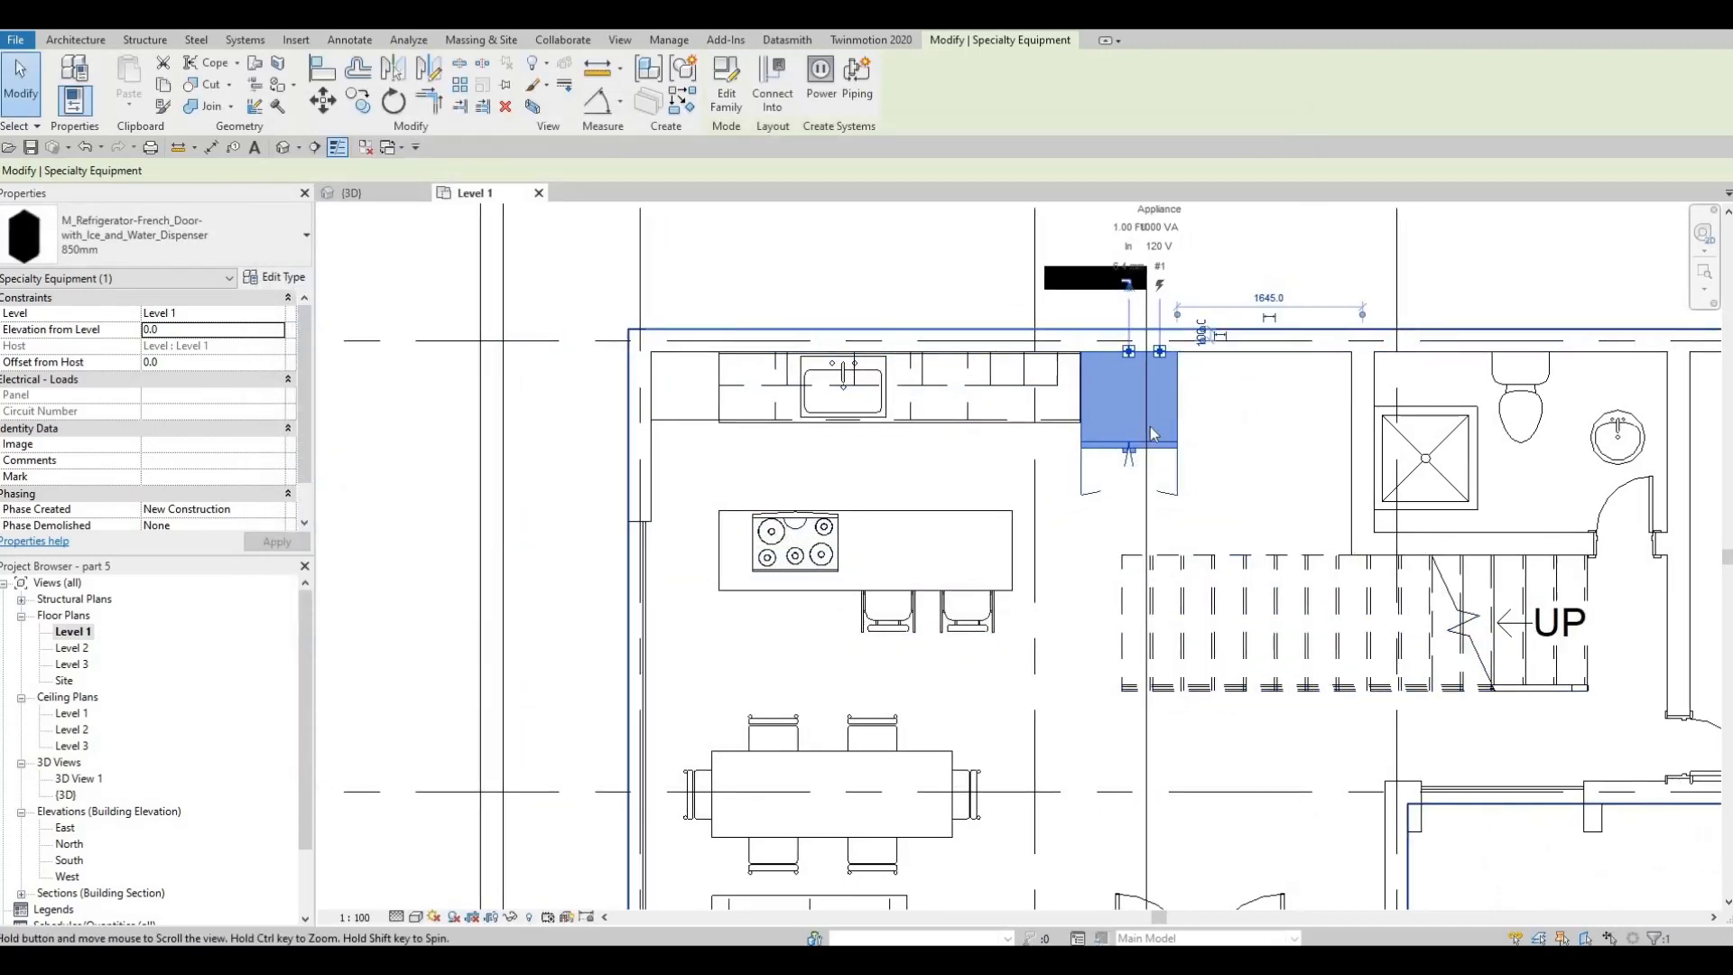
pyautogui.press('Escape')
pyautogui.scroll(-3, 1162, 449)
pyautogui.press('Escape')
pyautogui.scroll(3, 1297, 587)
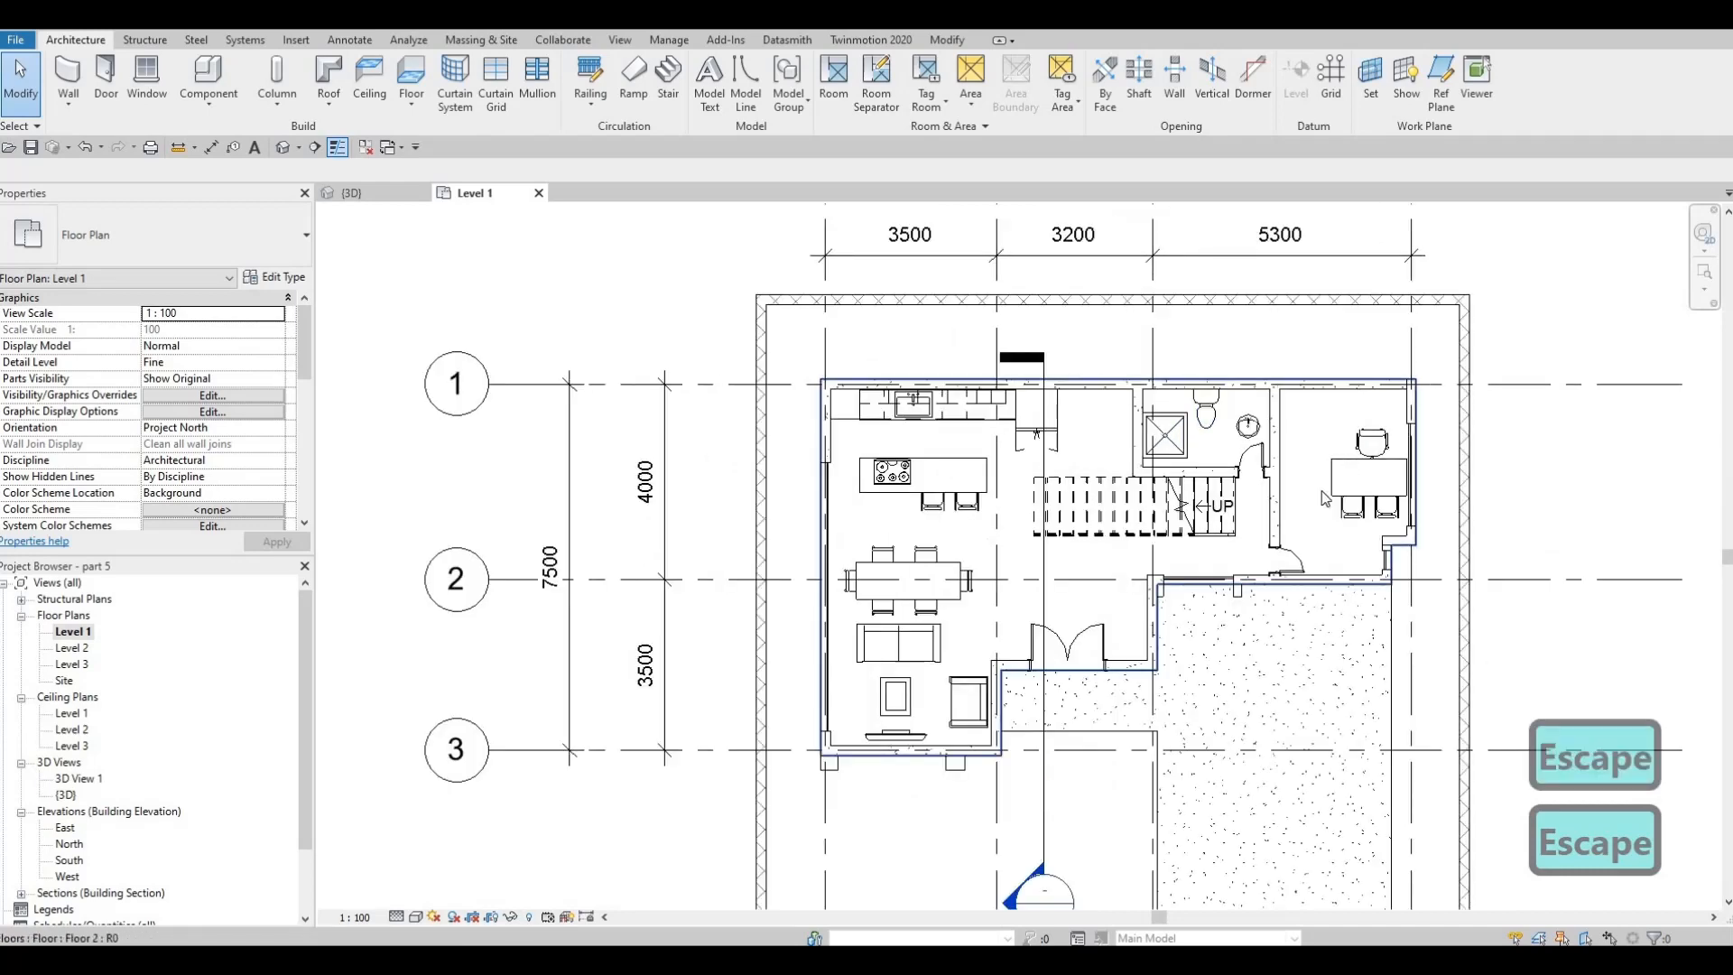
pyautogui.press('Escape')
# Delete the east office's interior door, desk, two visitor chairs and executive chair
pyautogui.click(1293, 585)
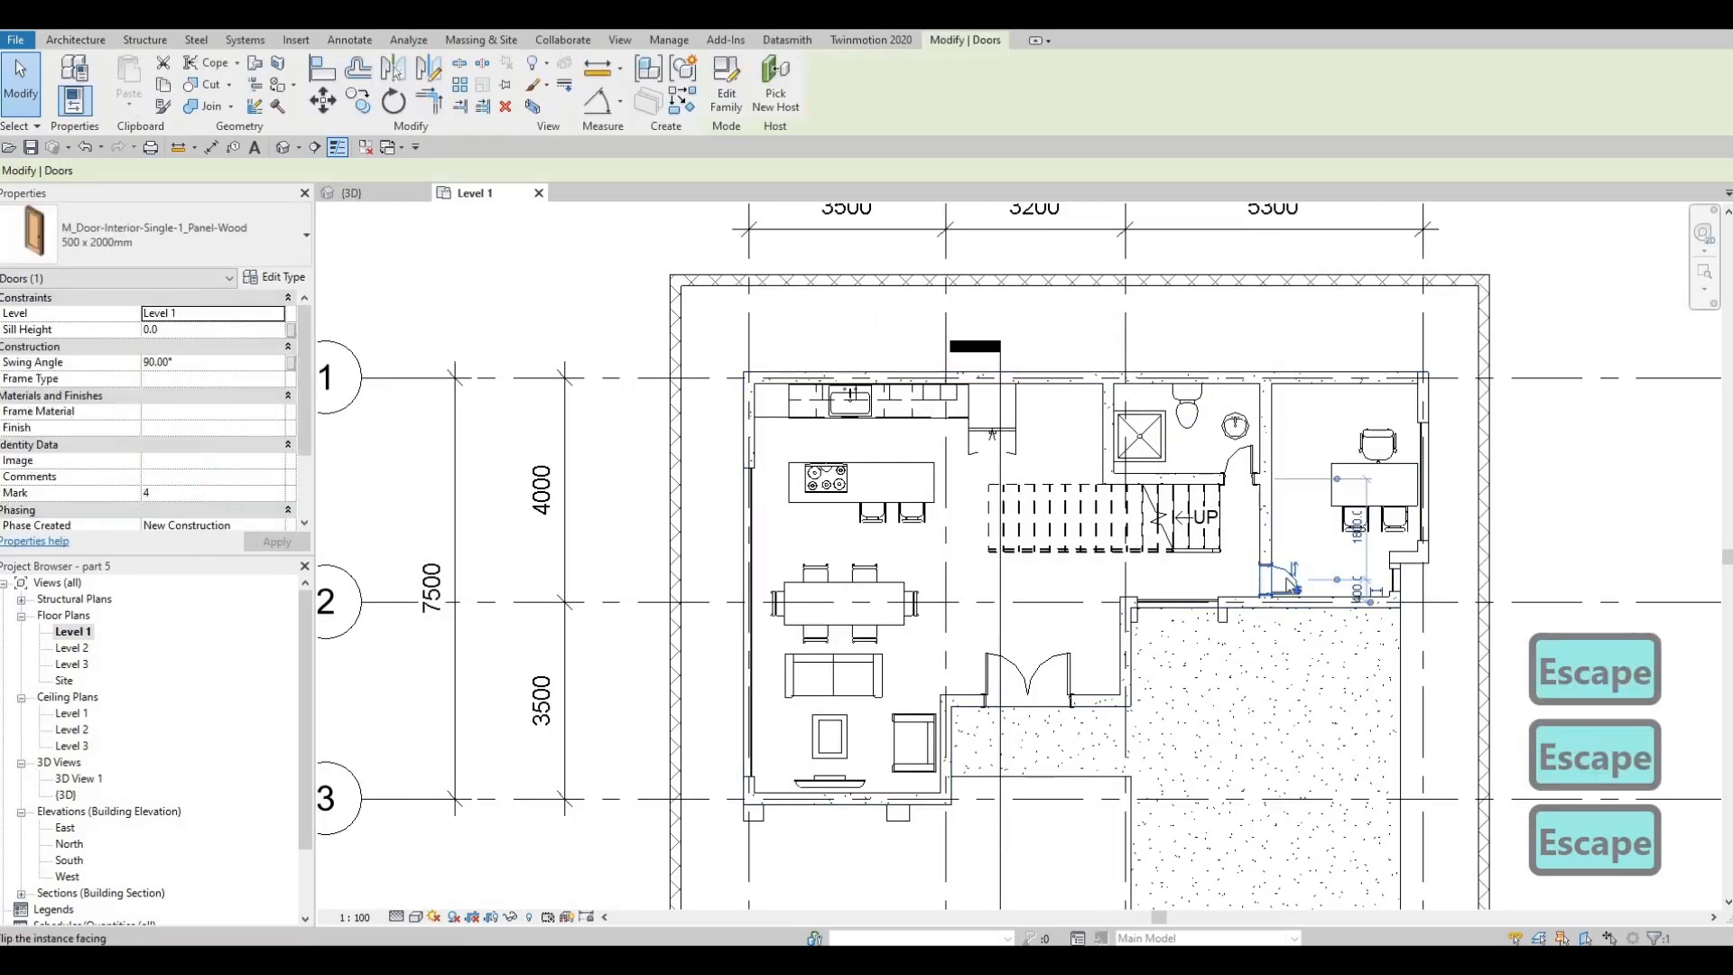
pyautogui.press('Delete')
pyautogui.click(1359, 492)
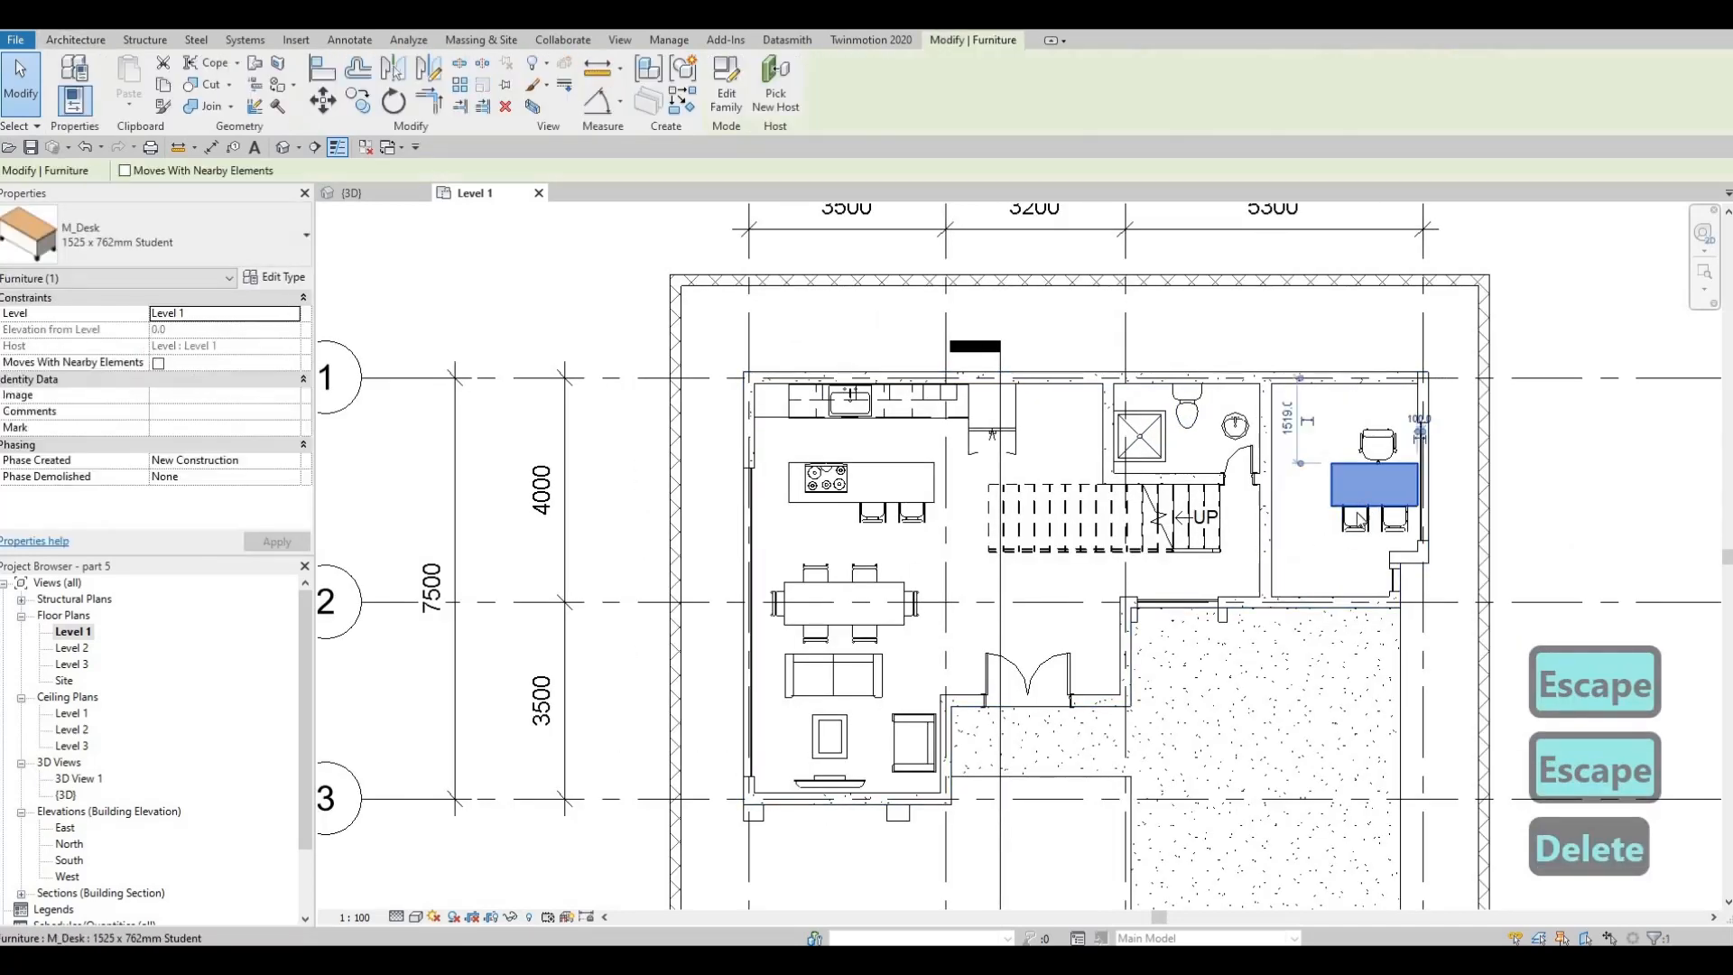
pyautogui.press('Delete')
pyautogui.click(1356, 520)
pyautogui.press('Delete')
pyautogui.click(1394, 520)
pyautogui.press('Delete')
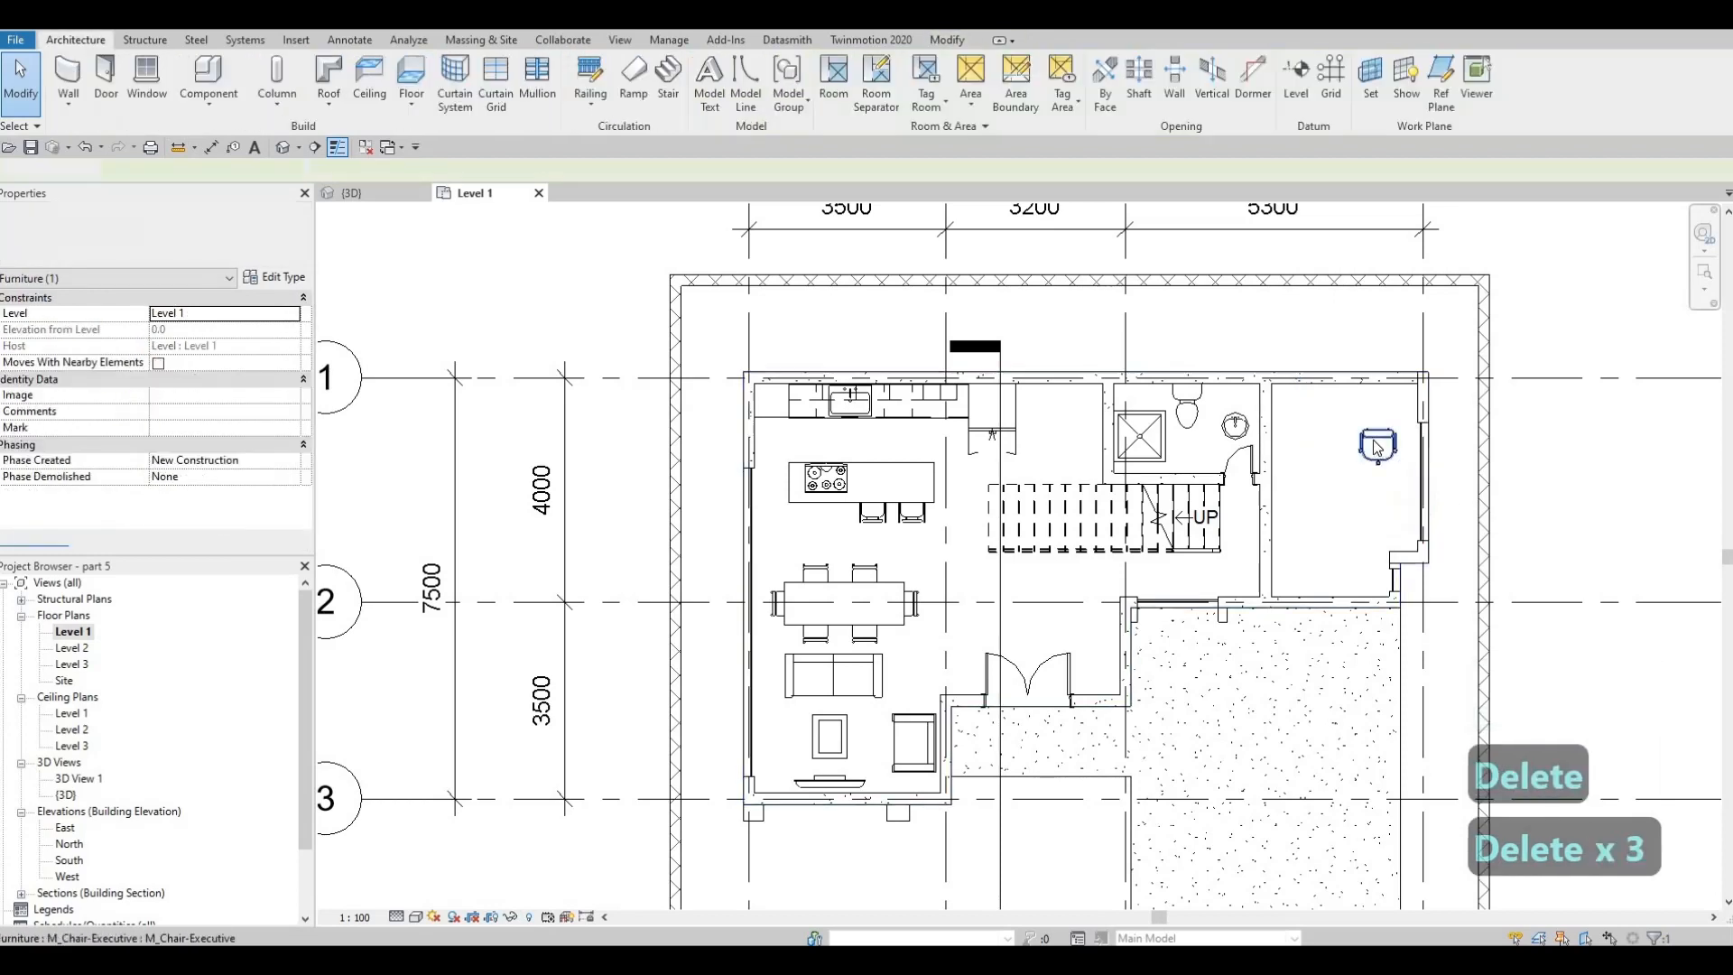
pyautogui.click(1325, 395)
pyautogui.press('Delete')
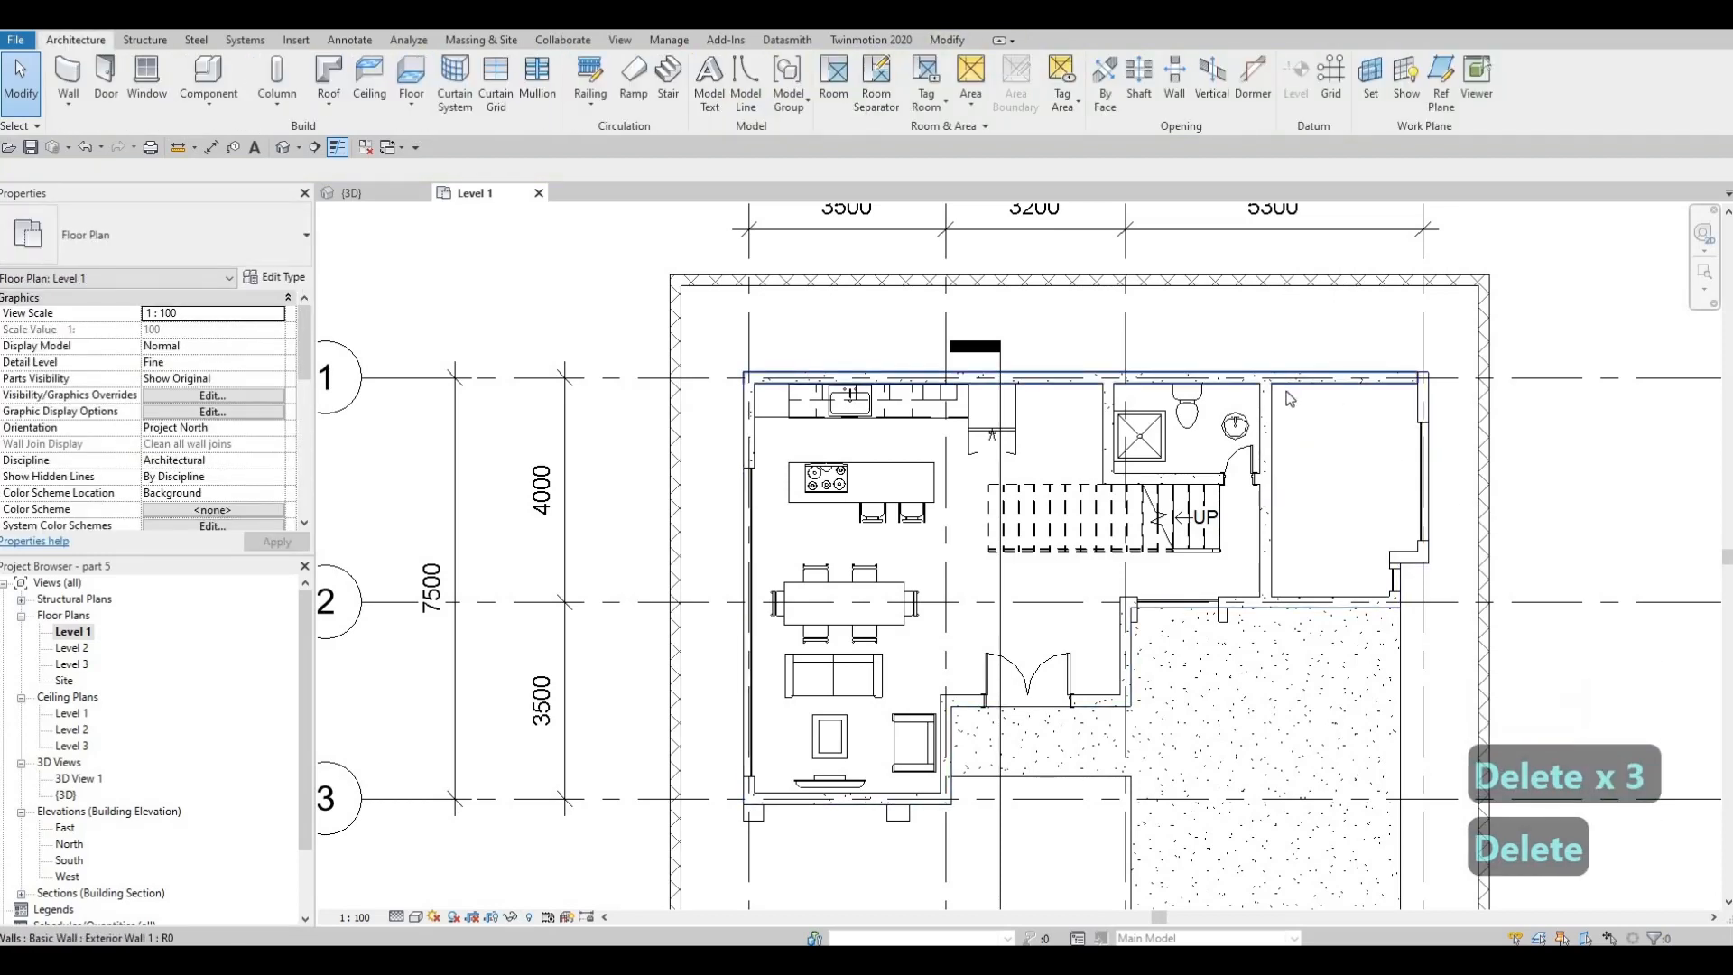
# Trim the north and south exterior walls back to the interior wall between bathroom and office, releasing the embedded wall
pyautogui.press('Escape')
pyautogui.press('Escape')
pyautogui.press('Escape')
pyautogui.press('t')
pyautogui.press('r')
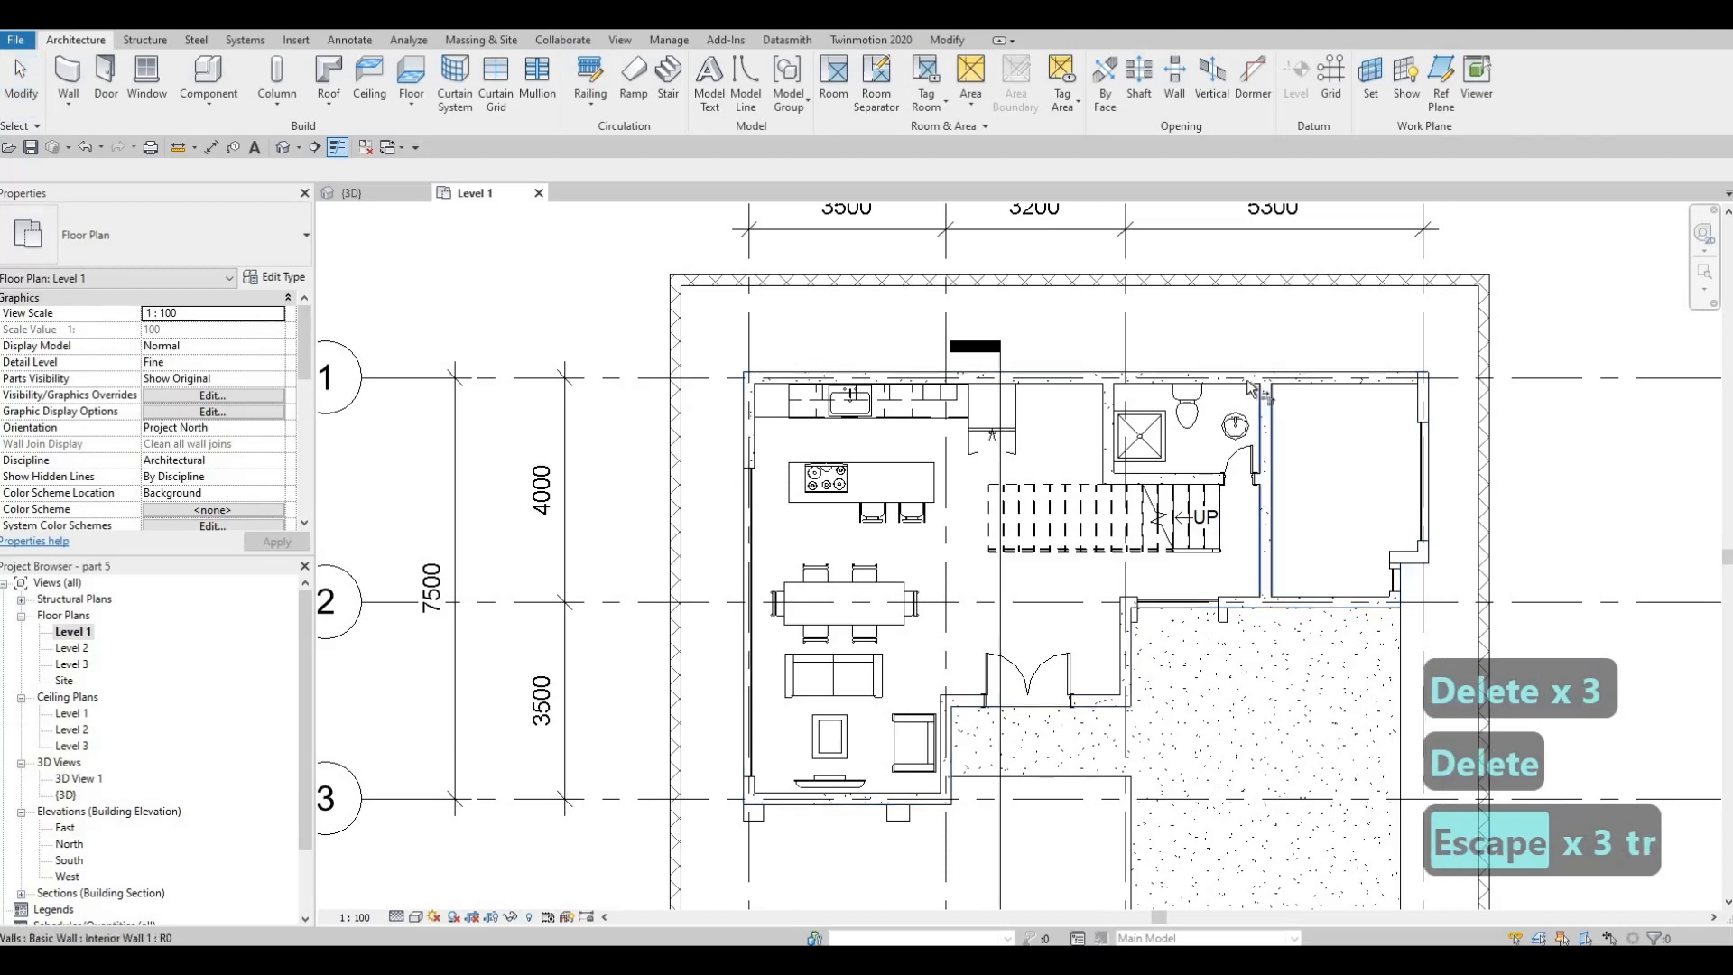
pyautogui.click(1255, 601)
pyautogui.click(1257, 605)
pyautogui.press('Escape')
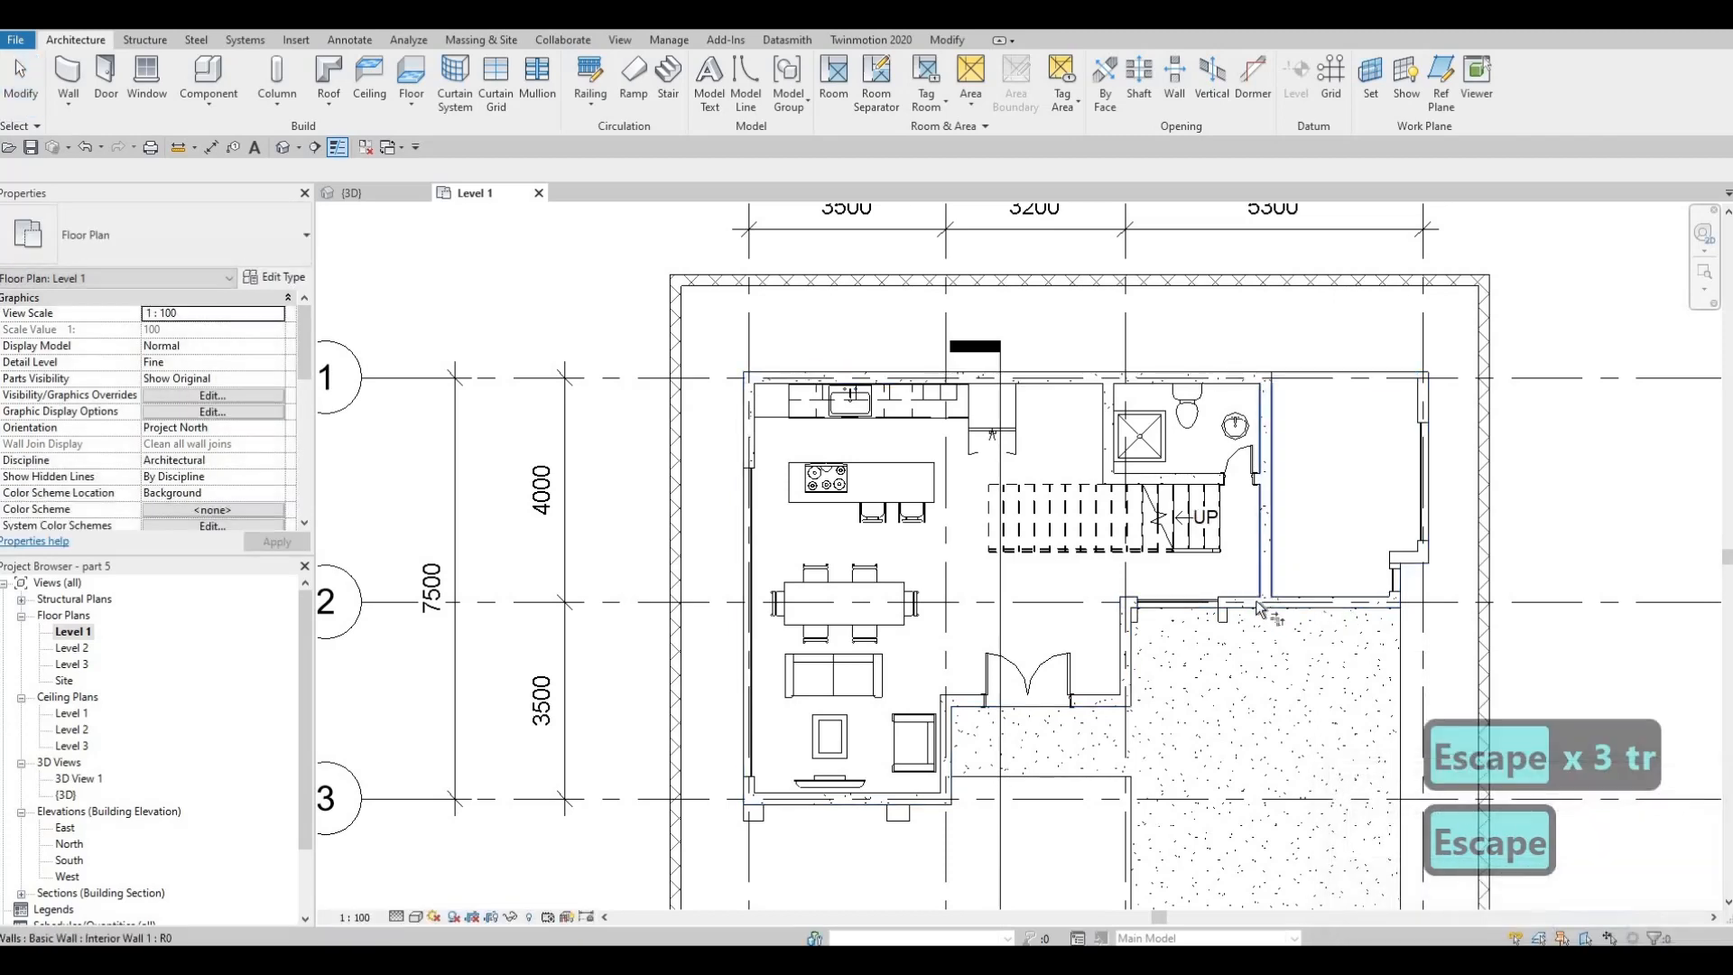
pyautogui.click(1267, 597)
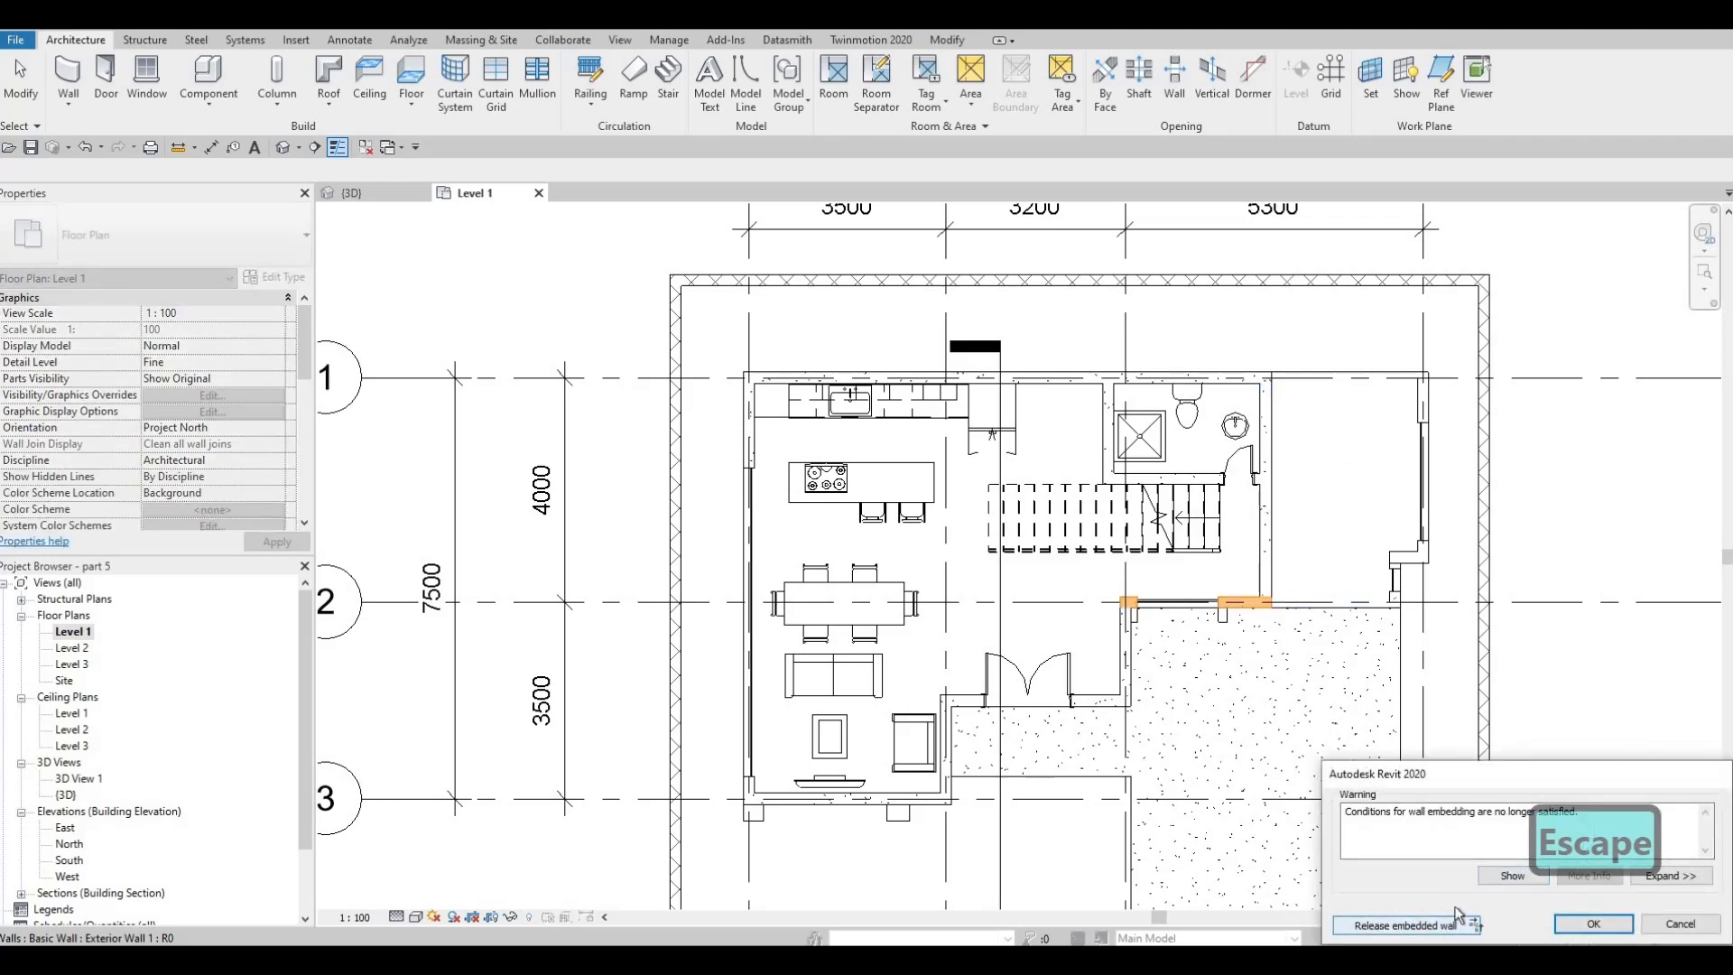
pyautogui.click(1455, 921)
pyautogui.press('Escape')
pyautogui.press('Escape')
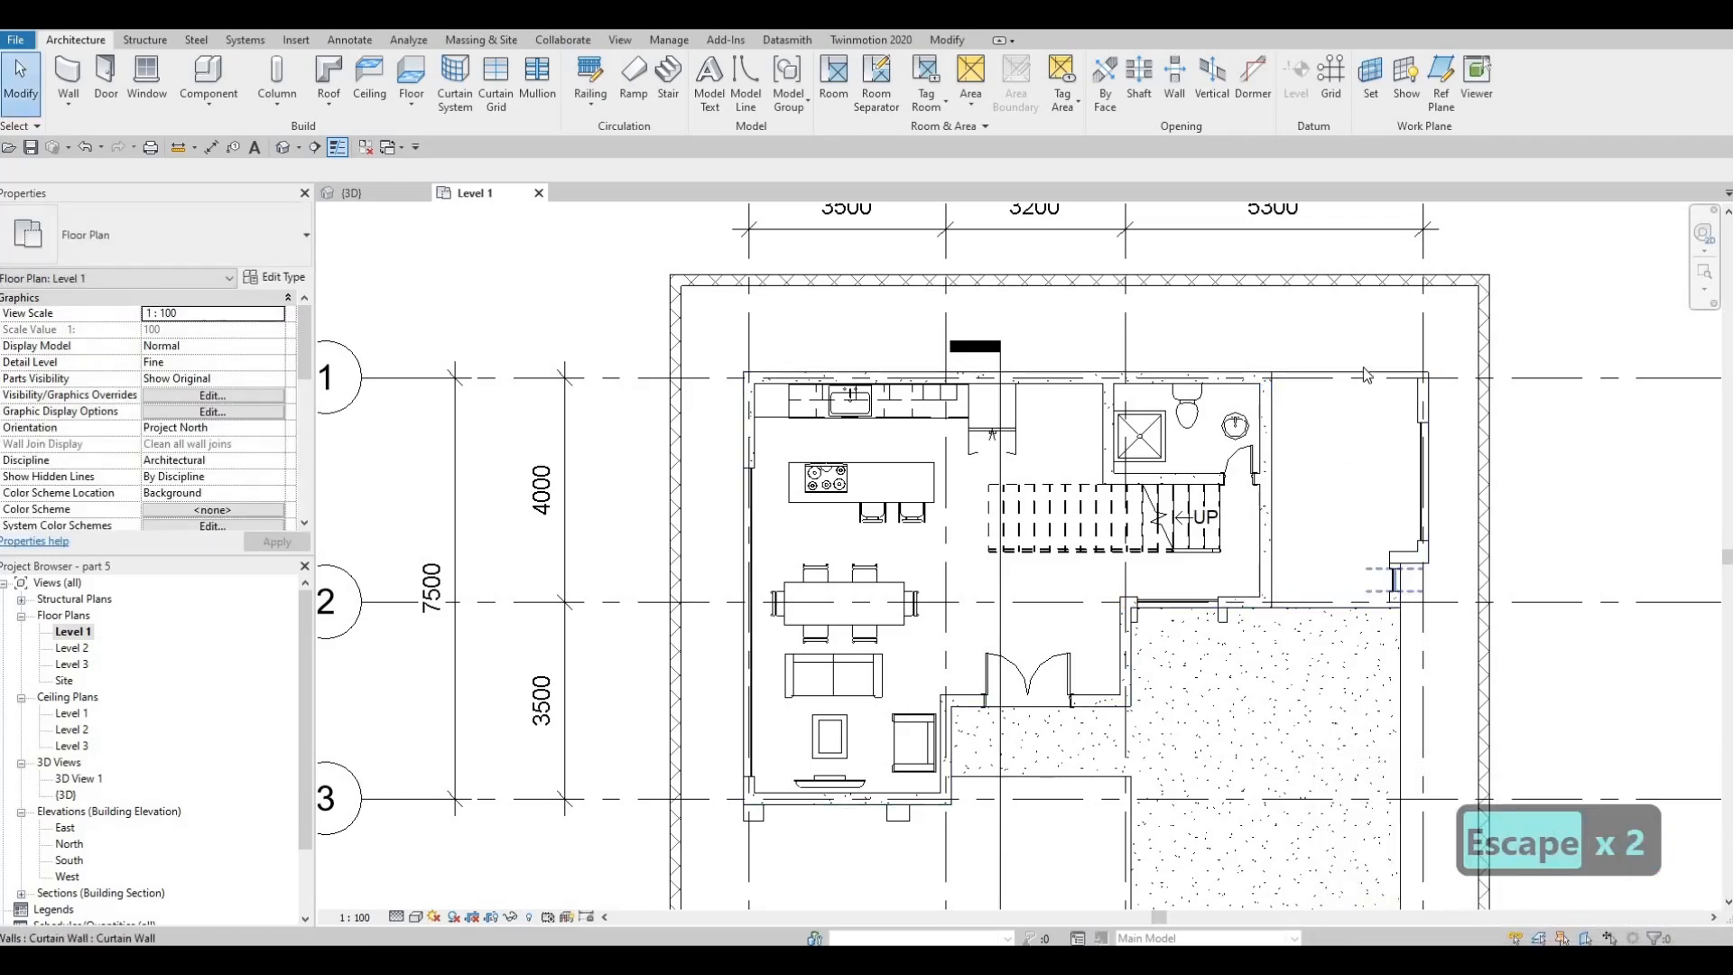
# Delete the remaining exterior walls and curtain walls on the office's east side
pyautogui.click(1419, 431)
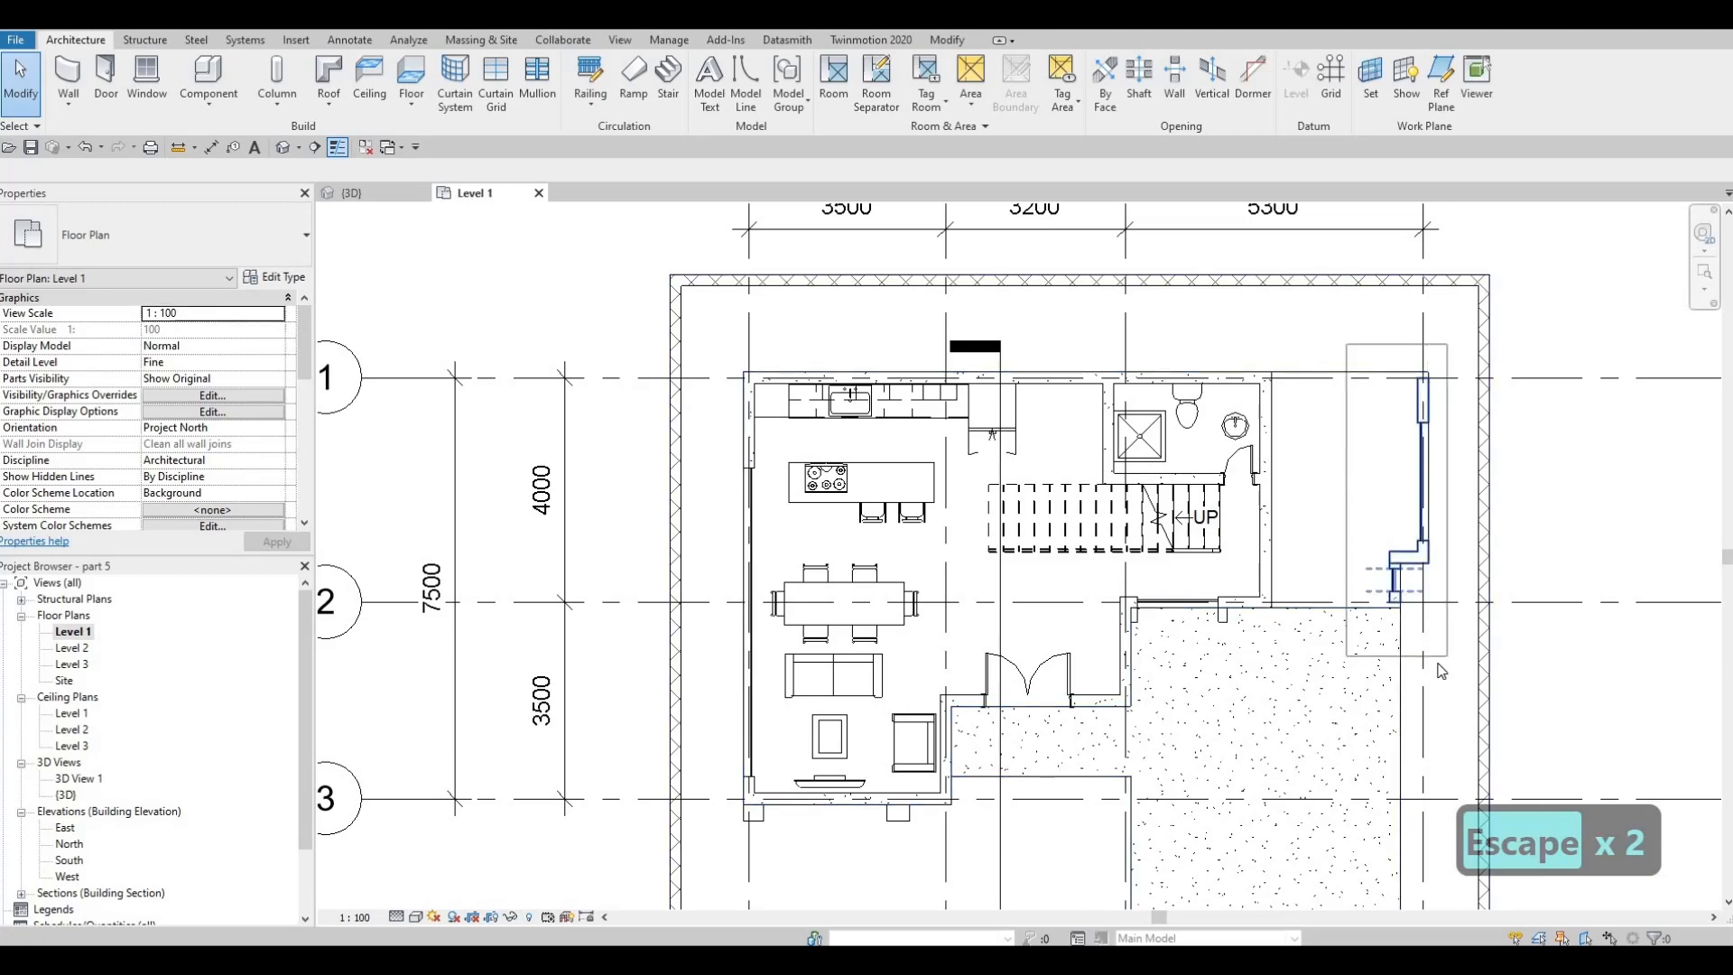
pyautogui.moveTo(1347, 344); pyautogui.dragTo(1438, 665)
pyautogui.press('Delete')
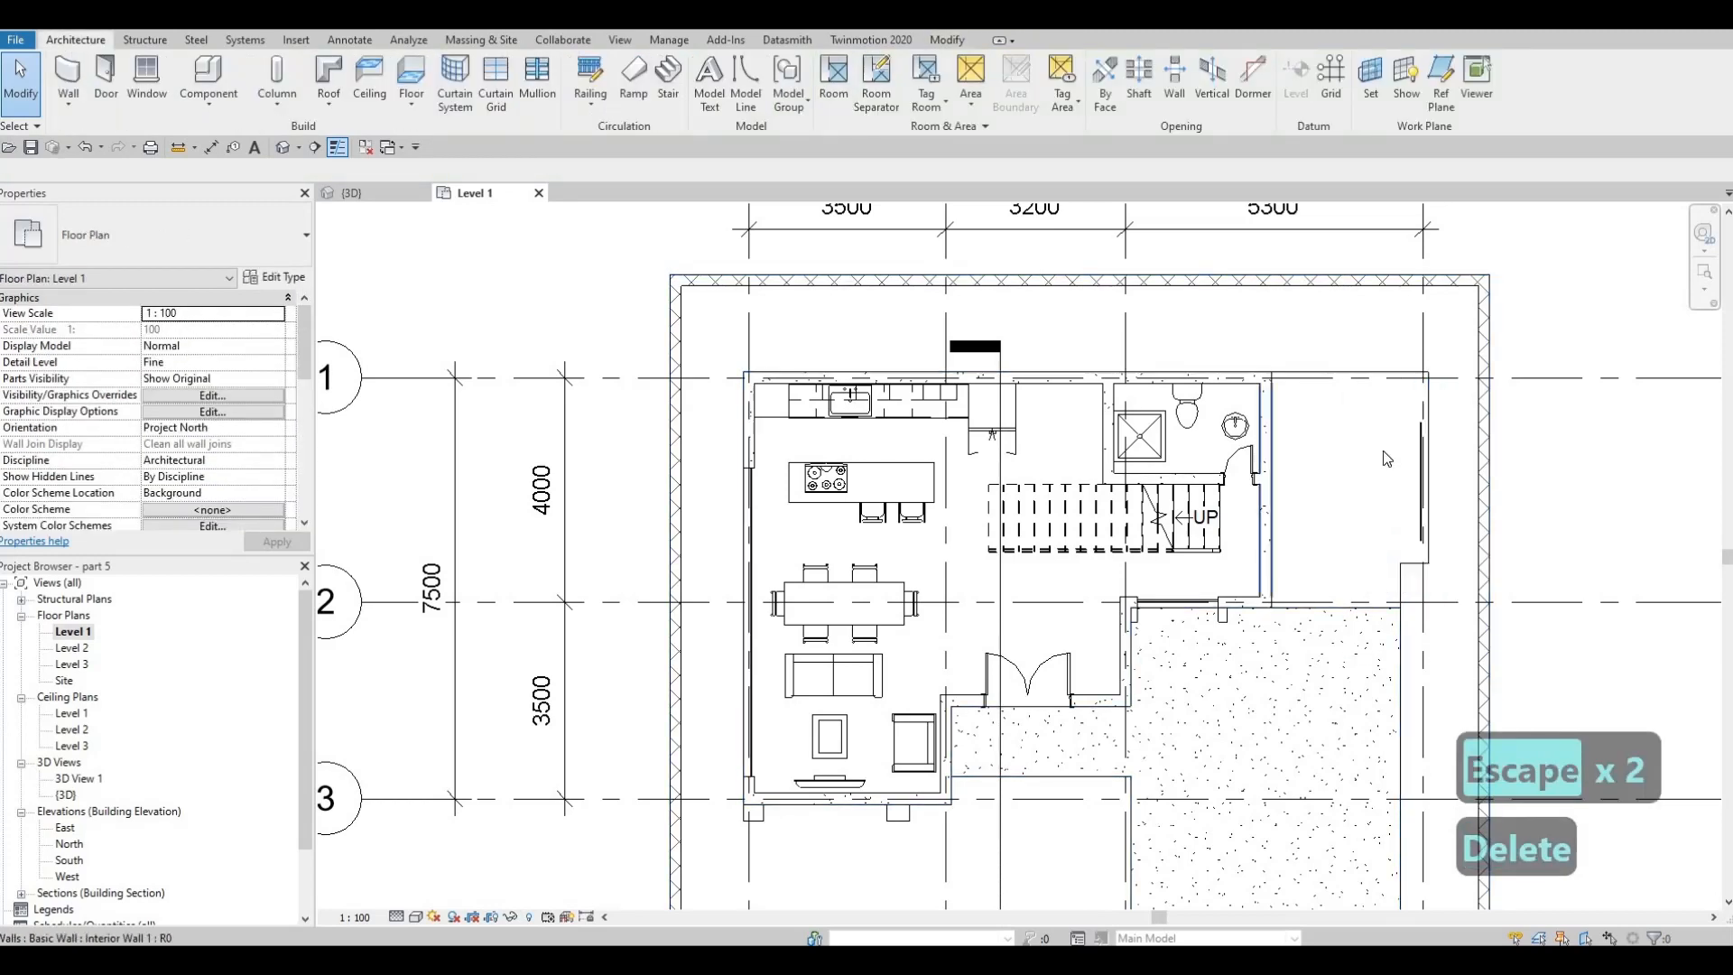
pyautogui.press('Escape')
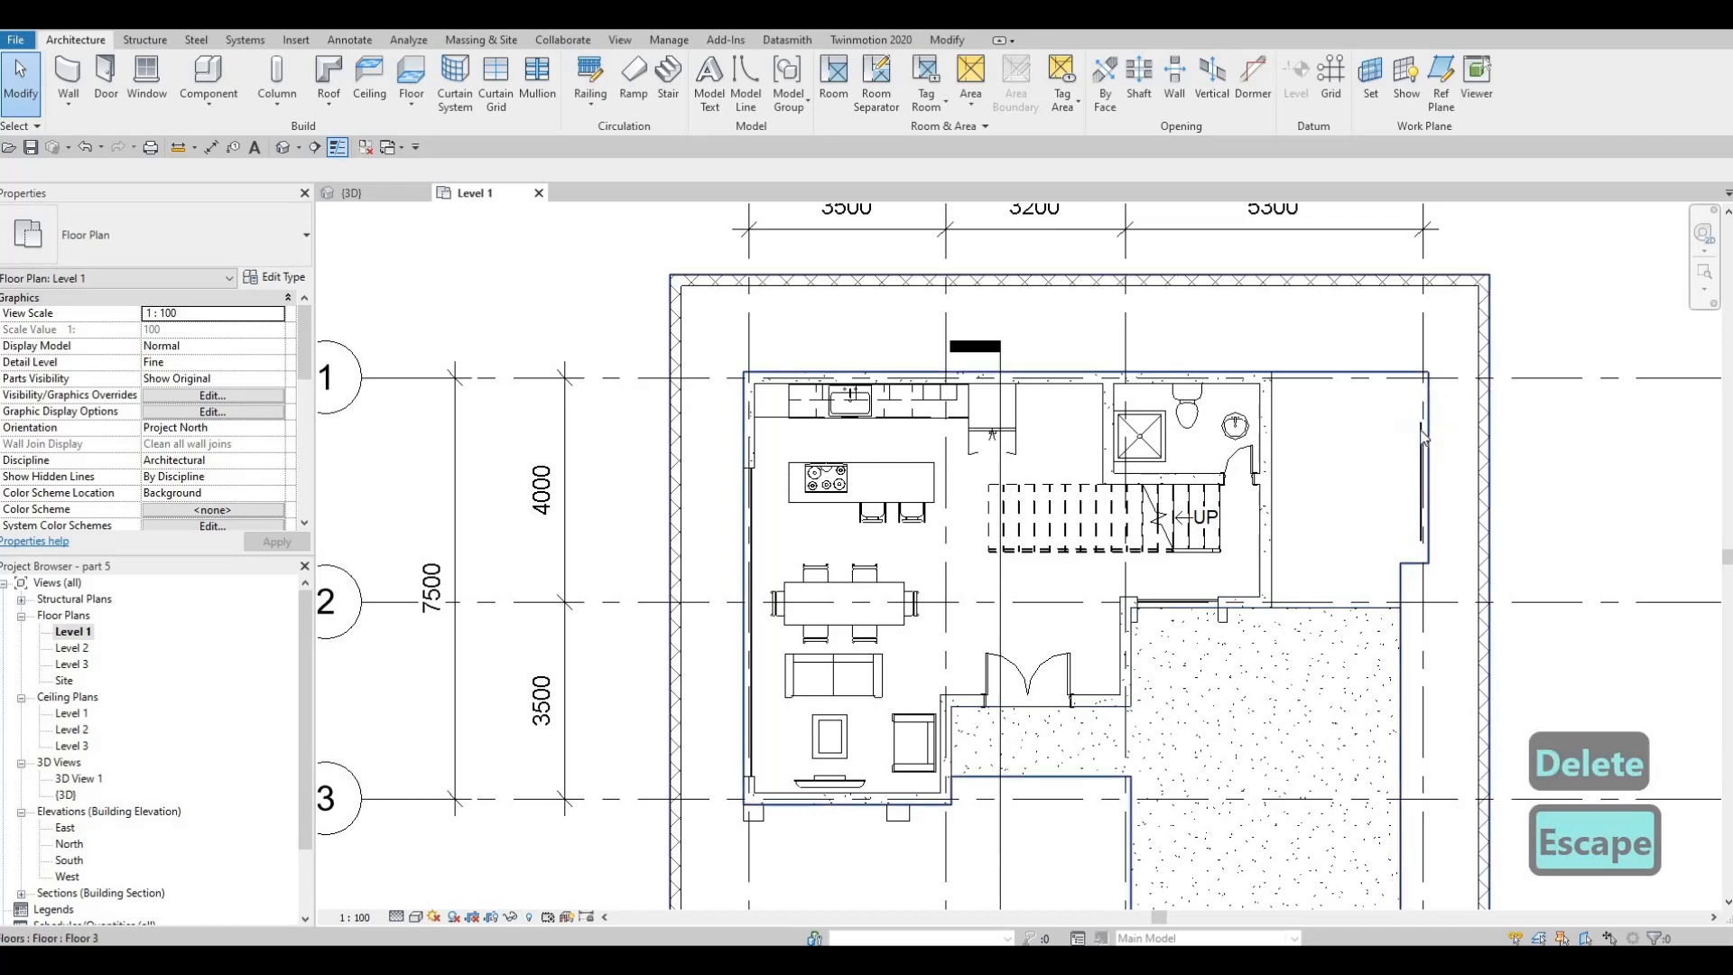
pyautogui.click(1462, 558)
pyautogui.press('Delete')
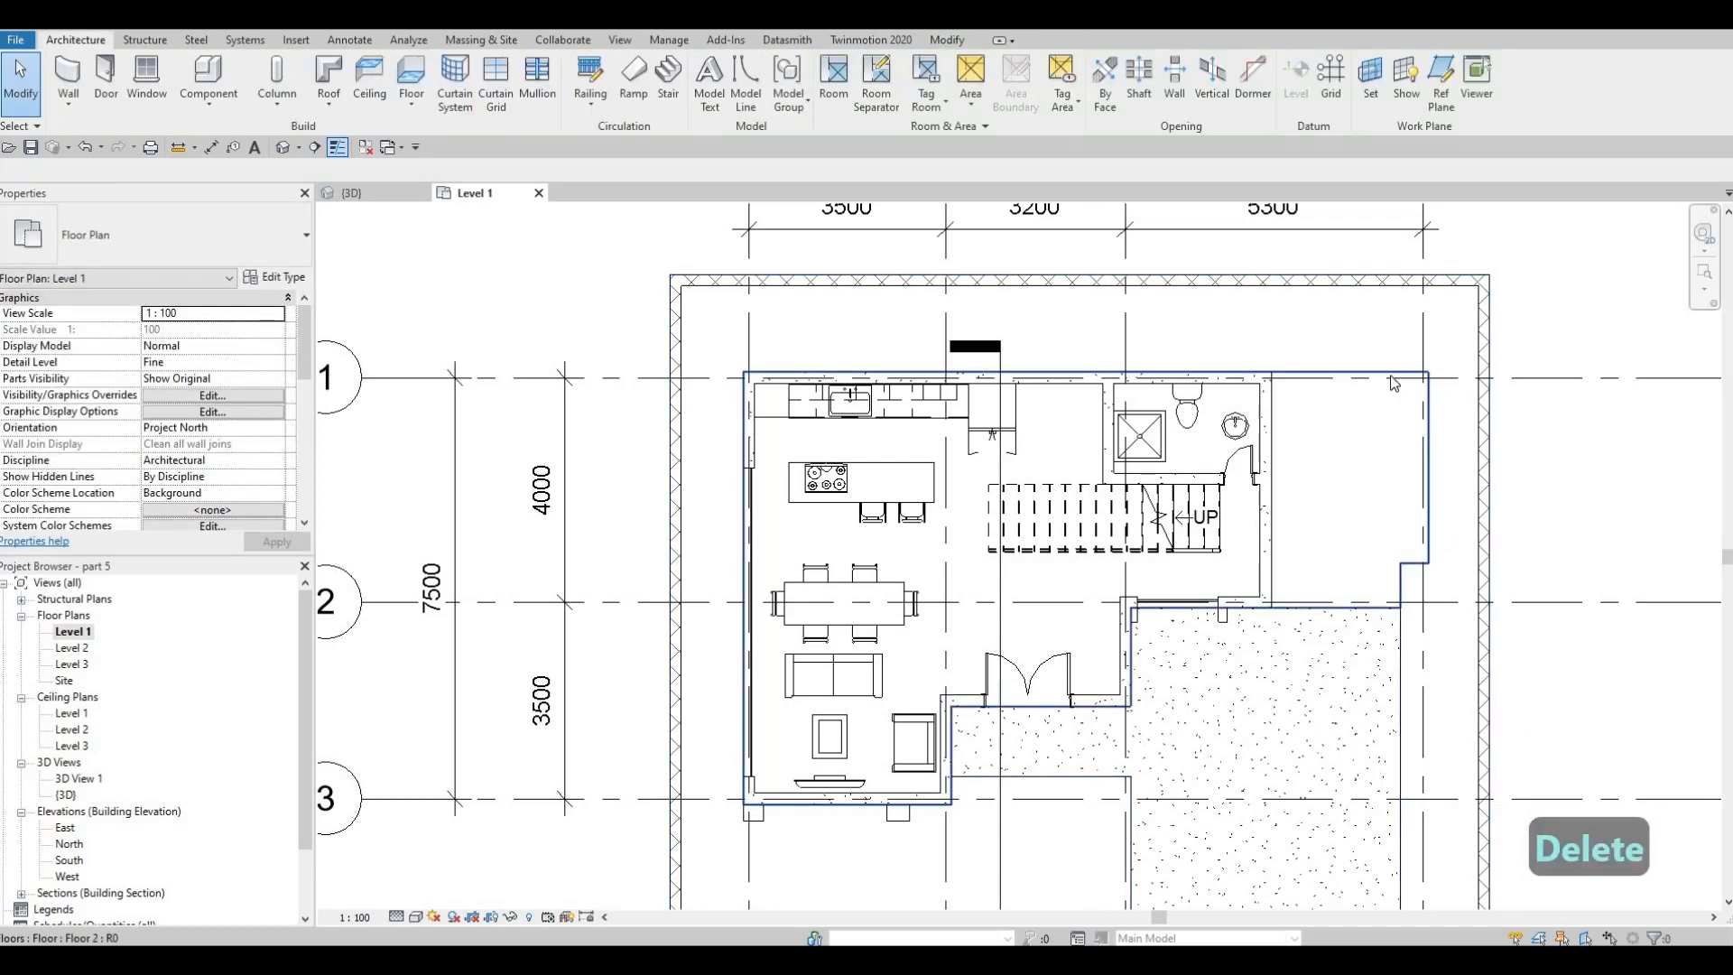
# Open the Floor 2 slab's boundary for editing and delete the two short lines of its southeast jog
pyautogui.click(1422, 444)
pyautogui.press('Escape')
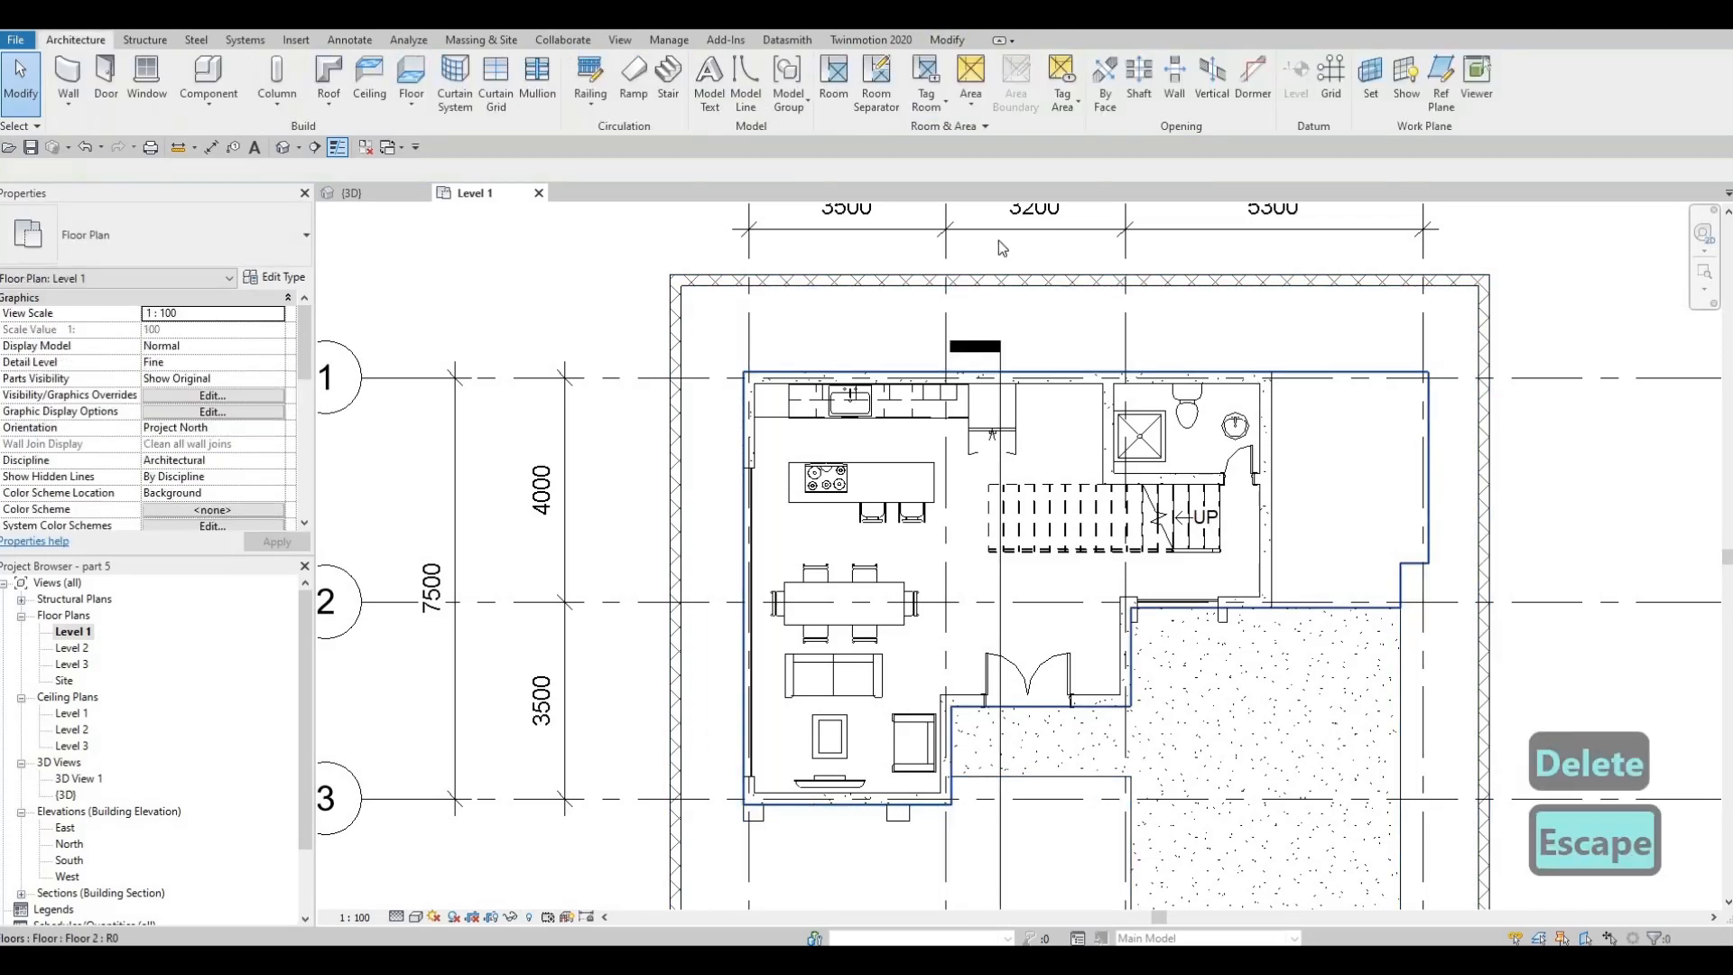
pyautogui.click(1422, 444)
pyautogui.click(734, 81)
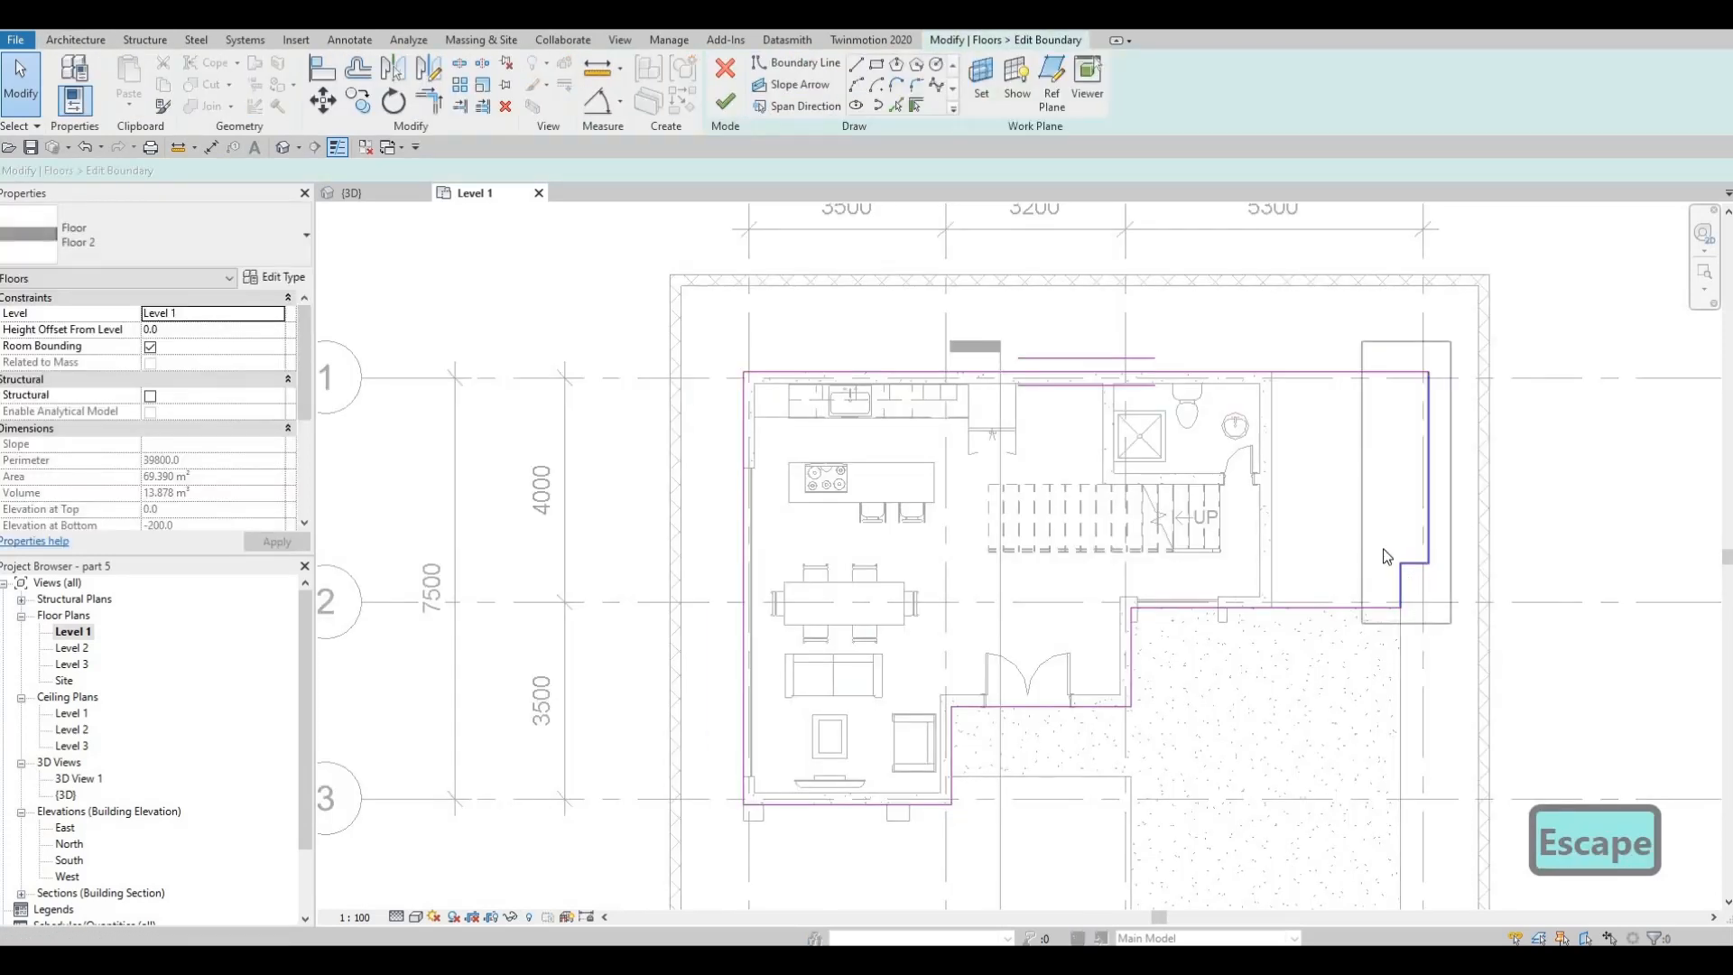
pyautogui.click(1437, 641)
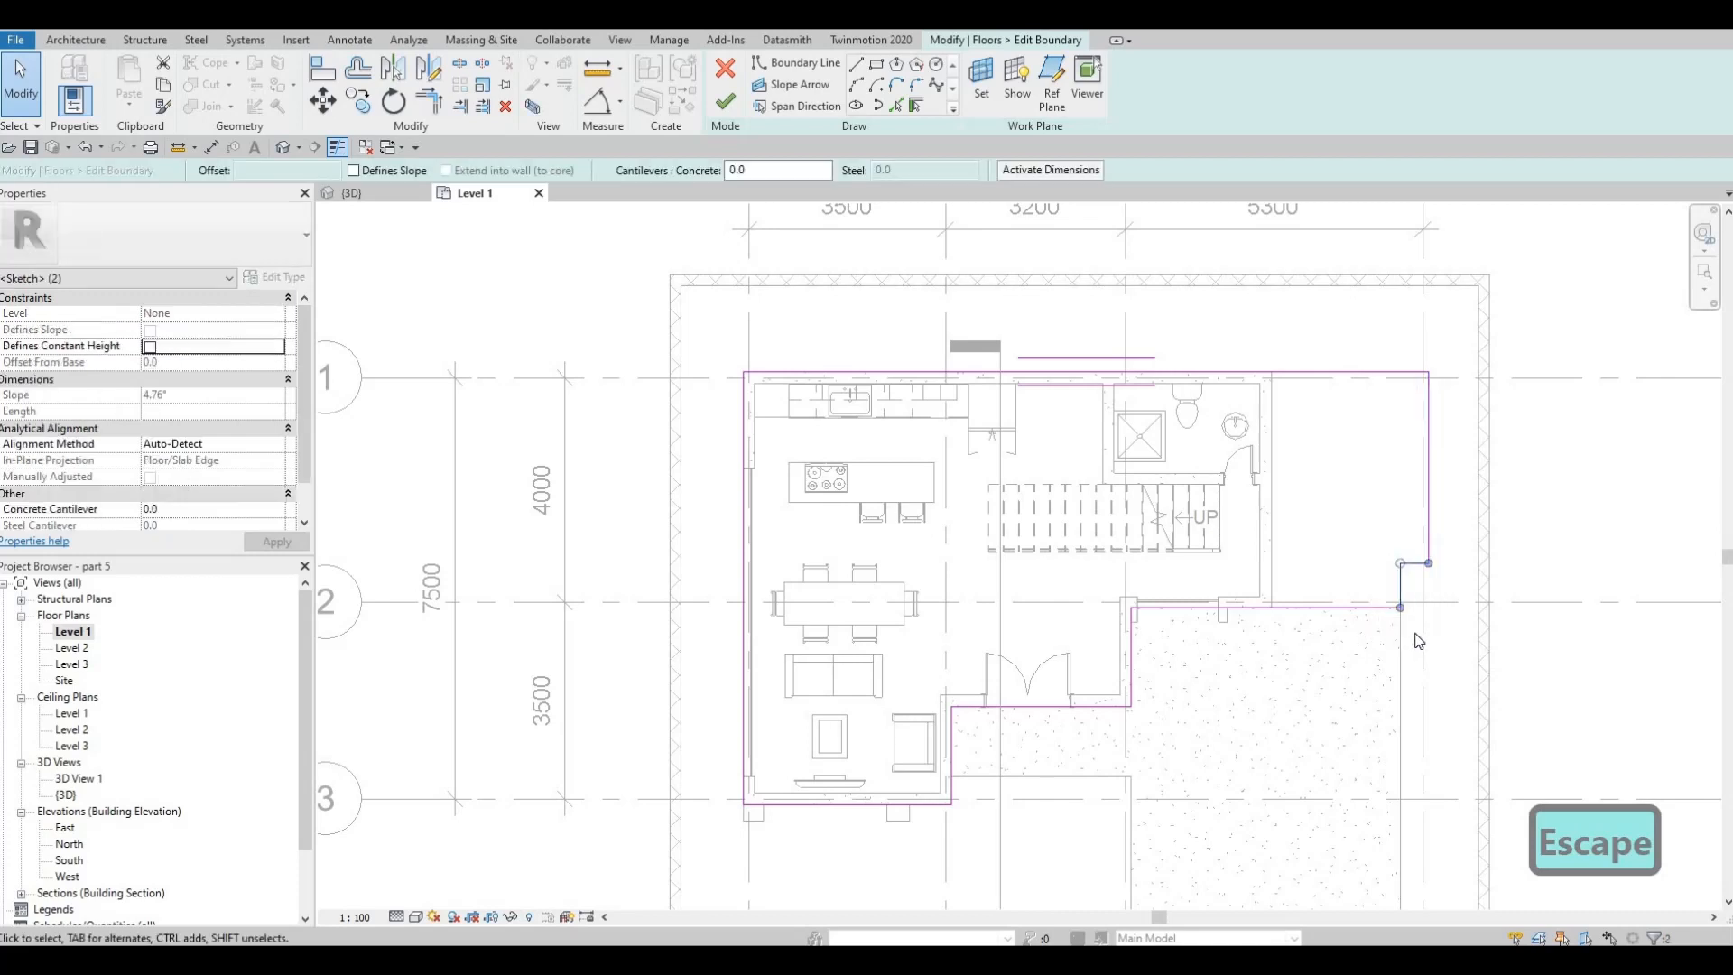
pyautogui.press('Delete')
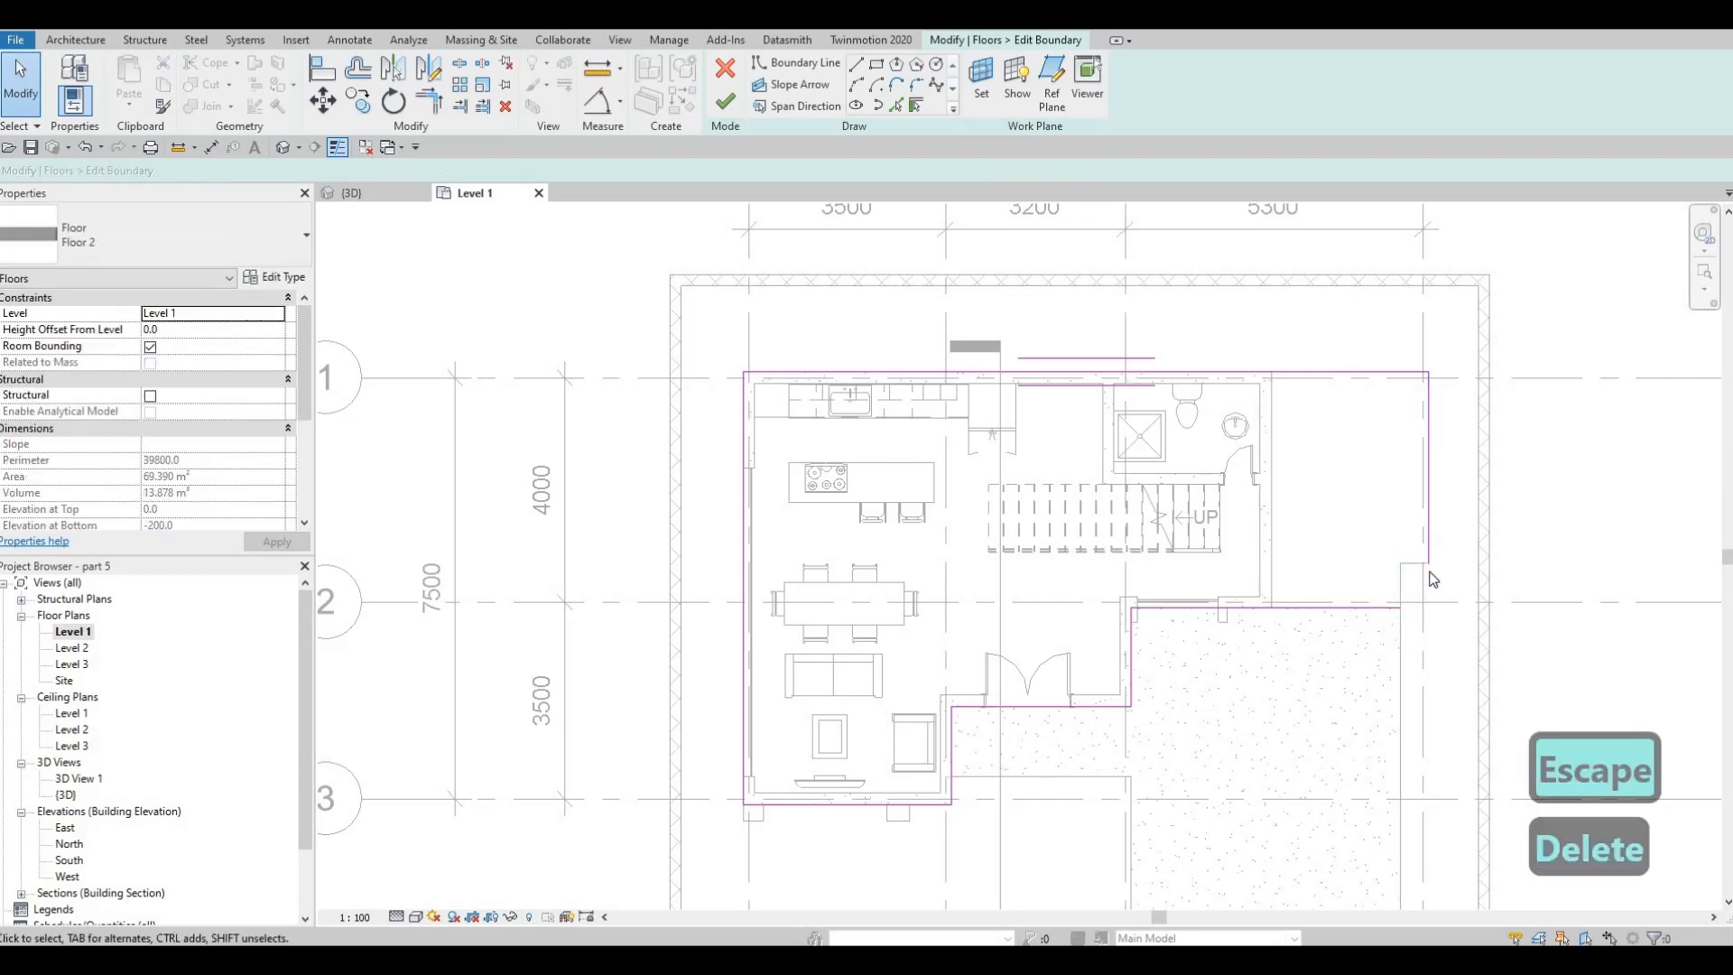
# Move the floor's east boundary line to the bathroom wall's outer face, trim it to the south line, and finish the boundary
pyautogui.moveTo(1427, 499); pyautogui.dragTo(1267, 494)
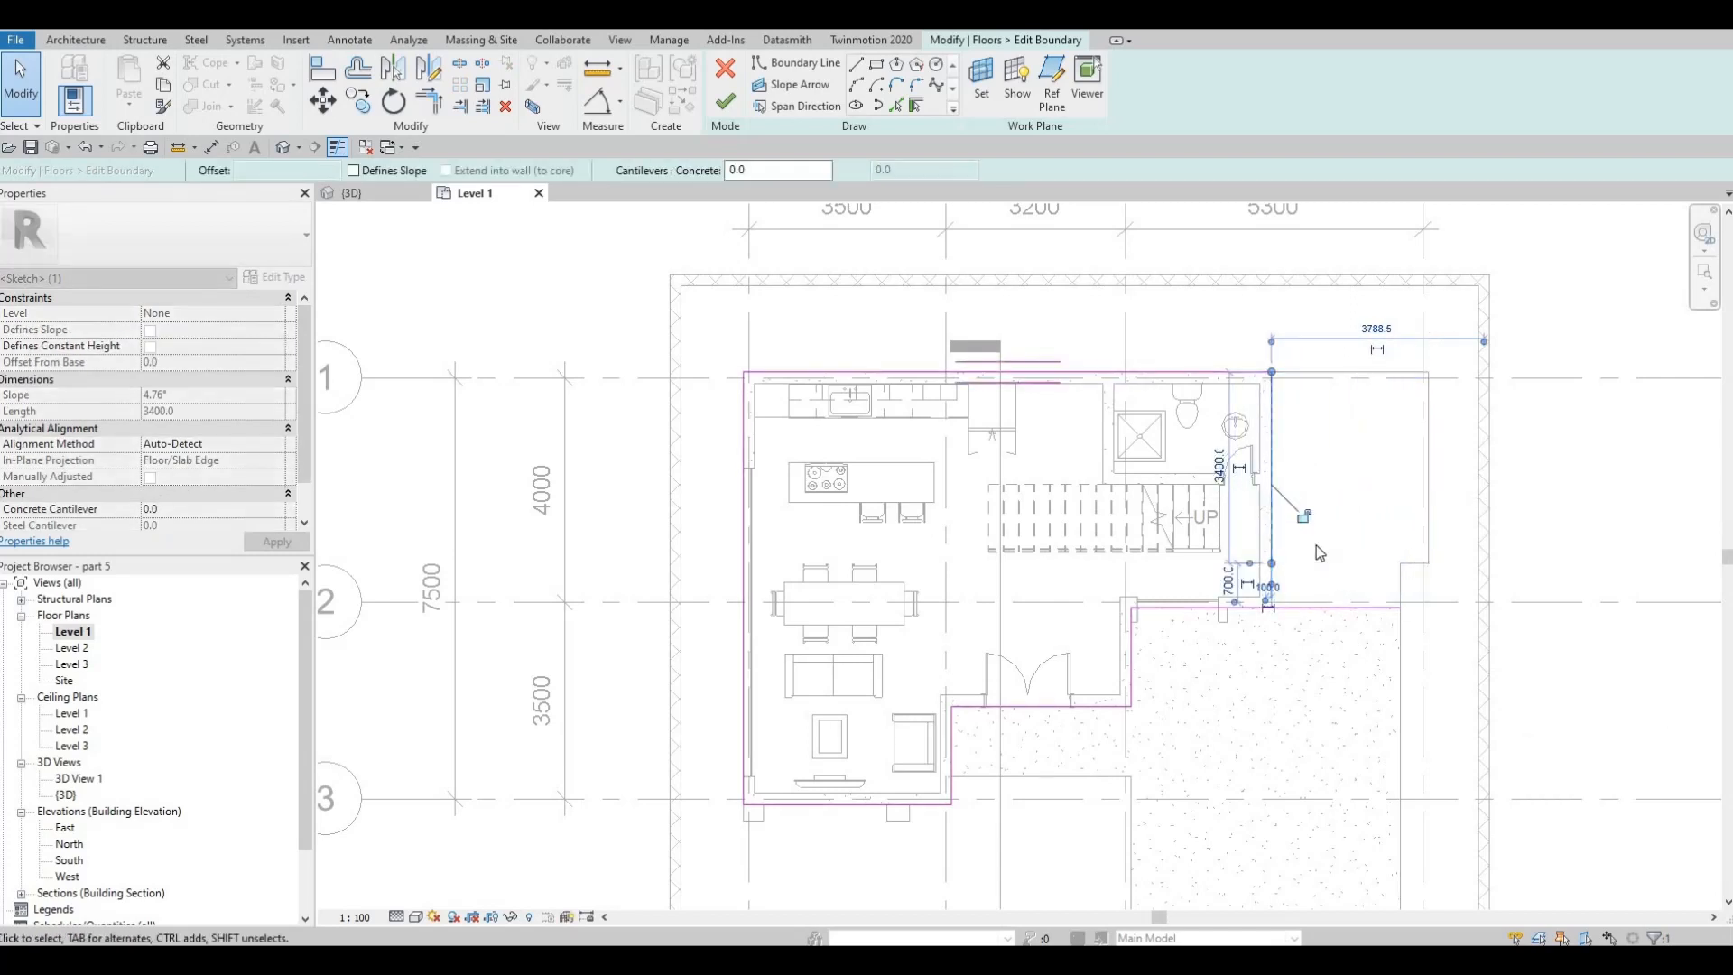
pyautogui.press('Escape')
pyautogui.press('Escape')
pyautogui.press('t')
pyautogui.press('r')
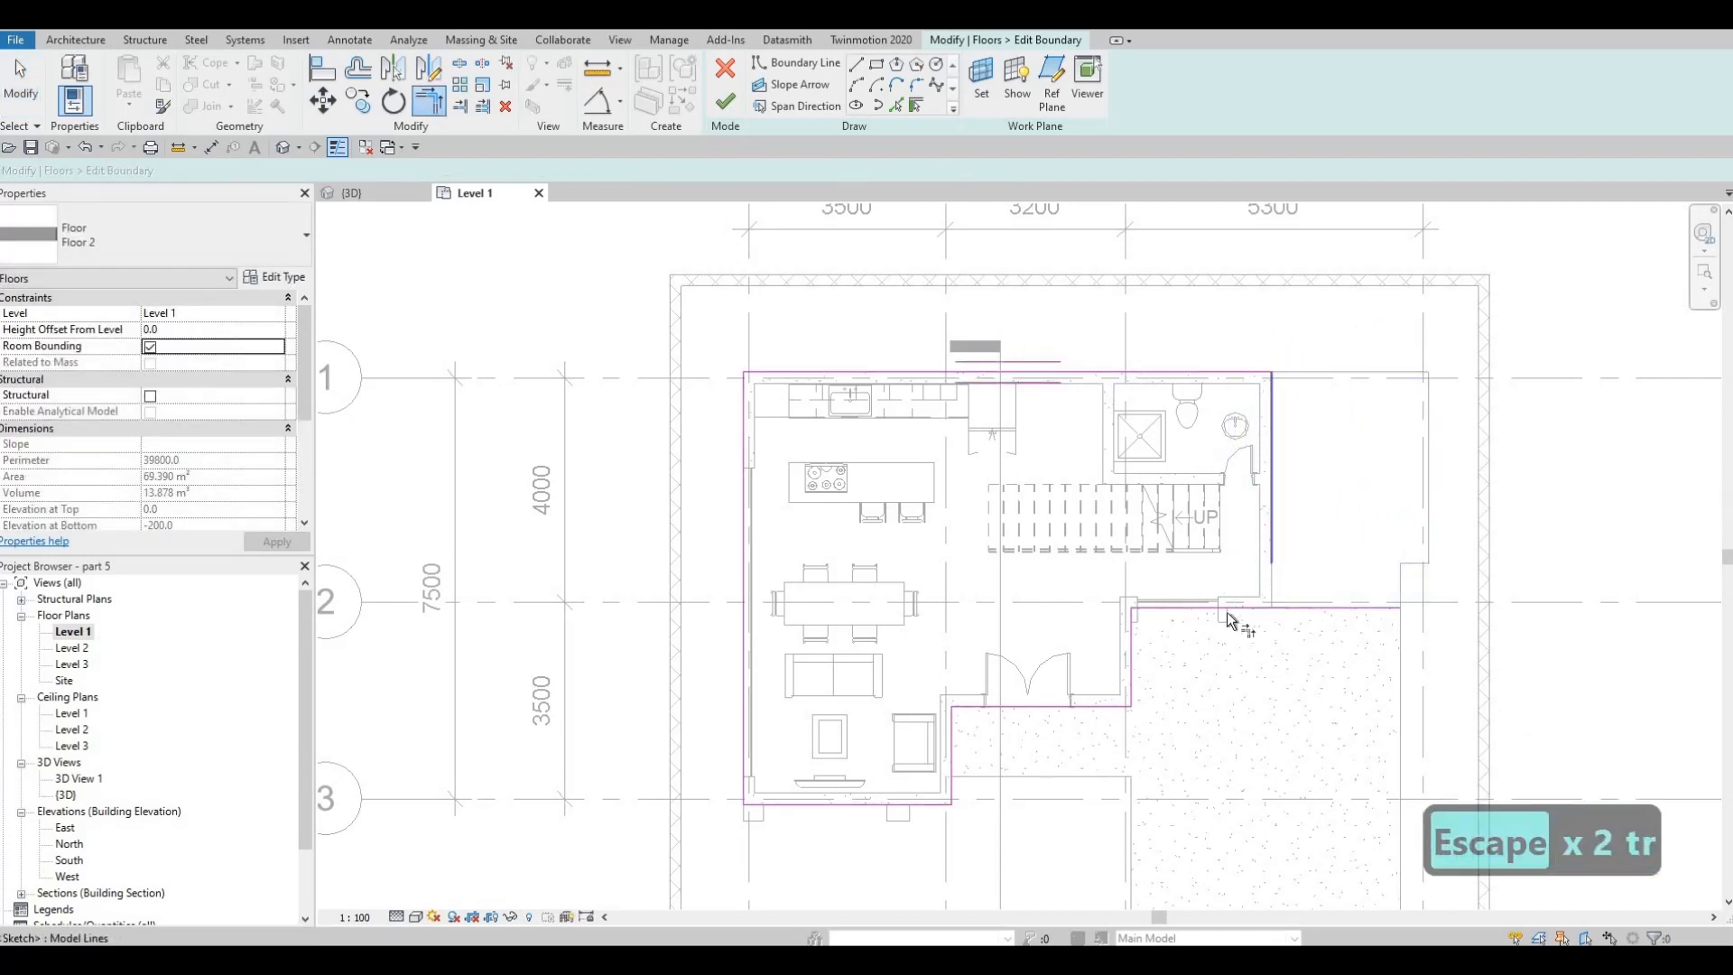
pyautogui.click(1242, 612)
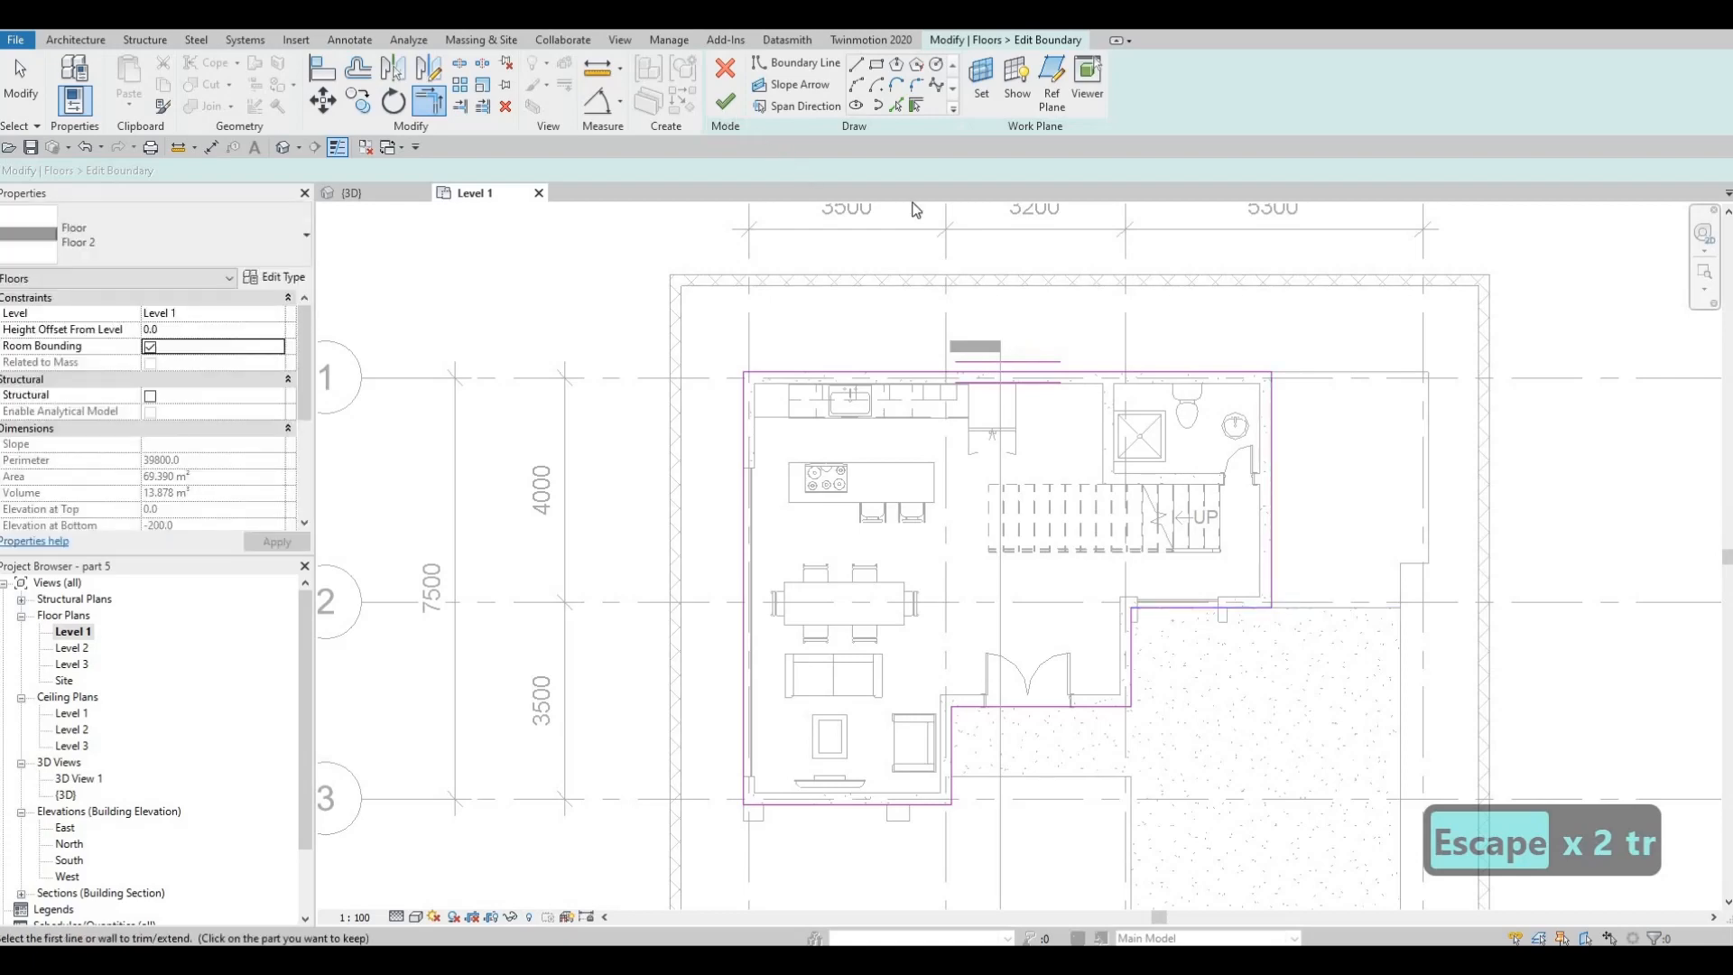
pyautogui.click(725, 101)
pyautogui.press('Escape')
pyautogui.press('Escape')
pyautogui.press('Escape')
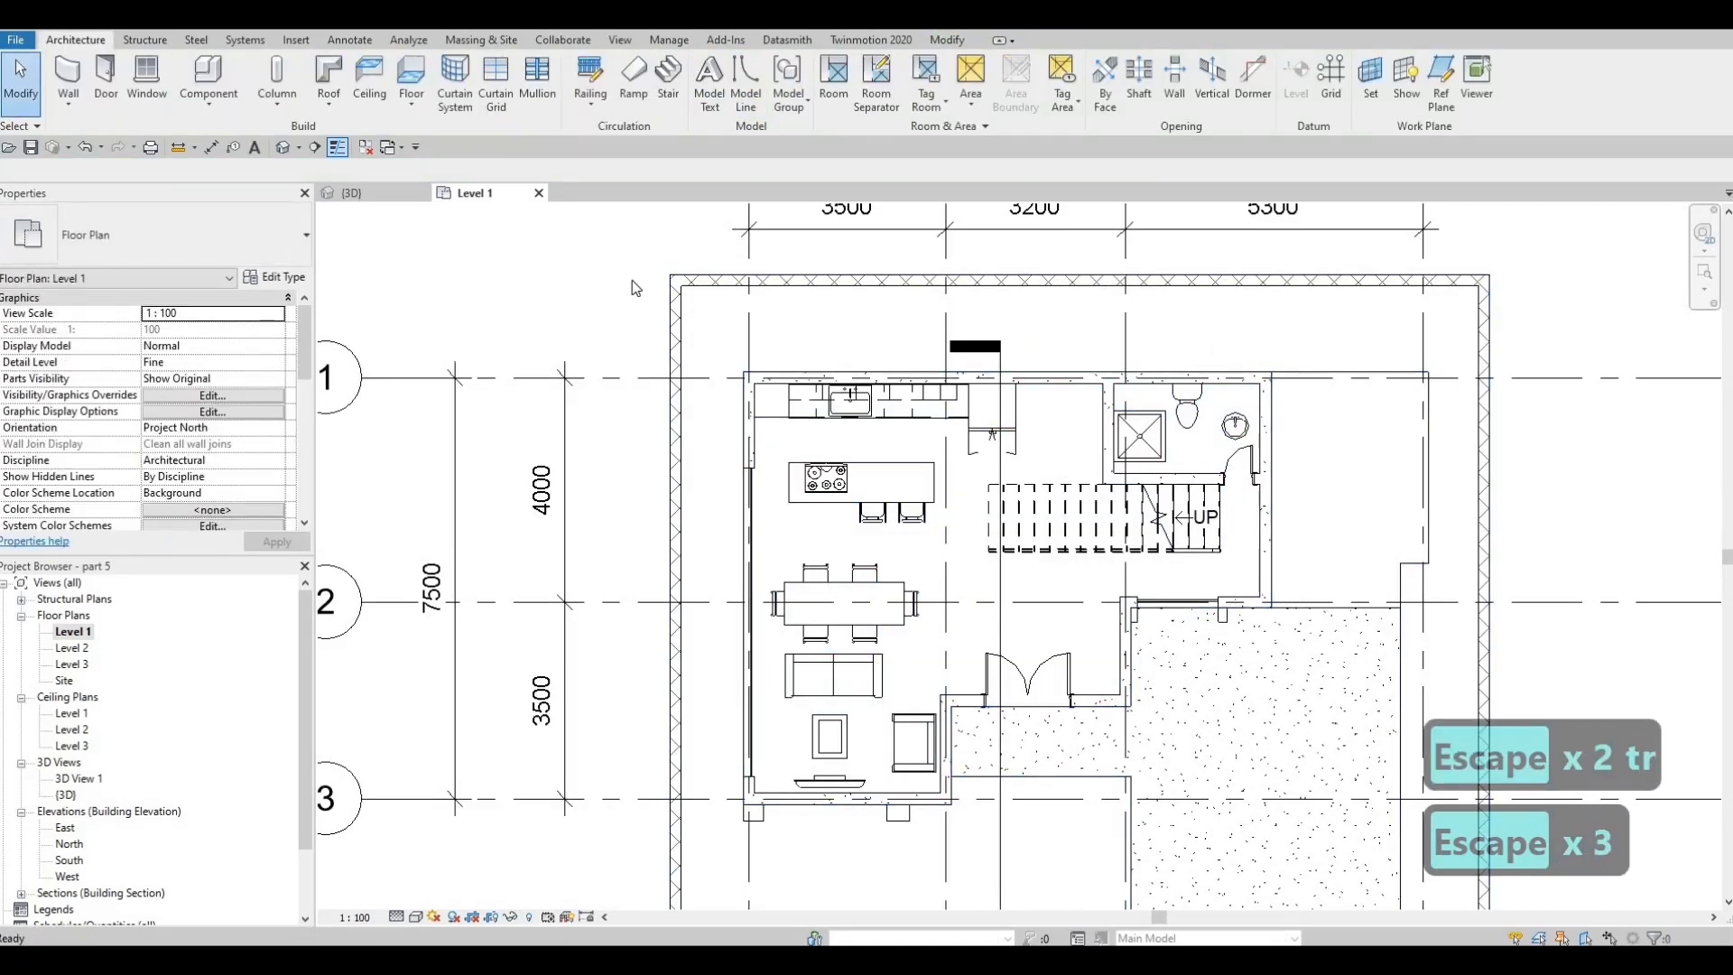
# Switch to the 3D view and delete the leftover curtain wall beneath the yellow upper-floor volumes
pyautogui.click(366, 193)
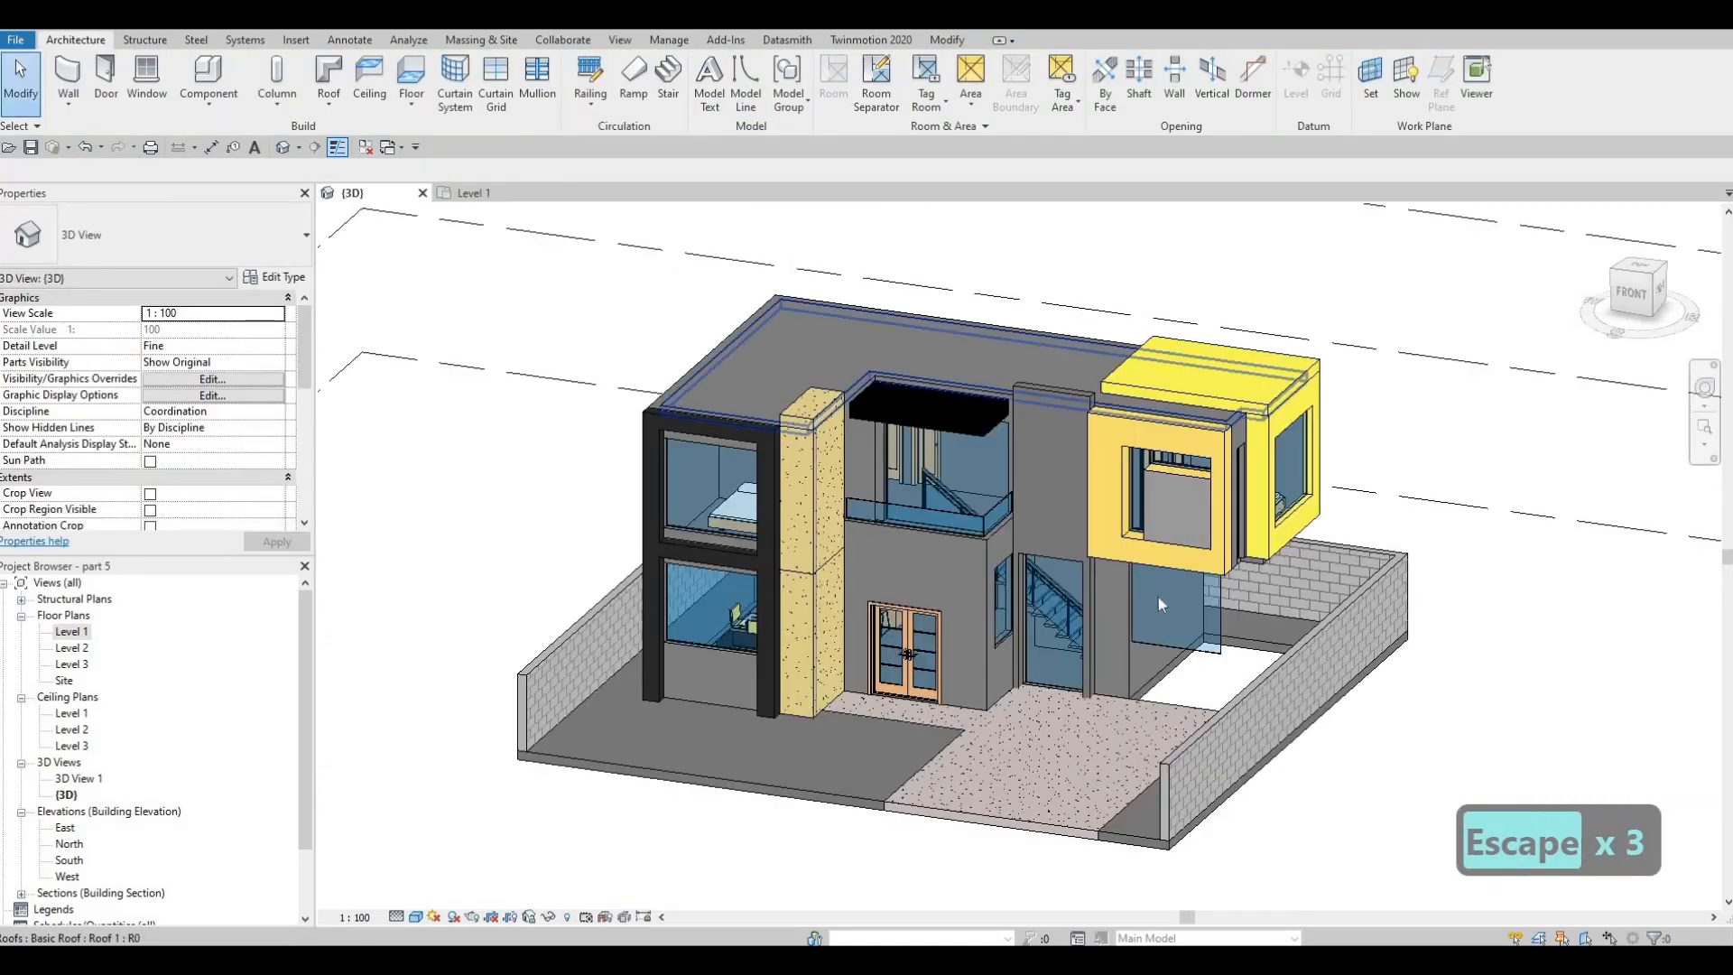
pyautogui.click(1200, 616)
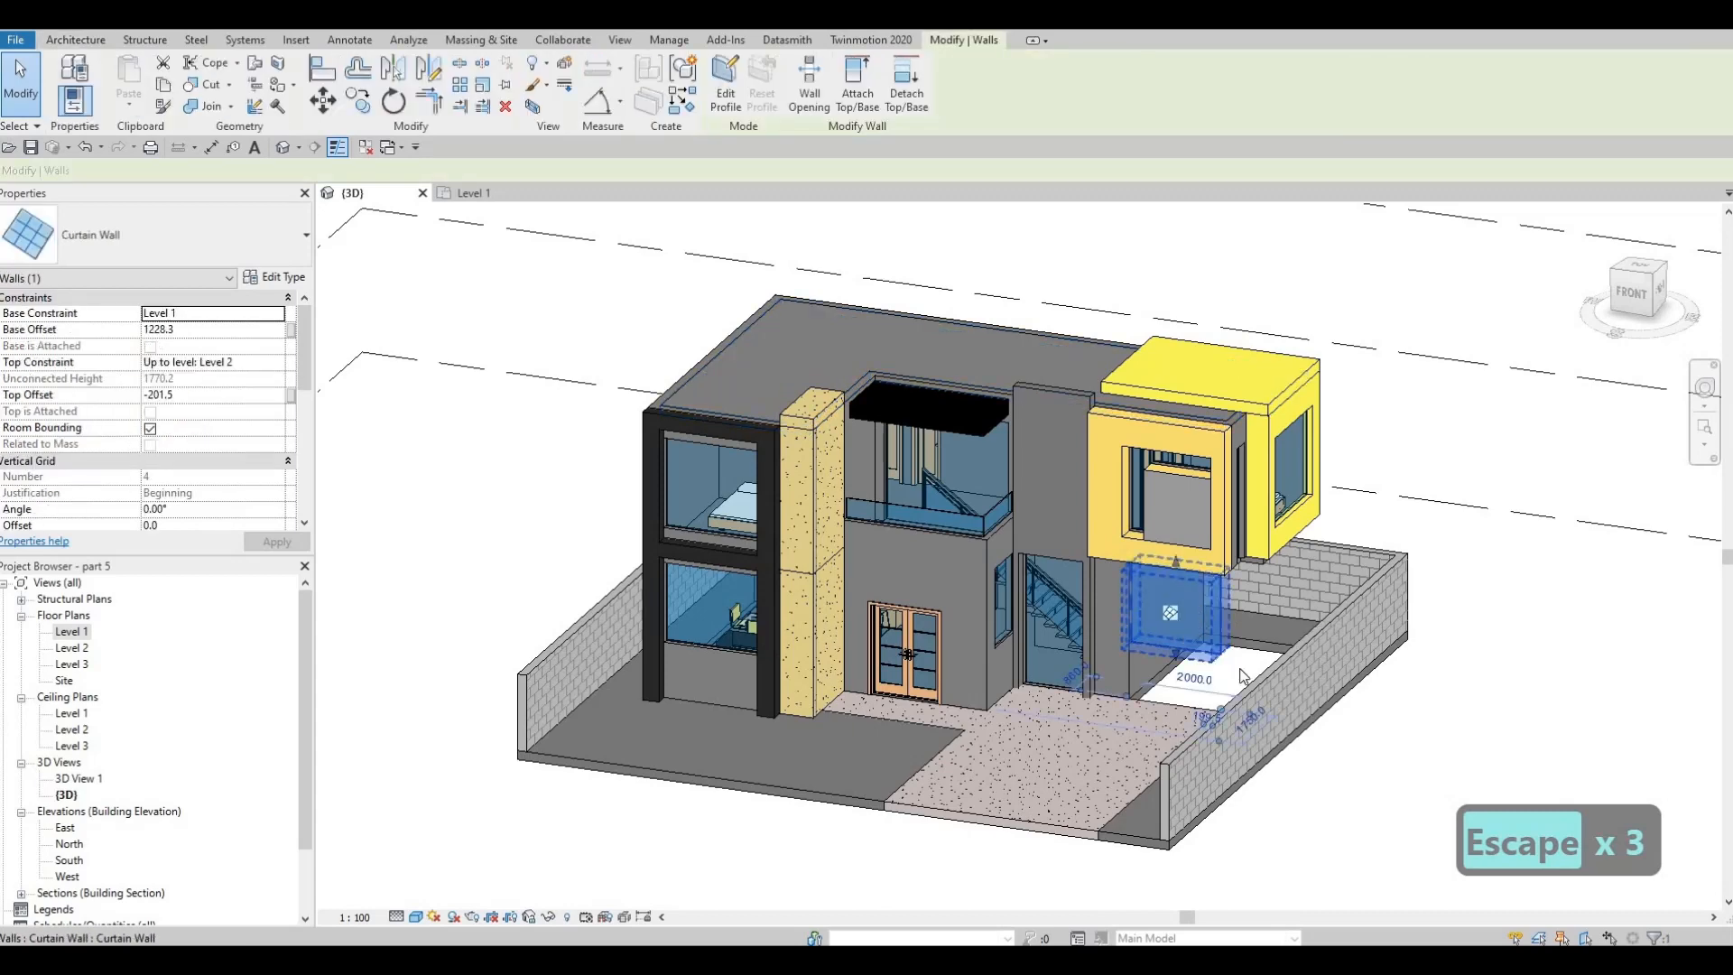
pyautogui.press('Delete')
# Align the upper floor's east exterior wall with the outer face of the ground-floor east wall in 3D
pyautogui.keyDown('shift'); pyautogui.moveTo(1244, 677); pyautogui.dragTo(1264, 629, button='middle'); pyautogui.keyUp('shift')
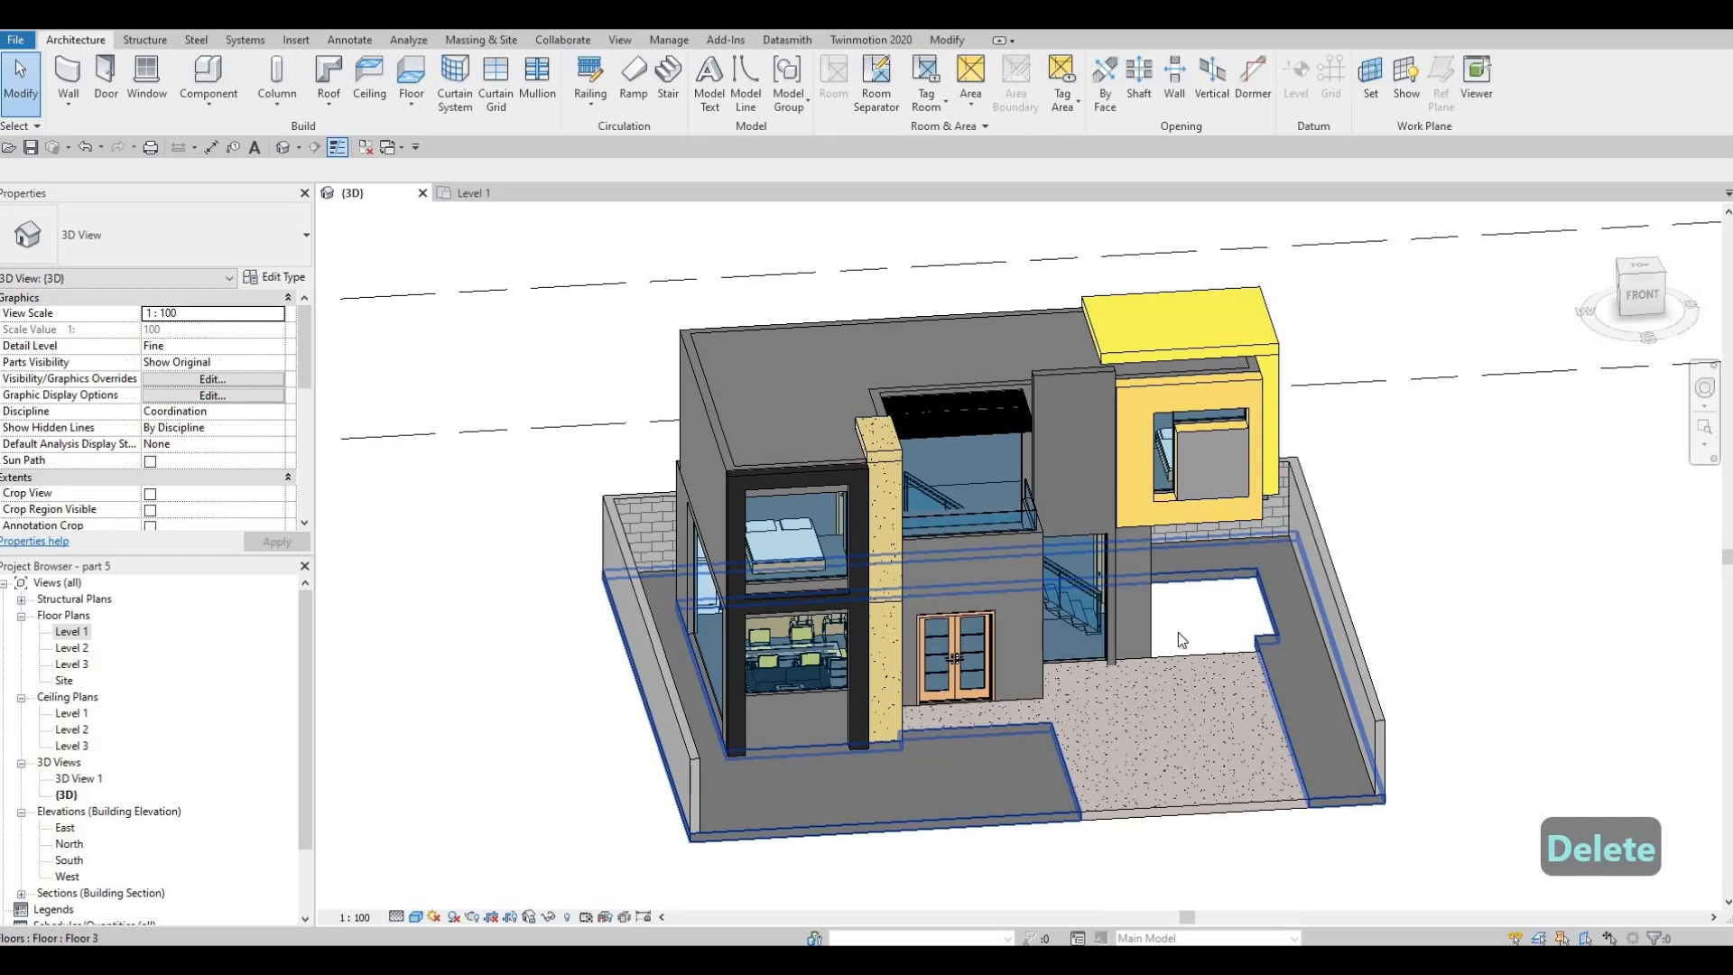
pyautogui.keyDown('shift'); pyautogui.moveTo(1033, 453); pyautogui.dragTo(1253, 579, button='middle'); pyautogui.keyUp('shift')
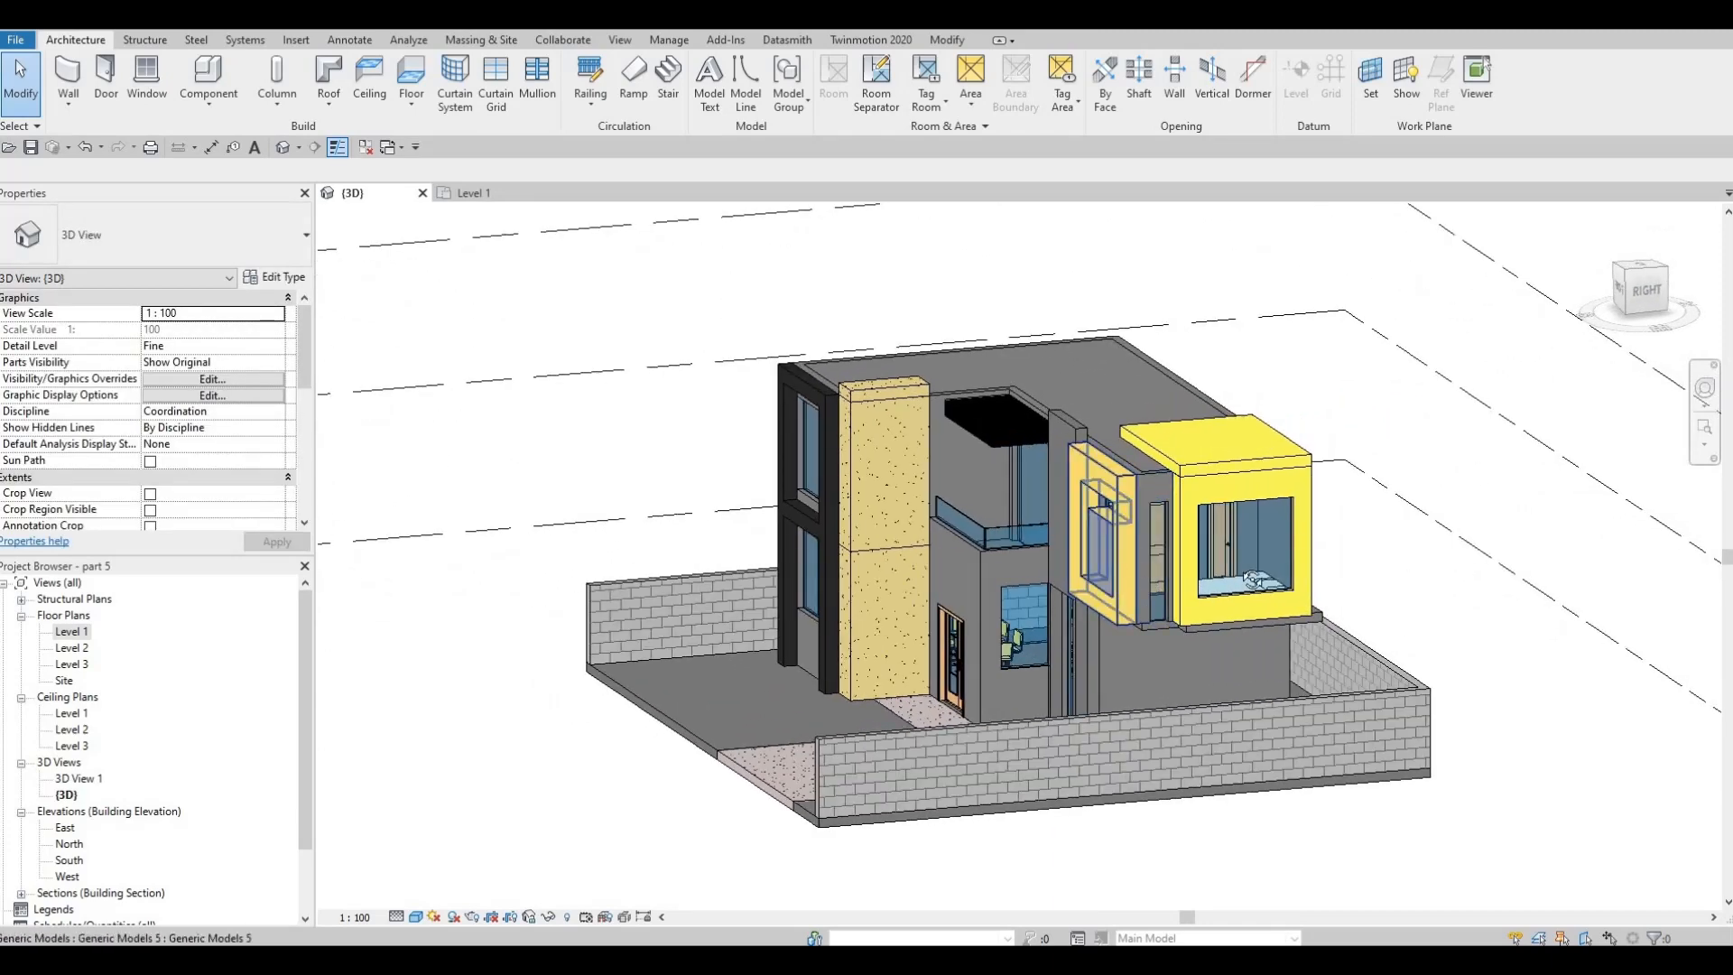
pyautogui.keyDown('shift'); pyautogui.moveTo(1362, 570); pyautogui.dragTo(1246, 623, button='middle'); pyautogui.keyUp('shift')
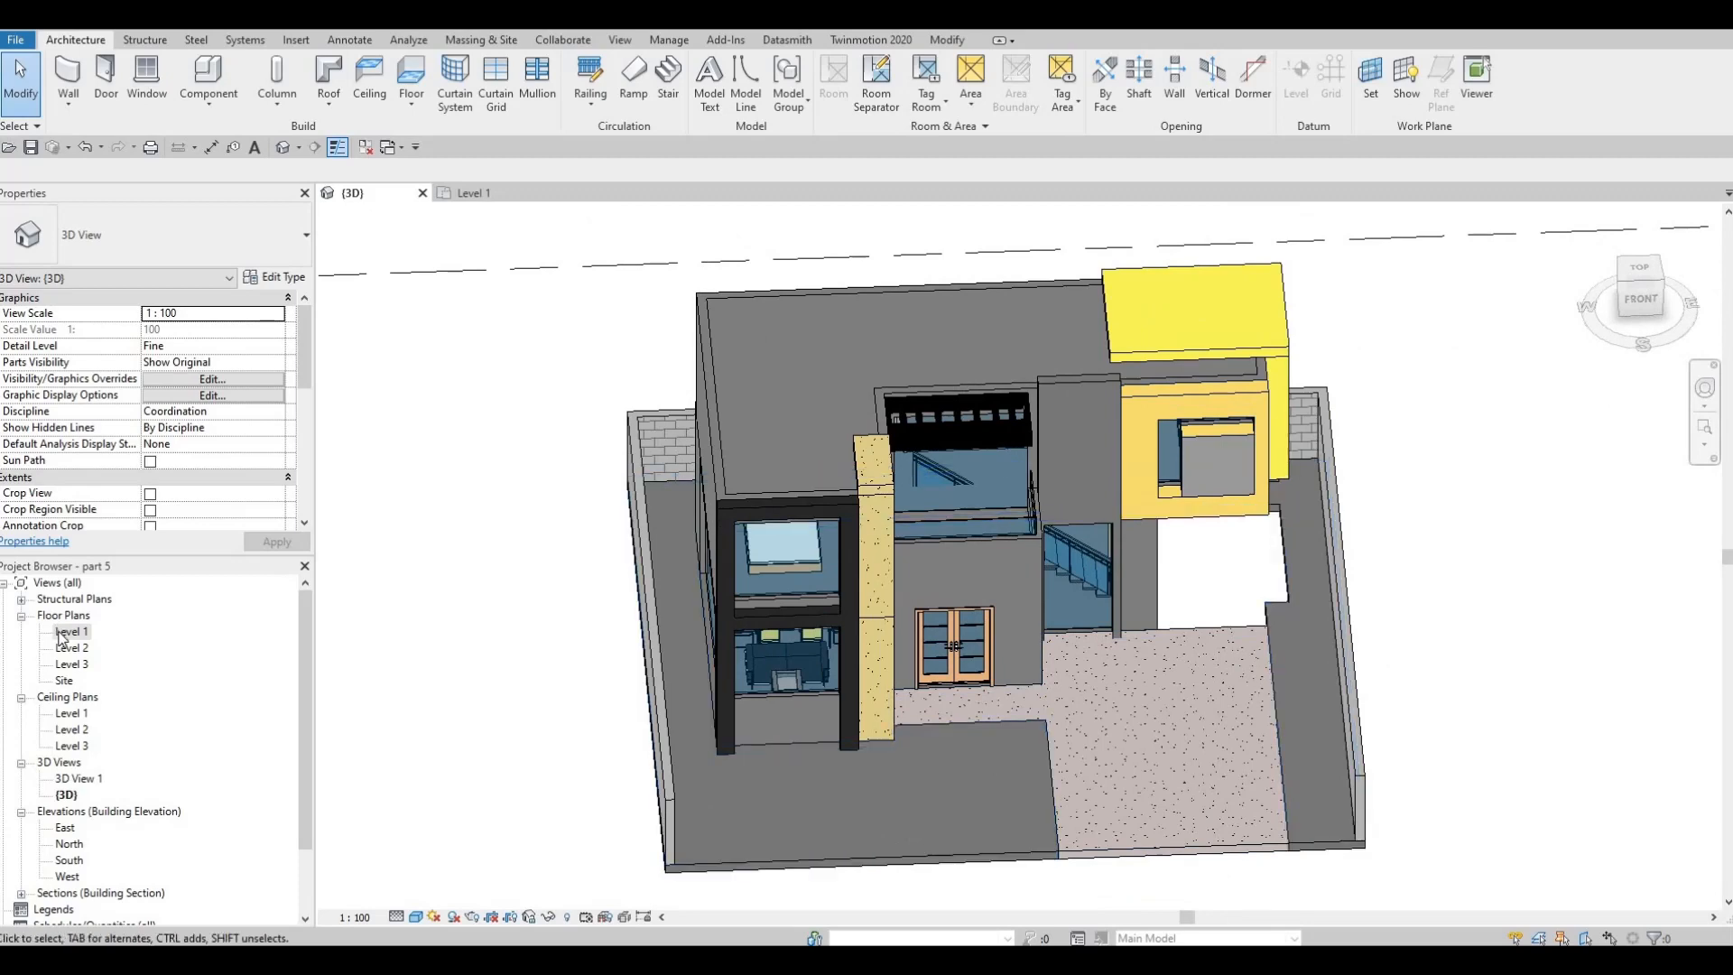
pyautogui.click(72, 631)
pyautogui.keyDown('shift'); pyautogui.moveTo(763, 693); pyautogui.dragTo(1207, 666, button='middle'); pyautogui.keyUp('shift')
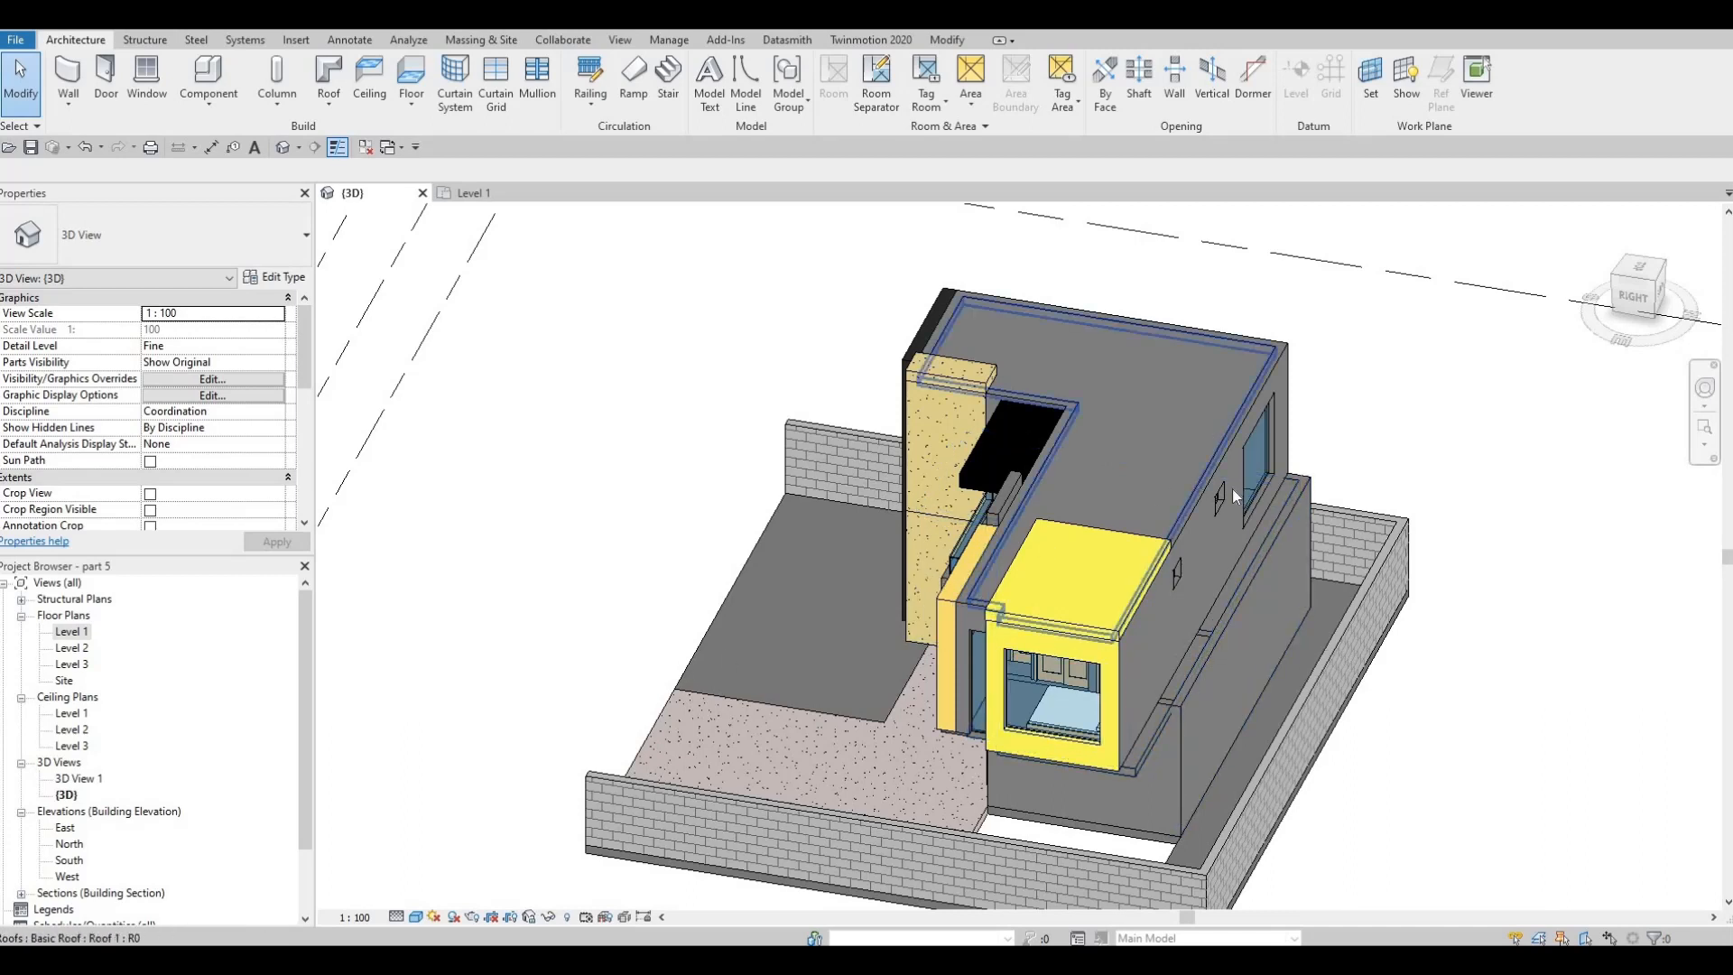
pyautogui.press('Escape')
pyautogui.press('Escape')
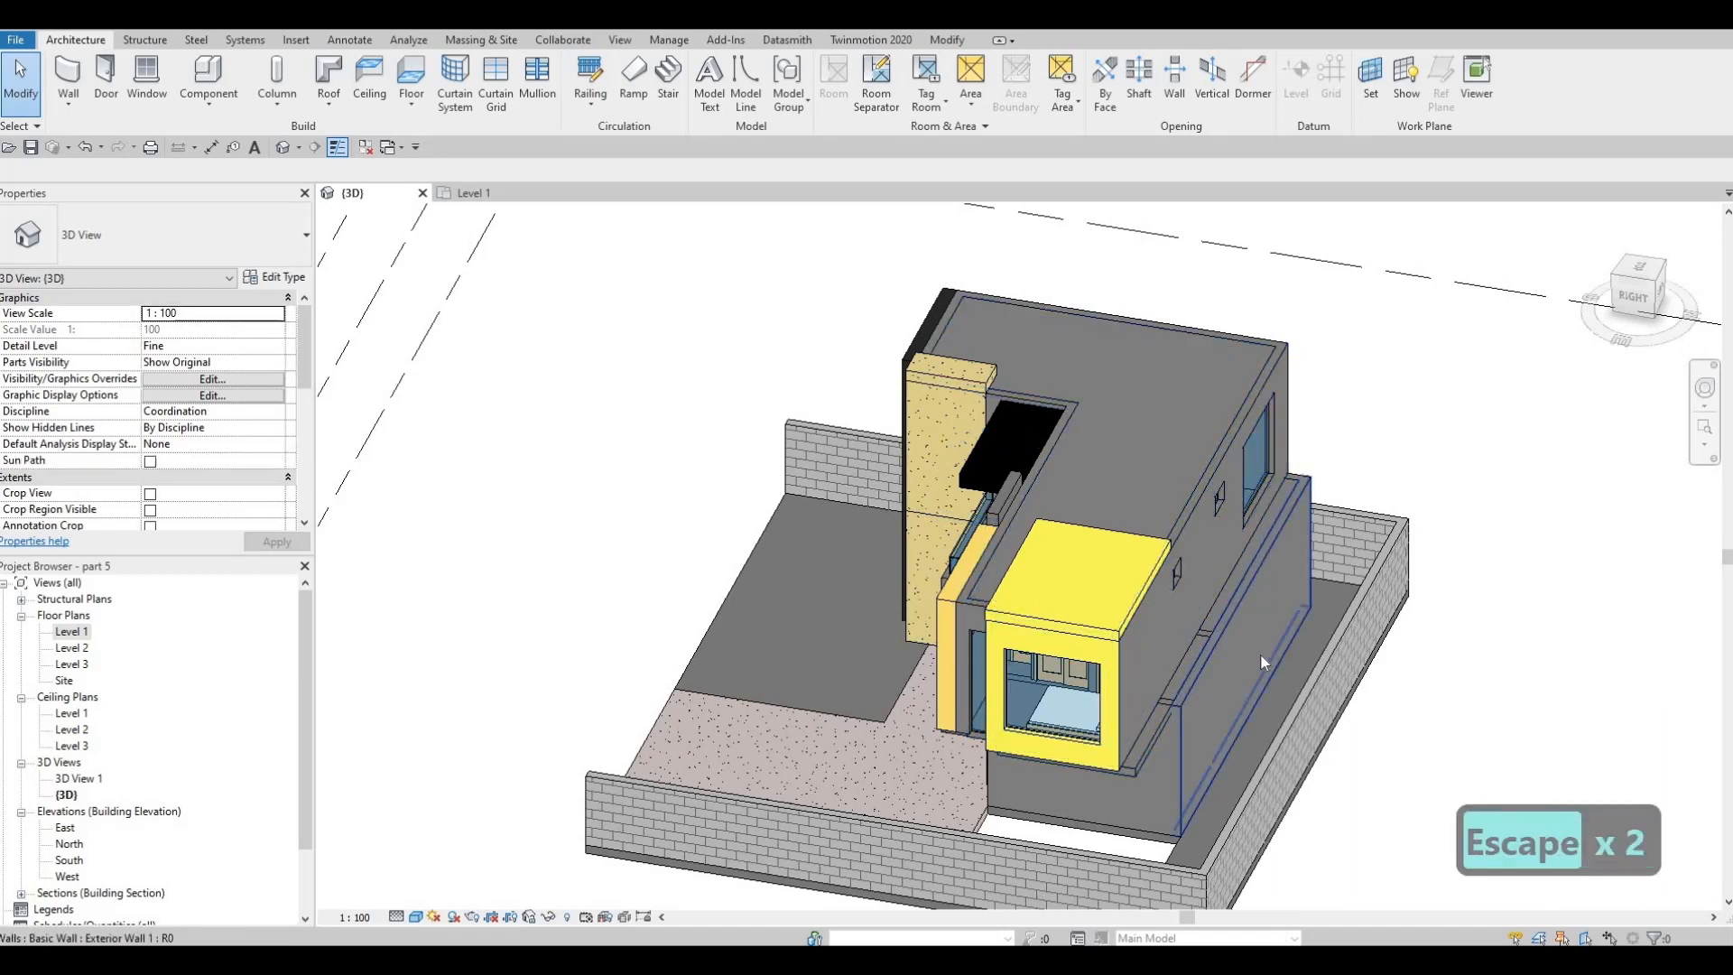
pyautogui.press('a')
pyautogui.press('l')
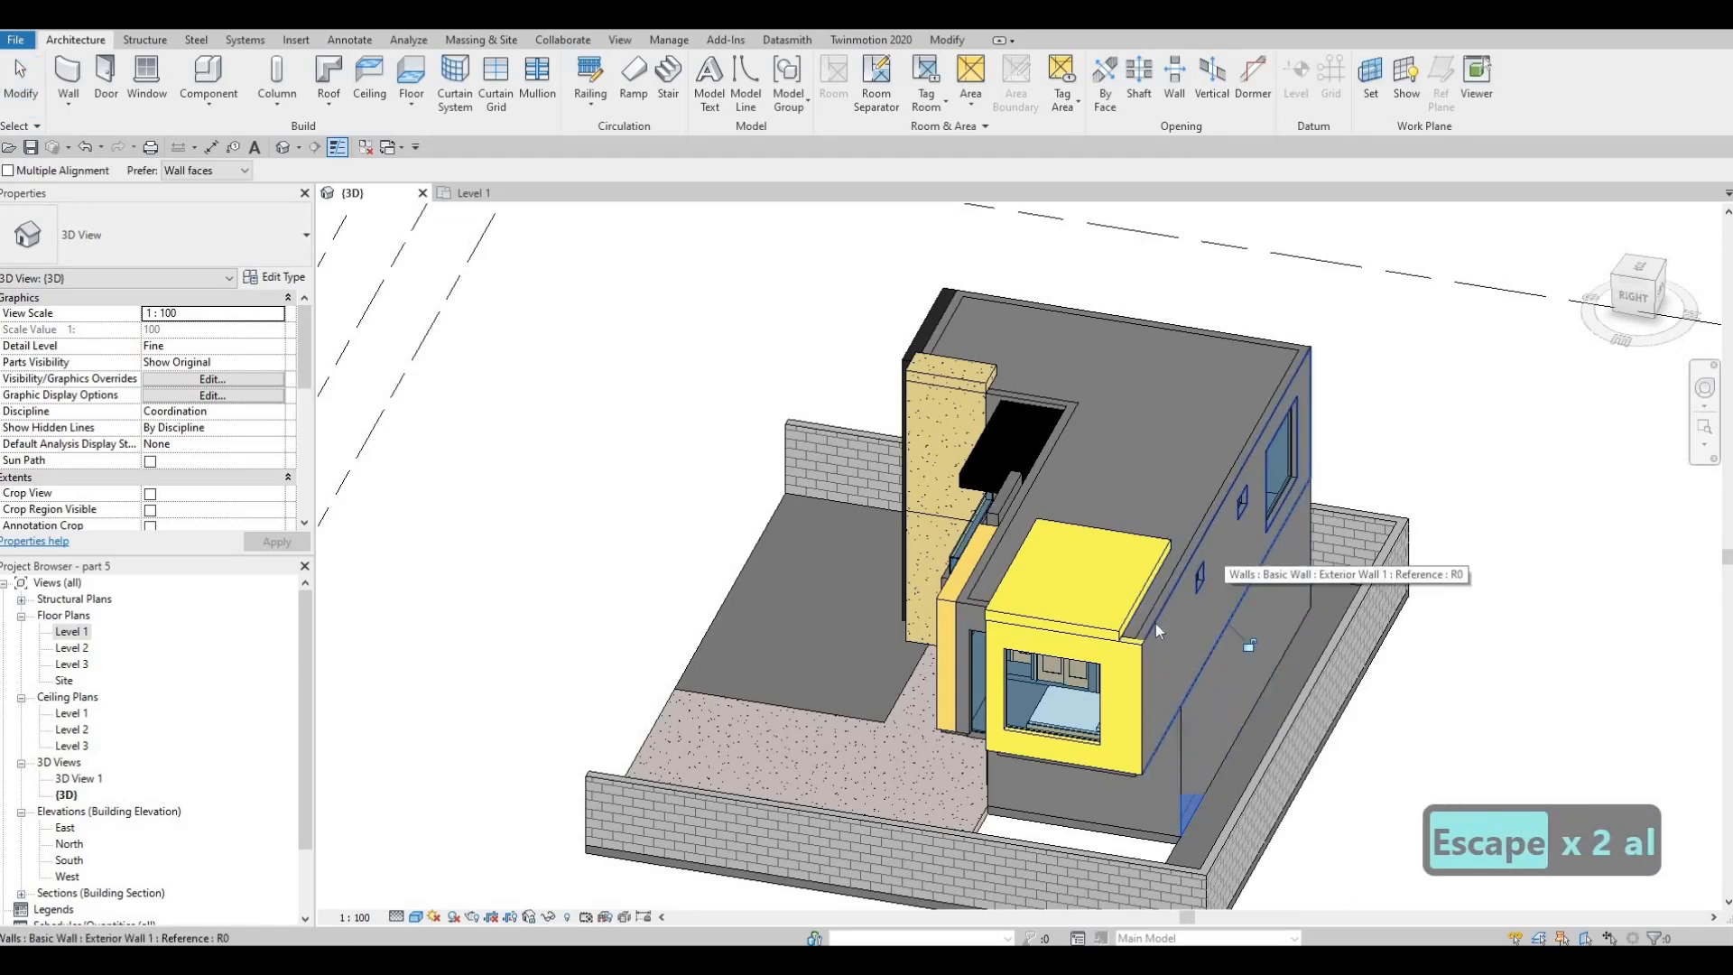
pyautogui.press('Escape')
pyautogui.press('Escape')
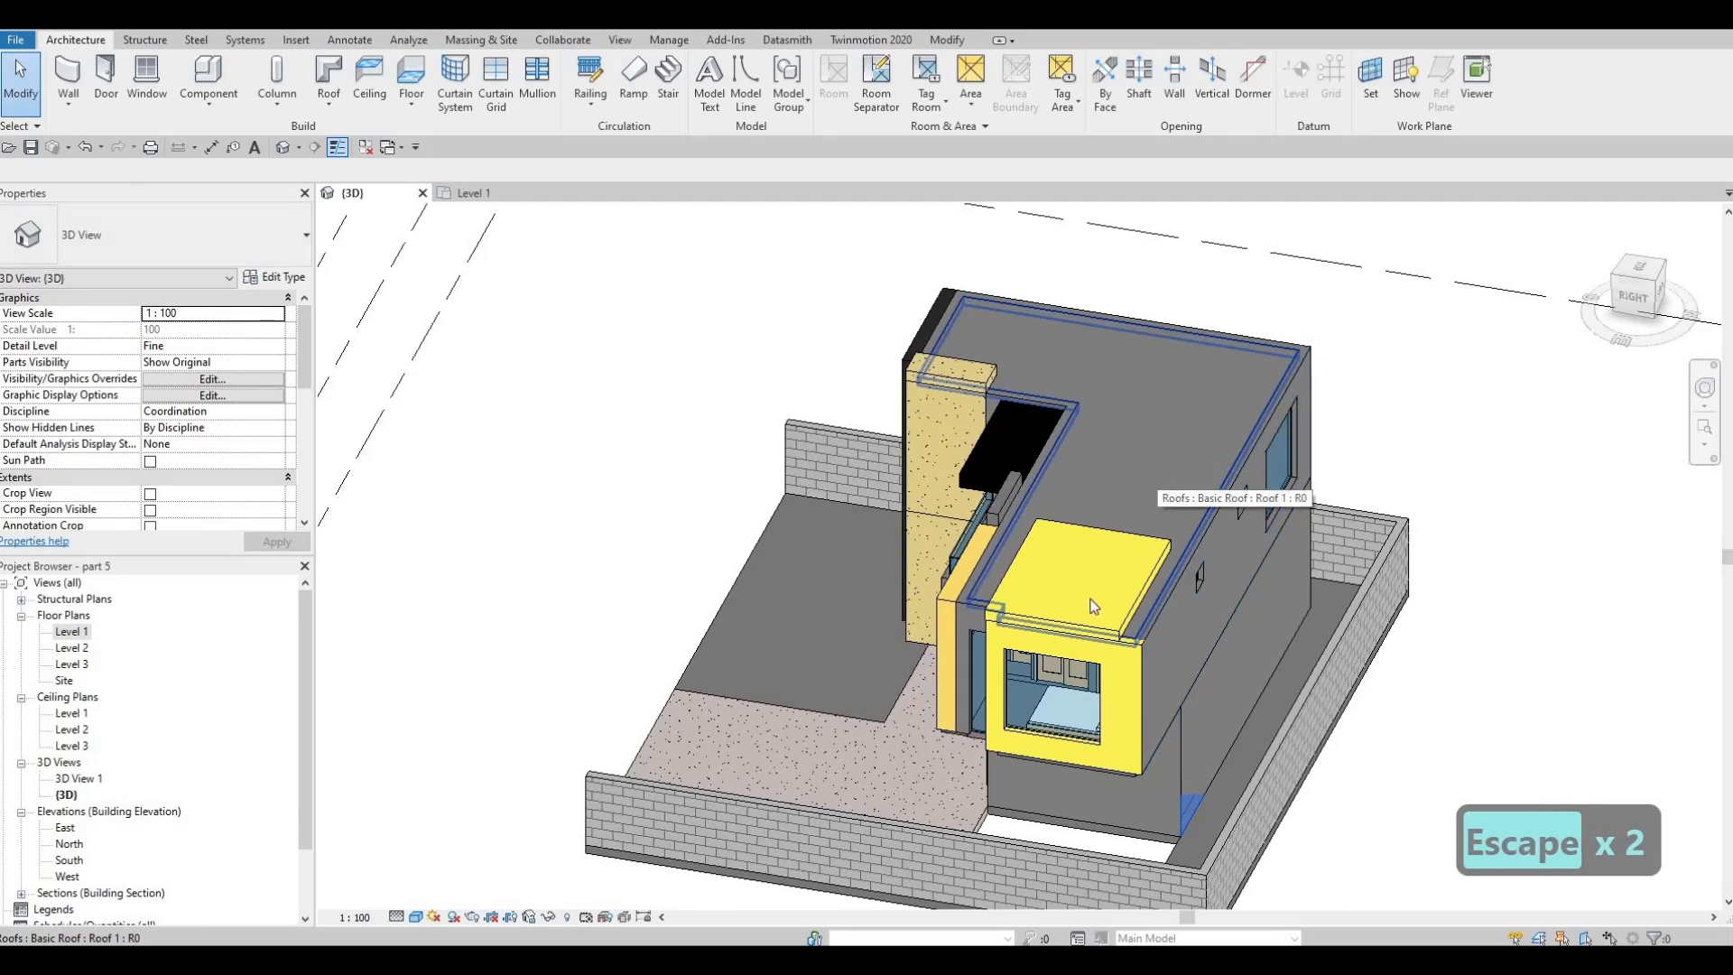
pyautogui.press('Escape')
pyautogui.press('Escape')
# Inspect the upper-floor overhang in 3D, and reopen the Level 1 floor plan to examine the area around the east wall
pyautogui.keyDown('shift'); pyautogui.moveTo(1157, 473); pyautogui.dragTo(1172, 570, button='middle'); pyautogui.keyUp('shift')
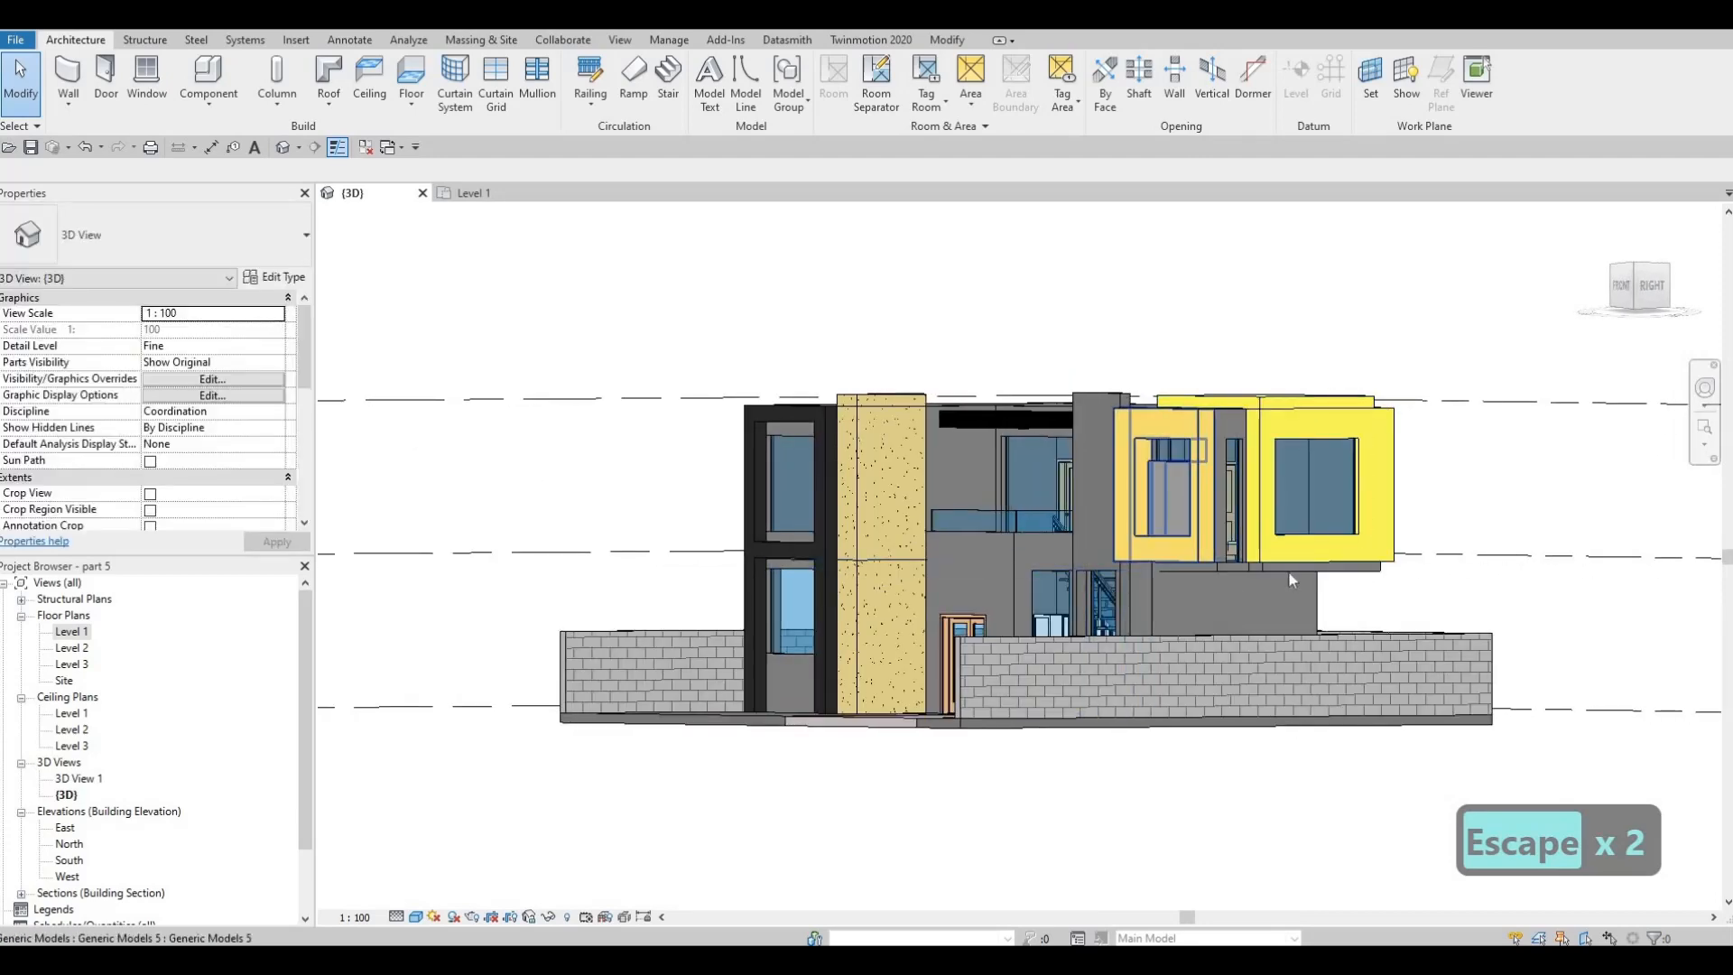
pyautogui.keyDown('shift'); pyautogui.moveTo(1309, 587); pyautogui.dragTo(1174, 596, button='middle'); pyautogui.keyUp('shift')
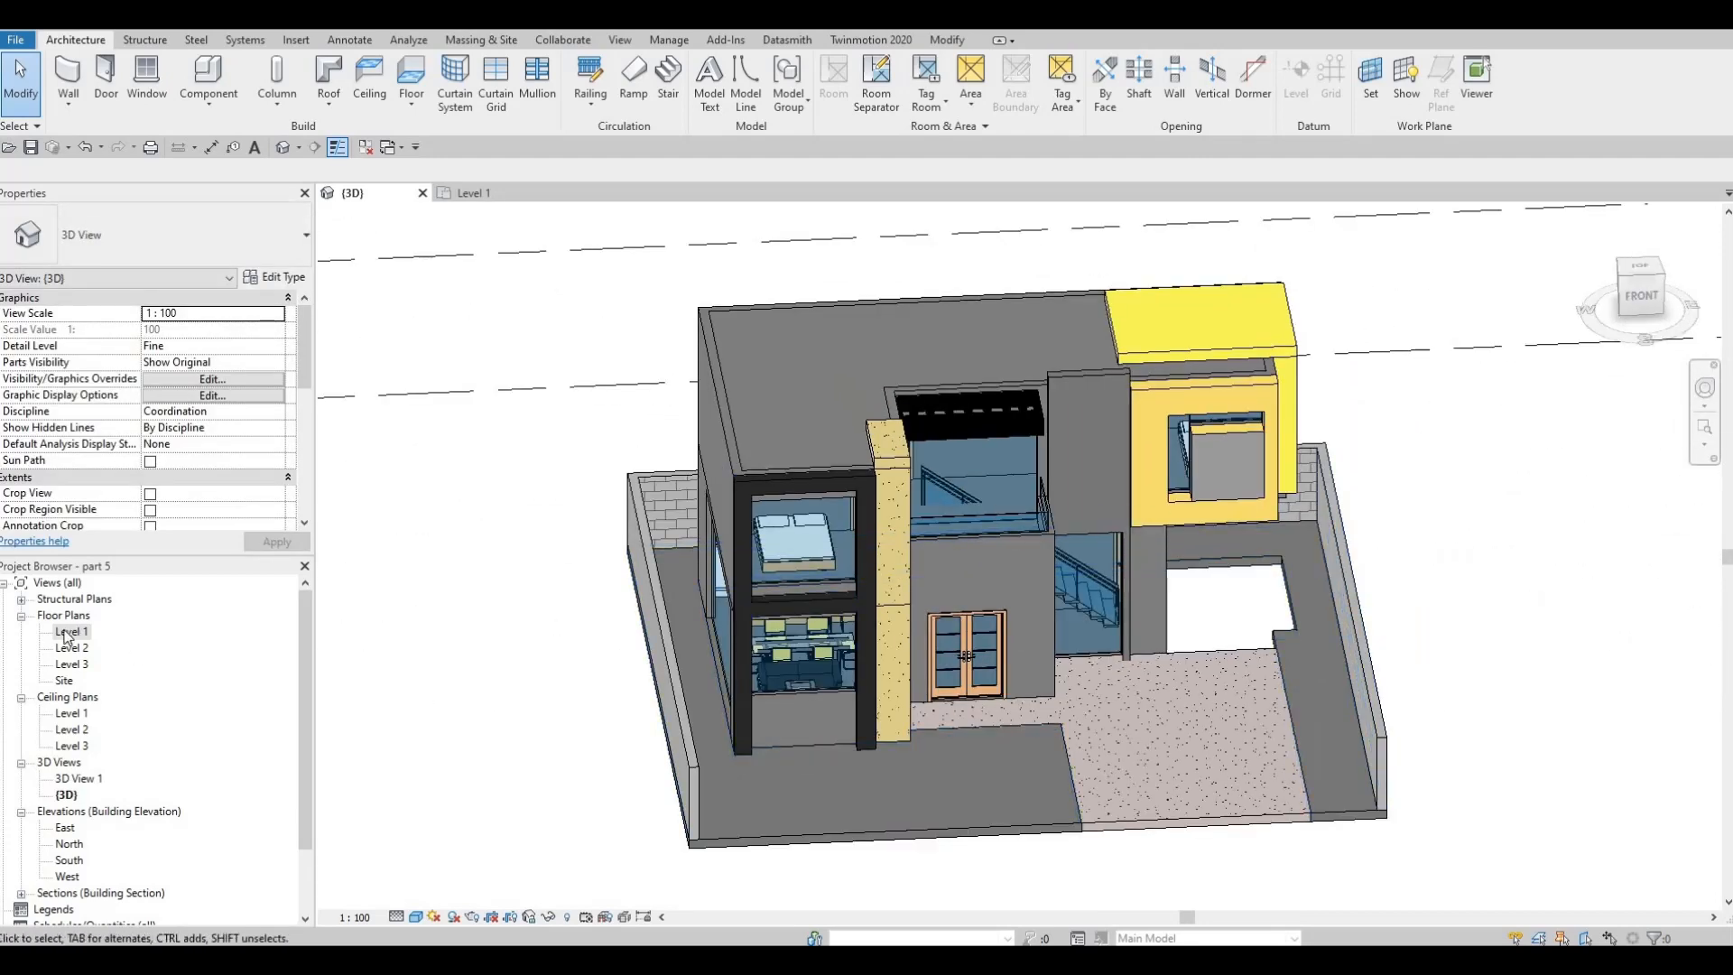
pyautogui.doubleClick(63, 634)
pyautogui.press('Escape')
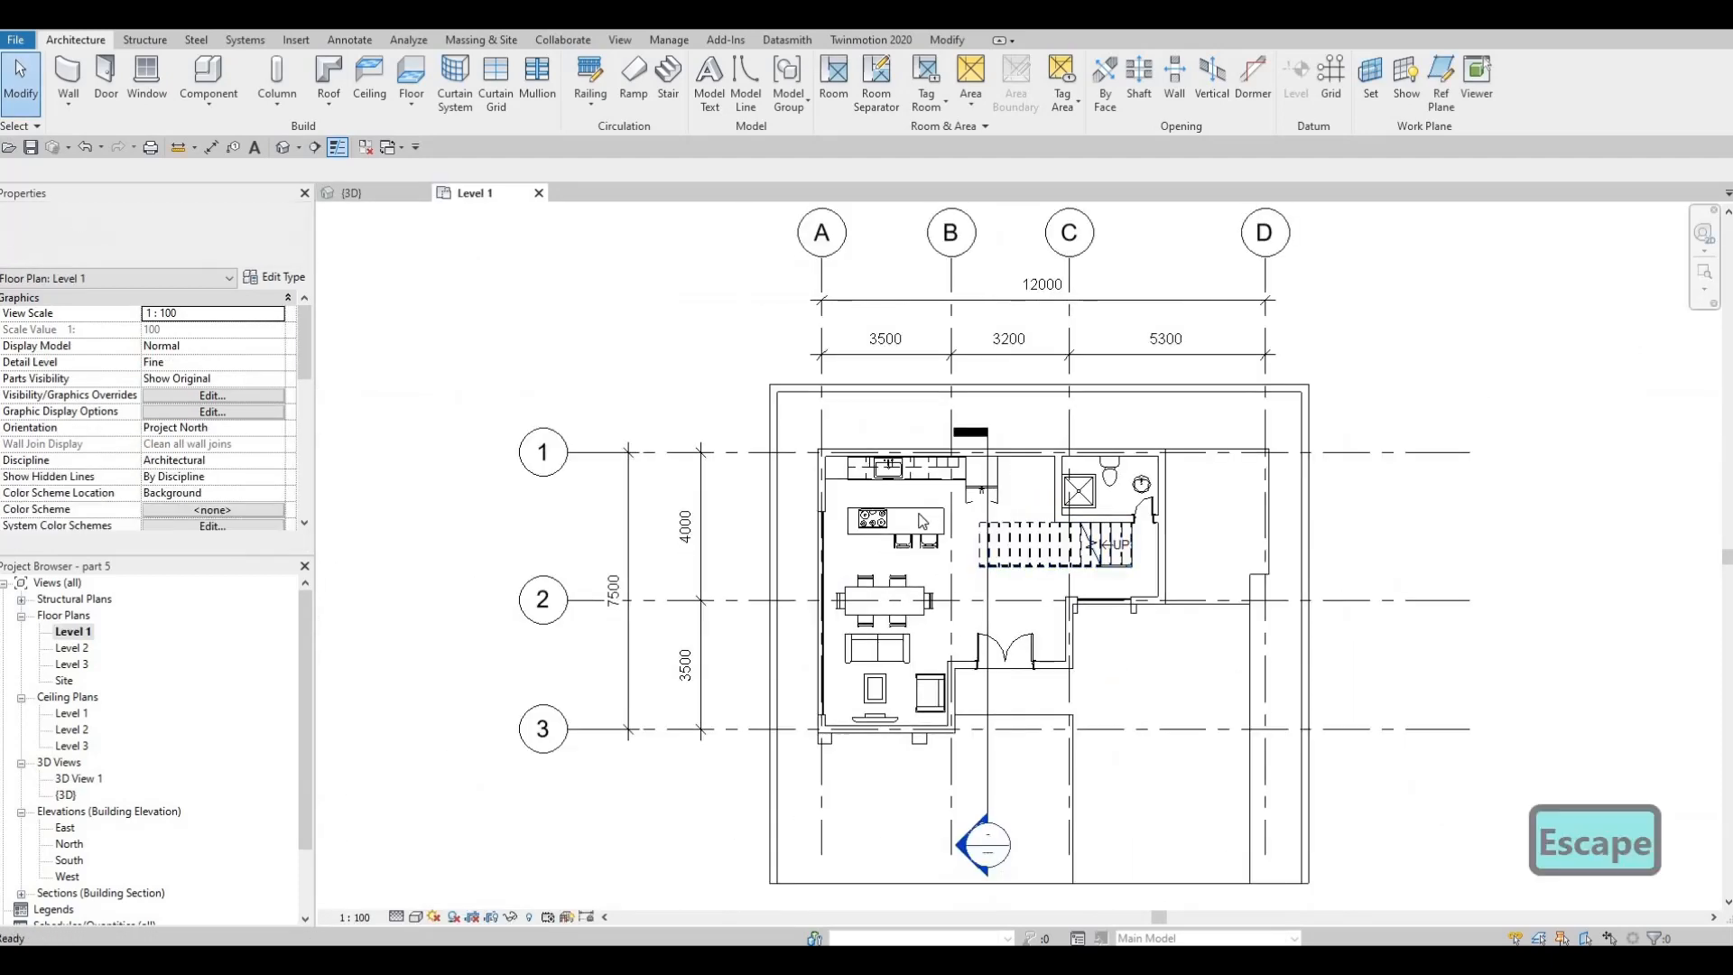
pyautogui.scroll(5, 922, 521)
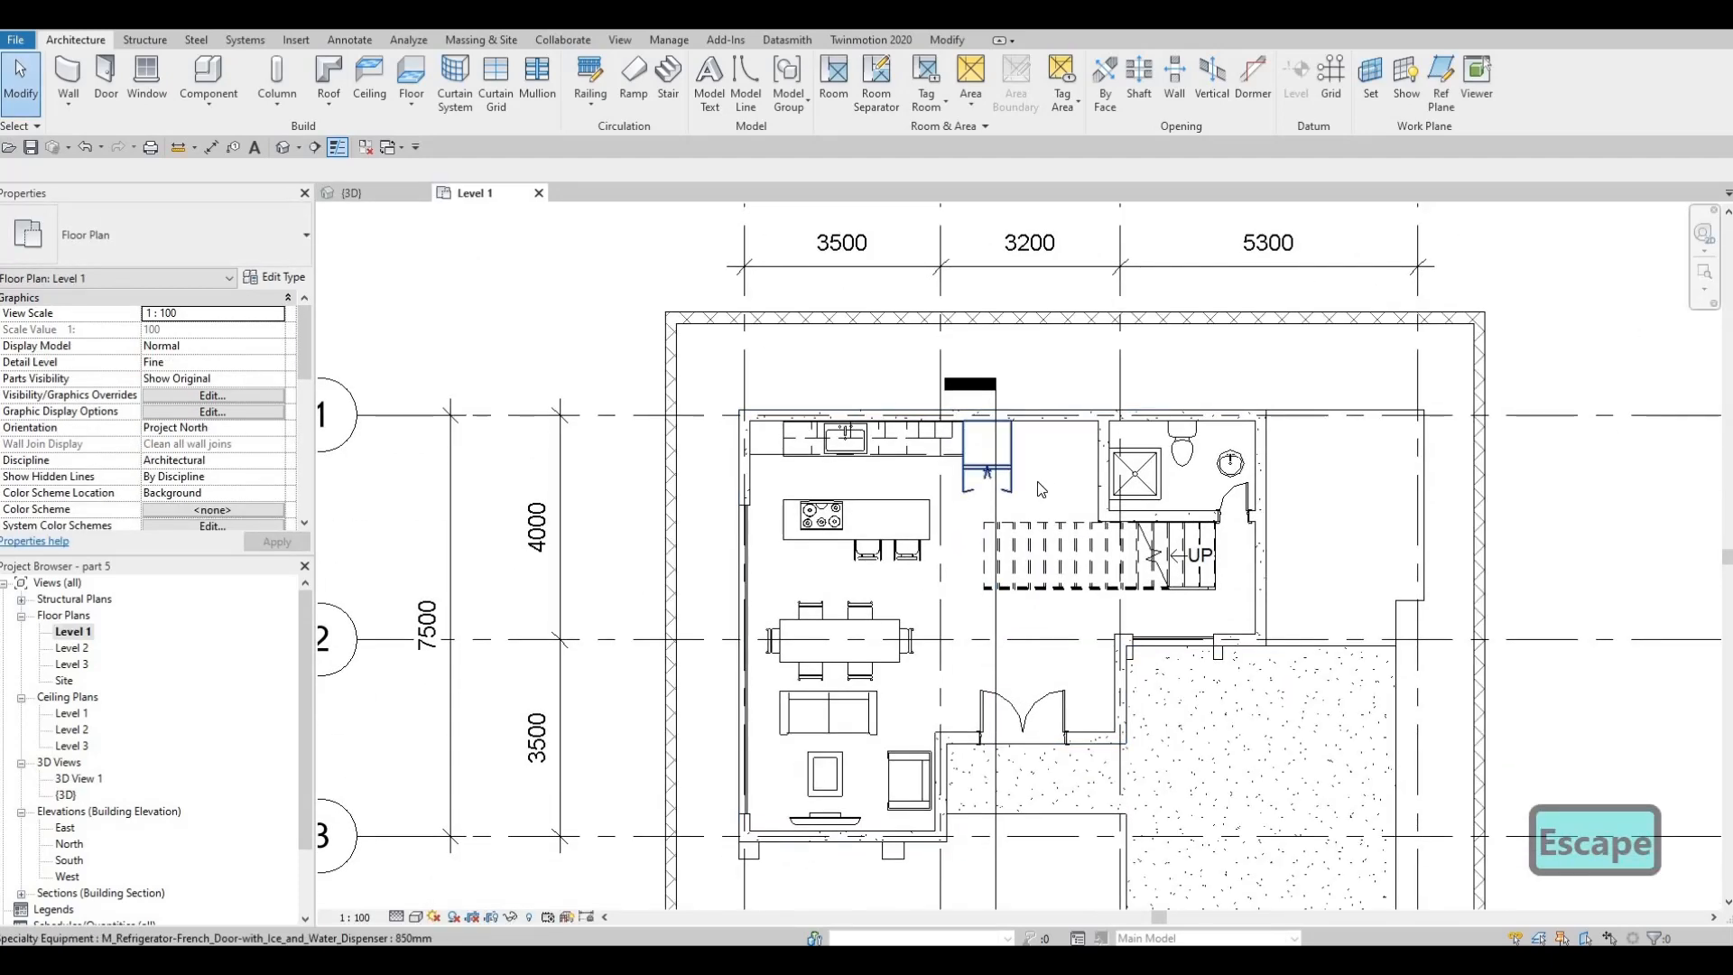
pyautogui.scroll(2, 1040, 489)
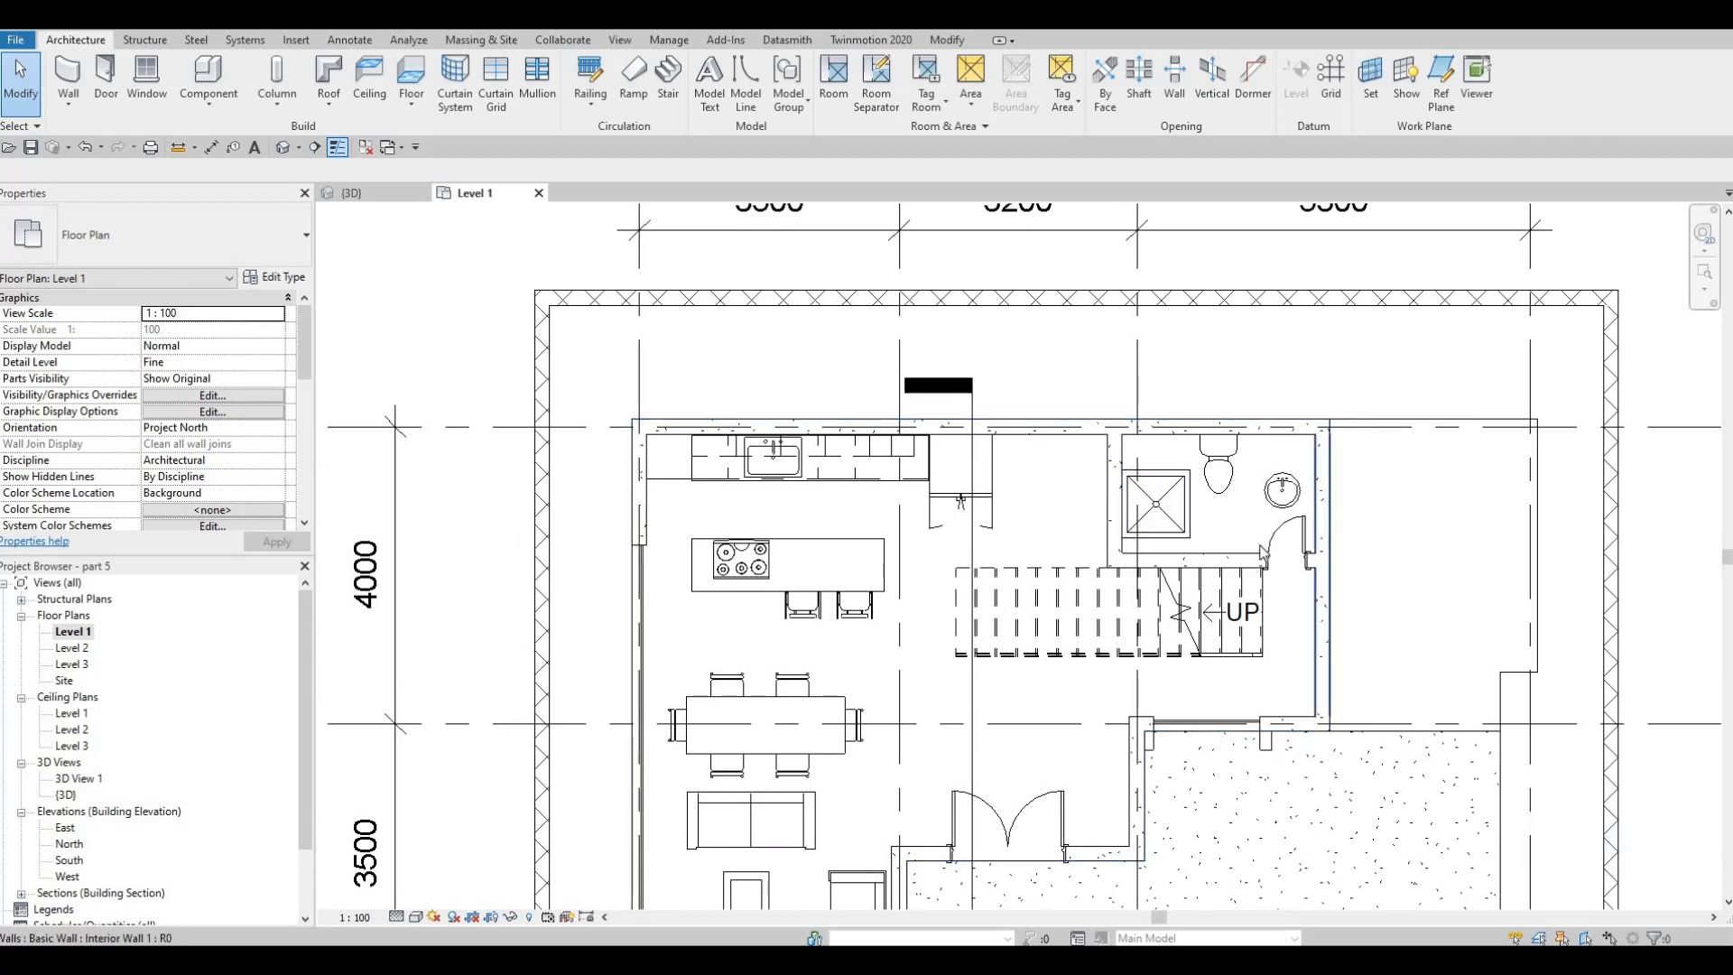
pyautogui.scroll(-2, 1262, 550)
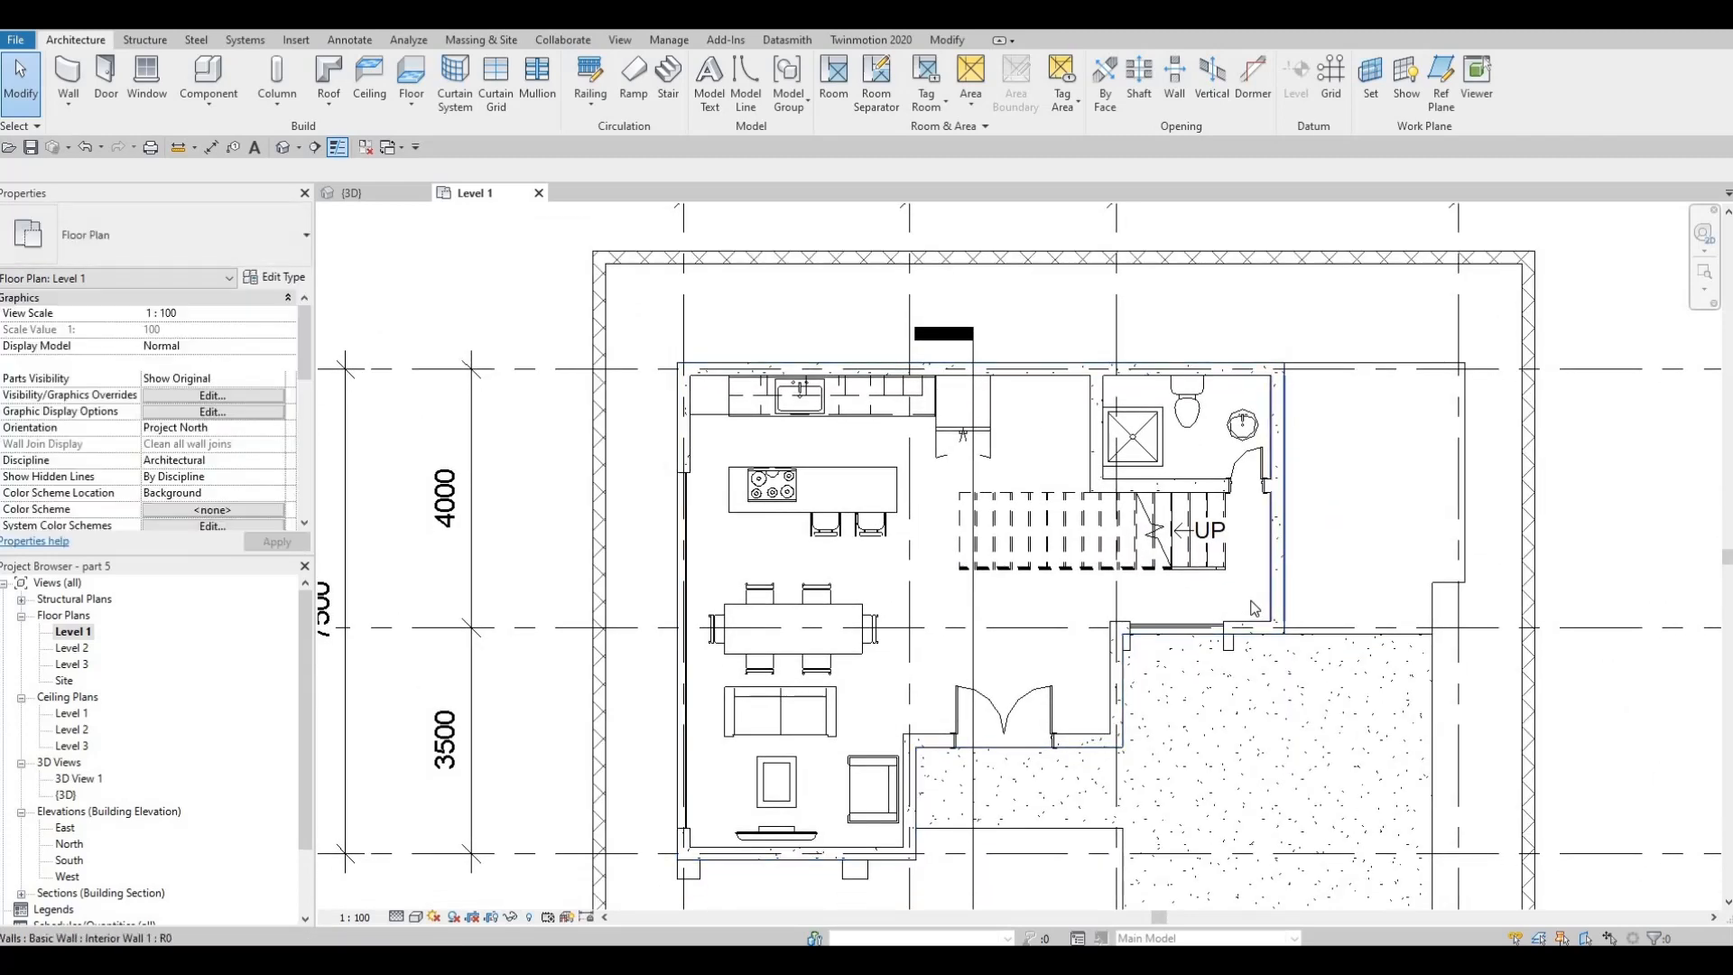
pyautogui.scroll(-2, 1255, 609)
pyautogui.press('Escape')
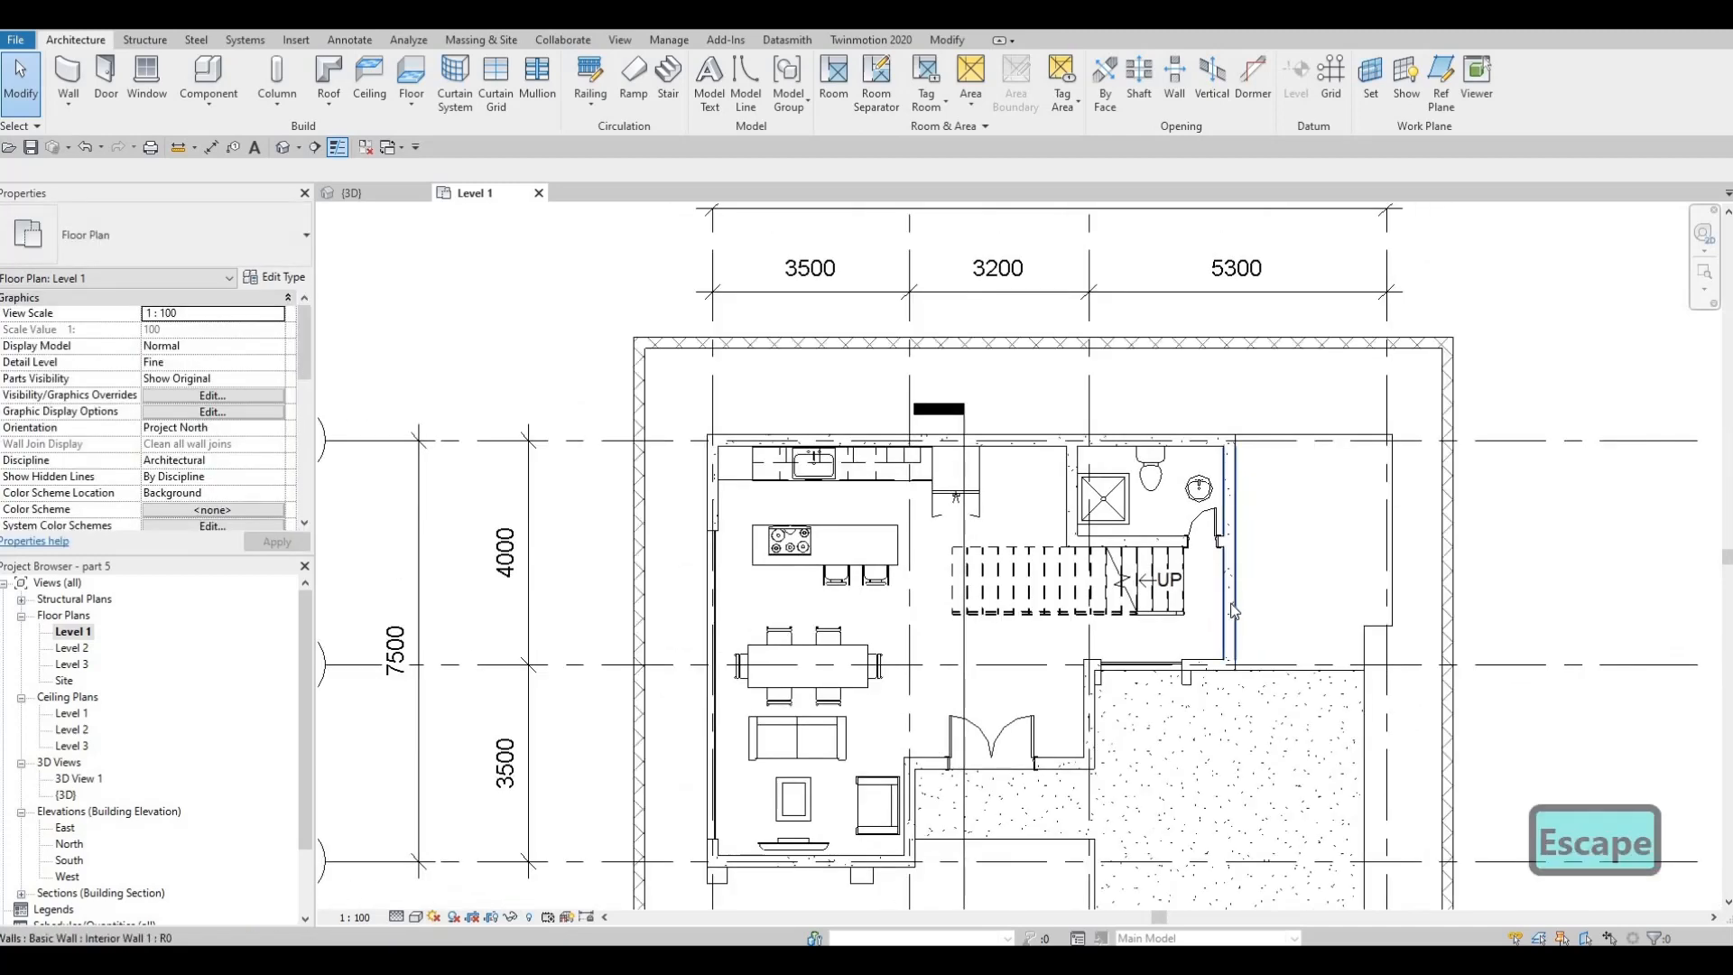
pyautogui.scroll(-4, 1232, 615)
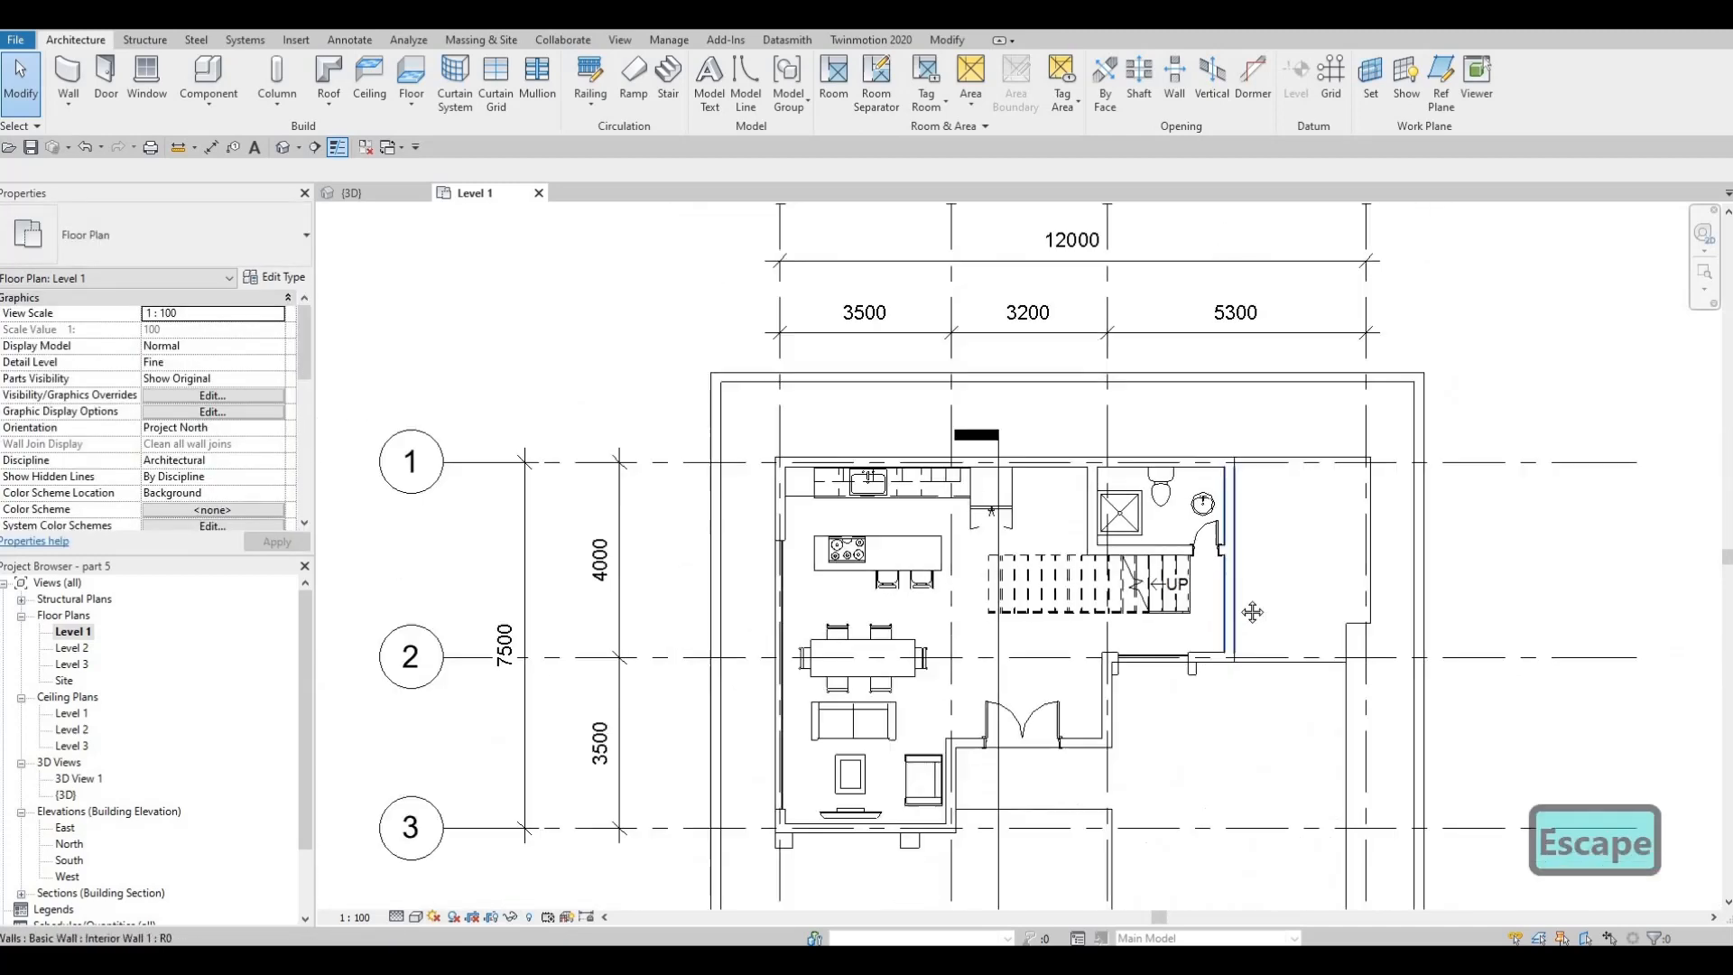
pyautogui.moveTo(1279, 521); pyautogui.dragTo(1253, 652, button='middle')
pyautogui.press('Escape')
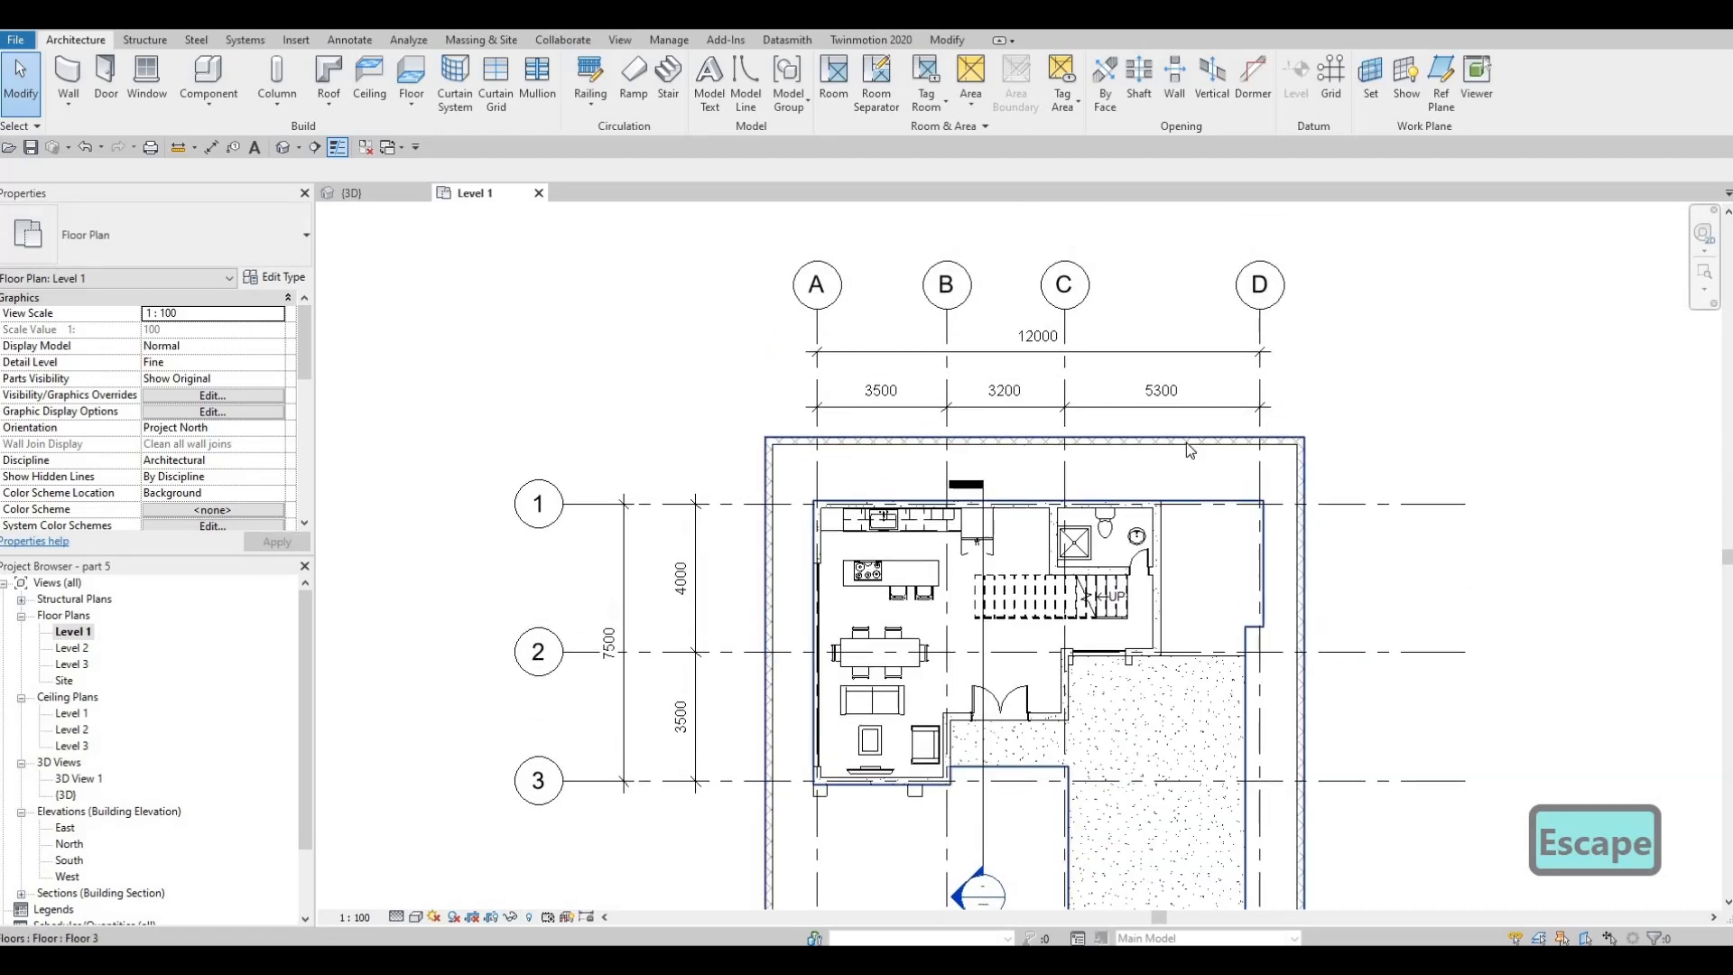
# Move the north boundary wall outward and set its distance from the house's north side to 5000 mm
pyautogui.click(1186, 442)
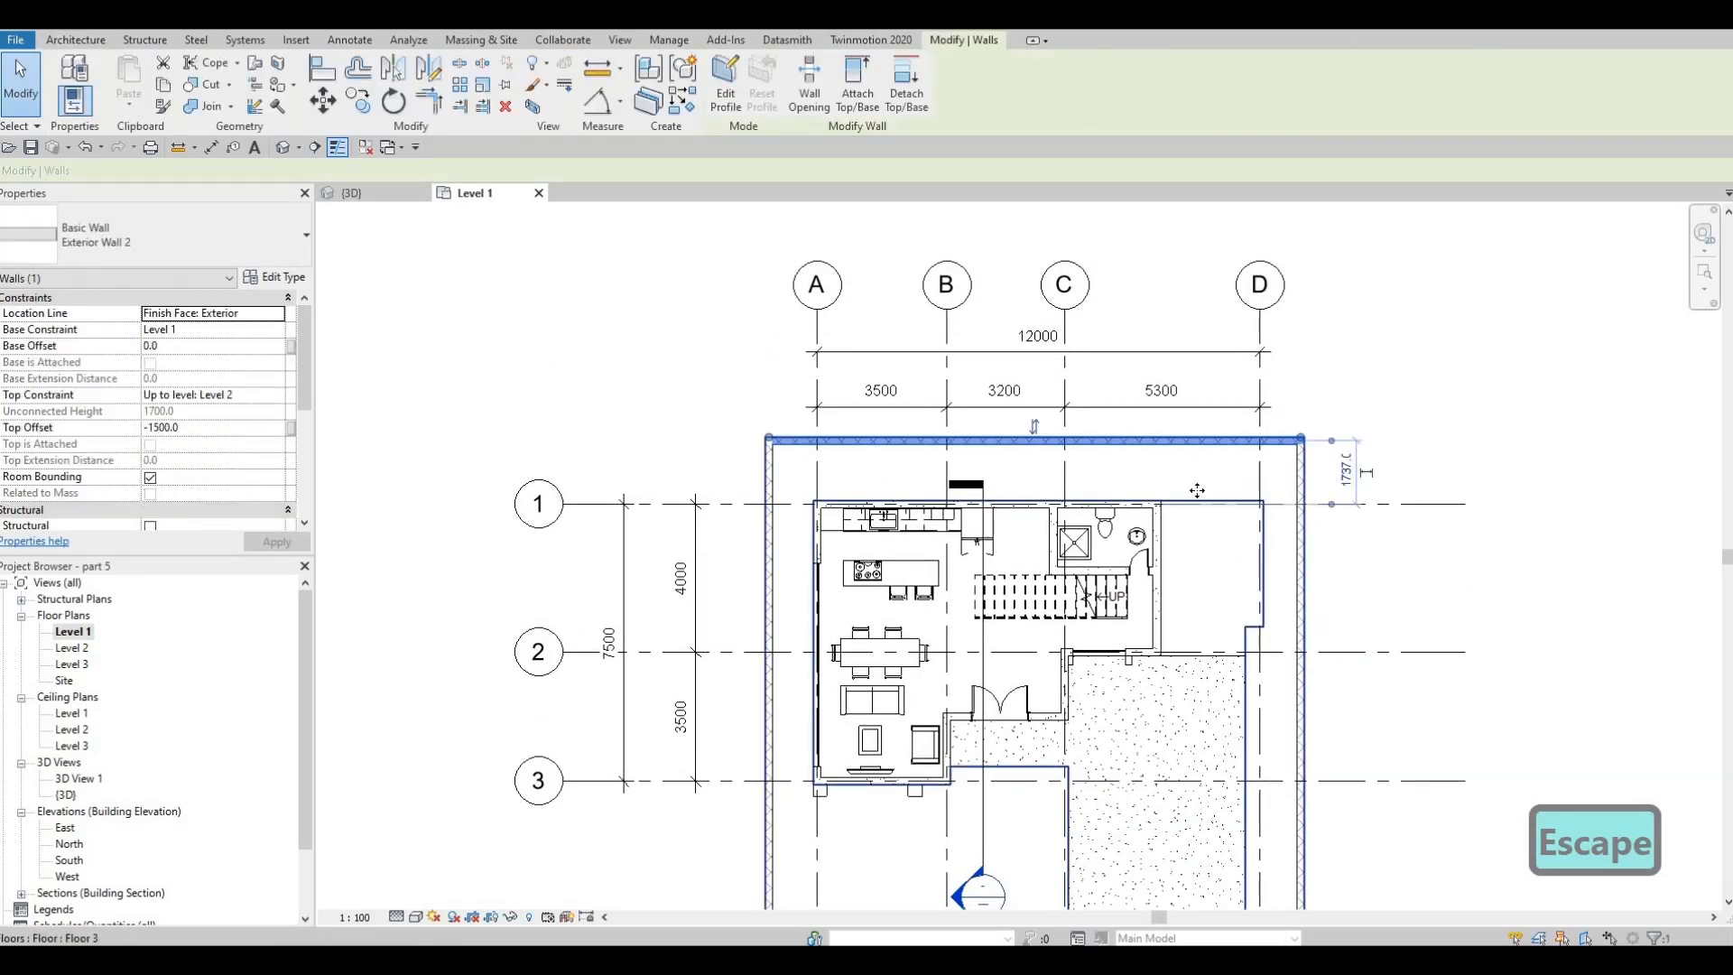
pyautogui.moveTo(1198, 490); pyautogui.dragTo(1224, 533, button='middle')
pyautogui.moveTo(1190, 481); pyautogui.dragTo(1188, 429)
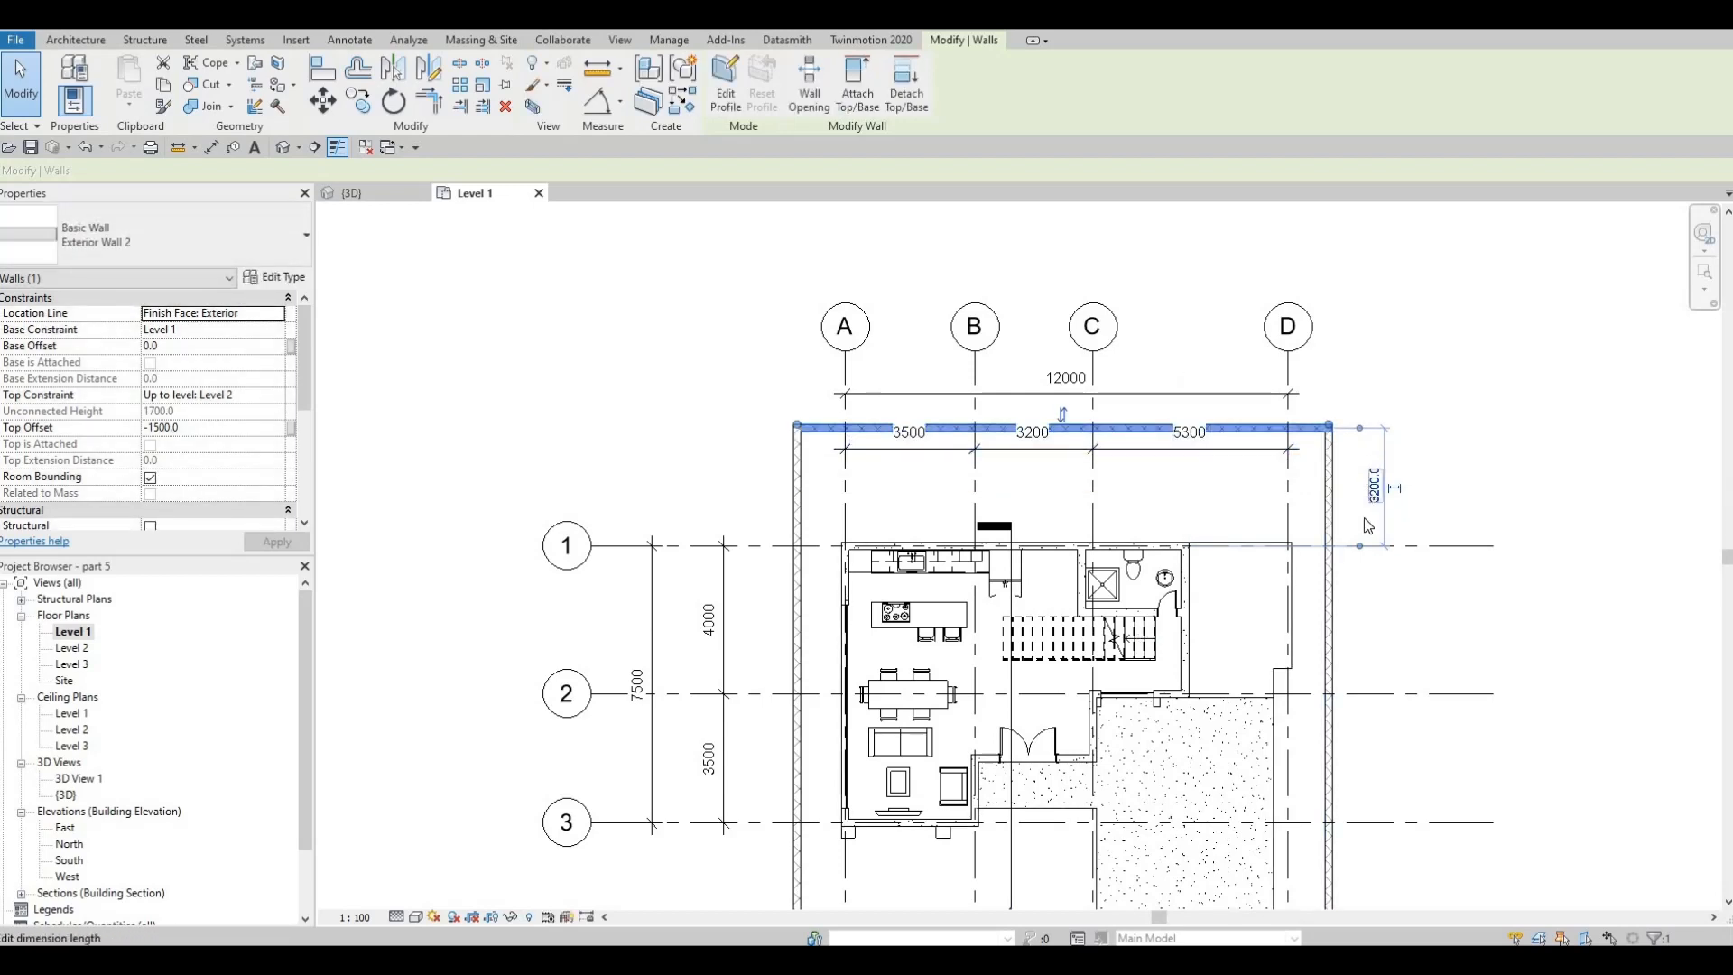
pyautogui.click(1367, 521)
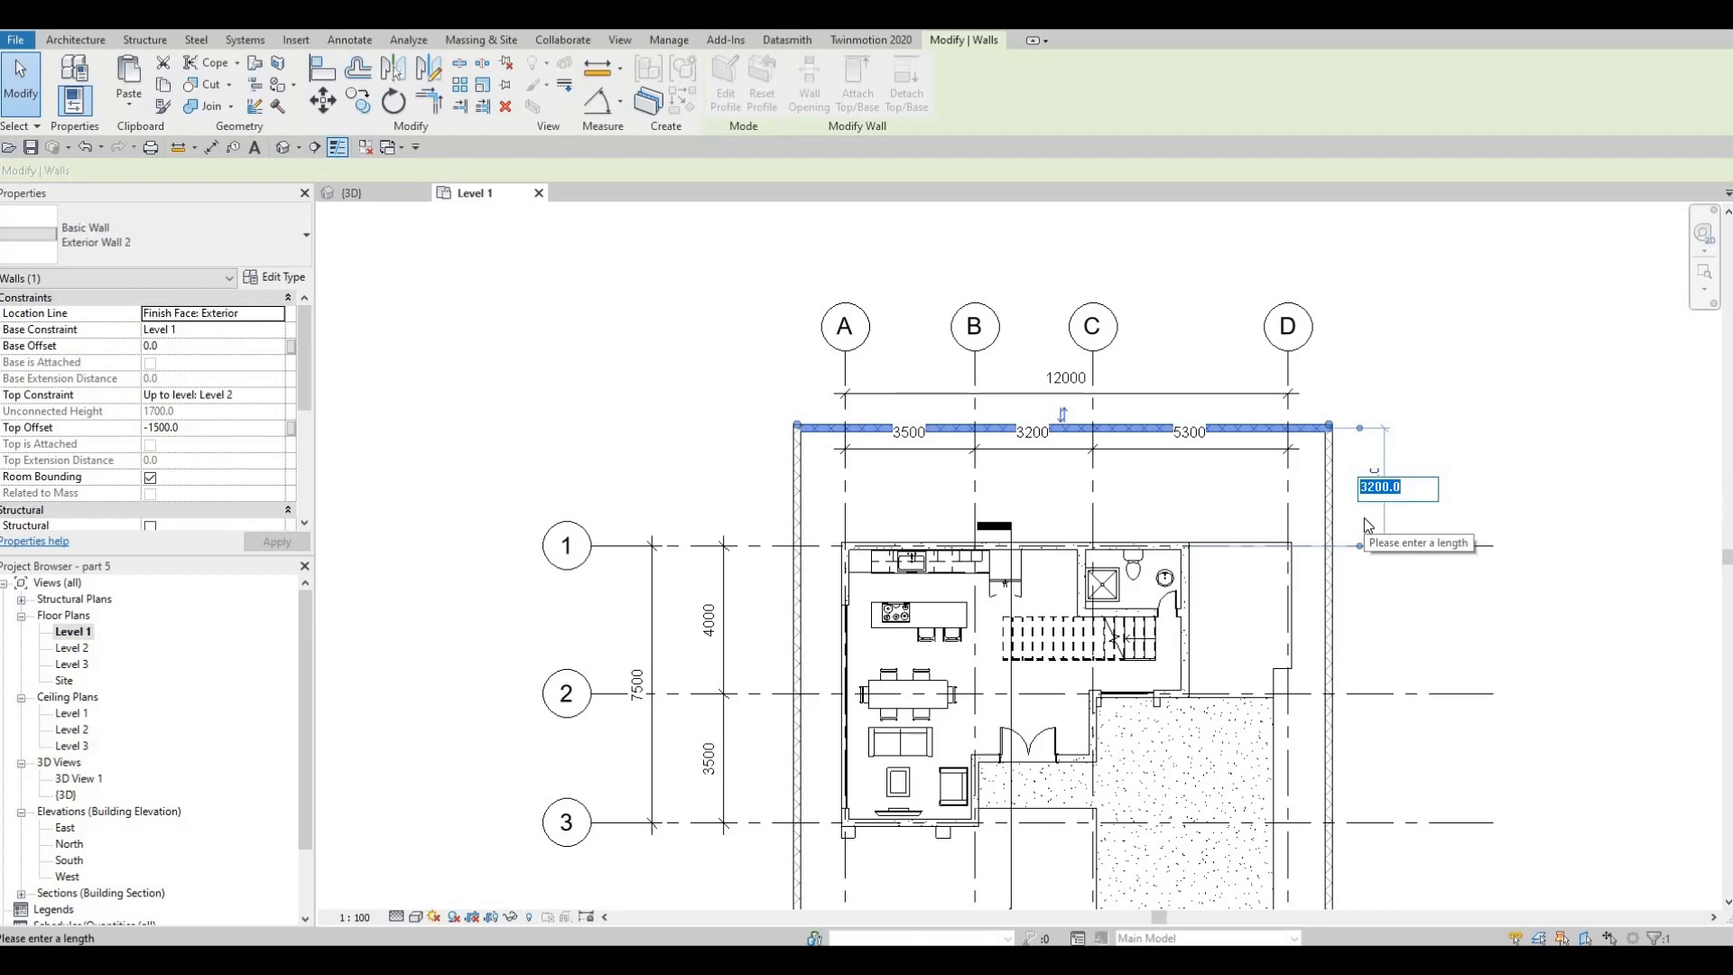
pyautogui.write('5000')
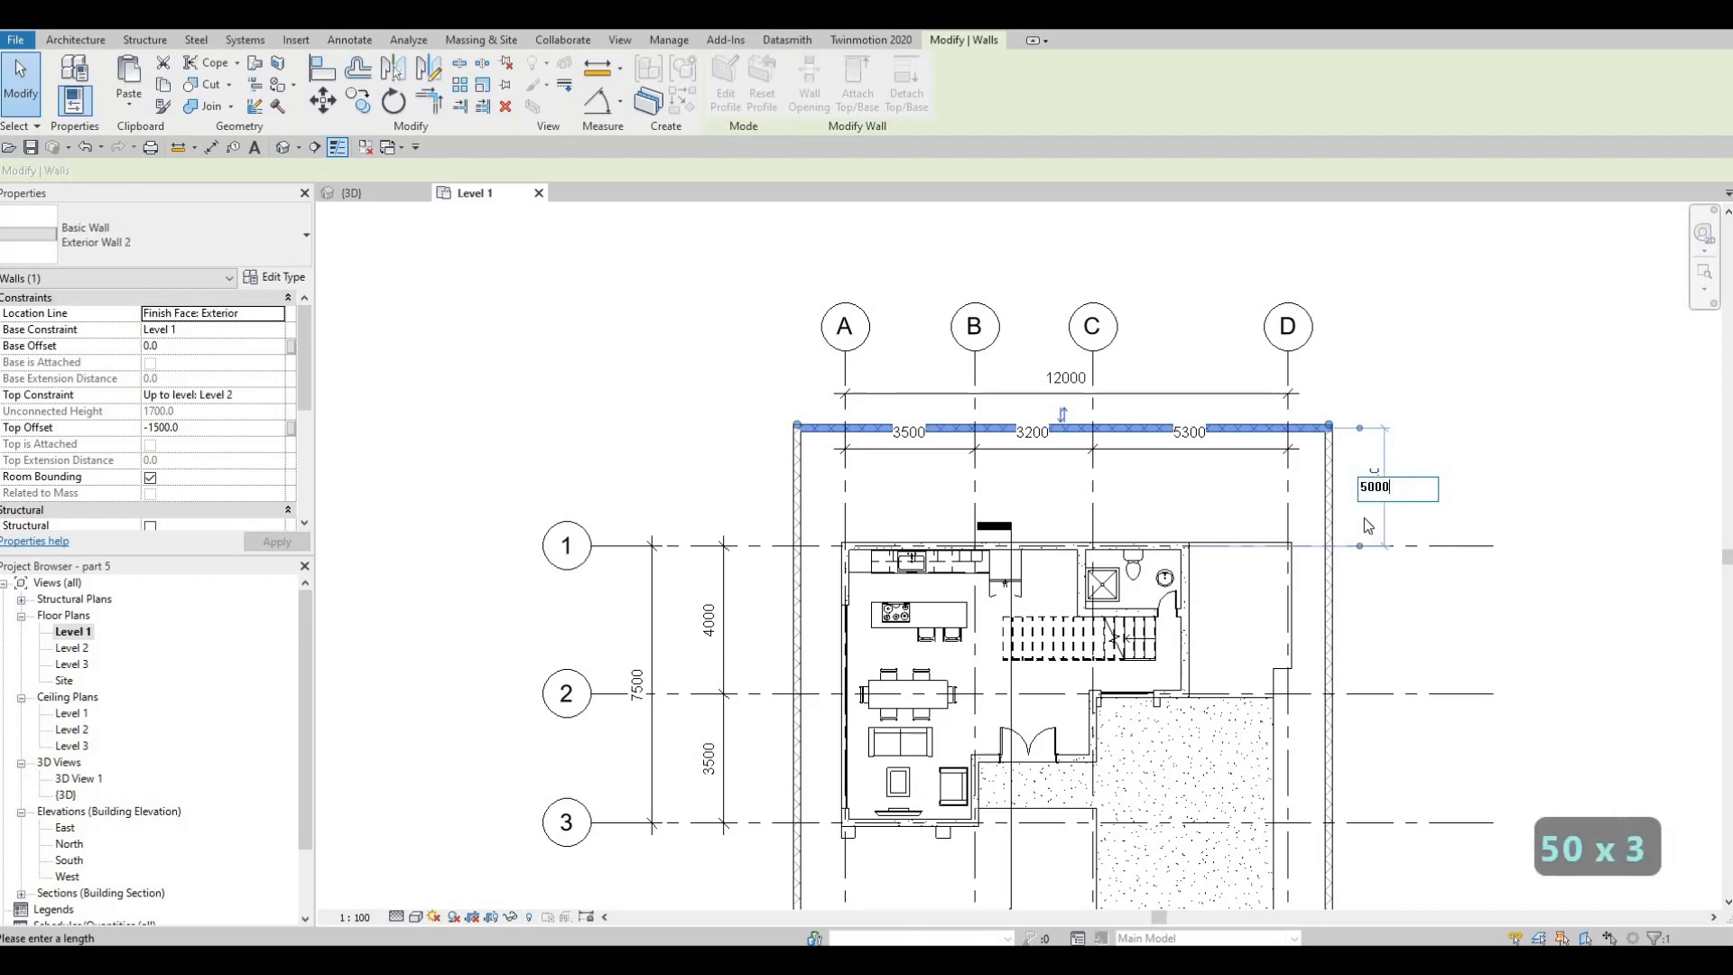
pyautogui.press('Return')
pyautogui.press('Escape')
pyautogui.press('Escape')
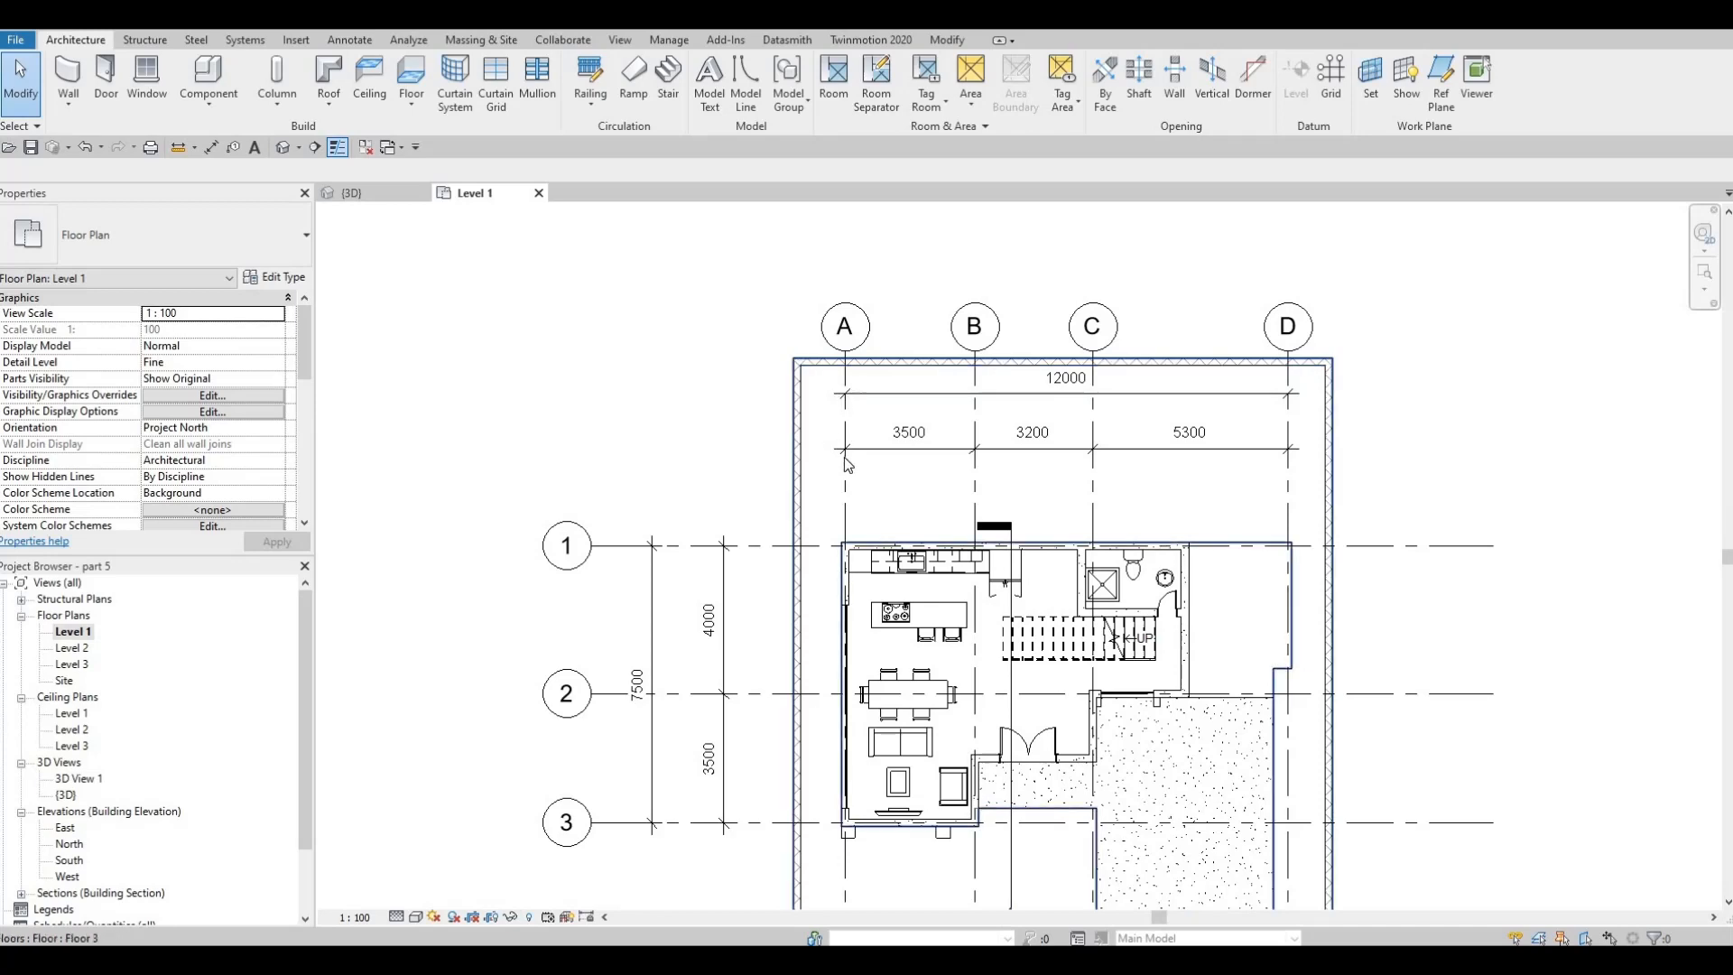
# Extend grid lines A to D north past the boundary wall, with their dimension strings placed beyond it
pyautogui.press('Escape')
pyautogui.click(842, 505)
pyautogui.press('Escape')
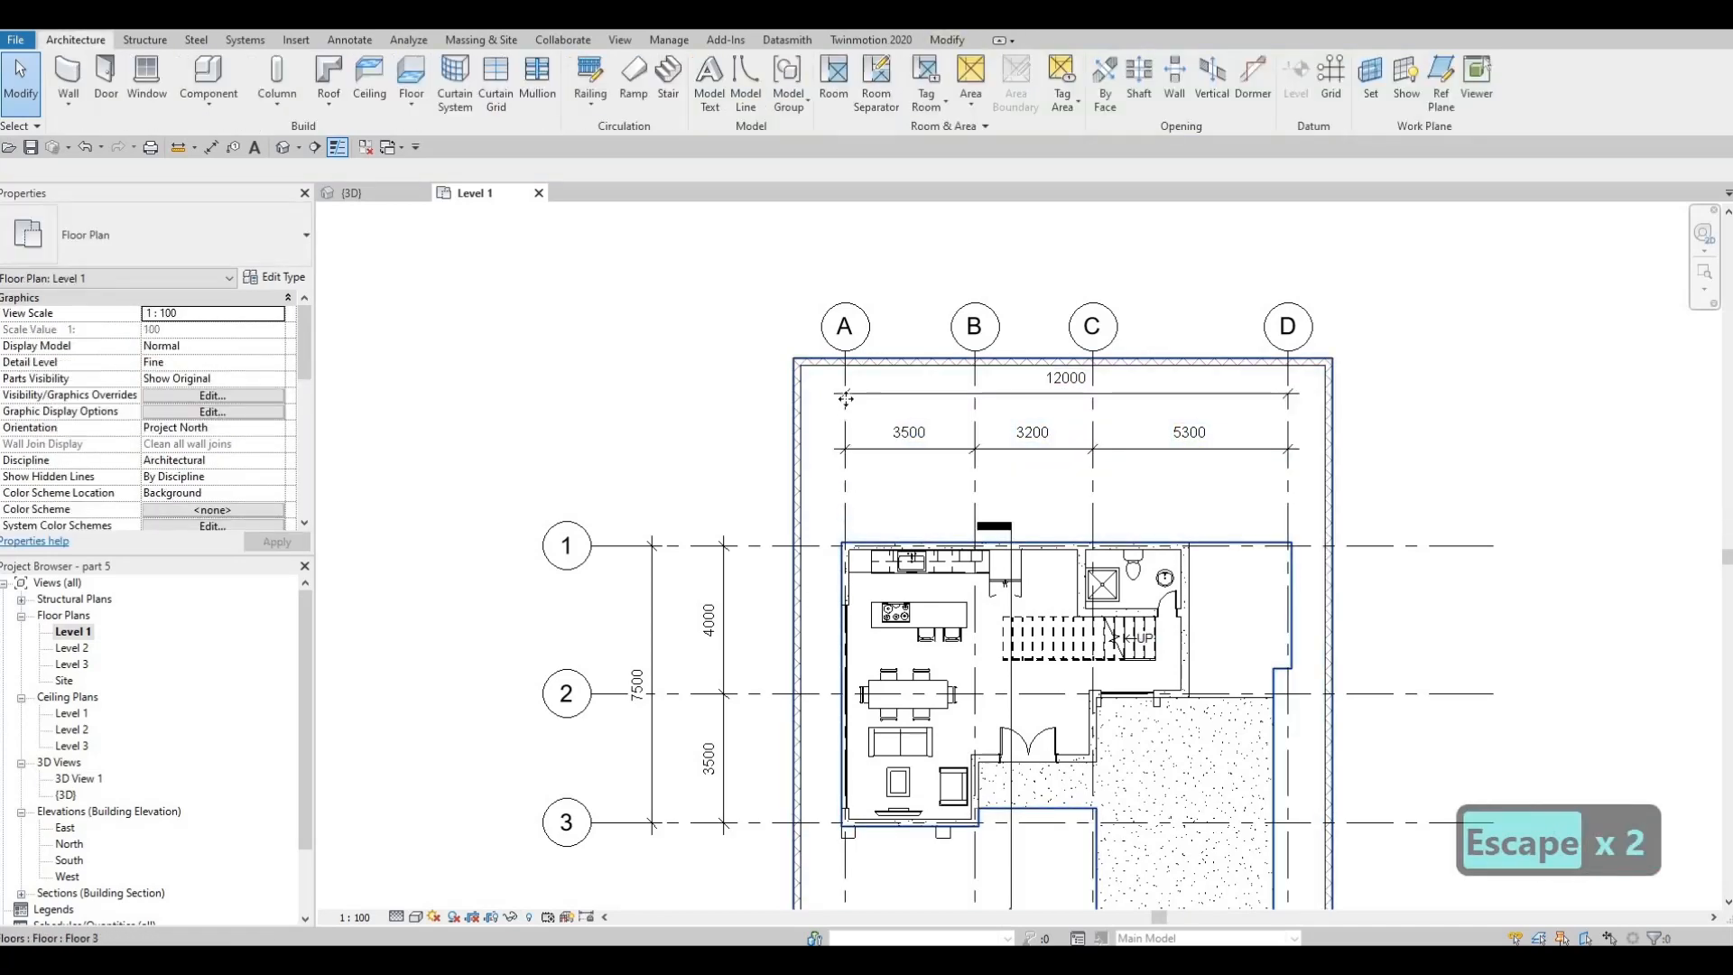
pyautogui.press('Tab')
pyautogui.click(854, 363)
pyautogui.moveTo(846, 351); pyautogui.dragTo(878, 211)
pyautogui.press('Escape')
pyautogui.moveTo(1023, 444); pyautogui.dragTo(1117, 472, button='middle')
pyautogui.scroll(-5, 1118, 479)
pyautogui.scroll(5, 989, 523)
pyautogui.press('Escape')
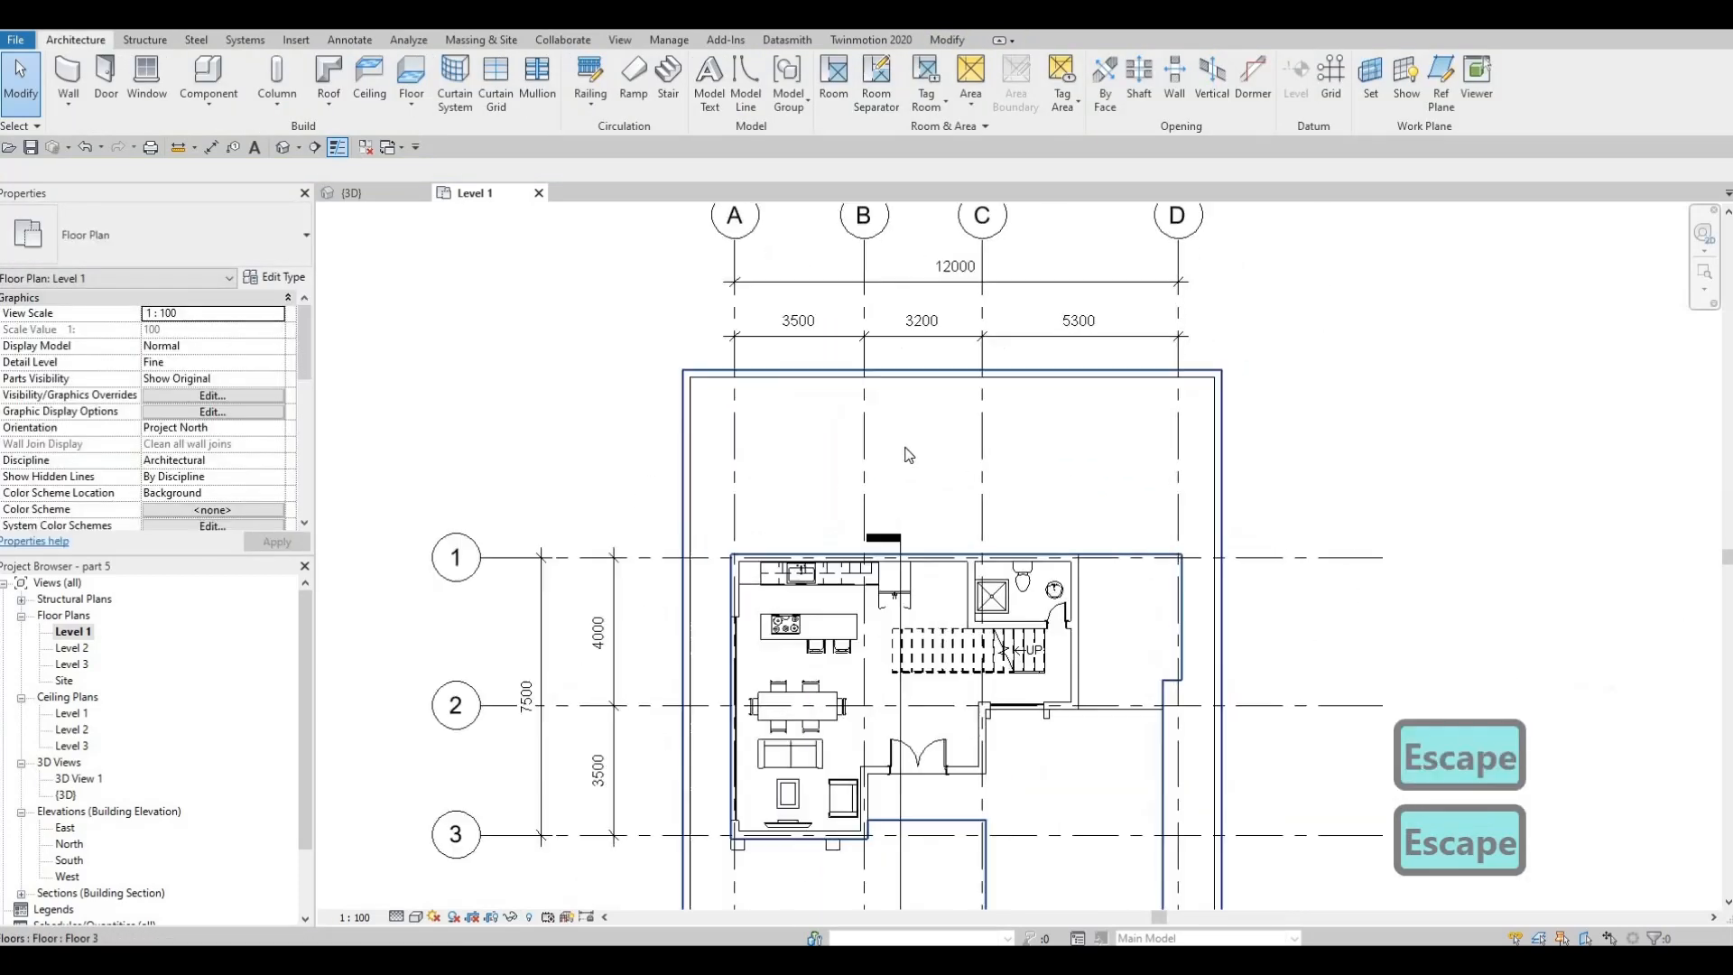
# Move the east boundary wall outward and set its distance from the house's east wall to 5500 mm
pyautogui.moveTo(778, 411); pyautogui.dragTo(763, 385, button='middle')
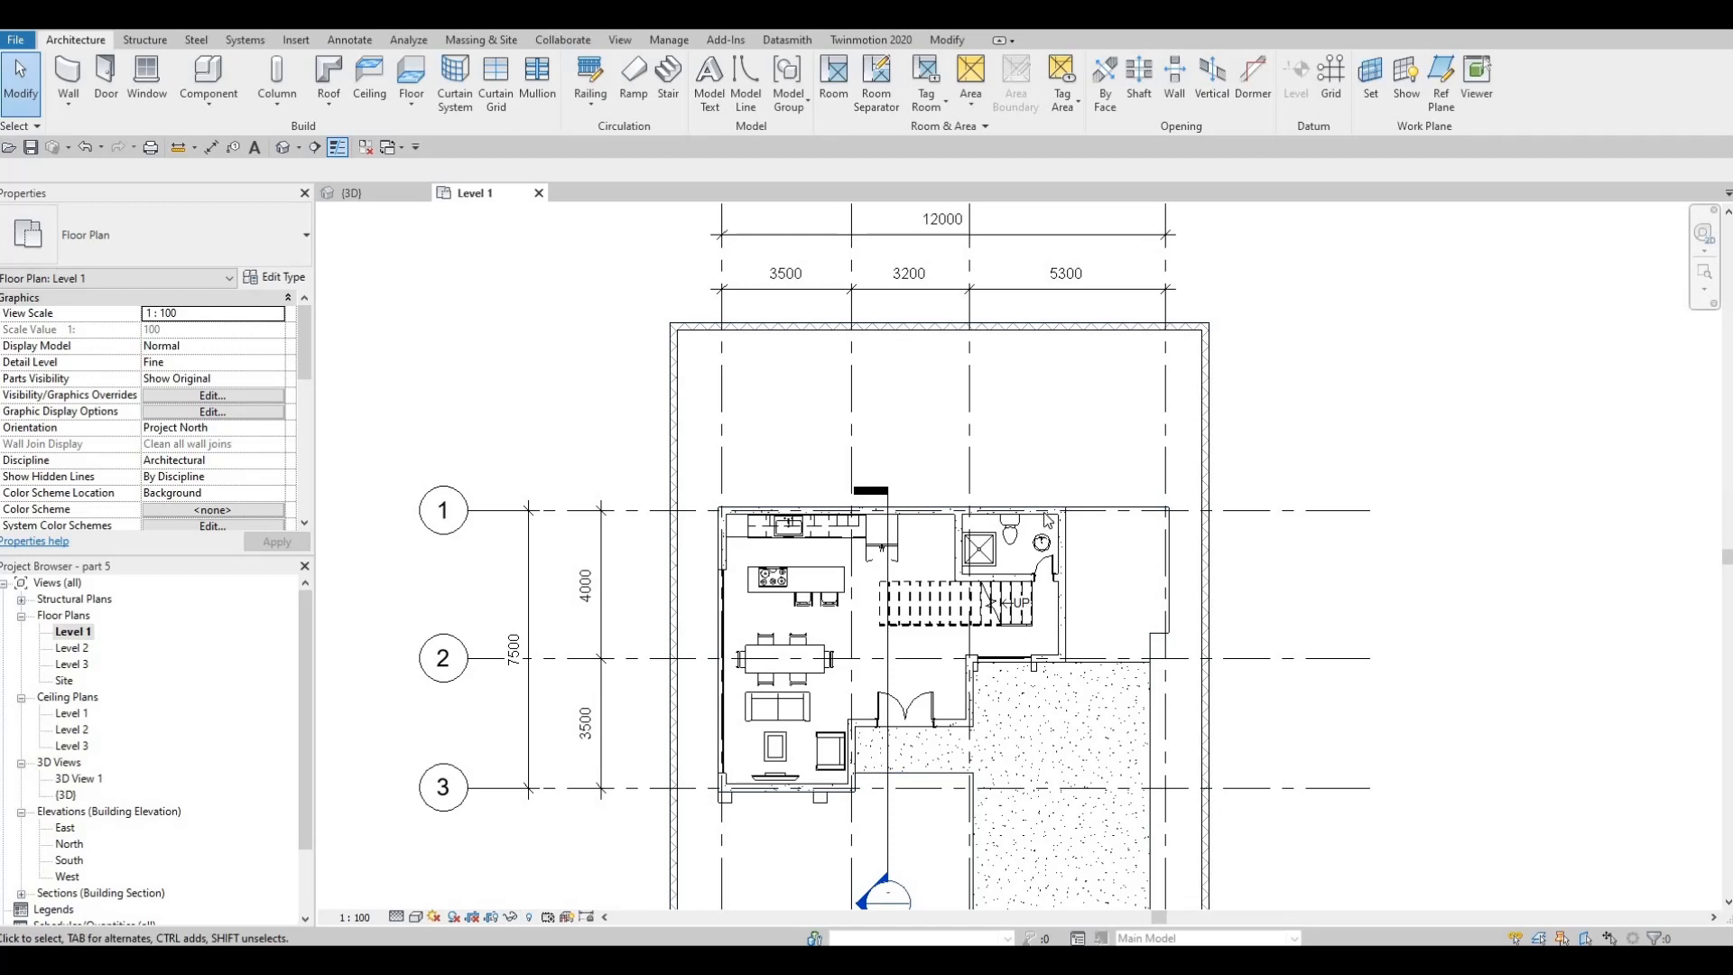
pyautogui.scroll(-1, 1047, 521)
pyautogui.press('Escape')
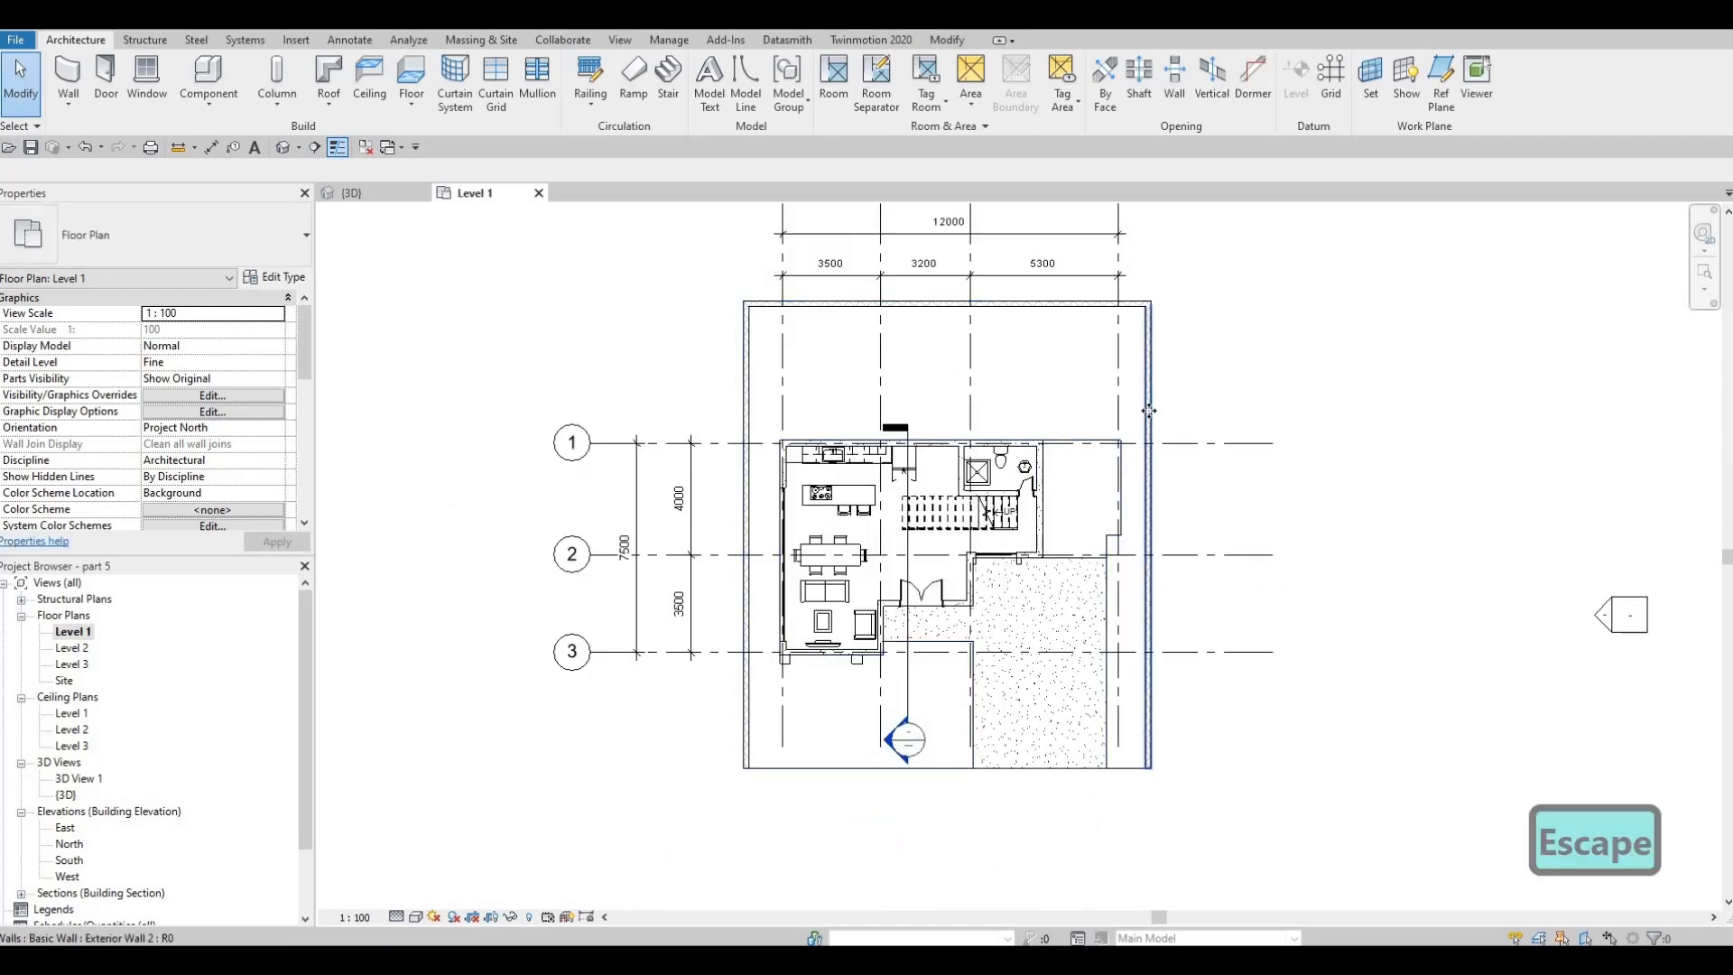
pyautogui.click(1150, 412)
pyautogui.moveTo(1149, 413); pyautogui.dragTo(1196, 413)
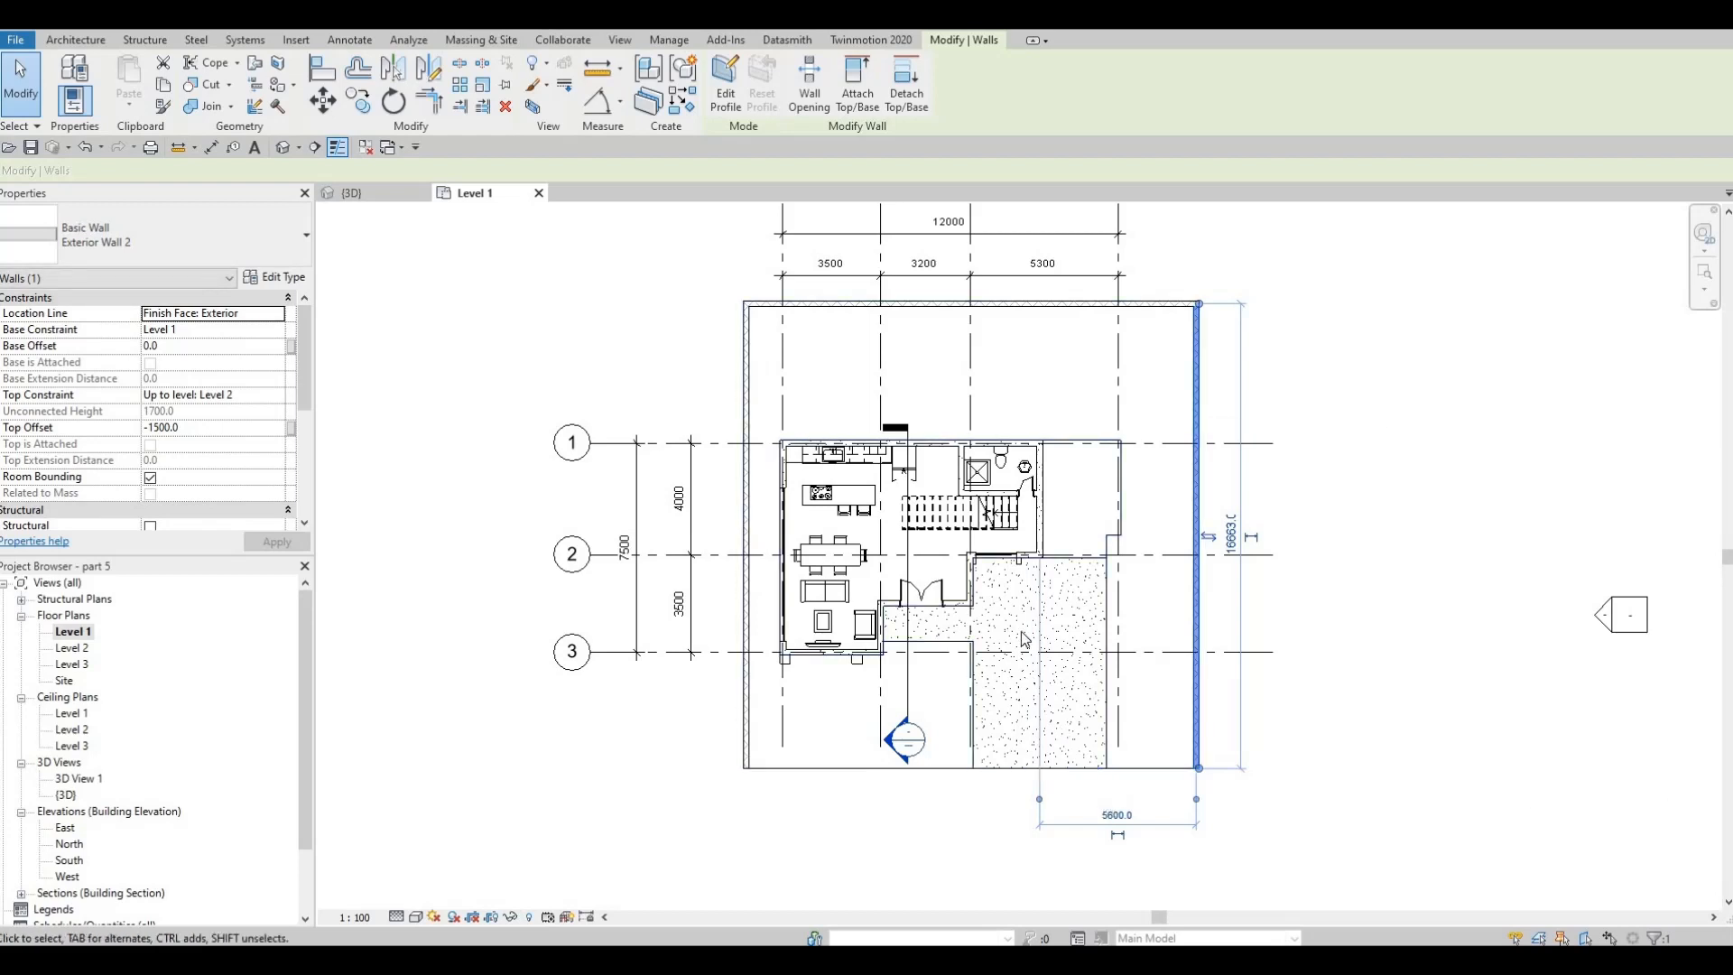
pyautogui.click(1106, 815)
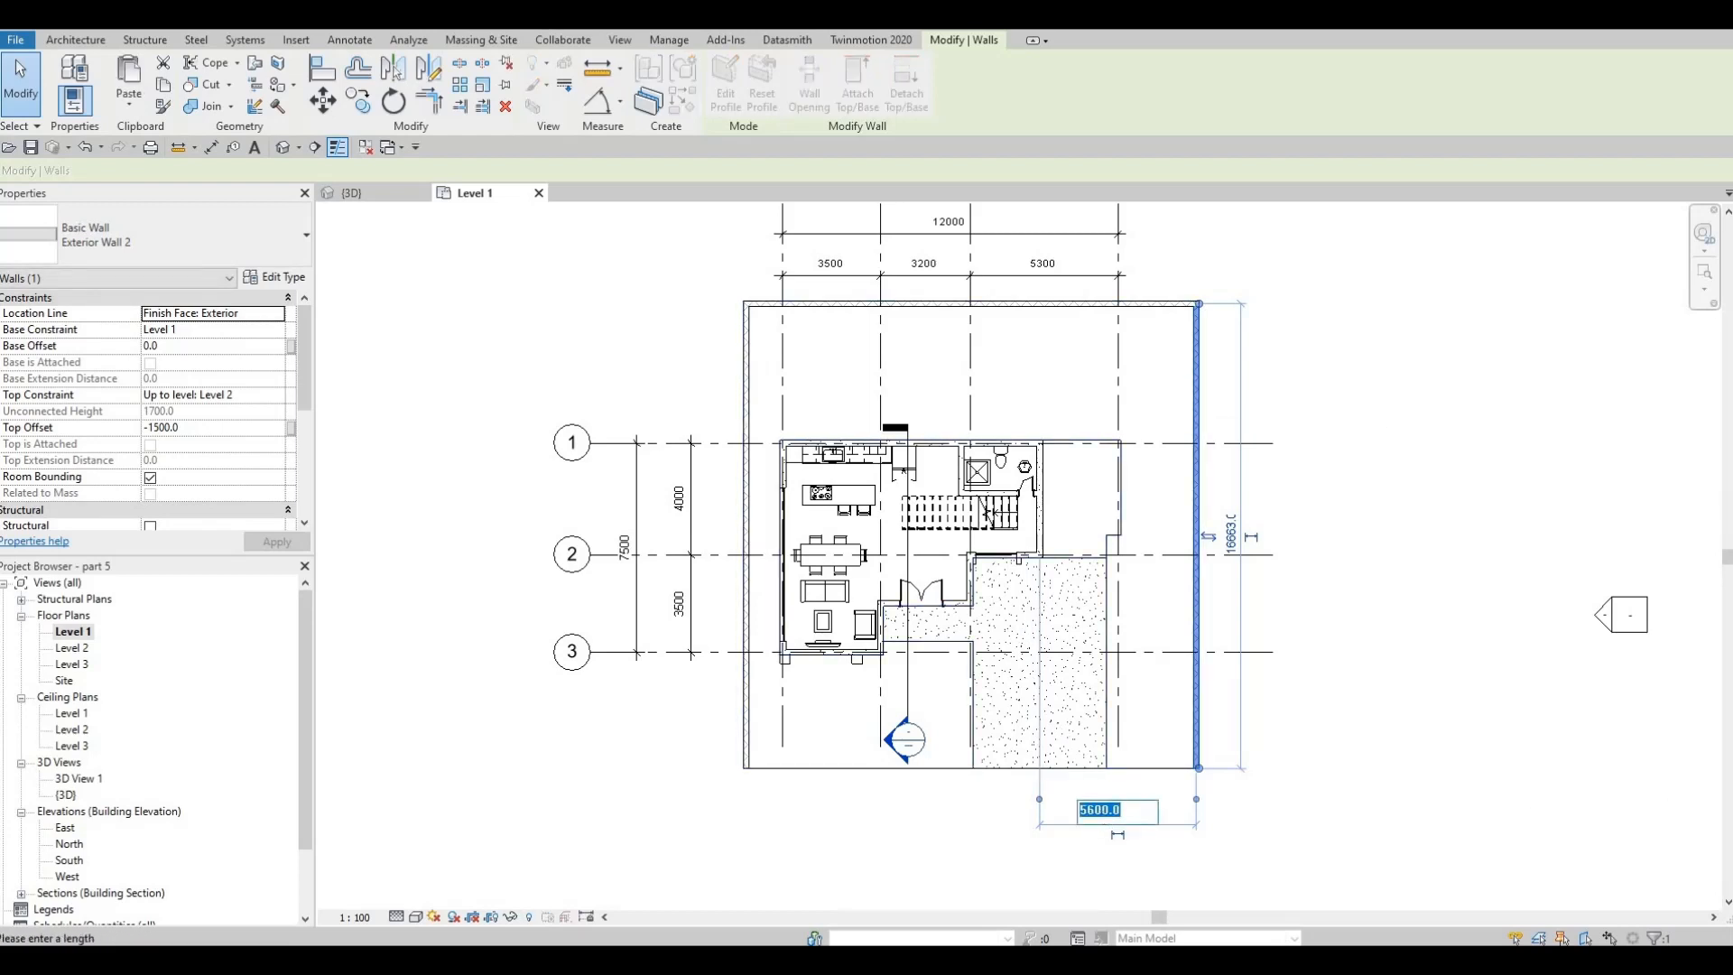
pyautogui.write('50')
pyautogui.press('BackSpace')
pyautogui.write('500')
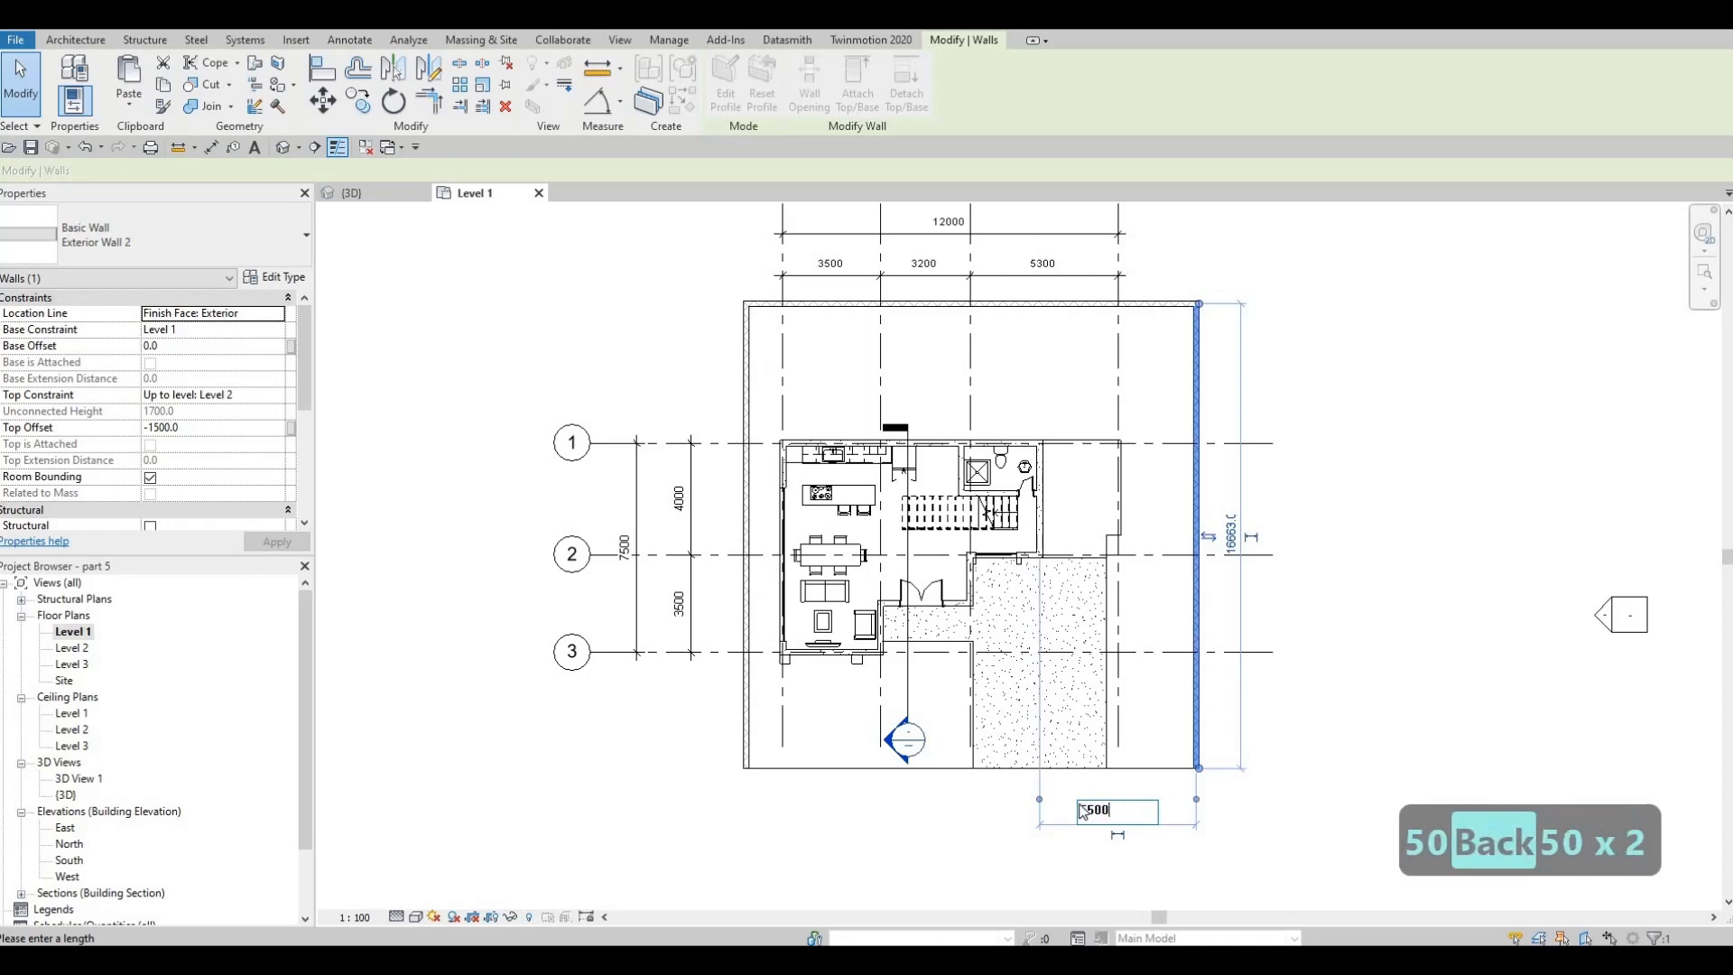
pyautogui.press('Return')
pyautogui.press('Escape')
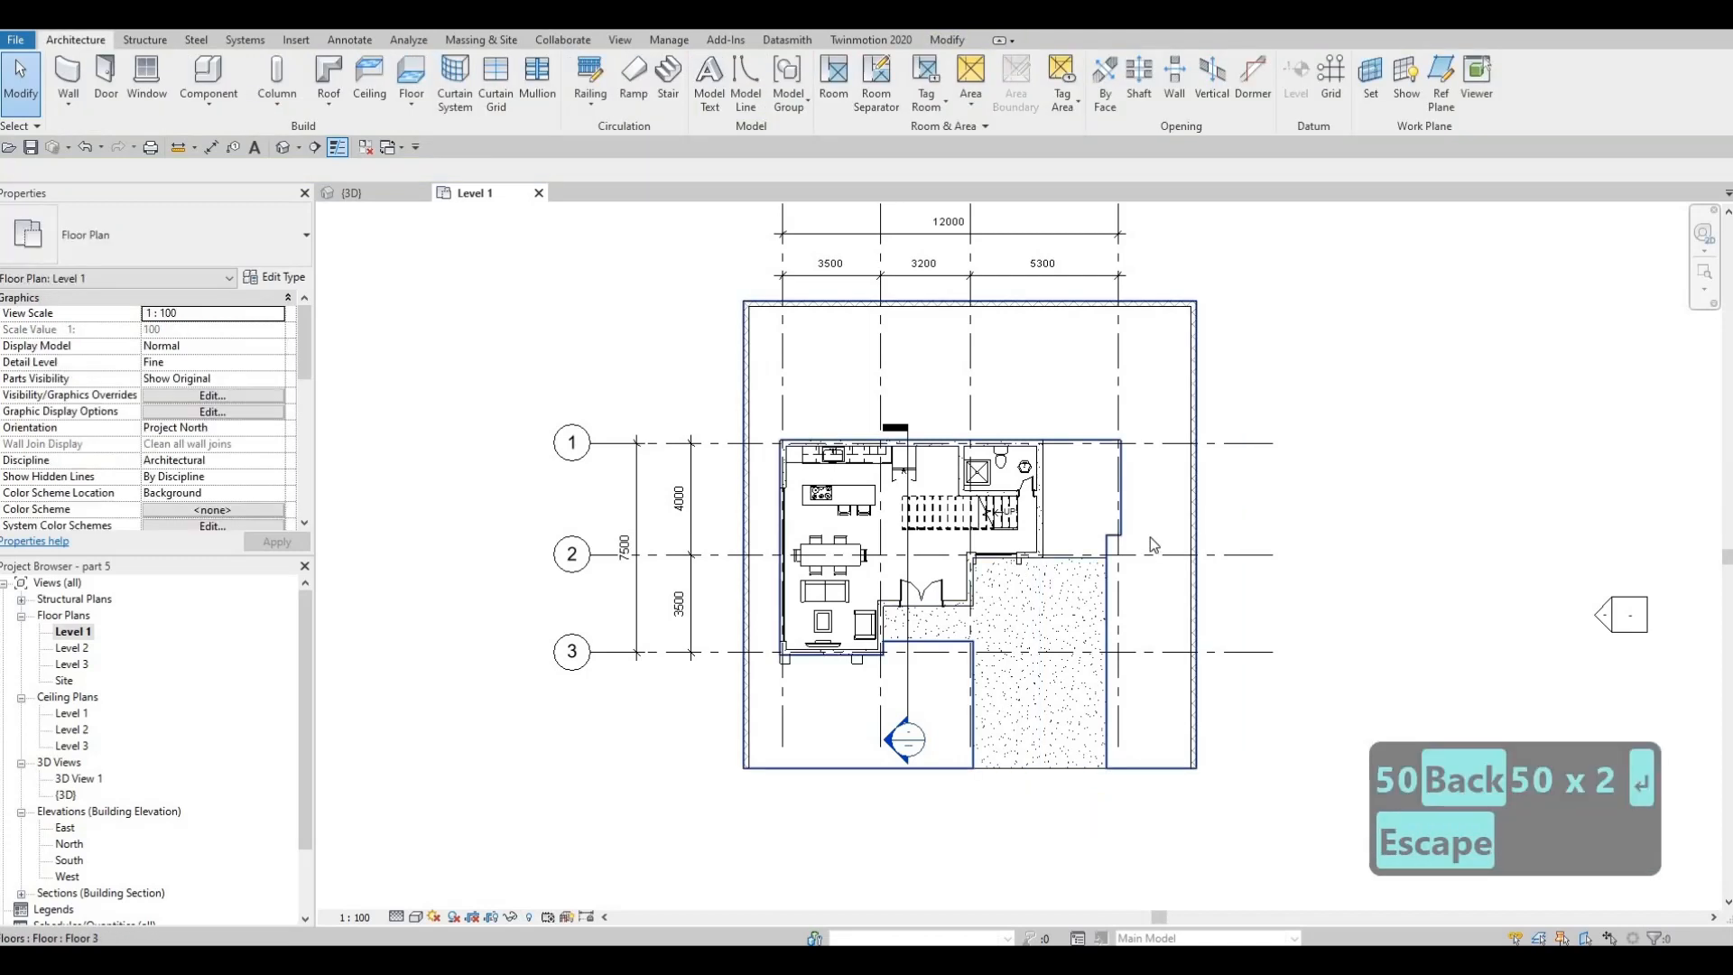
# Inspect the Floor 3 type properties and layer structure of the outdoor floor surrounding the house
pyautogui.click(1130, 481)
pyautogui.press('Escape')
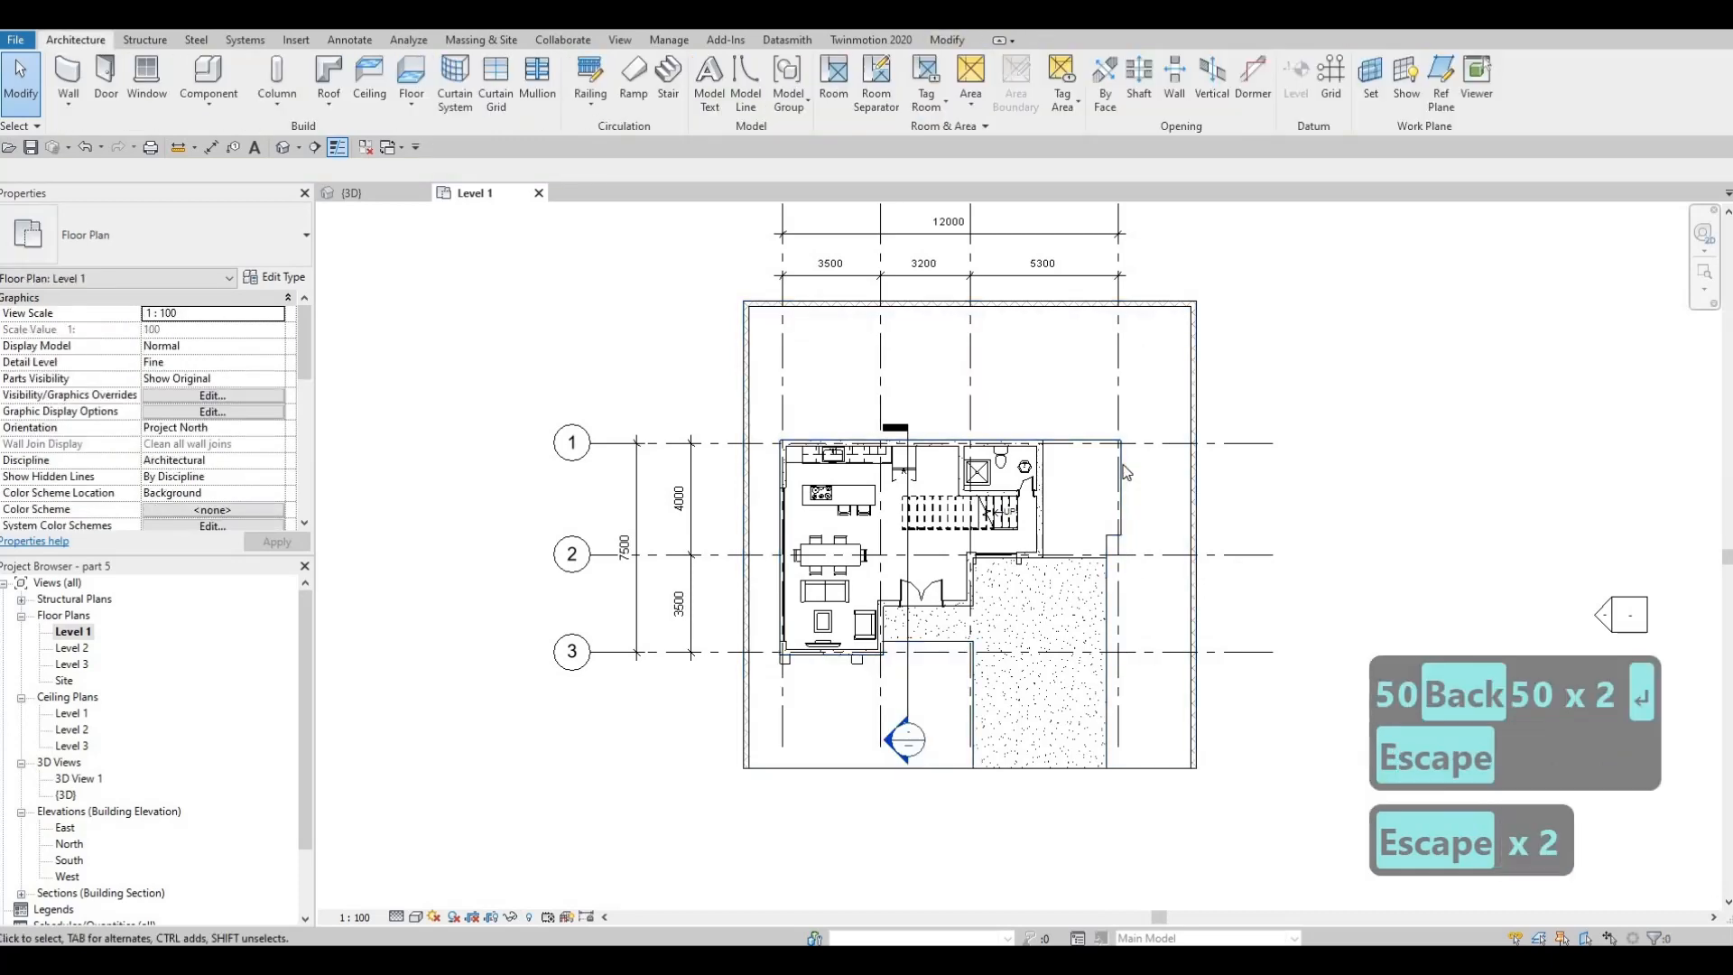
pyautogui.click(1053, 339)
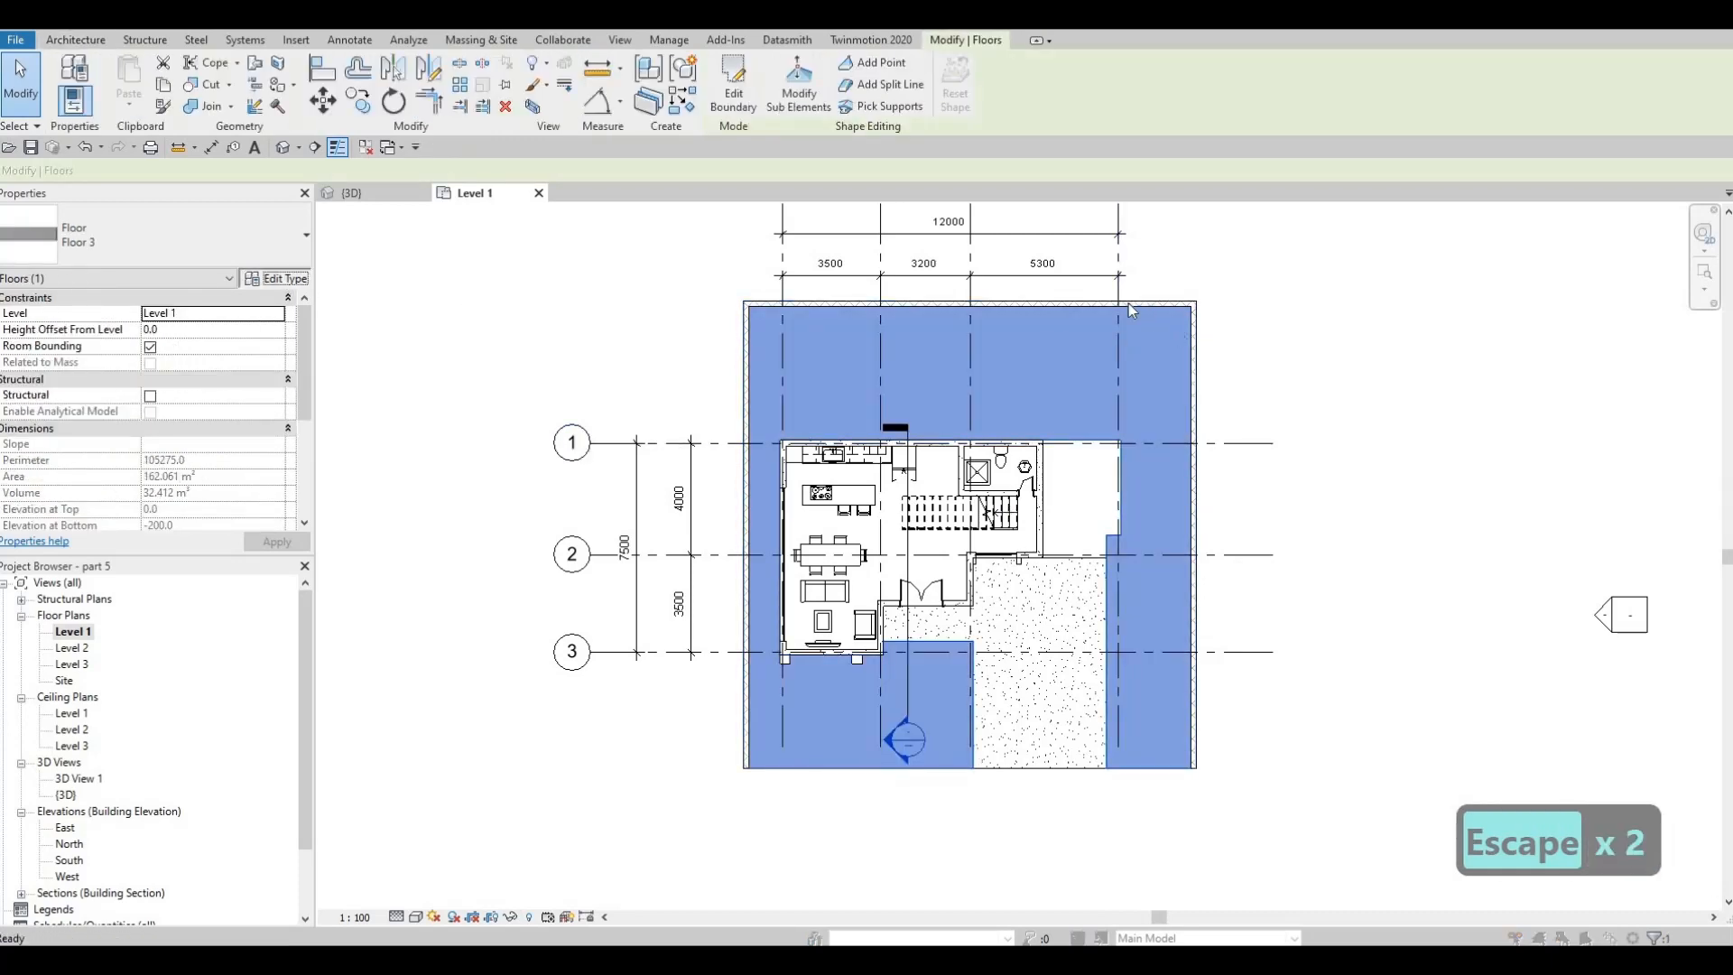
pyautogui.click(1024, 293)
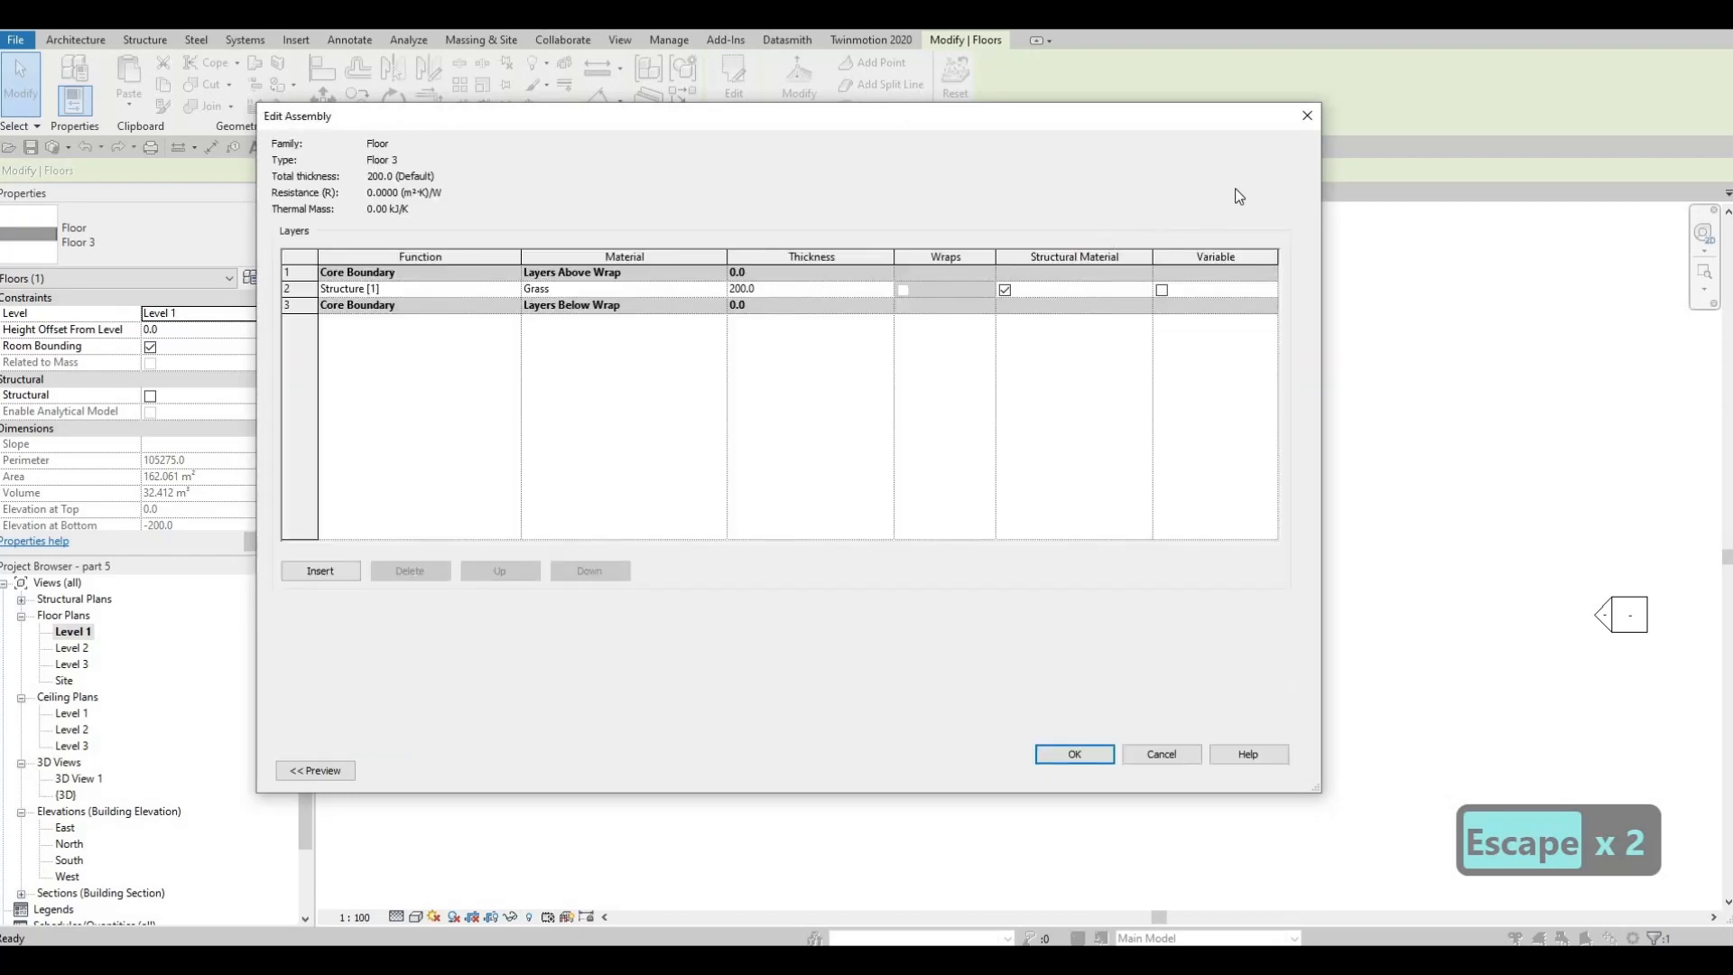
pyautogui.press('Escape')
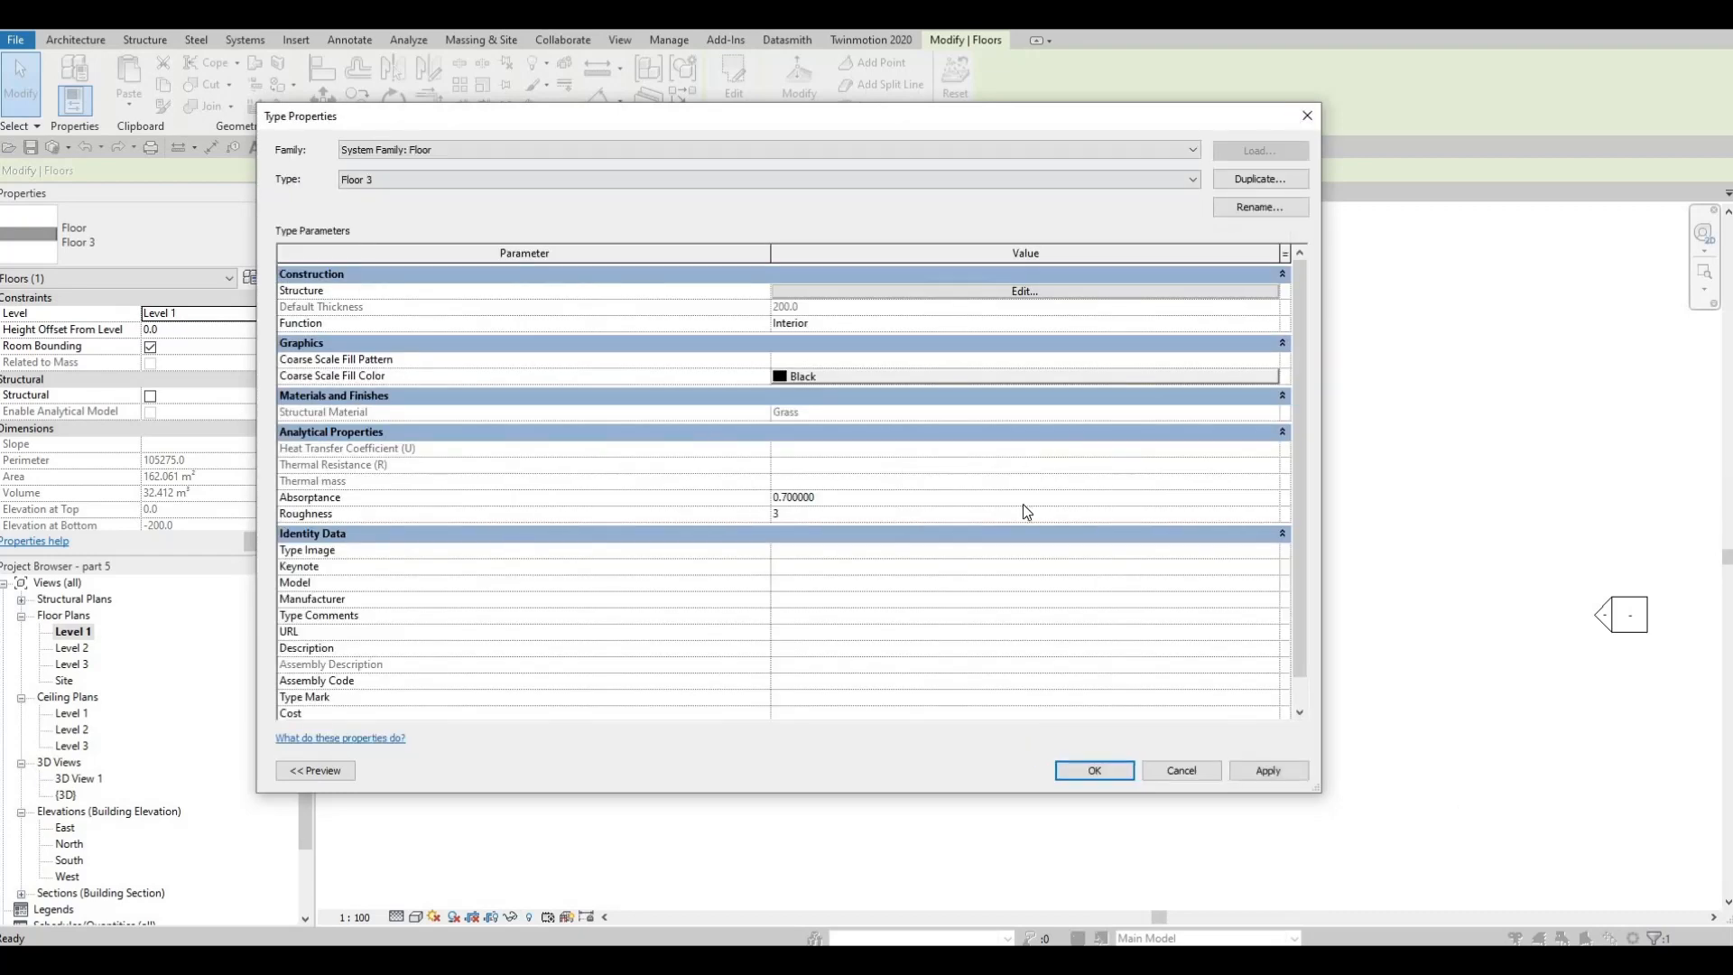
pyautogui.press('Escape')
pyautogui.press('Escape')
pyautogui.press('Escape')
pyautogui.click(973, 620)
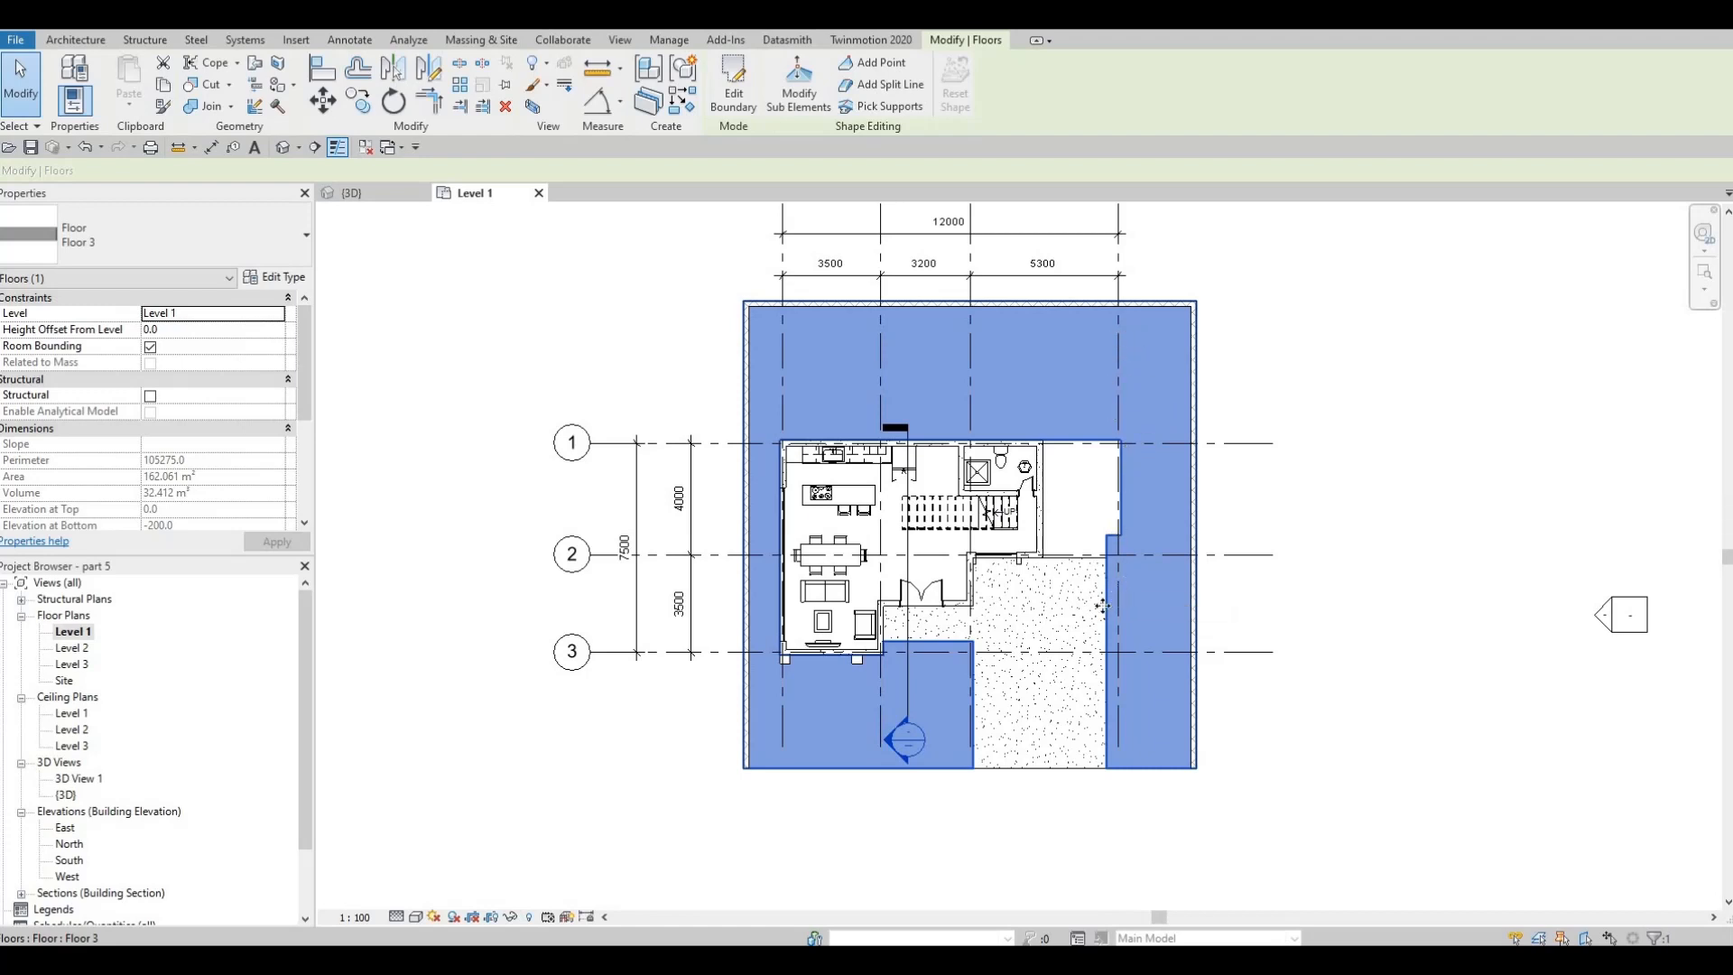
pyautogui.press('Escape')
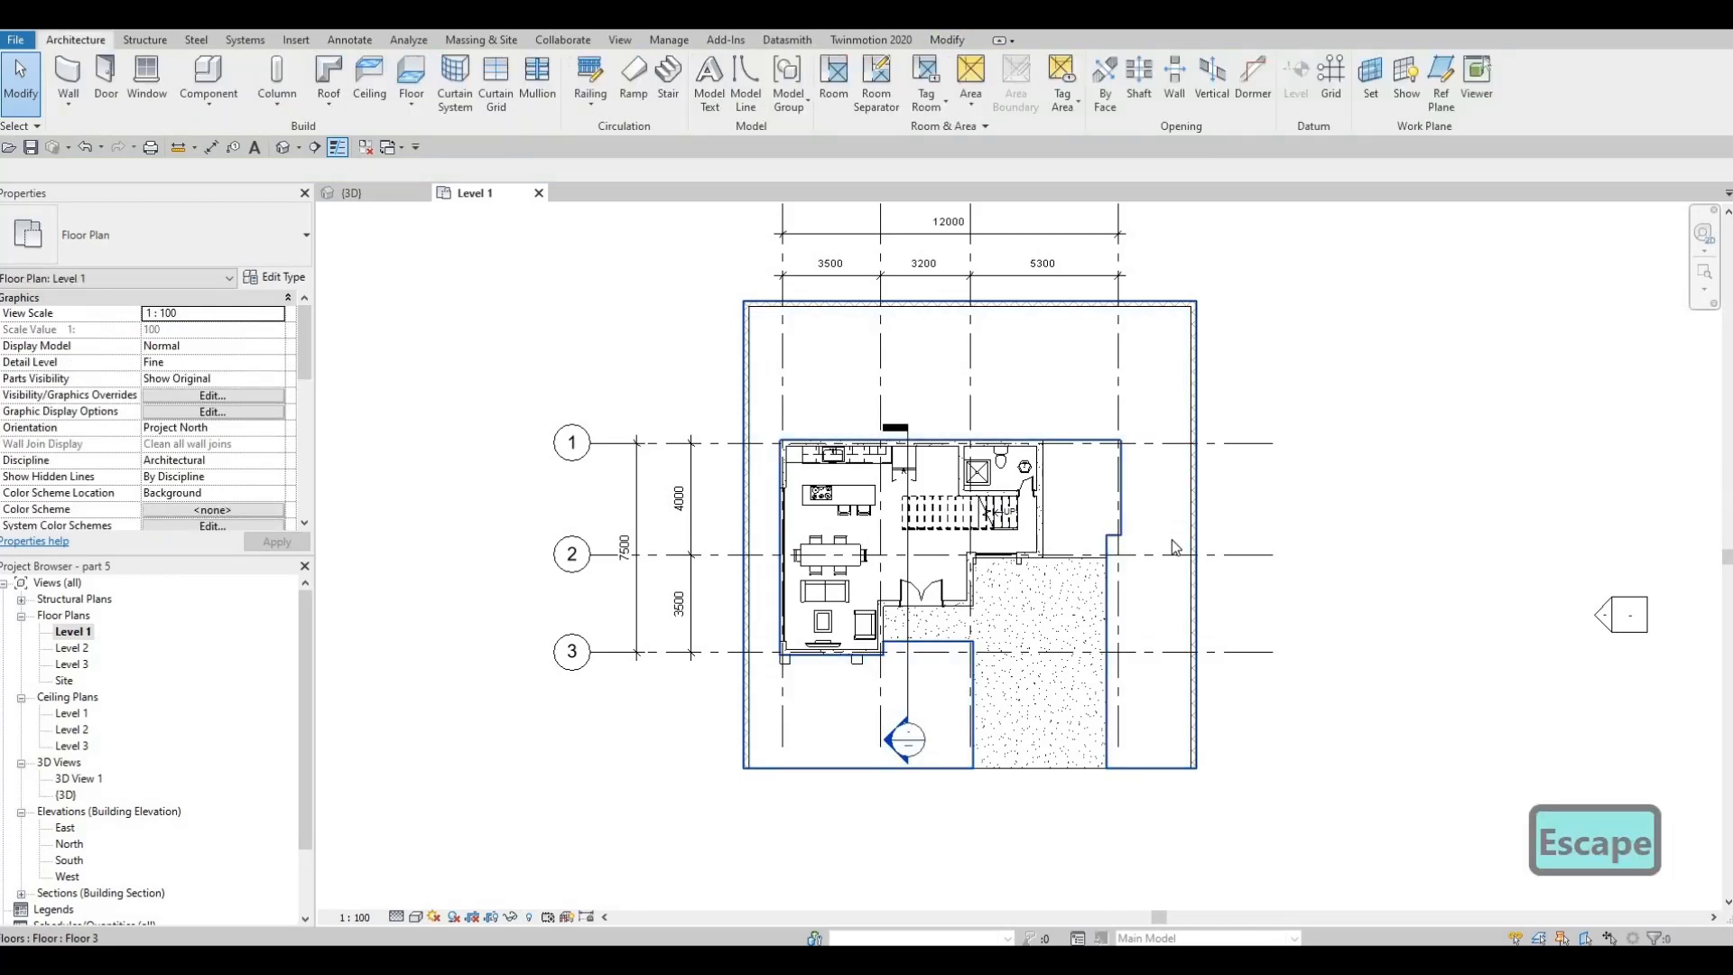
pyautogui.click(1041, 382)
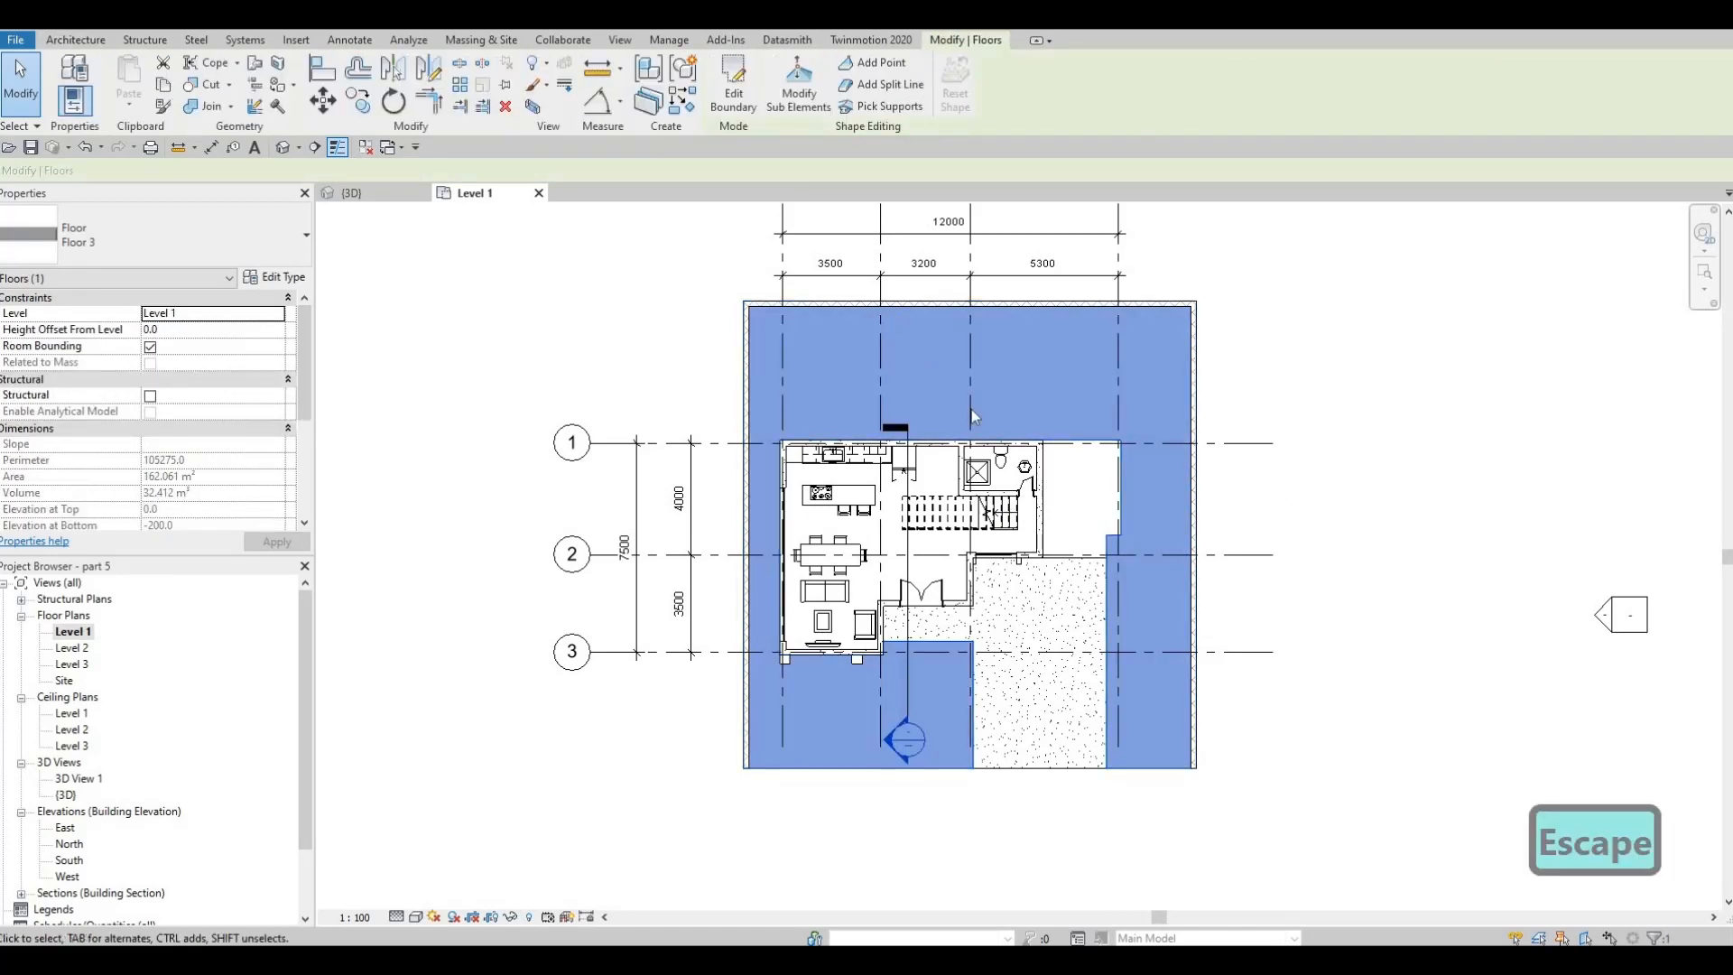
pyautogui.press('Escape')
# Measure the clear distance between the ground-floor bathroom's north and south walls beside the shower stall
pyautogui.moveTo(1118, 481); pyautogui.dragTo(1174, 467, button='middle')
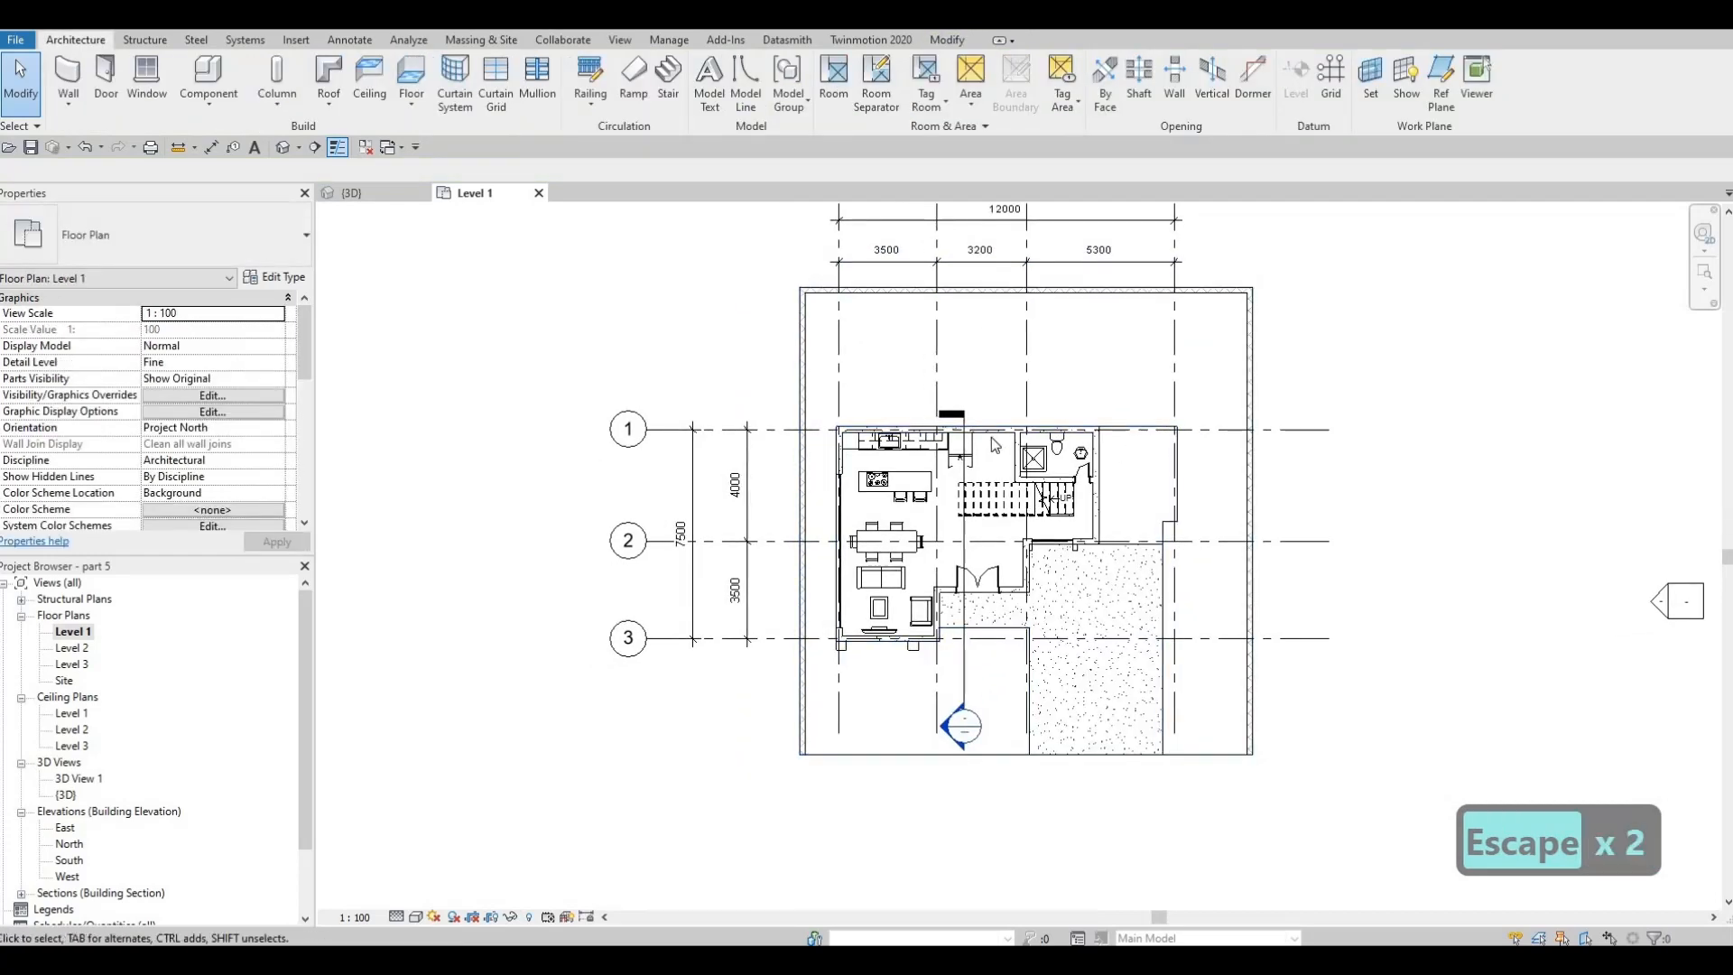
pyautogui.scroll(3, 992, 425)
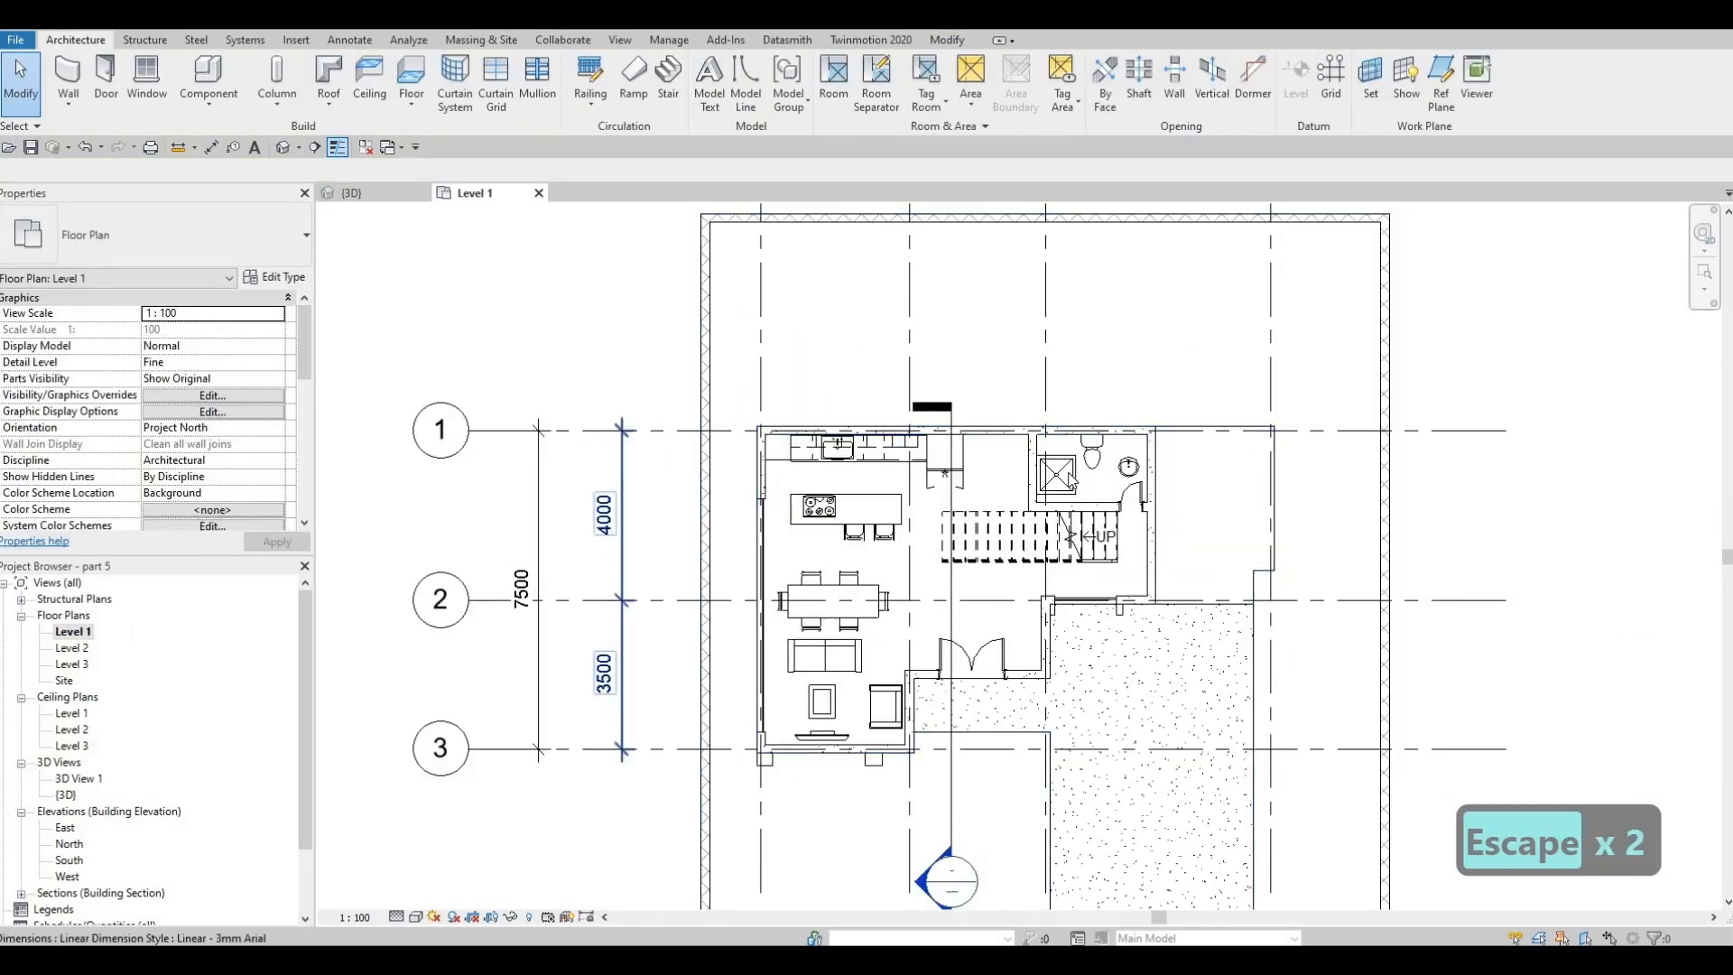
pyautogui.scroll(4, 1070, 448)
pyautogui.click(997, 468)
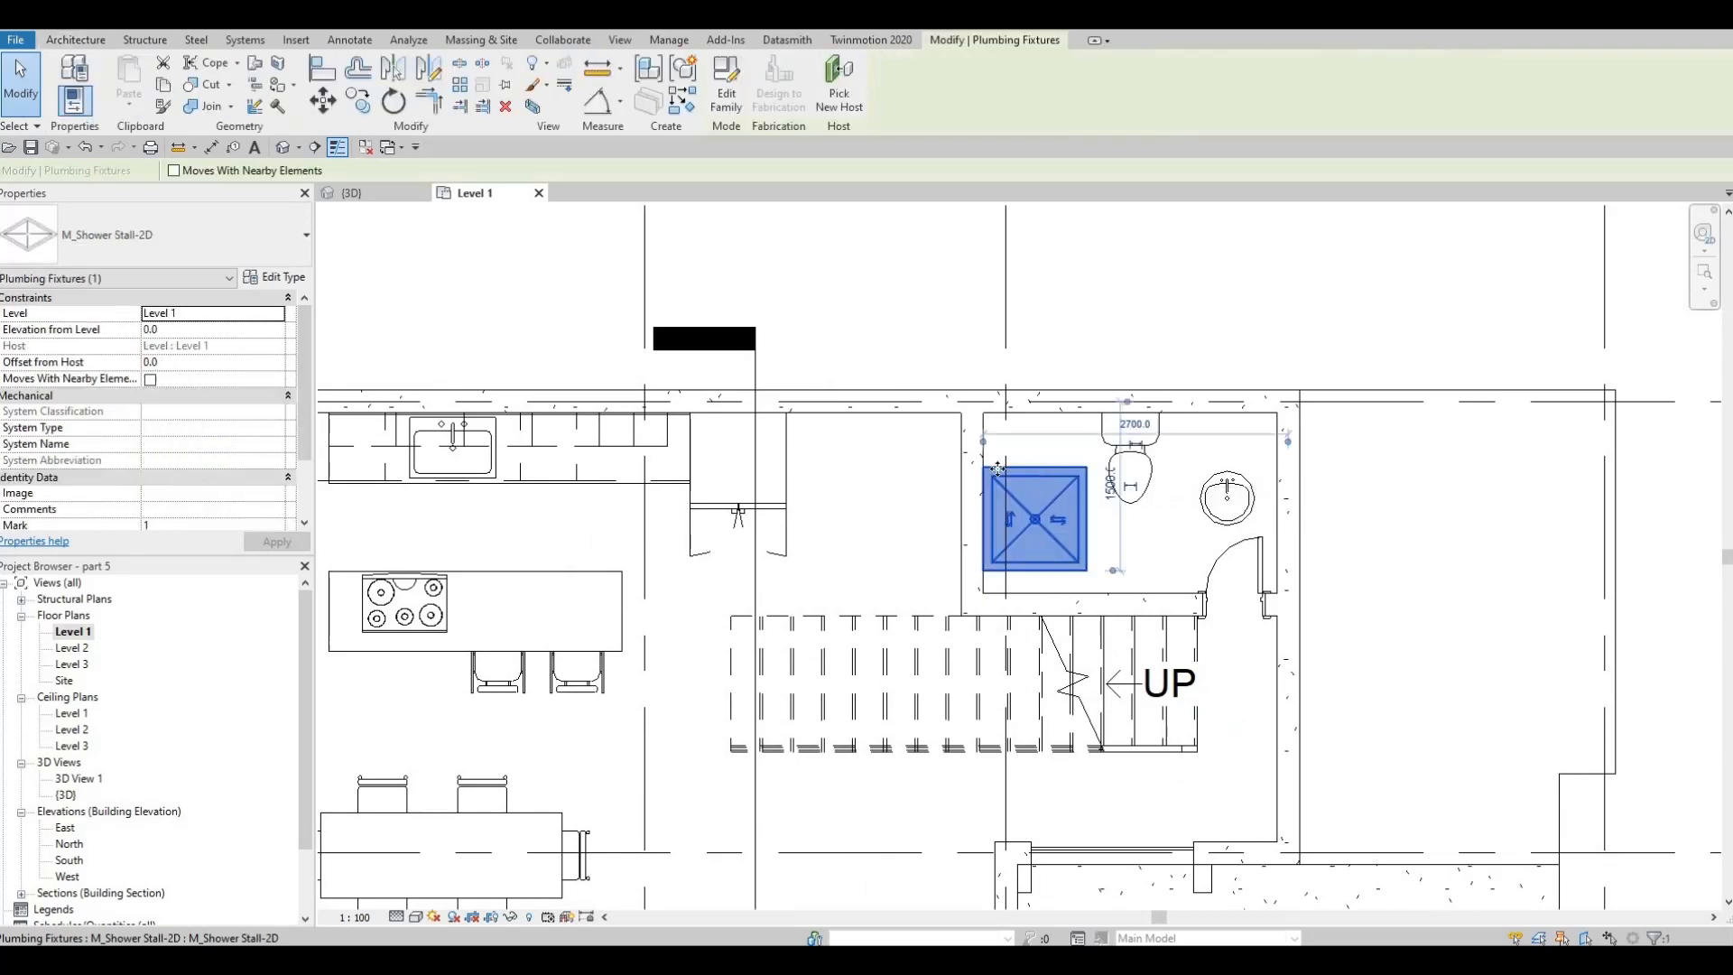
pyautogui.press('Escape')
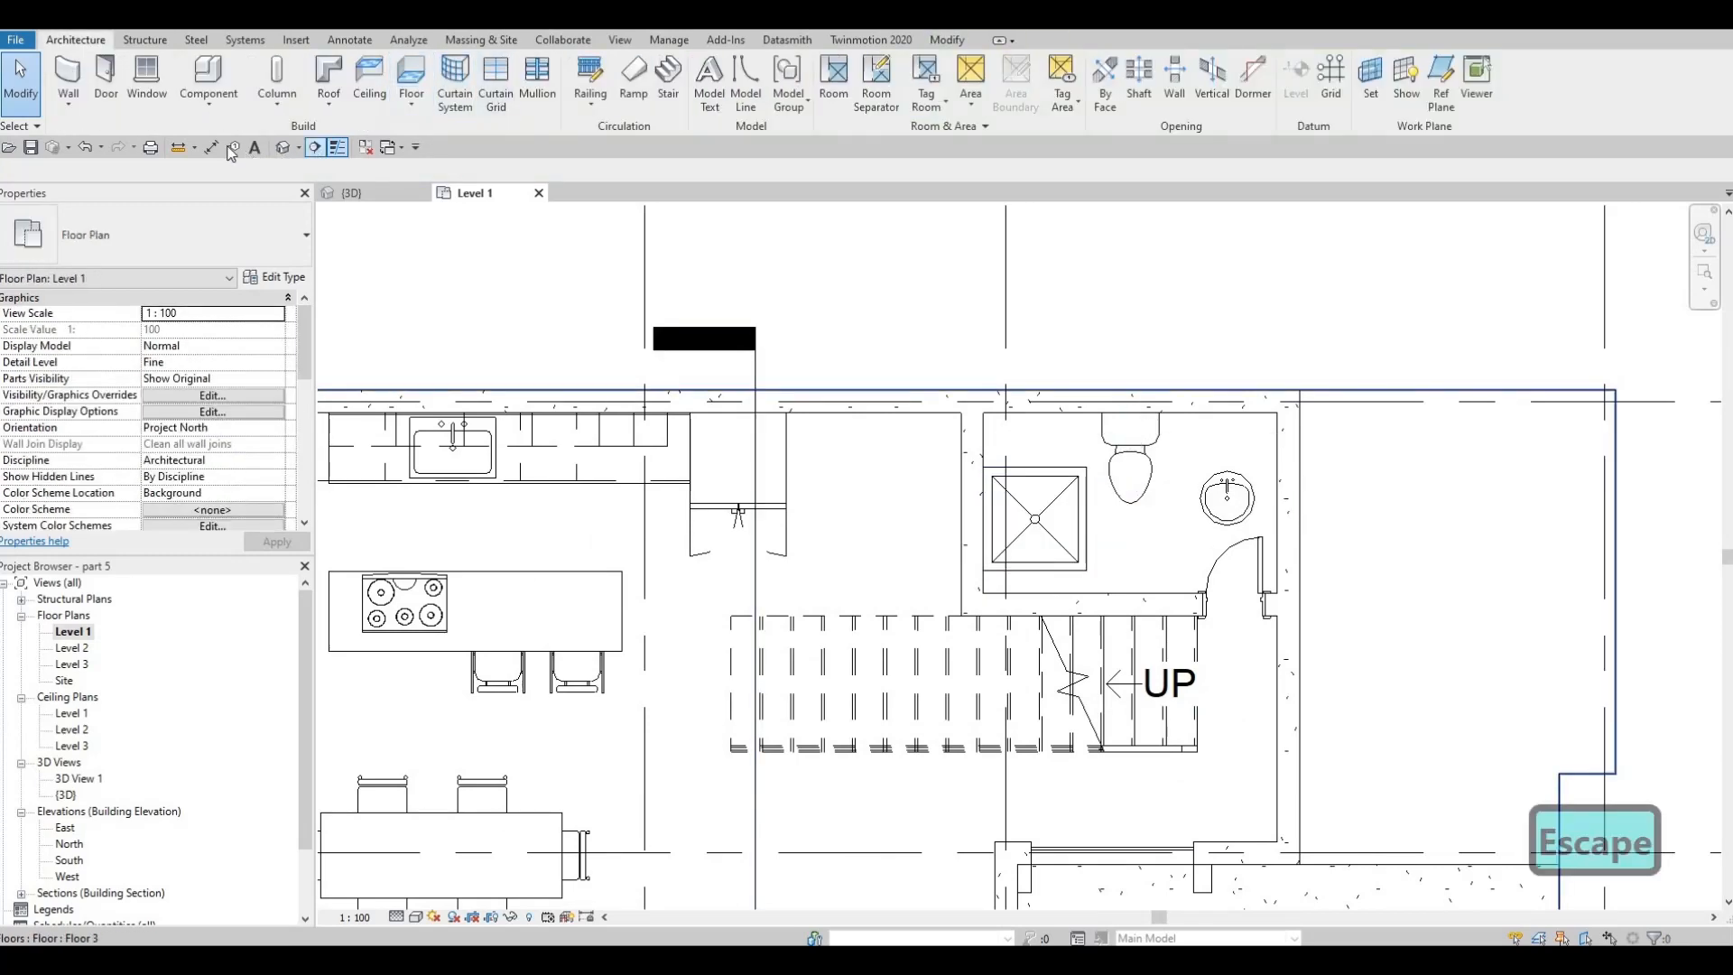
pyautogui.press('d')
pyautogui.press('i')
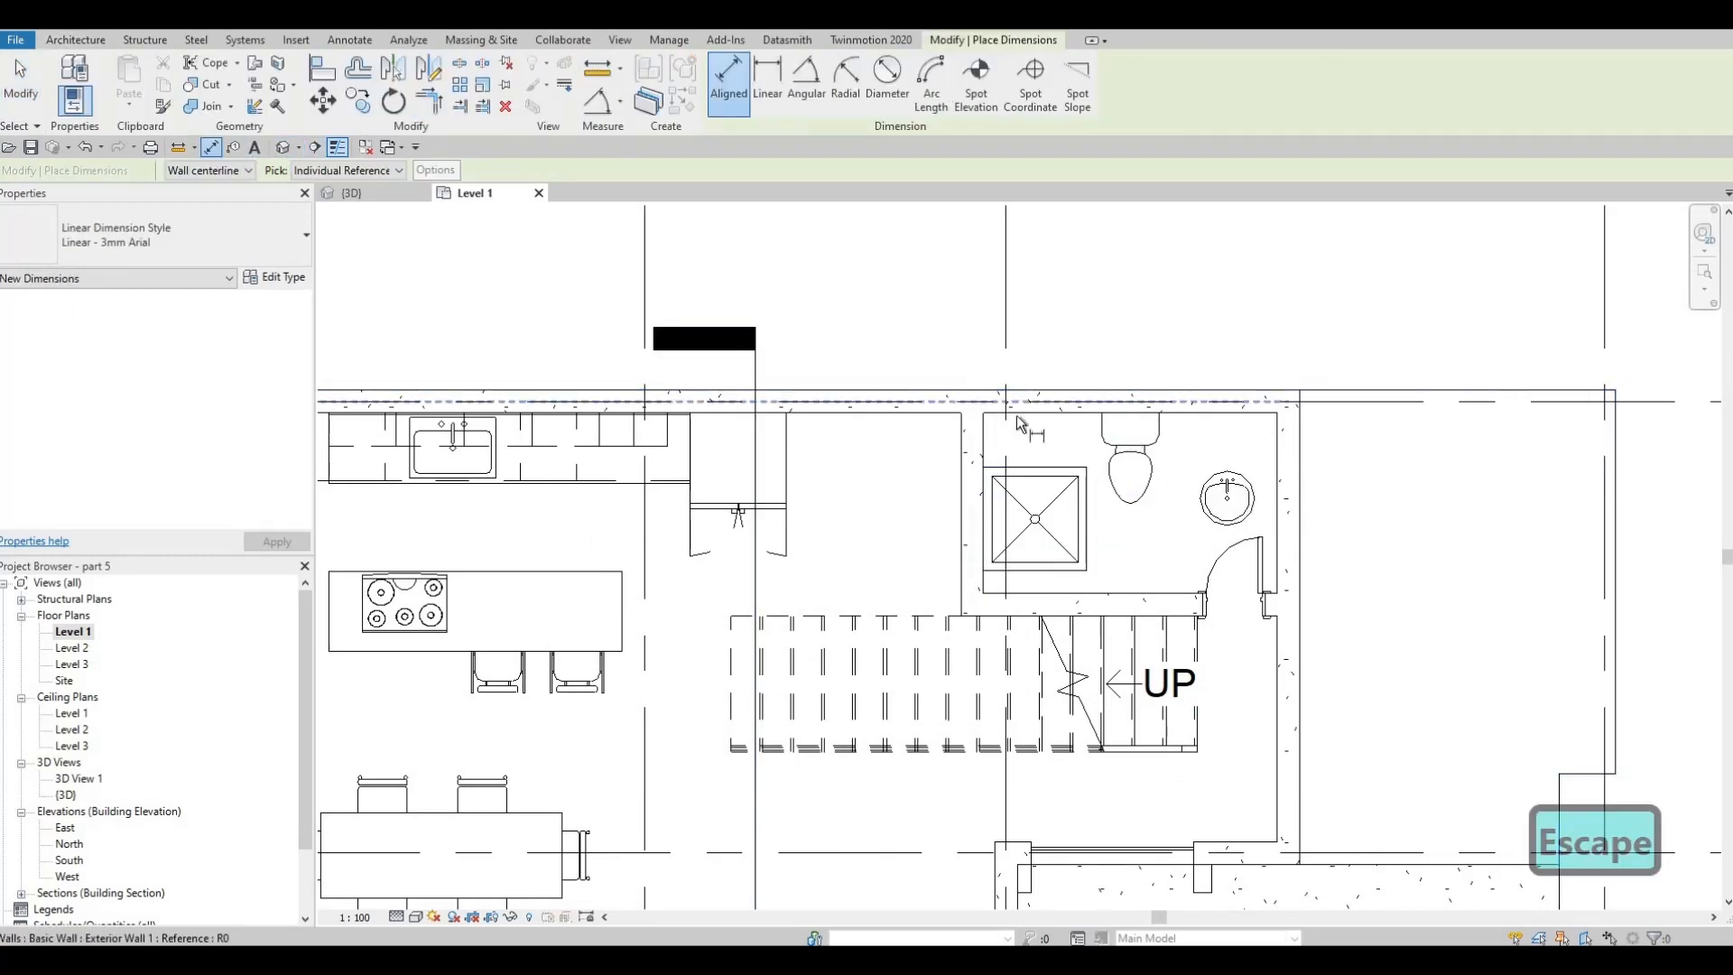
pyautogui.press('Tab')
pyautogui.press('Tab')
pyautogui.click(1021, 595)
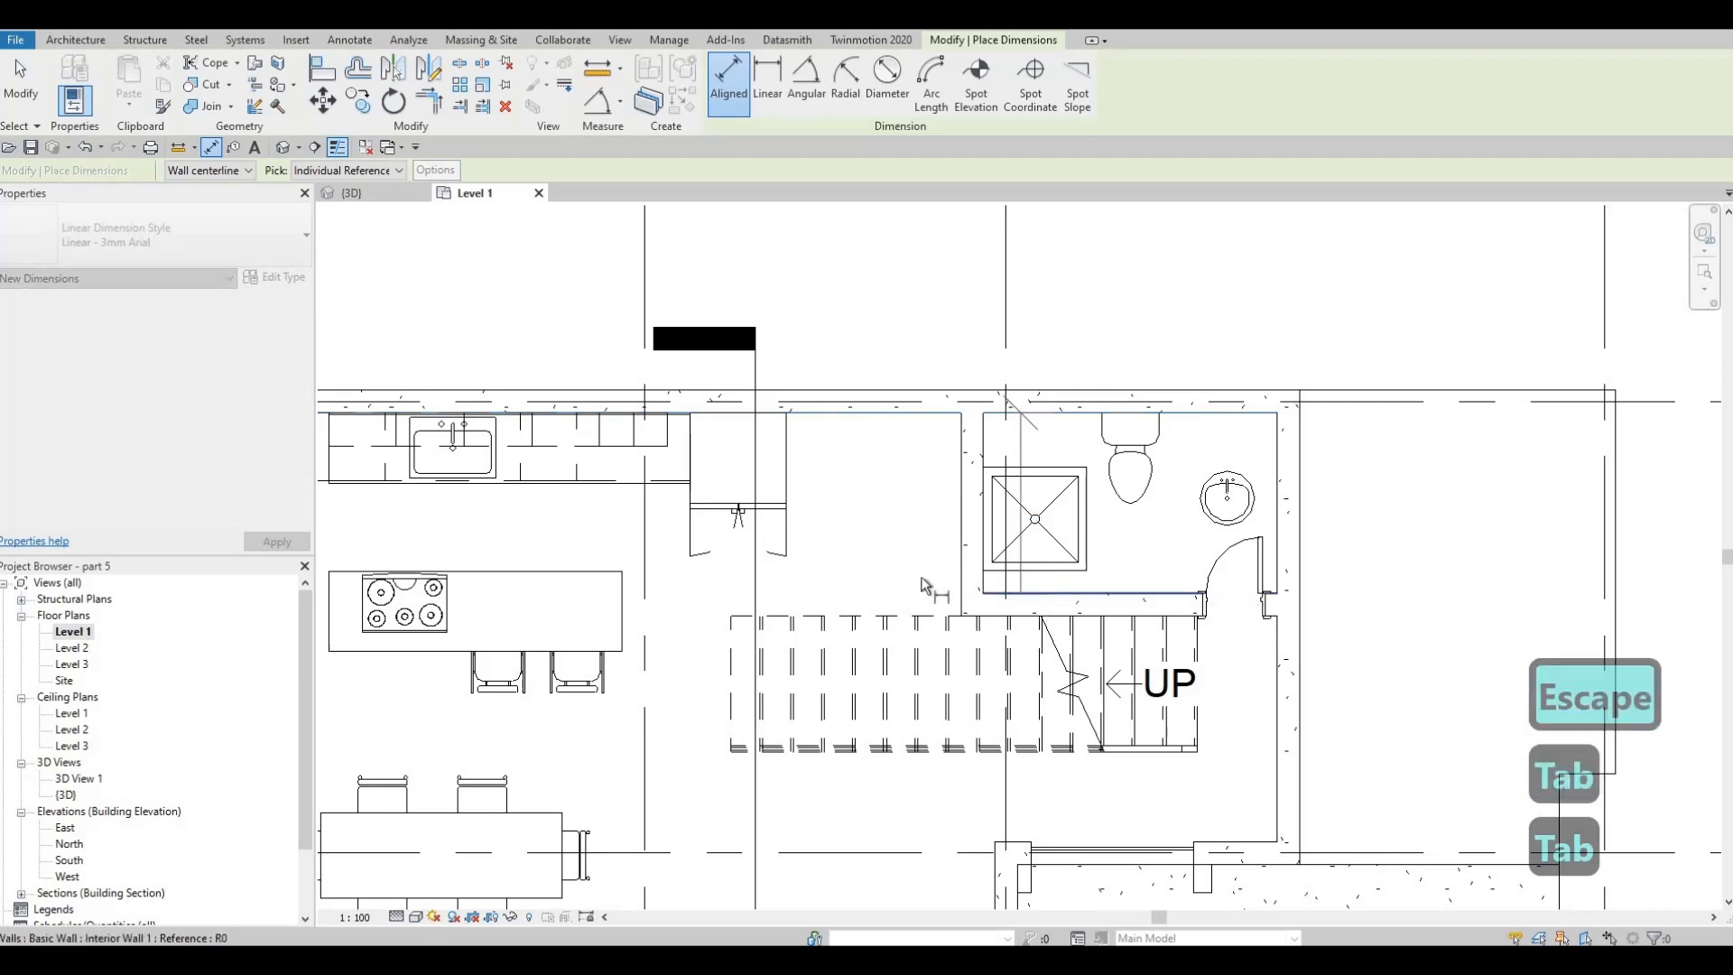
pyautogui.press('Escape')
pyautogui.press('Escape')
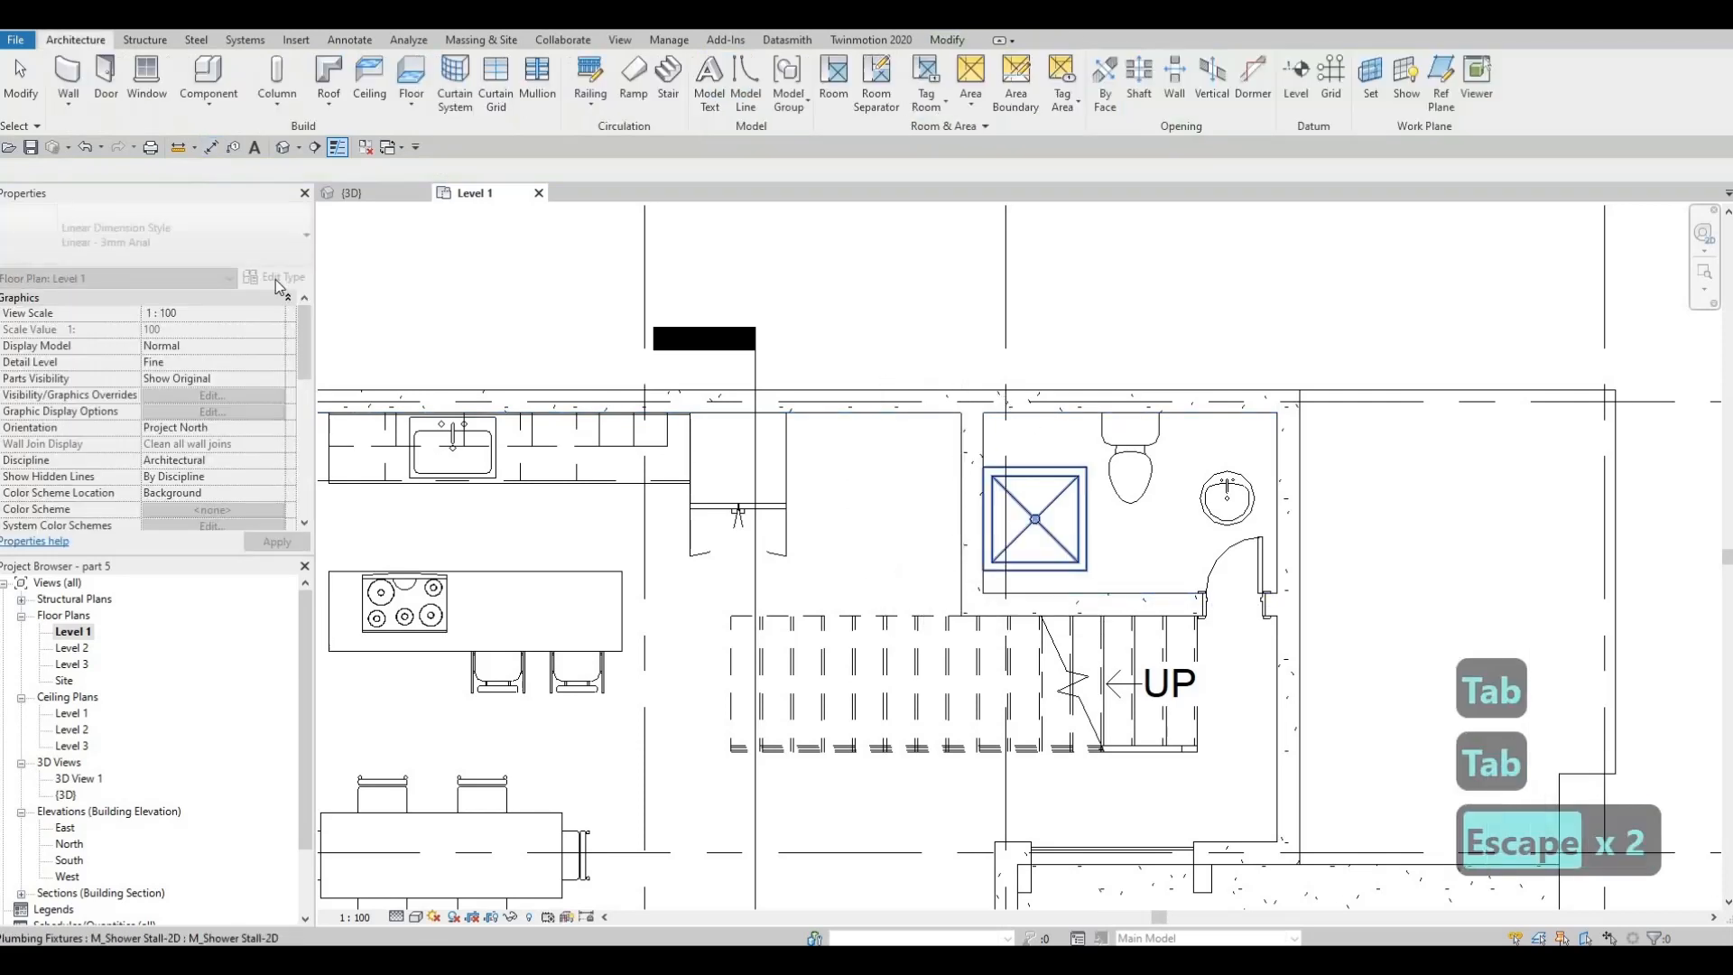
# Set the depth of the bathroom's shower stall type to 1600 mm
pyautogui.click(1018, 536)
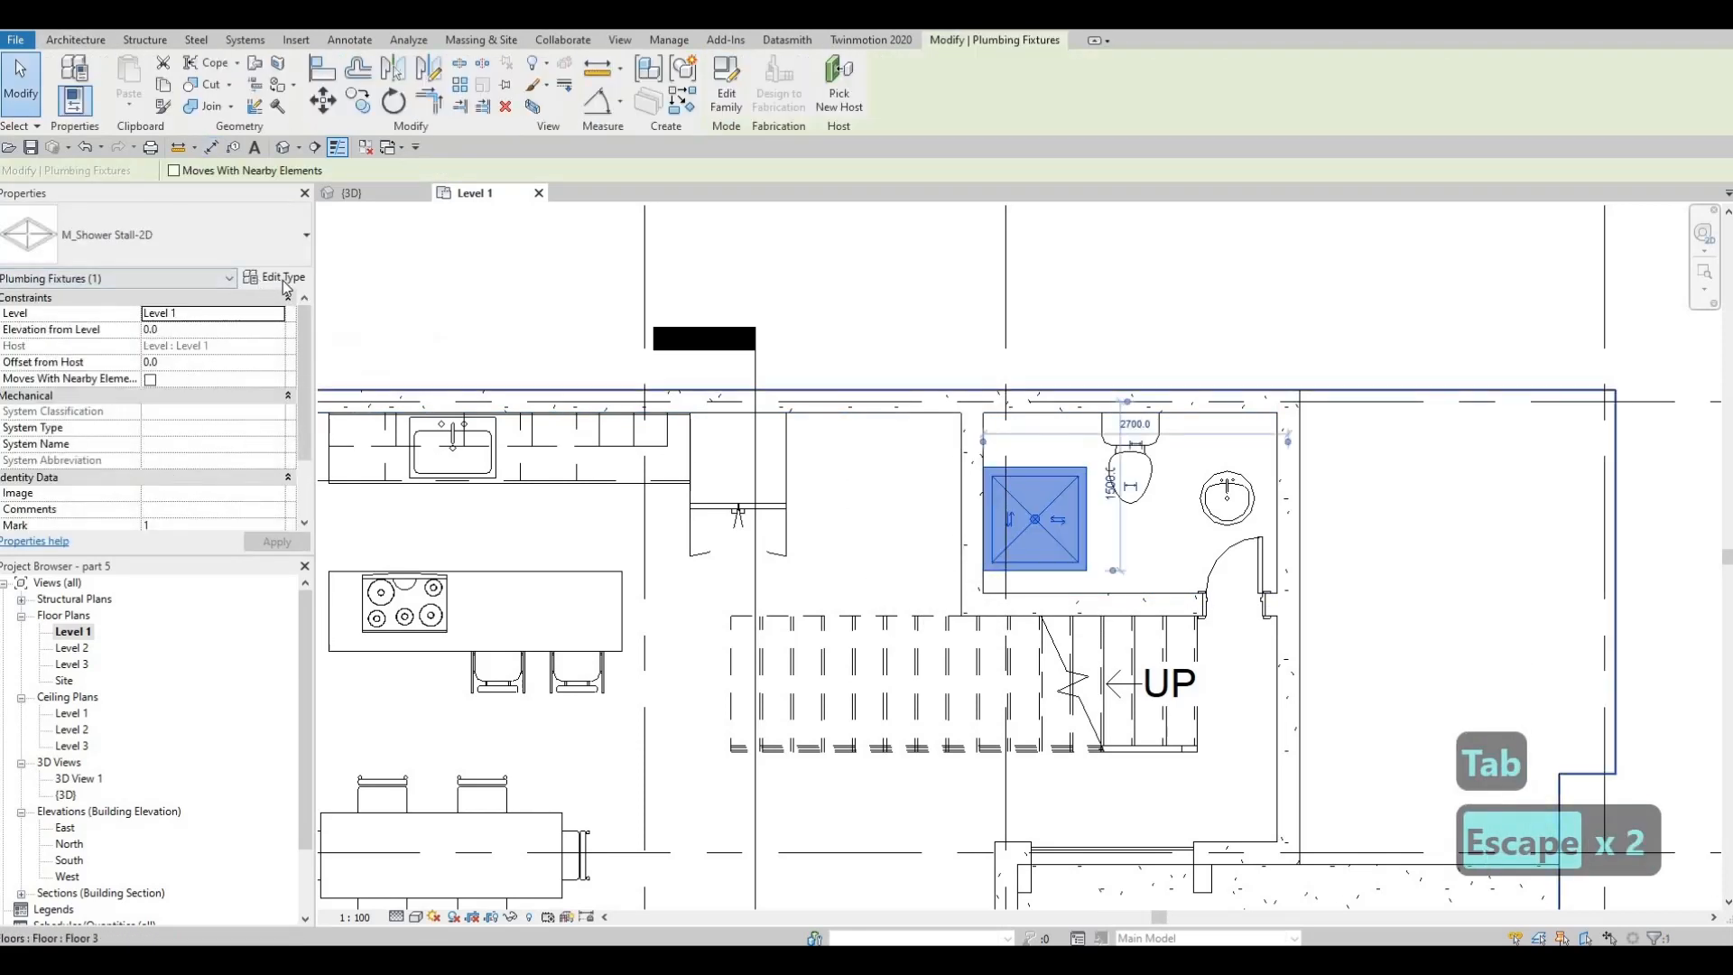
pyautogui.click(282, 278)
pyautogui.click(849, 328)
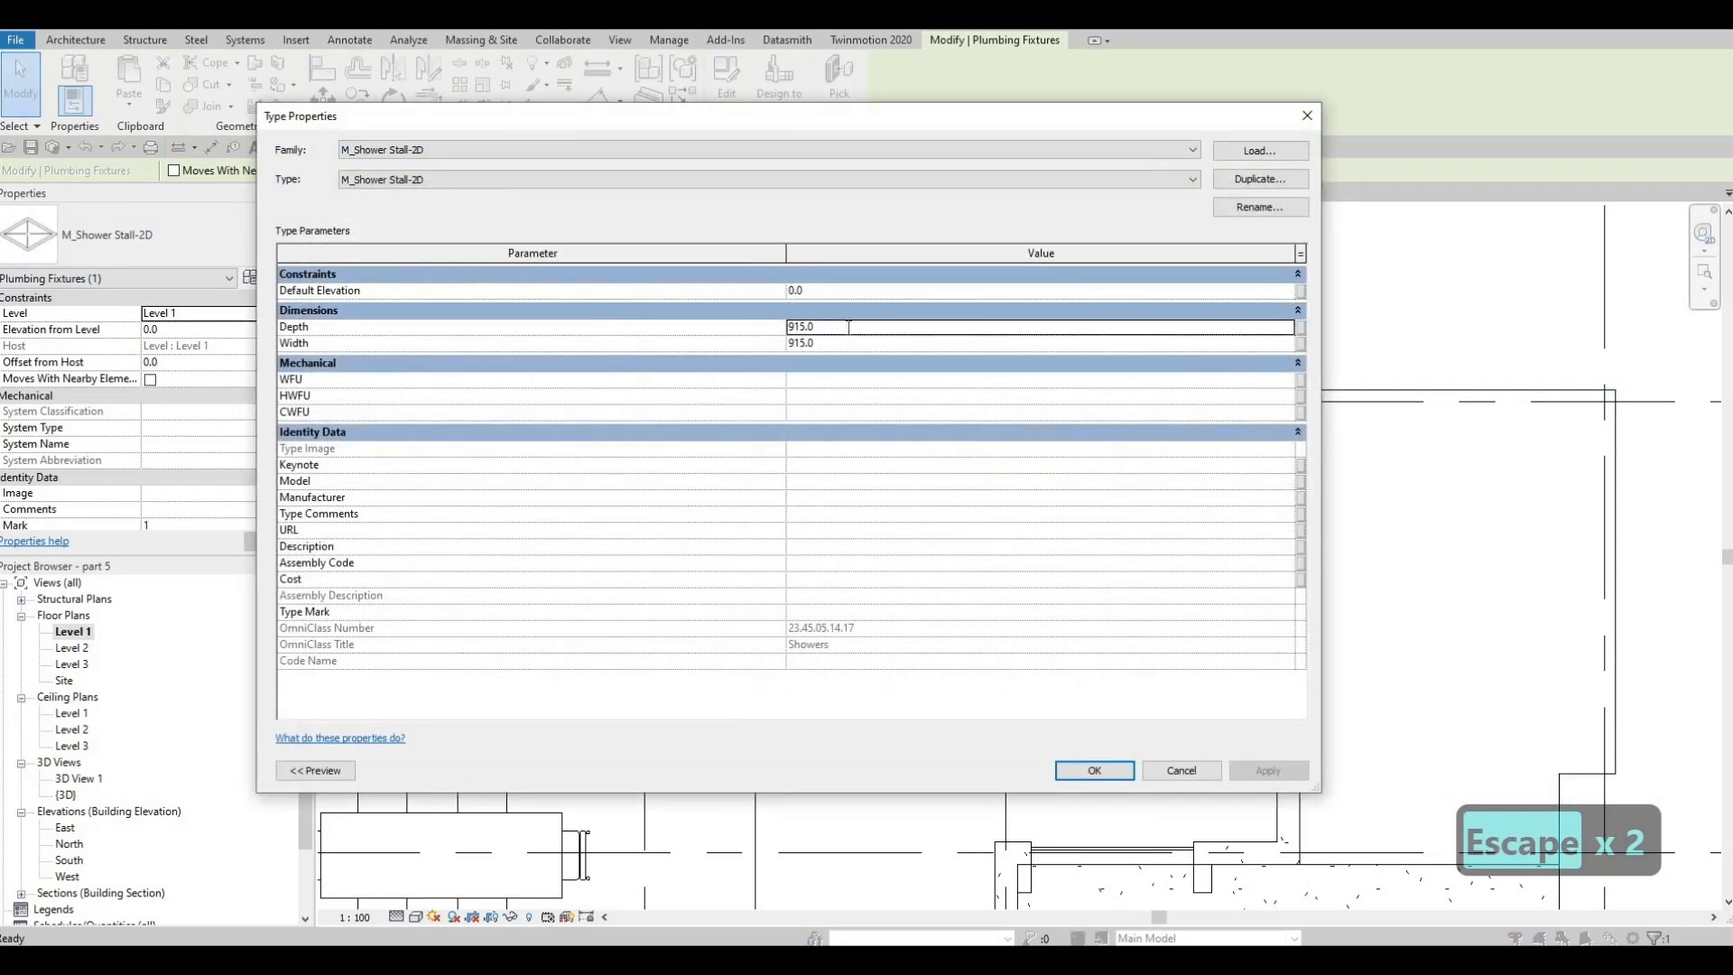
pyautogui.write('1600')
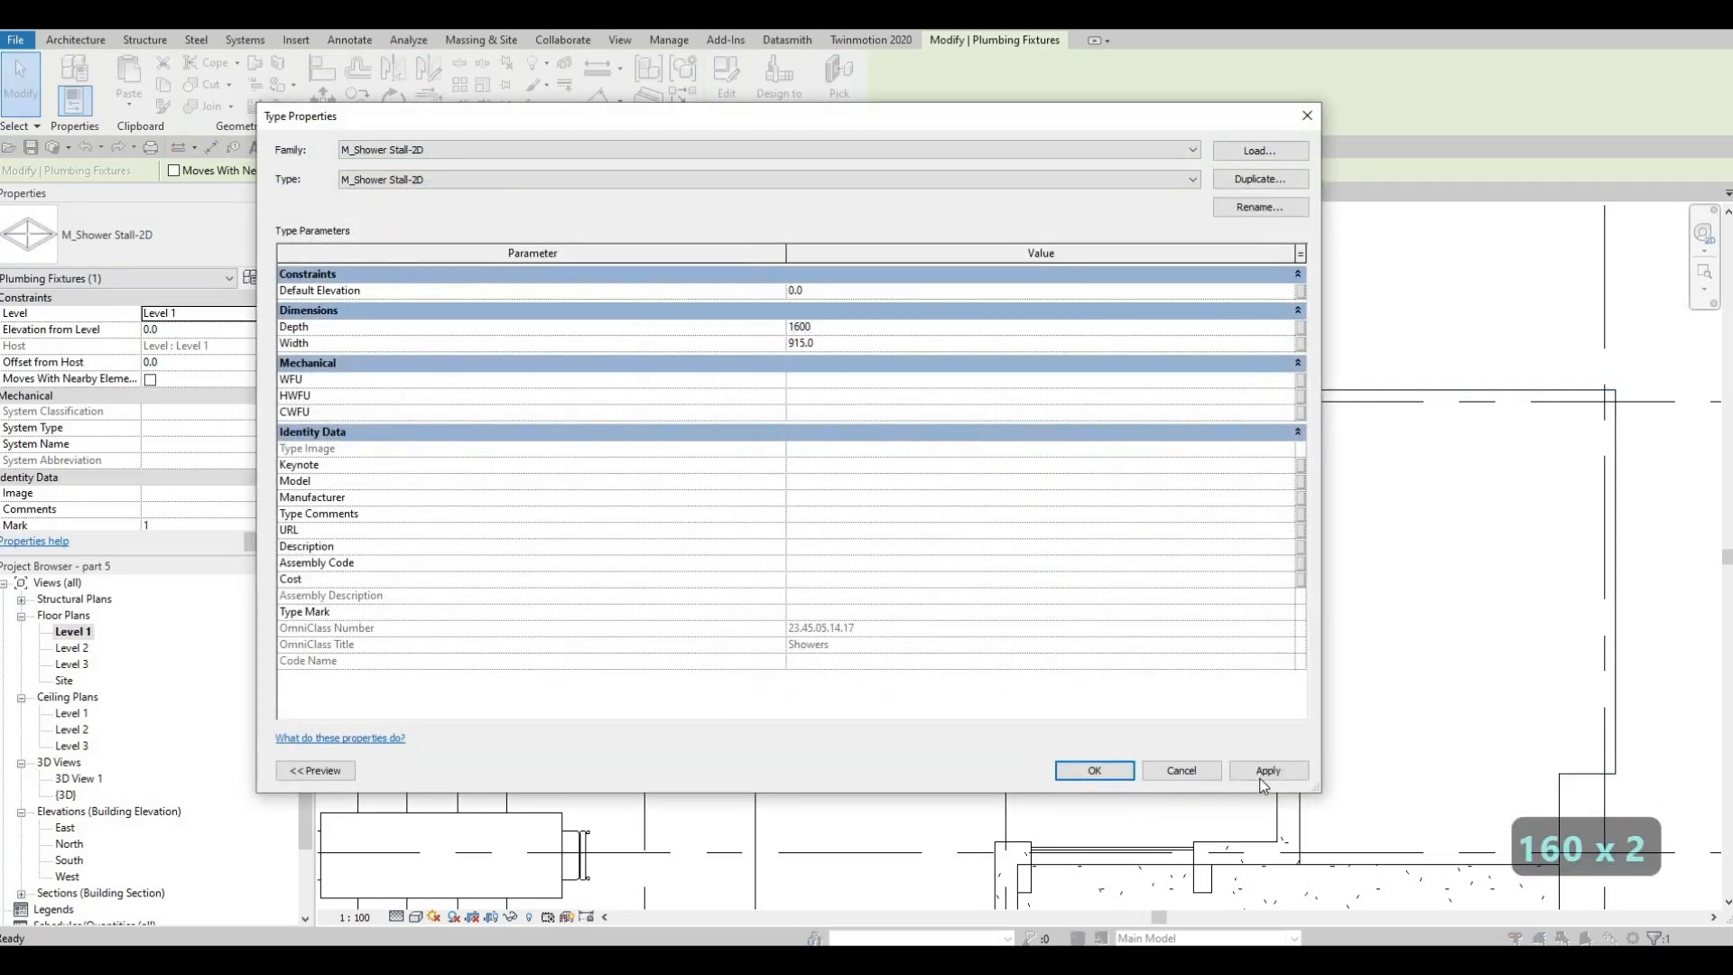
pyautogui.click(1130, 773)
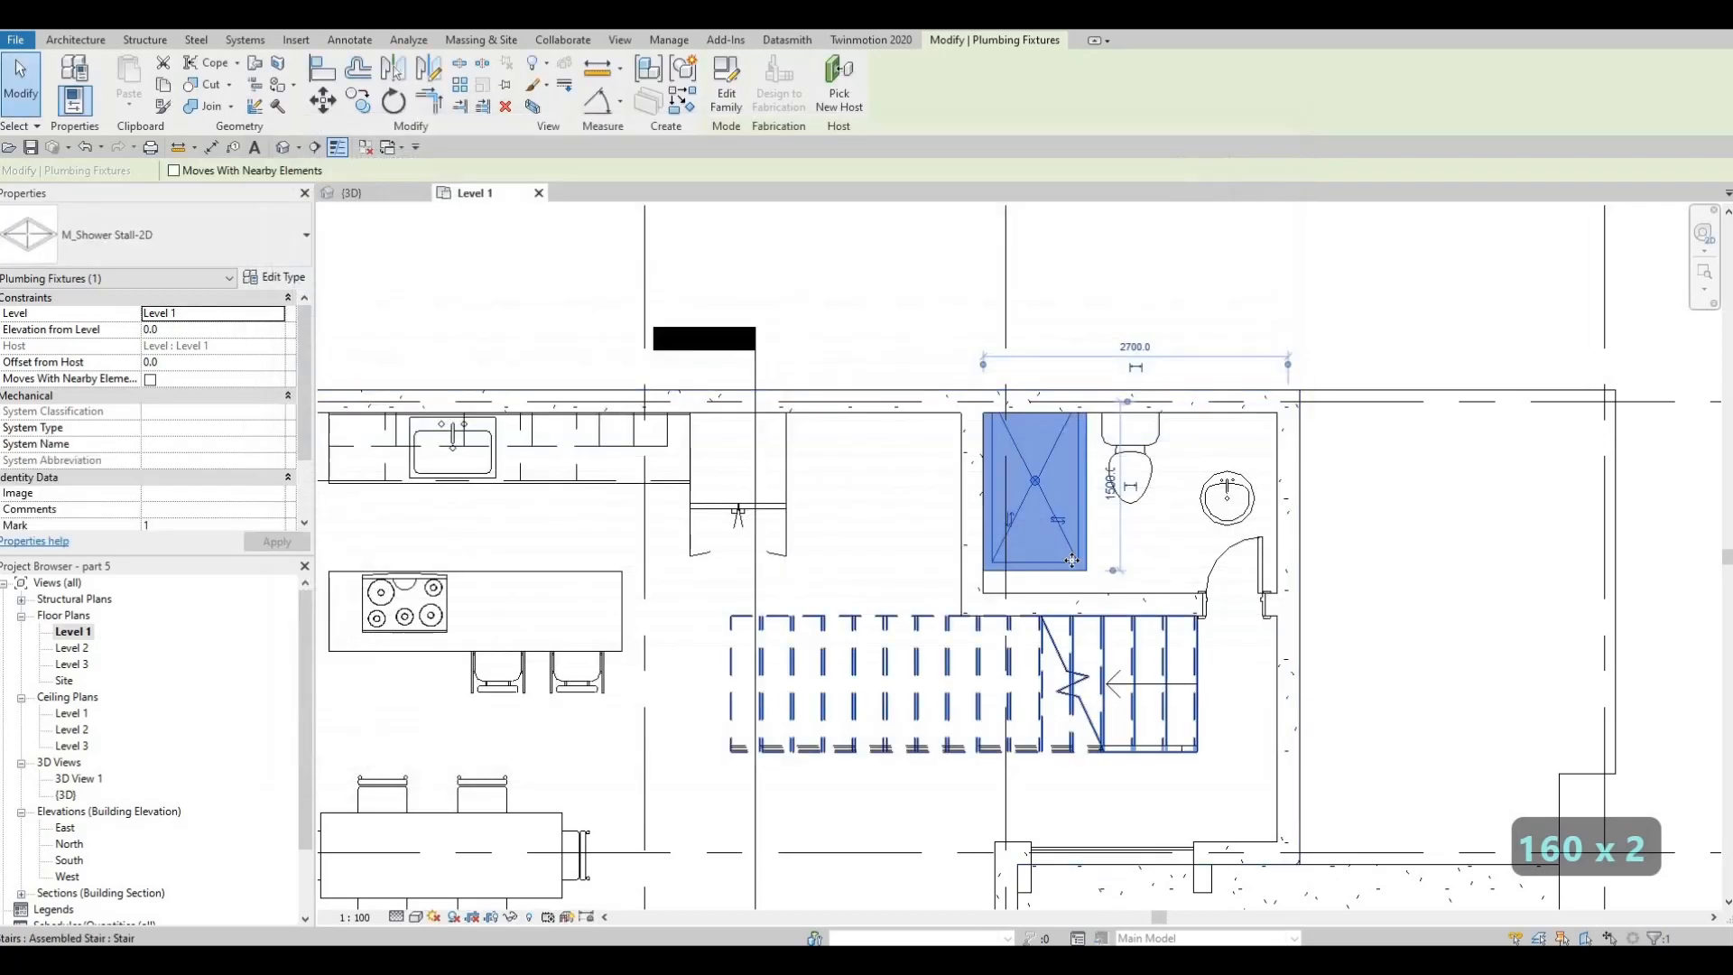
pyautogui.press('Escape')
pyautogui.press('Escape')
pyautogui.press('Escape')
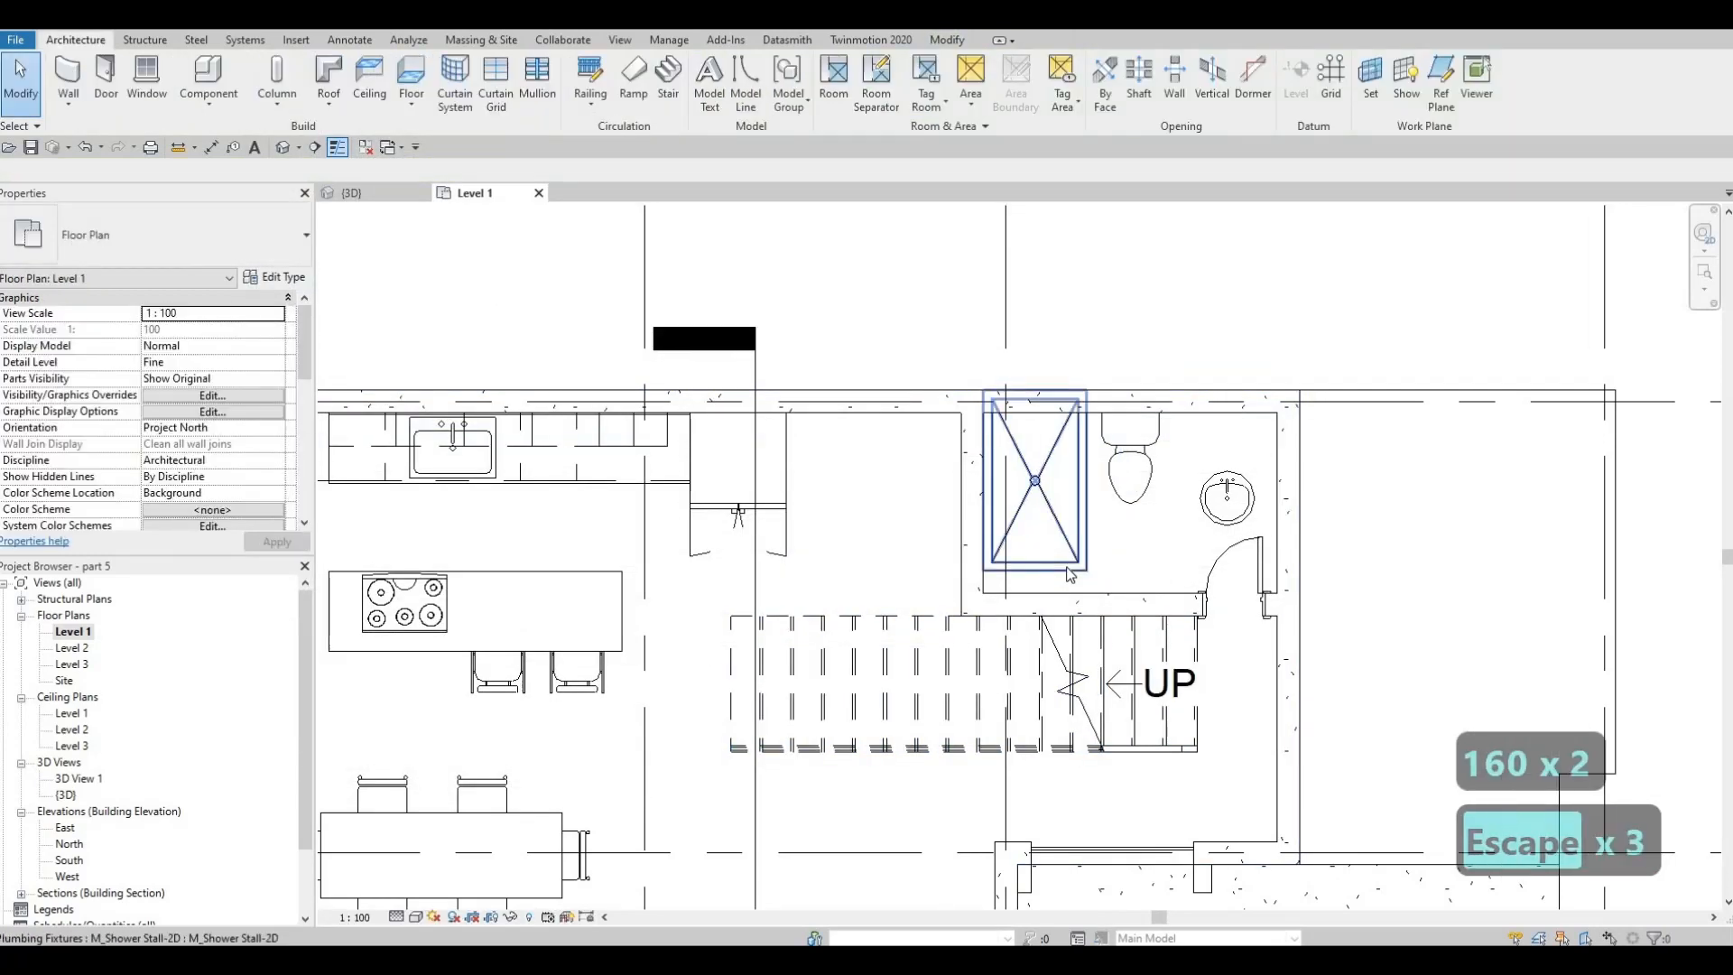
# Move the shower stall south so its southwest corner meets the inner corner of the bathroom walls
pyautogui.press('m')
pyautogui.press('v')
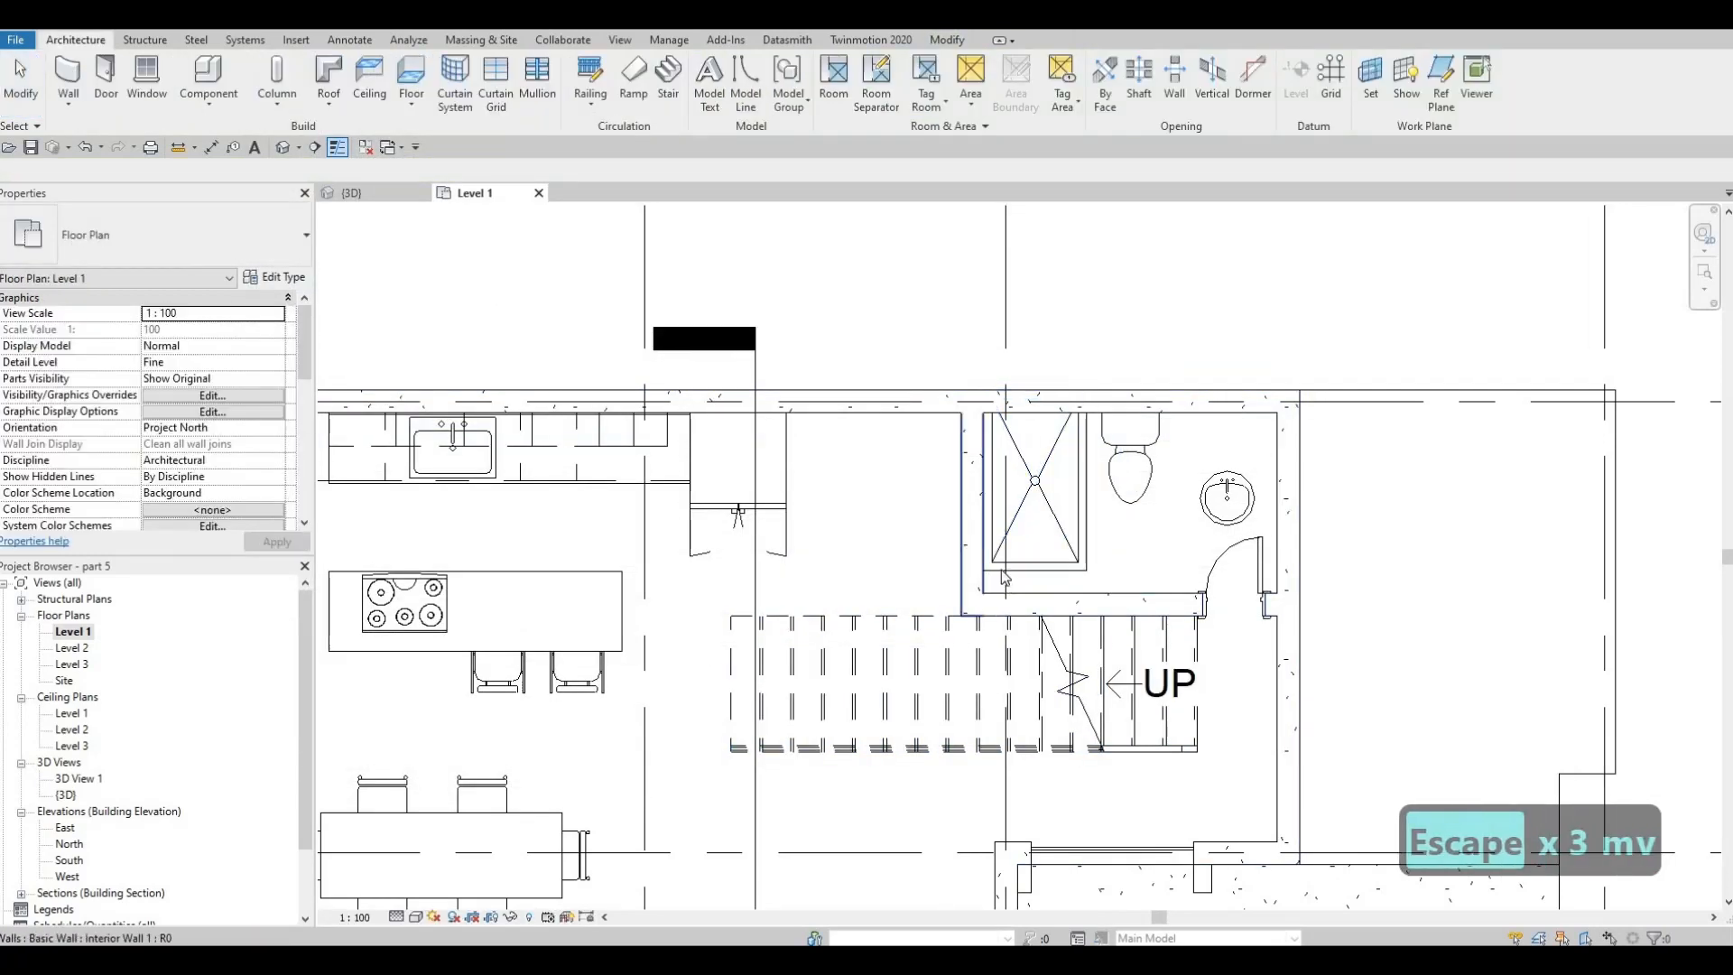
pyautogui.press('Escape')
pyautogui.press('Escape')
pyautogui.click(1000, 570)
pyautogui.press('m')
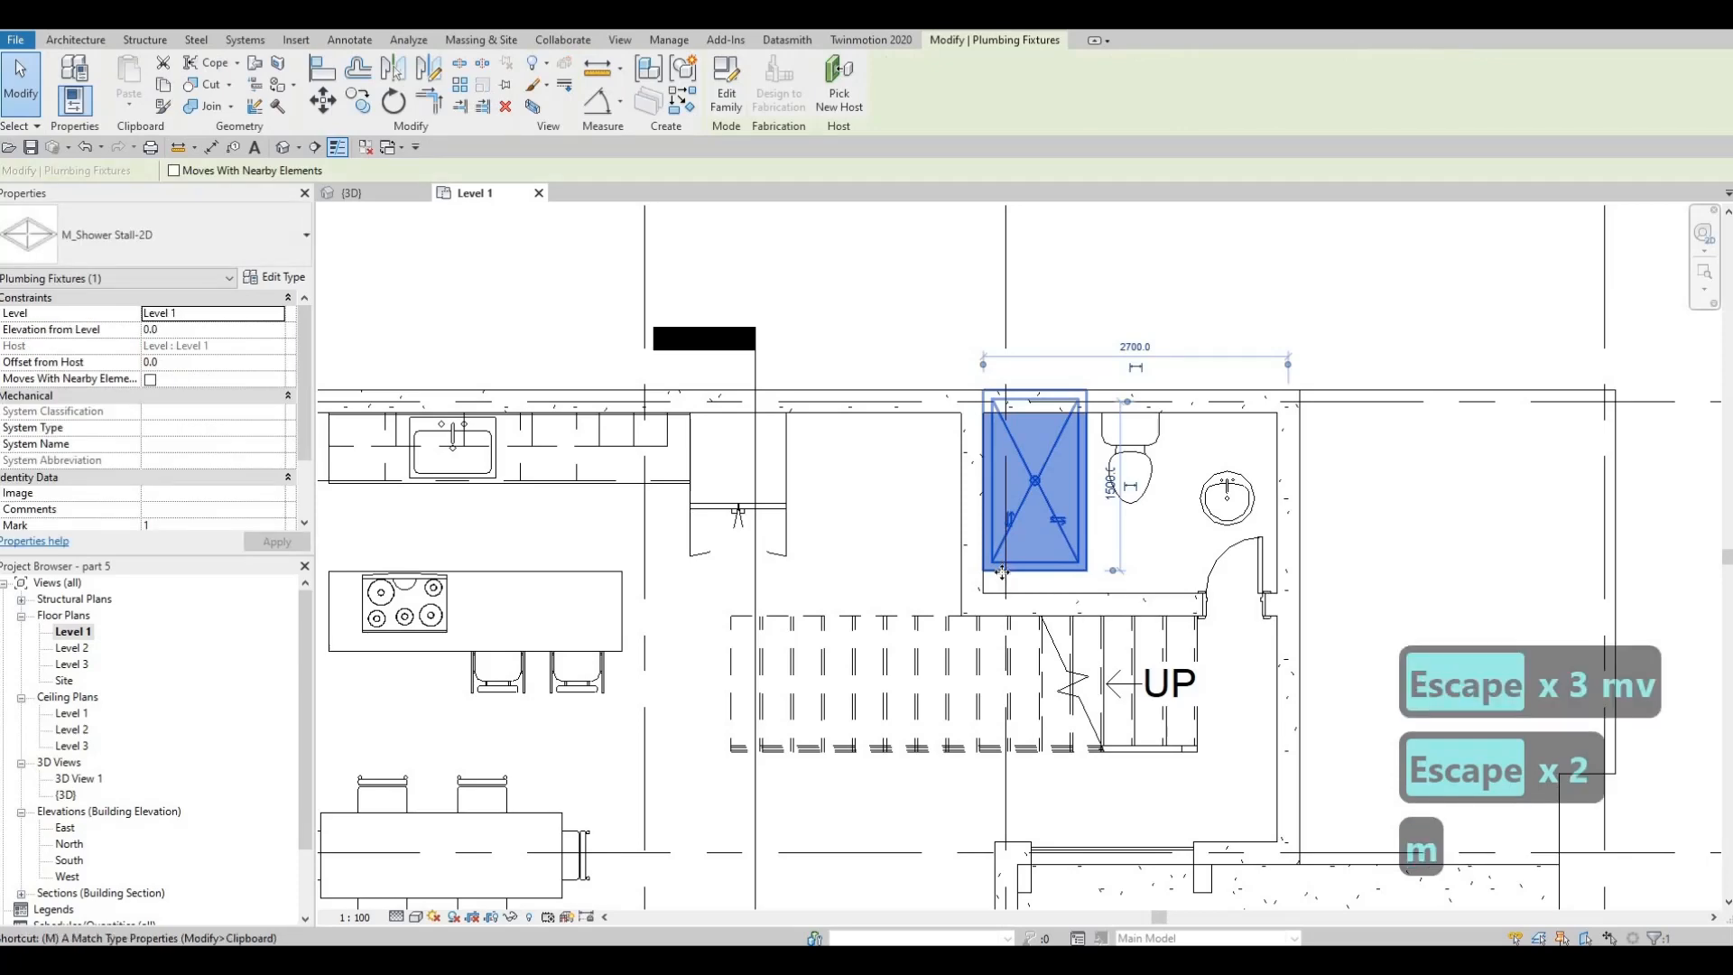
pyautogui.press('v')
pyautogui.click(984, 593)
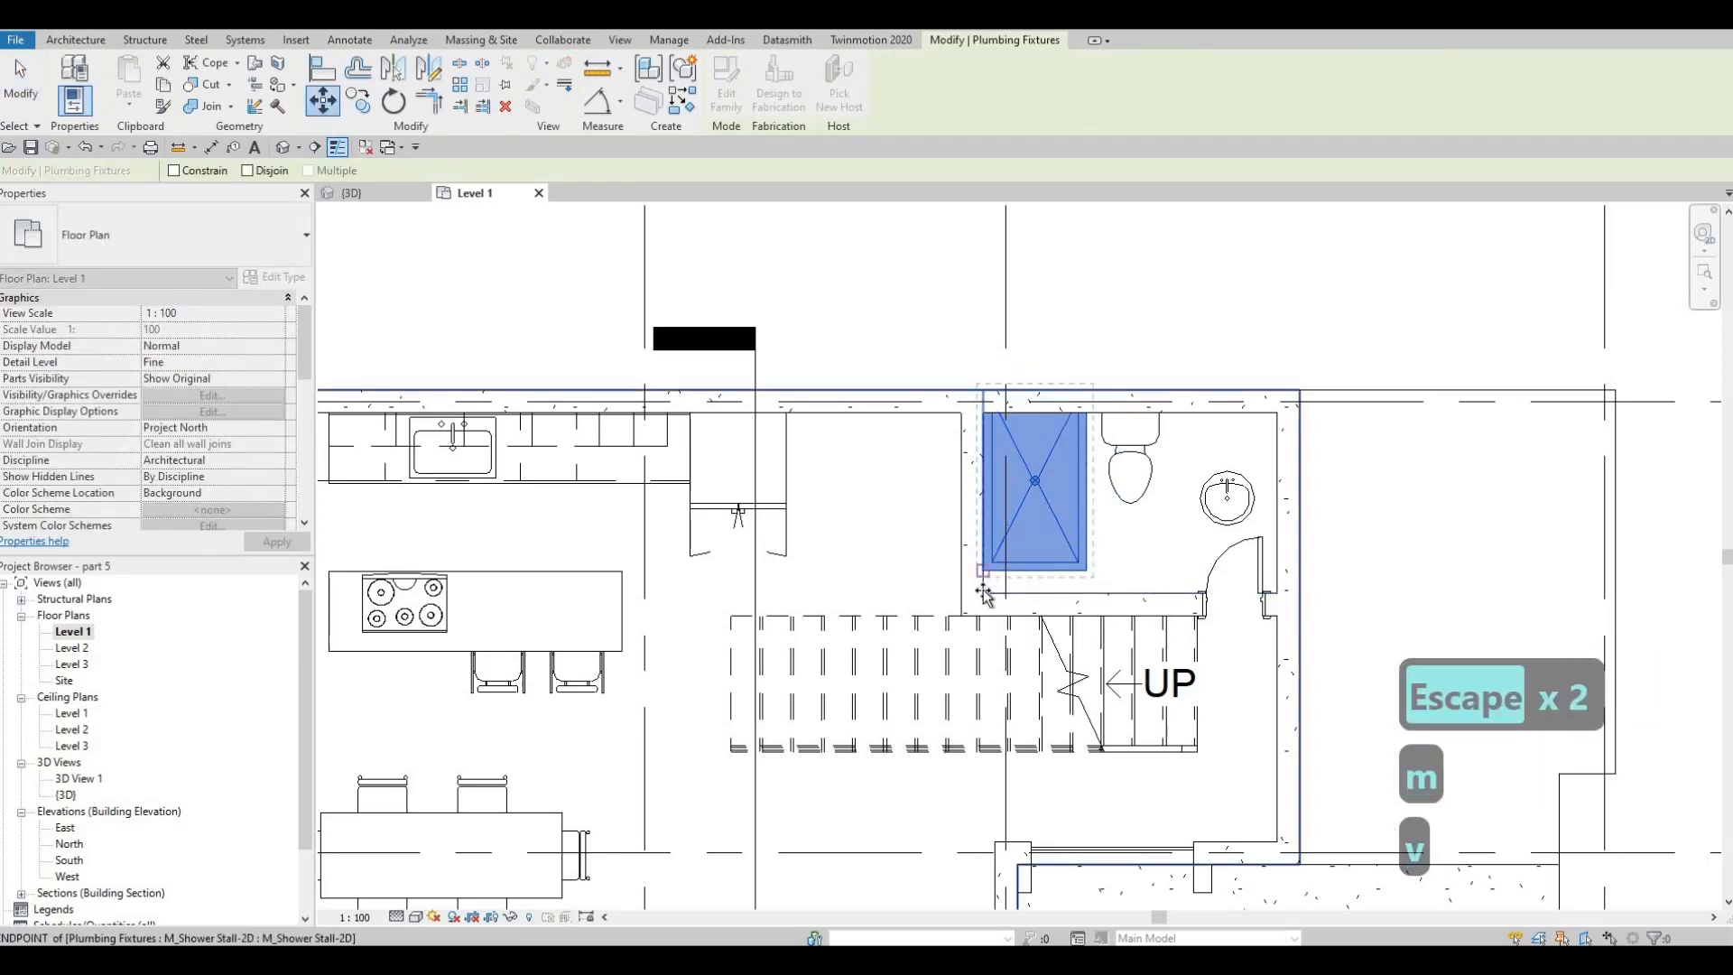
pyautogui.press('Escape')
pyautogui.press('Escape')
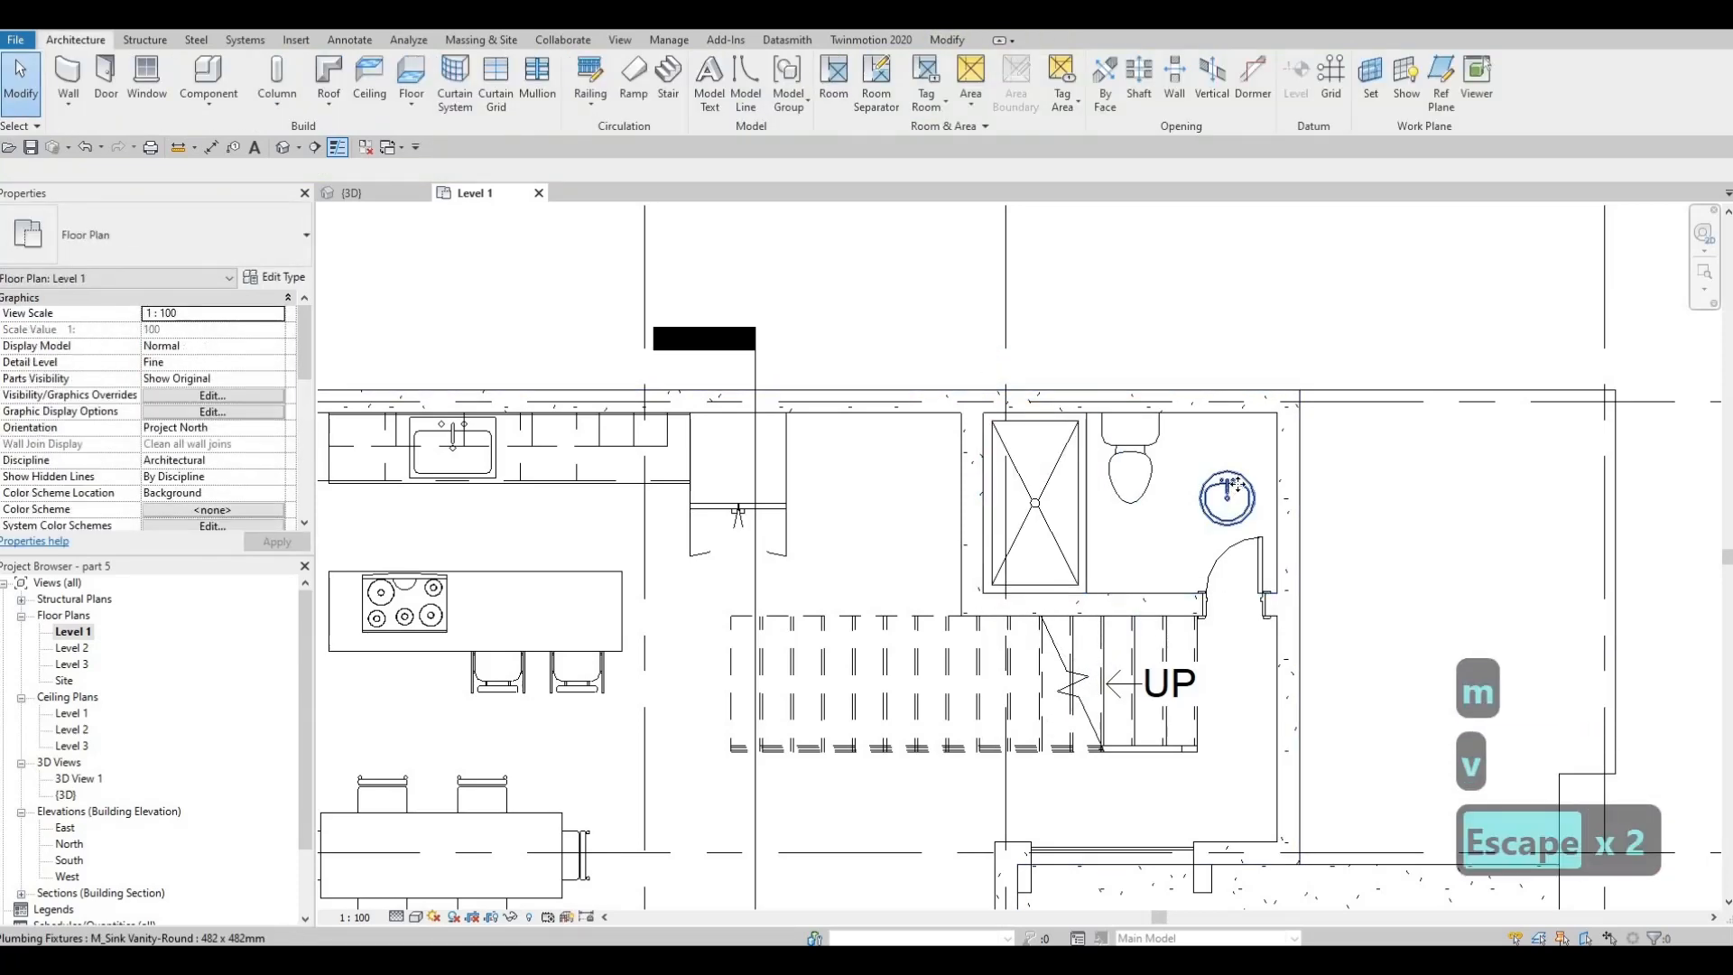
# Move the round sink closer to the bathroom's north wall and outline a counter around it with Thin Lines detail lines
pyautogui.click(1227, 495)
pyautogui.moveTo(1241, 438); pyautogui.dragTo(1243, 436)
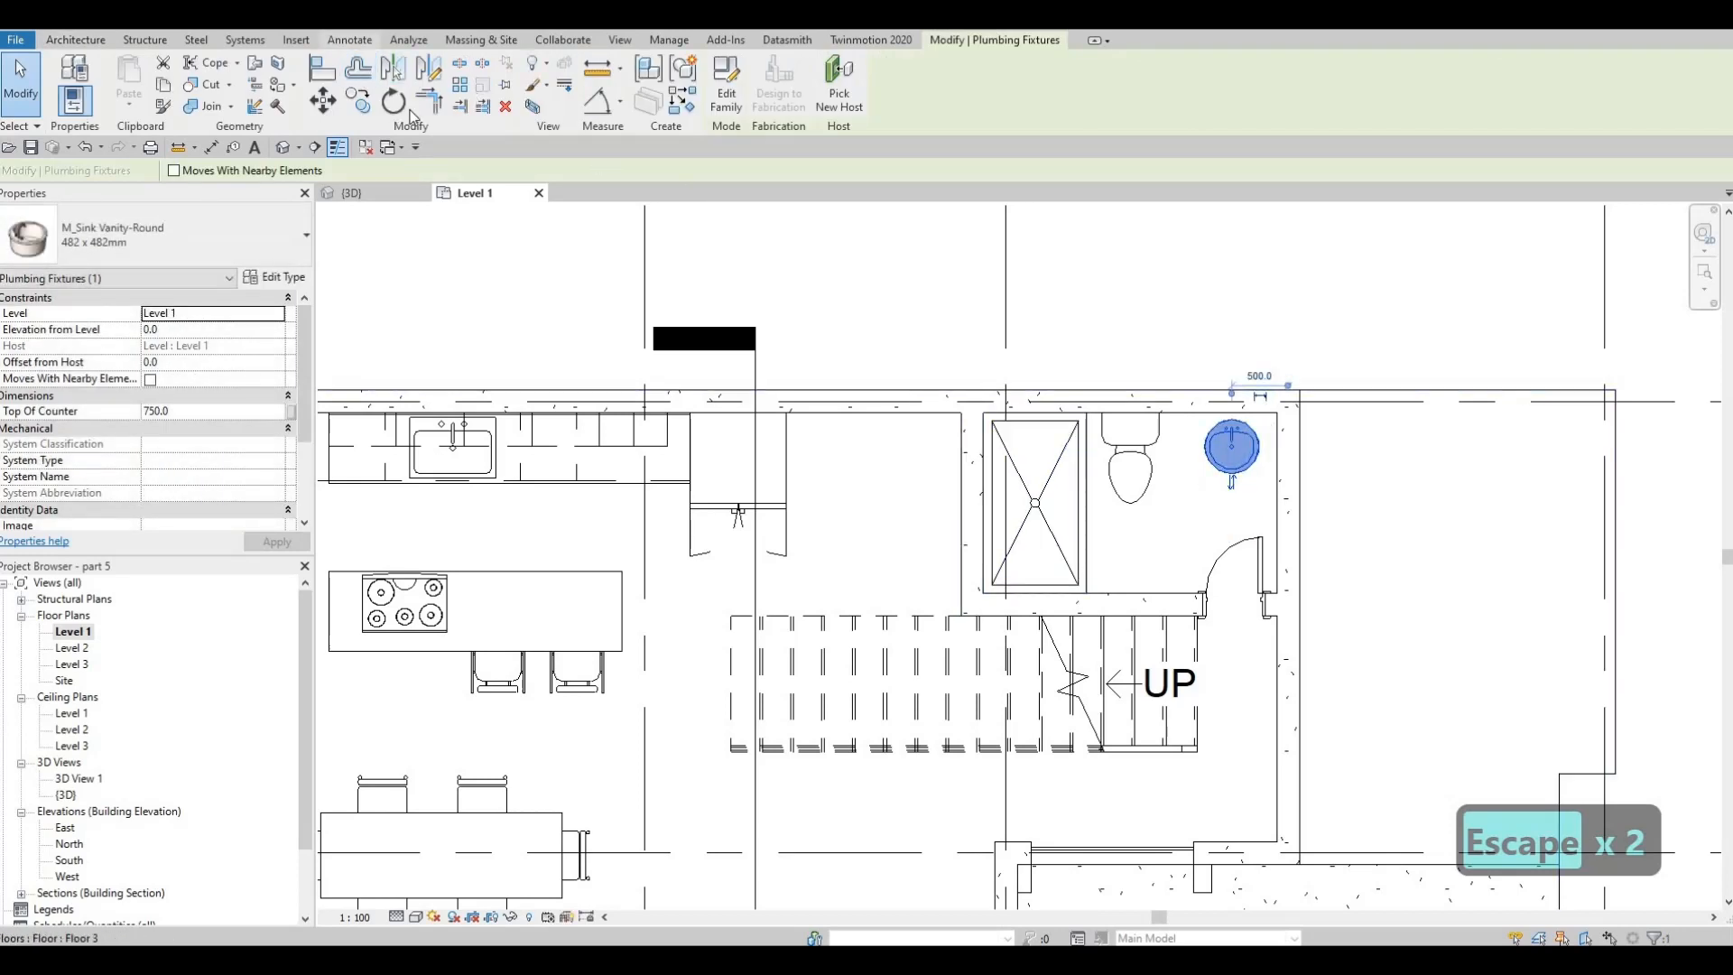
pyautogui.click(349, 40)
pyautogui.click(457, 82)
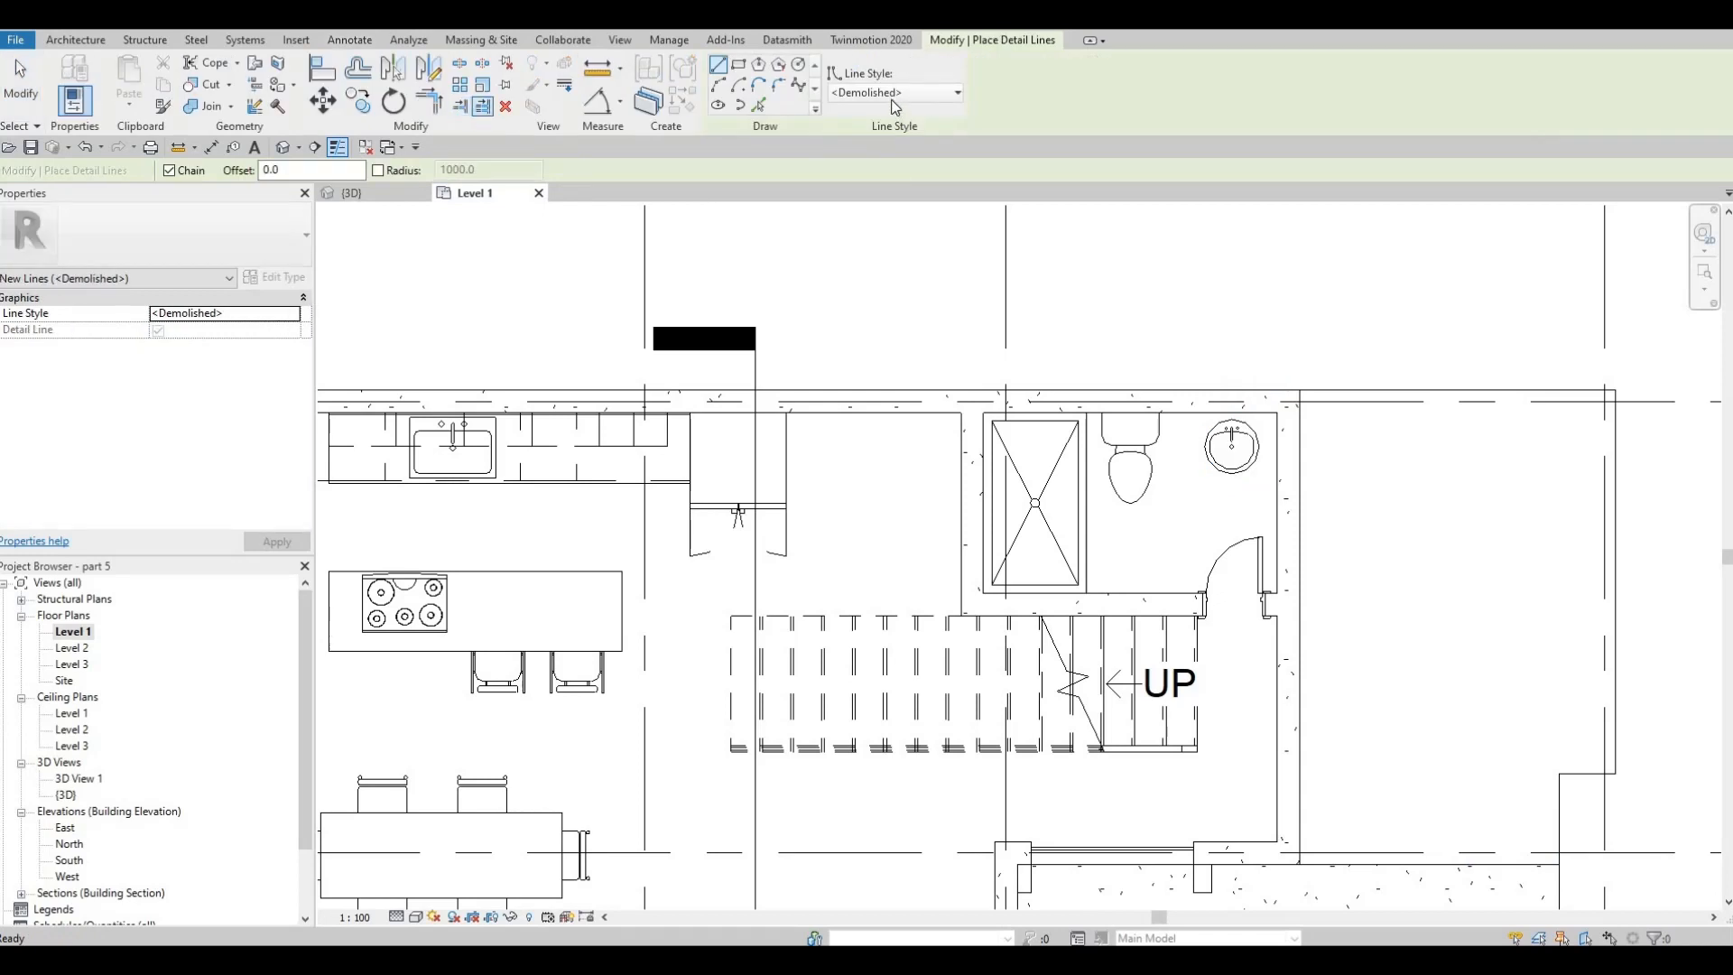
pyautogui.click(893, 92)
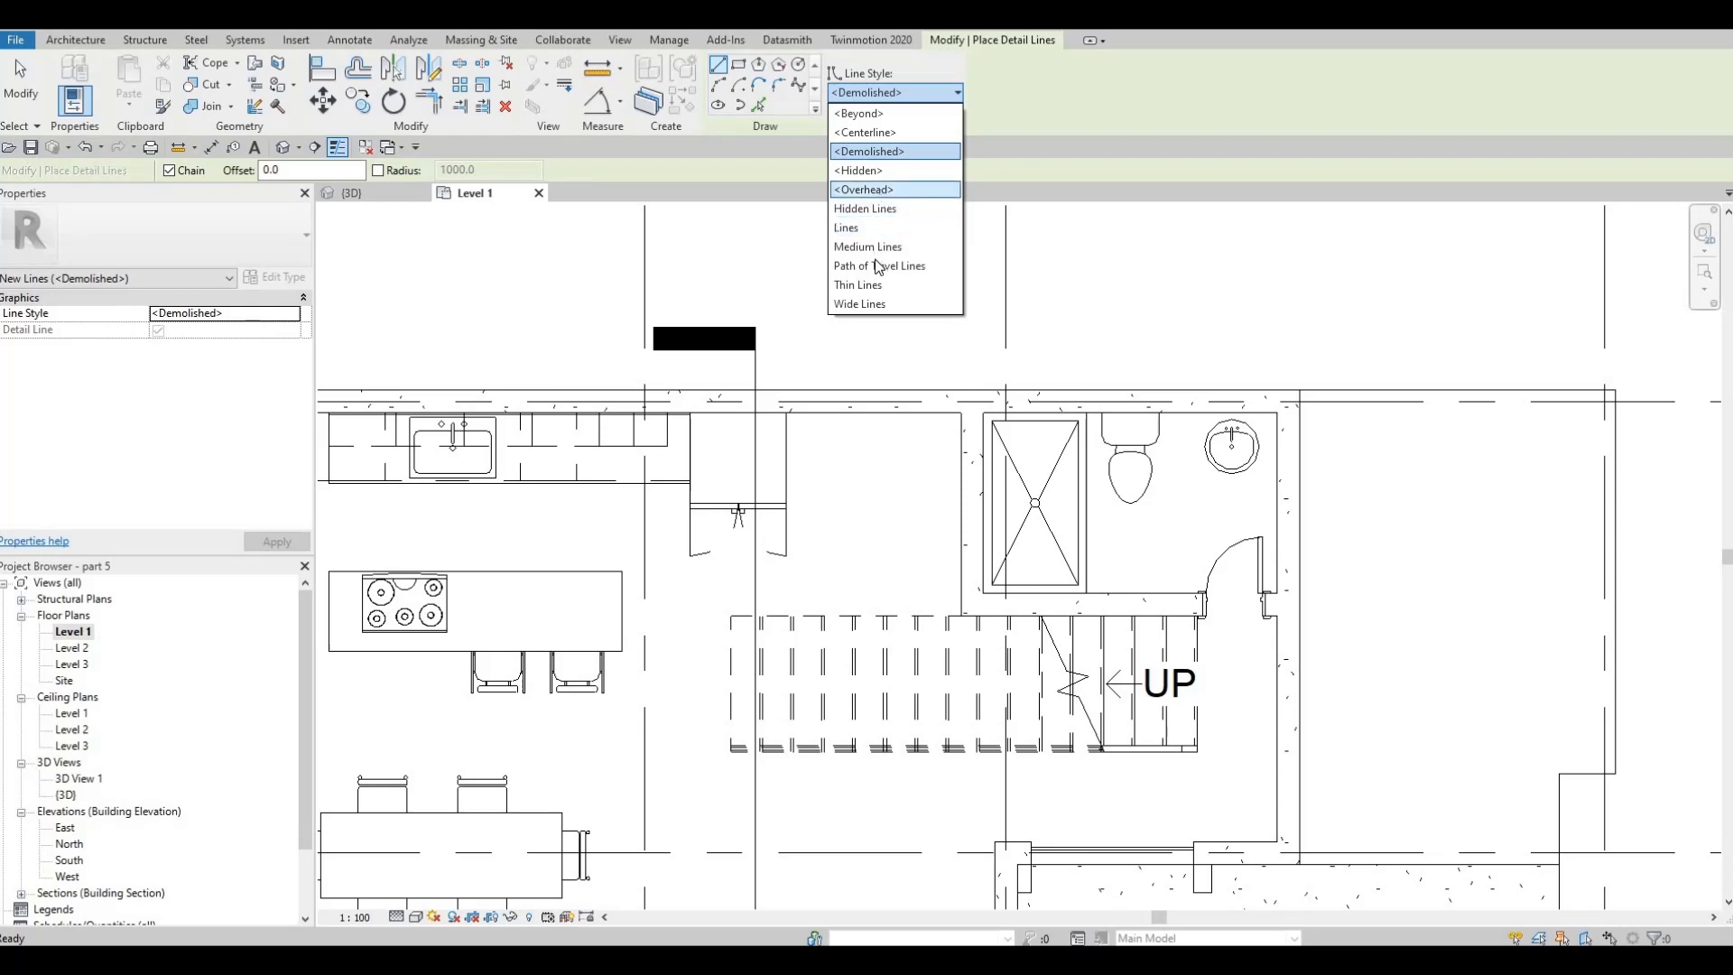
pyautogui.click(858, 284)
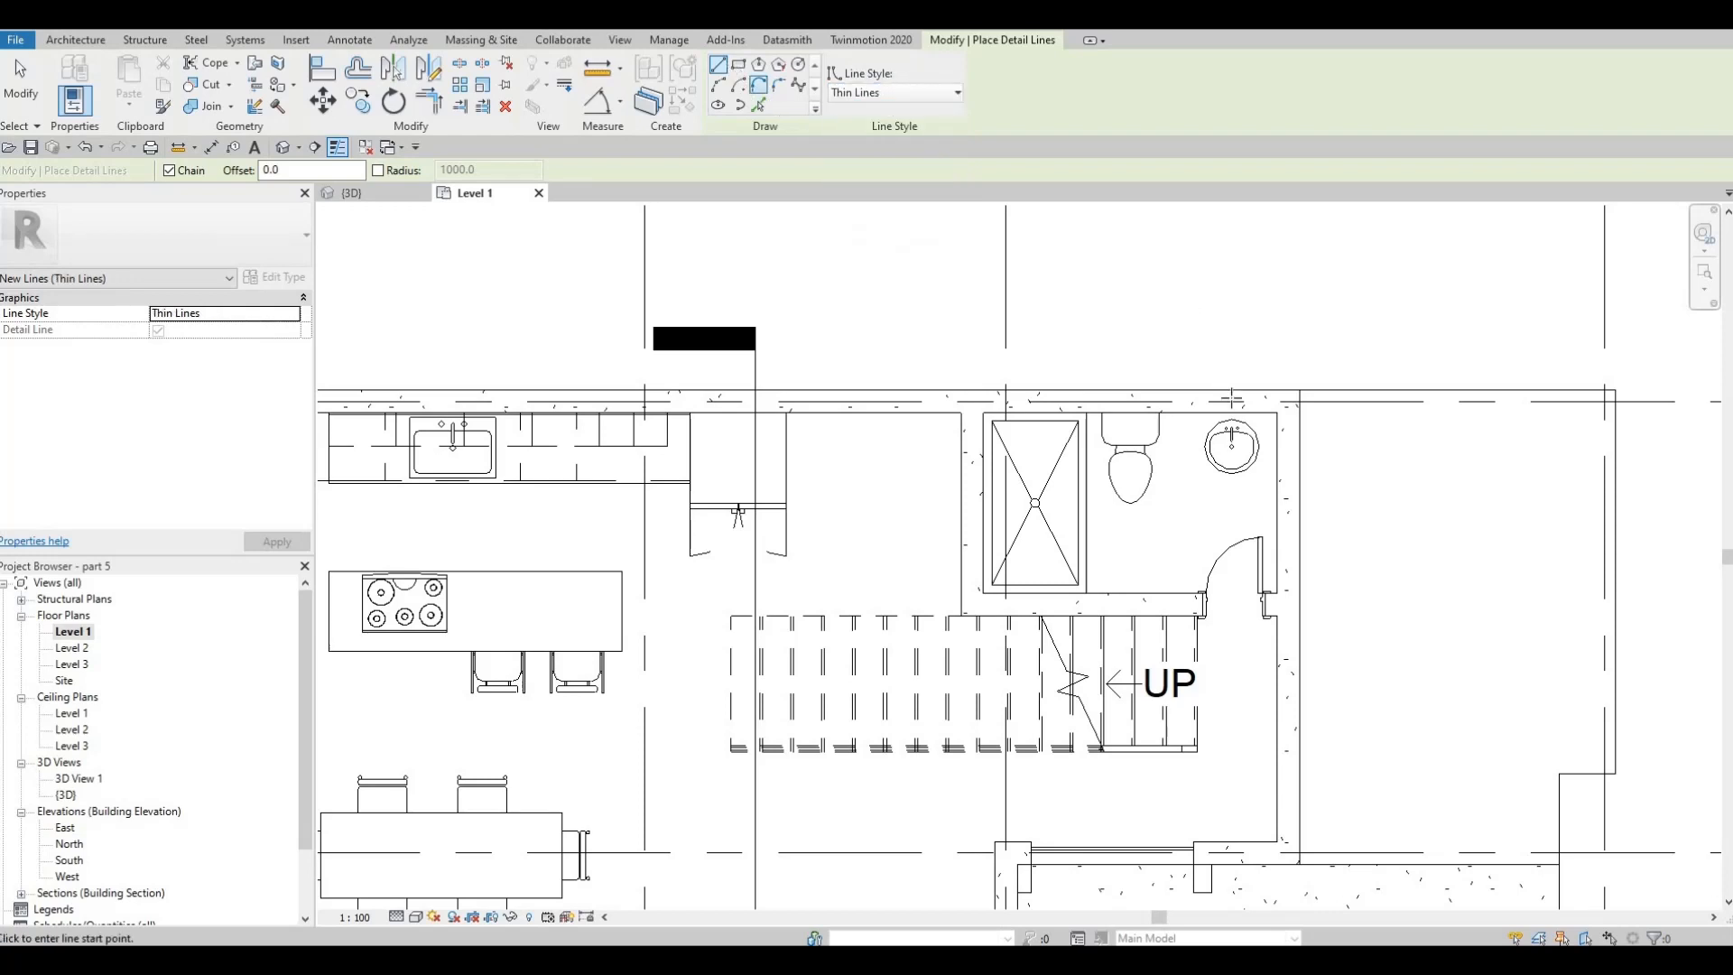
pyautogui.click(1184, 475)
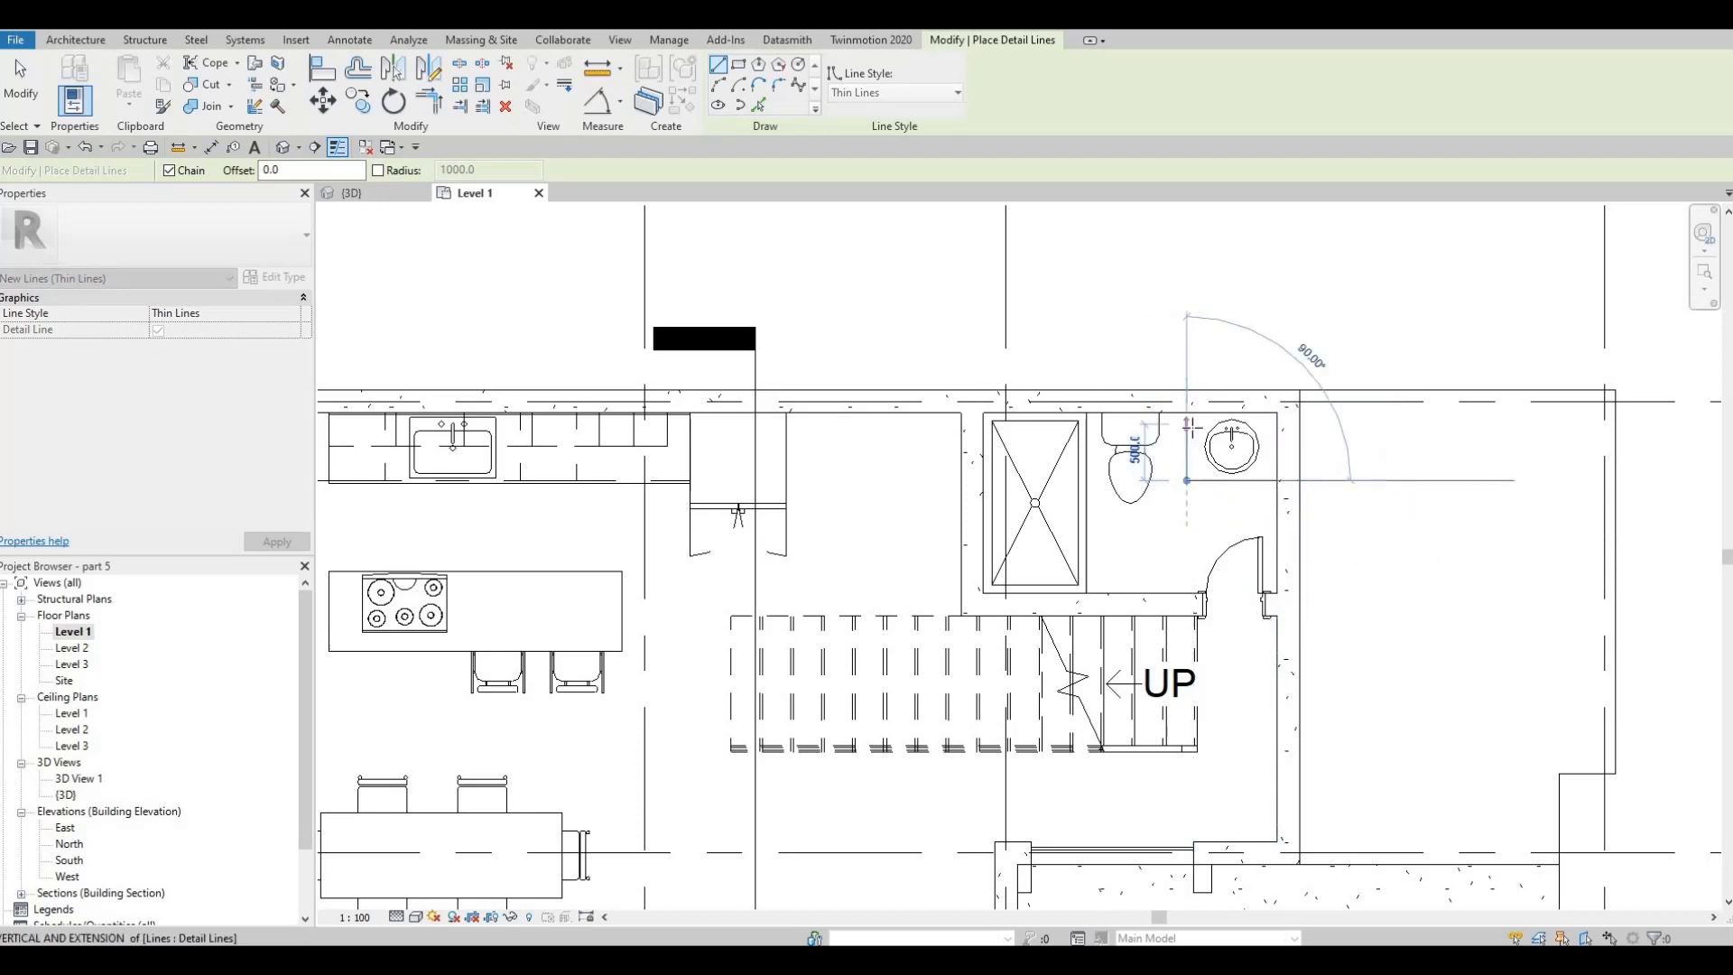
pyautogui.press('Escape')
pyautogui.press('Escape')
pyautogui.press('Escape')
# Nudge the dining table and its six chairs slightly north toward the kitchen island
pyautogui.scroll(-2, 1140, 449)
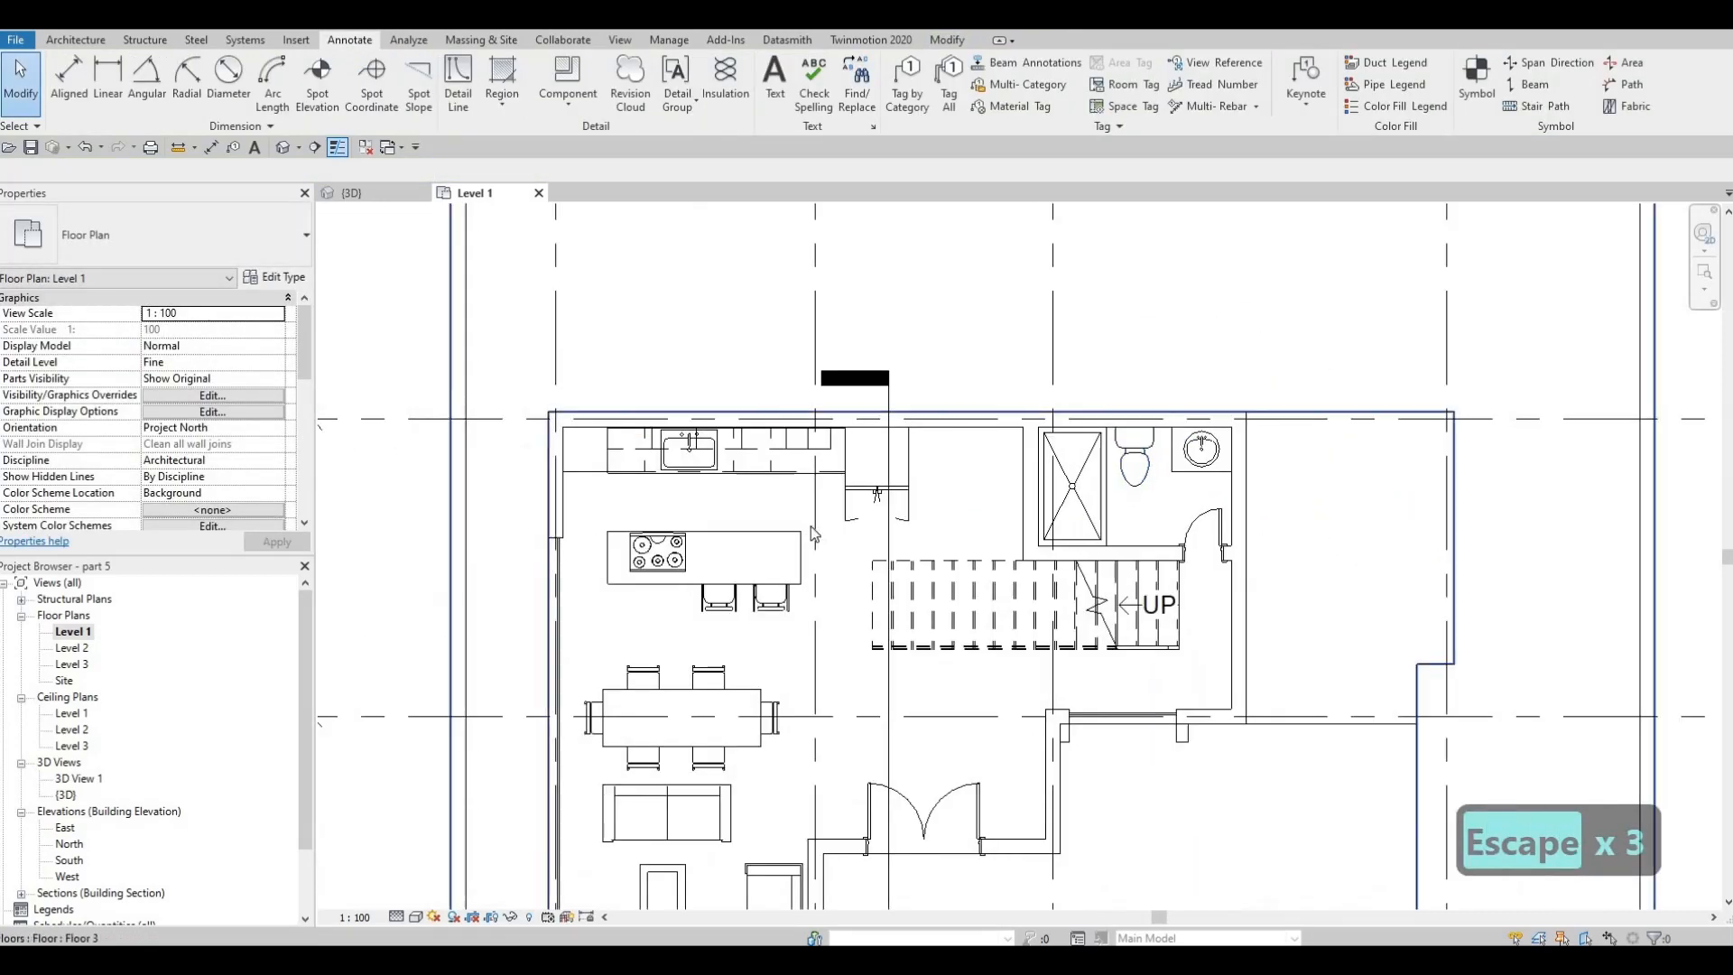
pyautogui.scroll(-3, 618, 486)
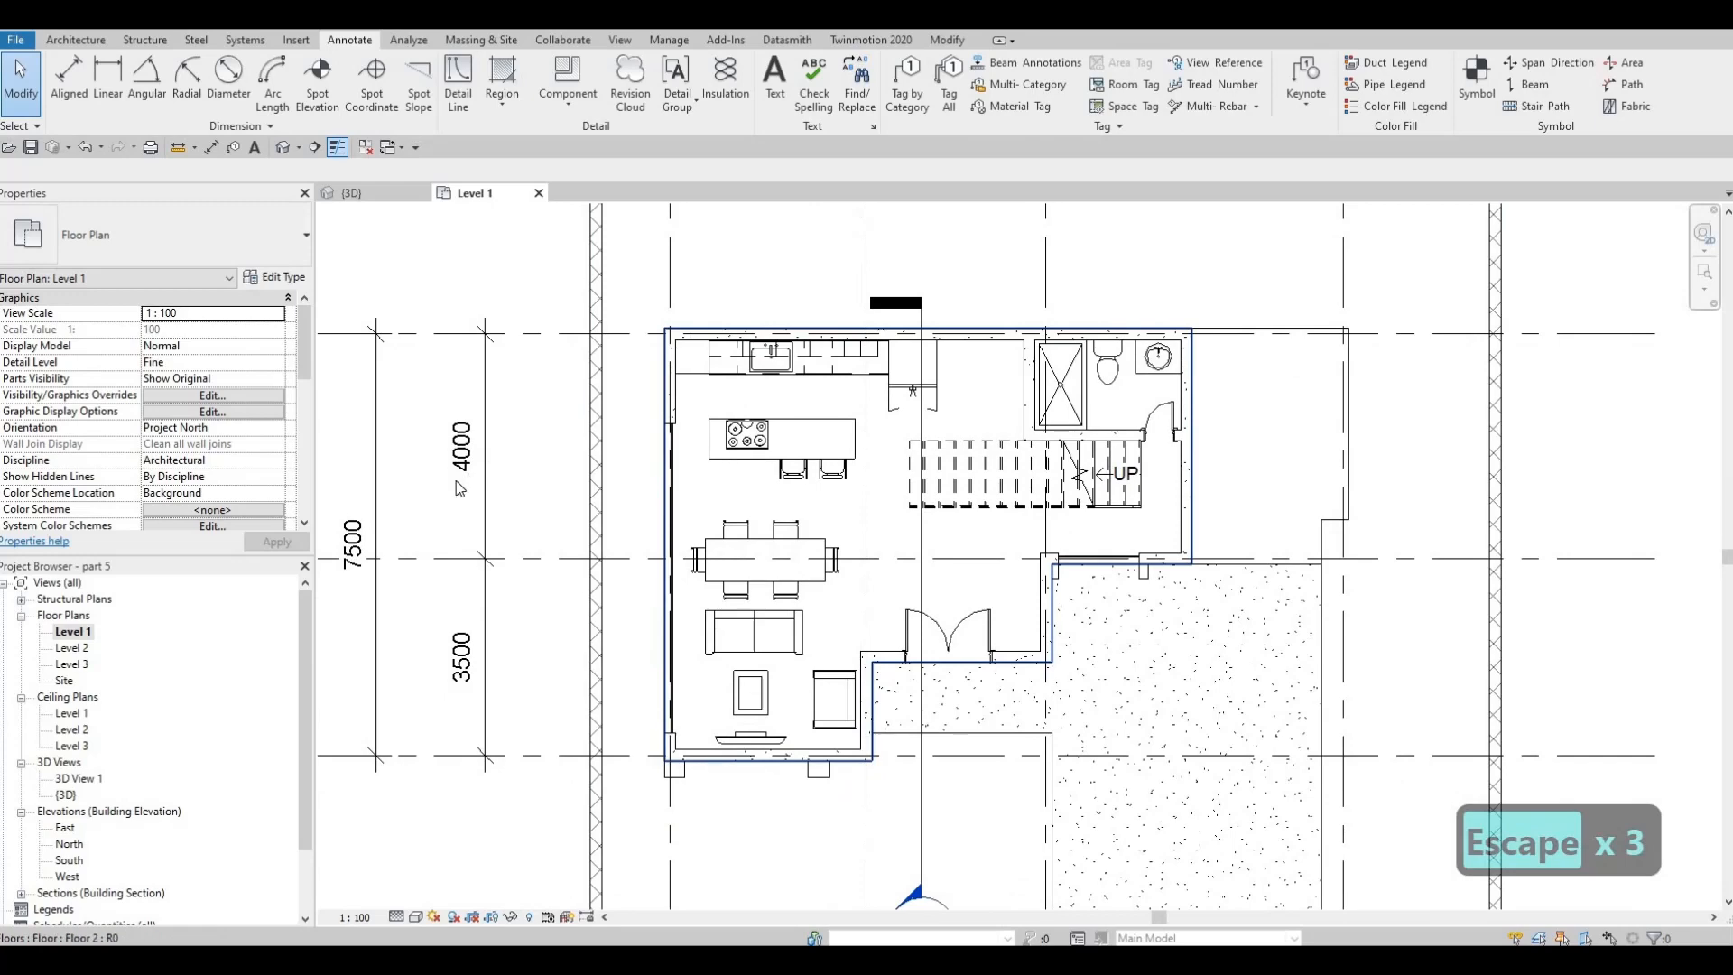
pyautogui.moveTo(736, 576); pyautogui.dragTo(765, 533, button='middle')
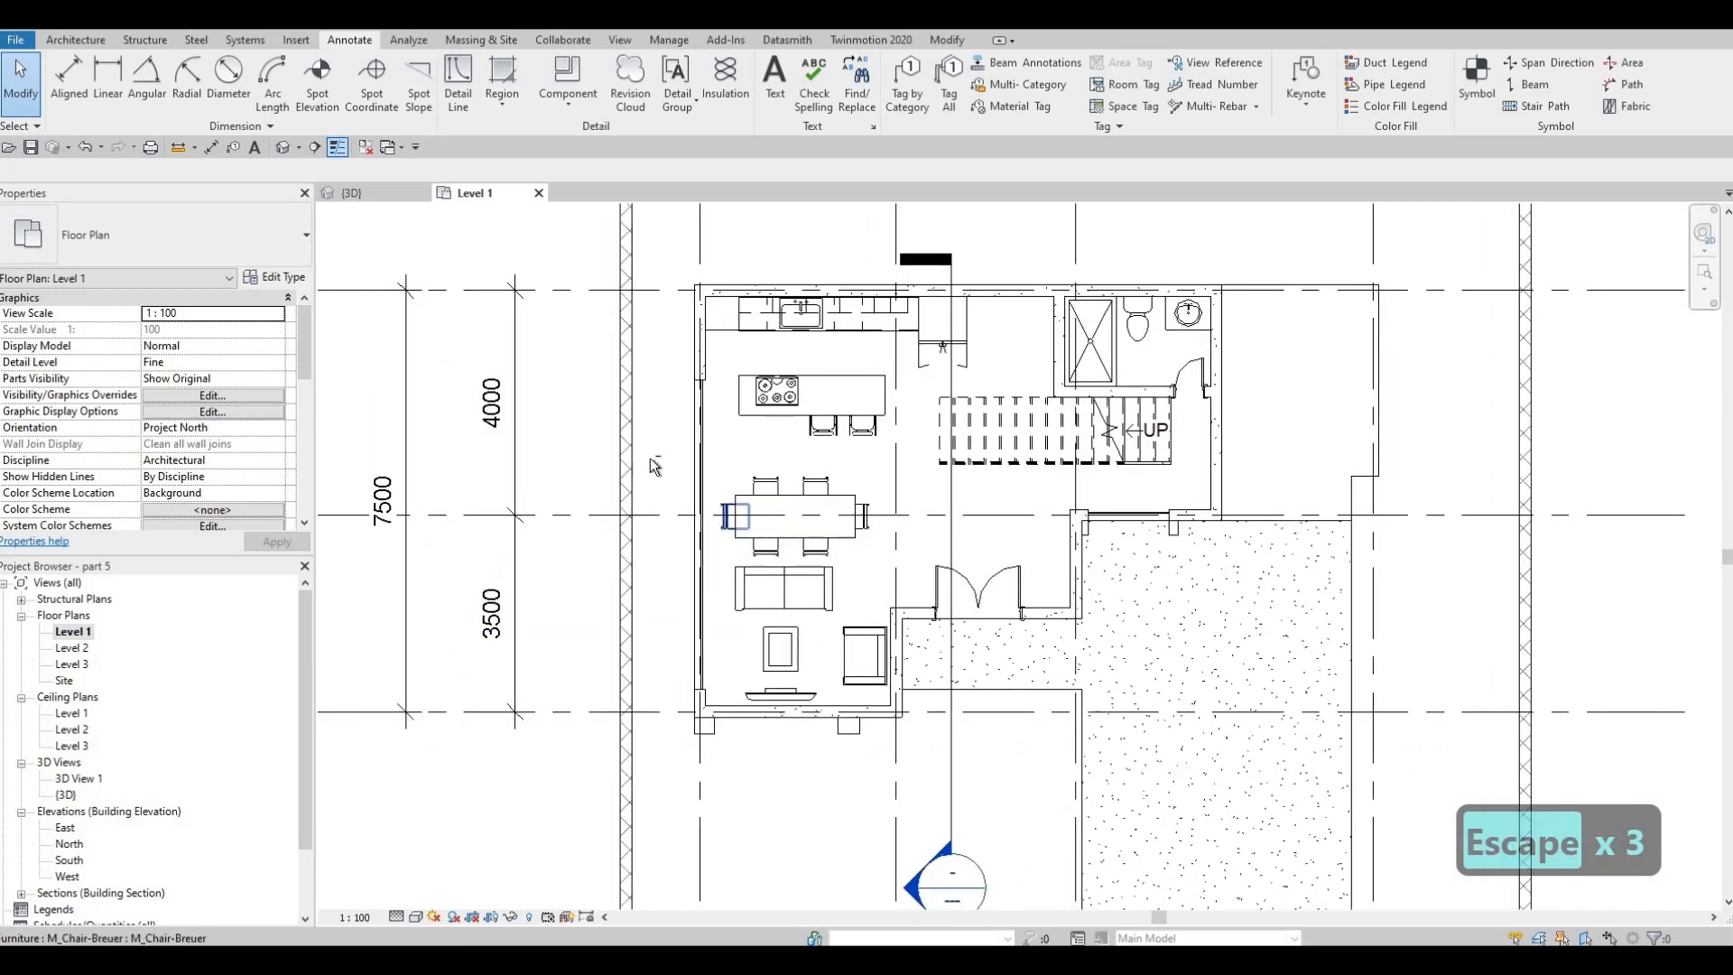
pyautogui.press('Escape')
pyautogui.moveTo(649, 457); pyautogui.dragTo(862, 567)
pyautogui.press('Up')
pyautogui.press('Up')
pyautogui.press('Up')
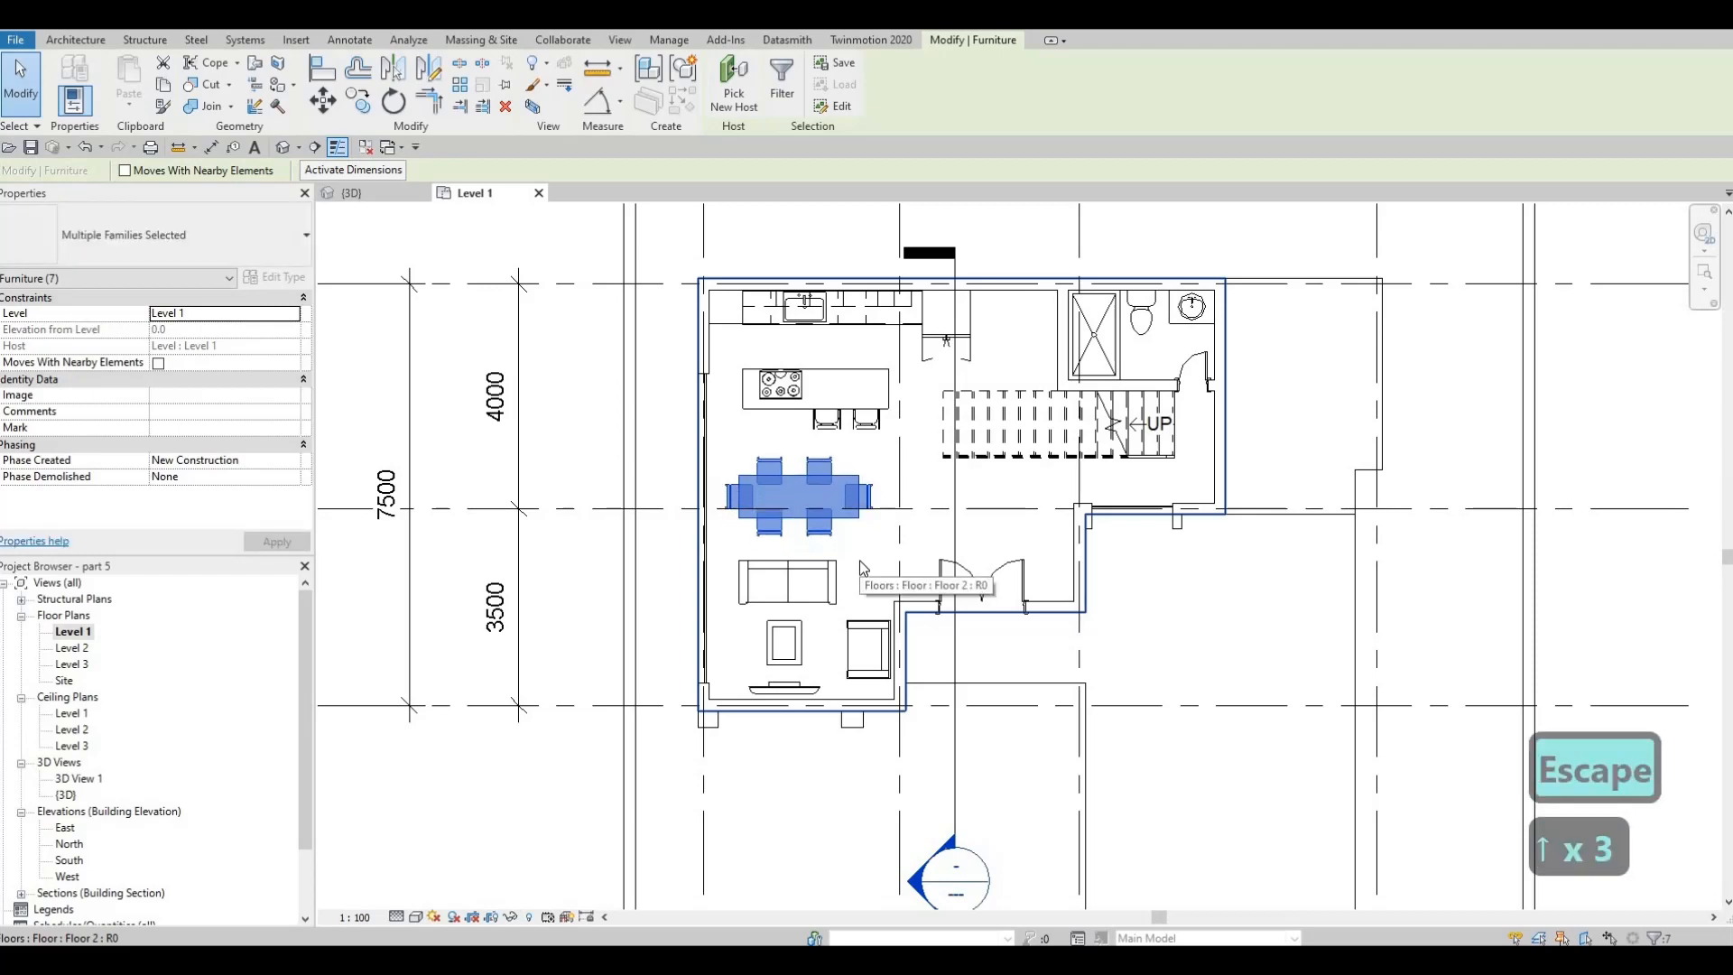
pyautogui.press('Up')
pyautogui.press('Up')
pyautogui.press('Escape')
# Nudge the kitchen island, its cooktop and the two stools slightly north toward the kitchen counter
pyautogui.scroll(2, 898, 443)
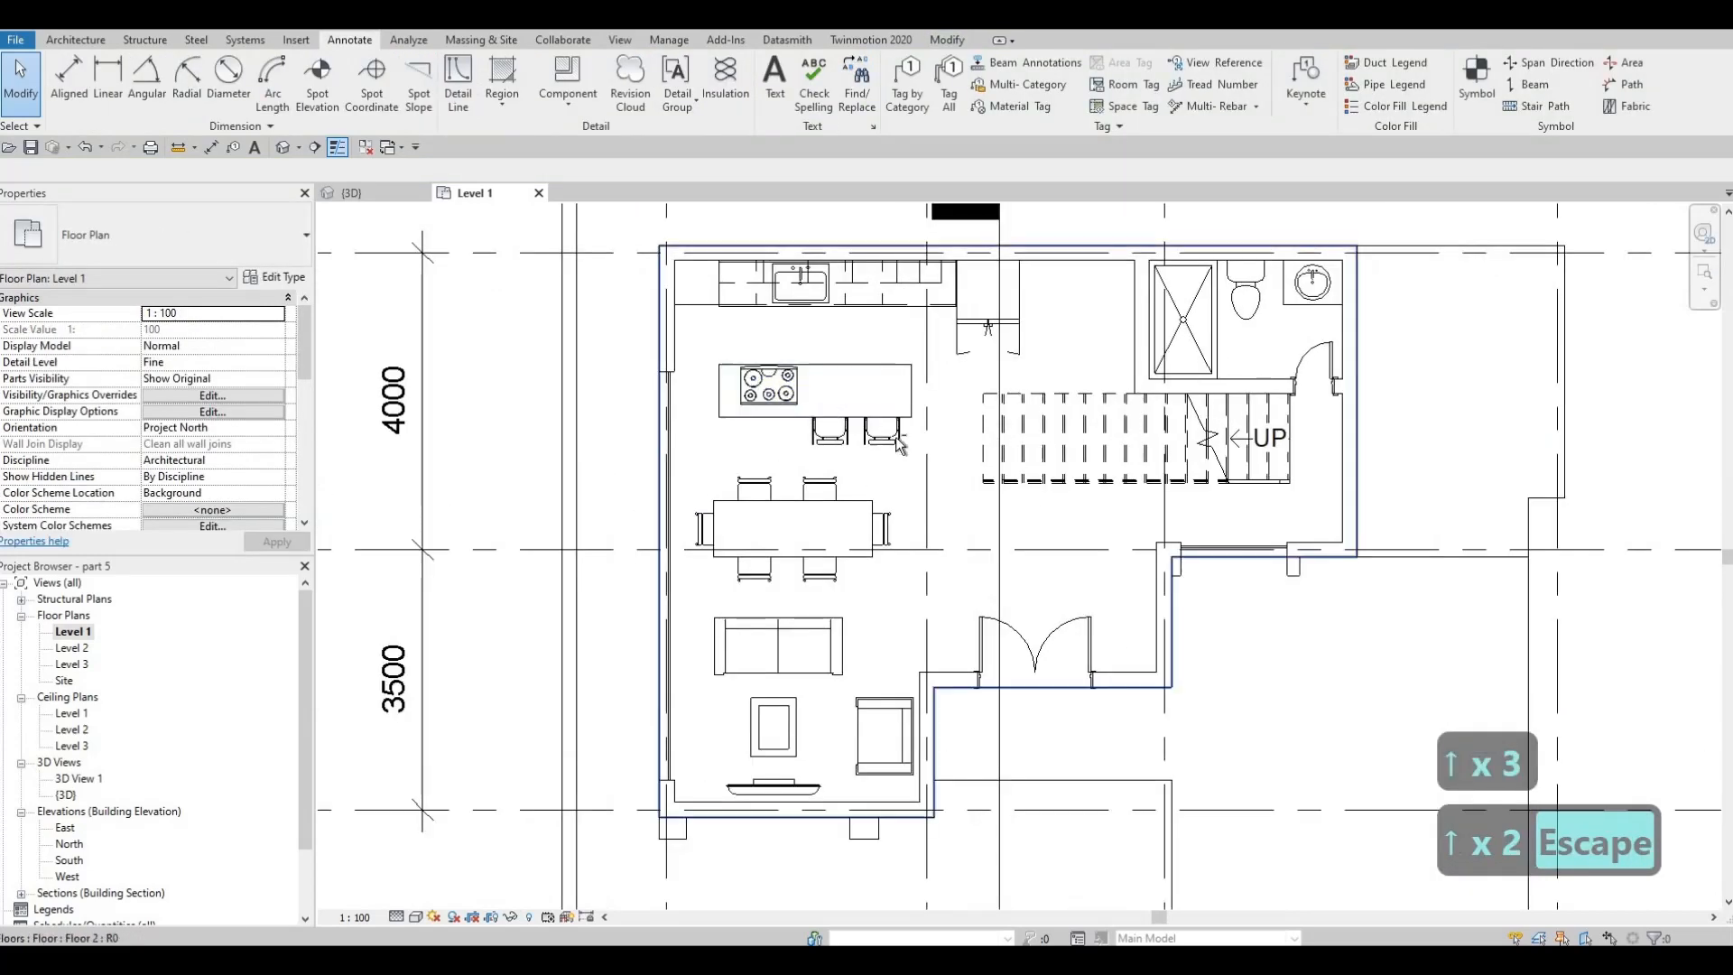
pyautogui.moveTo(696, 341); pyautogui.dragTo(942, 467)
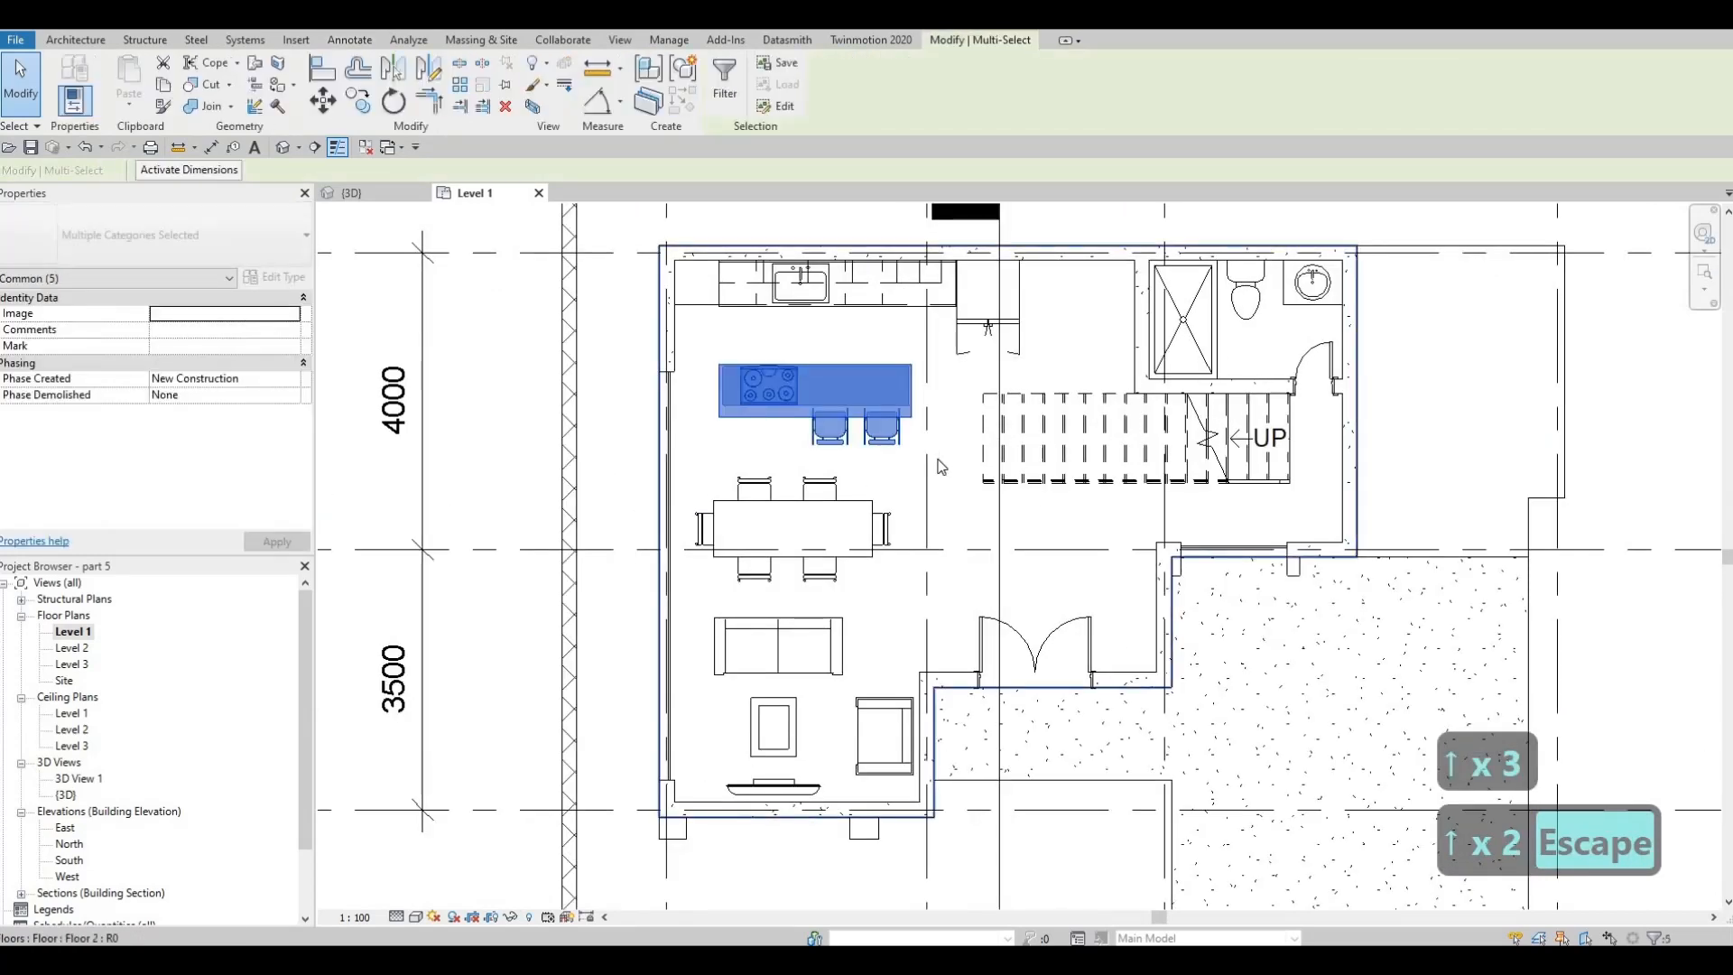
pyautogui.press('Up')
pyautogui.press('Up')
pyautogui.press('Escape')
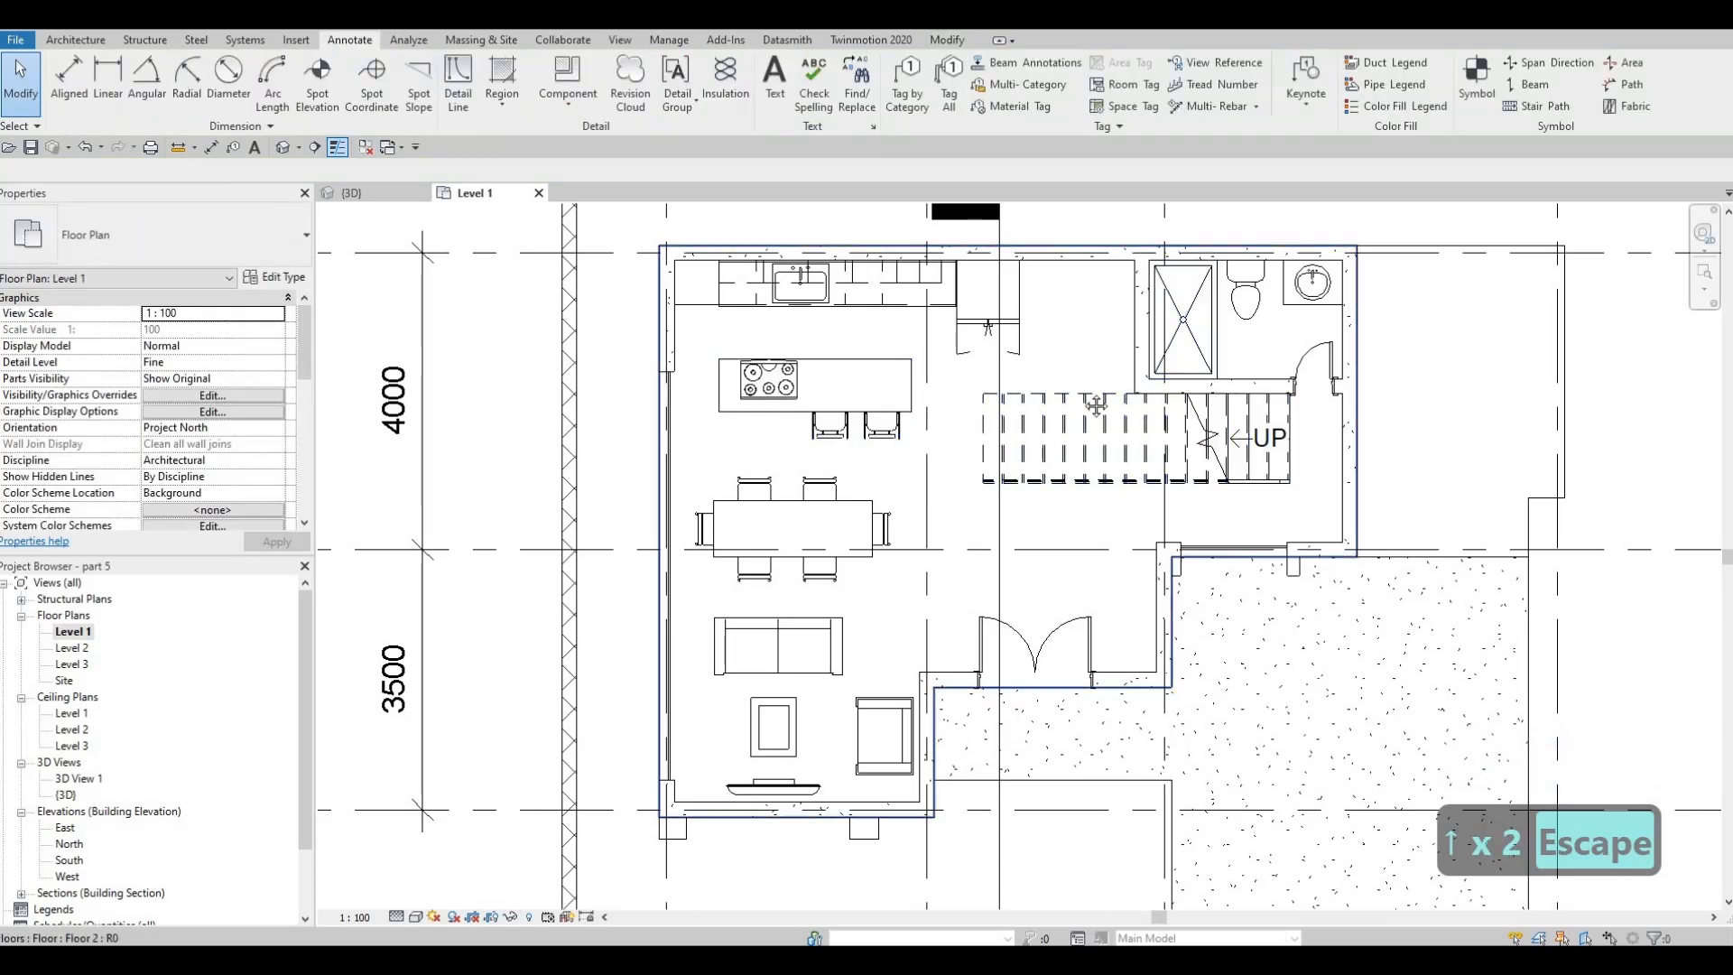
# Examine the revised Level 1 floor plan, including the kitchen, stair and bathroom areas
pyautogui.moveTo(1071, 352); pyautogui.dragTo(1079, 438, button='middle')
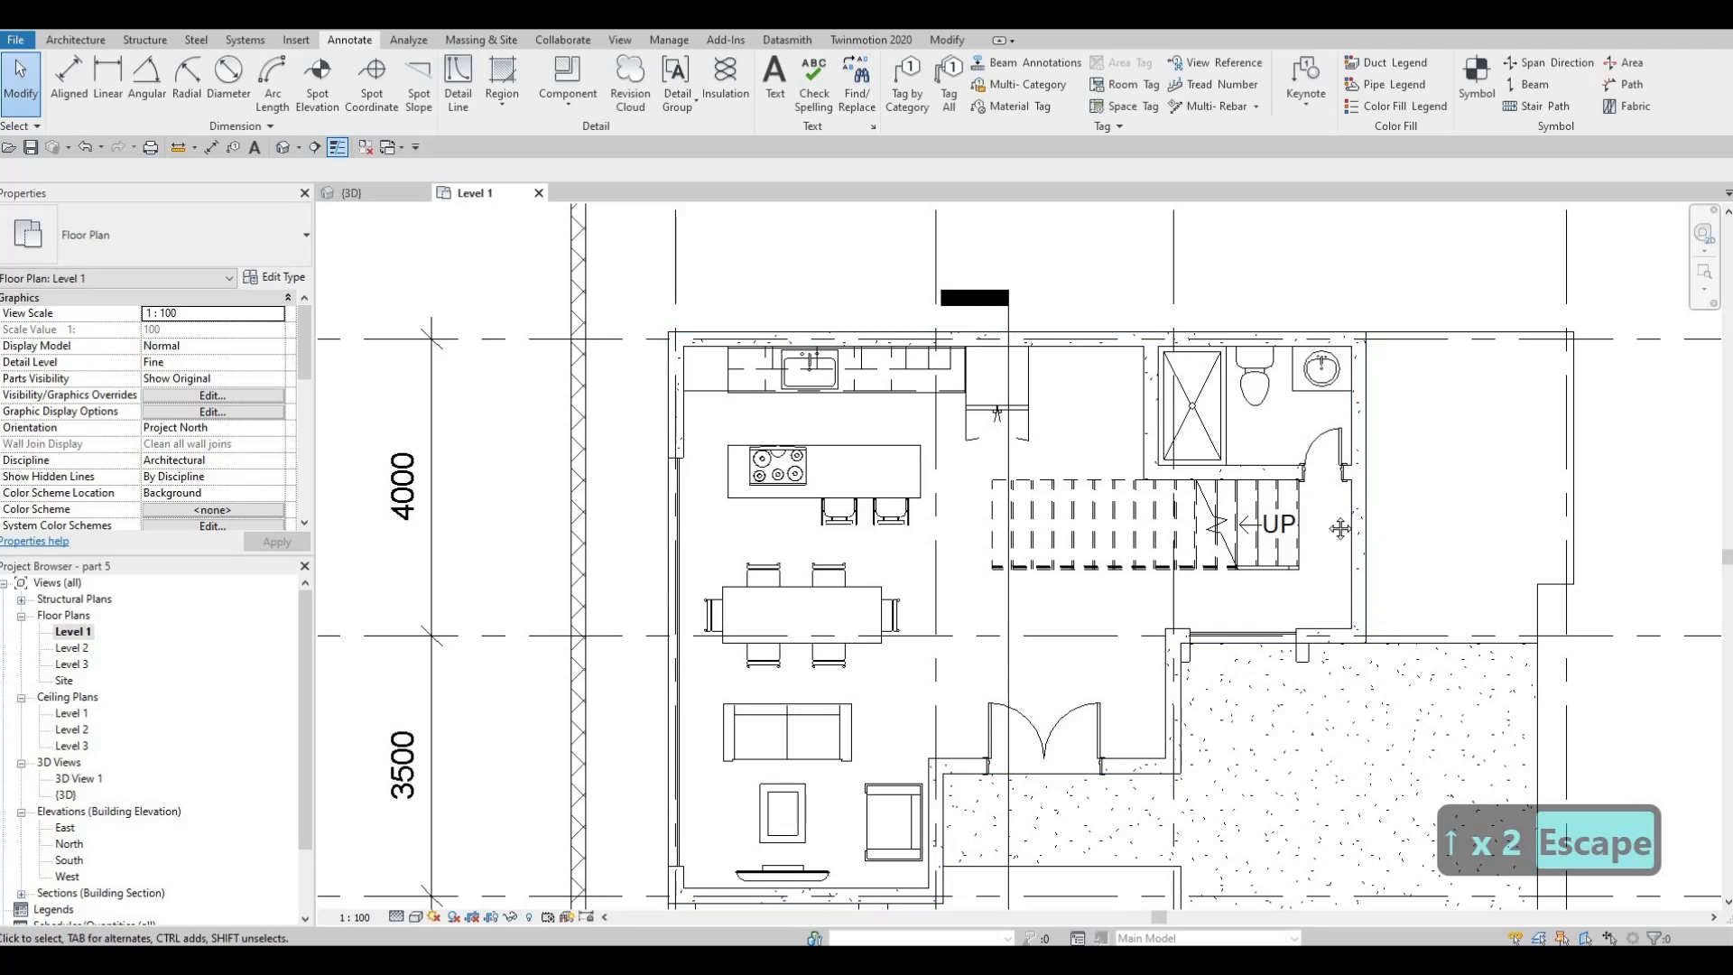
pyautogui.moveTo(1347, 521); pyautogui.dragTo(1308, 519, button='middle')
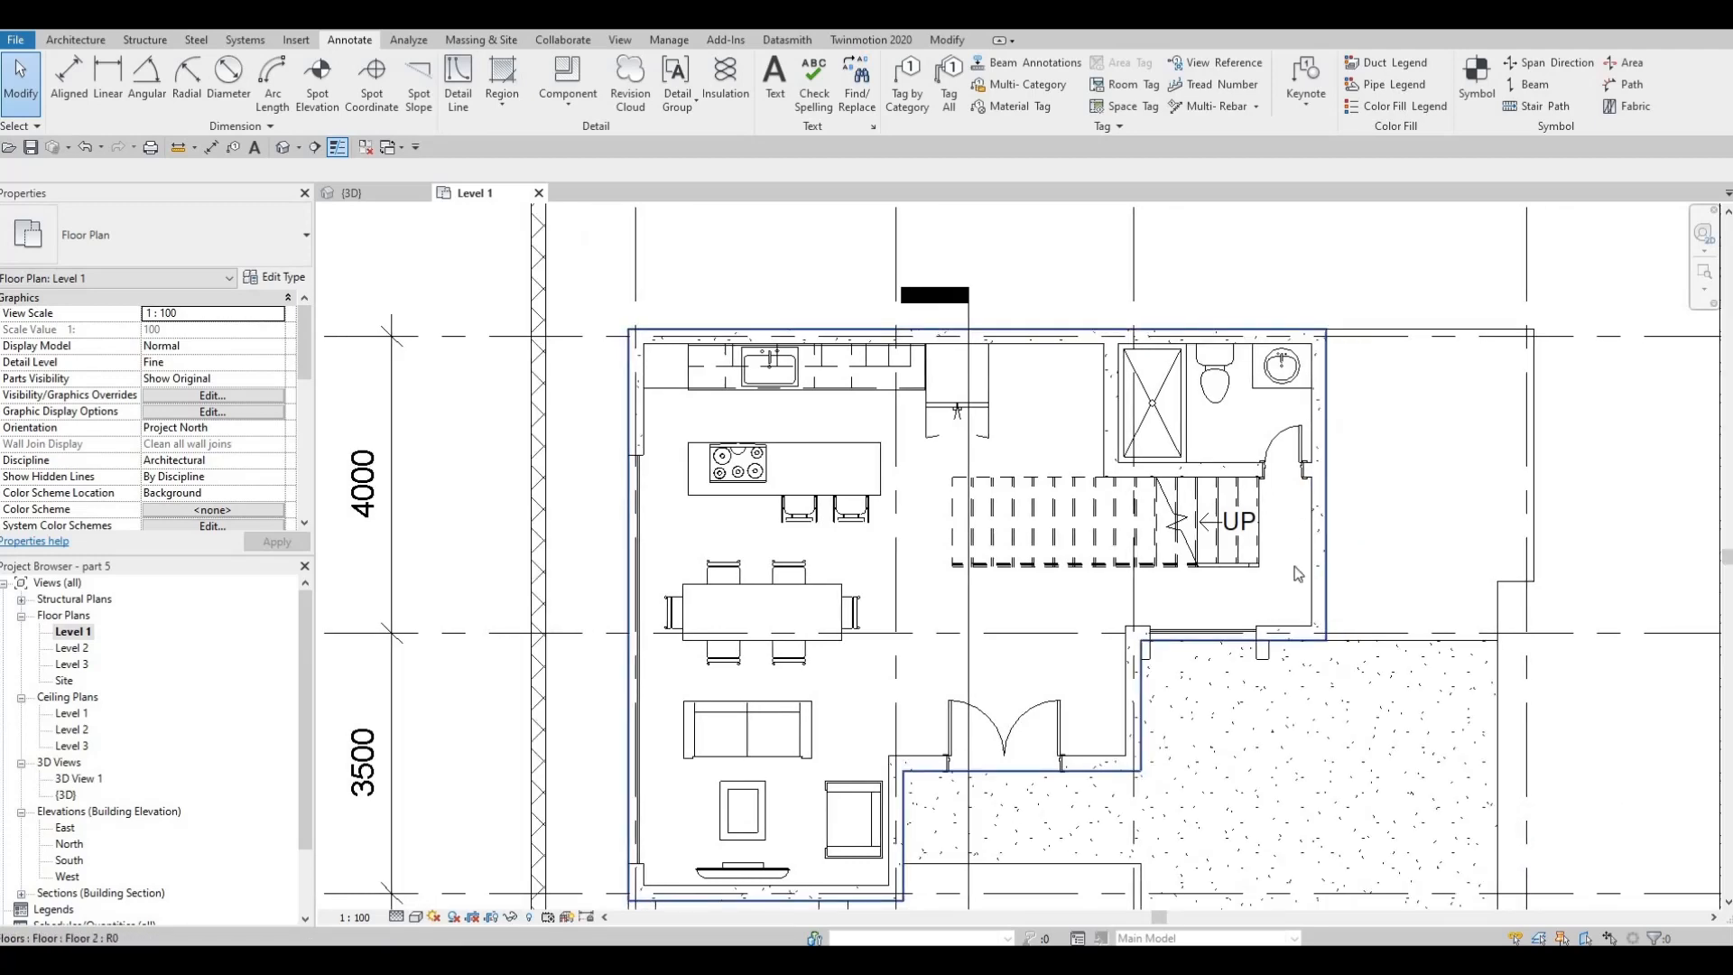
pyautogui.moveTo(1068, 356)
pyautogui.mouseDown(button='middle')
pyautogui.moveTo(1049, 382)
pyautogui.moveTo(1012, 373)
pyautogui.moveTo(1048, 378)
pyautogui.mouseUp(button='middle')
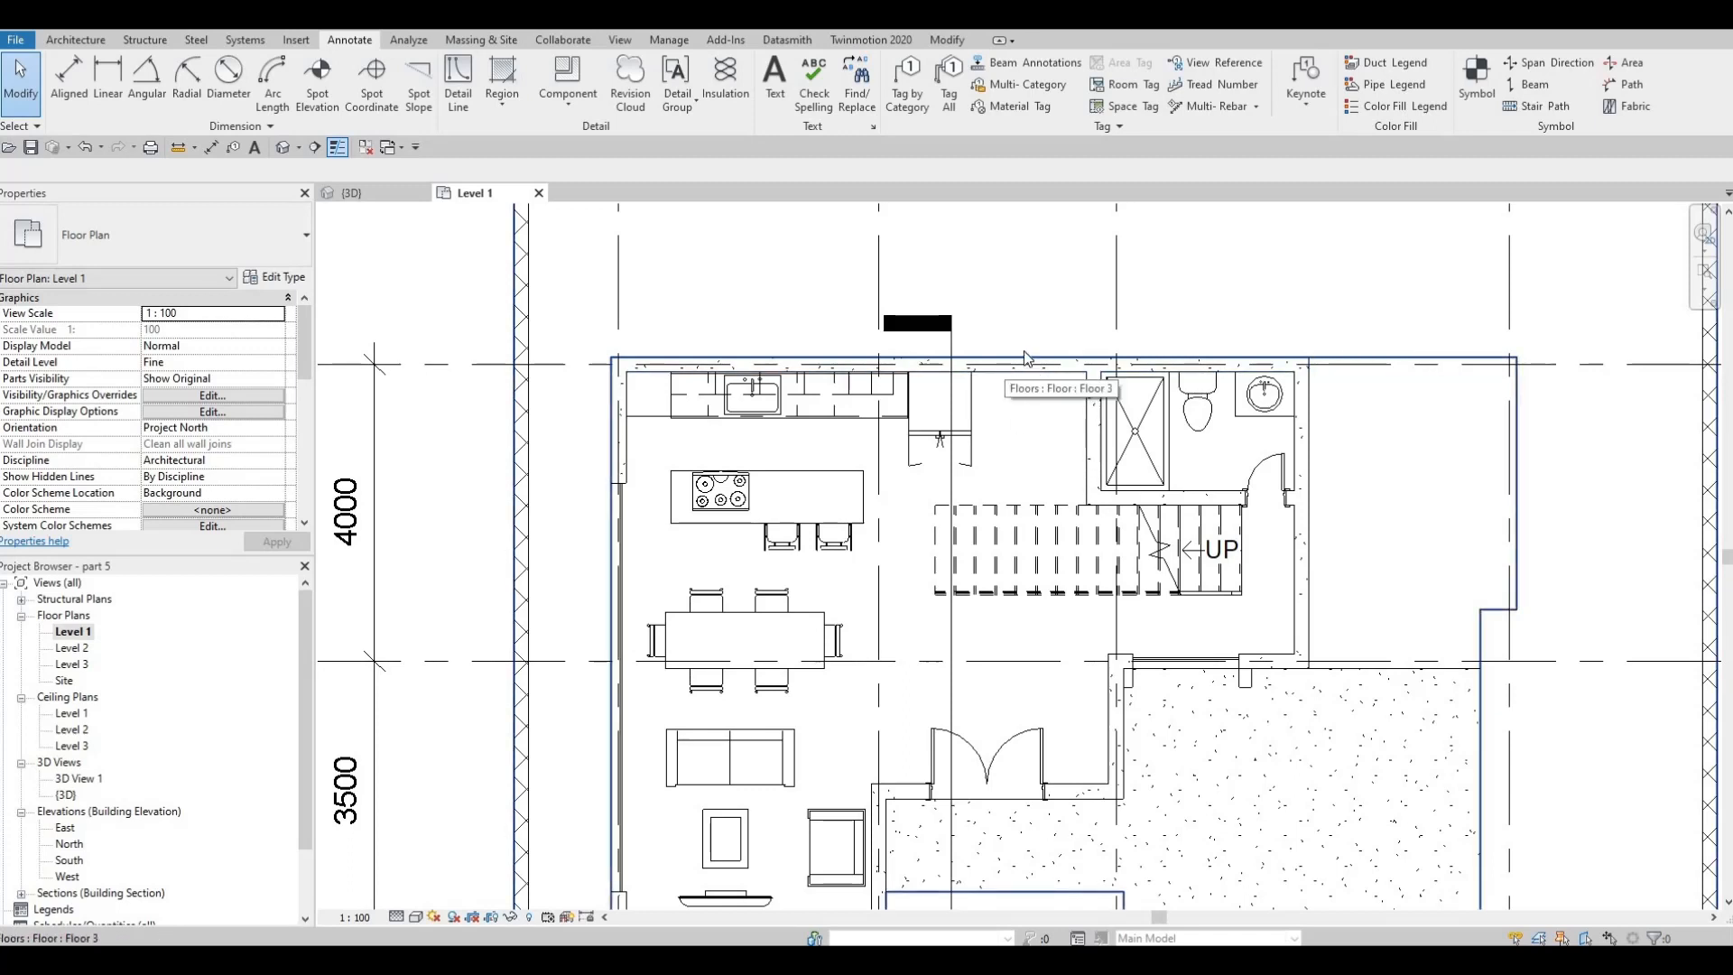
pyautogui.moveTo(1013, 401); pyautogui.dragTo(1009, 524, button='middle')
pyautogui.scroll(-1, 1031, 437)
pyautogui.press('Escape')
pyautogui.moveTo(1042, 424); pyautogui.dragTo(1061, 366, button='middle')
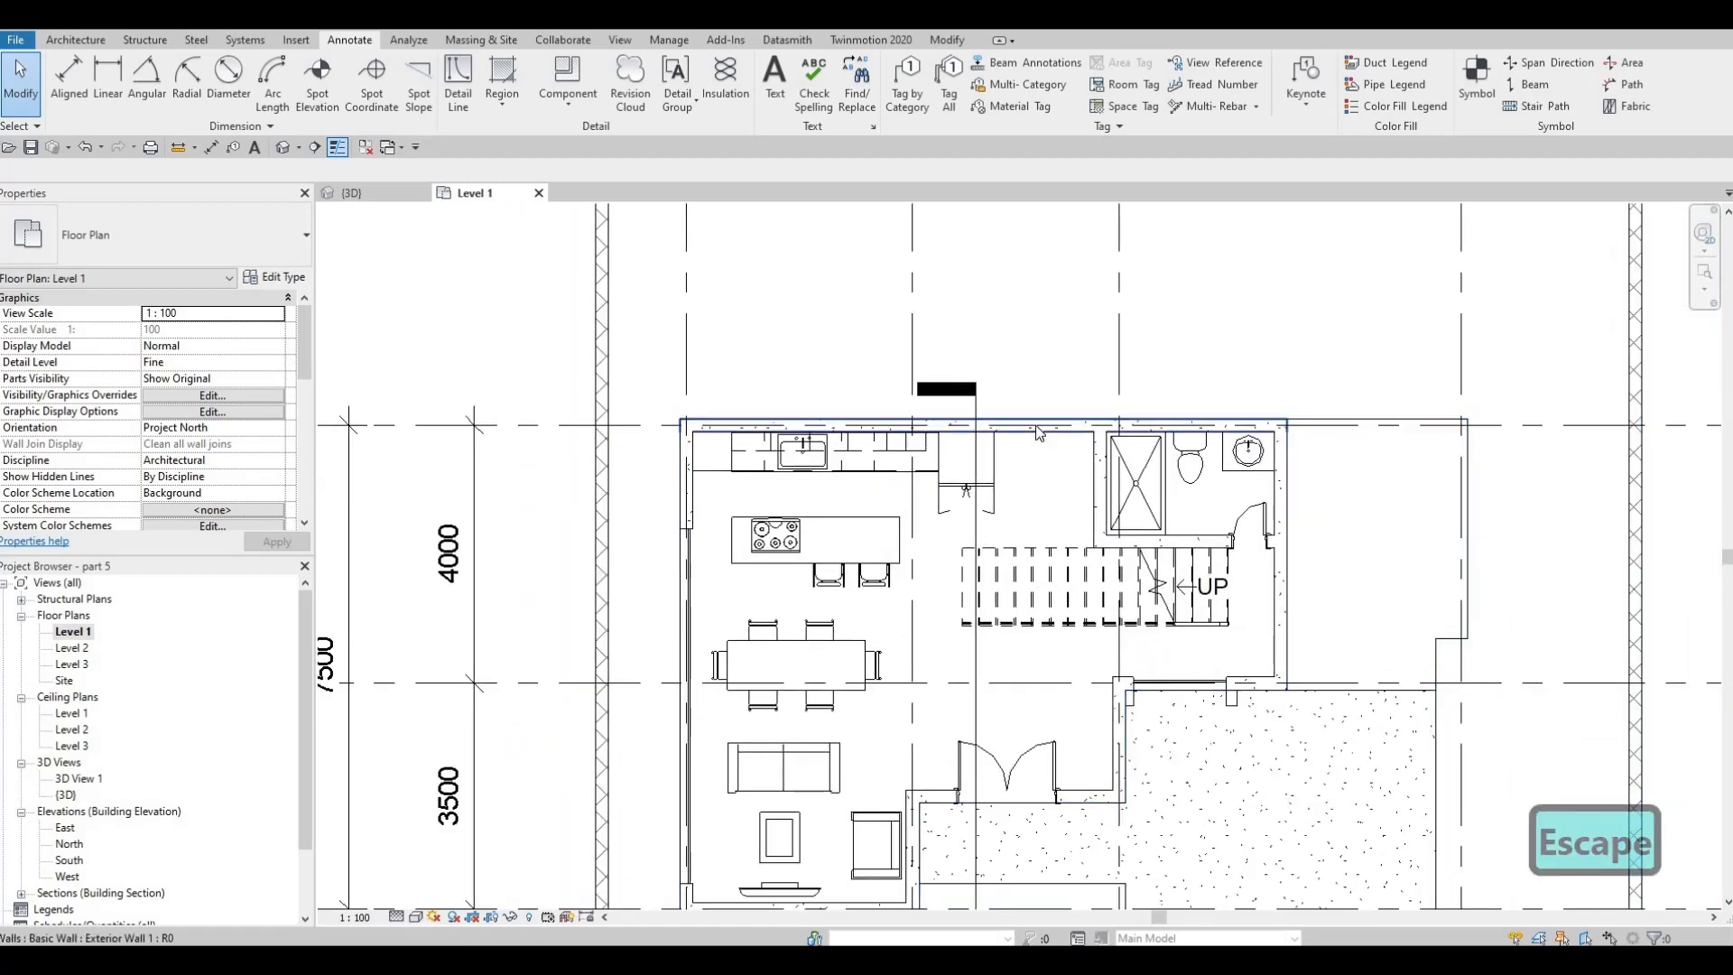
pyautogui.scroll(2, 1039, 433)
pyautogui.scroll(-1, 1047, 416)
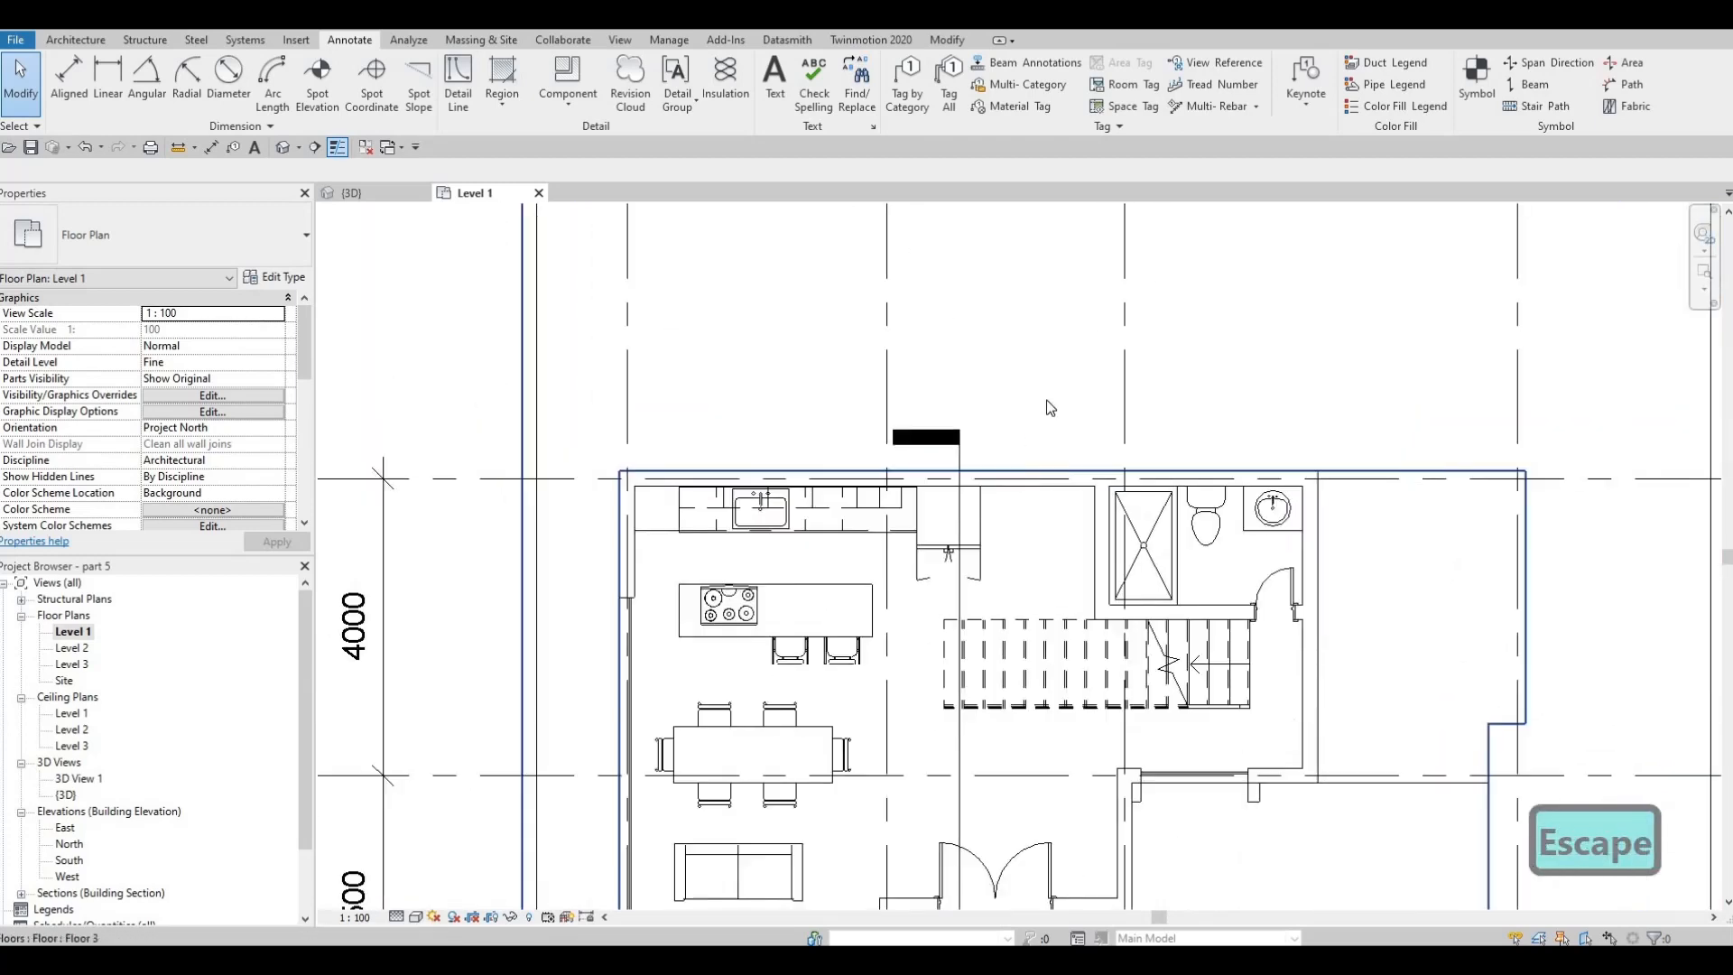
pyautogui.scroll(-1, 1041, 380)
pyautogui.moveTo(1029, 444); pyautogui.dragTo(1045, 357, button='middle')
pyautogui.moveTo(1006, 520); pyautogui.dragTo(986, 457, button='middle')
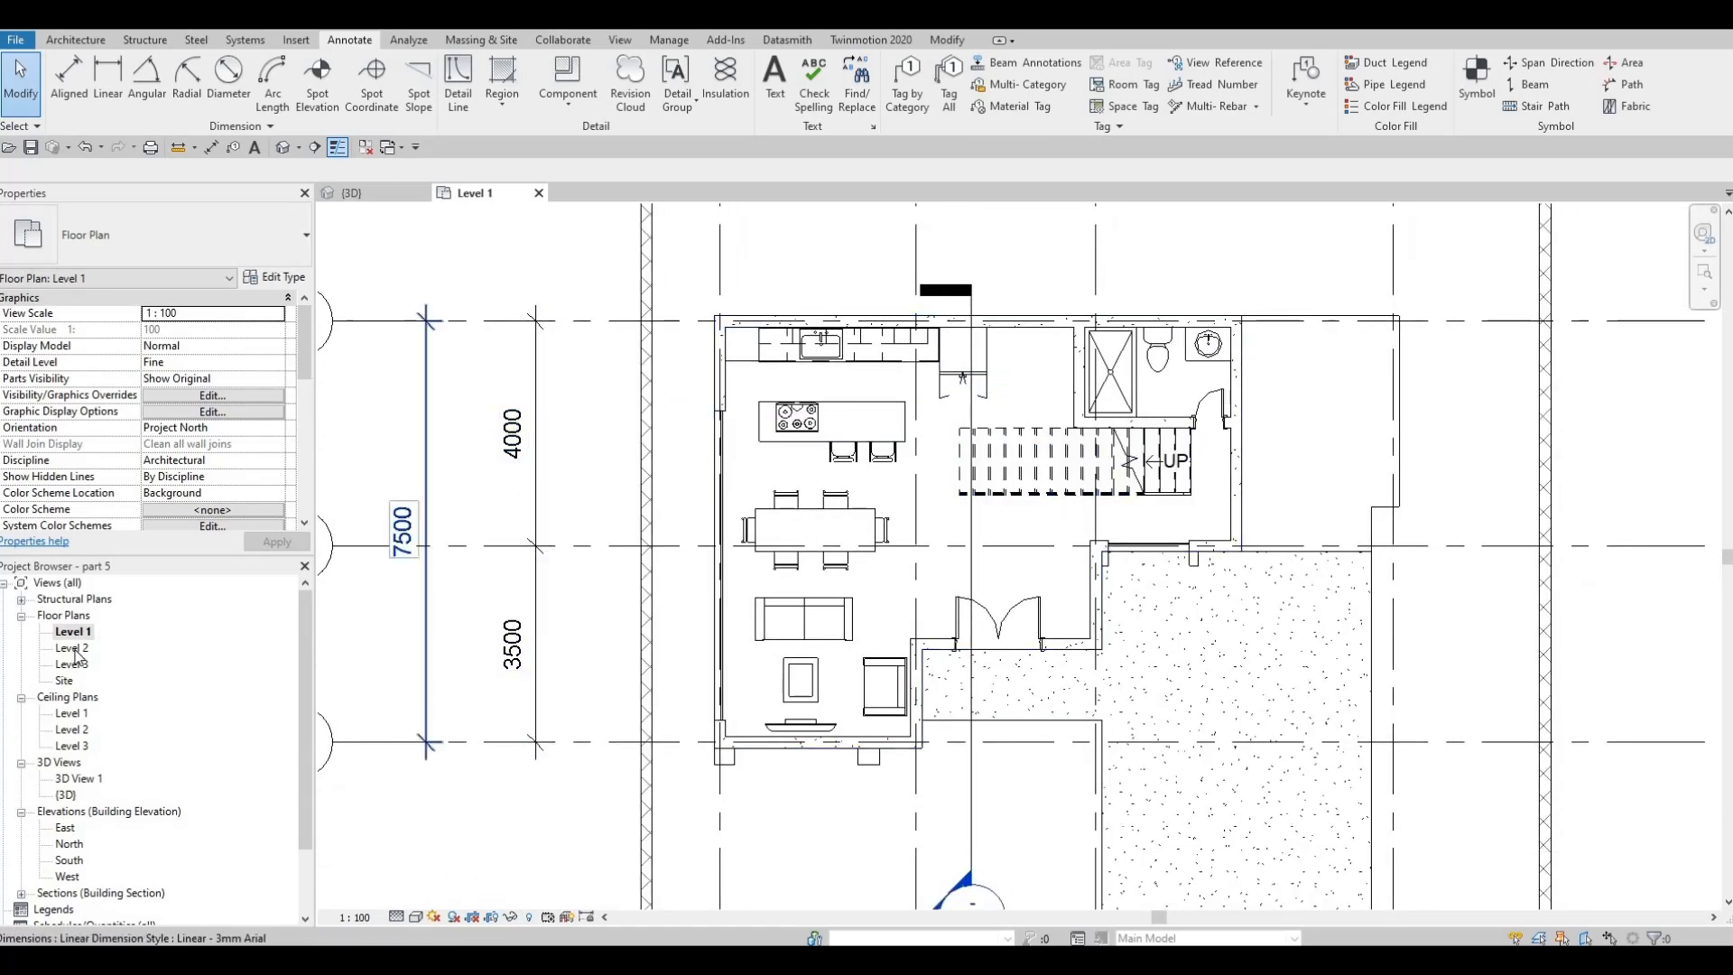
# Open the Level 2 floor plan and move the west bathroom's shower stall south against the wall beside the stairs
pyautogui.doubleClick(72, 648)
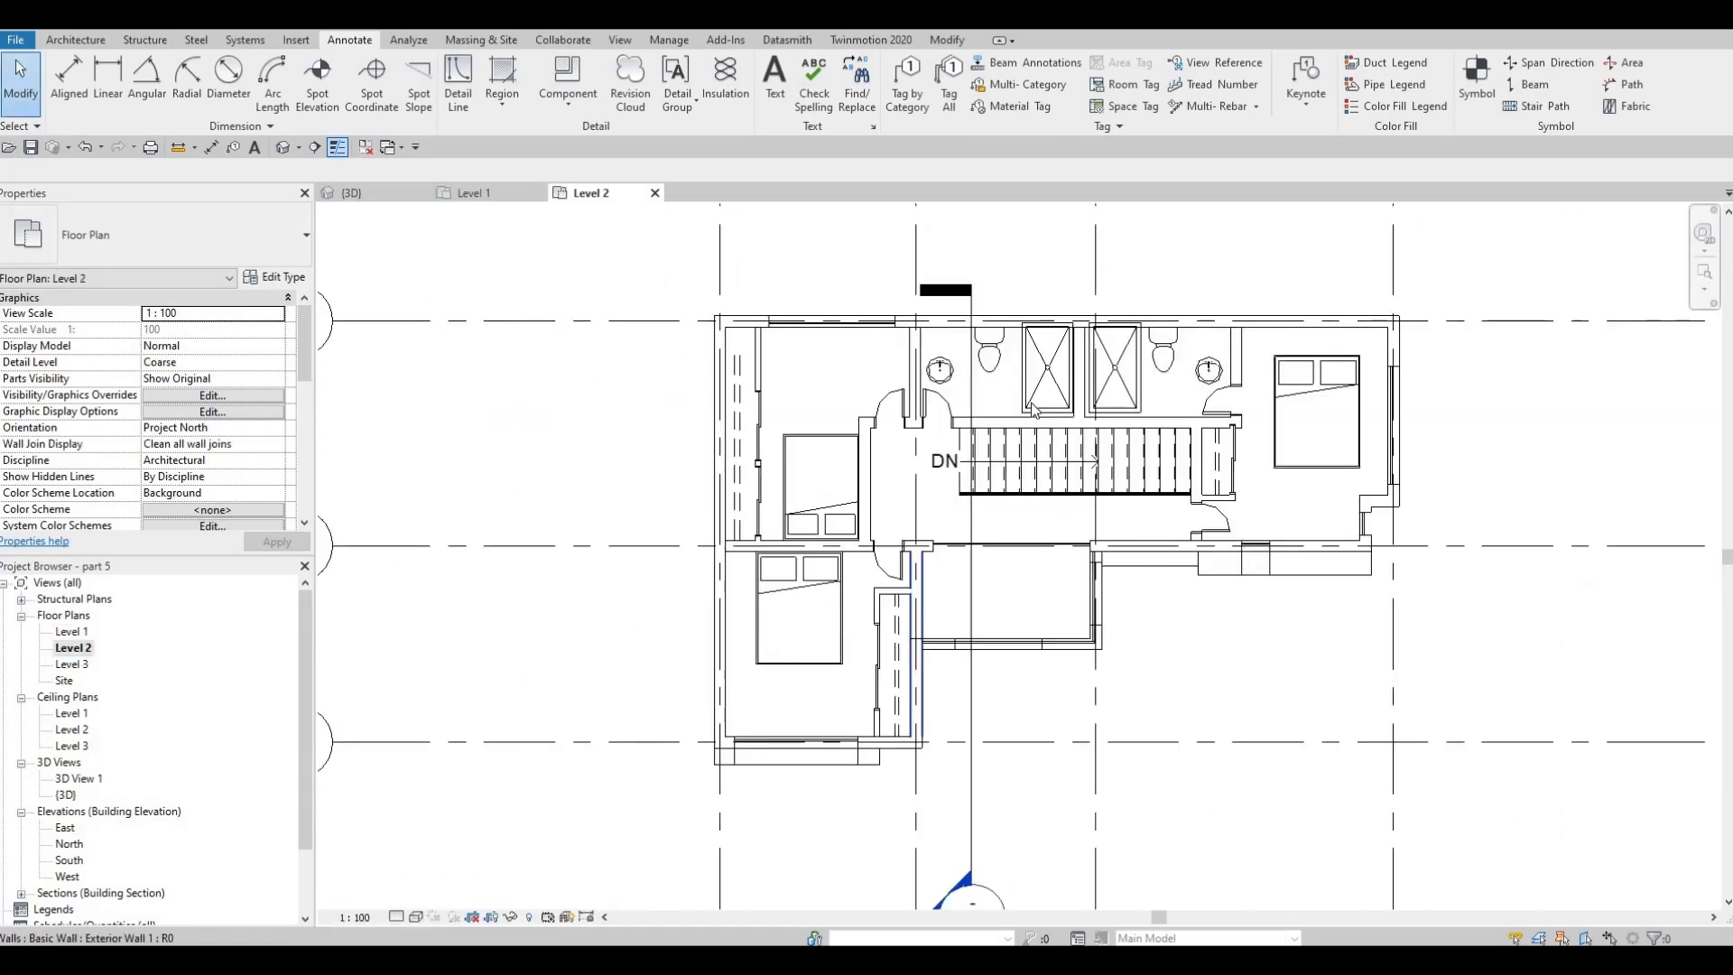
pyautogui.scroll(2, 1034, 409)
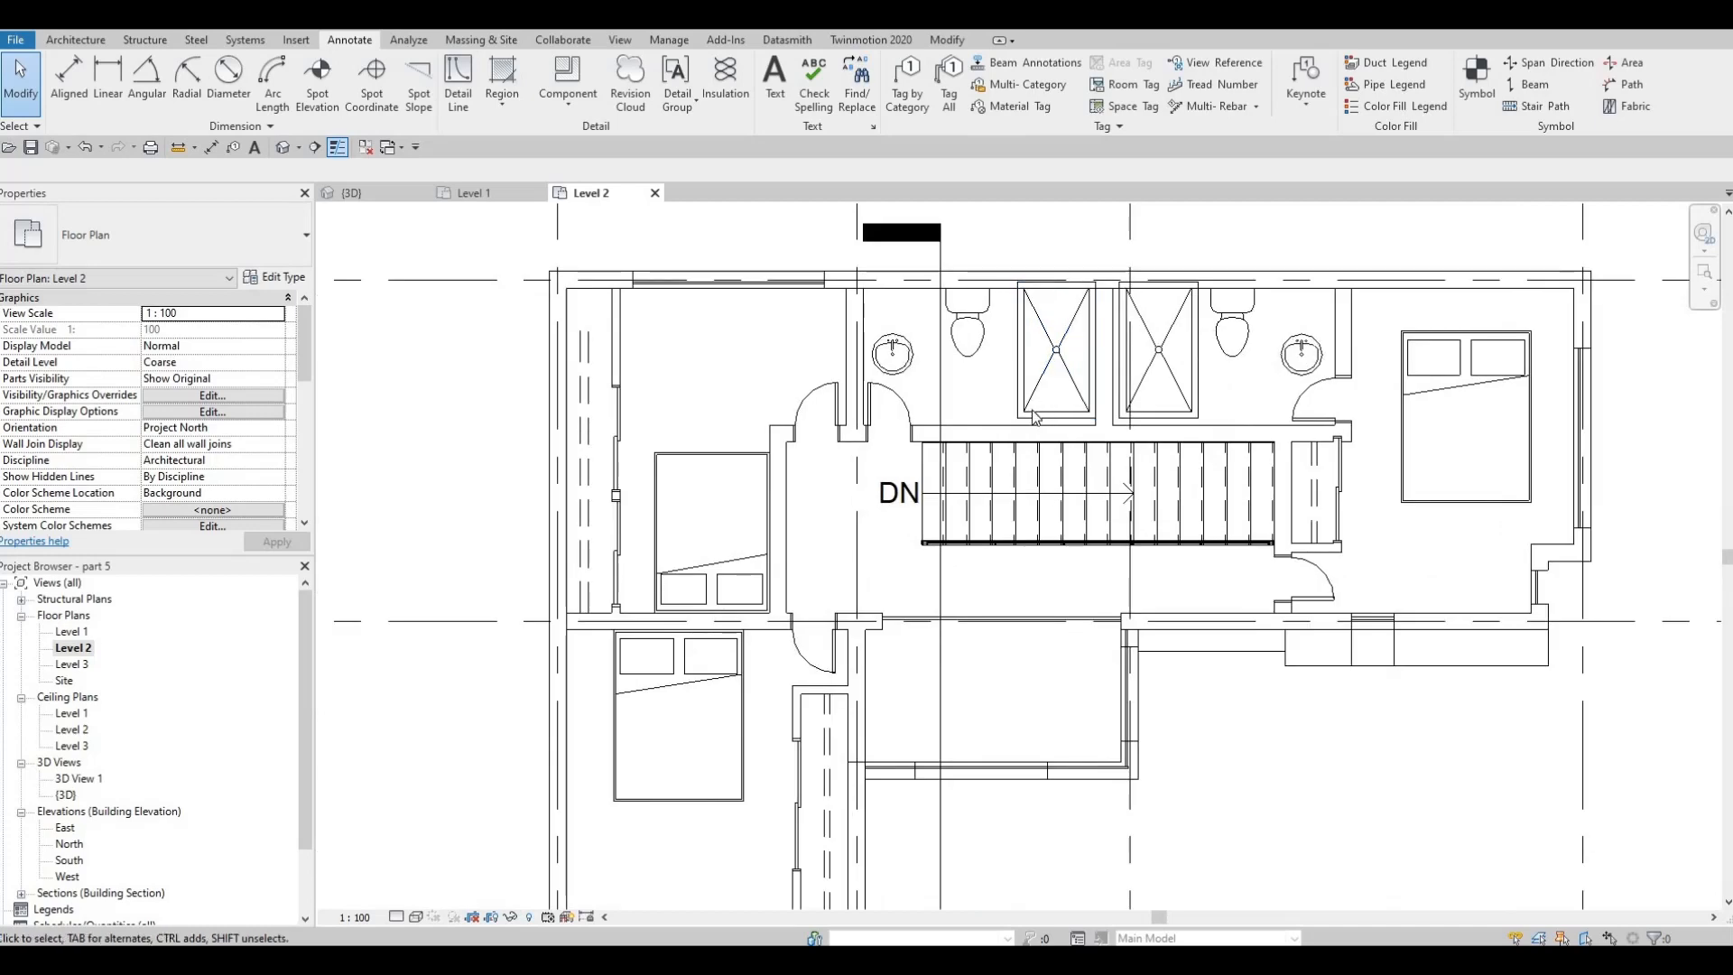
pyautogui.press('Escape')
pyautogui.click(1035, 416)
pyautogui.press('m')
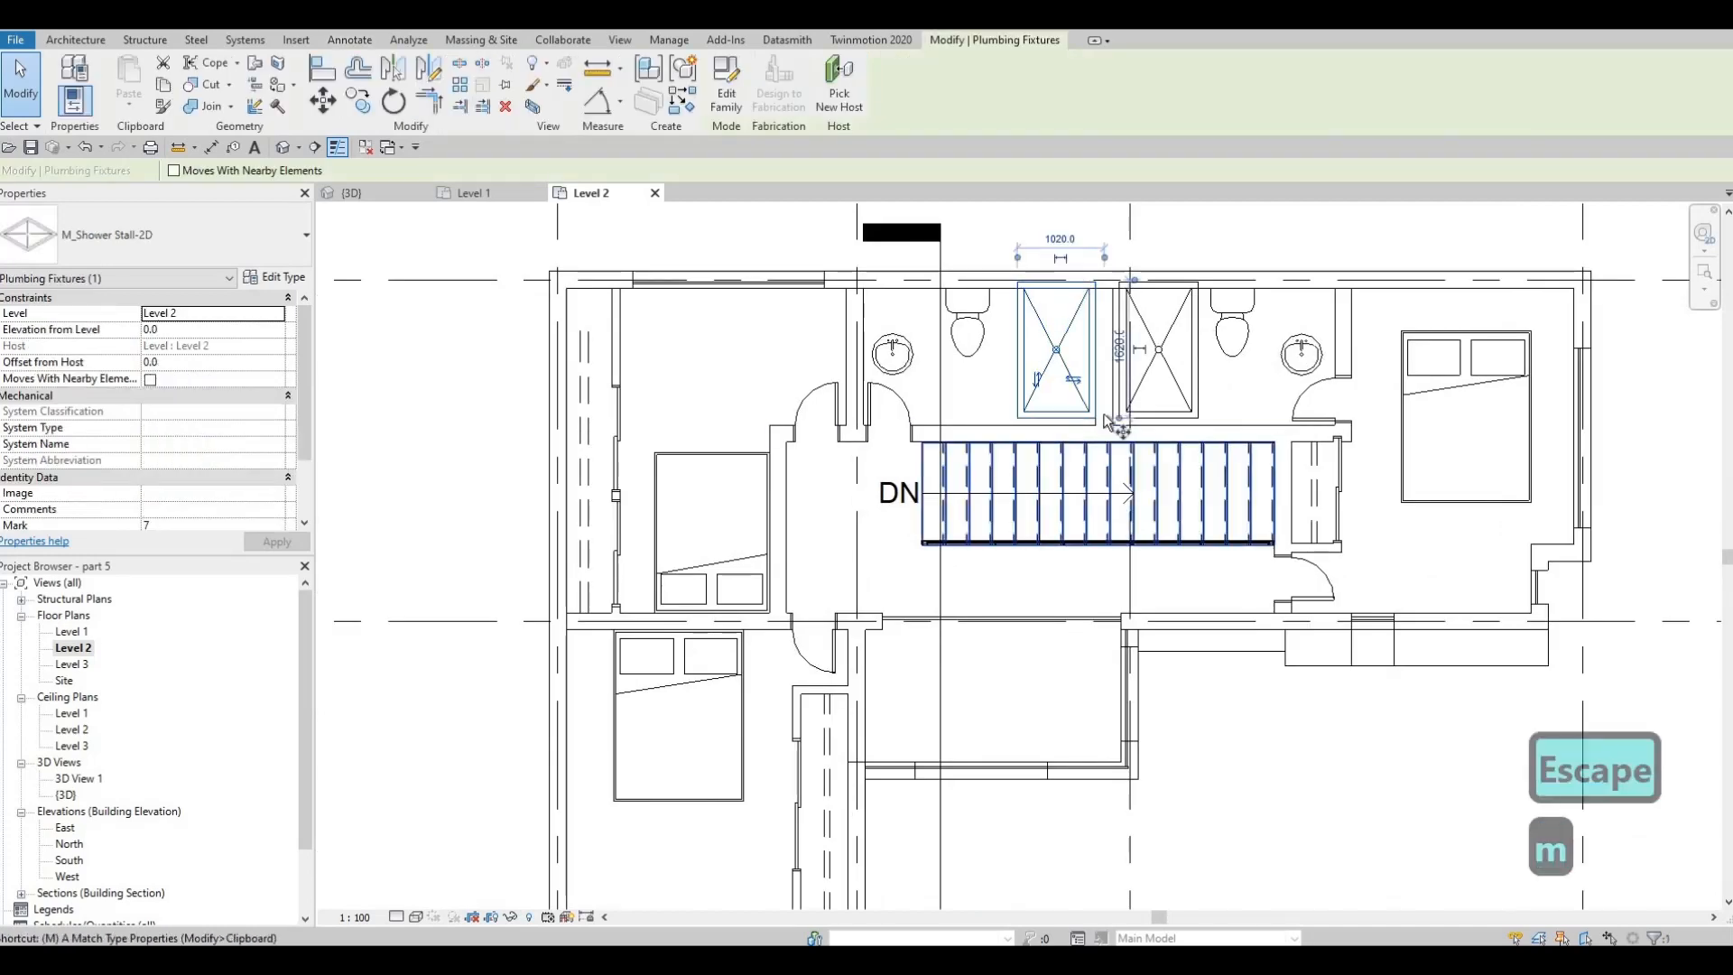
pyautogui.scroll(2, 1112, 424)
pyautogui.press('v')
pyautogui.click(1105, 414)
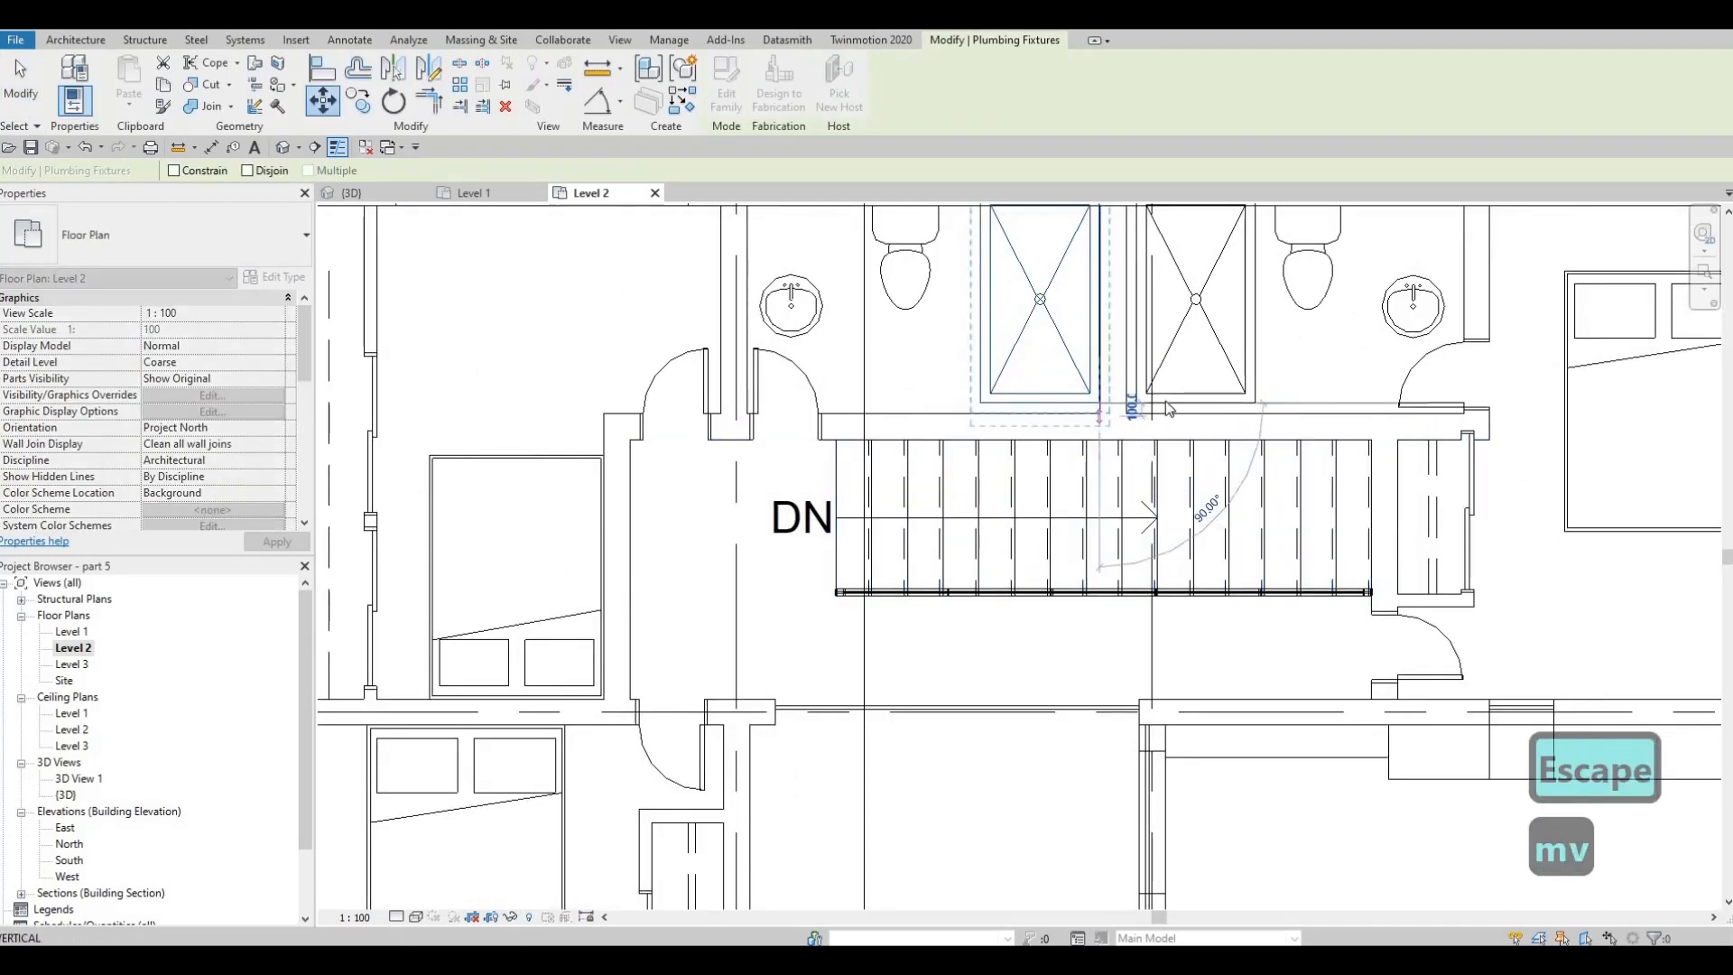
pyautogui.press('Escape')
pyautogui.press('Escape')
# Move the west bathroom's shower stall north to the inner face of the exterior wall
pyautogui.moveTo(1090, 208); pyautogui.dragTo(1090, 307, button='middle')
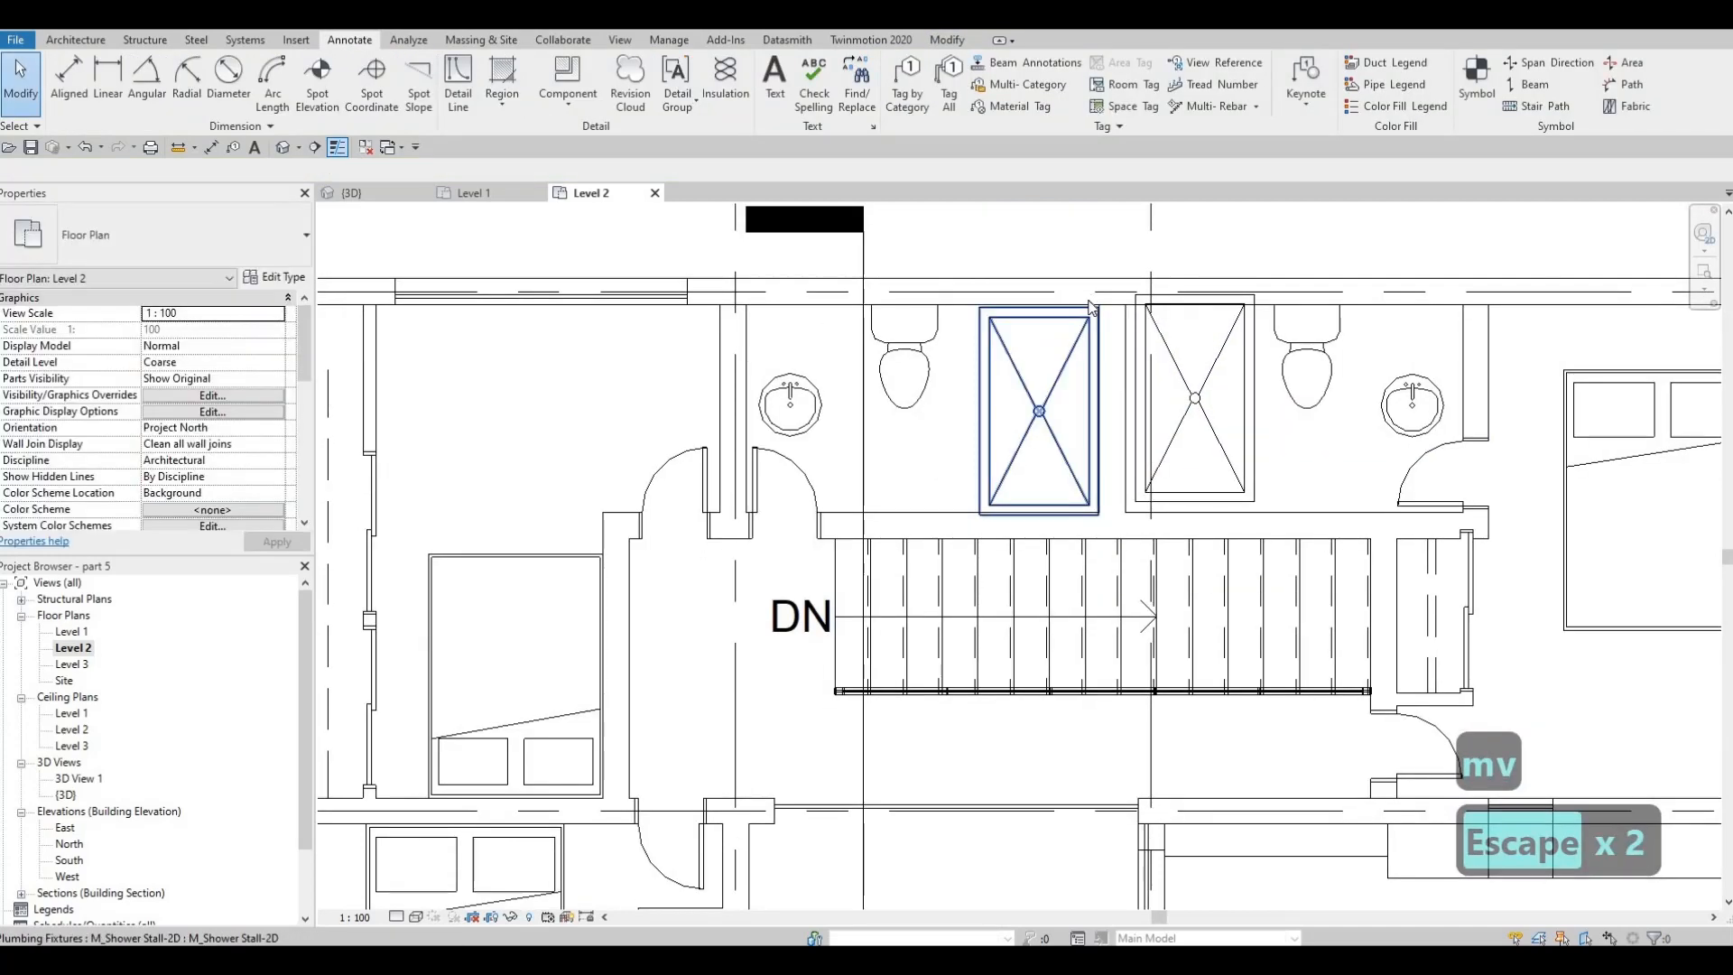
pyautogui.click(1090, 307)
pyautogui.scroll(3, 1092, 307)
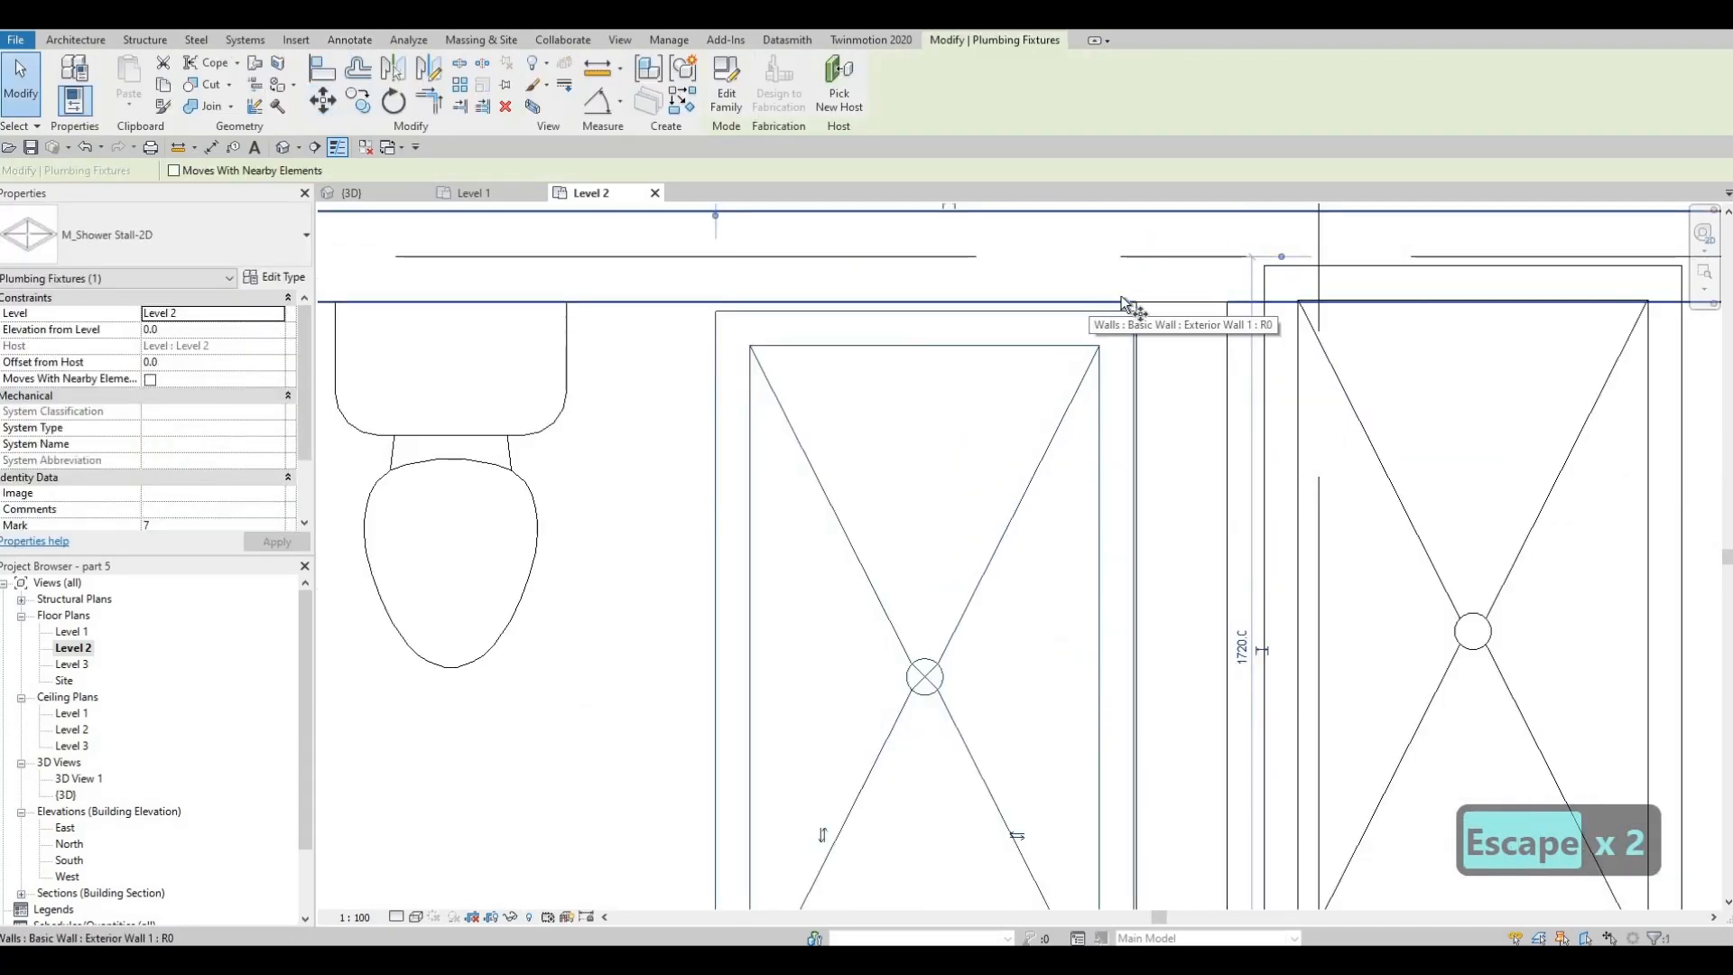
pyautogui.press('m')
pyautogui.press('v')
pyautogui.click(1129, 307)
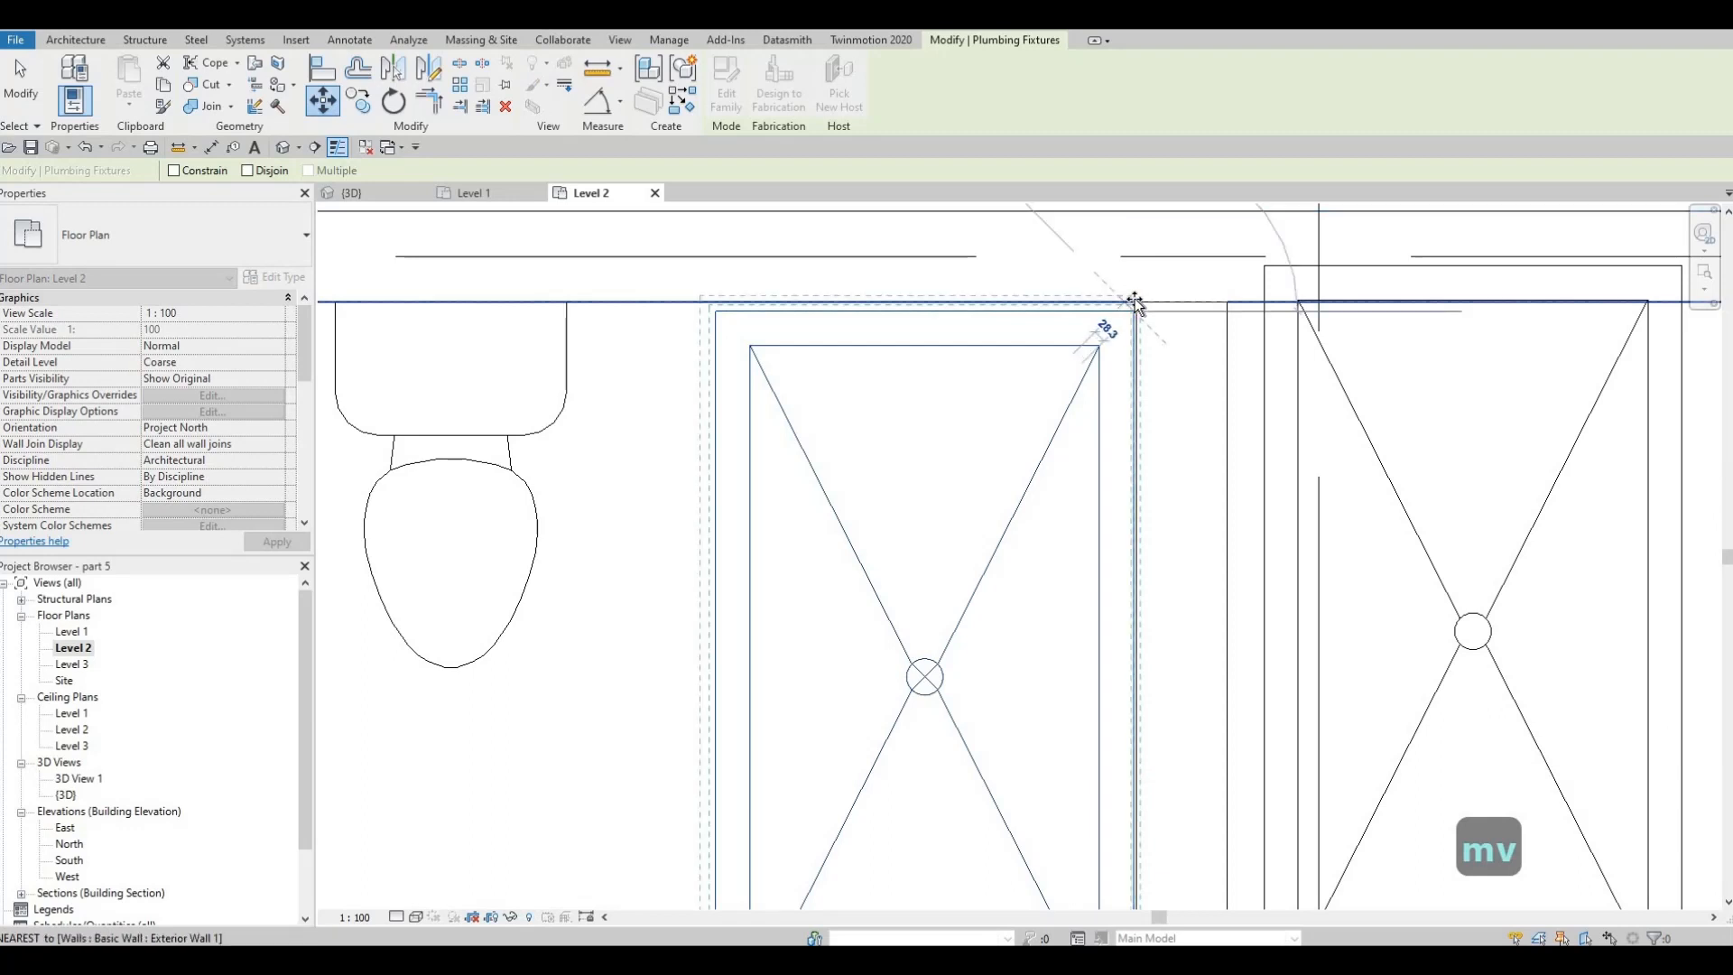
pyautogui.click(1145, 325)
pyautogui.scroll(2, 1126, 326)
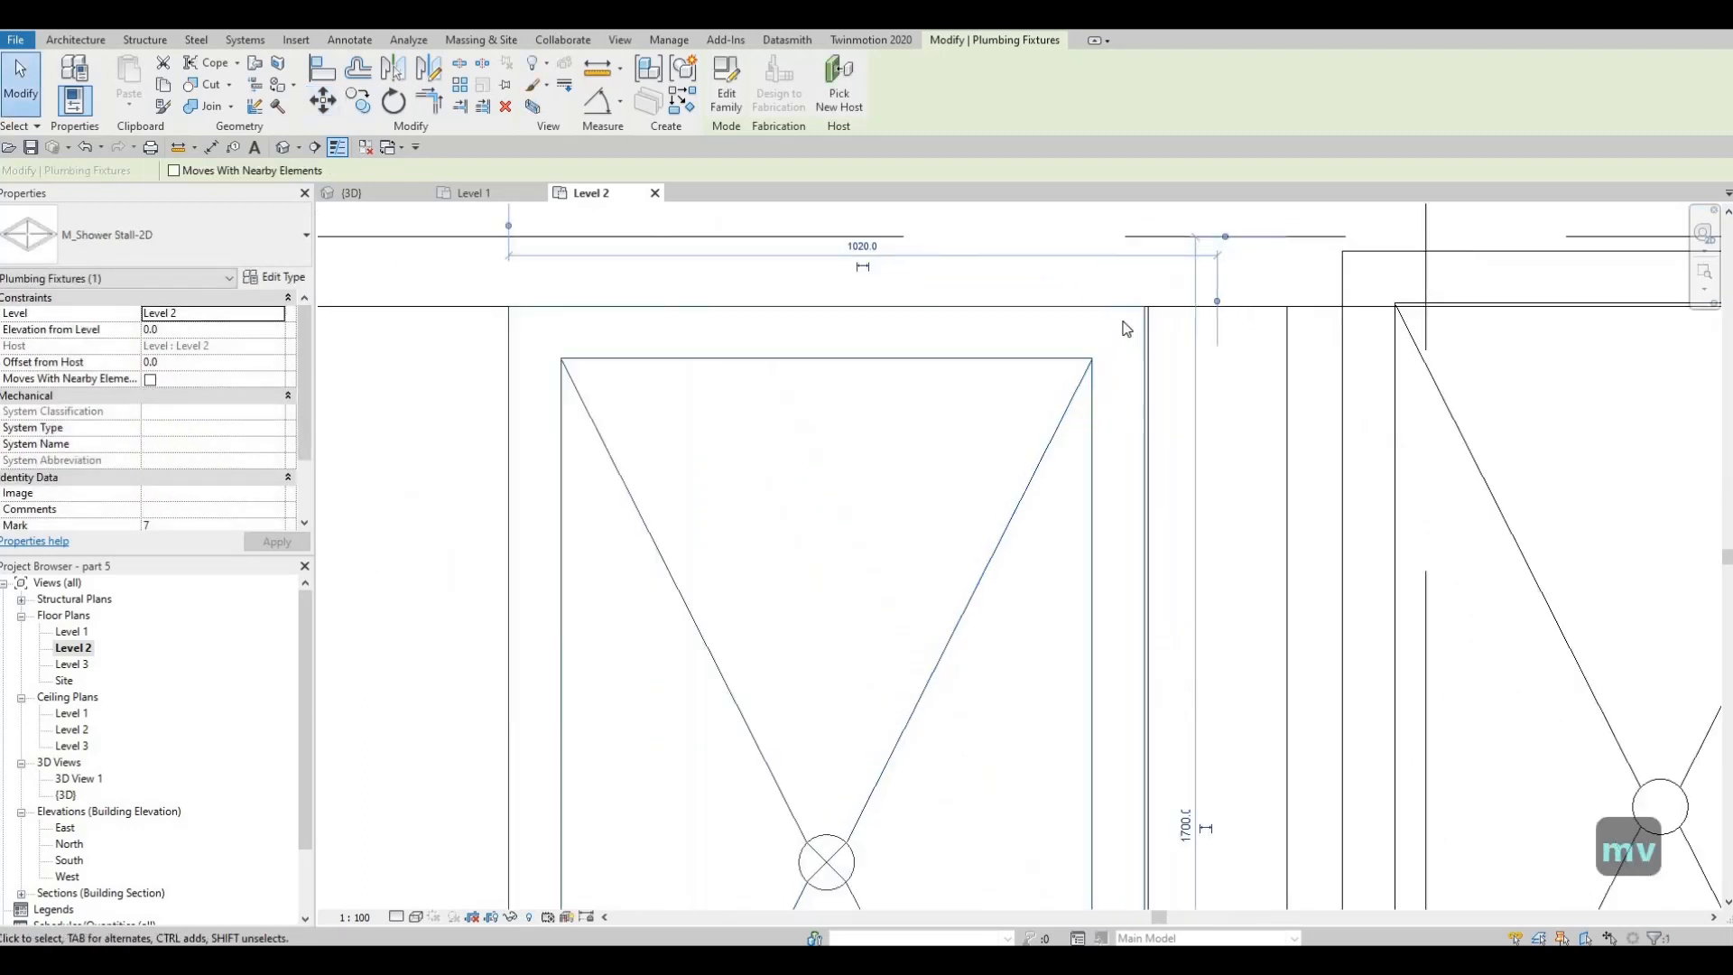
# Fine-adjust the west shower stall so its northeast corner sits exactly on the inner corner of the bathroom walls
pyautogui.scroll(2, 1130, 325)
pyautogui.press('m')
pyautogui.press('v')
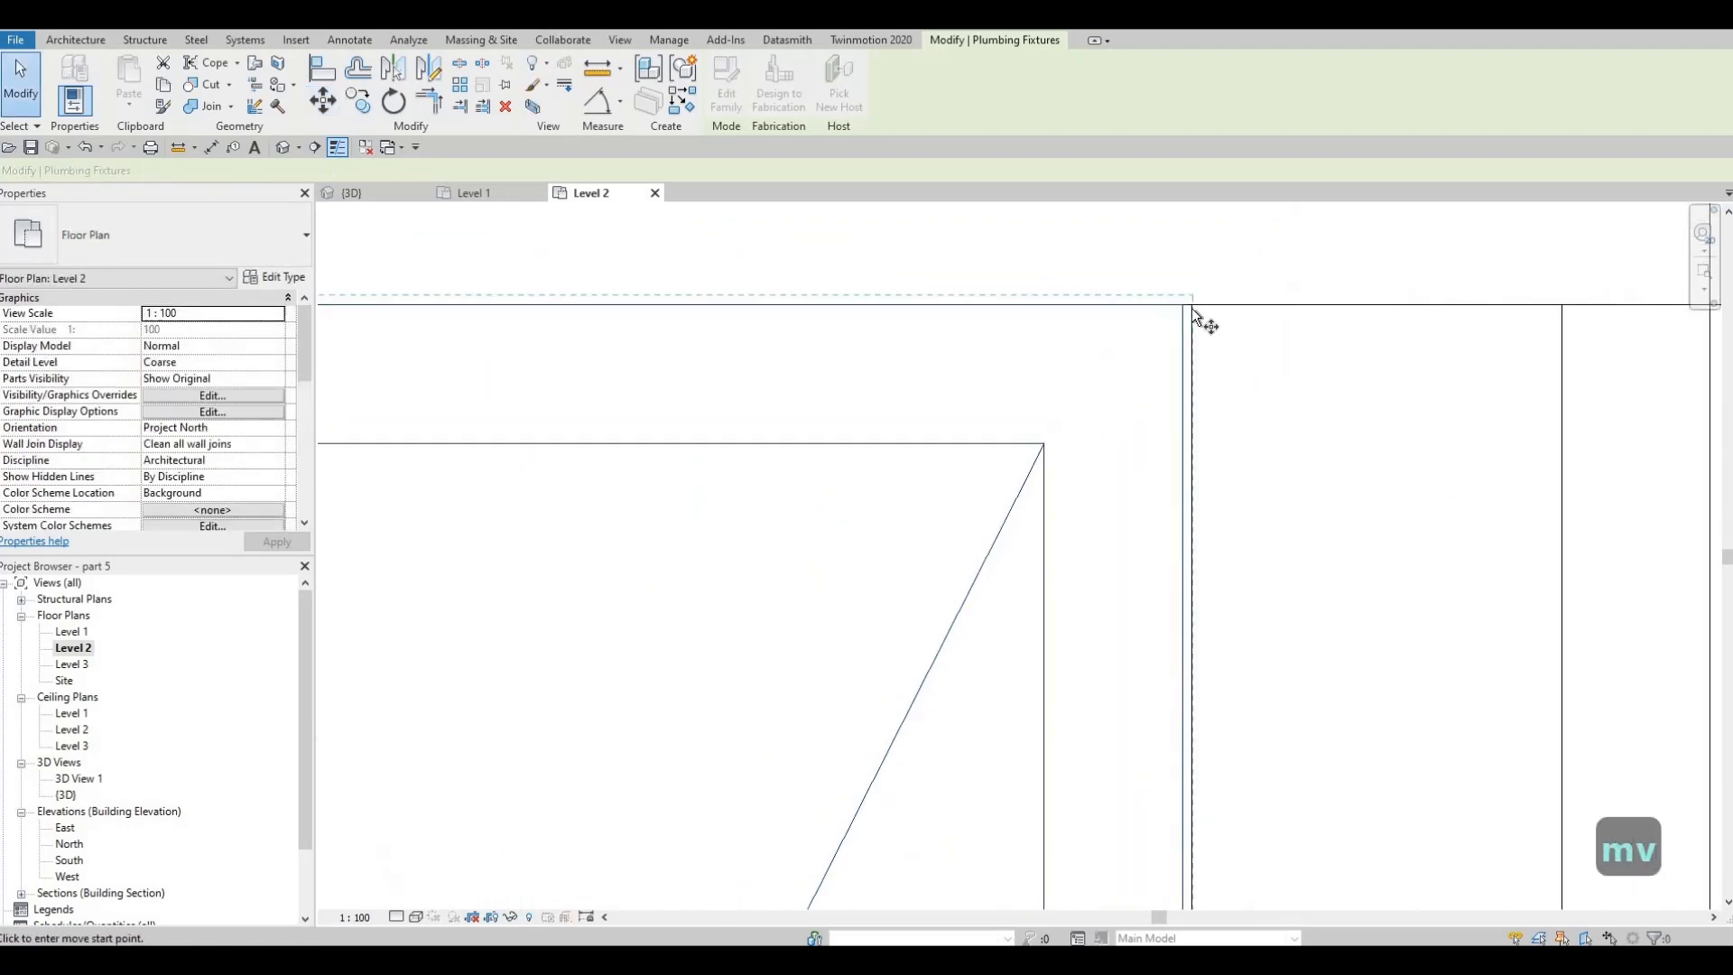
pyautogui.scroll(2, 1201, 311)
pyautogui.click(1075, 329)
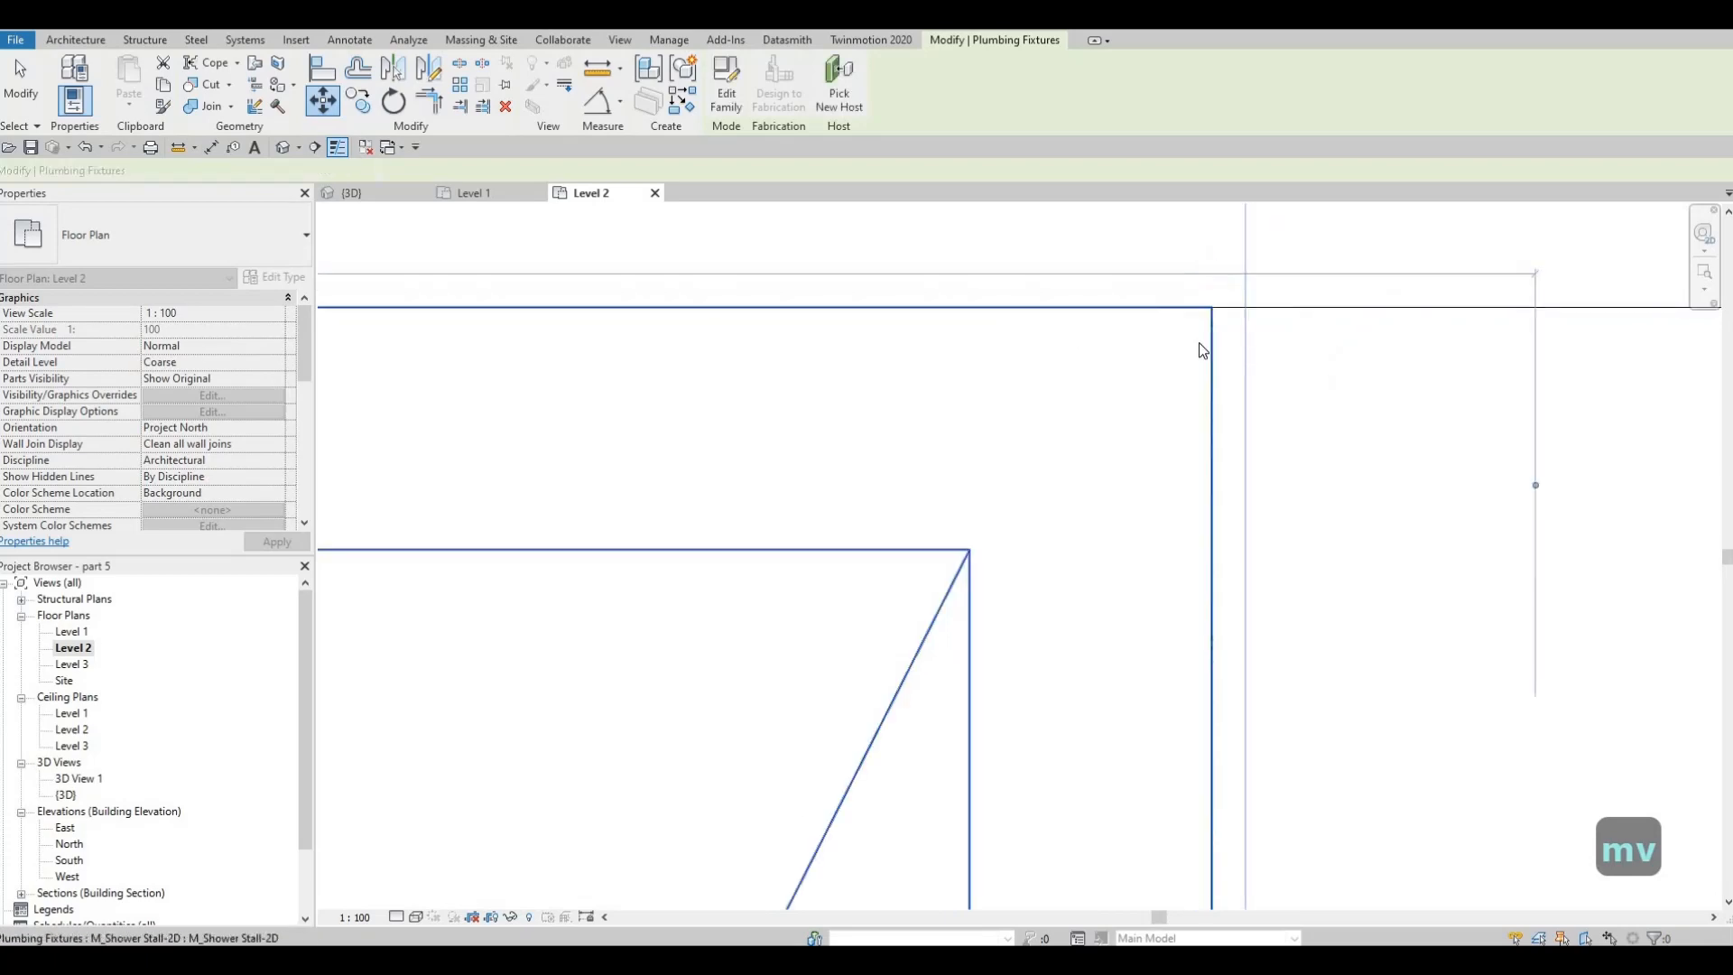
pyautogui.scroll(-3, 1199, 349)
pyautogui.scroll(-3, 1287, 355)
pyautogui.press('Escape')
pyautogui.press('Escape')
# Move the east bathroom's shower stall so its northwest corner meets the inner corner of the bathroom walls
pyautogui.click(1232, 344)
pyautogui.scroll(2, 1234, 350)
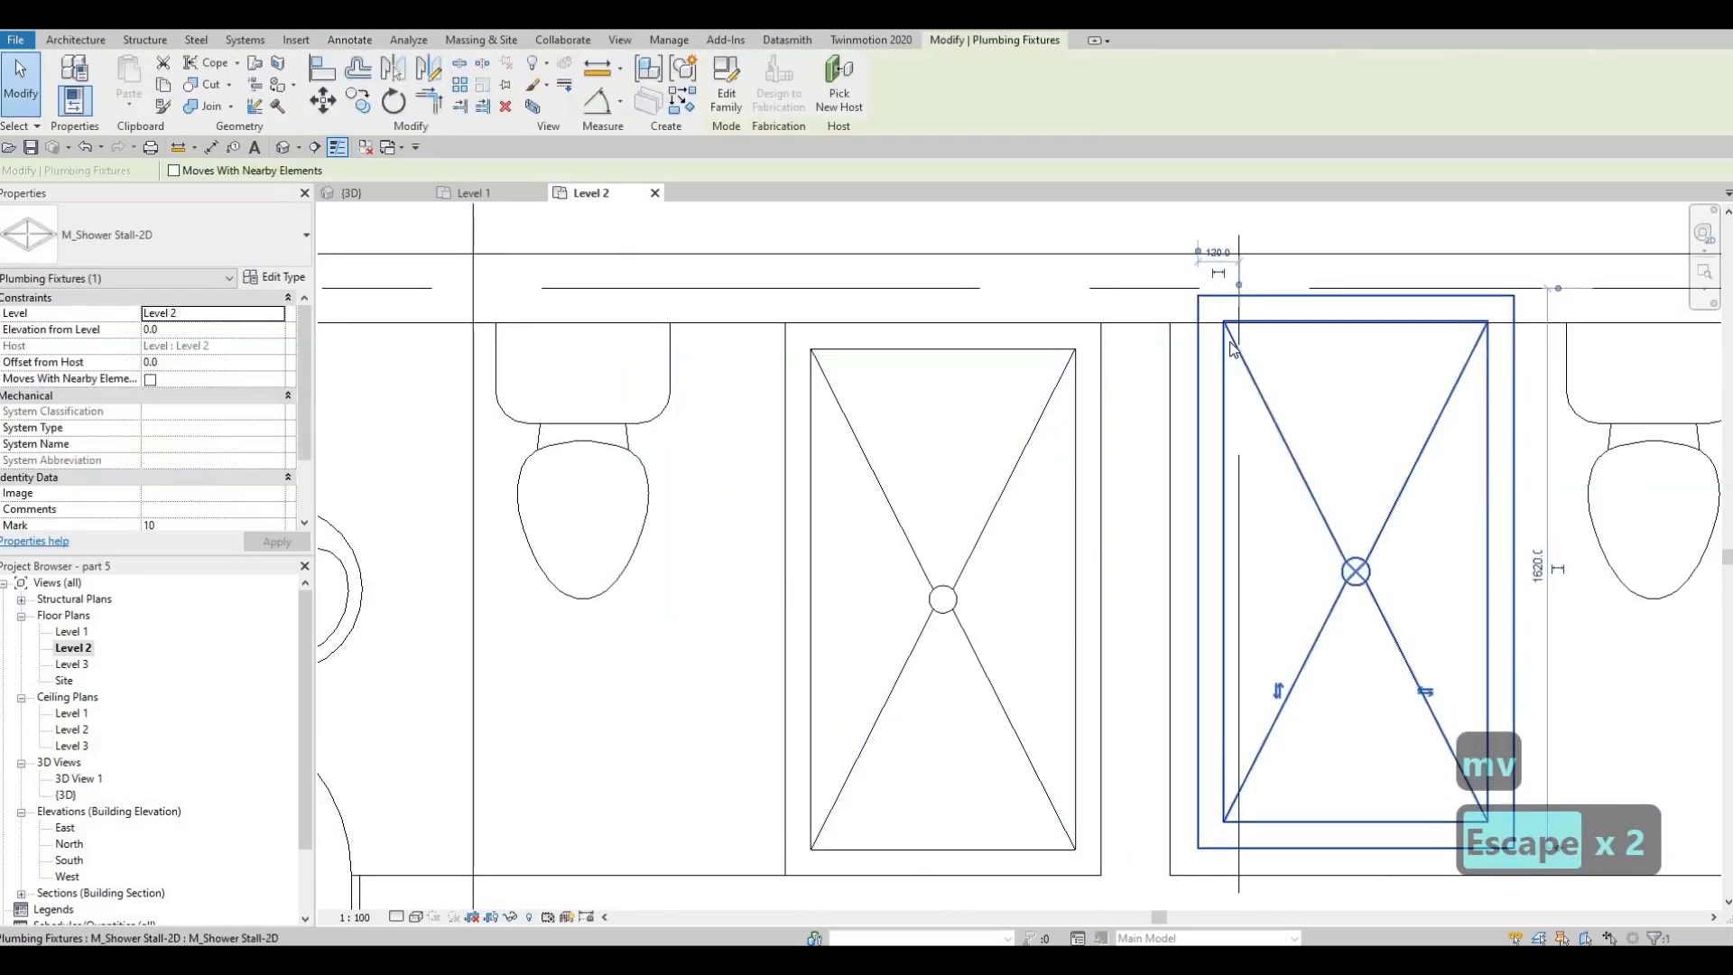
pyautogui.press('m')
pyautogui.press('v')
pyautogui.click(1200, 290)
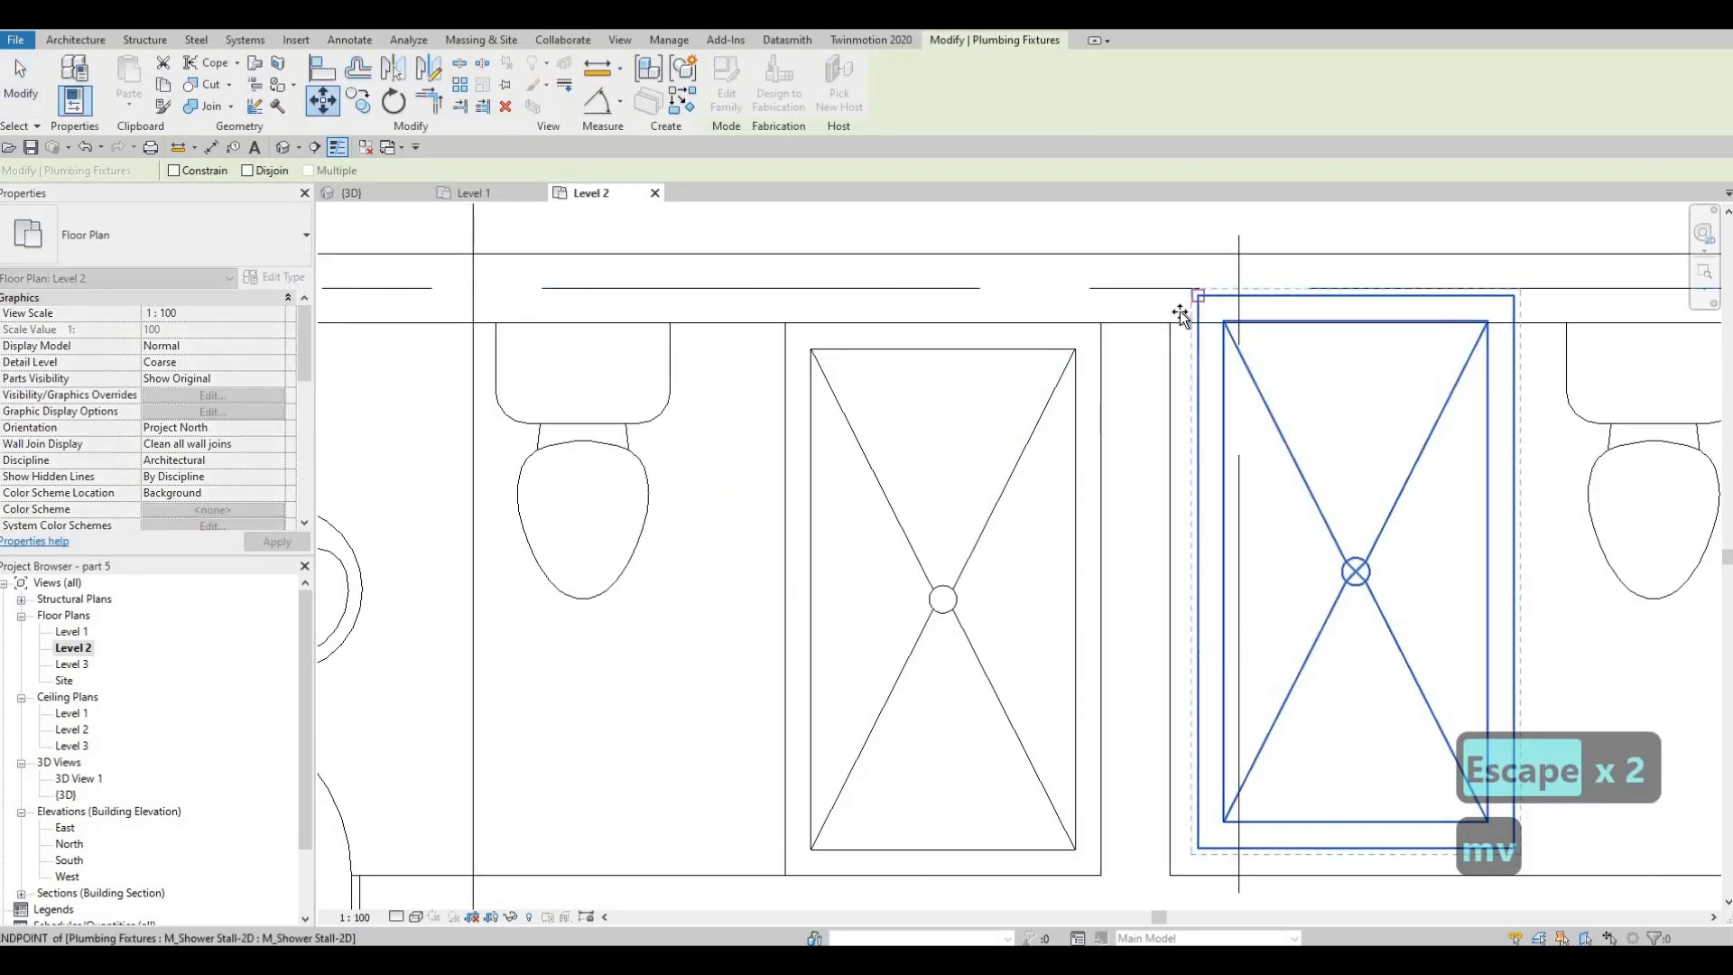
pyautogui.click(1172, 322)
pyautogui.scroll(-3, 1141, 309)
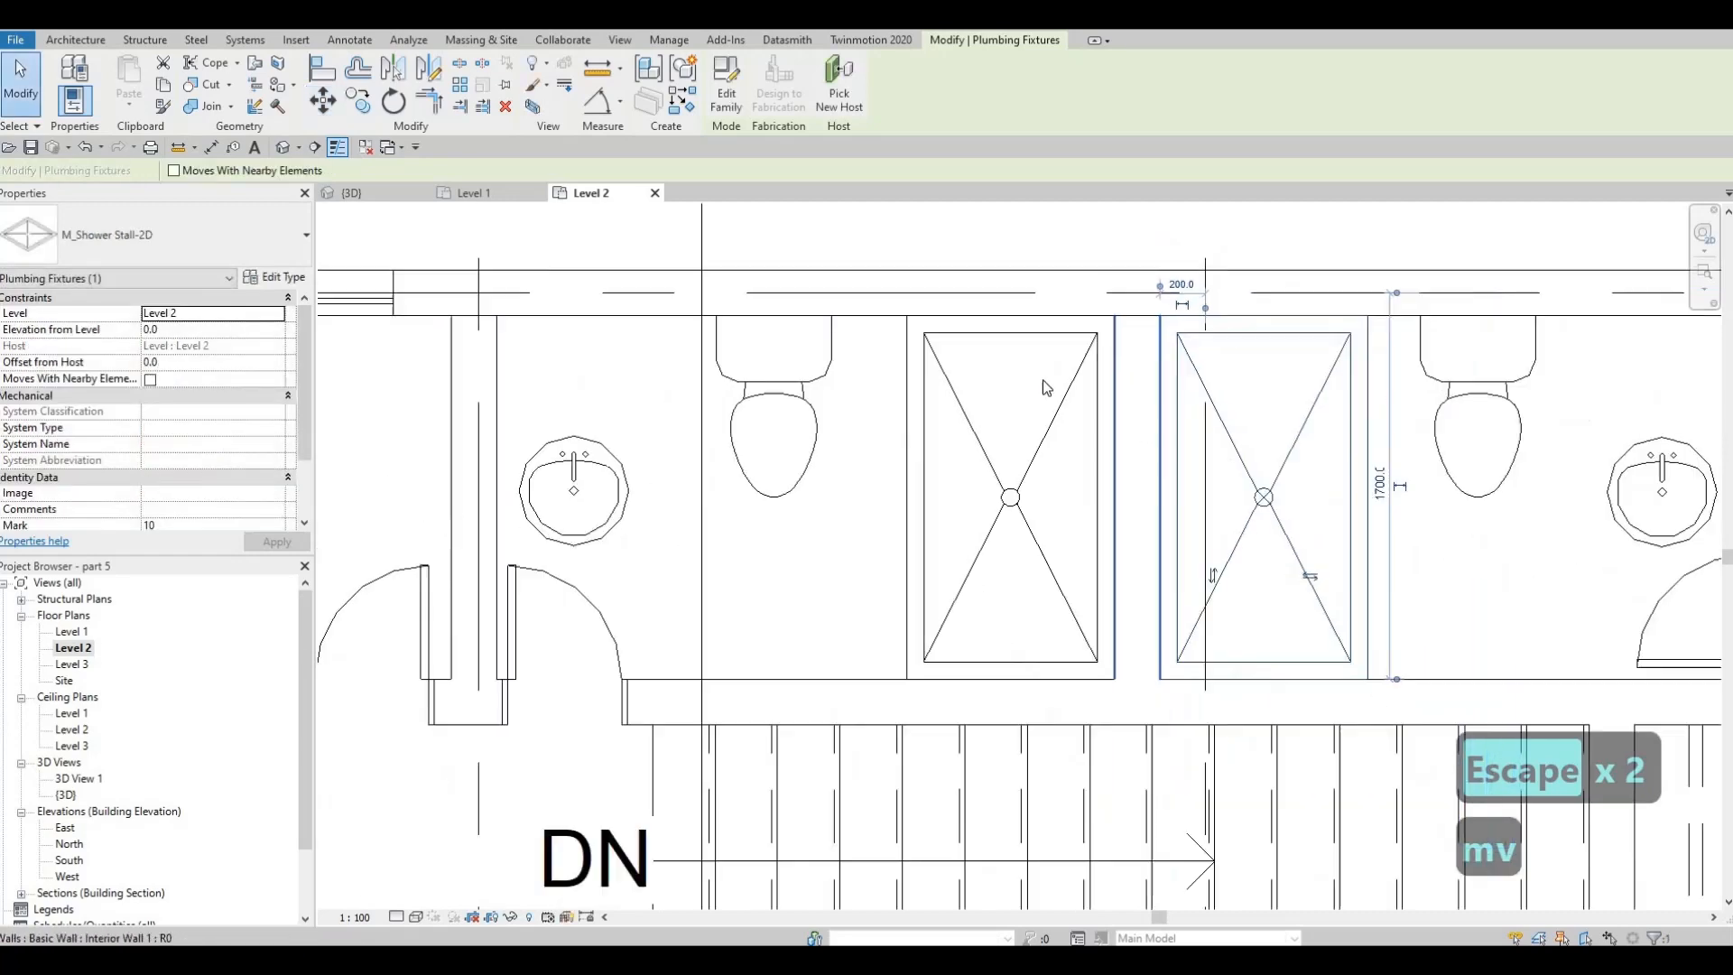
pyautogui.press('Escape')
pyautogui.press('Escape')
# Move both Level 2 round sinks together north, close to the bathrooms' exterior wall
pyautogui.scroll(-3, 1079, 336)
pyautogui.scroll(4, 1083, 336)
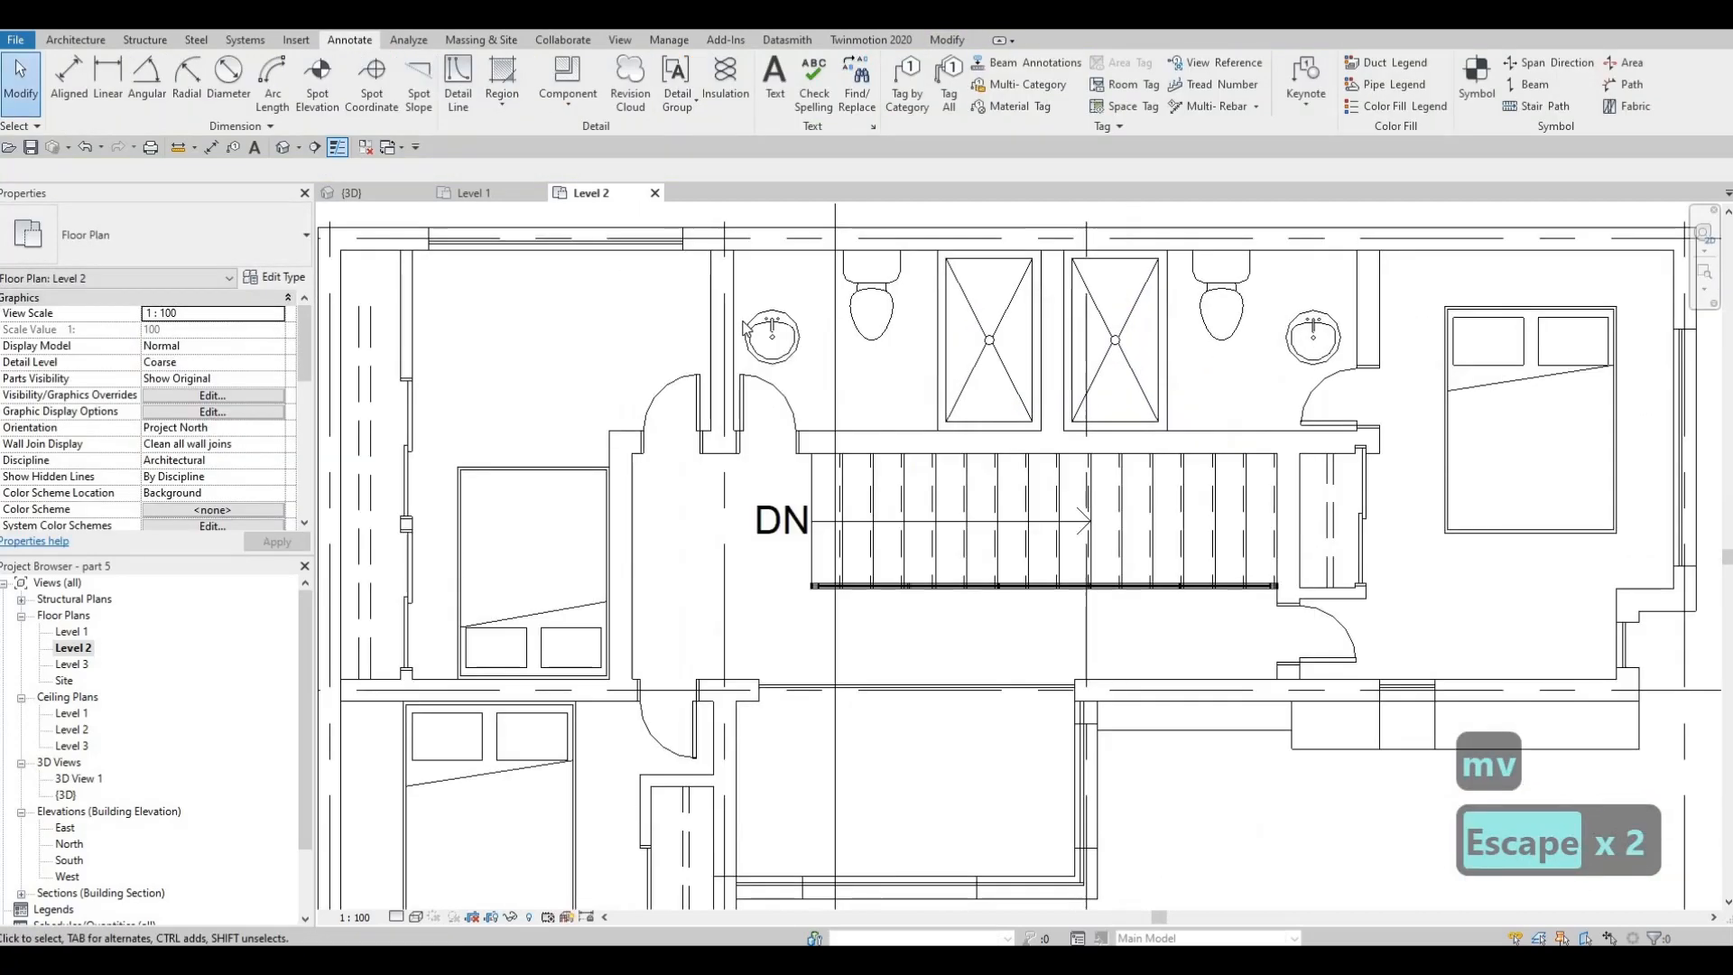
pyautogui.keyDown('ctrl'); pyautogui.click(711, 334); pyautogui.keyUp('ctrl')
pyautogui.keyDown('ctrl'); pyautogui.click(1309, 322); pyautogui.keyUp('ctrl')
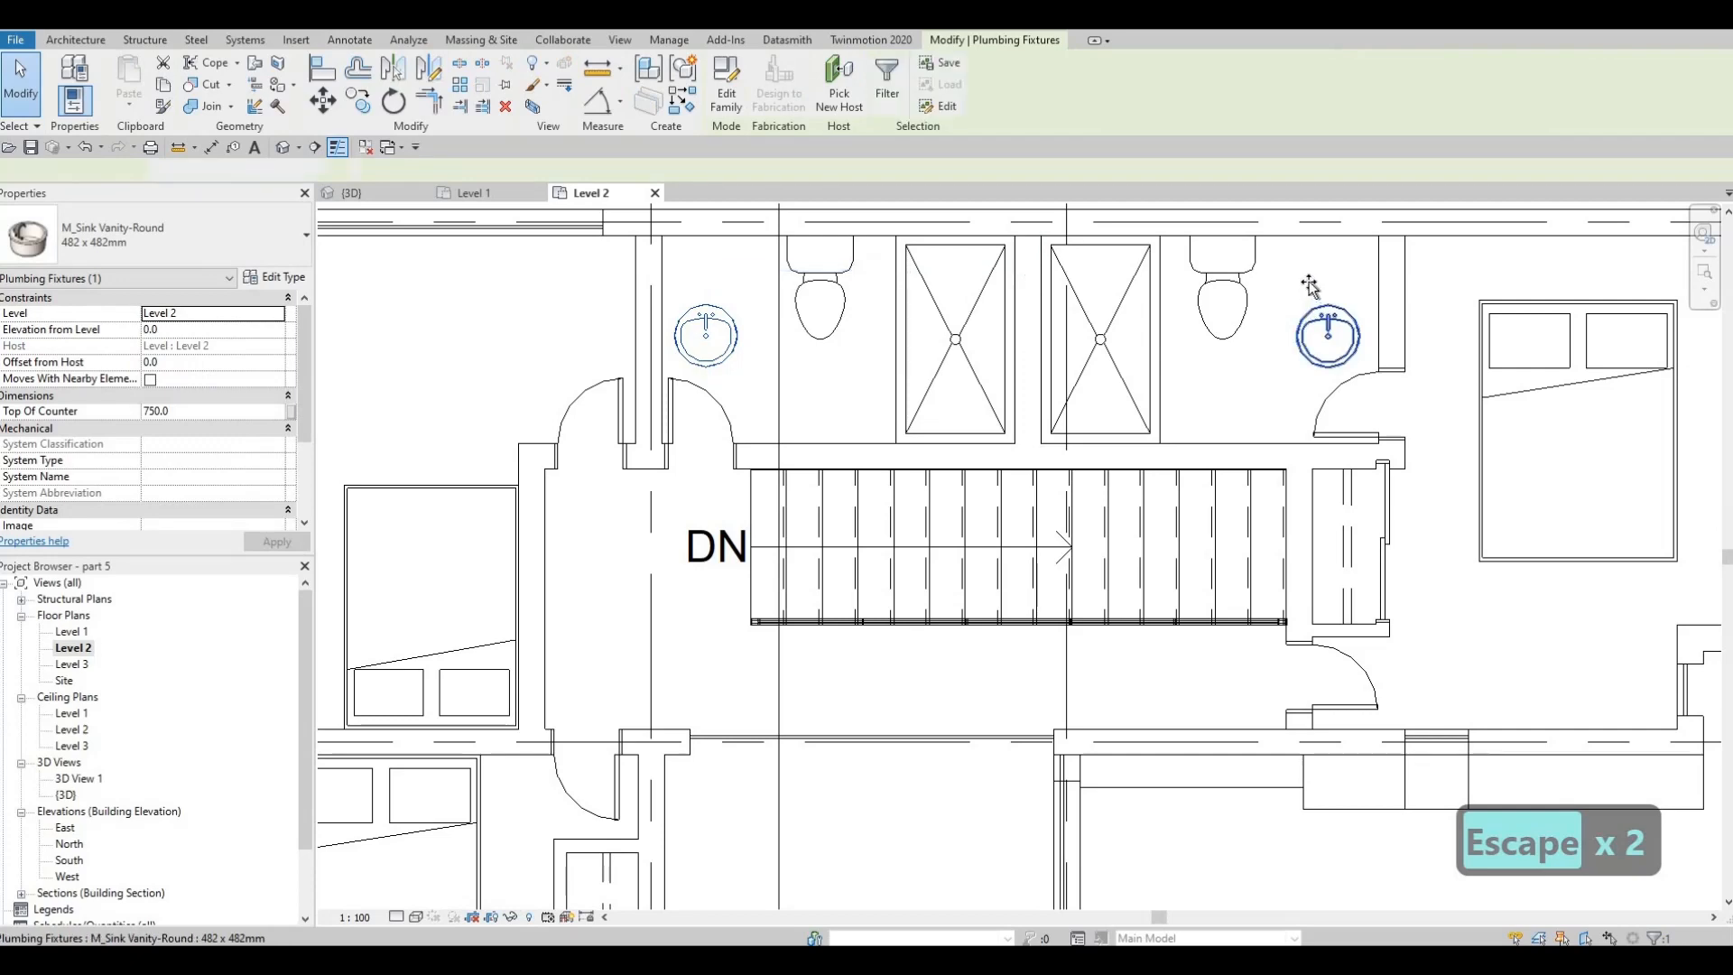
pyautogui.moveTo(1318, 262); pyautogui.dragTo(1316, 260)
pyautogui.moveTo(1226, 299); pyautogui.dragTo(1221, 289)
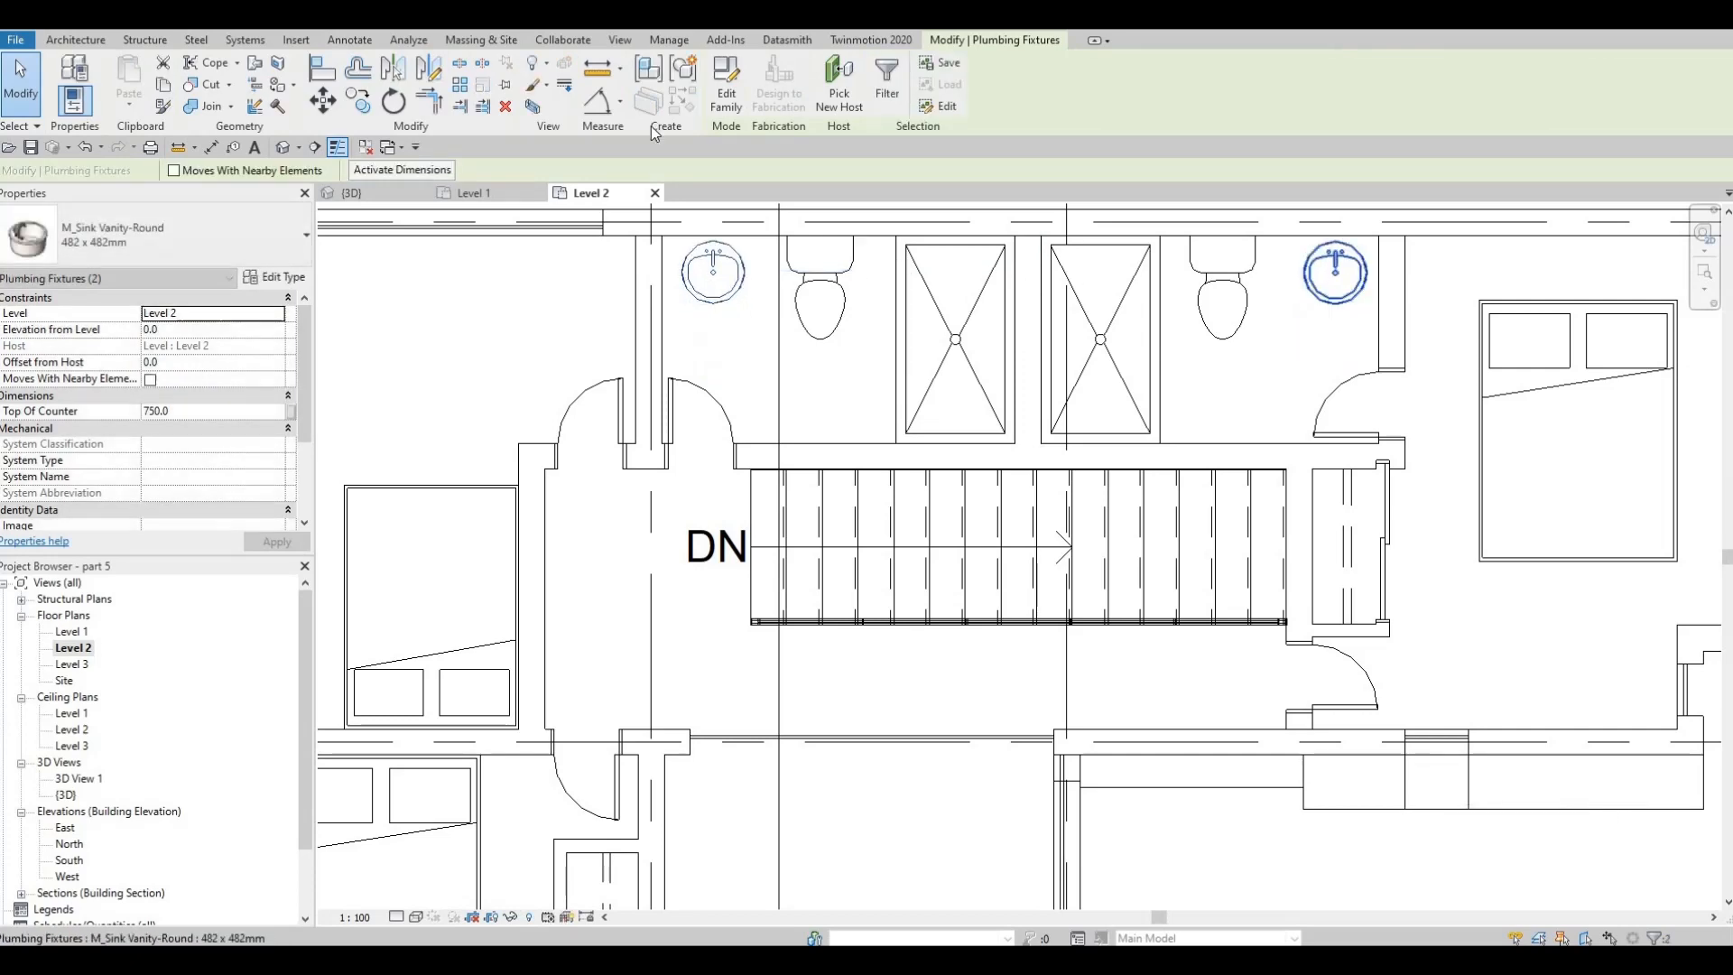
pyautogui.press('Escape')
pyautogui.press('Escape')
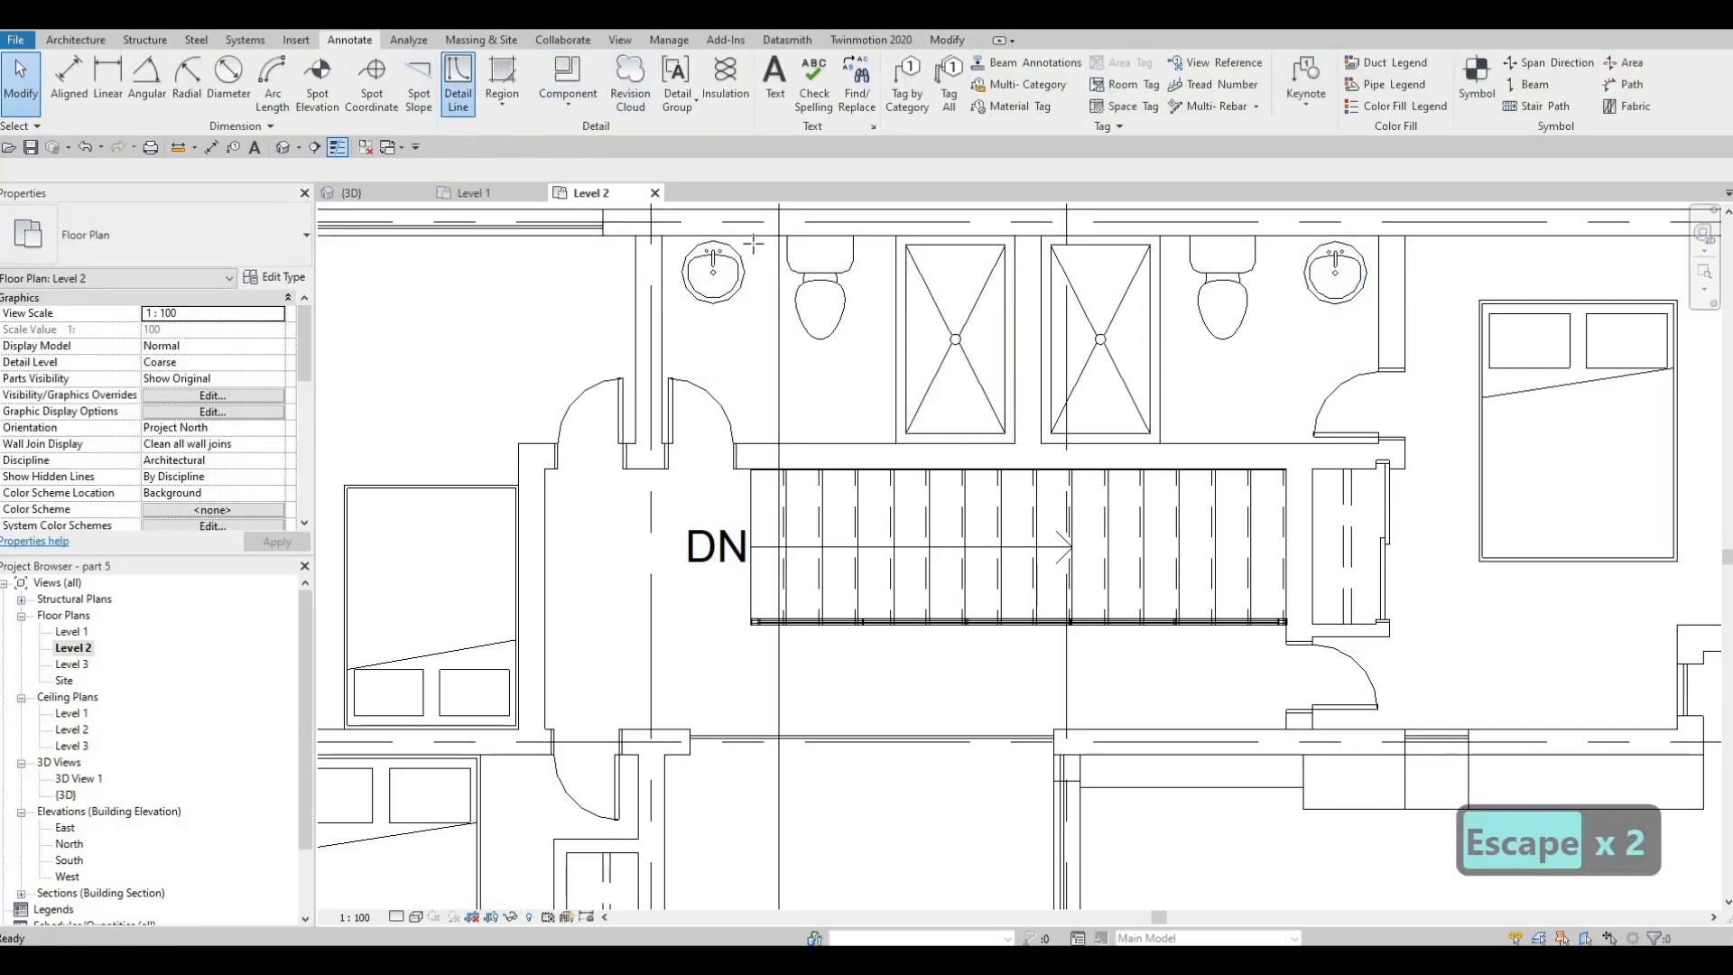
# Outline a counter around each of the two Level 2 sinks with Thin Lines detail lines
pyautogui.scroll(3, 740, 283)
pyautogui.click(766, 237)
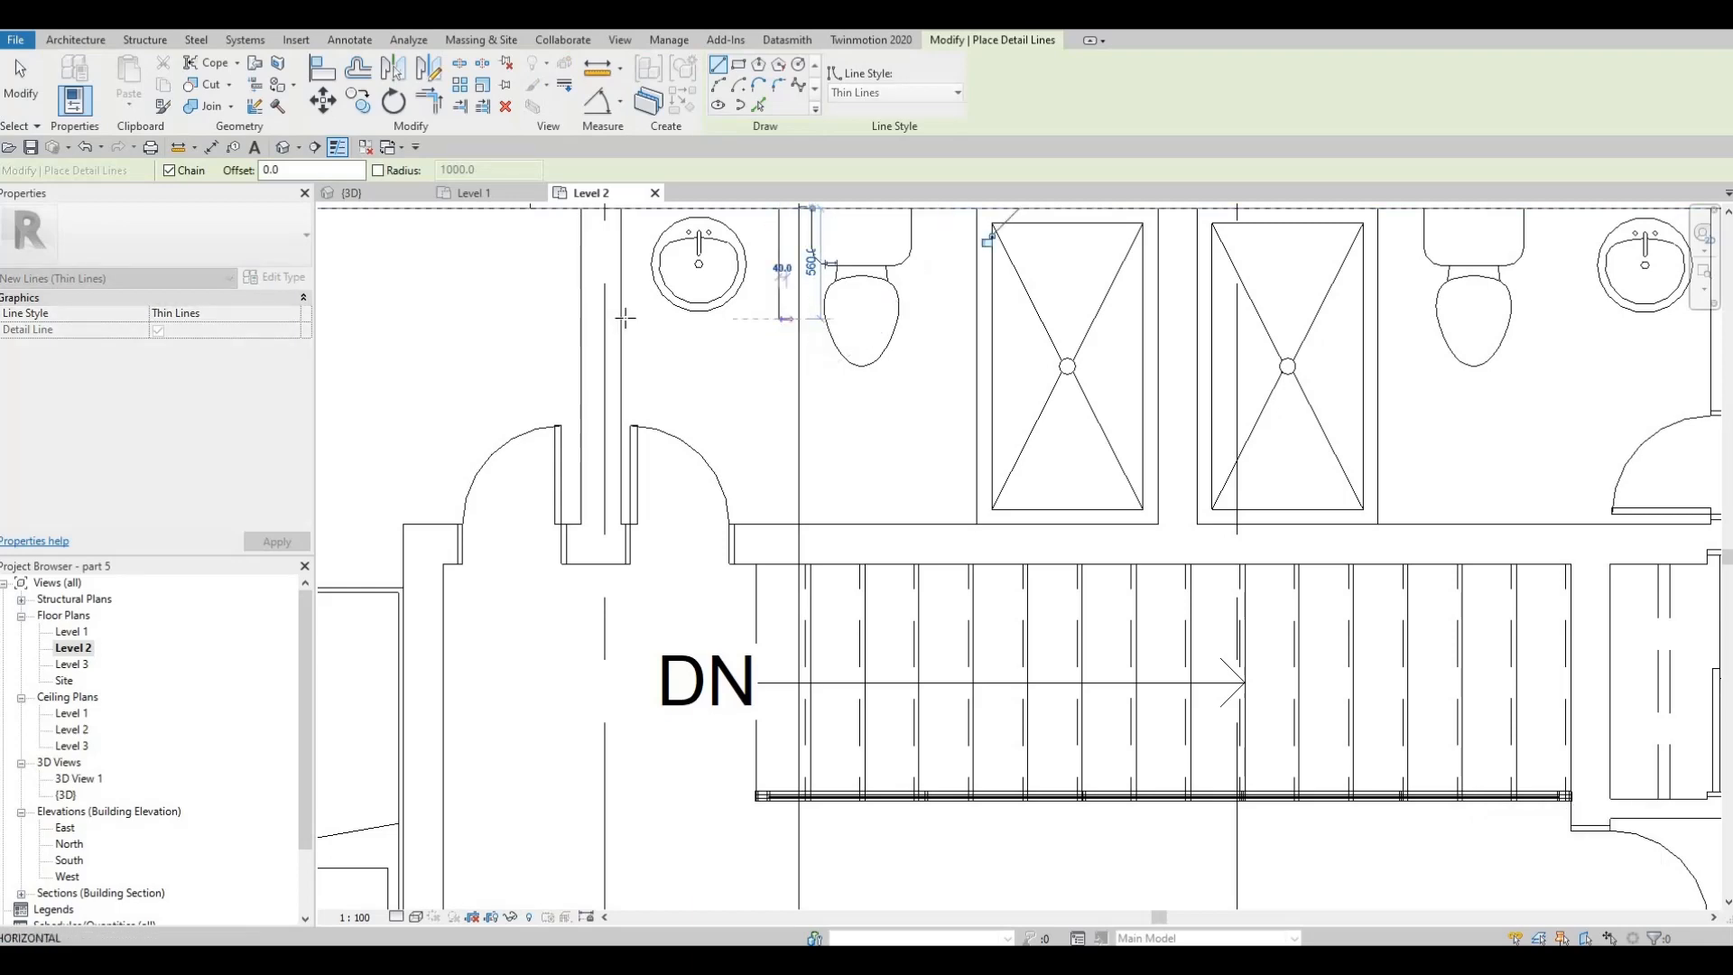
pyautogui.press('Escape')
pyautogui.scroll(-2, 1137, 361)
pyautogui.scroll(-2, 1300, 298)
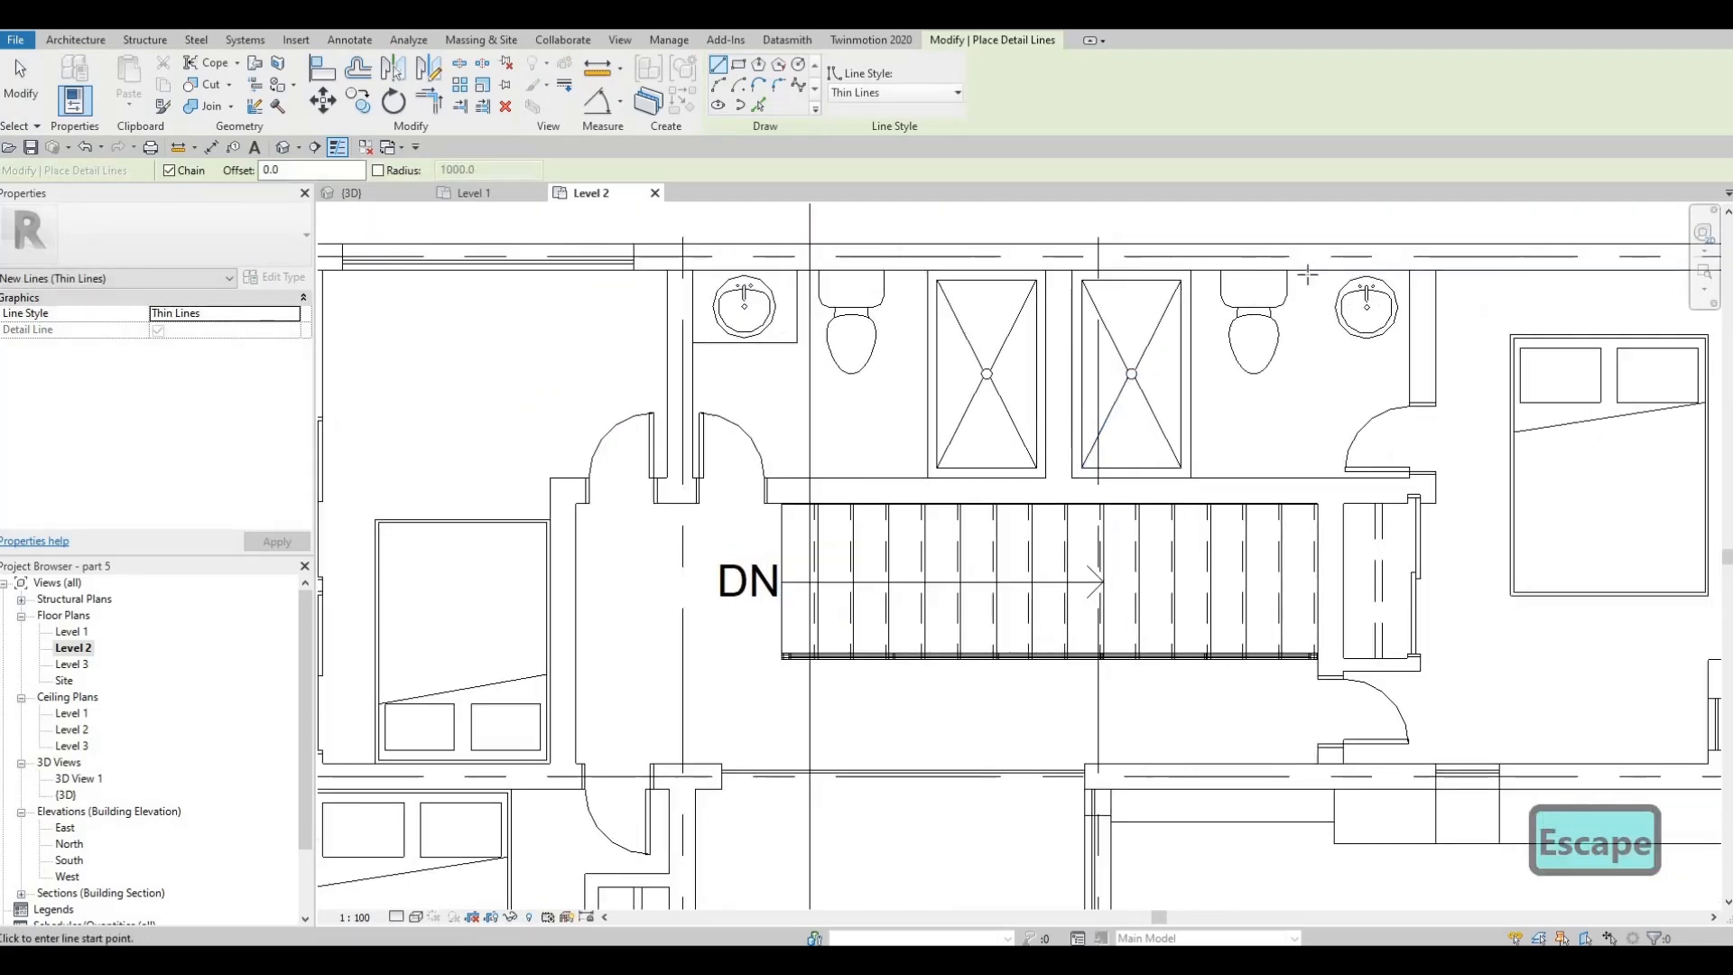
pyautogui.click(1304, 350)
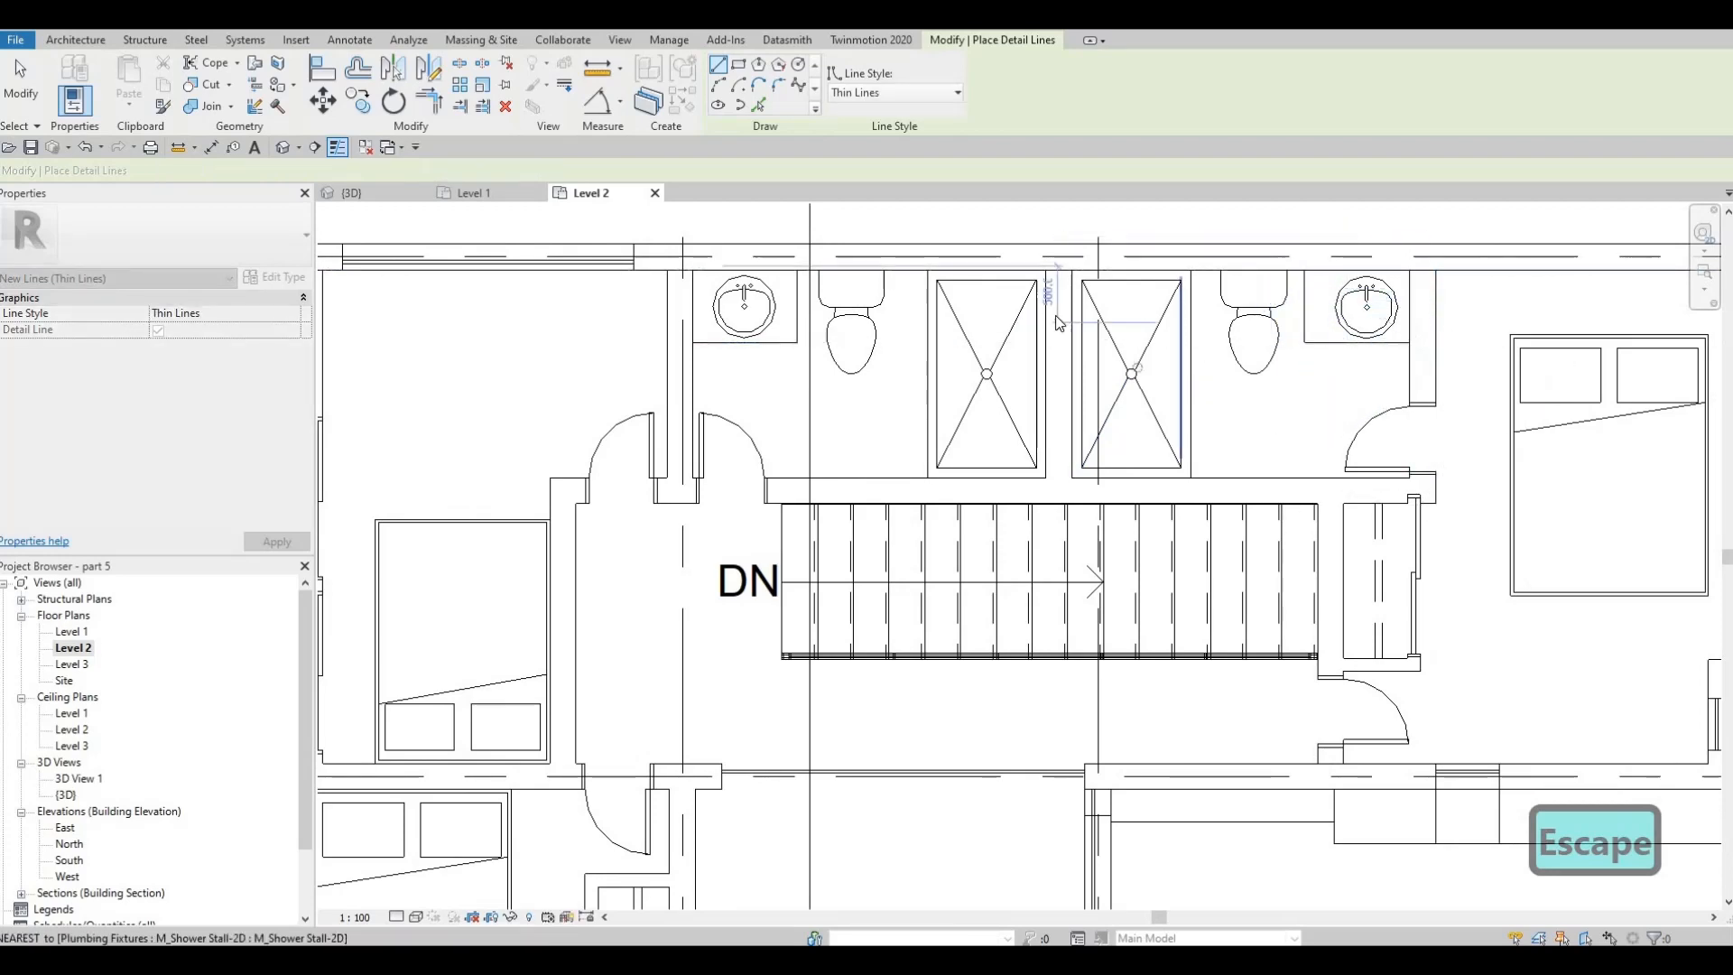
pyautogui.press('Escape')
# Move the queen bed in the east bedroom north against the exterior wall
pyautogui.scroll(-4, 1032, 352)
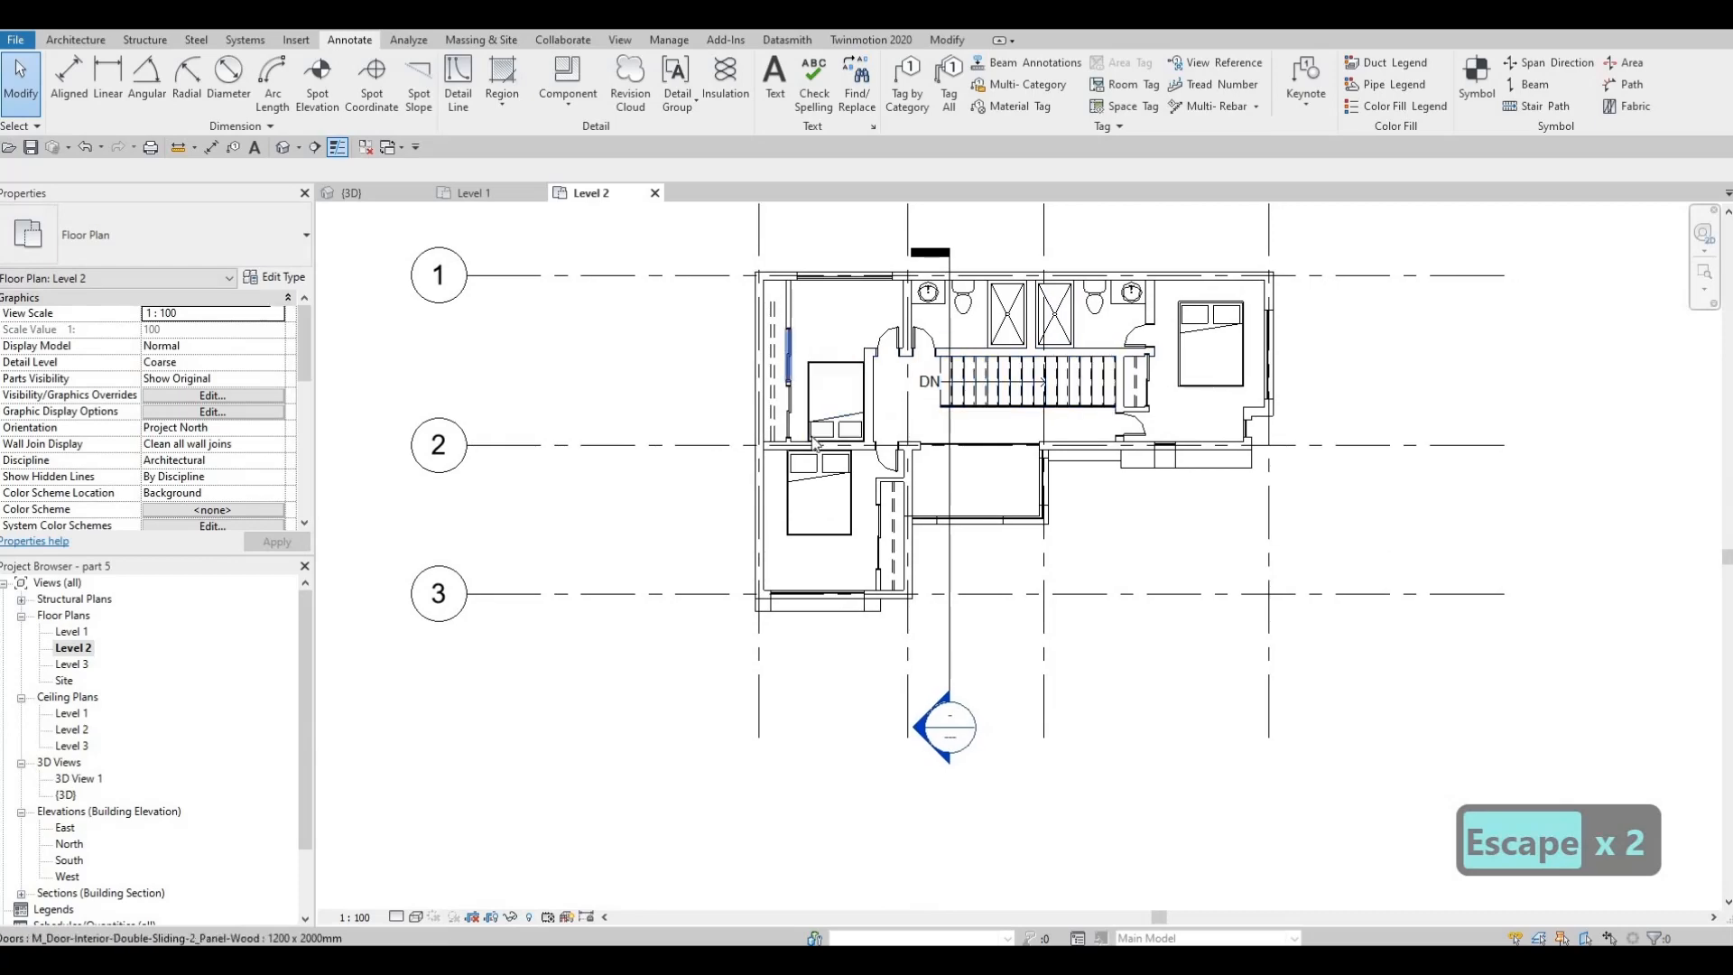
pyautogui.scroll(3, 786, 469)
pyautogui.scroll(-2, 985, 423)
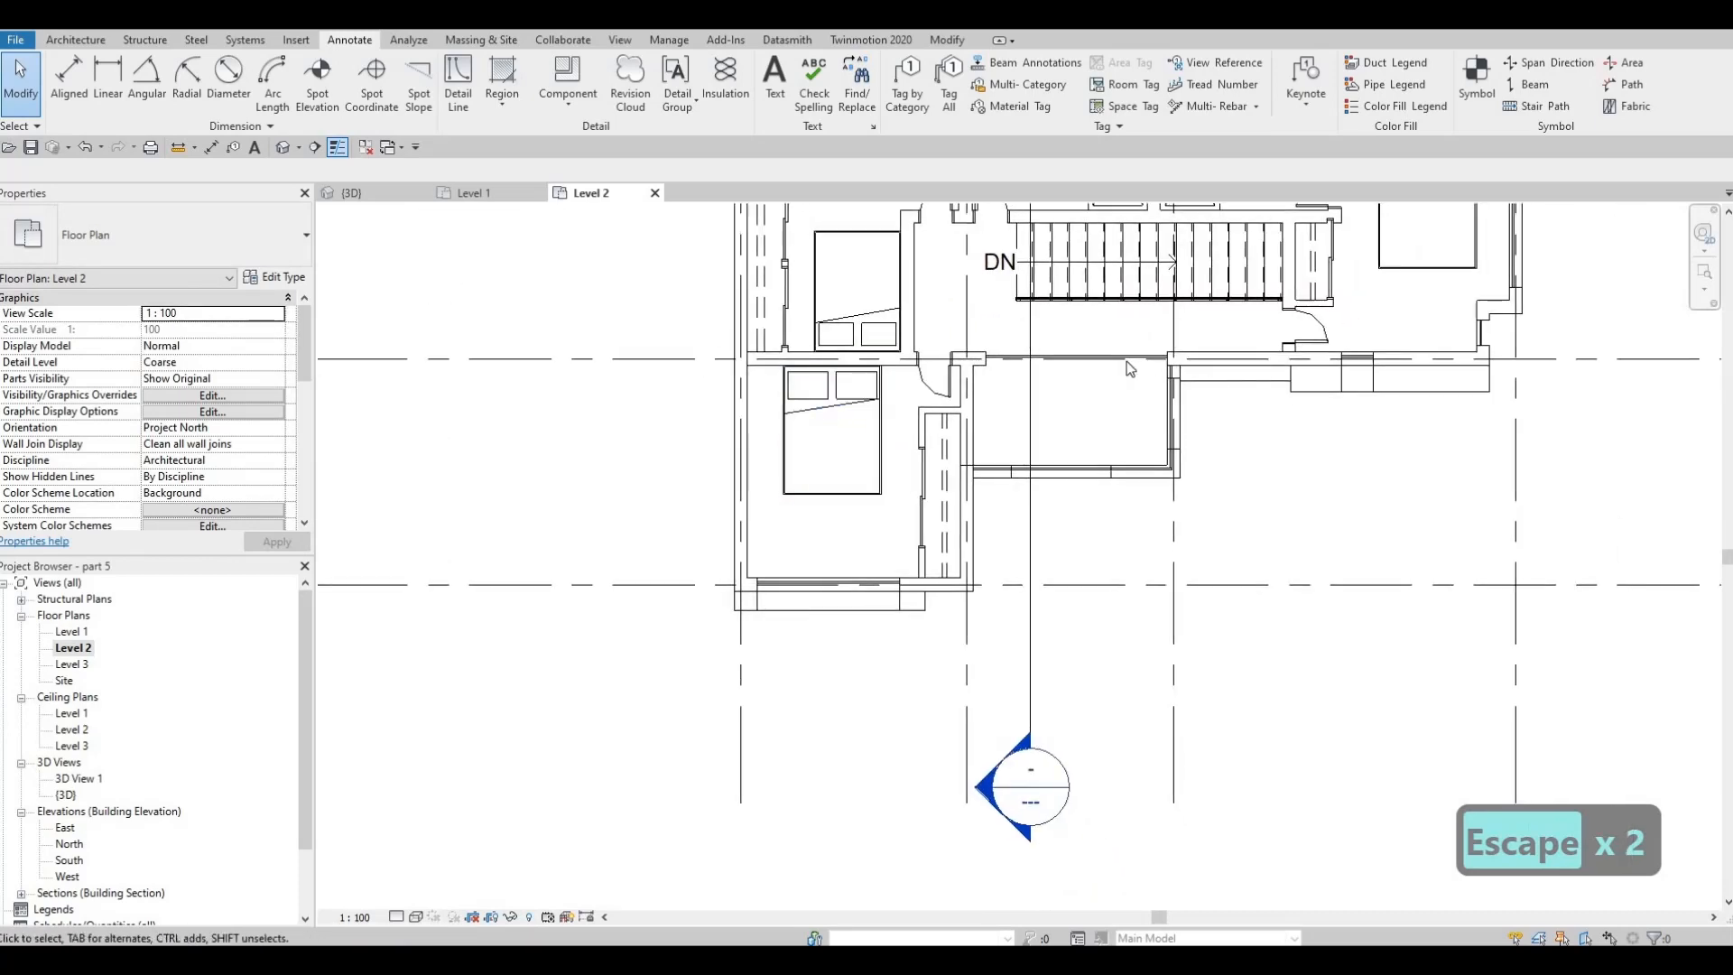
pyautogui.click(1207, 311)
pyautogui.scroll(2, 1204, 297)
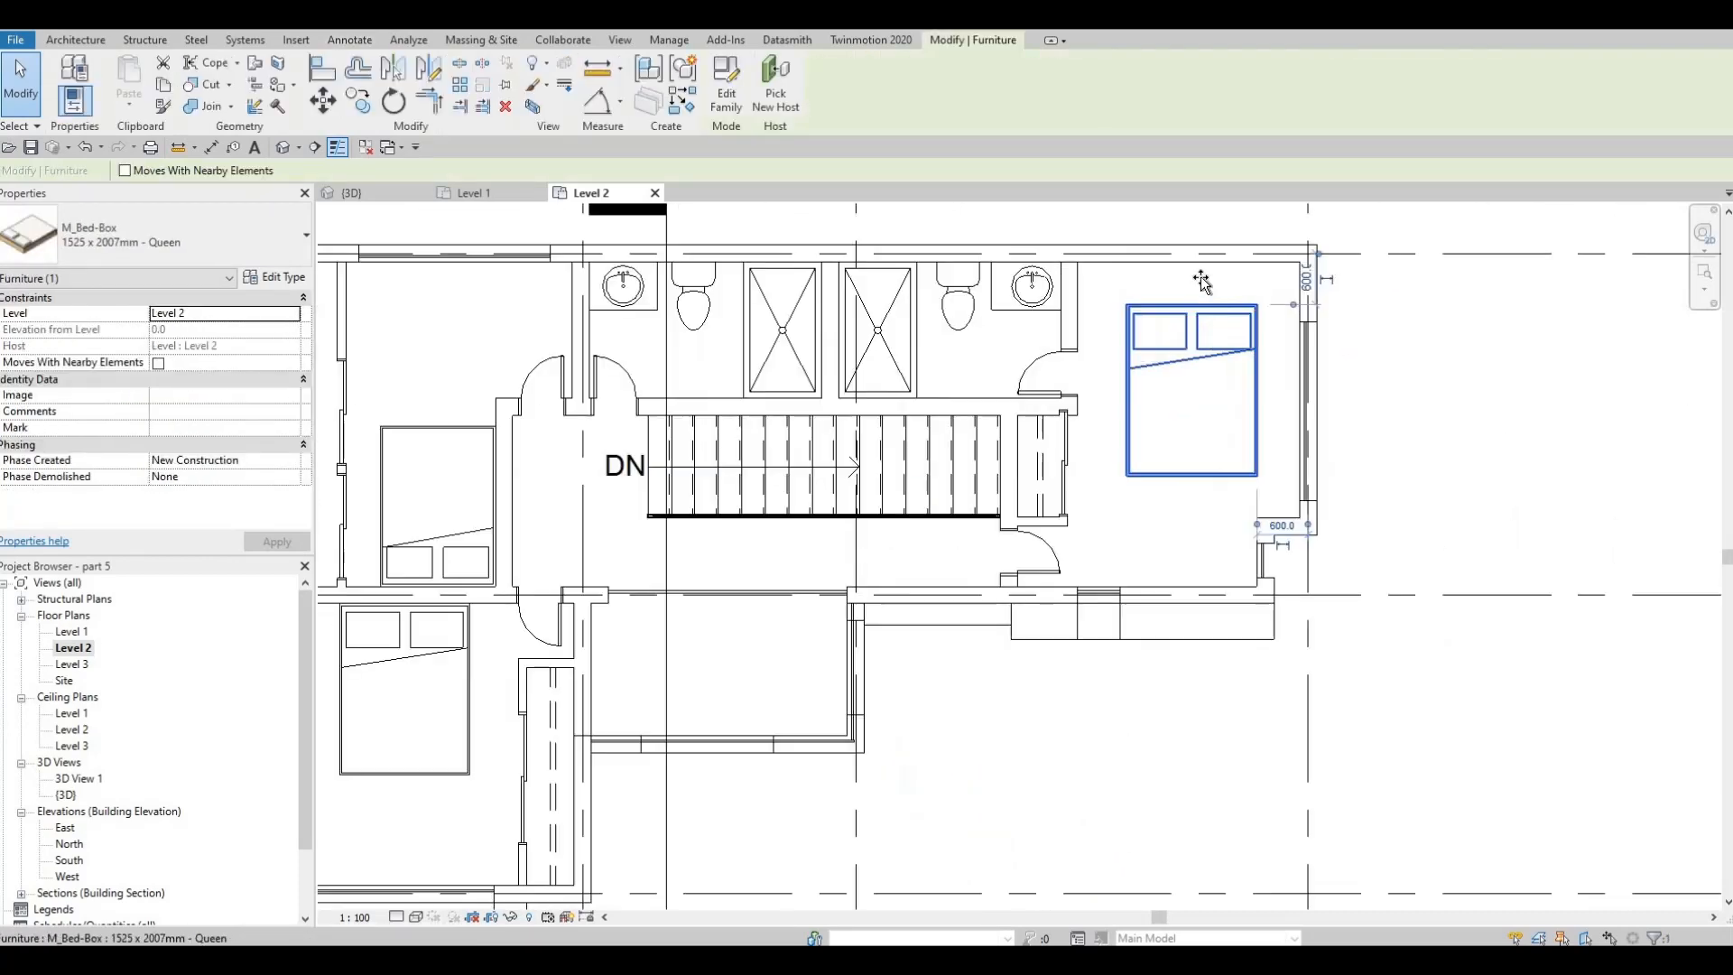
pyautogui.moveTo(1202, 273); pyautogui.dragTo(1202, 263)
pyautogui.press('Escape')
pyautogui.moveTo(1184, 448); pyautogui.dragTo(1253, 388, button='middle')
pyautogui.scroll(-1, 1225, 465)
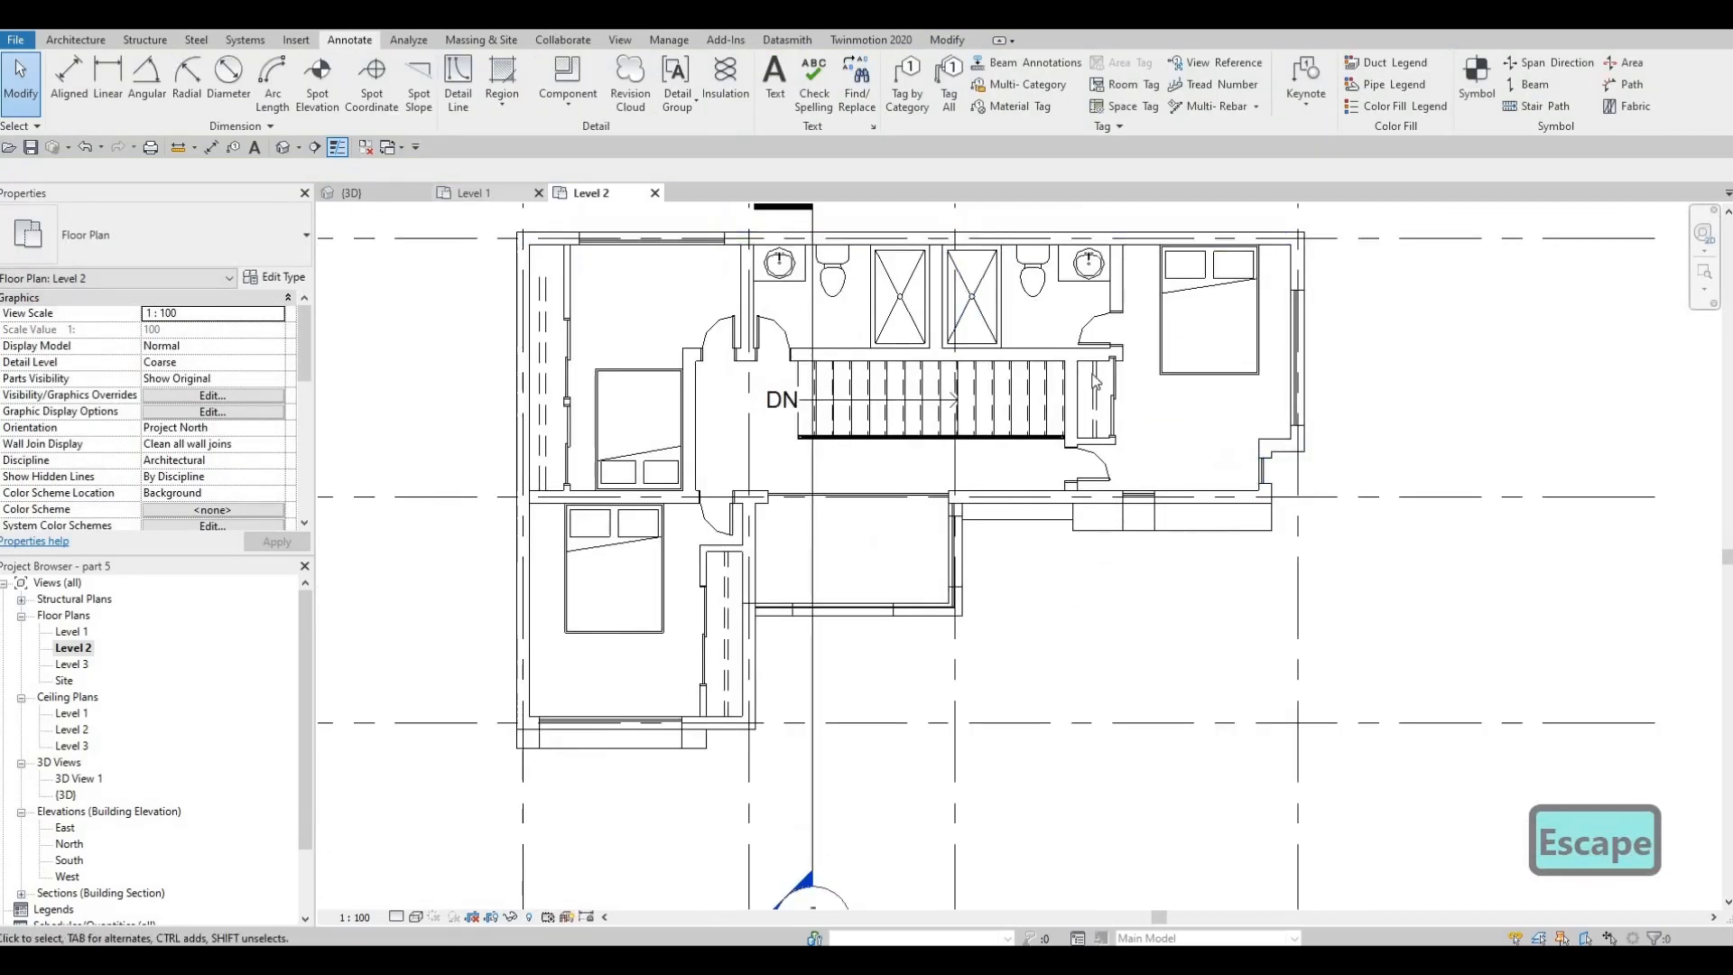
# Switch to the 3D view and delete the generic model frame around the staircase glazing on the front facade
pyautogui.click(352, 192)
pyautogui.keyDown('shift'); pyautogui.moveTo(969, 339); pyautogui.dragTo(1017, 305, button='middle'); pyautogui.keyUp('shift')
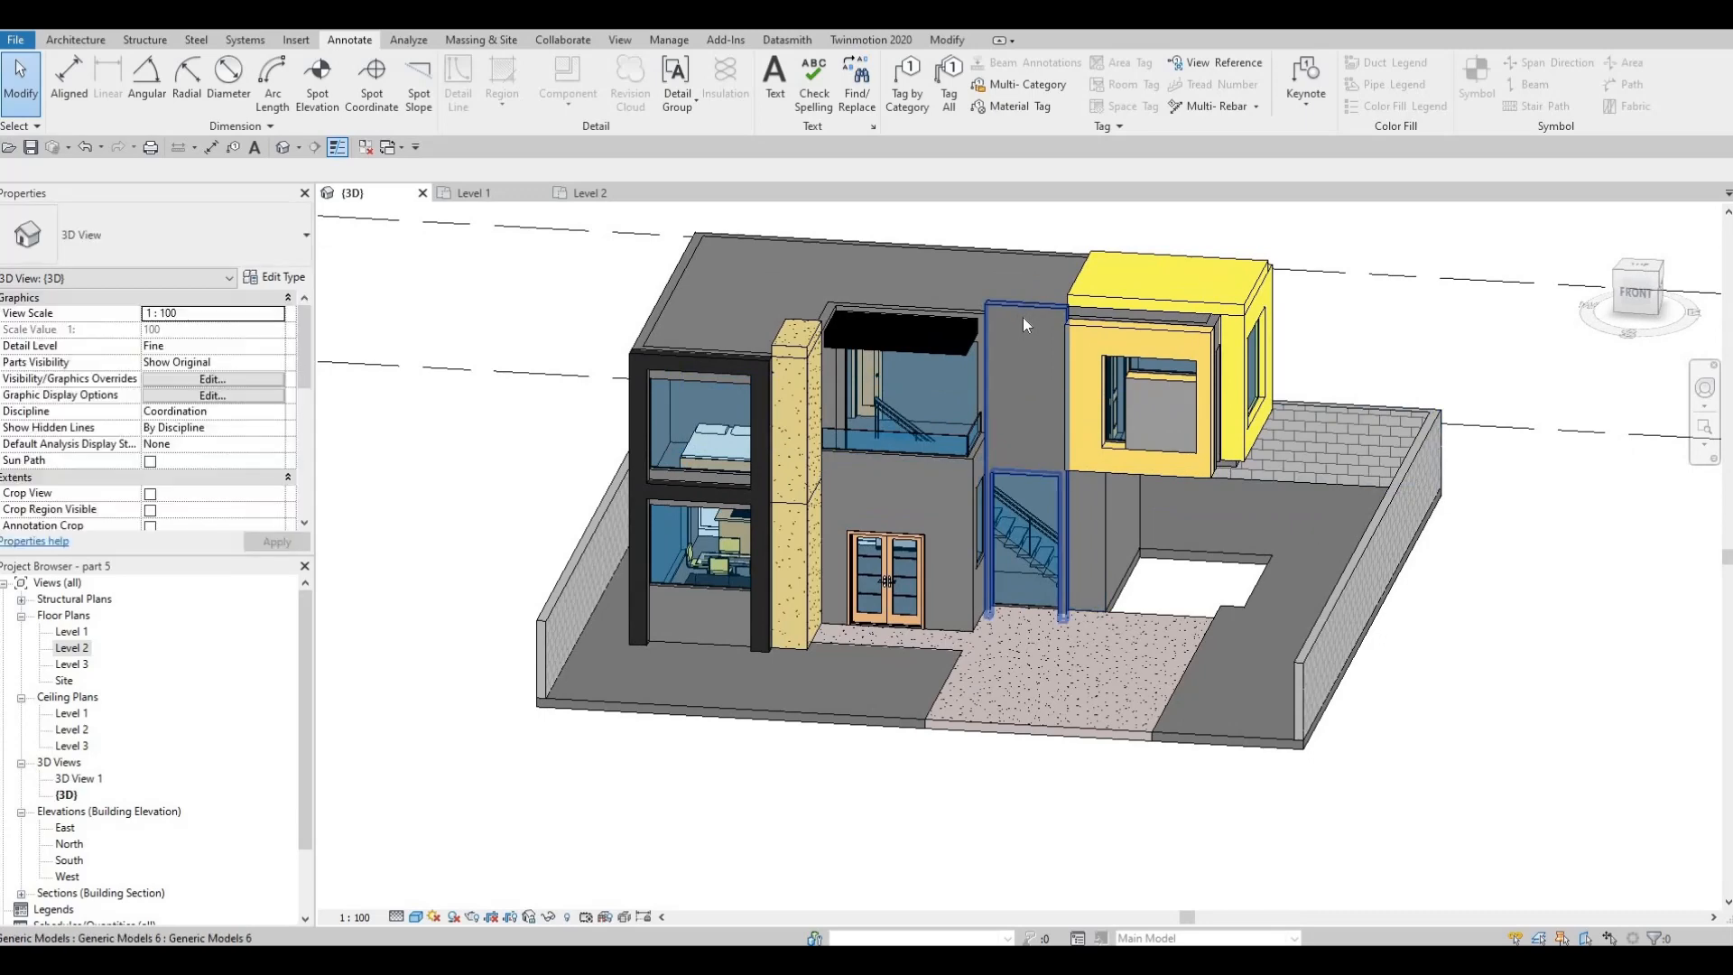
pyautogui.click(1084, 381)
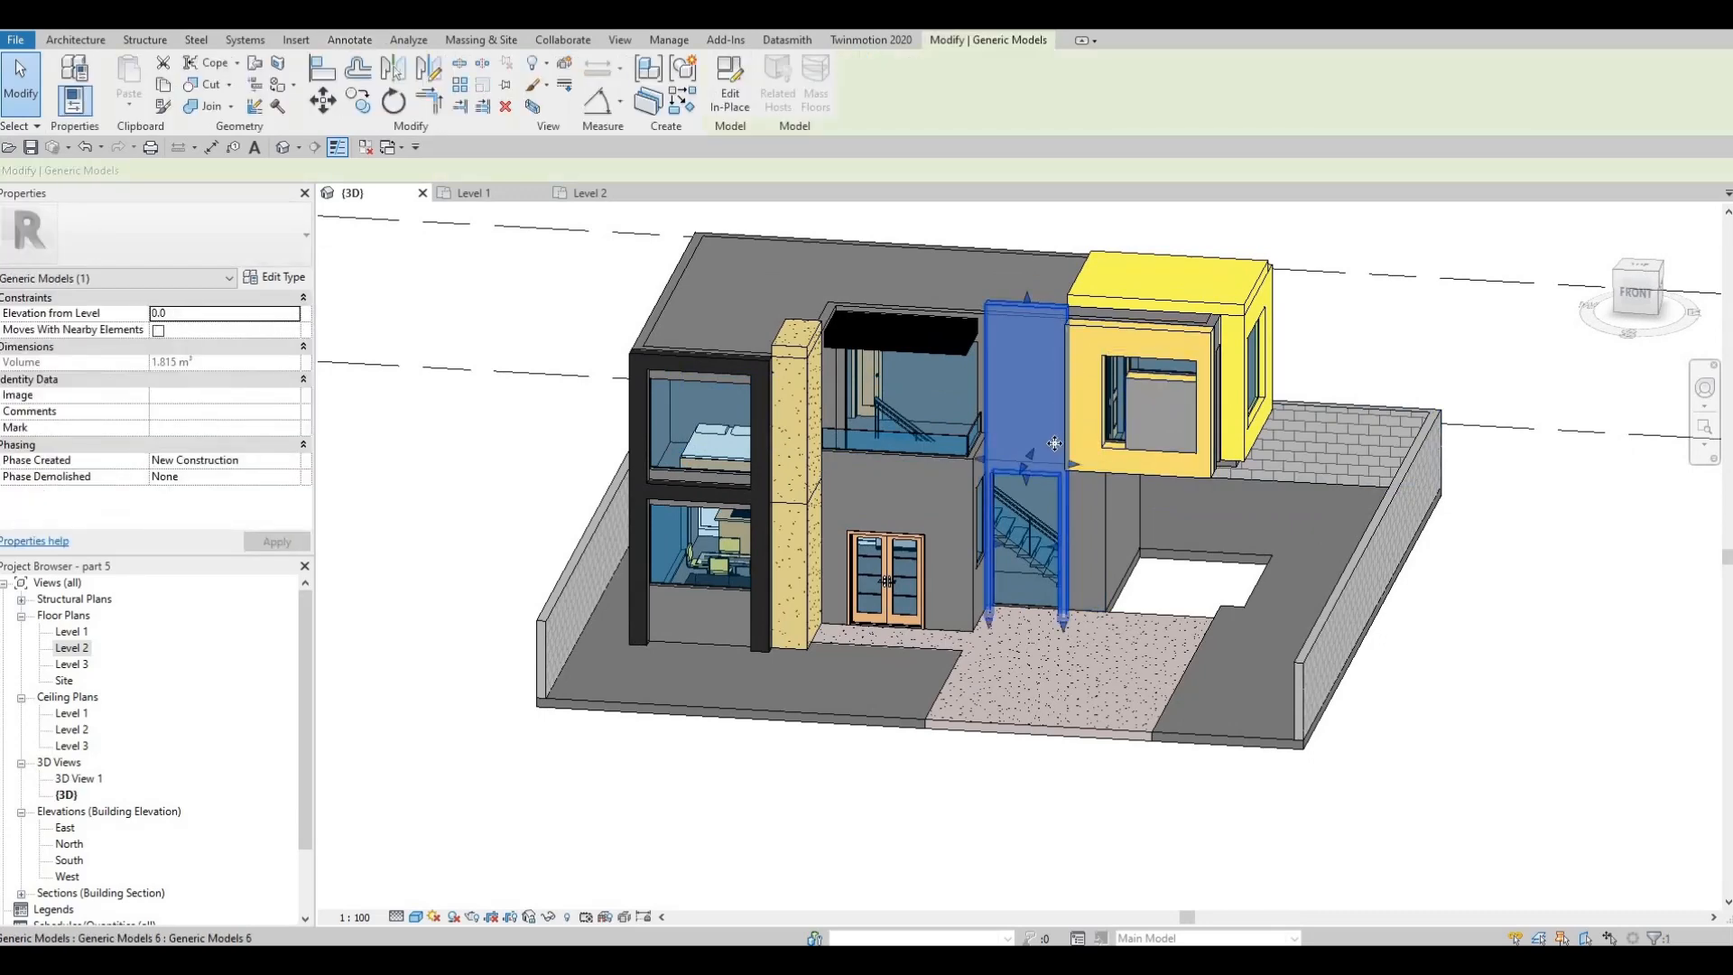
pyautogui.press('Delete')
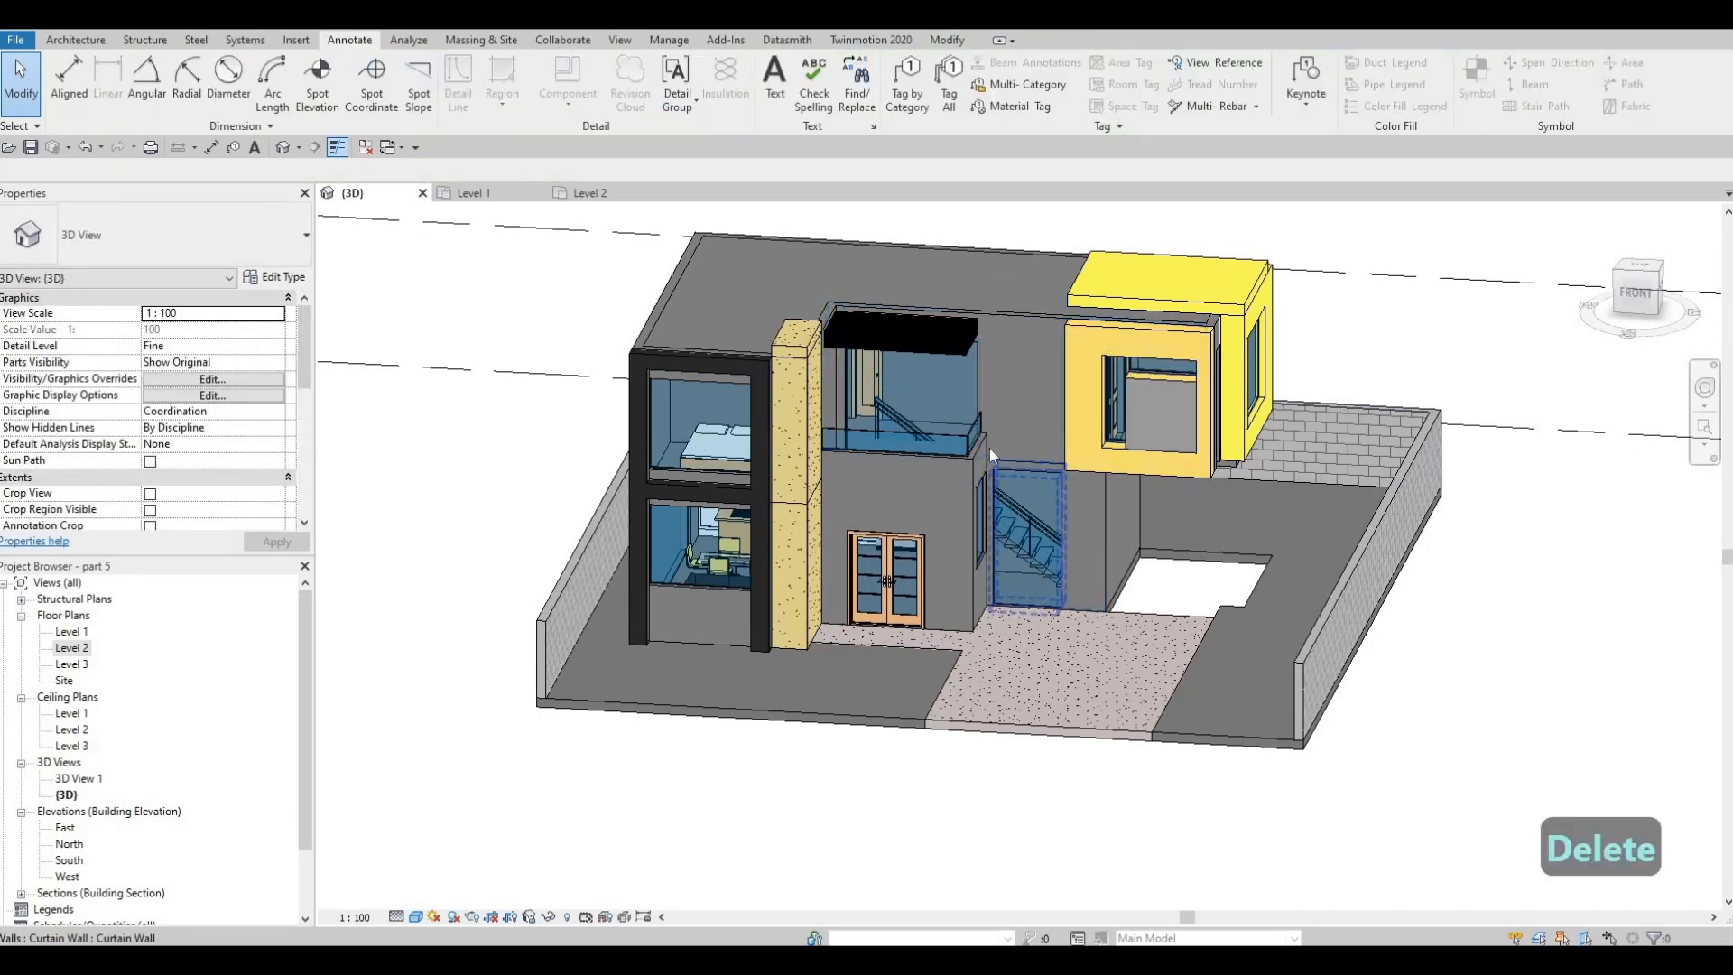
pyautogui.scroll(5, 990, 447)
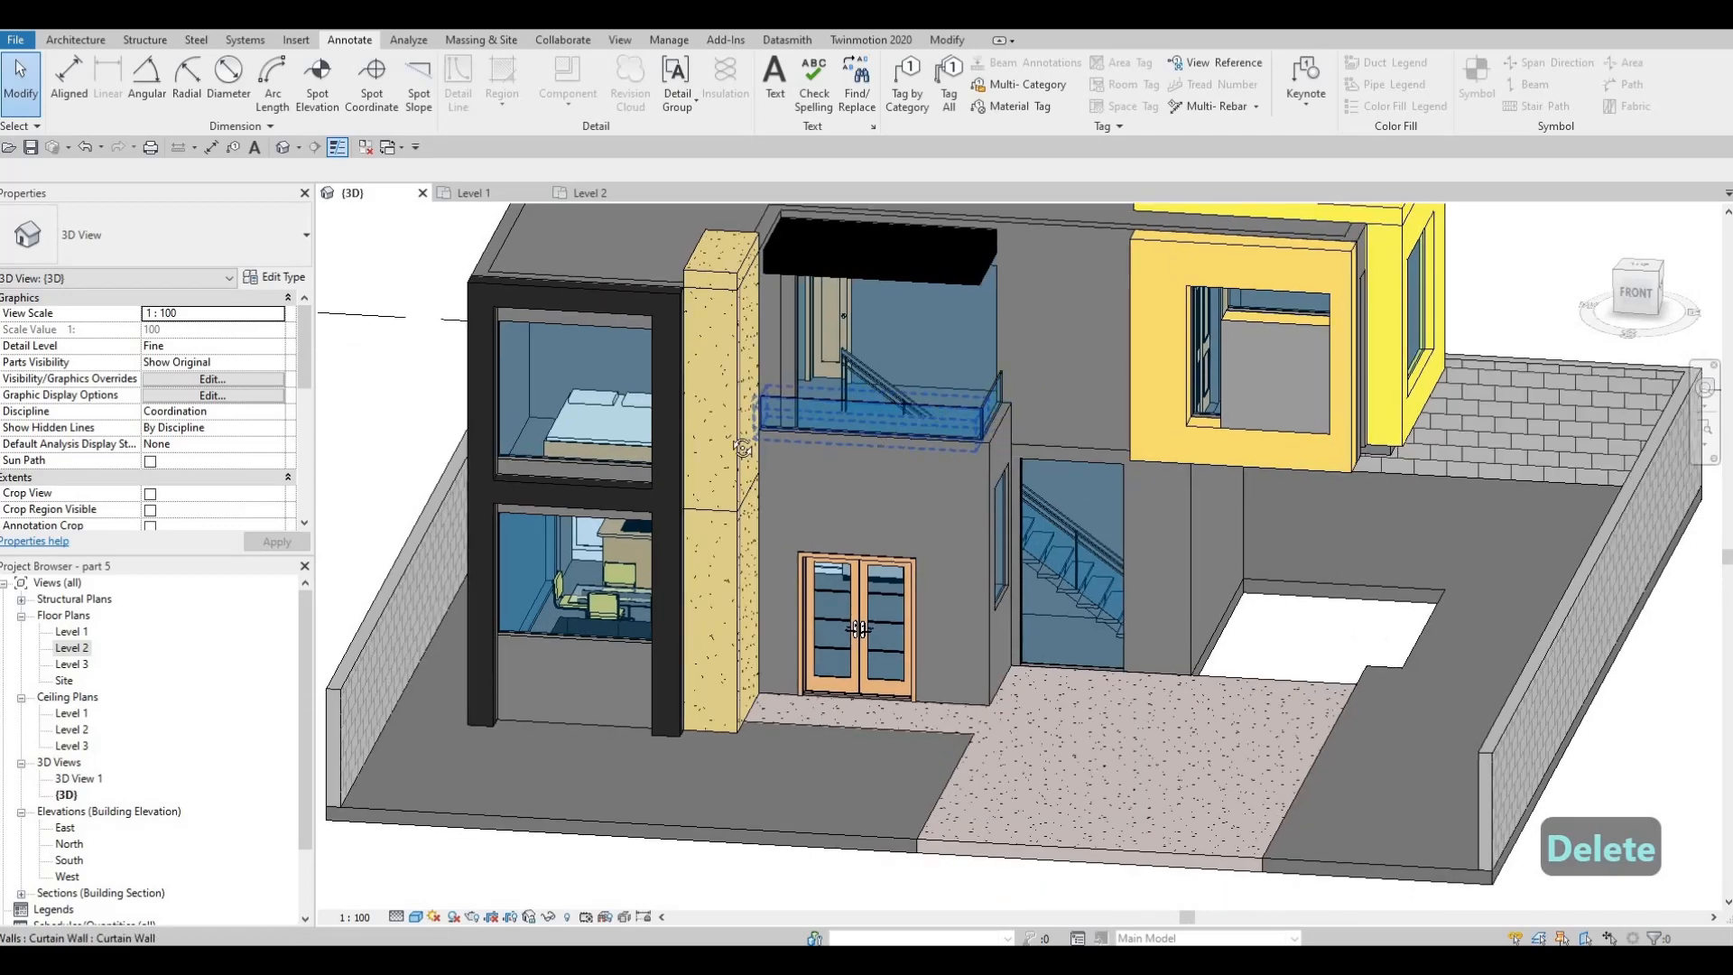
pyautogui.keyDown('shift'); pyautogui.moveTo(742, 448); pyautogui.dragTo(918, 399, button='middle'); pyautogui.keyUp('shift')
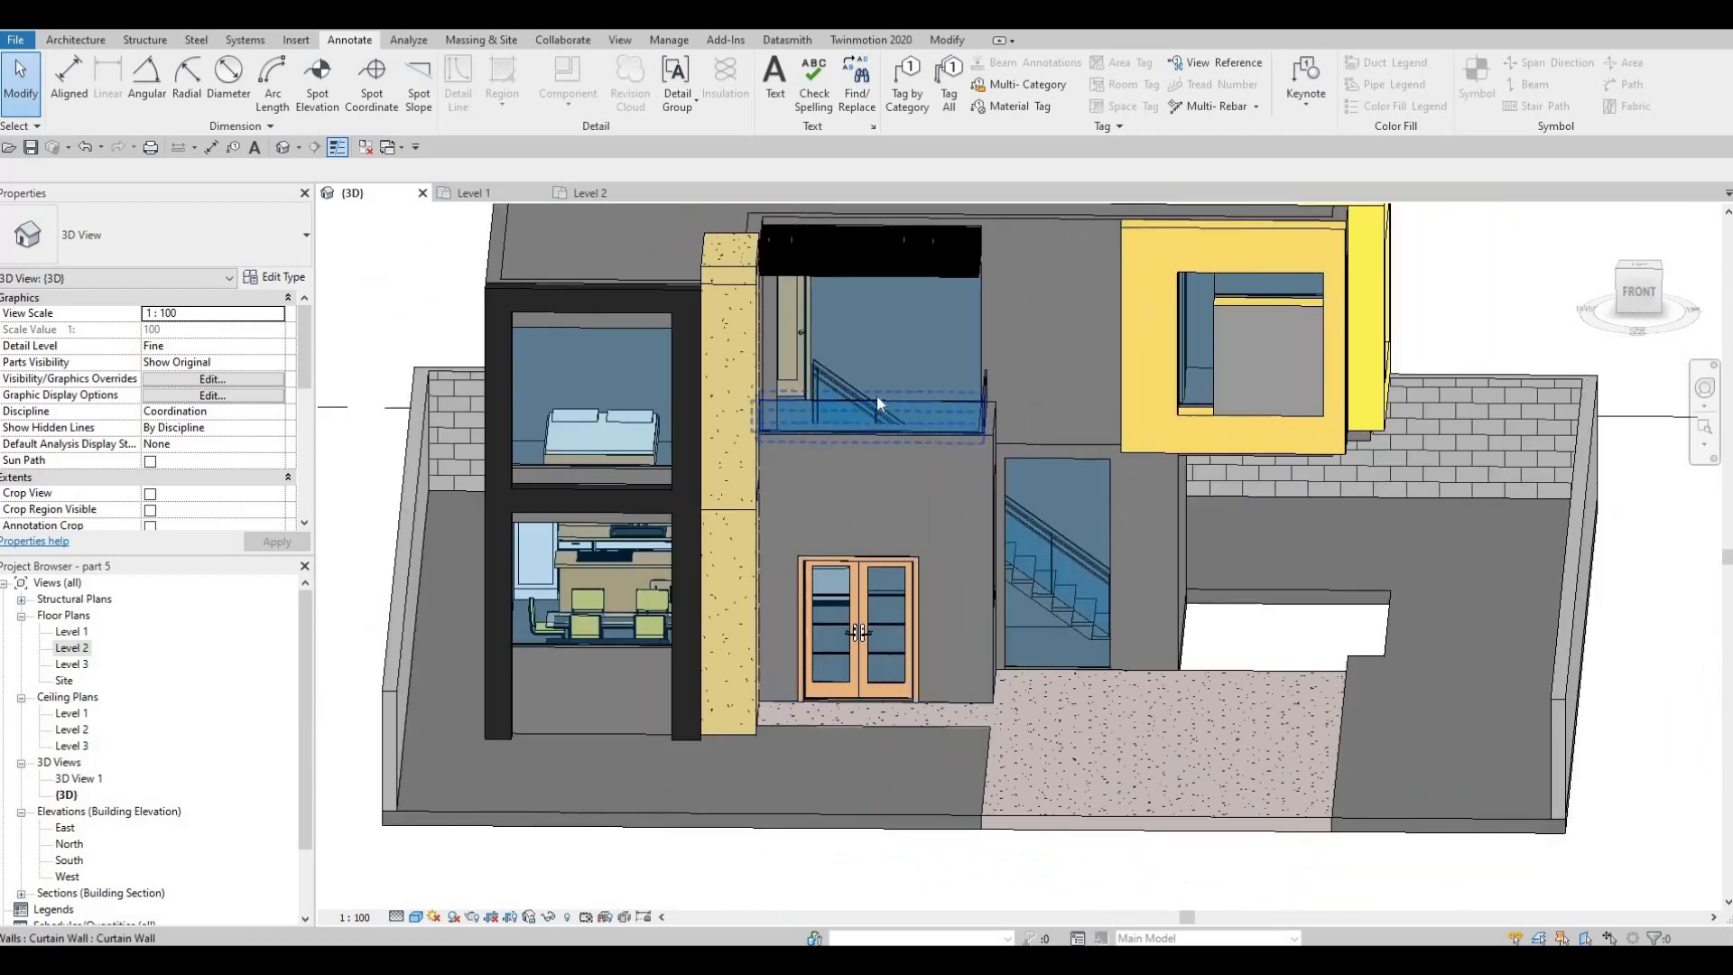
# Raise the top of the Level 2 front balcony's glass curtain wall level with the adjoining side panel
pyautogui.click(875, 394)
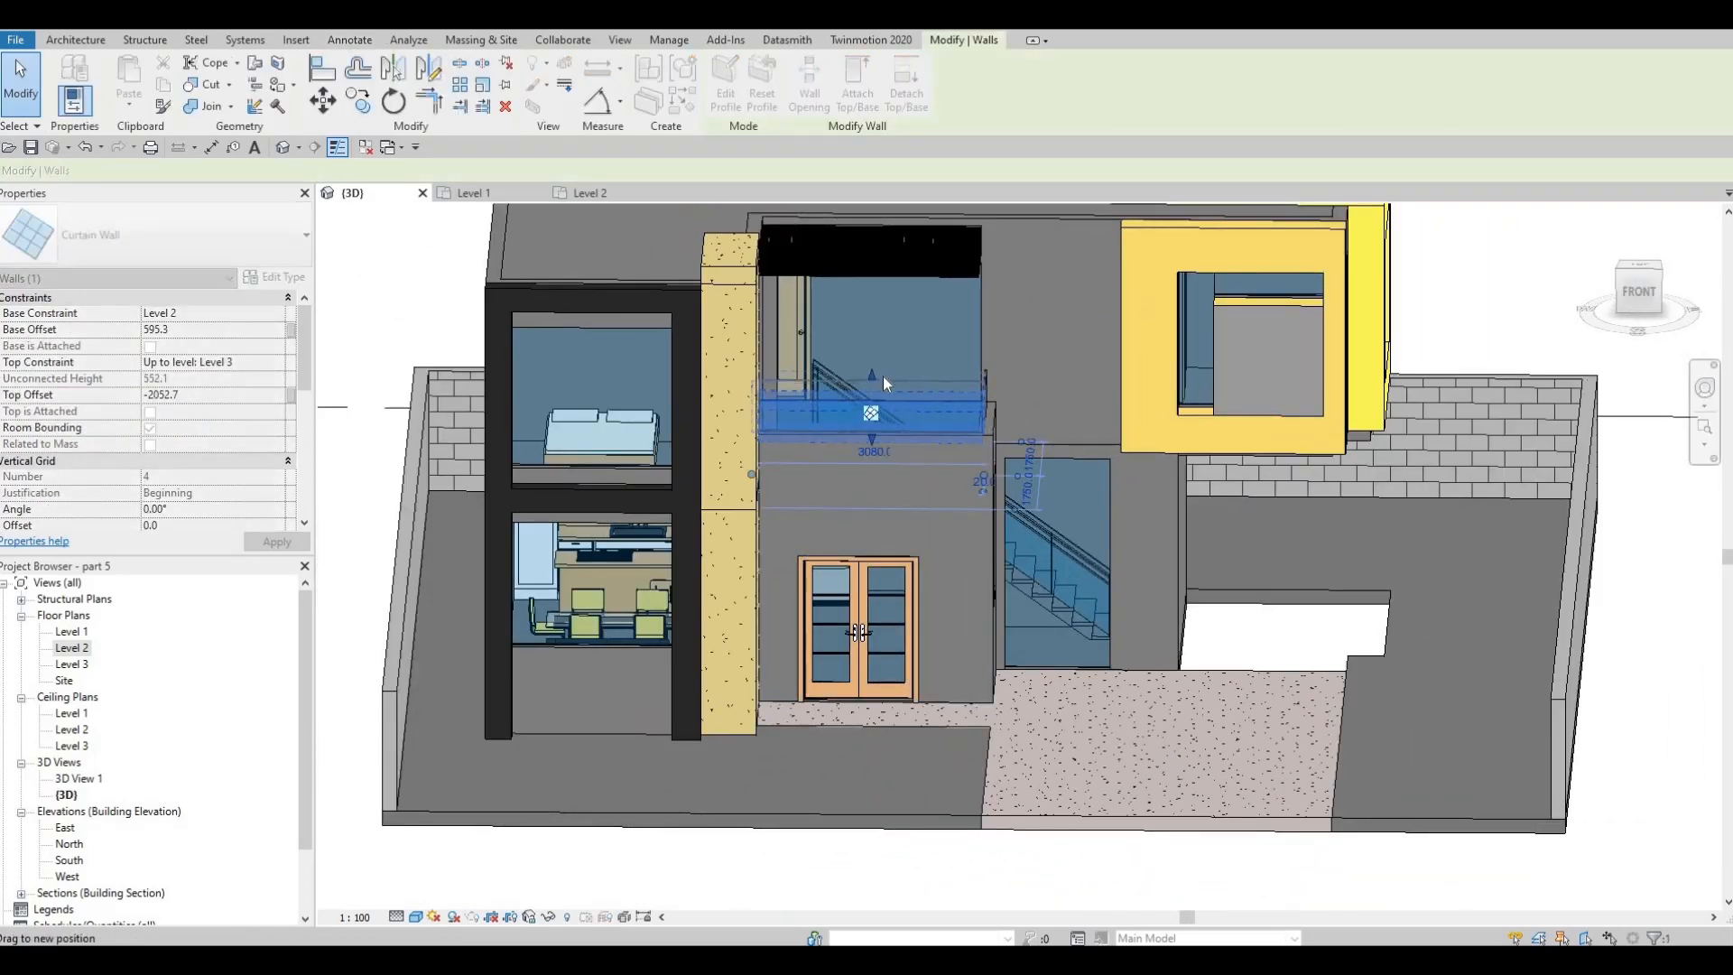
pyautogui.moveTo(882, 382); pyautogui.dragTo(881, 359)
pyautogui.keyDown('shift'); pyautogui.moveTo(868, 373); pyautogui.dragTo(778, 381, button='middle'); pyautogui.keyUp('shift')
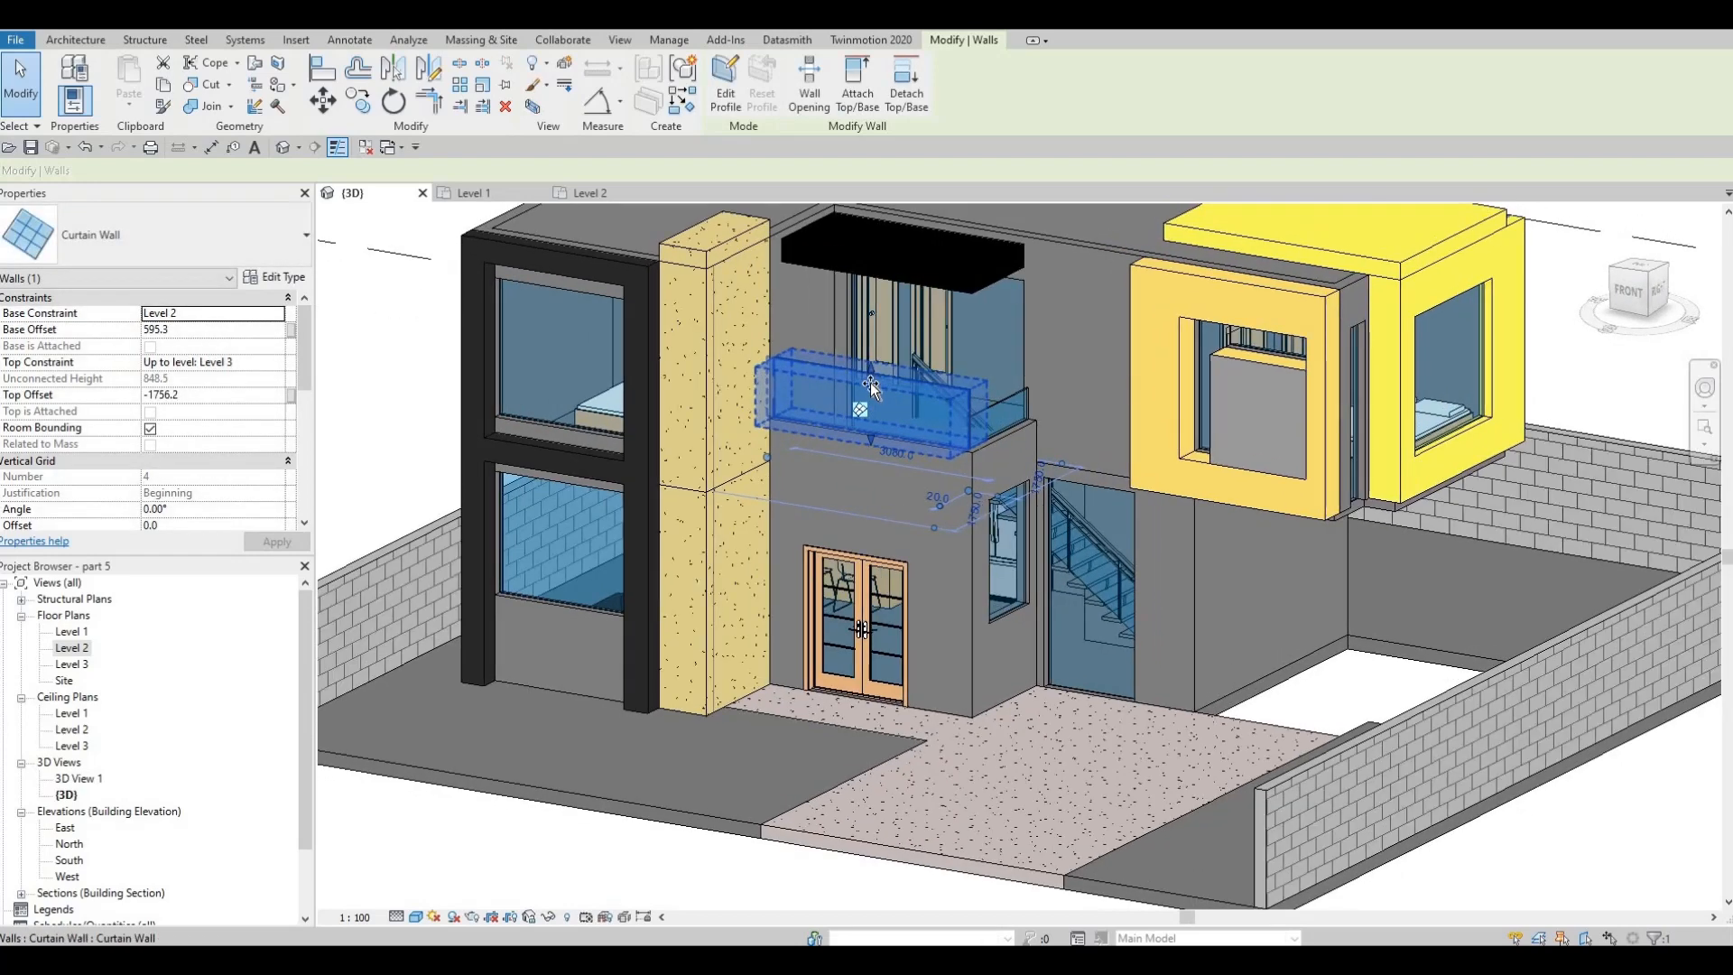
pyautogui.moveTo(872, 366); pyautogui.dragTo(871, 378)
pyautogui.press('Escape')
pyautogui.press('Escape')
pyautogui.press('Escape')
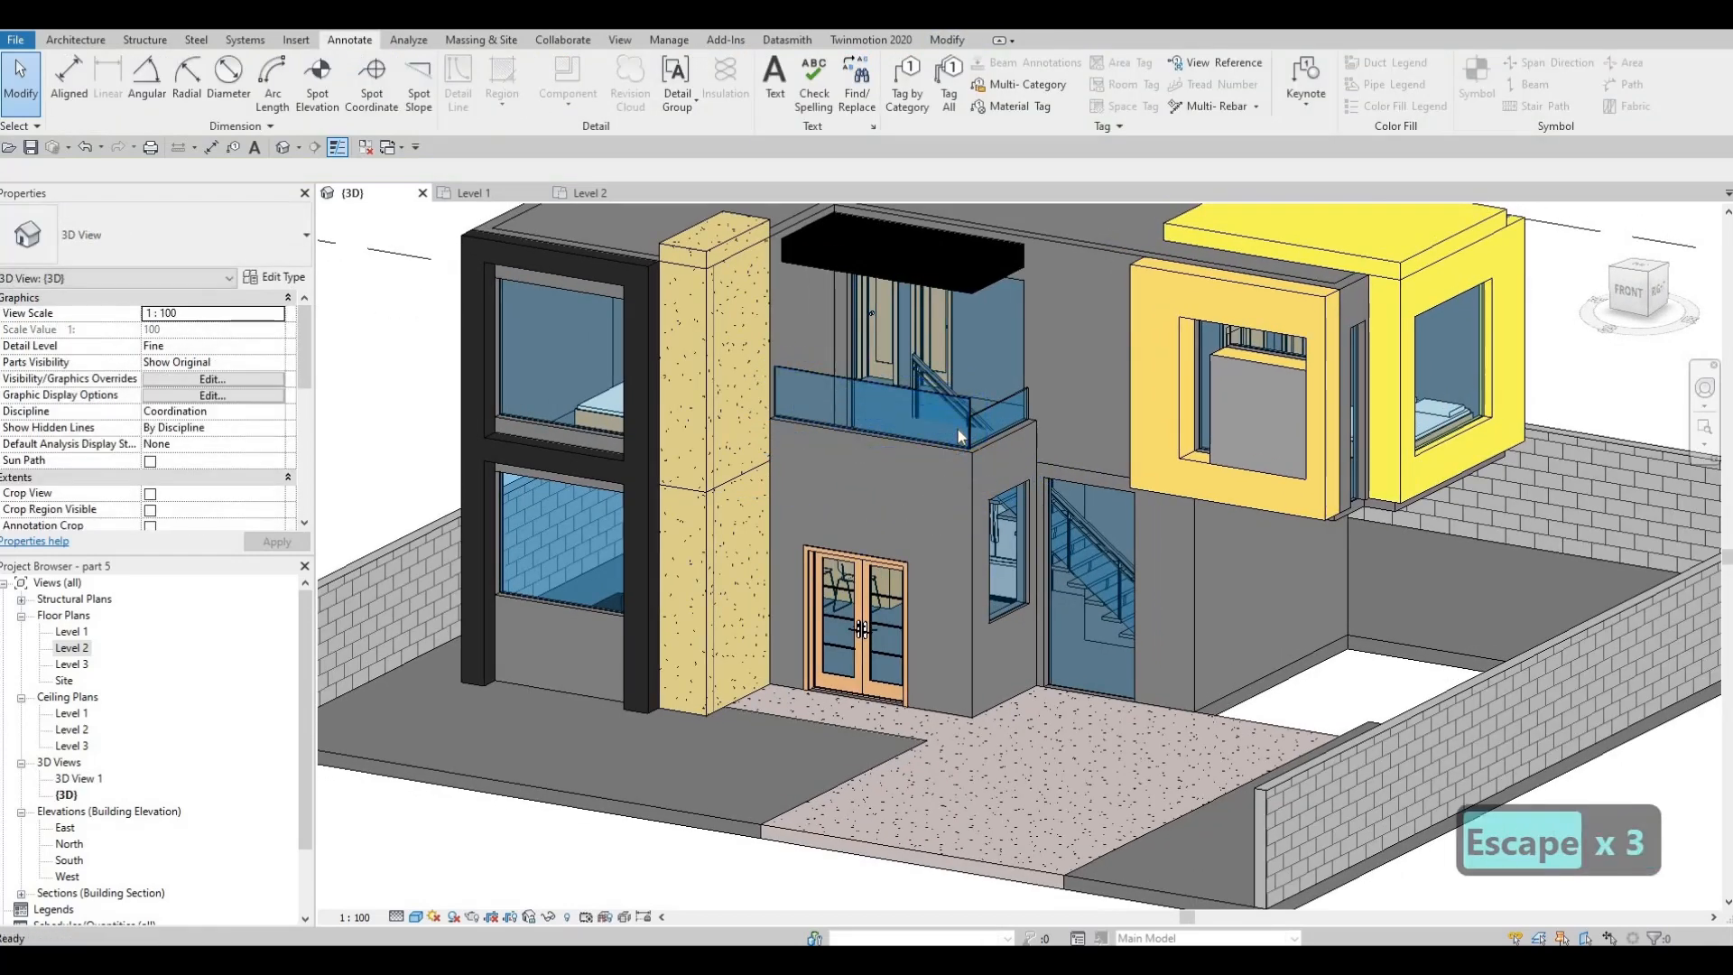
pyautogui.press('a')
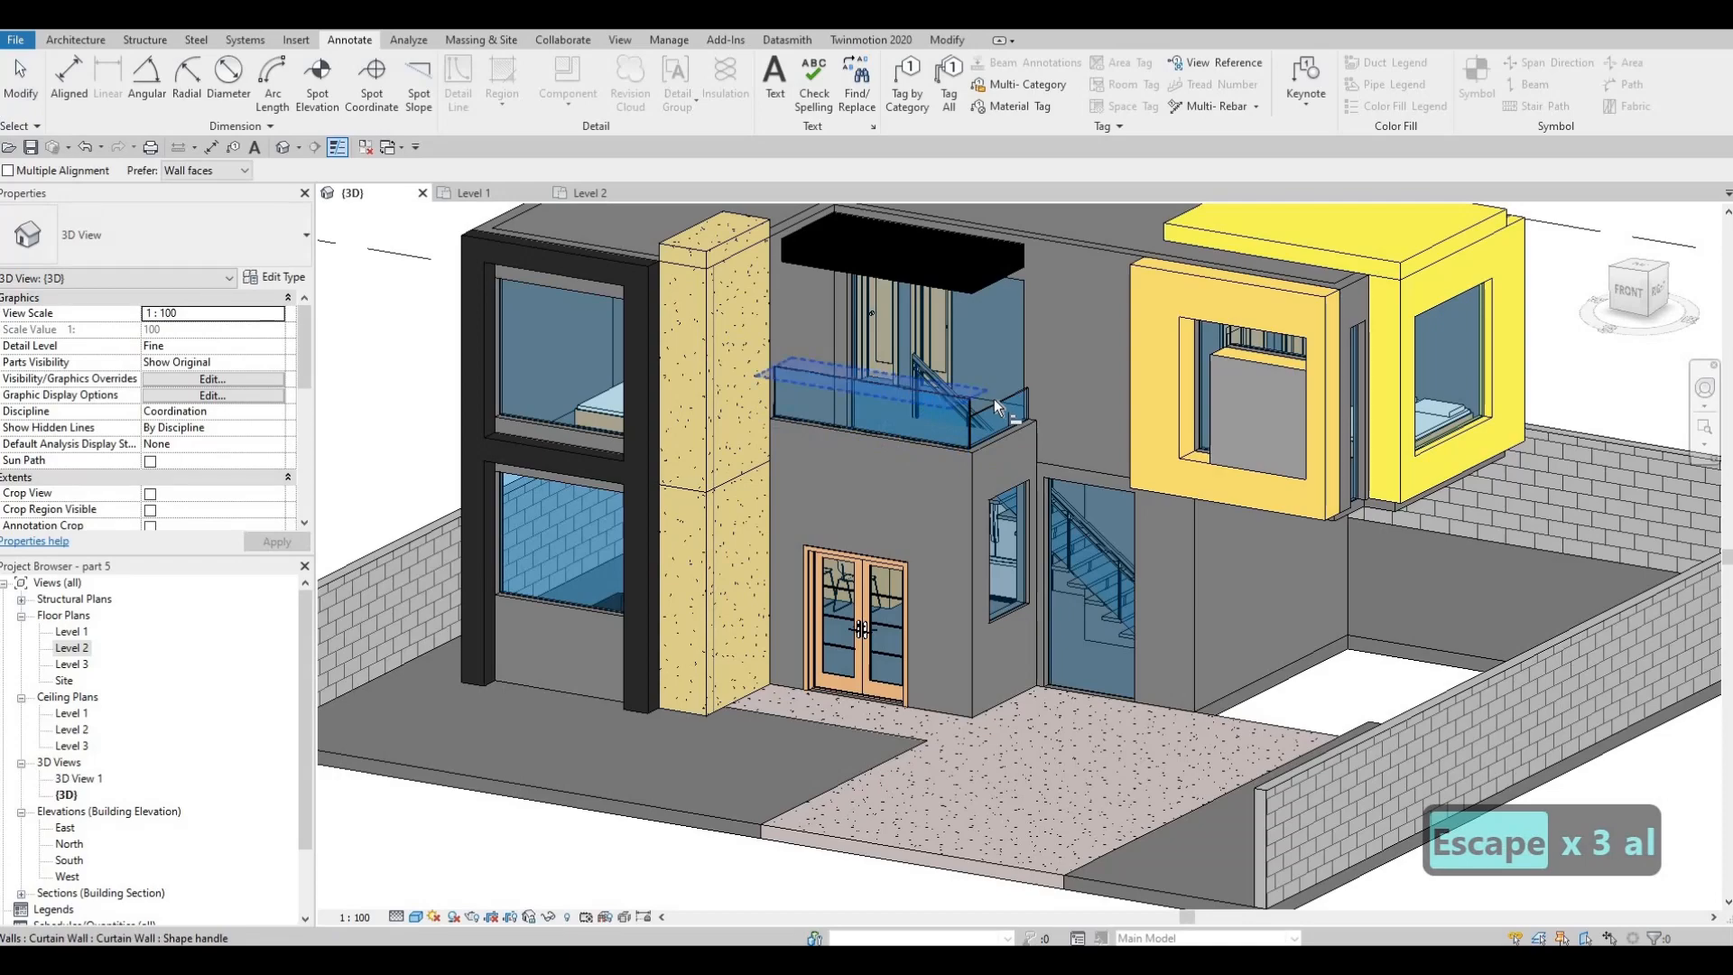
pyautogui.press('Escape')
pyautogui.press('Escape')
# Examine the house's east side, upper-floor overhang, boundary walls and ground slab from several angles in 3D
pyautogui.keyDown('shift'); pyautogui.moveTo(746, 421); pyautogui.dragTo(1062, 461, button='middle'); pyautogui.keyUp('shift')
pyautogui.scroll(3, 1100, 388)
pyautogui.scroll(2, 1136, 398)
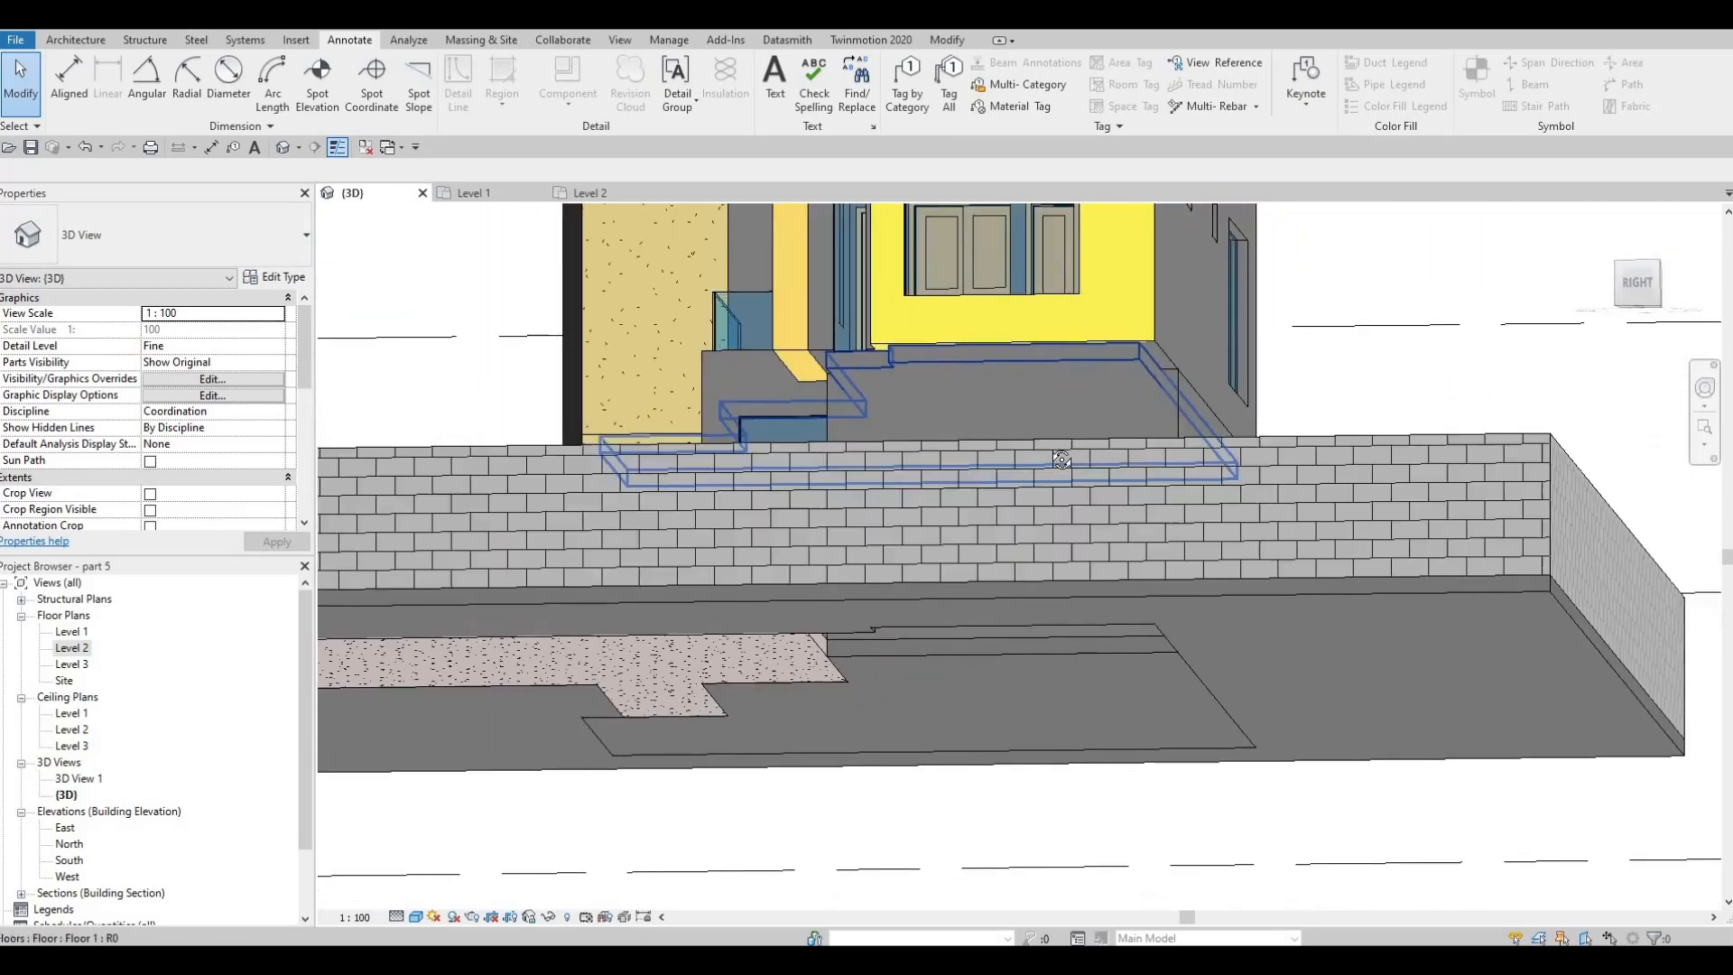
pyautogui.keyDown('shift'); pyautogui.moveTo(1256, 448); pyautogui.dragTo(730, 360, button='middle'); pyautogui.keyUp('shift')
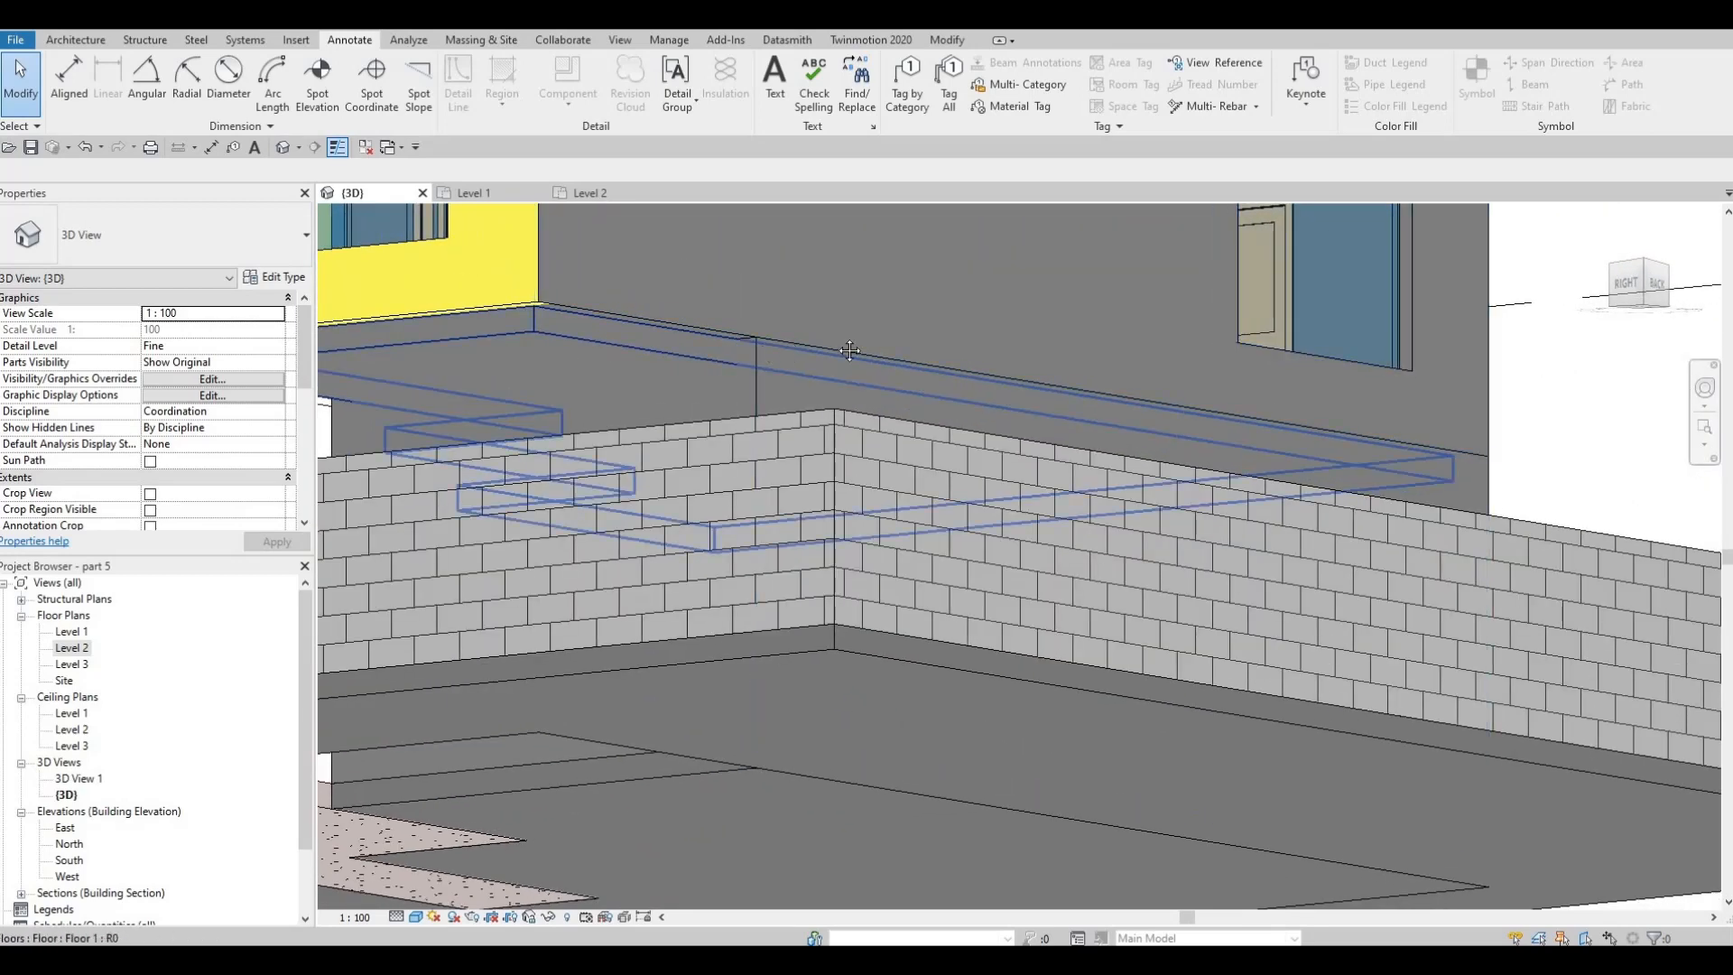
pyautogui.keyDown('shift'); pyautogui.moveTo(849, 351); pyautogui.dragTo(1036, 333, button='middle'); pyautogui.keyUp('shift')
pyautogui.moveTo(785, 357); pyautogui.dragTo(994, 349, button='middle')
pyautogui.scroll(-3, 994, 348)
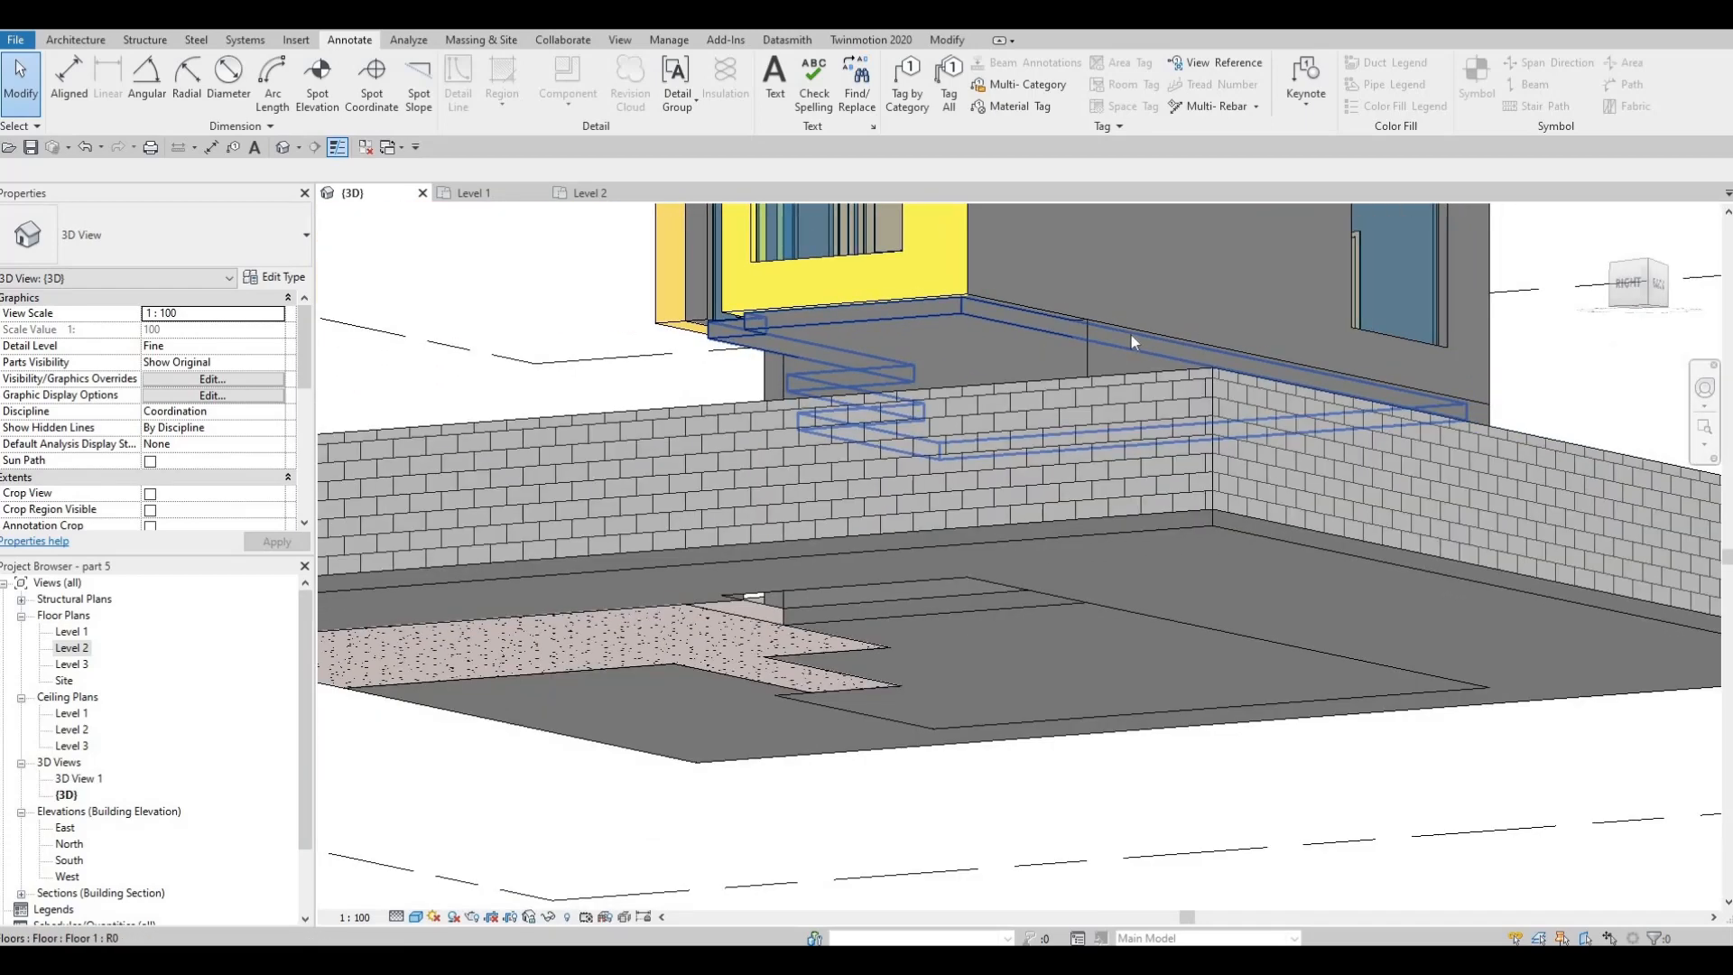
pyautogui.keyDown('shift'); pyautogui.moveTo(1134, 342); pyautogui.dragTo(1270, 501, button='middle'); pyautogui.keyUp('shift')
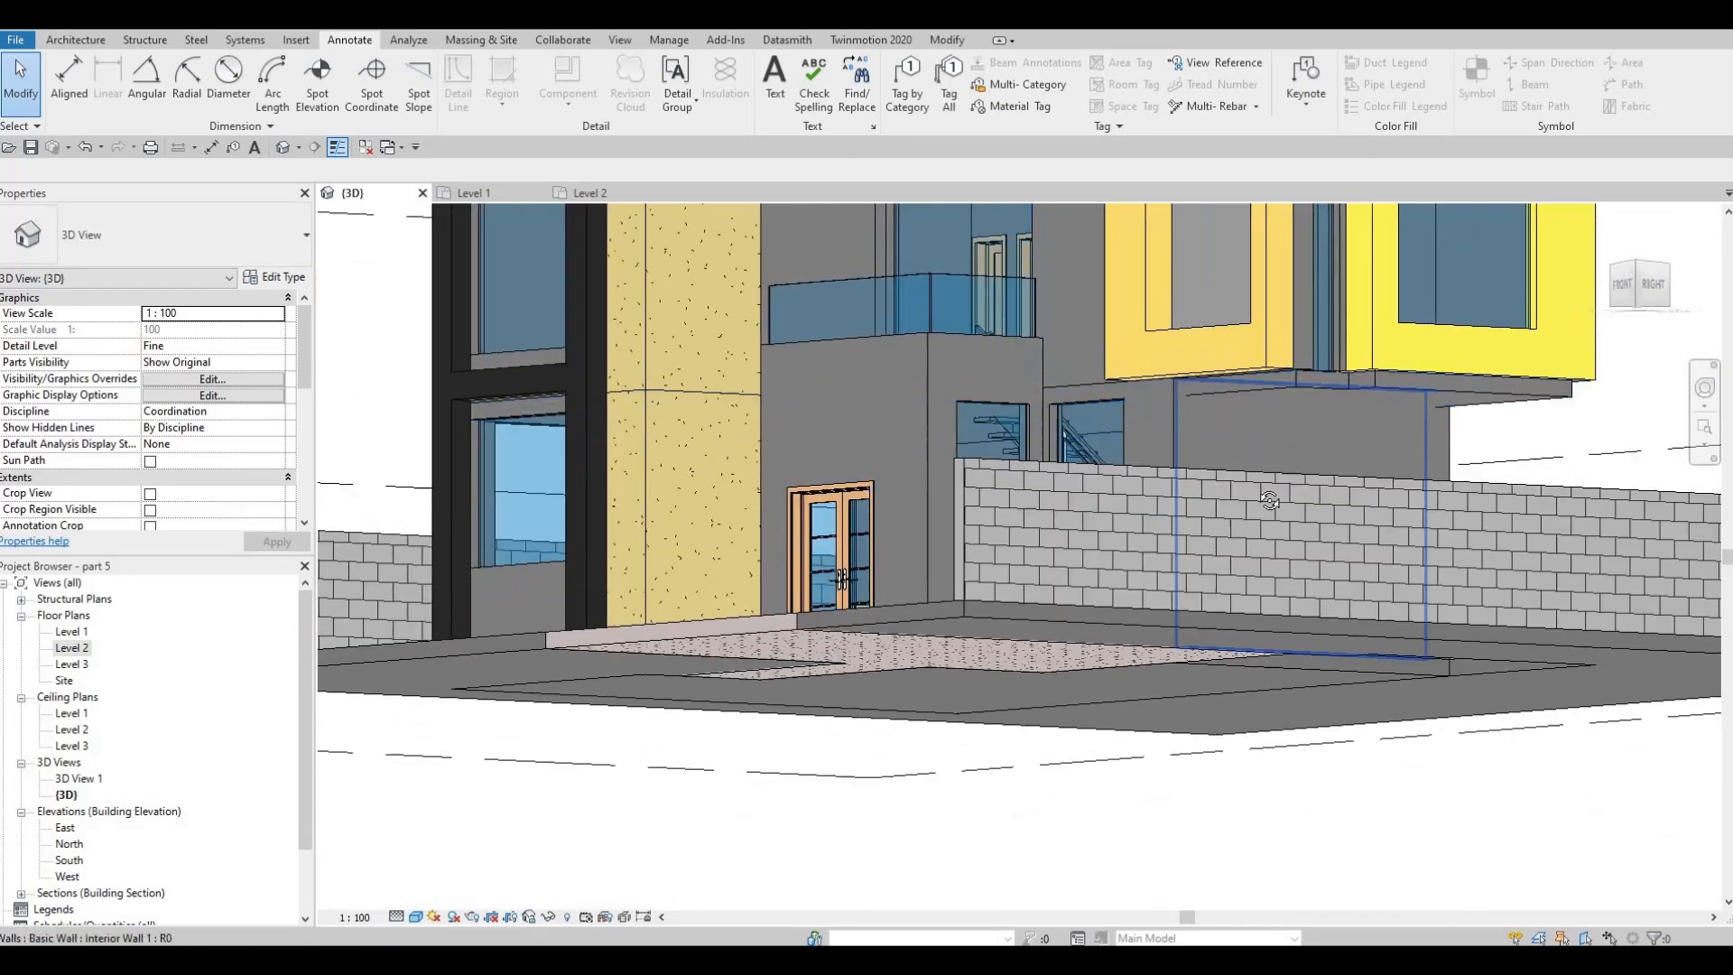
pyautogui.keyDown('shift'); pyautogui.moveTo(1269, 427); pyautogui.dragTo(957, 442, button='middle'); pyautogui.keyUp('shift')
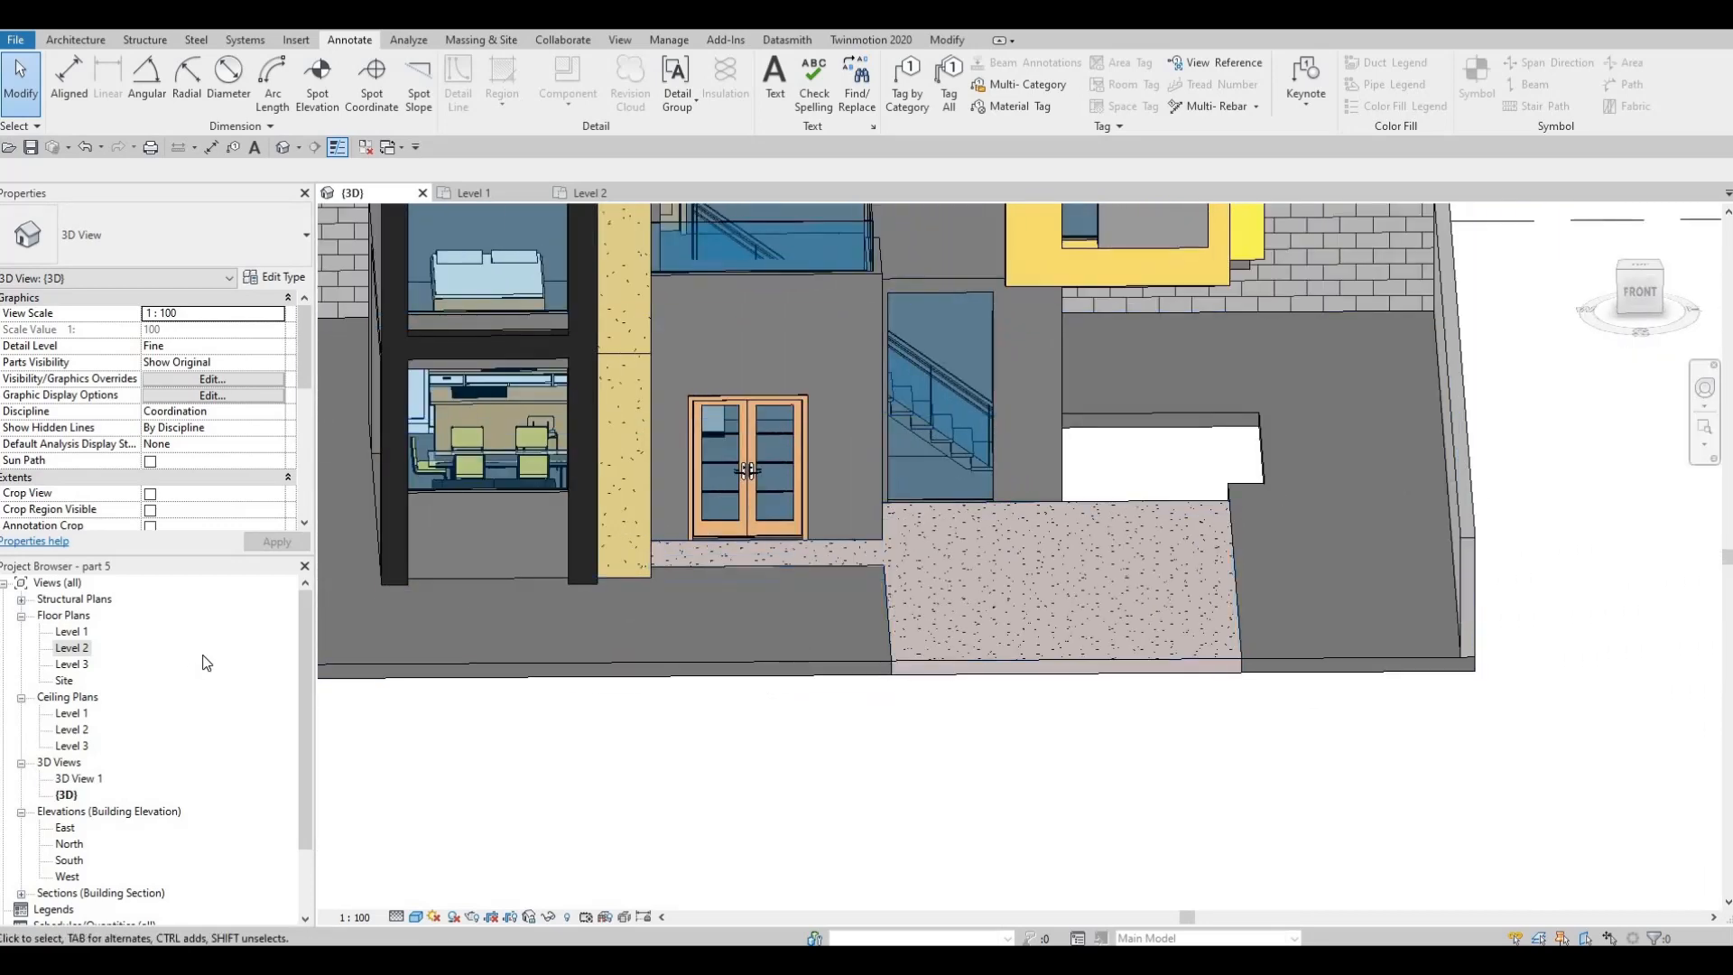
# Open the Level 1 floor plan with the surrounding plot in view
pyautogui.doubleClick(71, 631)
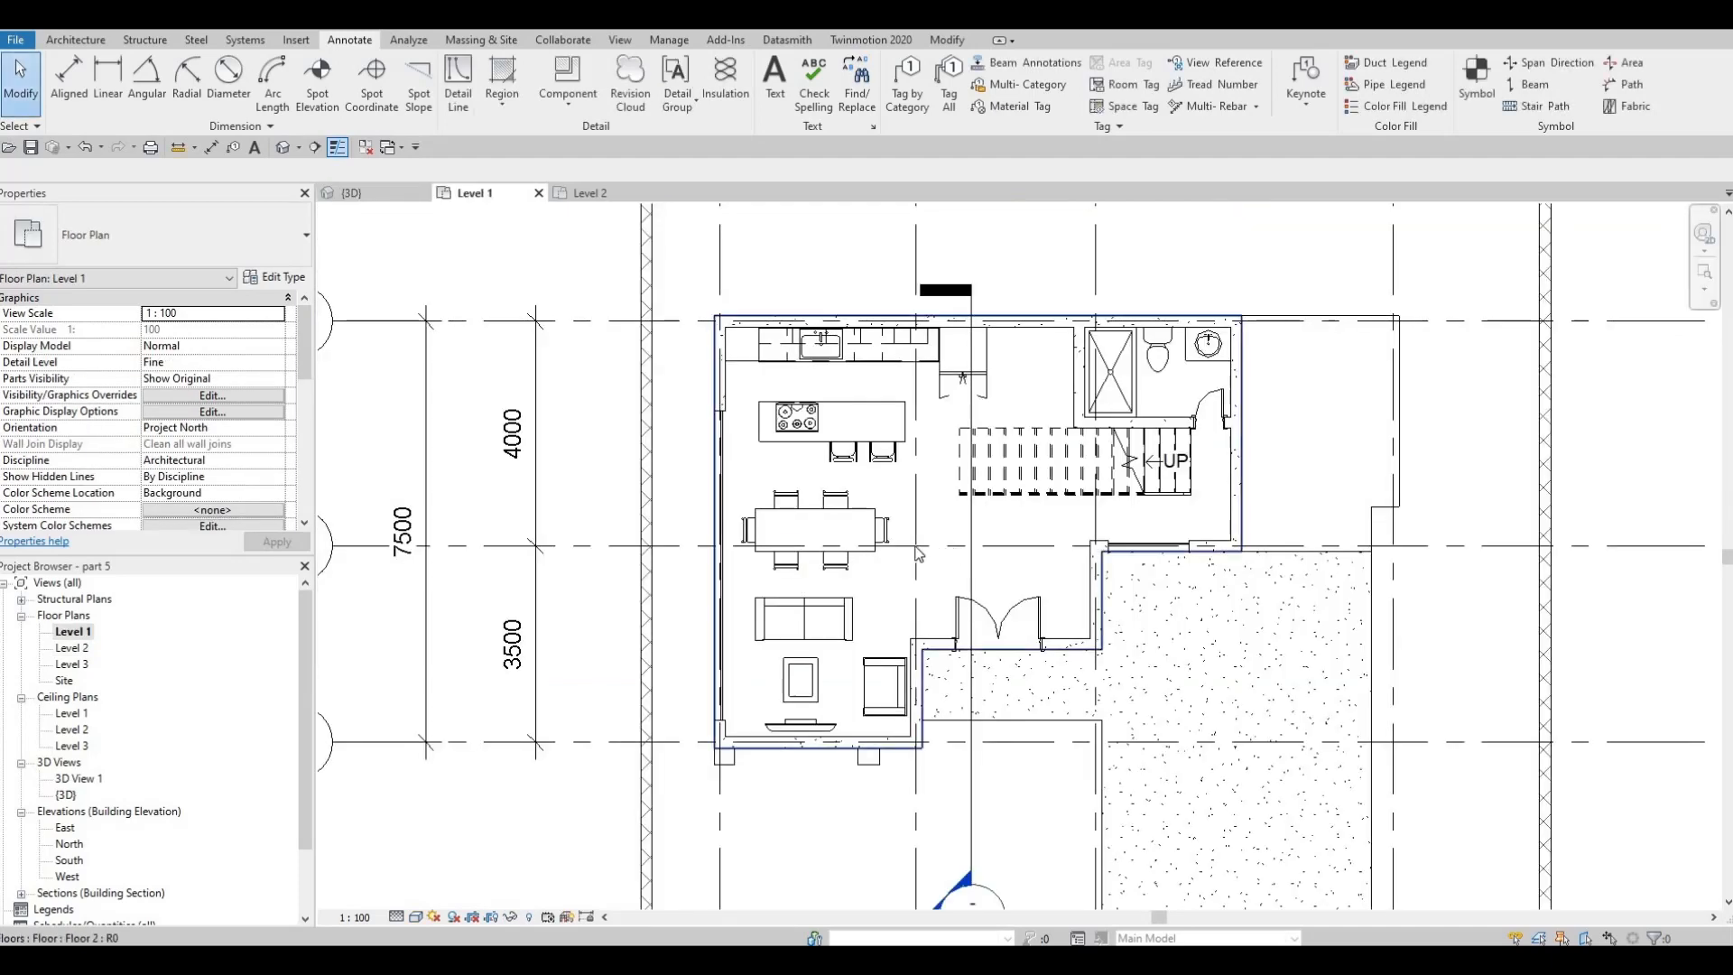
pyautogui.press('Escape')
pyautogui.press('Escape')
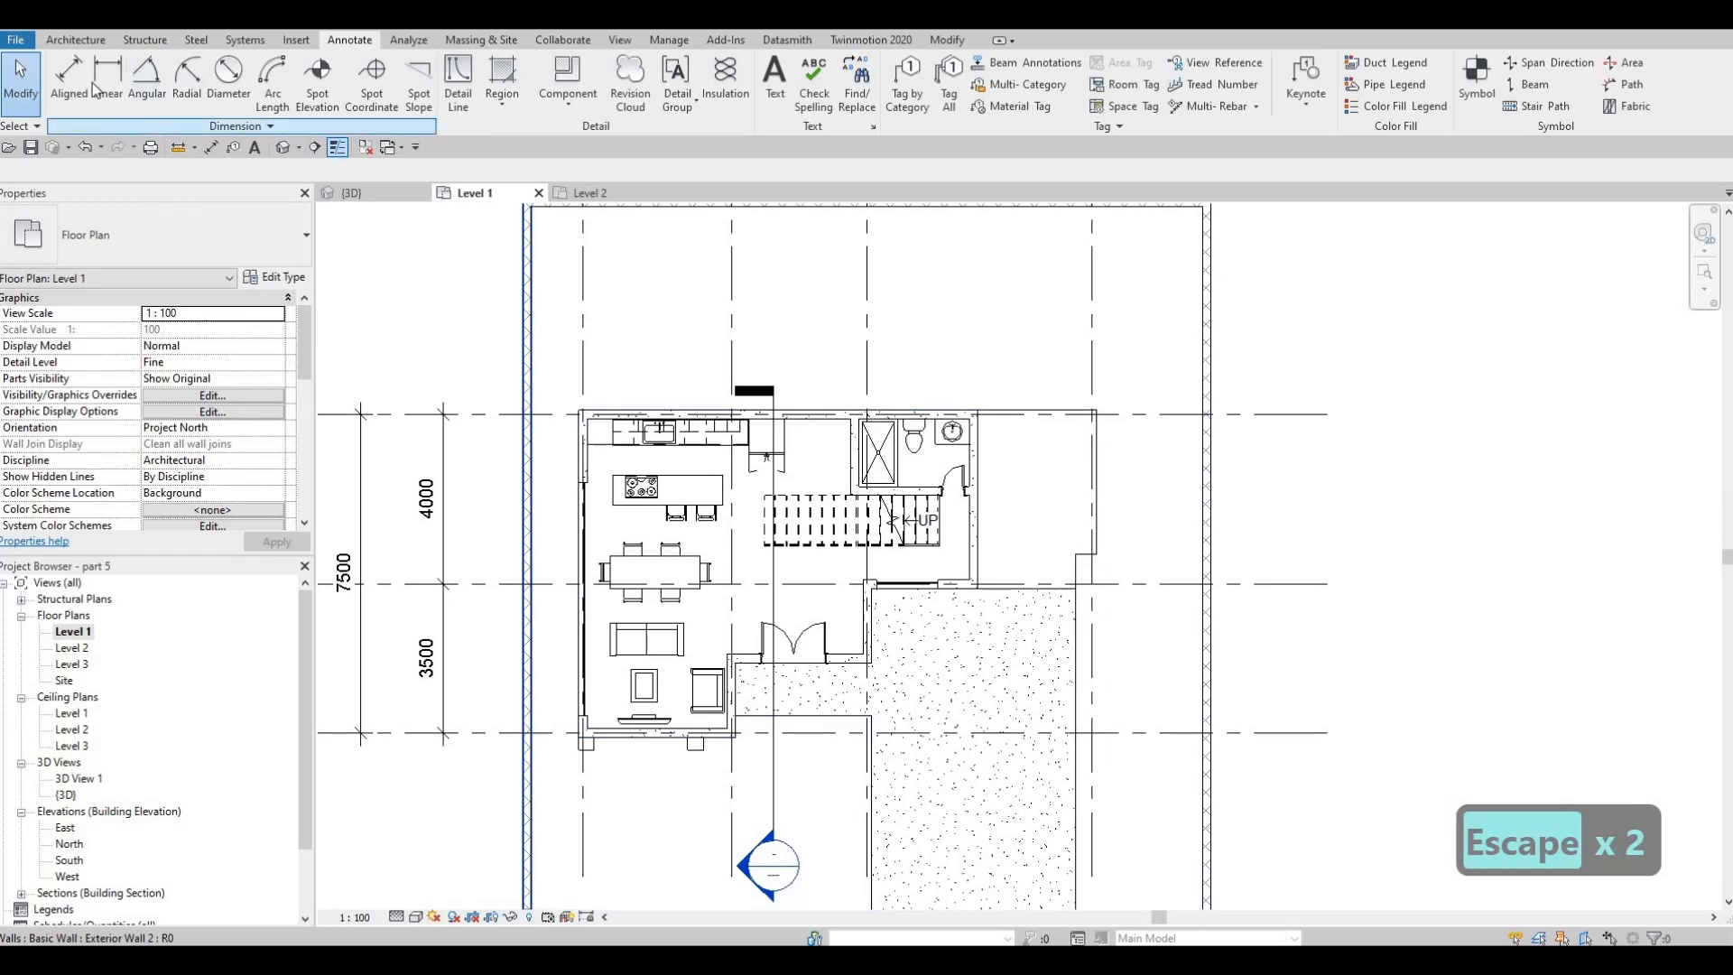
pyautogui.click(63, 40)
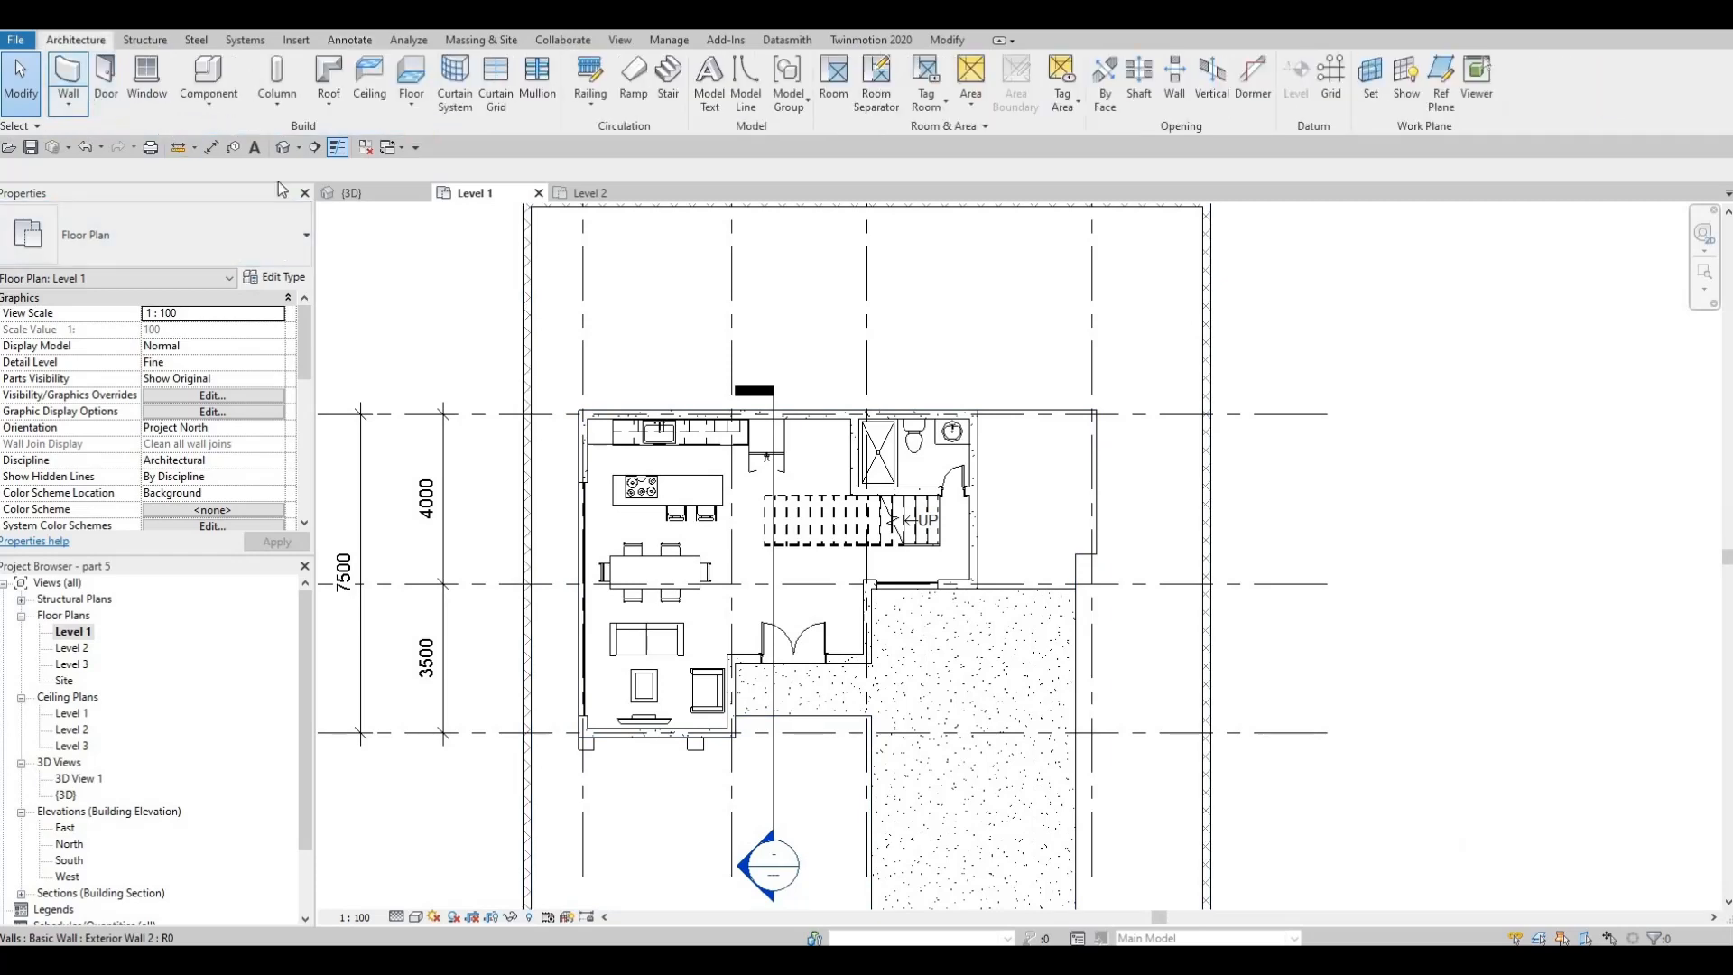
pyautogui.press('w')
pyautogui.press('a')
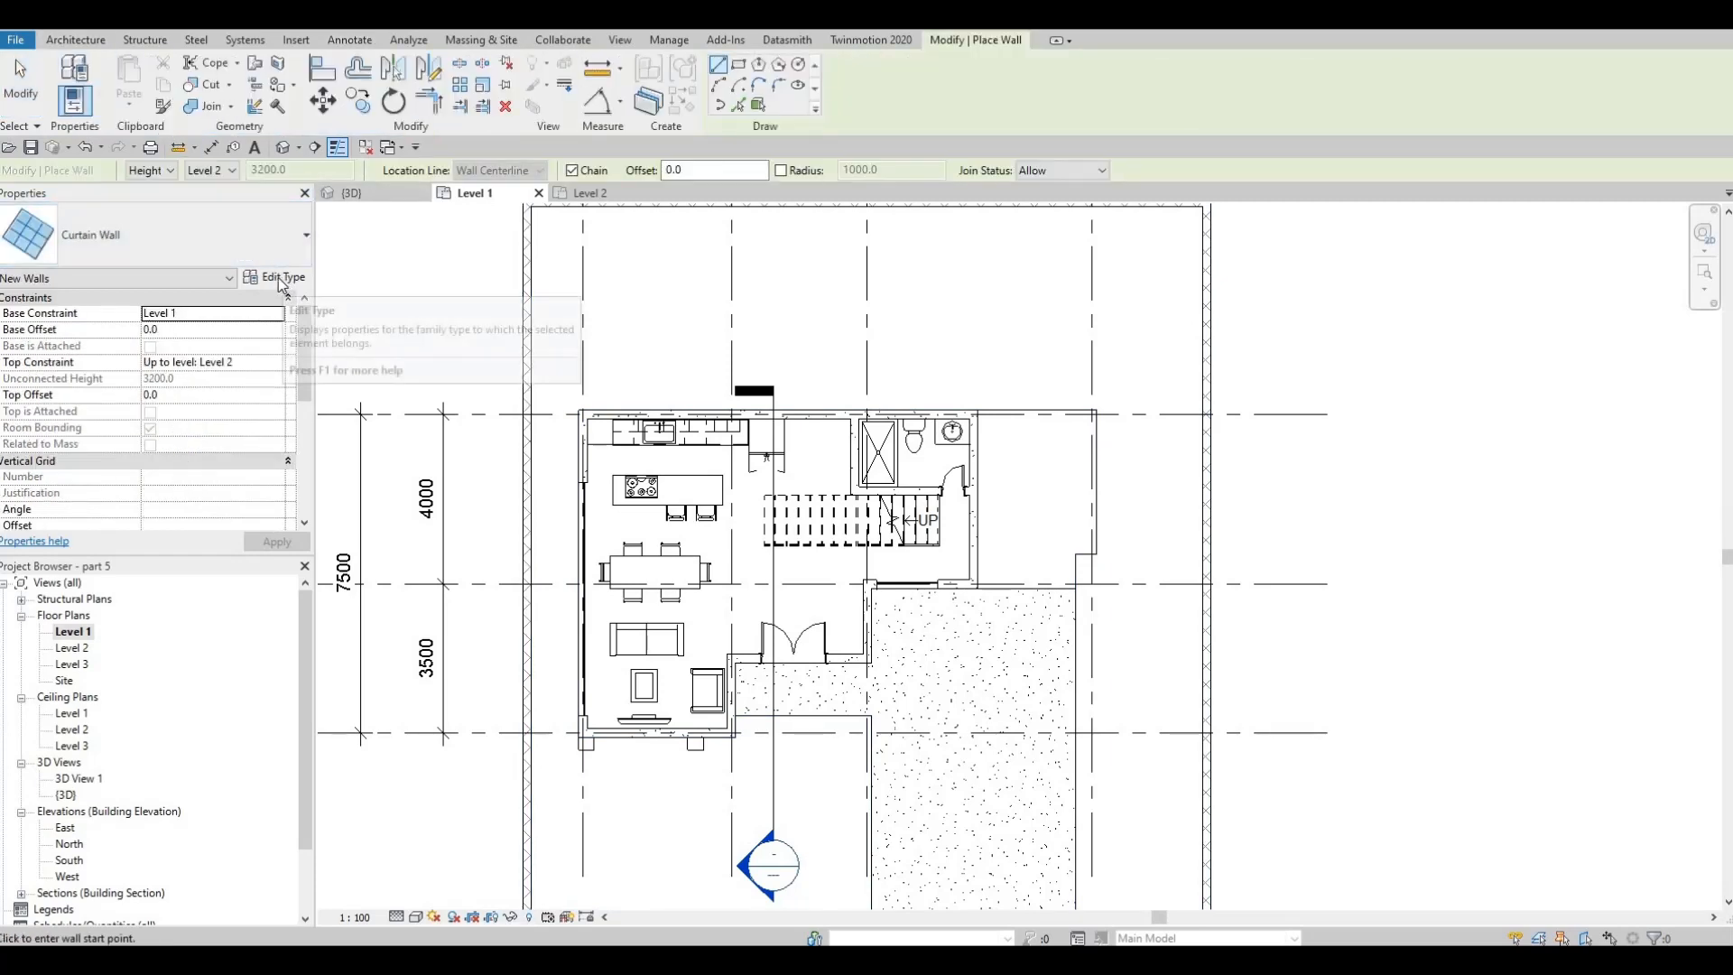
pyautogui.click(278, 278)
pyautogui.press('Escape')
pyautogui.press('Escape')
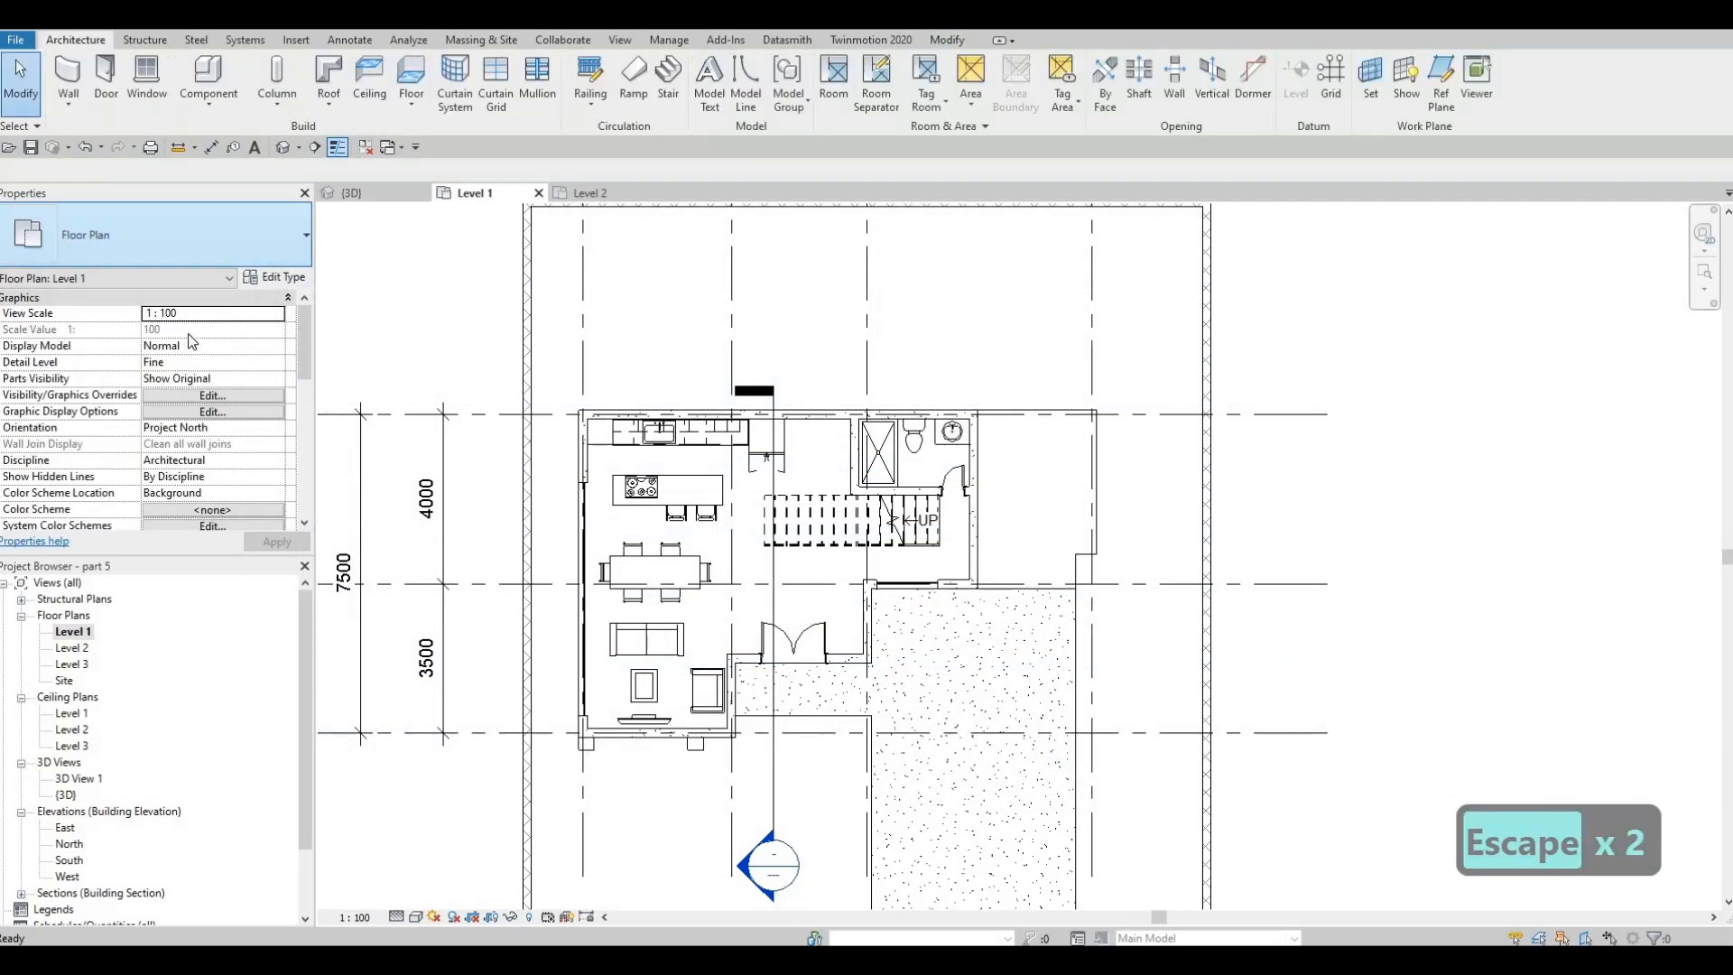
pyautogui.click(259, 256)
pyautogui.press('Escape')
pyautogui.press('Escape')
# Start a basic wall with the Interior Wall 1 type and duplicate that type as POOL WALL
pyautogui.click(70, 86)
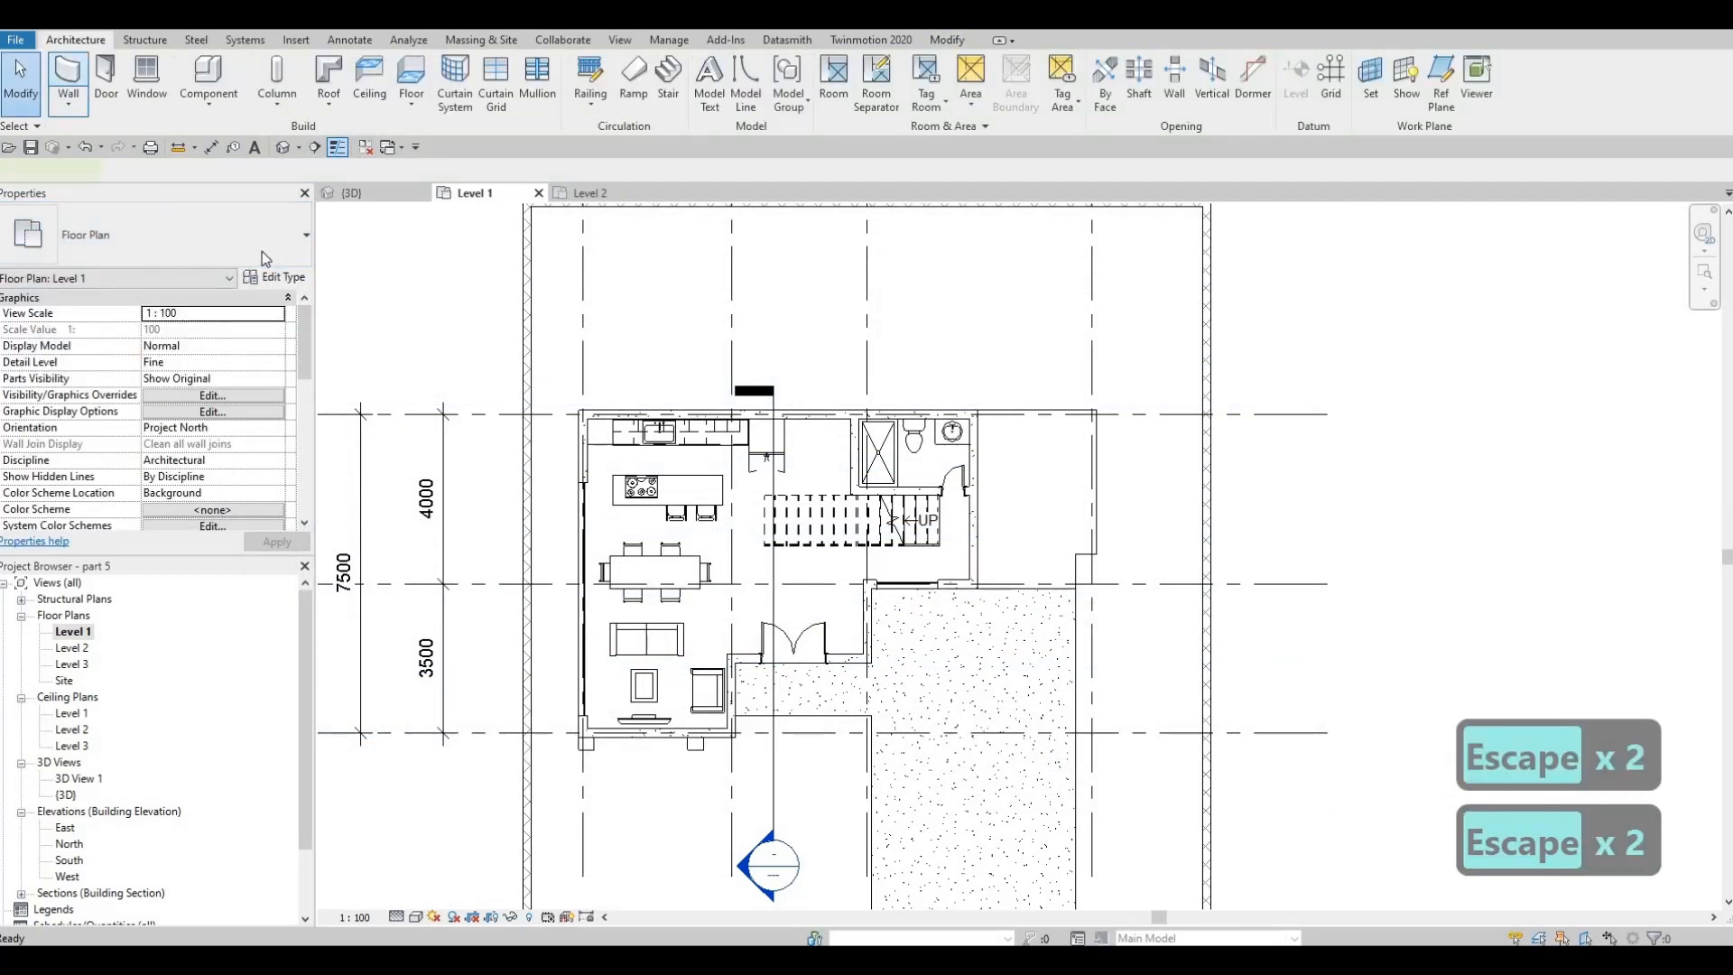
pyautogui.click(253, 249)
pyautogui.scroll(3, 142, 376)
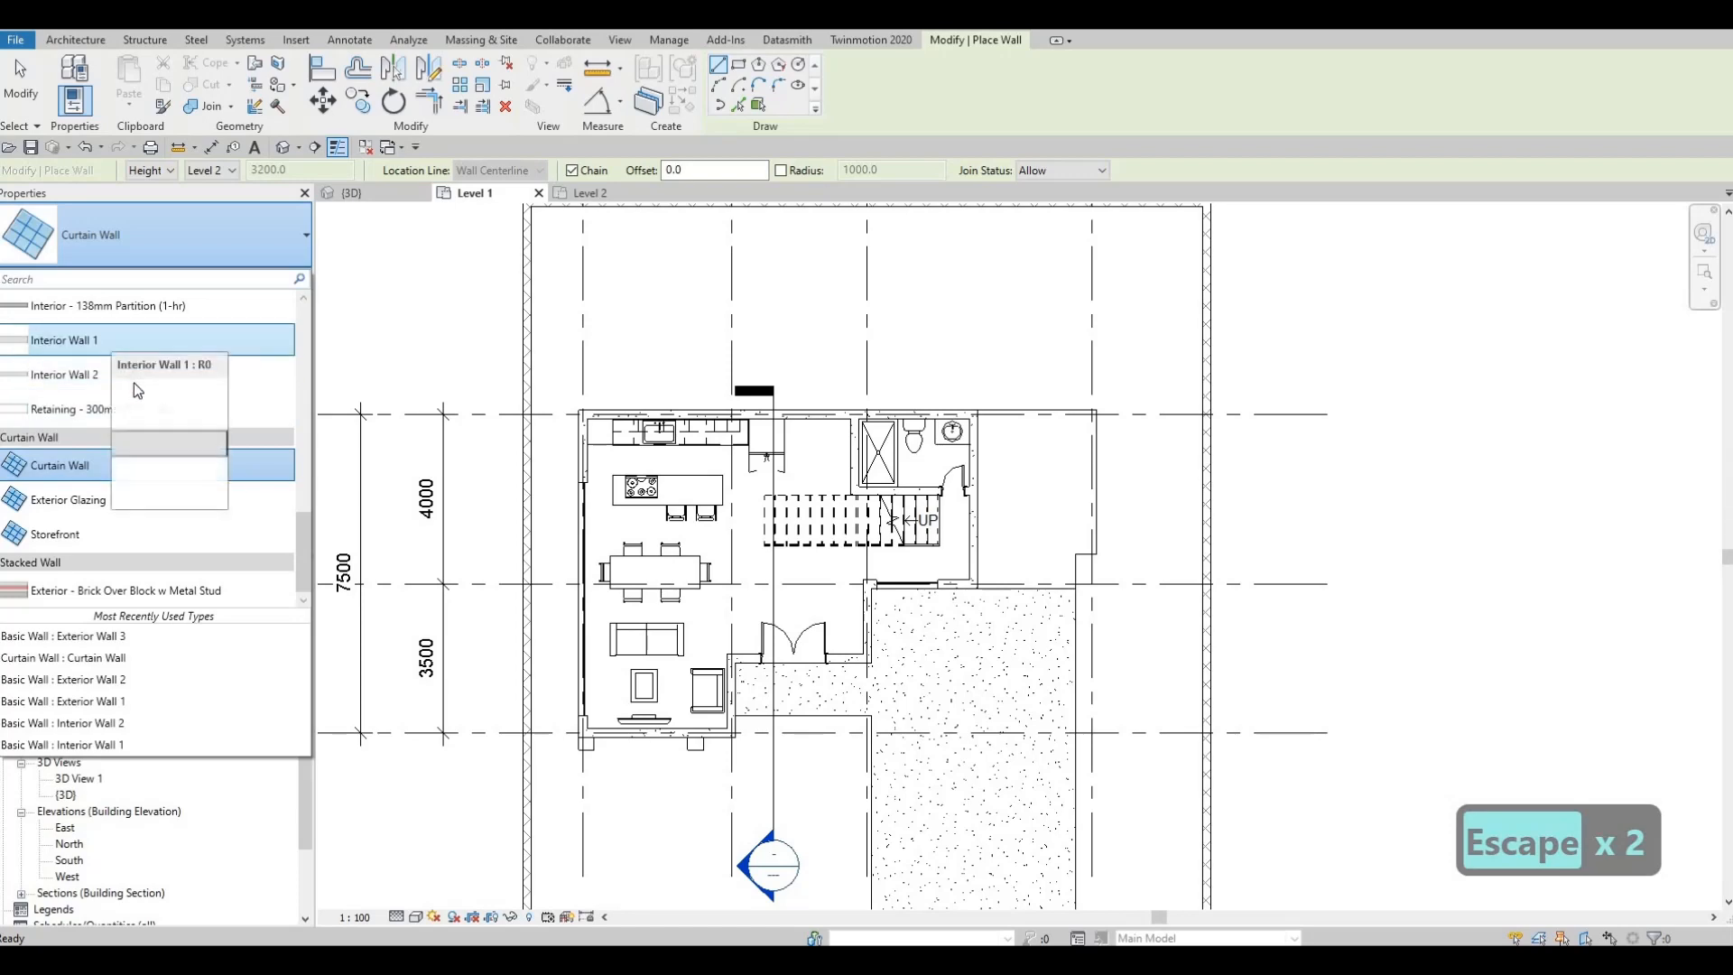
pyautogui.scroll(1, 106, 463)
pyautogui.click(63, 468)
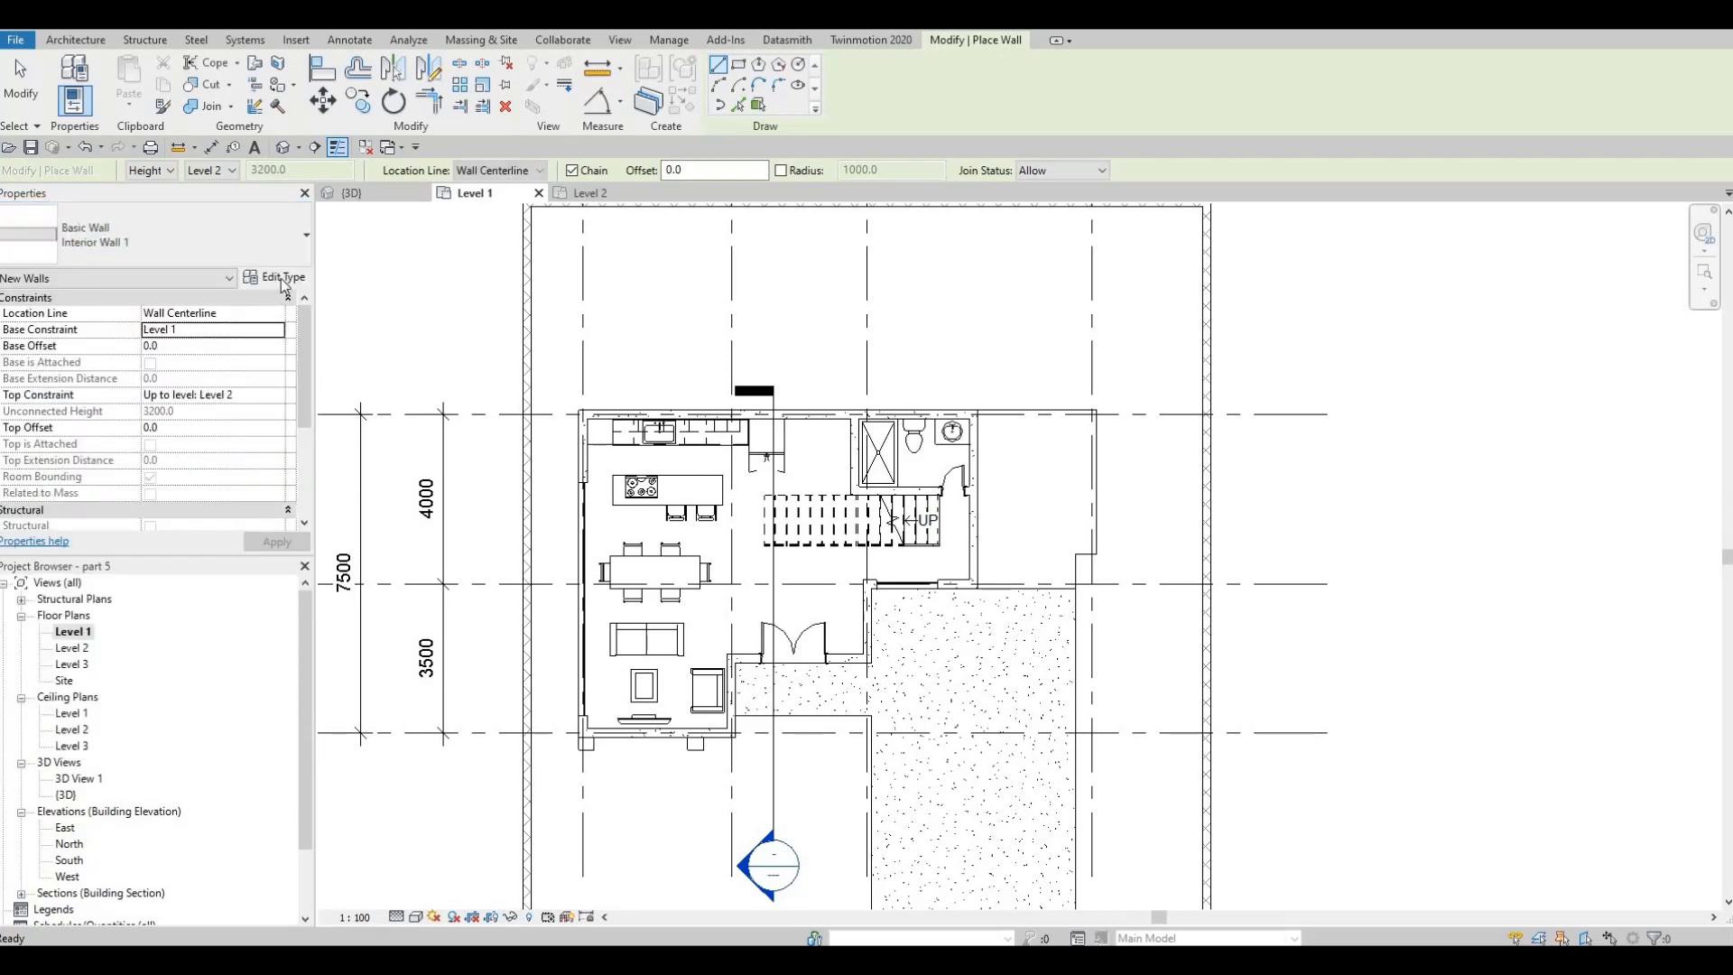
pyautogui.click(275, 278)
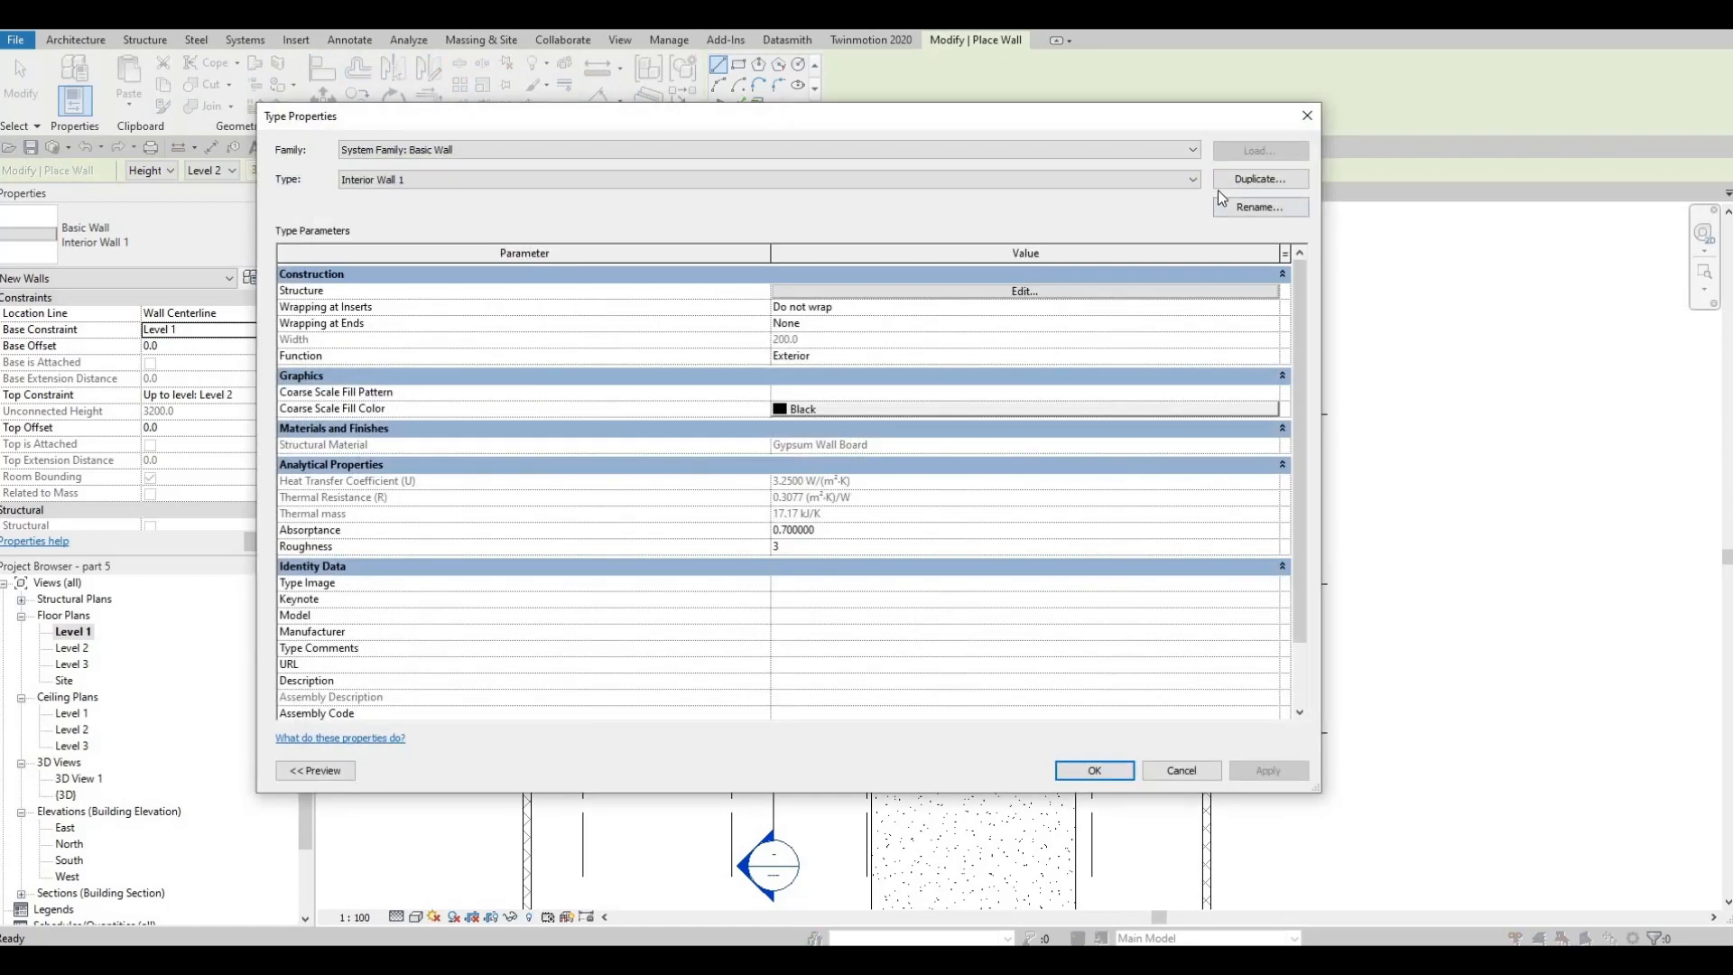
pyautogui.click(1260, 179)
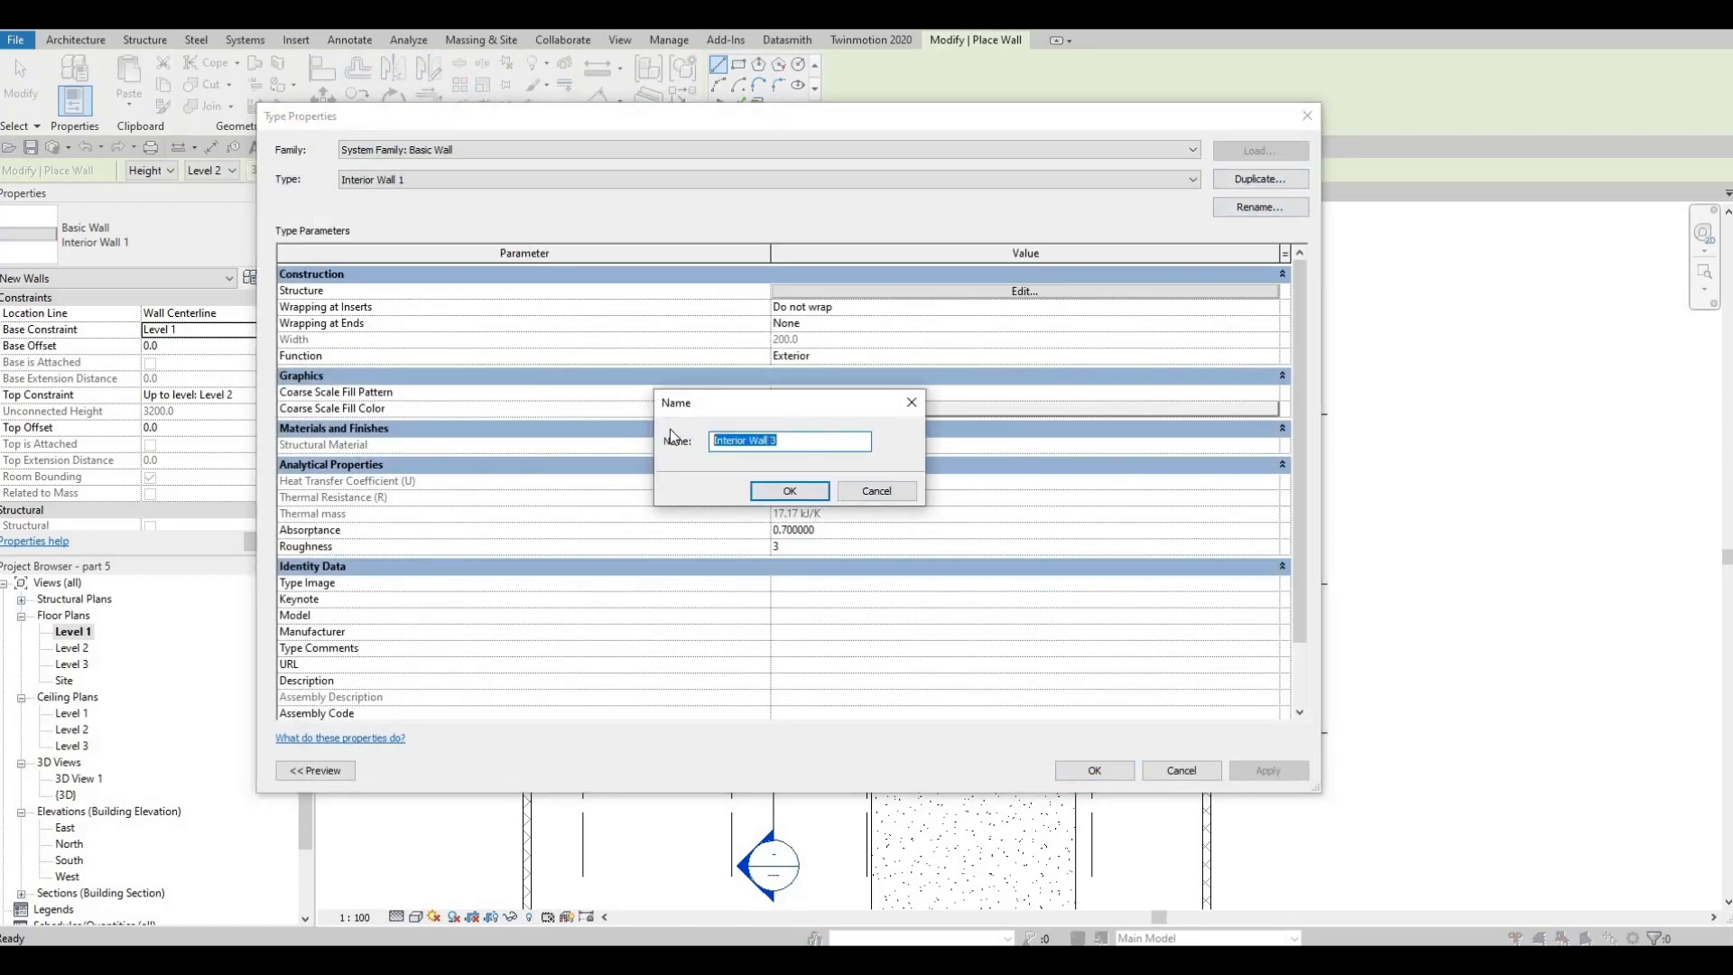
pyautogui.write('poll')
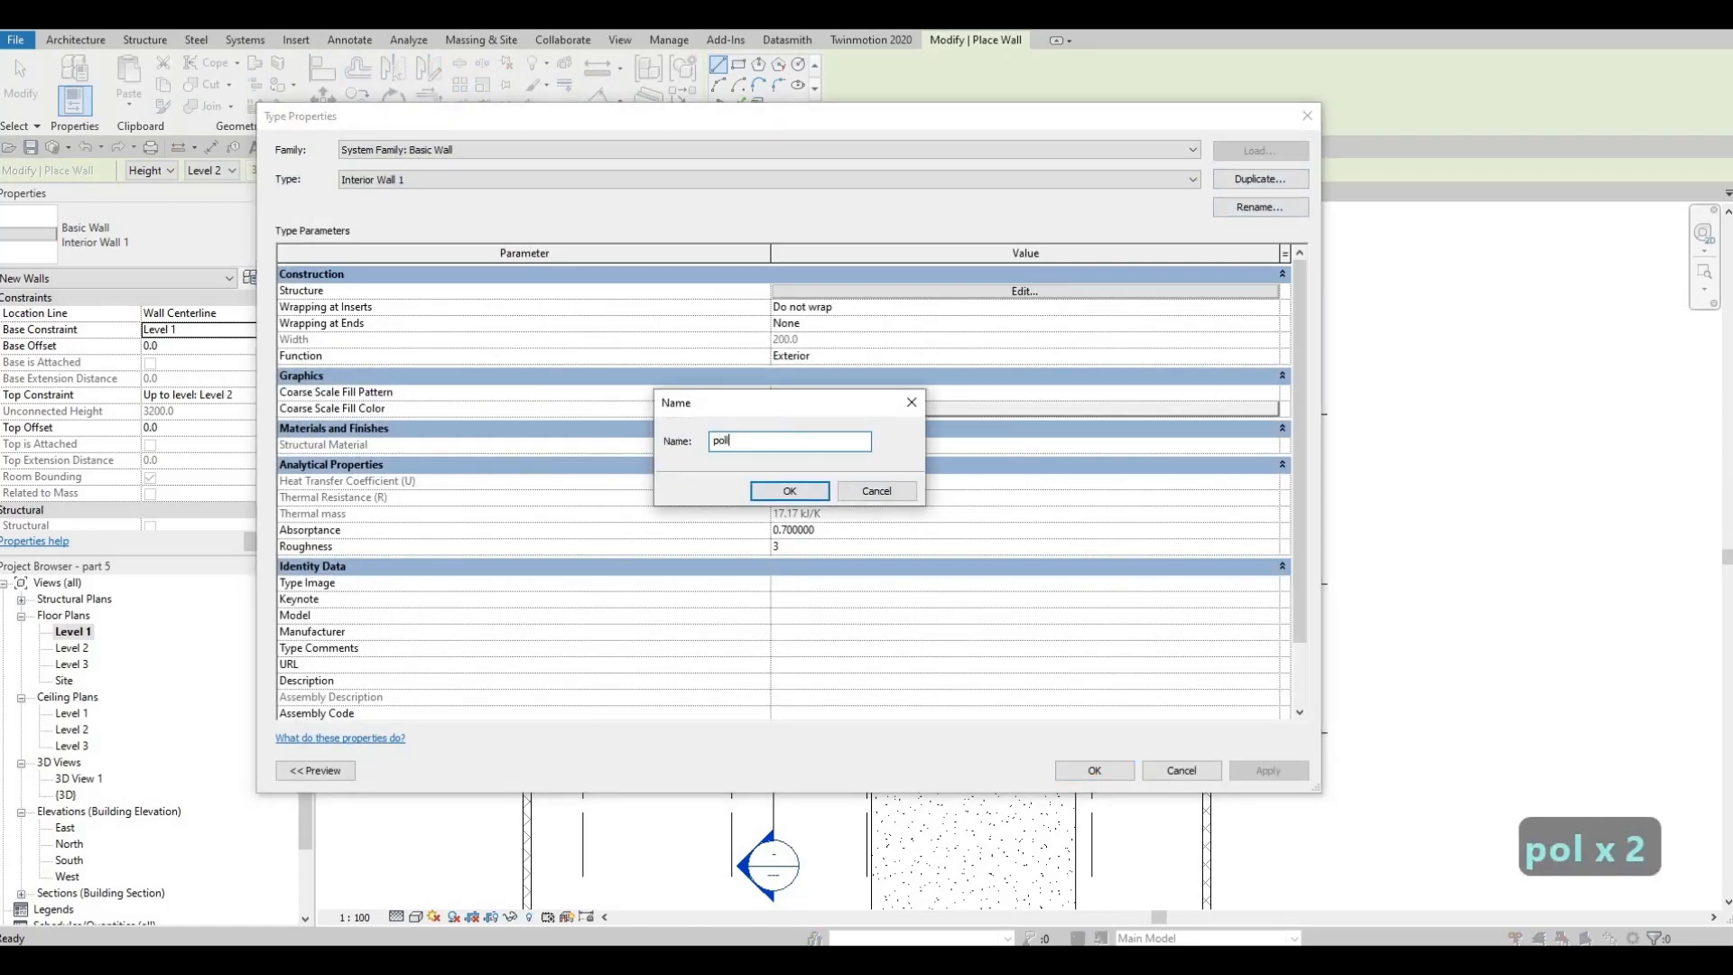
pyautogui.press('BackSpace')
pyautogui.press('BackSpace')
pyautogui.press('BackSpace')
pyautogui.press('BackSpace')
pyautogui.press('BackSpace')
pyautogui.press('BackSpace')
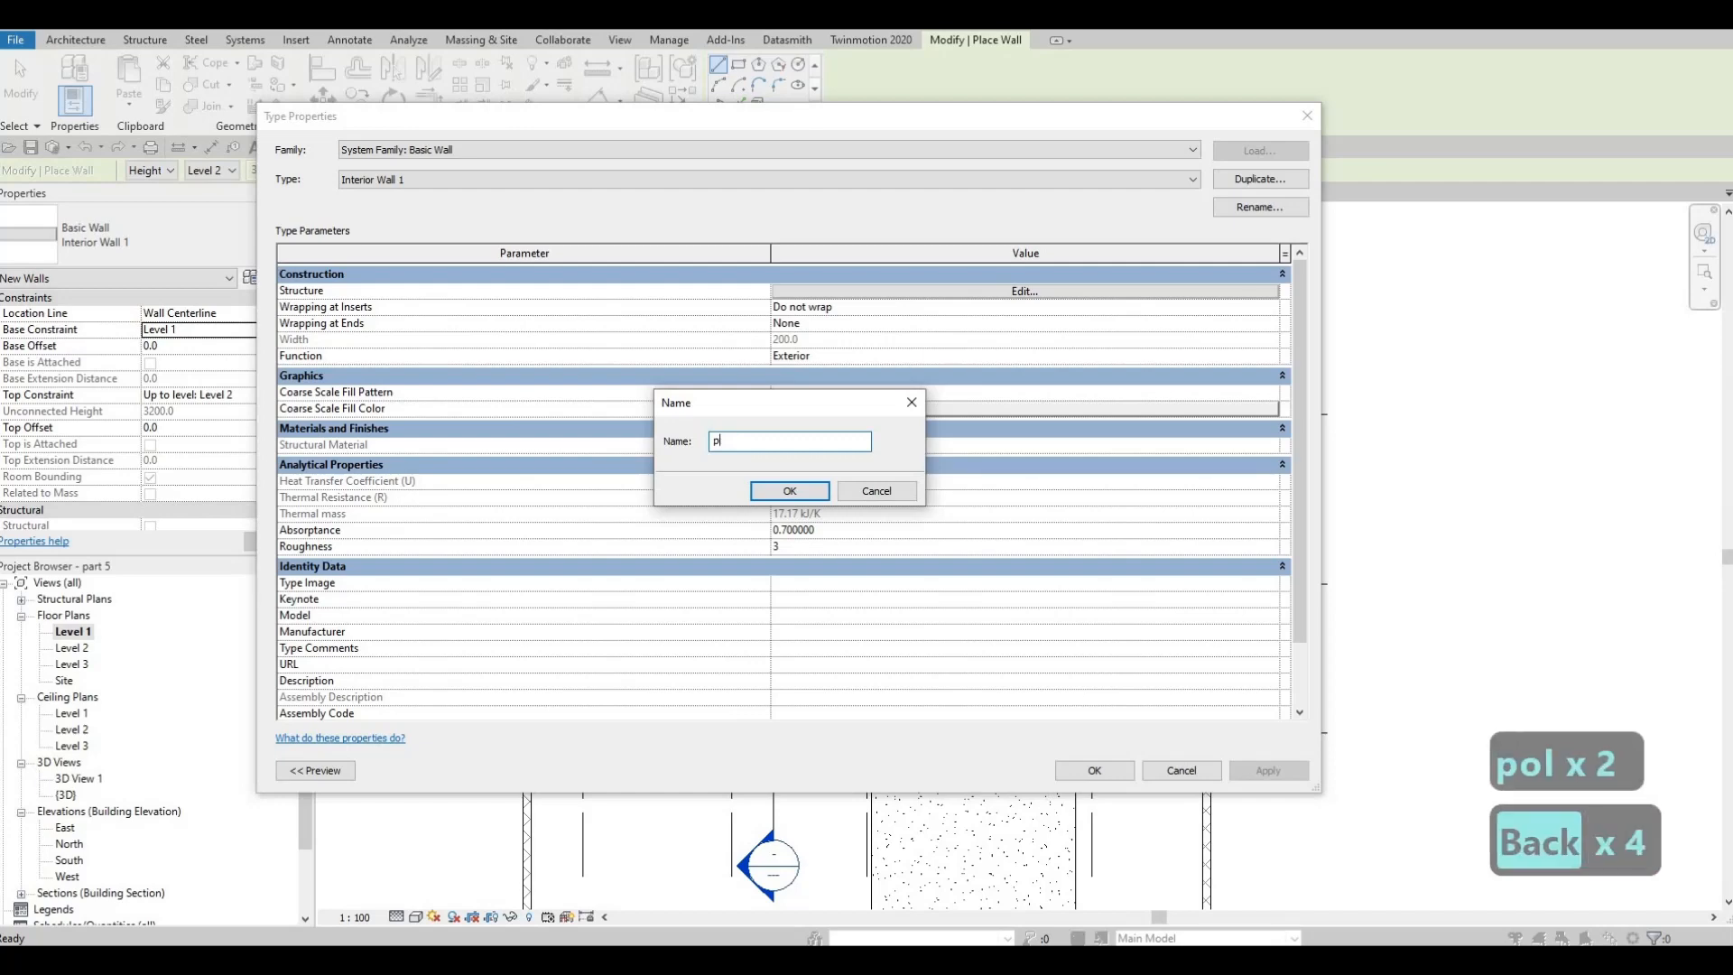
pyautogui.write('POOL WALL')
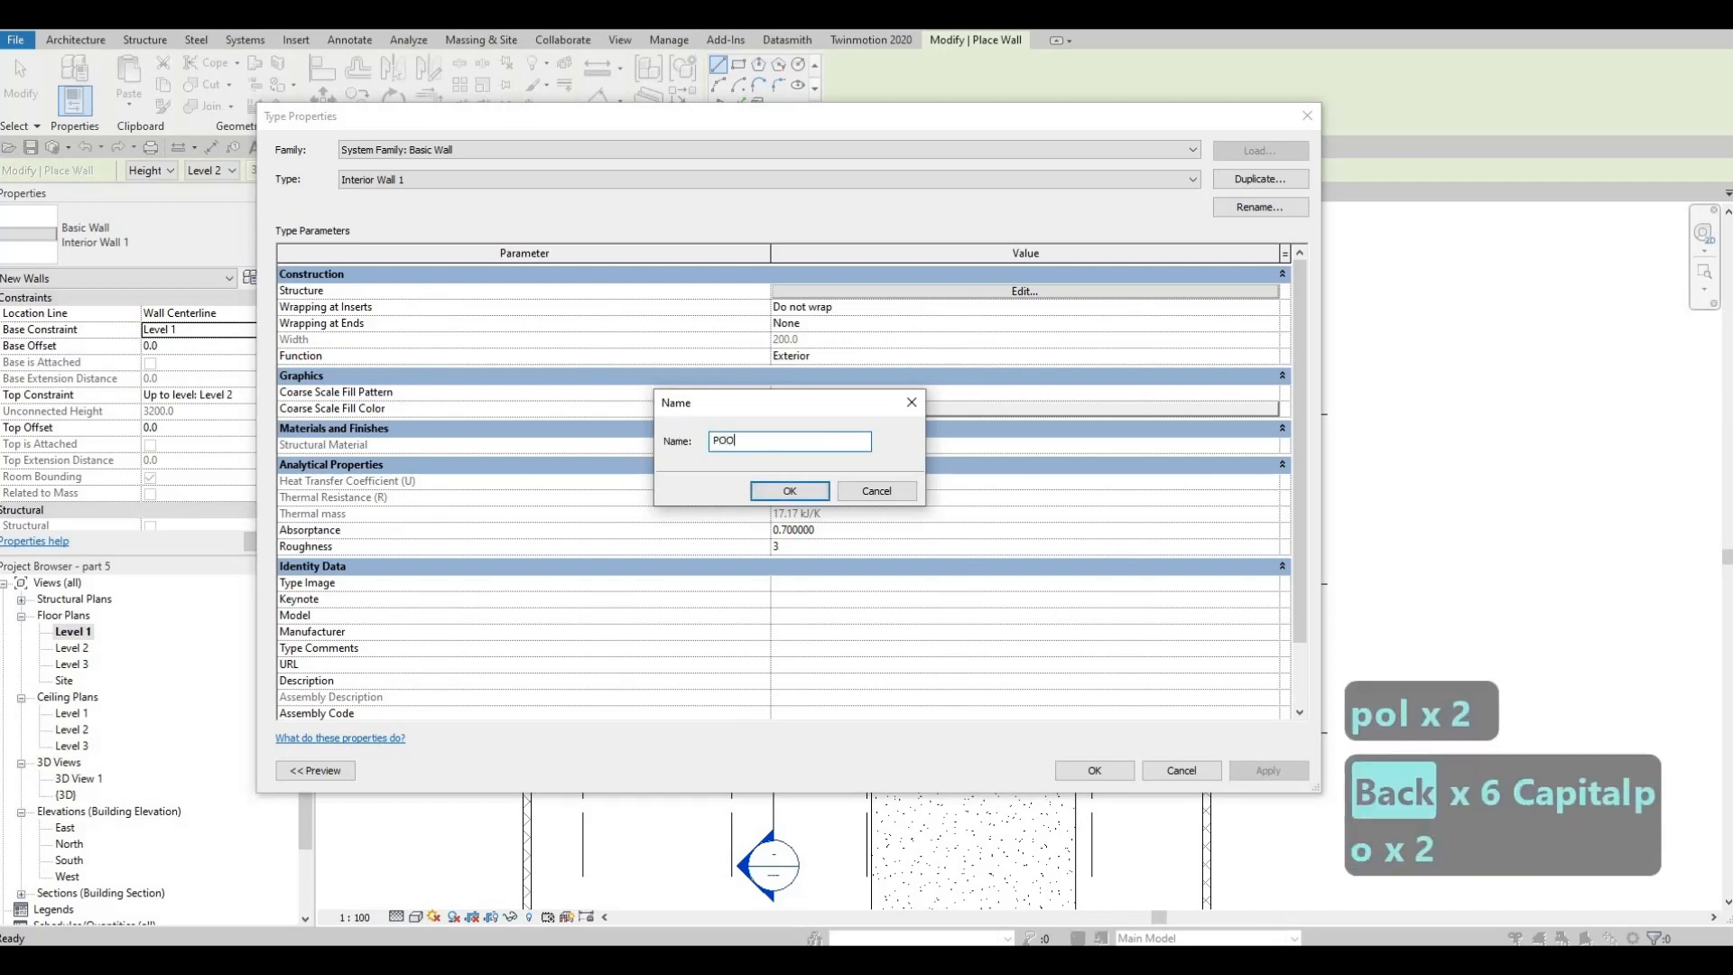
pyautogui.click(807, 493)
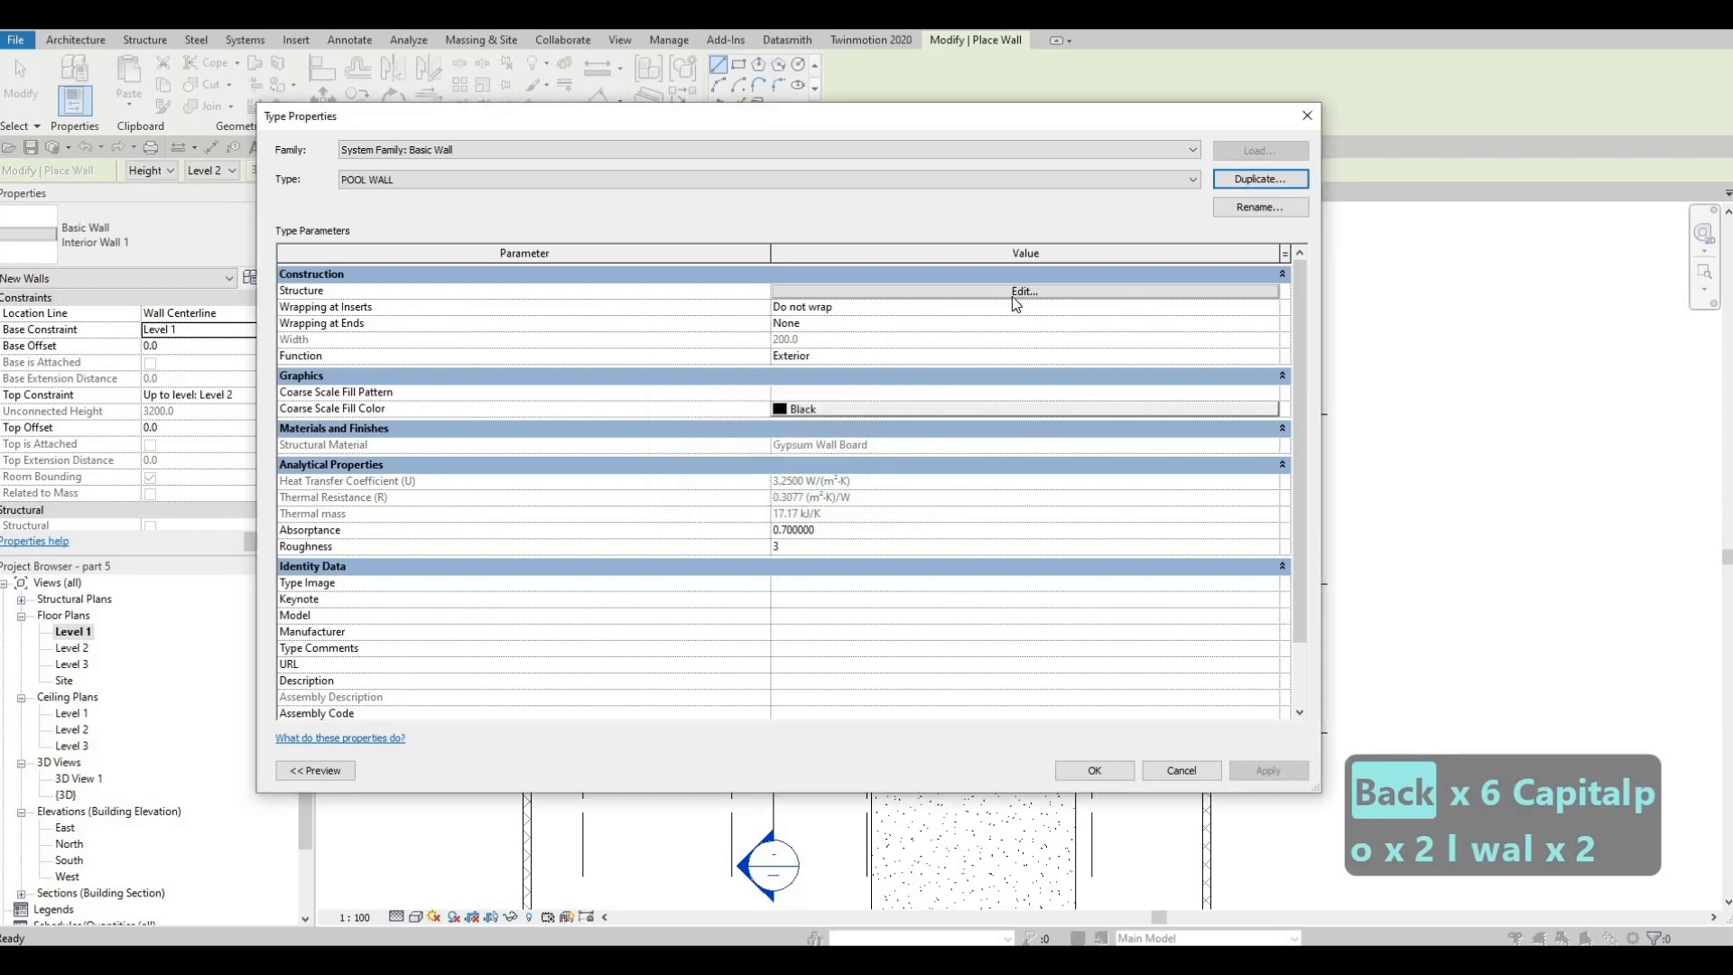
# Set the POOL WALL type's structure layer material to Ceramic Tile
pyautogui.click(797, 293)
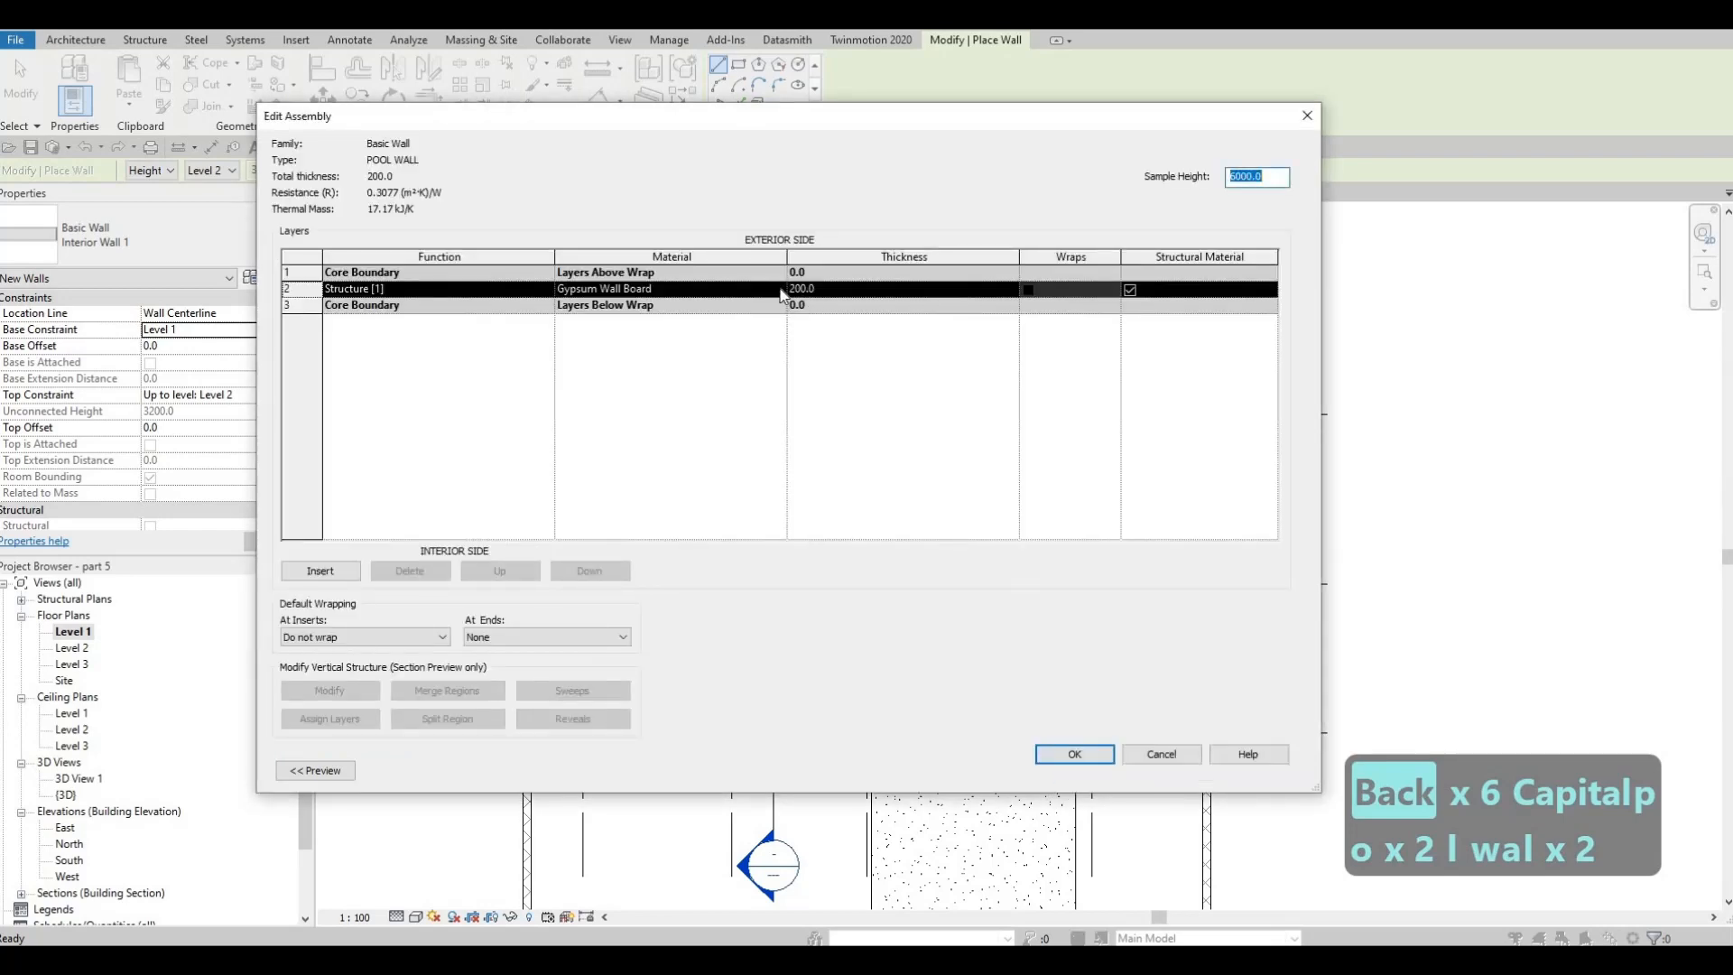
pyautogui.click(780, 292)
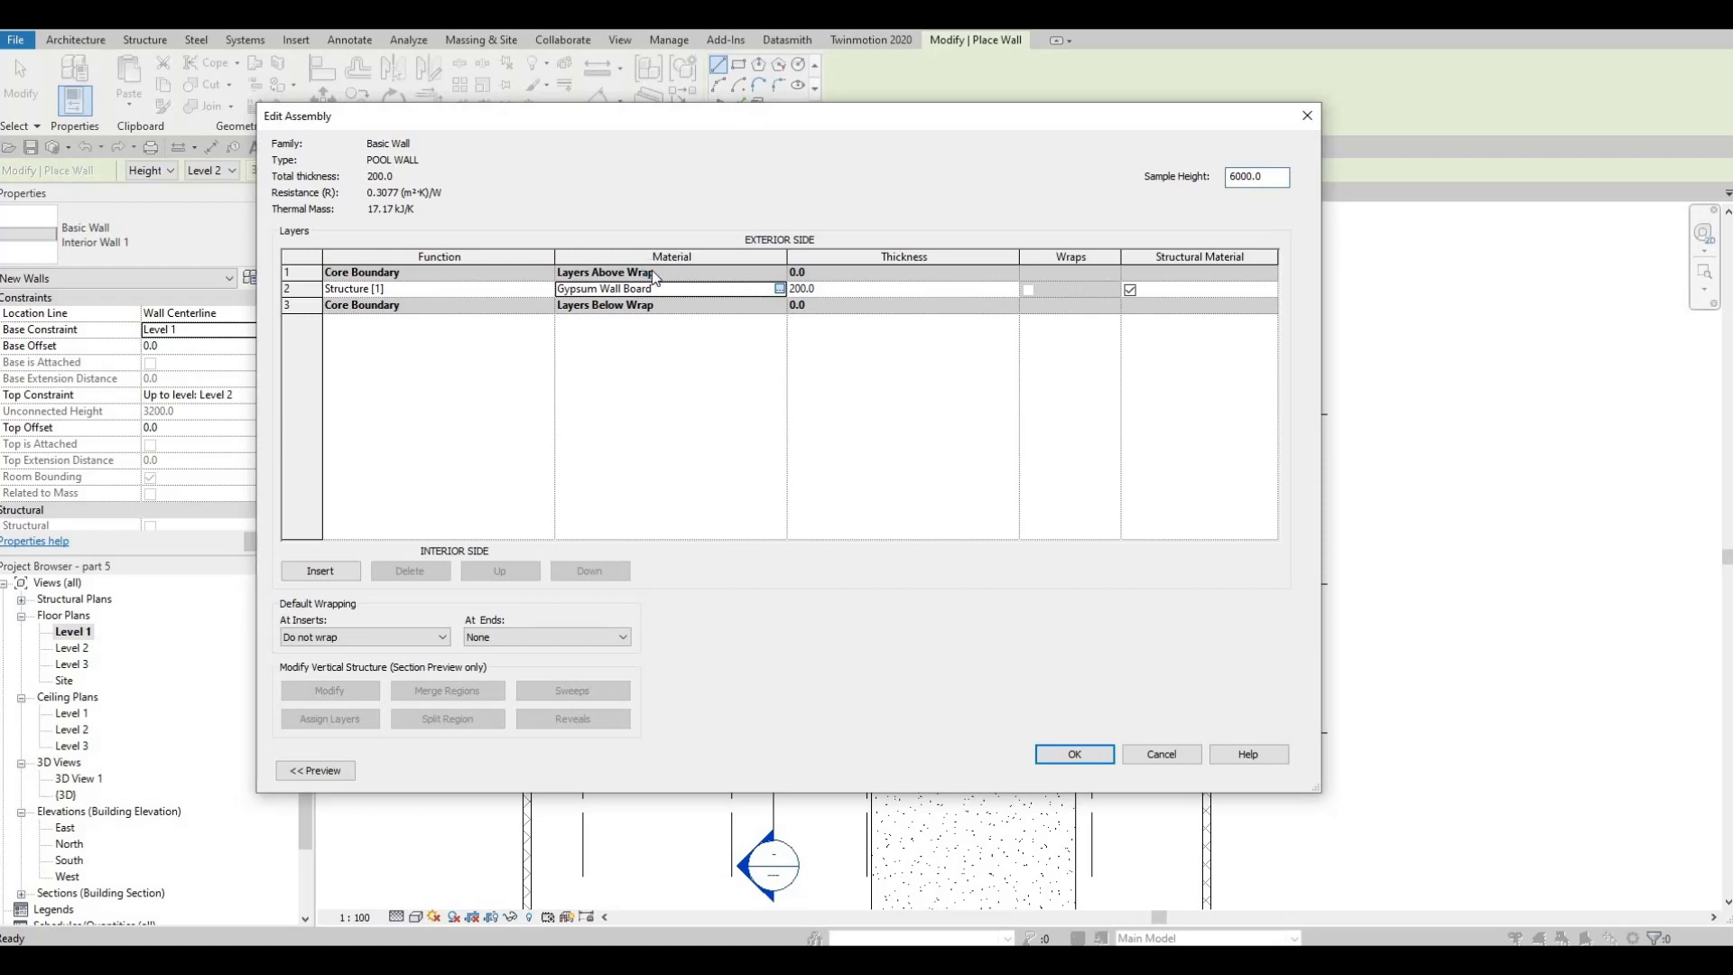
pyautogui.click(780, 289)
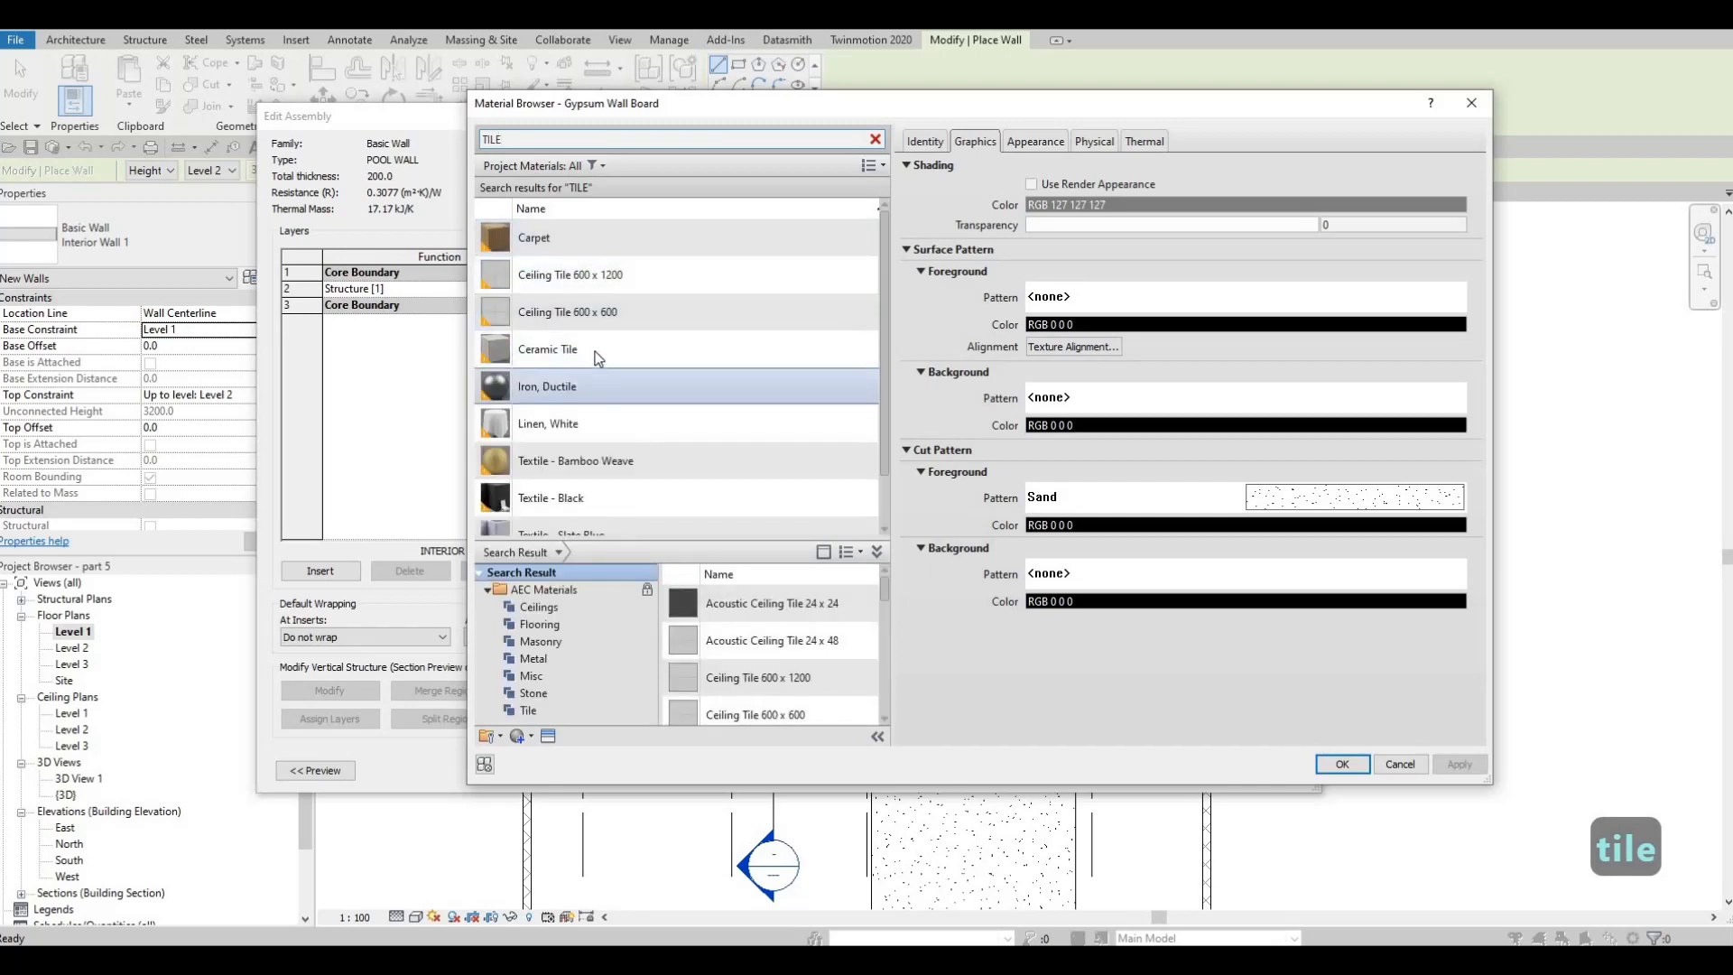
pyautogui.click(820, 360)
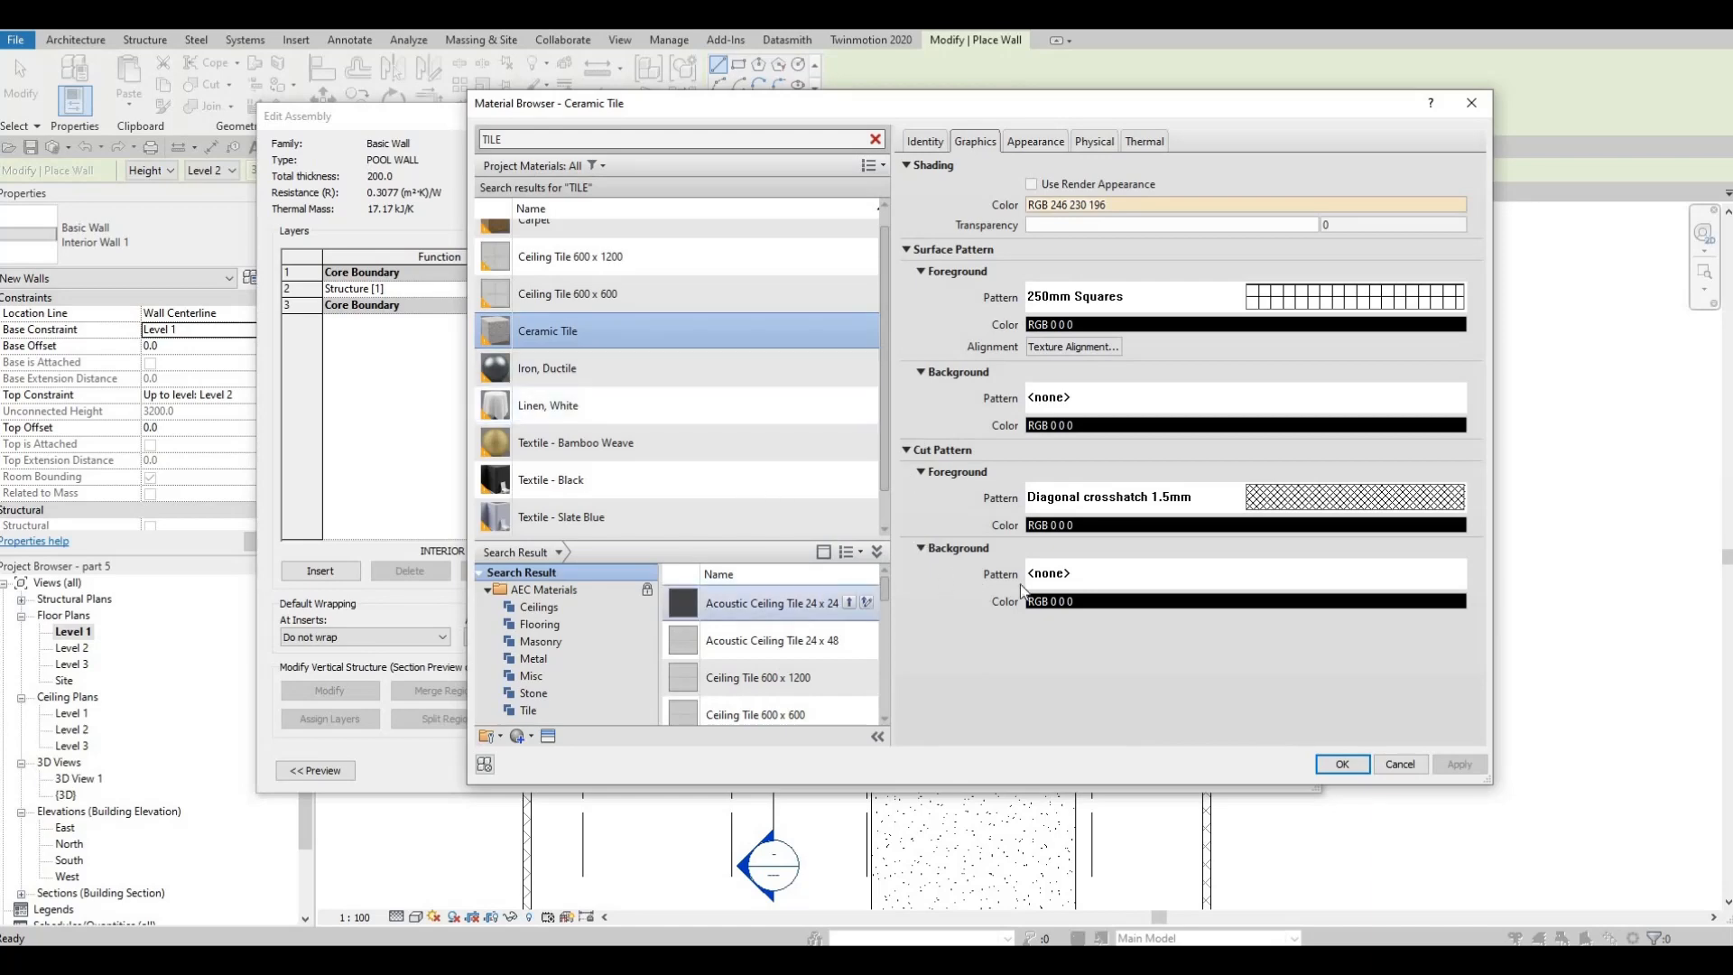
pyautogui.press('Return')
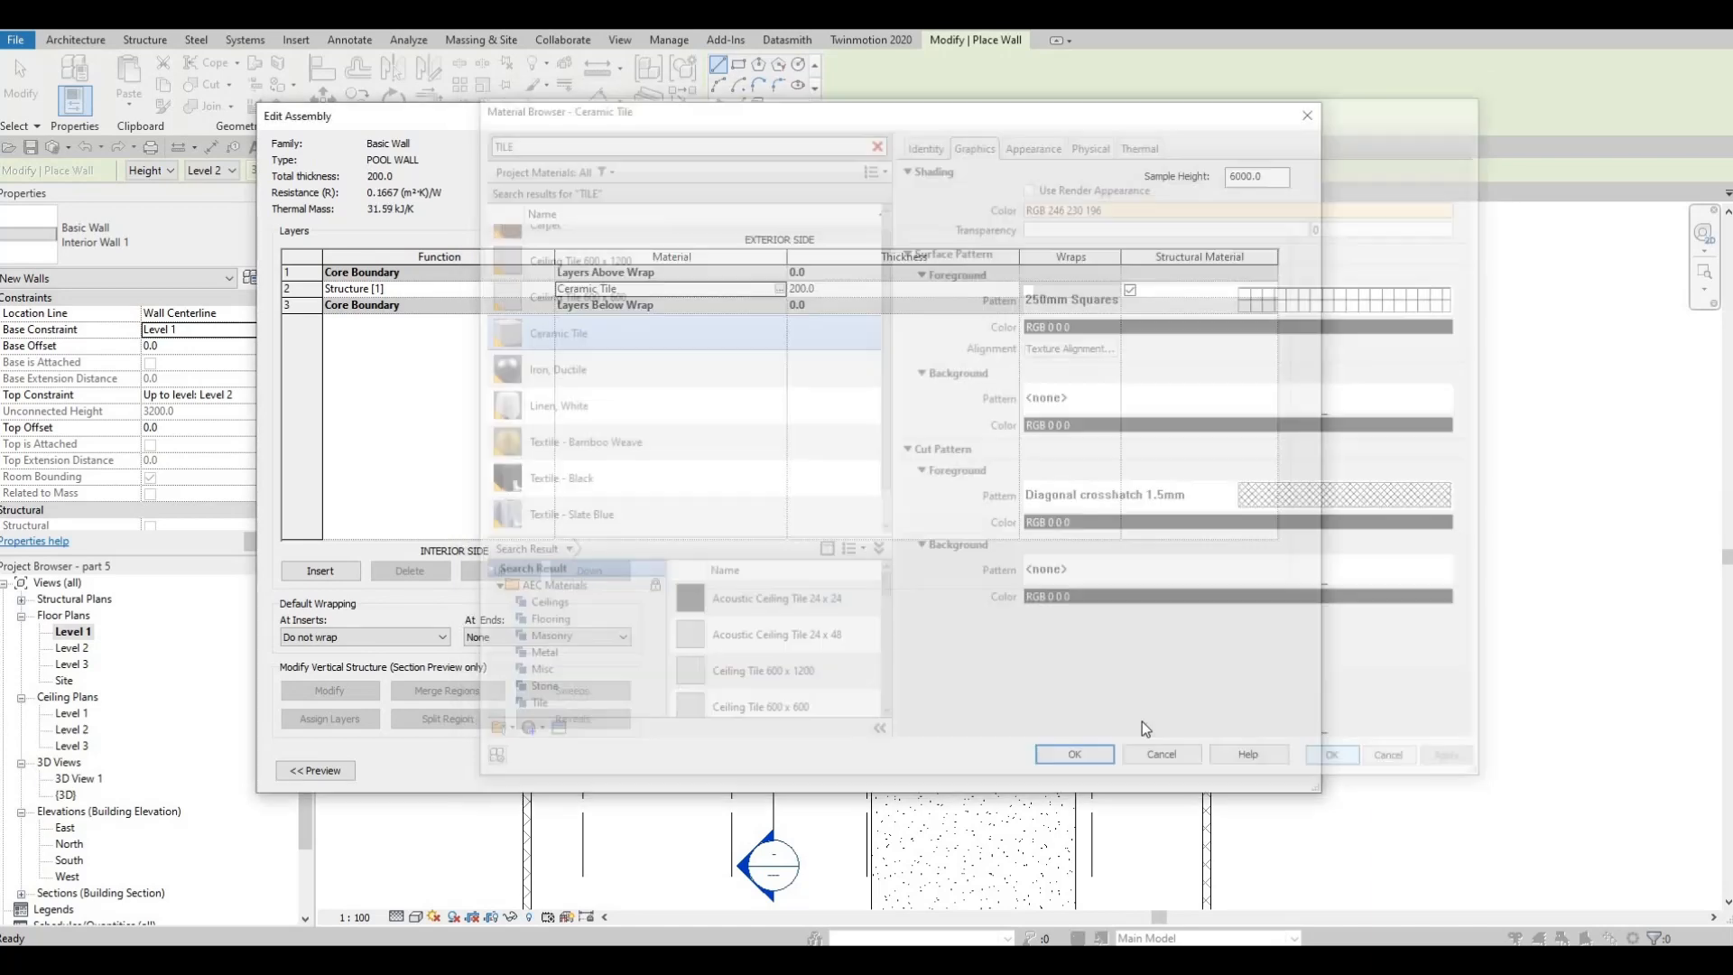
pyautogui.click(1075, 755)
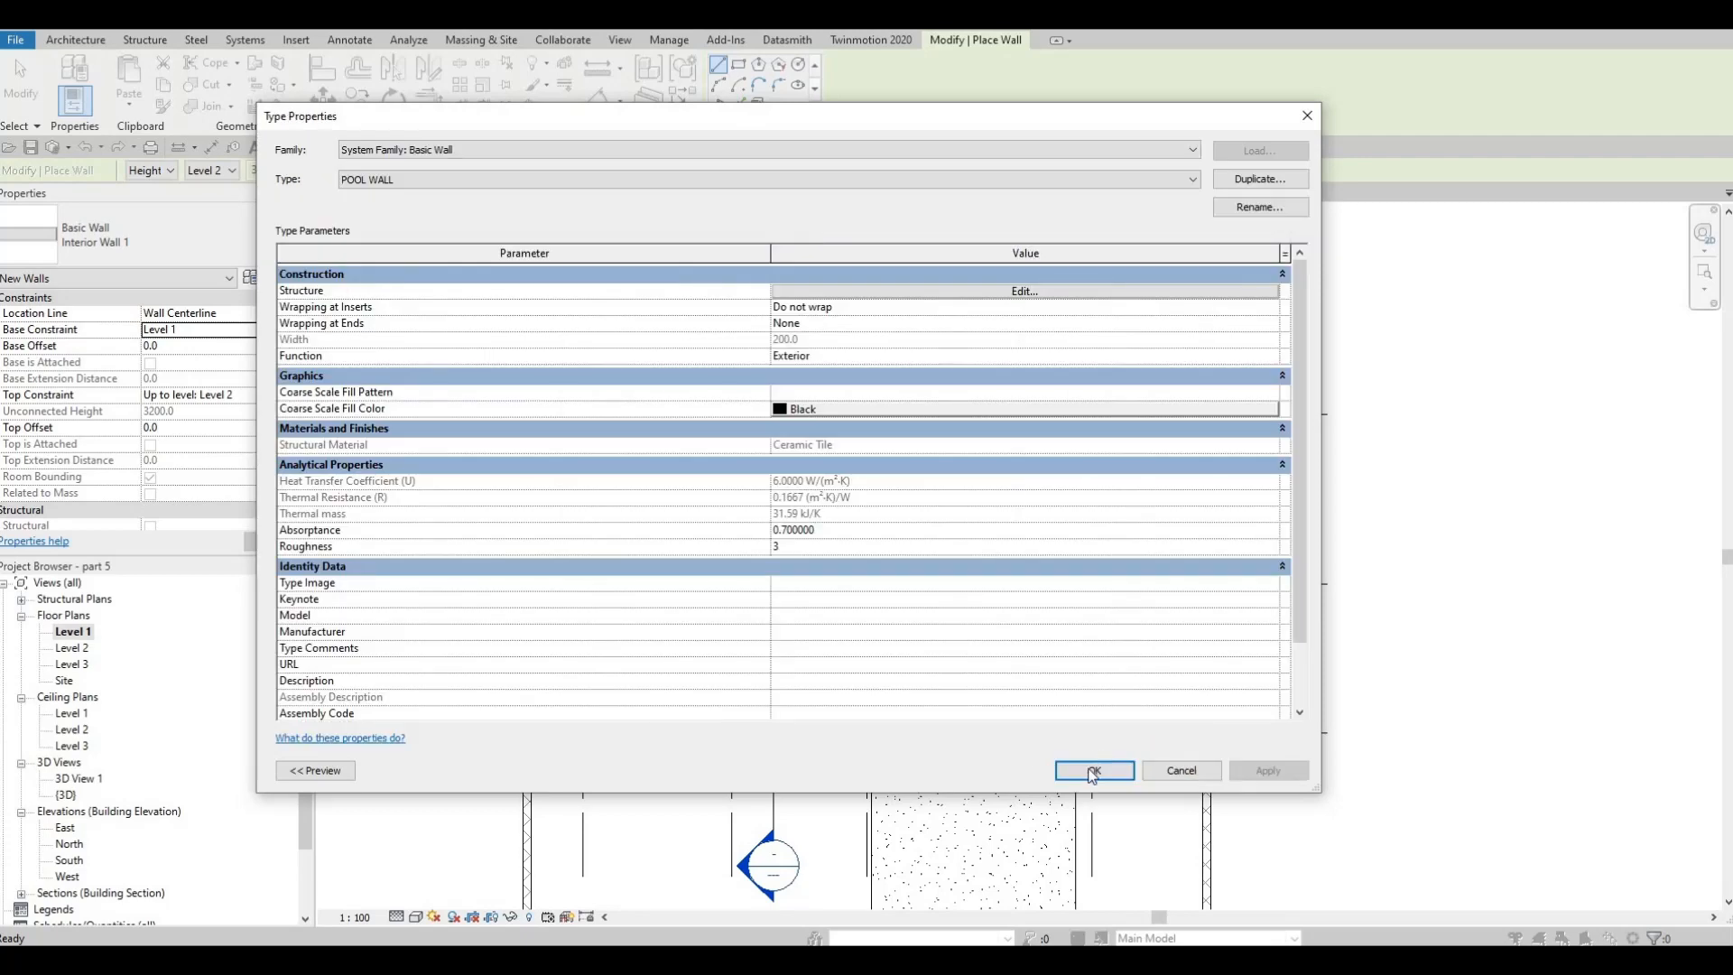
pyautogui.click(1090, 768)
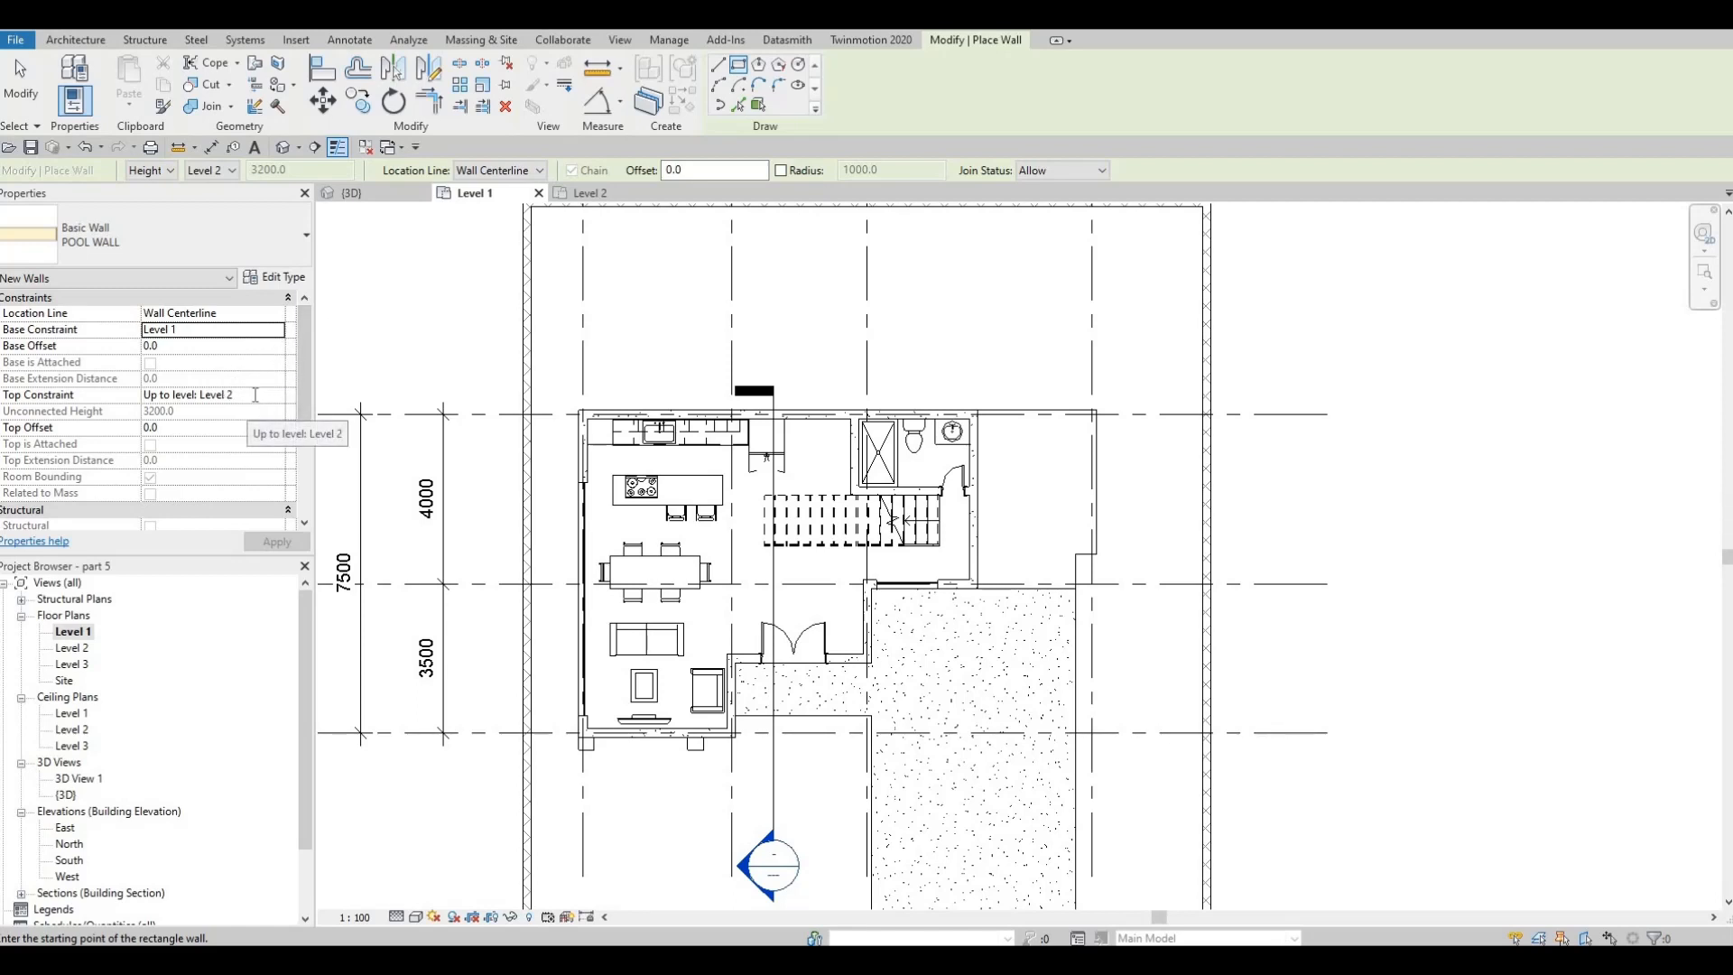
pyautogui.click(259, 395)
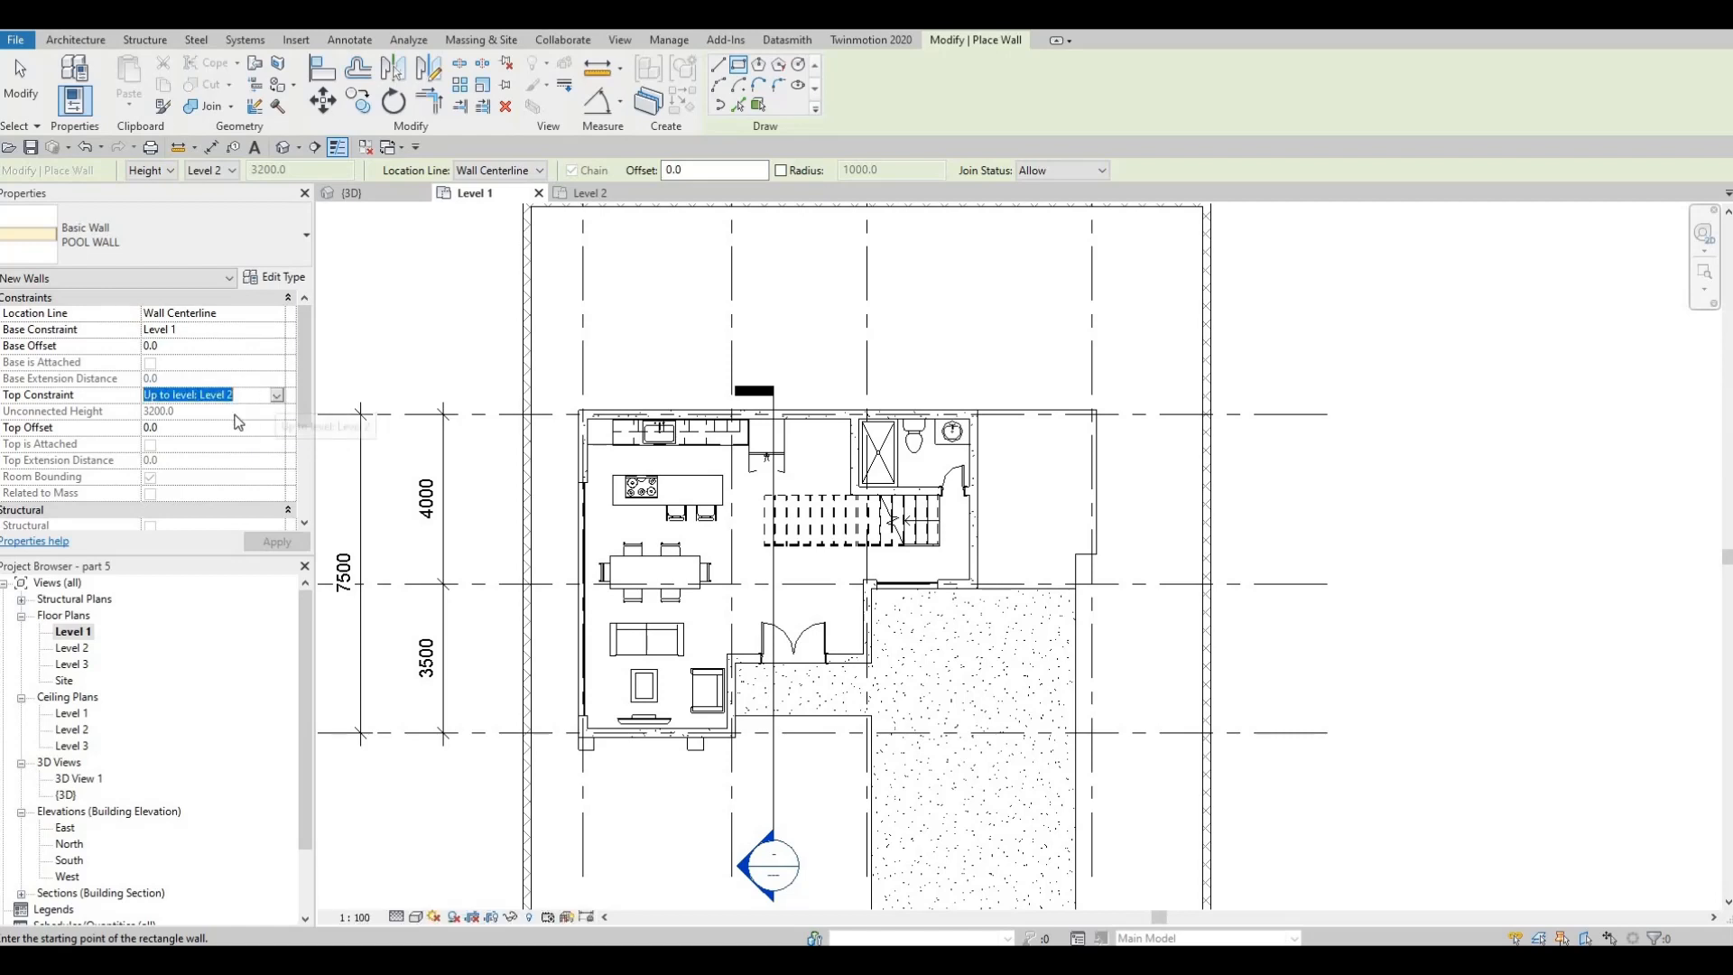
pyautogui.click(276, 395)
pyautogui.click(210, 423)
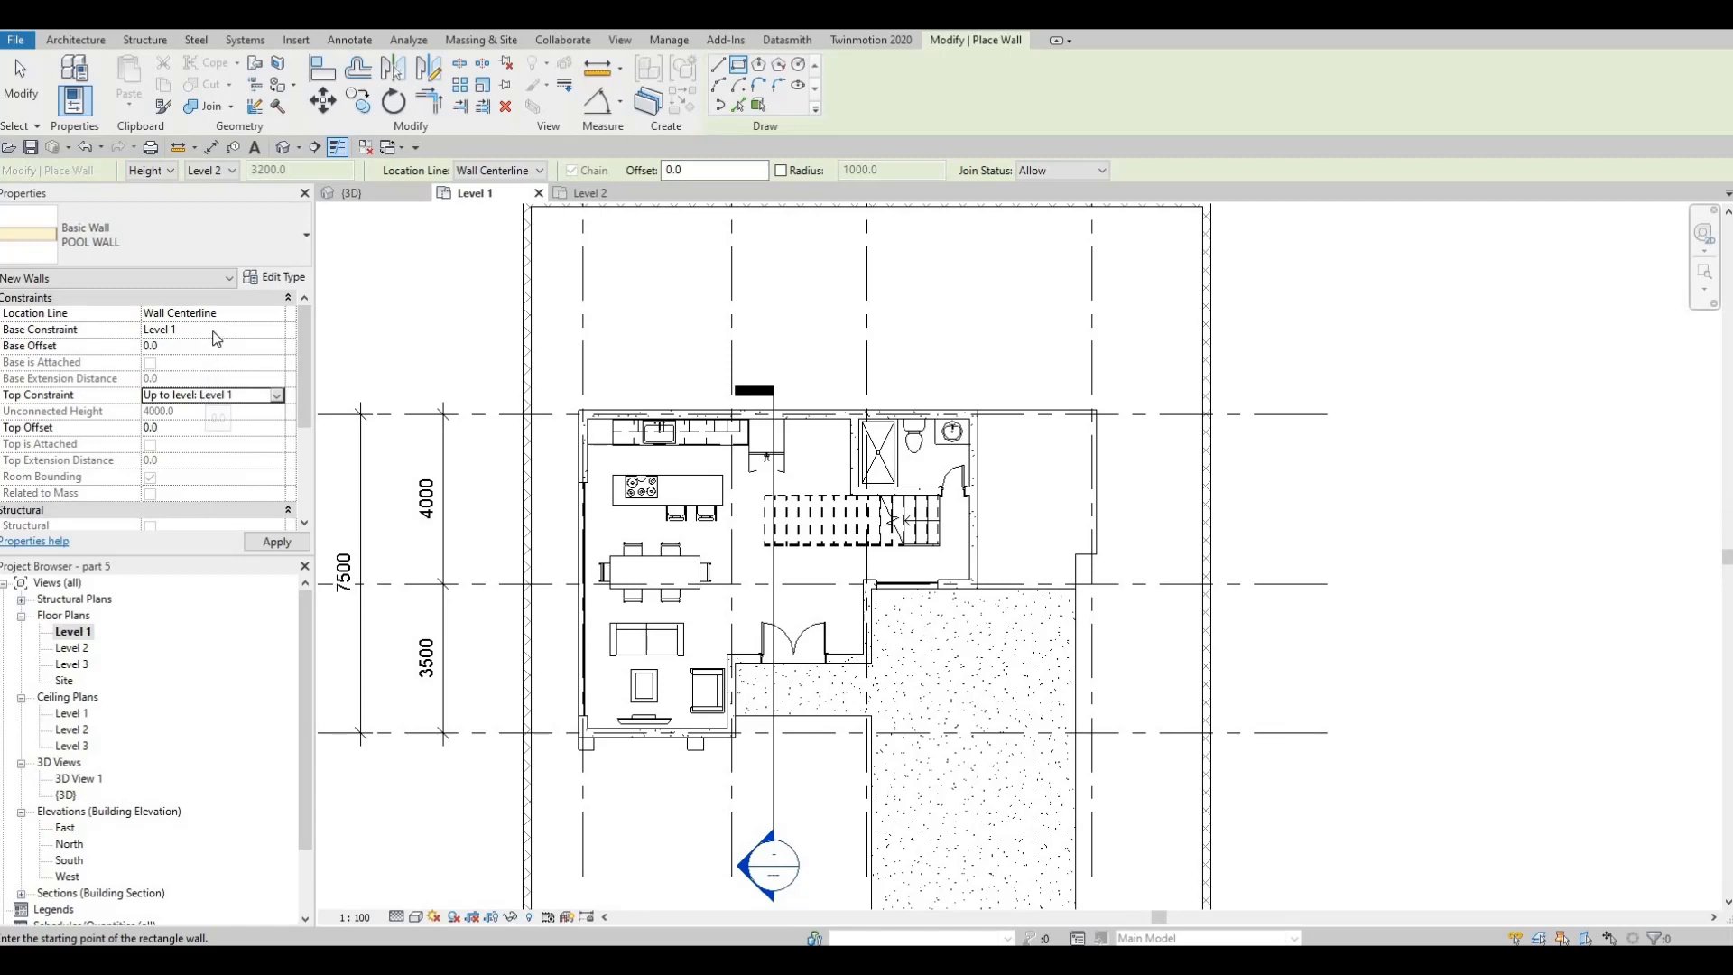
pyautogui.click(270, 331)
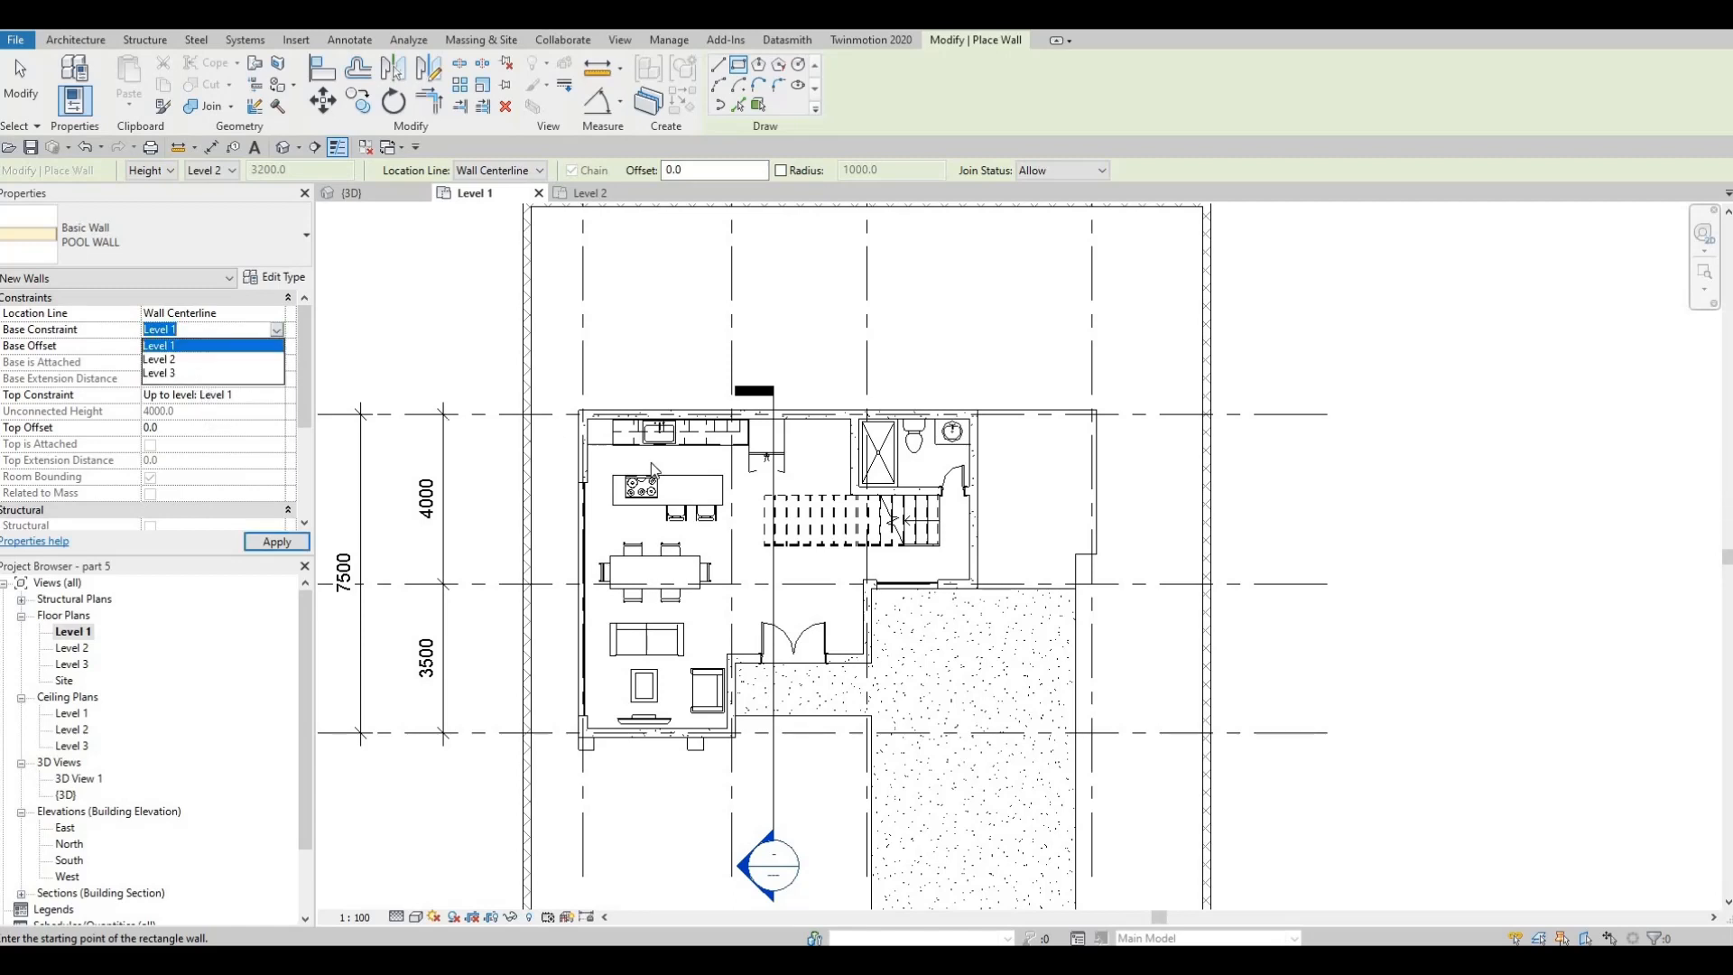
pyautogui.press('Escape')
pyautogui.press('Escape')
pyautogui.press('Escape')
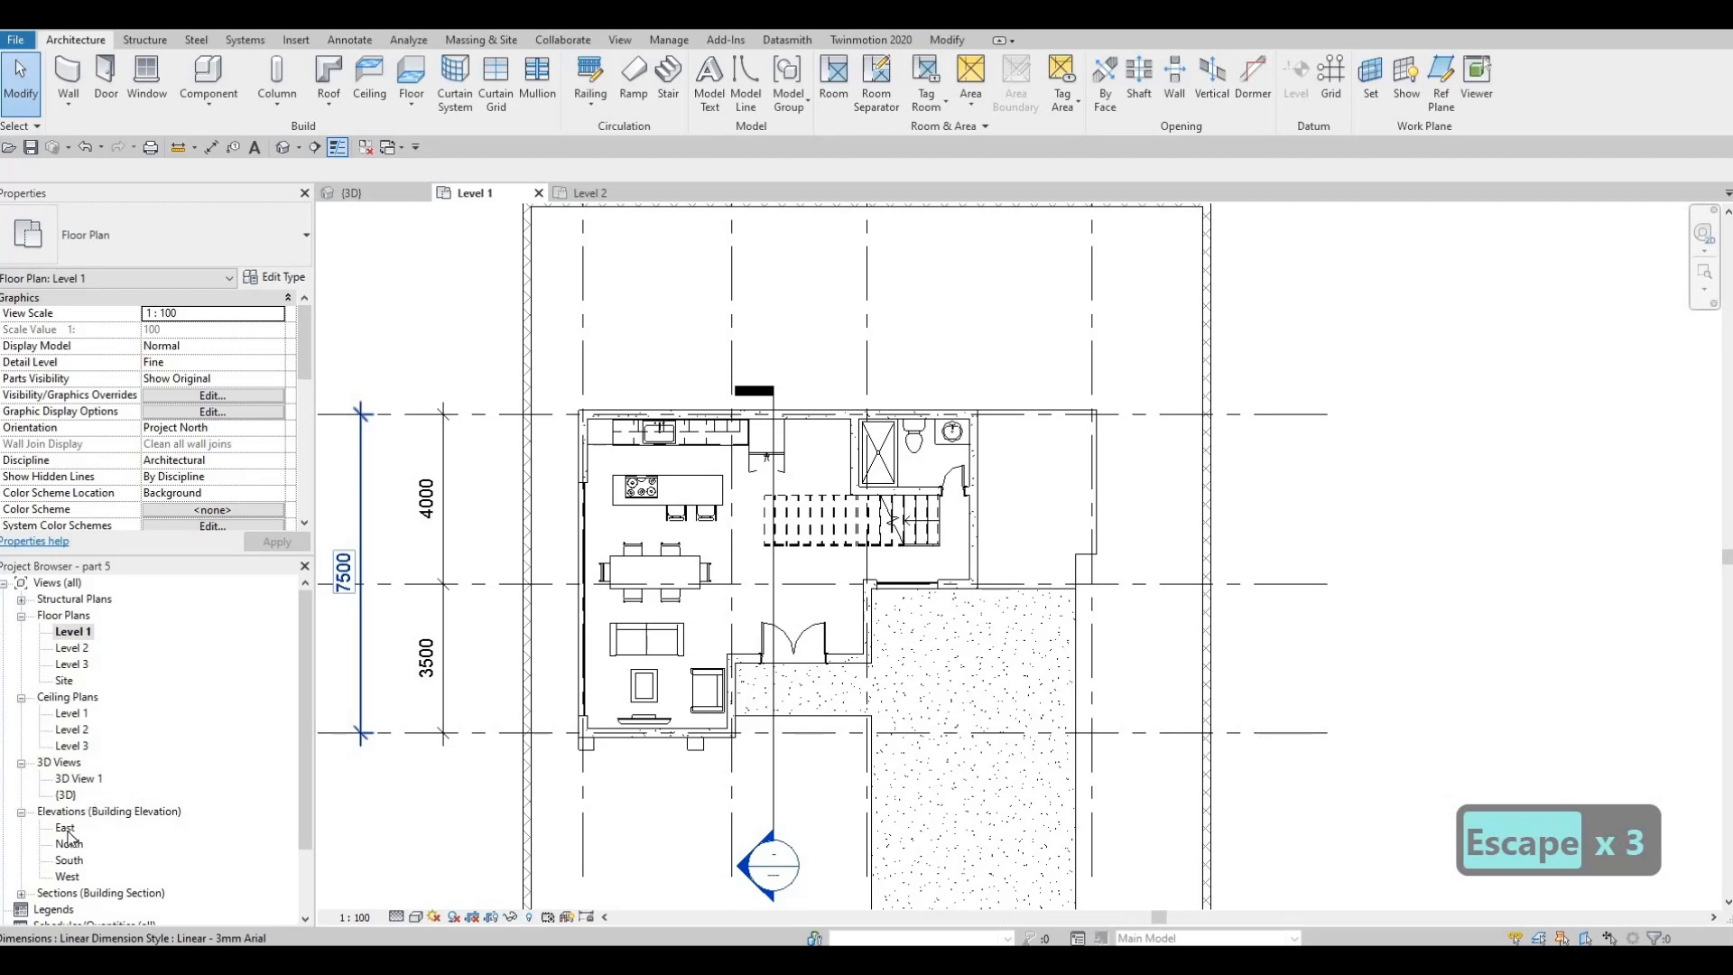
# In the East elevation, draw a new level 800 mm below Level 1, matching the extents of the existing levels
pyautogui.doubleClick(65, 828)
pyautogui.press('Escape')
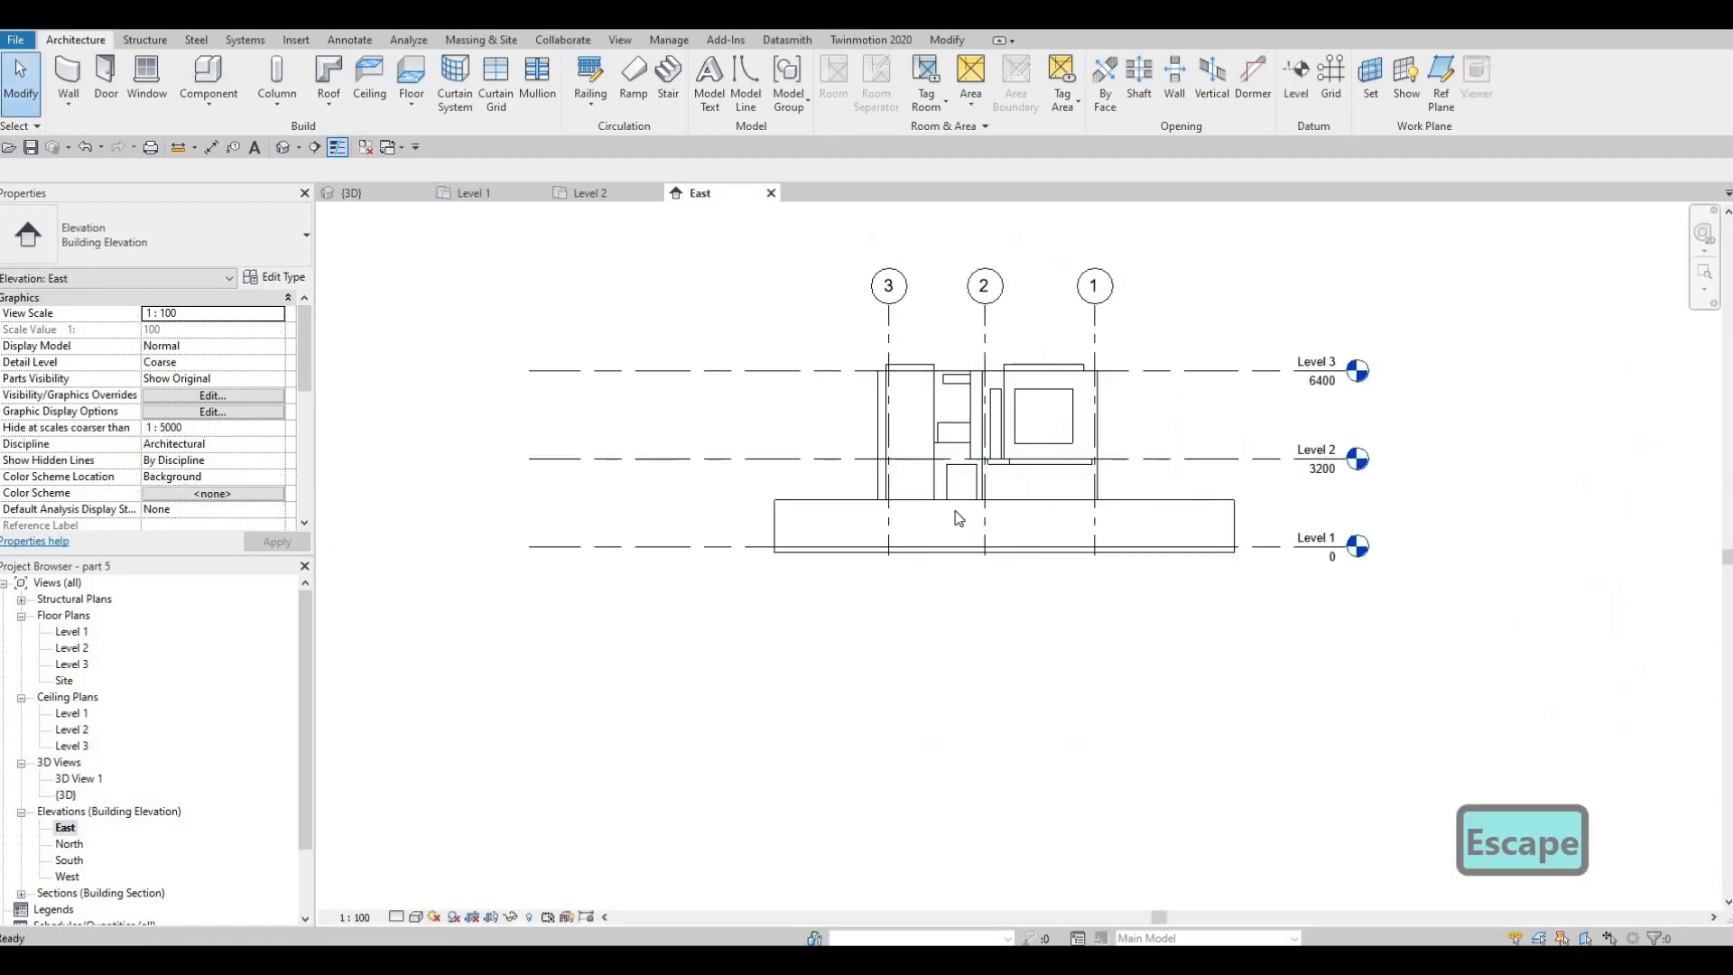
pyautogui.press('Escape')
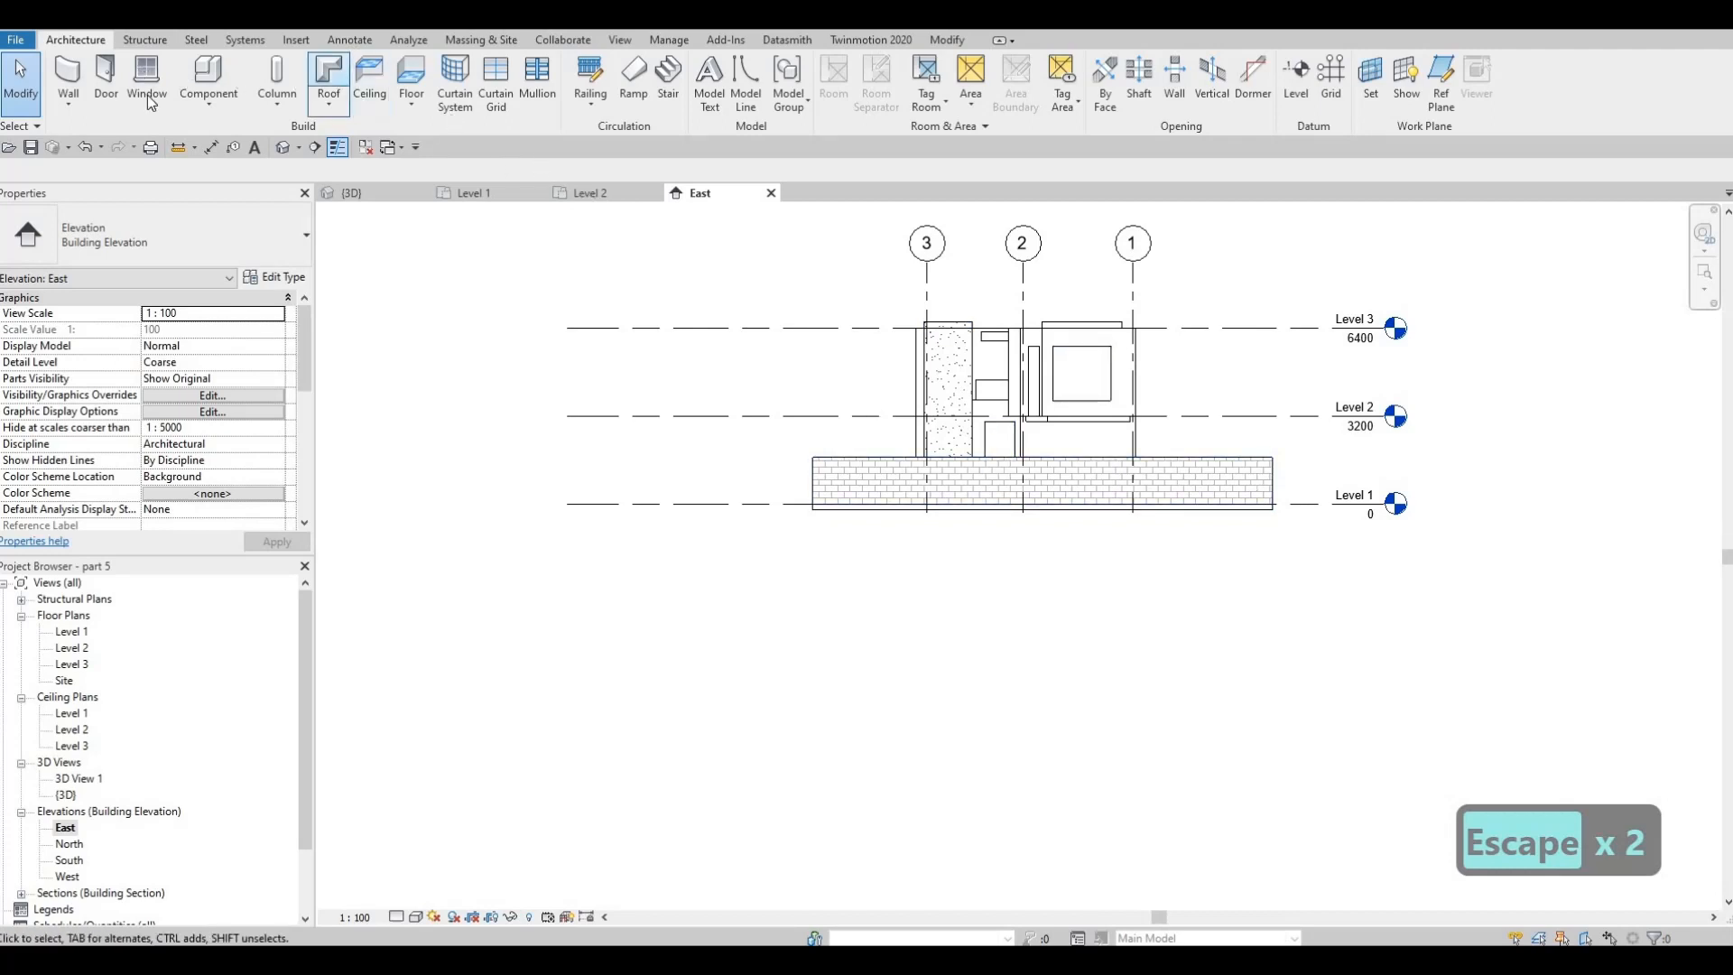
pyautogui.press('Escape')
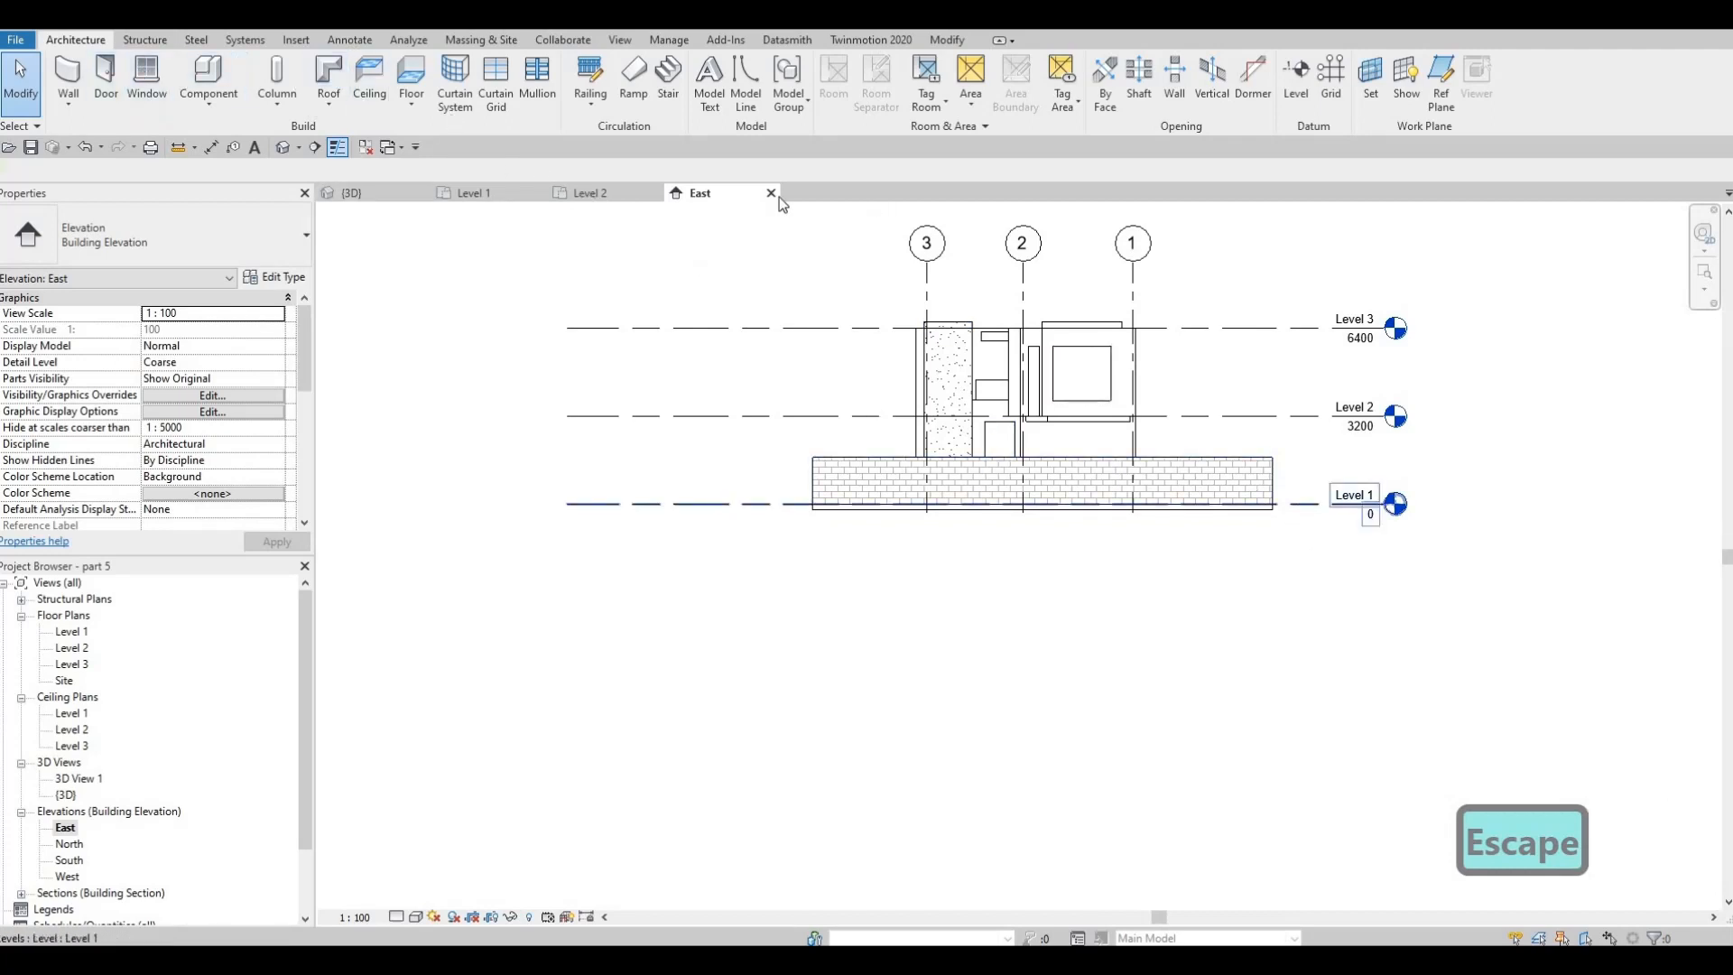
pyautogui.click(1354, 503)
pyautogui.press('Escape')
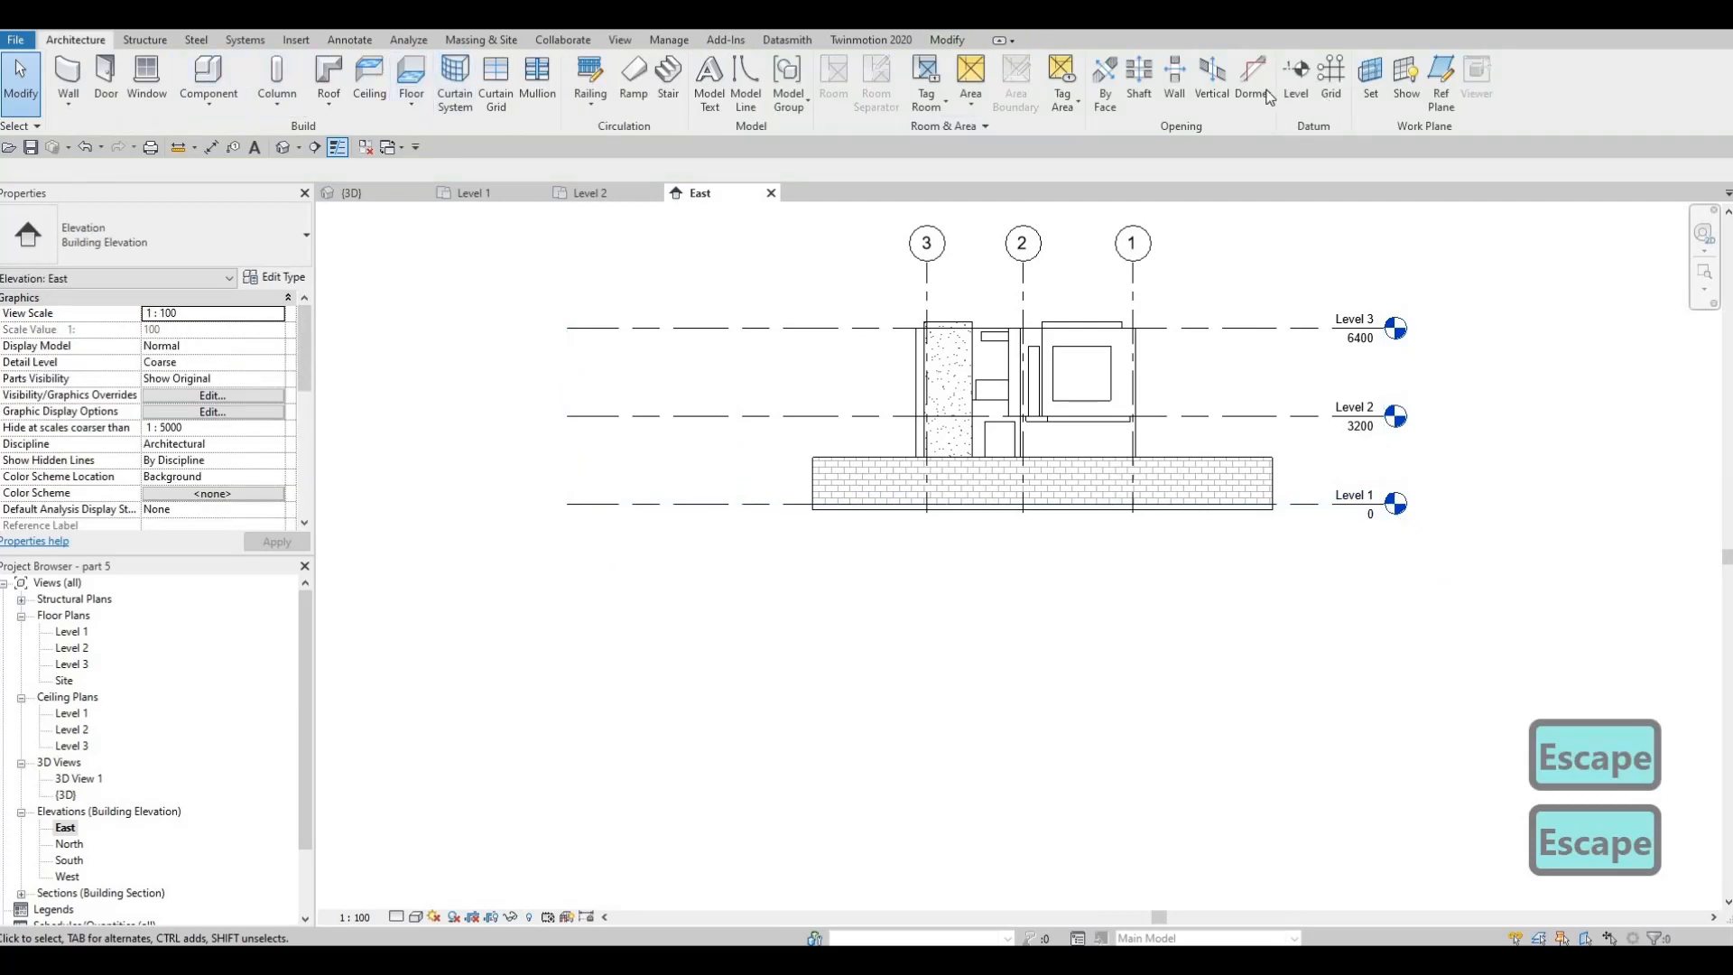
pyautogui.click(1295, 86)
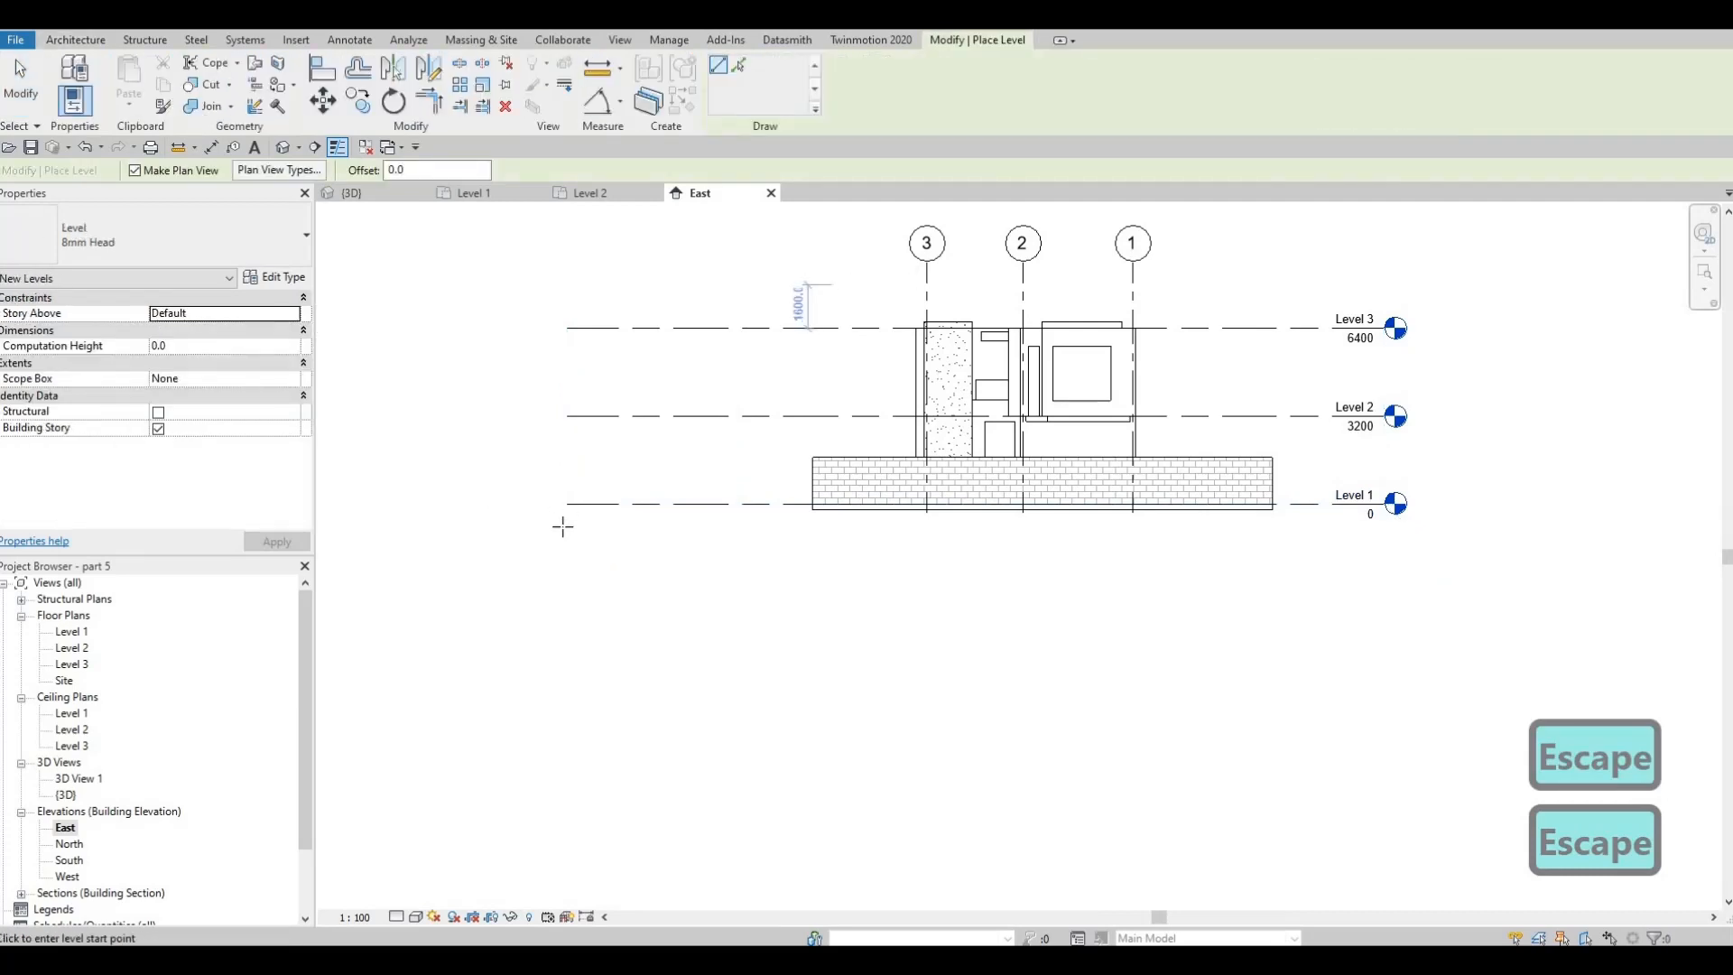
pyautogui.click(567, 527)
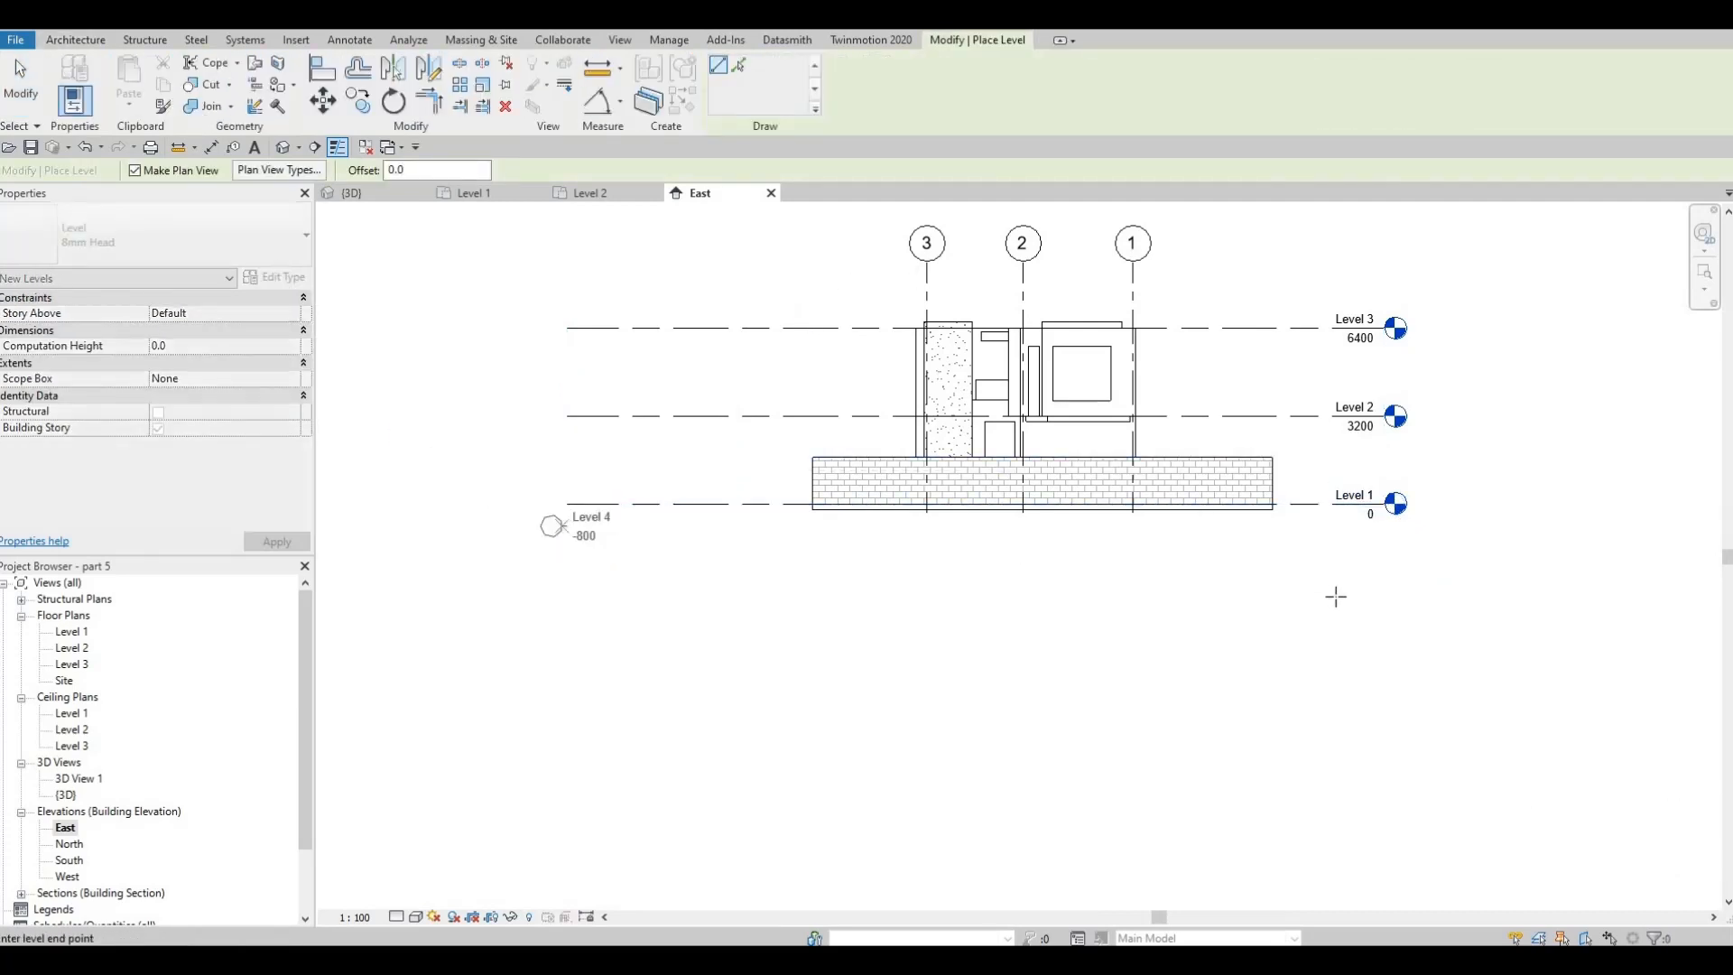
pyautogui.click(1336, 536)
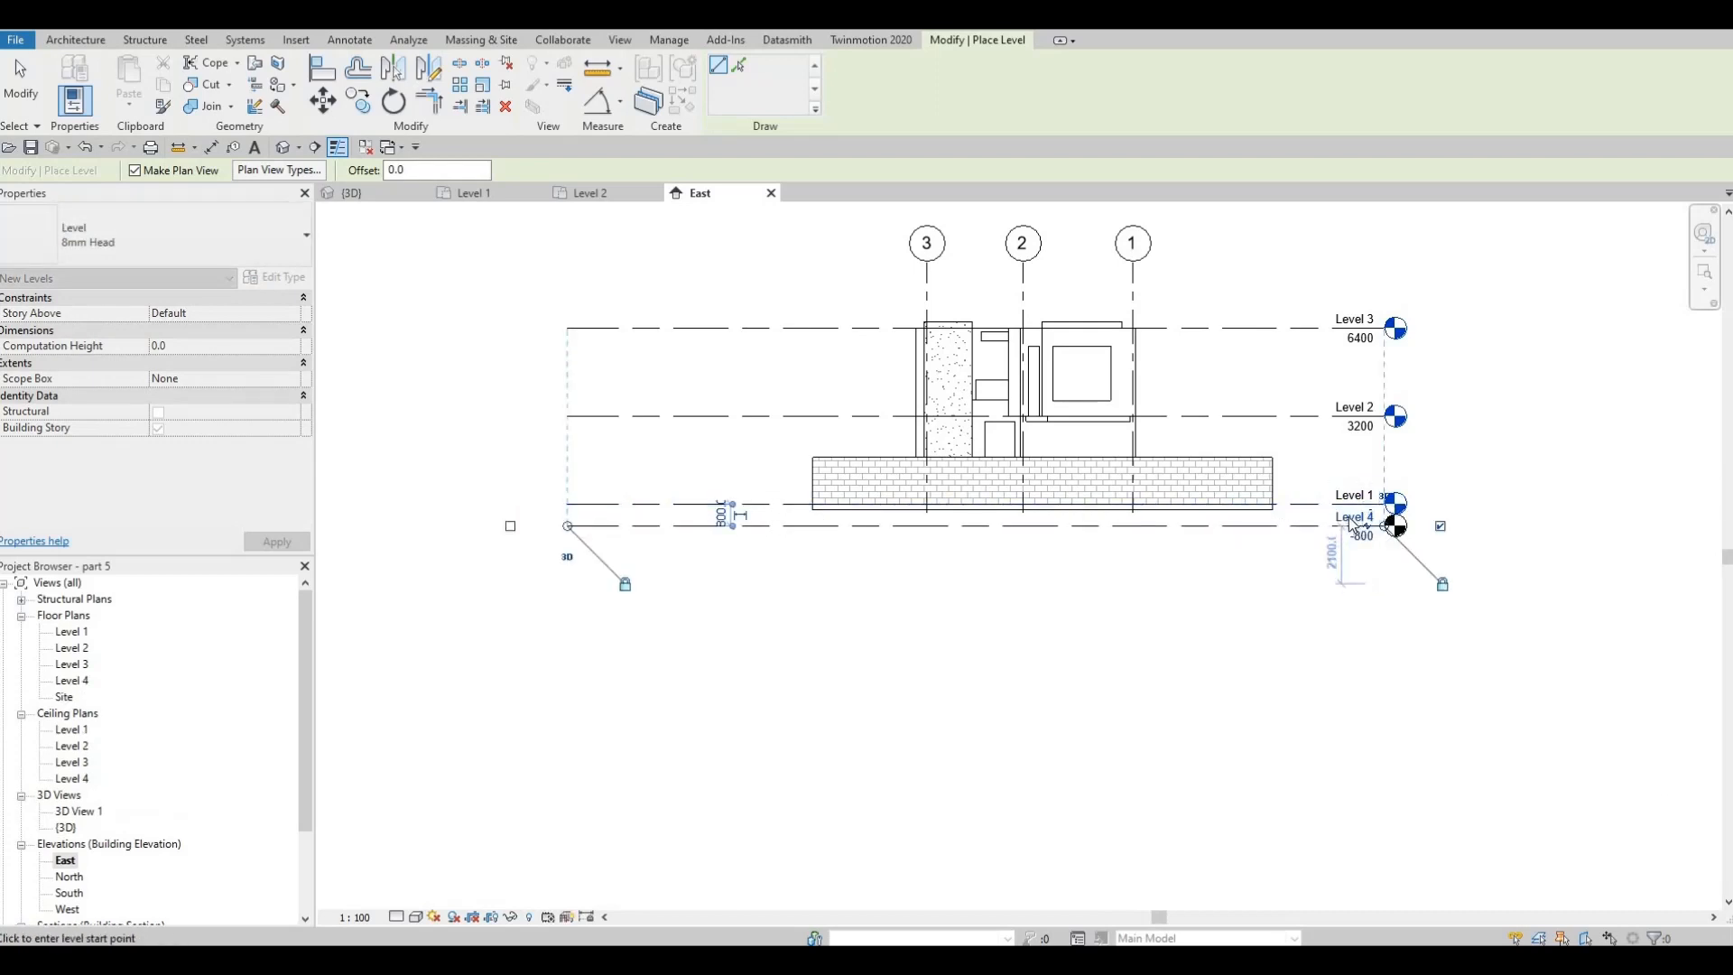
pyautogui.press('Escape')
pyautogui.press('Escape')
# Rename the new lowest level as POOL and rename its corresponding views to match
pyautogui.click(1329, 525)
pyautogui.click(1328, 524)
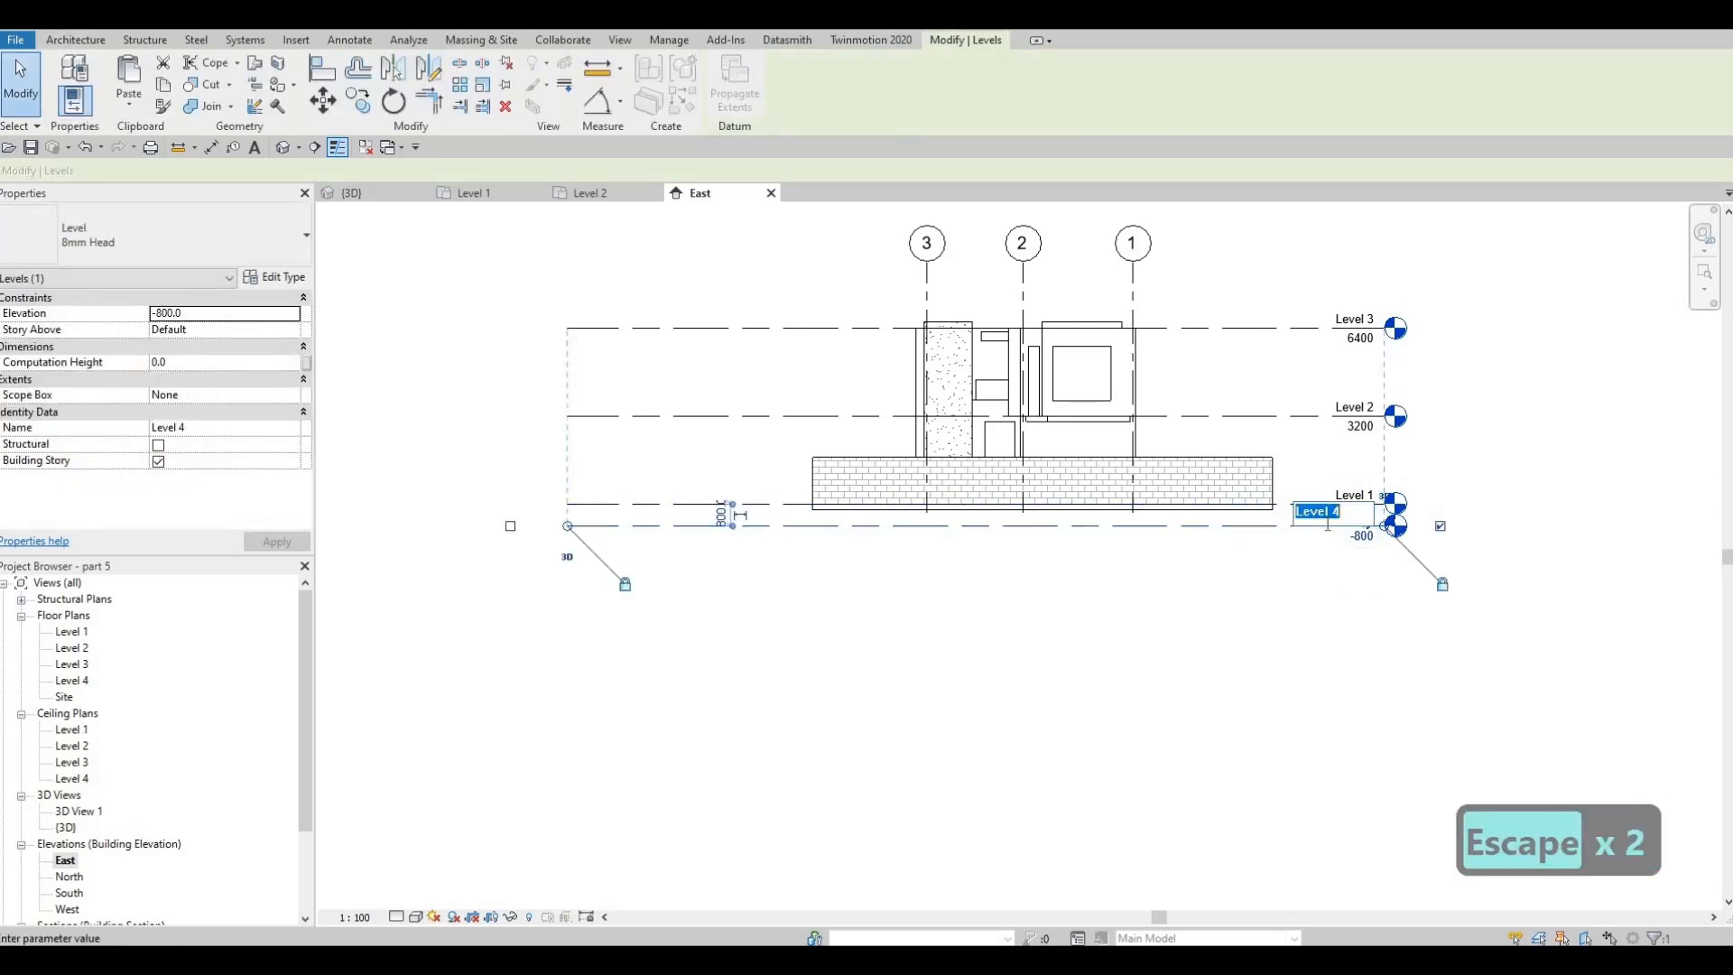
pyautogui.write('POLL')
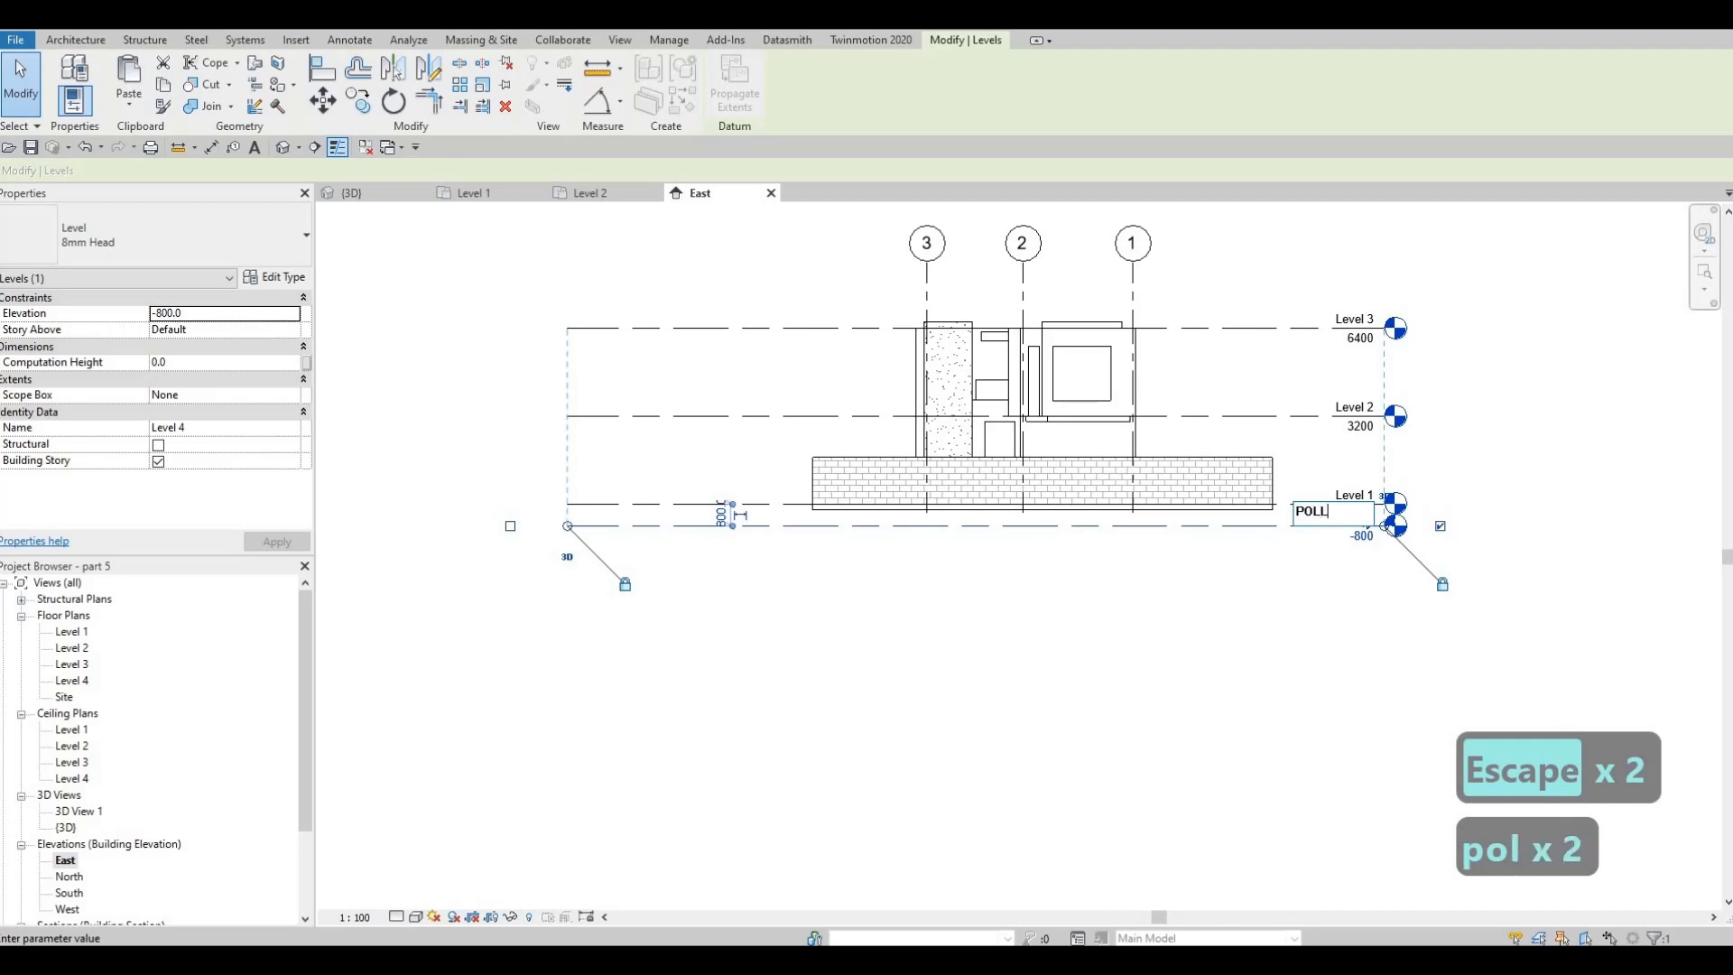
pyautogui.press('BackSpace')
pyautogui.press('BackSpace')
pyautogui.write('OL')
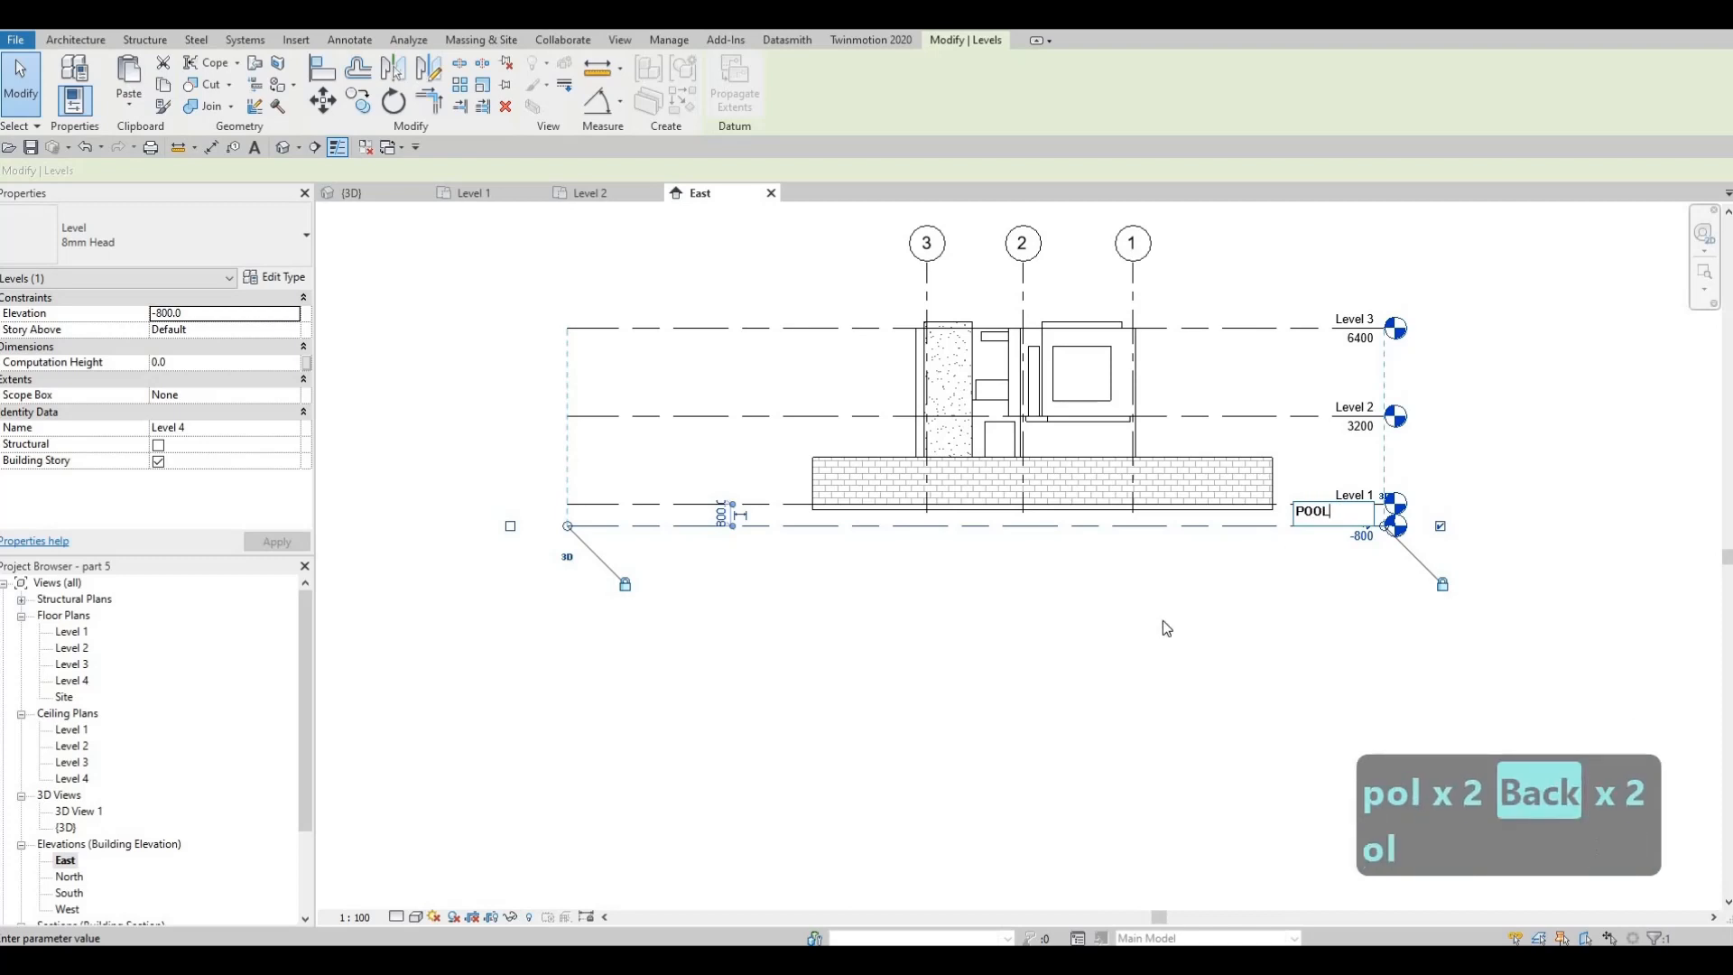
pyautogui.click(1163, 624)
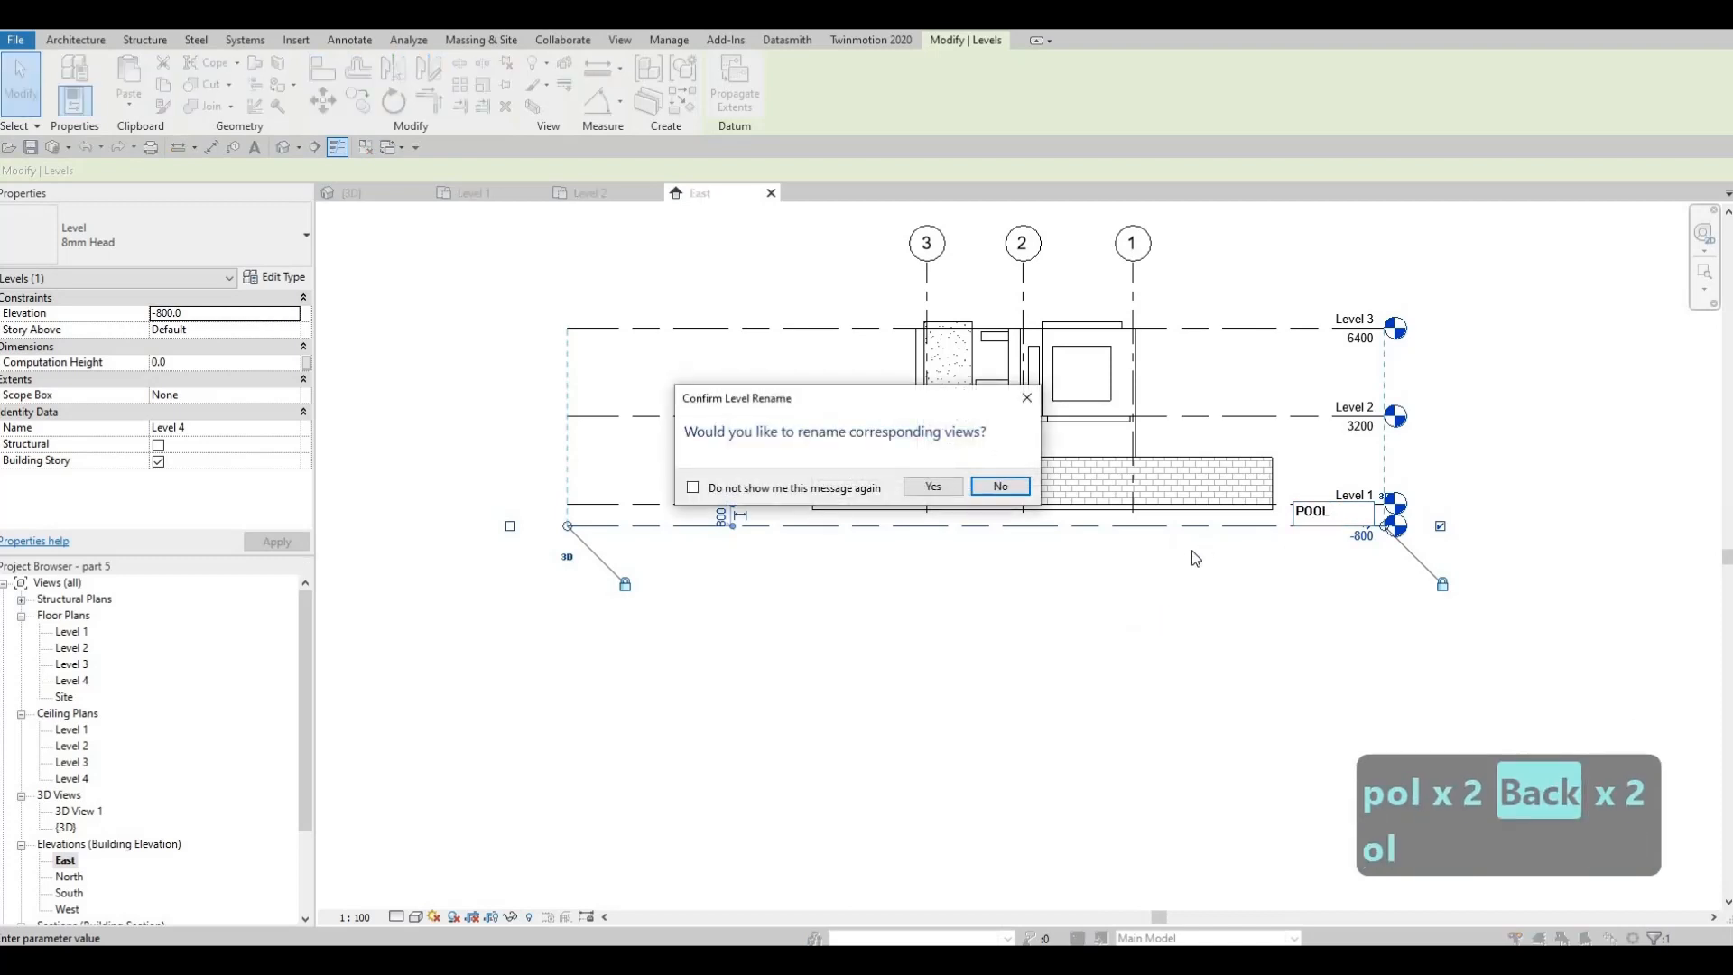
pyautogui.click(933, 486)
pyautogui.press('Escape')
pyautogui.press('Escape')
pyautogui.press('Escape')
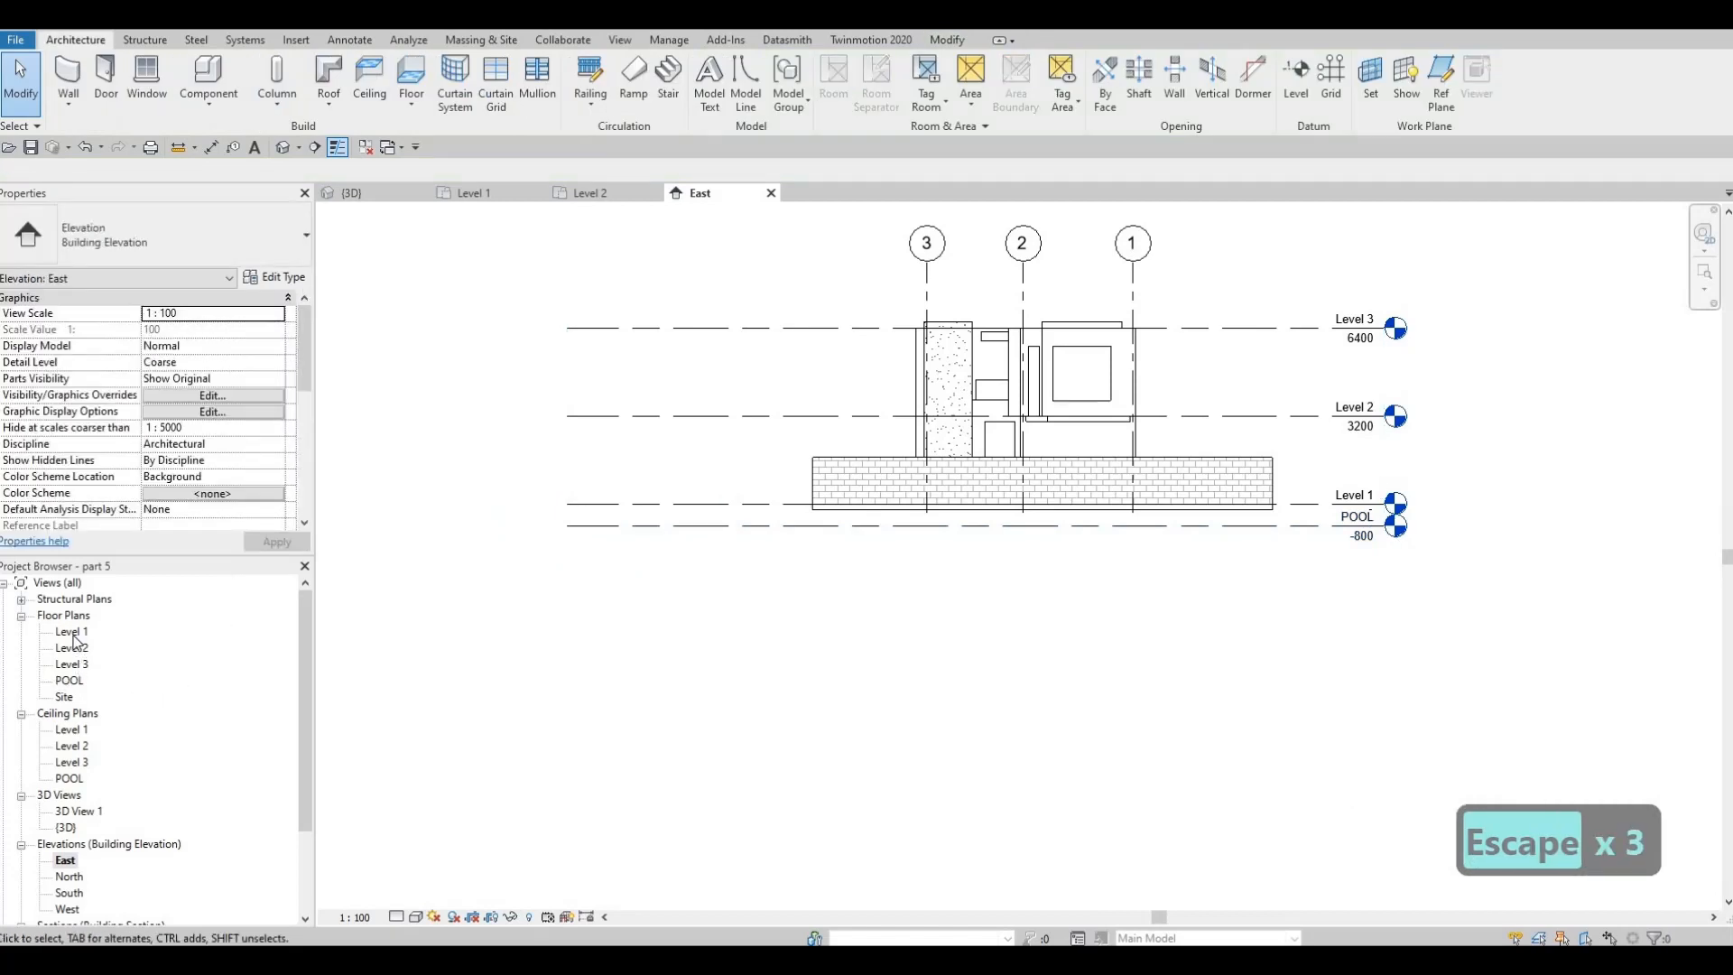
# Start a wall in the Level 1 floor plan and set the POOL WALL type's structure layer thickness to 100 mm
pyautogui.doubleClick(74, 632)
pyautogui.press('Escape')
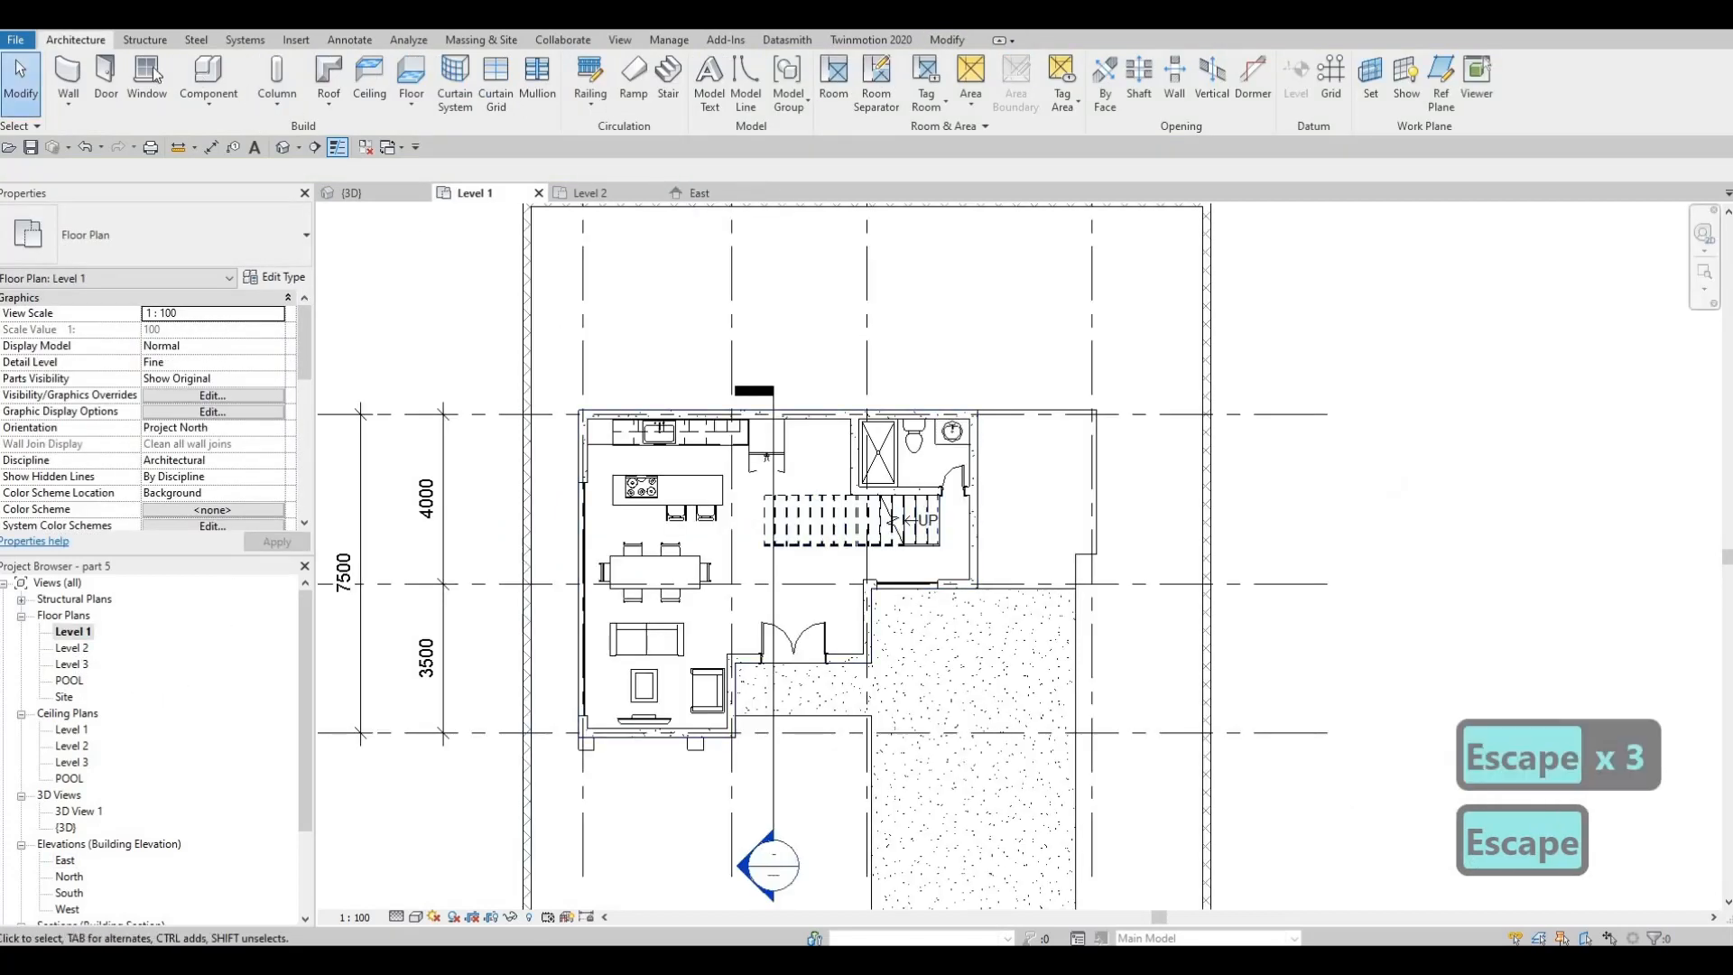
pyautogui.click(70, 77)
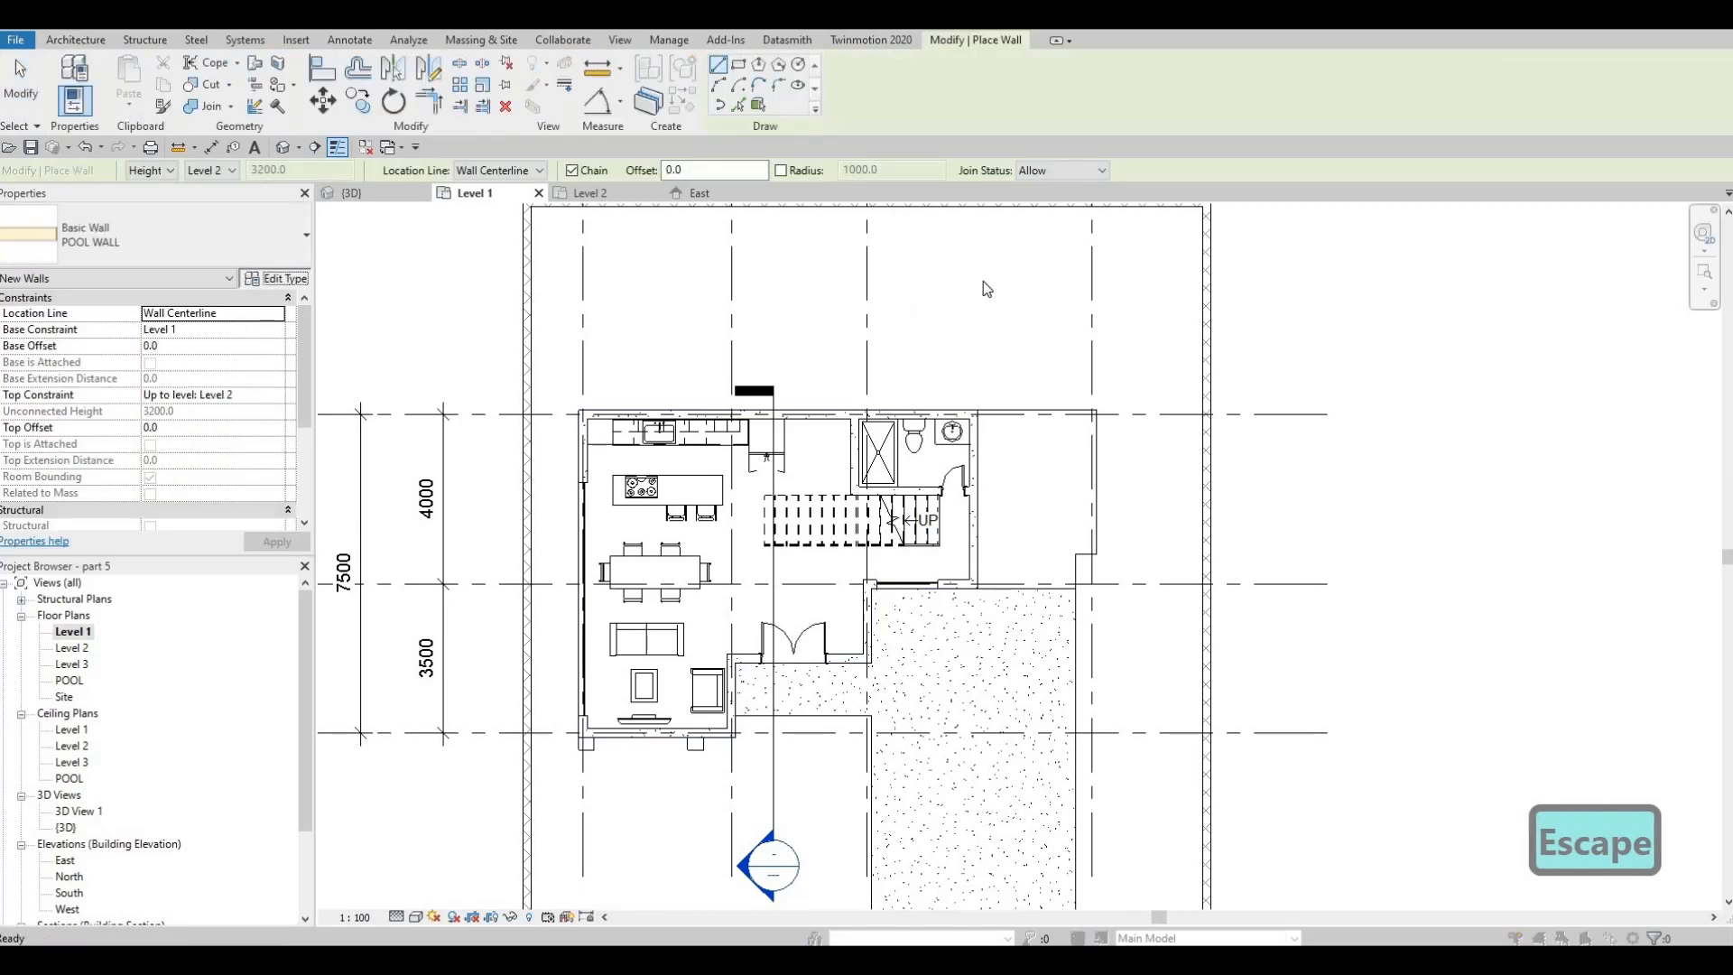
pyautogui.click(276, 277)
pyautogui.click(889, 312)
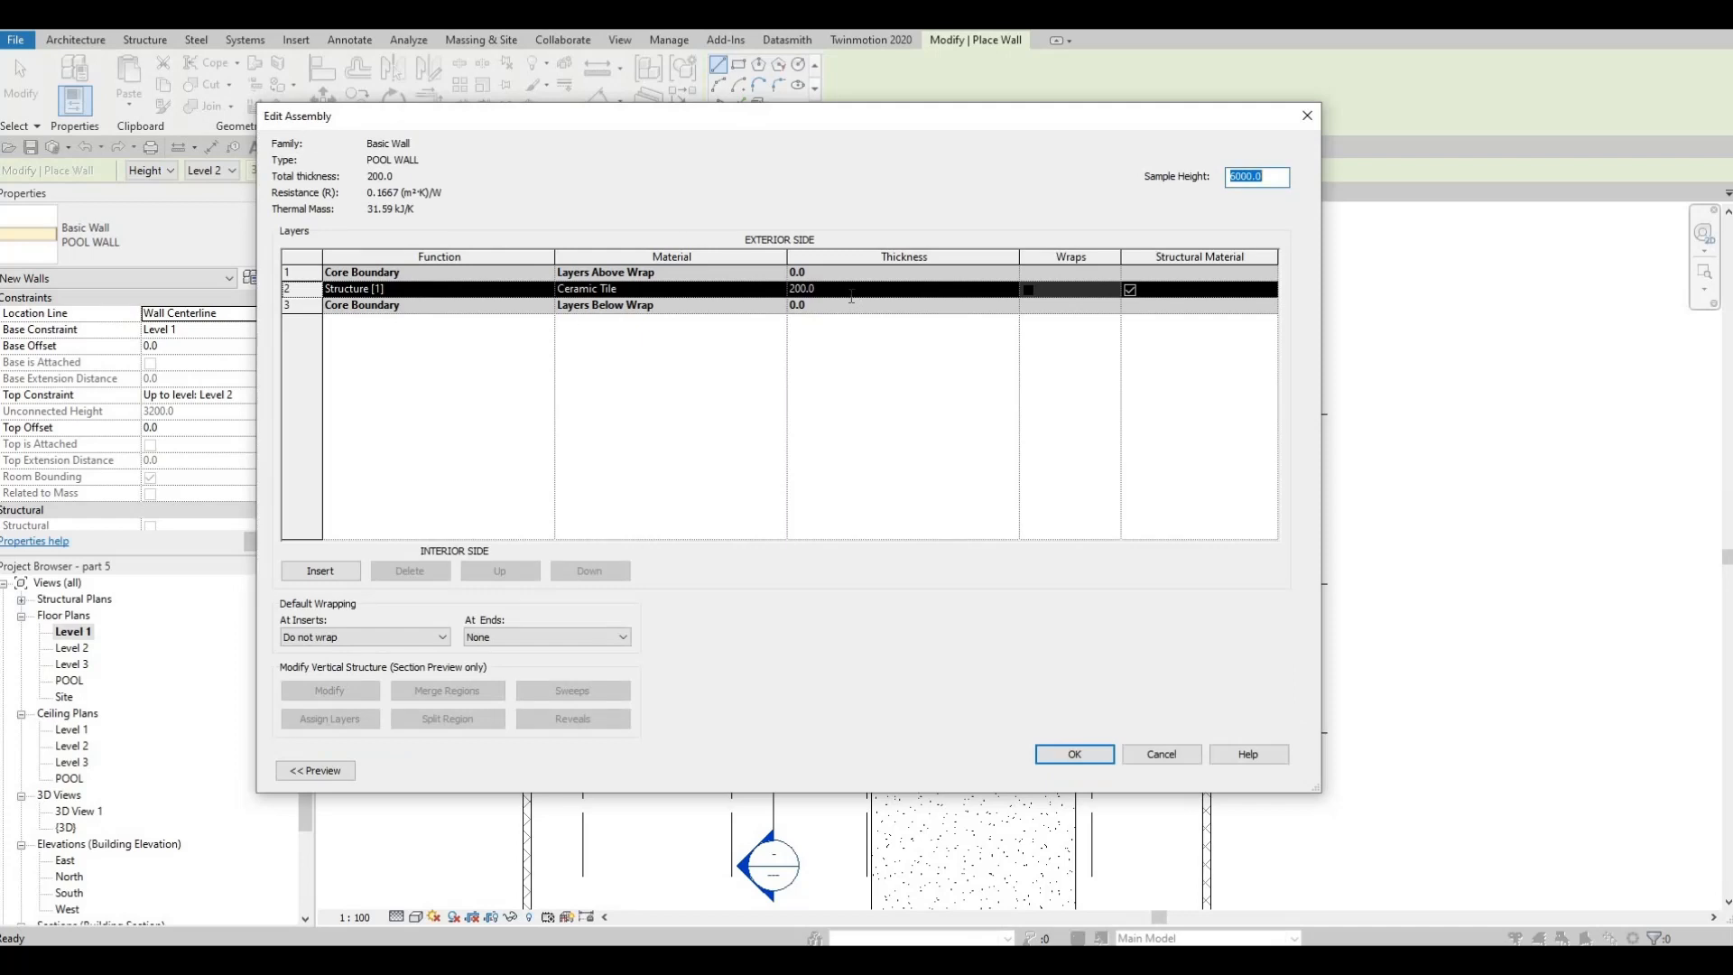
pyautogui.click(852, 293)
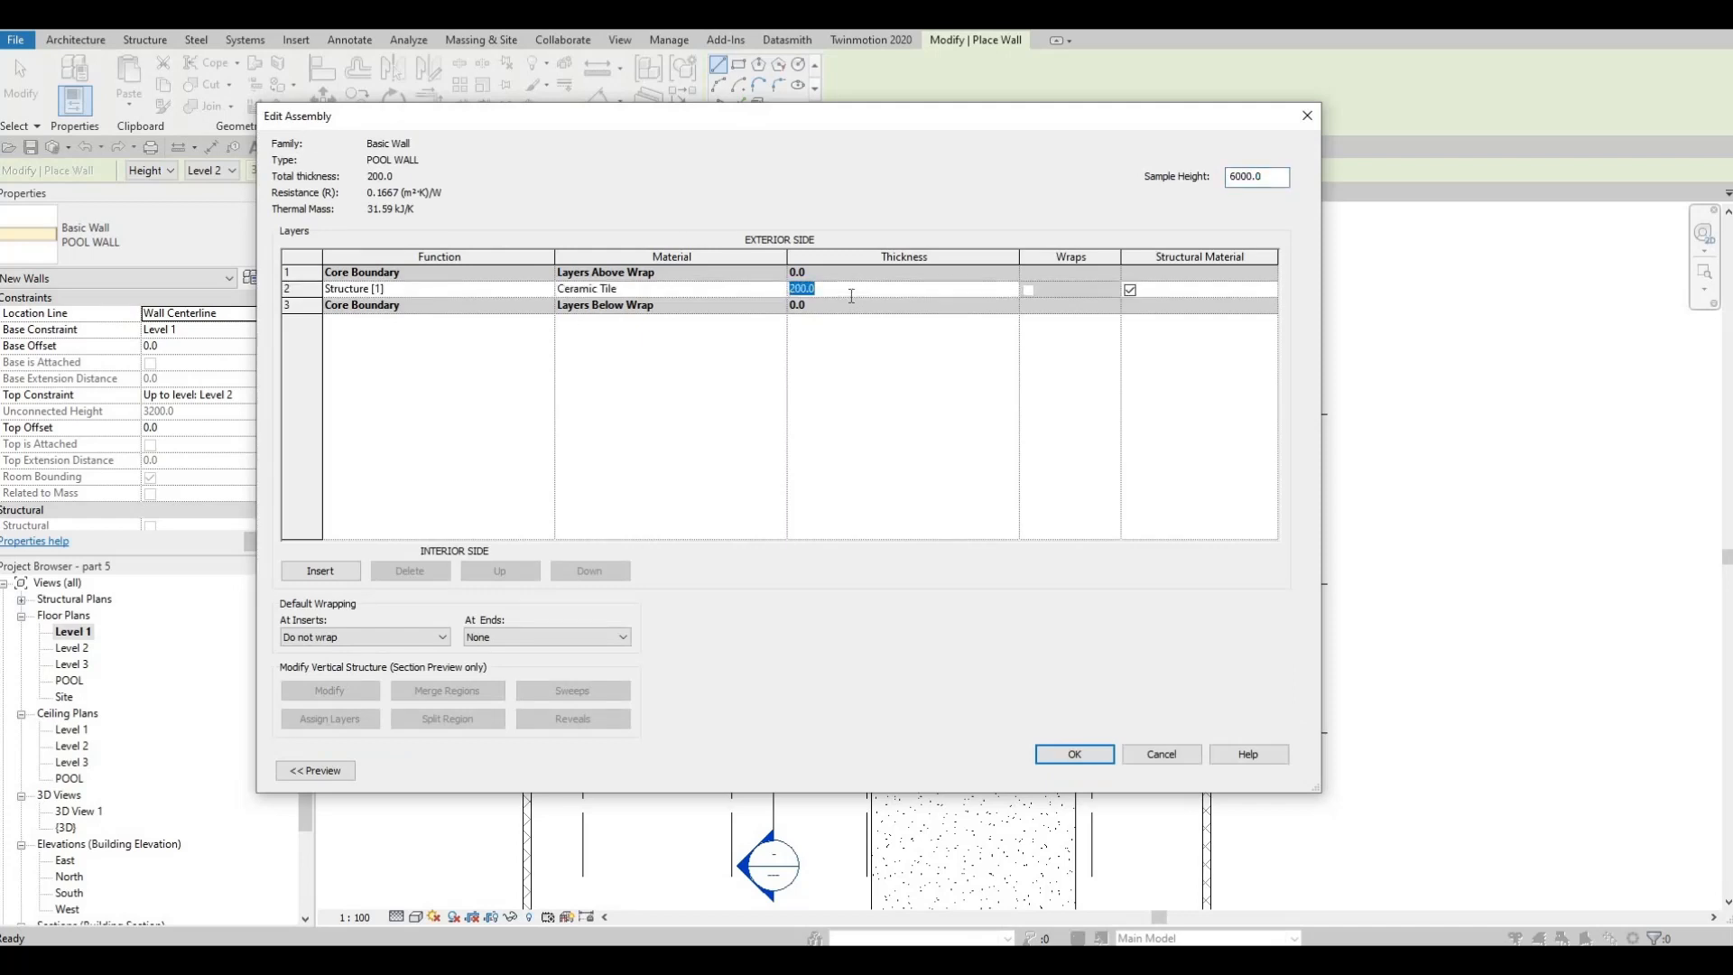
pyautogui.write('100')
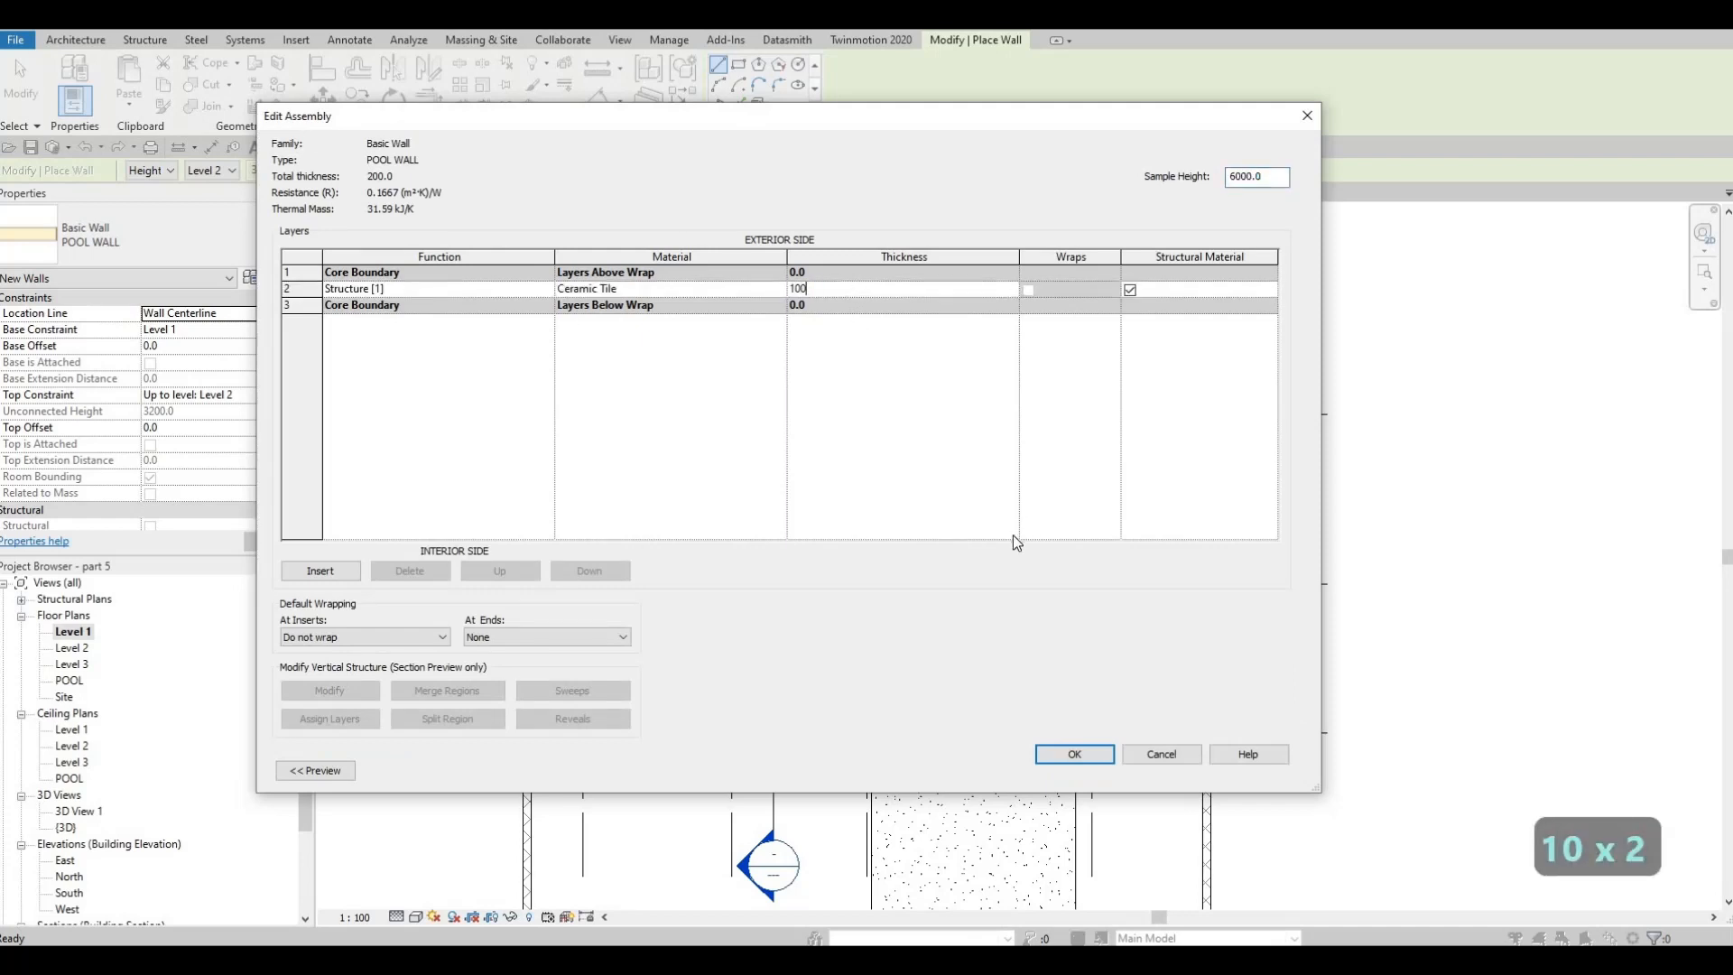
pyautogui.click(1072, 756)
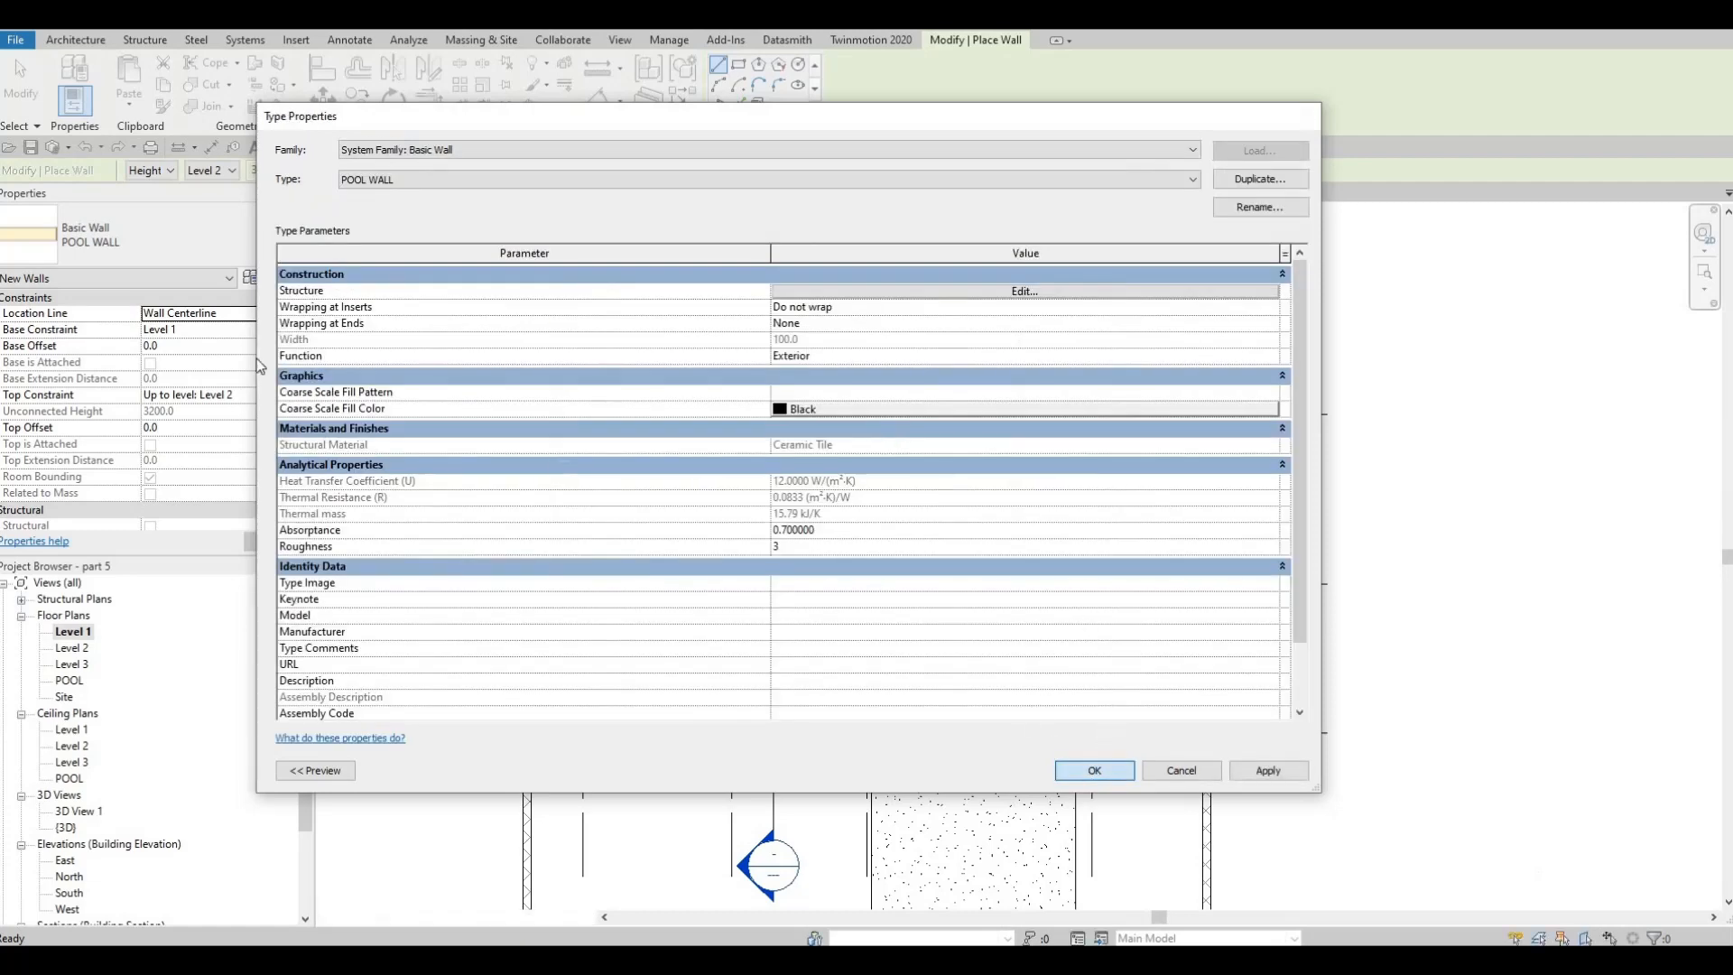
pyautogui.click(1095, 770)
# Set the new wall's top constraint to Level 1 and its base constraint to POOL
pyautogui.click(261, 330)
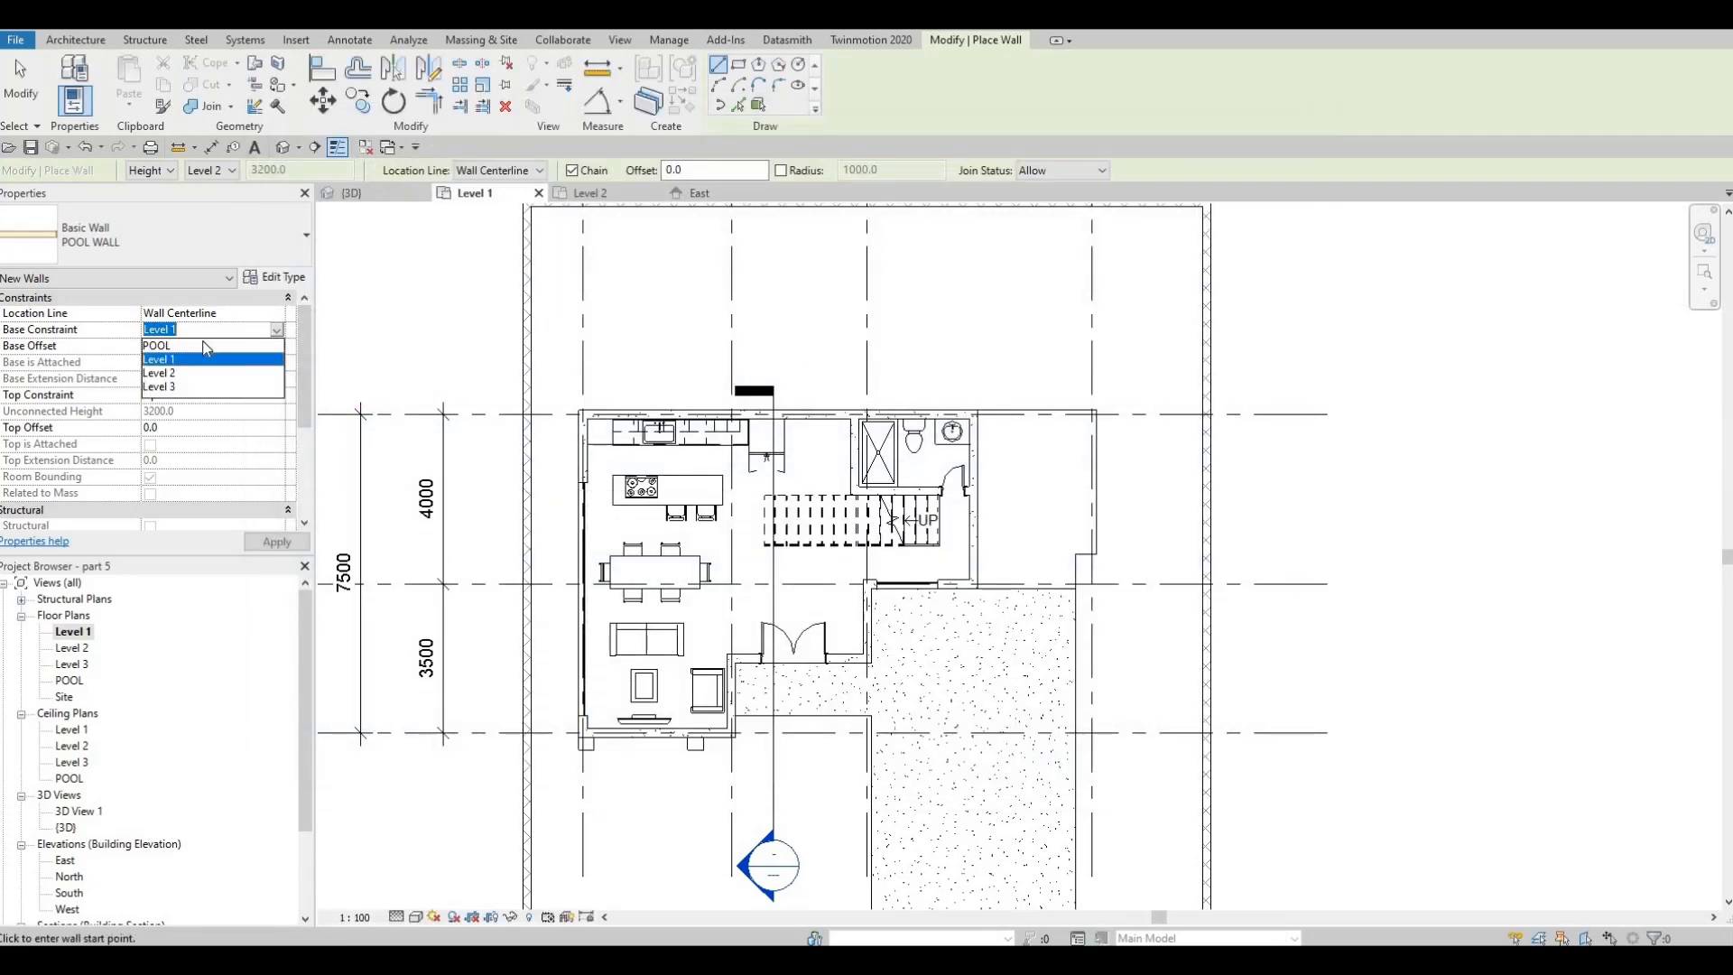
pyautogui.press('Escape')
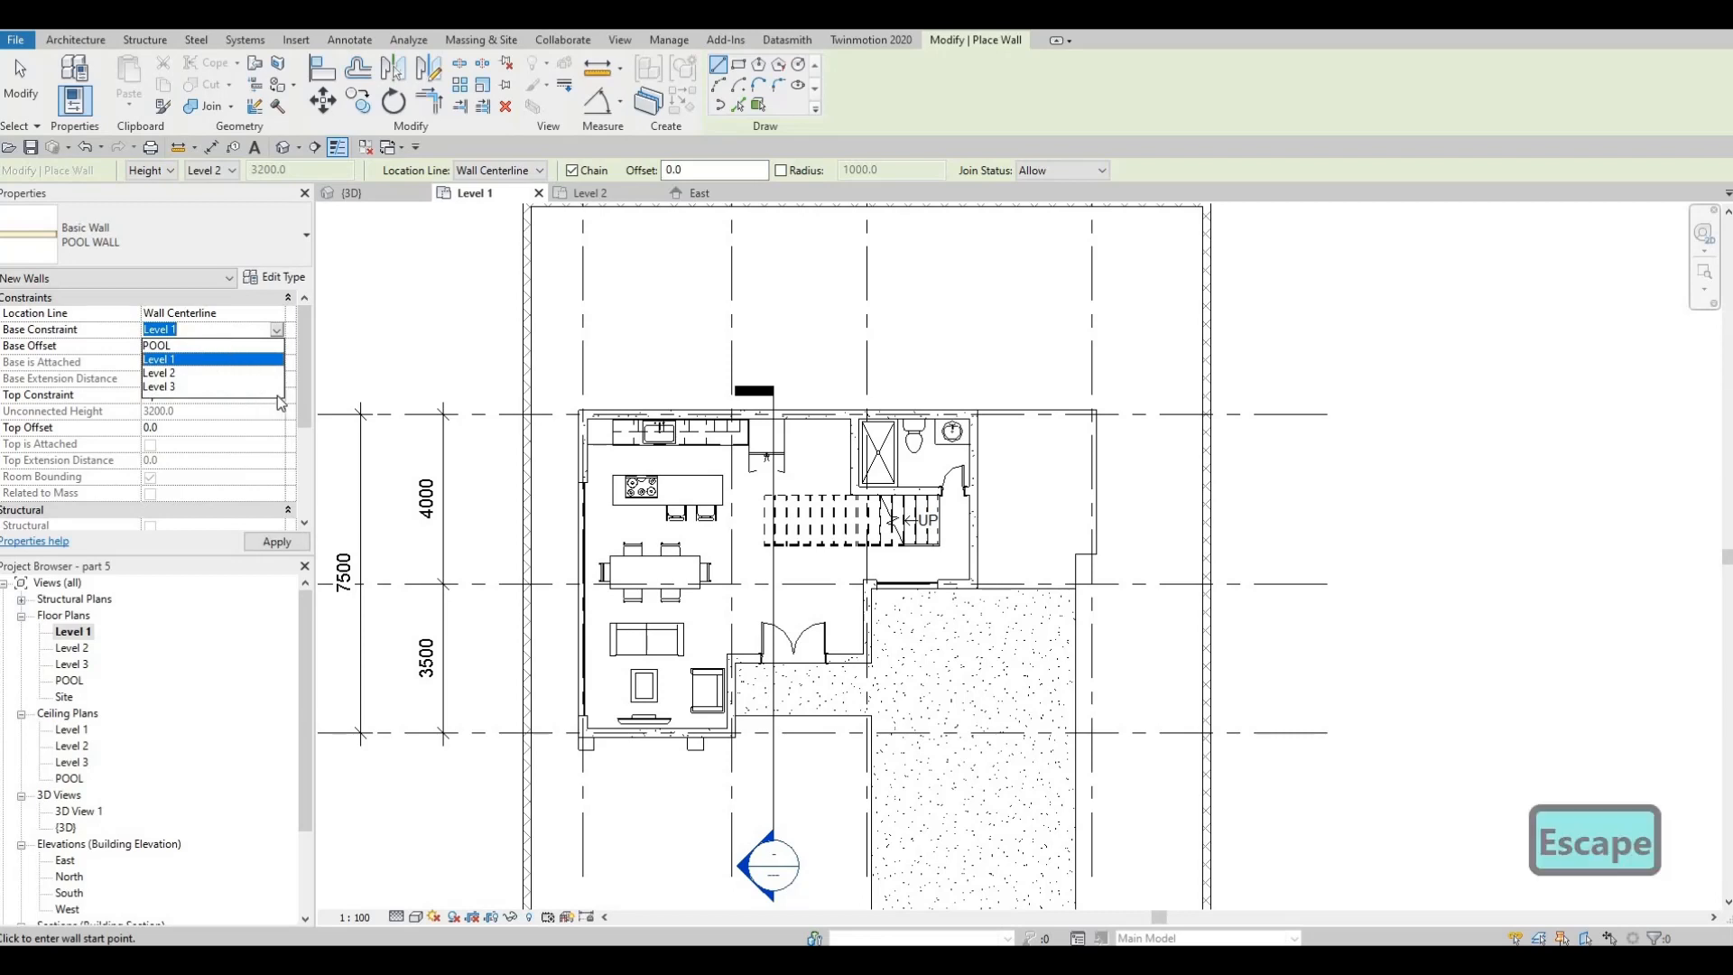
pyautogui.click(275, 394)
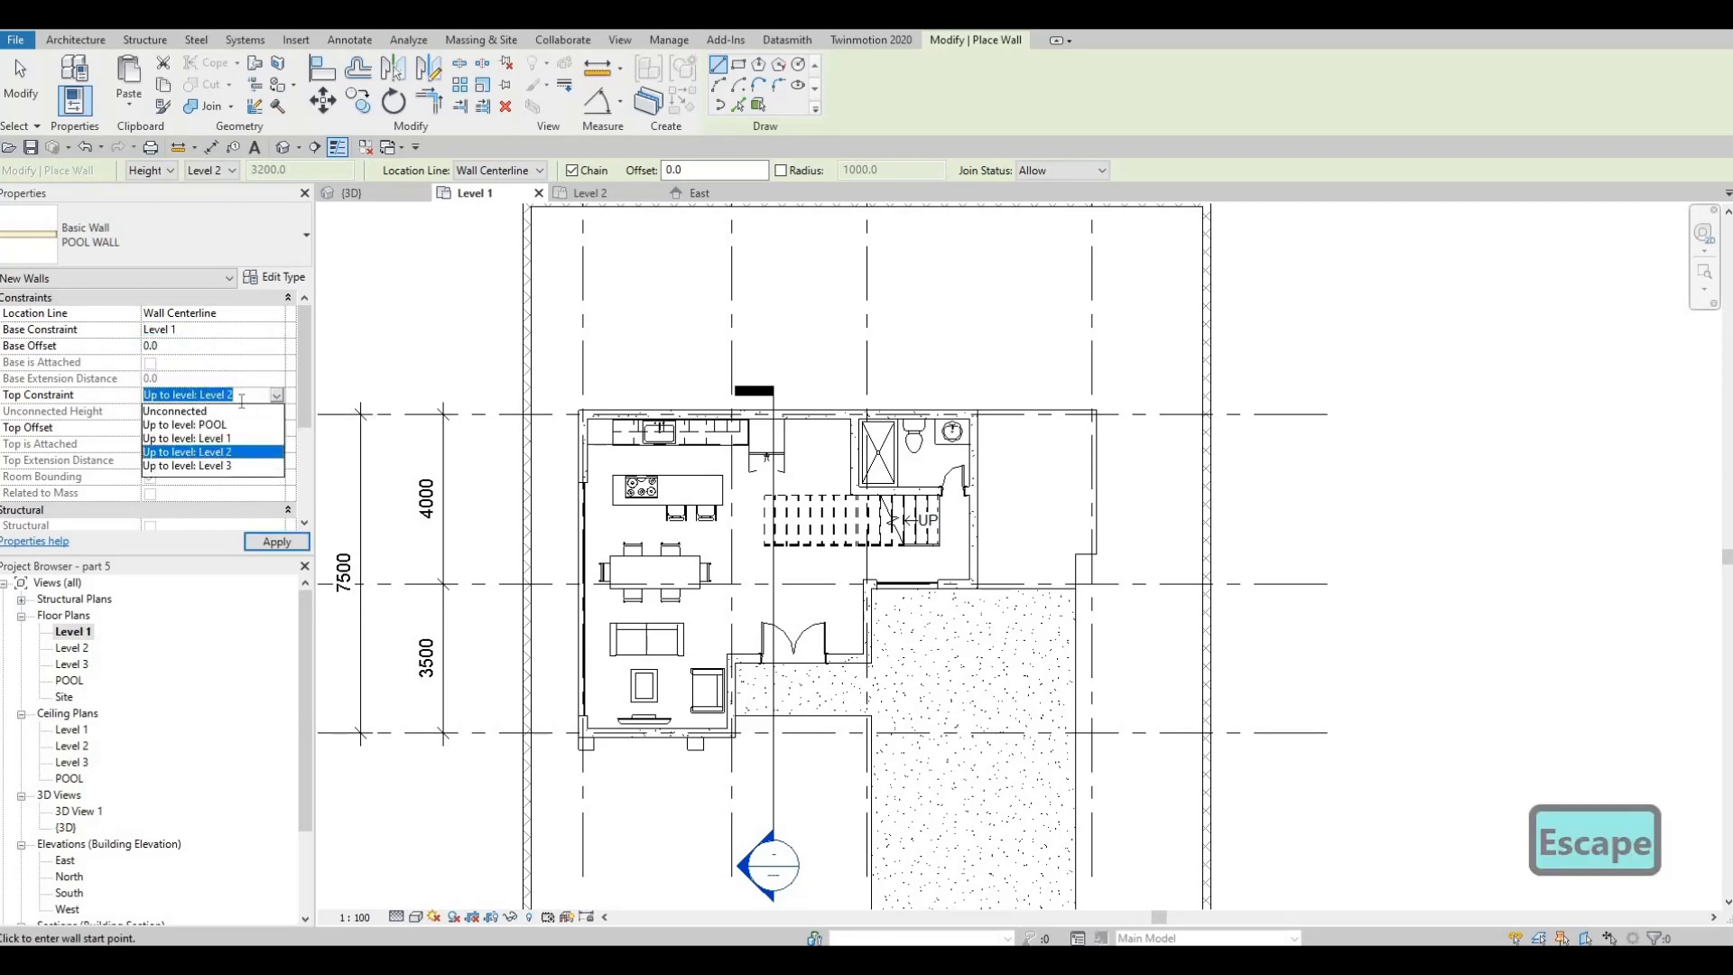
pyautogui.click(206, 439)
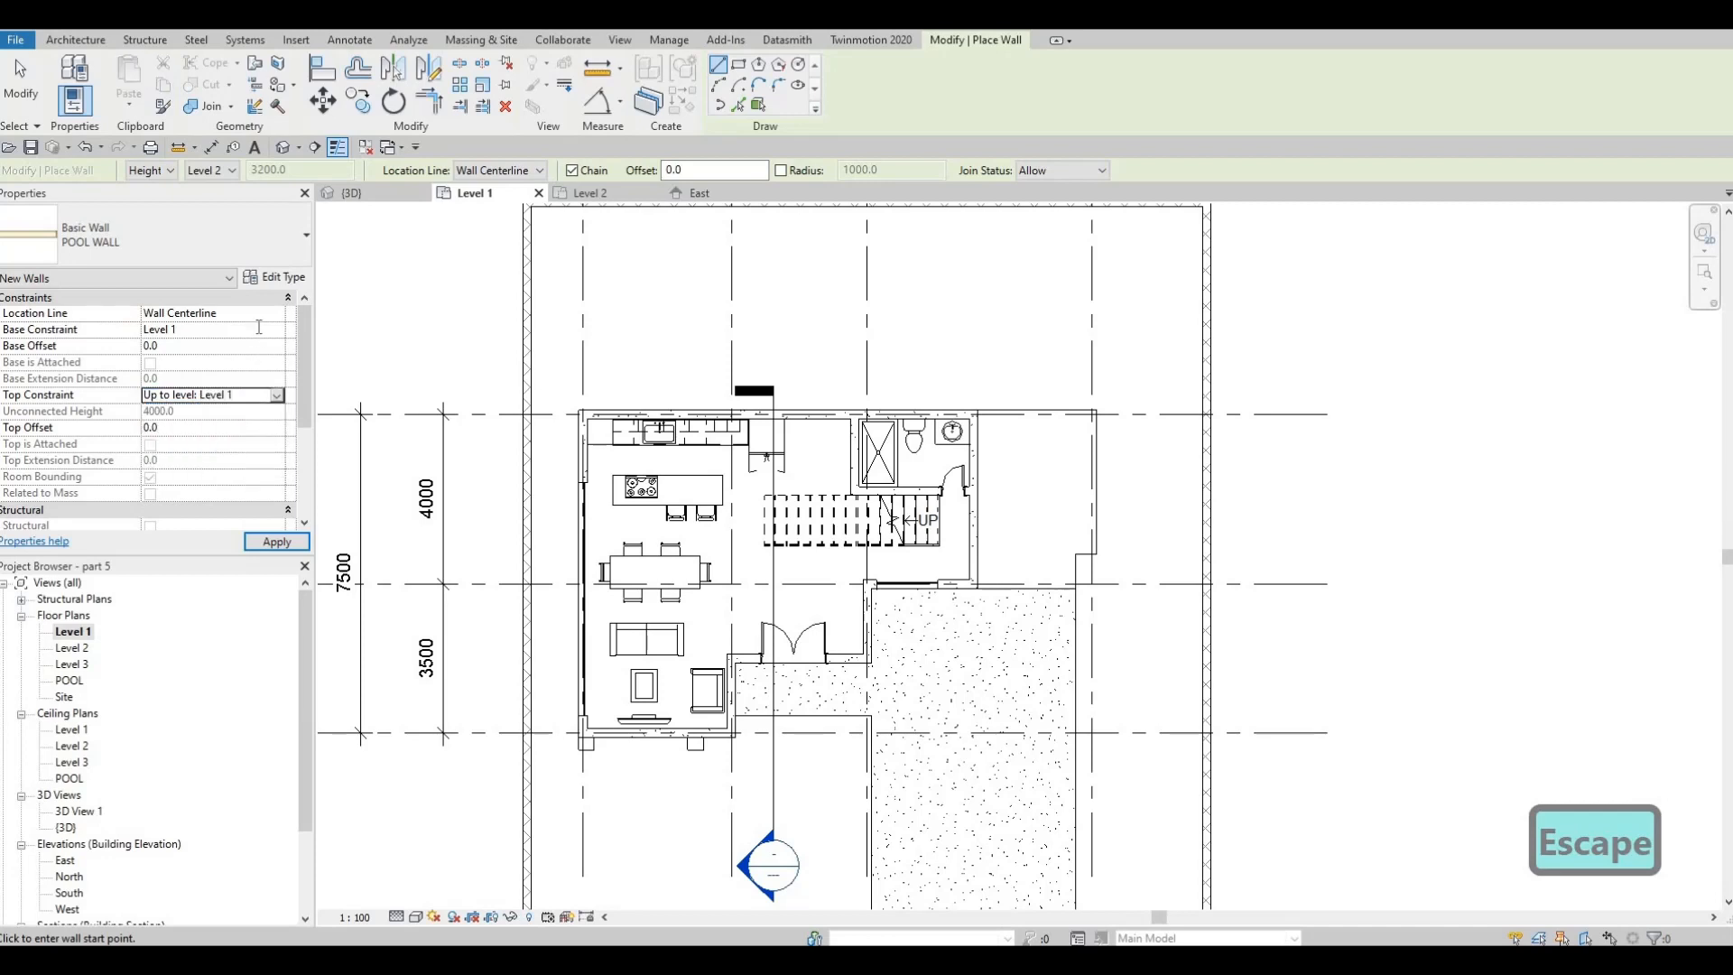
pyautogui.click(275, 330)
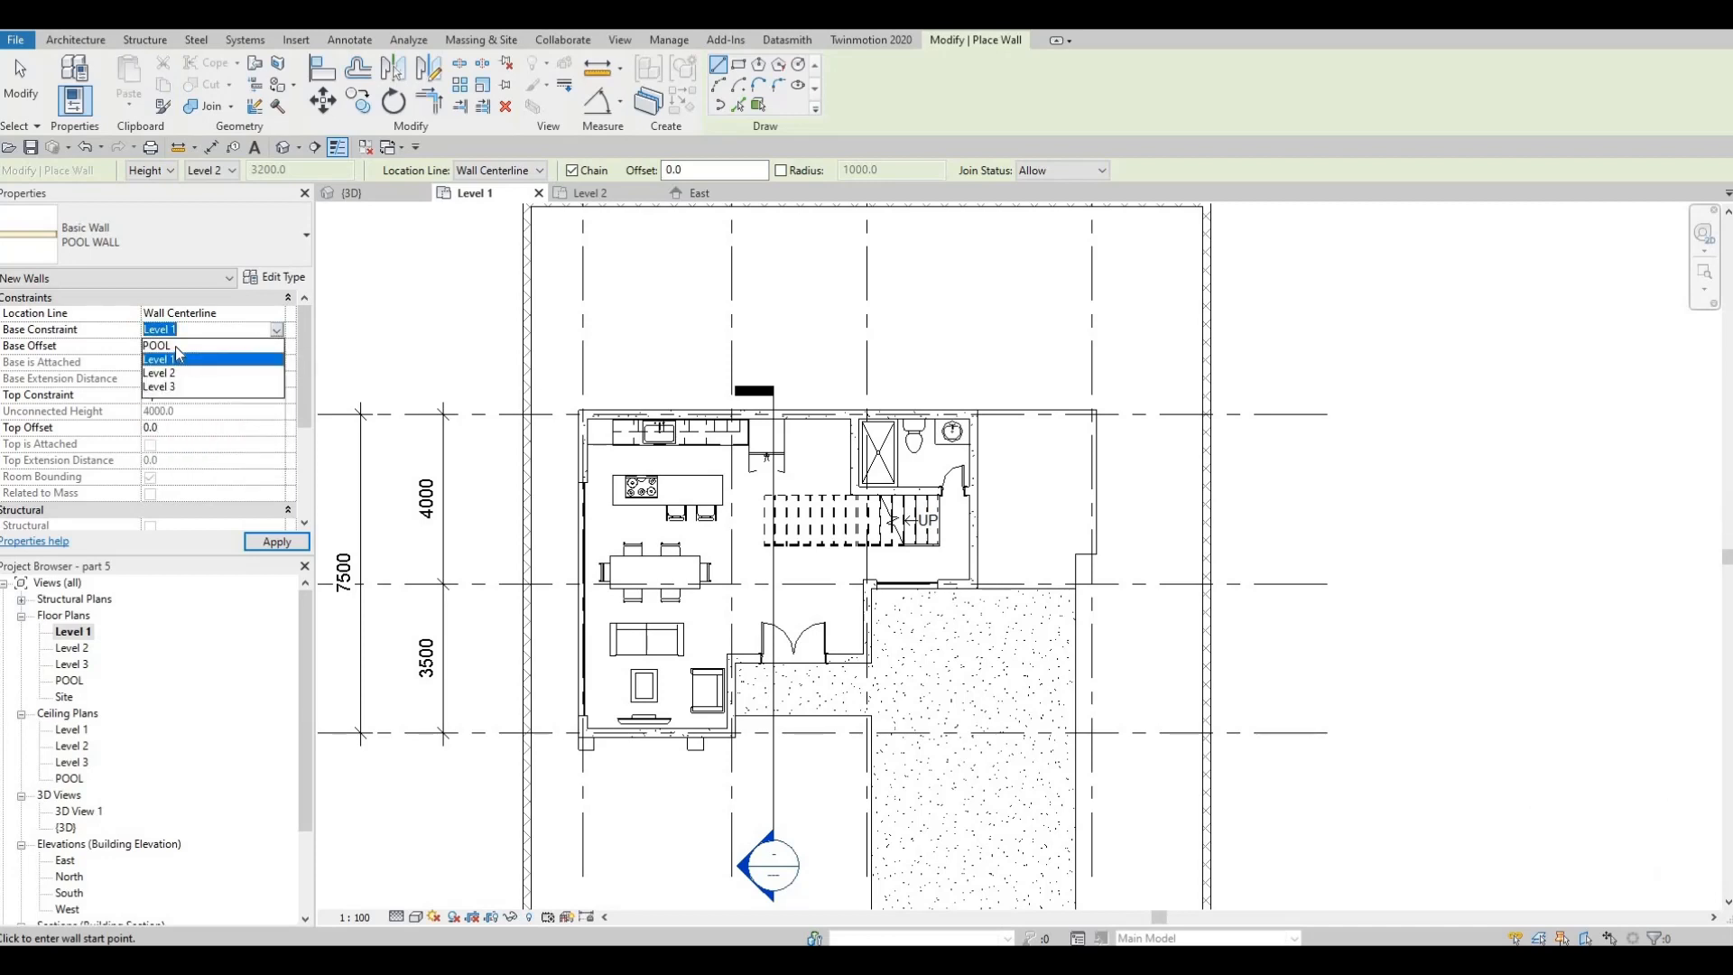
pyautogui.click(156, 344)
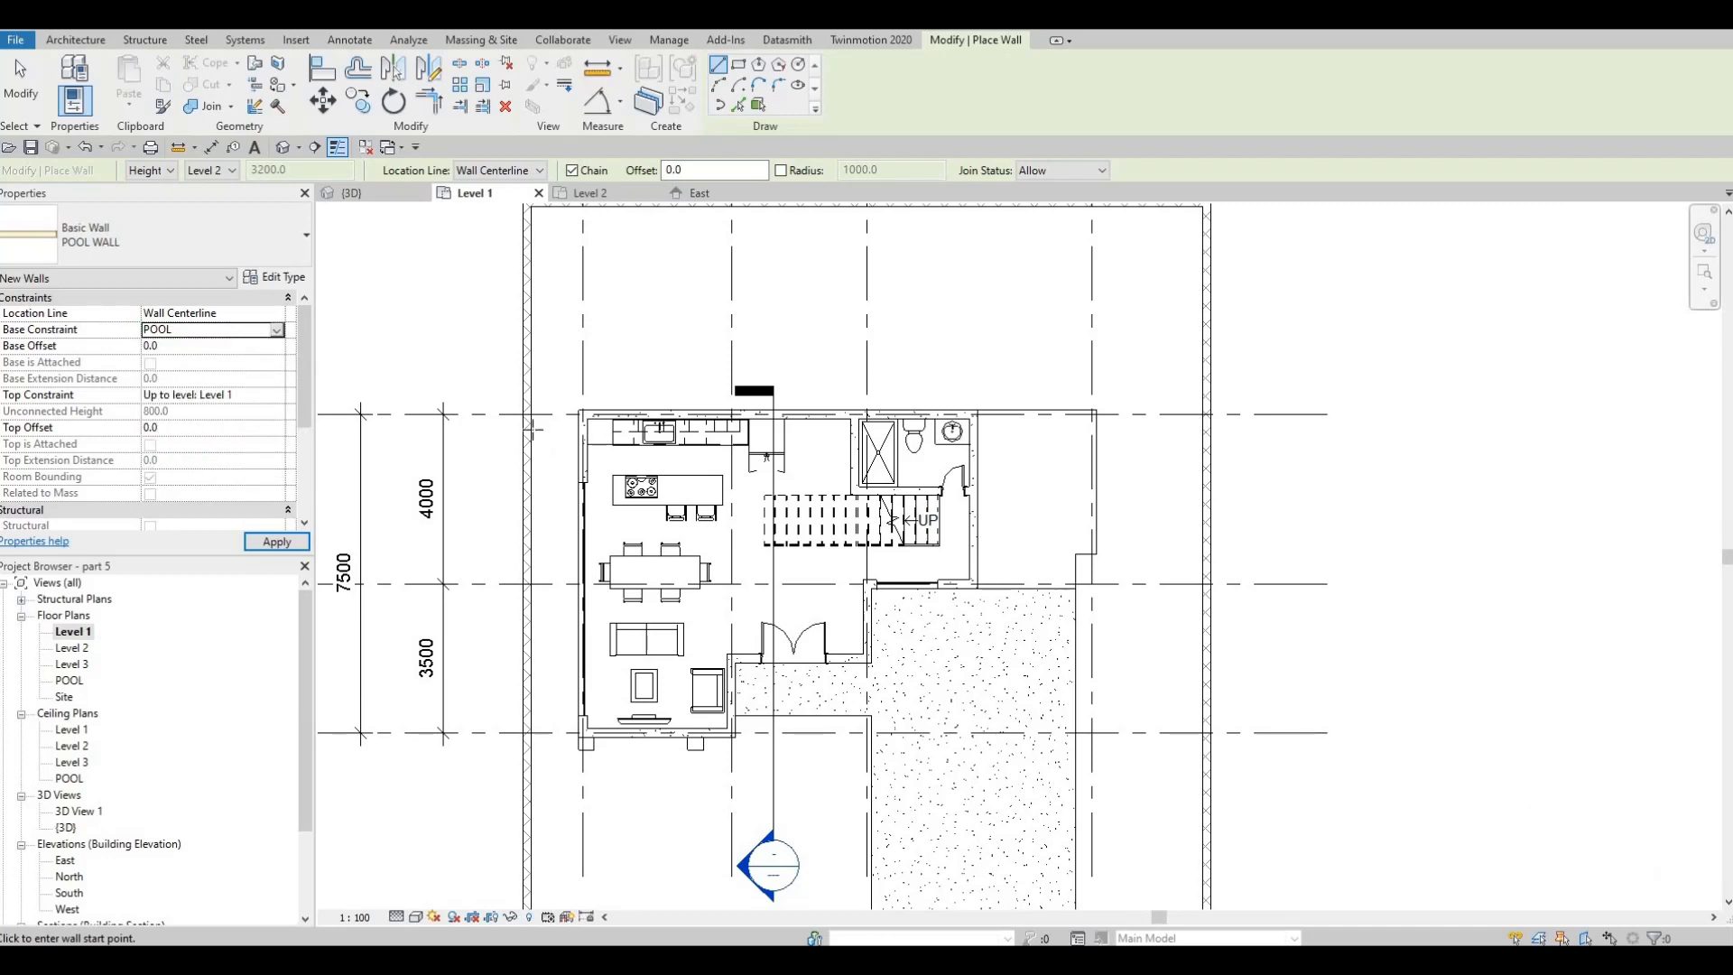
# Draw a rectangle of POOL WALL walls about 3300 by 6200 mm between the bathroom and the east boundary wall
pyautogui.click(739, 65)
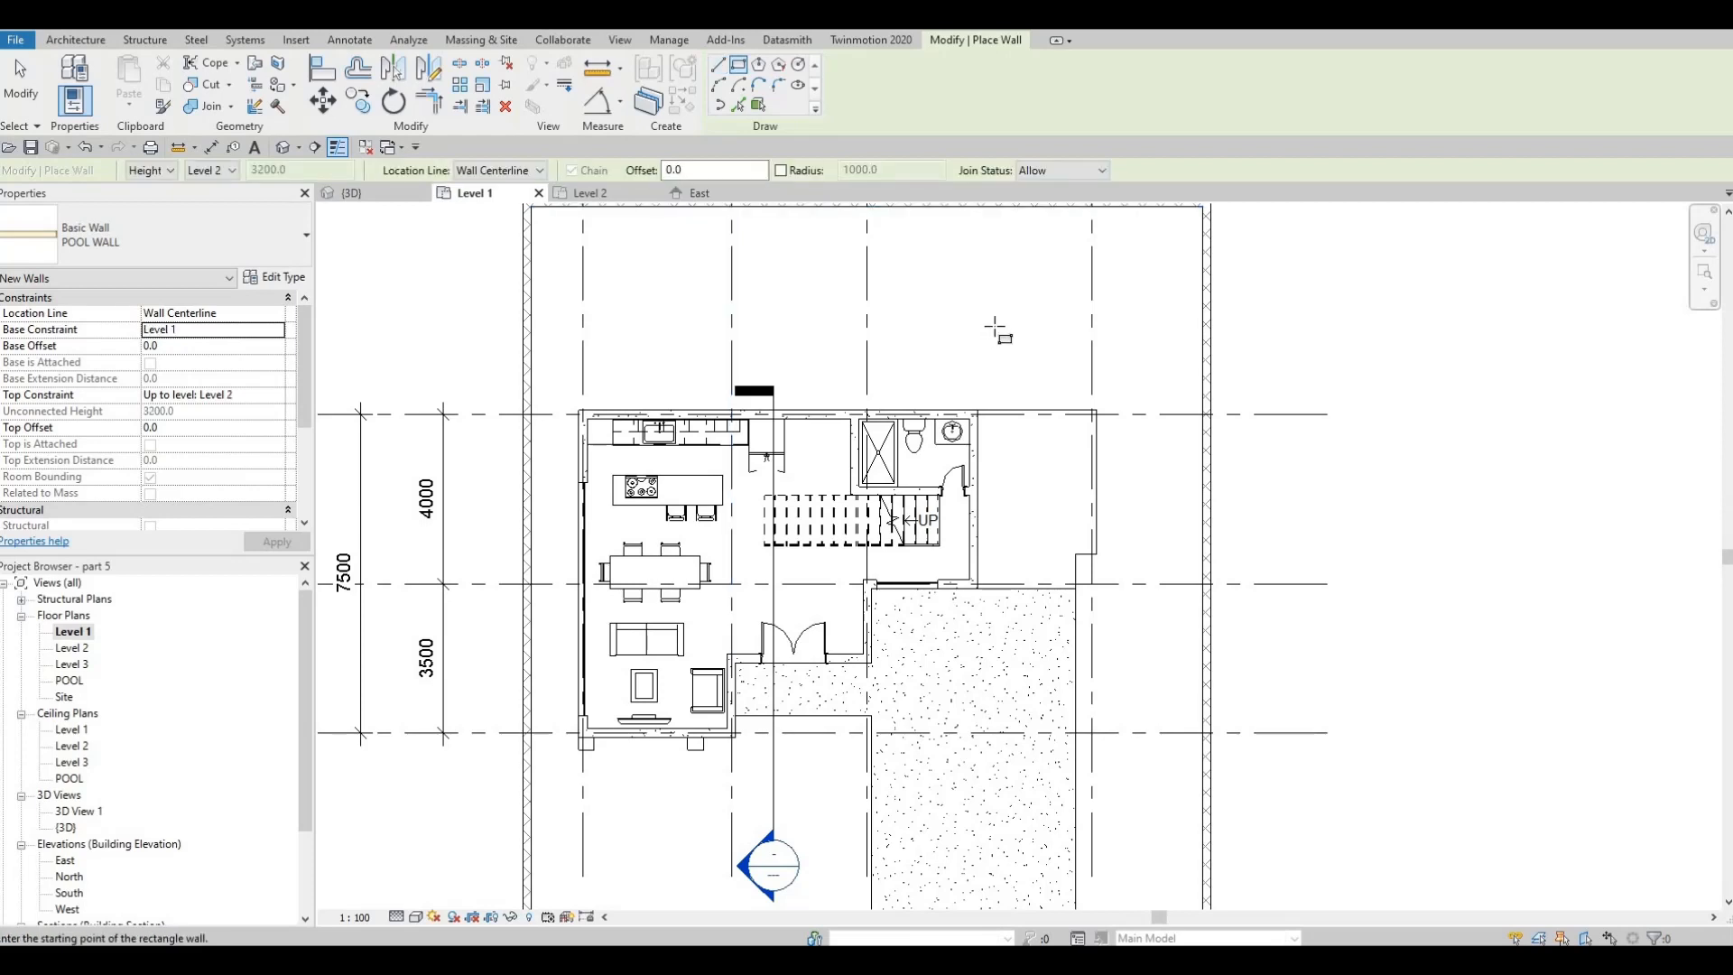
pyautogui.click(1007, 312)
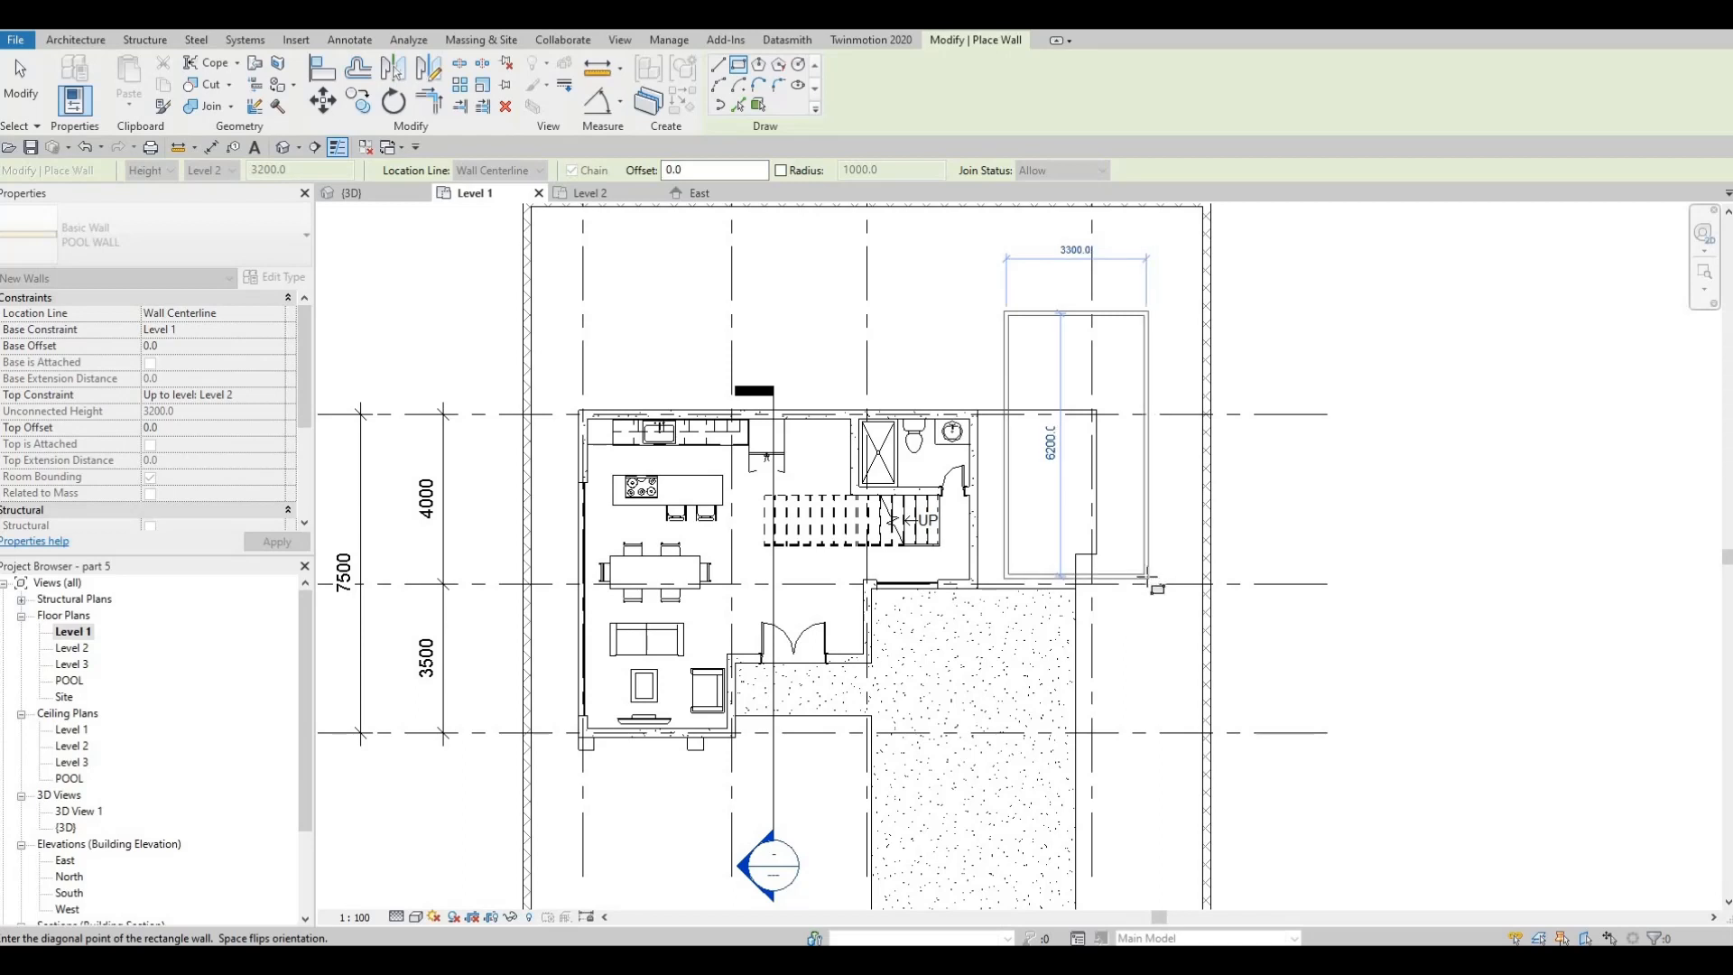
pyautogui.click(1148, 578)
pyautogui.press('Escape')
pyautogui.press('Escape')
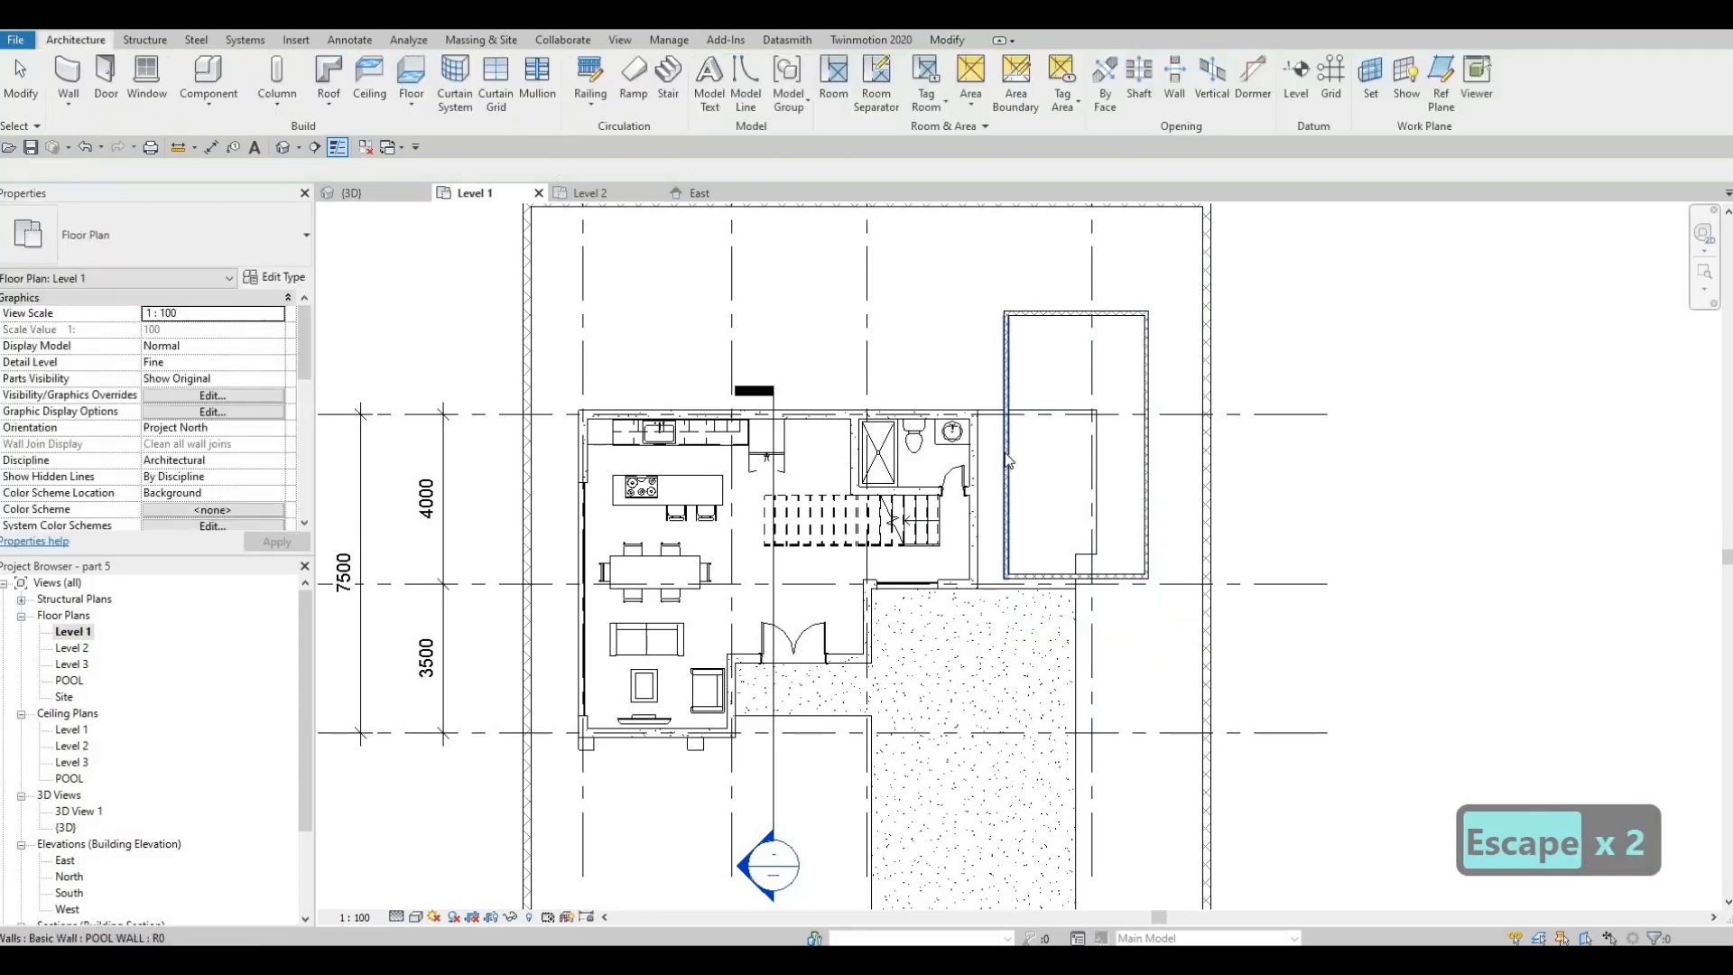
# Lengthen the pool by moving its north wall closer to the rear boundary wall, and shift its south wall slightly north
pyautogui.click(1009, 471)
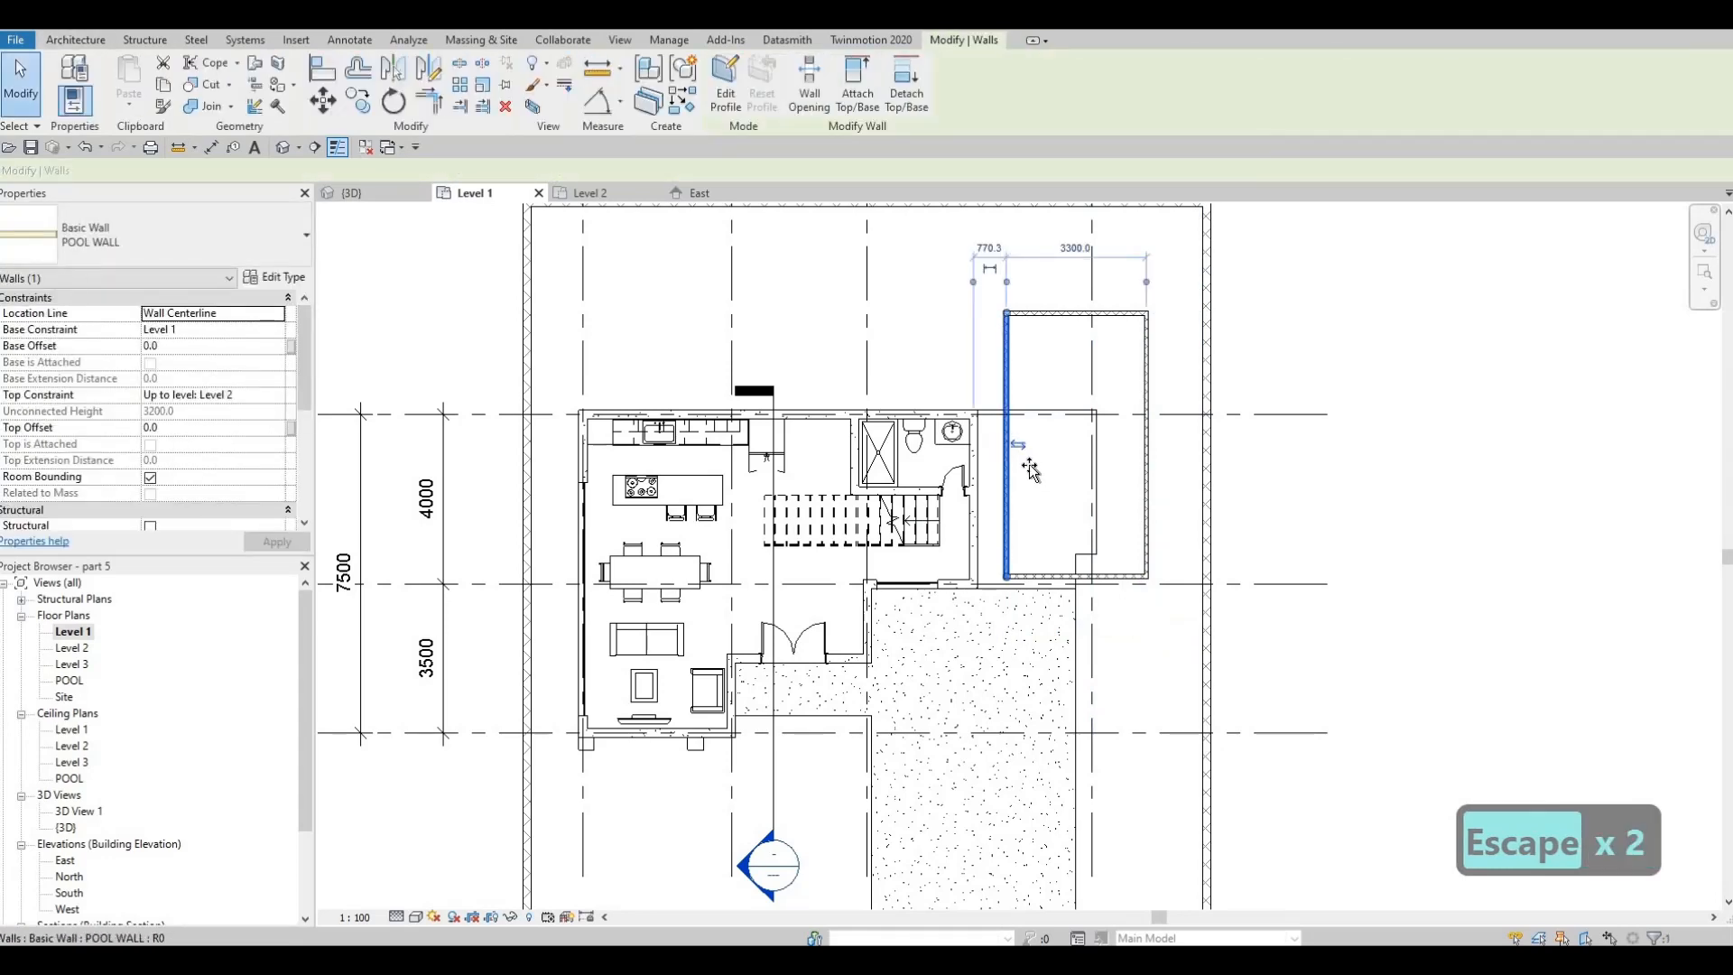
pyautogui.moveTo(1019, 470); pyautogui.dragTo(1061, 232)
pyautogui.press('Escape')
pyautogui.click(1065, 313)
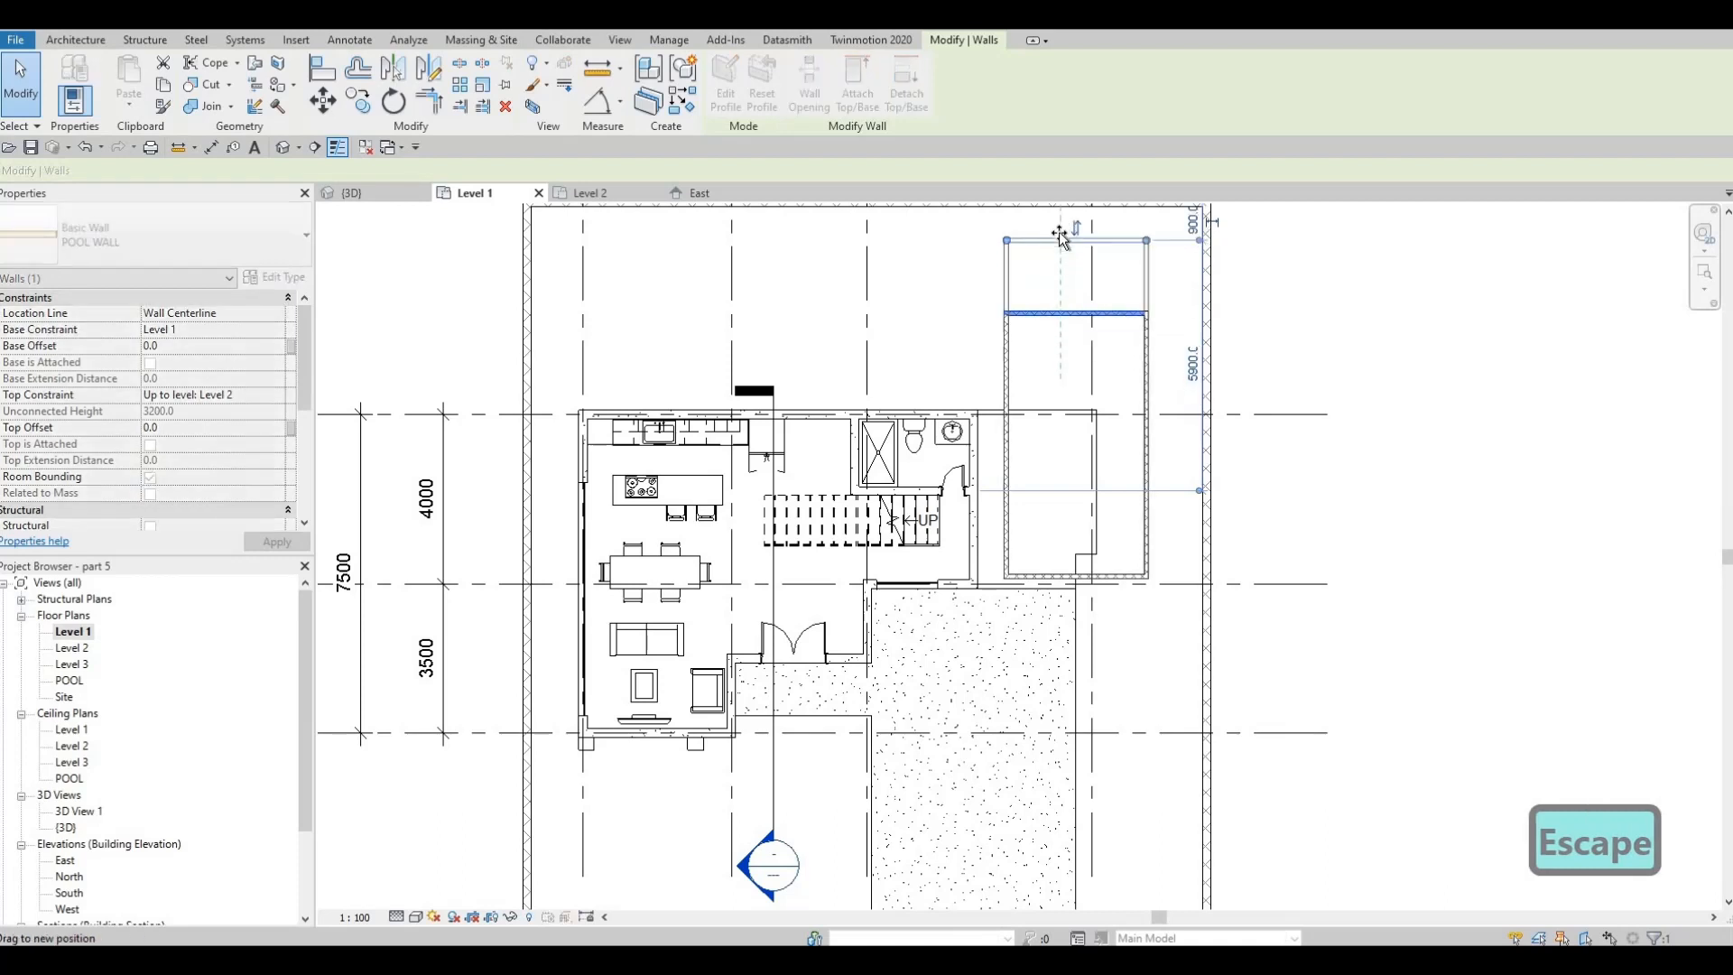
pyautogui.moveTo(1058, 422); pyautogui.dragTo(1085, 406, button='middle')
pyautogui.click(1077, 557)
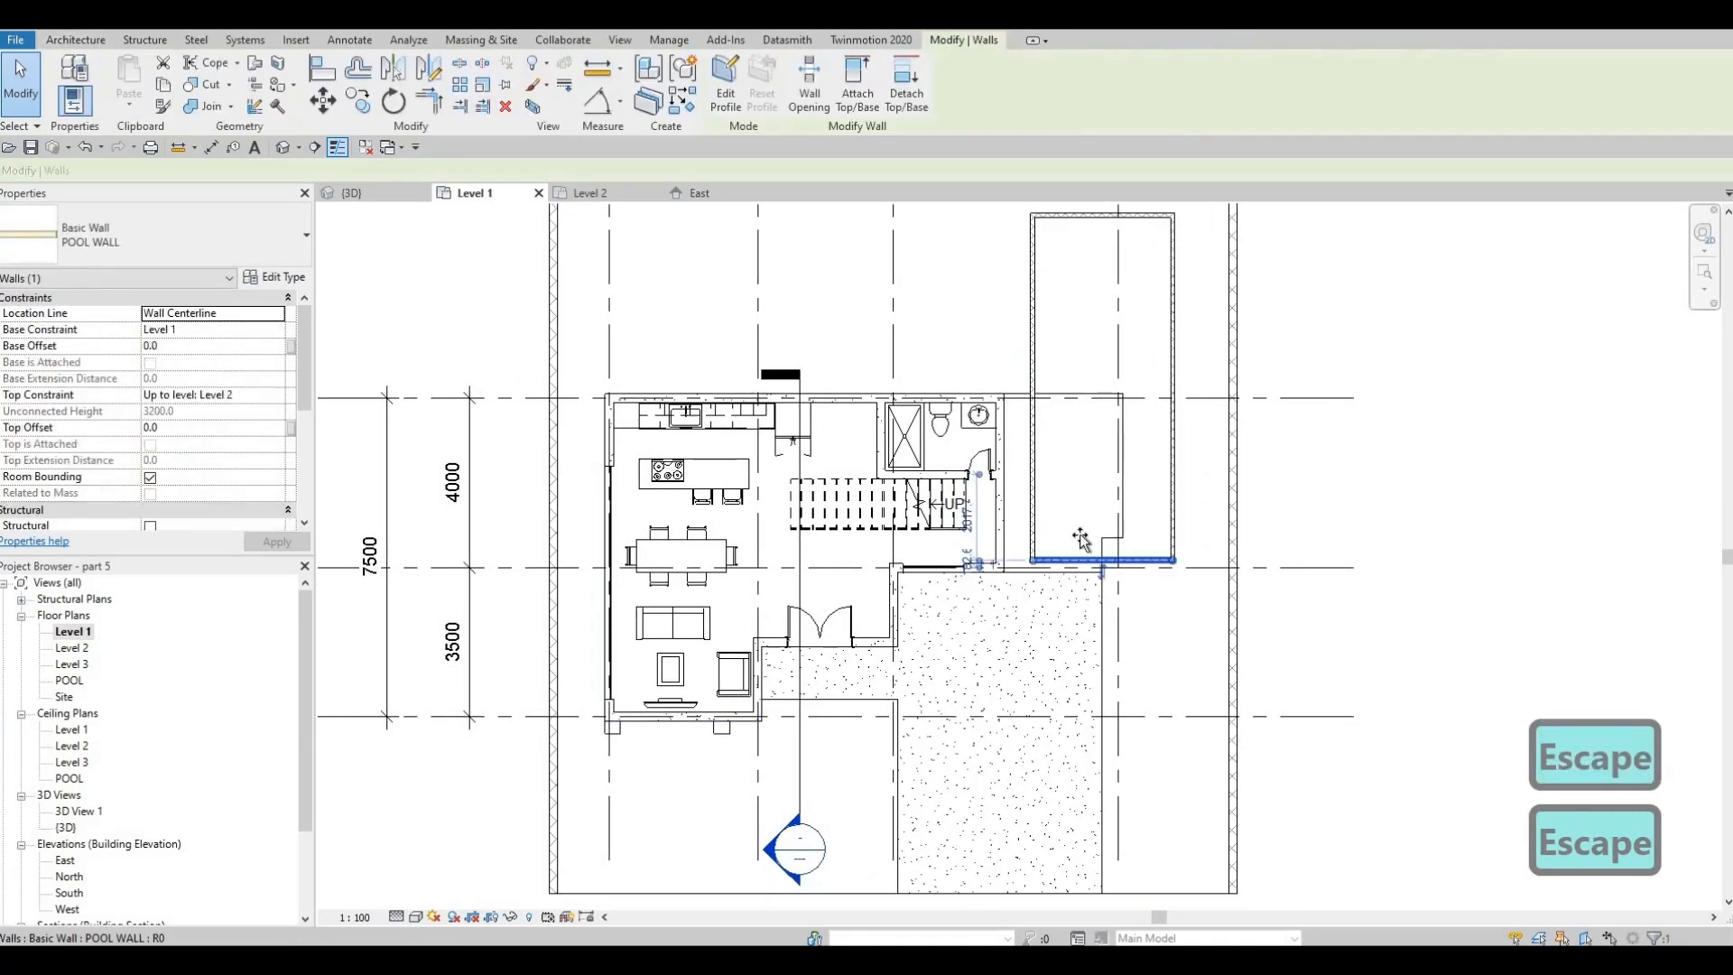
pyautogui.moveTo(1077, 557); pyautogui.dragTo(1077, 533)
pyautogui.press('Escape')
pyautogui.moveTo(1049, 402); pyautogui.dragTo(1041, 448, button='middle')
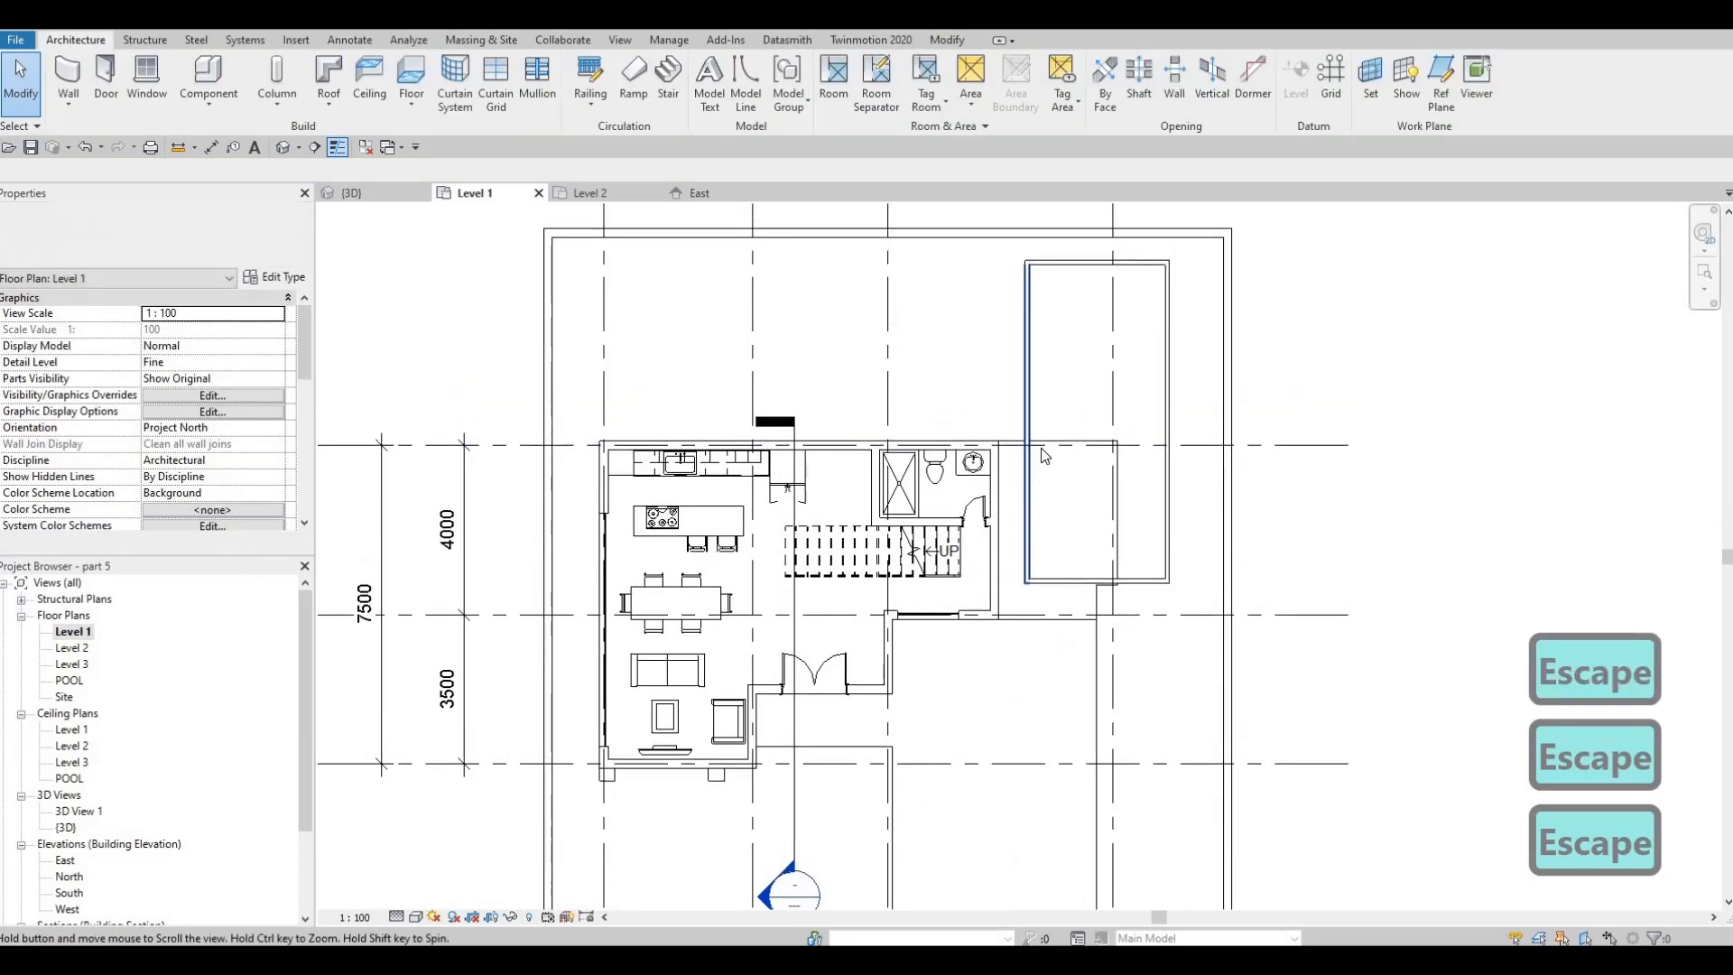
pyautogui.scroll(-1, 1041, 449)
pyautogui.press('Escape')
pyautogui.press('Escape')
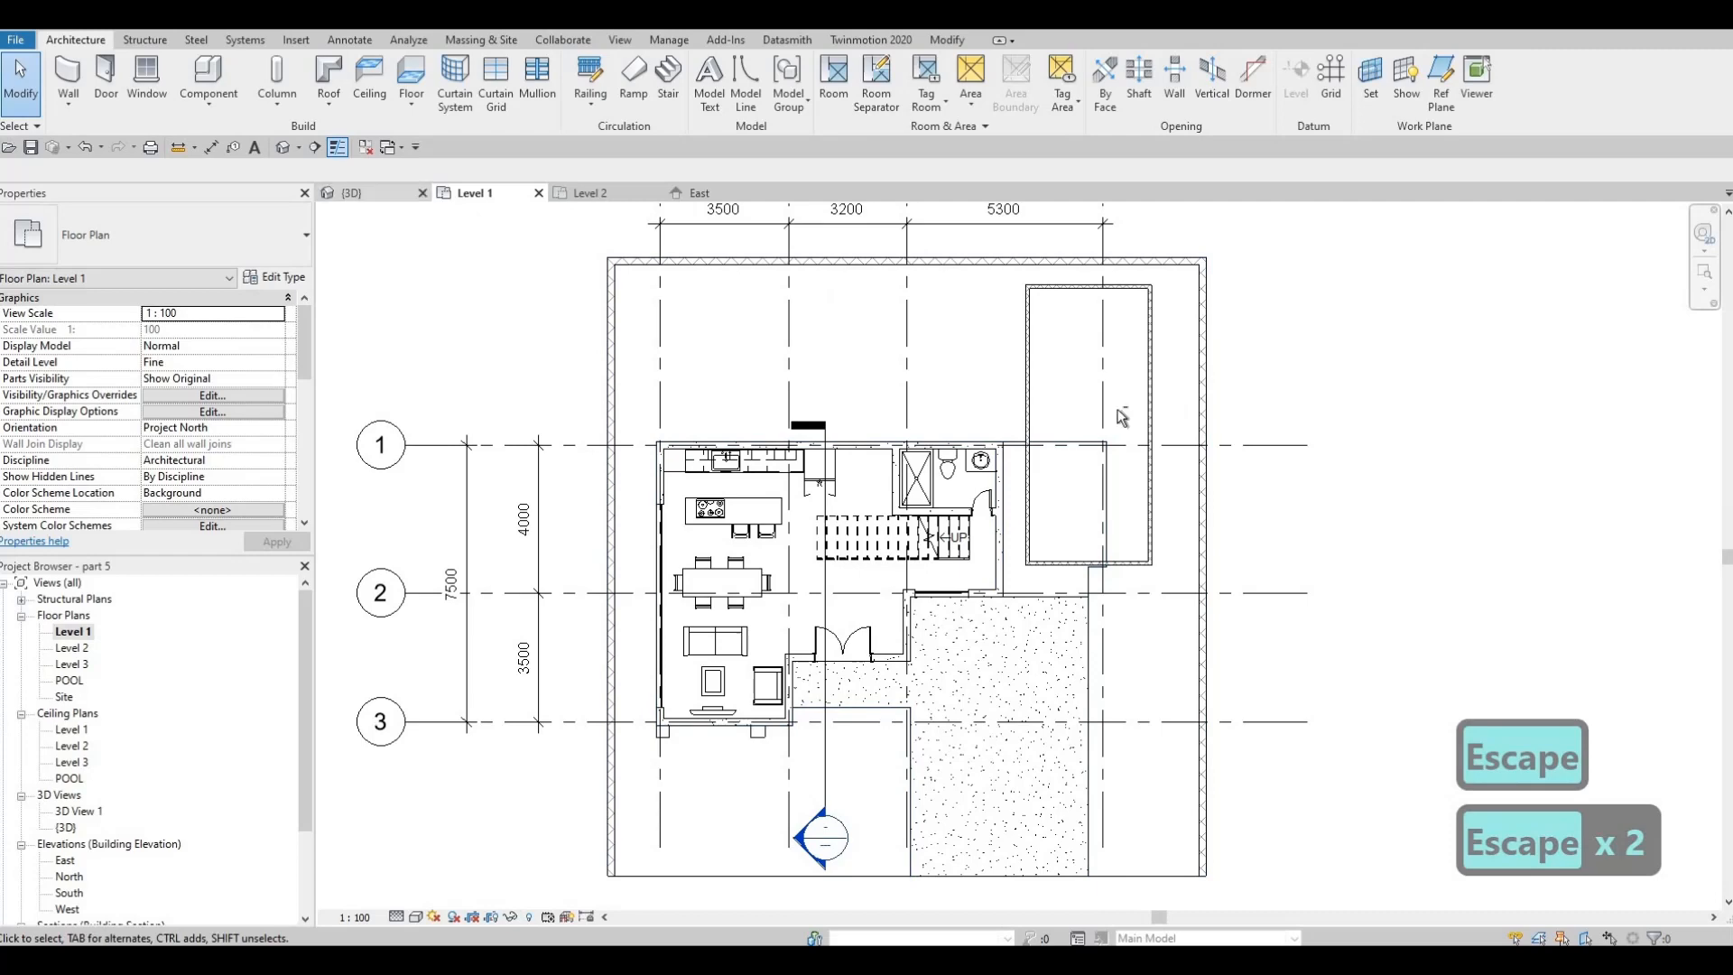
# Examine the front of the house and the ground slab in 3D, and return to the Level 1 floor plan
pyautogui.click(353, 194)
pyautogui.moveTo(1282, 442)
pyautogui.keyDown('shift'); pyautogui.mouseDown(button='middle')
pyautogui.moveTo(1094, 377)
pyautogui.moveTo(1282, 442)
pyautogui.mouseUp(button='middle'); pyautogui.keyUp('shift')
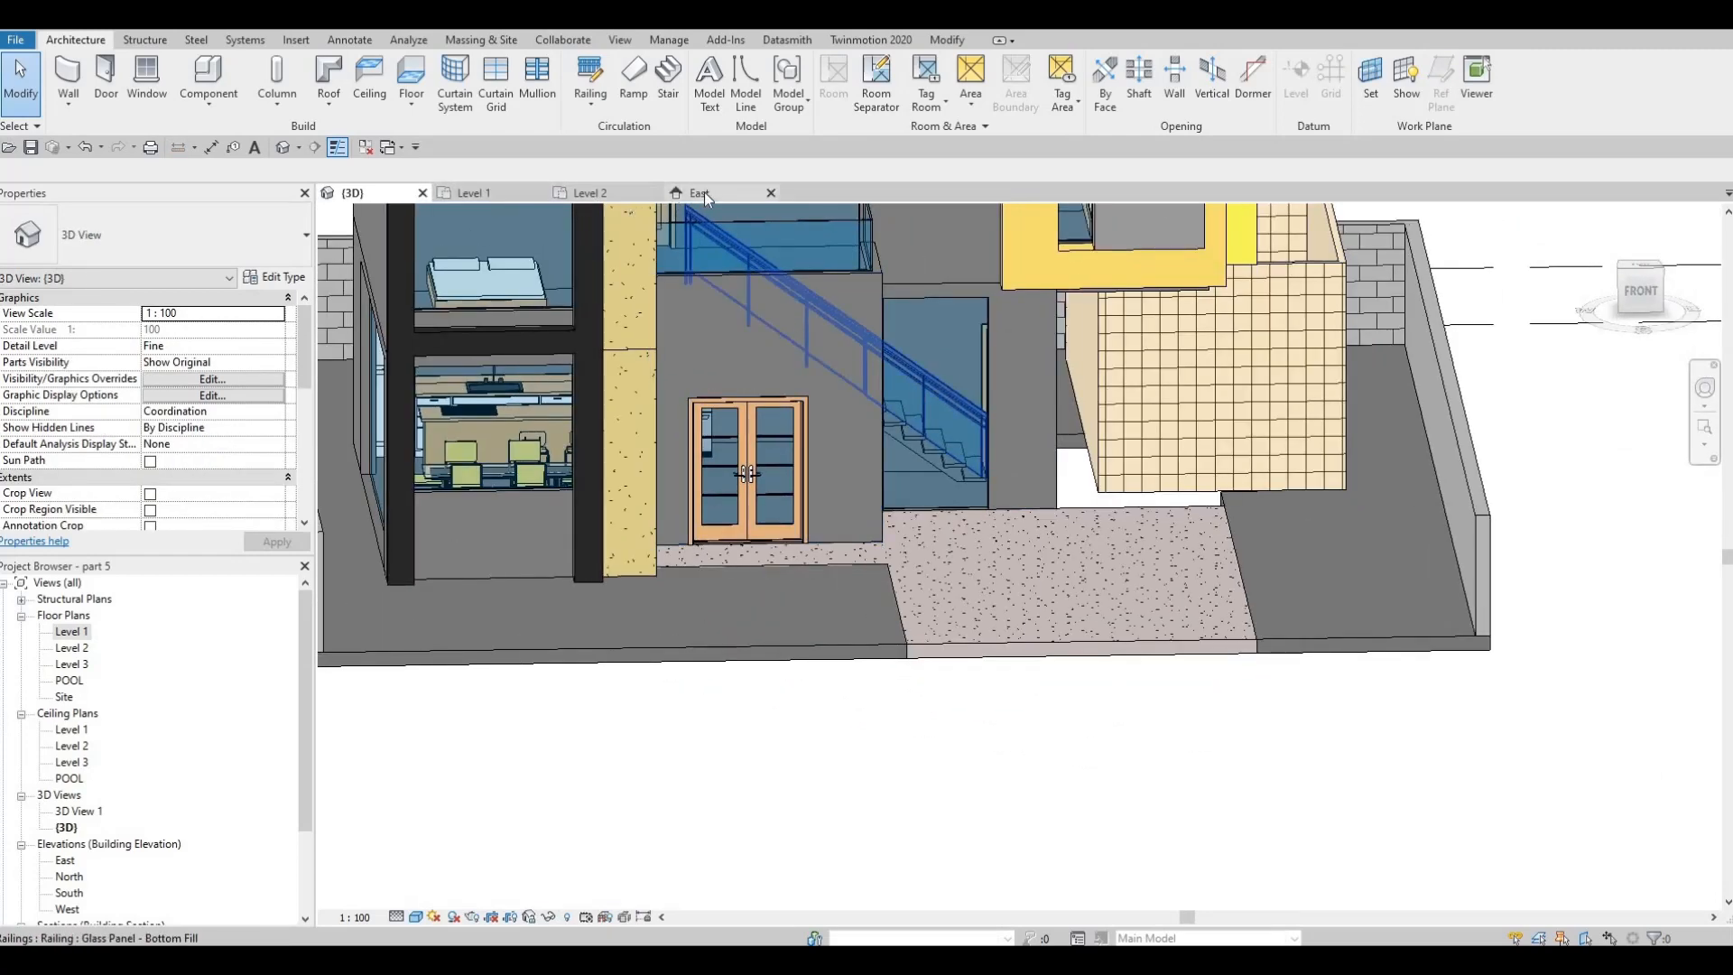
pyautogui.click(697, 192)
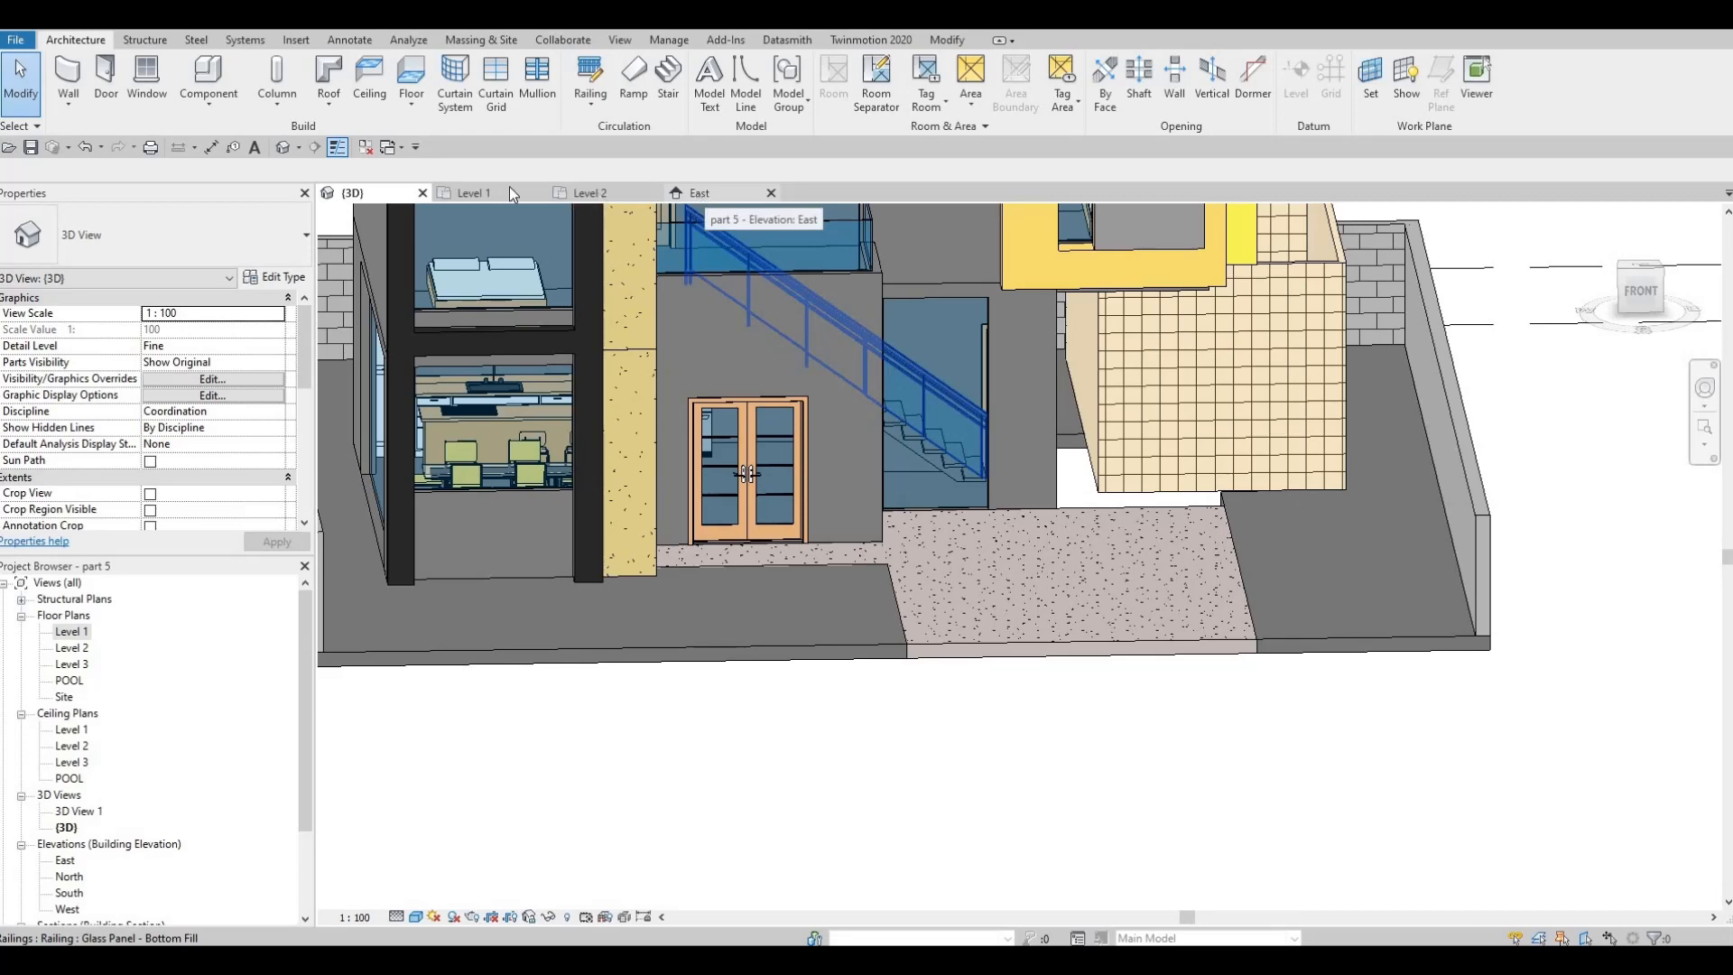
pyautogui.click(475, 190)
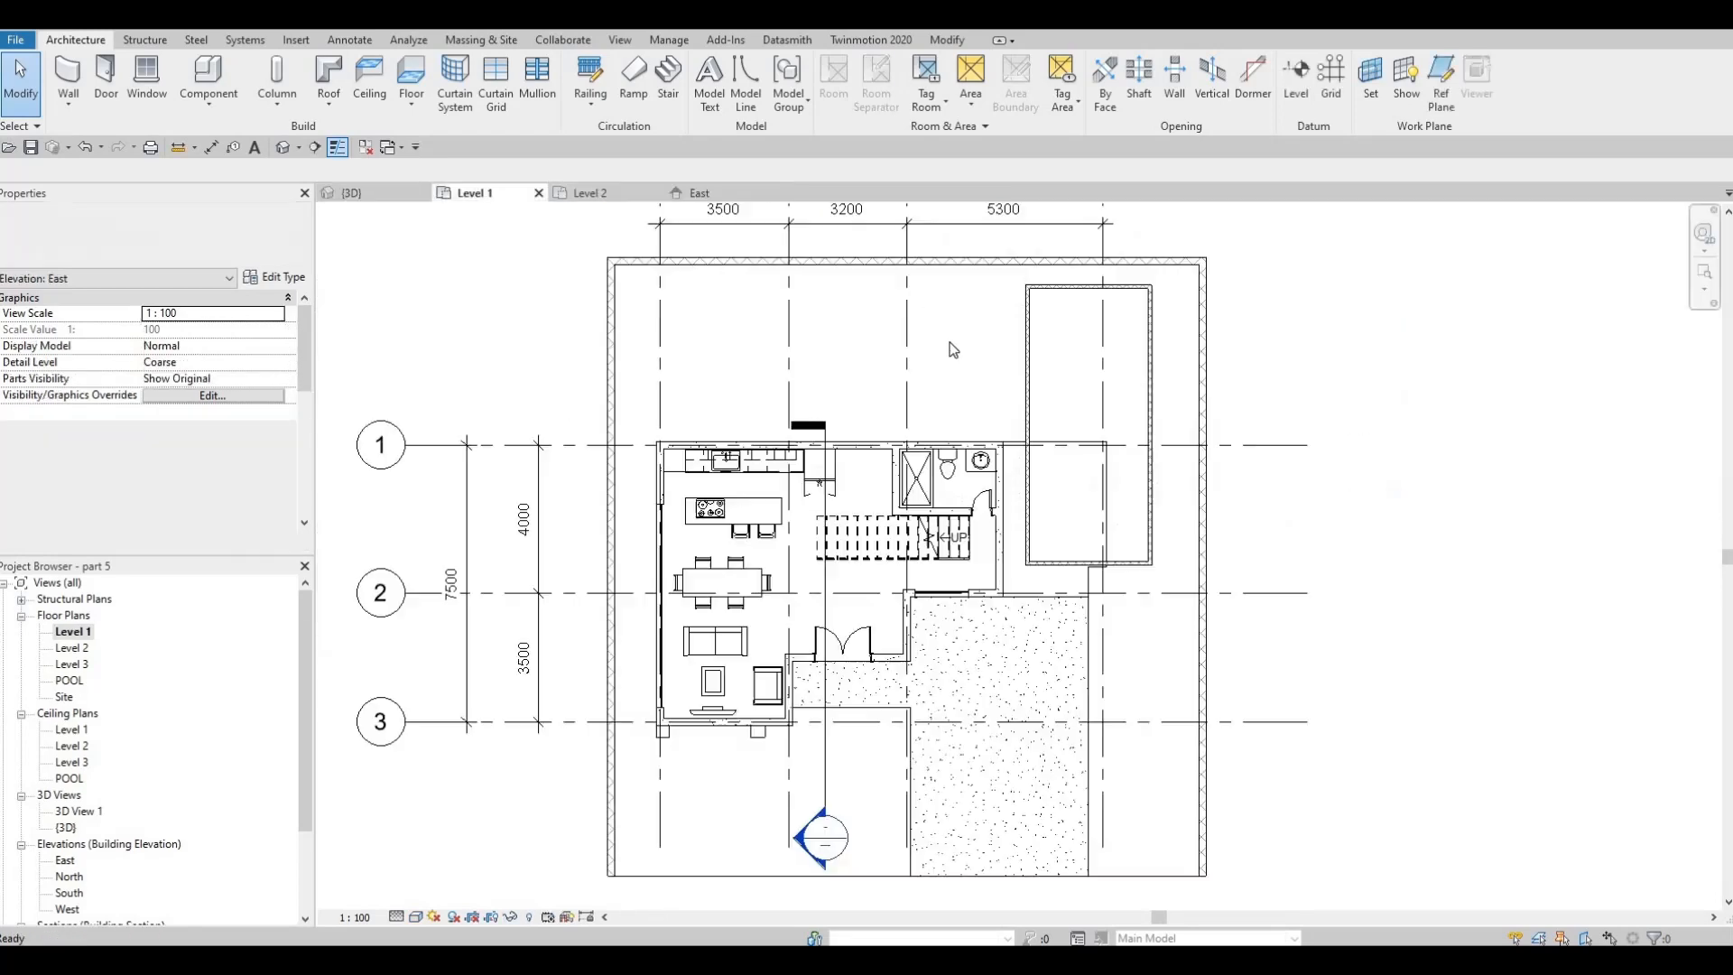
# Set the top constraint of all four POOL WALL walls to Level 1 and their base constraint to POOL
pyautogui.press('Tab')
pyautogui.click(1027, 337)
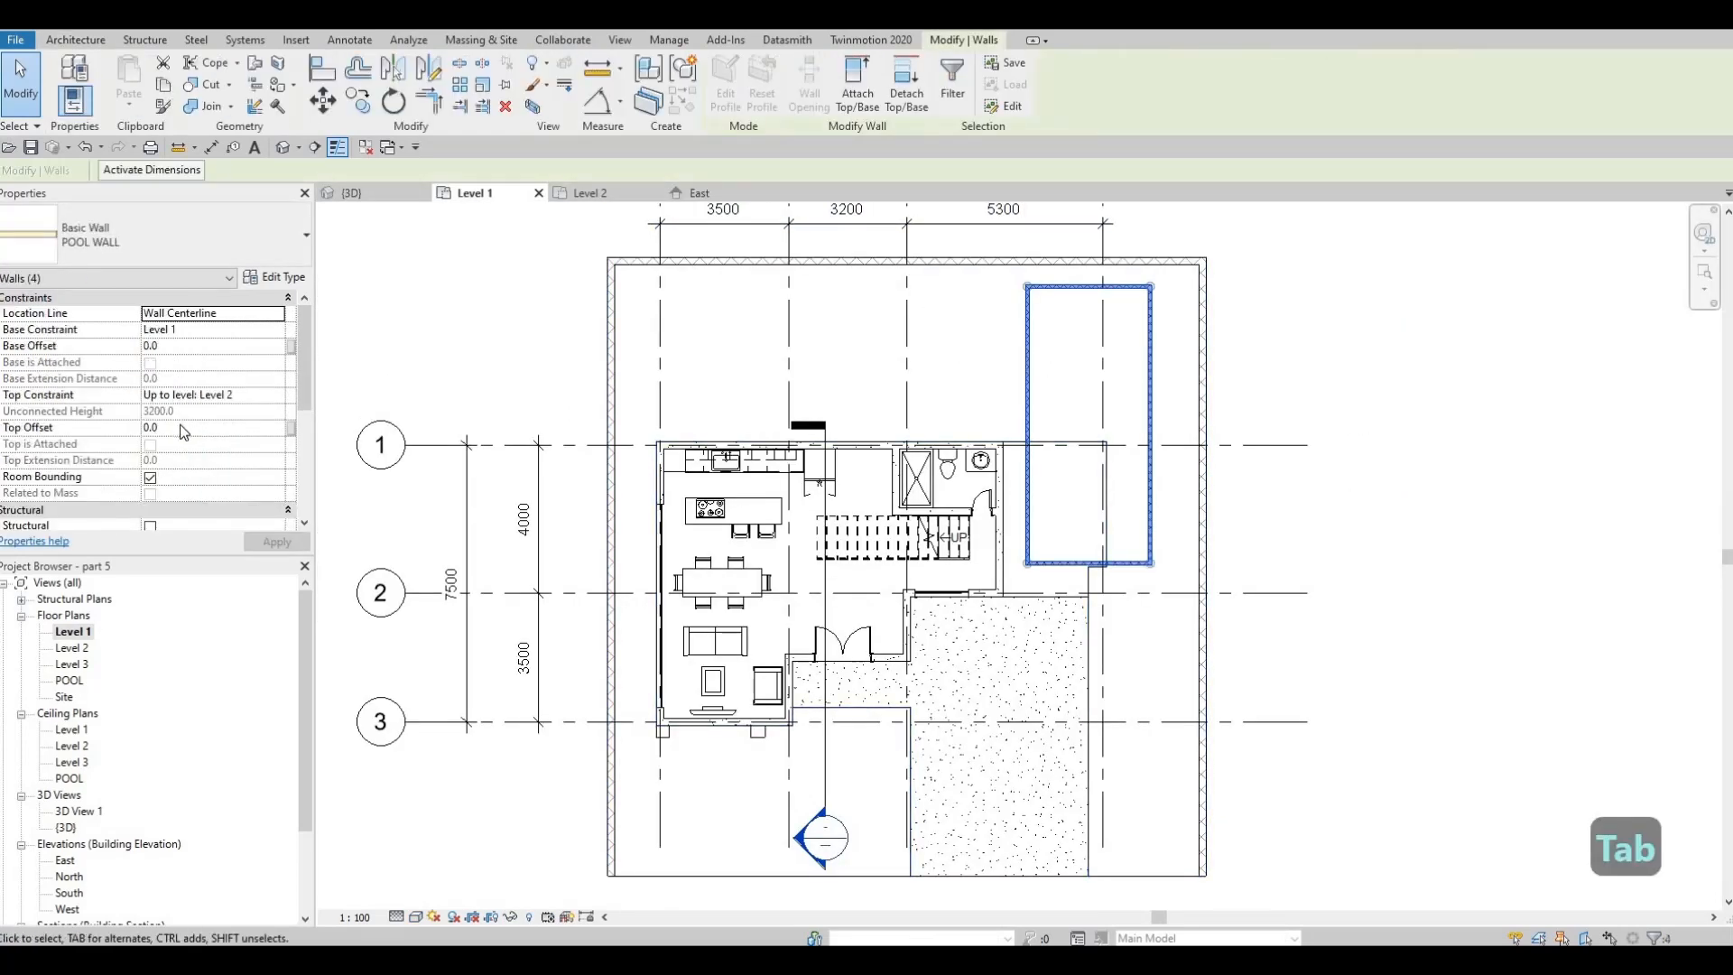
pyautogui.click(274, 395)
pyautogui.click(276, 394)
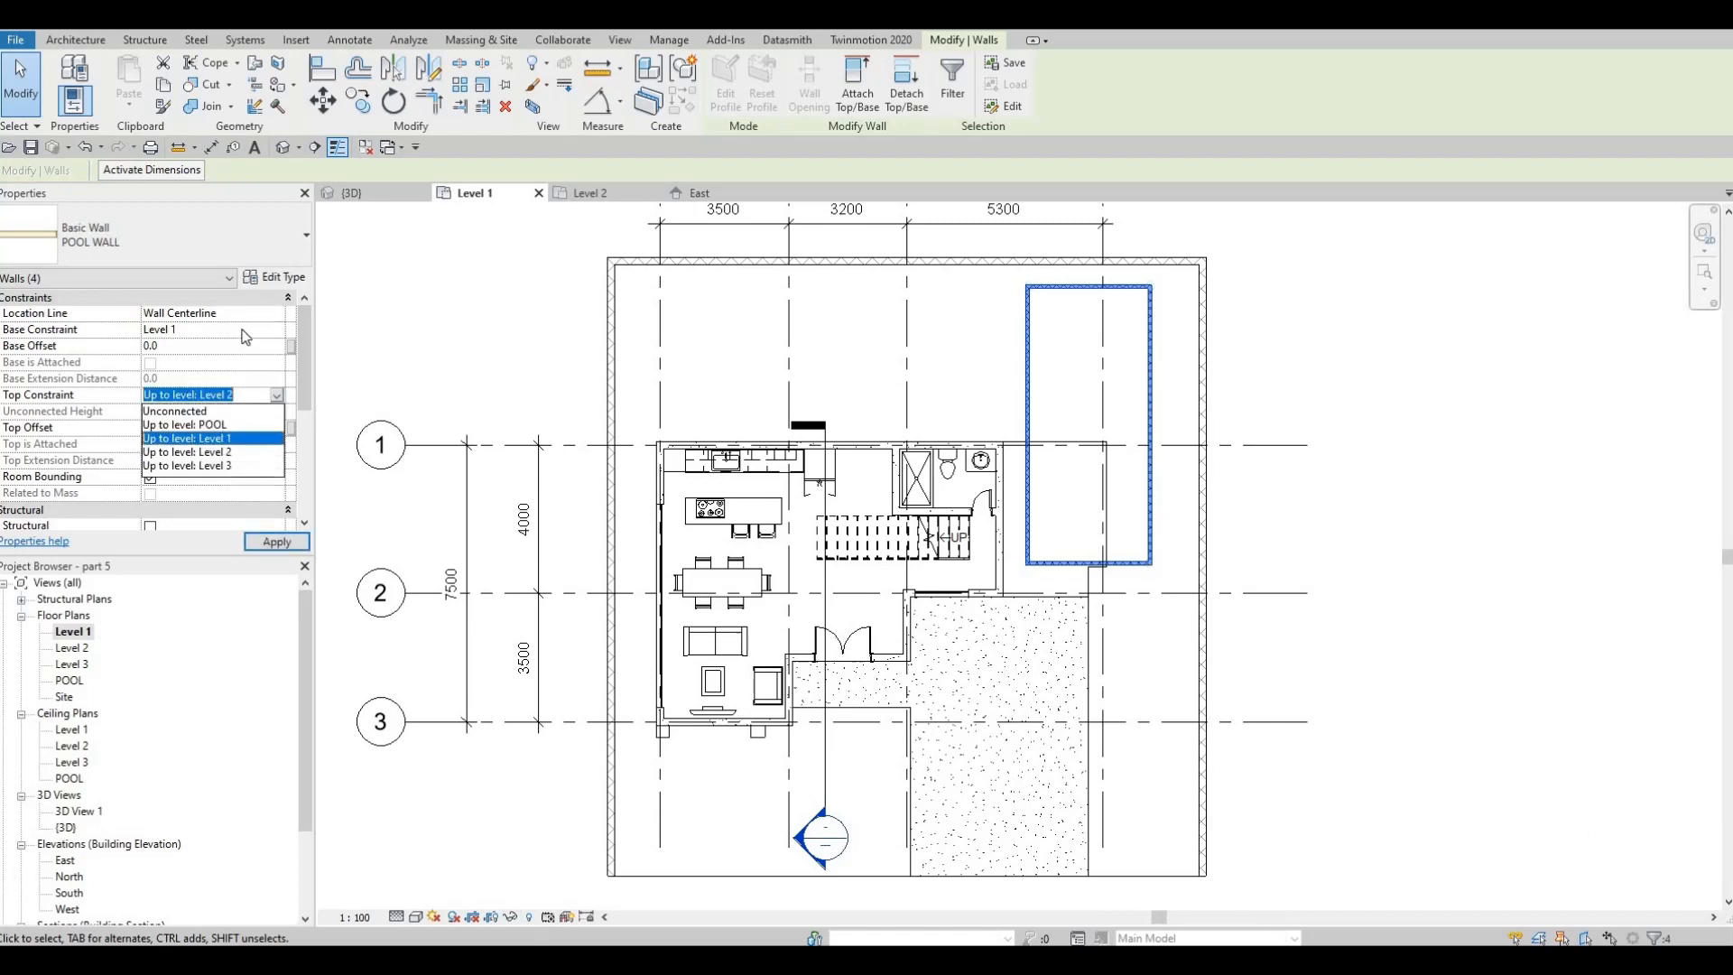
pyautogui.press('Return')
pyautogui.click(275, 329)
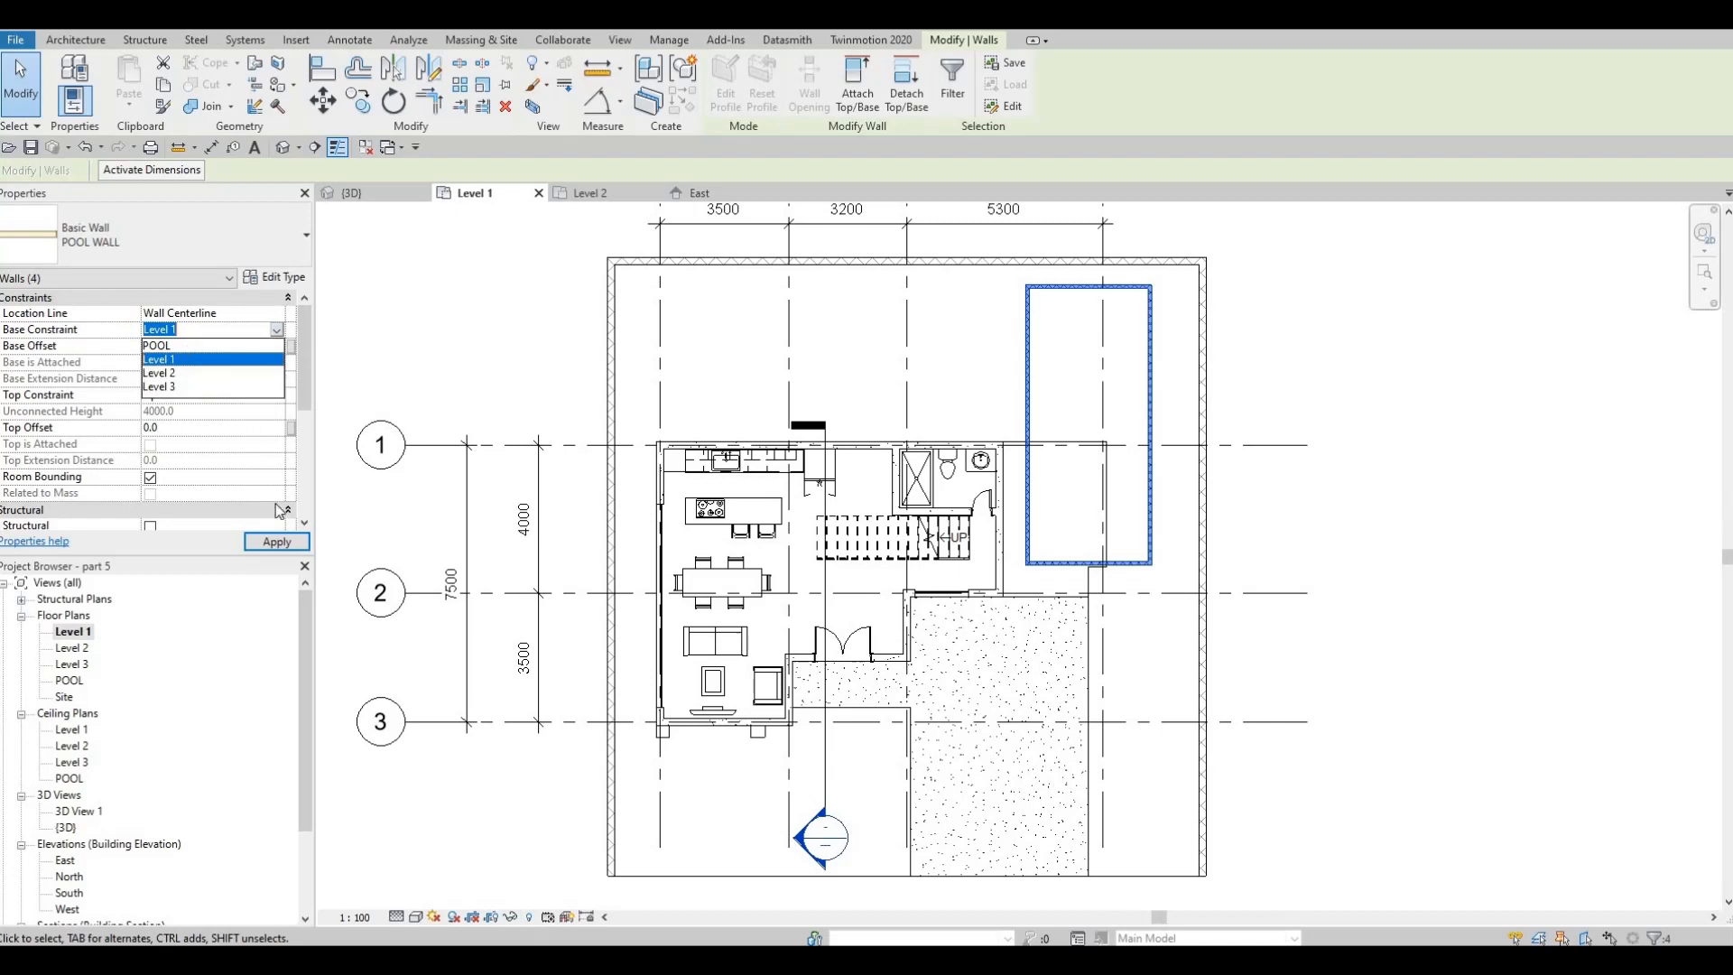
pyautogui.press('Up')
pyautogui.click(273, 541)
pyautogui.click(269, 544)
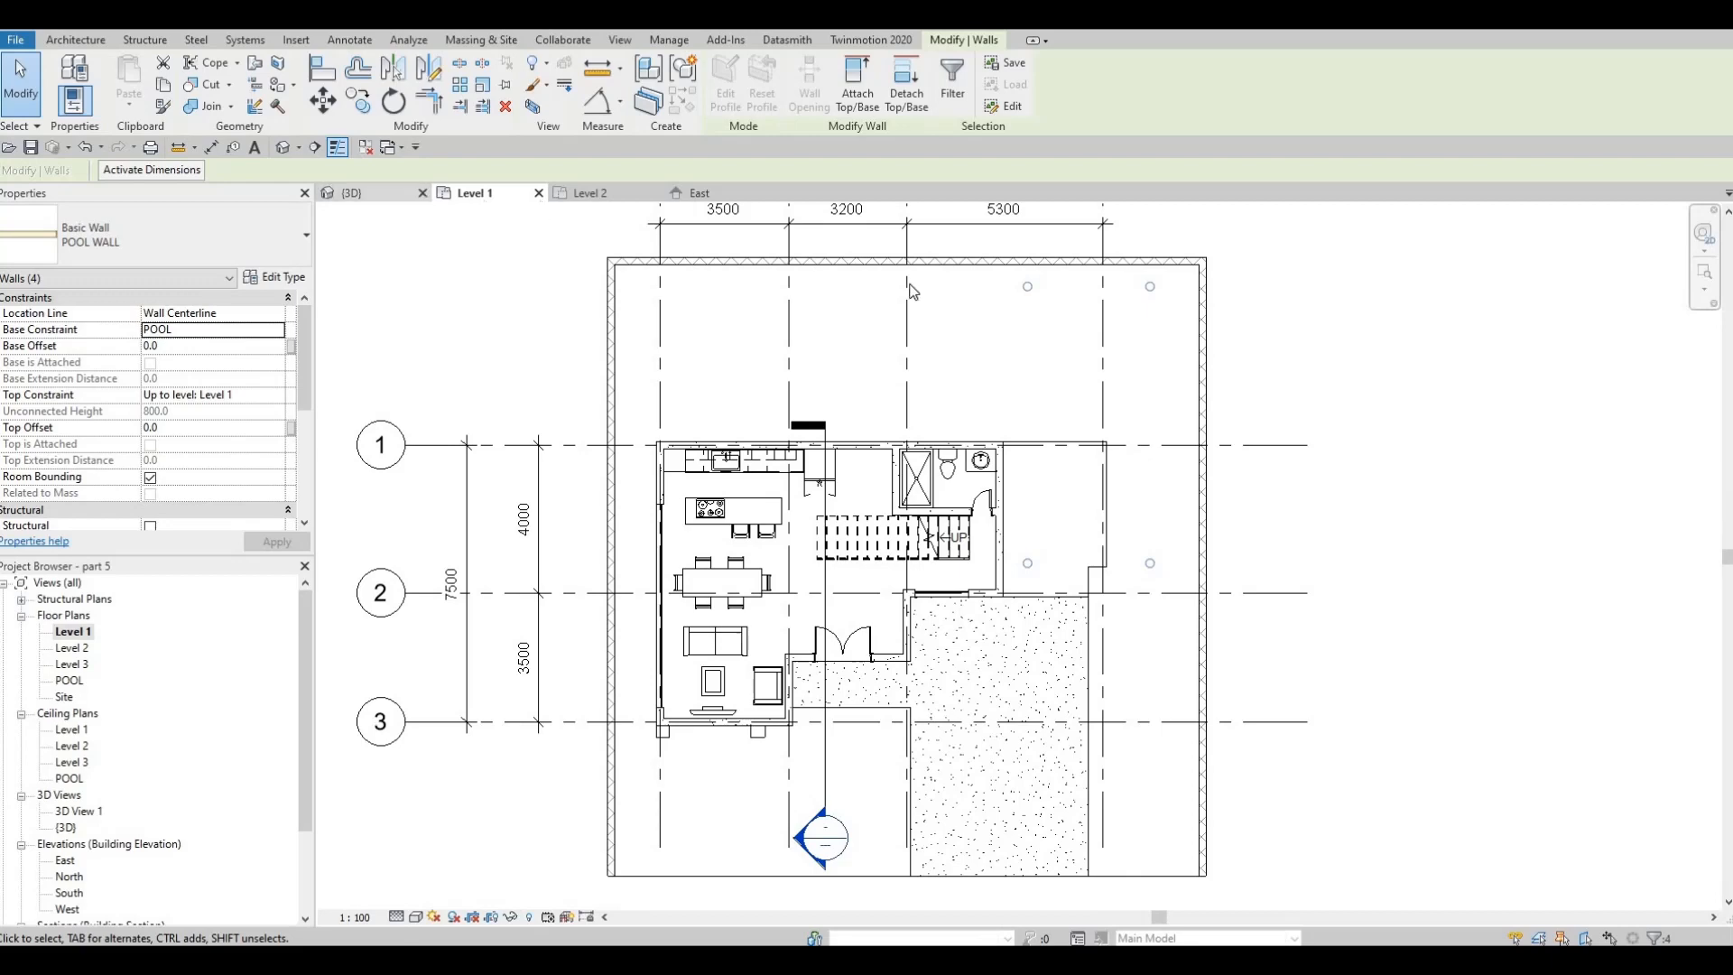
# Edit the Floor 3 slab boundary in the Level 1 plan, moving the opening's east edge toward the boundary wall and its south edge to grid 2
pyautogui.hotkey('ctrl', 'Tab')
pyautogui.keyDown('shift'); pyautogui.moveTo(1000, 393); pyautogui.dragTo(1035, 446, button='middle'); pyautogui.keyUp('shift')
pyautogui.press('Escape')
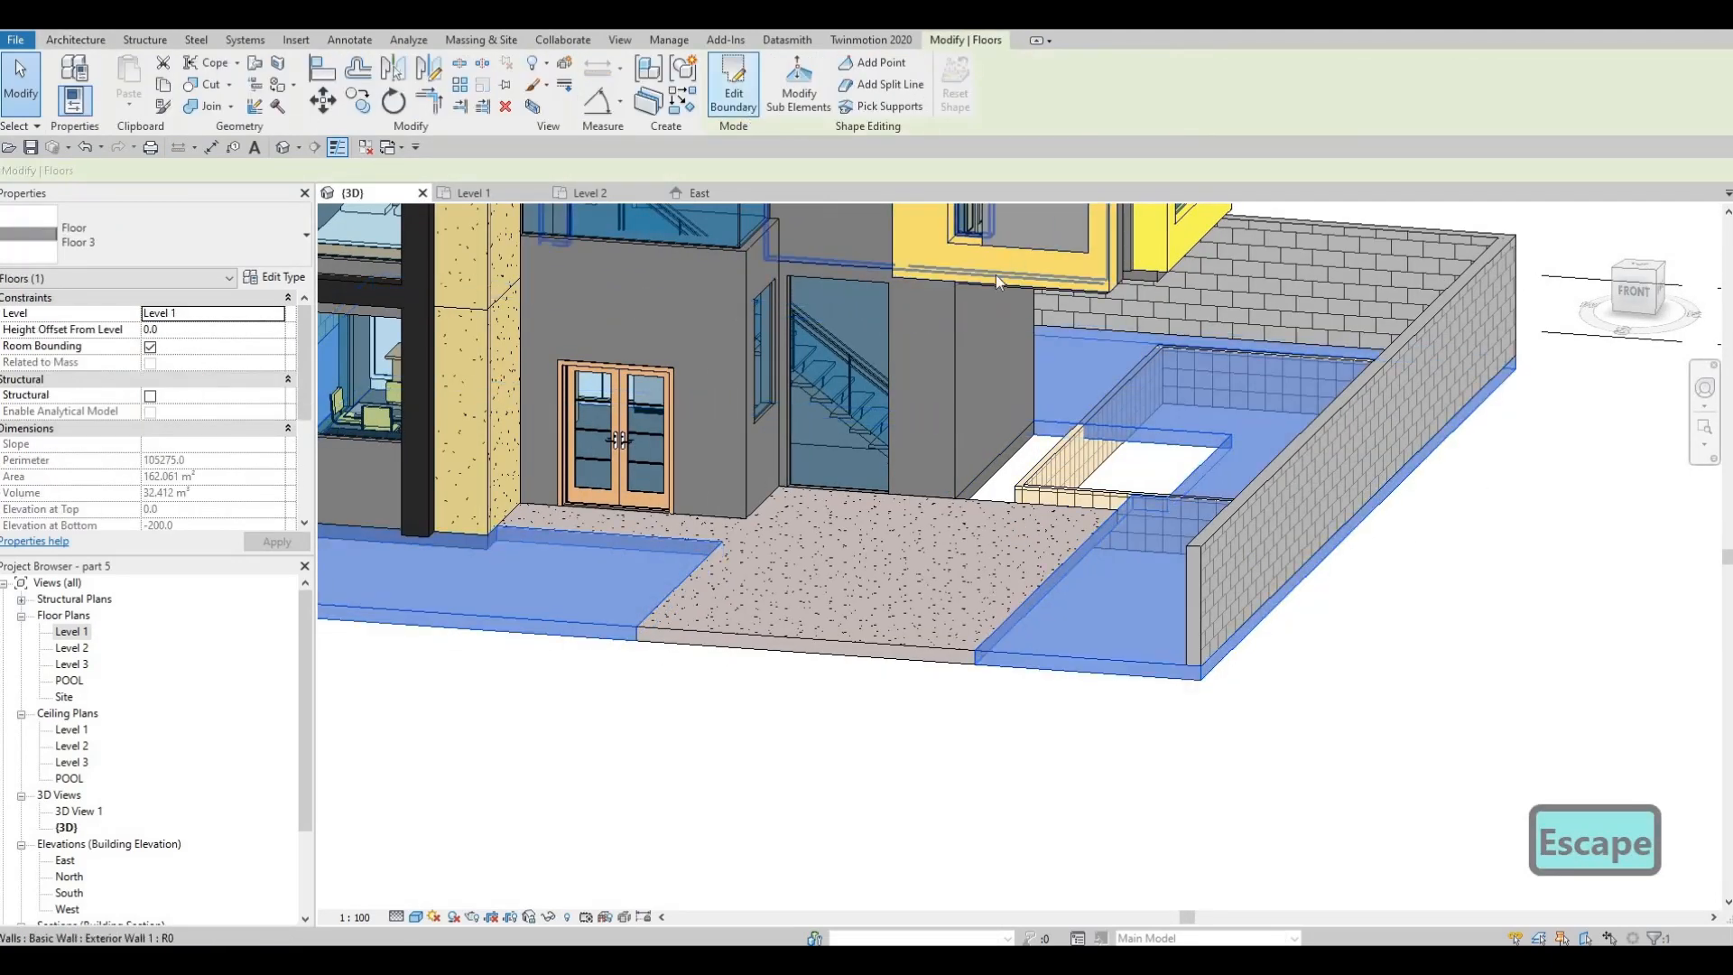
pyautogui.click(733, 85)
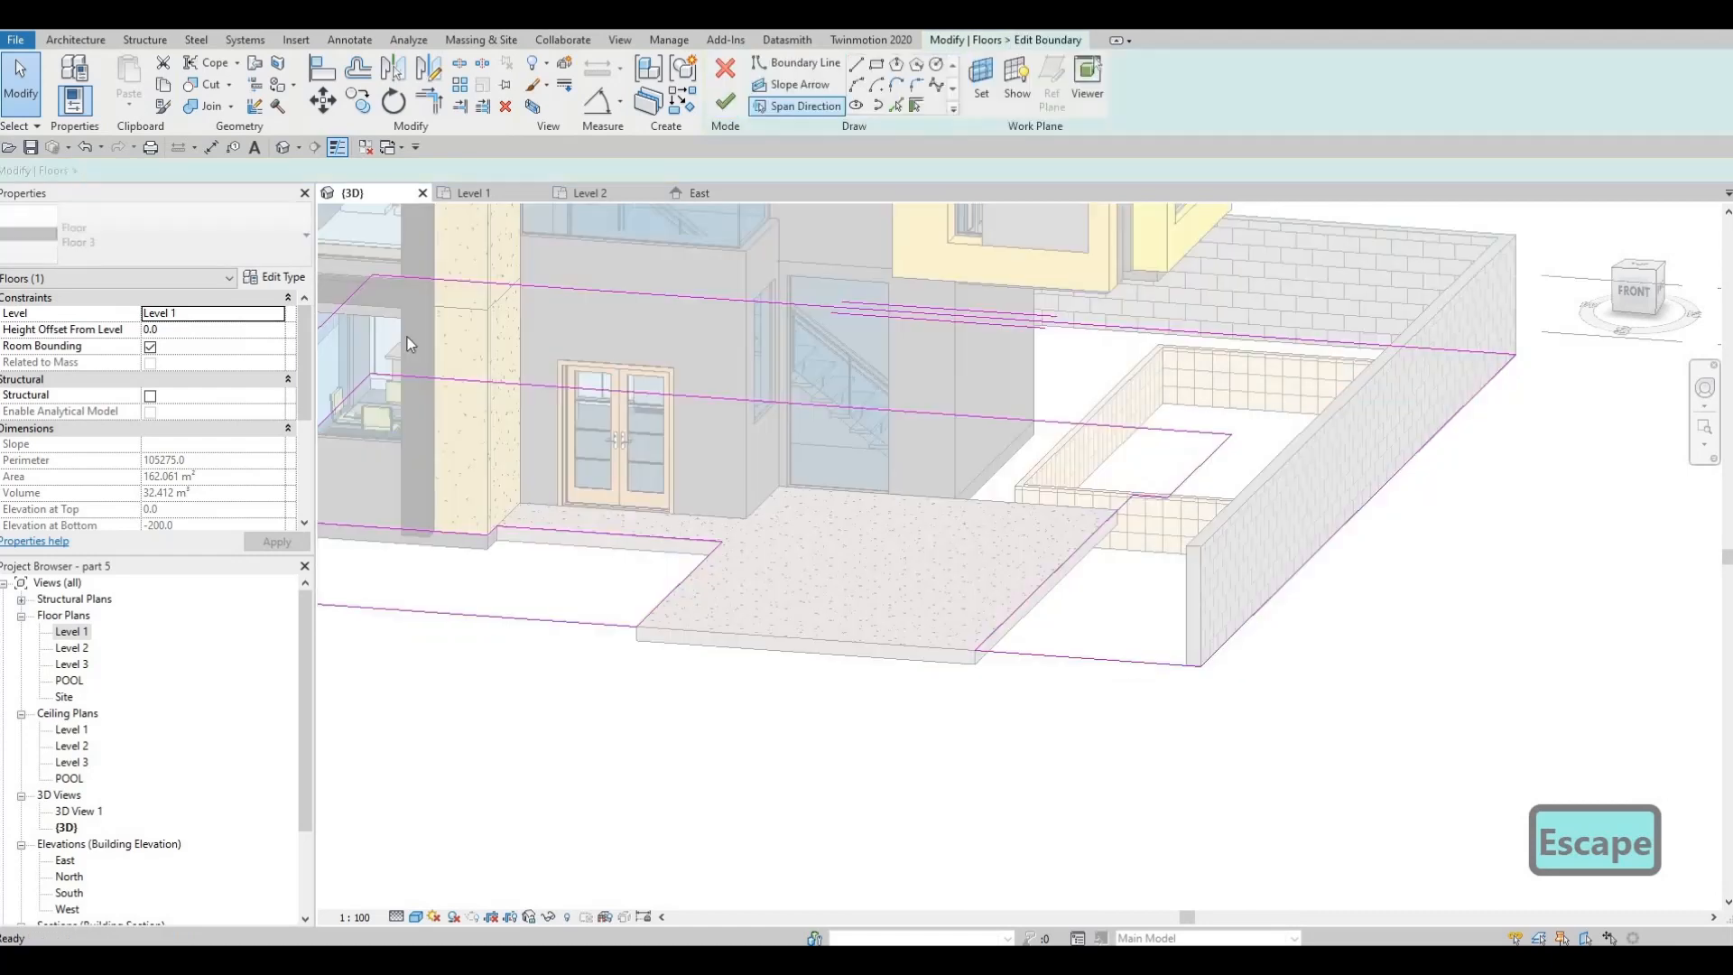
pyautogui.doubleClick(72, 631)
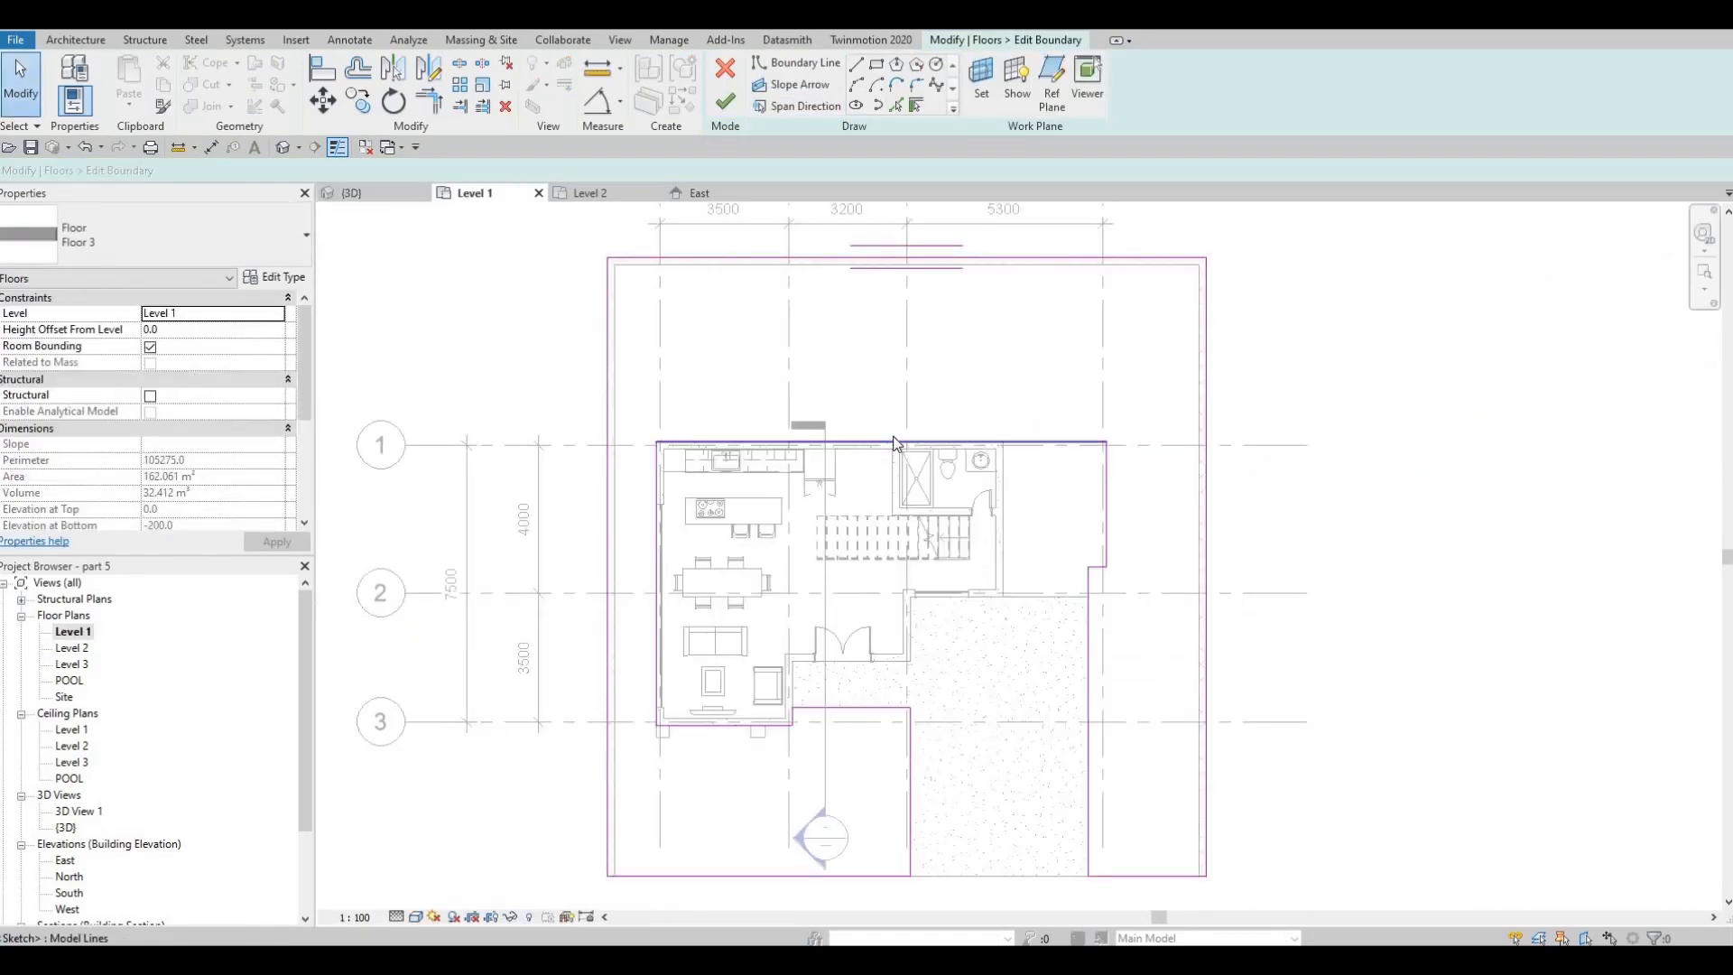
pyautogui.press('Escape')
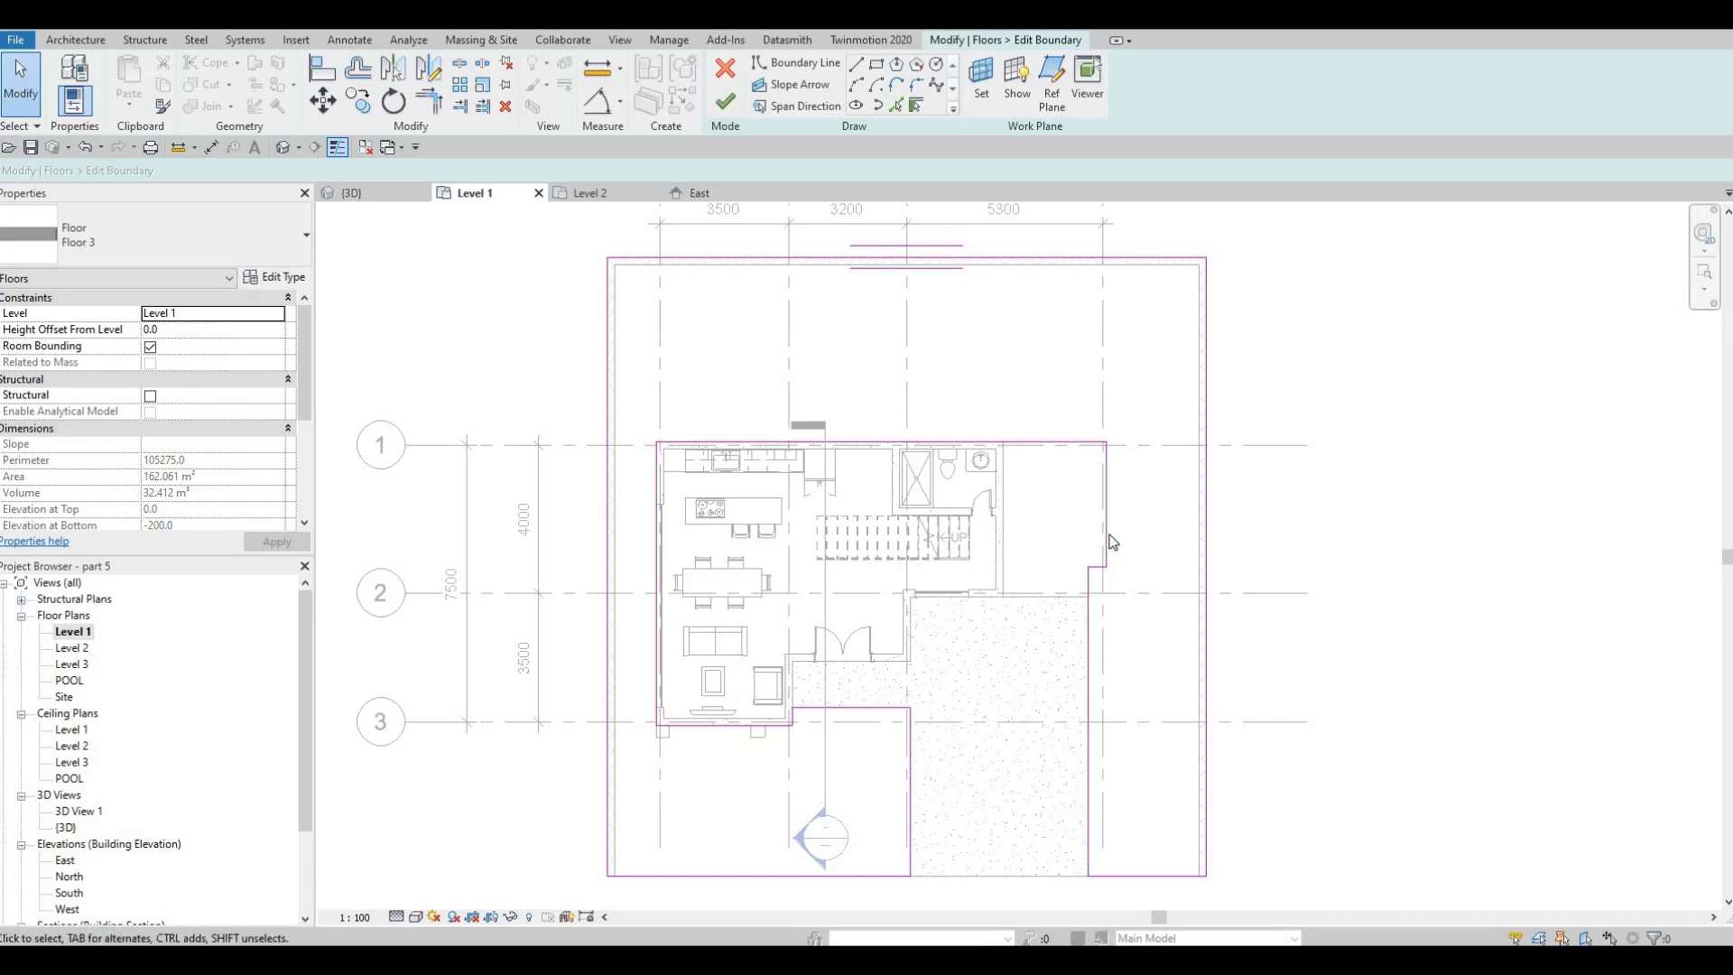
pyautogui.moveTo(1107, 525)
pyautogui.mouseDown()
pyautogui.moveTo(1161, 496)
pyautogui.moveTo(1162, 510)
pyautogui.mouseUp()
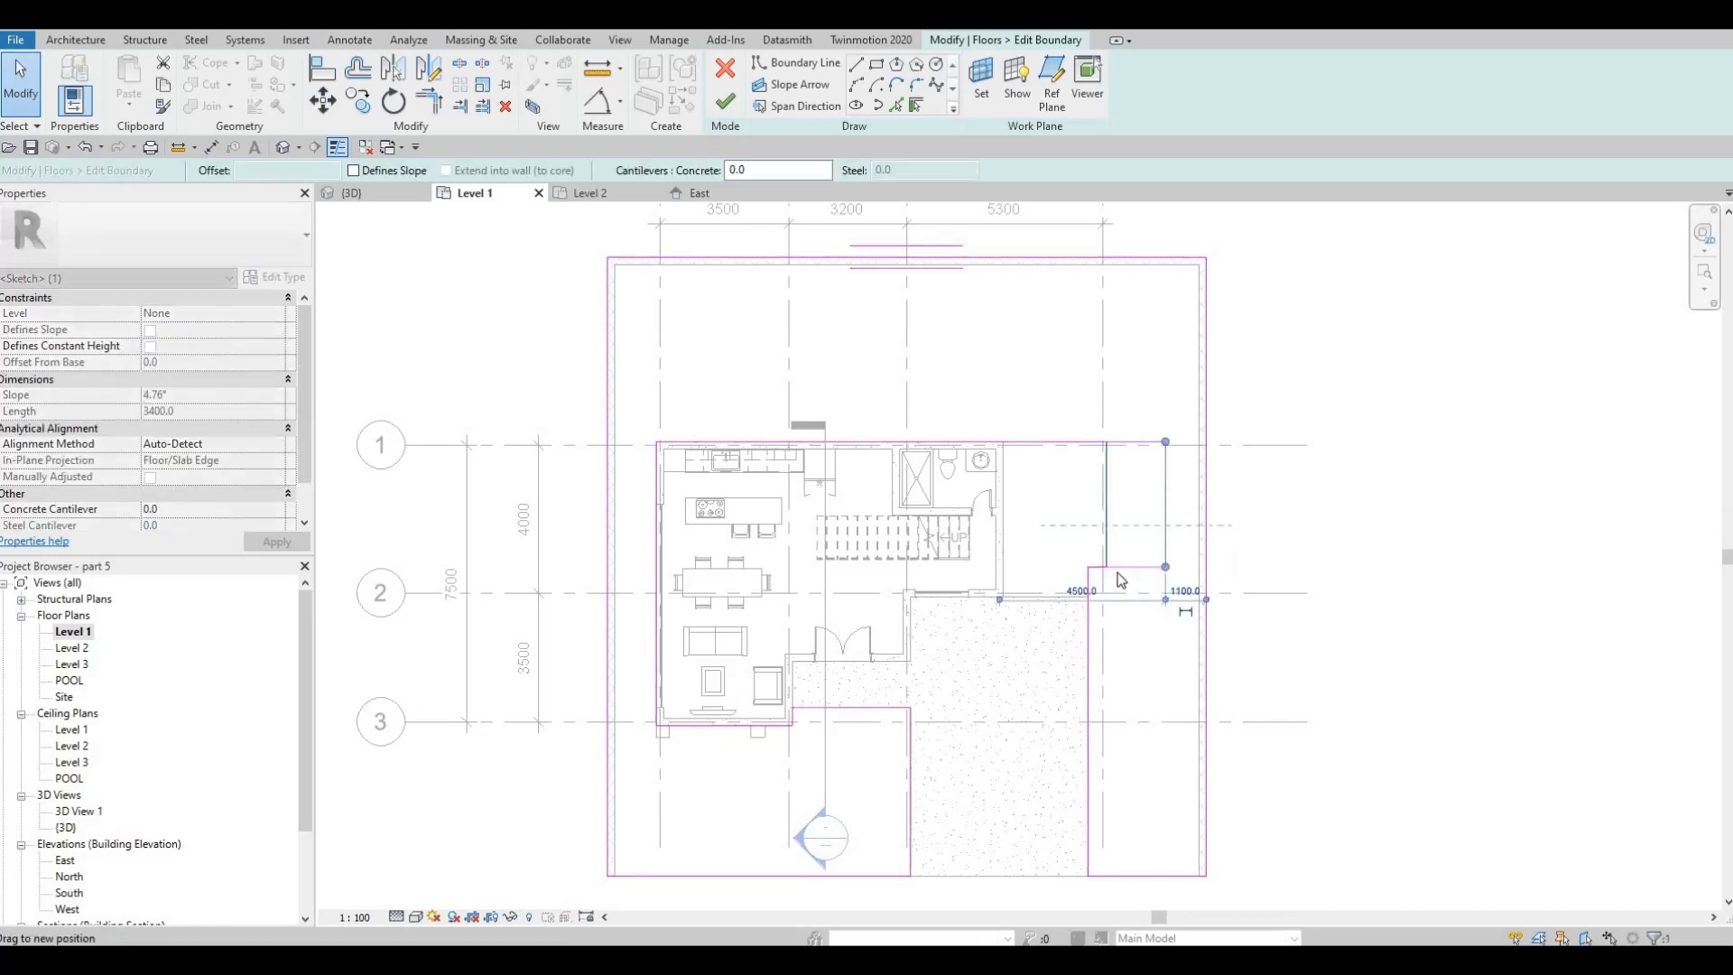
pyautogui.click(1124, 568)
pyautogui.moveTo(1125, 569)
pyautogui.mouseDown()
pyautogui.moveTo(1132, 617)
pyautogui.moveTo(1164, 542)
pyautogui.moveTo(1183, 540)
pyautogui.mouseUp()
pyautogui.press('Escape')
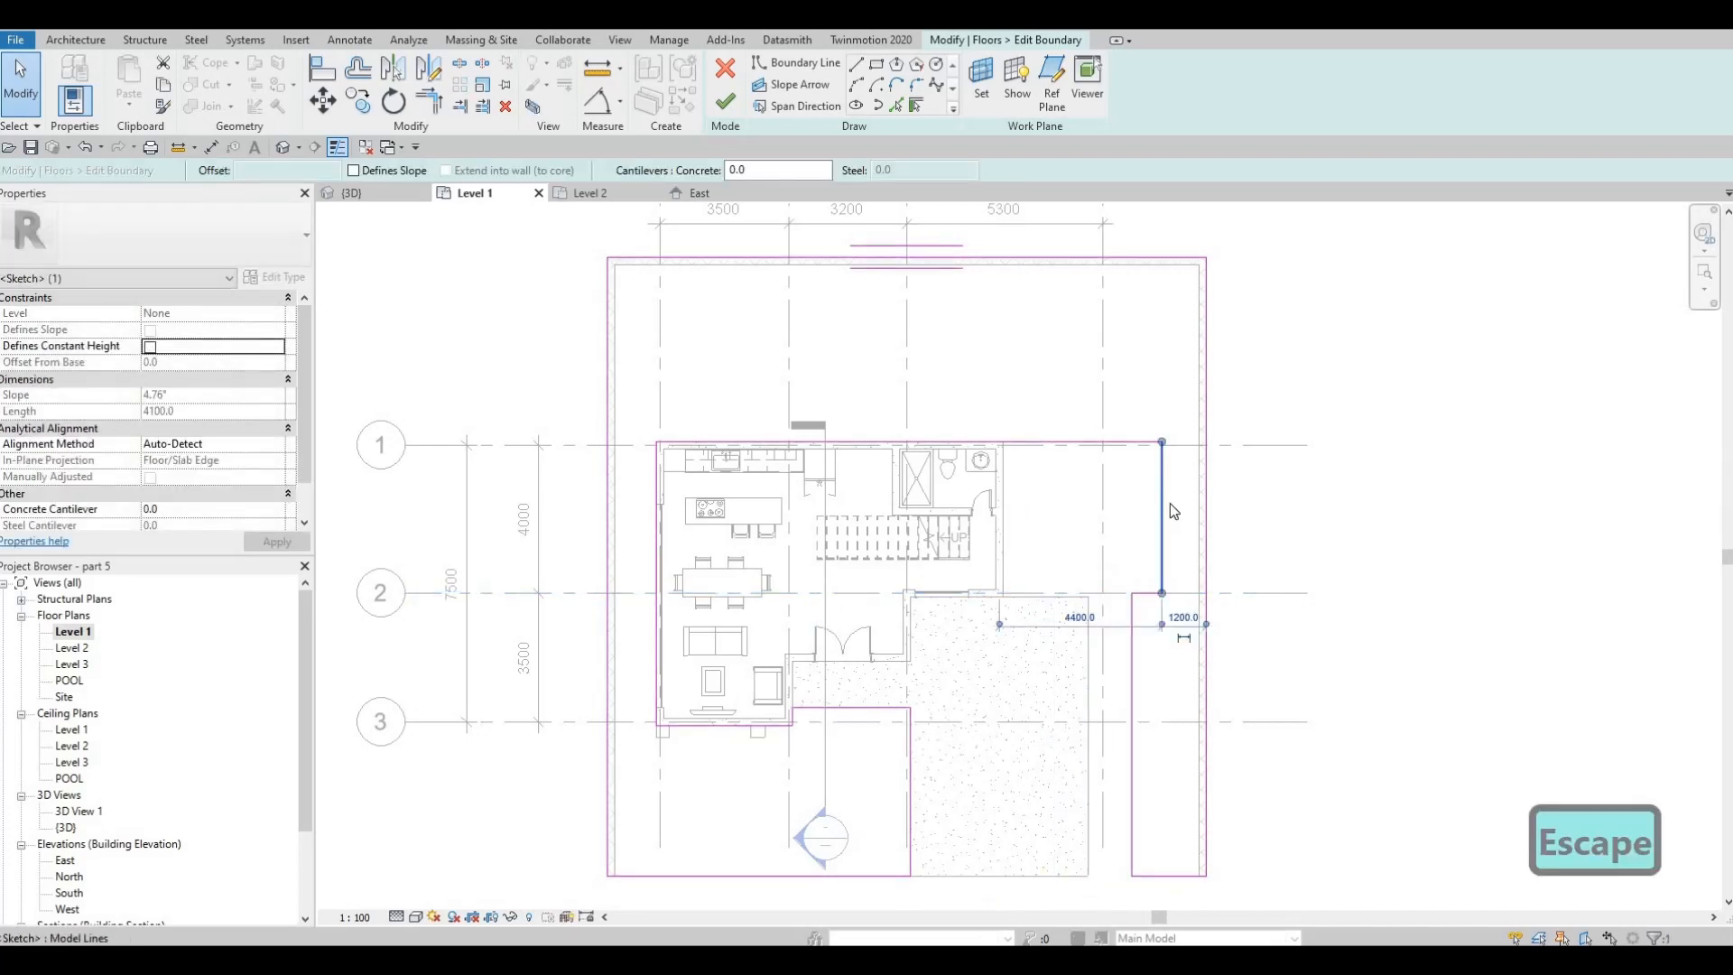
pyautogui.moveTo(1139, 443); pyautogui.dragTo(1140, 442)
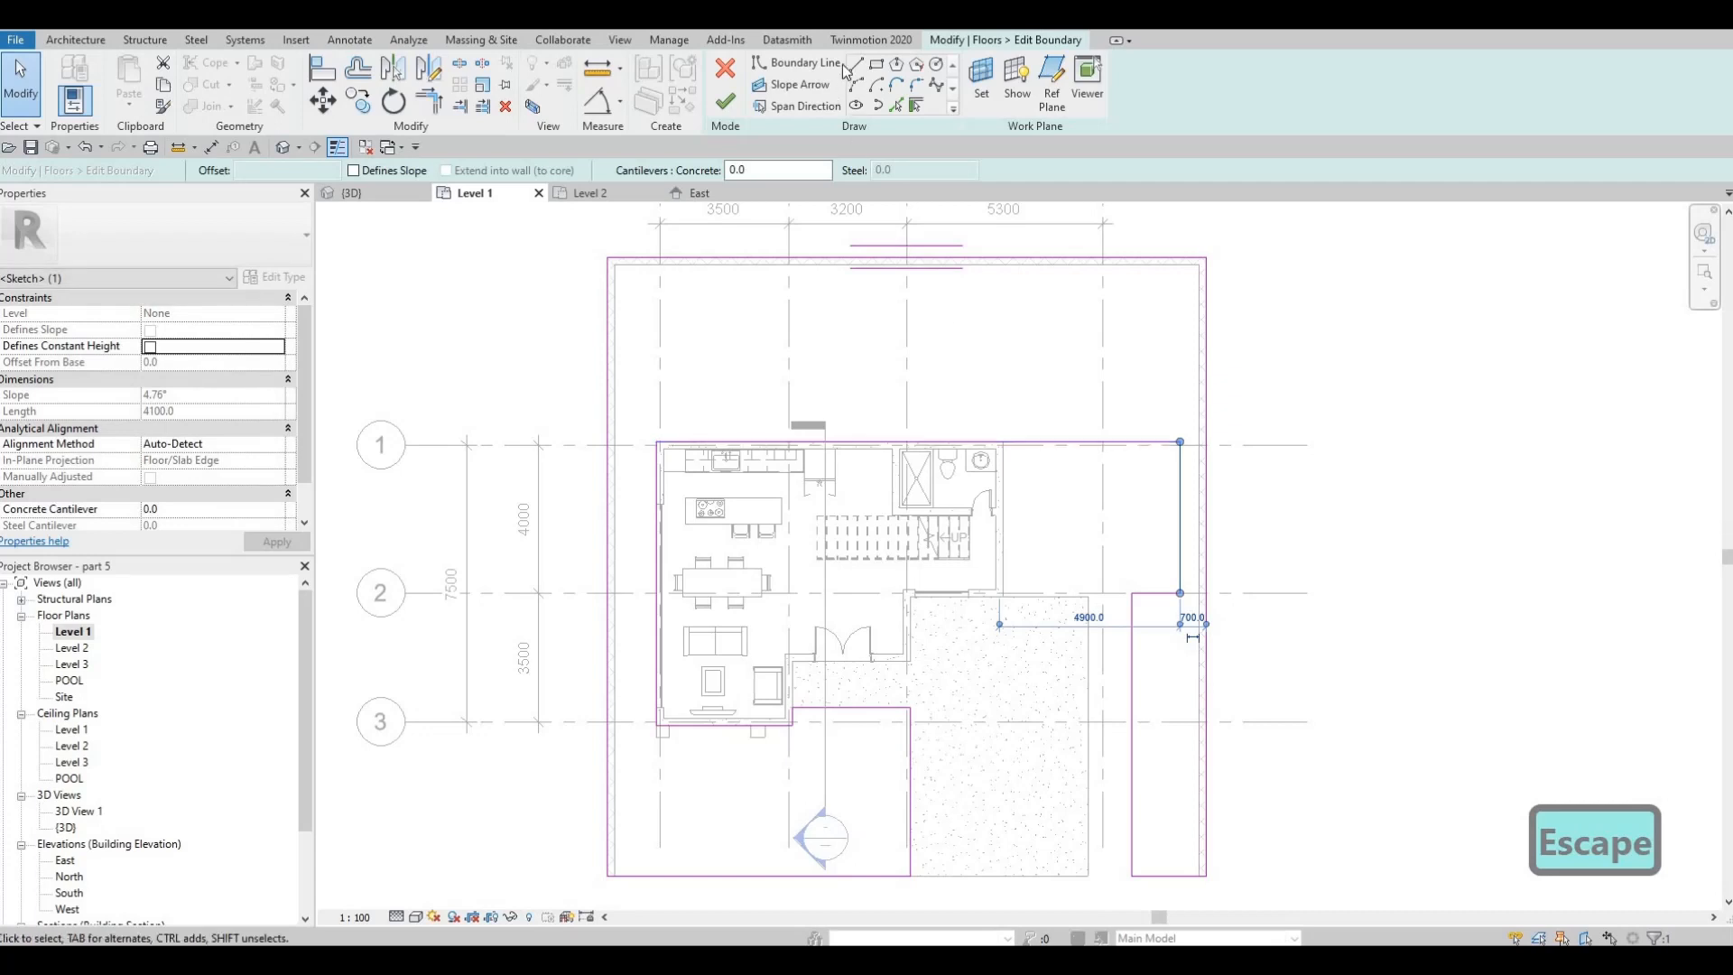
# Draw boundary lines from the house's northeast corner north to the pool's north wall, and about 4800 mm east
pyautogui.click(1003, 442)
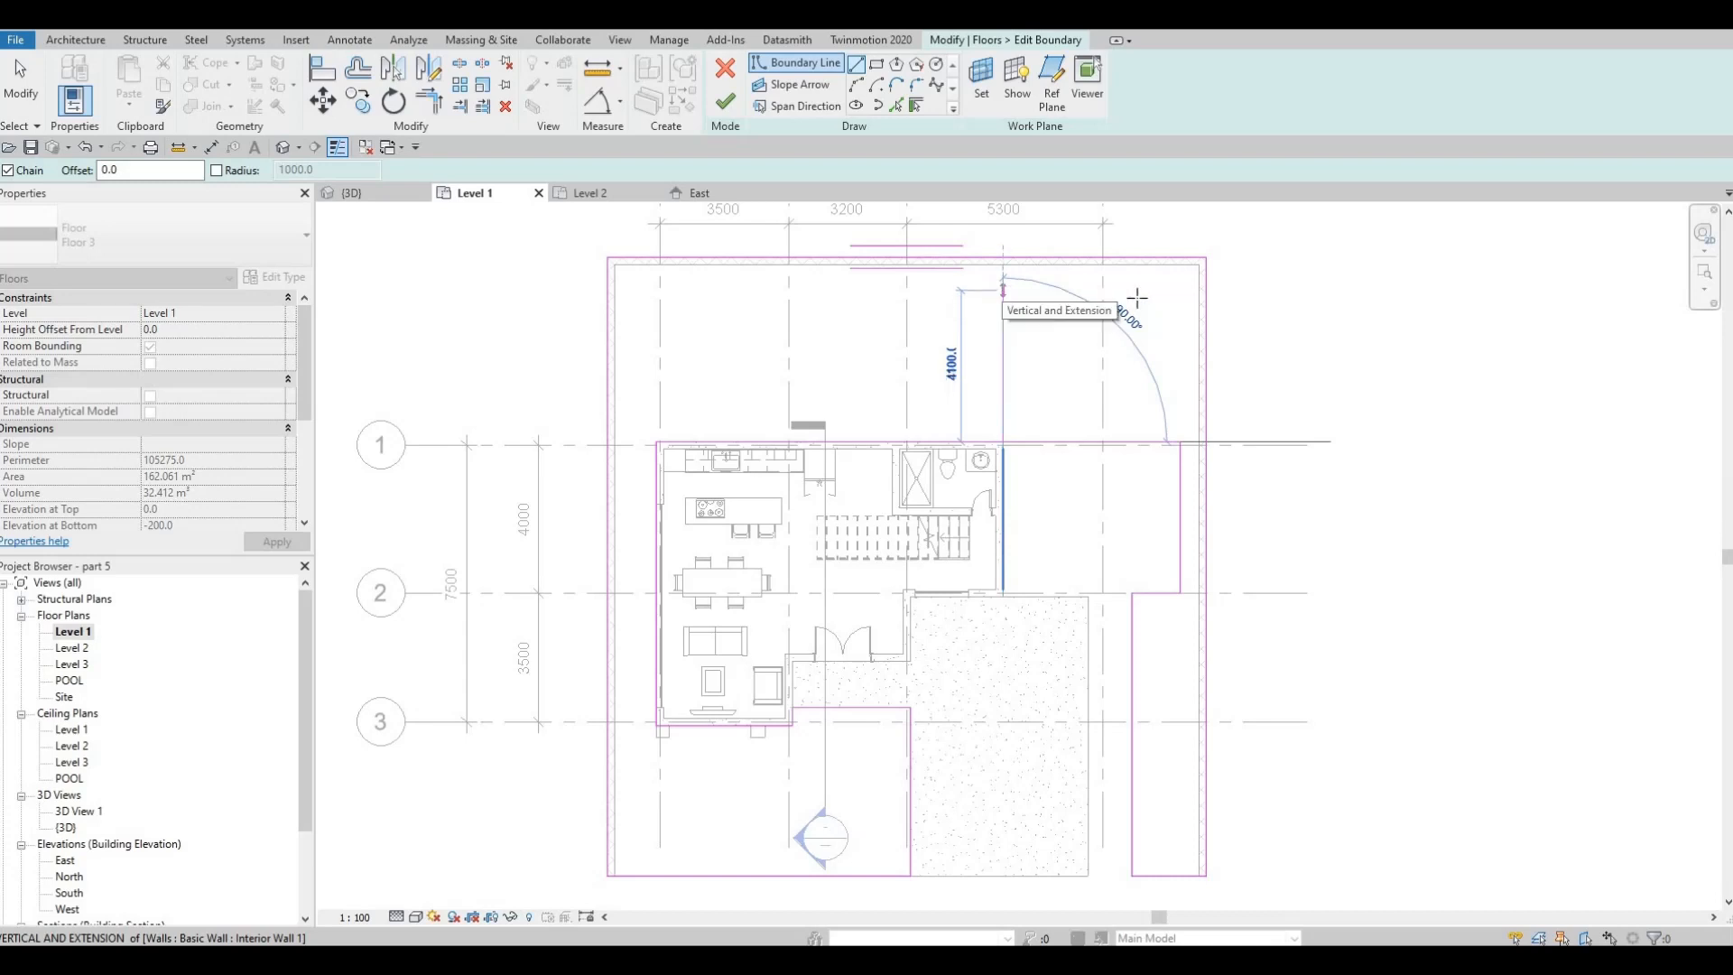
pyautogui.click(1003, 286)
pyautogui.click(1180, 287)
pyautogui.press('Escape')
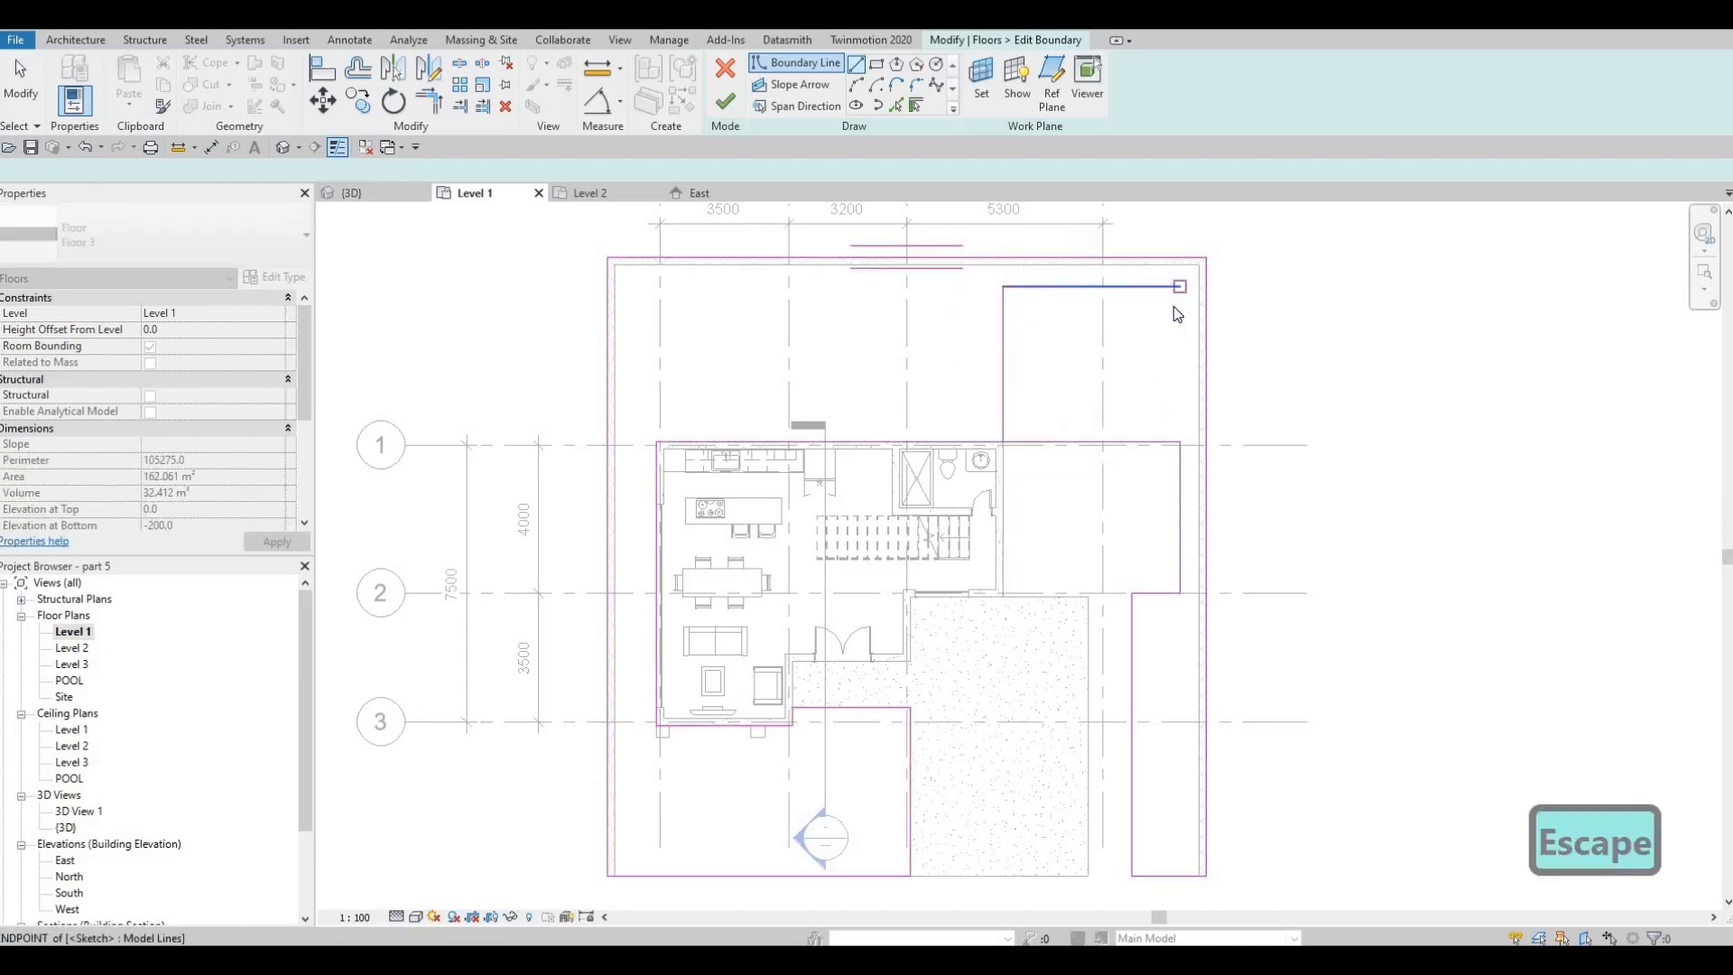
pyautogui.press('Escape')
# Trim the new boundary lines into one opening around the pool and the house, and finish the Floor 3 boundary edit
pyautogui.press('t')
pyautogui.press('r')
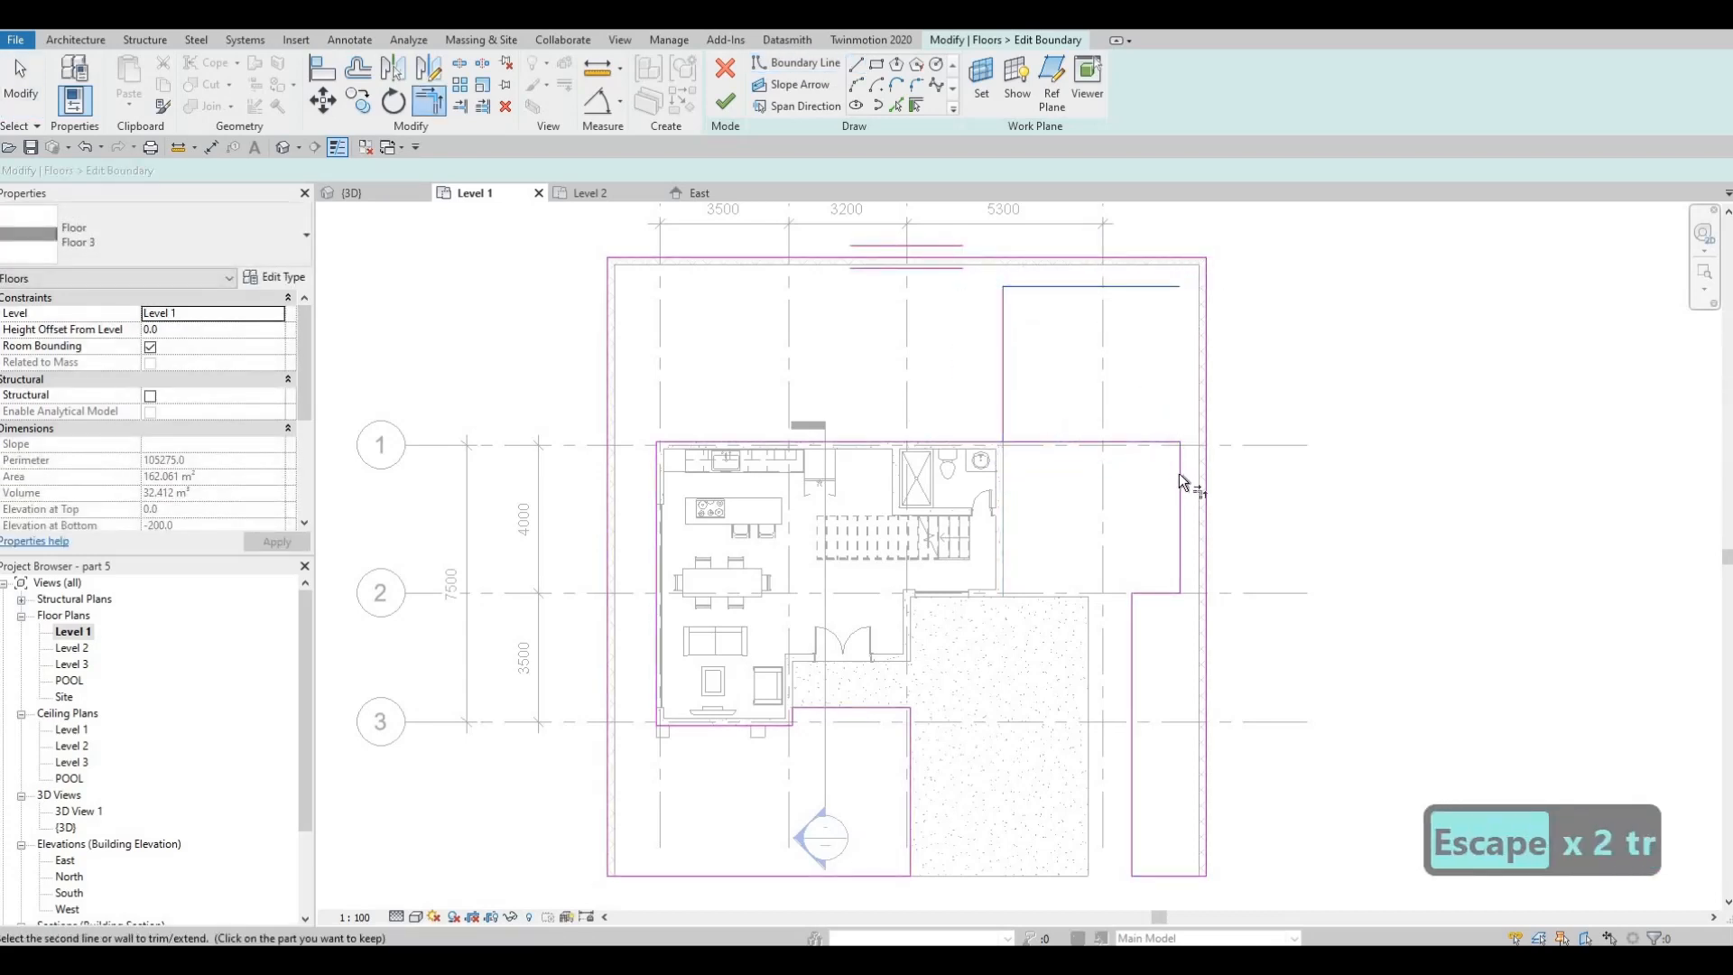
pyautogui.click(1179, 473)
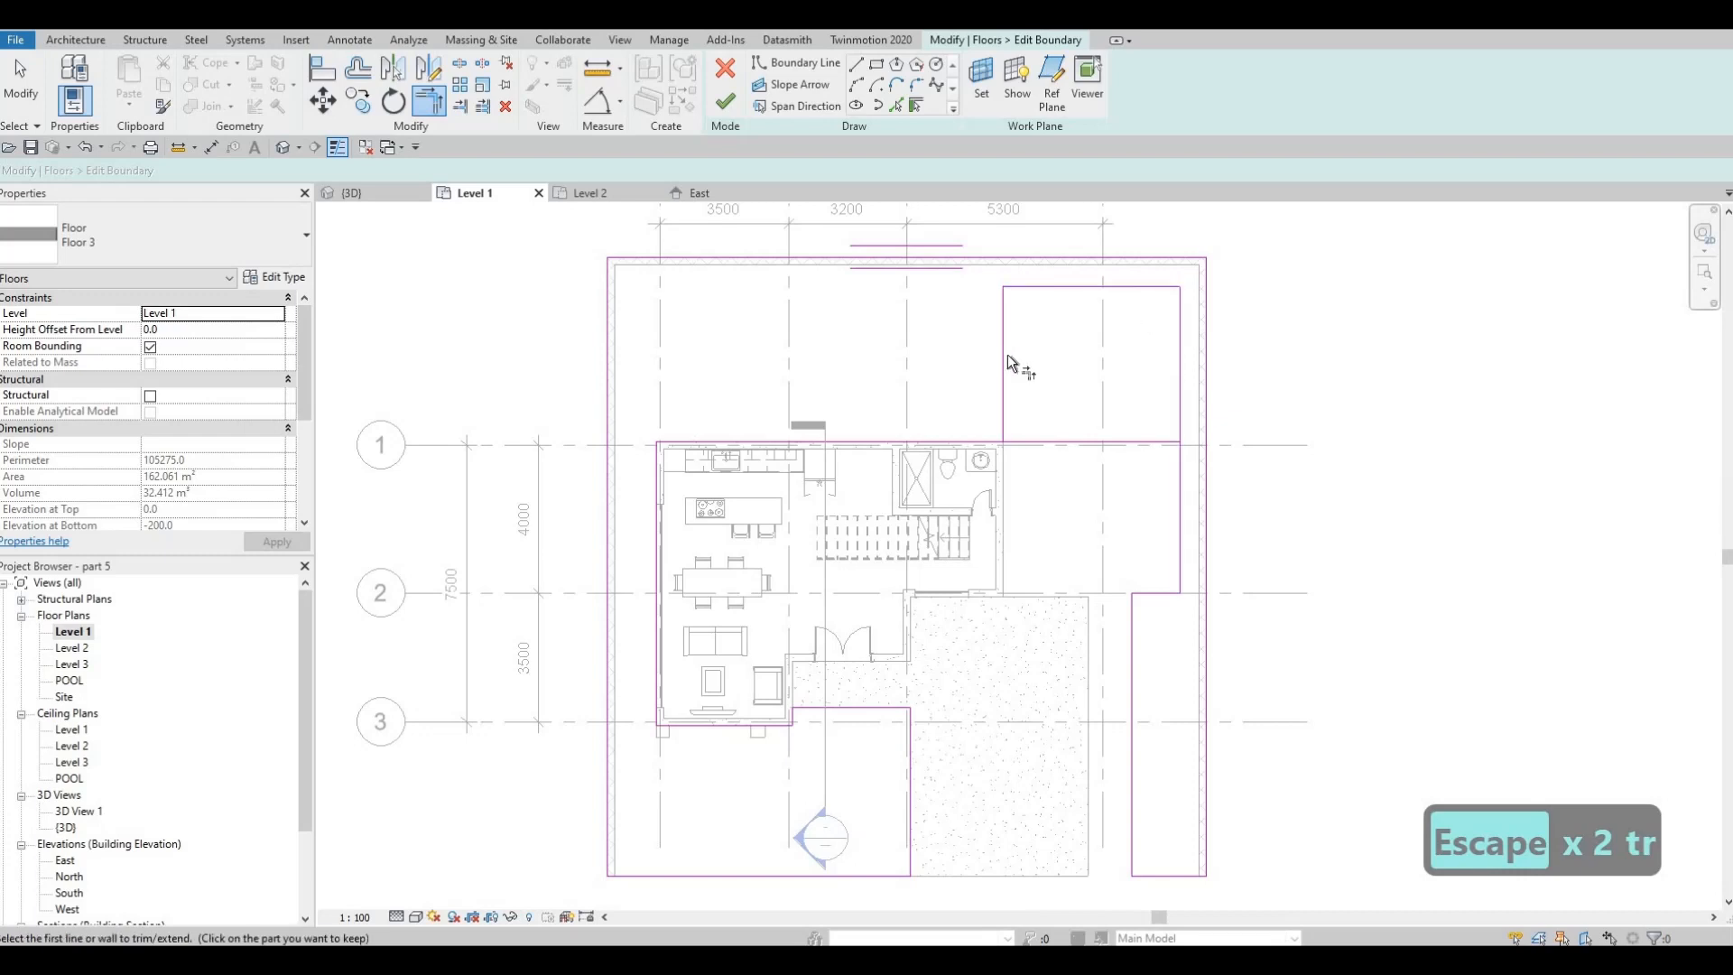
pyautogui.click(972, 441)
pyautogui.click(1005, 397)
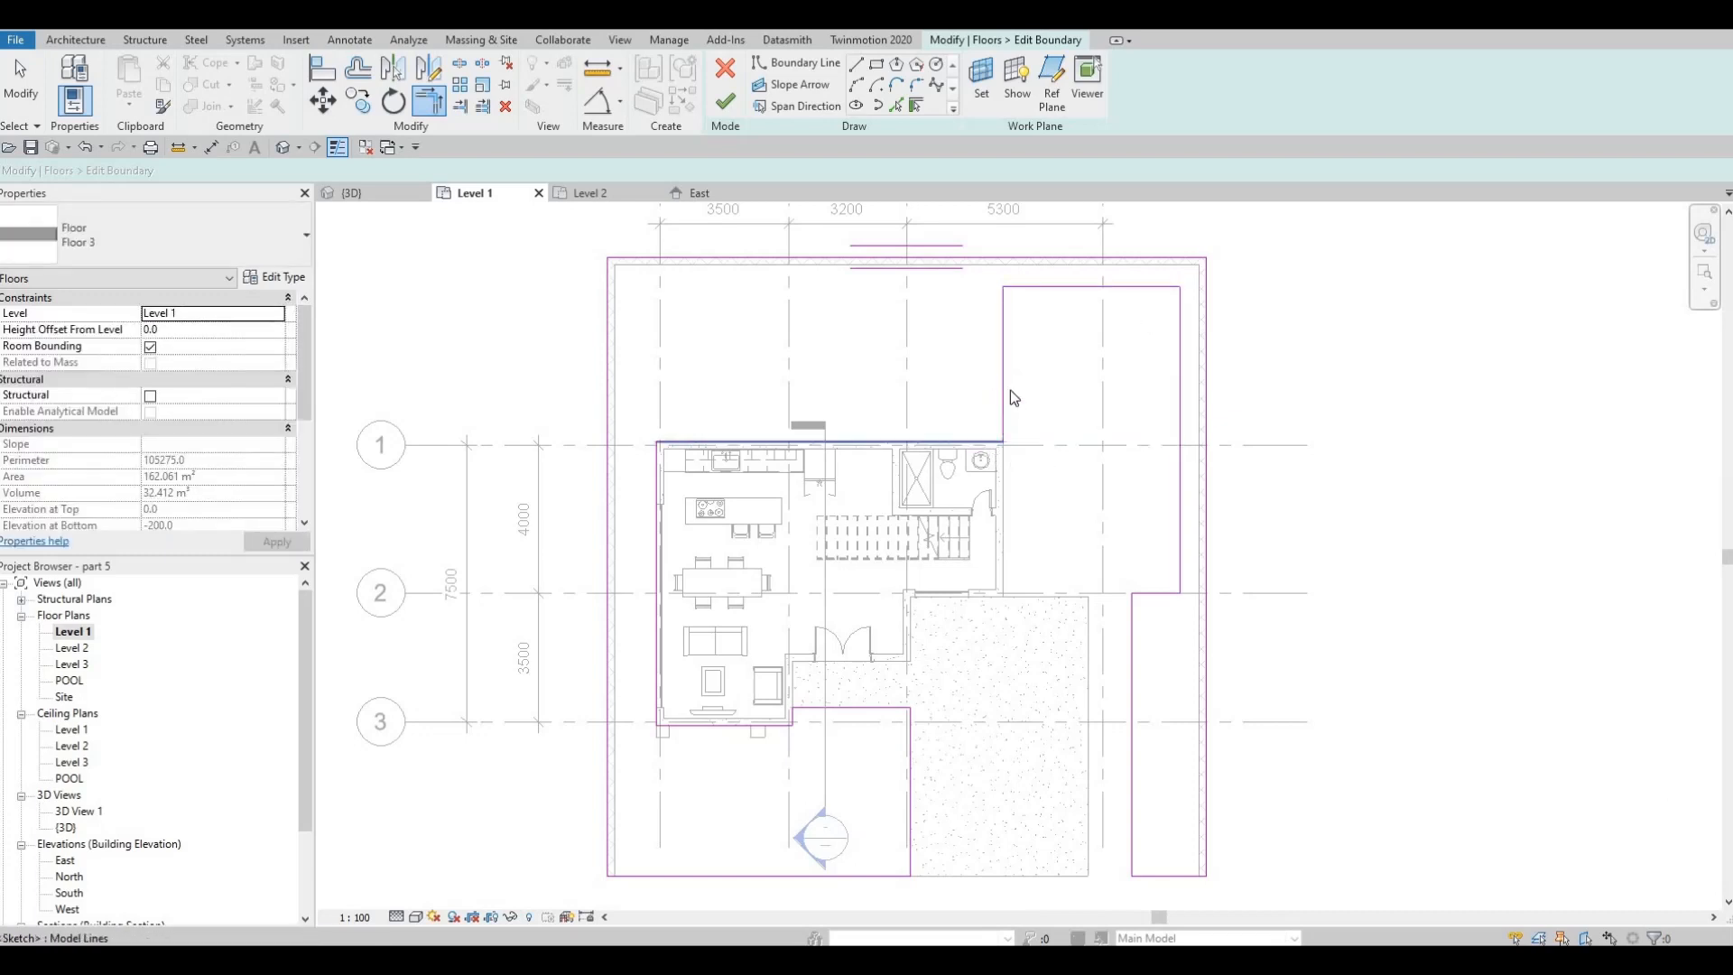
pyautogui.press('Escape')
pyautogui.press('Escape')
pyautogui.moveTo(1004, 366); pyautogui.dragTo(1038, 365, button='middle')
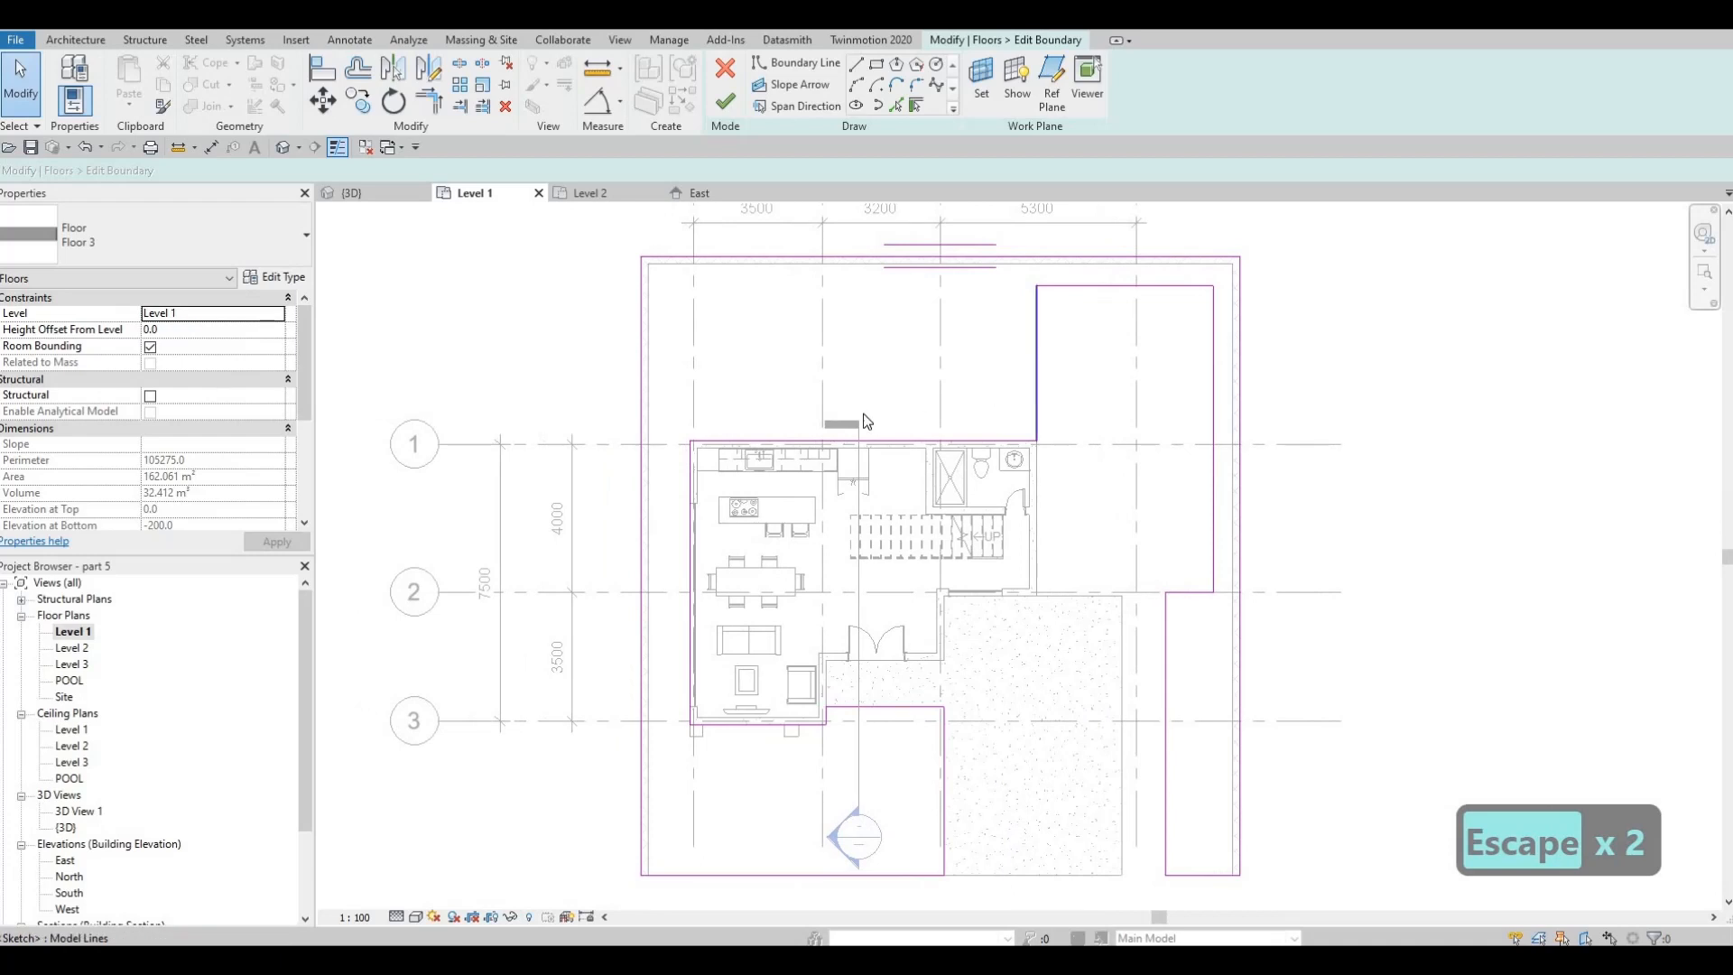
pyautogui.click(971, 410)
pyautogui.press('Escape')
pyautogui.moveTo(950, 422); pyautogui.dragTo(1010, 396, button='middle')
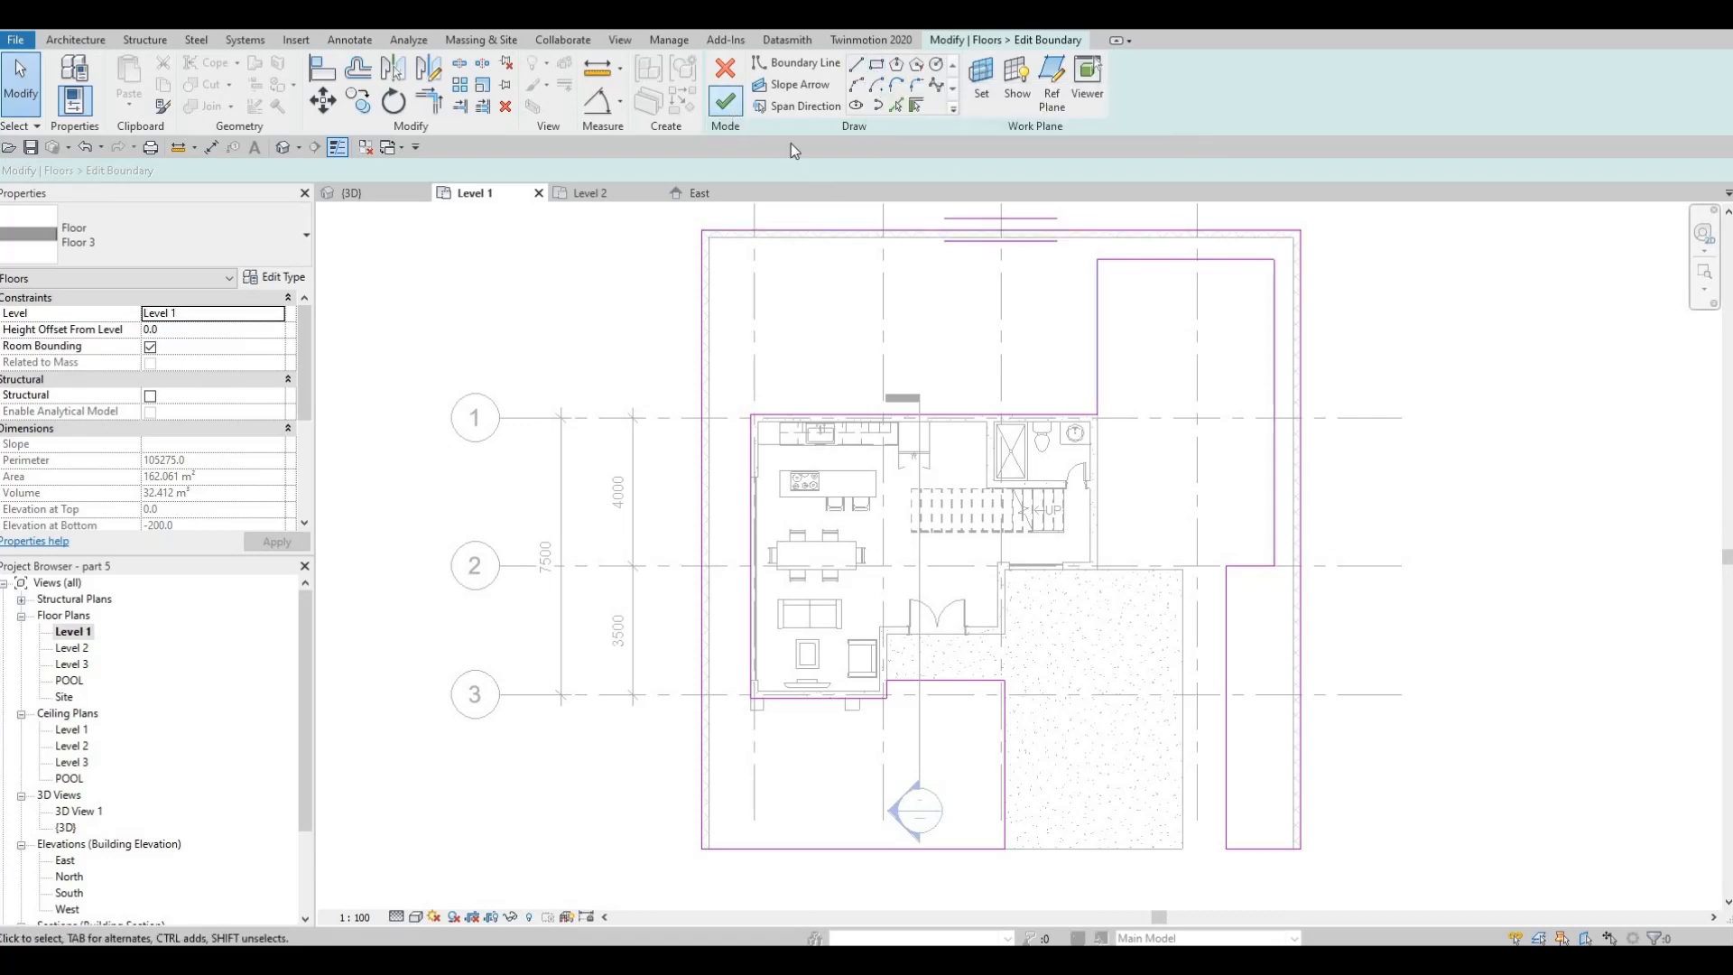
pyautogui.click(725, 101)
pyautogui.press('Escape')
pyautogui.press('Escape')
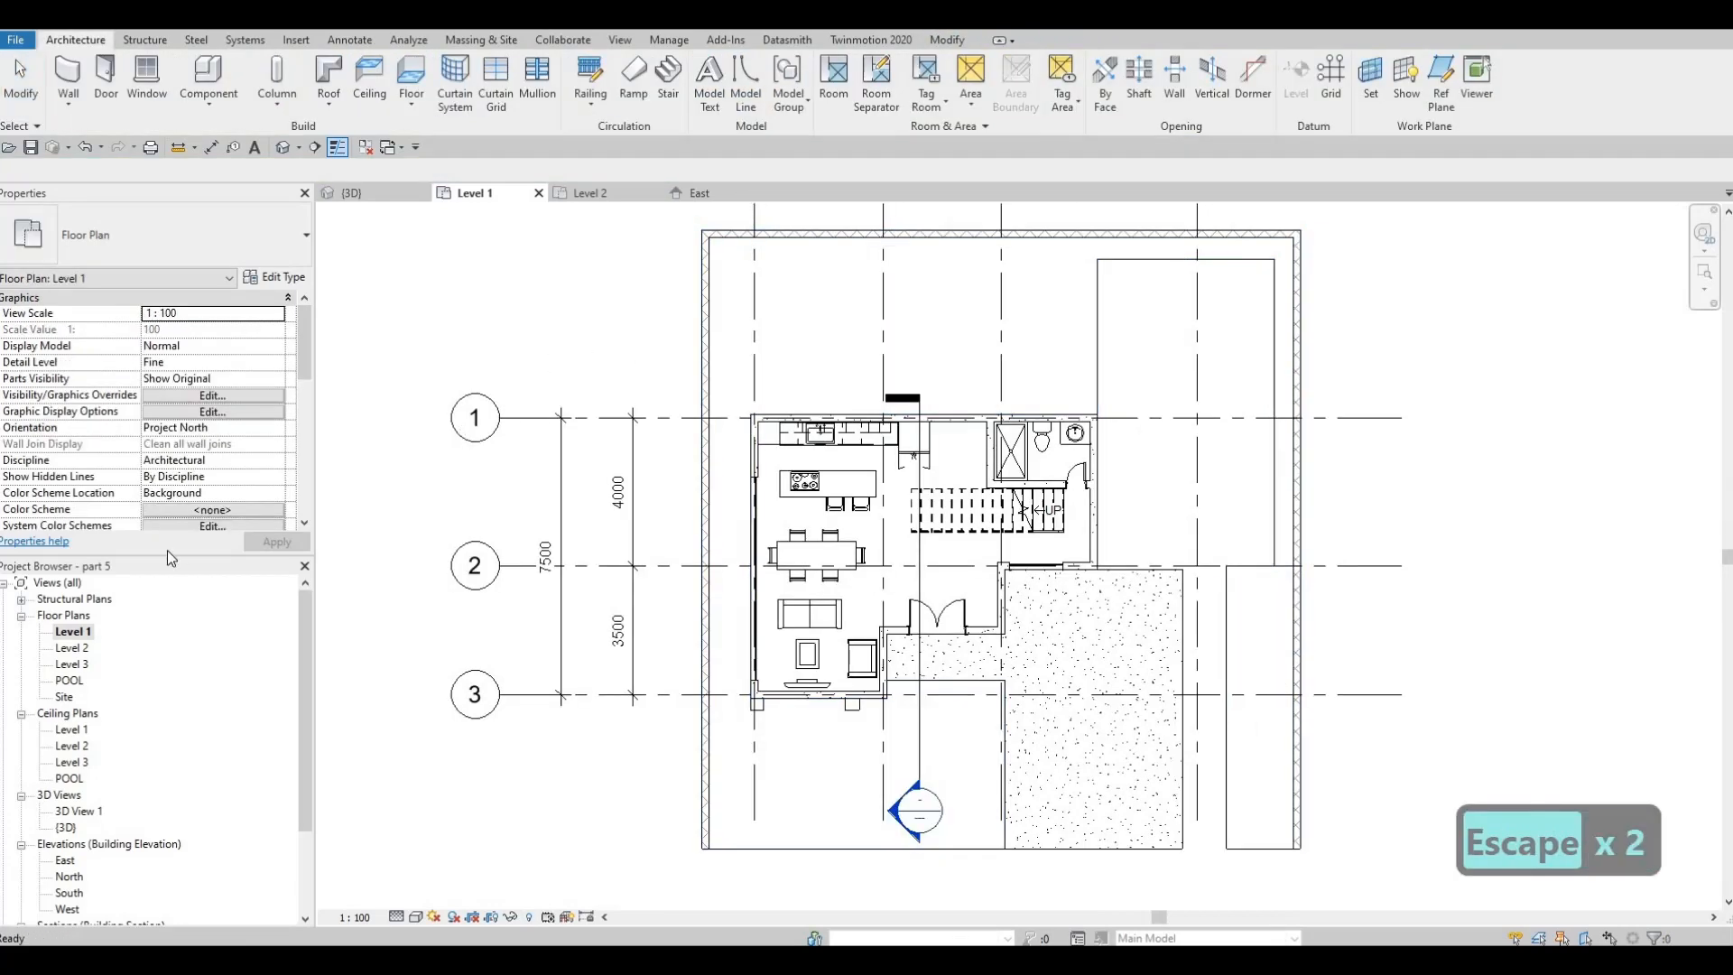
# Set the view depth level of the Level 1 plan's view range to Unlimited
pyautogui.scroll(-5, 206, 460)
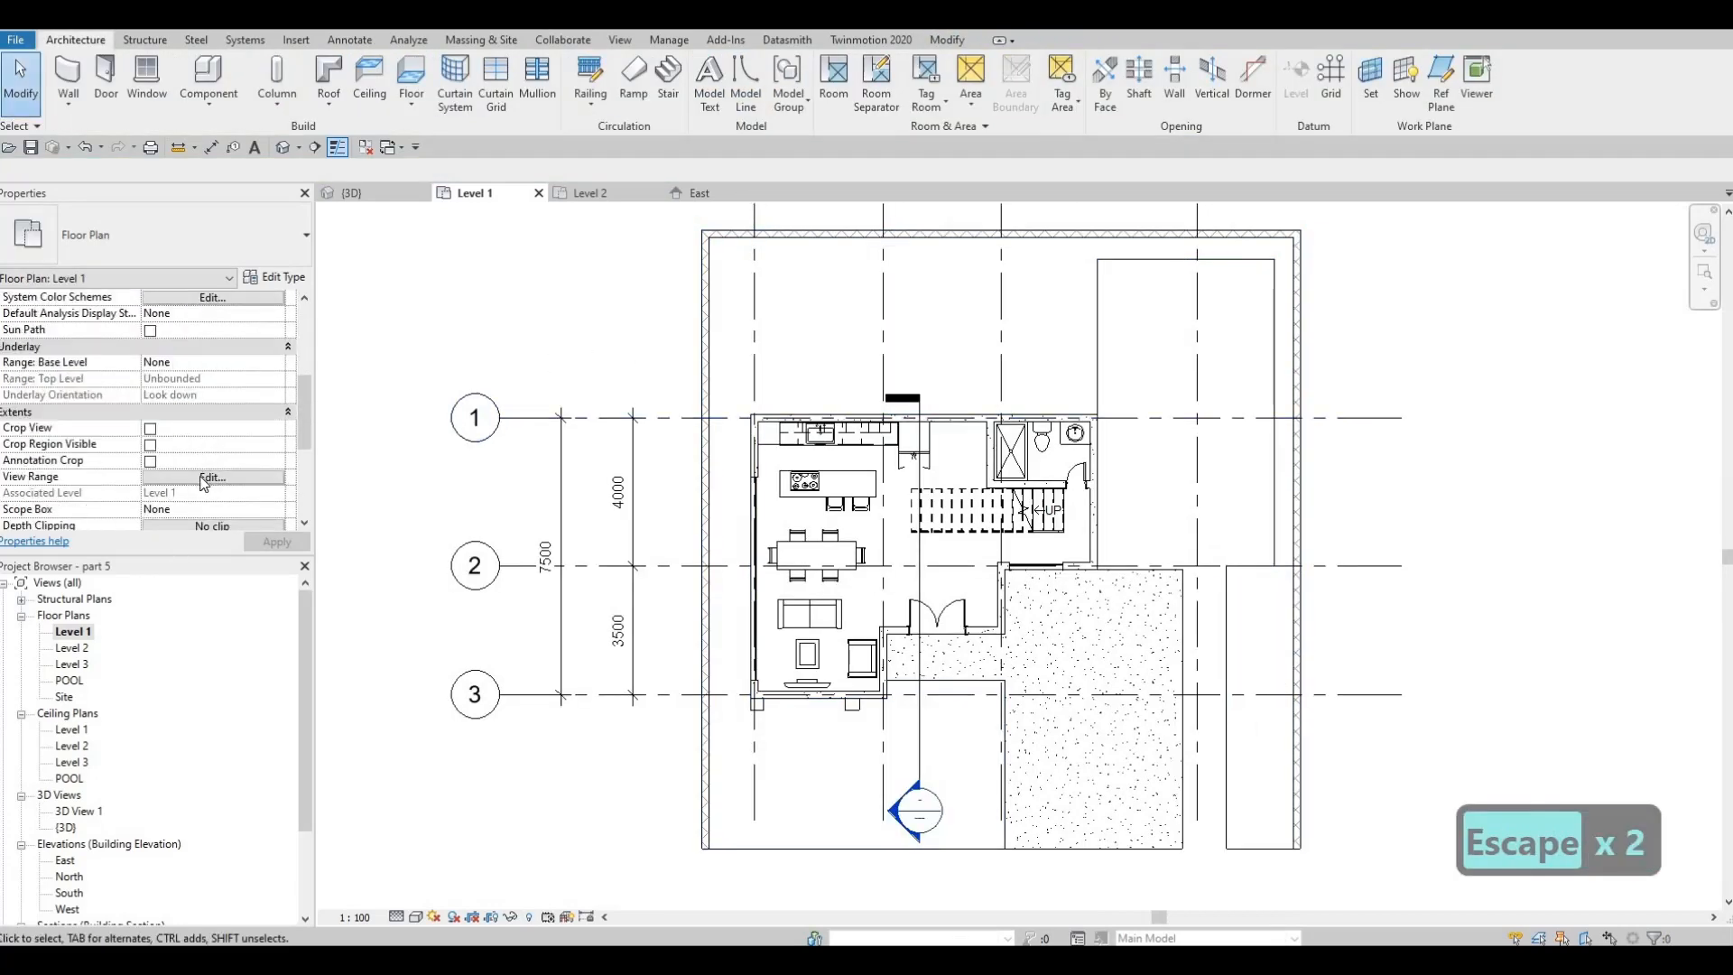
pyautogui.scroll(-2, 212, 427)
pyautogui.click(212, 412)
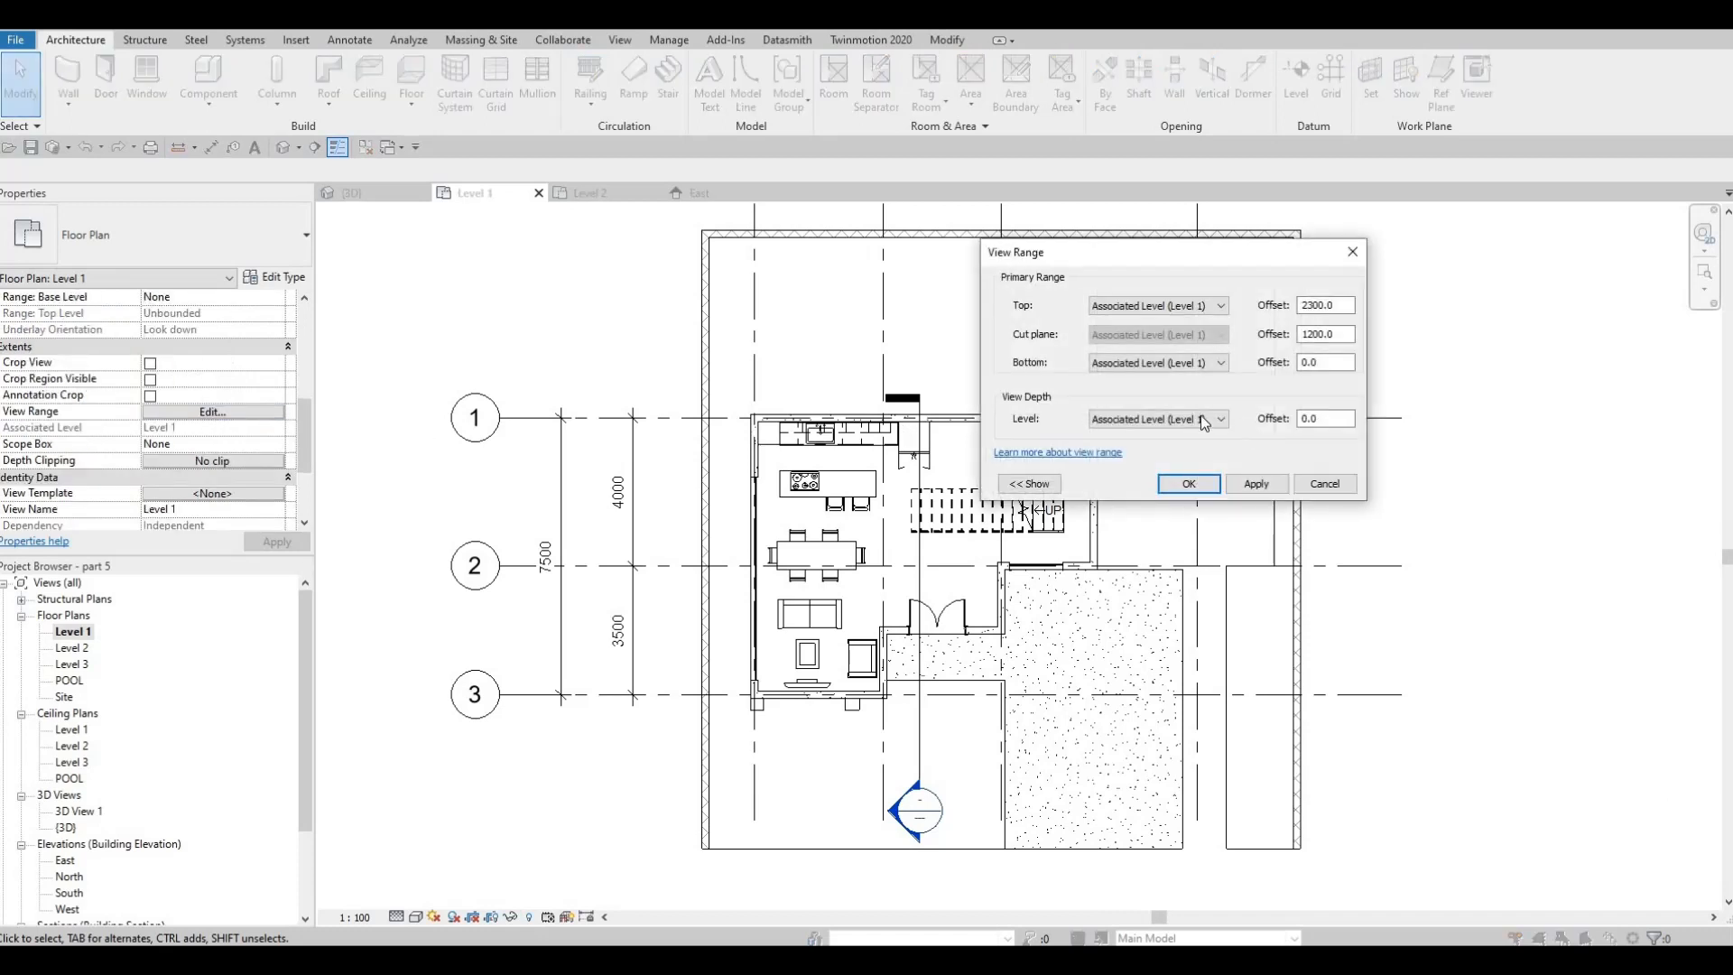
pyautogui.click(1158, 418)
pyautogui.click(1160, 448)
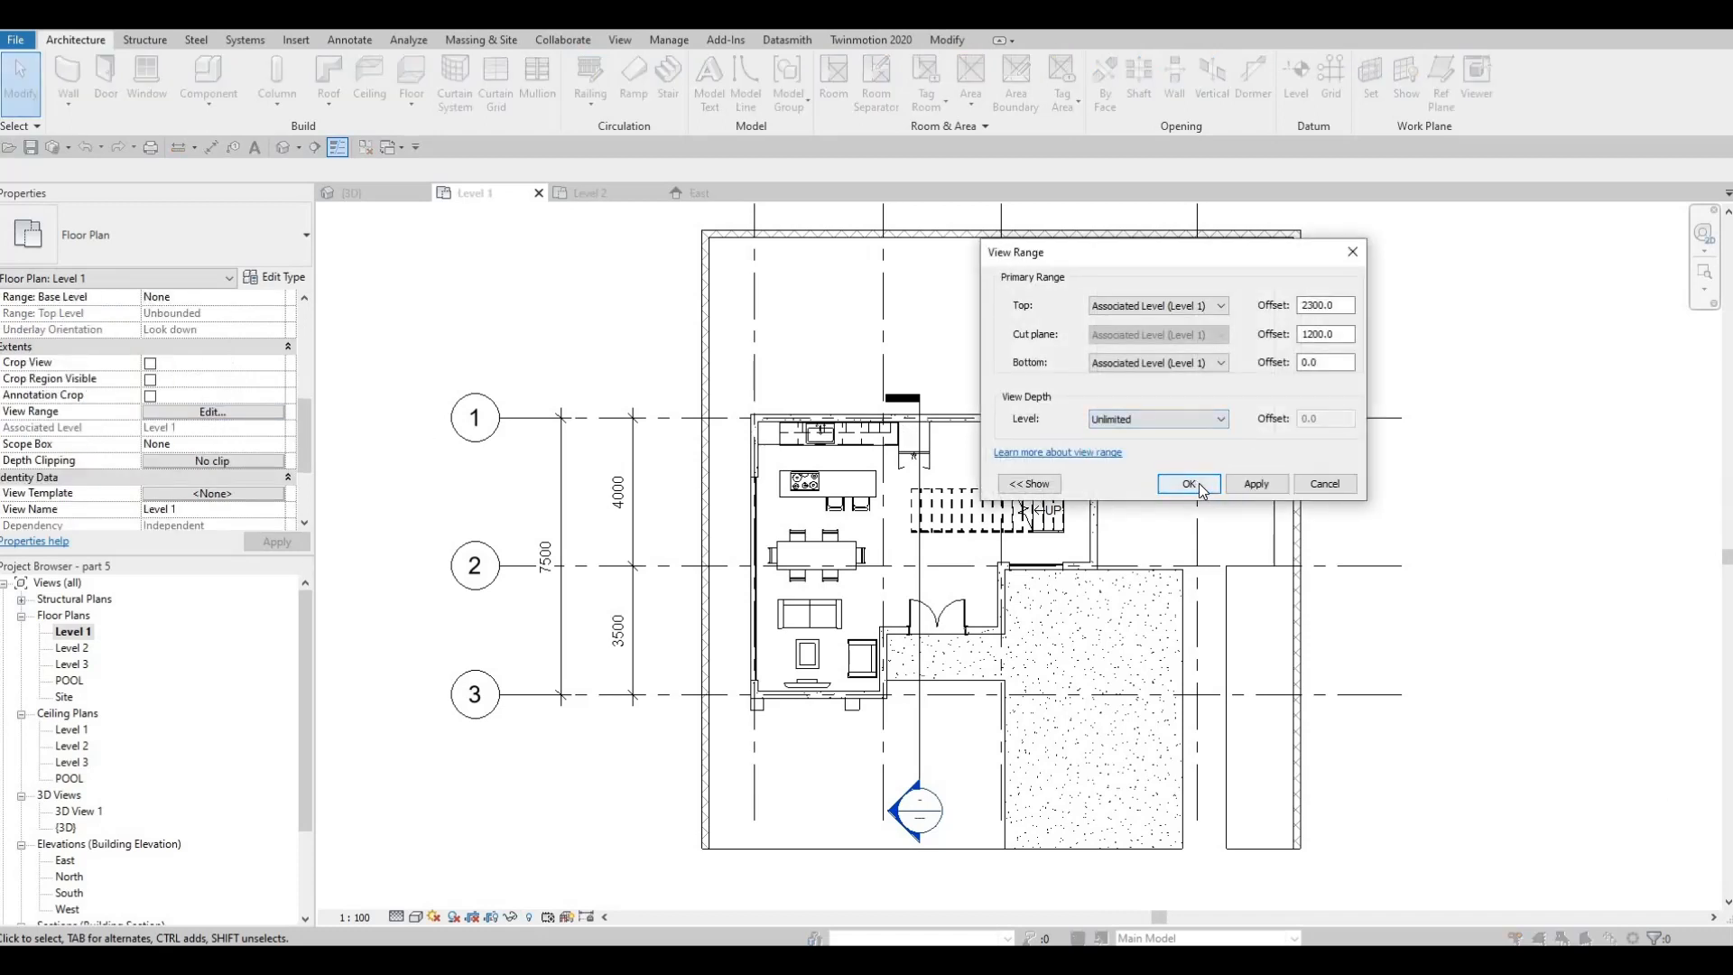
pyautogui.click(1189, 484)
pyautogui.press('Escape')
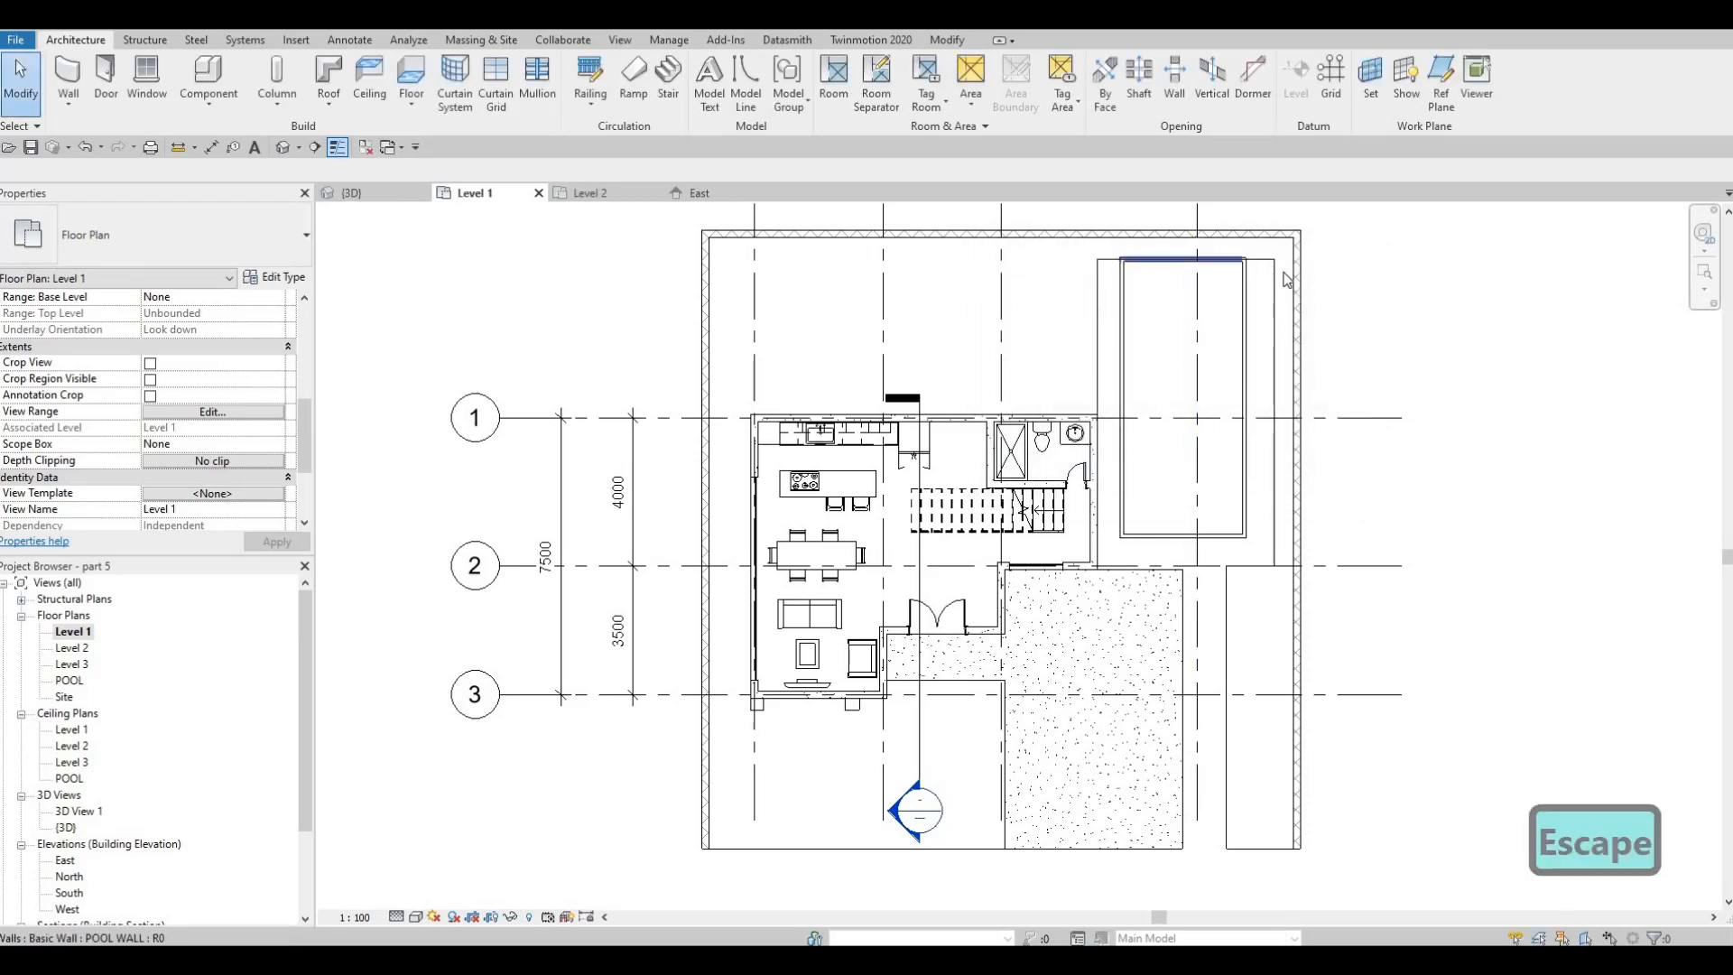
# Move the north edge of the Floor 3 opening 400 mm north, clear of the pool wall, and finish the boundary edit
pyautogui.scroll(3, 1291, 272)
pyautogui.doubleClick(1313, 287)
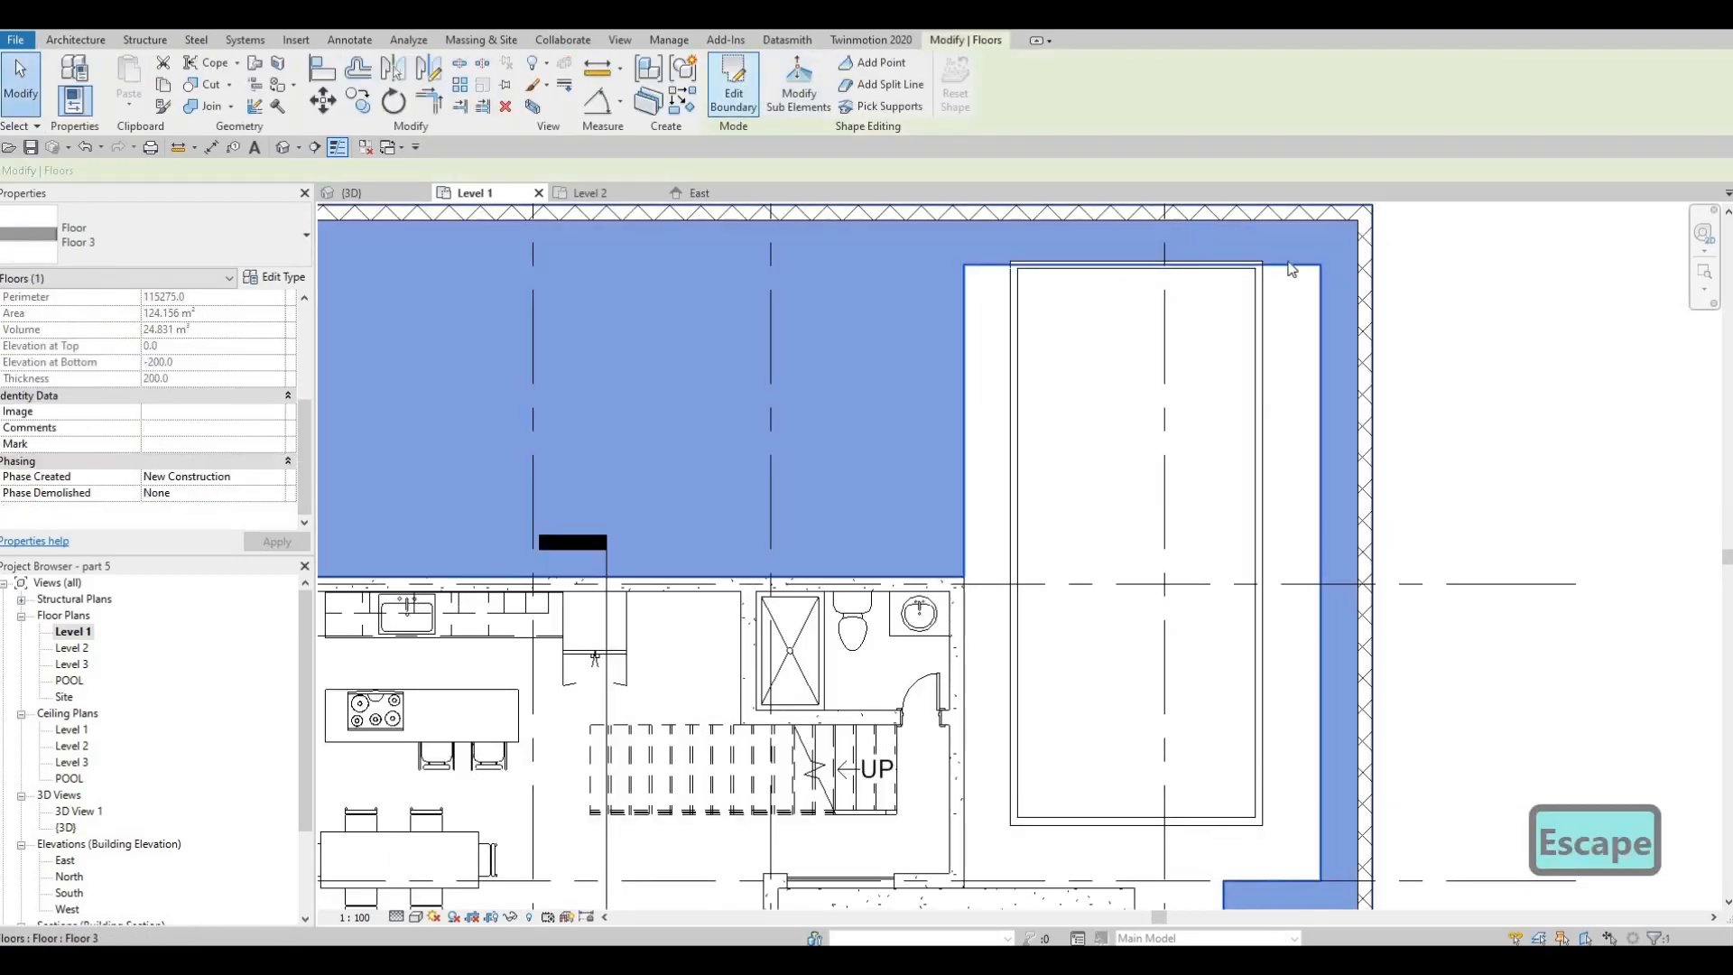
pyautogui.scroll(2, 1305, 285)
pyautogui.click(1283, 242)
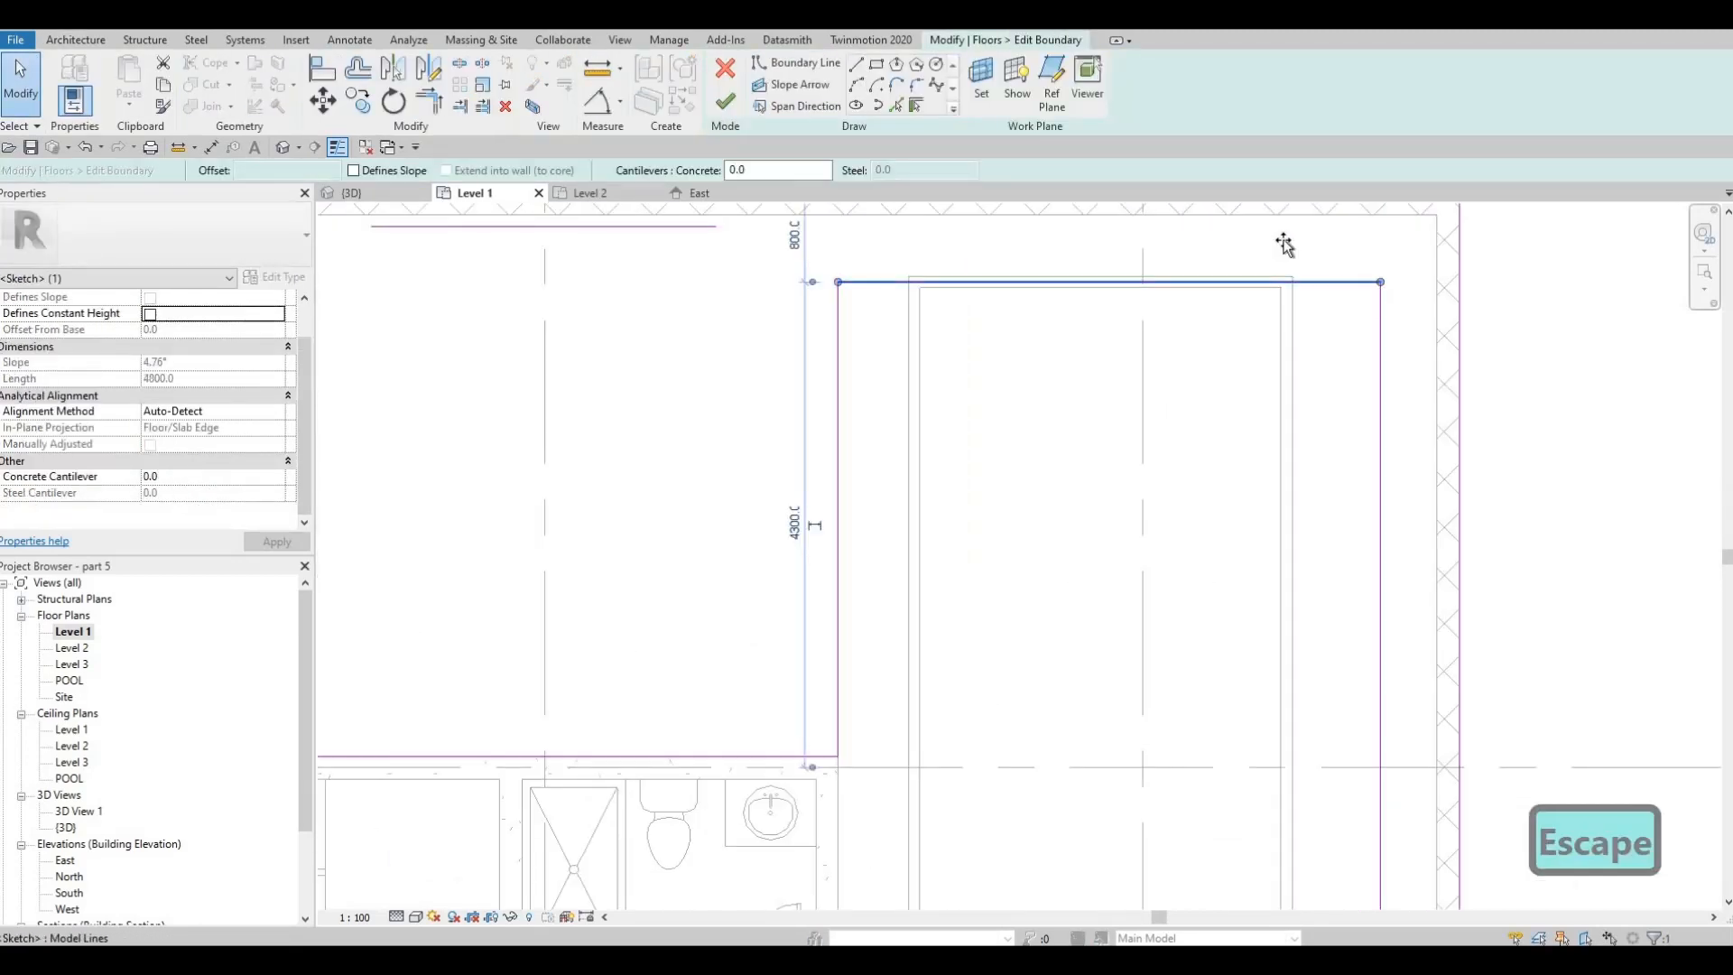
pyautogui.click(1280, 239)
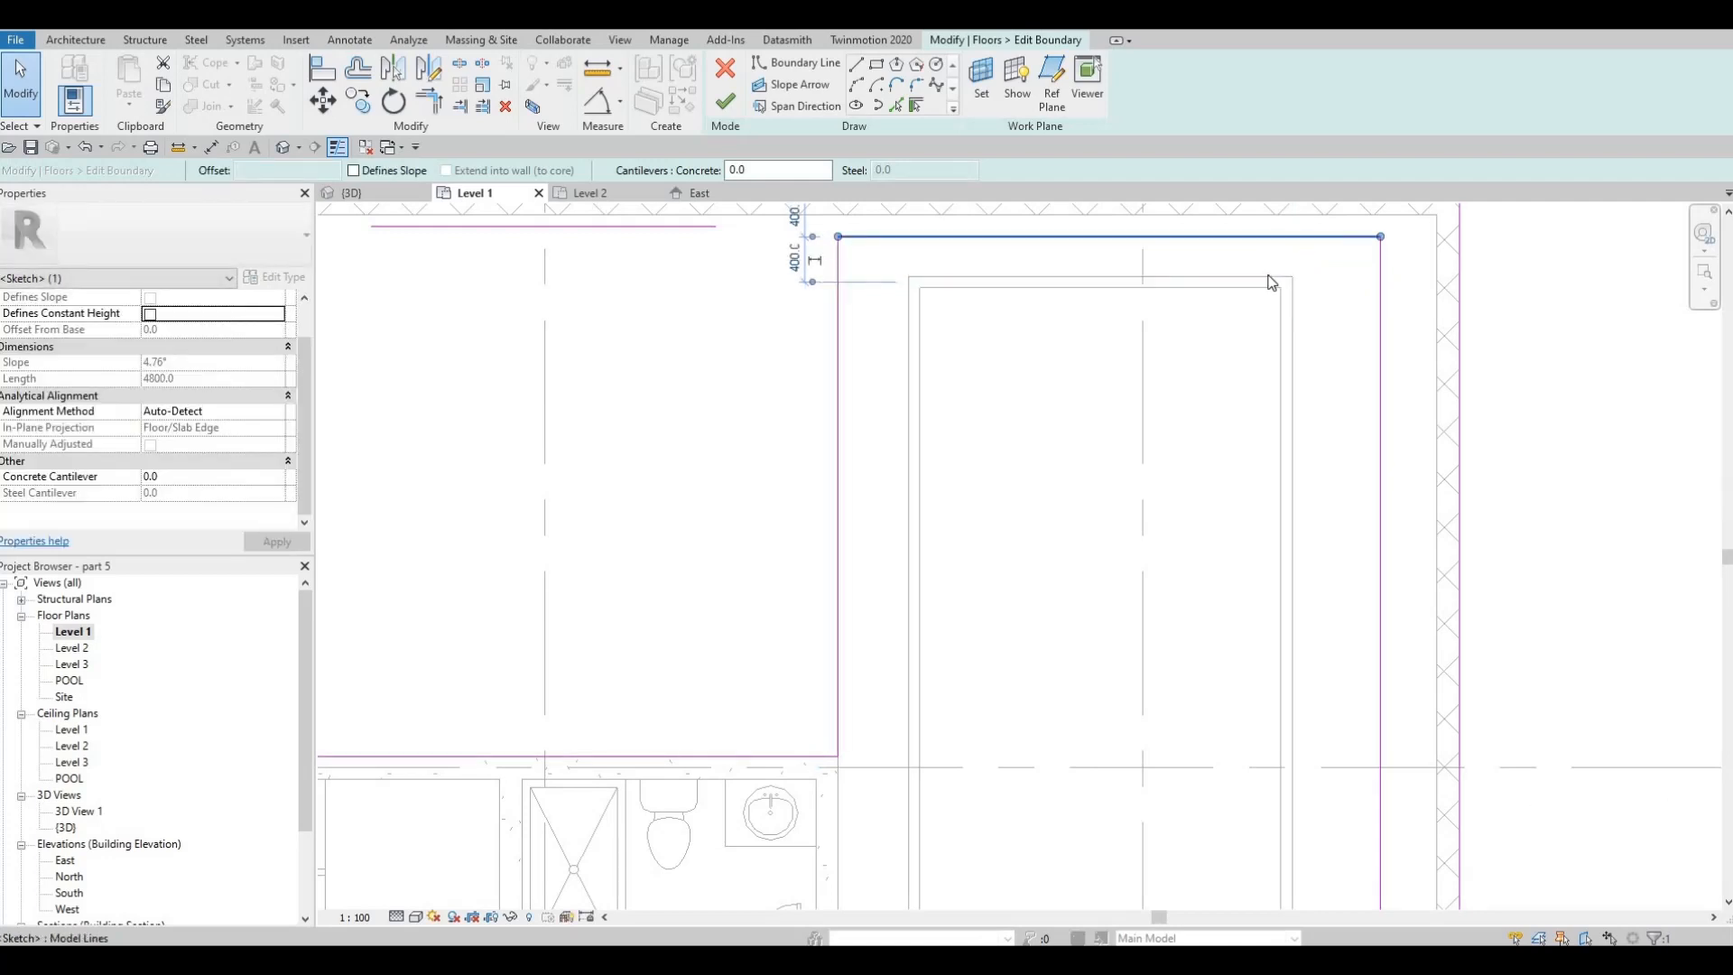
pyautogui.press('Escape')
pyautogui.scroll(-3, 1199, 290)
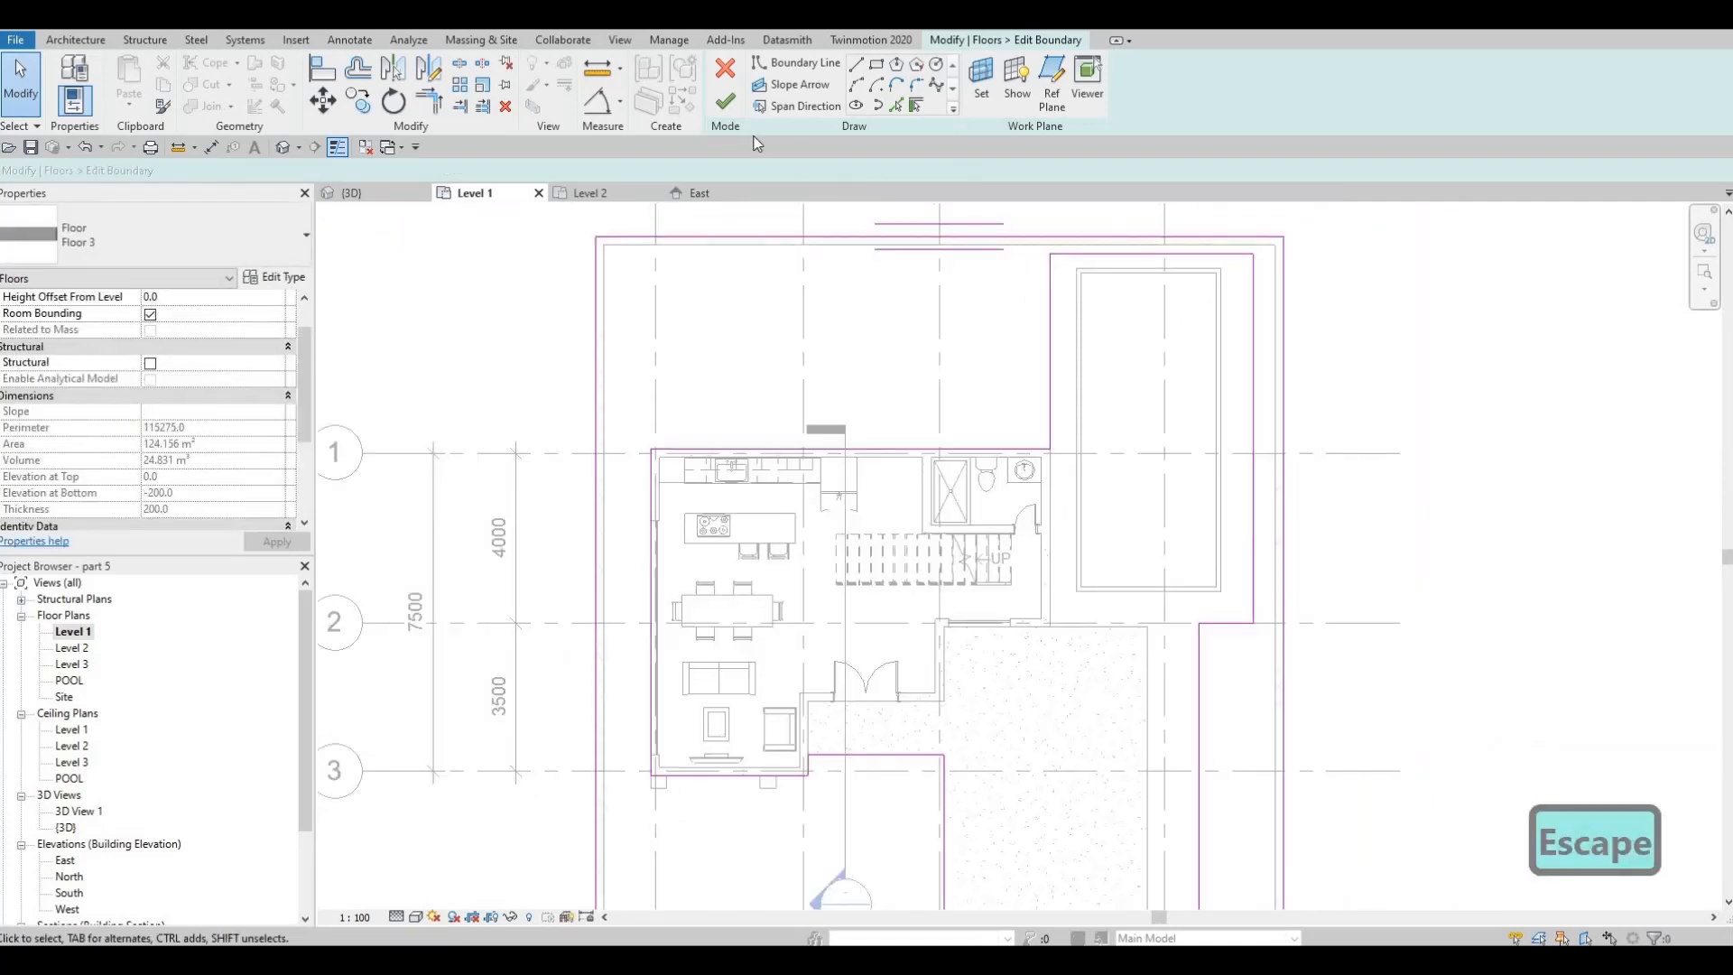
pyautogui.press('Escape')
pyautogui.press('Escape')
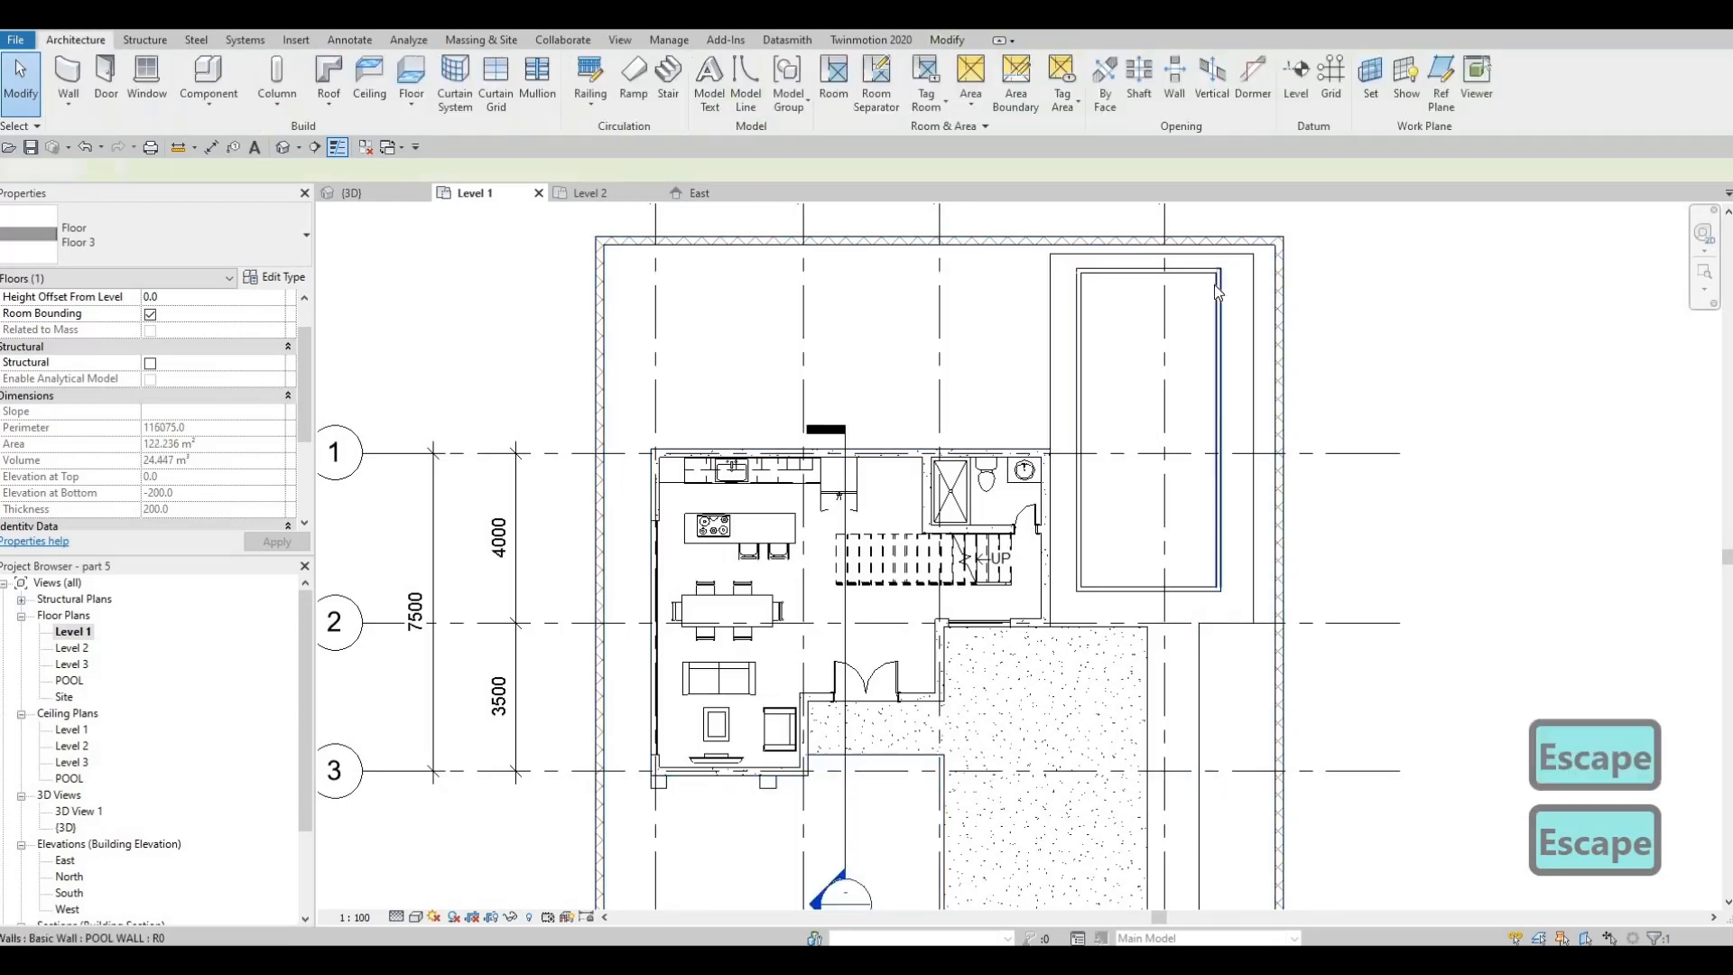
# Move the Floor 3 boundary edge behind the house north toward the rear boundary wall and finish the boundary edit
pyautogui.moveTo(1043, 404); pyautogui.dragTo(1053, 374, button='middle')
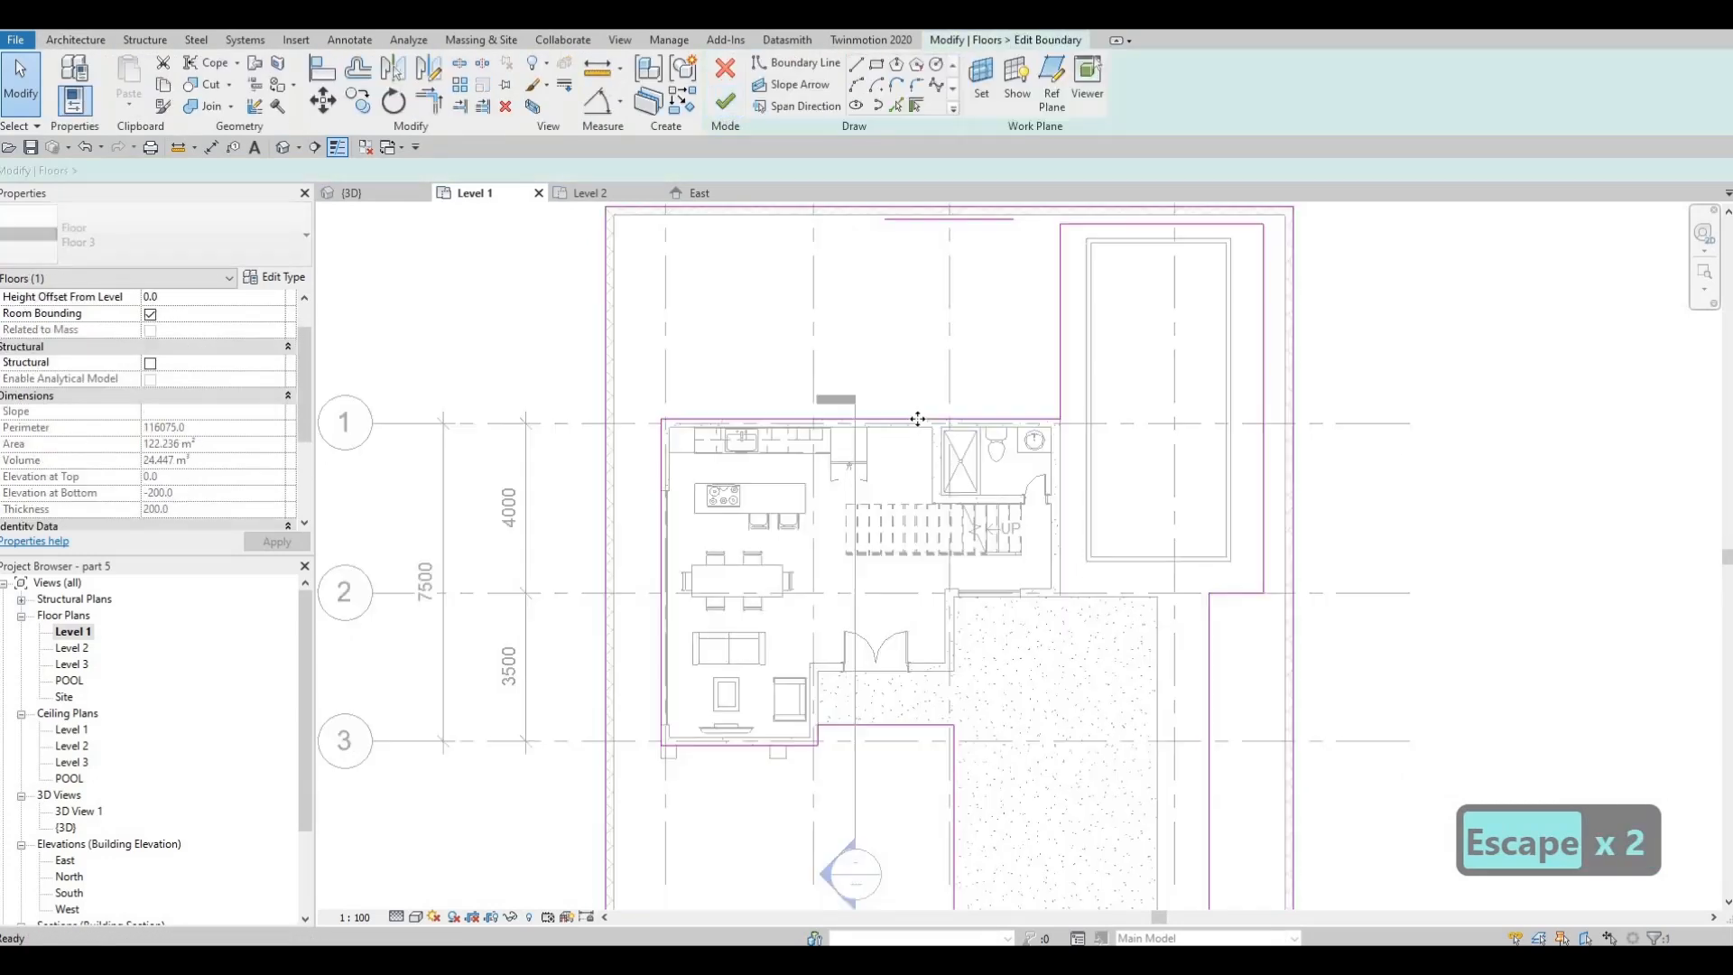
pyautogui.moveTo(916, 419); pyautogui.dragTo(912, 265)
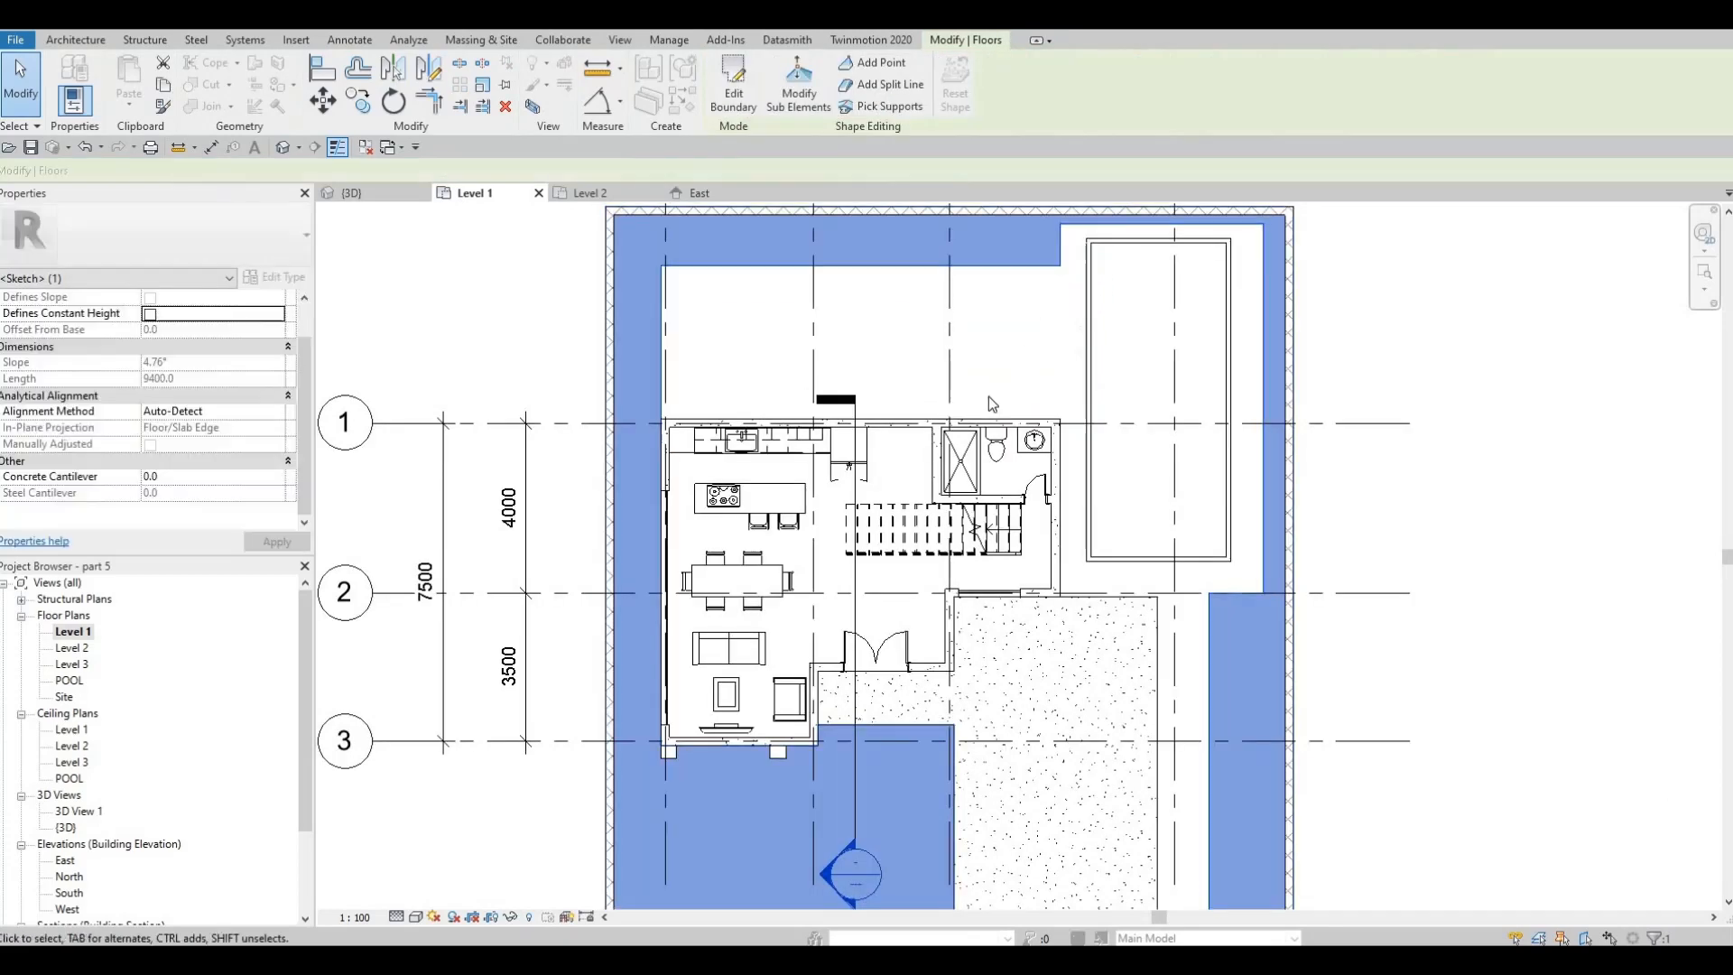
pyautogui.press('Escape')
pyautogui.moveTo(1122, 490); pyautogui.dragTo(1145, 443, button='middle')
pyautogui.press('Escape')
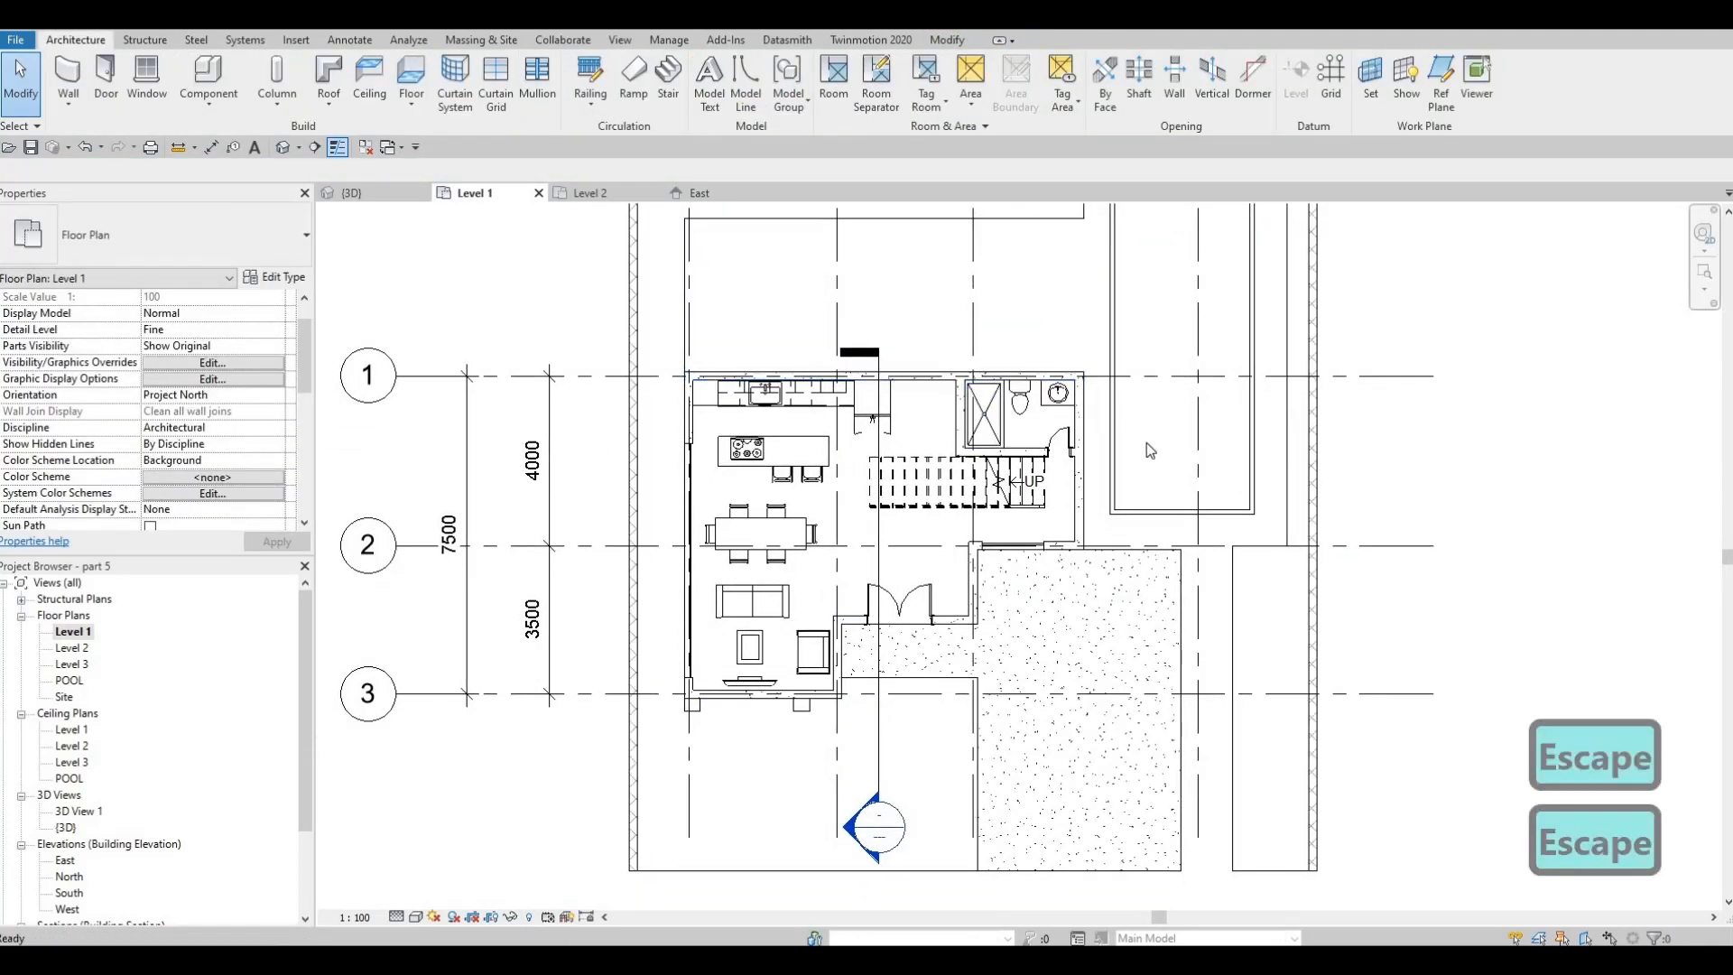
# Extend the Floor 4 driveway slab's east edge to the neighbouring Floor 3 strip, about 6000 mm wide, and finish the boundary edit
pyautogui.click(1179, 587)
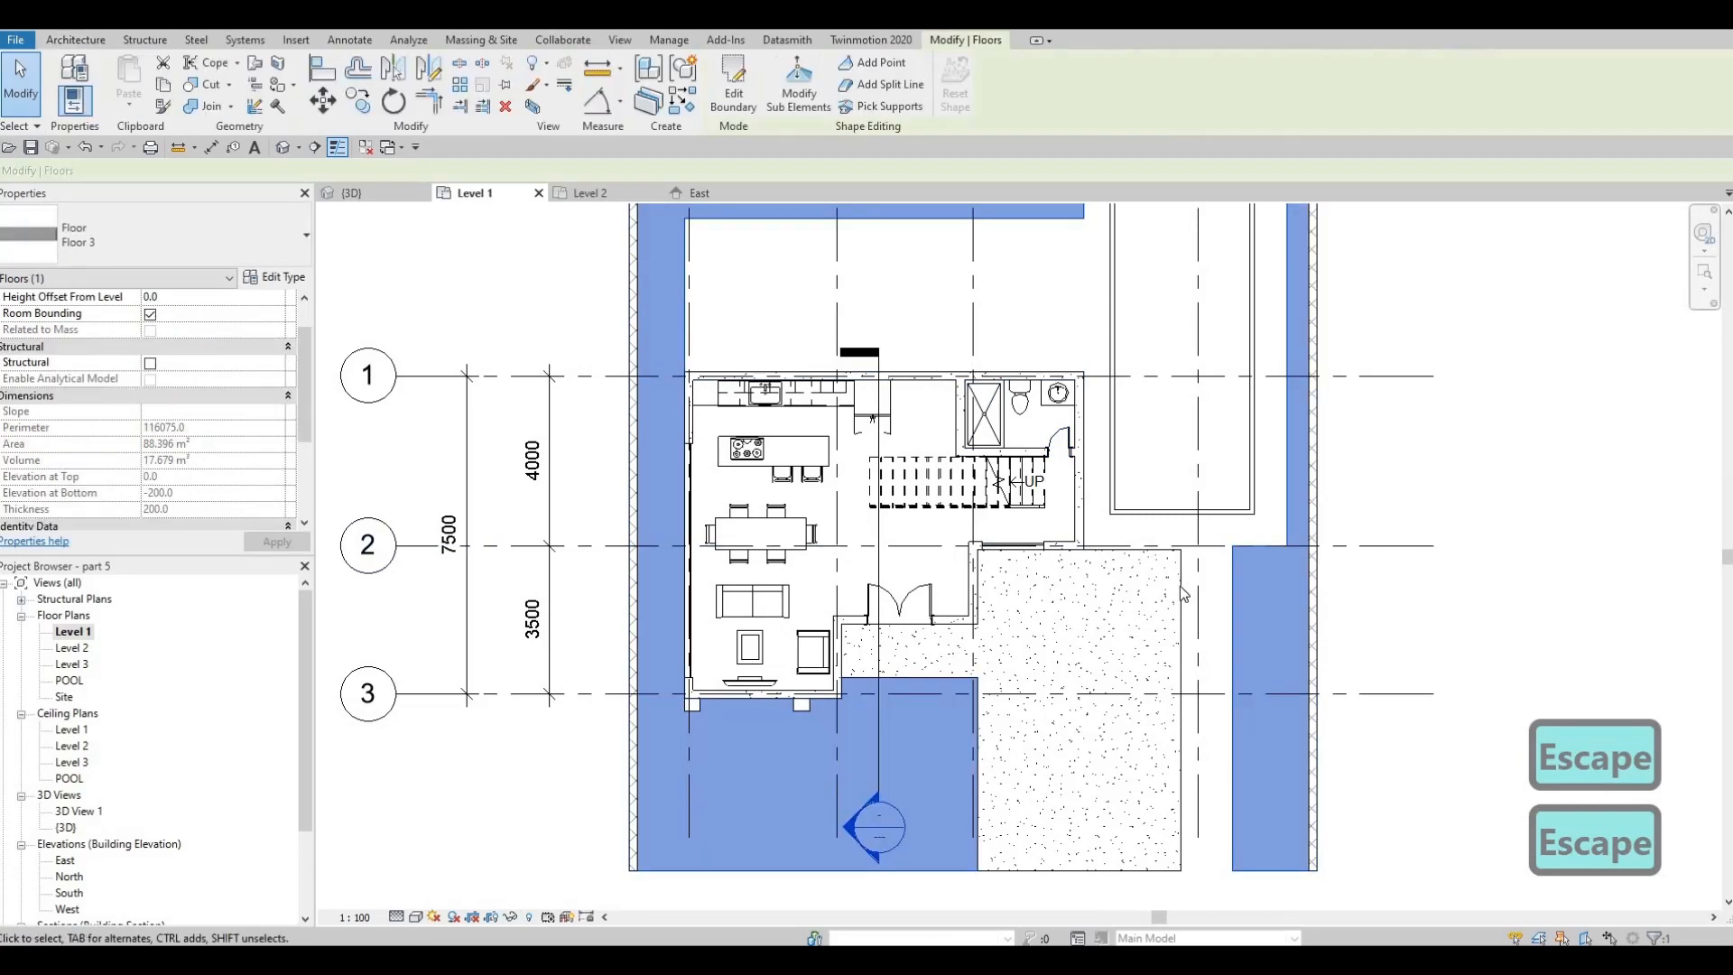
pyautogui.click(739, 103)
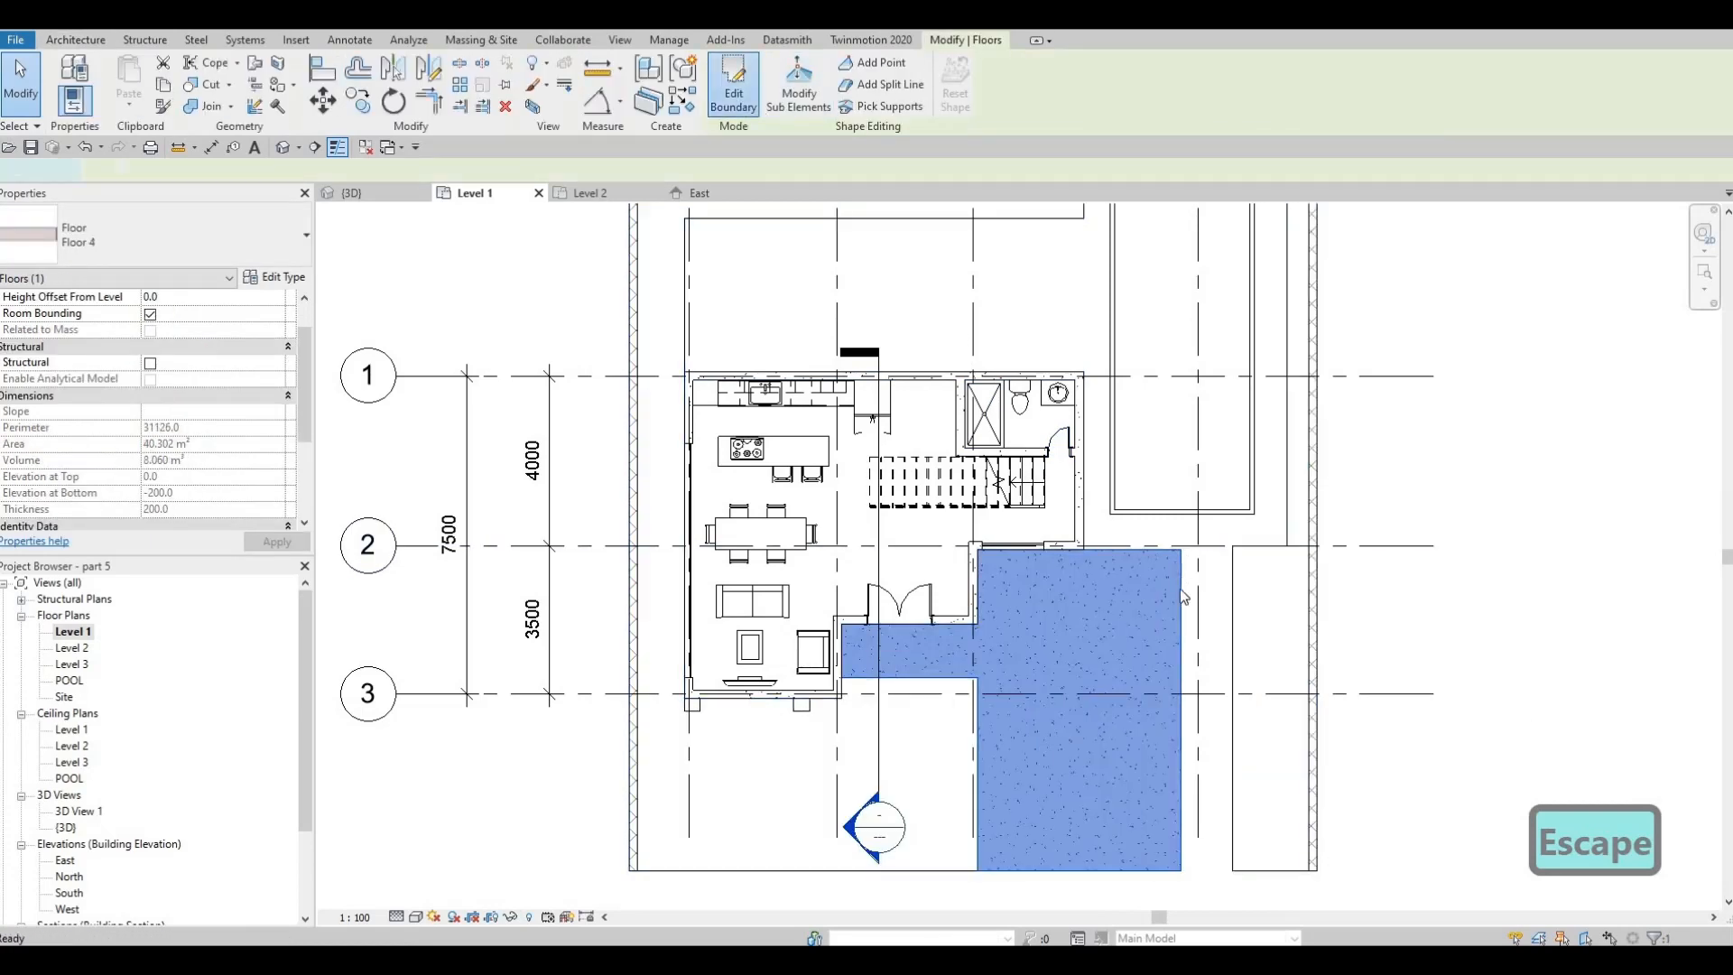
pyautogui.moveTo(1188, 596); pyautogui.dragTo(1221, 596)
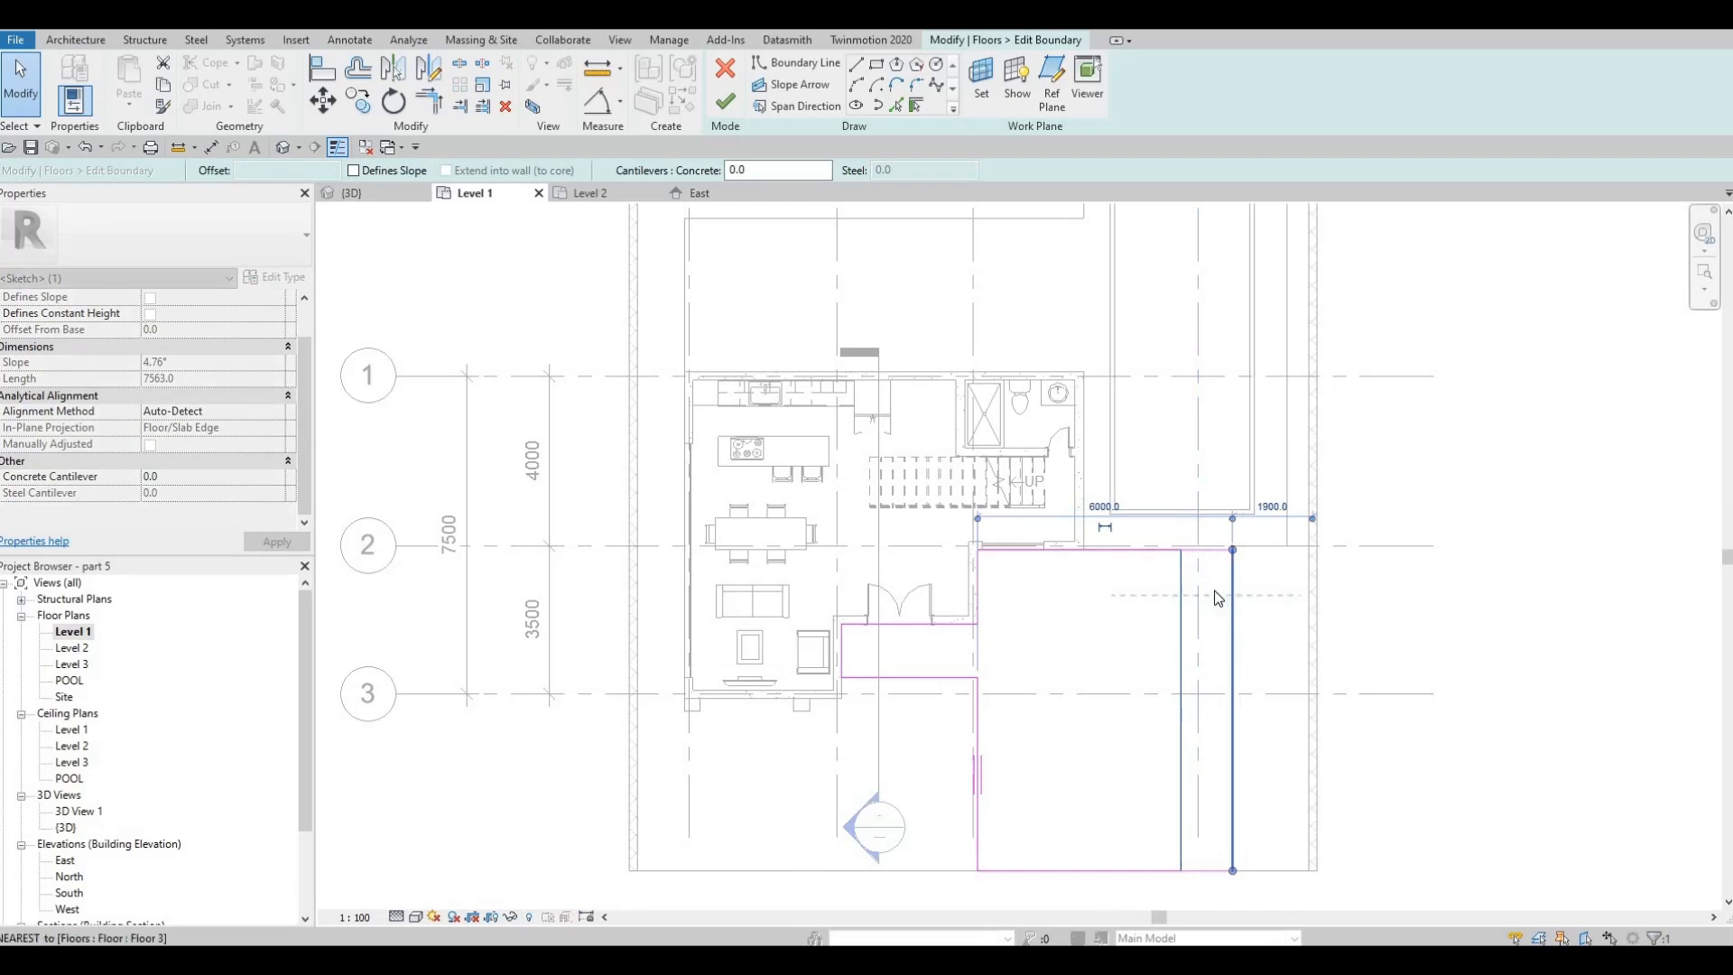
pyautogui.press('Escape')
pyautogui.scroll(2, 1222, 530)
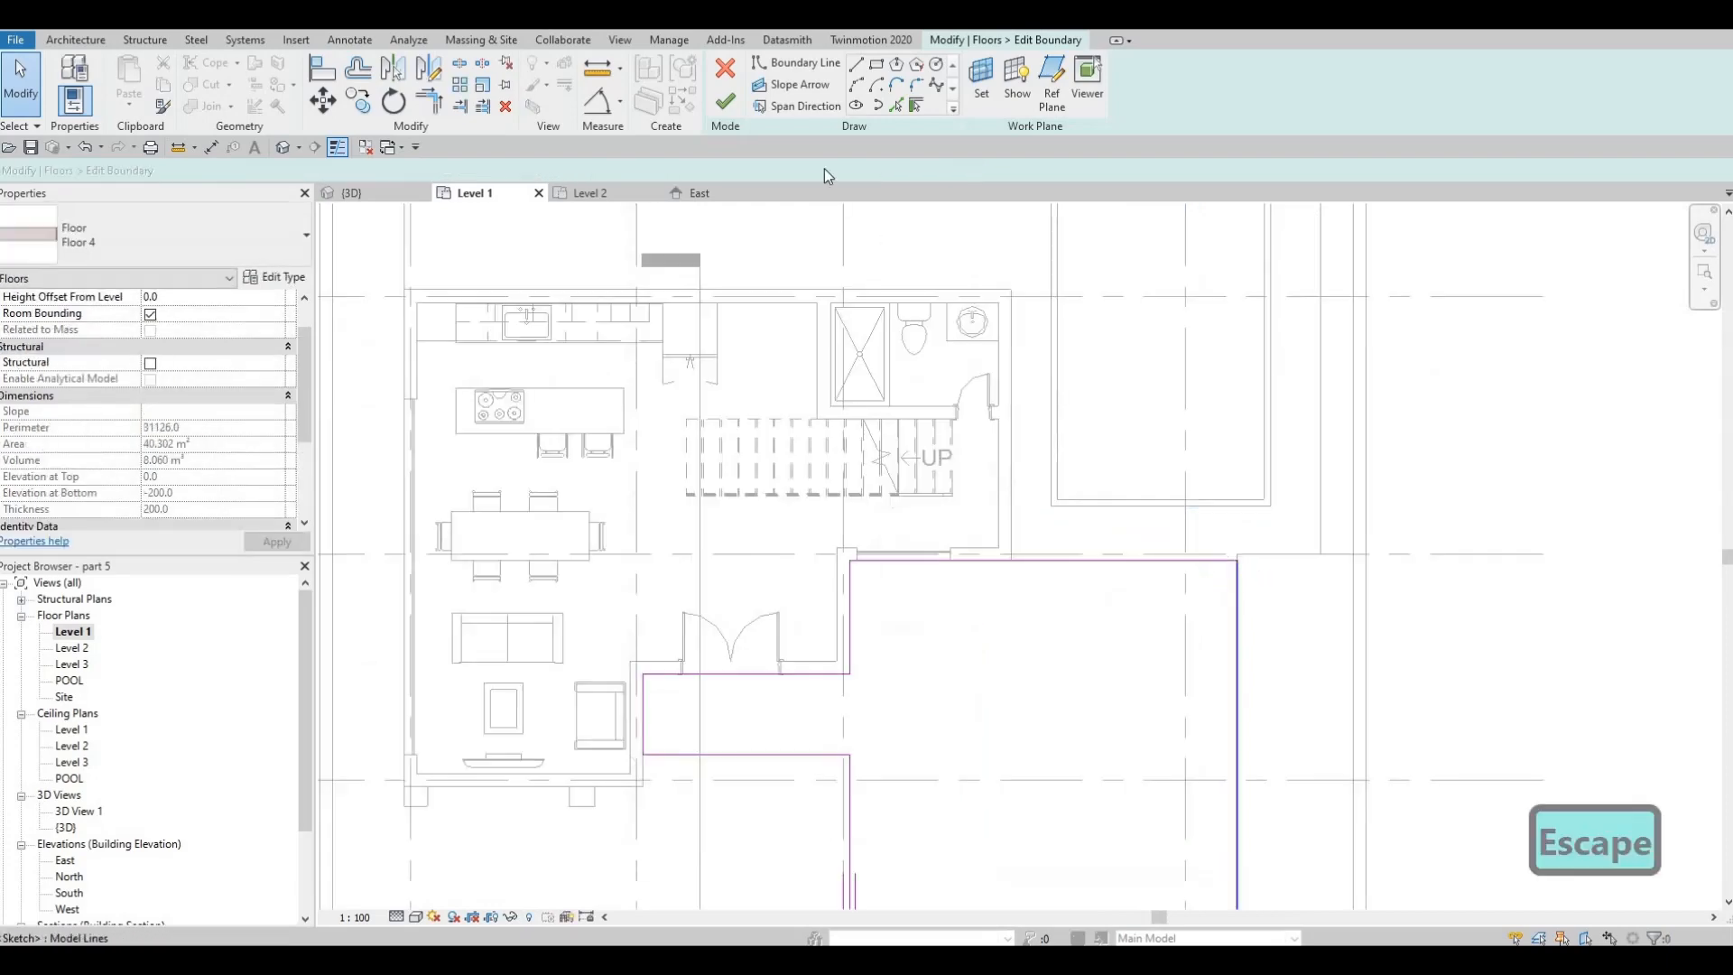
pyautogui.click(726, 101)
pyautogui.press('Escape')
# Move the short Floor 3 boundary edge at the driveway's northeast corner south, in line with the driveway's north edge, and finish the boundary edit
pyautogui.click(1250, 553)
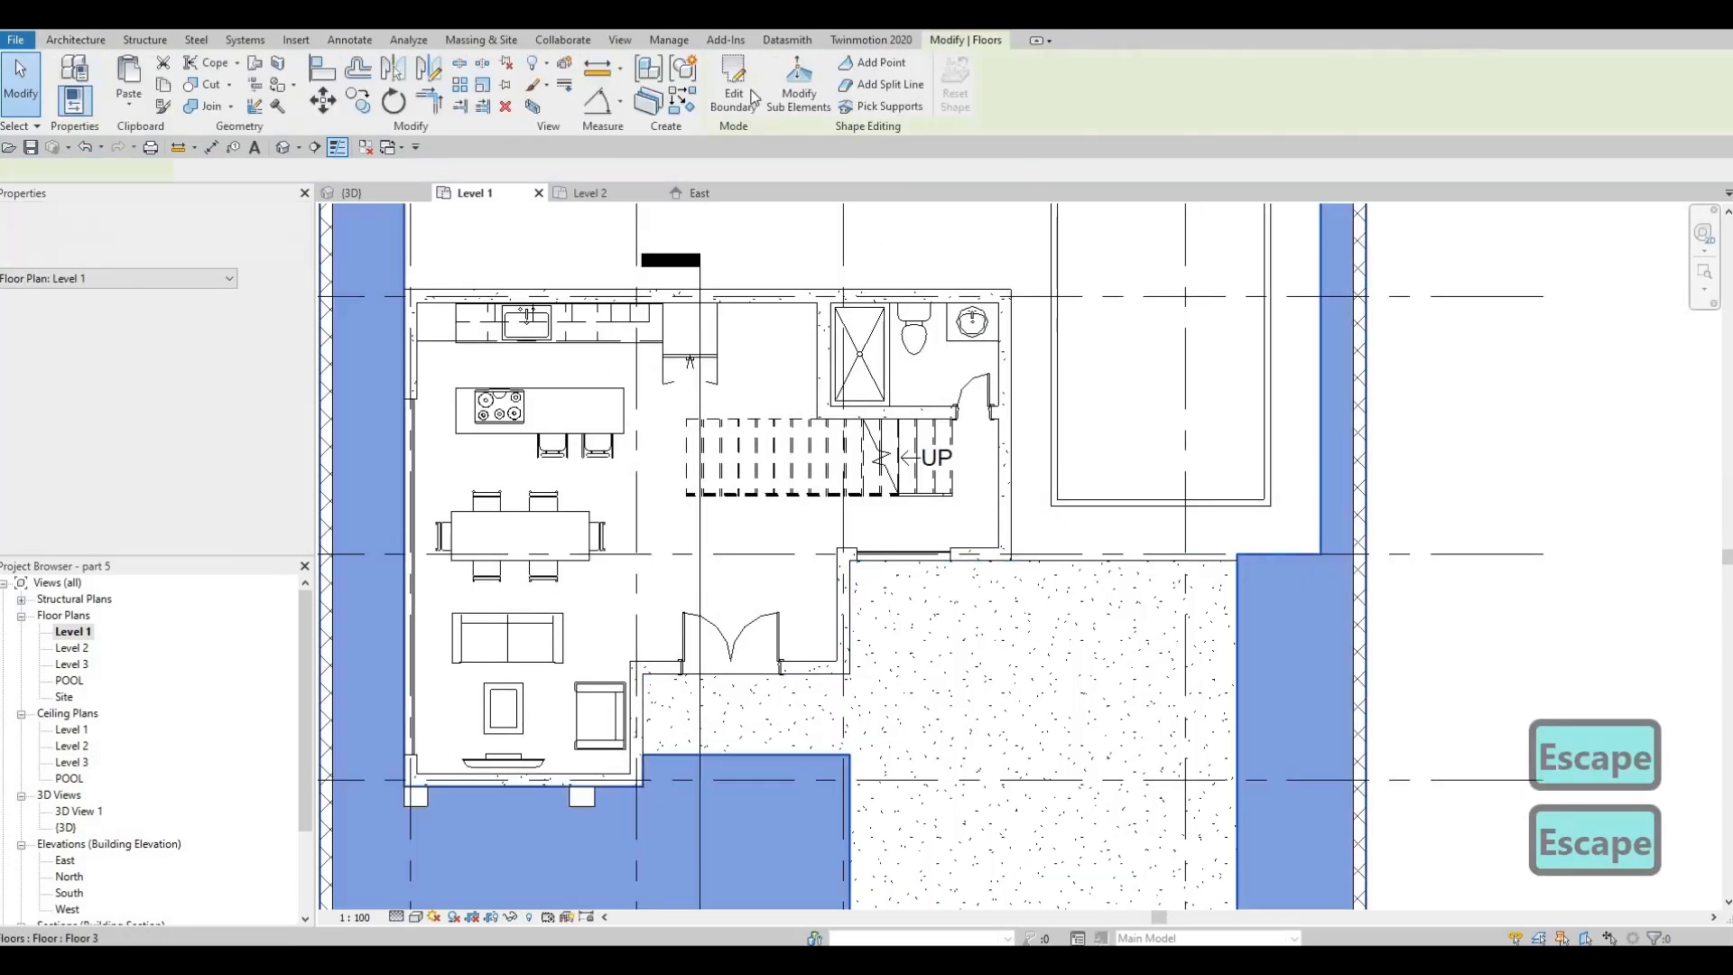
pyautogui.doubleClick(1286, 567)
pyautogui.scroll(2, 1269, 582)
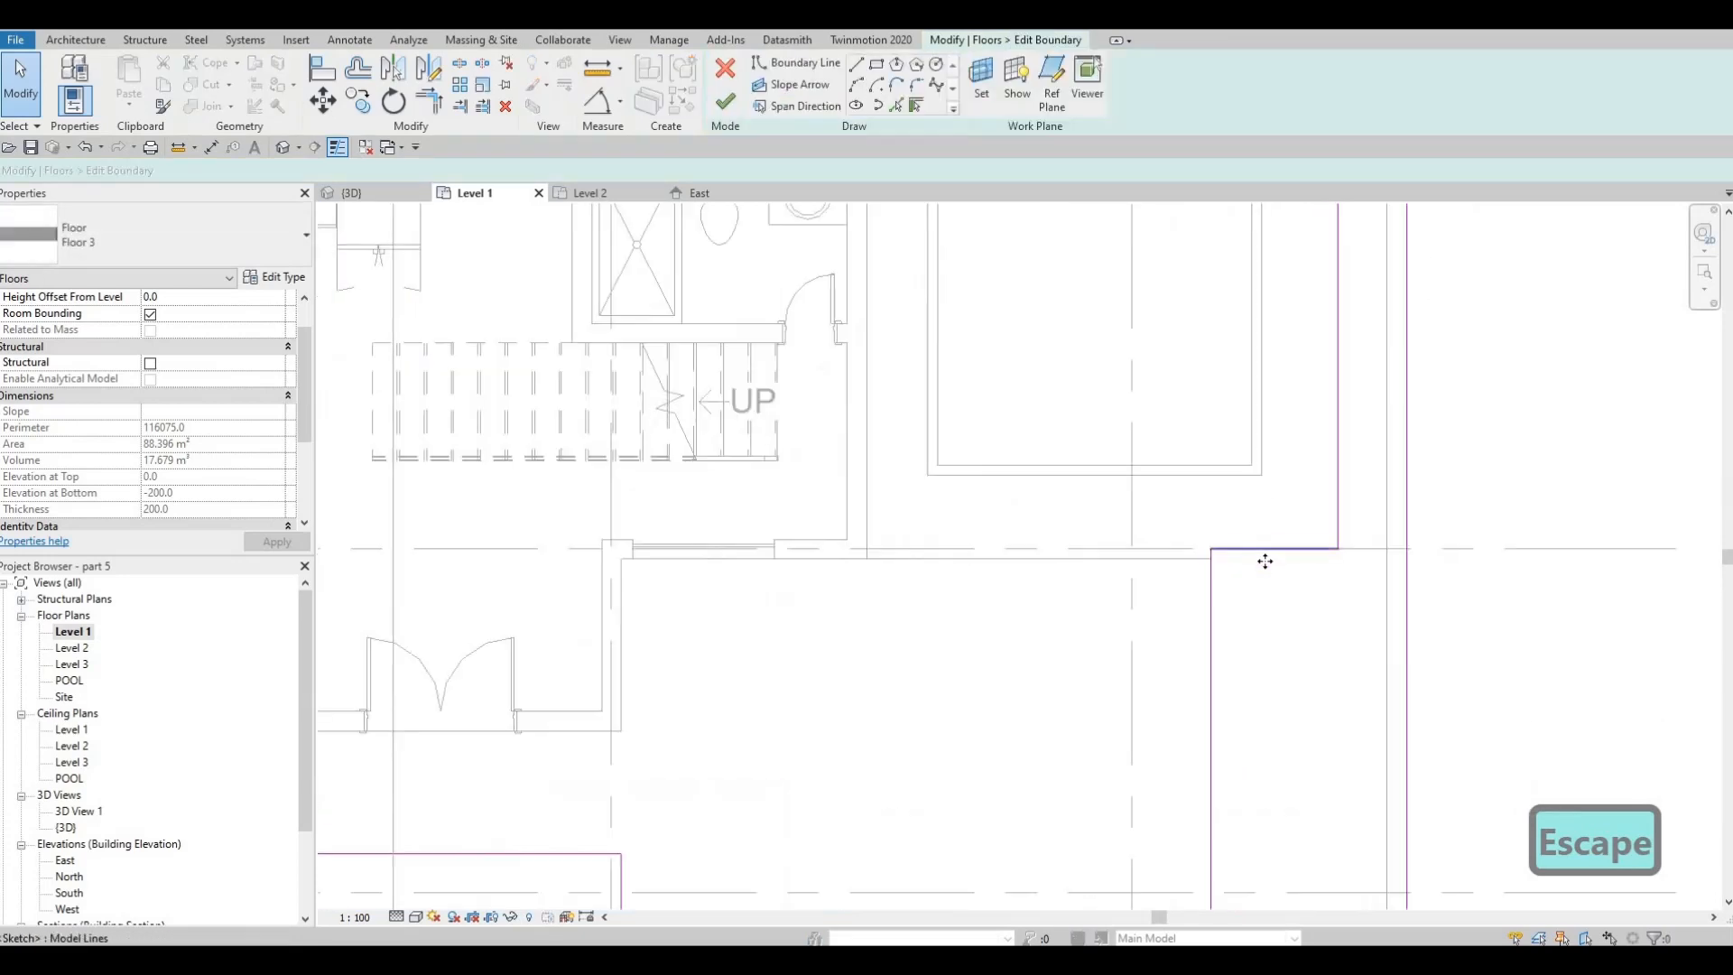
pyautogui.moveTo(1264, 564); pyautogui.dragTo(1264, 575)
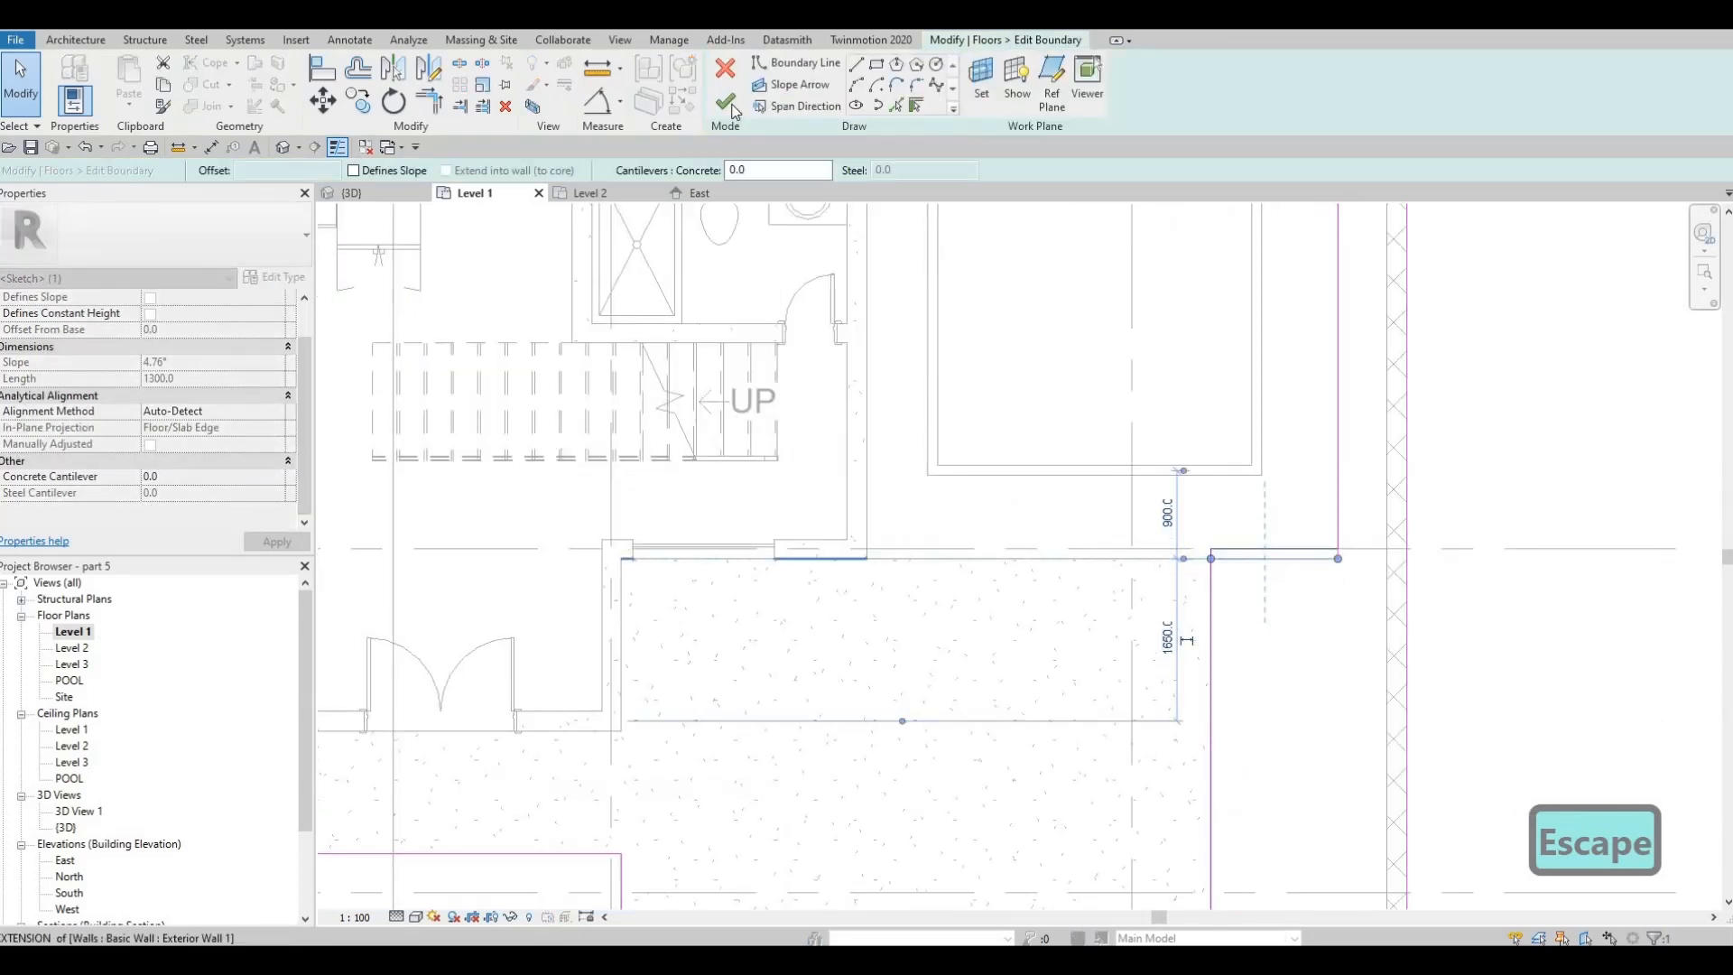
pyautogui.click(727, 102)
pyautogui.scroll(-4, 1015, 327)
pyautogui.press('Escape')
pyautogui.press('Escape')
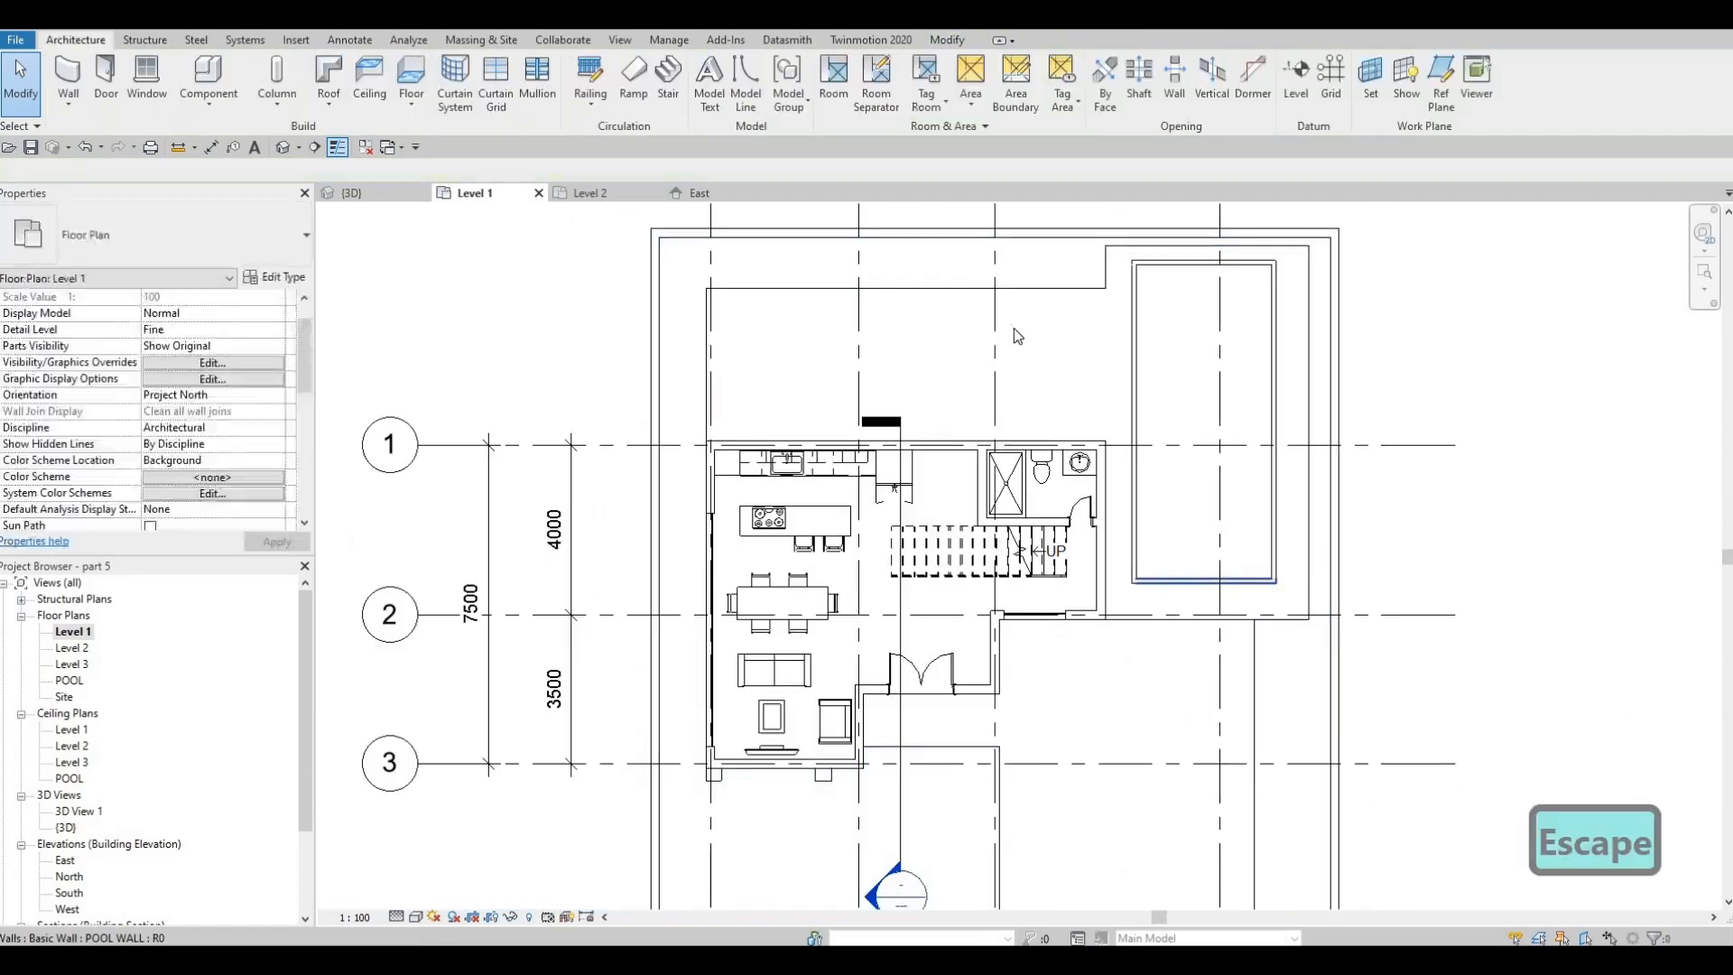
# Duplicate the surrounding ground slab's Floor 3 type under the suggested name and open the material choice for its structure layer
pyautogui.click(853, 291)
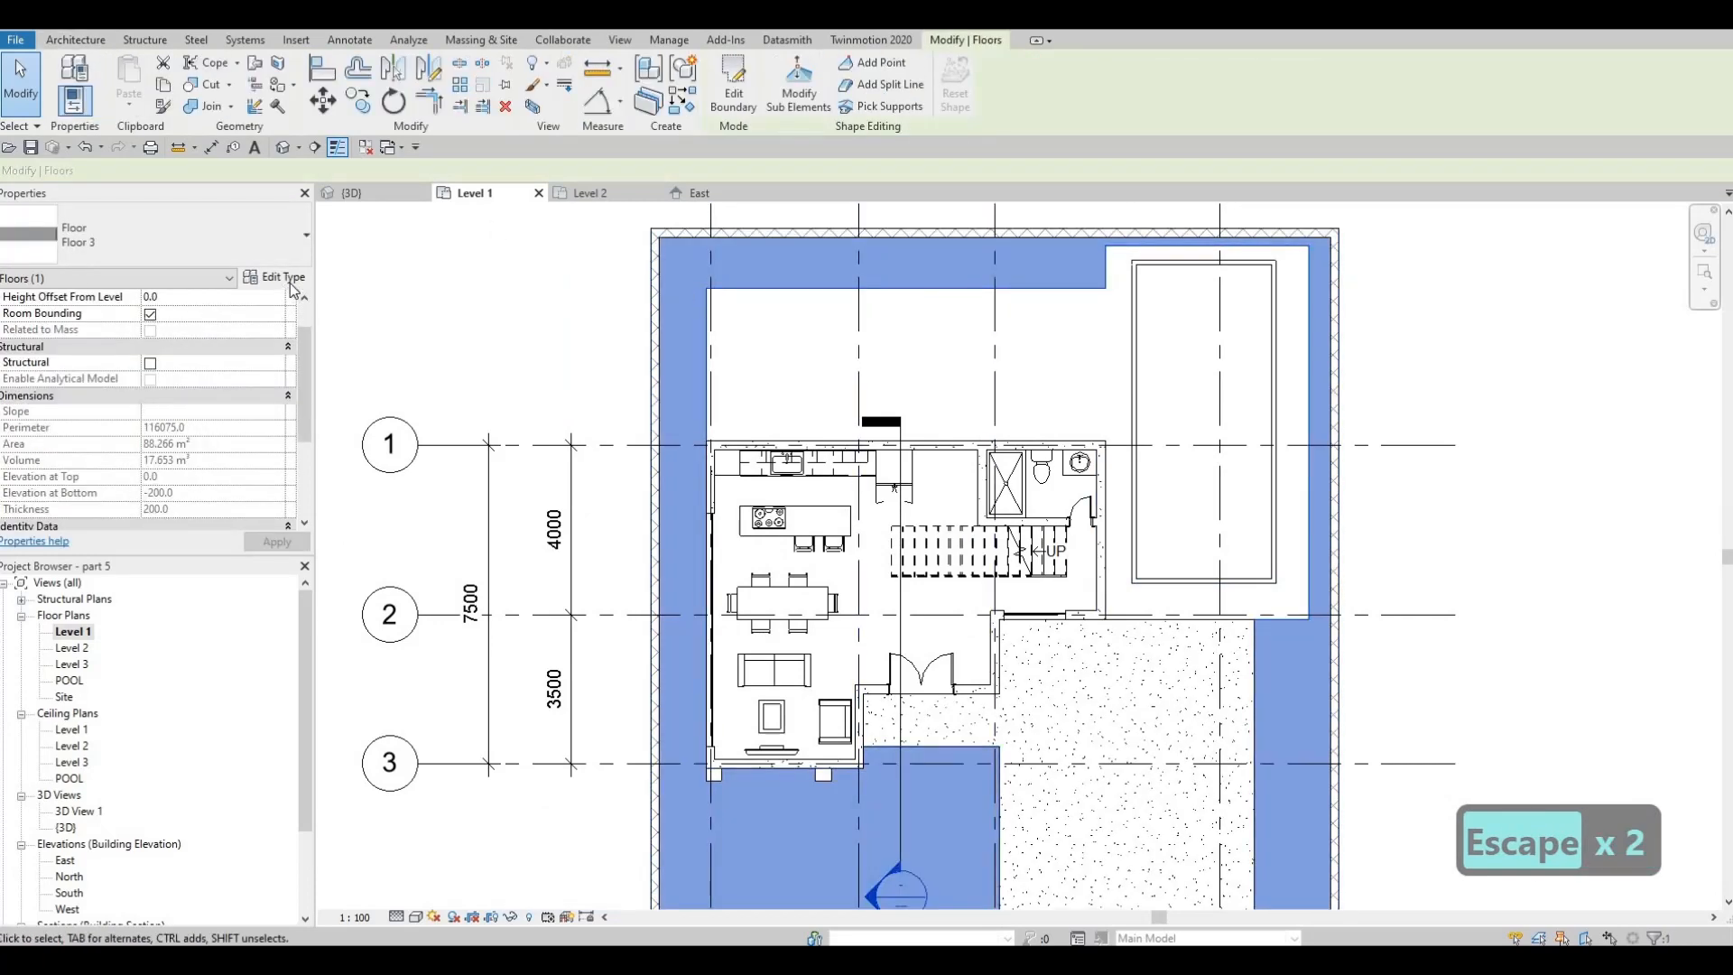
pyautogui.click(275, 277)
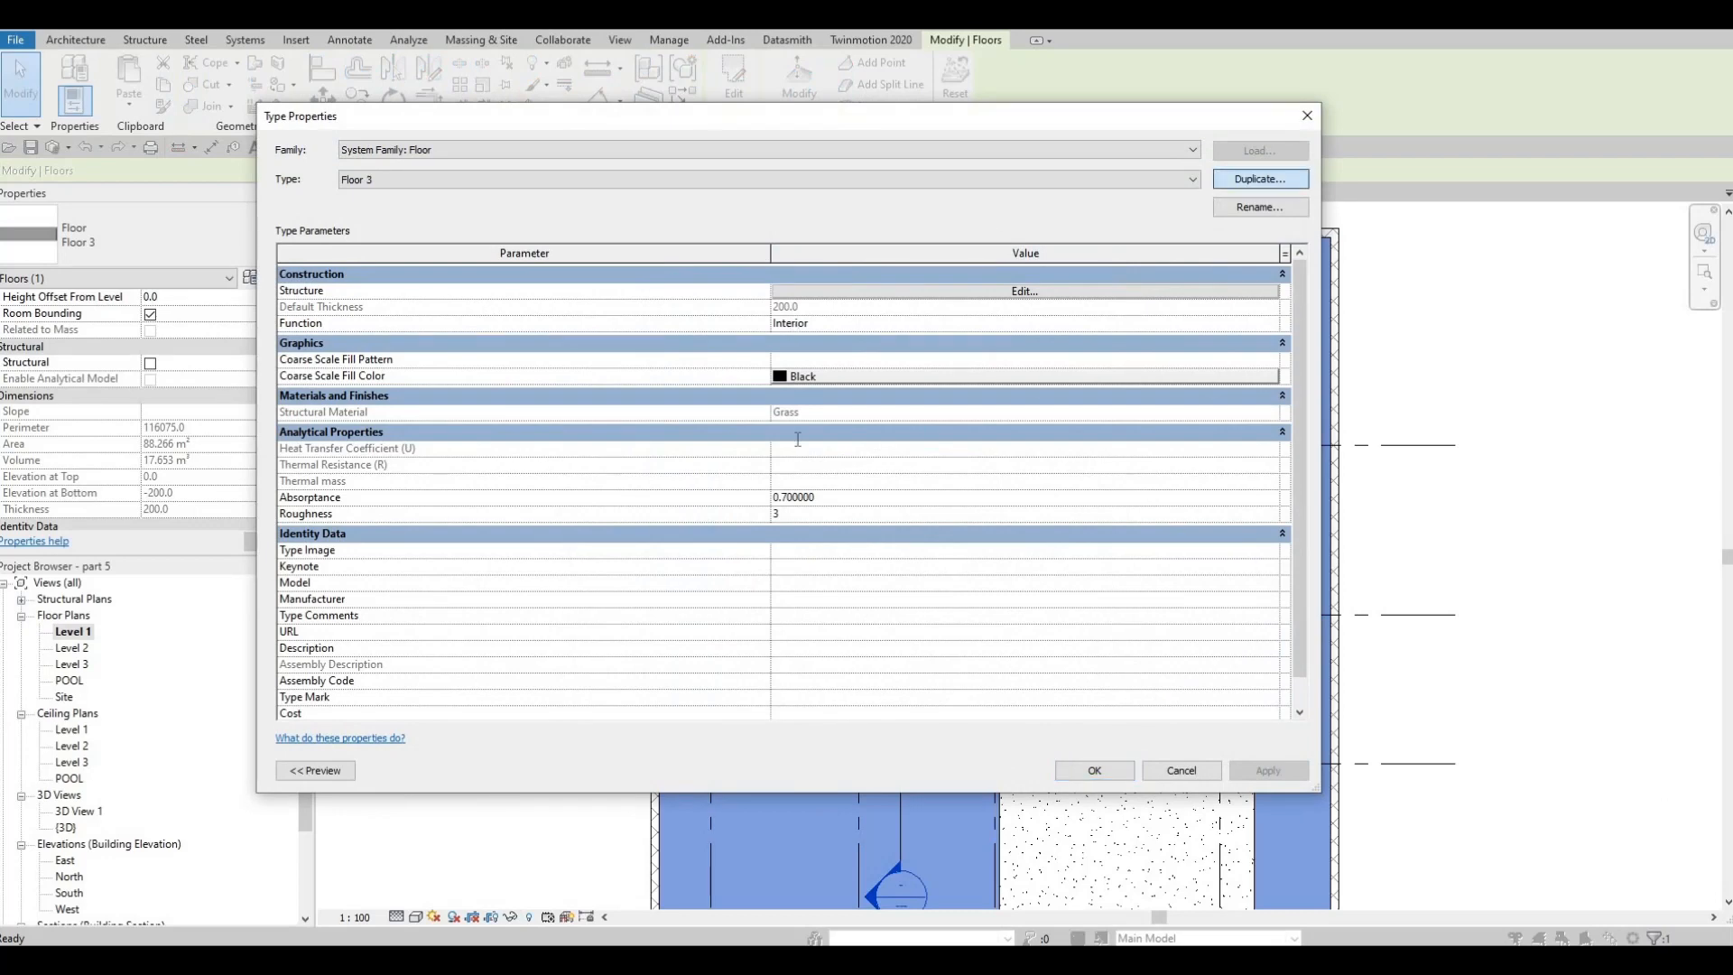
pyautogui.press('Return')
pyautogui.click(998, 290)
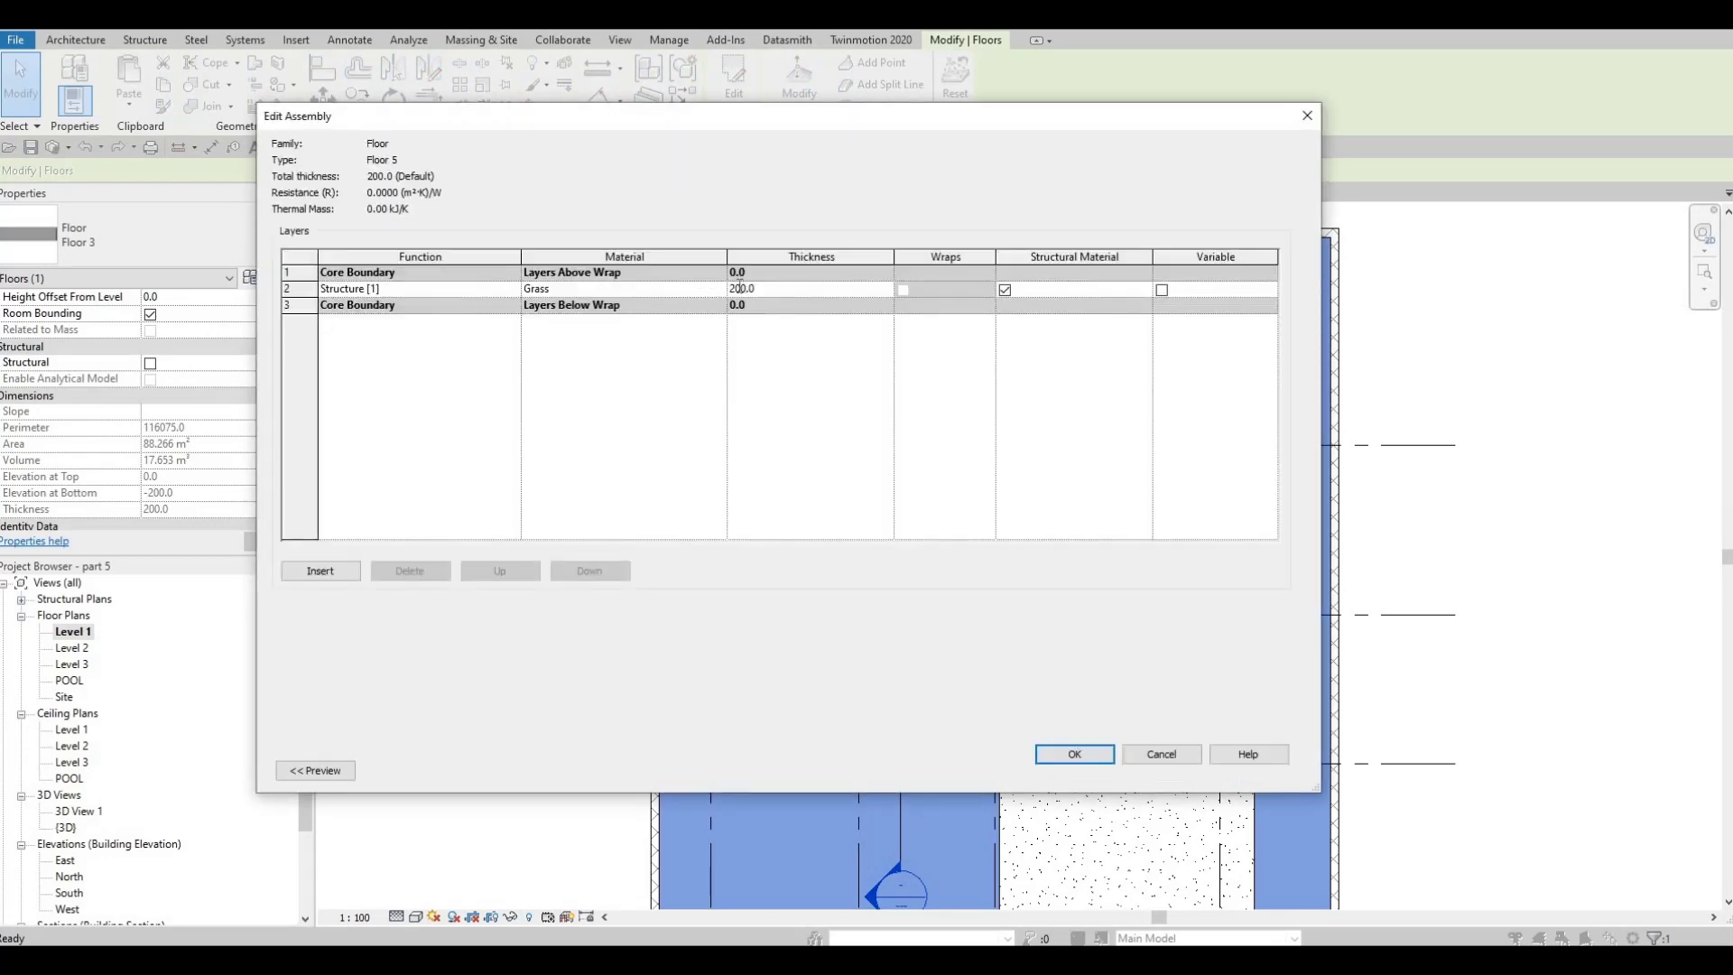
pyautogui.click(713, 289)
pyautogui.click(719, 288)
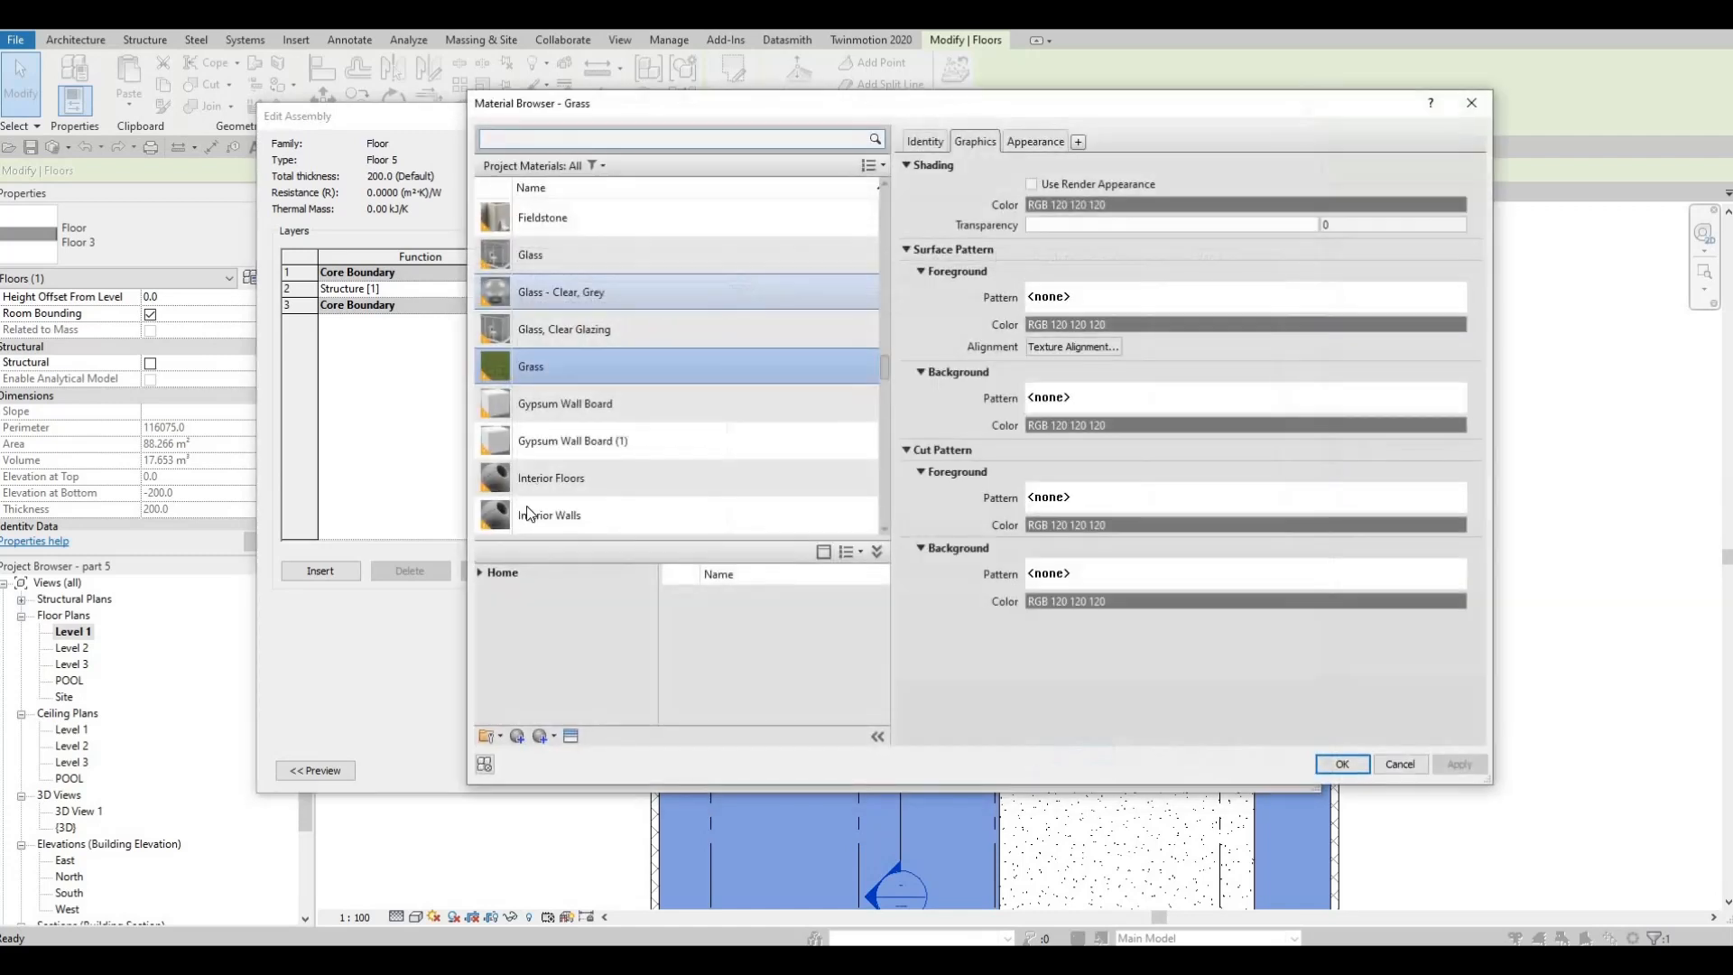
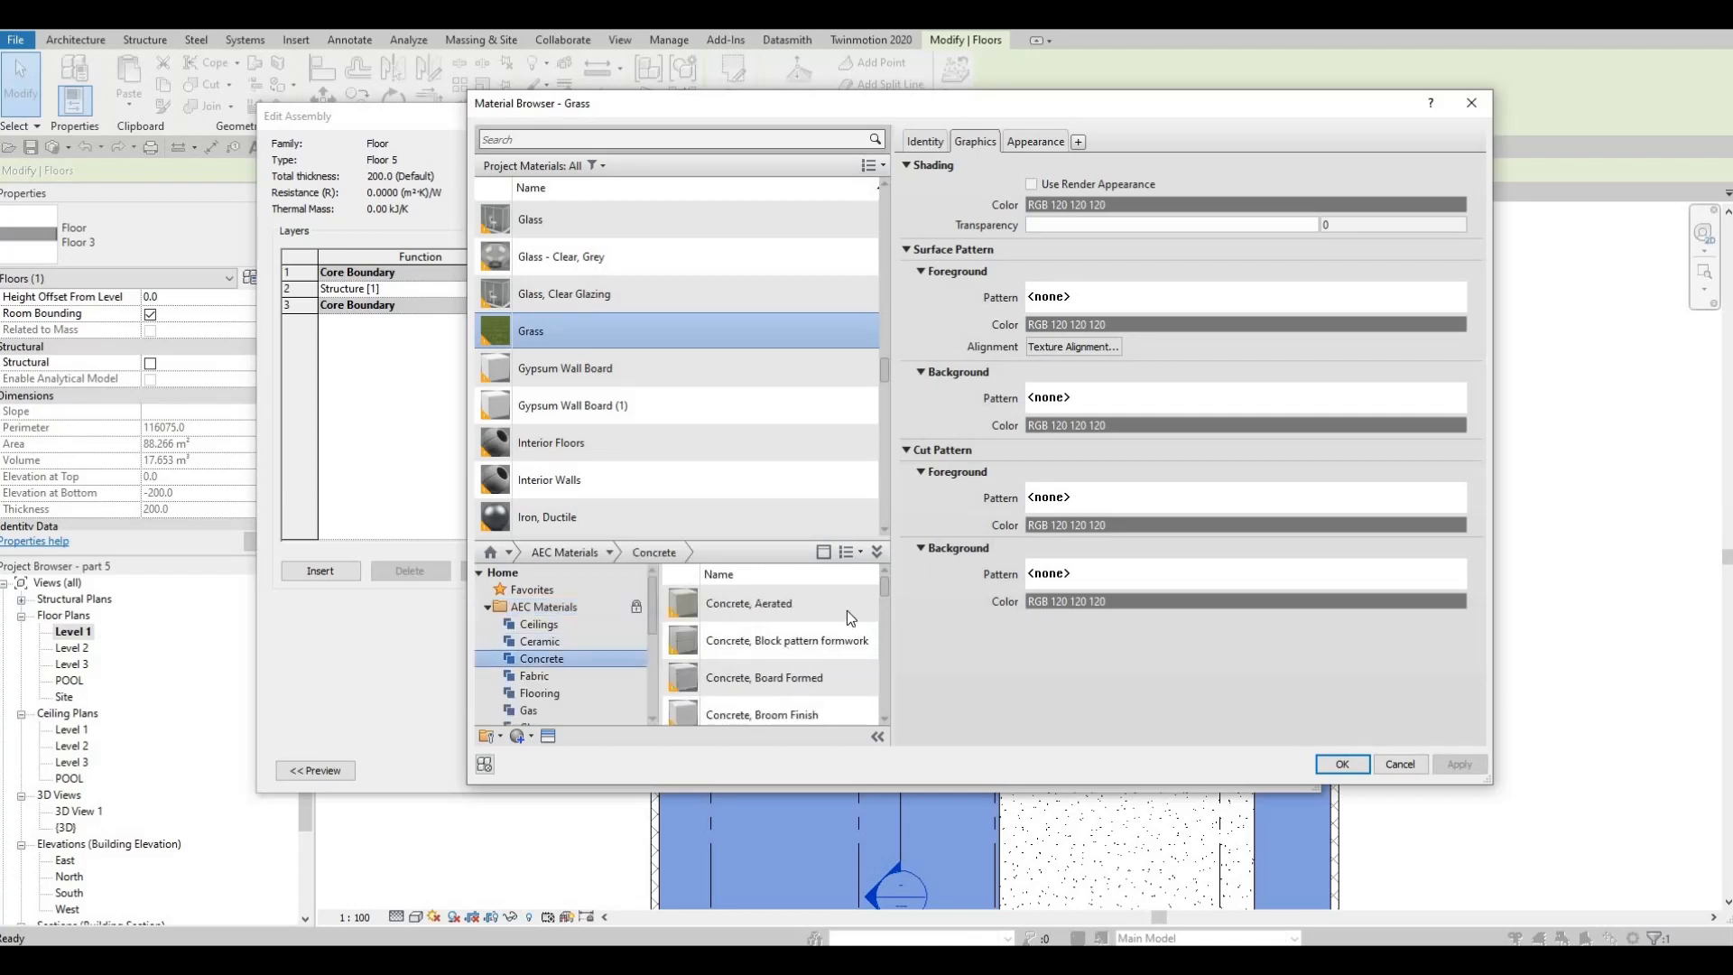
# Assign Concrete, Aerated to the Floor 5 structure layer and accept the type changes
pyautogui.click(848, 603)
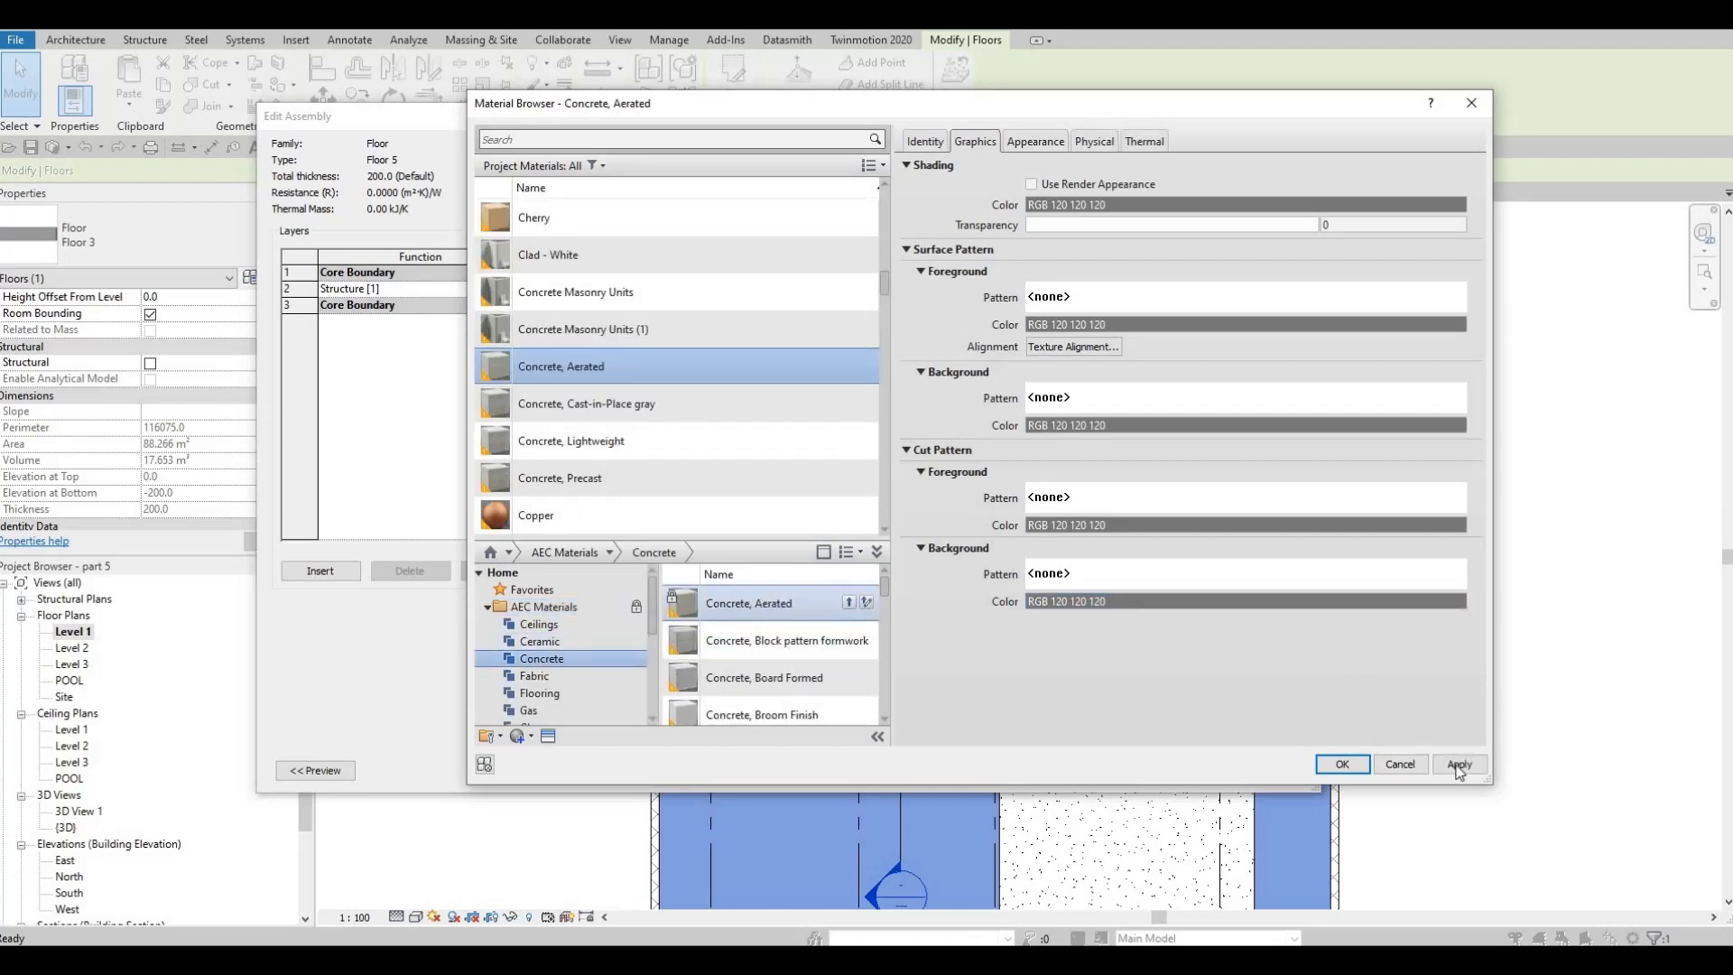
pyautogui.click(1342, 764)
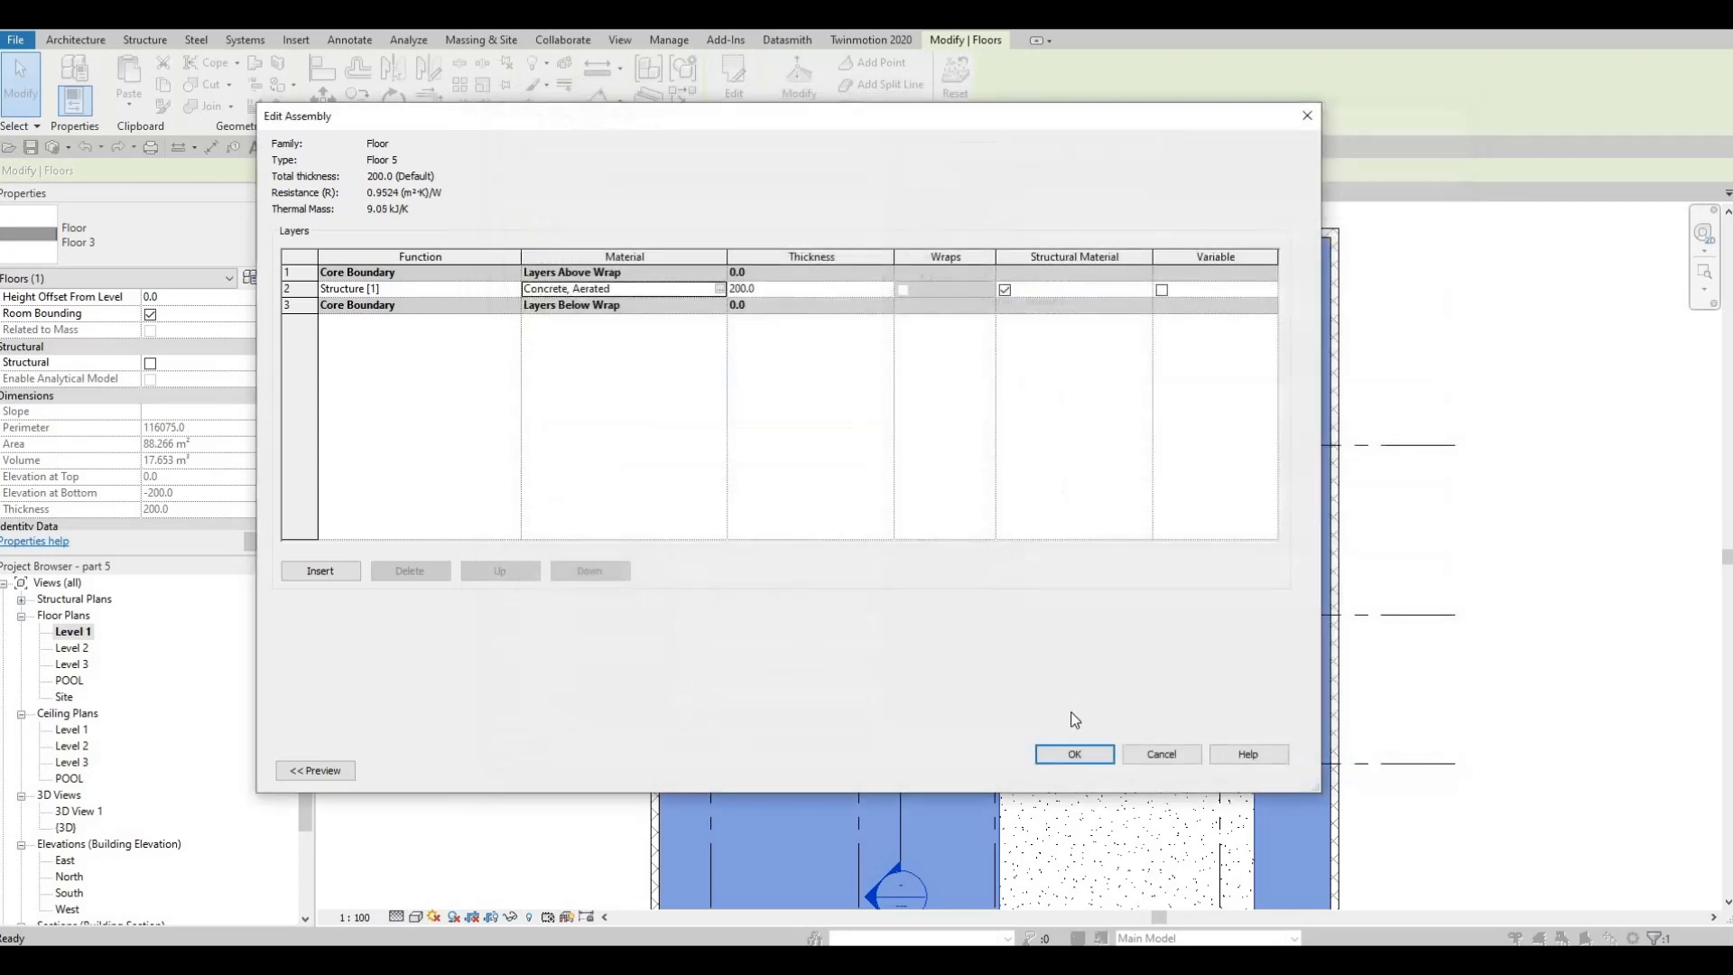
pyautogui.click(1094, 755)
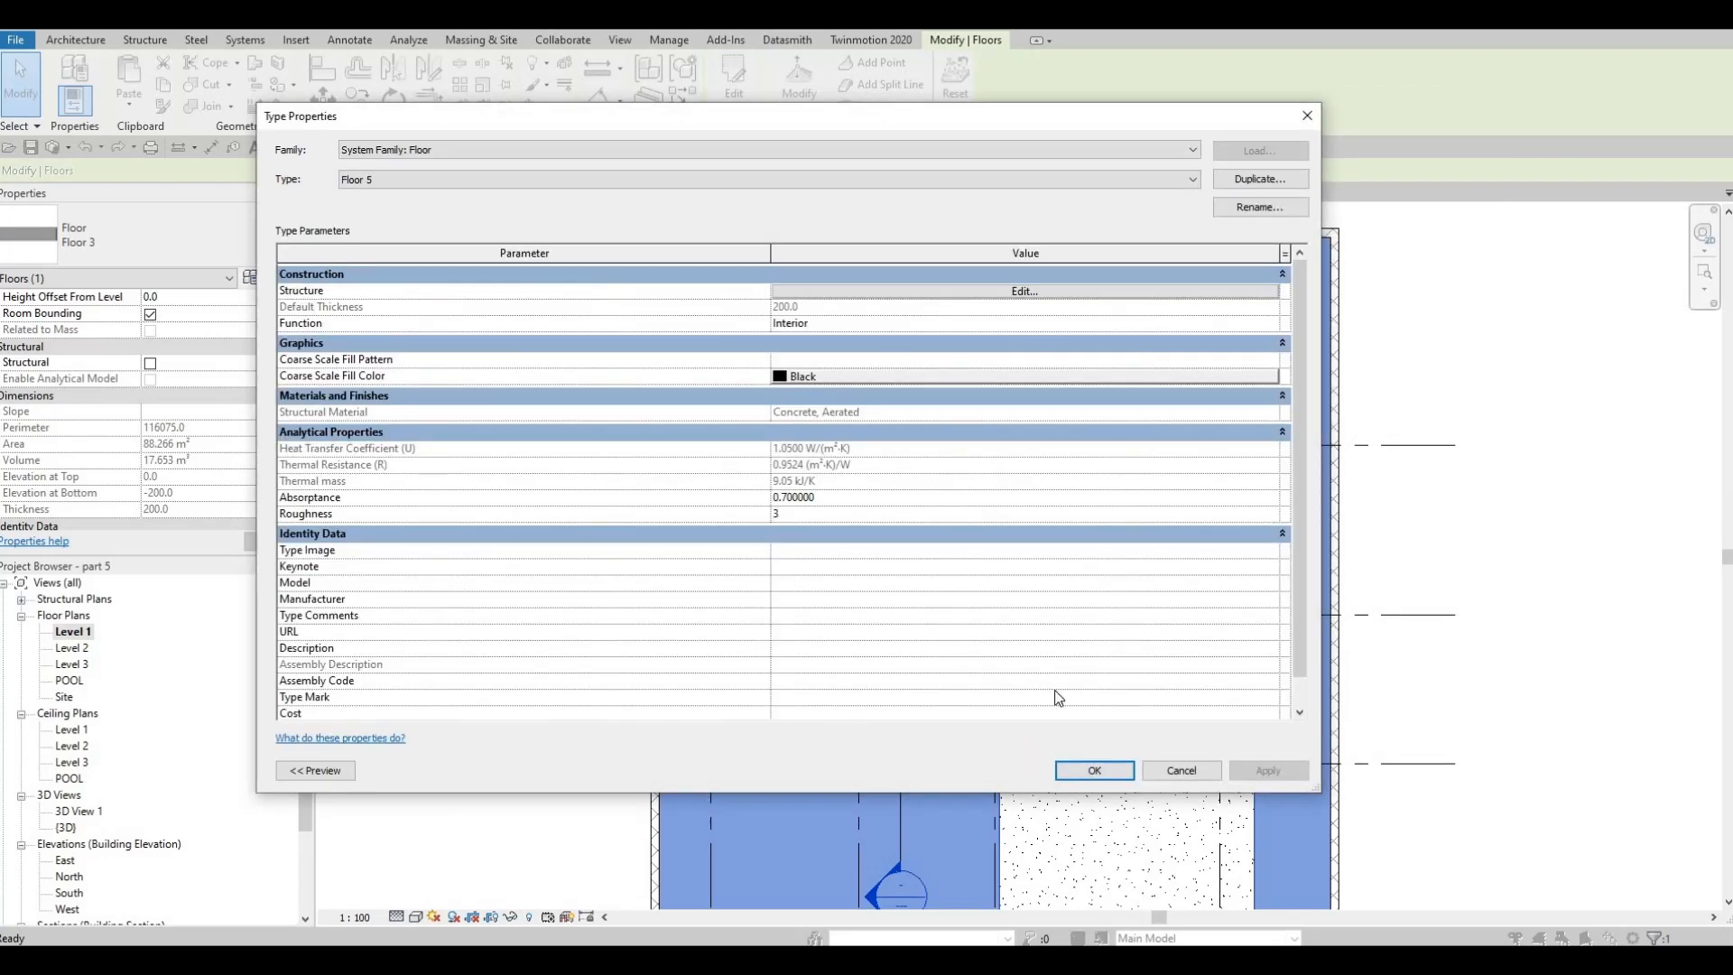
pyautogui.press('Return')
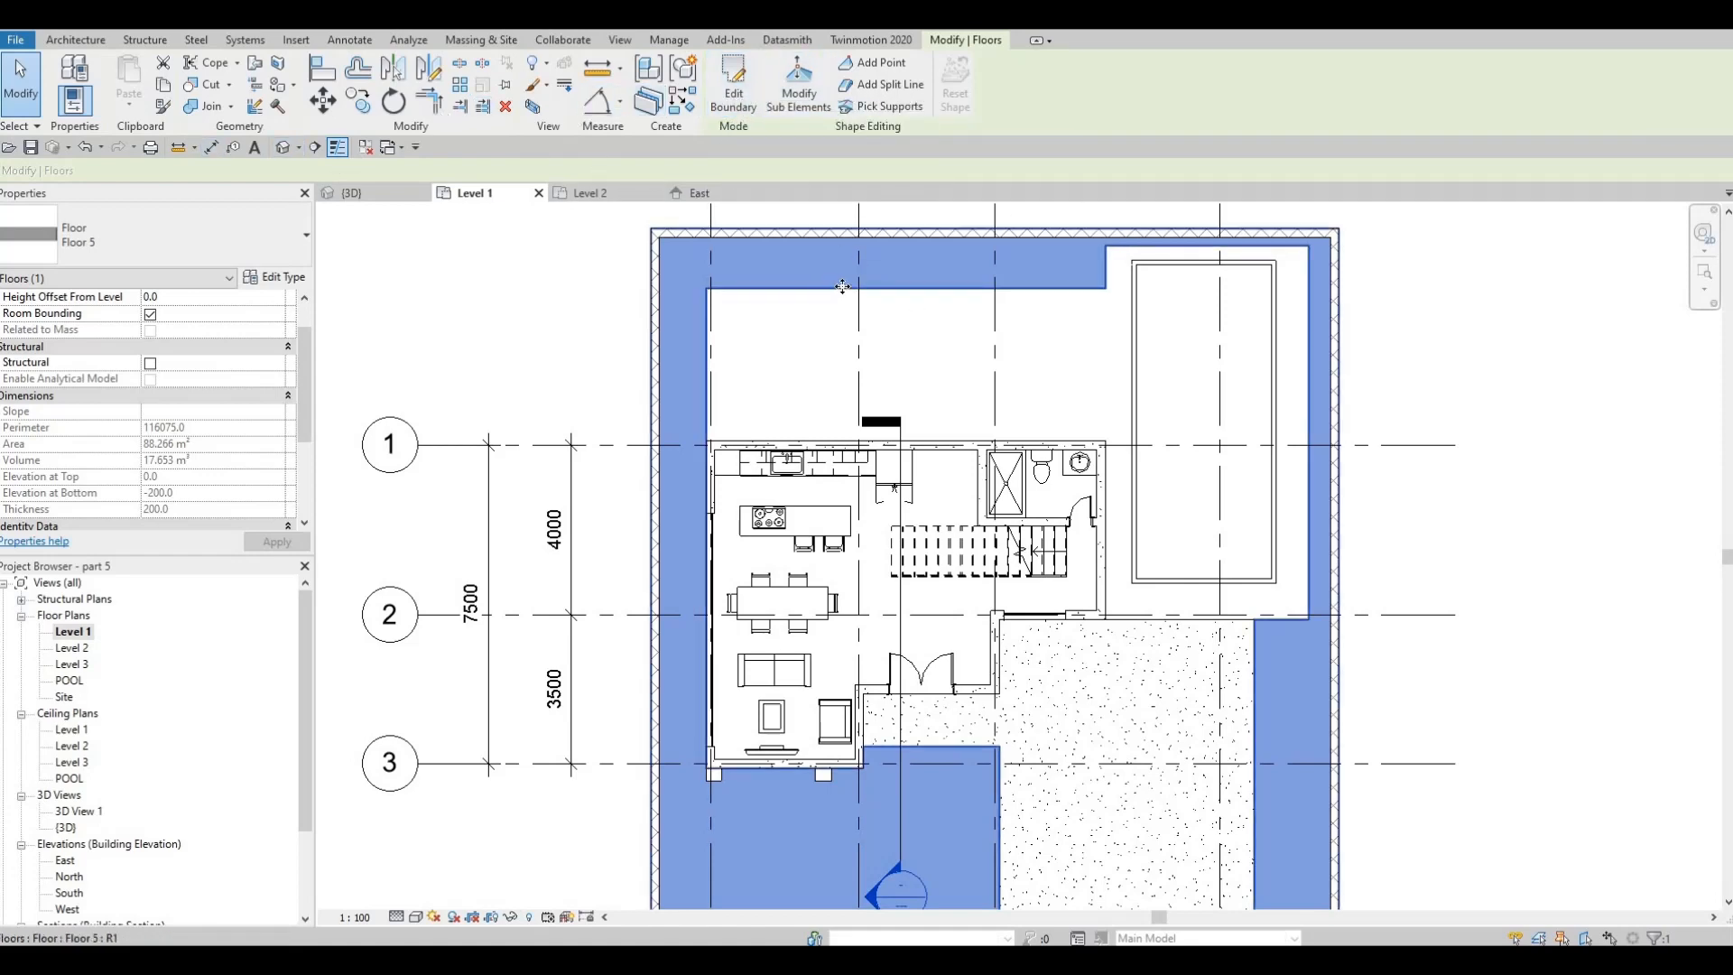
# Switch the surrounding ground slab's type back to Floor 3
pyautogui.press('Escape')
pyautogui.press('Escape')
pyautogui.click(788, 289)
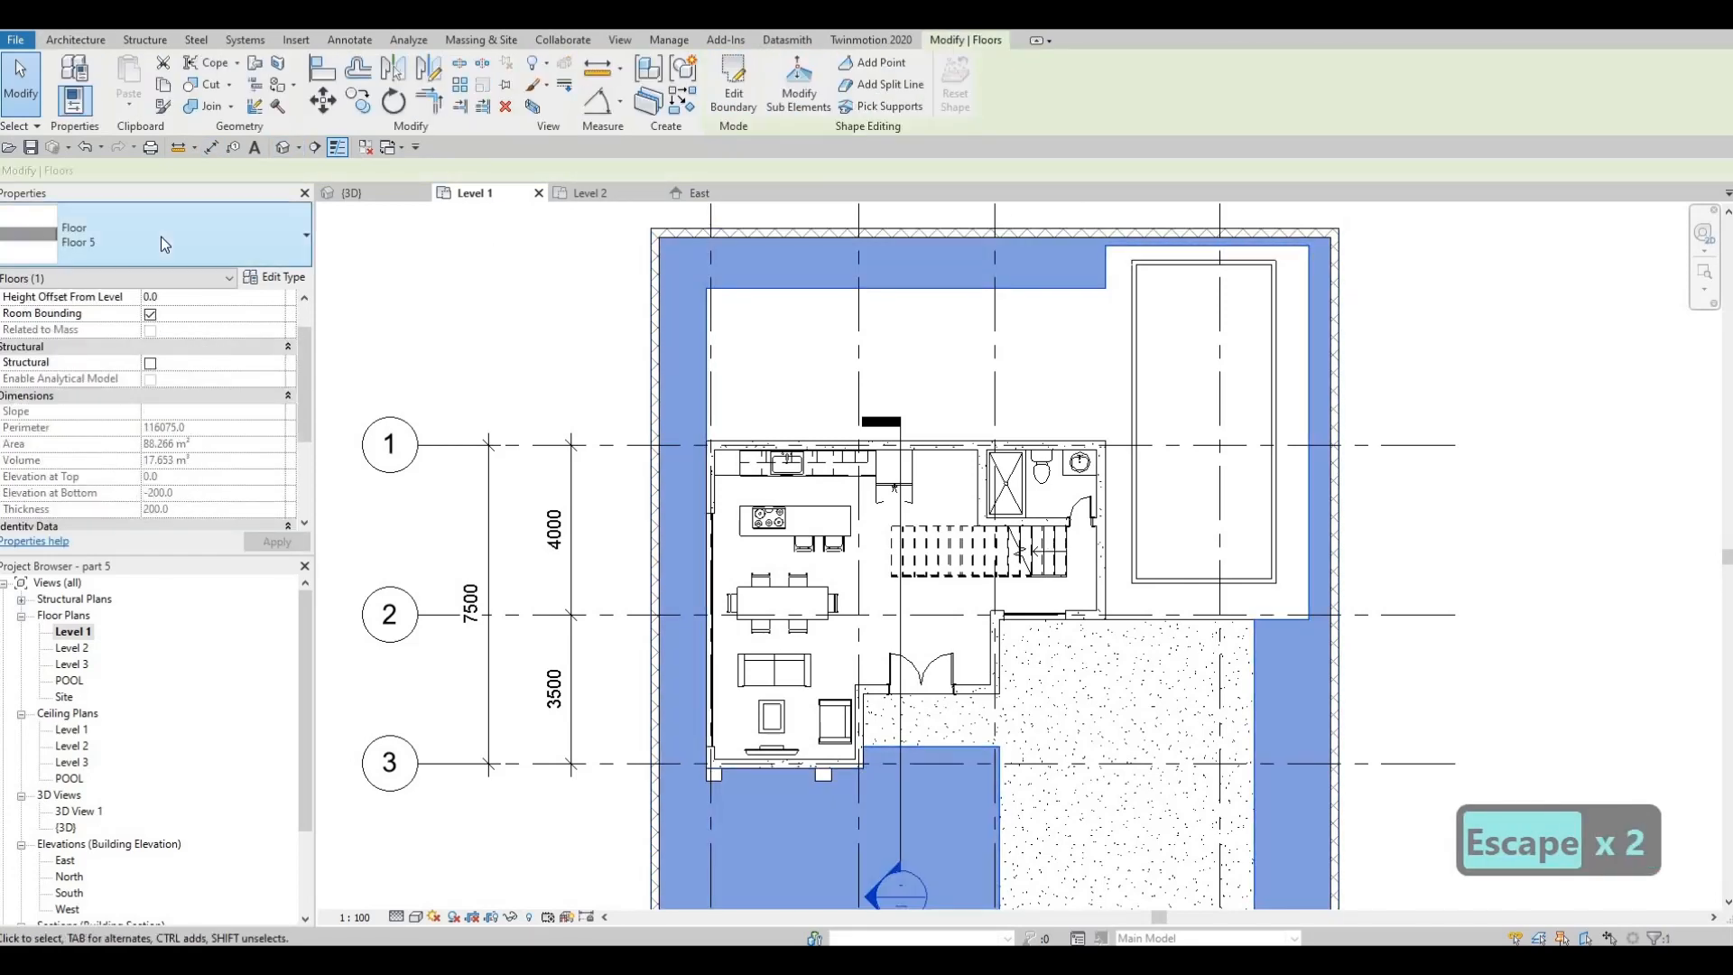
pyautogui.click(161, 237)
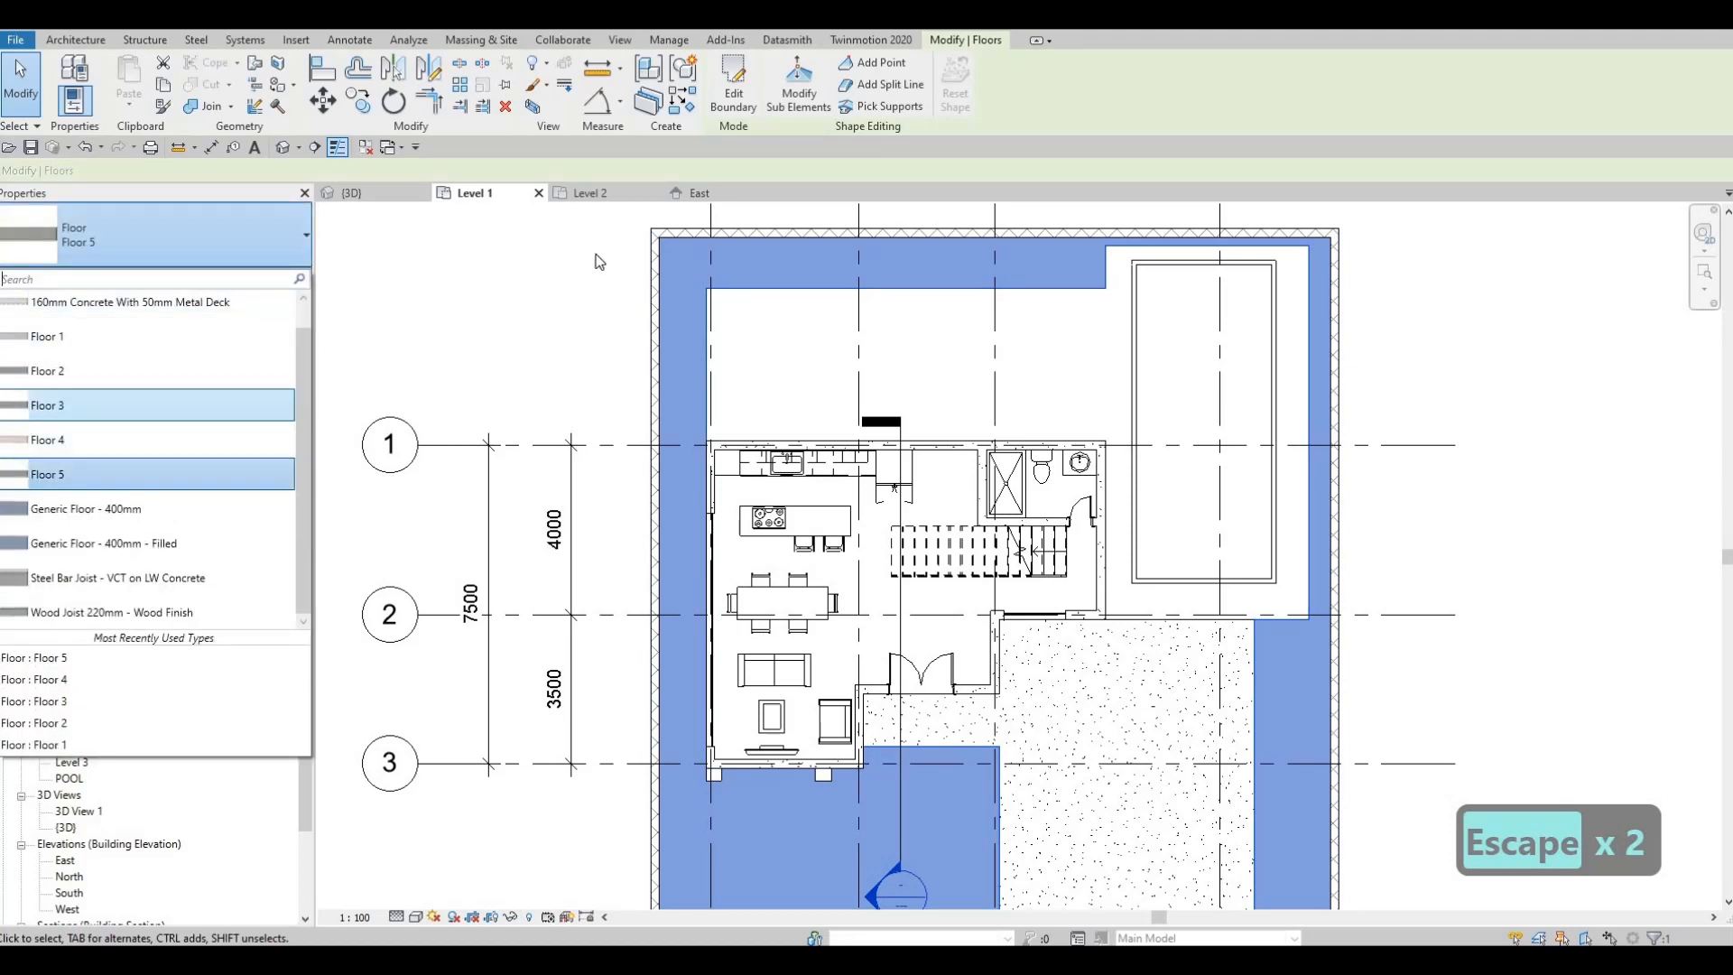
pyautogui.press('Escape')
pyautogui.press('Escape')
pyautogui.press('Escape')
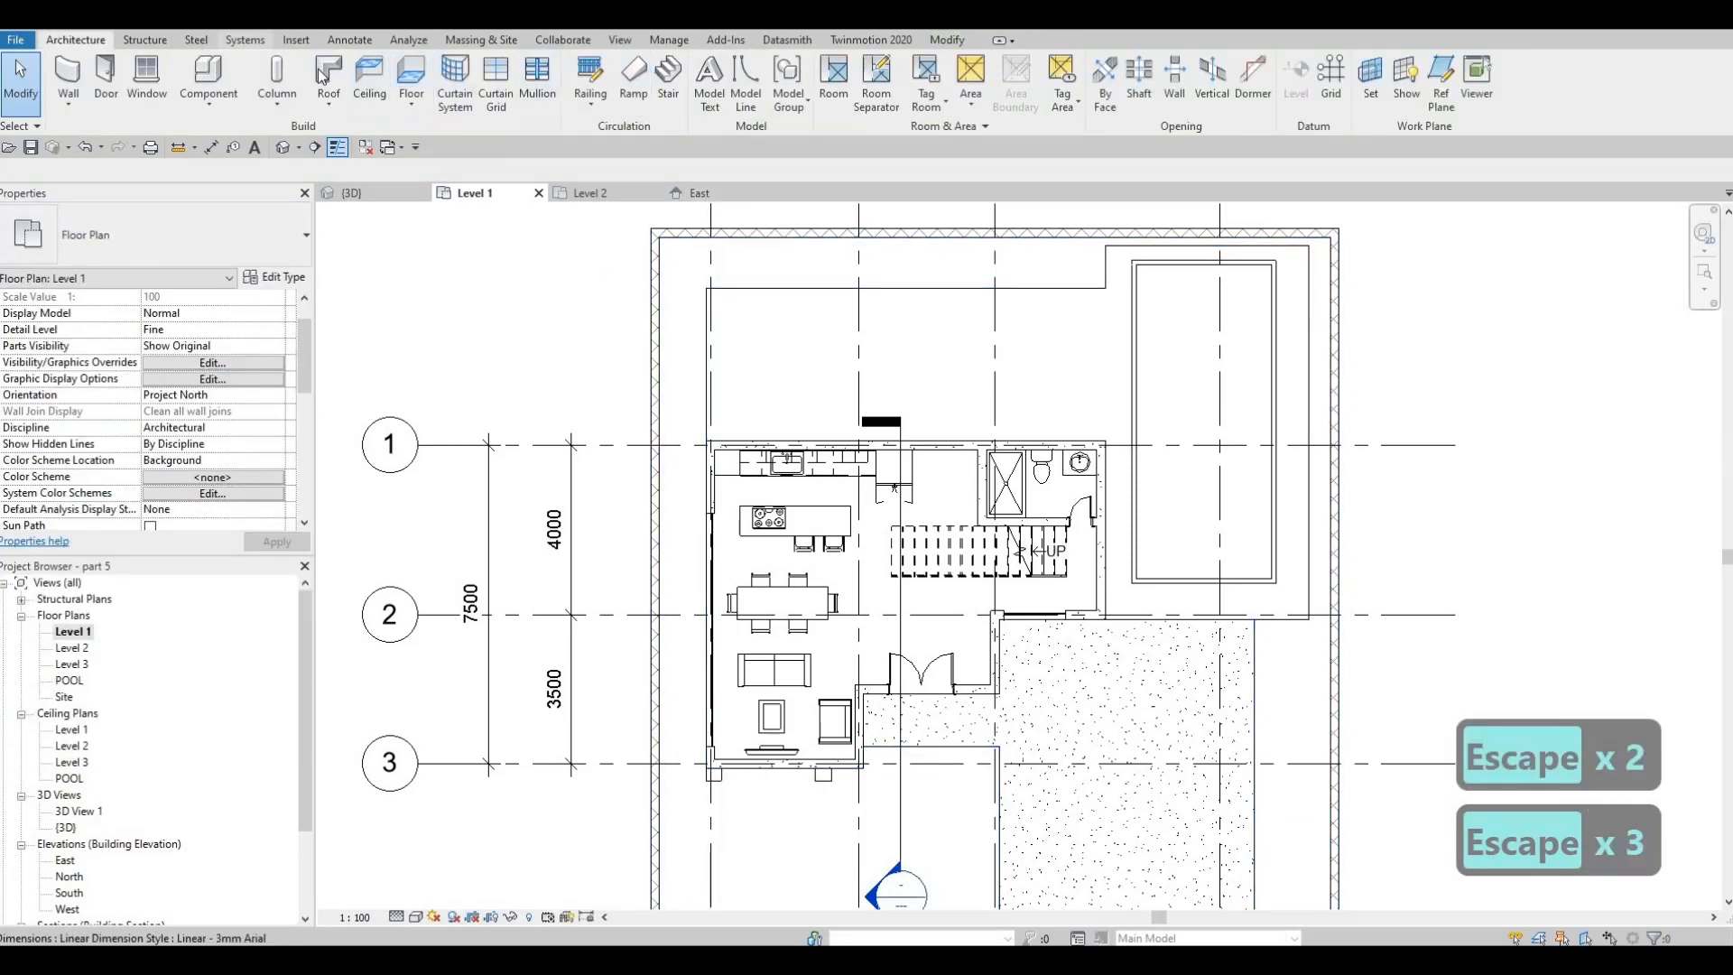
# Start a new Floor 5 floor on Level 1 and pick boundary edges around the rear terrace and pool area
pyautogui.click(418, 77)
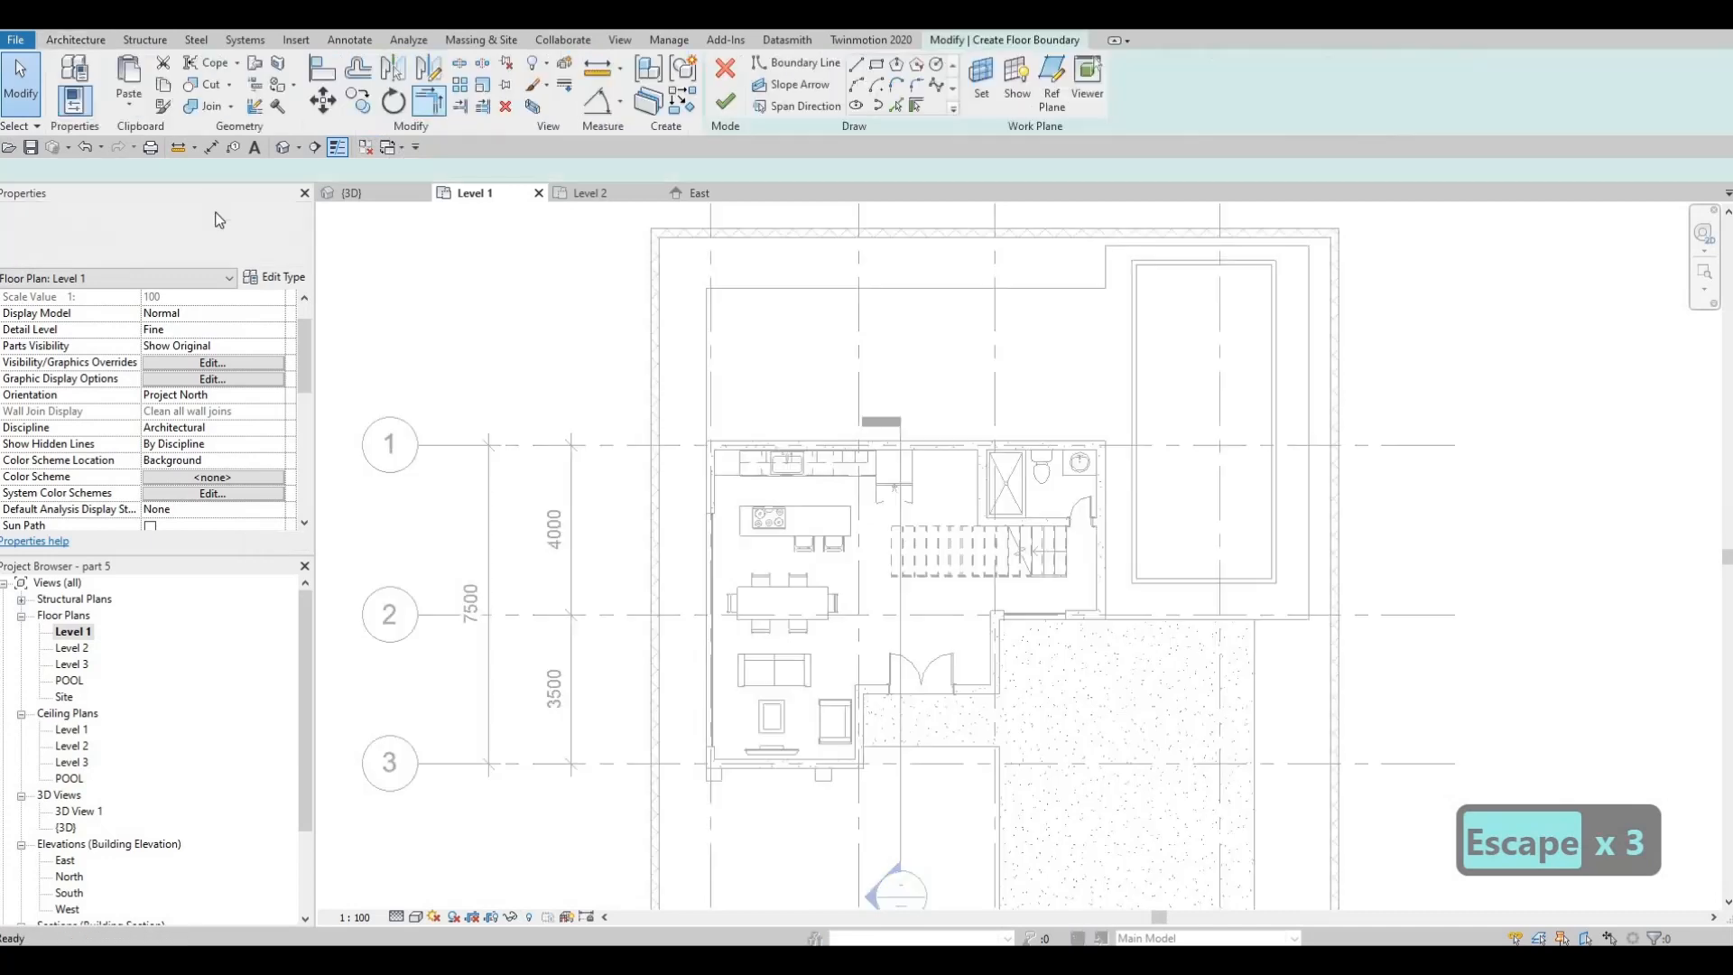
pyautogui.click(181, 235)
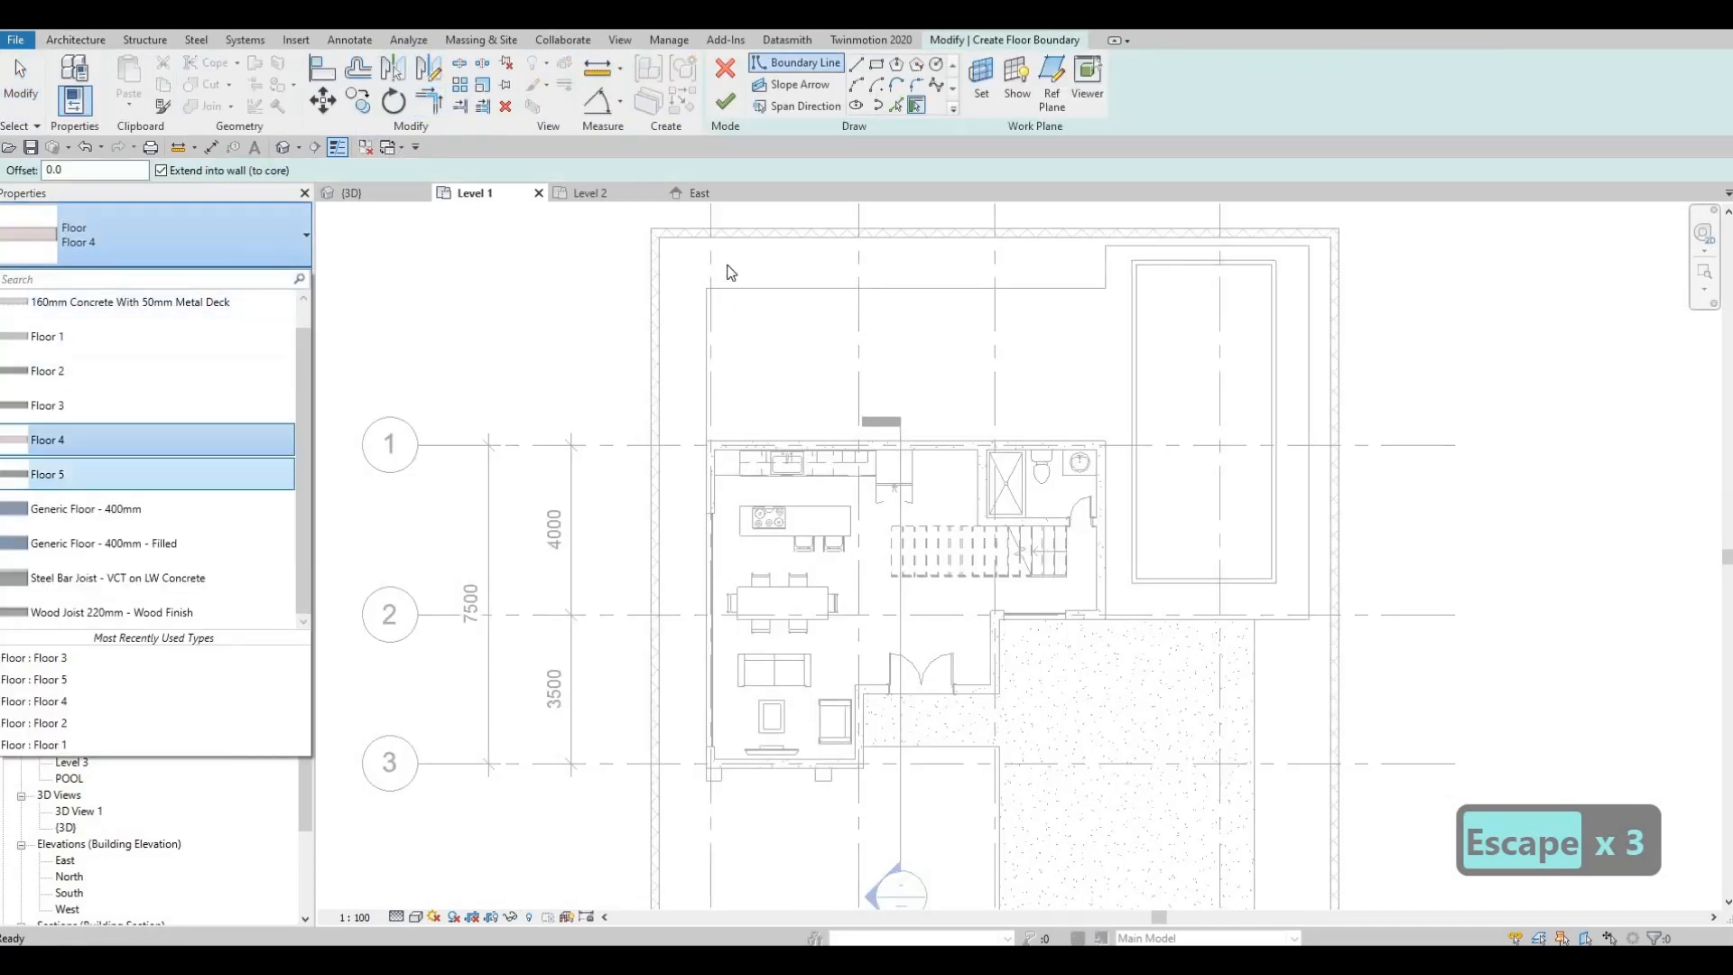
pyautogui.click(72, 438)
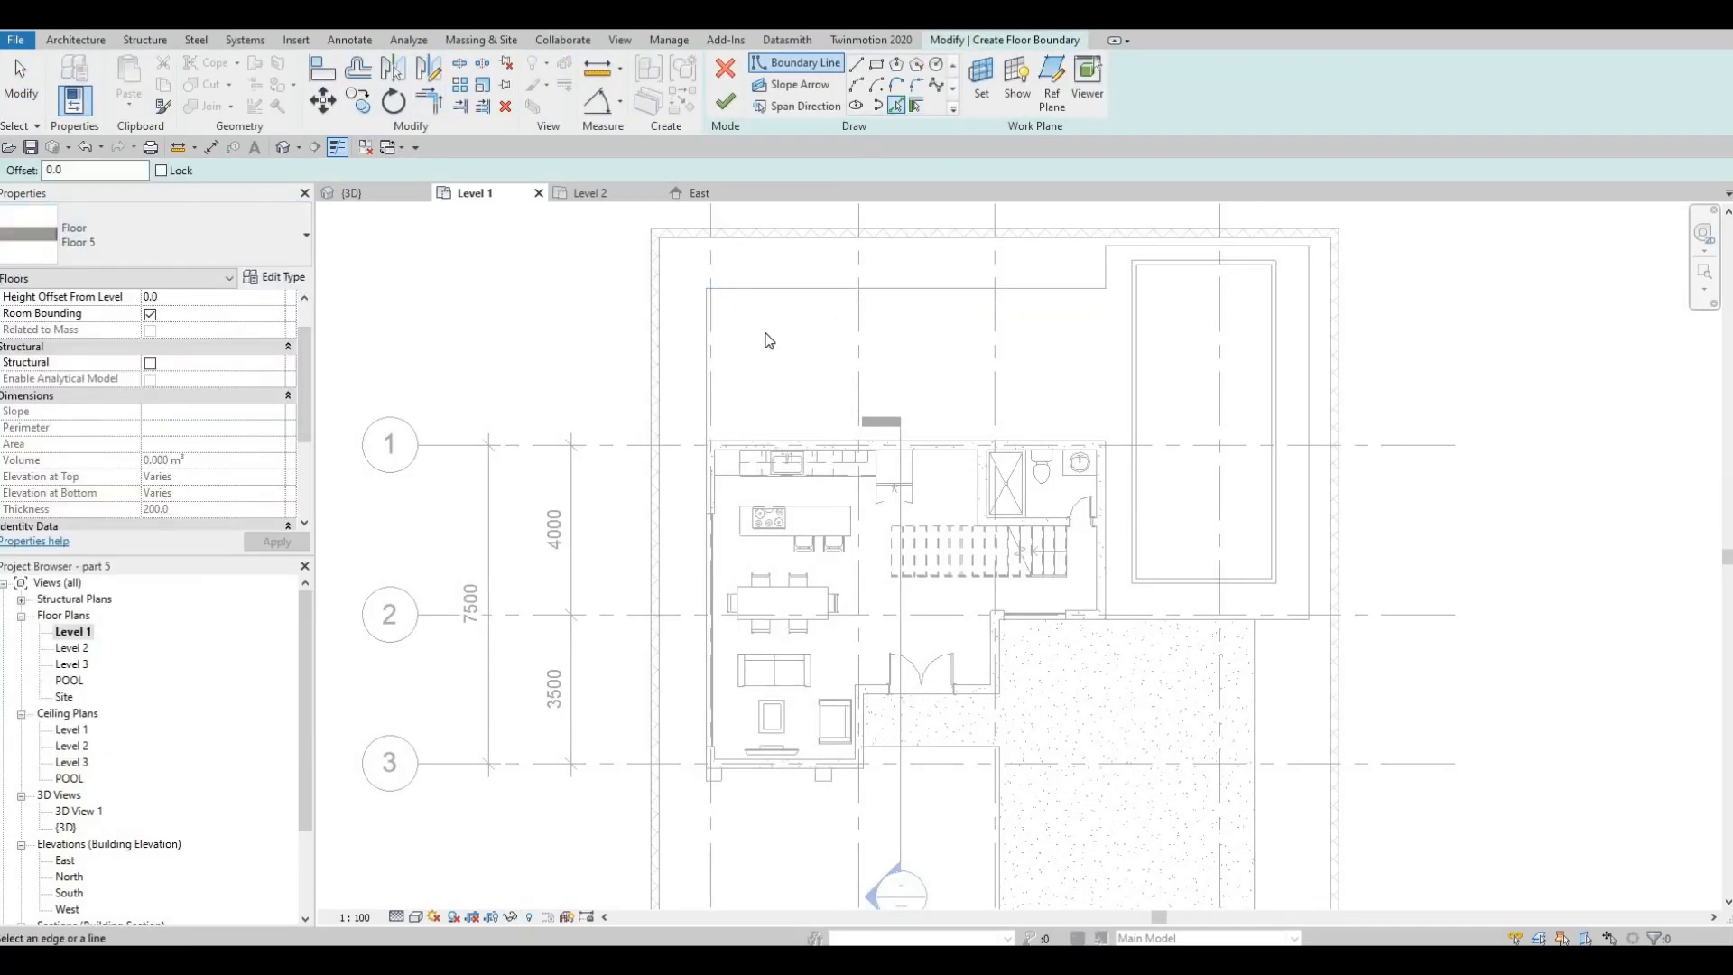
pyautogui.click(758, 298)
pyautogui.click(706, 361)
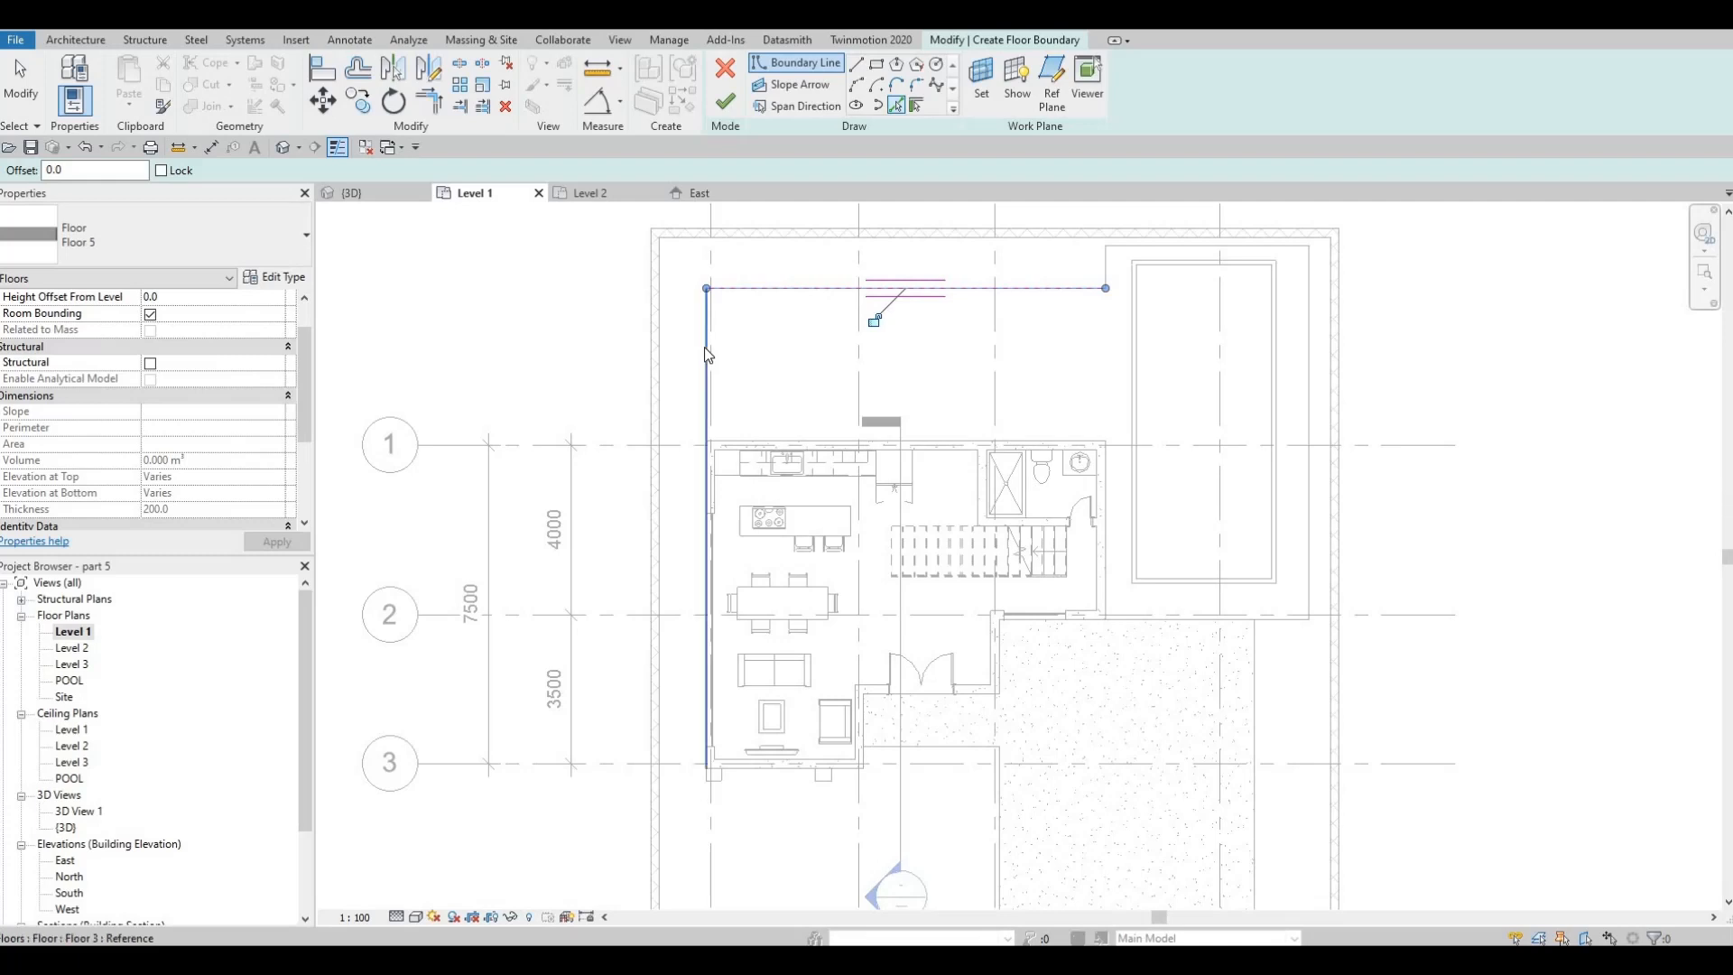
pyautogui.click(901, 442)
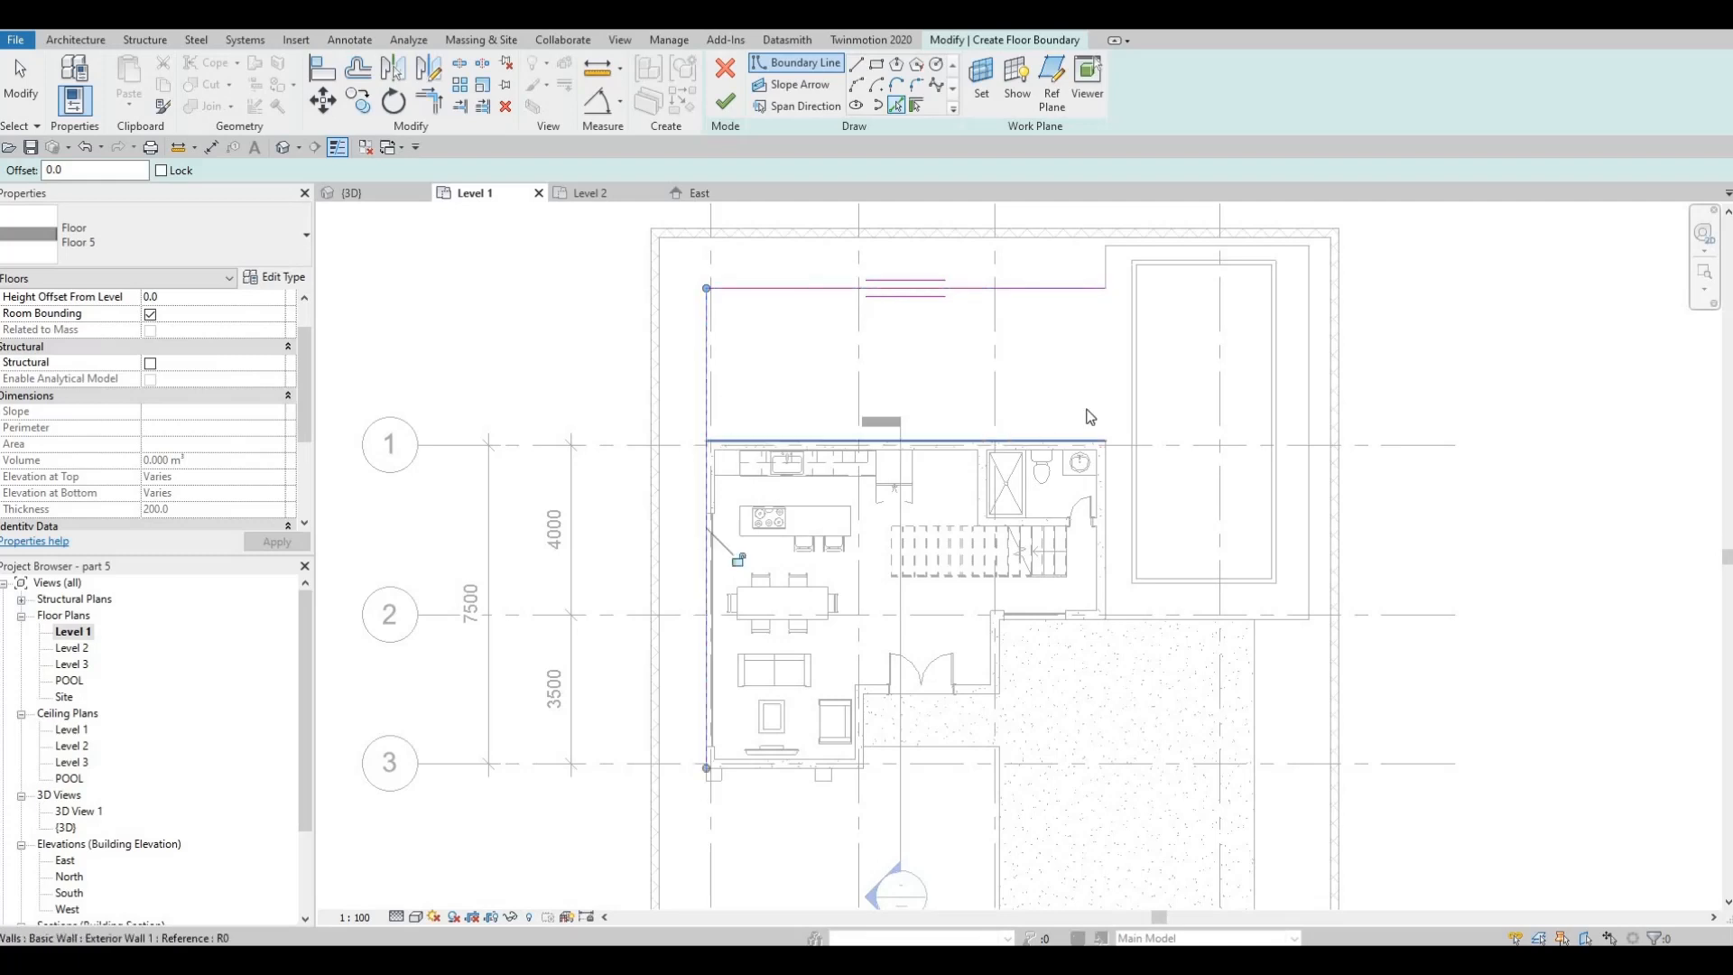
pyautogui.click(1141, 251)
pyautogui.click(1303, 592)
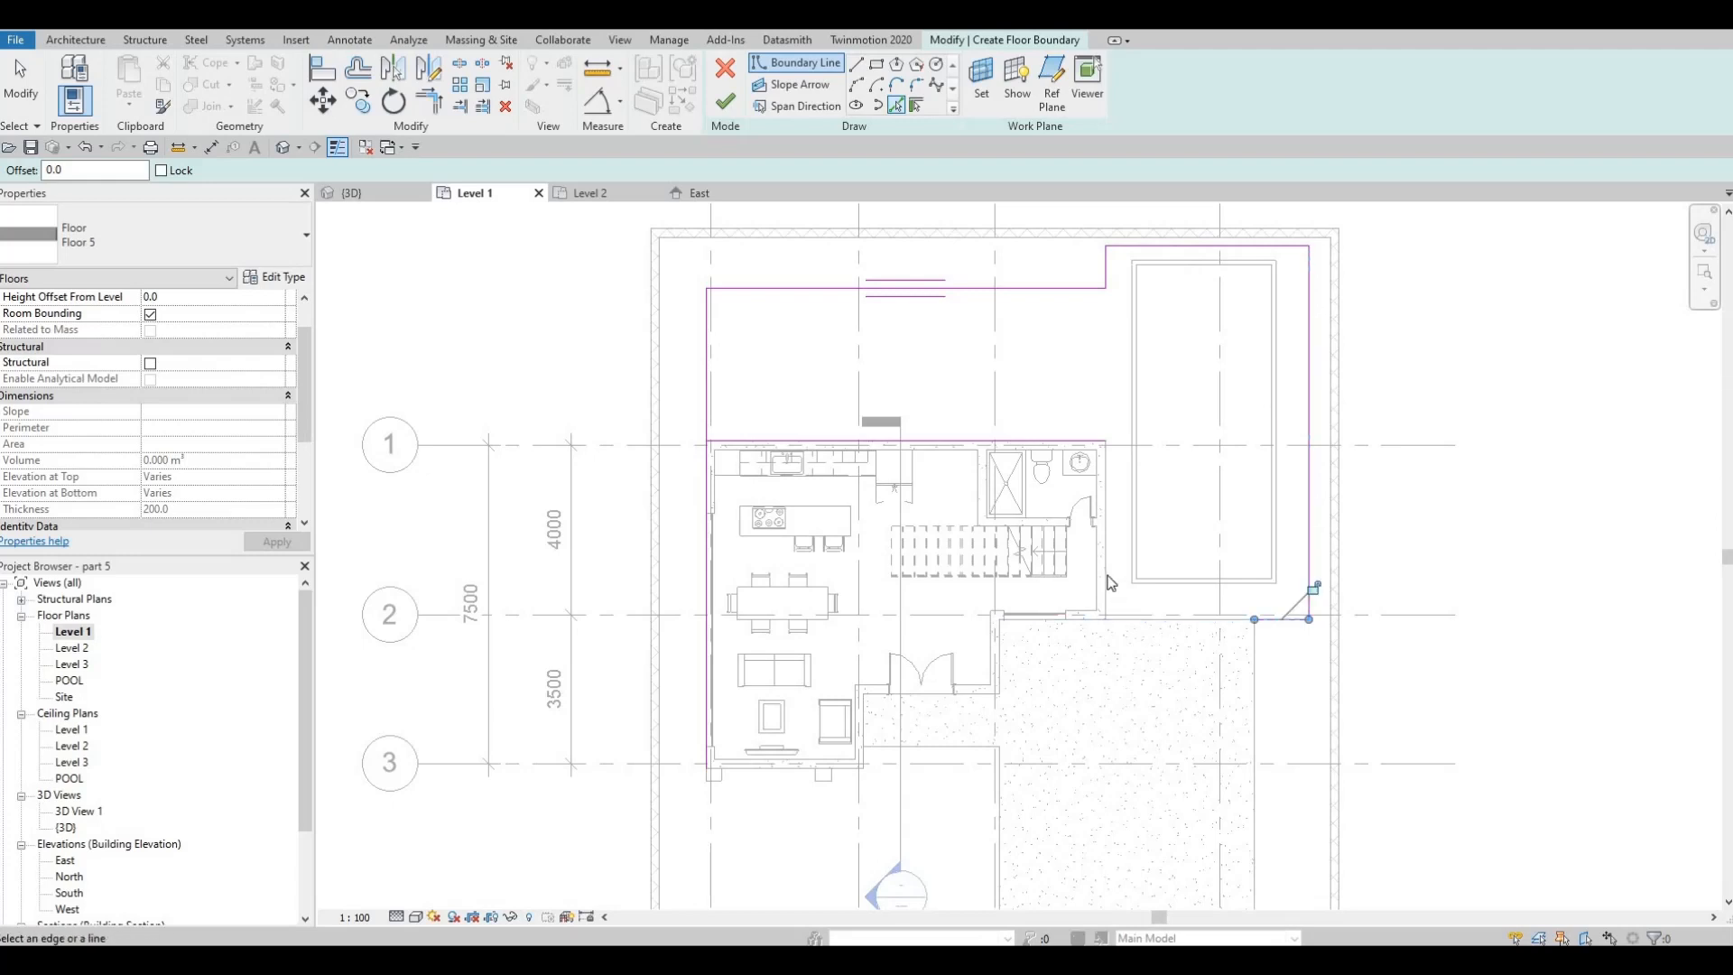
# Trim the picked lines into a closed boundary along the house's rear and east sides and finish the floor
pyautogui.press('Escape')
pyautogui.press('Escape')
pyautogui.press('t')
pyautogui.press('r')
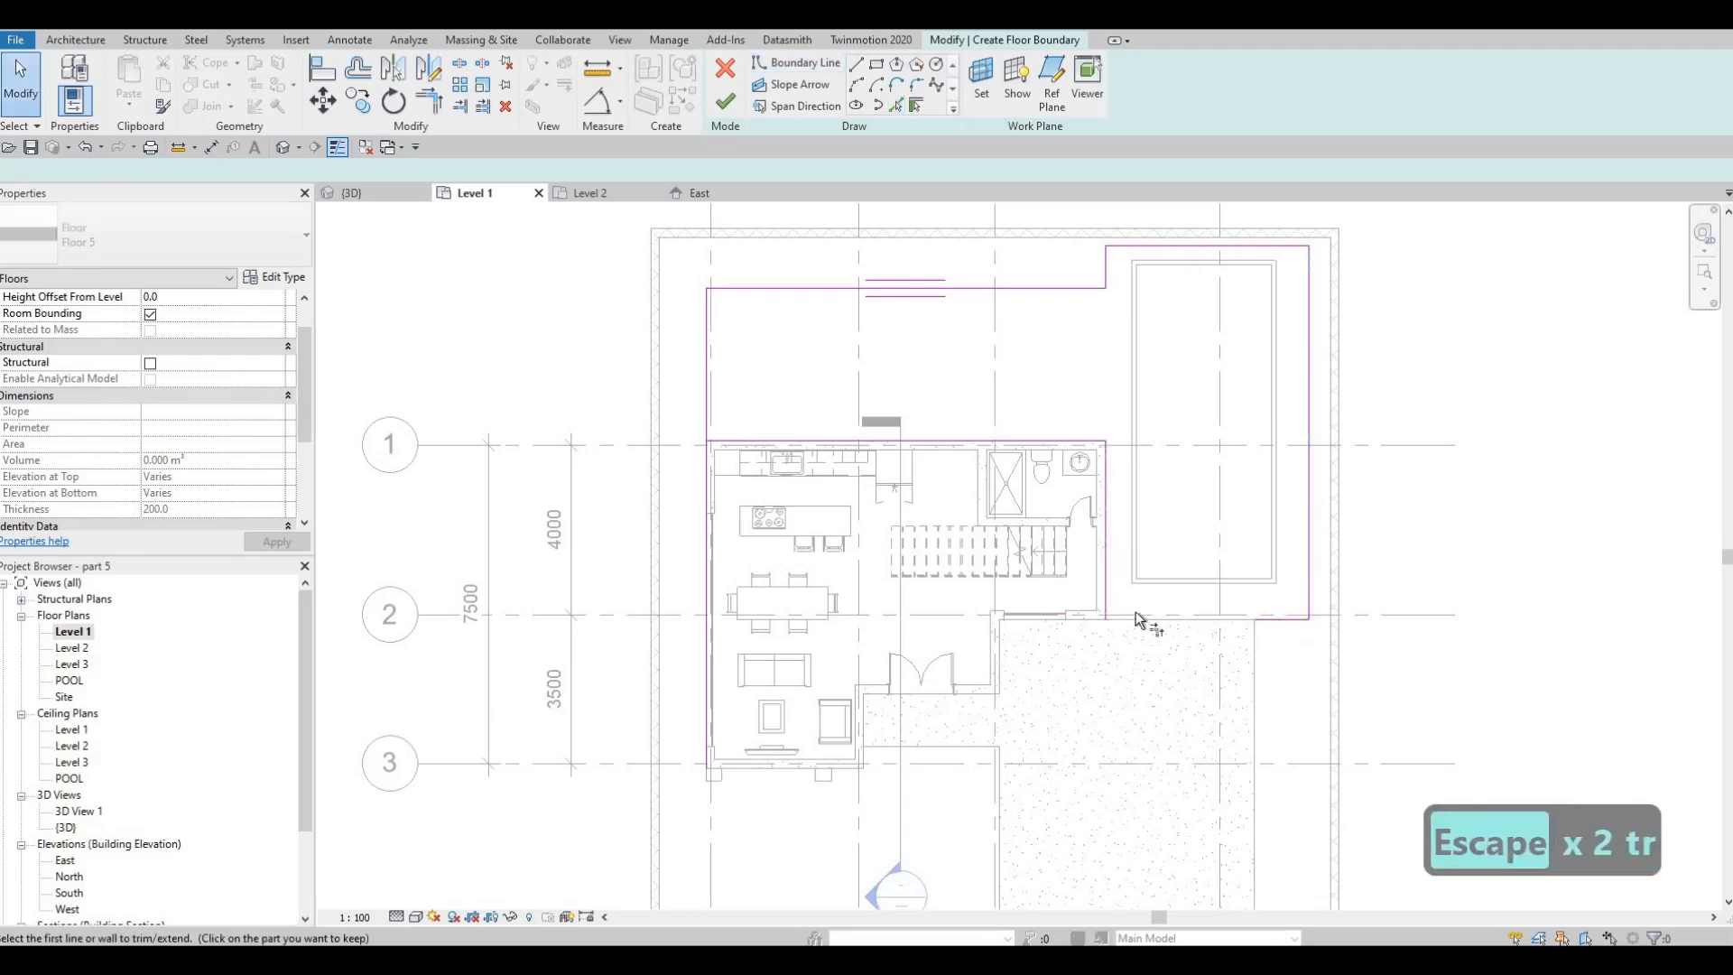
pyautogui.click(1109, 610)
pyautogui.click(755, 442)
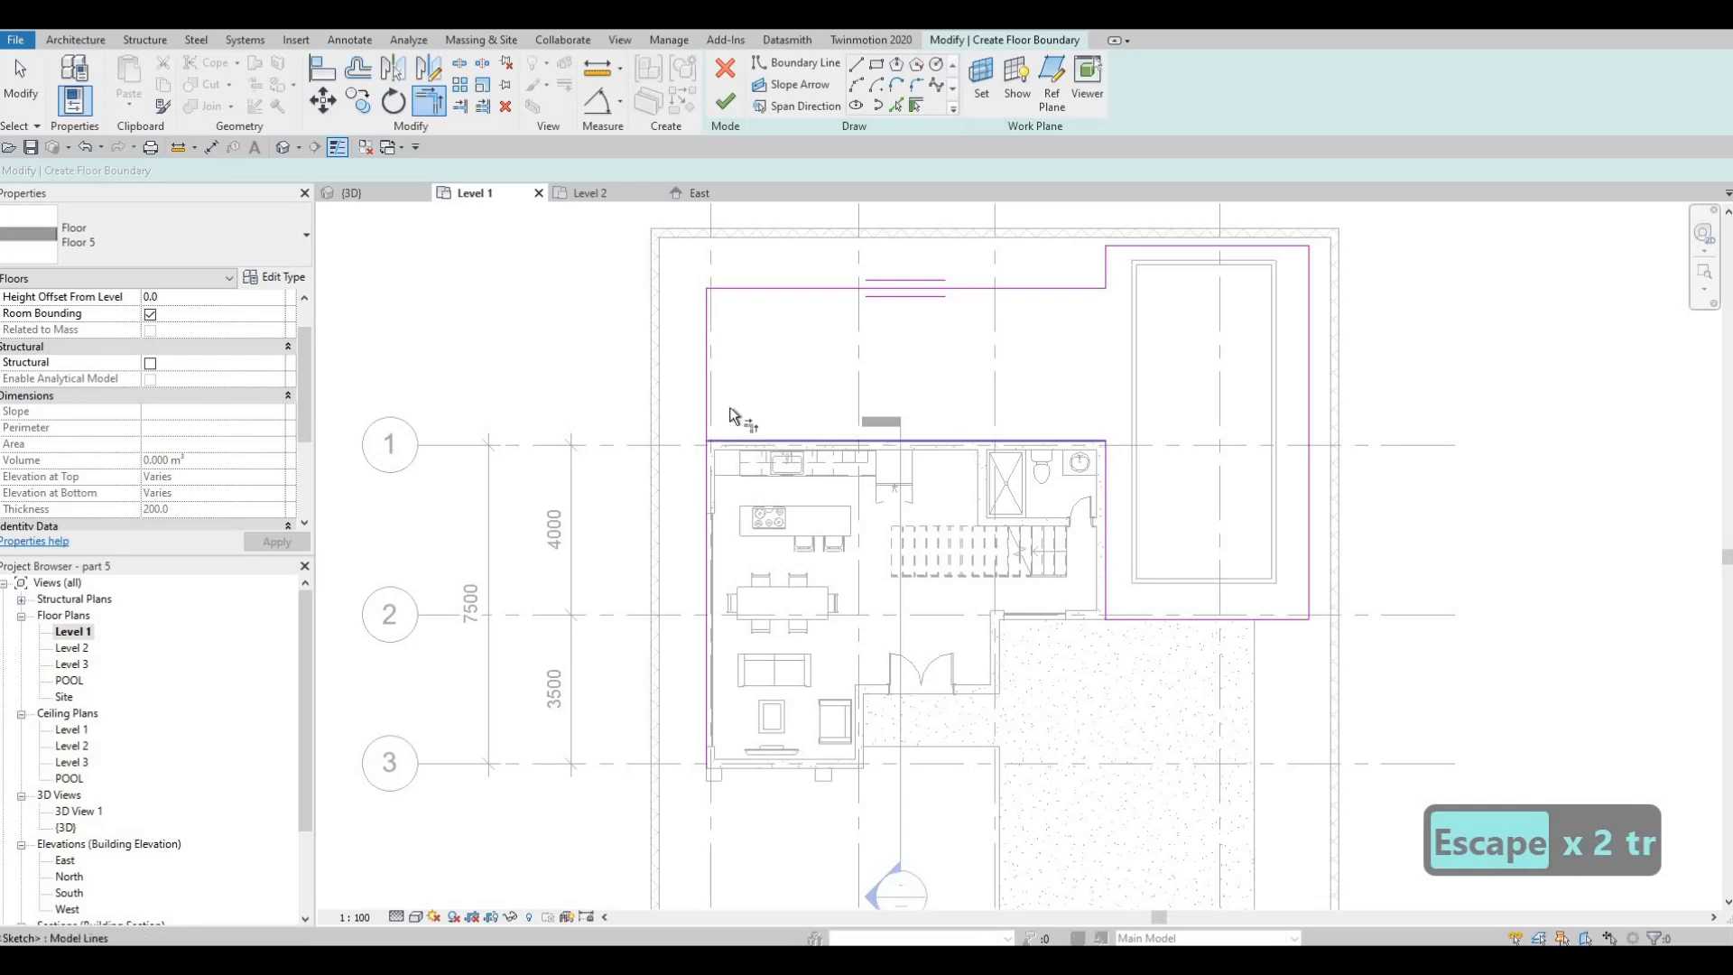
pyautogui.click(707, 385)
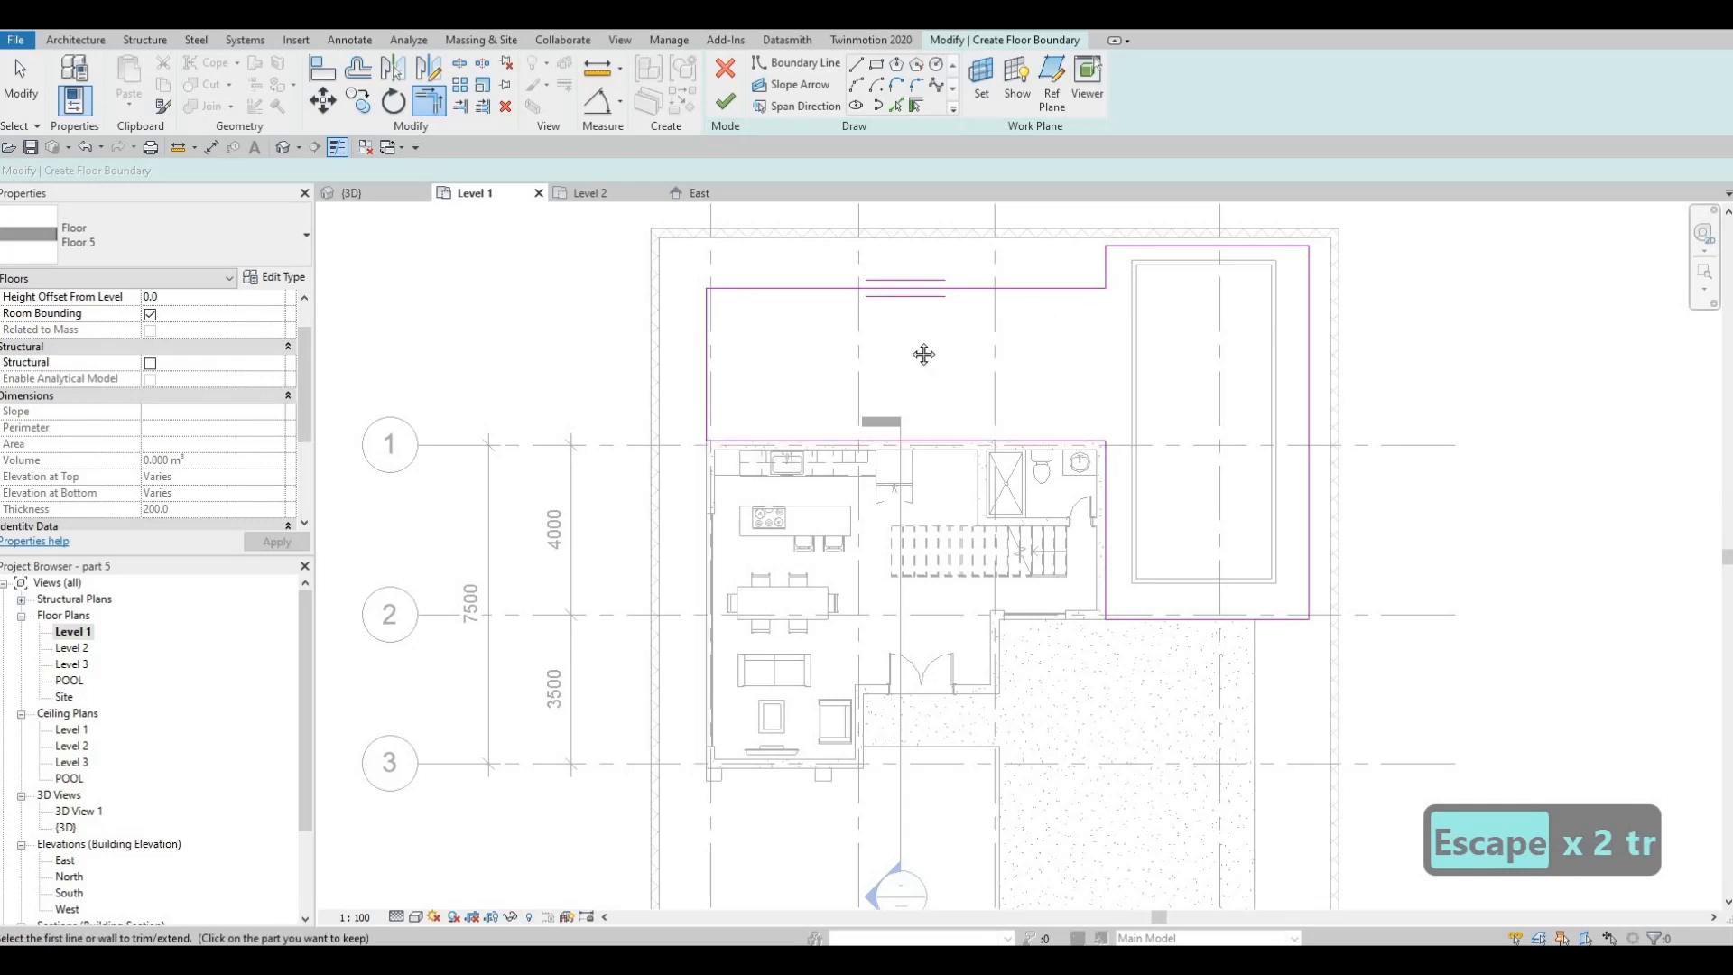
pyautogui.scroll(-2, 1027, 389)
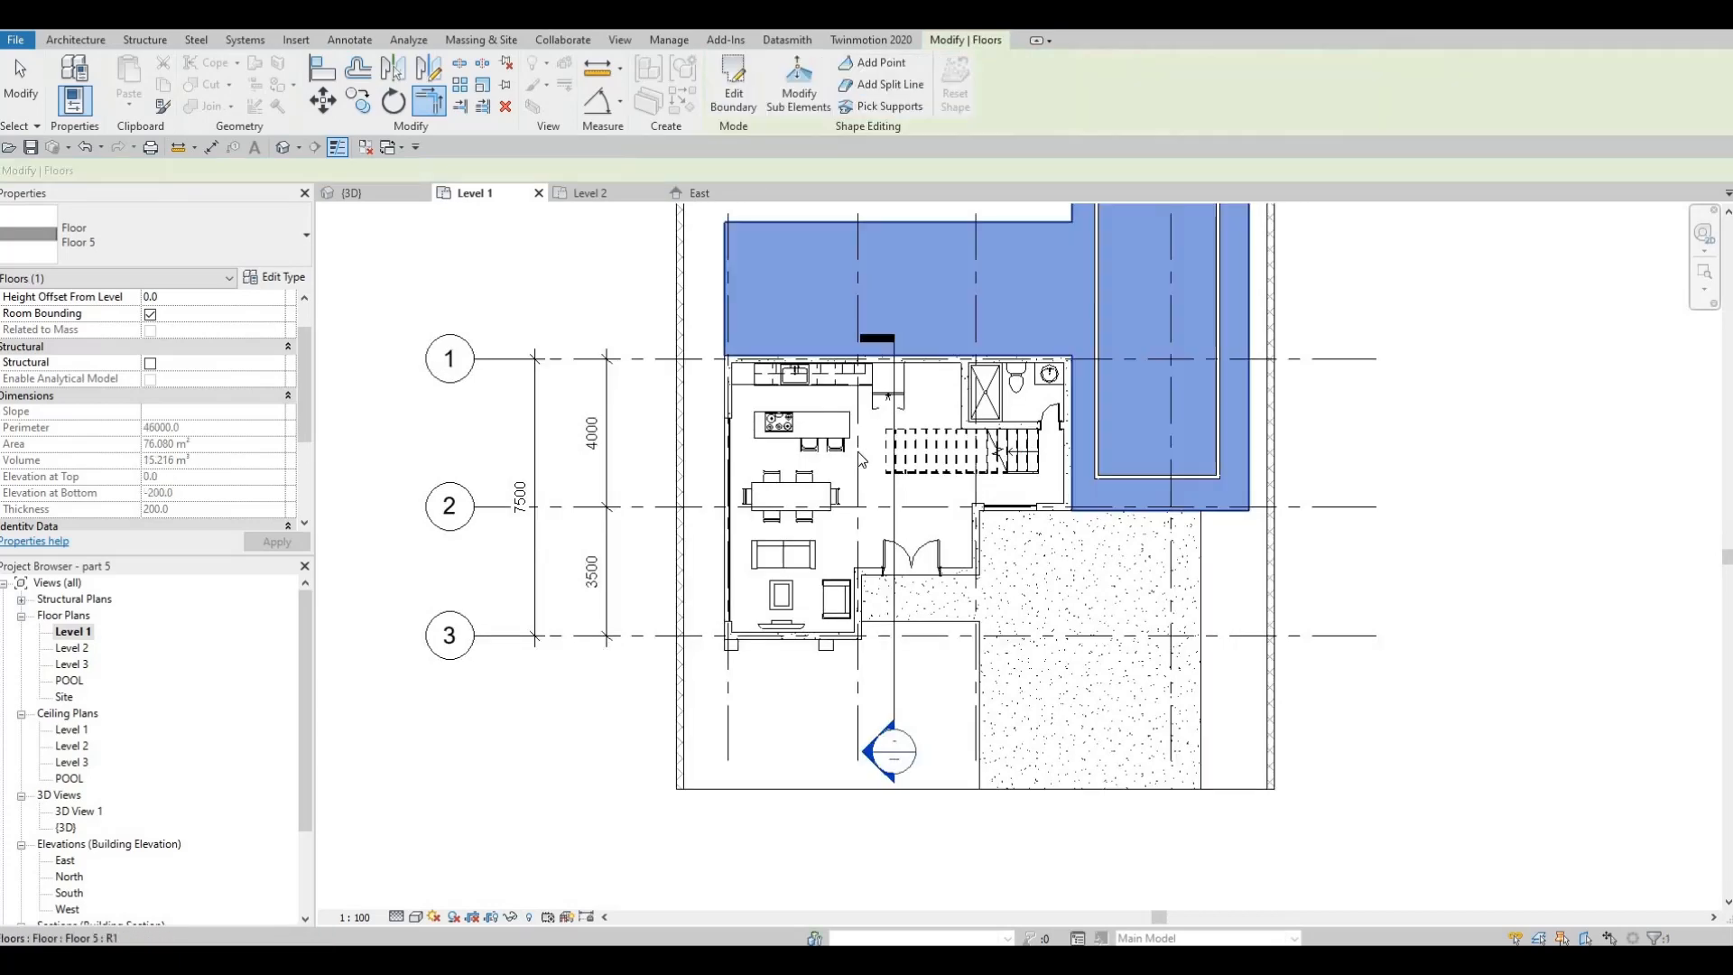
# Select the new Floor 5 slab covering the pool in the 3D view and open its boundary for editing in the Level 1 plan
pyautogui.moveTo(1017, 363); pyautogui.dragTo(944, 508, button='middle')
pyautogui.press('Escape')
pyautogui.press('Escape')
pyautogui.press('Escape')
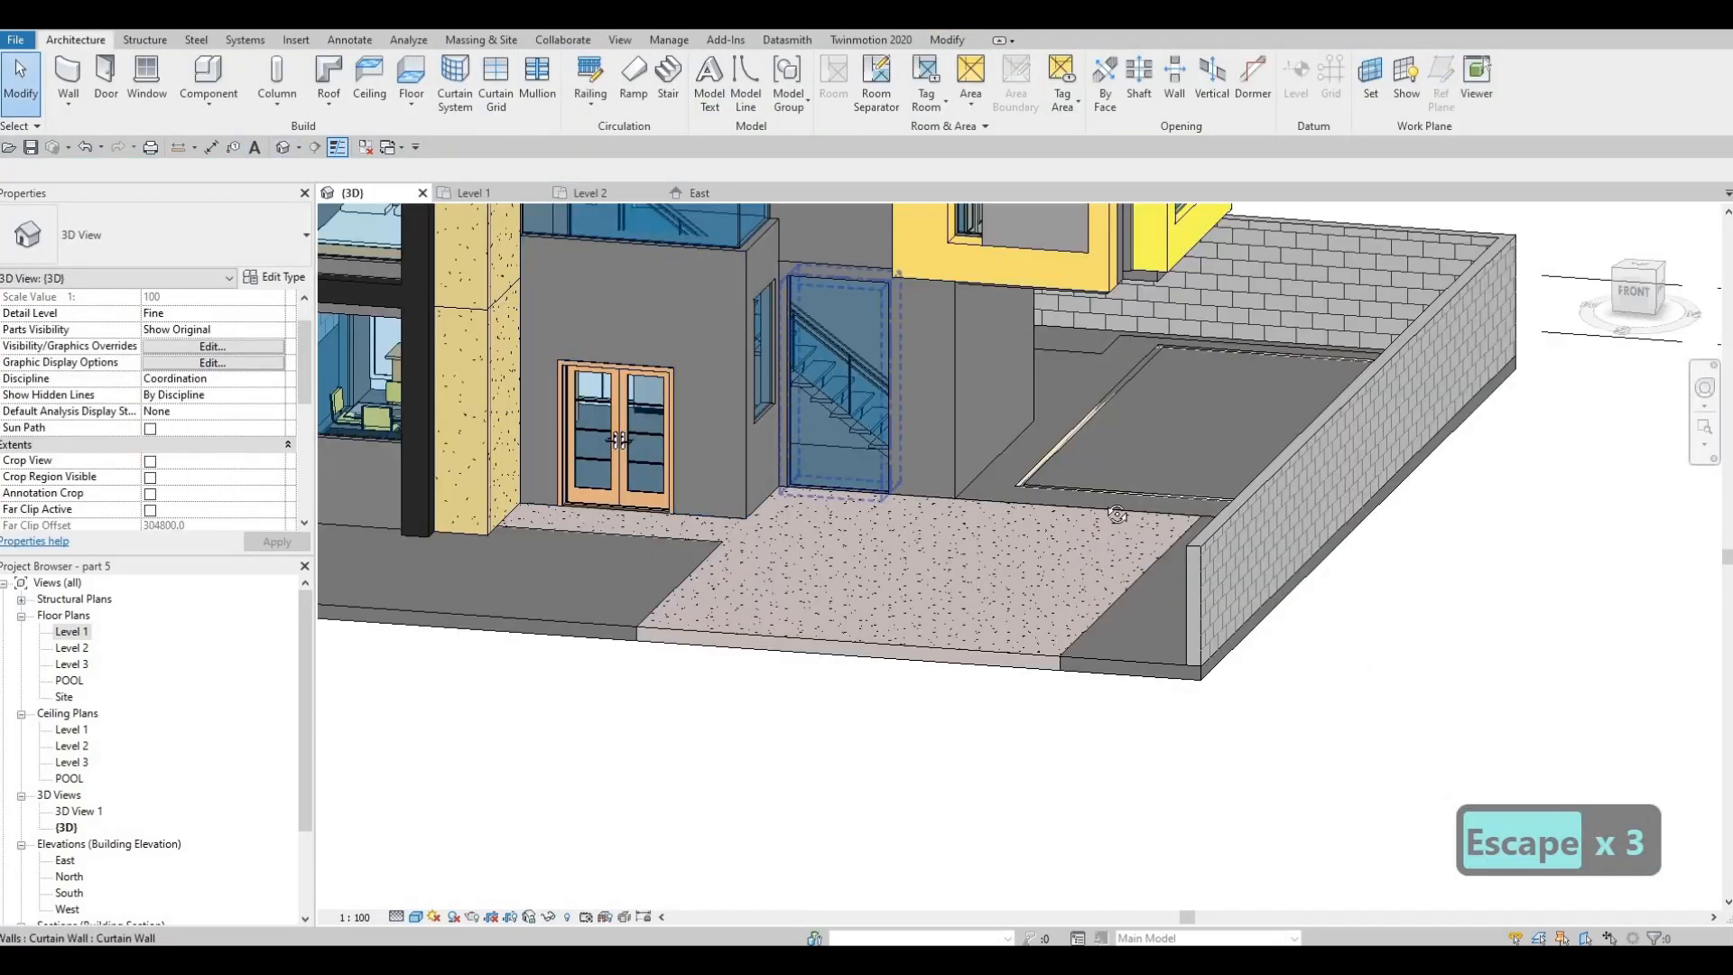
pyautogui.keyDown('shift'); pyautogui.moveTo(1039, 420); pyautogui.dragTo(769, 307, button='middle'); pyautogui.keyUp('shift')
pyautogui.click(1233, 511)
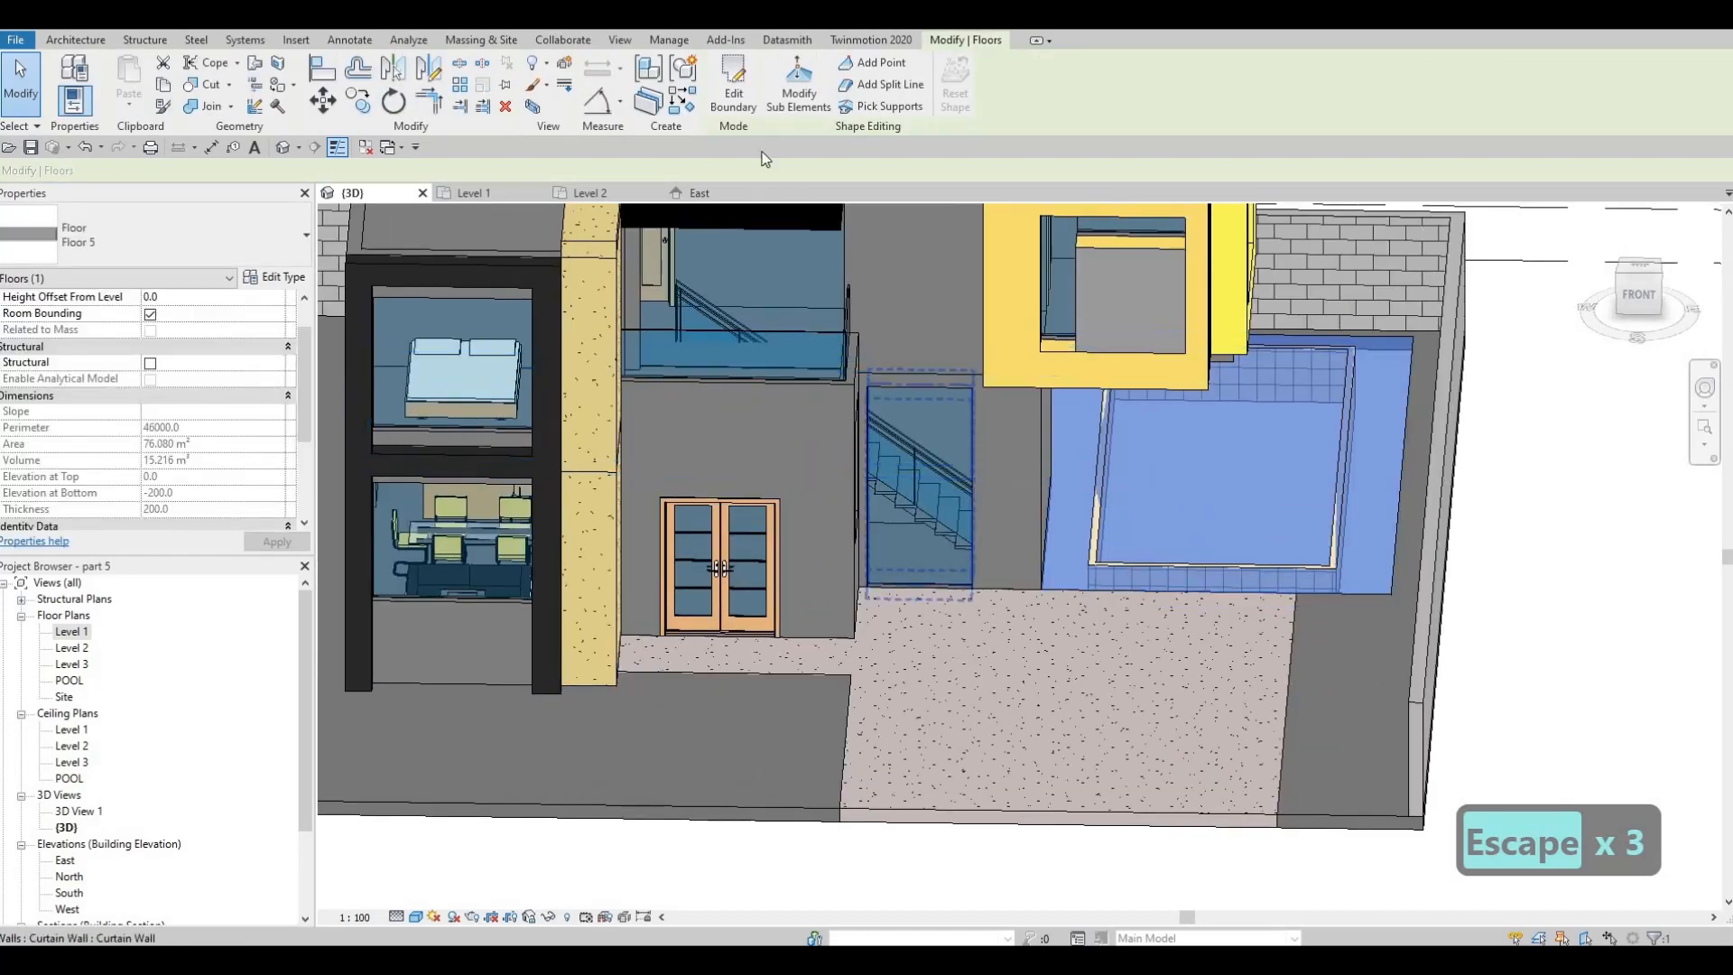
pyautogui.click(732, 94)
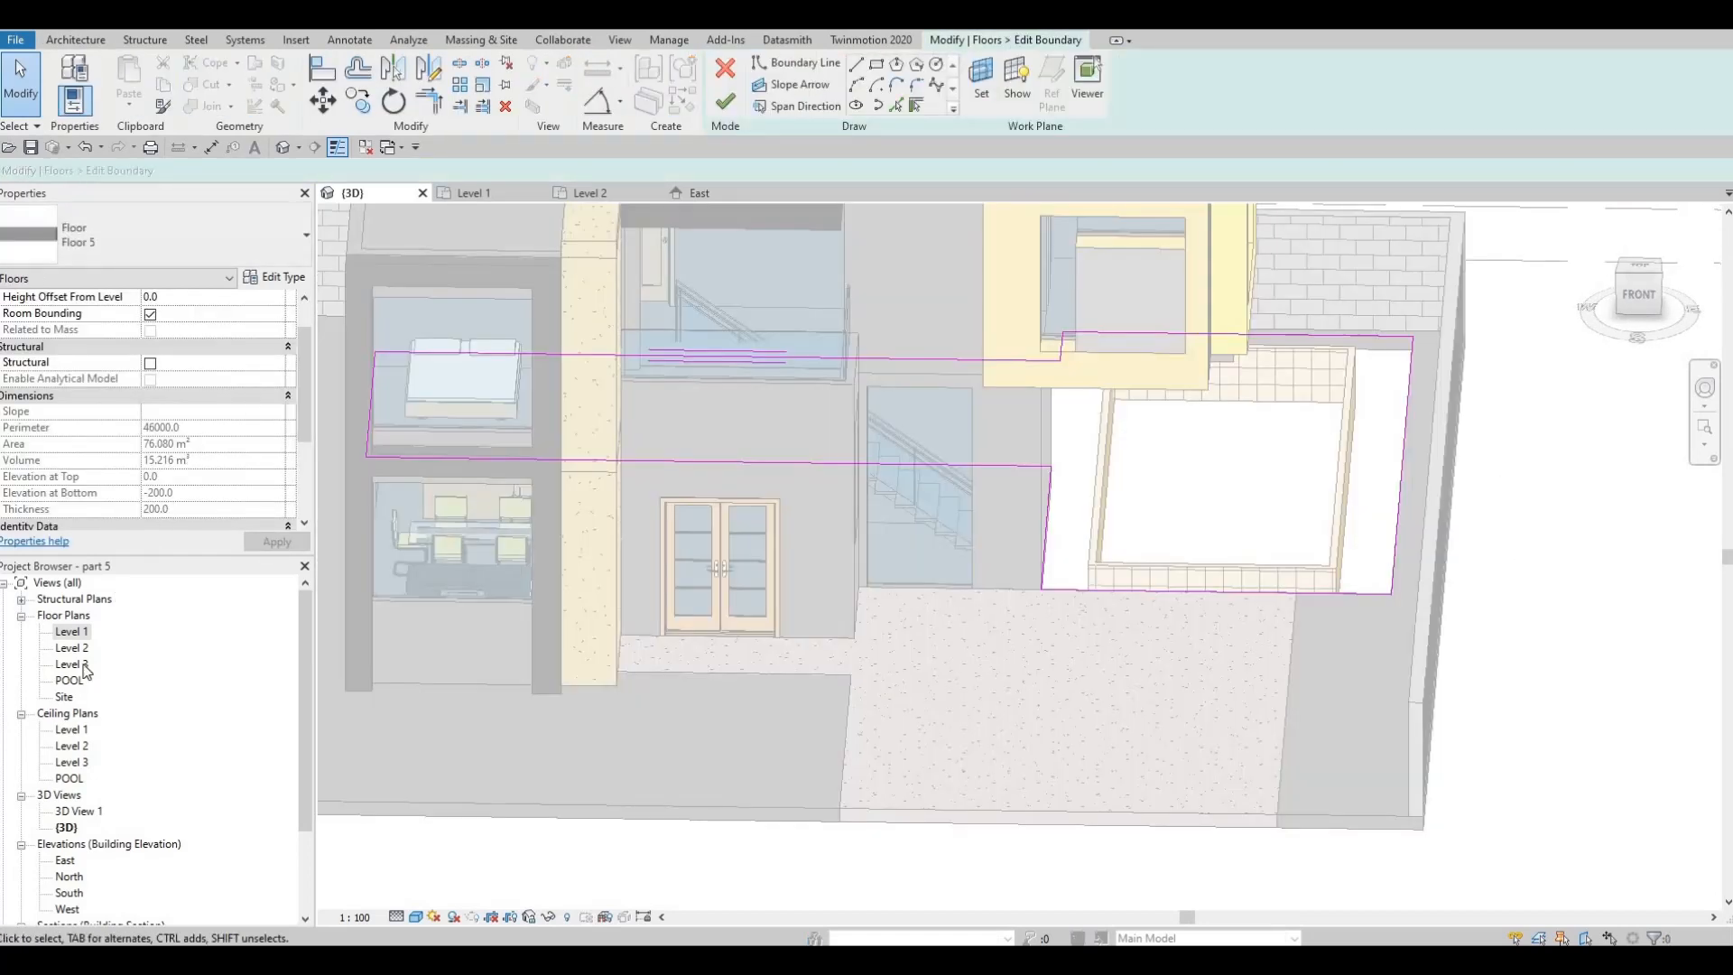
pyautogui.hotkey('ctrl', 'Tab')
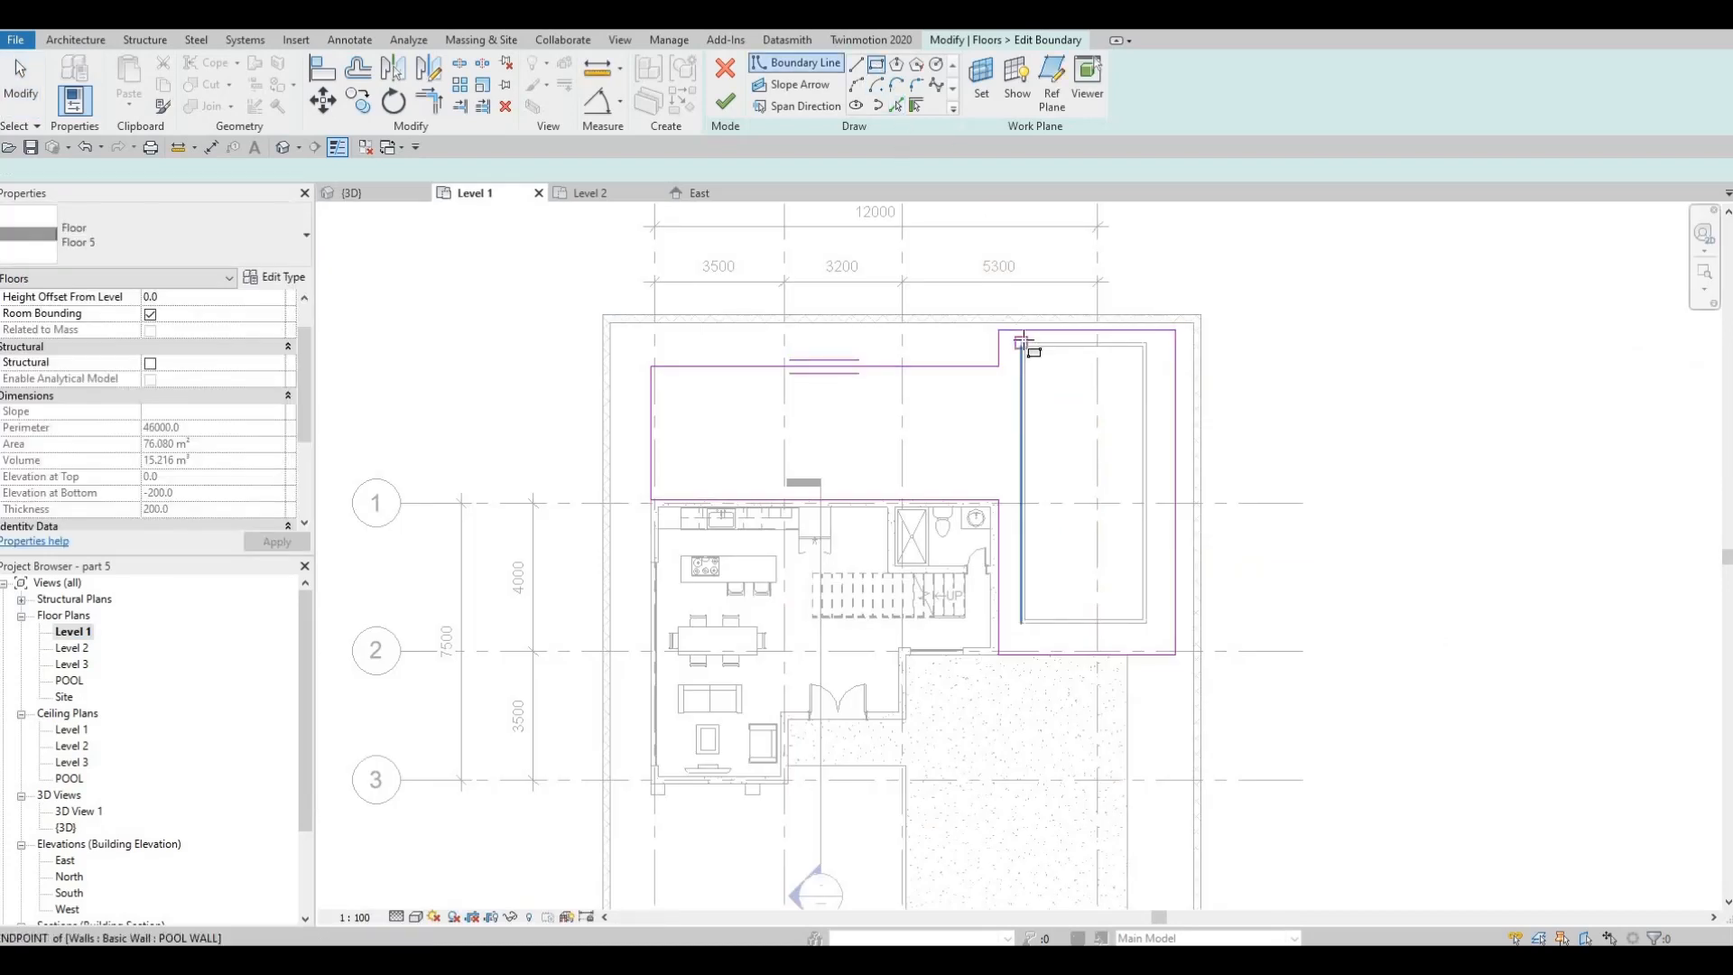
# Sketch a rectangular opening along the pool walls' outer edges in the Floor 5 slab and finish the boundary edit
pyautogui.scroll(7, 1056, 347)
pyautogui.click(948, 337)
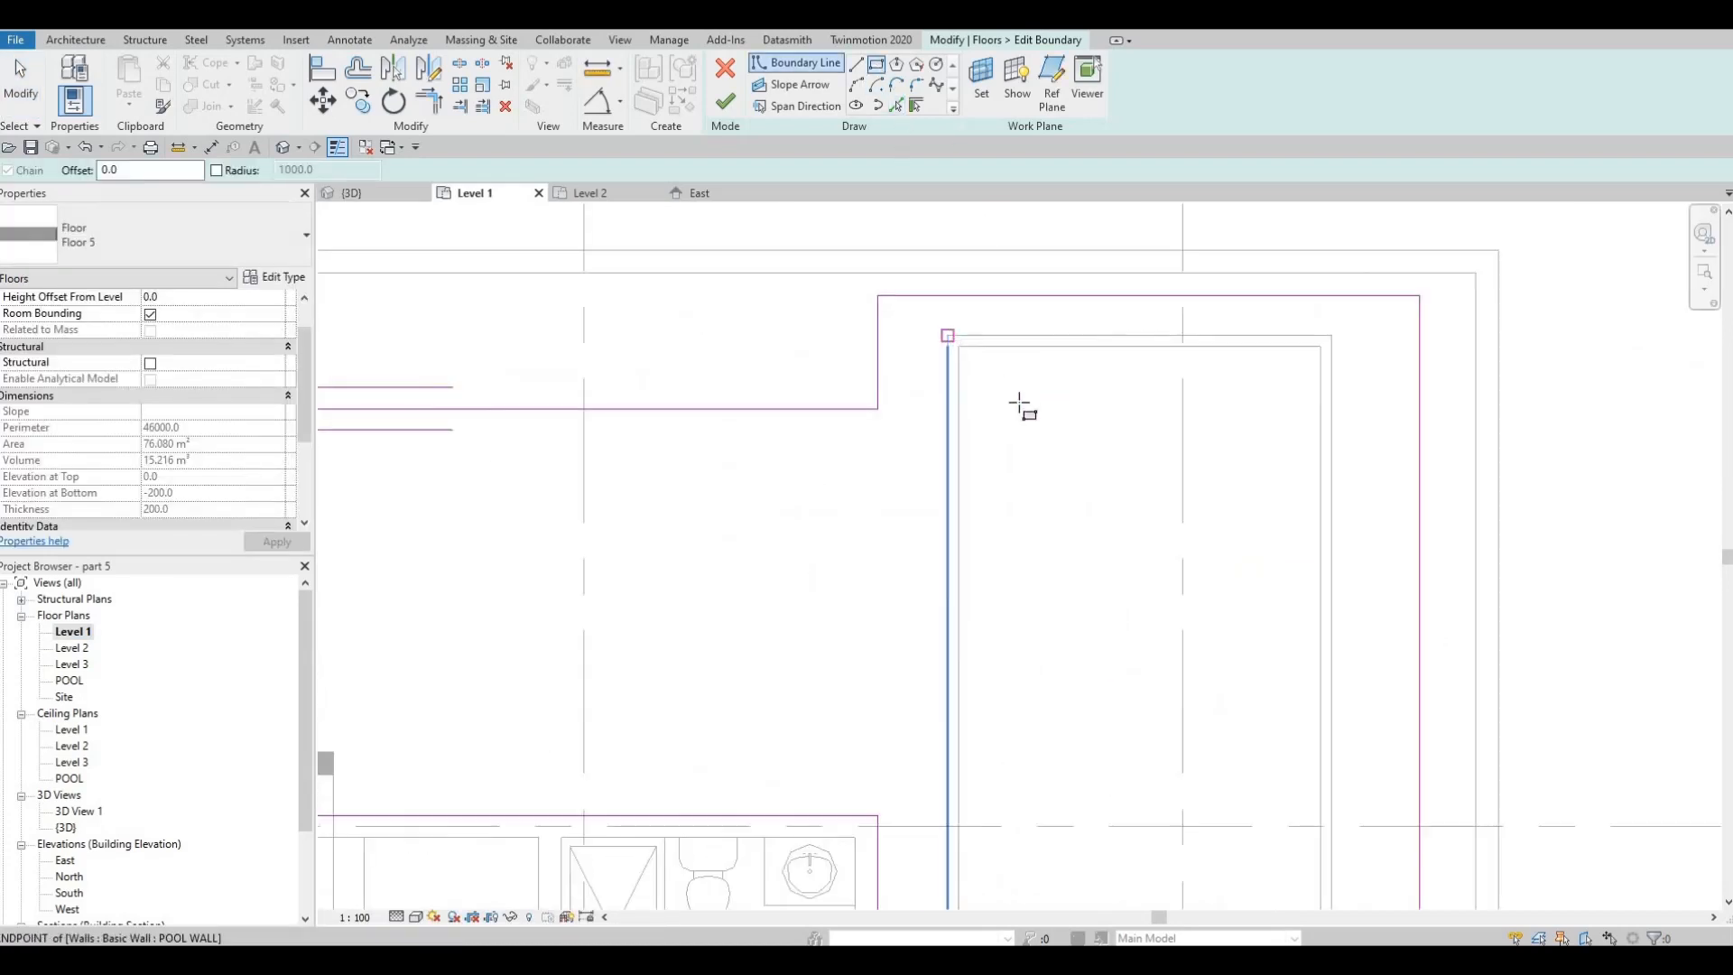
pyautogui.scroll(-4, 1000, 388)
pyautogui.scroll(-1, 1183, 768)
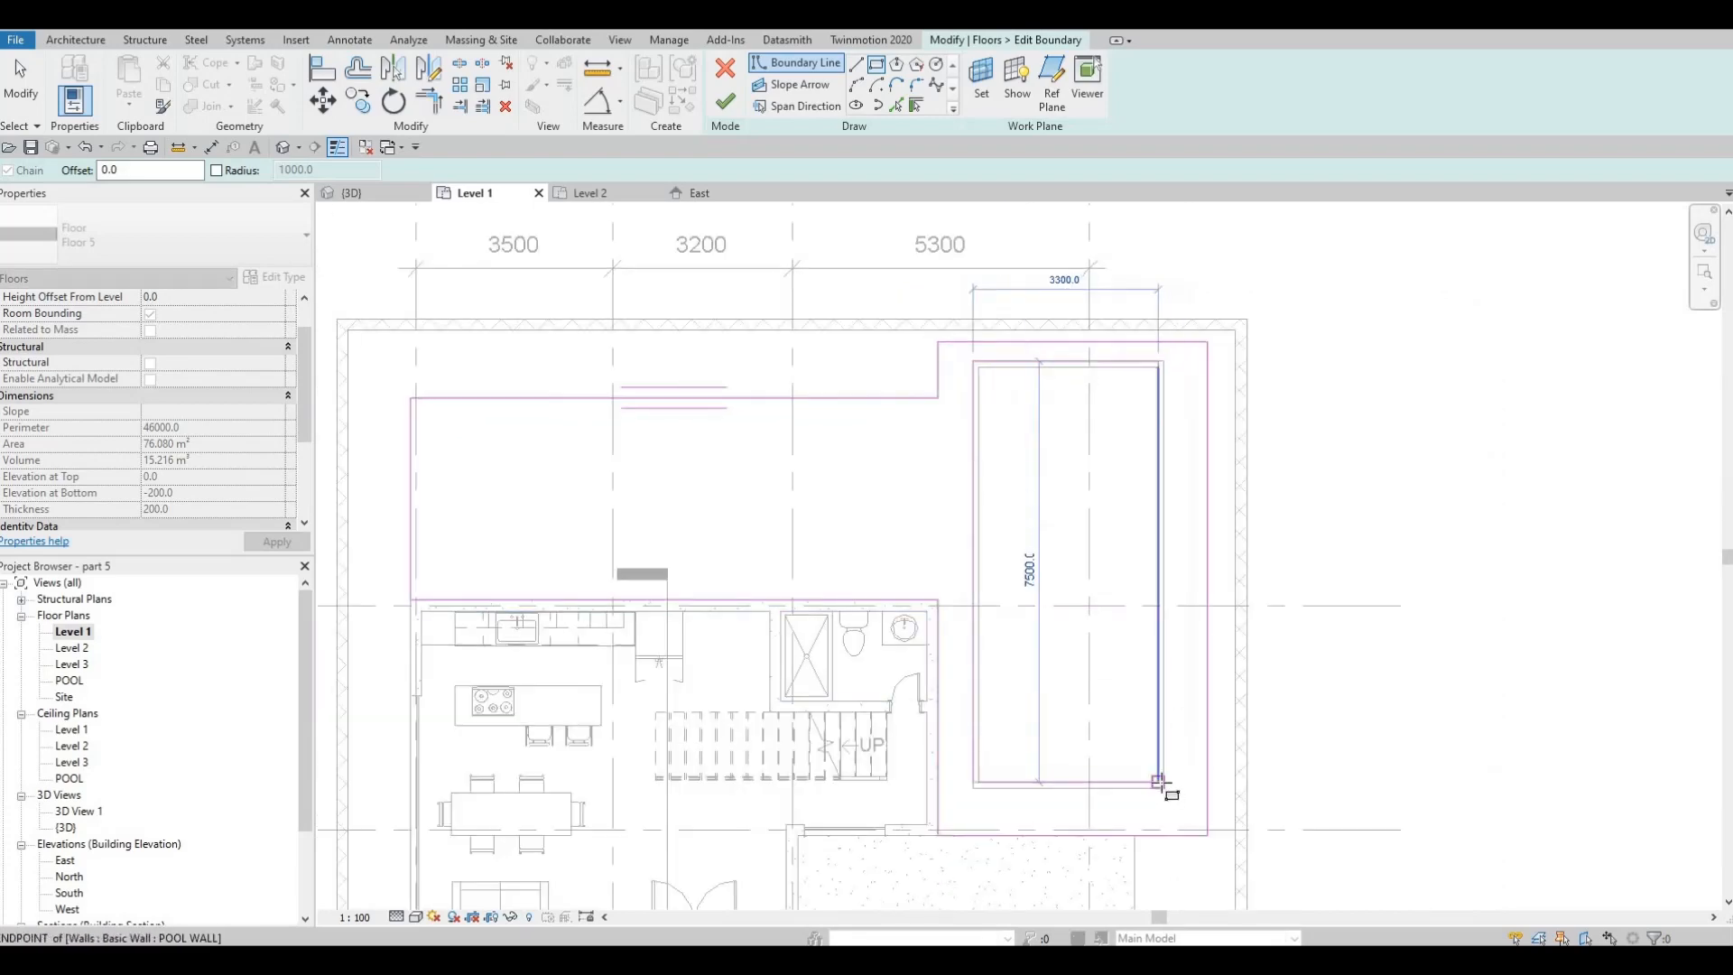
pyautogui.click(1163, 788)
pyautogui.press('Escape')
pyautogui.click(727, 105)
pyautogui.press('Escape')
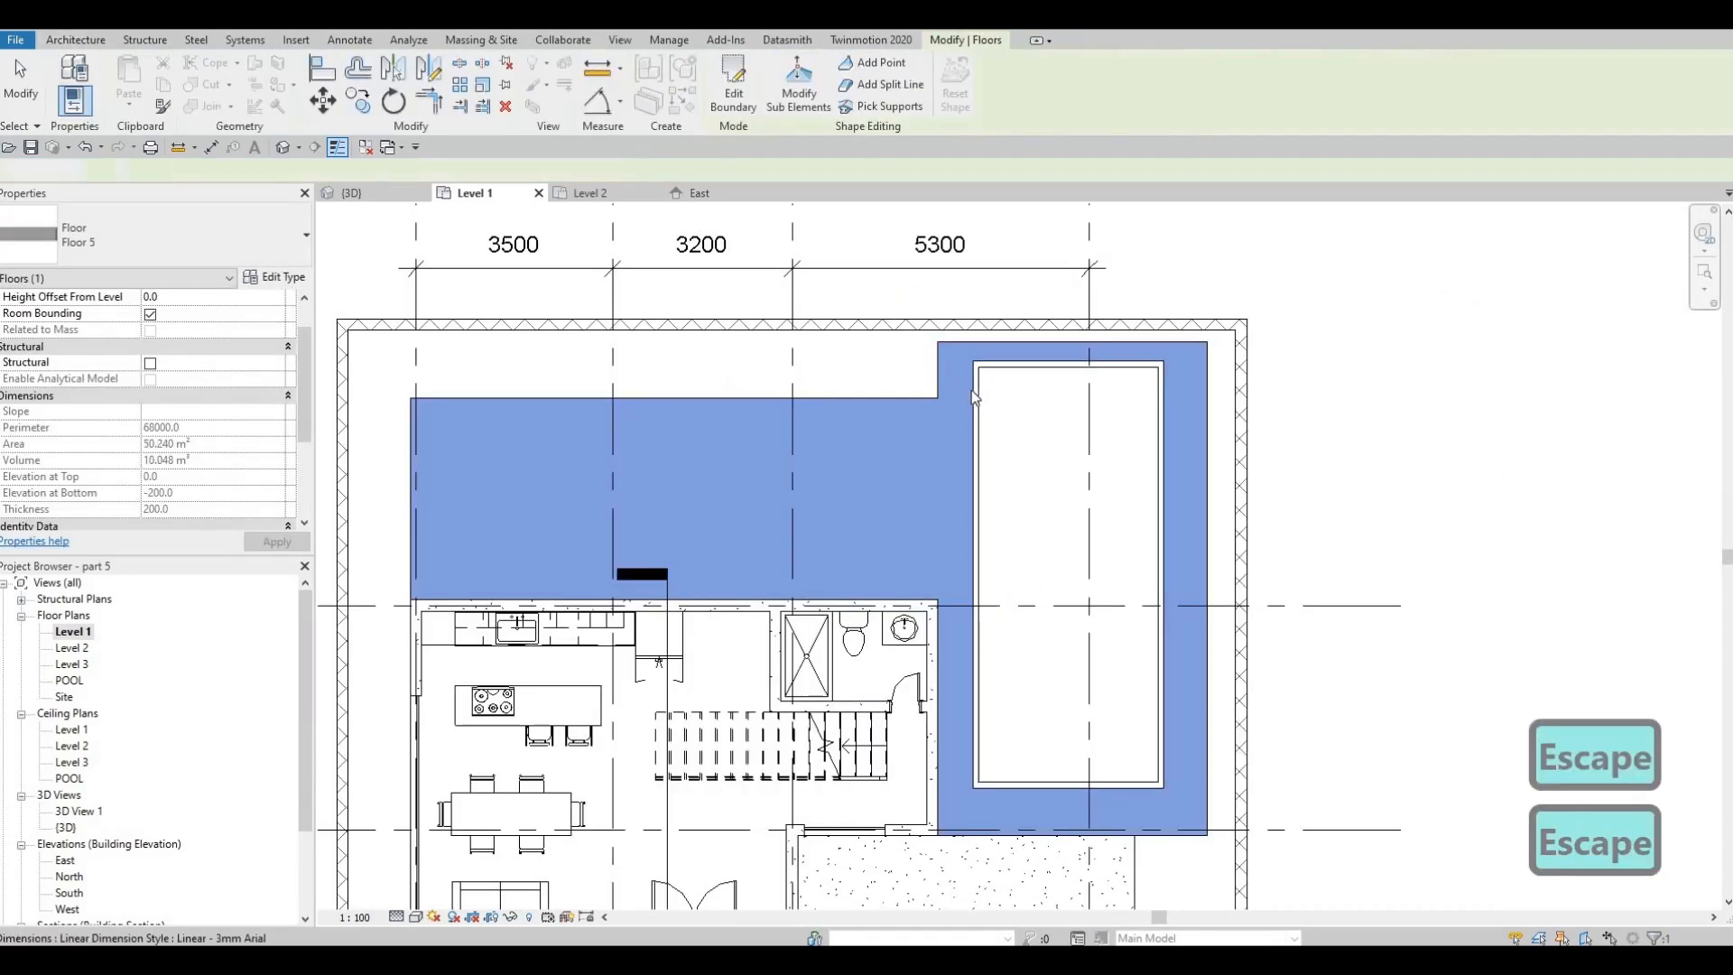
# Set the top offset of all four pool walls to 50 mm
pyautogui.press('Escape')
pyautogui.press('Tab')
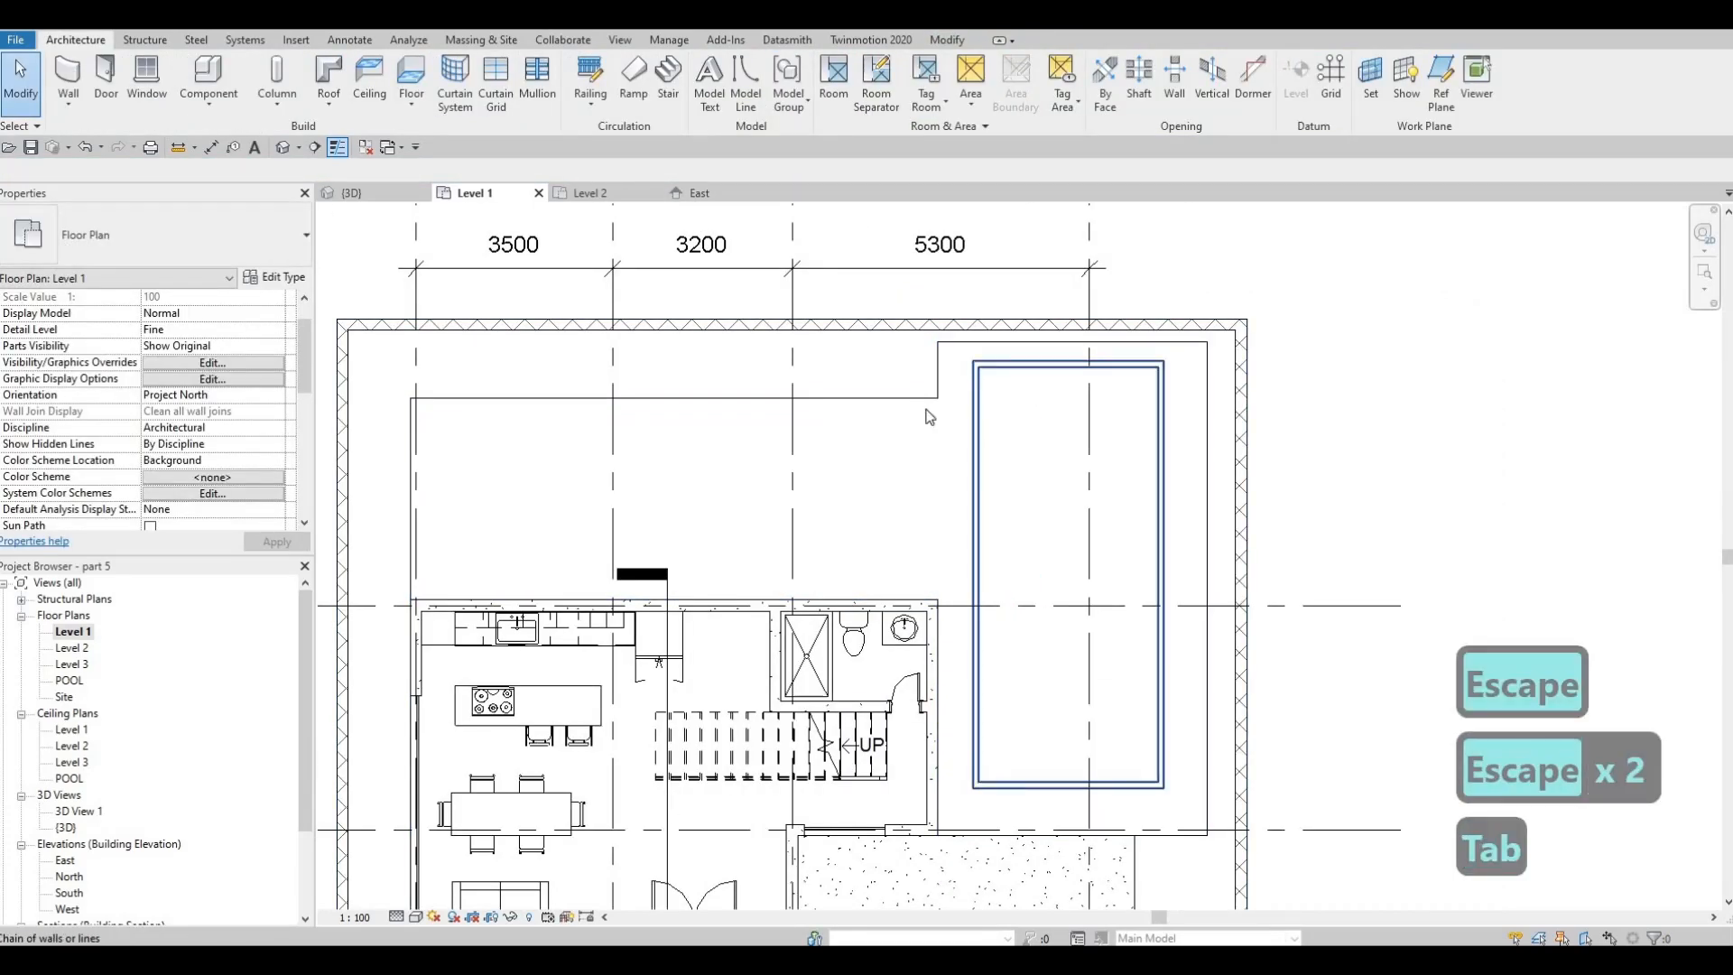
pyautogui.click(981, 388)
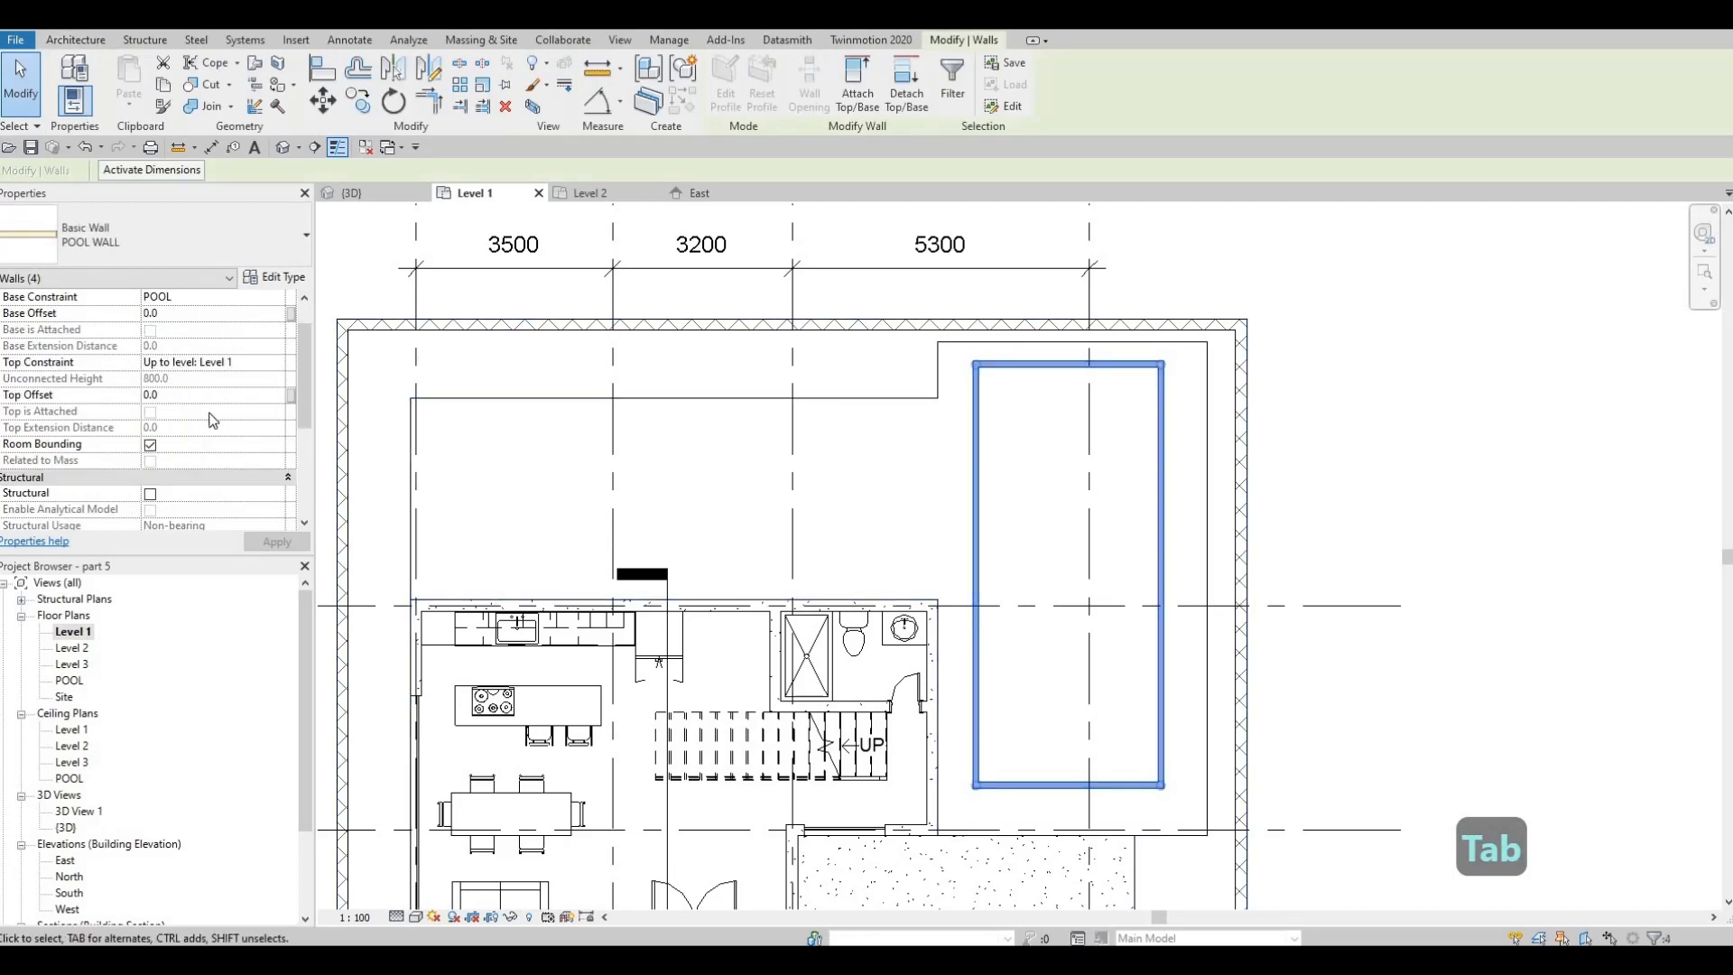
pyautogui.press('Tab')
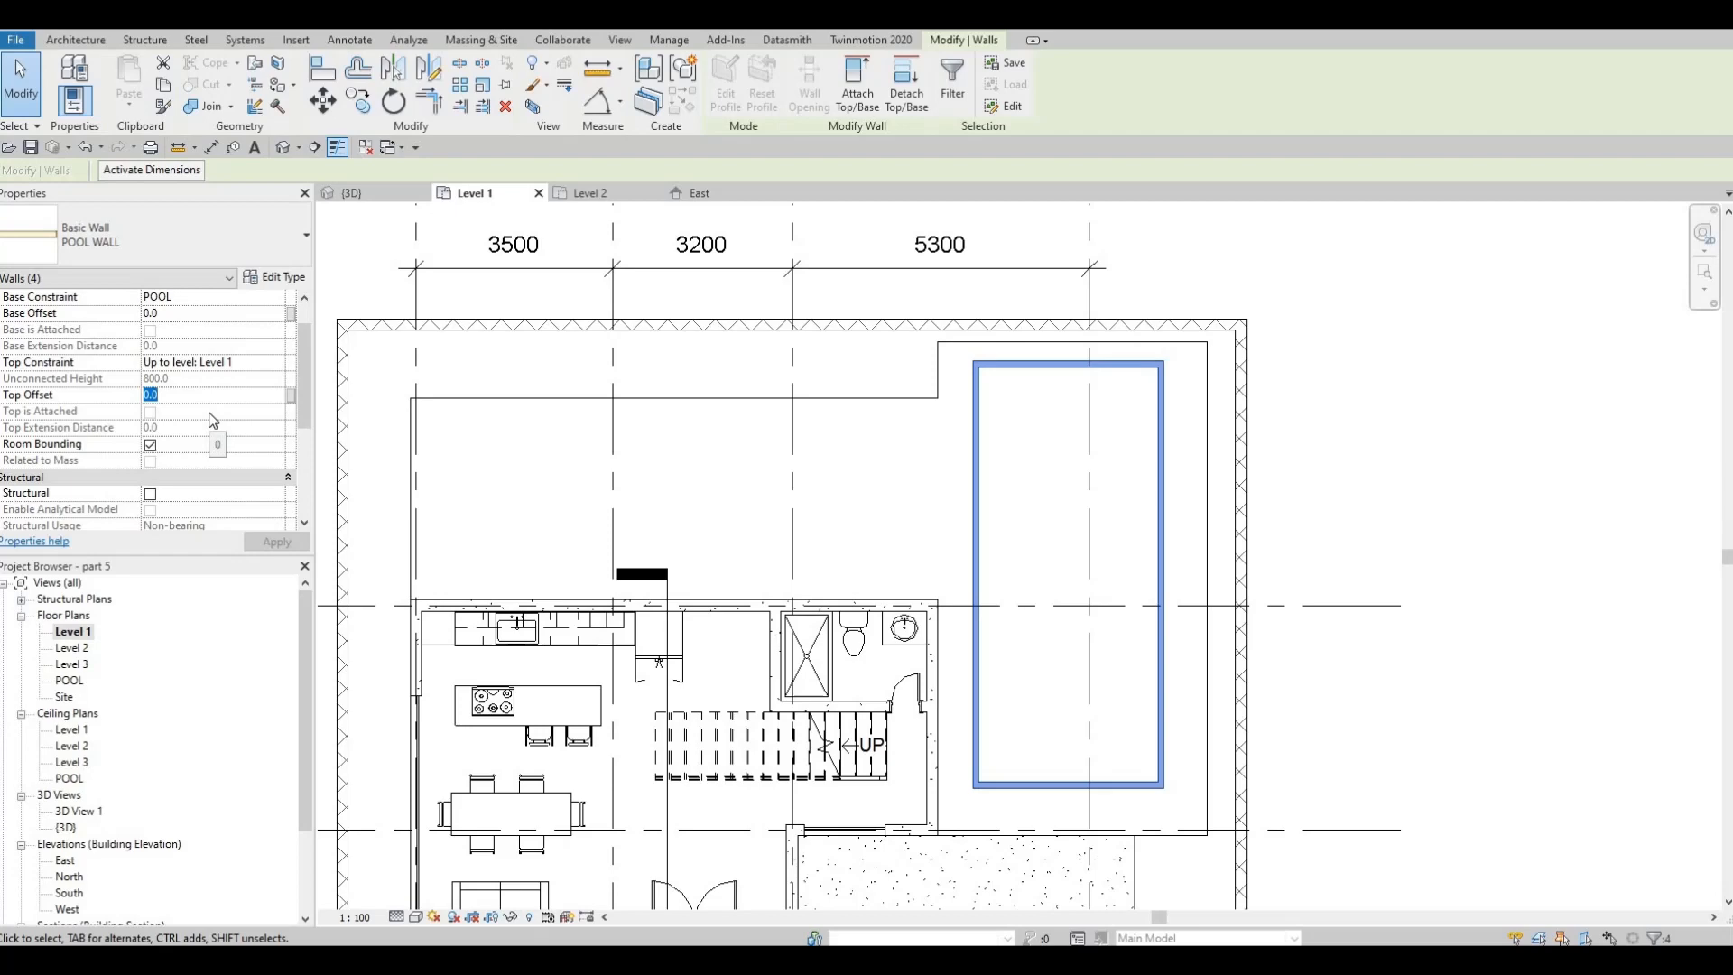
pyautogui.write('50')
pyautogui.press('Return')
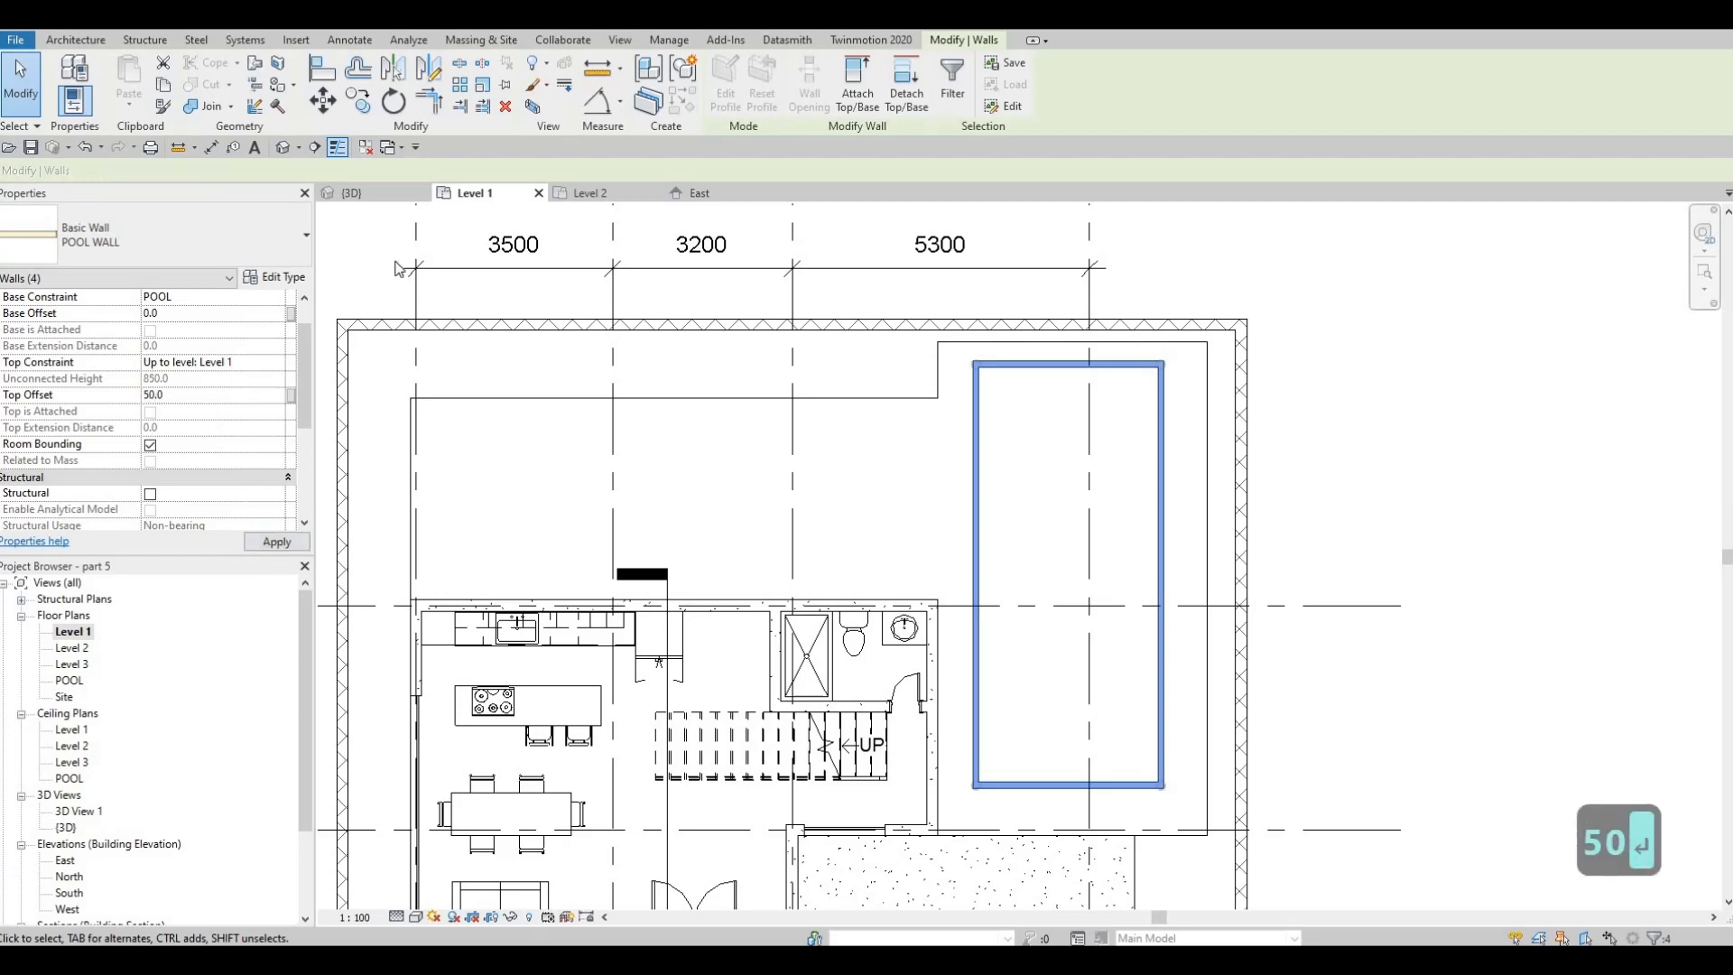
pyautogui.press('Escape')
pyautogui.press('Escape')
# Examine the pool rim and the surrounding slabs up close in the 3D view
pyautogui.click(371, 193)
pyautogui.press('Escape')
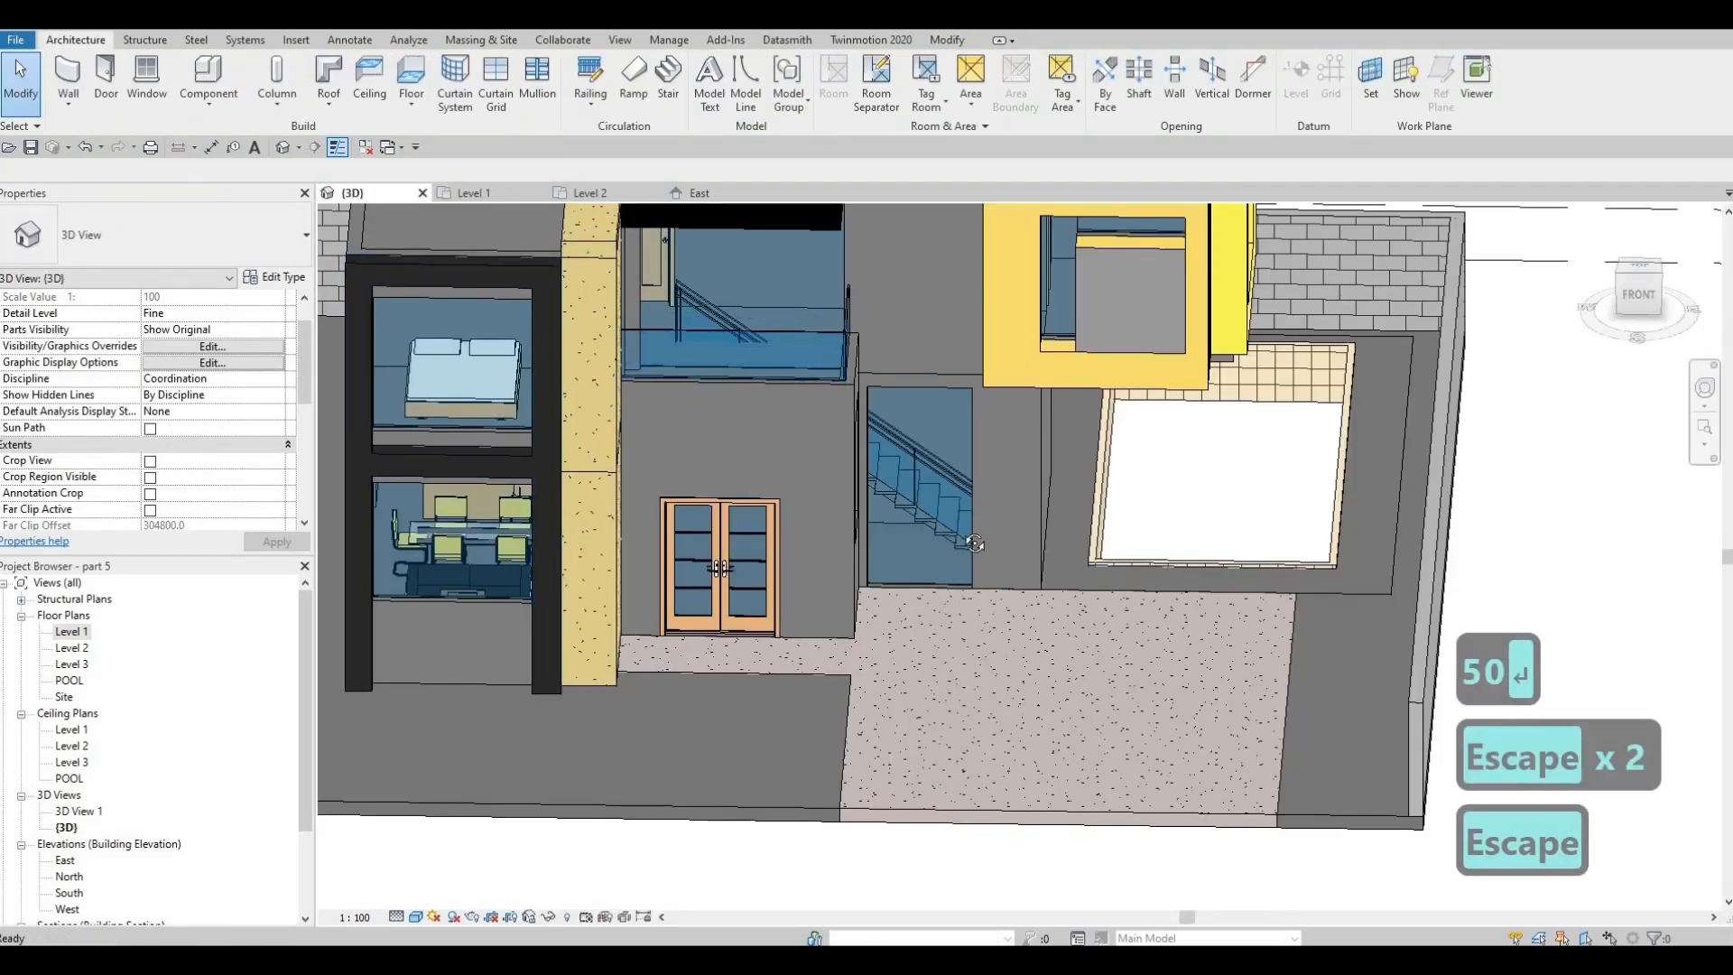
pyautogui.keyDown('shift'); pyautogui.moveTo(1082, 523); pyautogui.dragTo(1002, 506, button='middle'); pyautogui.keyUp('shift')
pyautogui.scroll(2, 1134, 511)
pyautogui.keyDown('shift'); pyautogui.moveTo(1134, 511); pyautogui.dragTo(342, 460, button='middle'); pyautogui.keyUp('shift')
pyautogui.scroll(-2, 1174, 514)
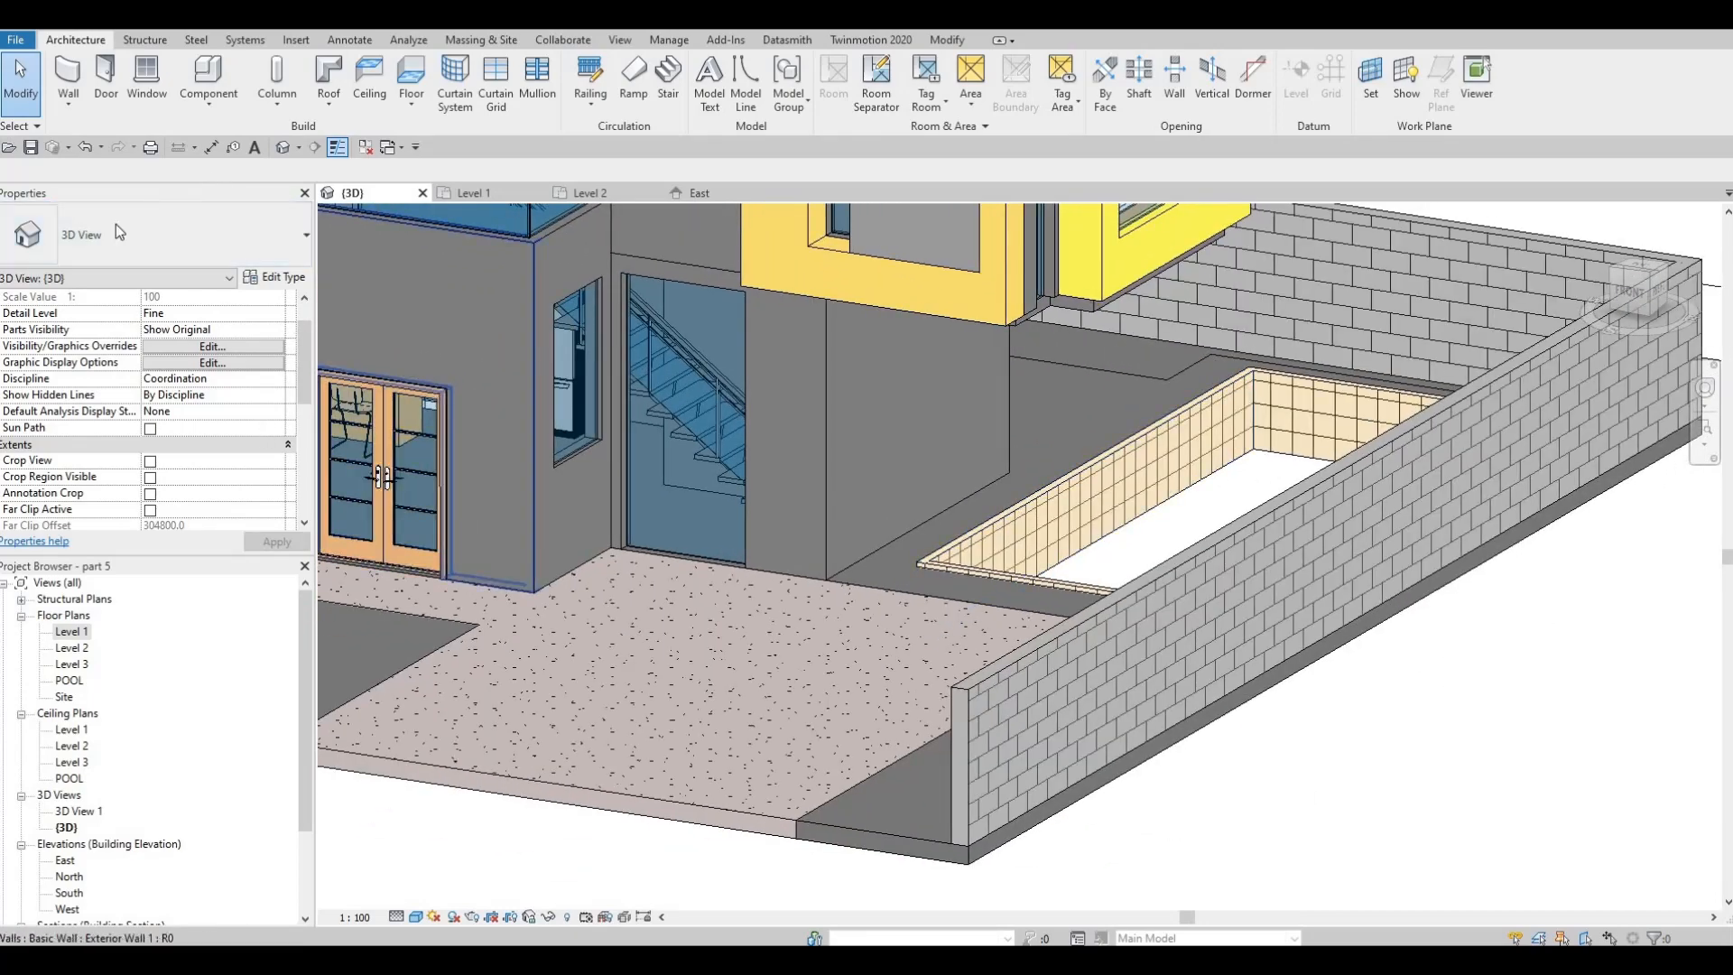
# Create an in-place Generic Models component in the Level 1 plan under the suggested name
pyautogui.doubleClick(69, 632)
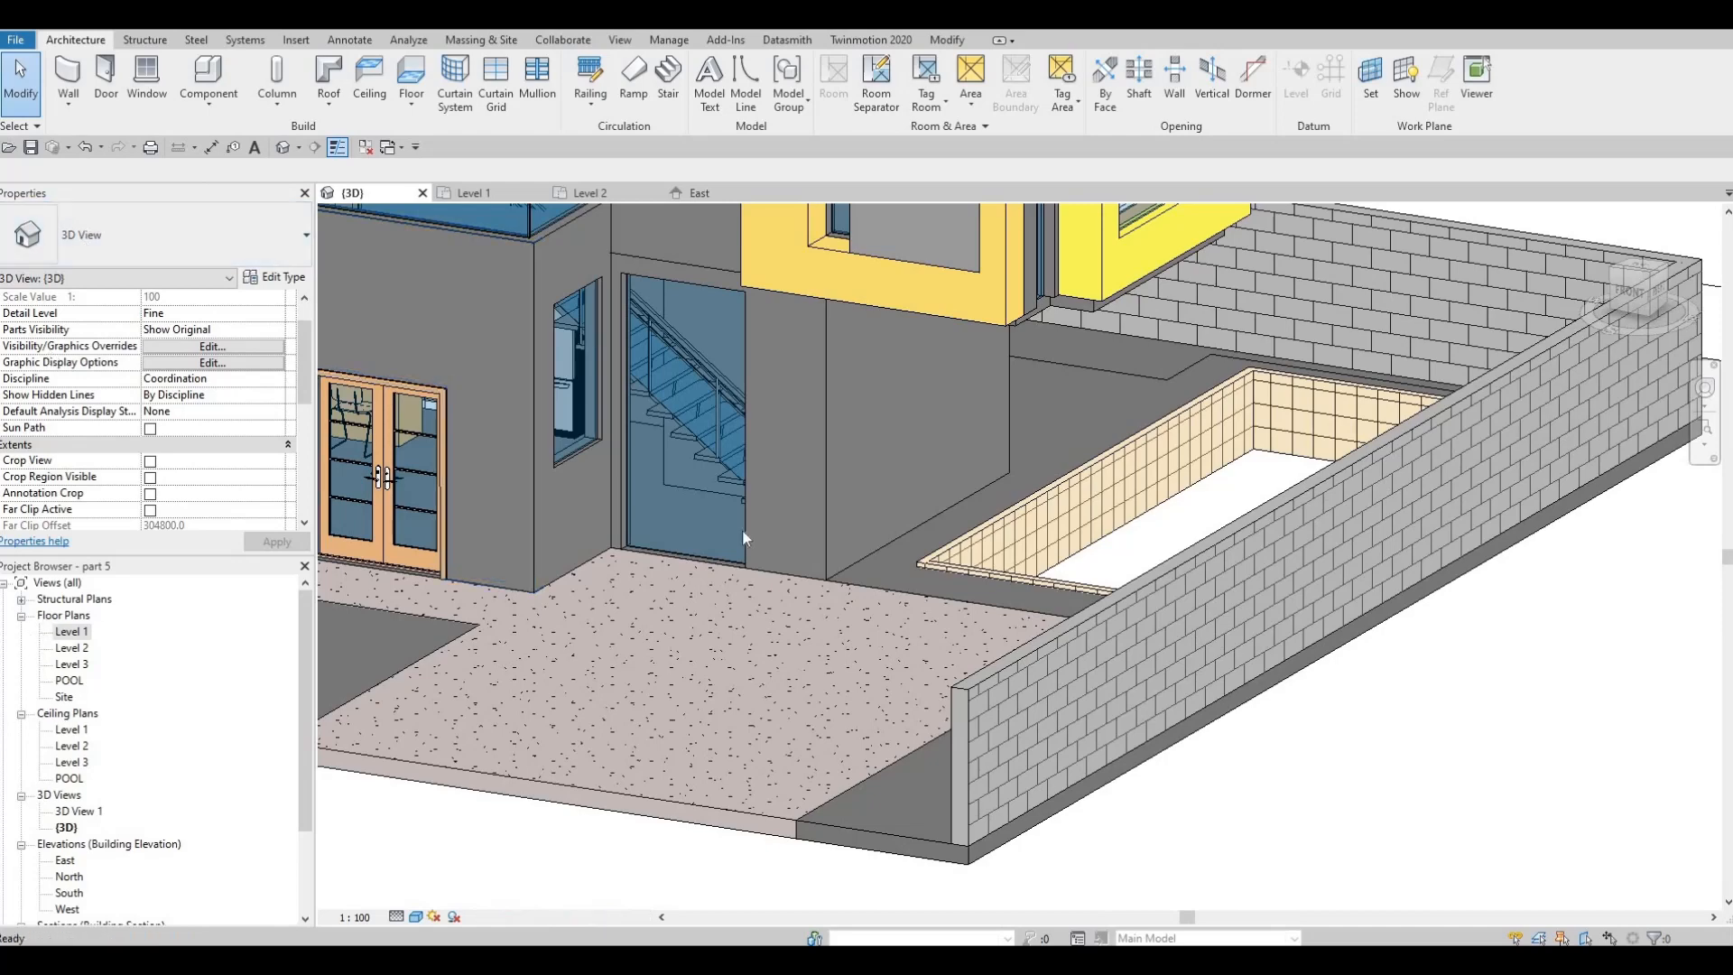
pyautogui.click(242, 167)
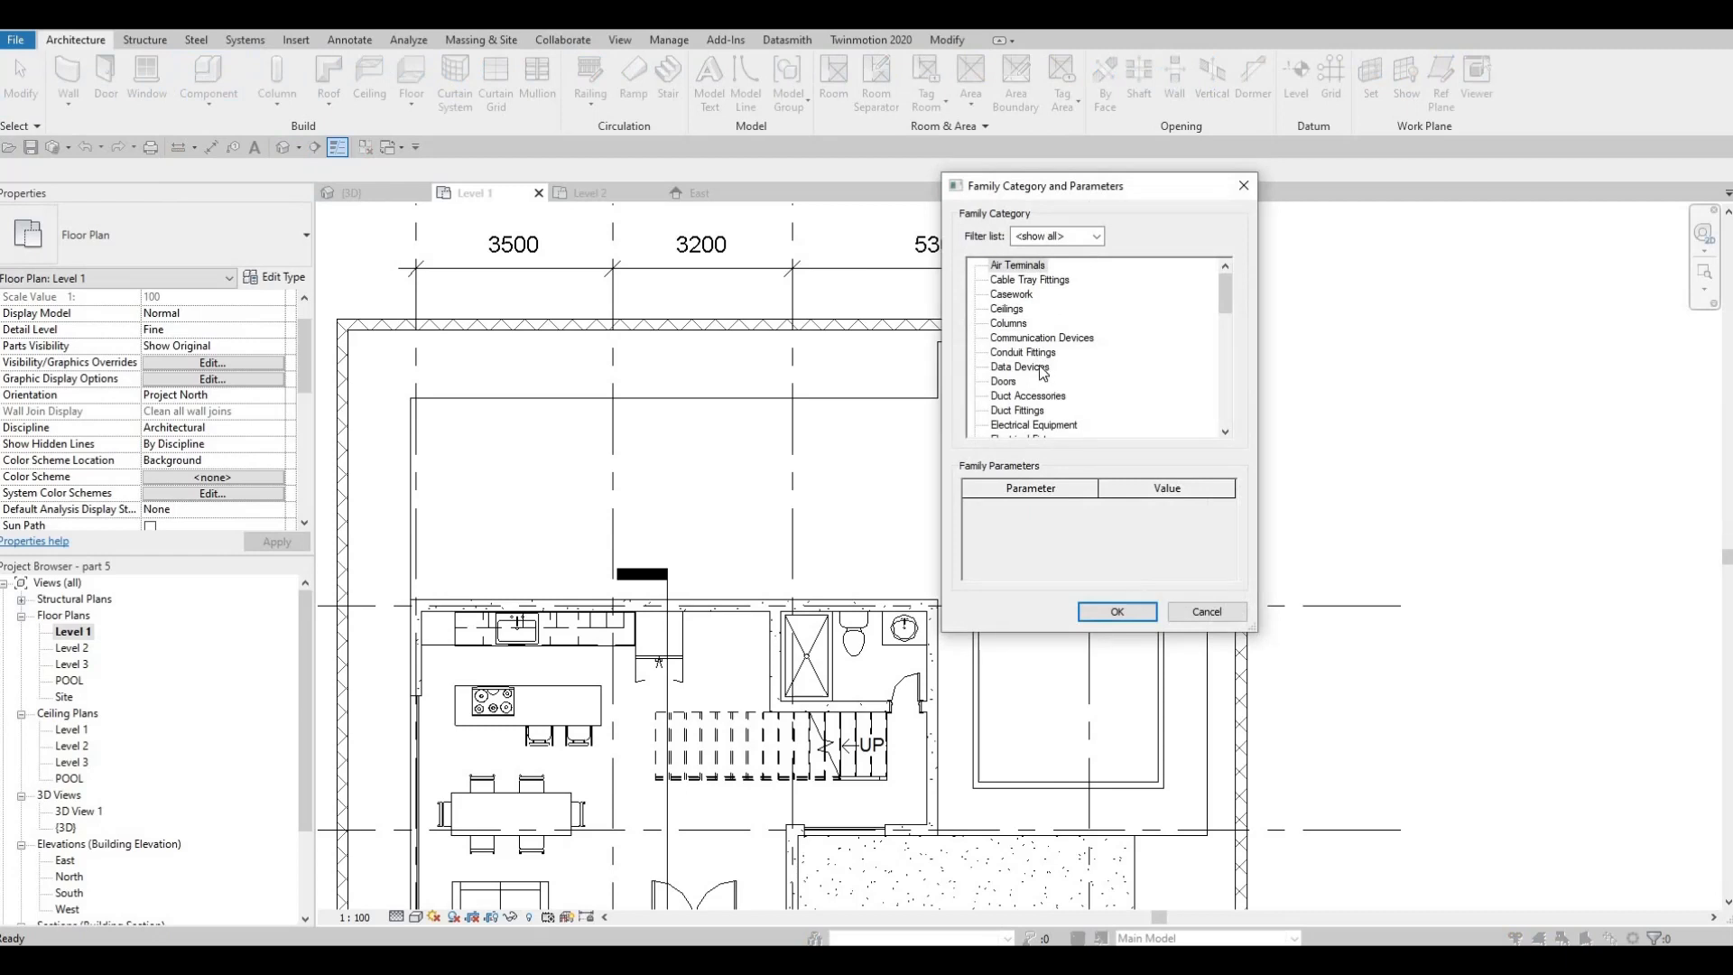
pyautogui.scroll(-1, 1020, 397)
pyautogui.scroll(-1, 1016, 401)
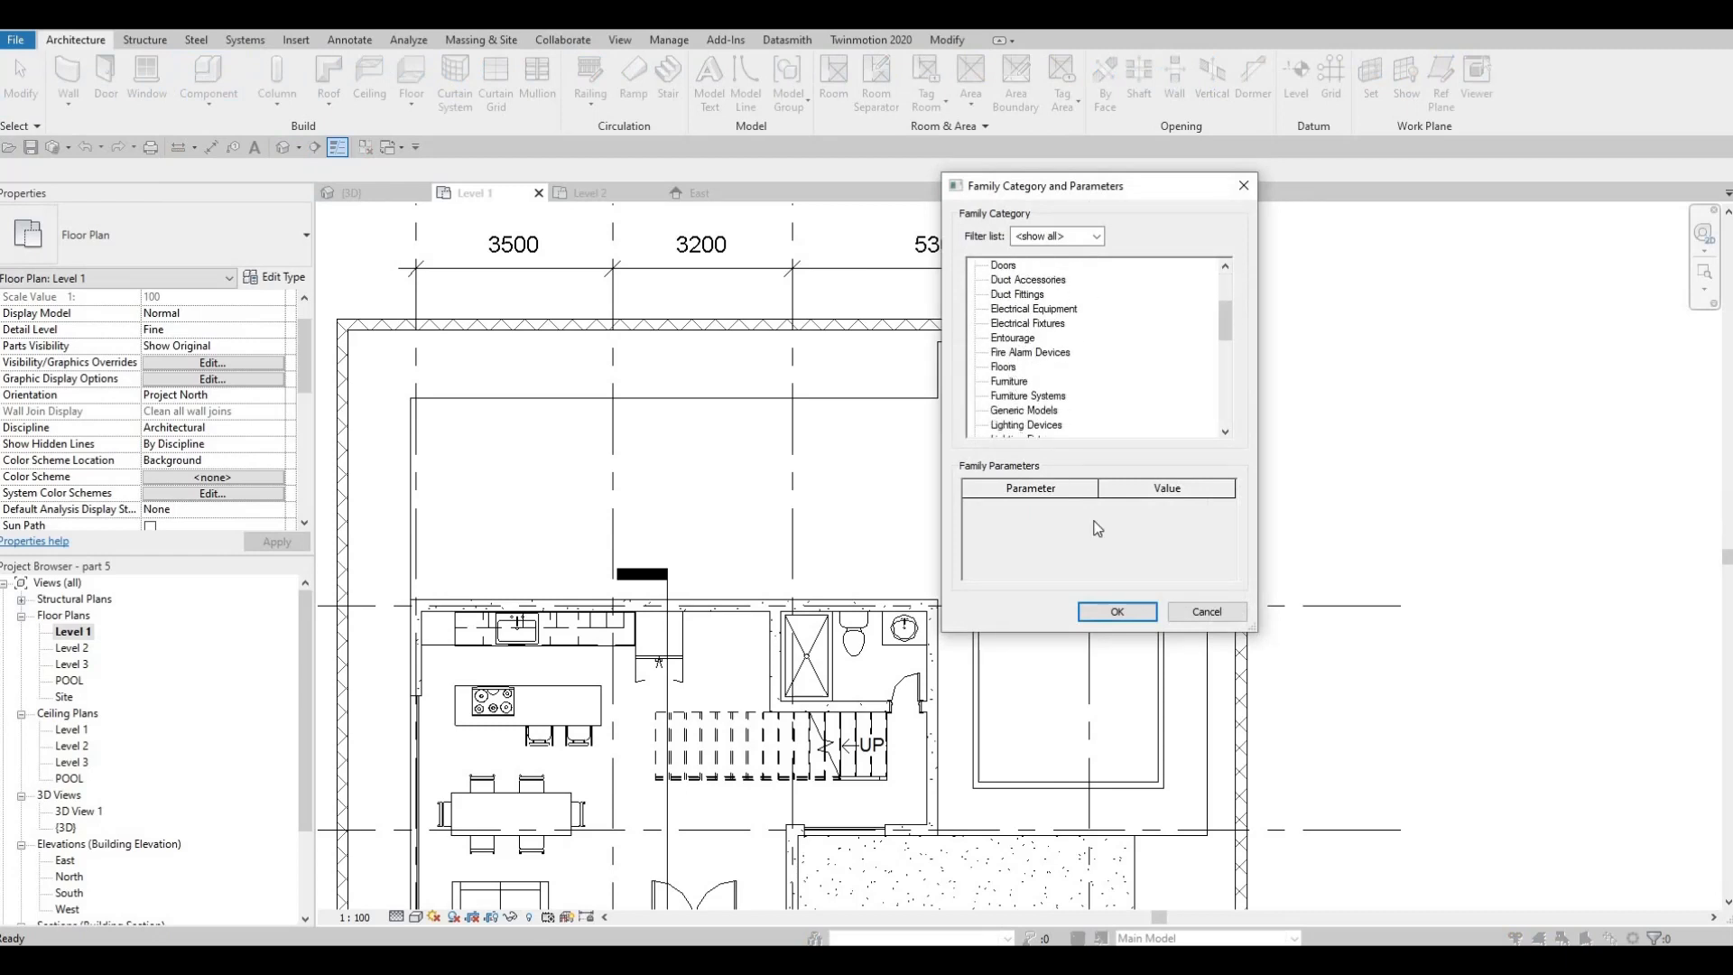
pyautogui.doubleClick(1023, 409)
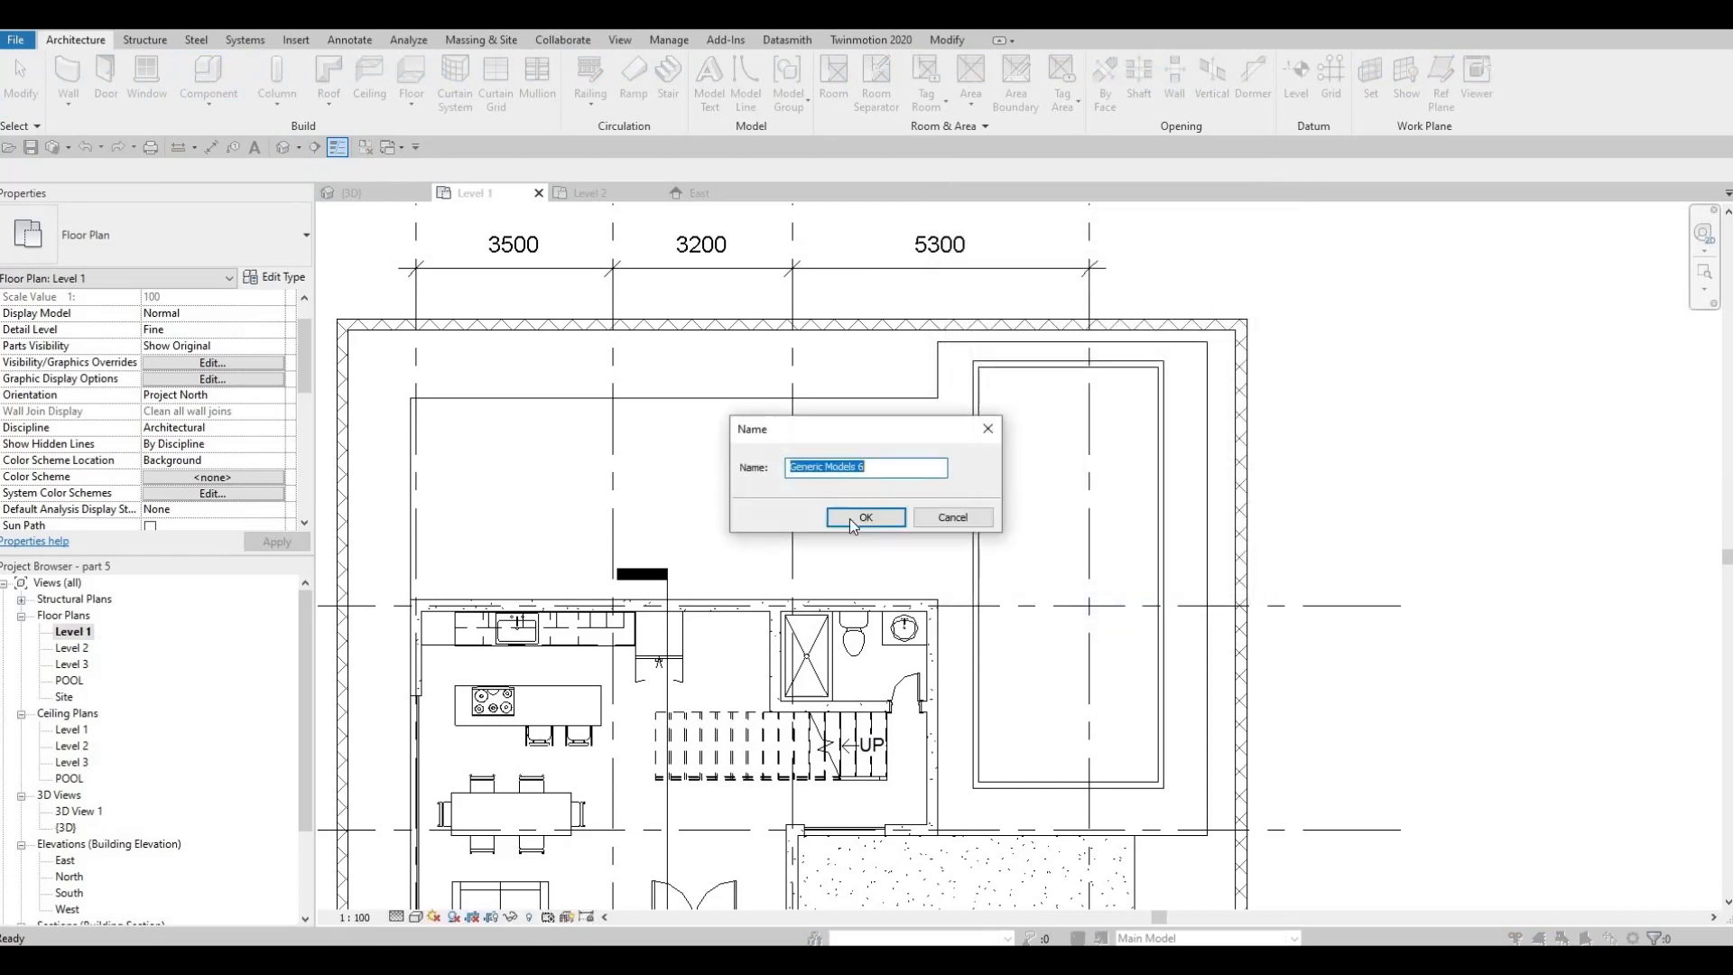
pyautogui.press('Return')
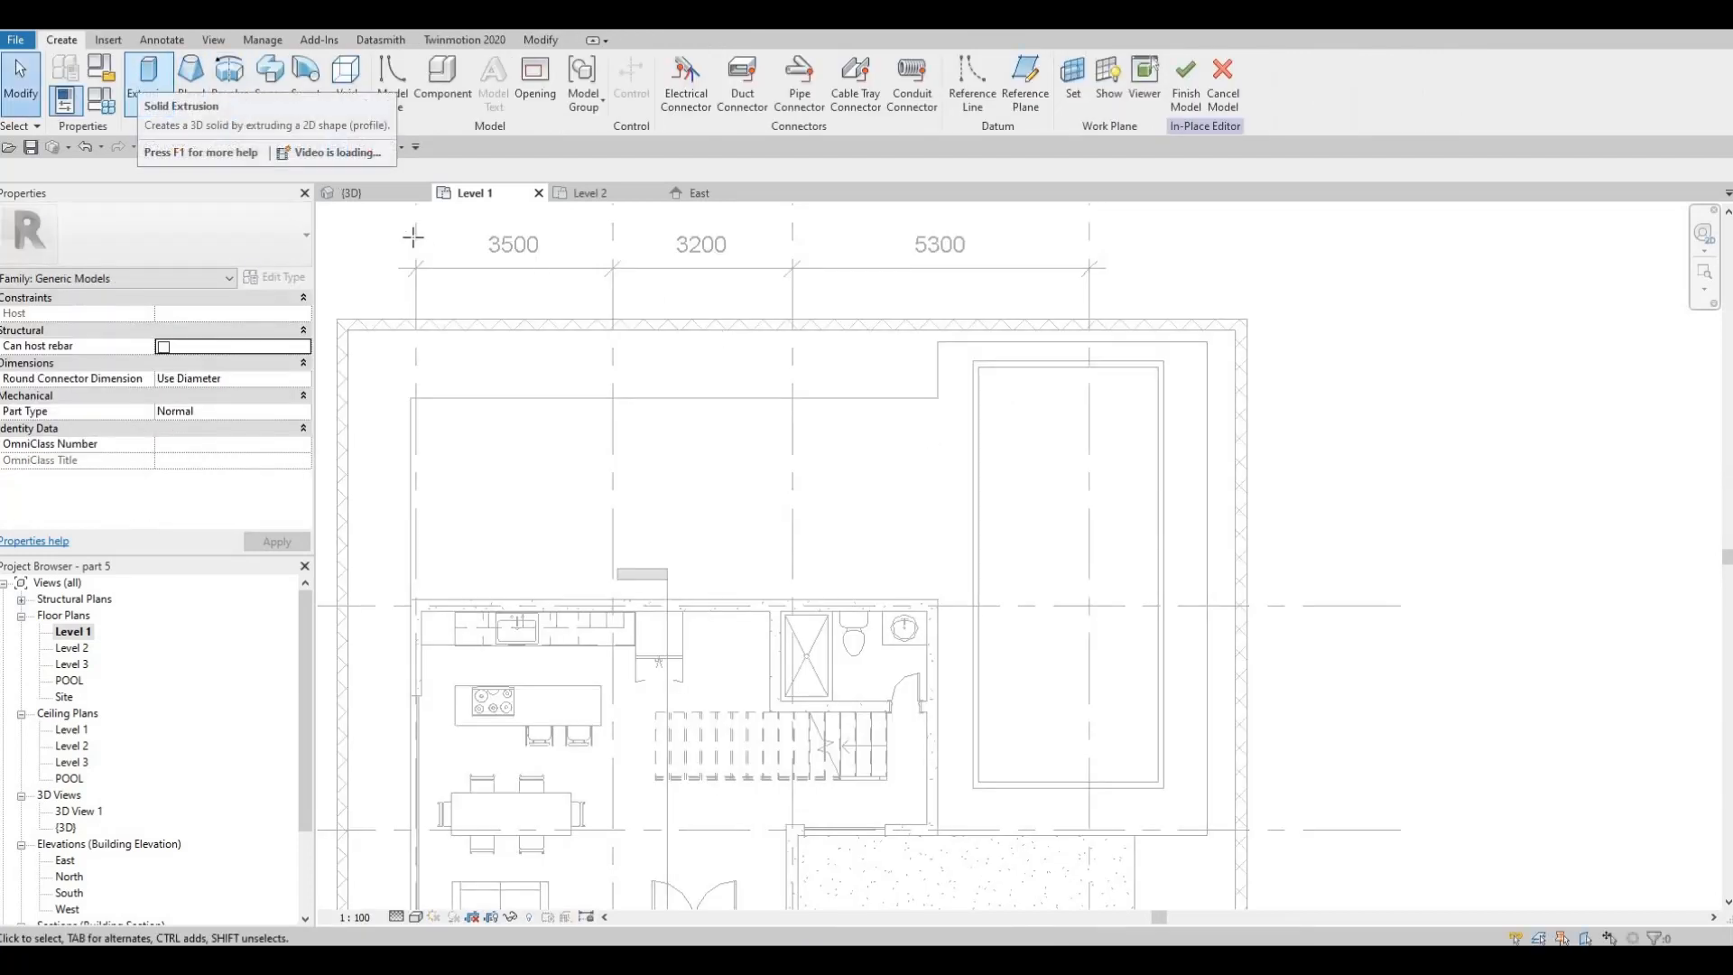
# Begin a solid extrusion in the in-place component and assign it the Ceramic Tile material
pyautogui.click(149, 87)
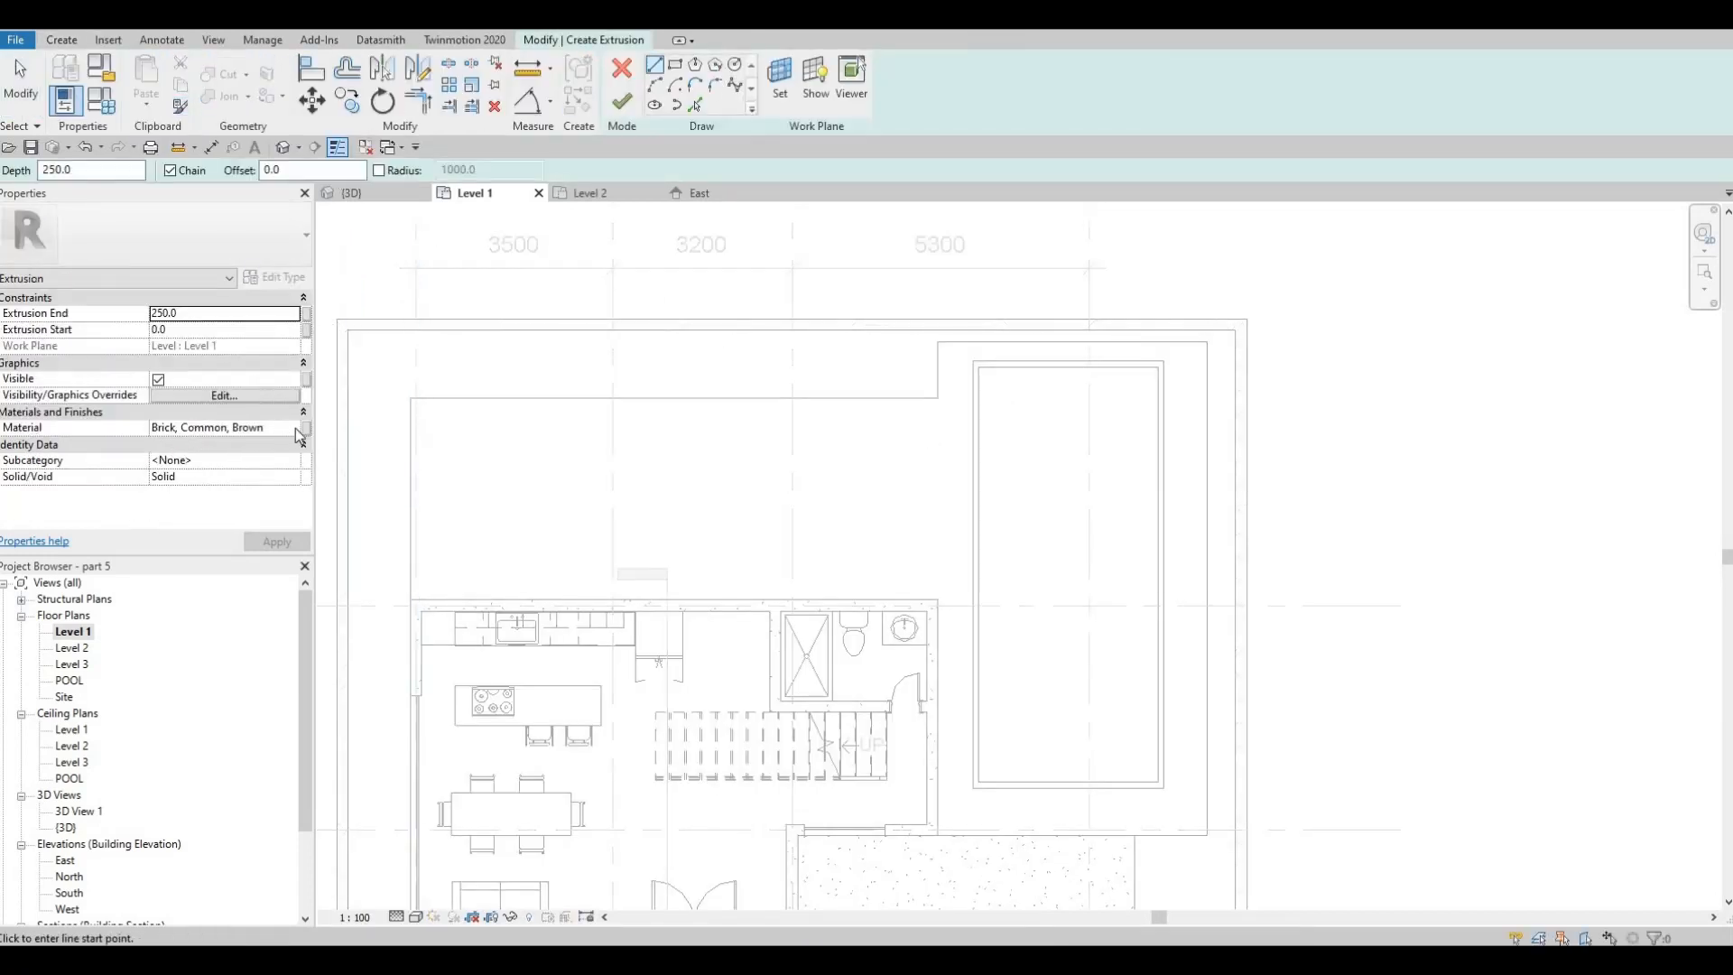
pyautogui.click(295, 428)
pyautogui.click(294, 428)
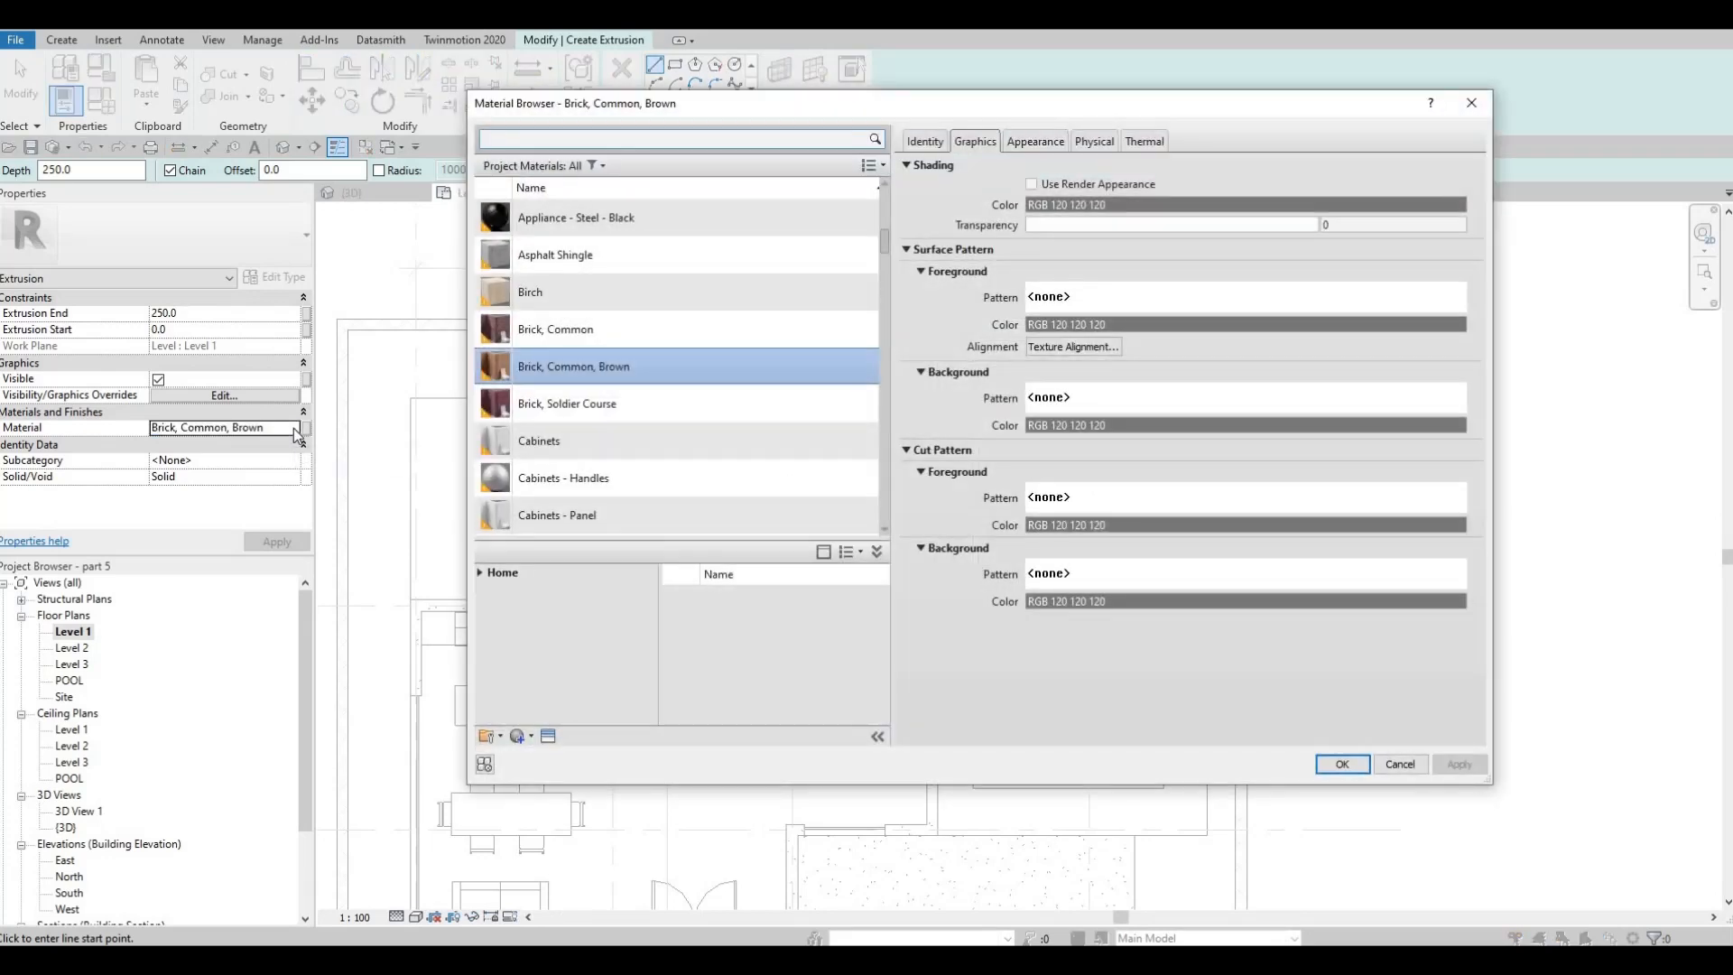
pyautogui.write('TILE')
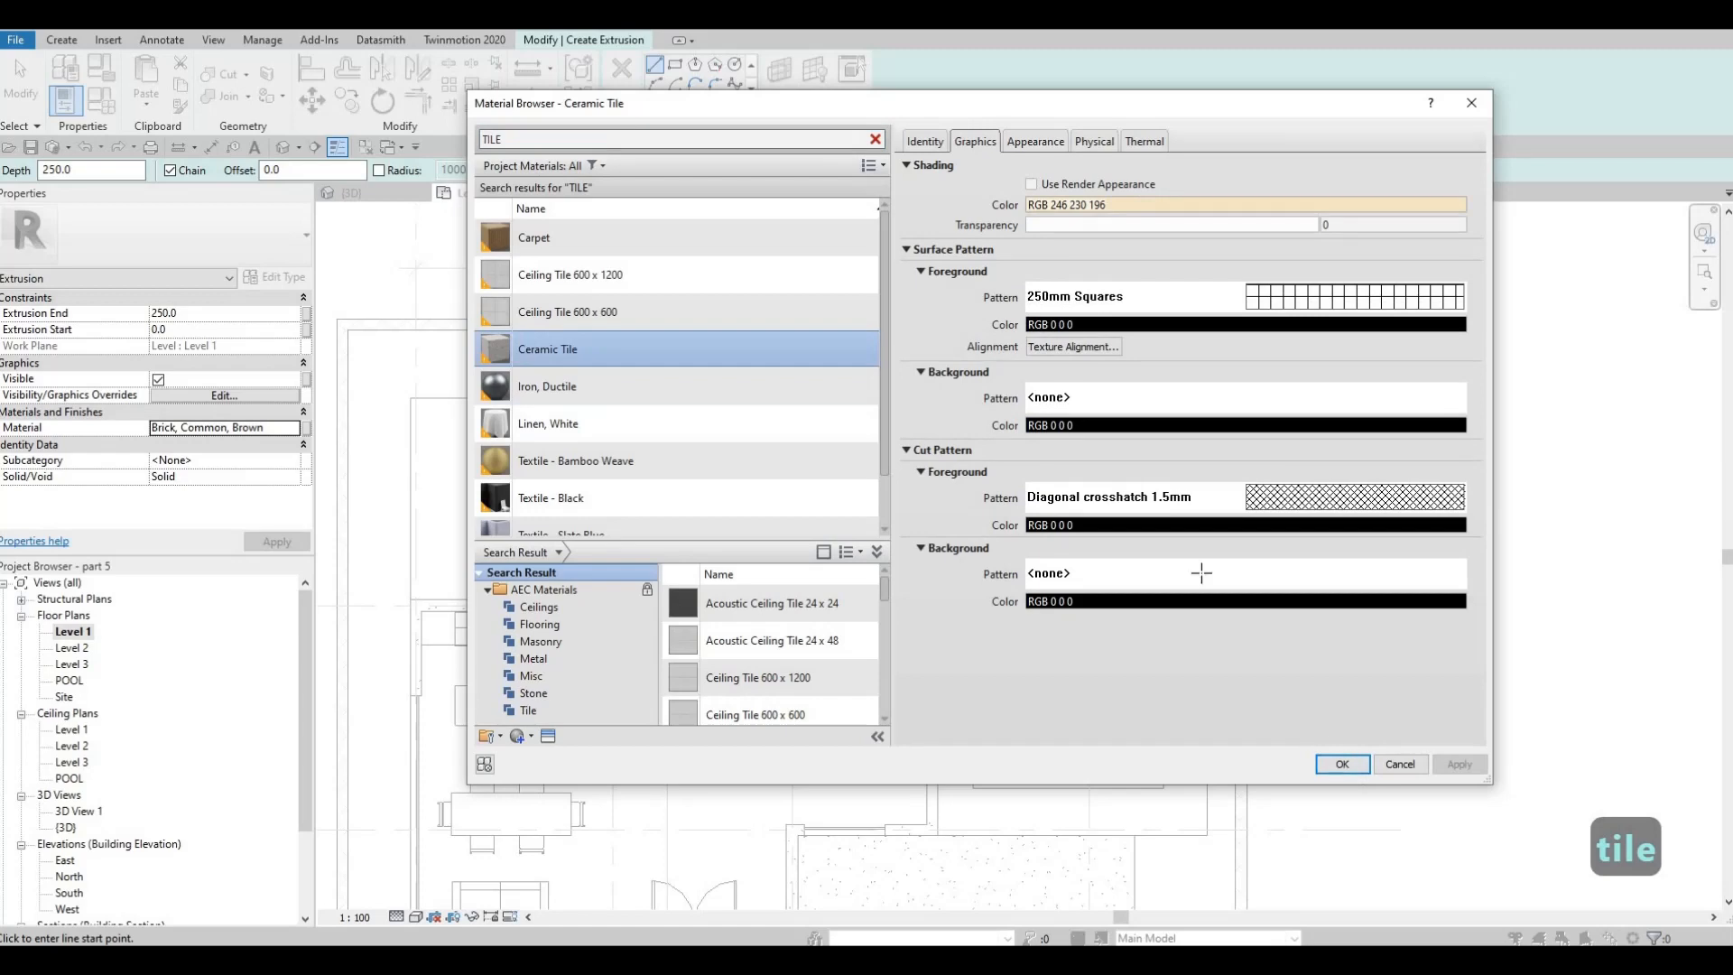
pyautogui.press('Return')
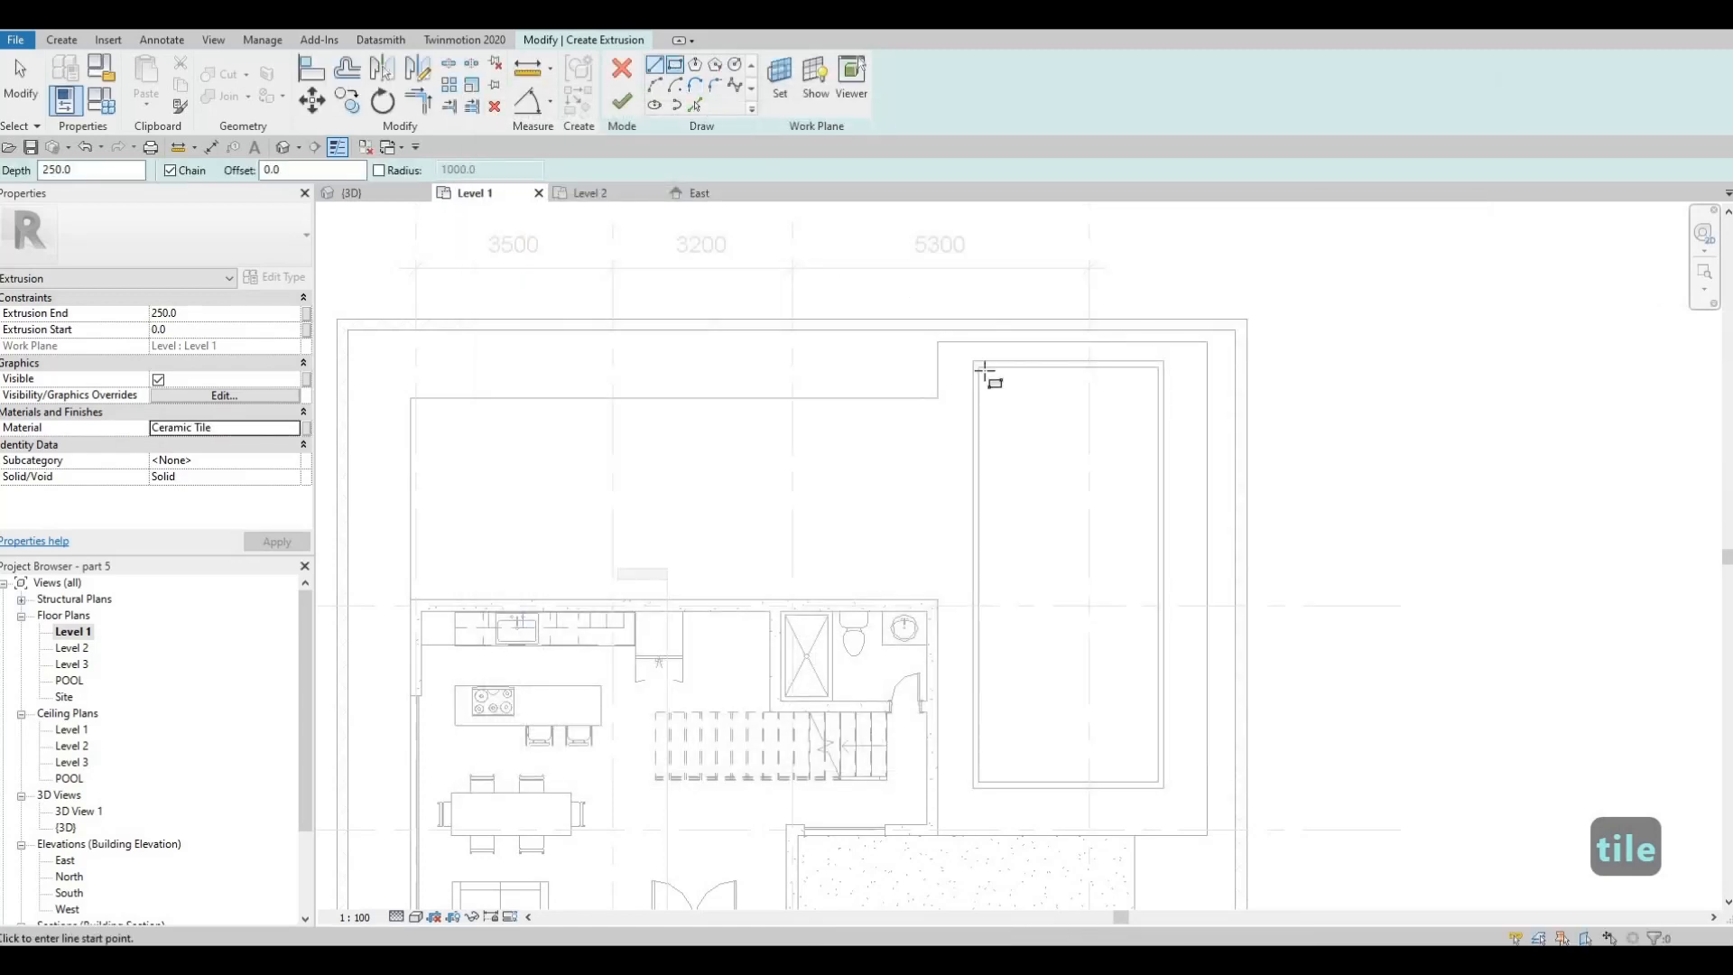
# Sketch a rectangle along the pool walls' inner edges, finish the 250 mm tile extrusion and show it in the 3D view
pyautogui.click(983, 369)
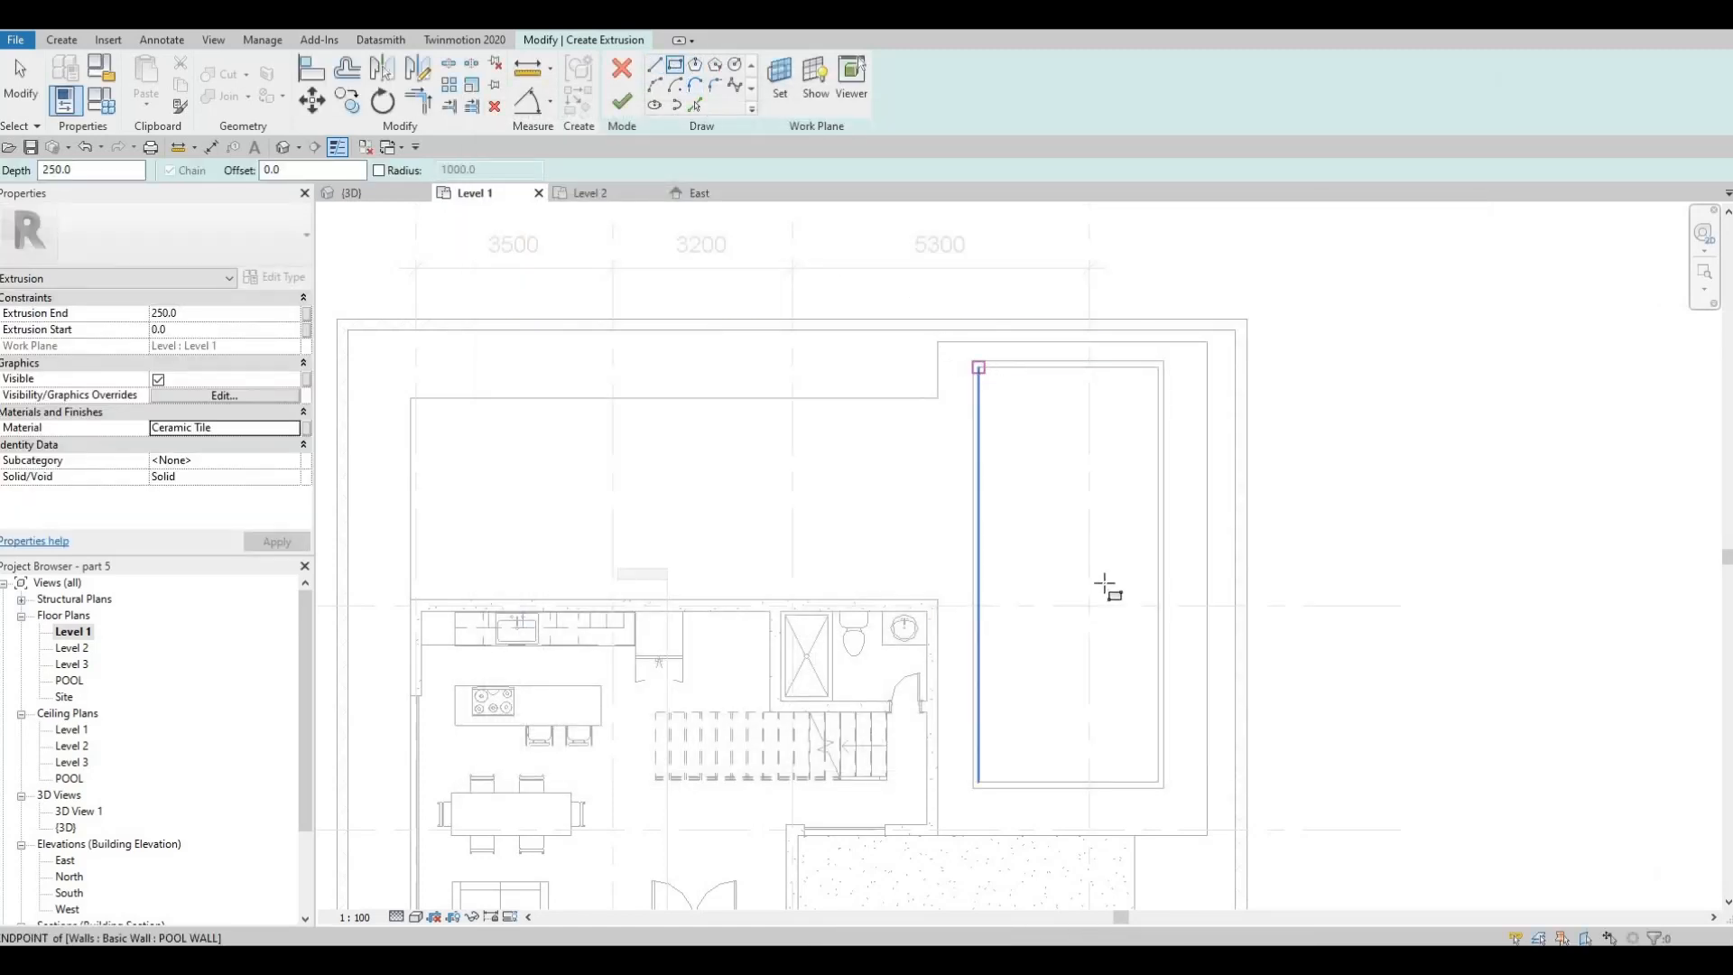
pyautogui.click(1160, 784)
pyautogui.press('Escape')
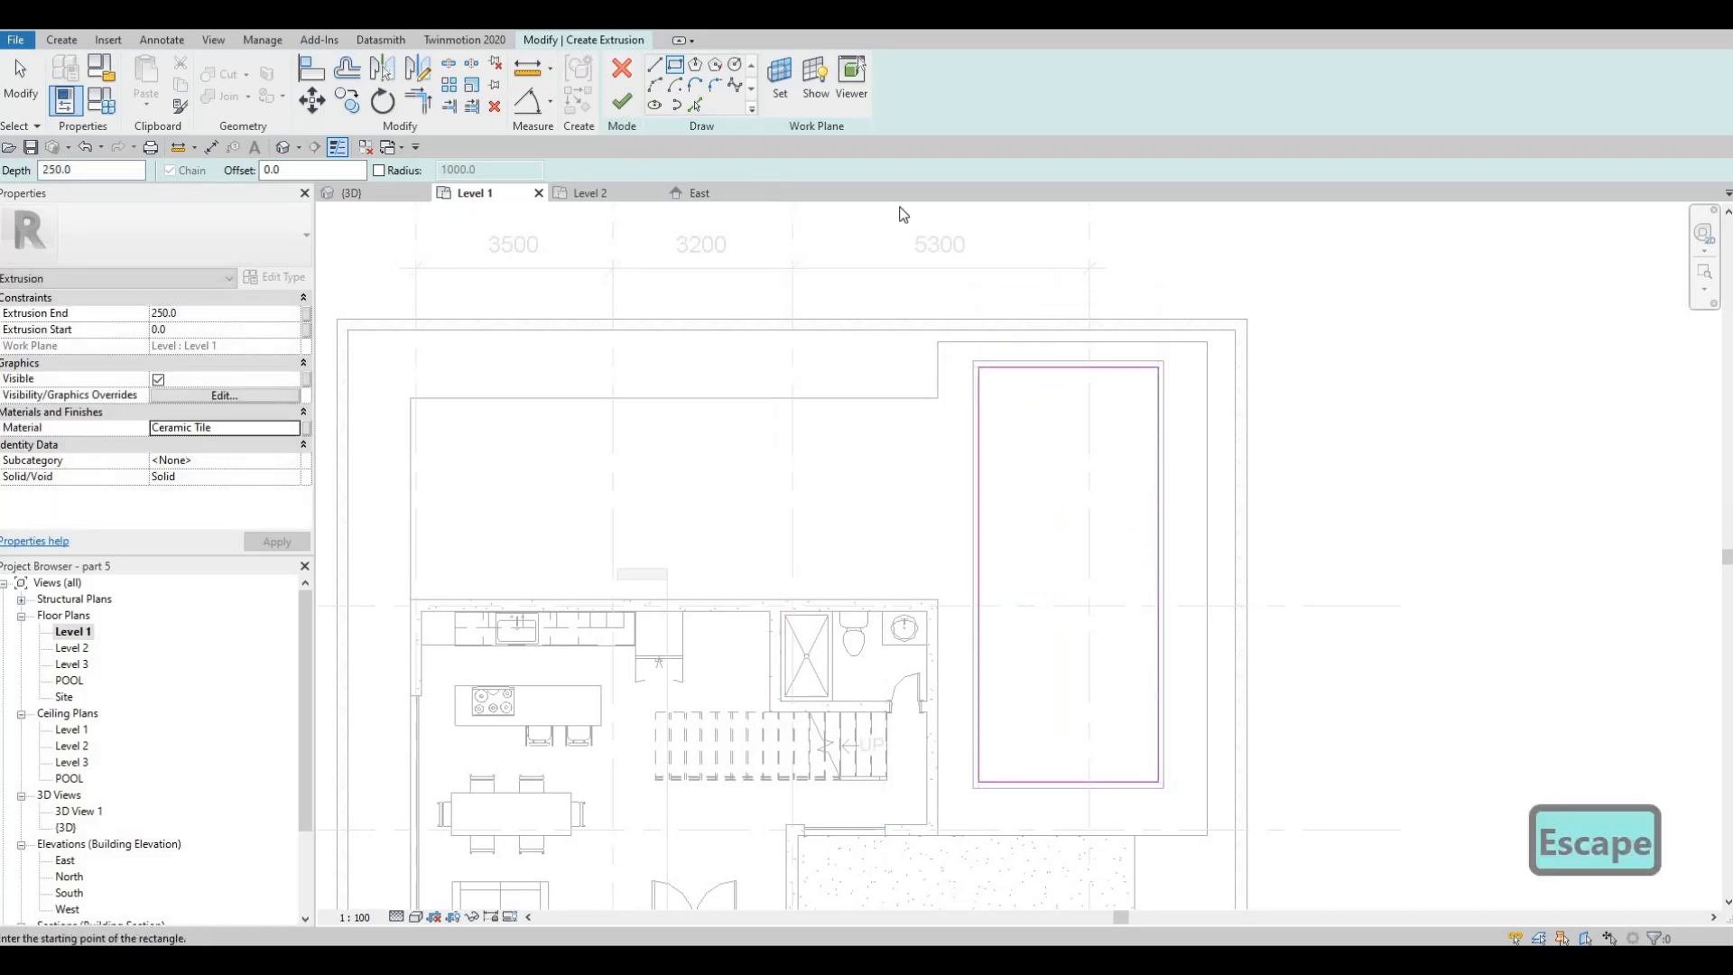
pyautogui.click(621, 101)
pyautogui.click(371, 197)
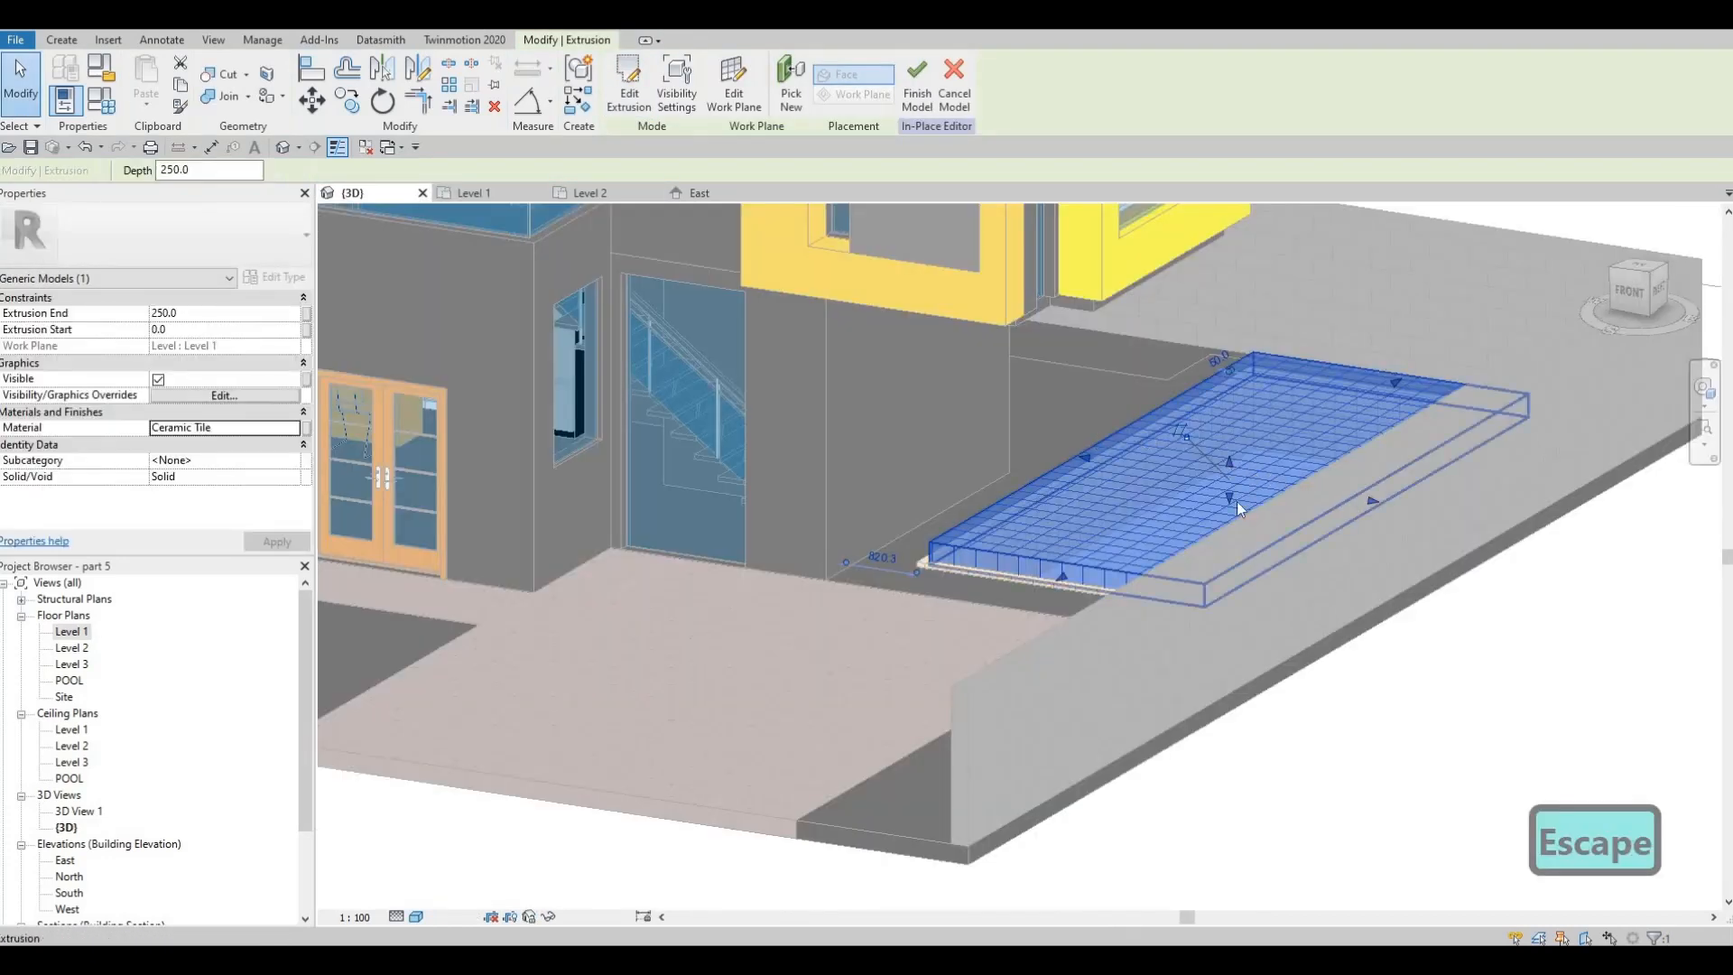
# Lower the tile extrusion to the pool bottom, from -800 mm to about -664.5 mm, and finish the in-place model
pyautogui.keyDown('shift'); pyautogui.moveTo(1238, 503); pyautogui.dragTo(1244, 511, button='middle'); pyautogui.keyUp('shift')
pyautogui.moveTo(1232, 502); pyautogui.dragTo(1229, 545)
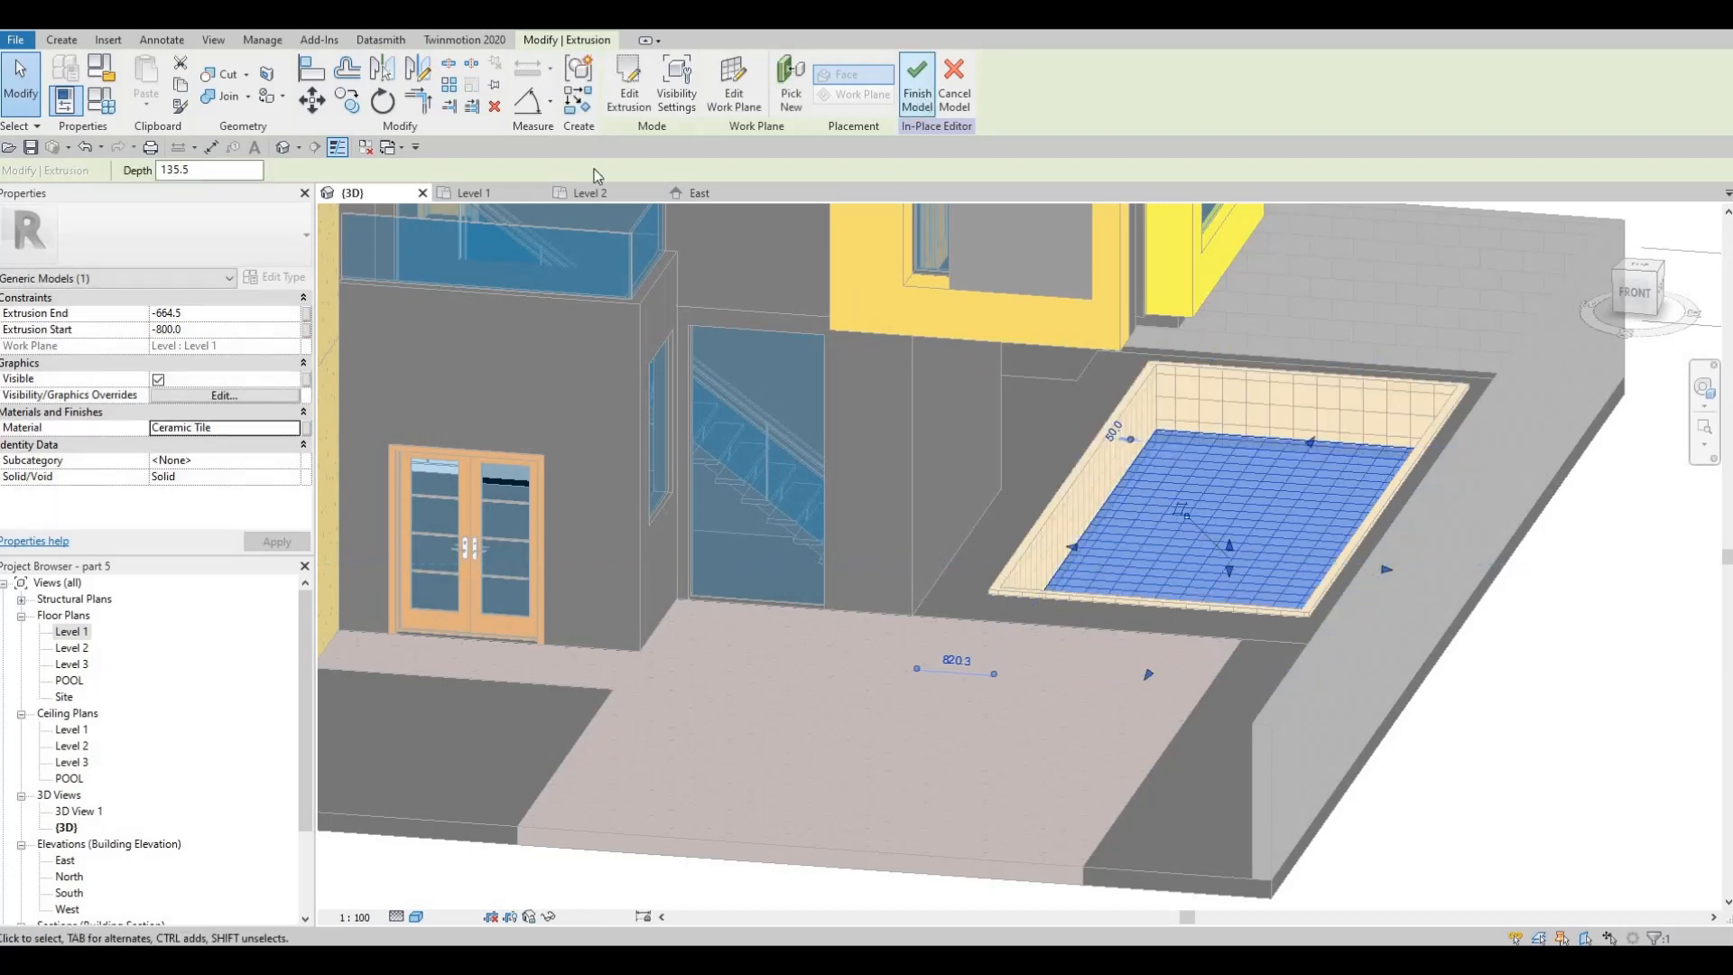
pyautogui.click(492, 194)
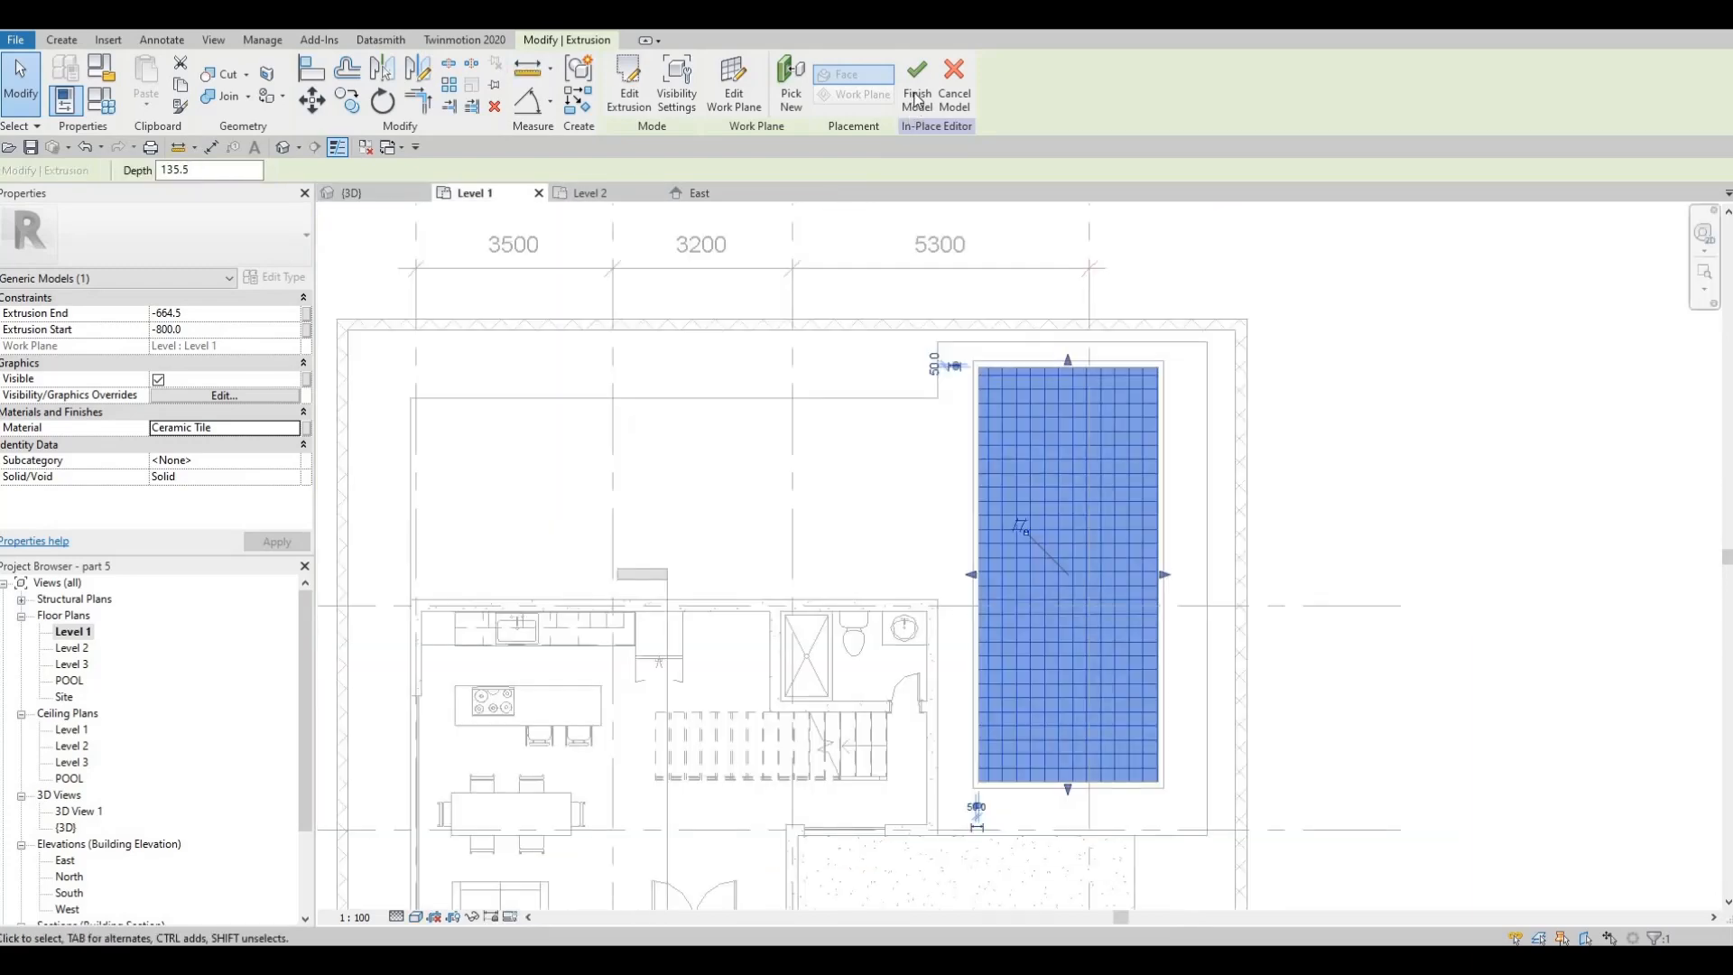
pyautogui.click(918, 90)
pyautogui.press('Escape')
pyautogui.press('Escape')
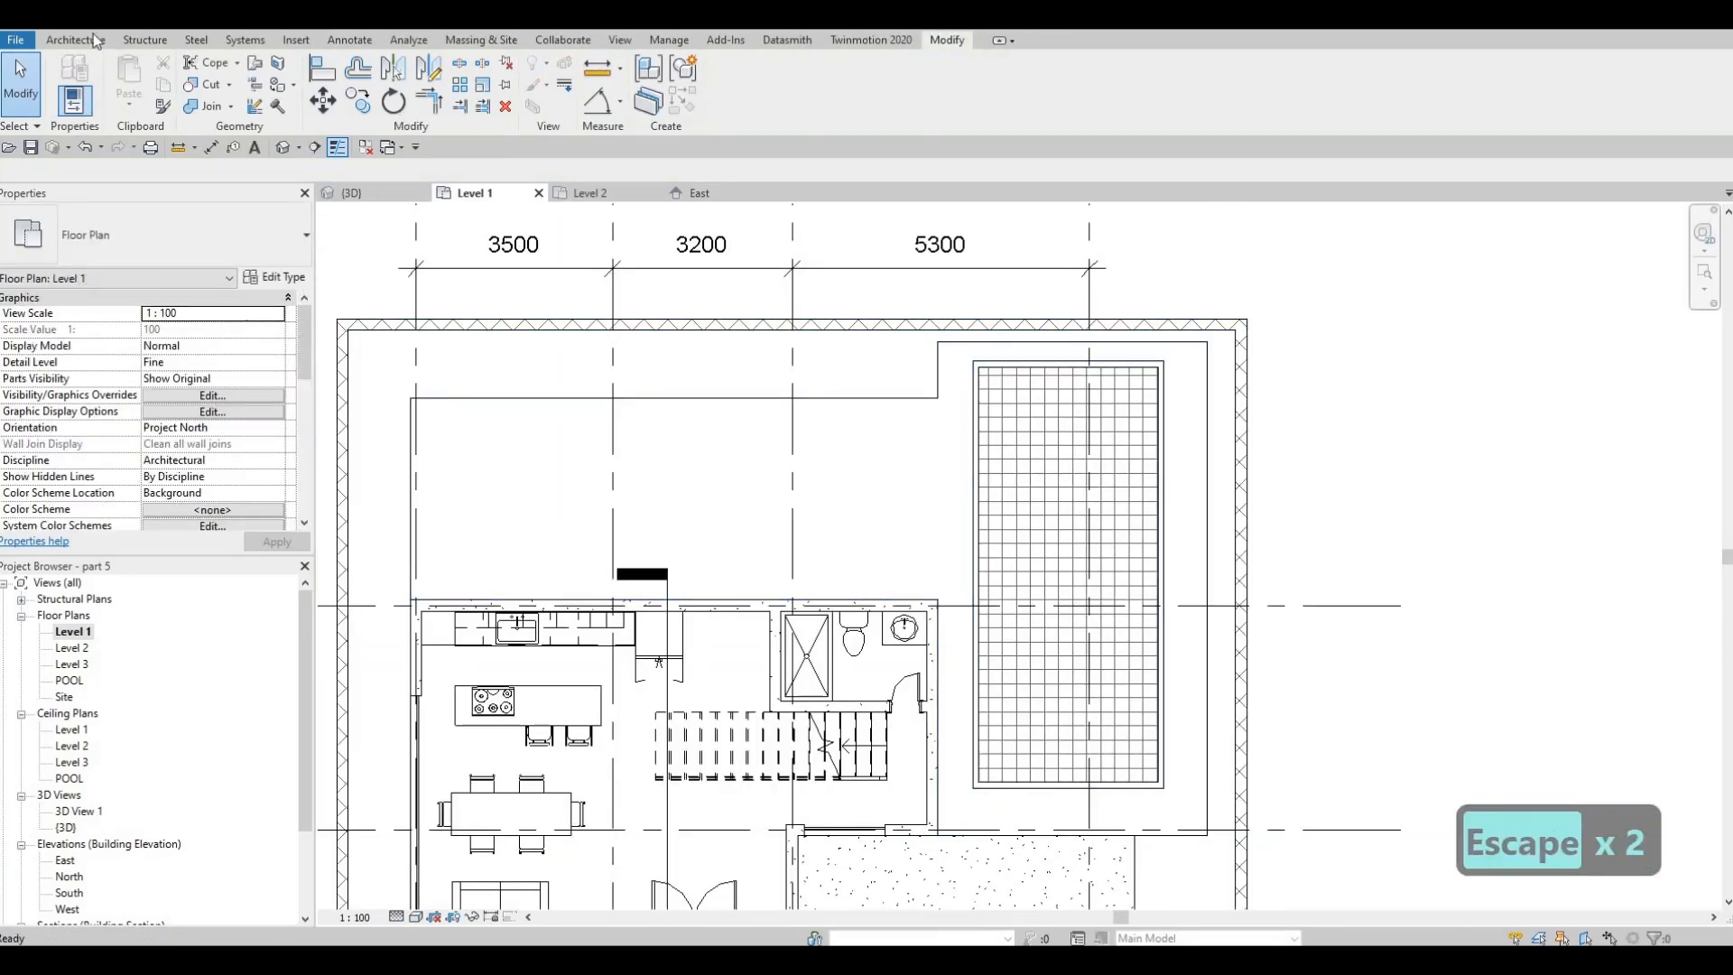
# Create another in-place component in the Generic Models category, named Generic Models 8, in the Level 1 plan
pyautogui.click(79, 41)
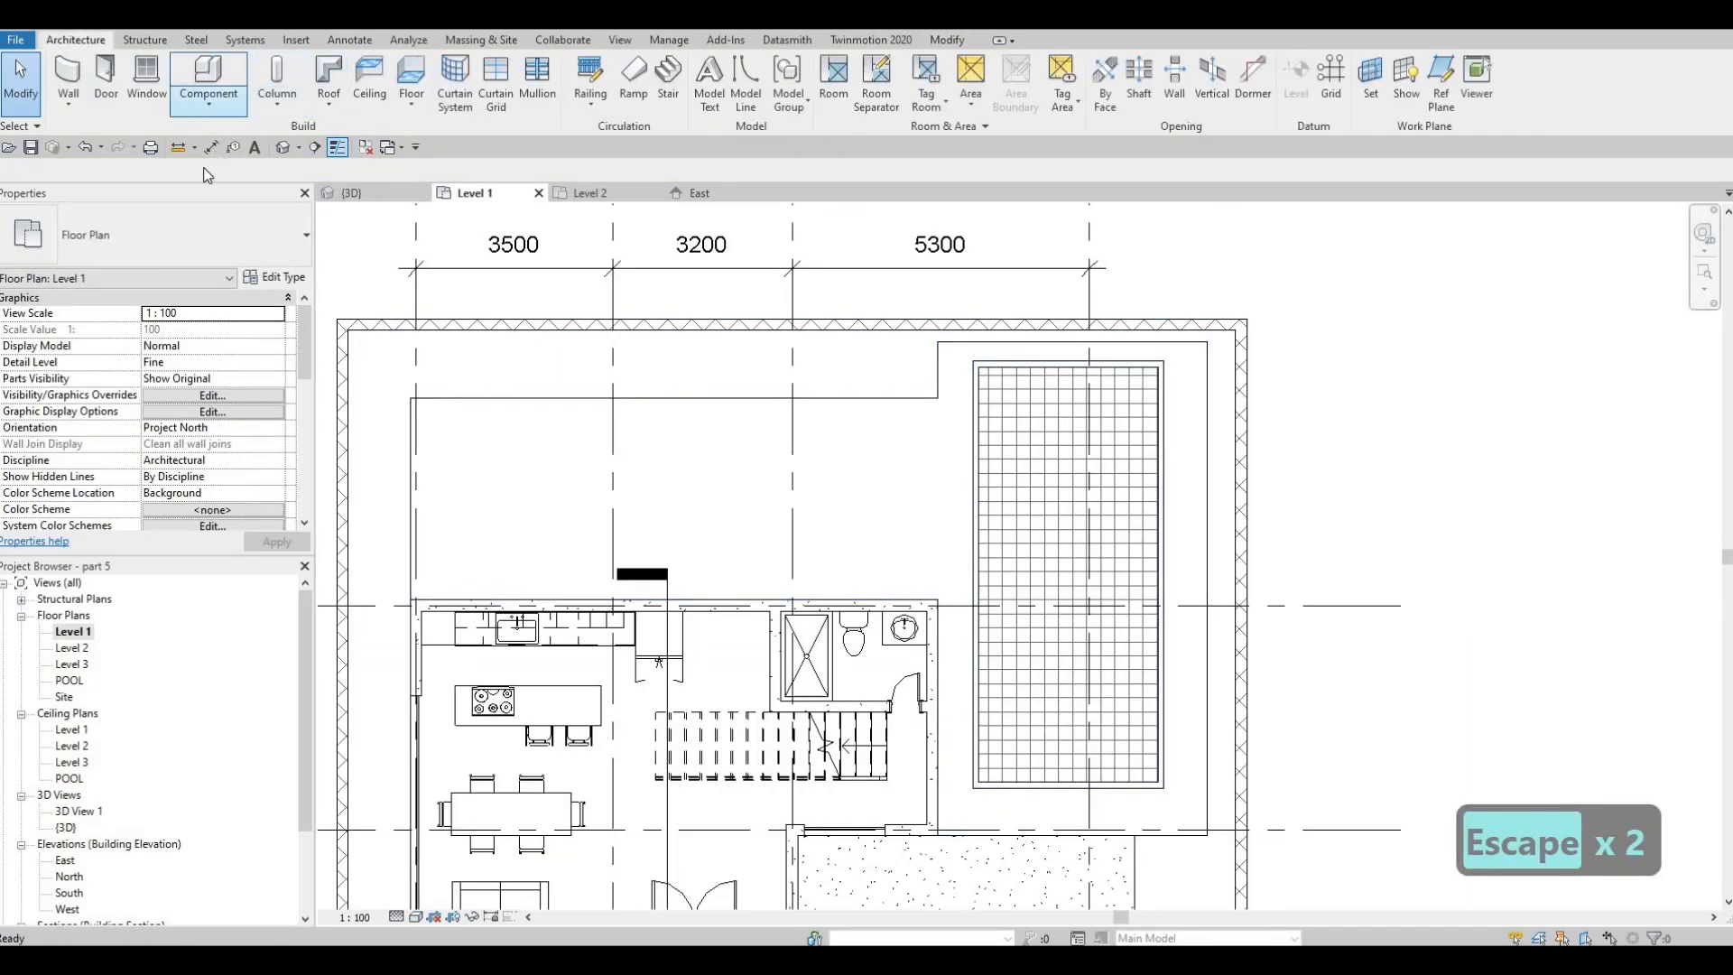
pyautogui.click(209, 104)
pyautogui.click(210, 172)
pyautogui.scroll(-1, 1069, 382)
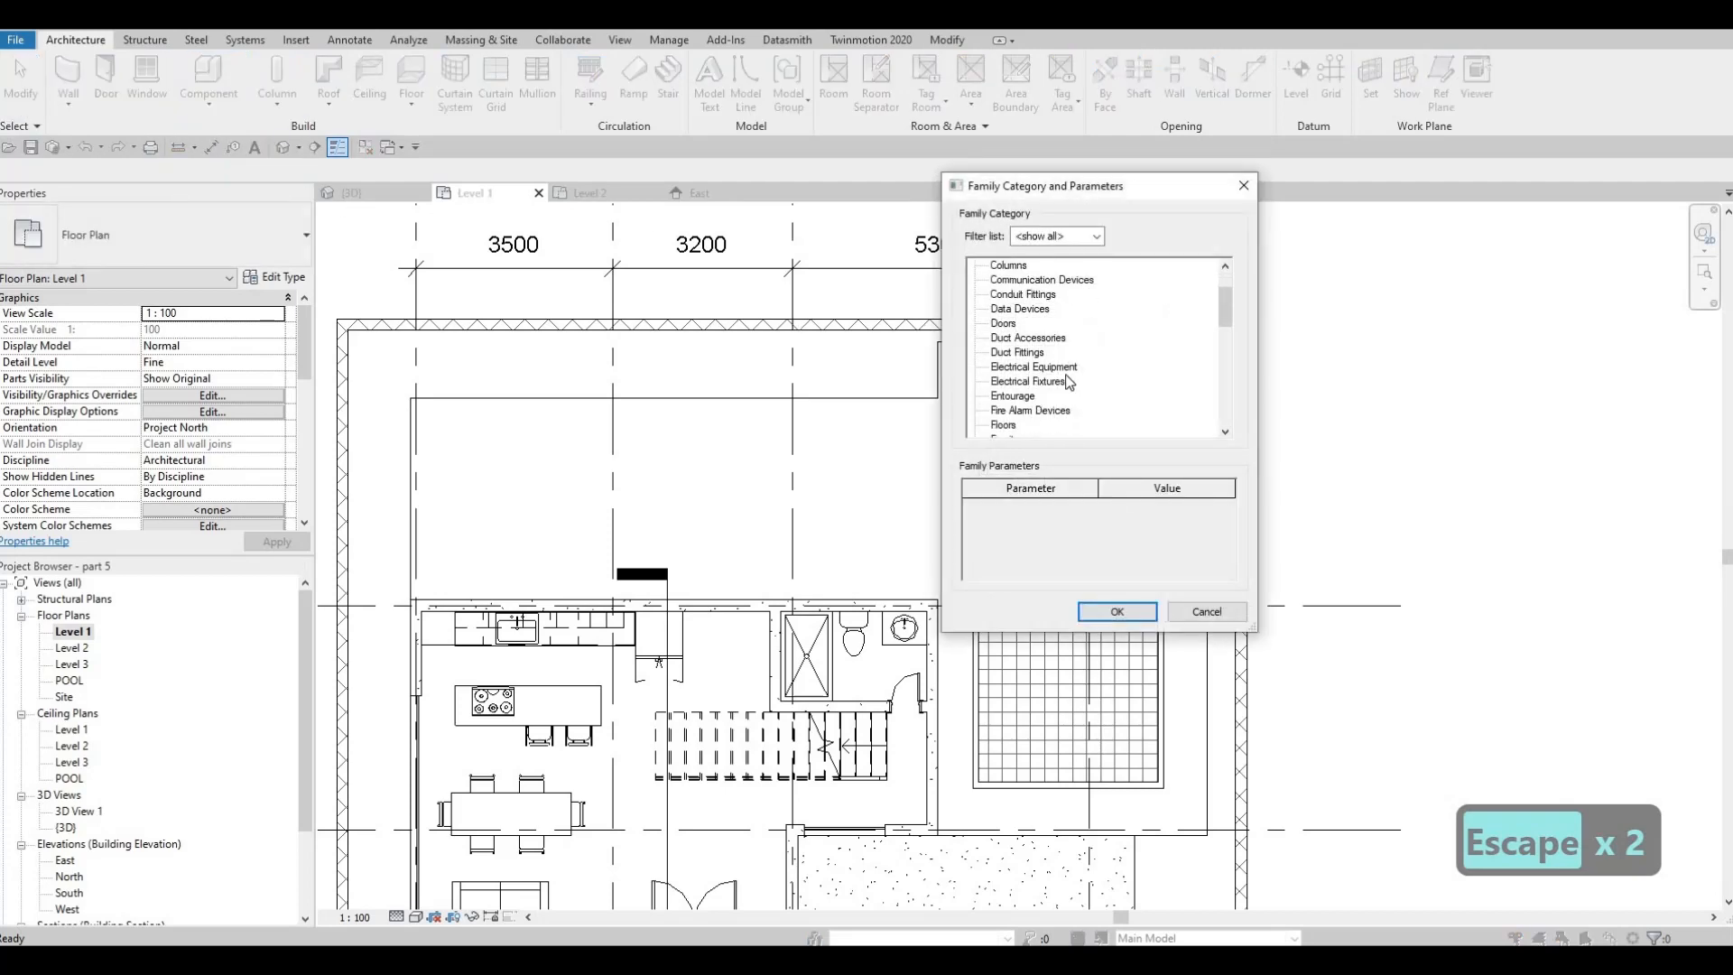
pyautogui.scroll(-1, 1047, 408)
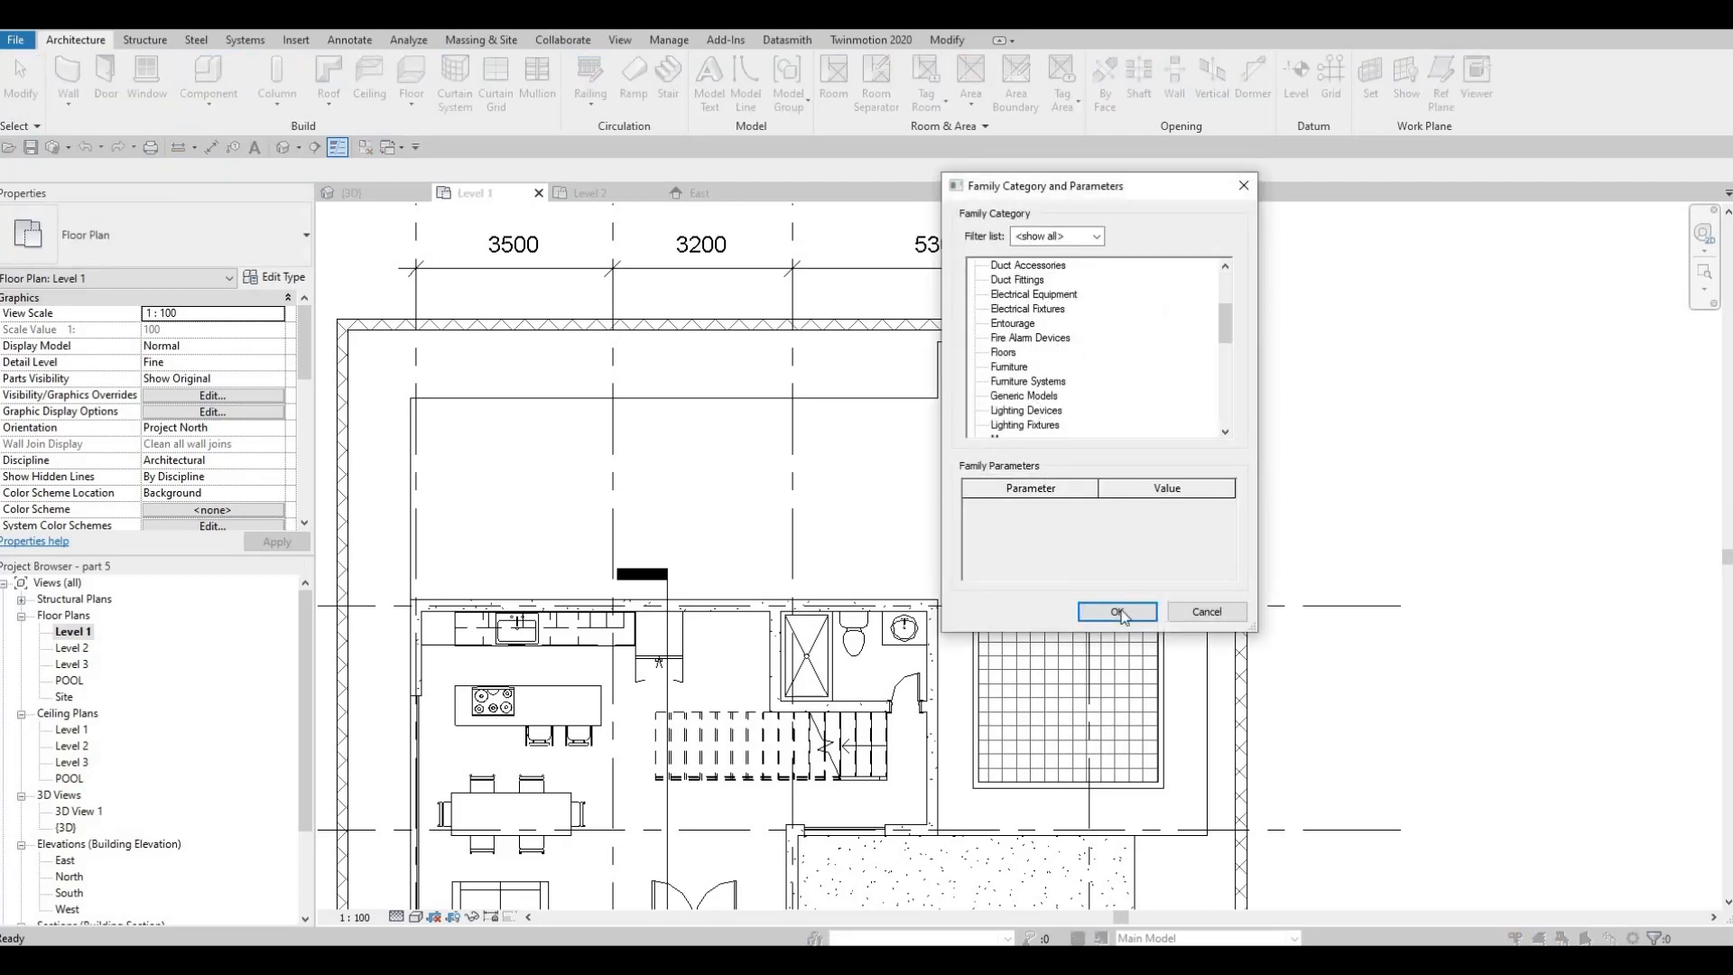
pyautogui.press('Return')
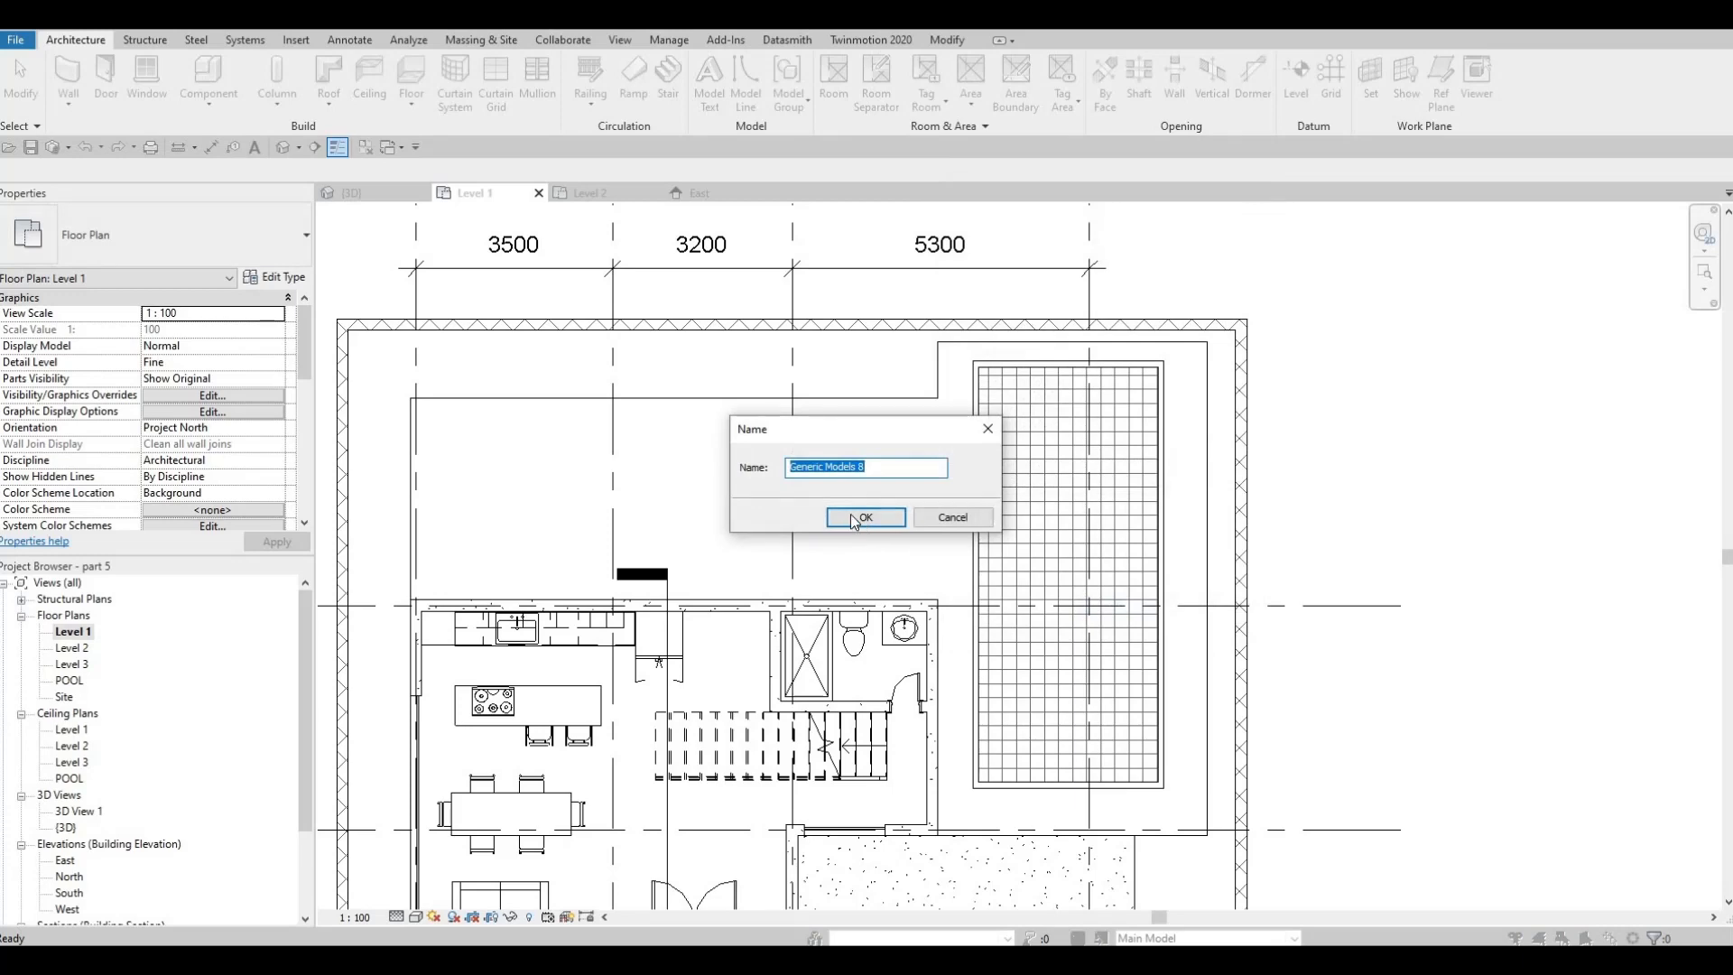
pyautogui.click(864, 523)
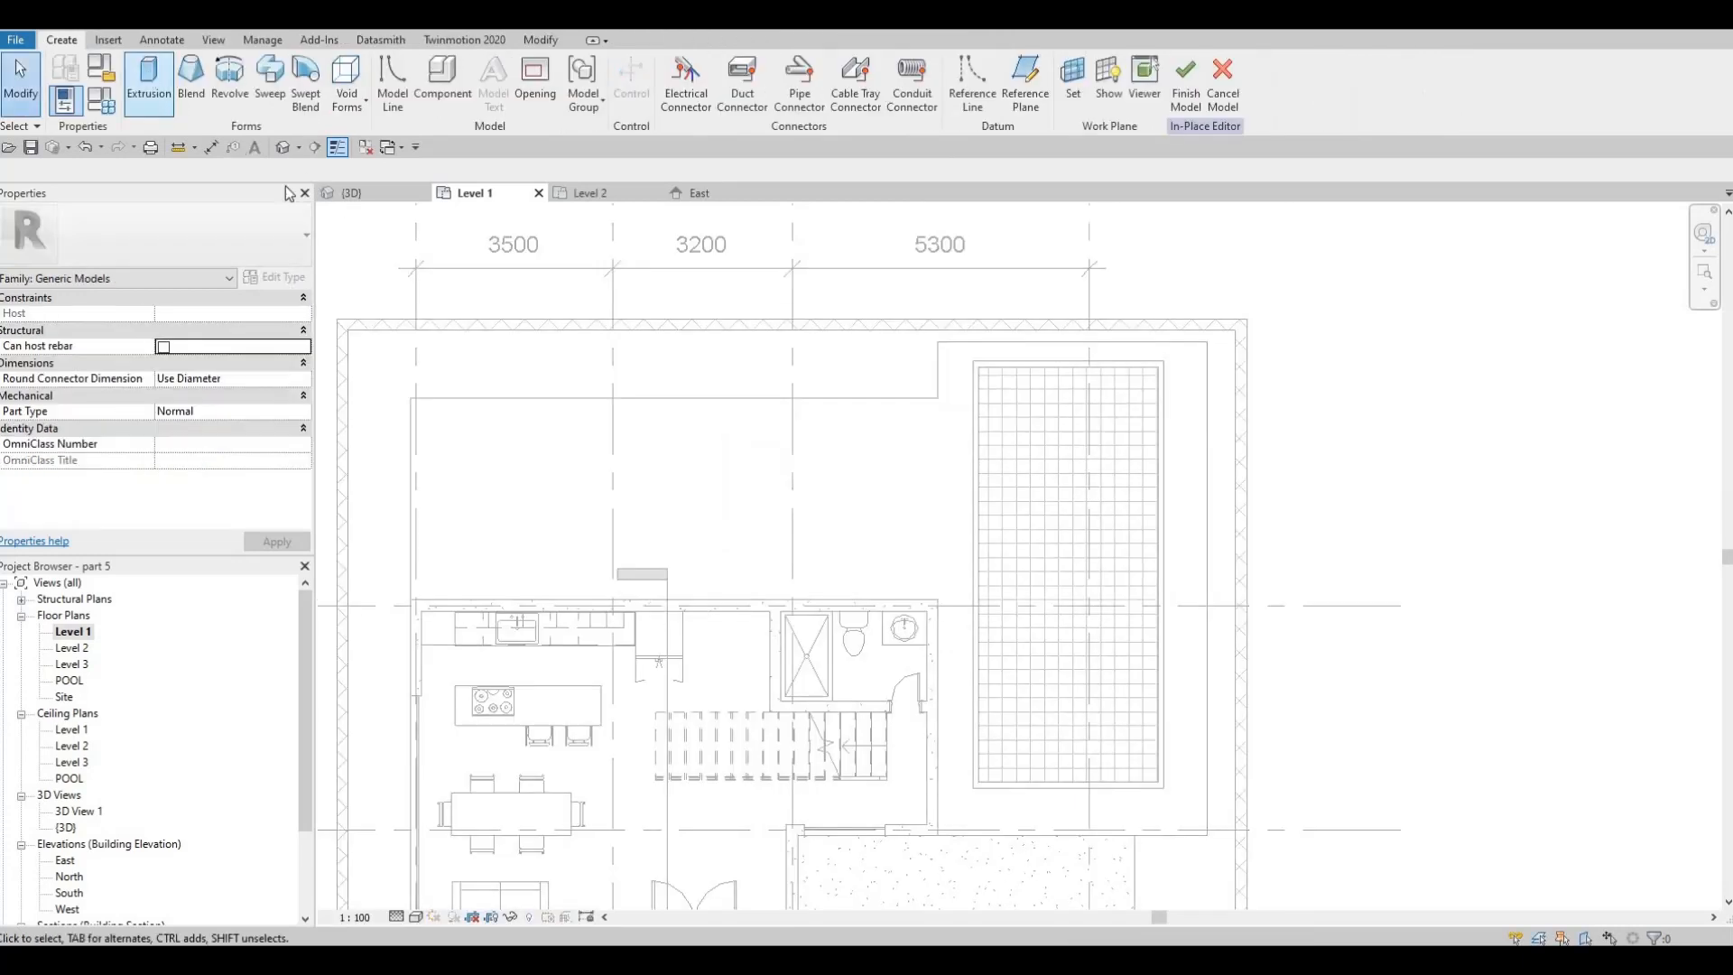
# Assign the Water material to a new solid extrusion in the in-place component
pyautogui.click(235, 426)
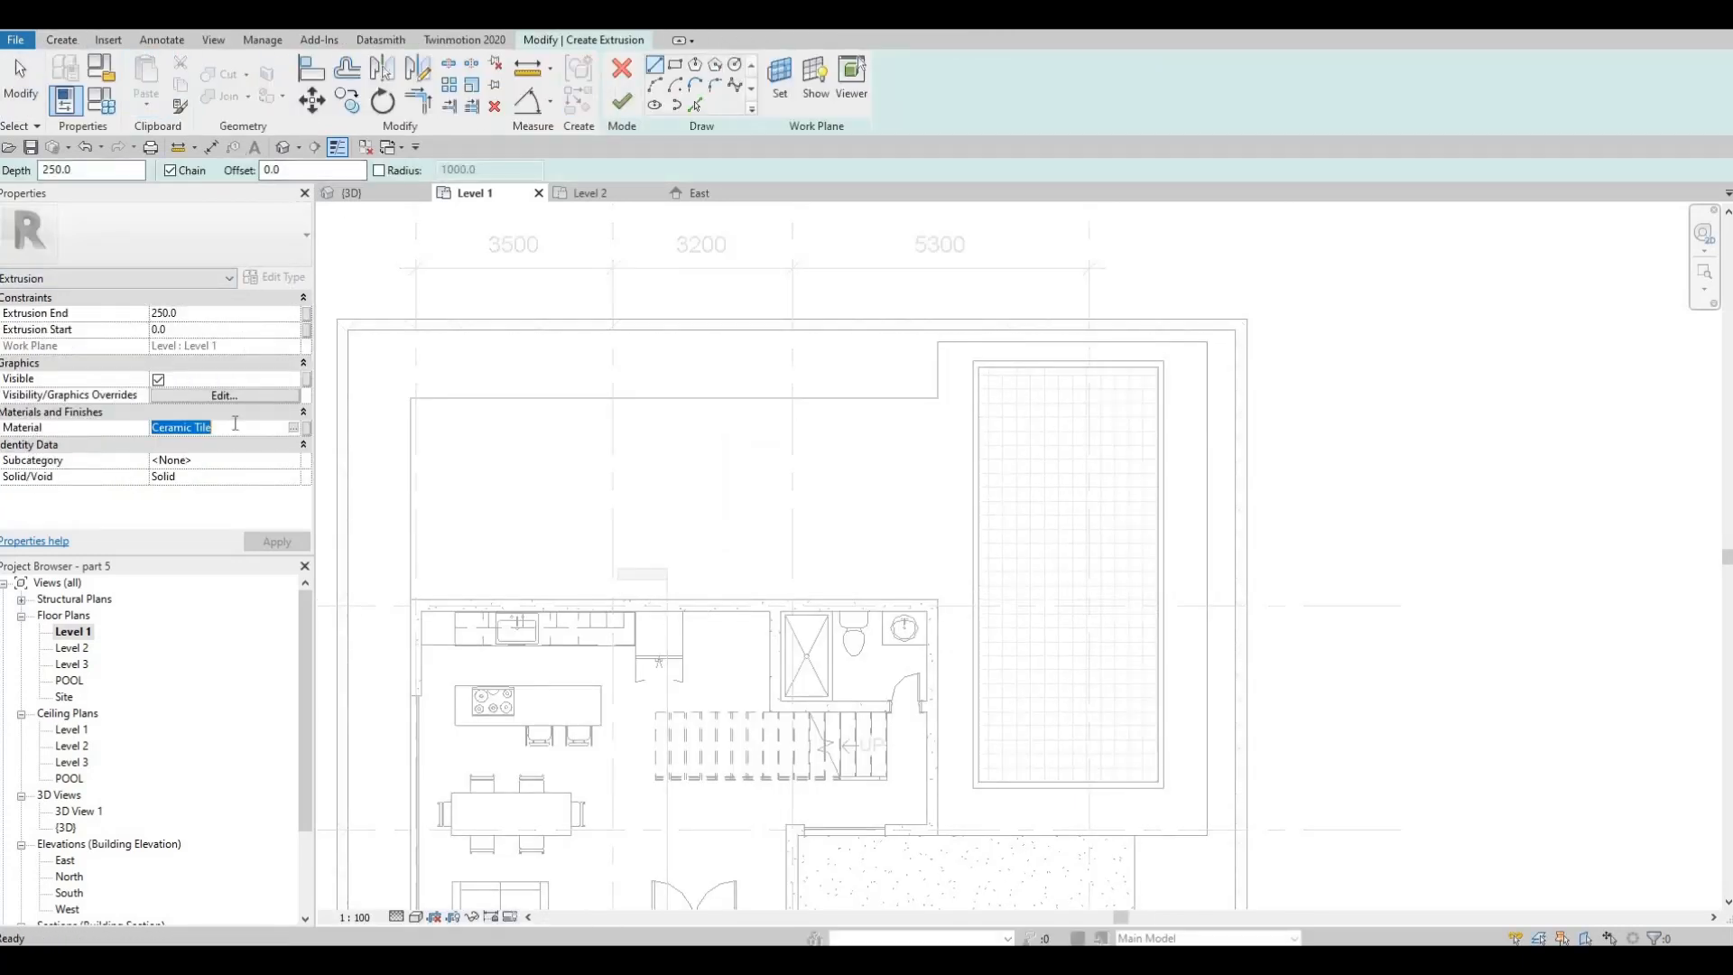
pyautogui.write('WATER')
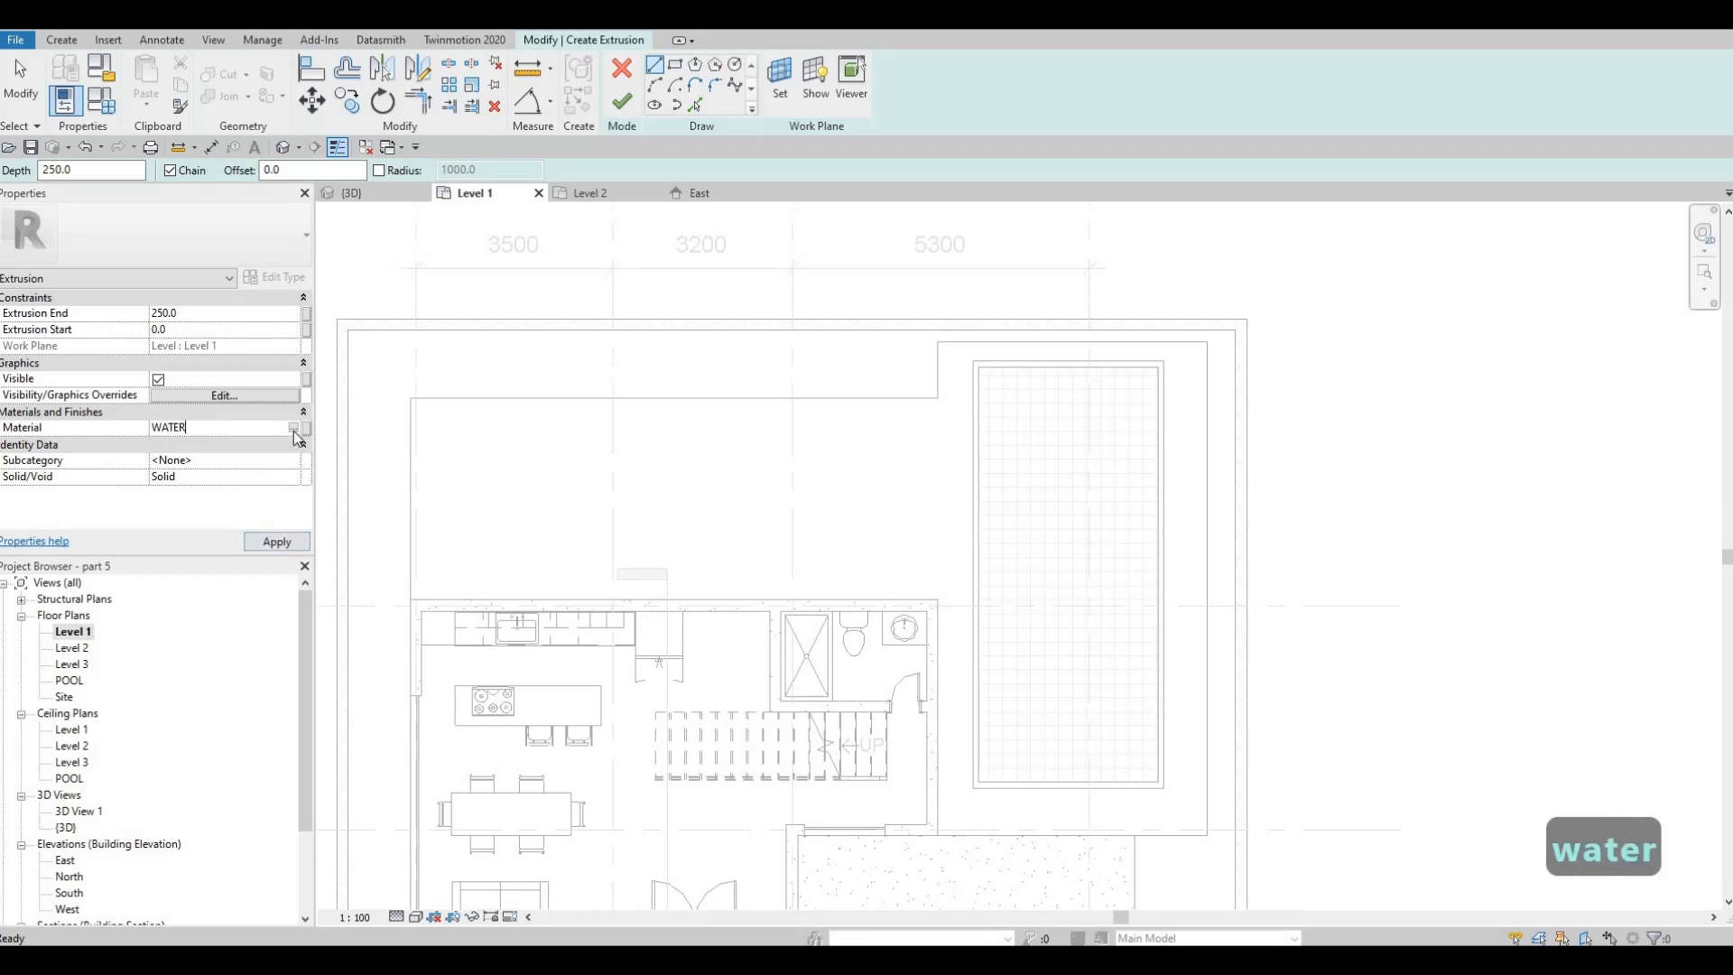
pyautogui.click(295, 429)
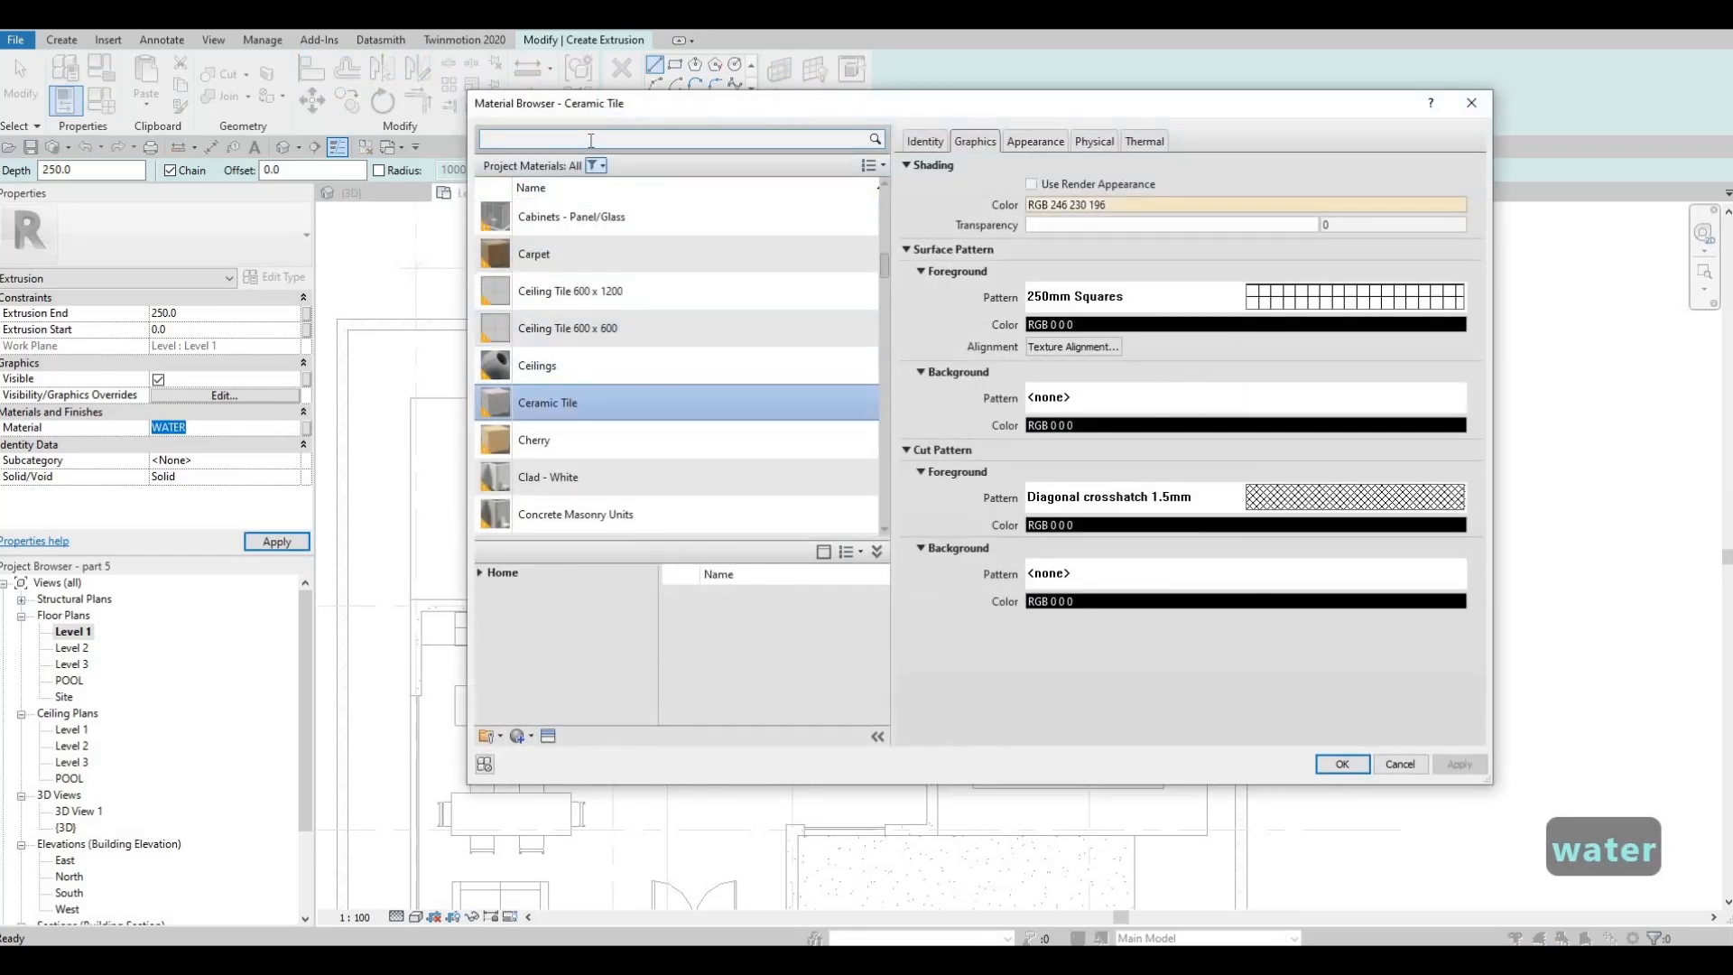
pyautogui.write('WATER')
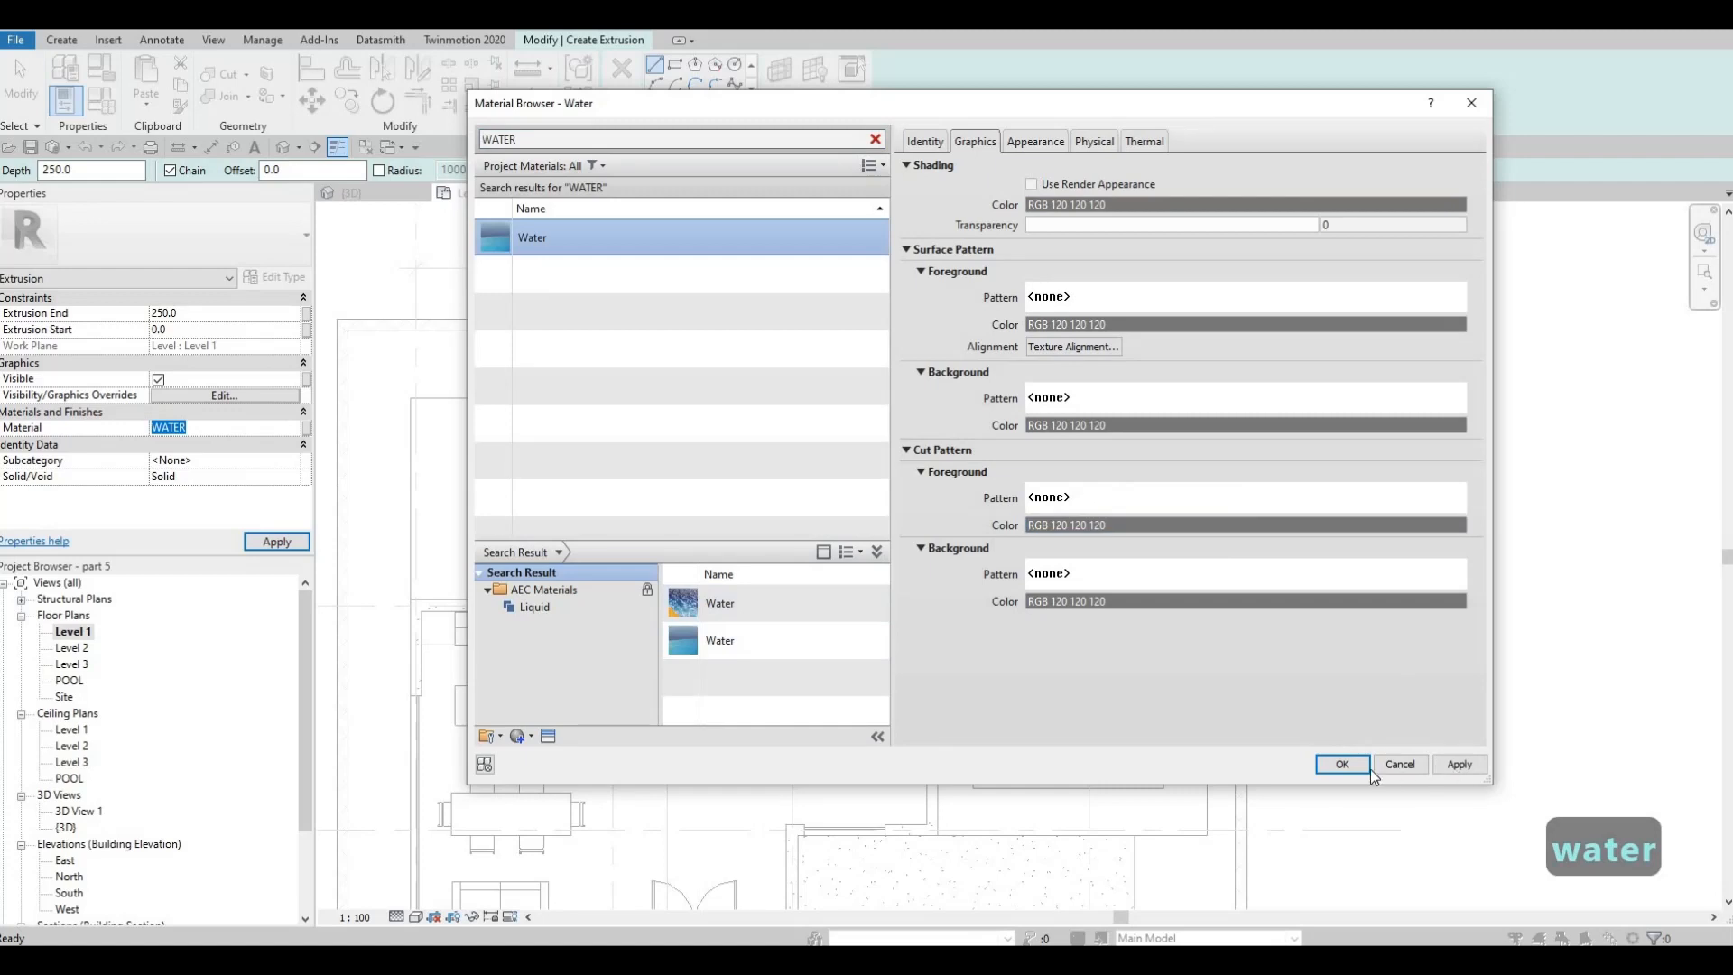
pyautogui.press('Return')
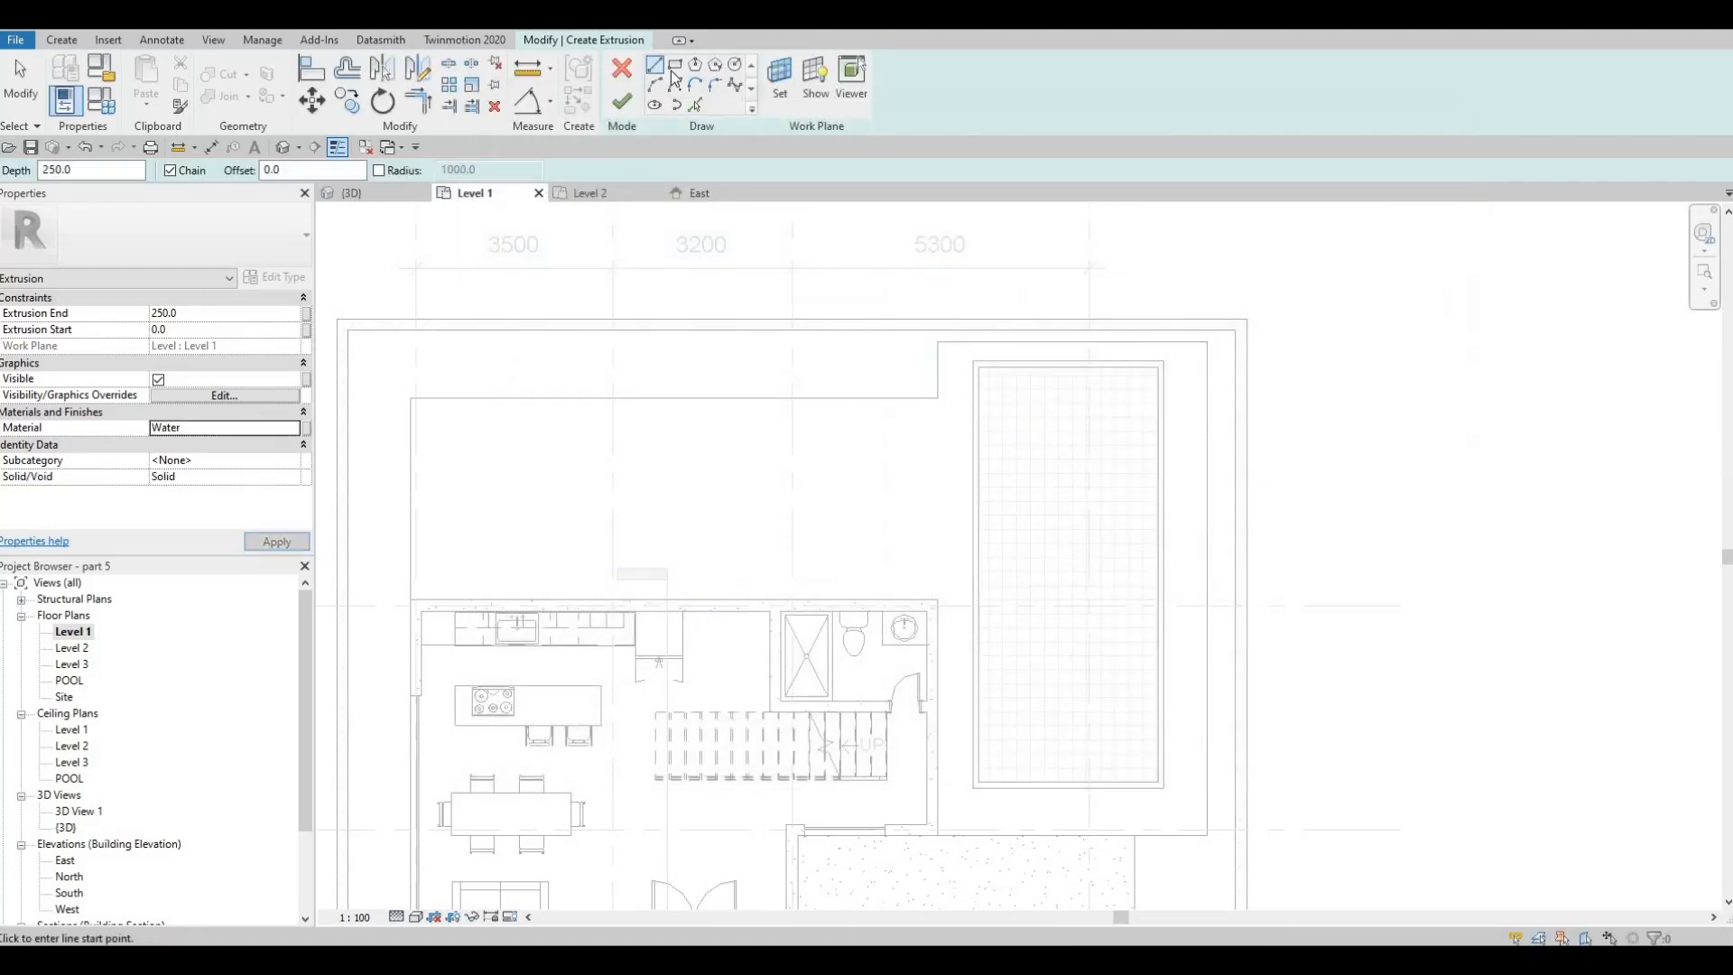
# Sketch a rectangle of about 3177 by 7400 mm inside the pool walls and finish the 250 mm water extrusion
pyautogui.click(979, 367)
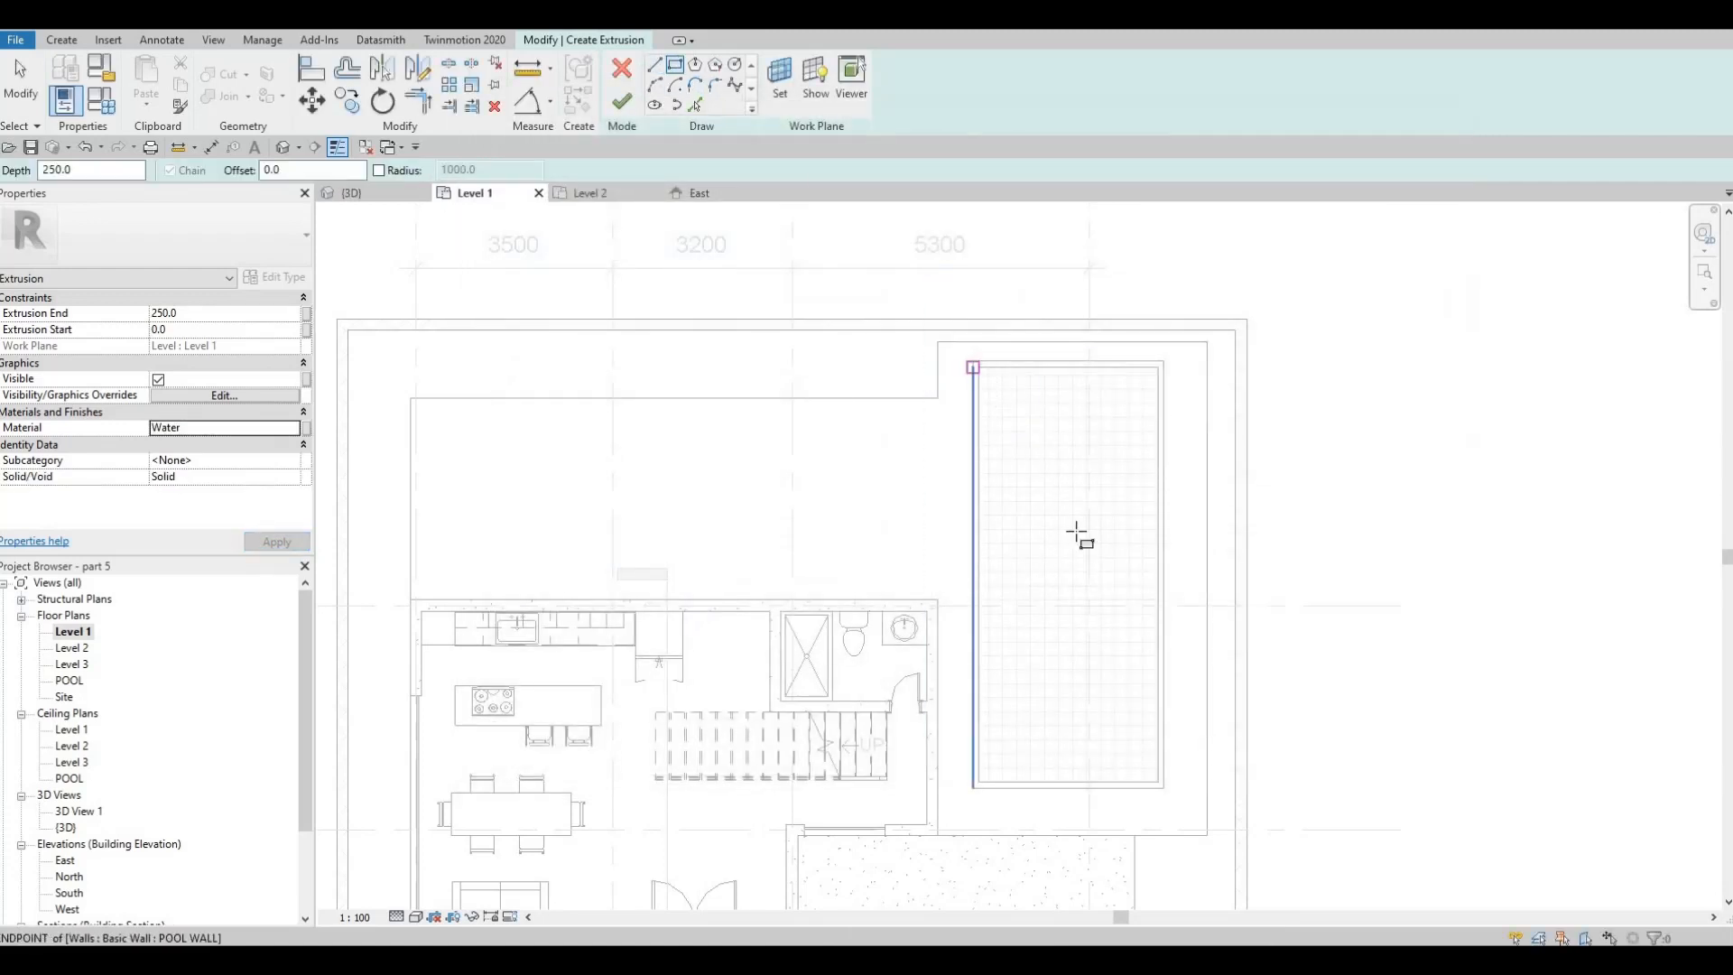
pyautogui.click(1158, 769)
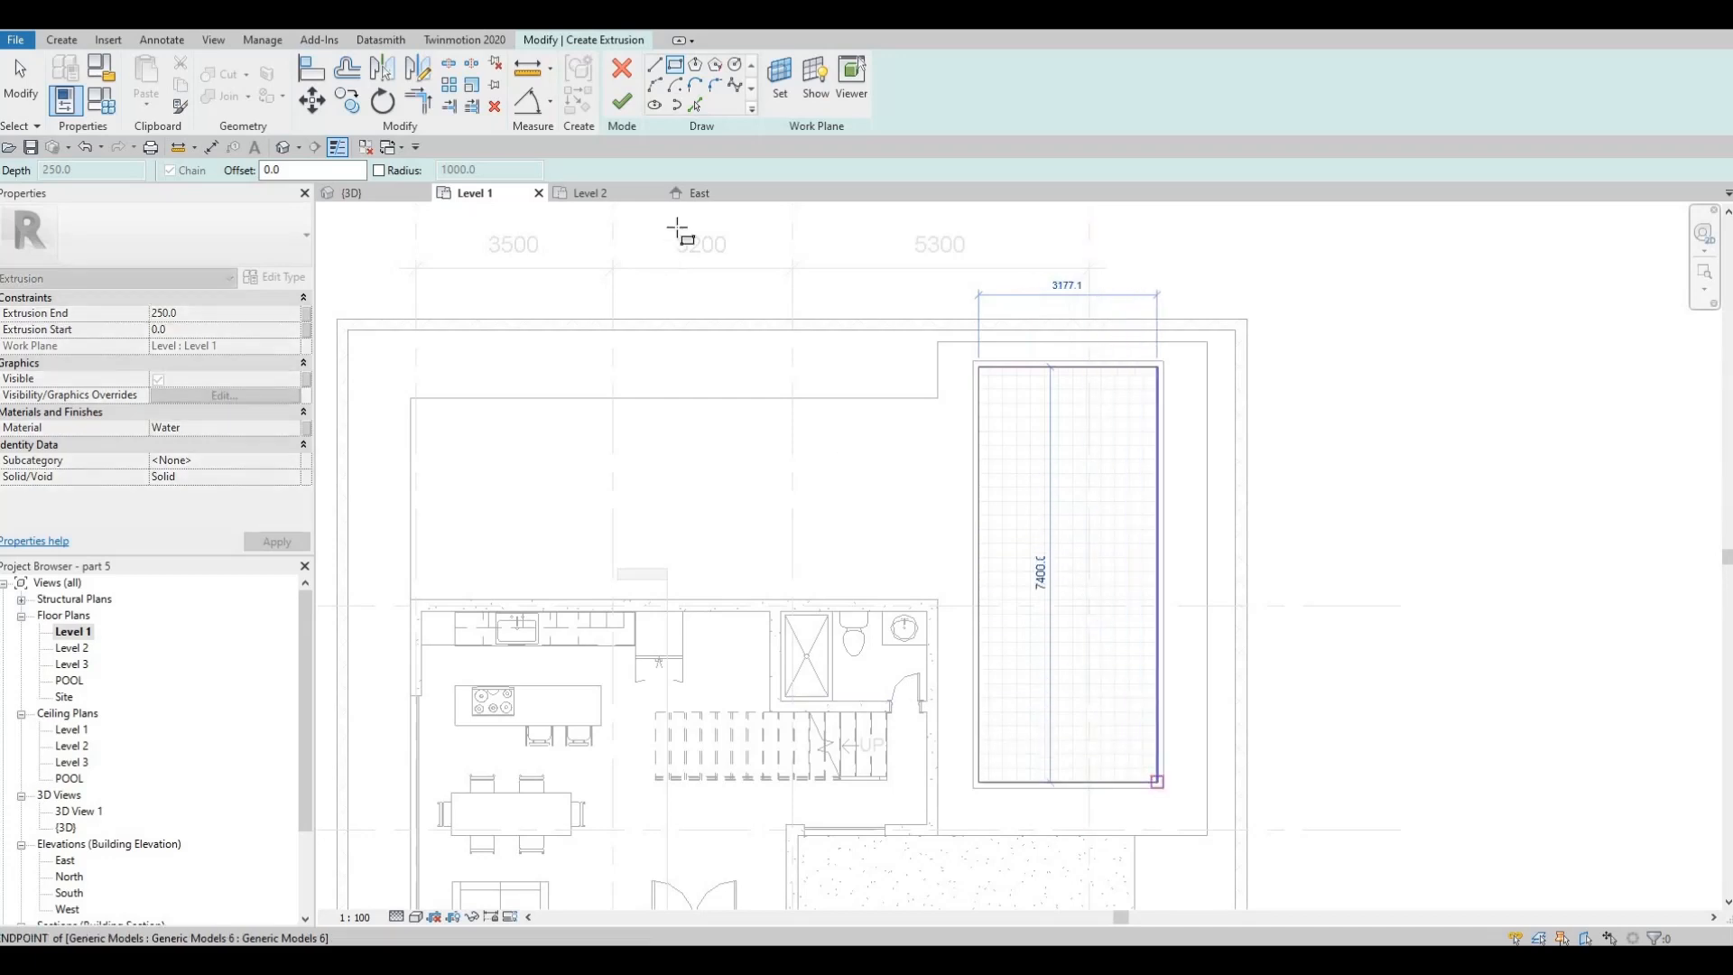
pyautogui.press('Escape')
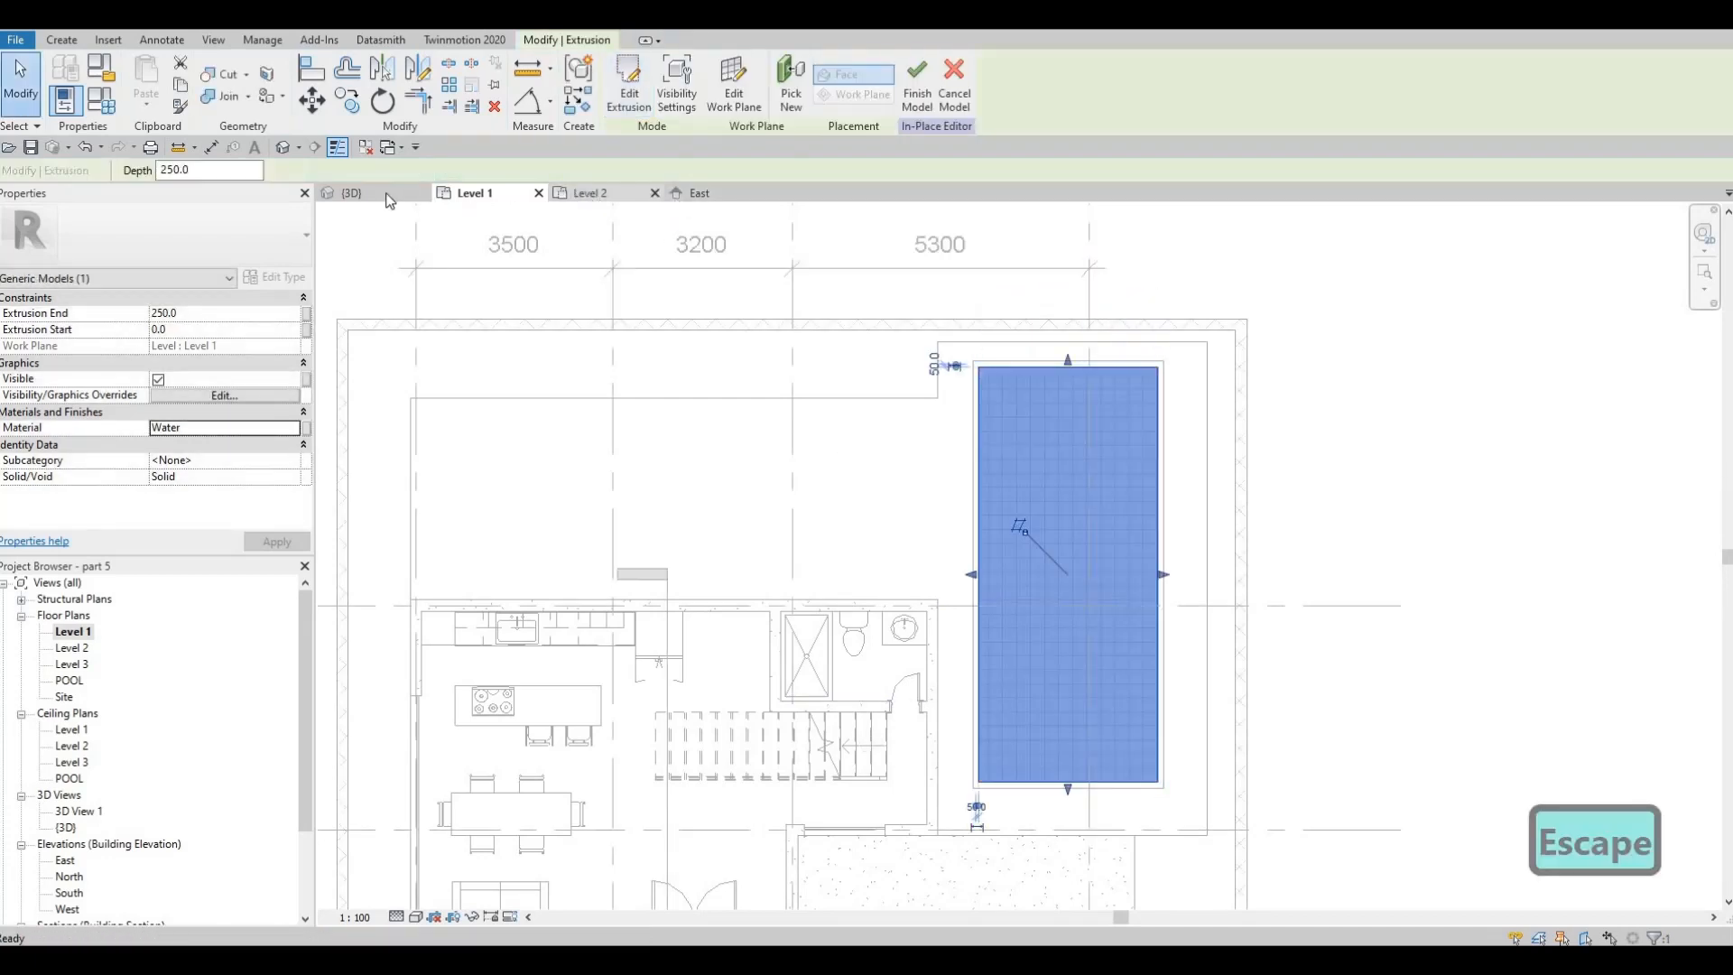
pyautogui.click(352, 192)
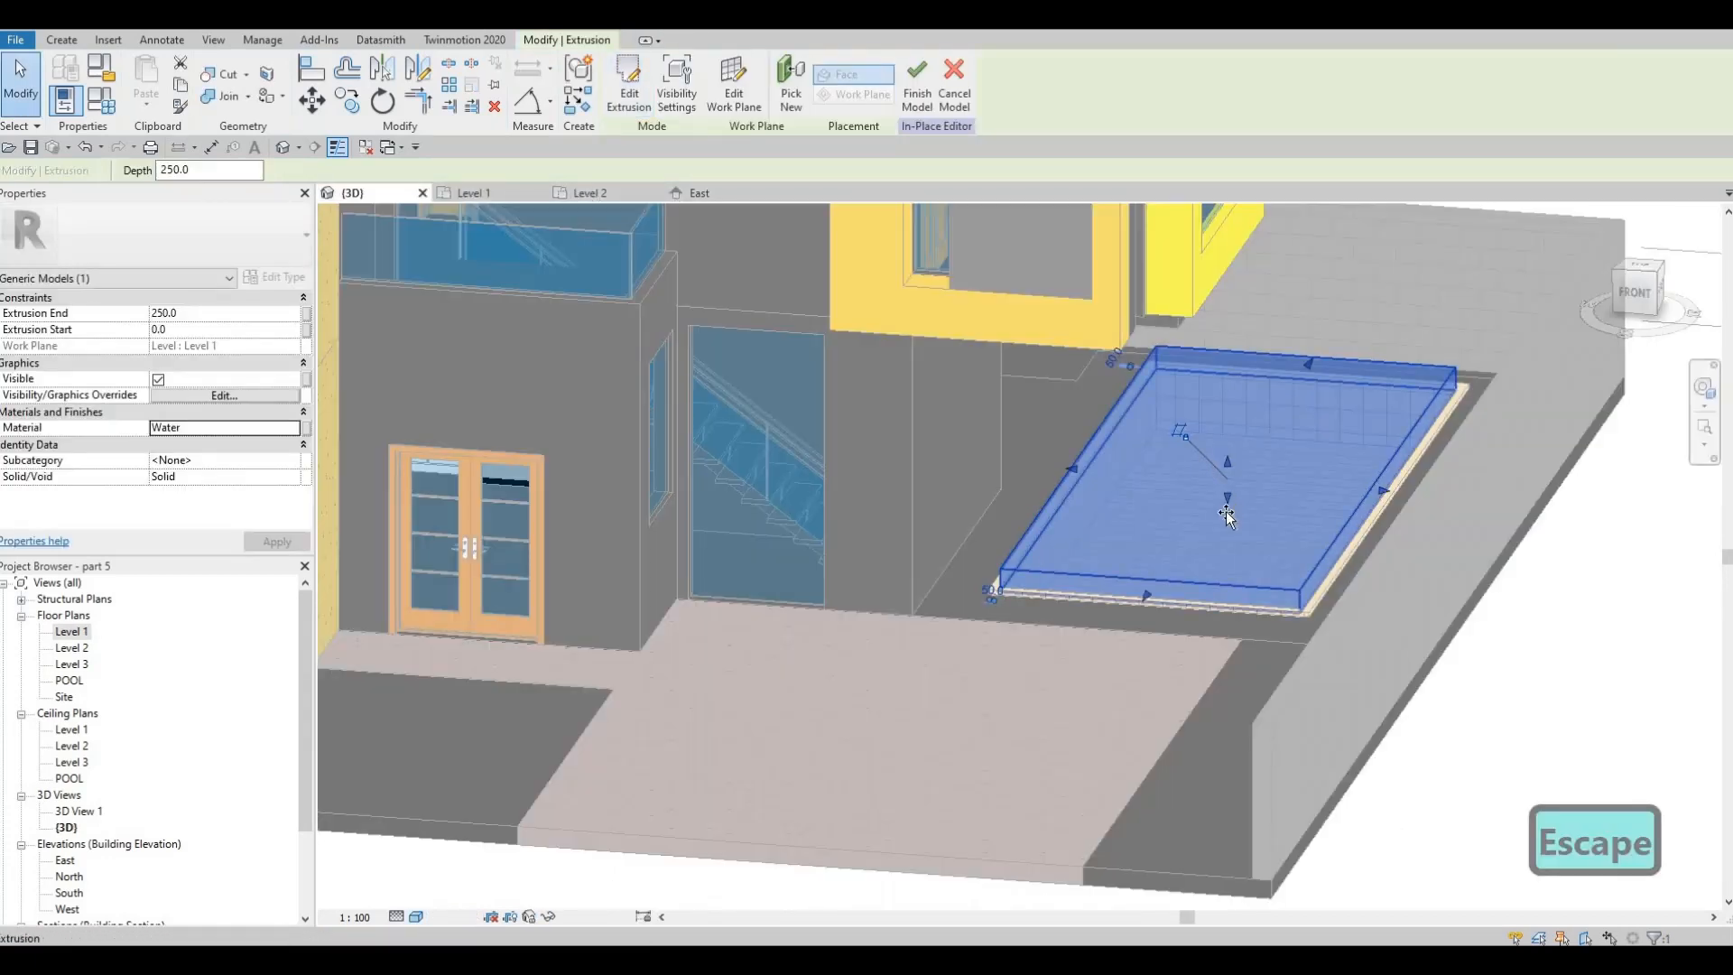
# Lower the water extrusion into the pool, with its start at -200 mm and its end at 0, and finish the in-place model
pyautogui.moveTo(1226, 518)
pyautogui.mouseDown()
pyautogui.moveTo(1231, 469)
pyautogui.moveTo(1226, 491)
pyautogui.mouseUp()
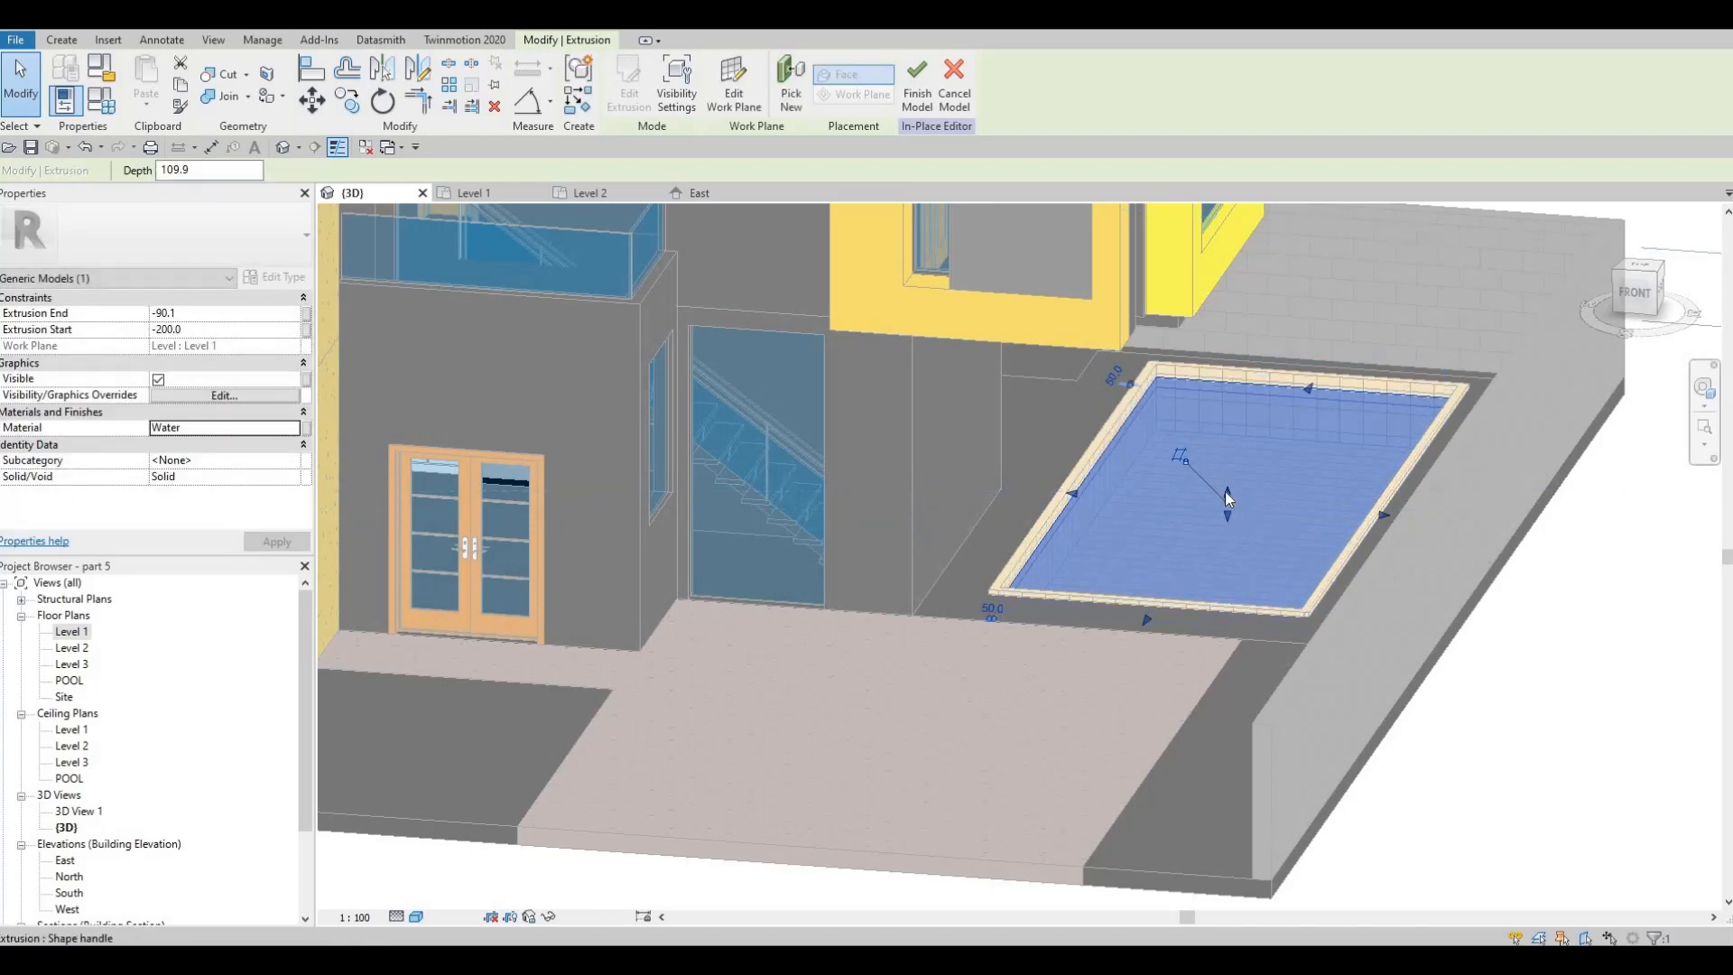
pyautogui.press('Escape')
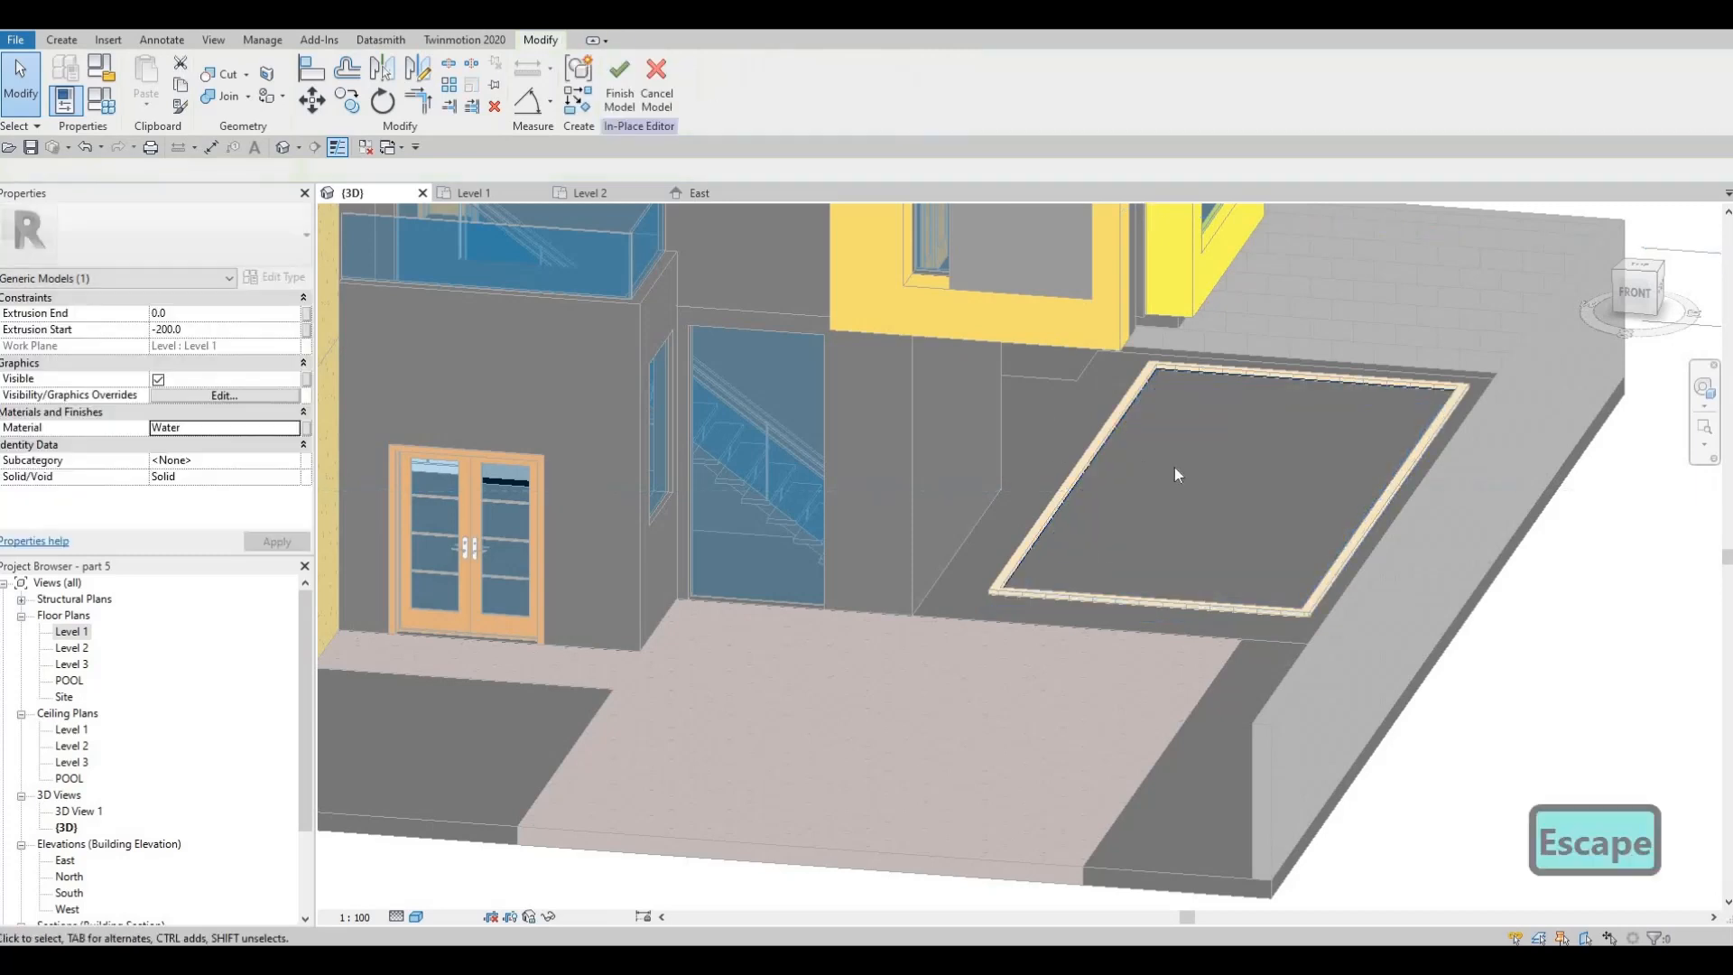
pyautogui.click(1224, 492)
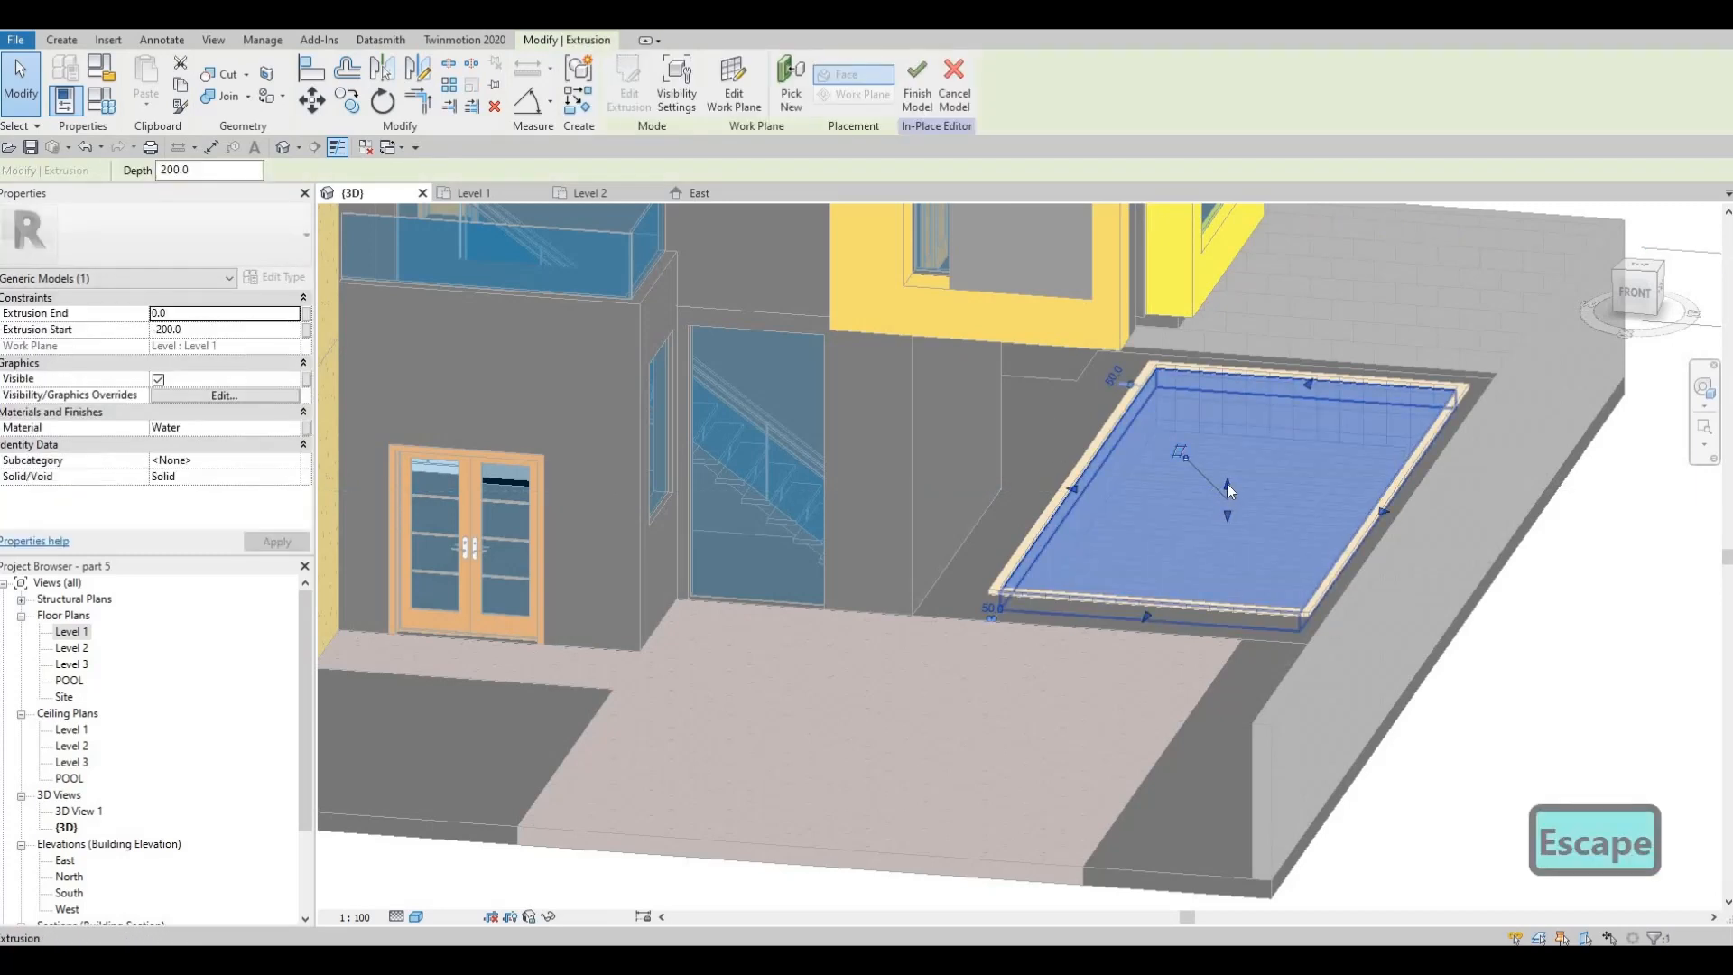
pyautogui.moveTo(1228, 496); pyautogui.dragTo(1221, 457)
pyautogui.press('Escape')
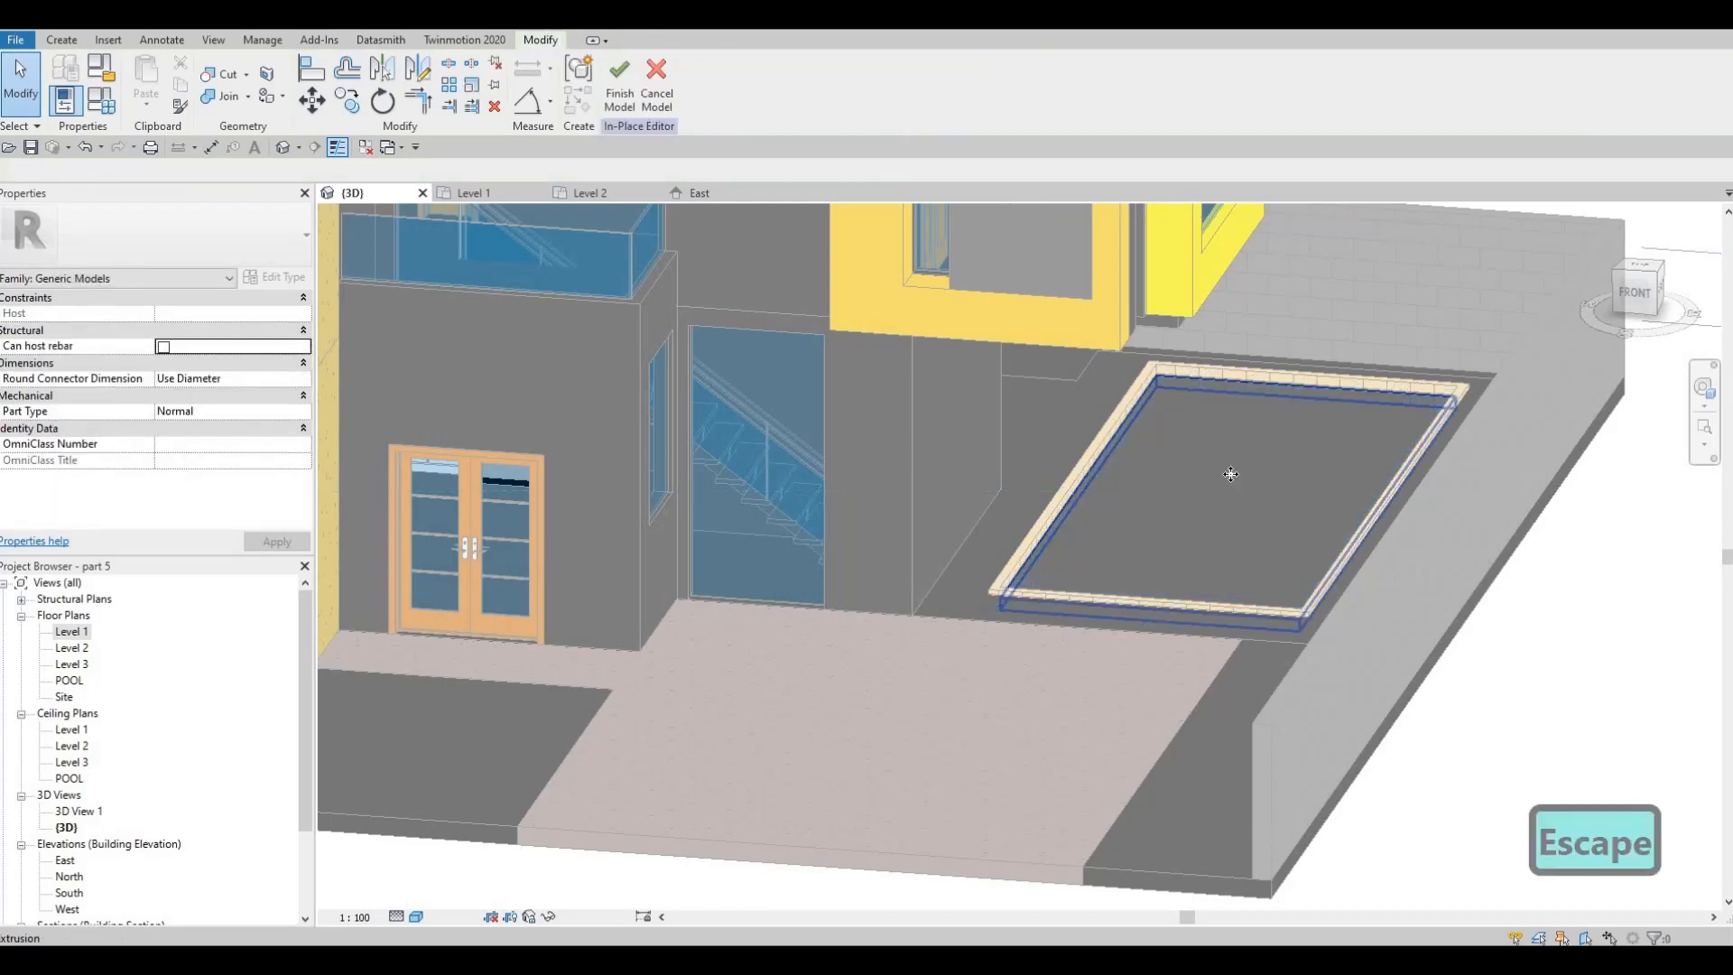
pyautogui.click(1233, 504)
pyautogui.scroll(3, 1225, 504)
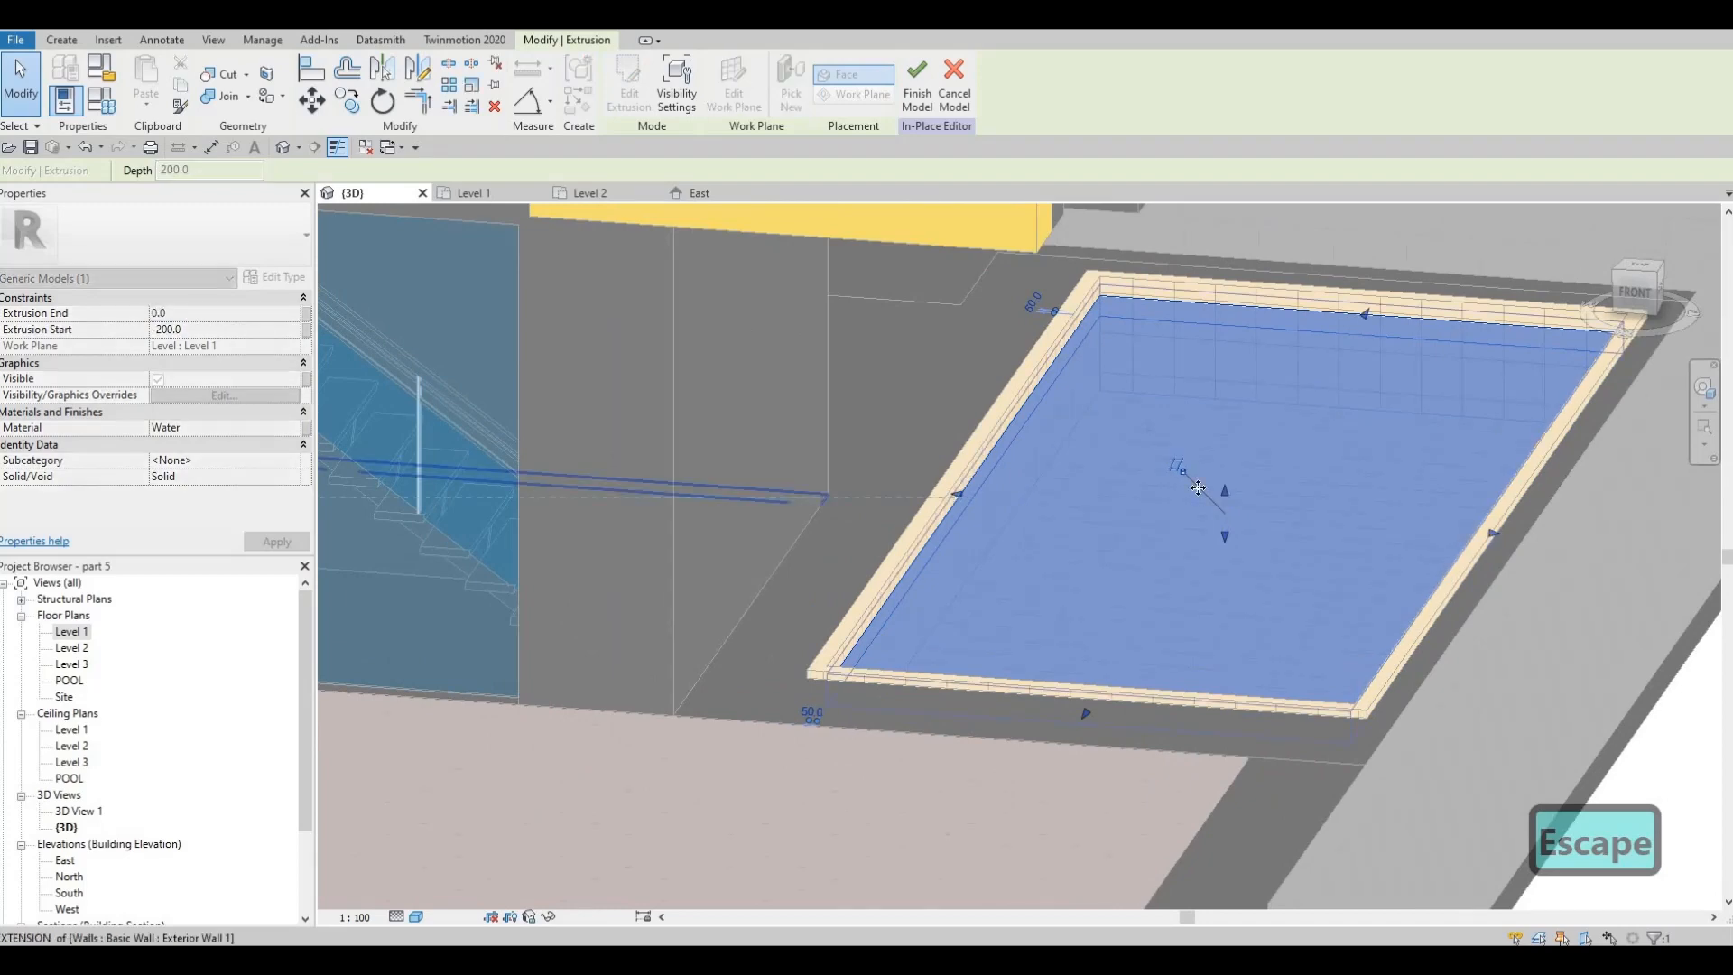
pyautogui.scroll(-5, 1037, 395)
pyautogui.press('Escape')
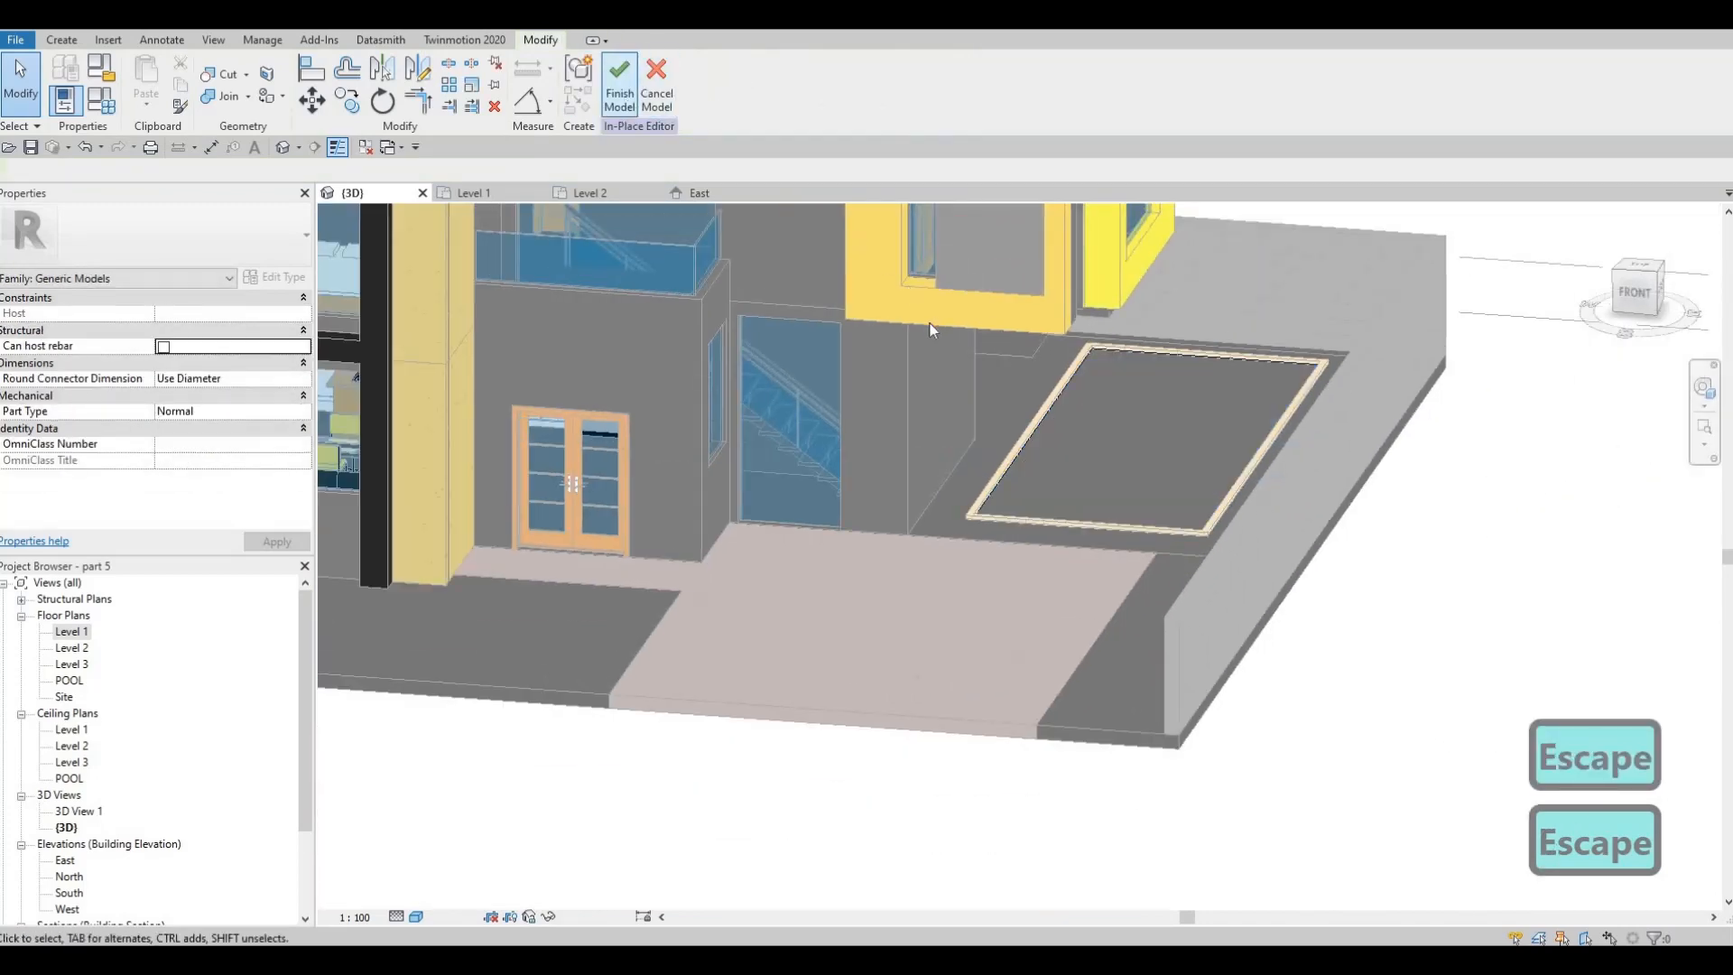
pyautogui.click(620, 86)
# Examine the house and pool from several angles in the 3D view, and open the Level 2 floor plan to review its layout
pyautogui.scroll(-5, 1145, 522)
pyautogui.press('Escape')
pyautogui.keyDown('shift'); pyautogui.moveTo(1145, 521); pyautogui.dragTo(1255, 519, button='middle'); pyautogui.keyUp('shift')
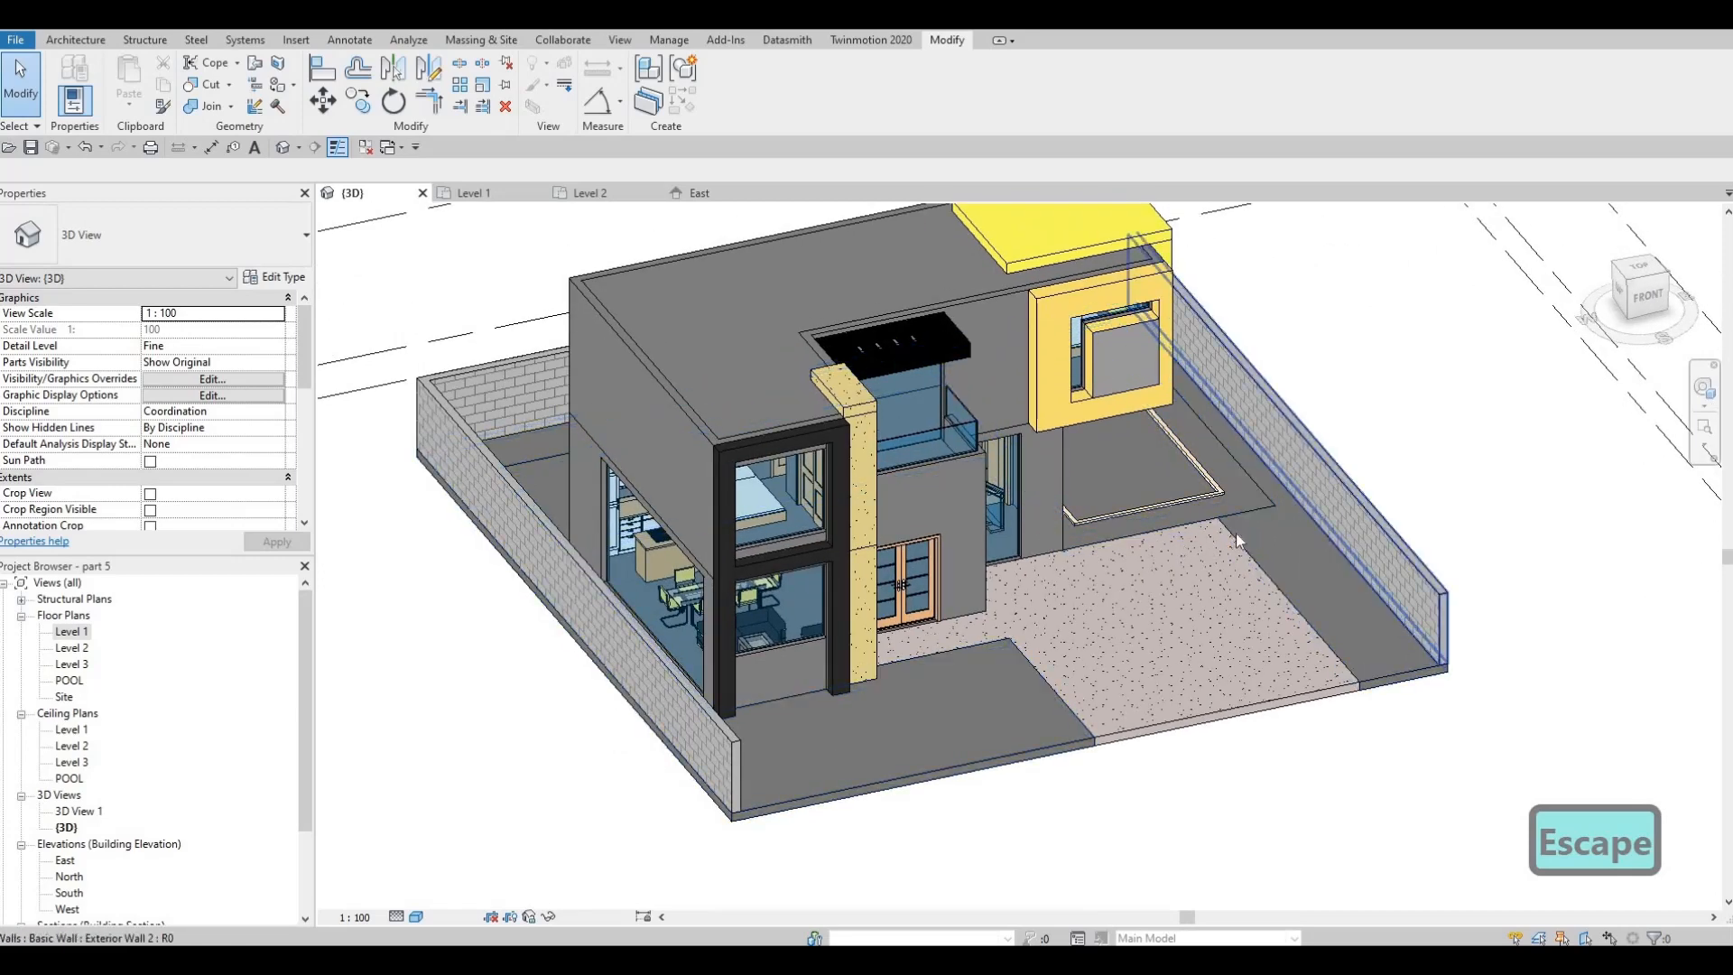
pyautogui.keyDown('shift'); pyautogui.moveTo(1066, 529); pyautogui.dragTo(914, 408, button='middle'); pyautogui.keyUp('shift')
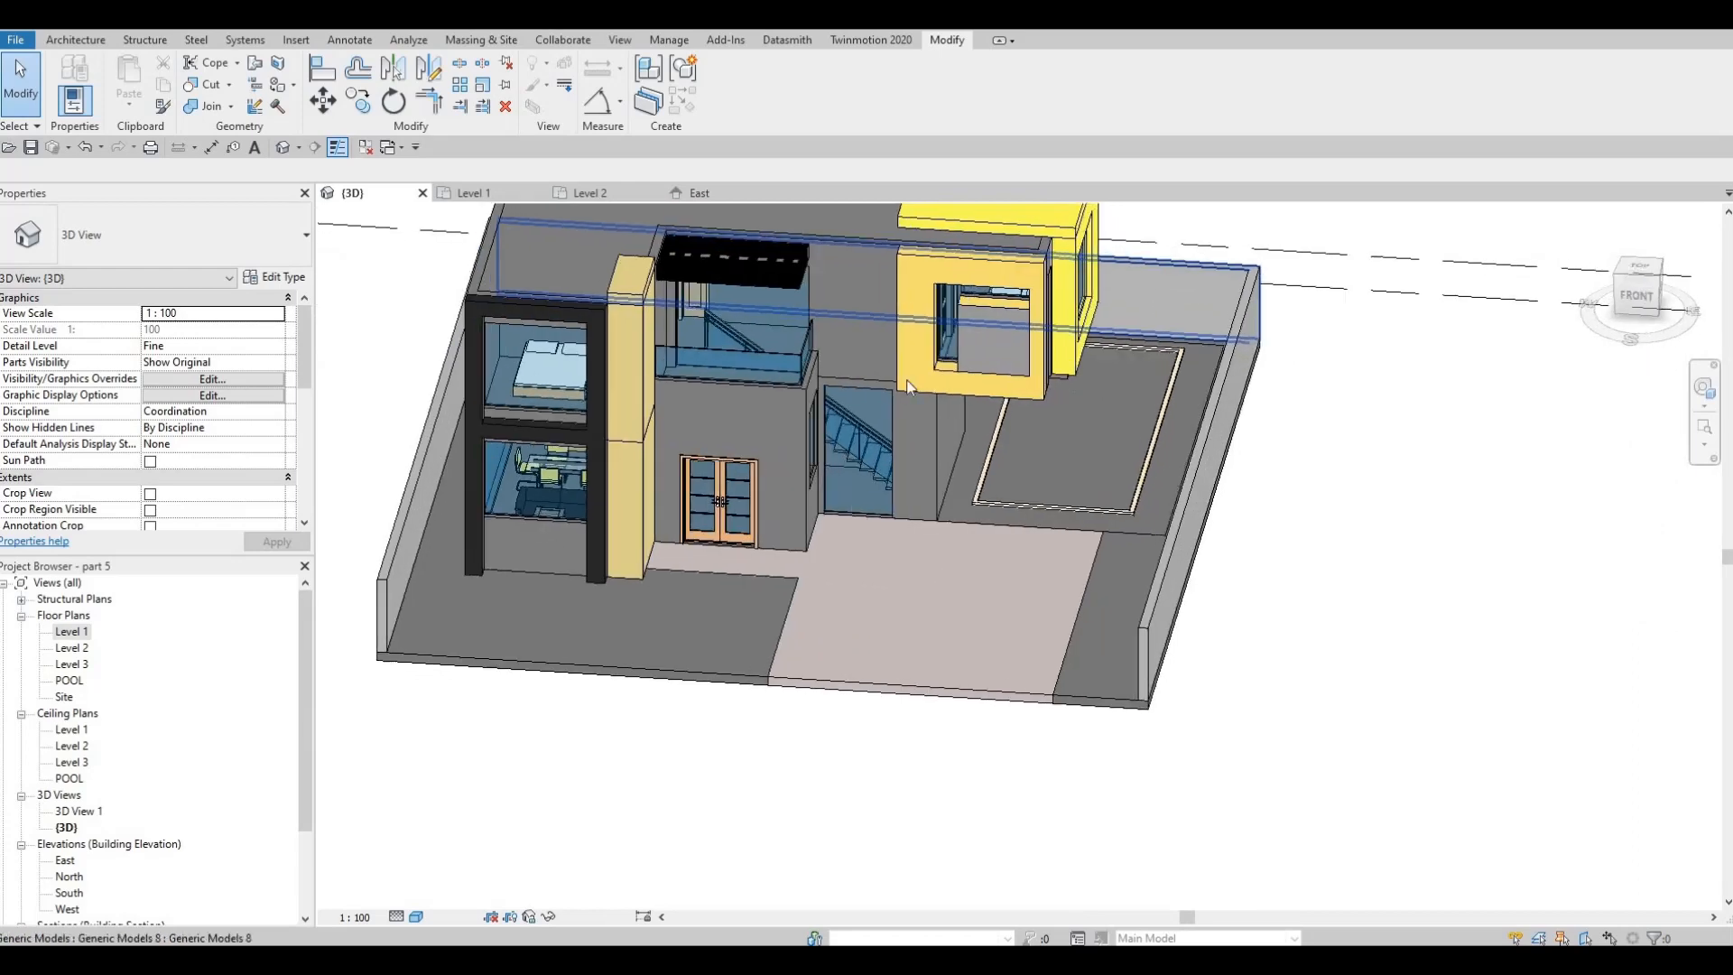
pyautogui.click(70, 632)
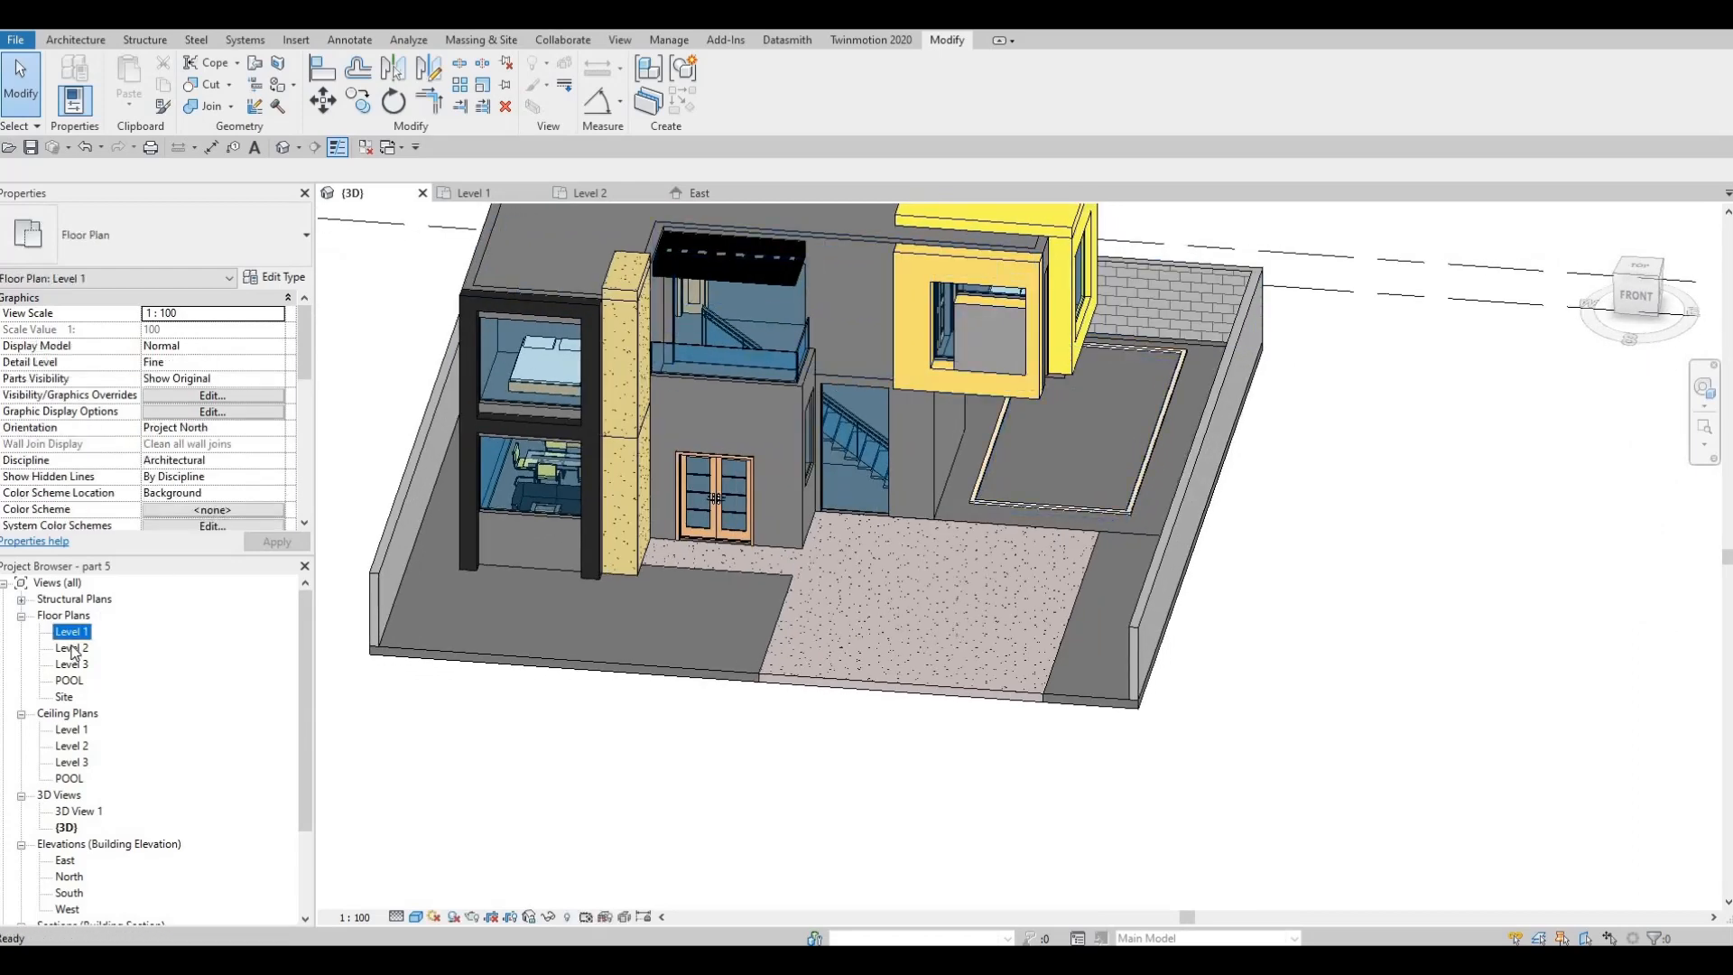
pyautogui.doubleClick(72, 647)
pyautogui.moveTo(888, 438); pyautogui.dragTo(836, 438, button='middle')
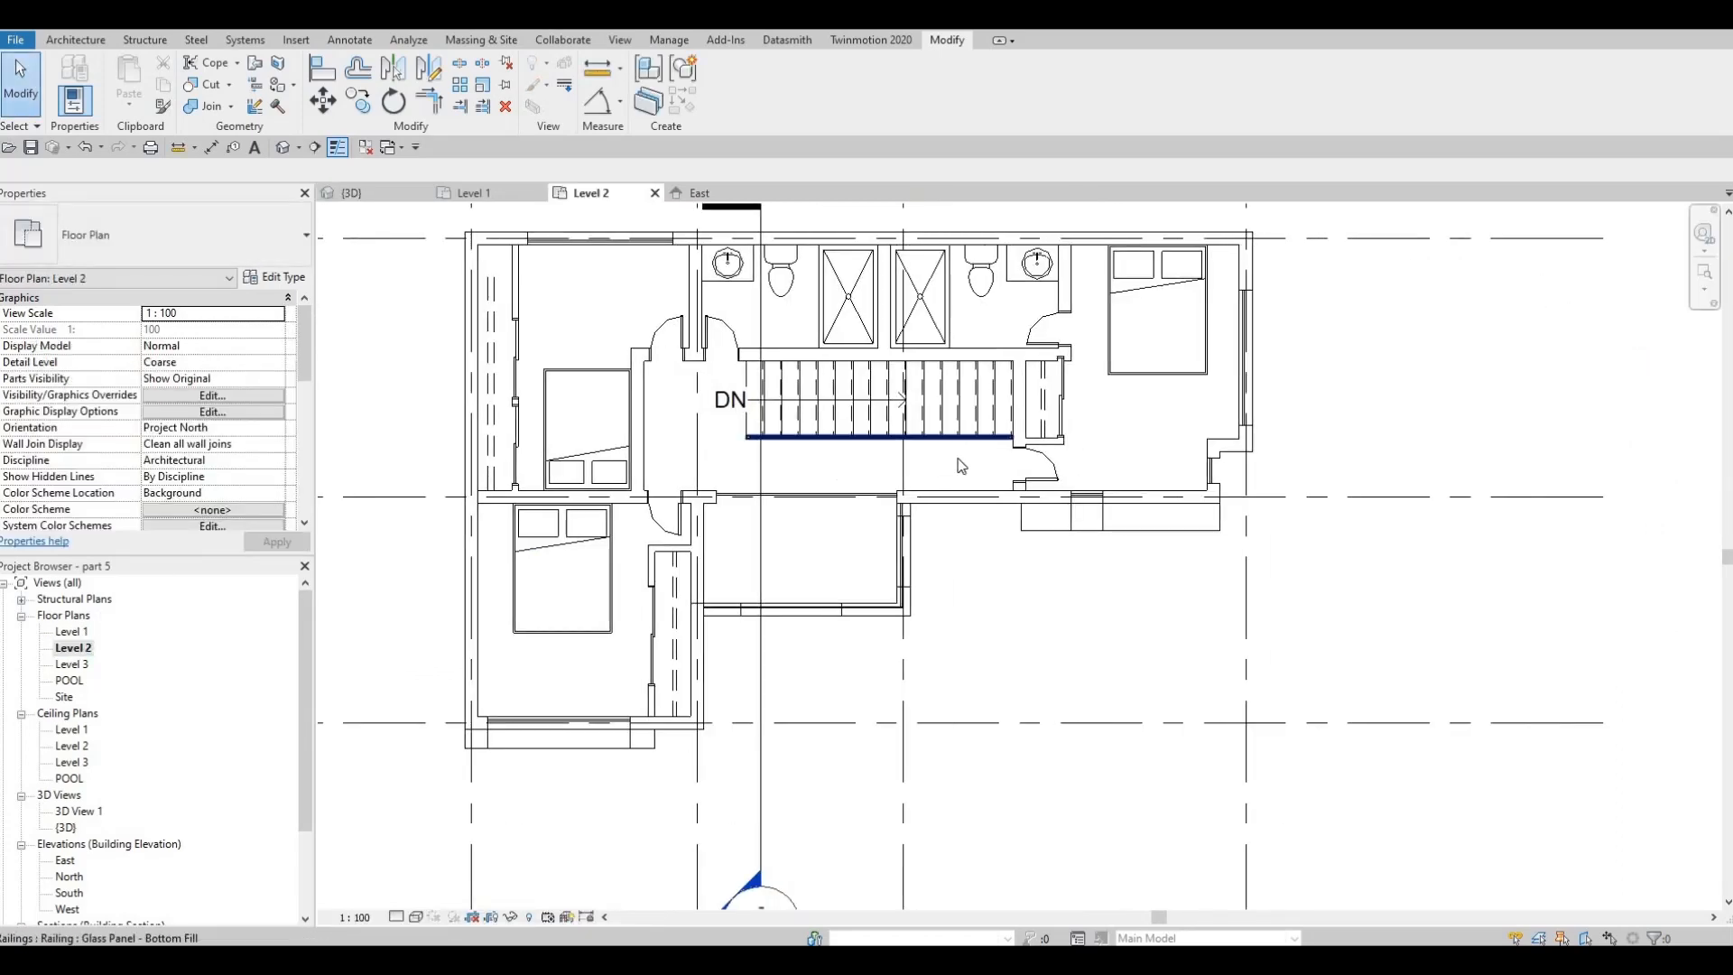
pyautogui.scroll(-1, 948, 469)
pyautogui.moveTo(948, 470); pyautogui.dragTo(881, 500, button='middle')
pyautogui.moveTo(1061, 485); pyautogui.dragTo(1053, 508, button='middle')
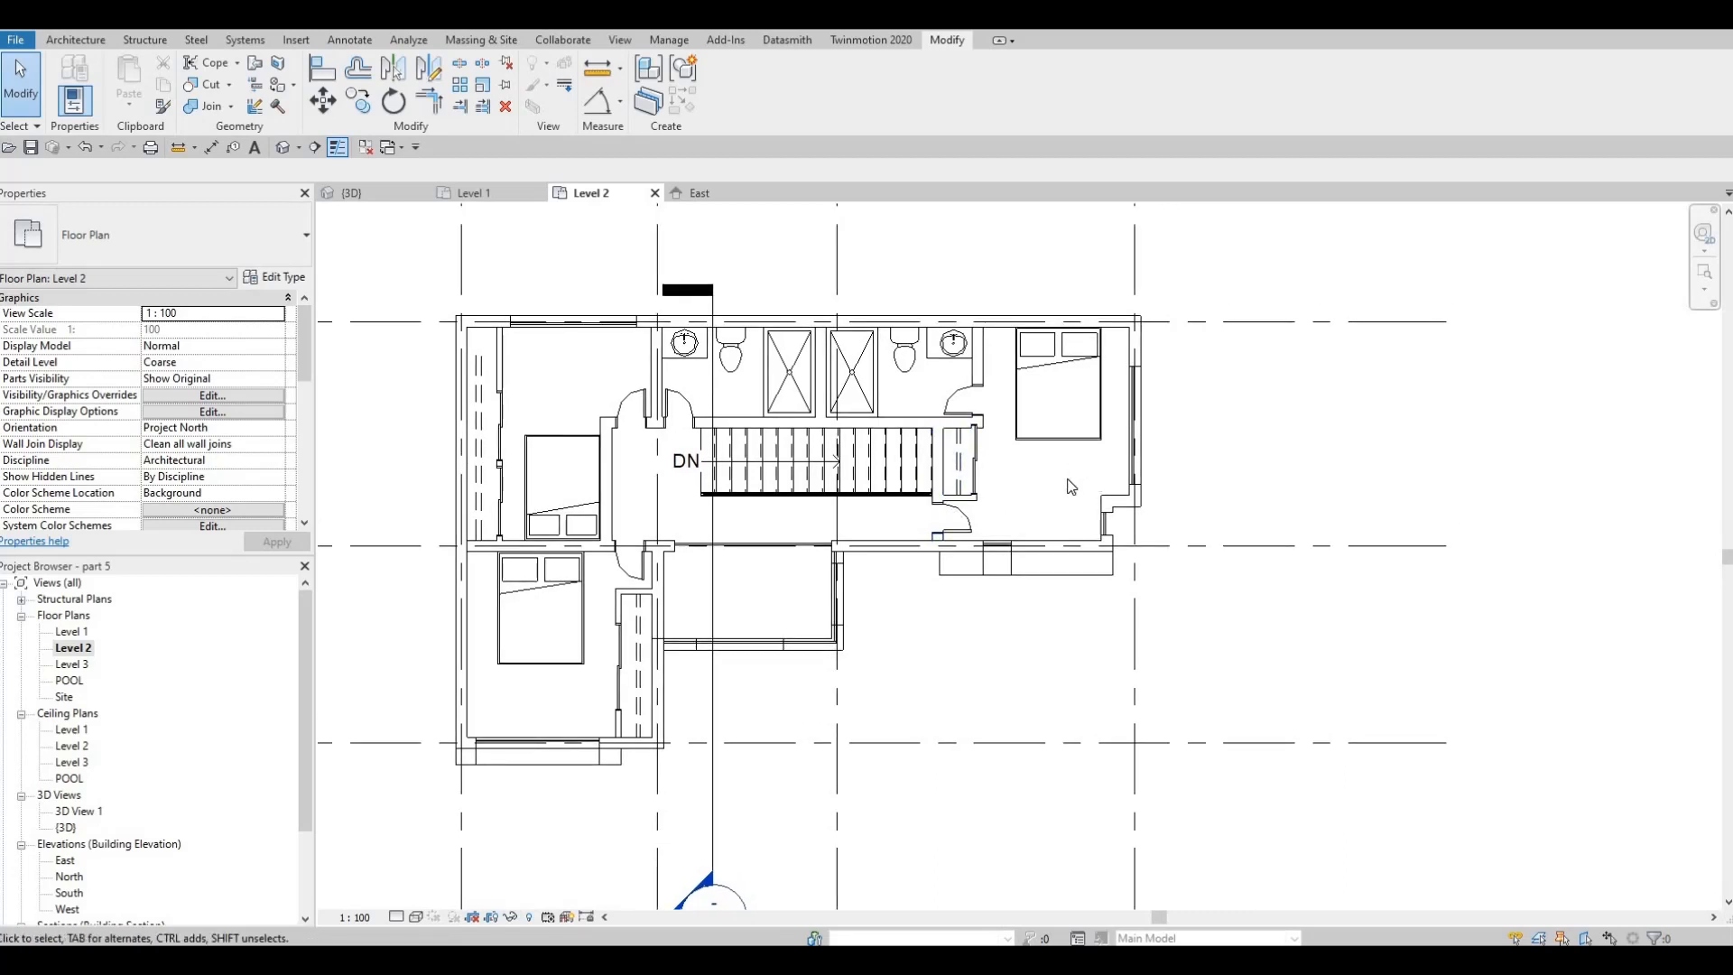
# Examine the upper floor's overhang and the plot from several angles in the 3D view, and check grid D in the Level 2 plan
pyautogui.scroll(-3, 1070, 487)
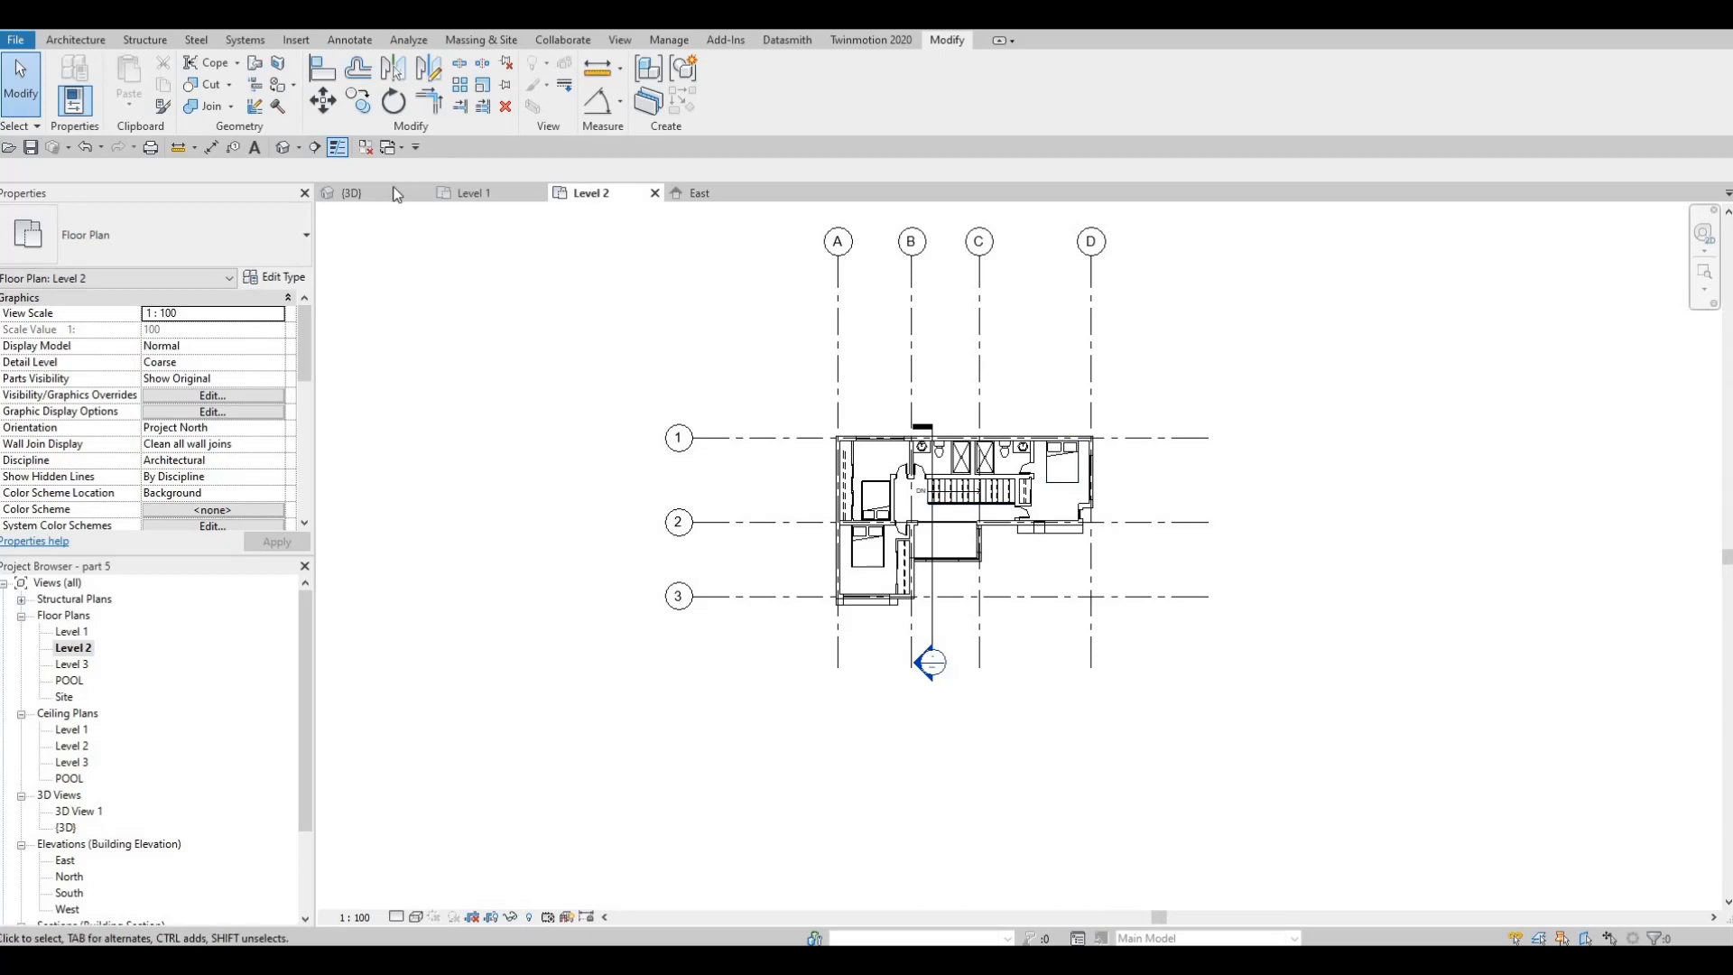
pyautogui.click(352, 193)
pyautogui.keyDown('shift'); pyautogui.moveTo(1139, 347); pyautogui.dragTo(812, 307, button='middle'); pyautogui.keyUp('shift')
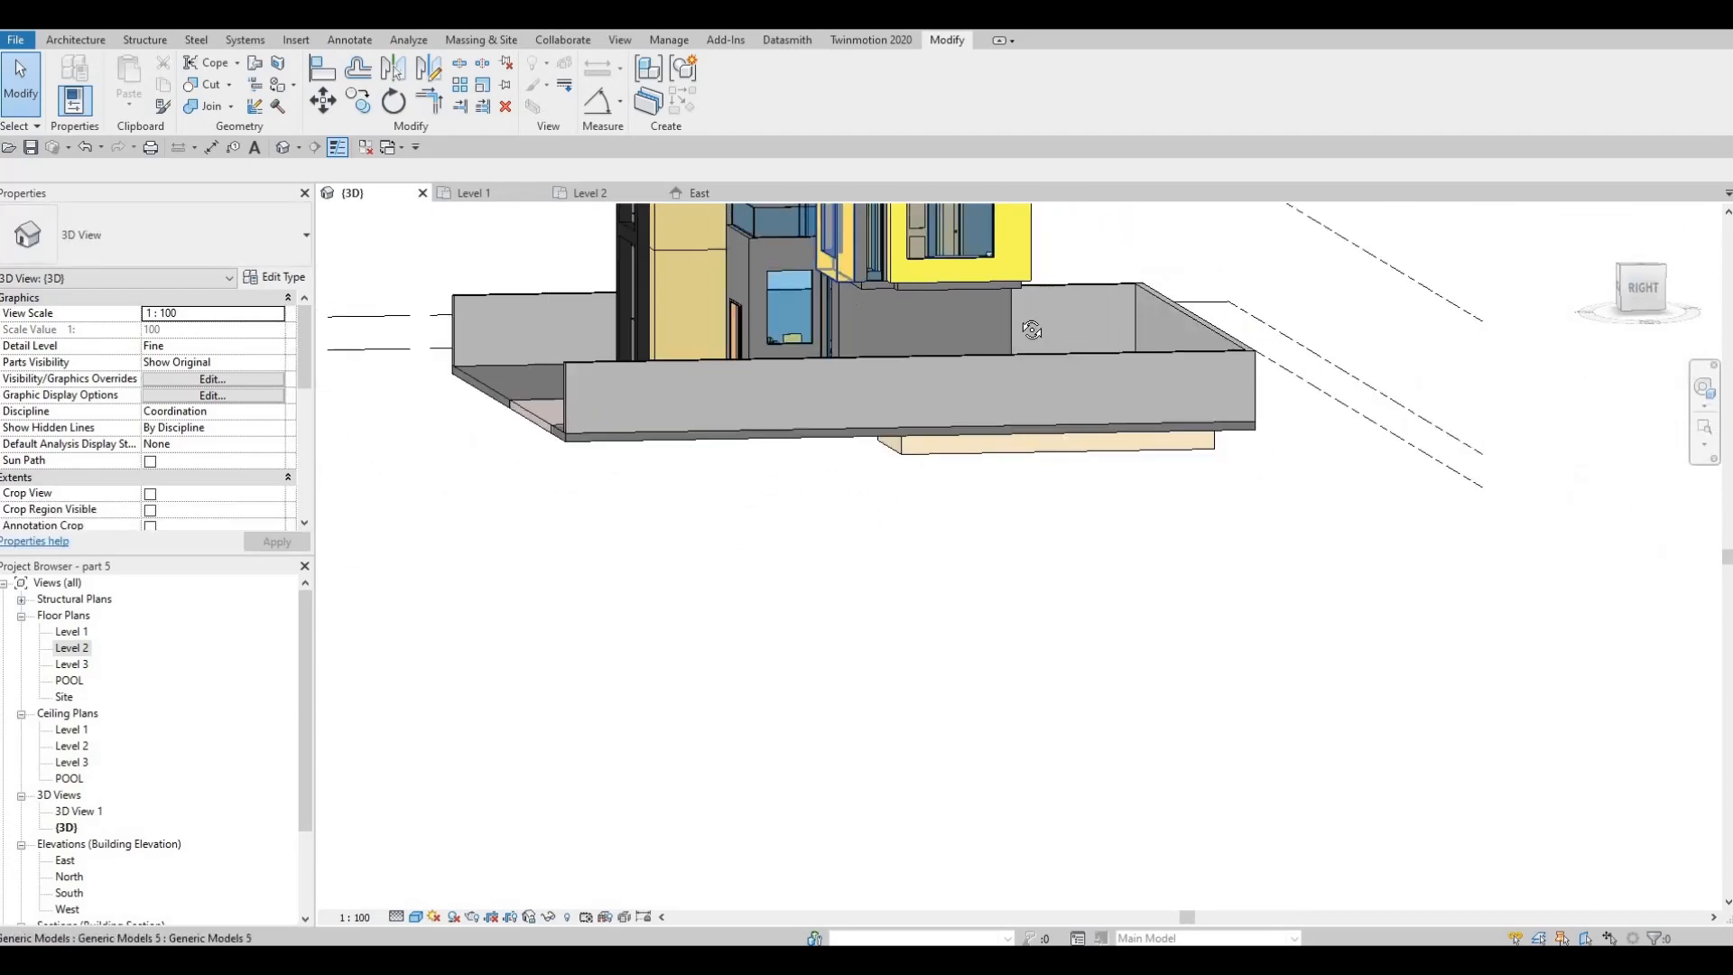
pyautogui.keyDown('shift'); pyautogui.moveTo(1146, 327); pyautogui.dragTo(1033, 365, button='middle'); pyautogui.keyUp('shift')
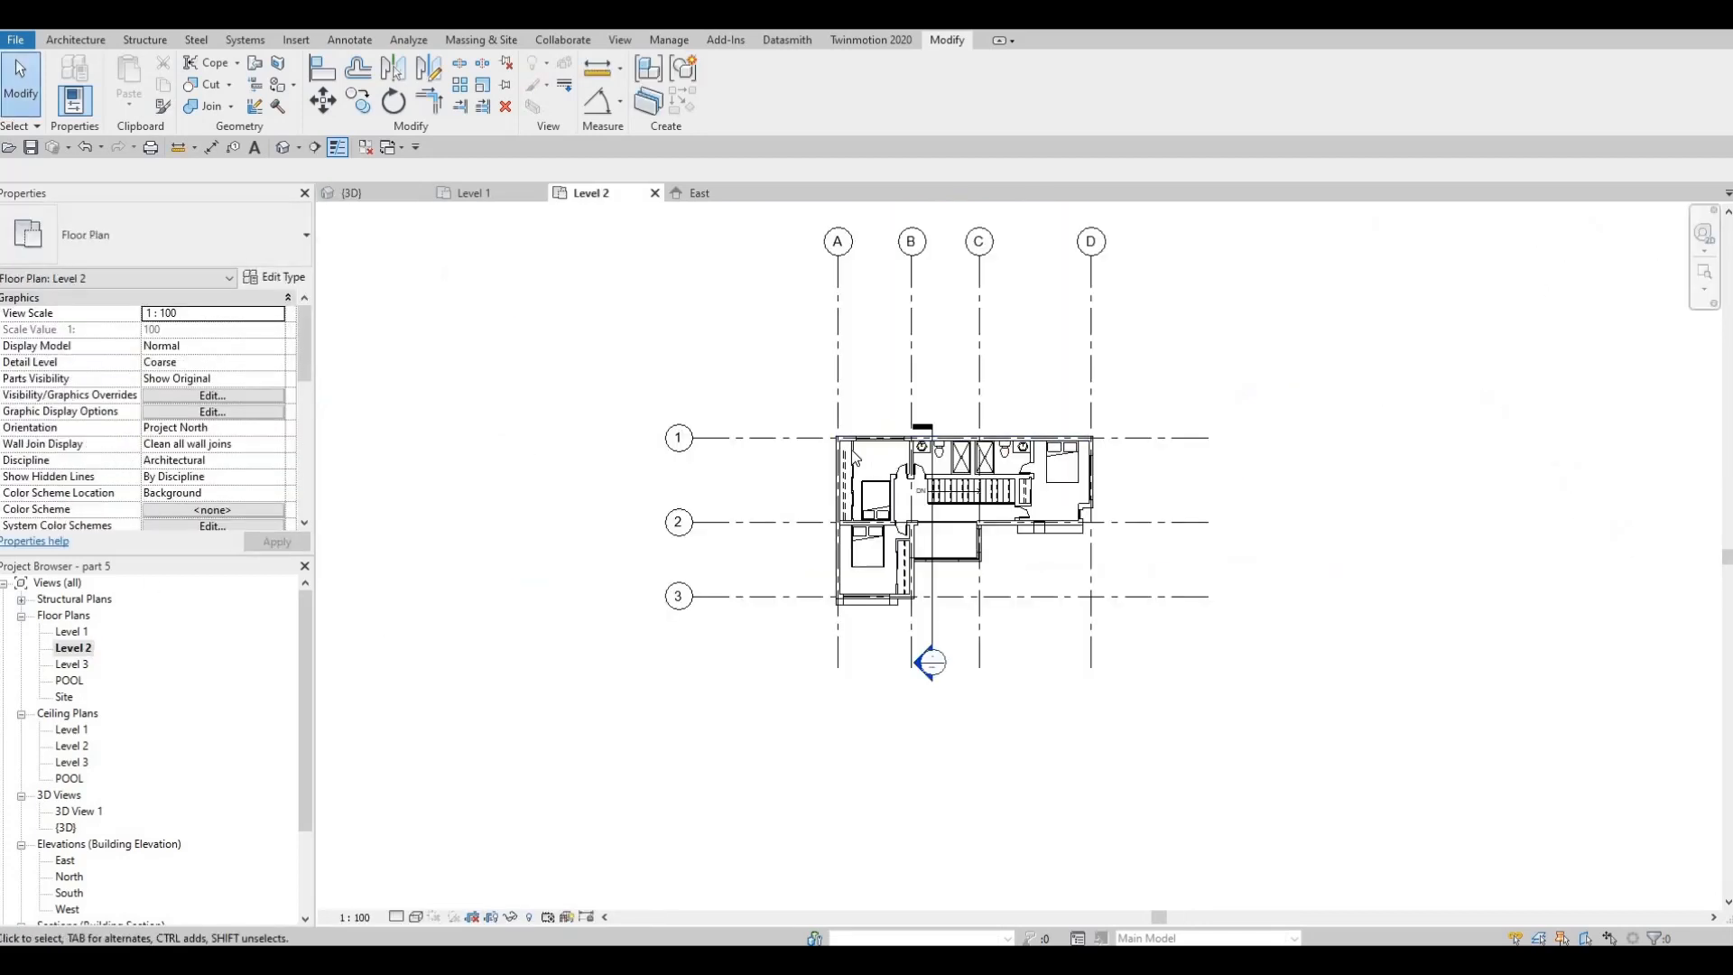
pyautogui.scroll(3, 1102, 517)
pyautogui.scroll(-3, 1038, 370)
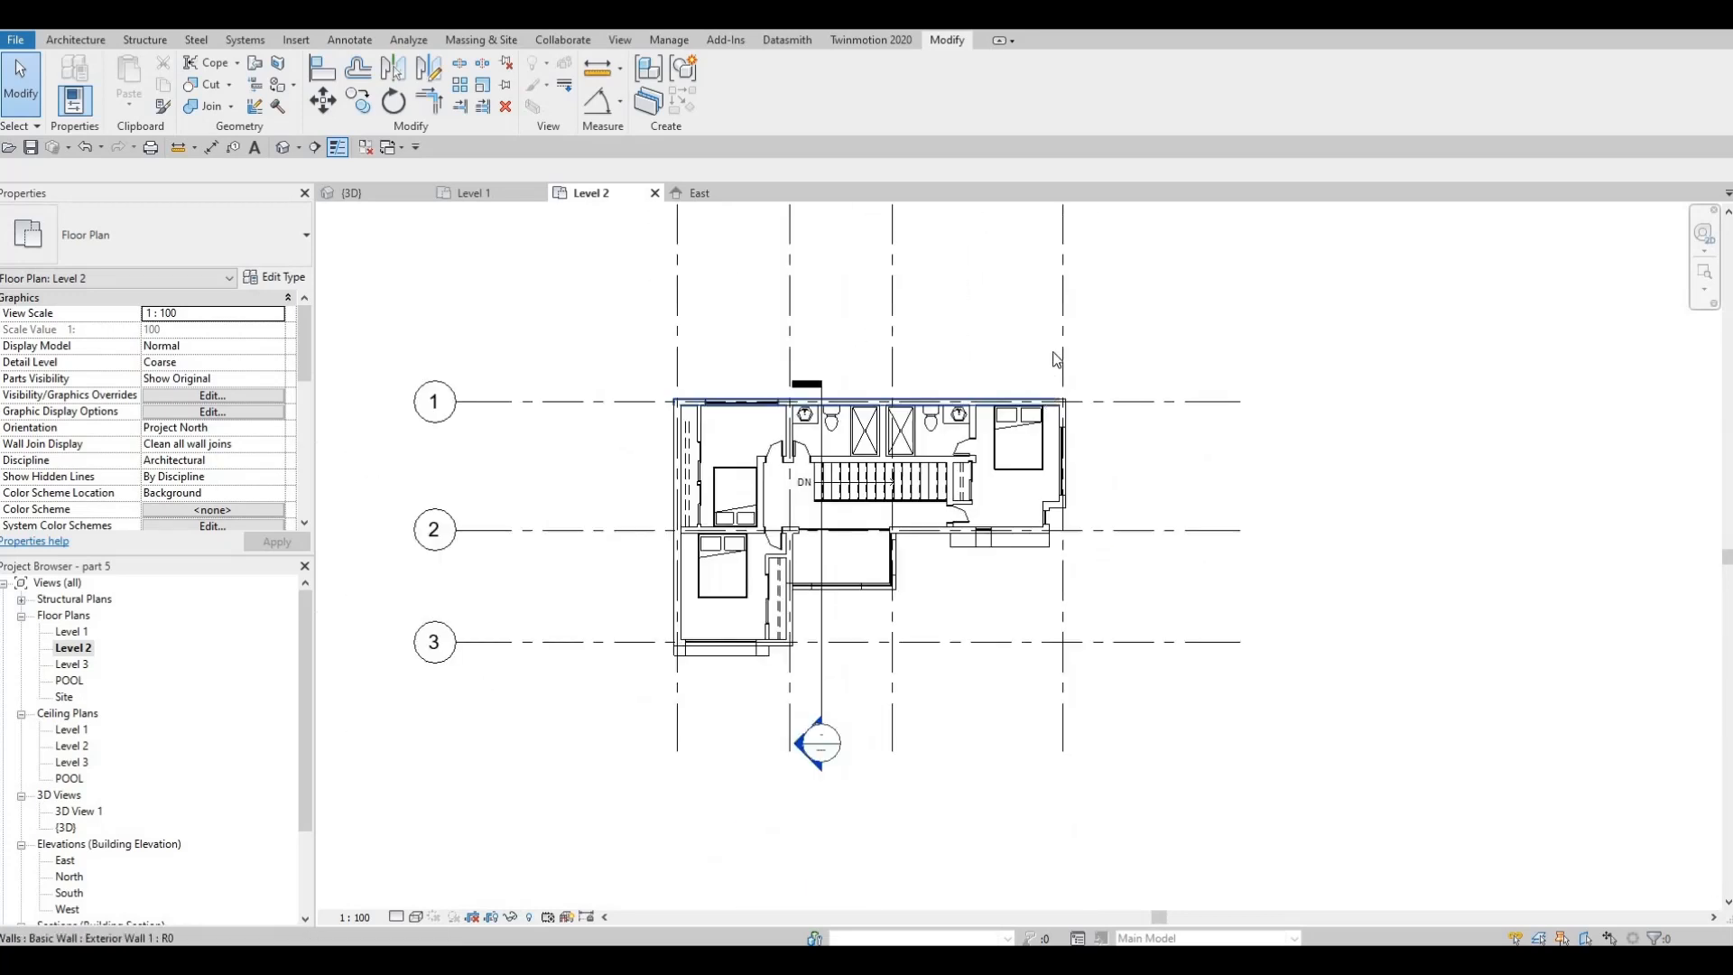
pyautogui.click(1053, 361)
pyautogui.scroll(1, 1043, 280)
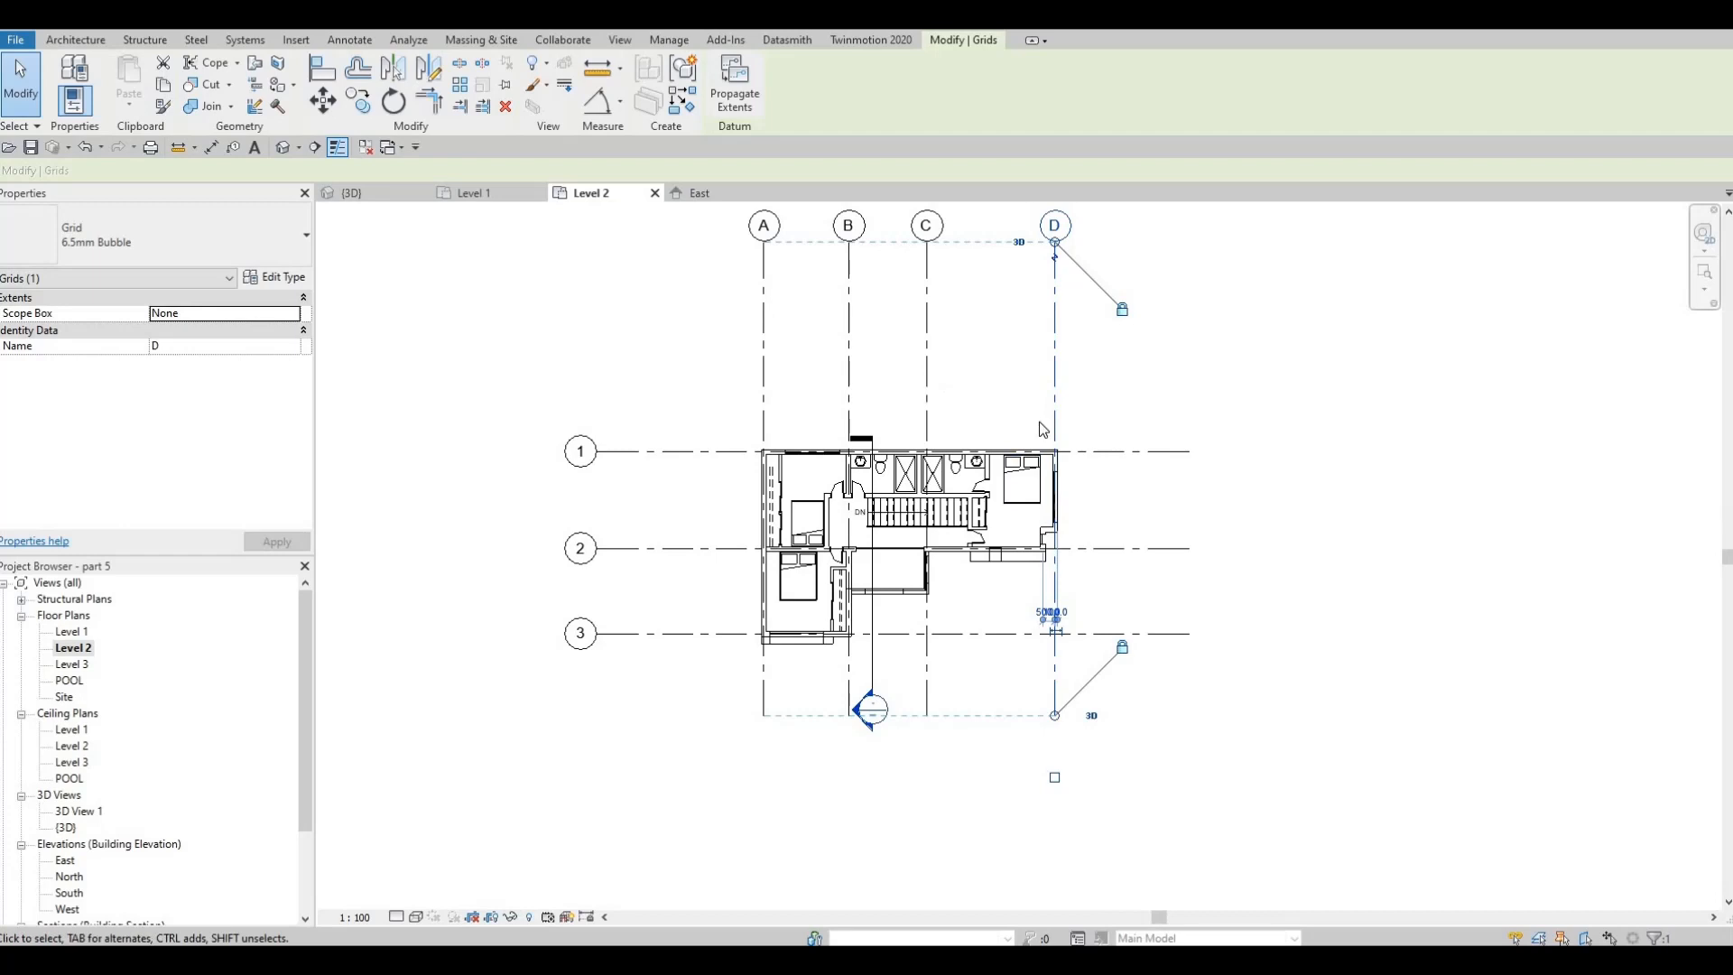
pyautogui.press('Escape')
pyautogui.press('Escape')
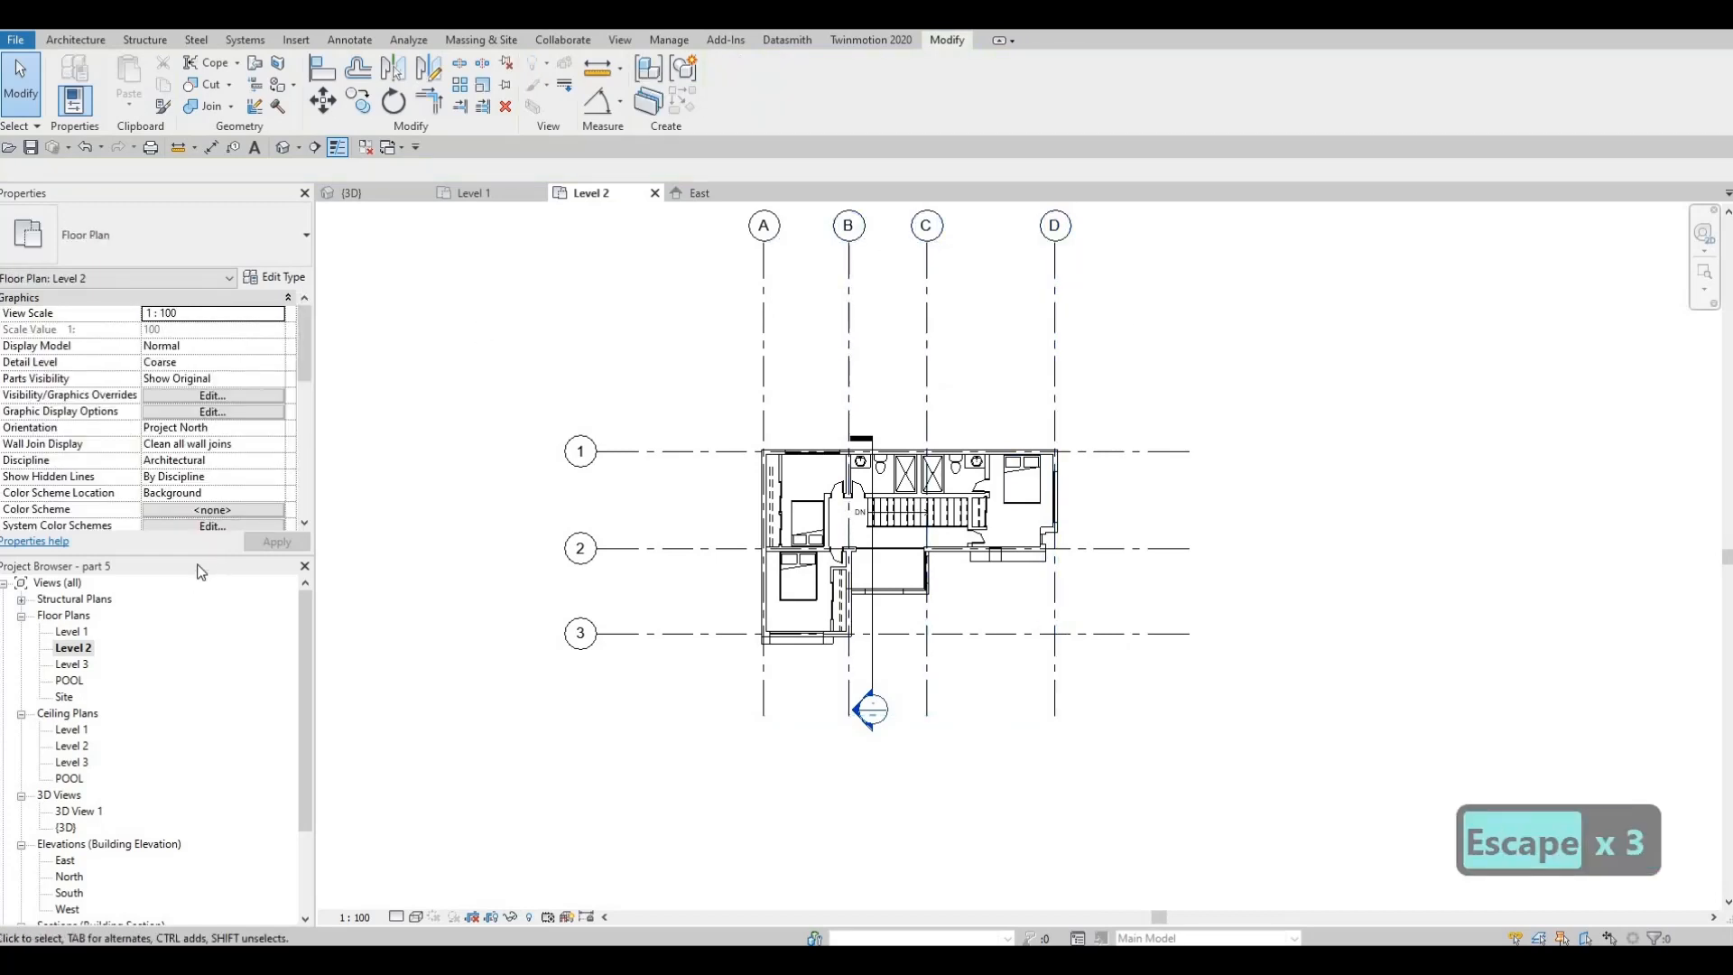
# In the Level 1 floor plan, copy grid D eastward to create grid E just inside the east boundary wall
pyautogui.doubleClick(74, 633)
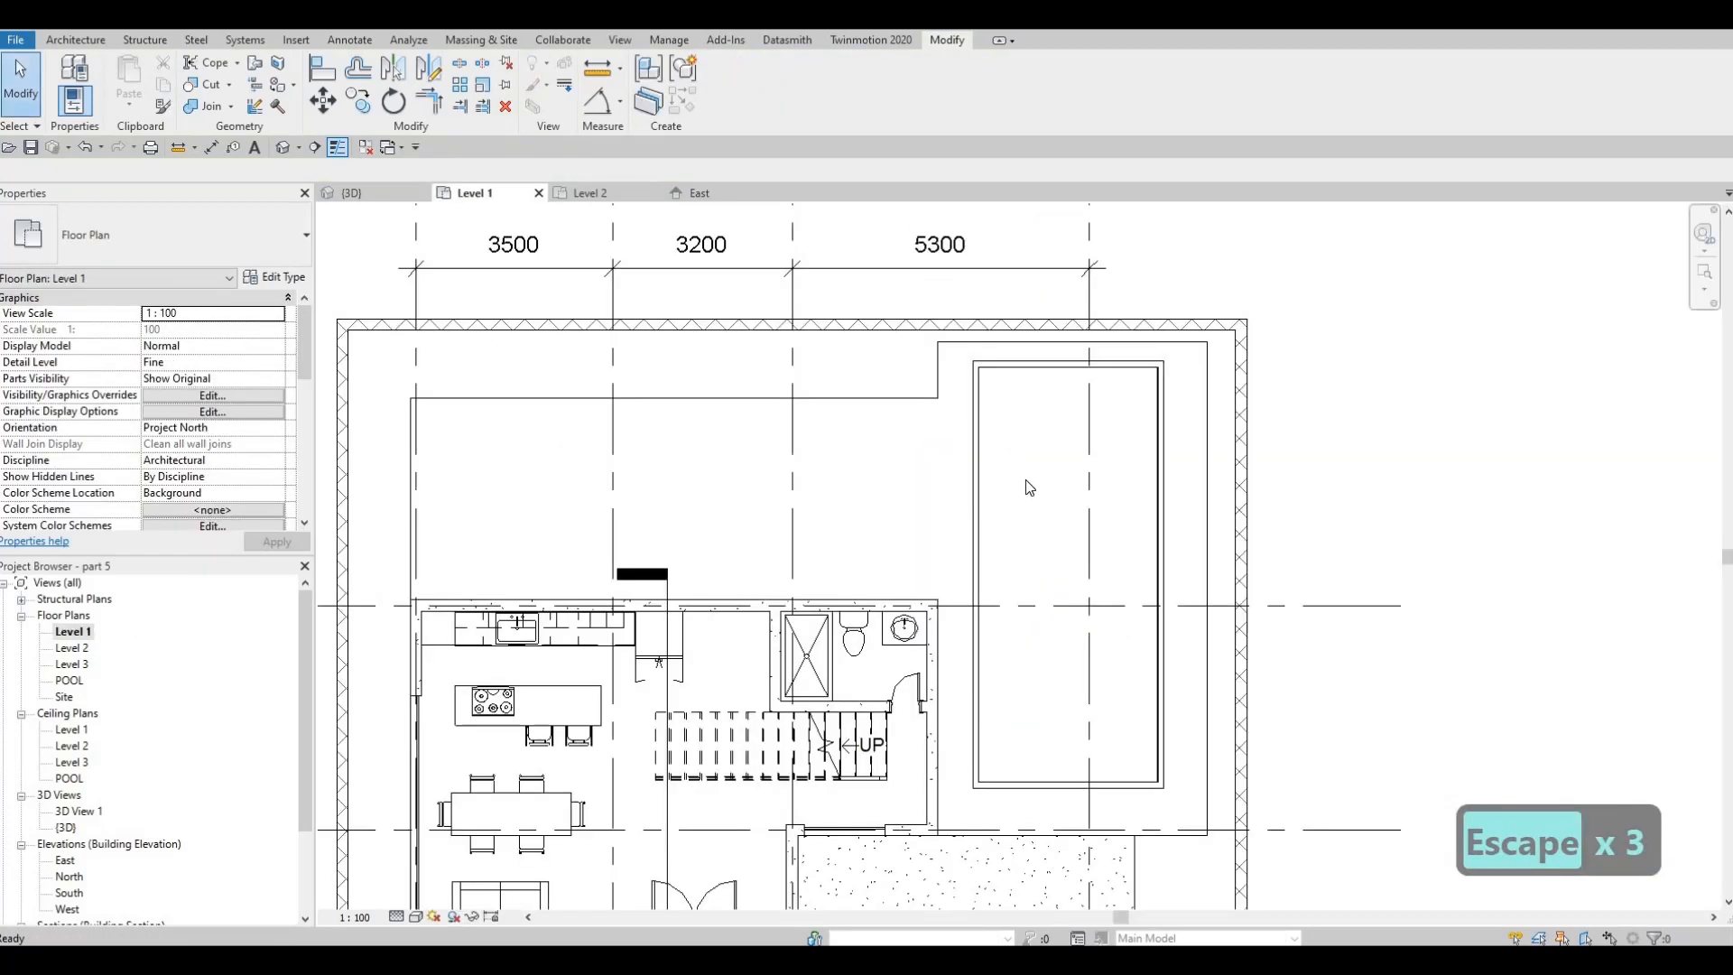
pyautogui.scroll(-2, 997, 424)
pyautogui.scroll(-2, 1007, 400)
pyautogui.press('Escape')
pyautogui.press('Escape')
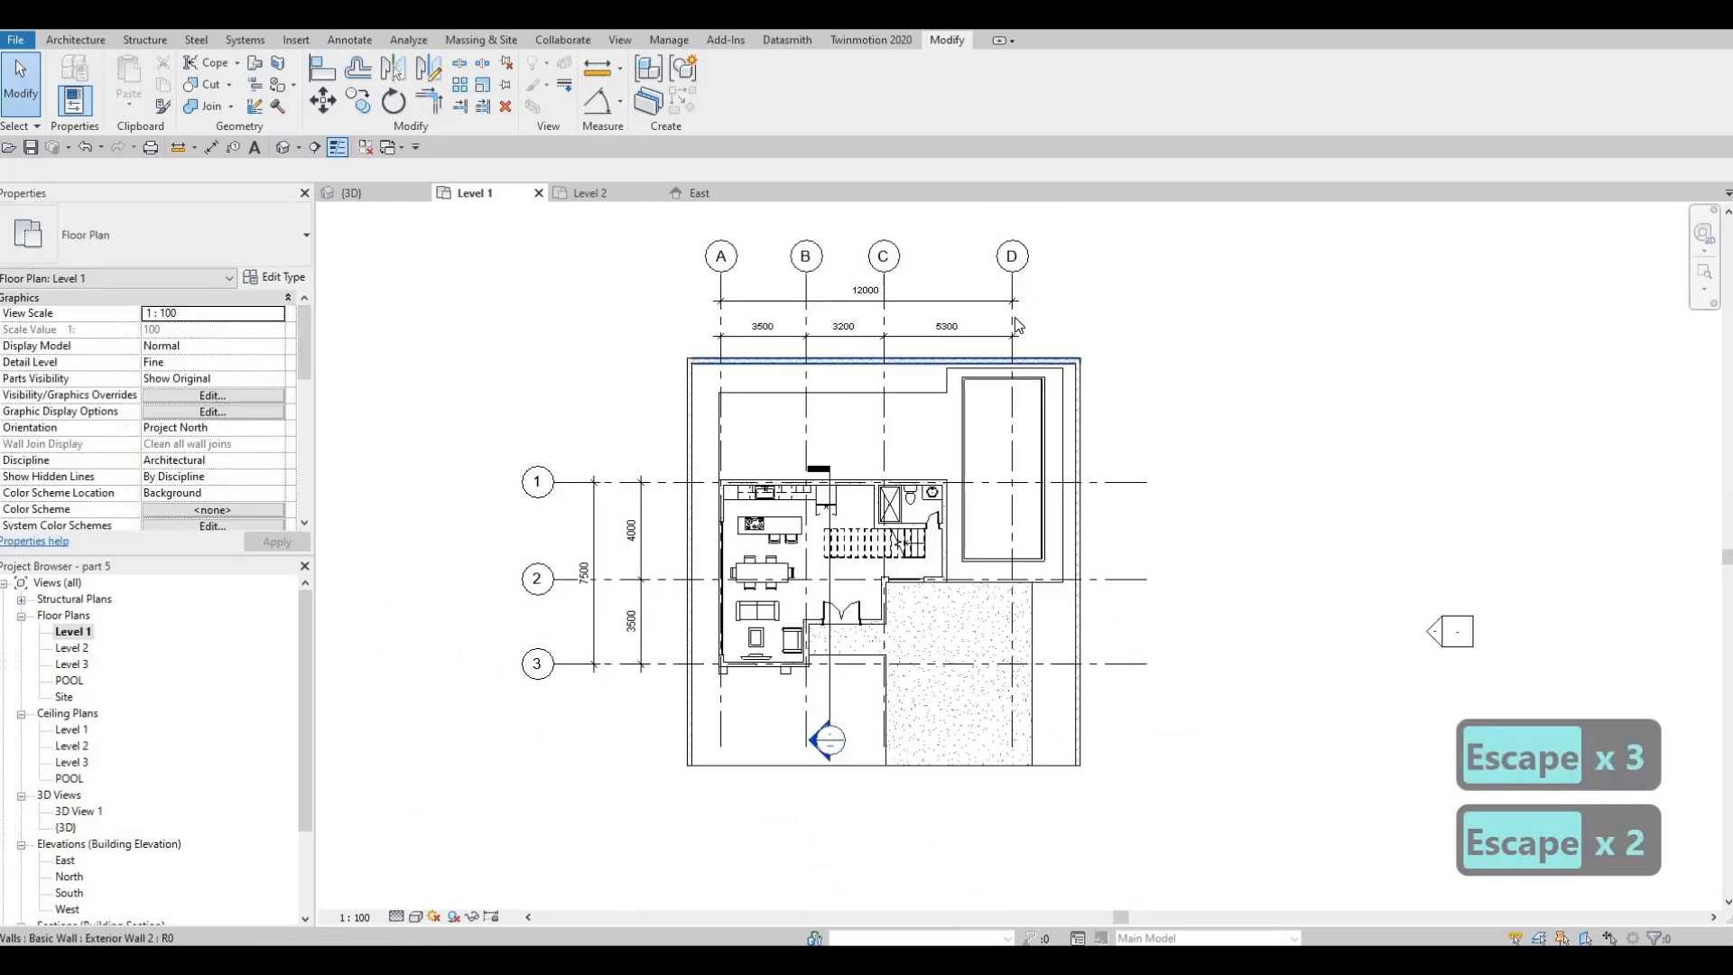
pyautogui.click(1011, 401)
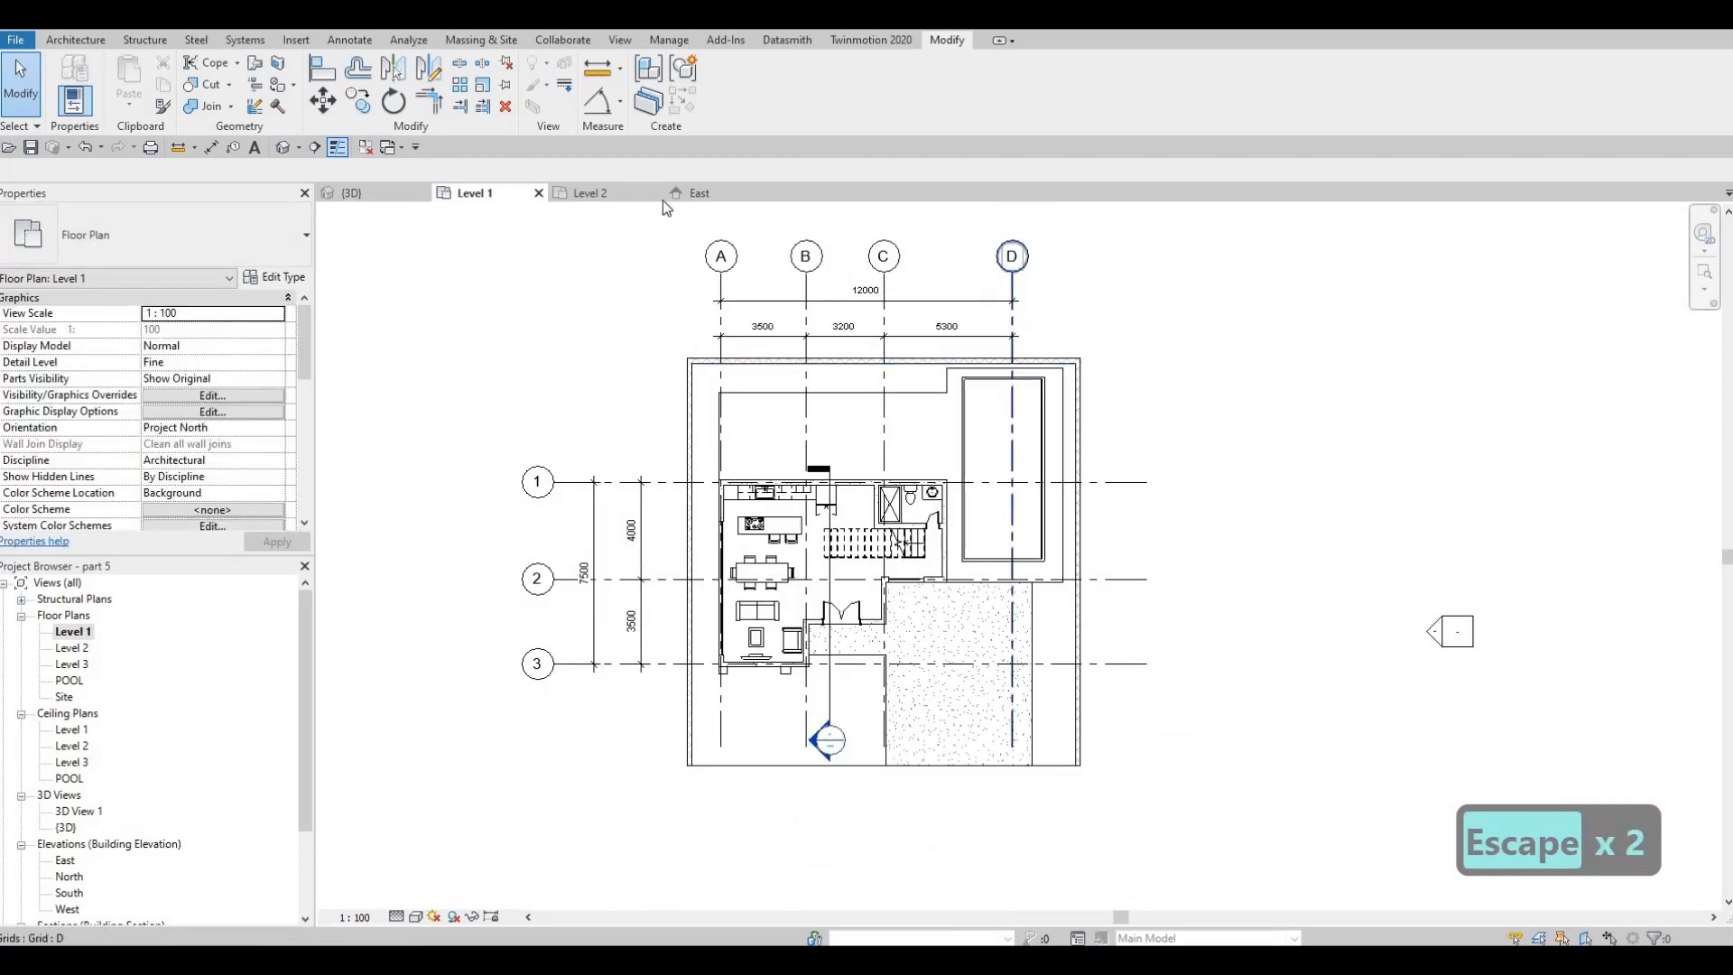
pyautogui.press('c')
pyautogui.press('o')
pyautogui.click(1012, 311)
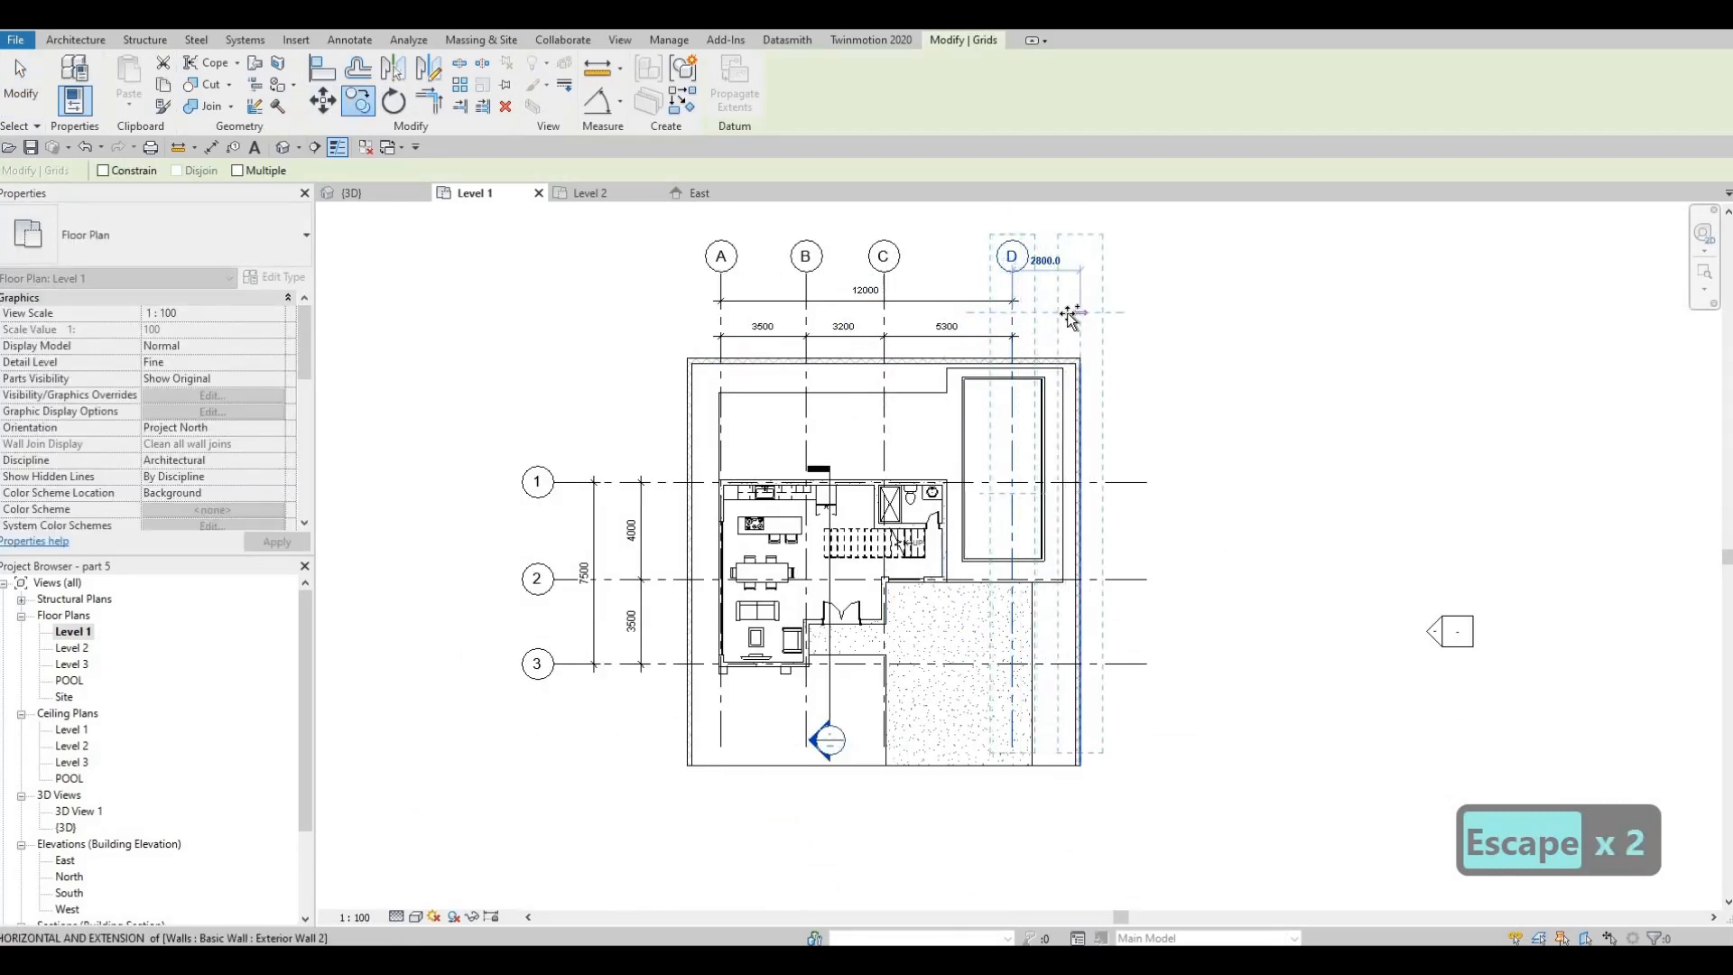
pyautogui.click(1083, 381)
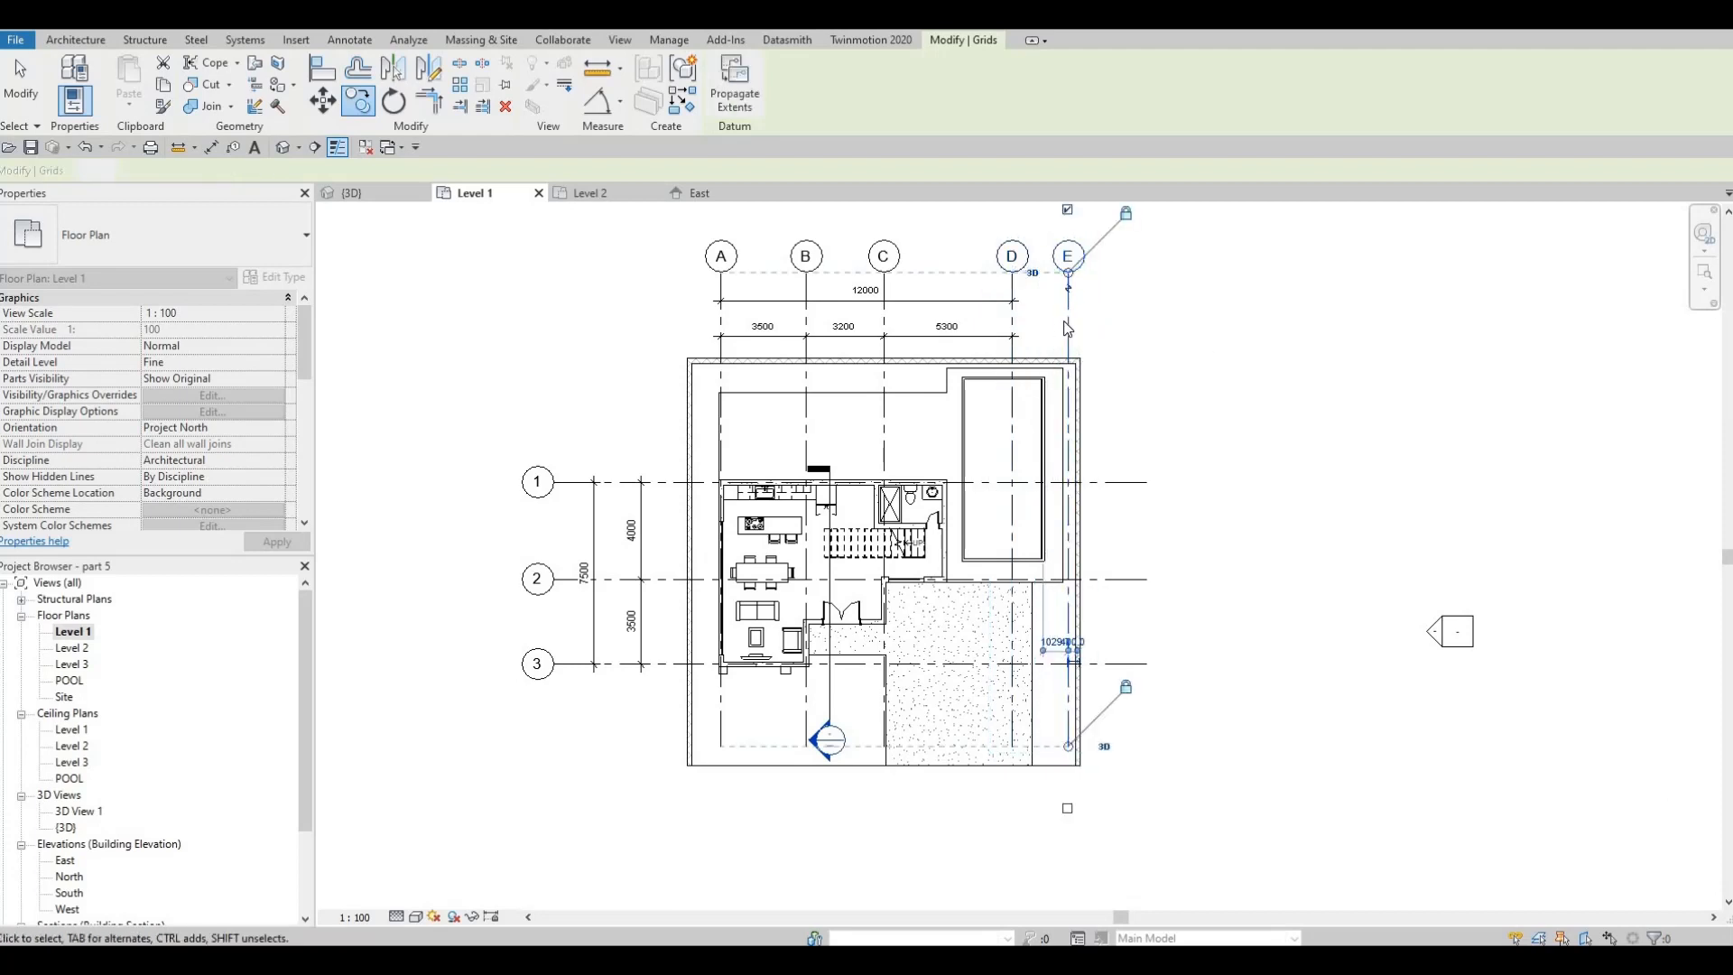
pyautogui.press('Escape')
pyautogui.press('Escape')
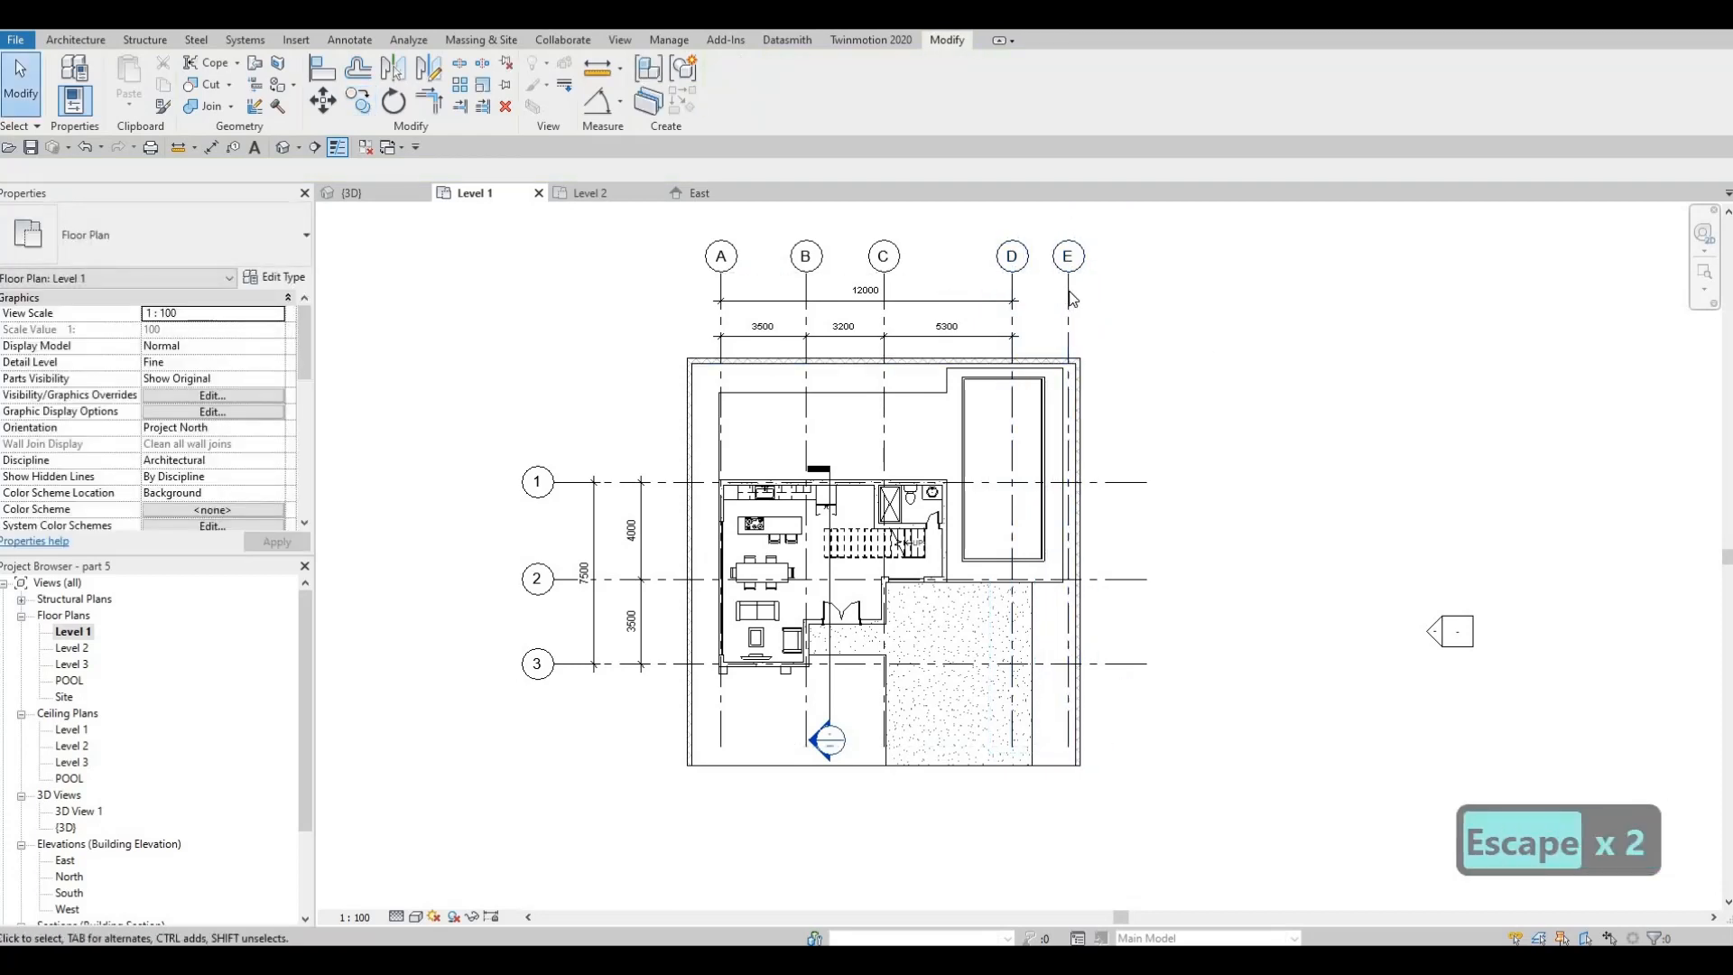
# Move grid E closer to the pool, 1500 mm from grid D
pyautogui.click(1066, 304)
pyautogui.scroll(3, 1060, 310)
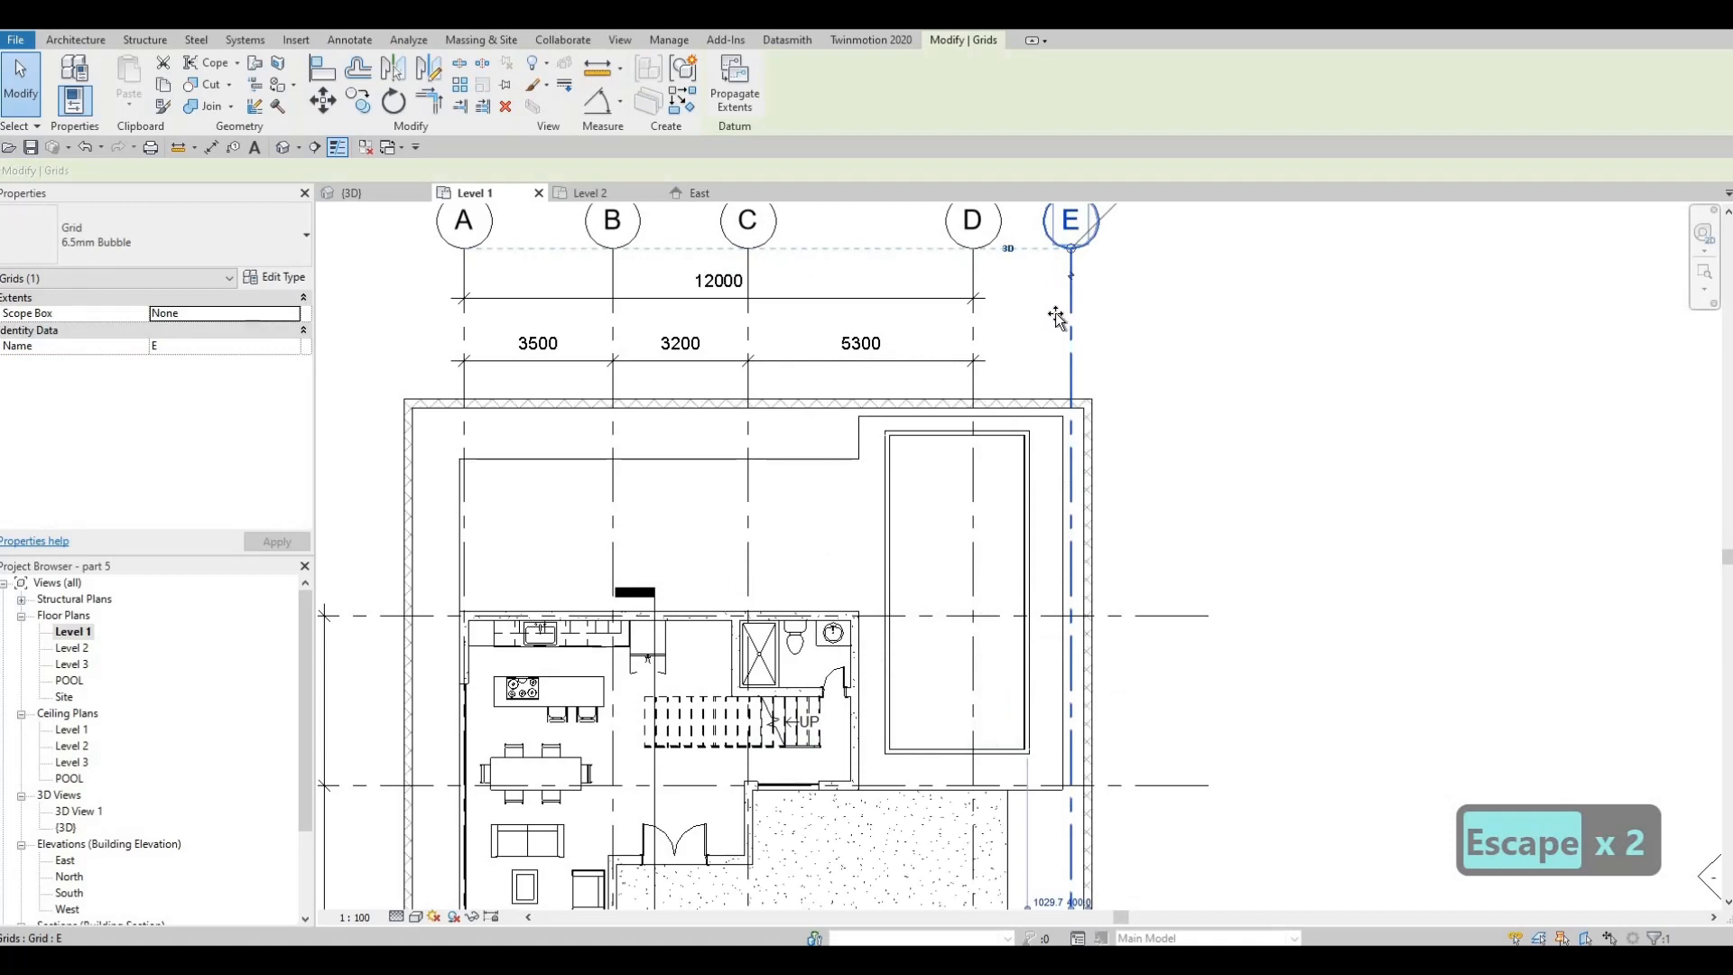
pyautogui.moveTo(1056, 316); pyautogui.dragTo(1063, 313)
pyautogui.moveTo(1063, 314); pyautogui.dragTo(1088, 263, button='middle')
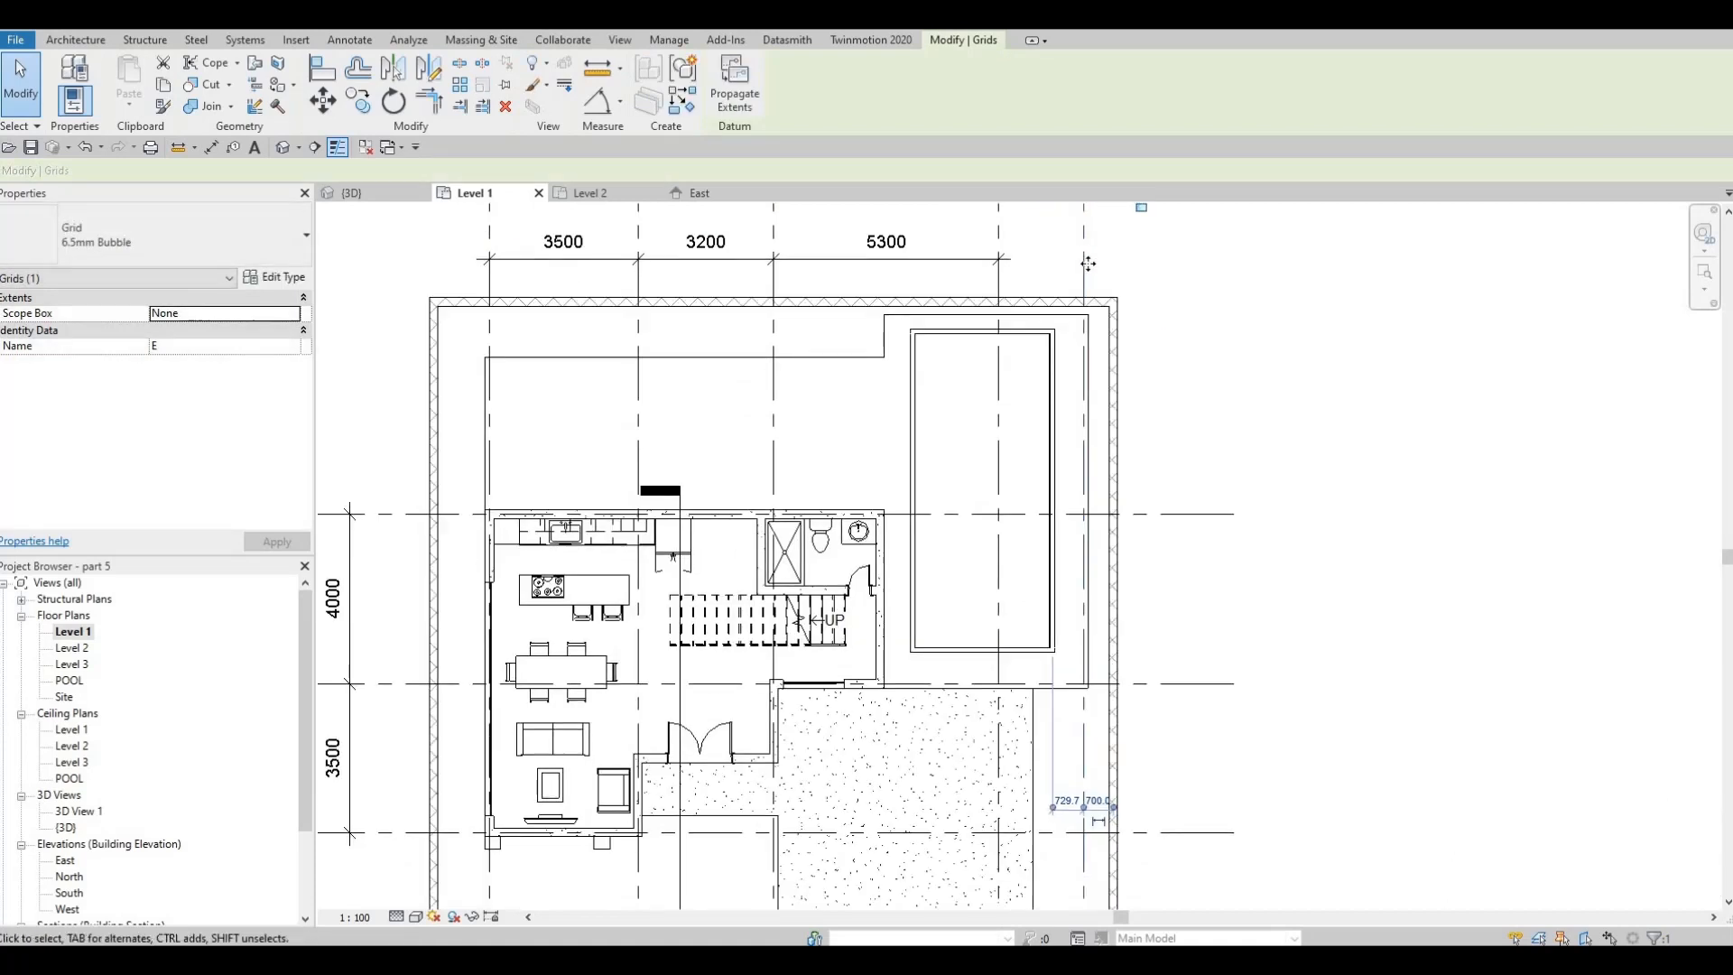
pyautogui.press('Escape')
pyautogui.press('Escape')
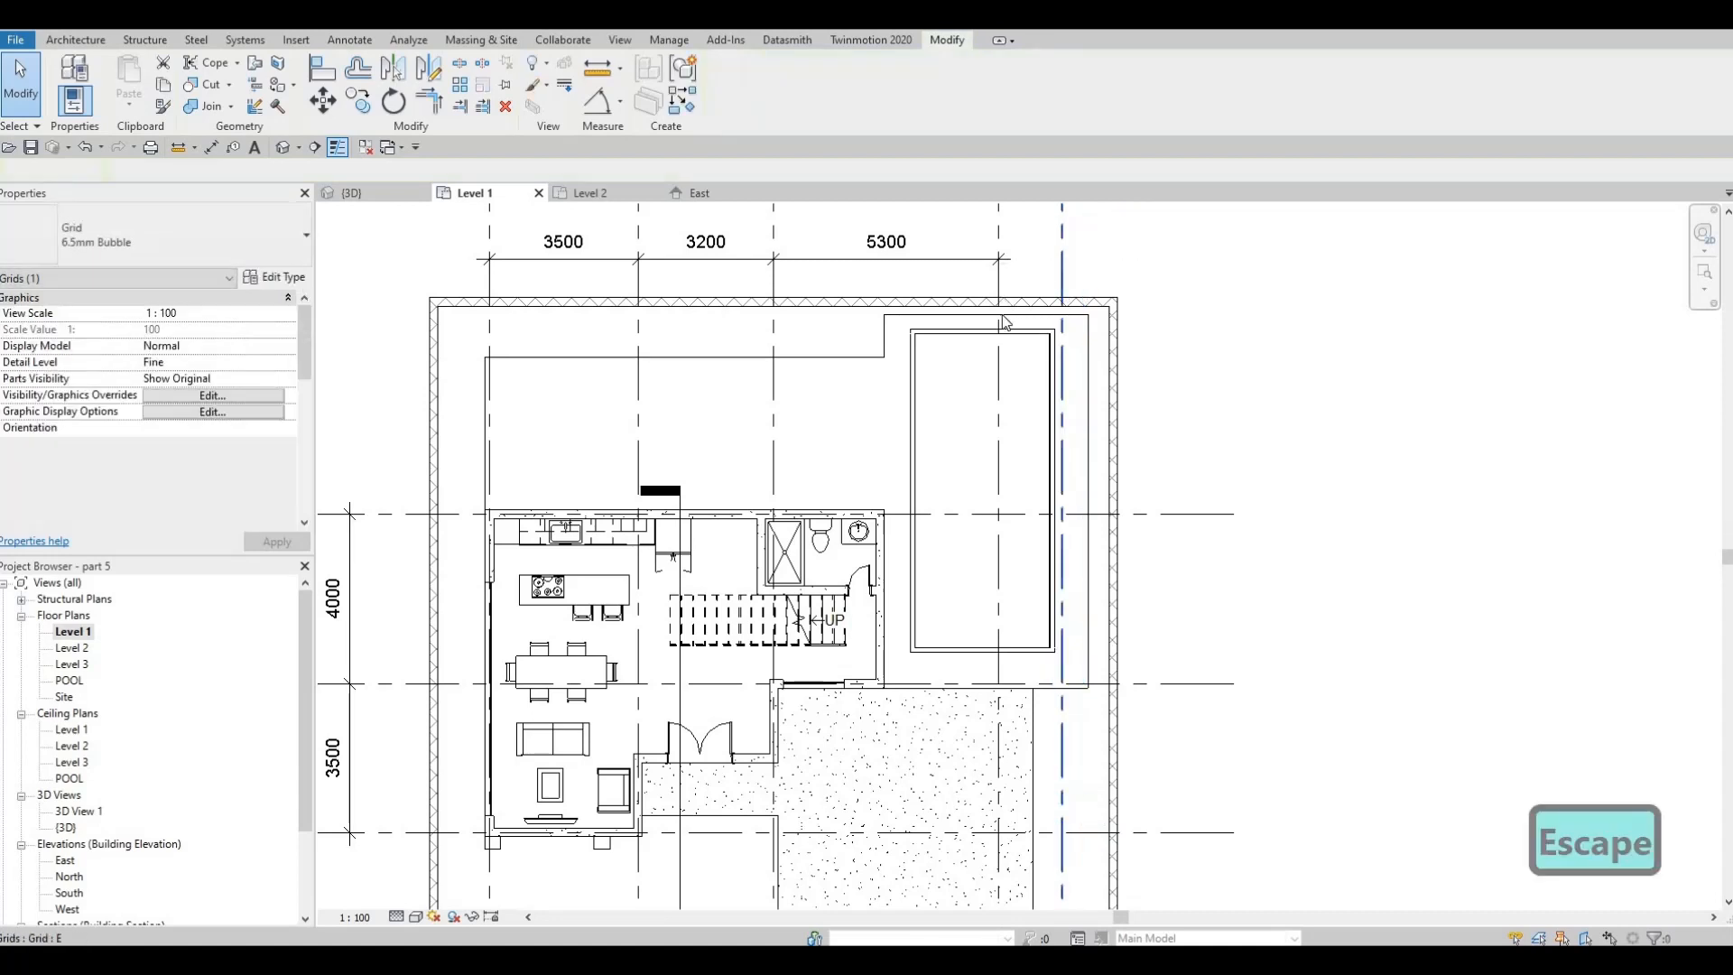
# Extend the overall grid dimension to grid E and add an aligned dimension between grids D and E
pyautogui.moveTo(1052, 339); pyautogui.dragTo(1035, 459, button='middle')
pyautogui.click(983, 325)
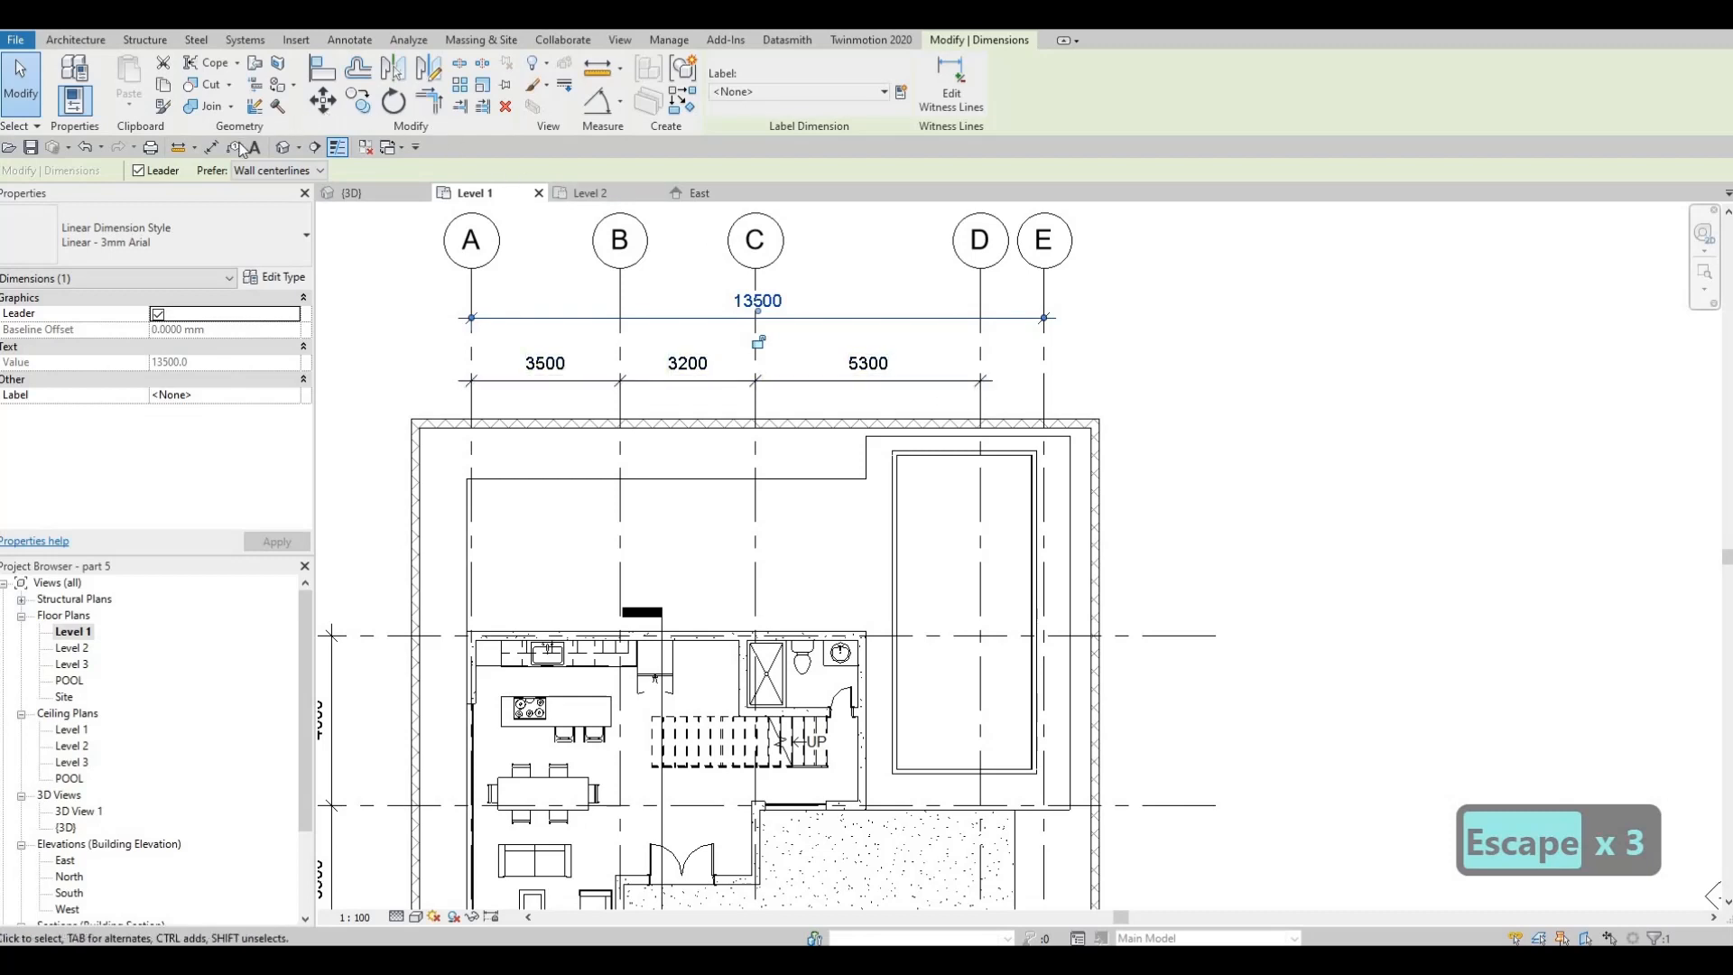
pyautogui.press('d')
pyautogui.press('i')
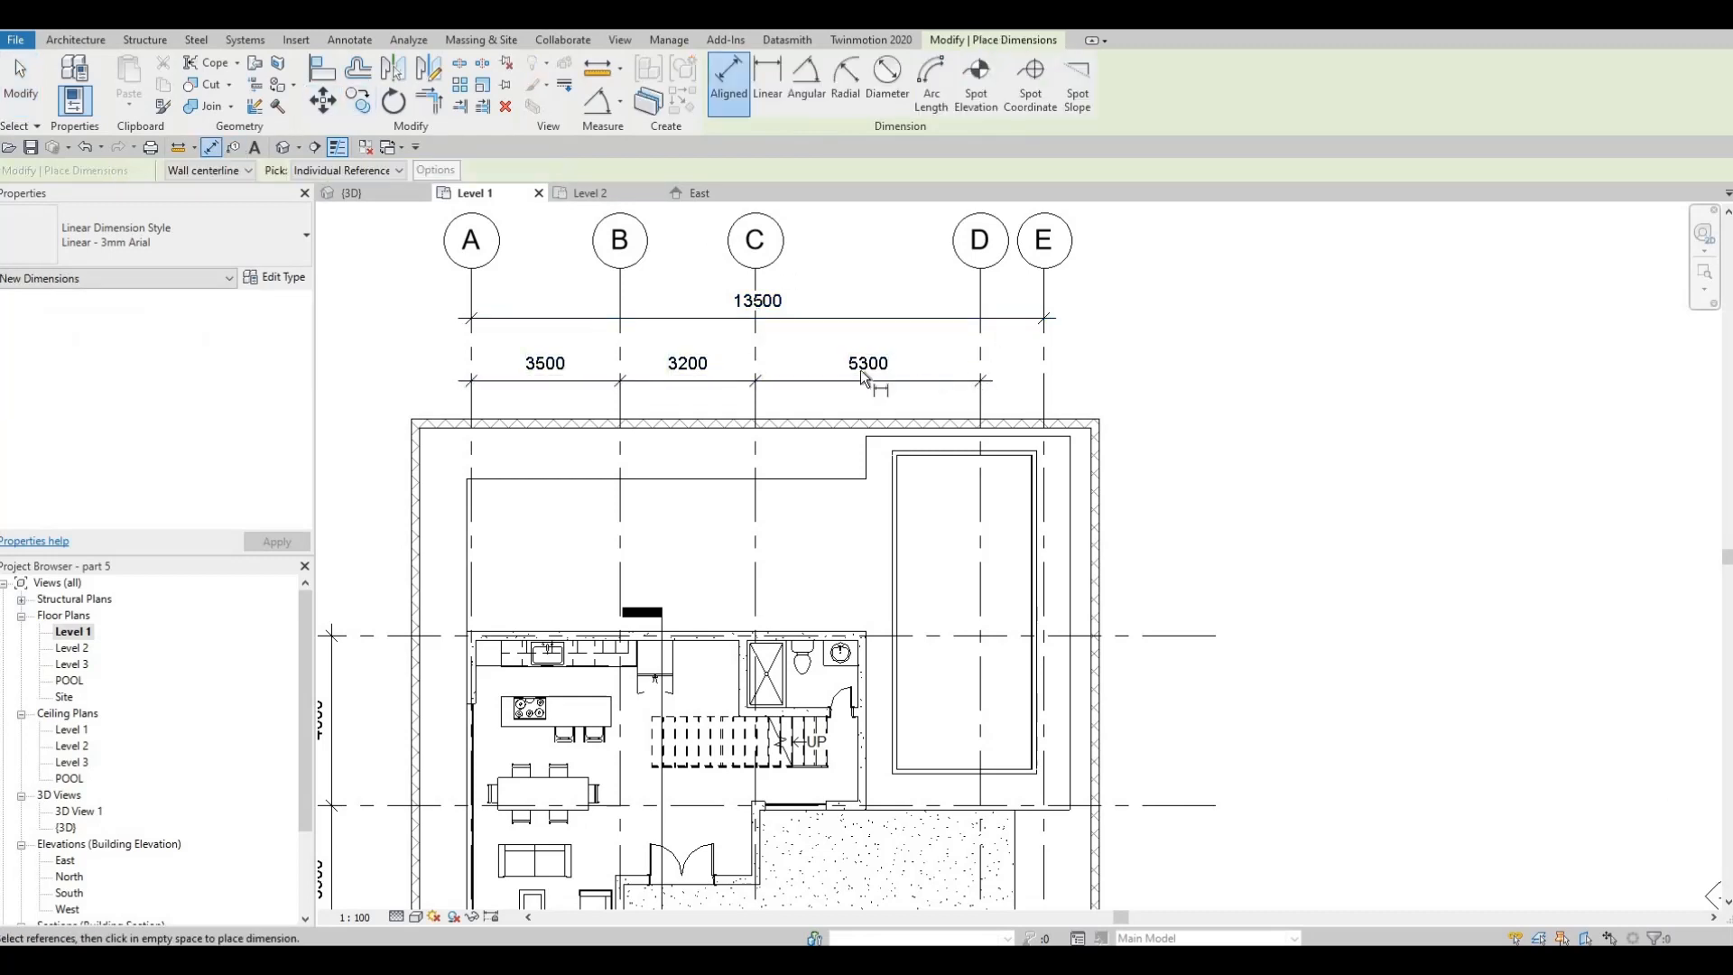
pyautogui.click(979, 346)
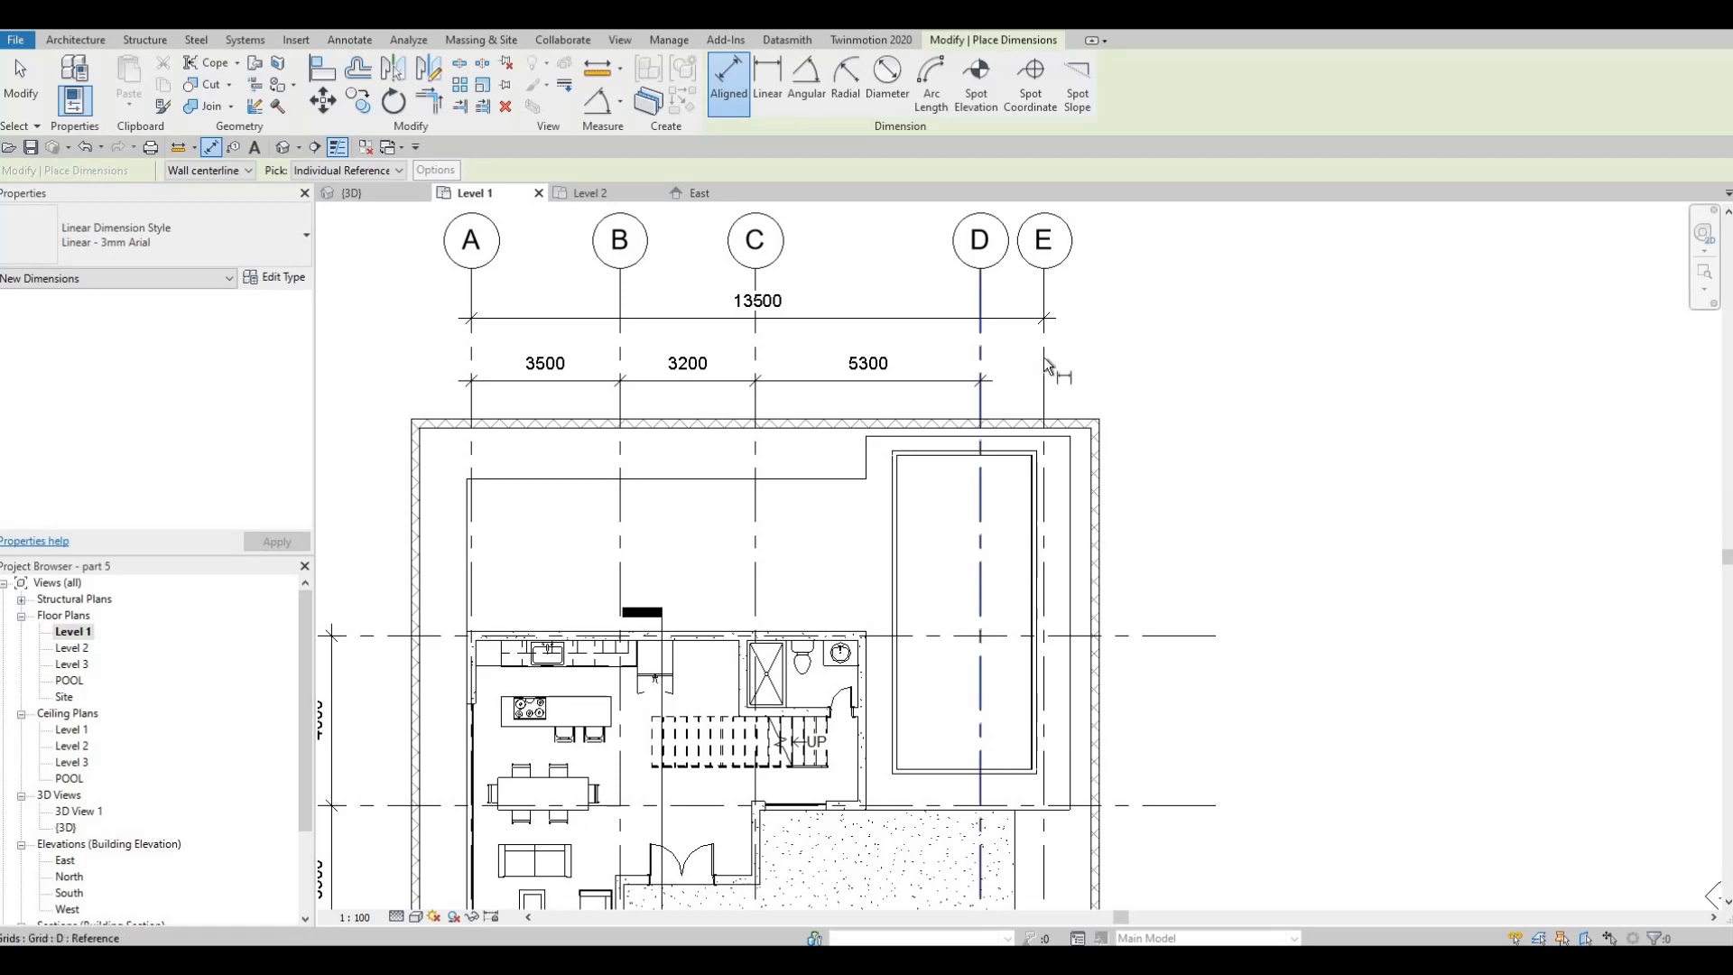
pyautogui.click(1043, 356)
pyautogui.click(1015, 379)
pyautogui.press('Escape')
pyautogui.press('Escape')
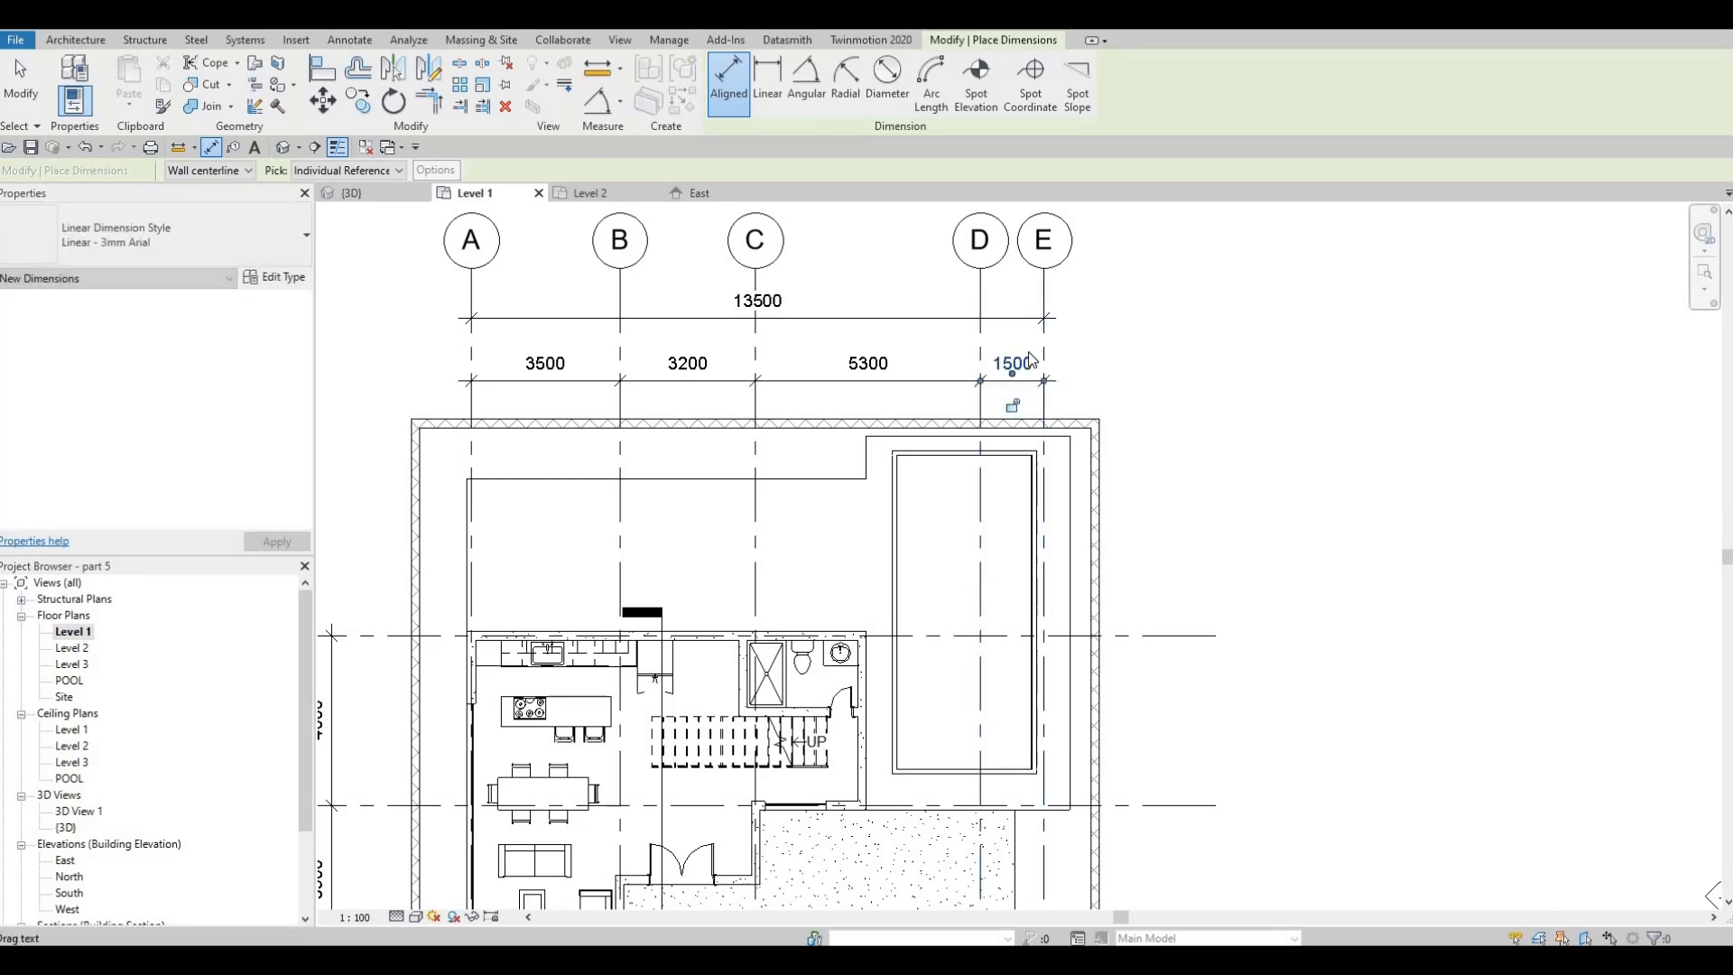
pyautogui.scroll(-4, 1015, 361)
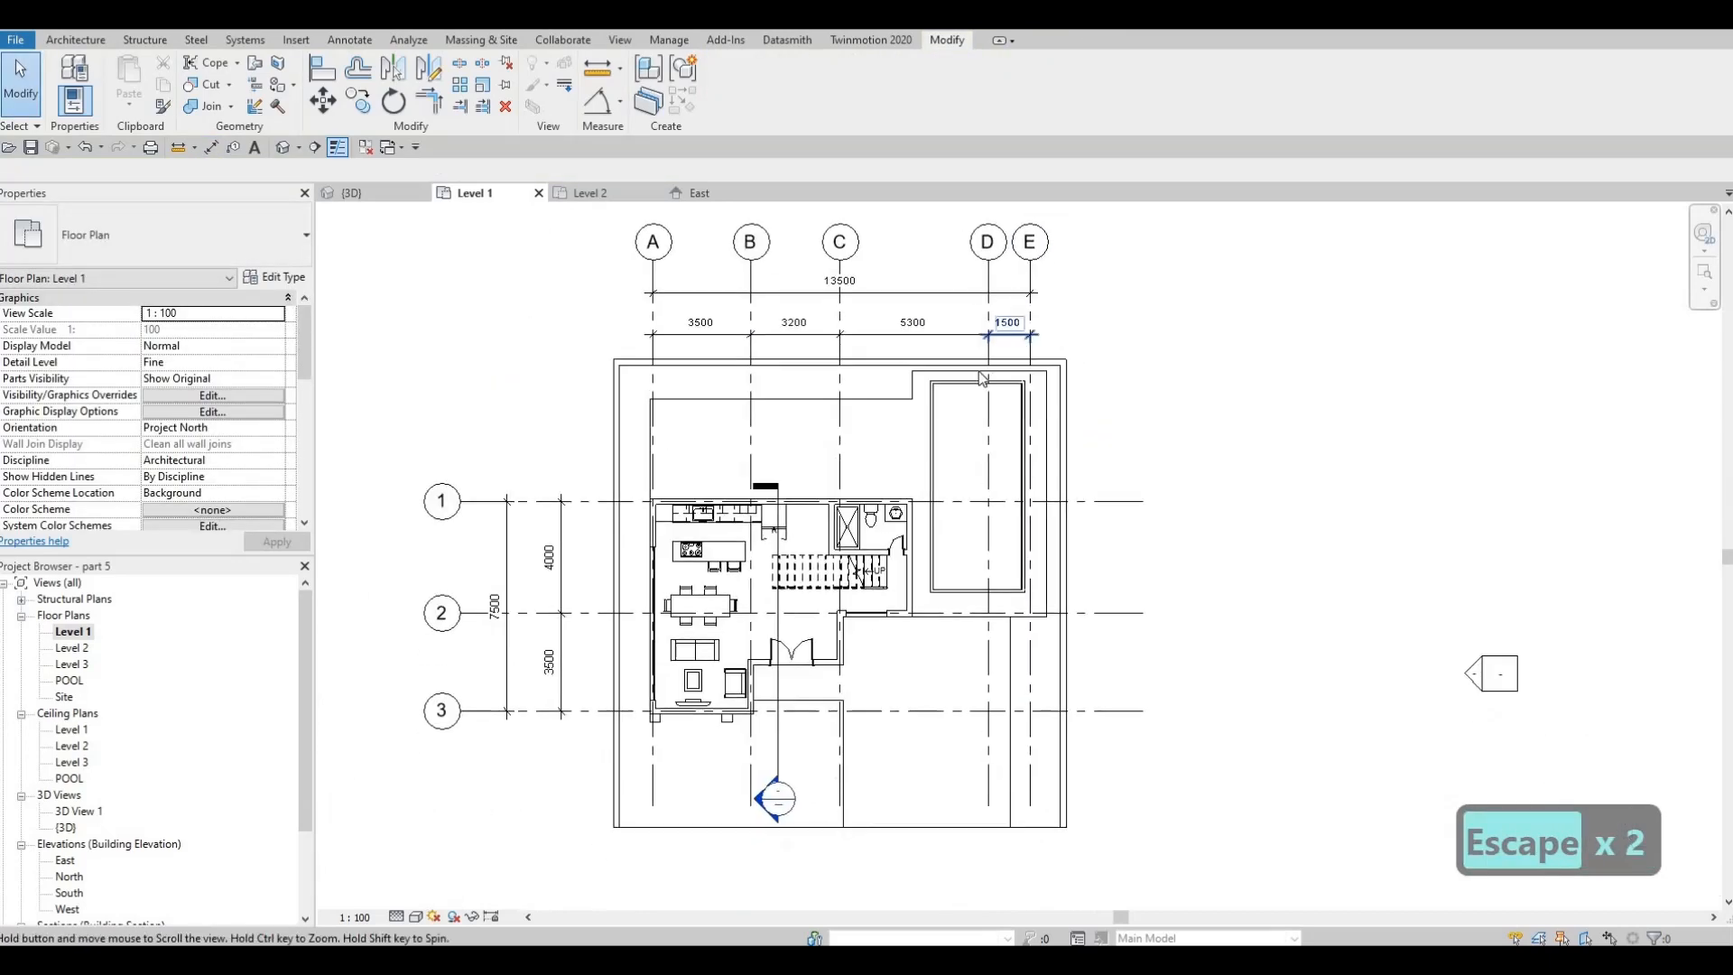
pyautogui.press('Escape')
# In the Level 2 floor plan, move the east bedroom's outer Exterior Wall 3 from grid D onto grid E
pyautogui.click(602, 196)
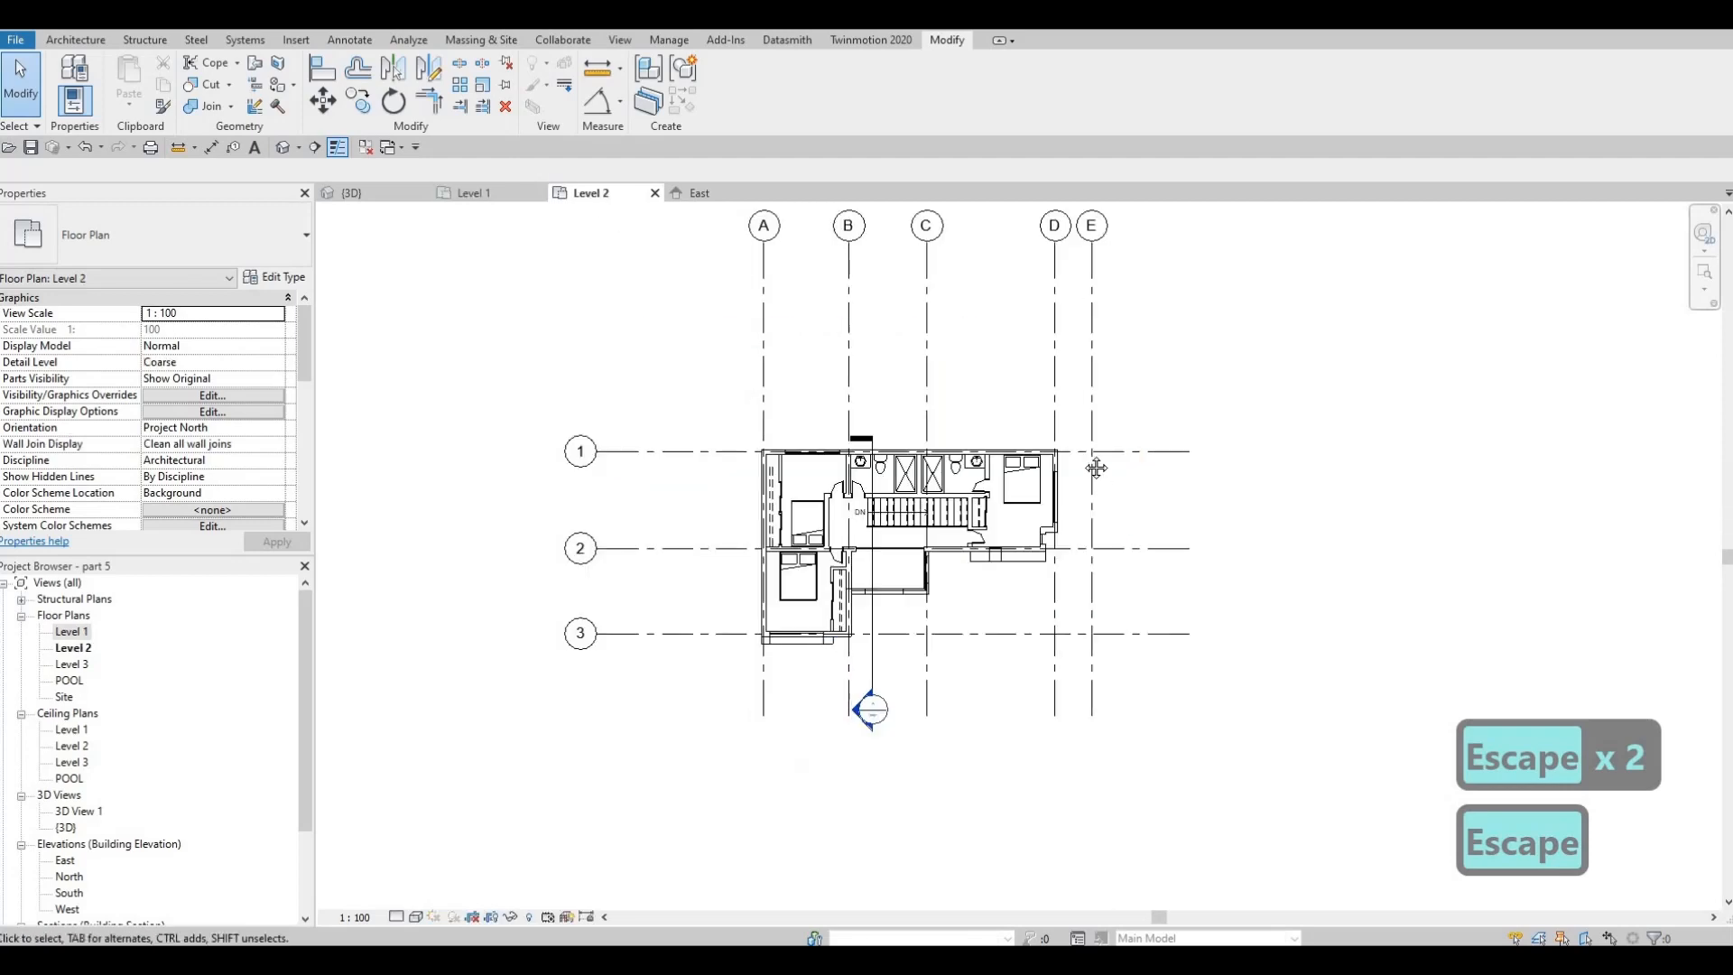
pyautogui.scroll(5, 1041, 436)
pyautogui.press('Escape')
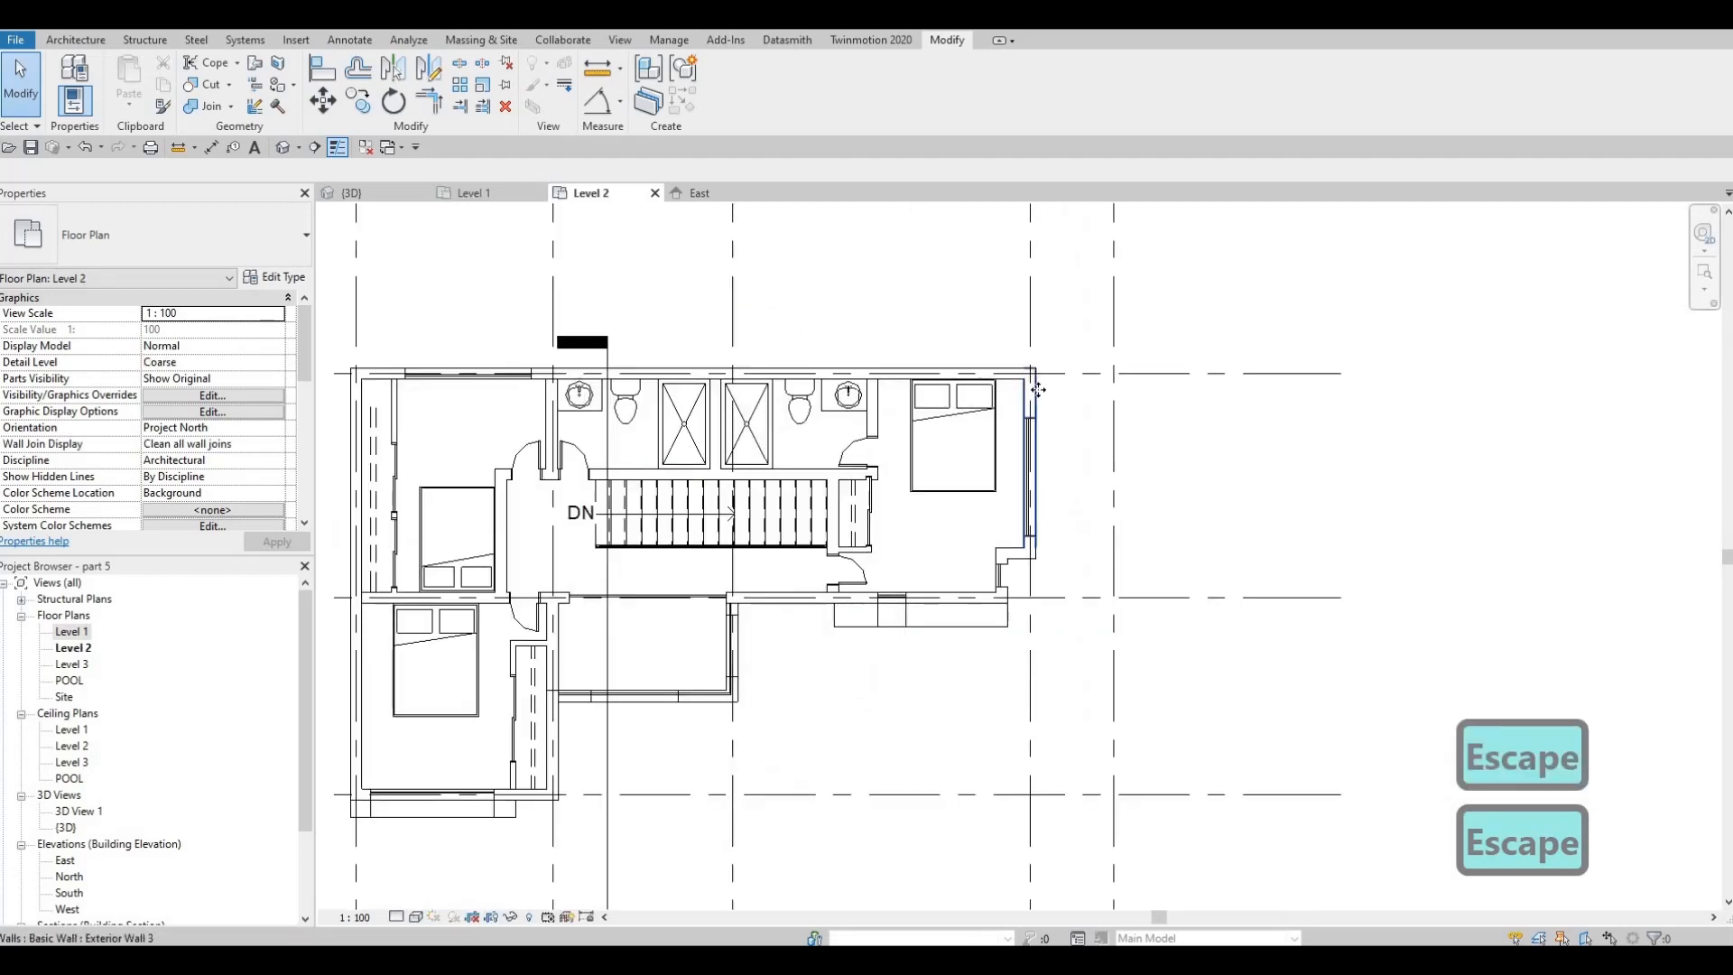
pyautogui.click(1045, 406)
pyautogui.scroll(2, 1102, 390)
pyautogui.scroll(1, 1040, 392)
pyautogui.moveTo(1033, 390); pyautogui.dragTo(1163, 391)
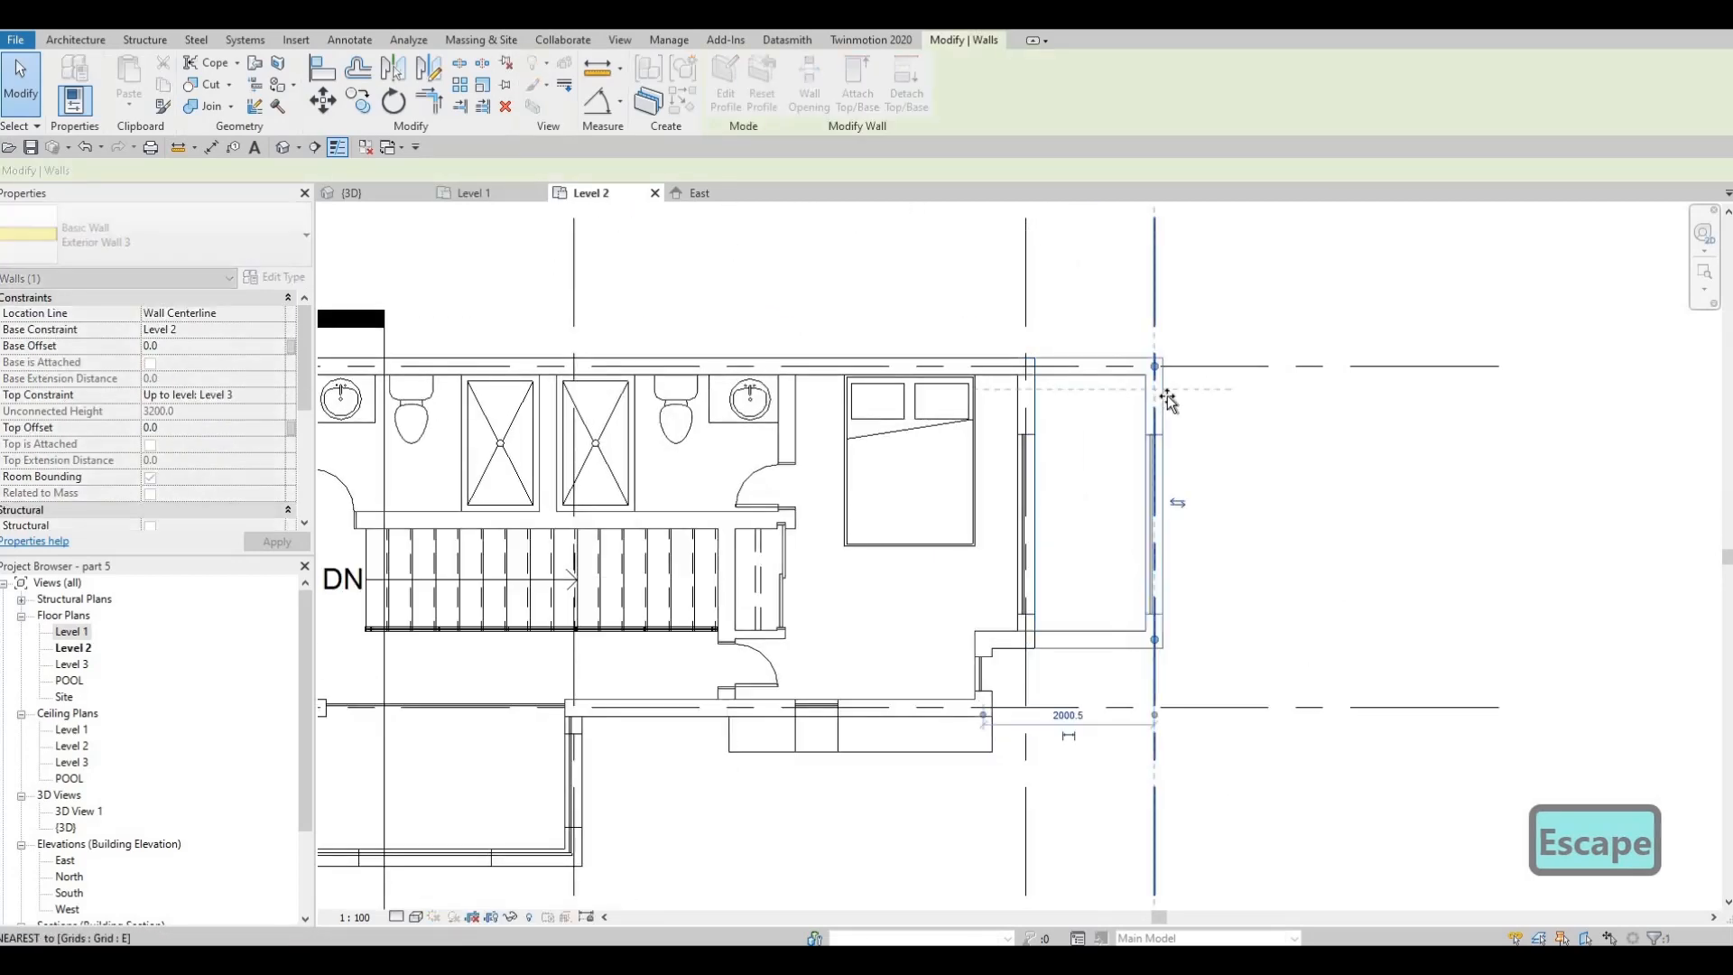
pyautogui.scroll(-2, 1038, 456)
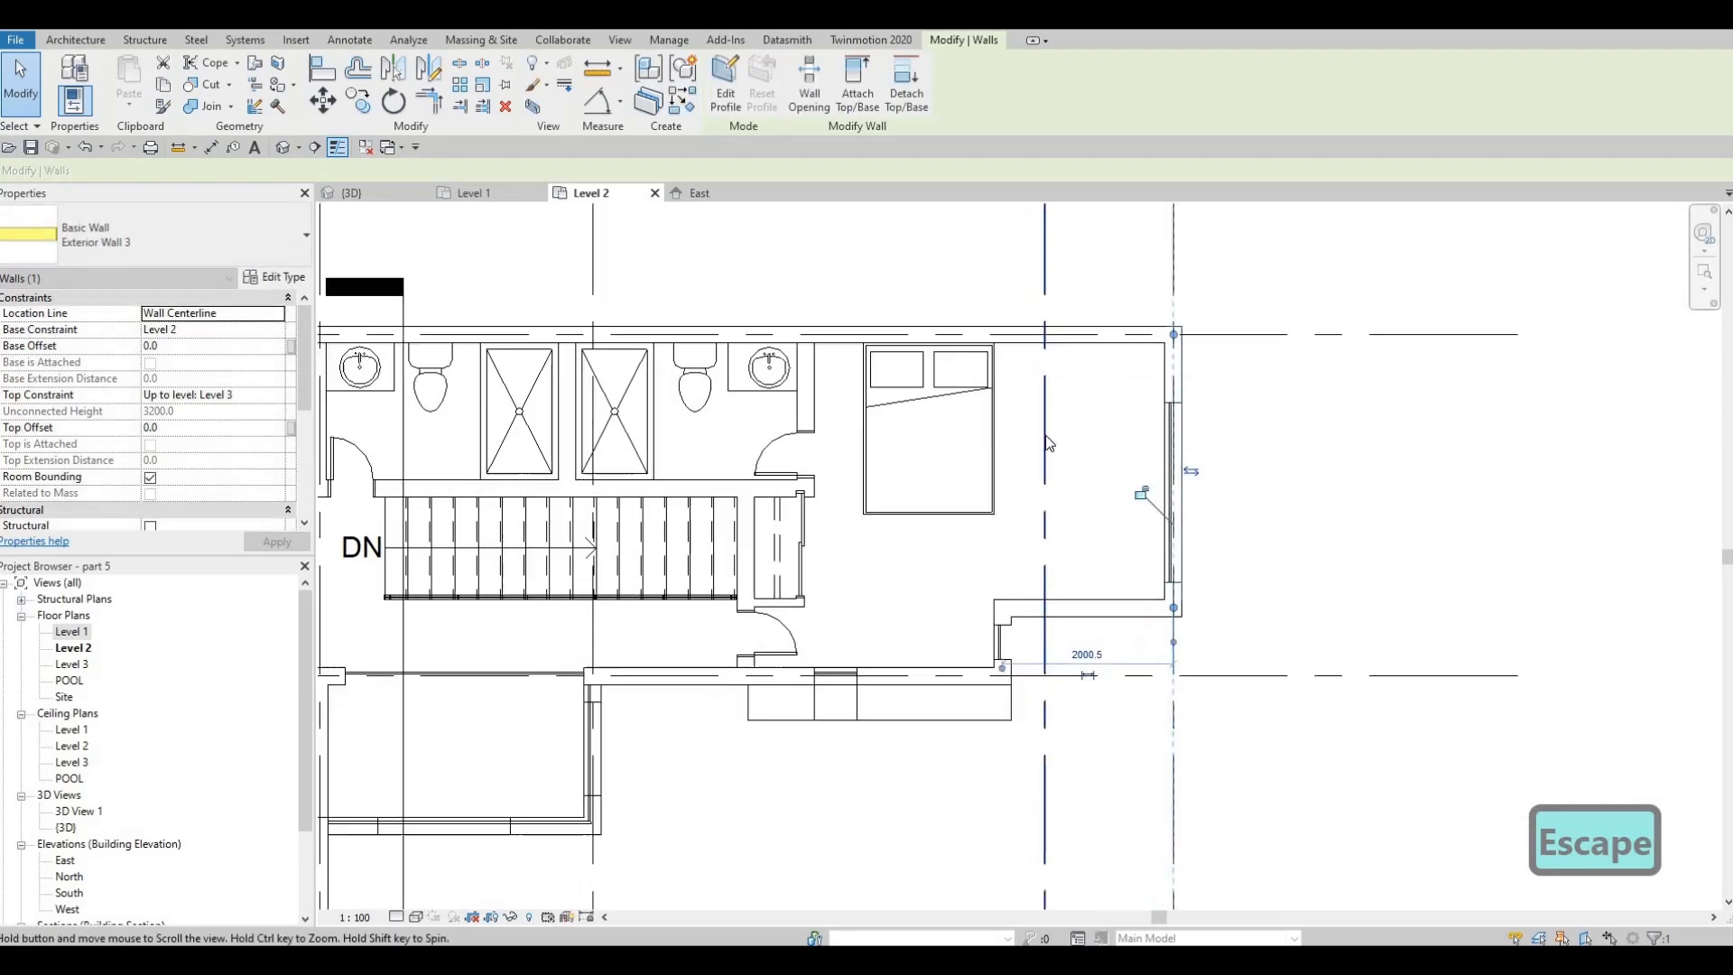
pyautogui.press('Escape')
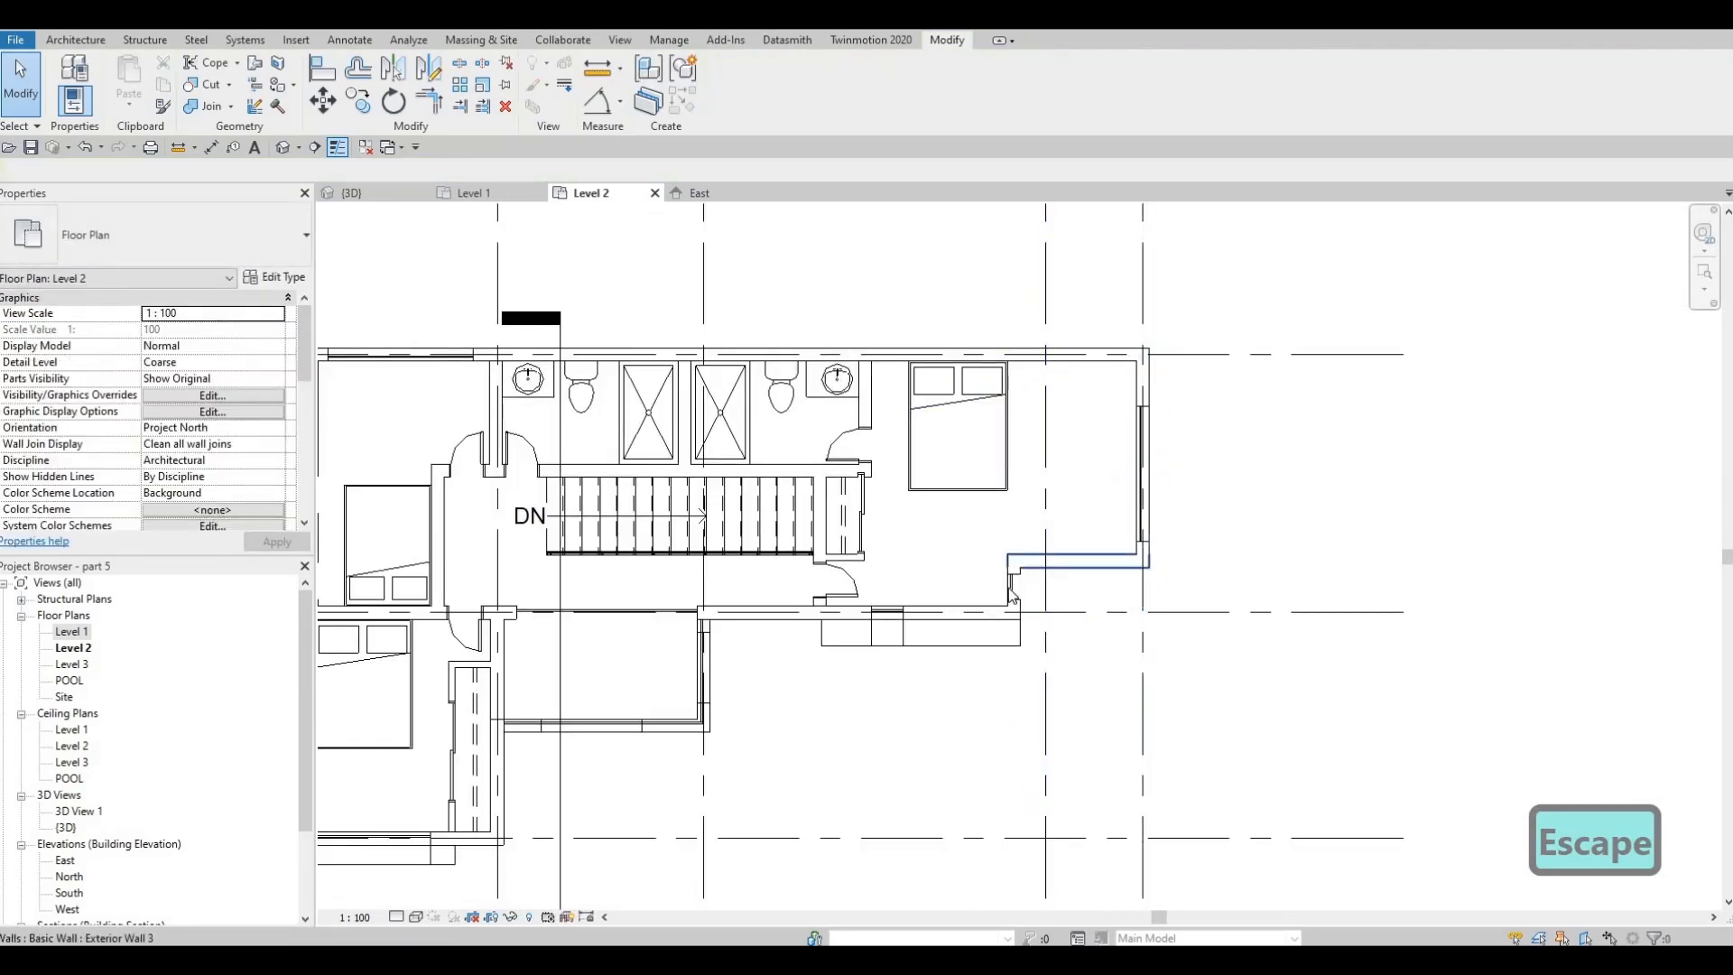
# Move the short Exterior Wall 1 segment with the narrow window at the bedroom's recess onto grid D
pyautogui.scroll(2, 1013, 560)
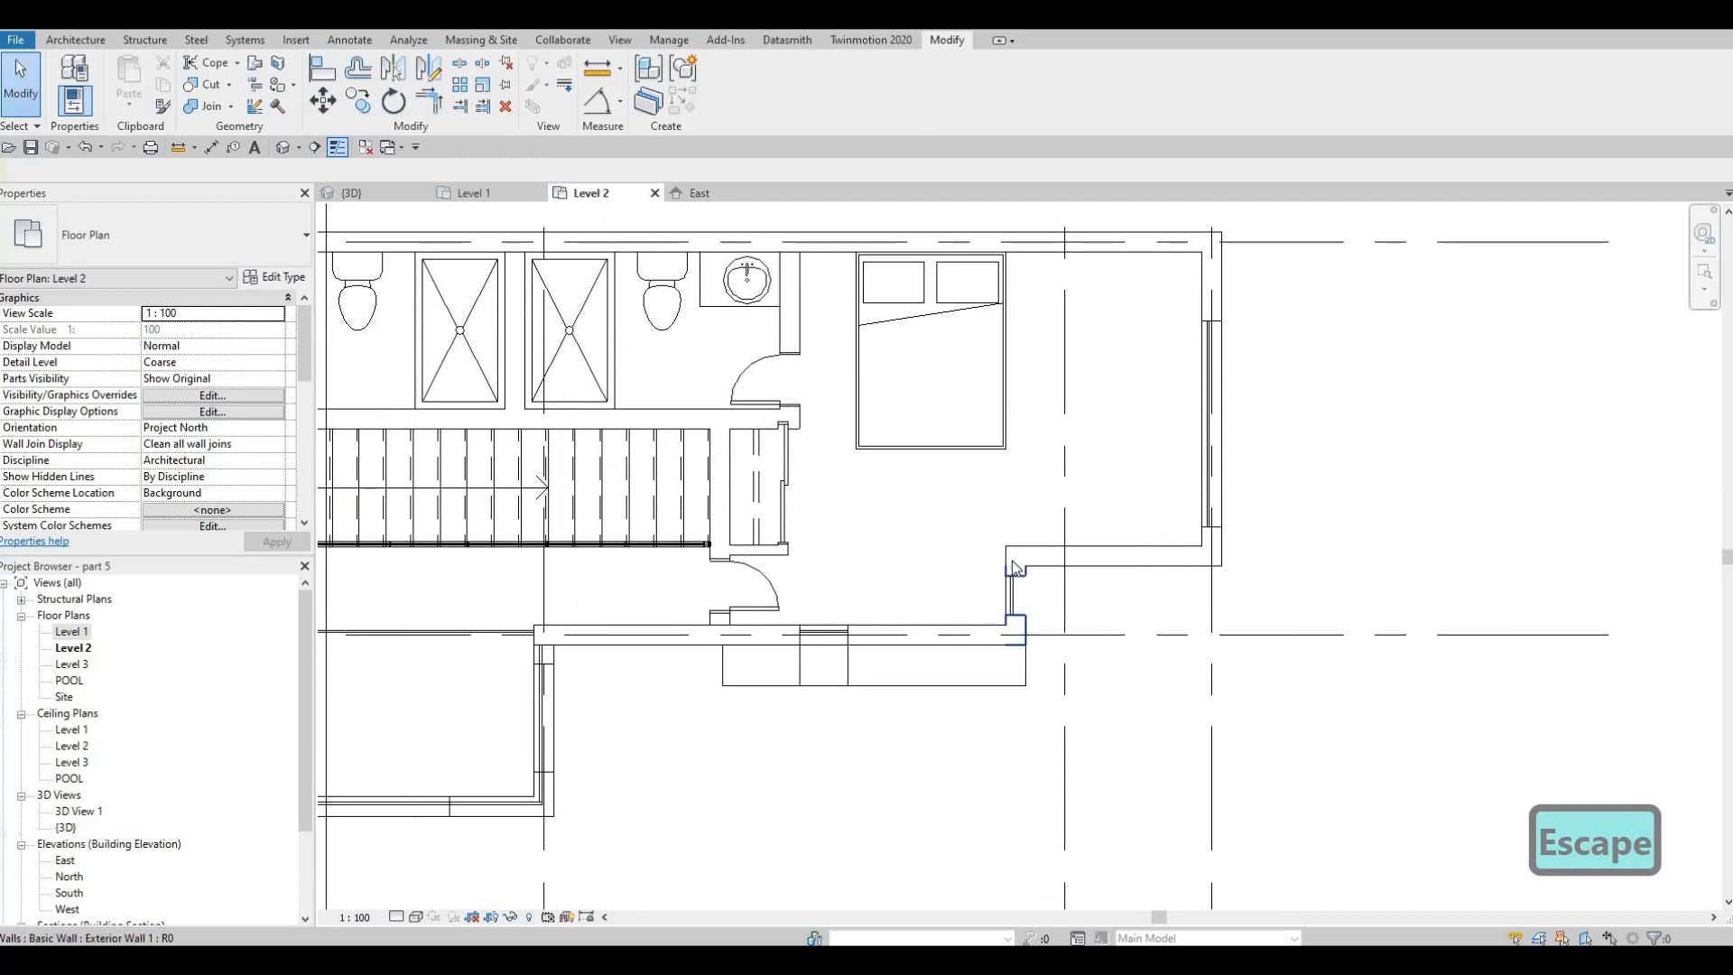
pyautogui.click(1013, 567)
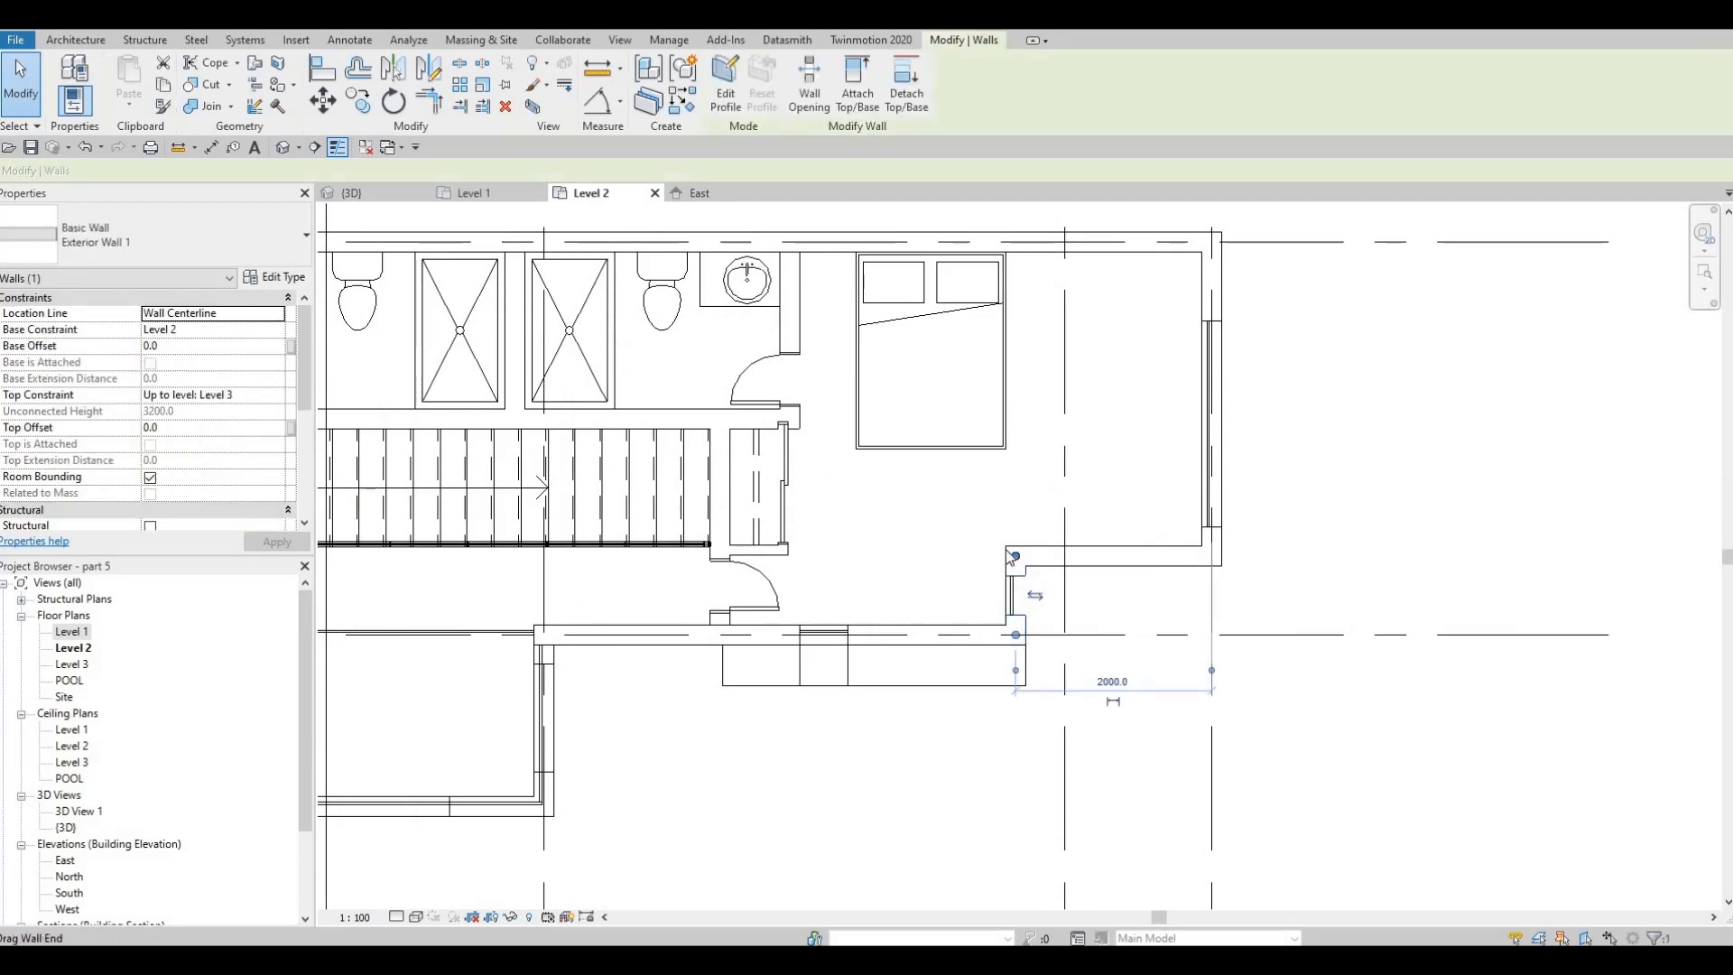
pyautogui.press('Escape')
pyautogui.scroll(2, 1009, 552)
pyautogui.click(1011, 556)
pyautogui.press('Escape')
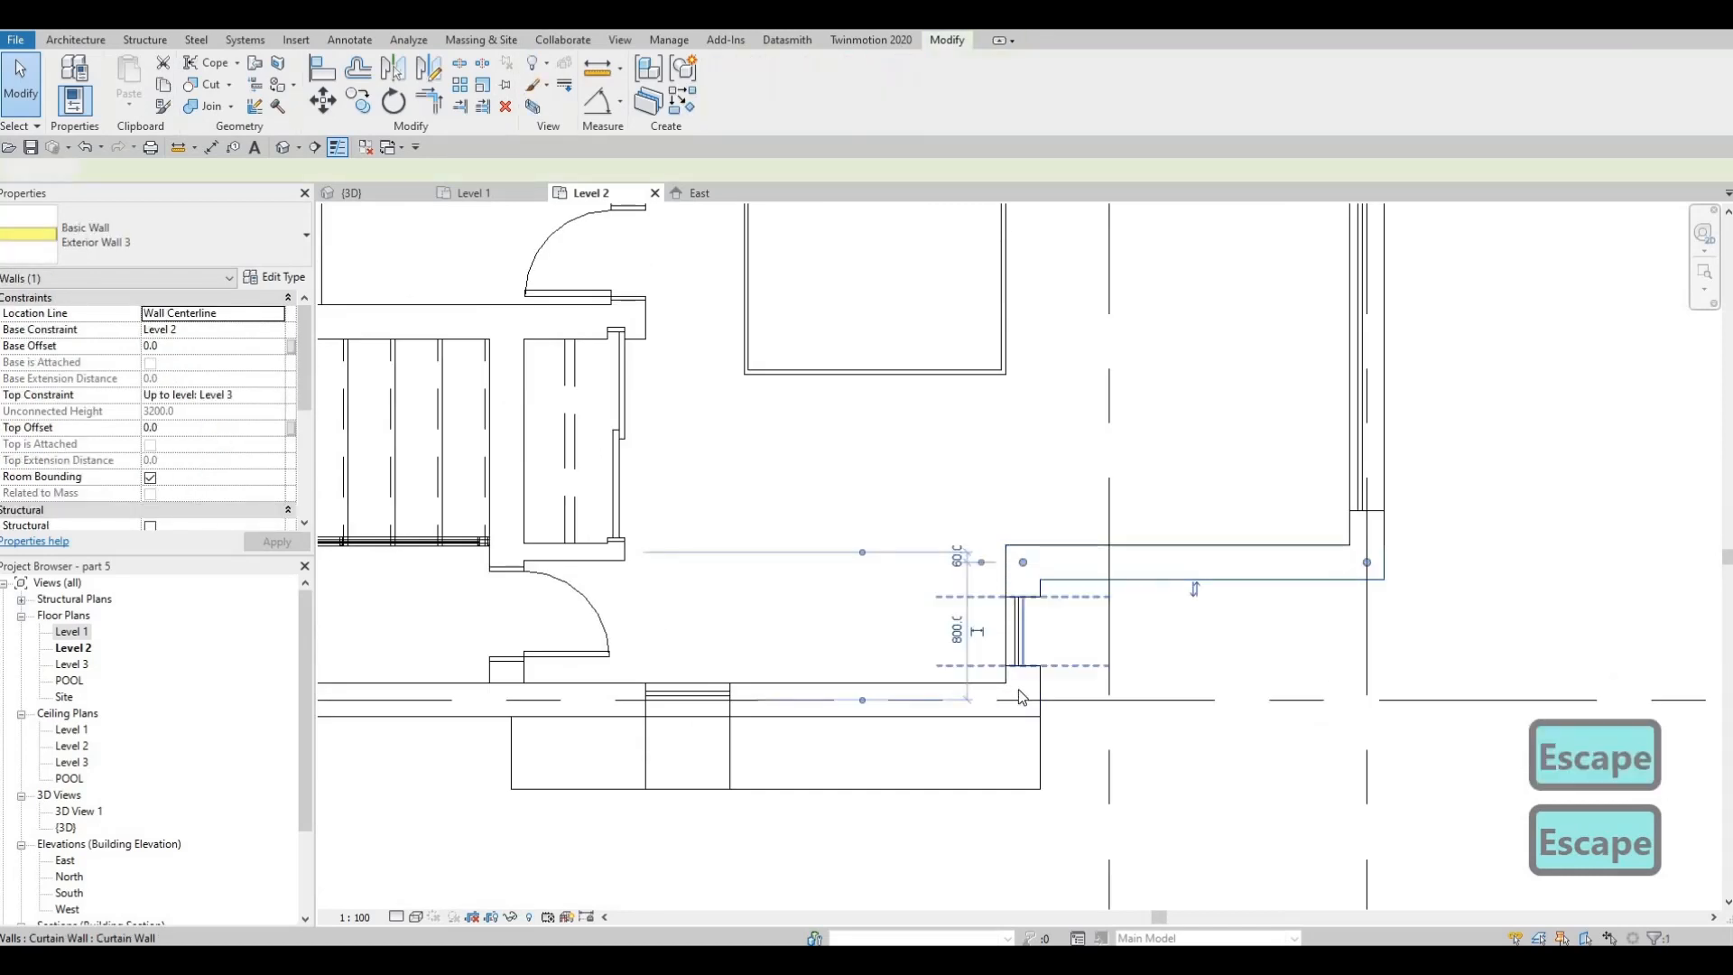
pyautogui.moveTo(1045, 678); pyautogui.dragTo(1094, 592)
pyautogui.scroll(-3, 1084, 452)
pyautogui.moveTo(1097, 316); pyautogui.dragTo(1081, 421, button='middle')
pyautogui.scroll(-5, 1083, 430)
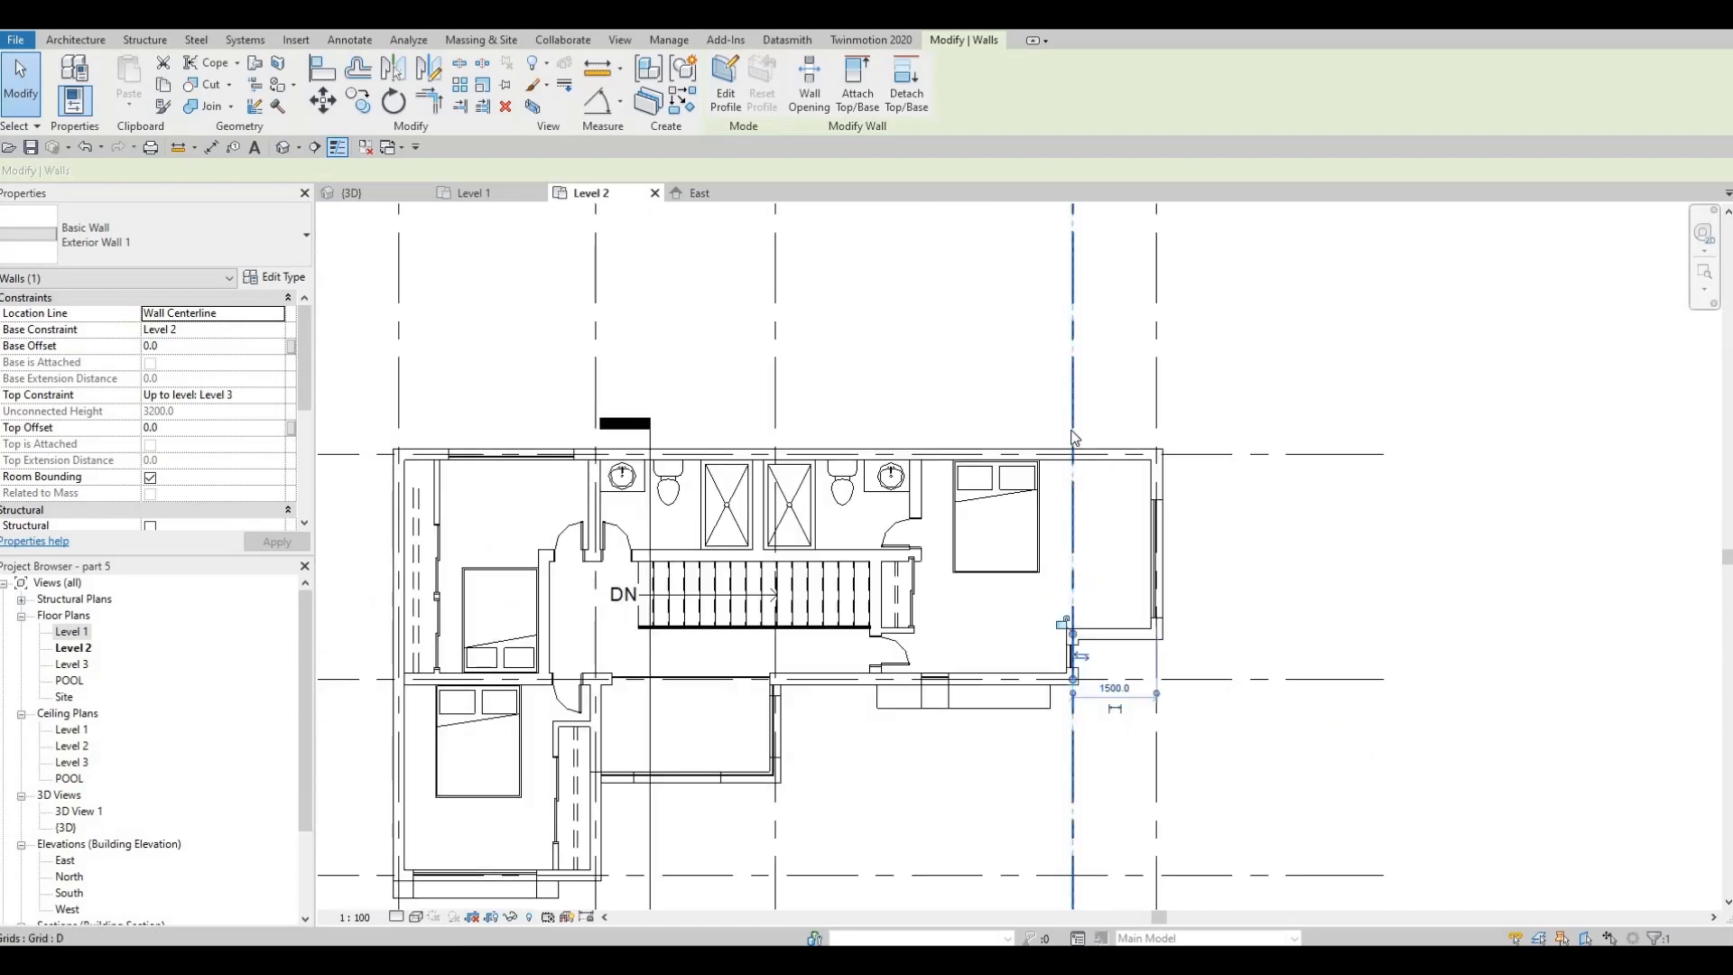
pyautogui.scroll(2, 1125, 550)
pyautogui.press('Escape')
# Stretch the east end of the generic model frame below the bedroom so it lines up with the relocated wall's outer face
pyautogui.press('Escape')
pyautogui.scroll(2, 1125, 550)
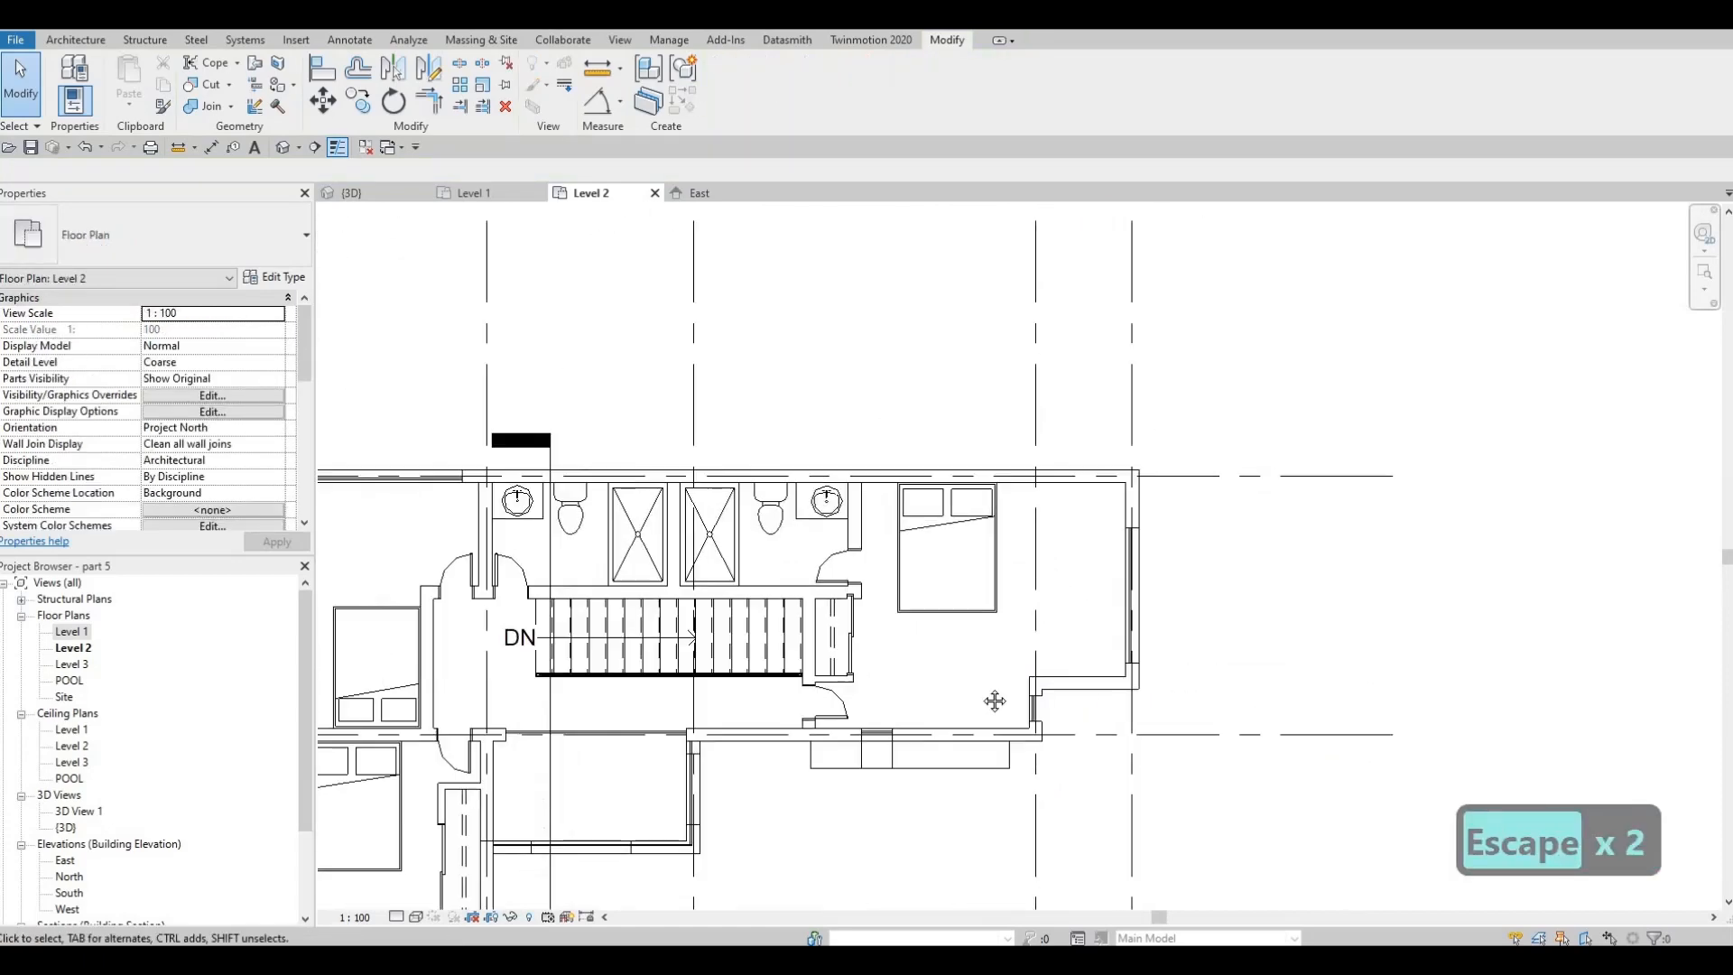
pyautogui.moveTo(901, 696); pyautogui.dragTo(927, 658, button='middle')
pyautogui.press('Escape')
pyautogui.scroll(2, 948, 694)
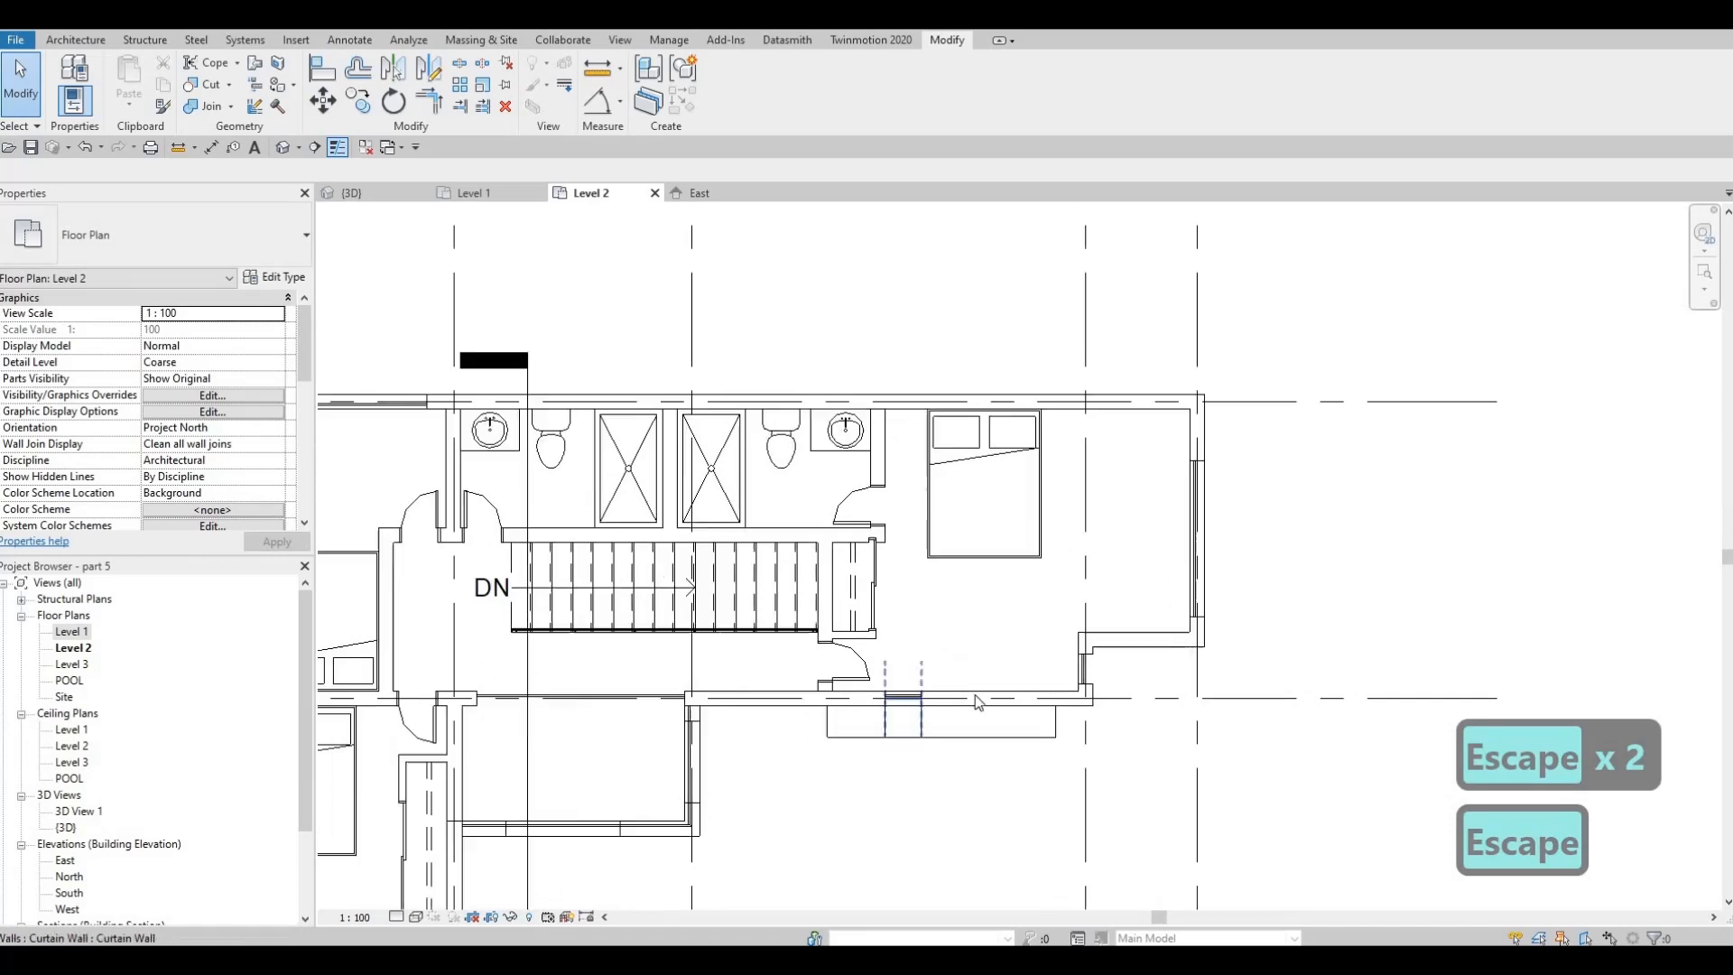
pyautogui.moveTo(1036, 729); pyautogui.dragTo(1055, 725, button='middle')
pyautogui.click(1079, 718)
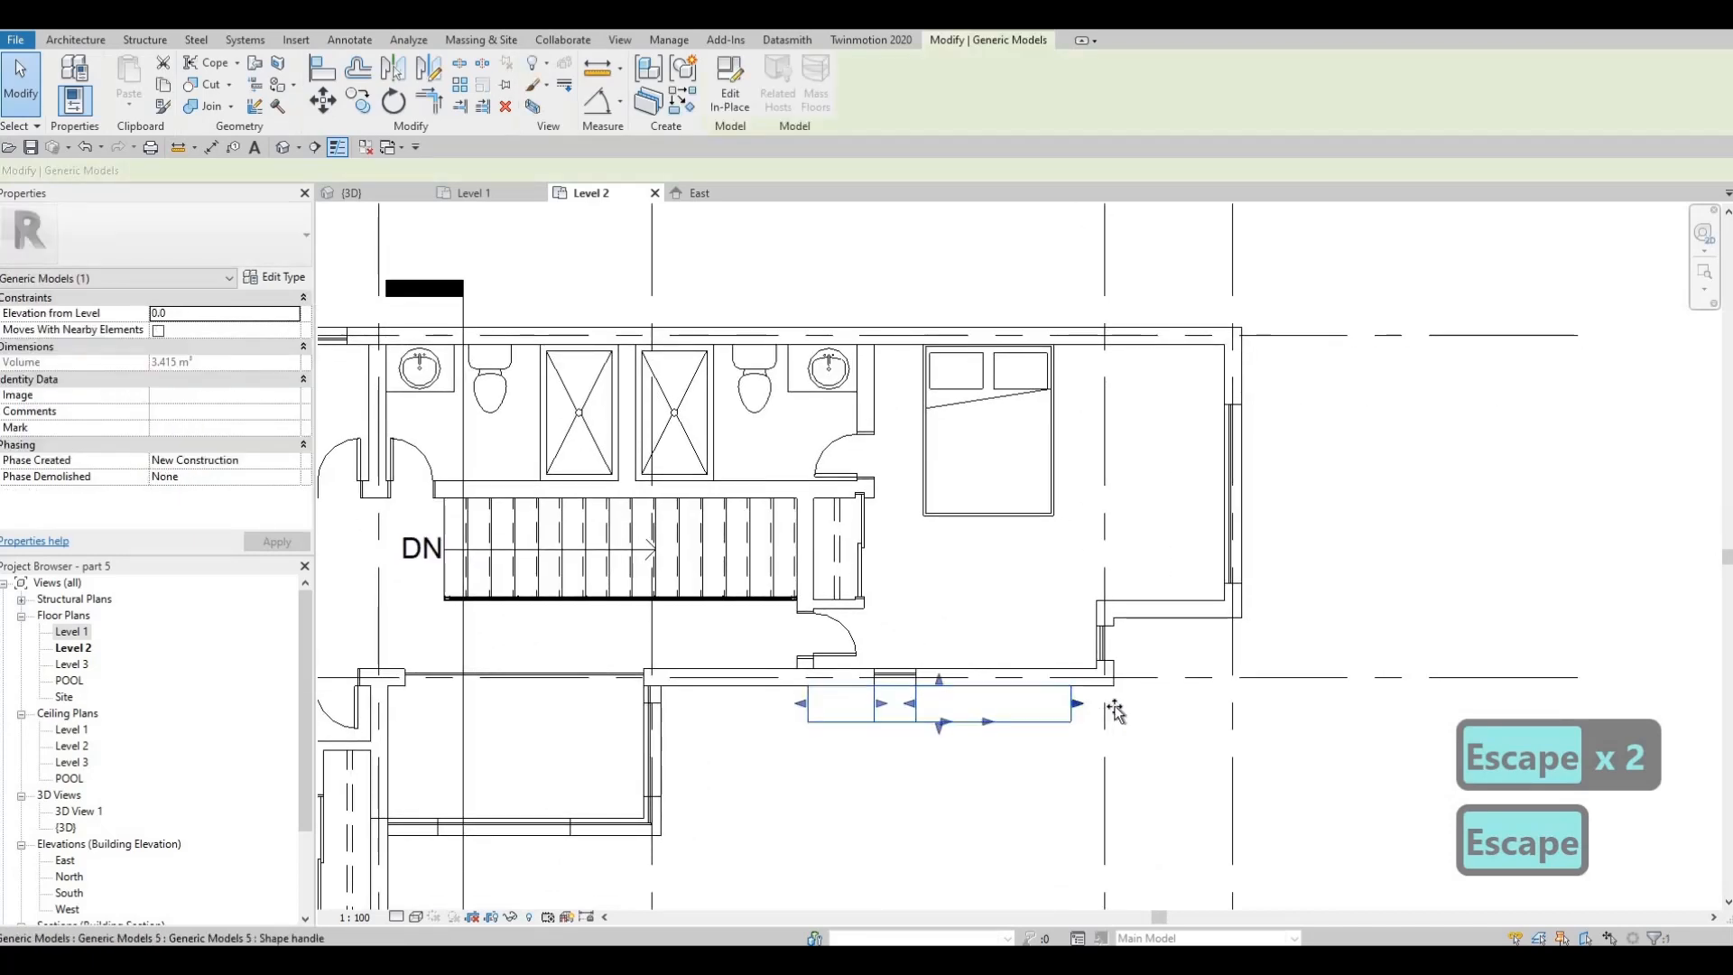
pyautogui.press('Escape')
pyautogui.moveTo(1002, 593); pyautogui.dragTo(936, 618, button='middle')
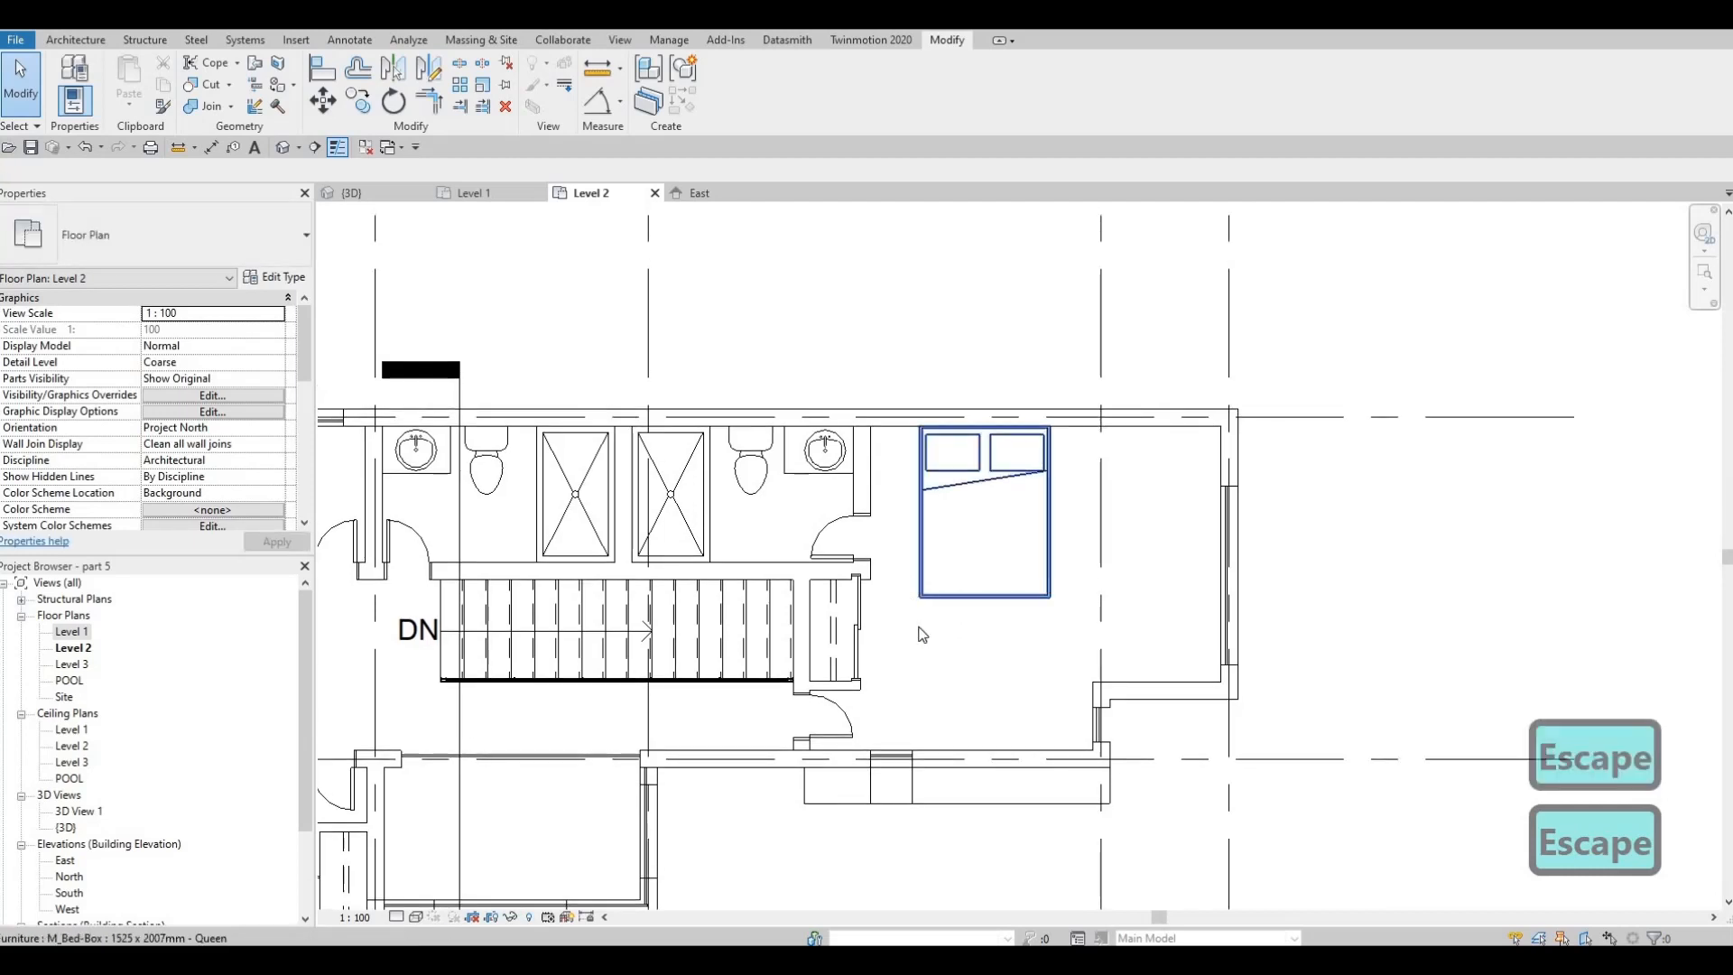
# Move the queen bed eastward along the north wall to about 640 mm from grid E
pyautogui.moveTo(1007, 535); pyautogui.dragTo(1012, 527, button='middle')
pyautogui.moveTo(1036, 495); pyautogui.dragTo(1023, 497, button='middle')
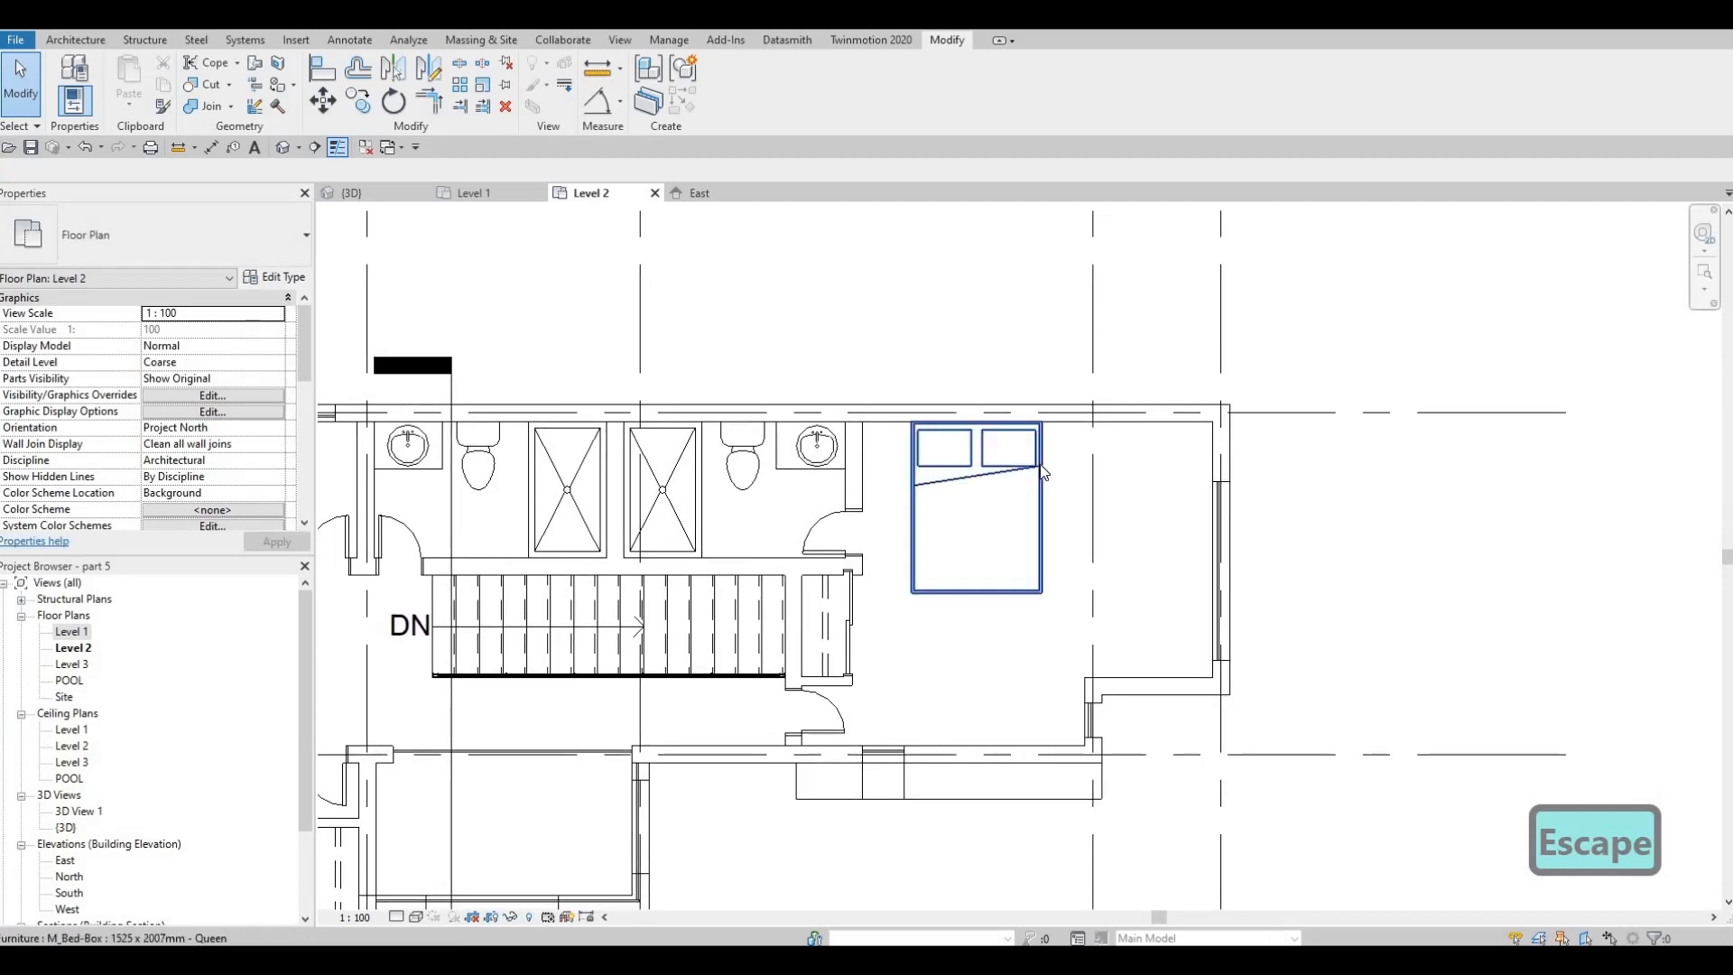
pyautogui.click(1043, 472)
pyautogui.moveTo(1143, 468); pyautogui.dragTo(1170, 470)
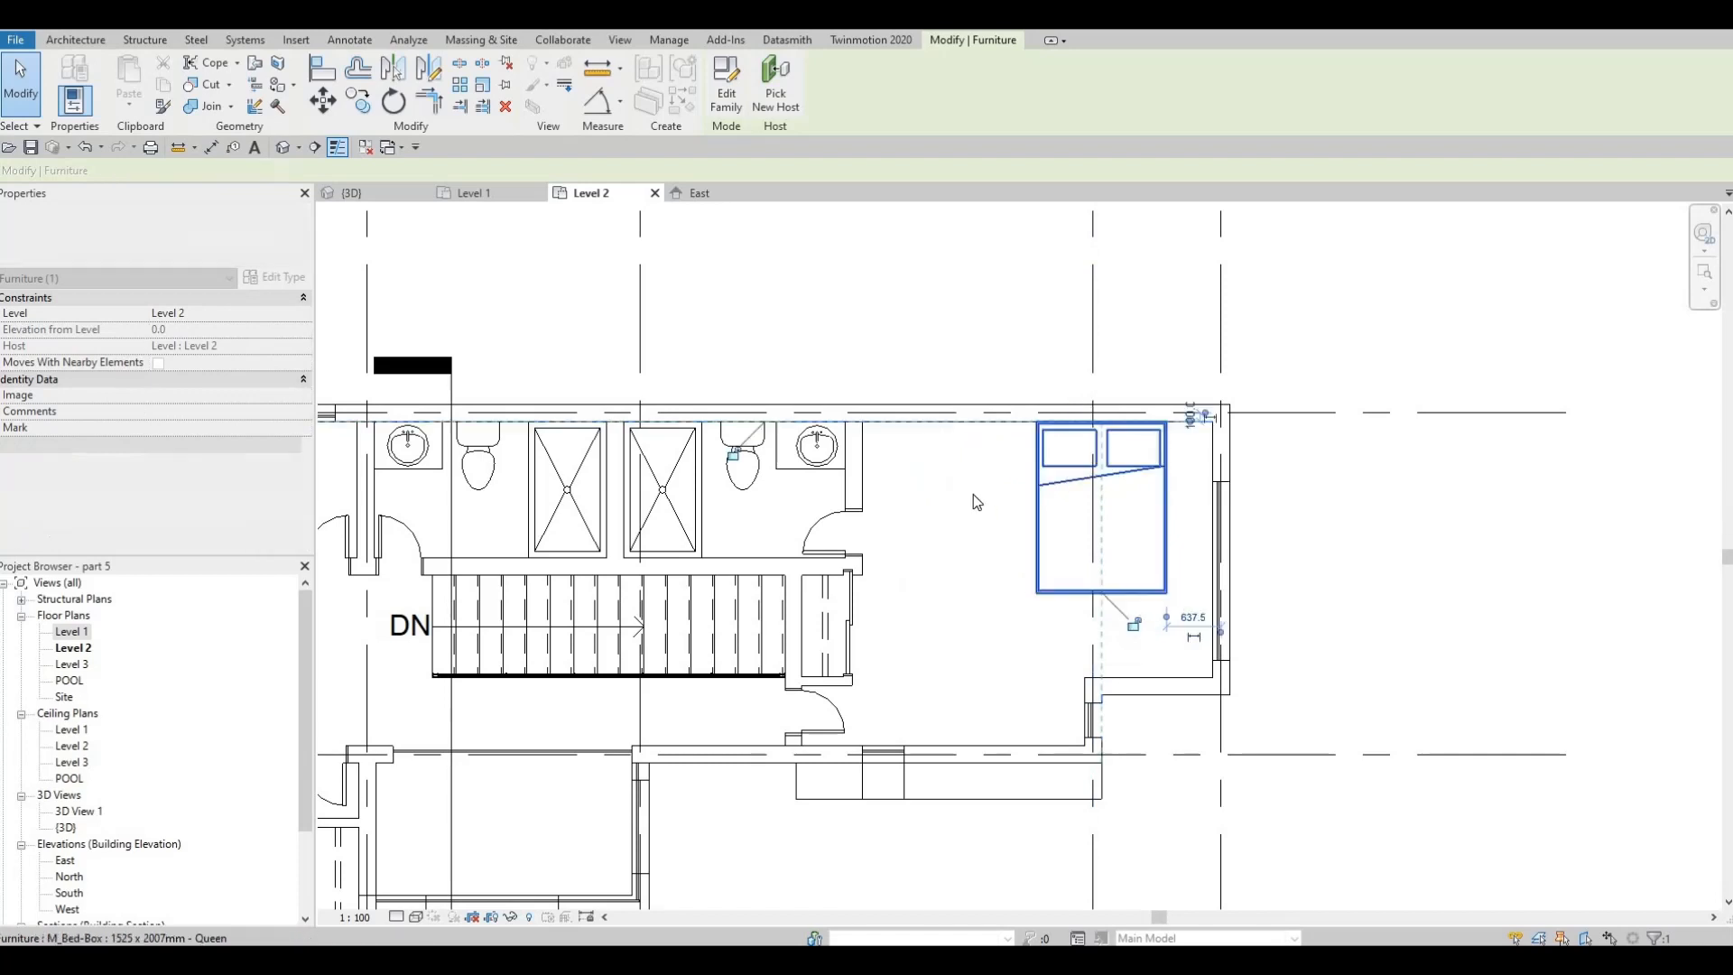
# Extend the east end of the east bedroom closet's south wall (Interior Wall 2) past the sliding door into the bedroom
pyautogui.press('Escape')
pyautogui.moveTo(889, 500); pyautogui.dragTo(907, 461, button='middle')
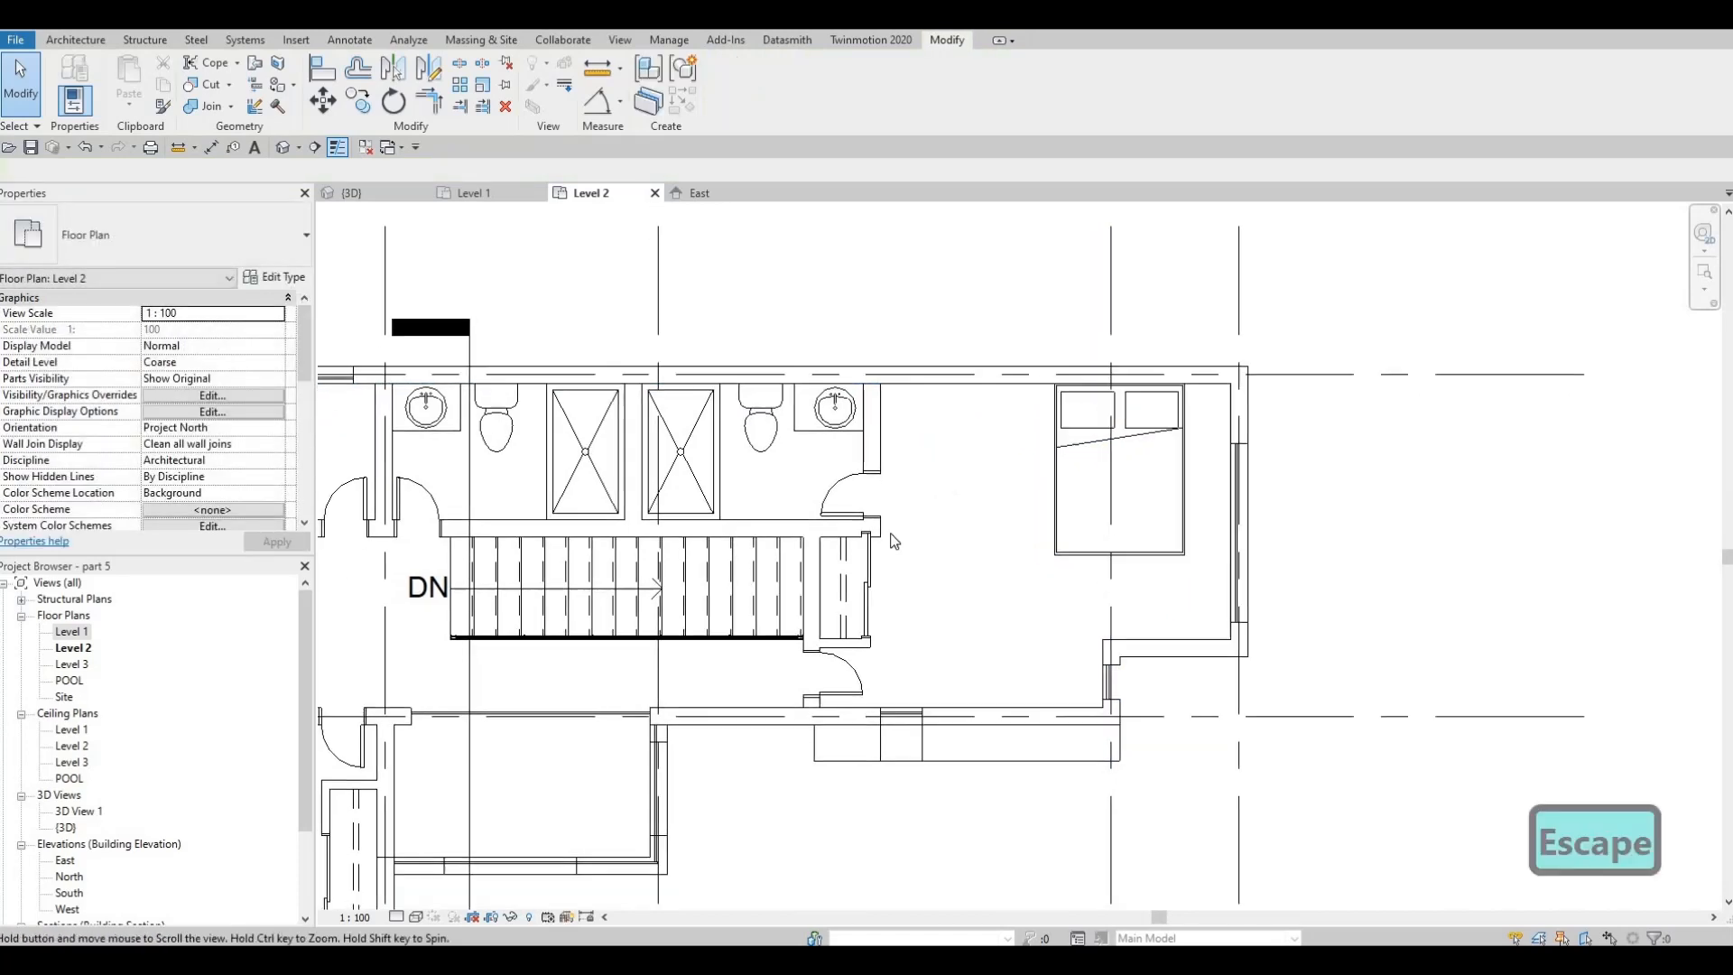
pyautogui.moveTo(892, 537); pyautogui.dragTo(901, 482, button='middle')
pyautogui.scroll(2, 893, 501)
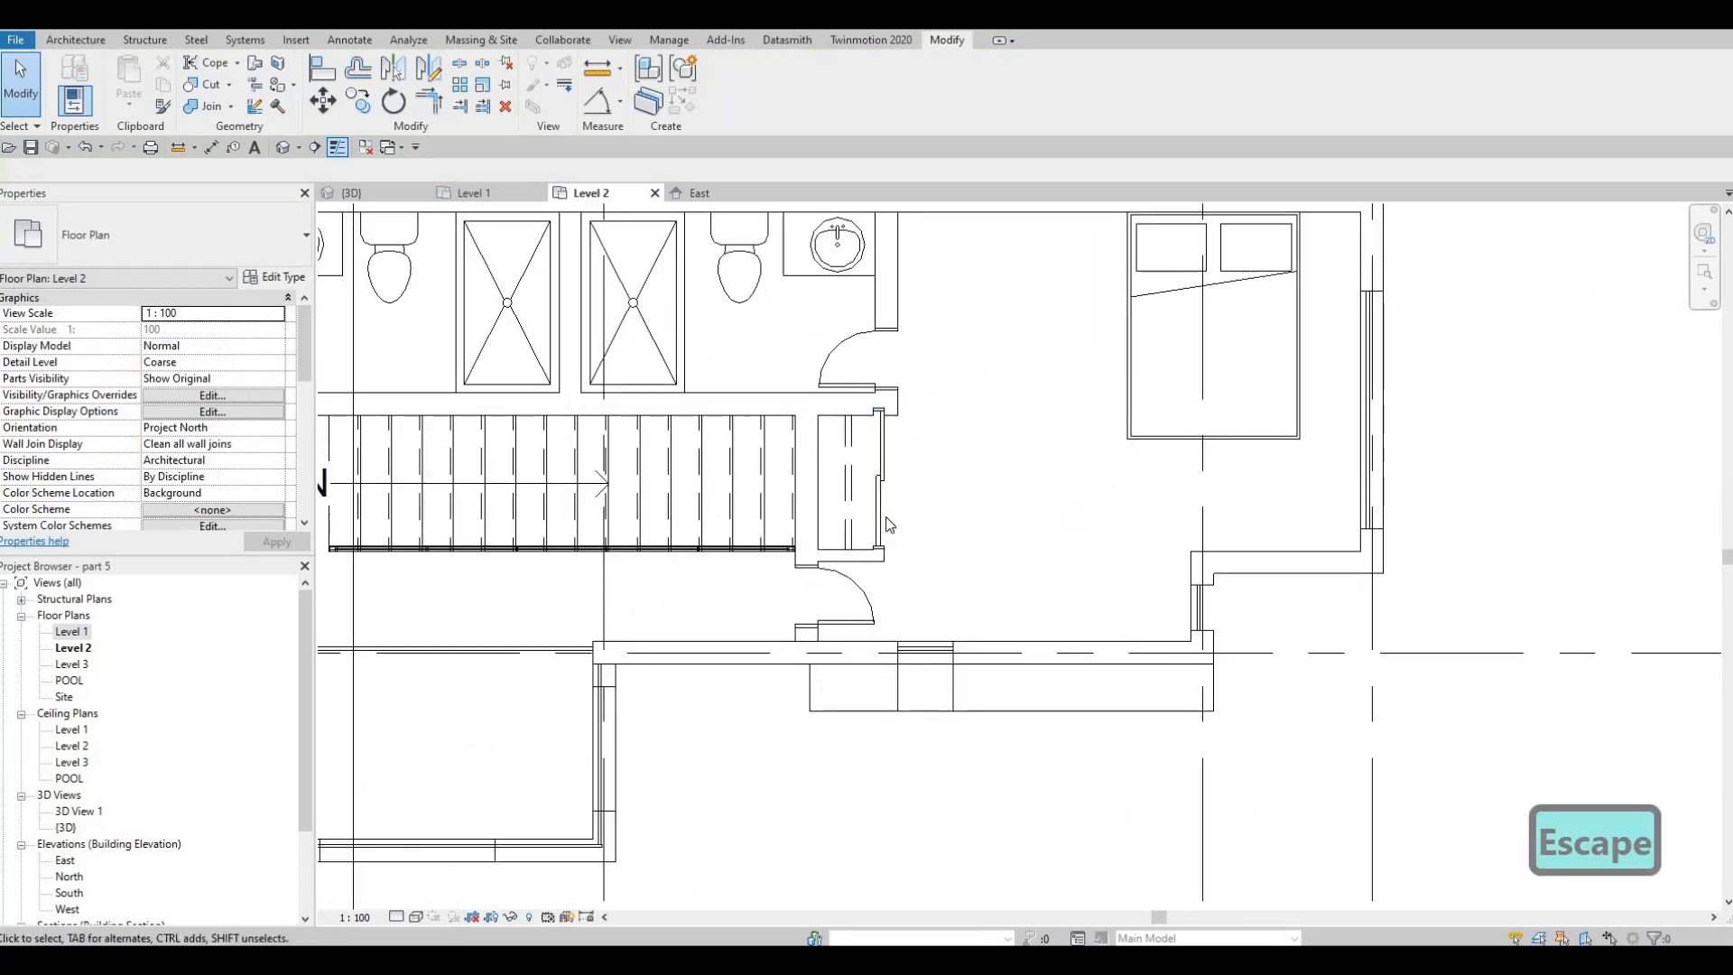
pyautogui.press('Escape')
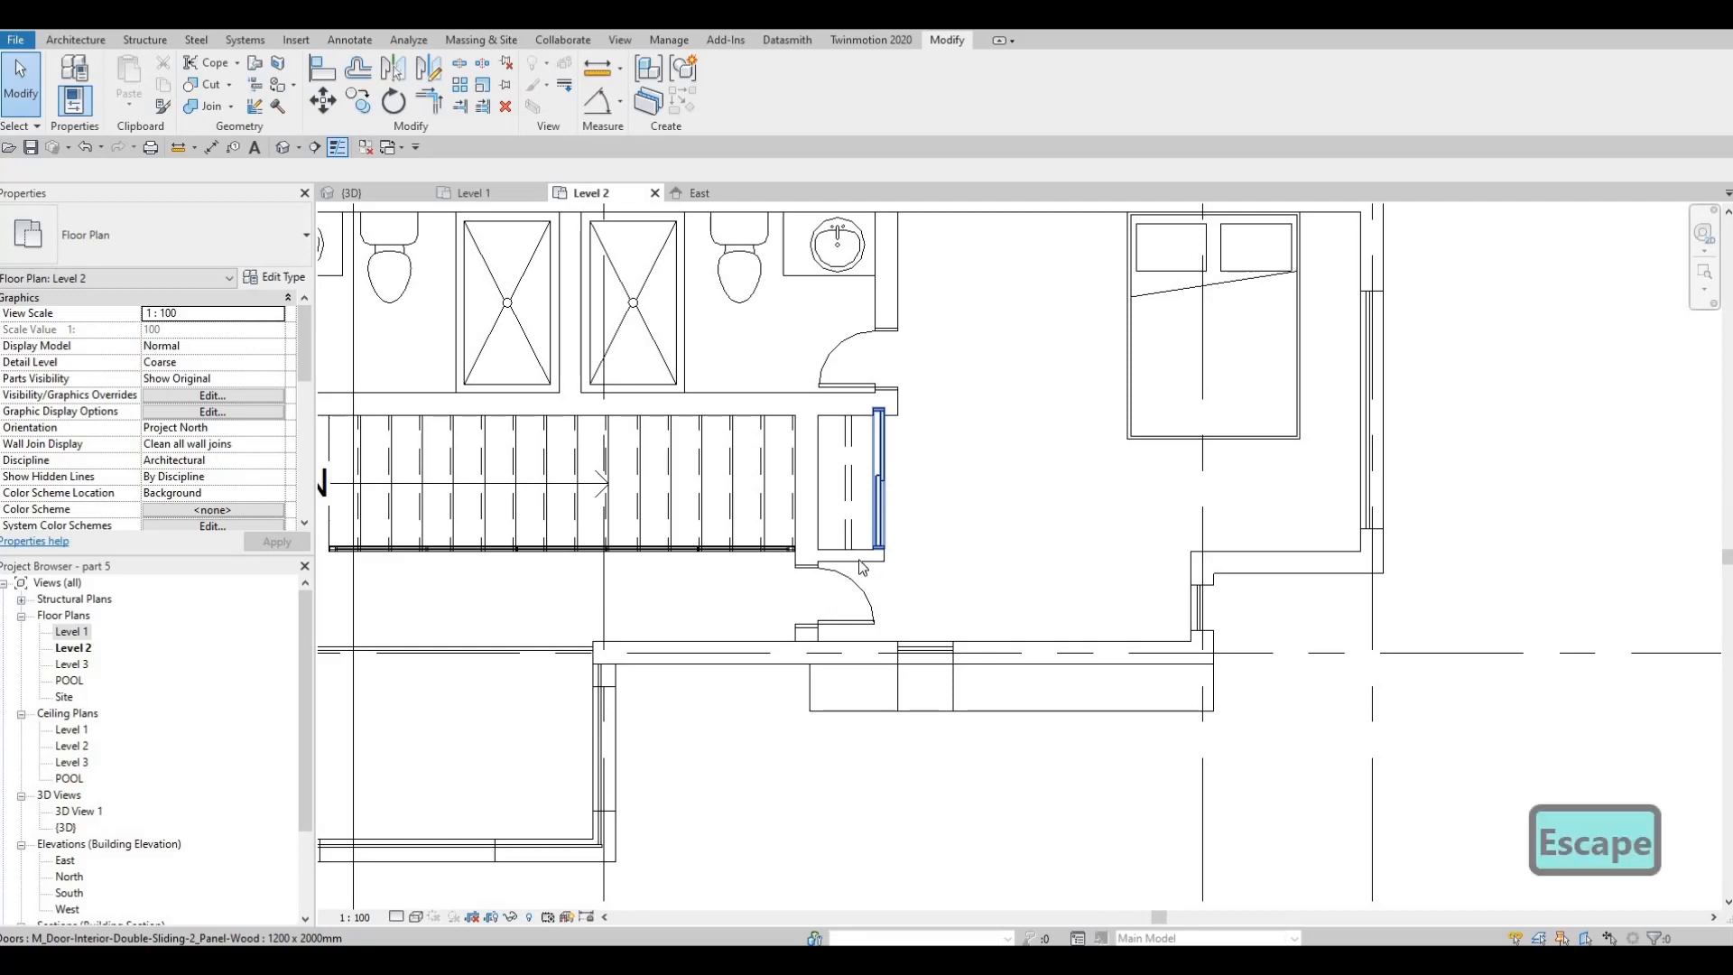
pyautogui.press('Escape')
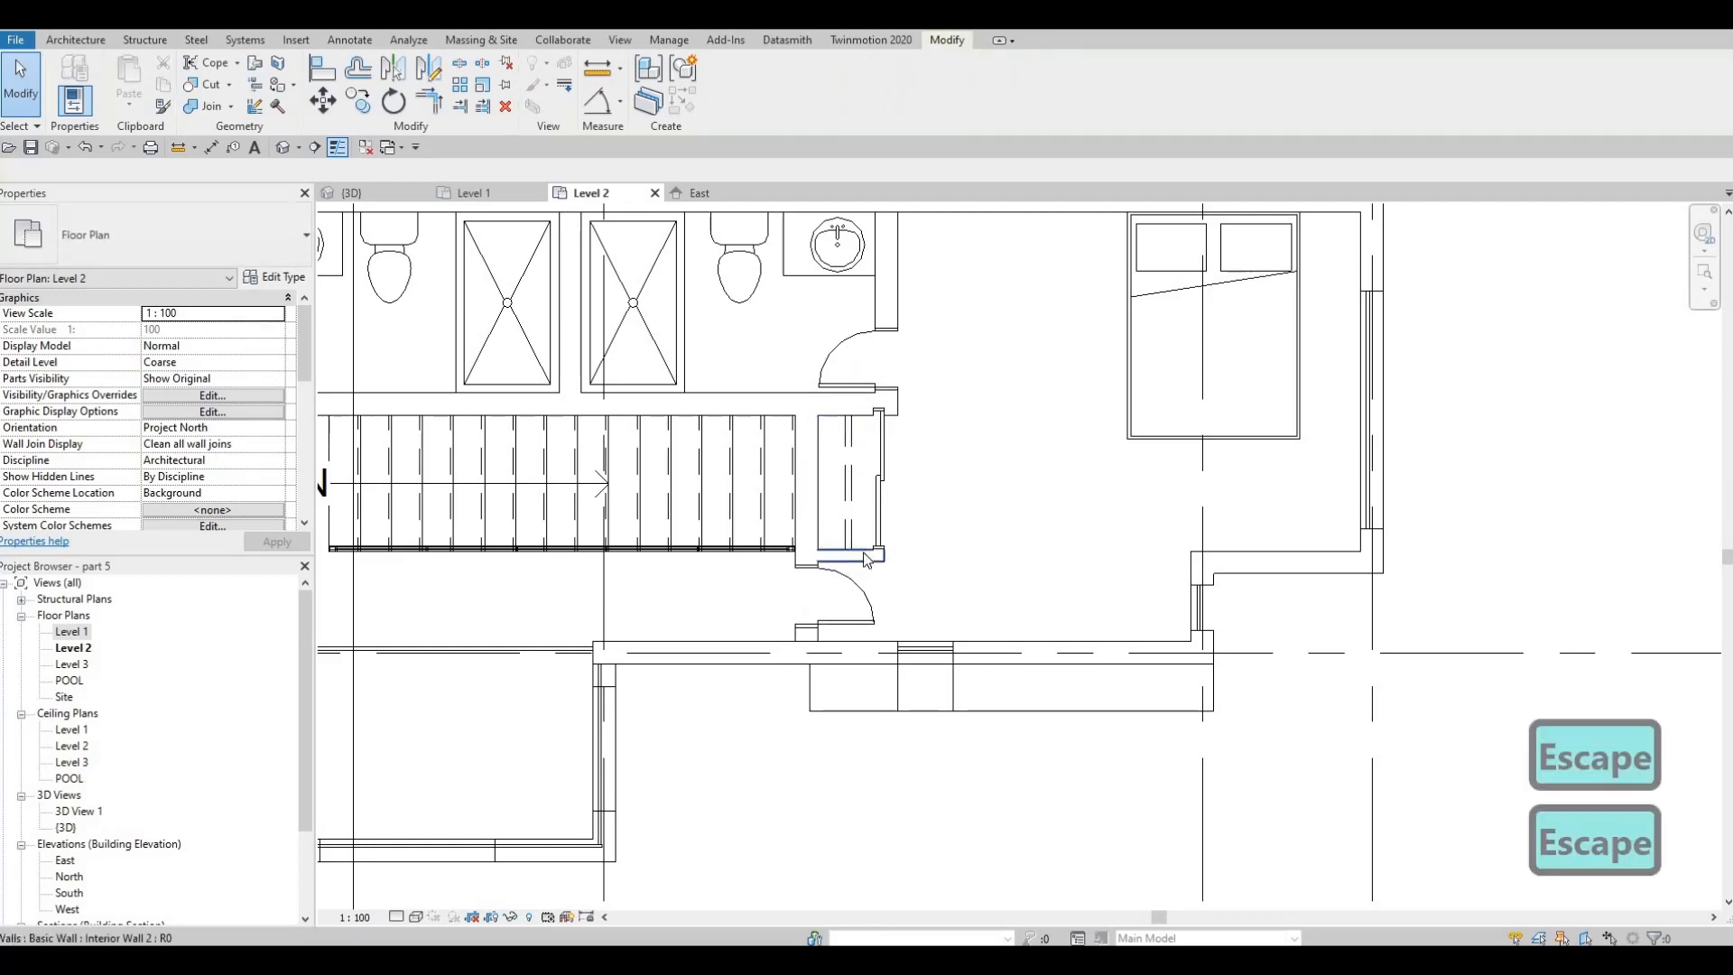
pyautogui.click(883, 563)
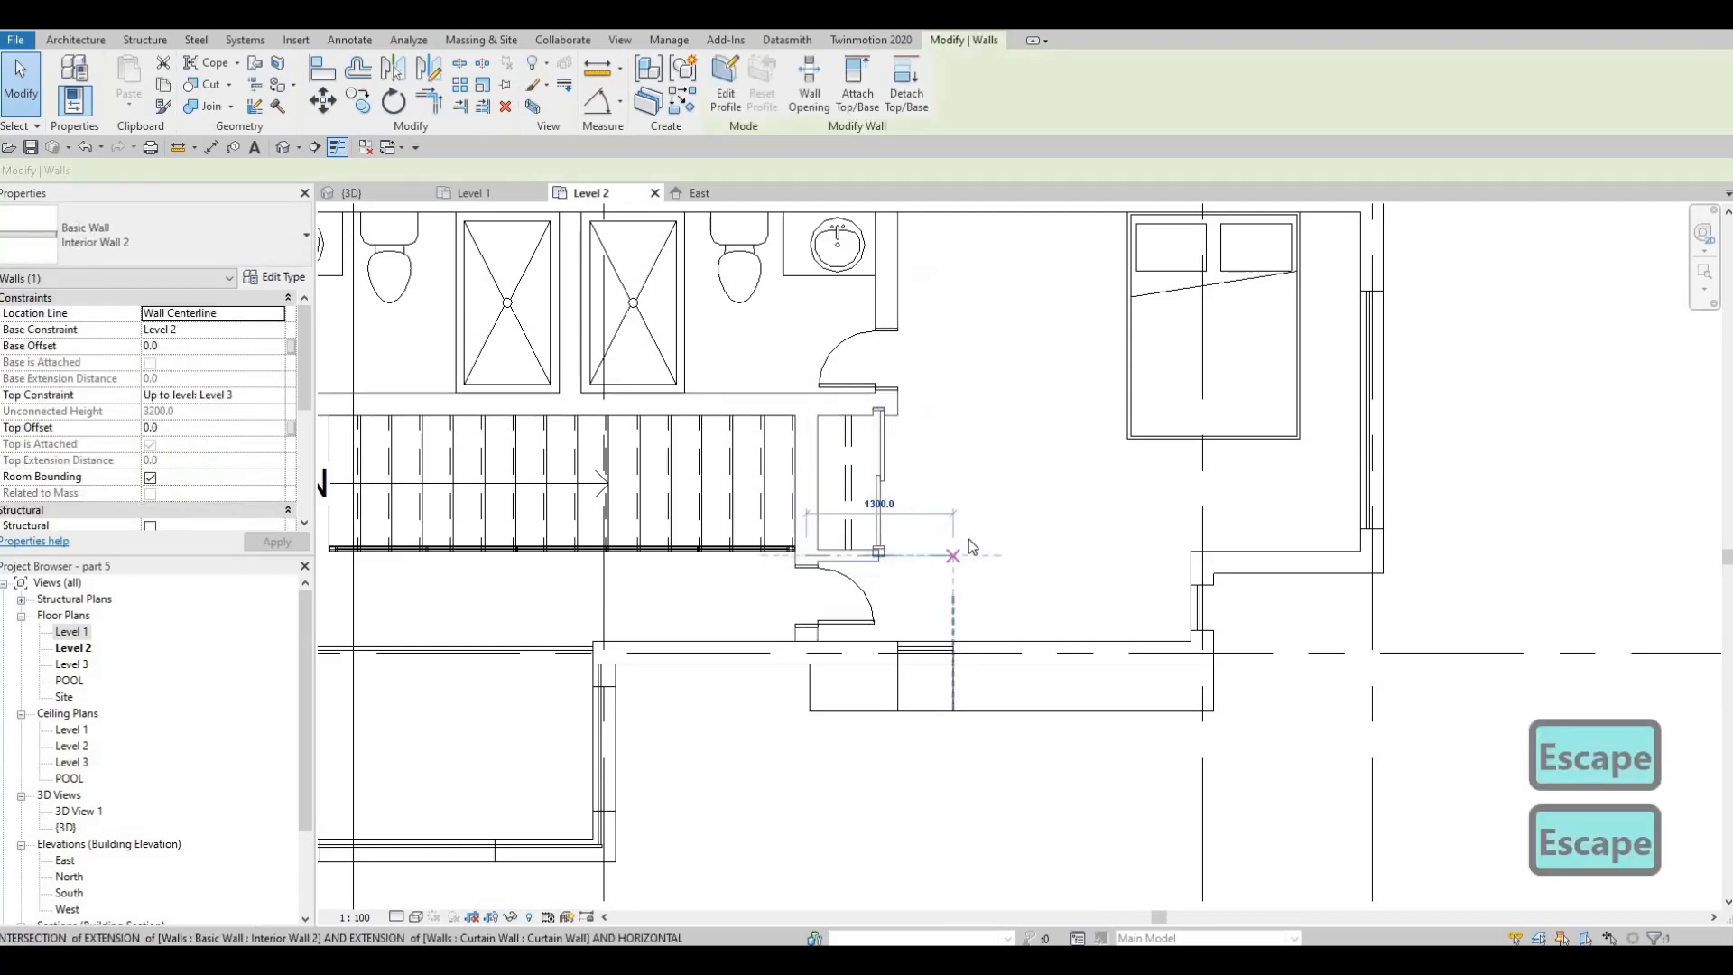
pyautogui.press('Escape')
# Extend the Interior Wall 1 along the closet's north side eastward until it ends level with the extended south wall
pyautogui.press('Escape')
pyautogui.click(897, 418)
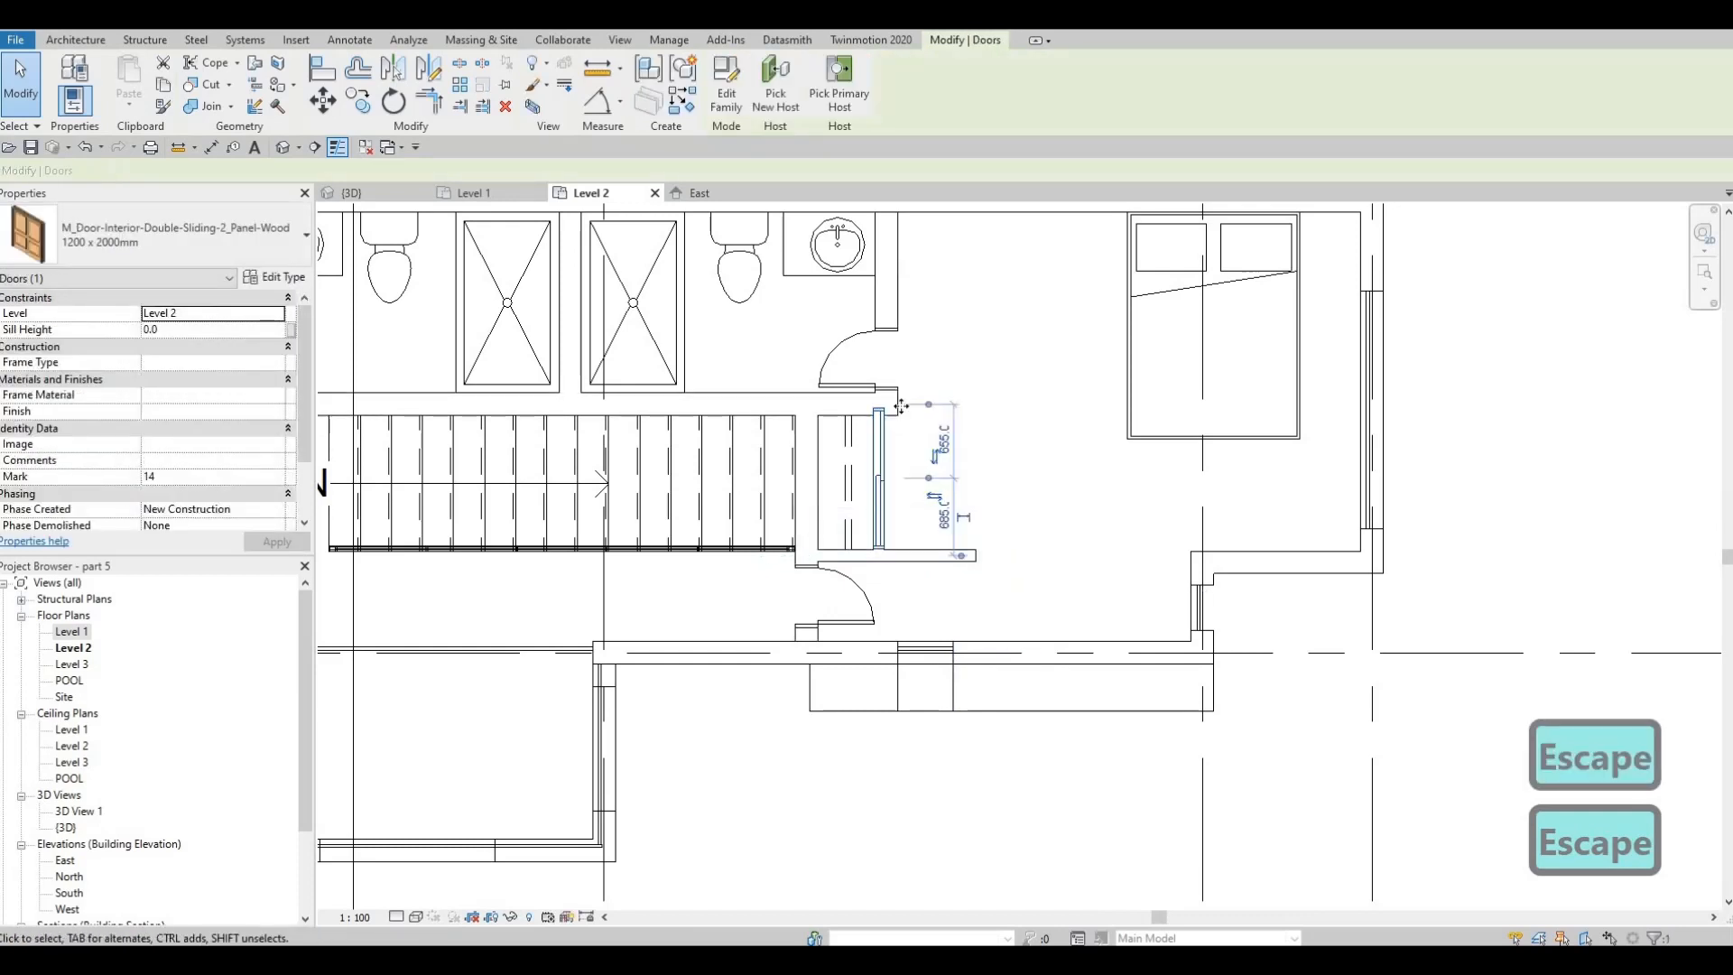
pyautogui.press('Escape')
pyautogui.press('Escape')
pyautogui.click(893, 406)
pyautogui.moveTo(886, 405); pyautogui.dragTo(881, 442)
pyautogui.press('Escape')
pyautogui.click(879, 478)
pyautogui.press('Escape')
# Move the closet's front Interior Wall 2 with its sliding door east to the ends of the extended side walls
pyautogui.scroll(3, 885, 424)
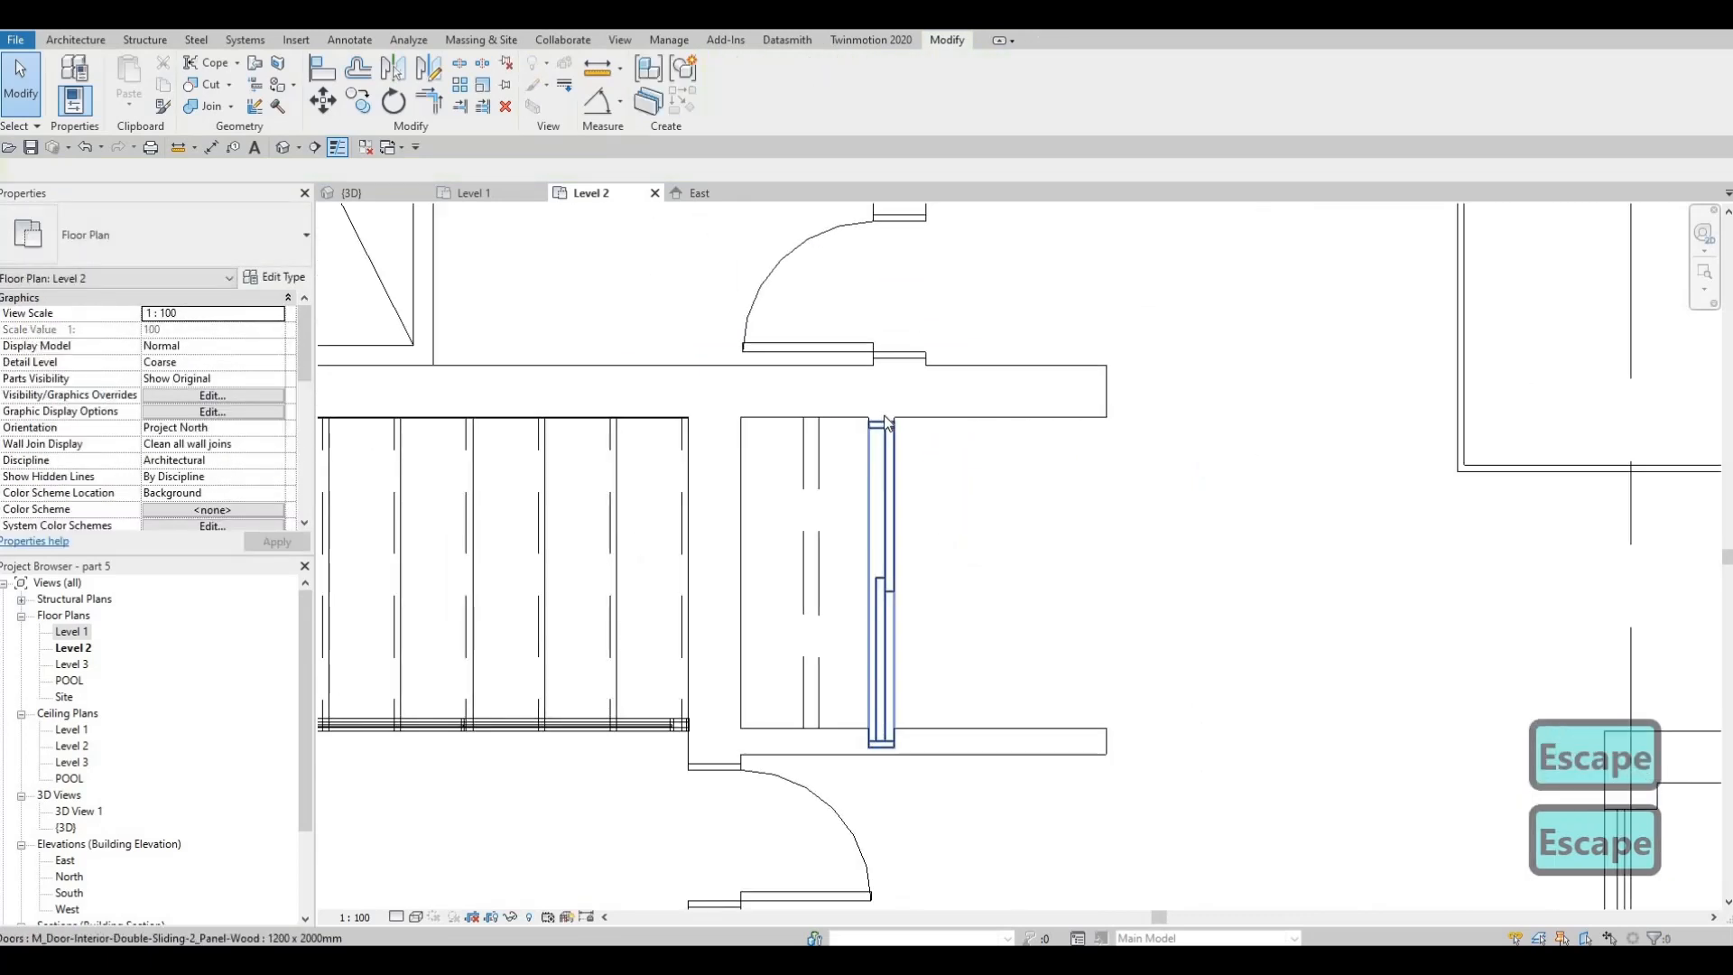
pyautogui.press('Tab')
pyautogui.press('Tab')
pyautogui.press('Tab')
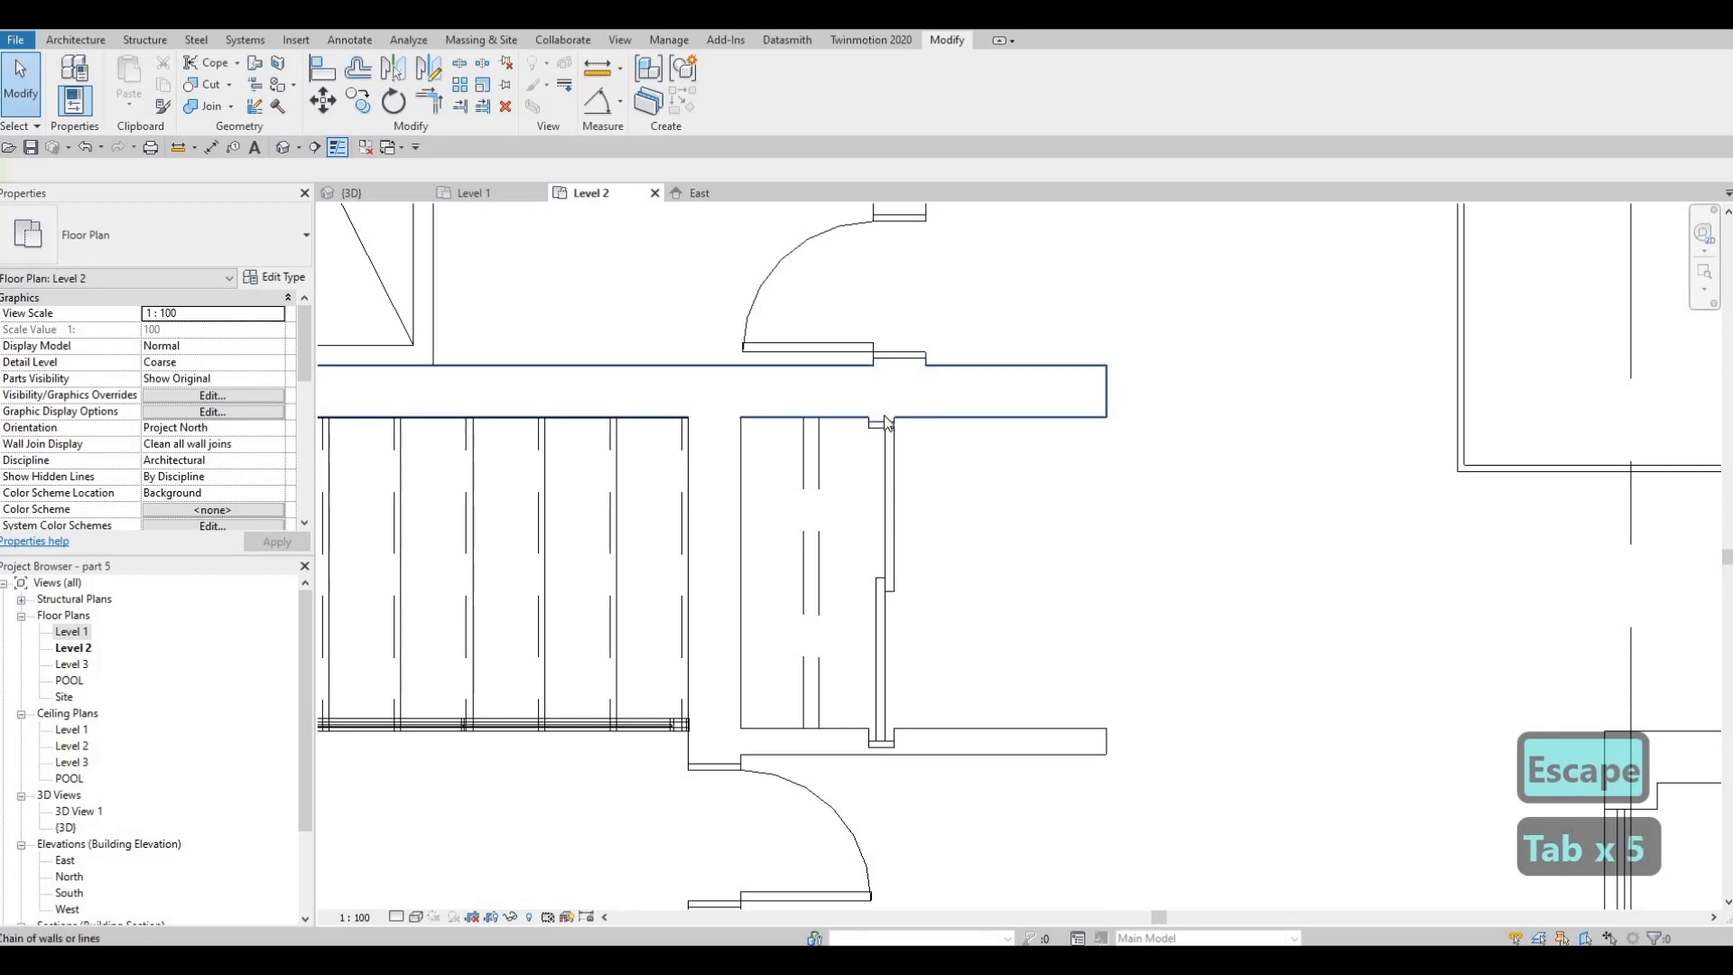
pyautogui.press('Tab')
pyautogui.click(887, 423)
pyautogui.press('Escape')
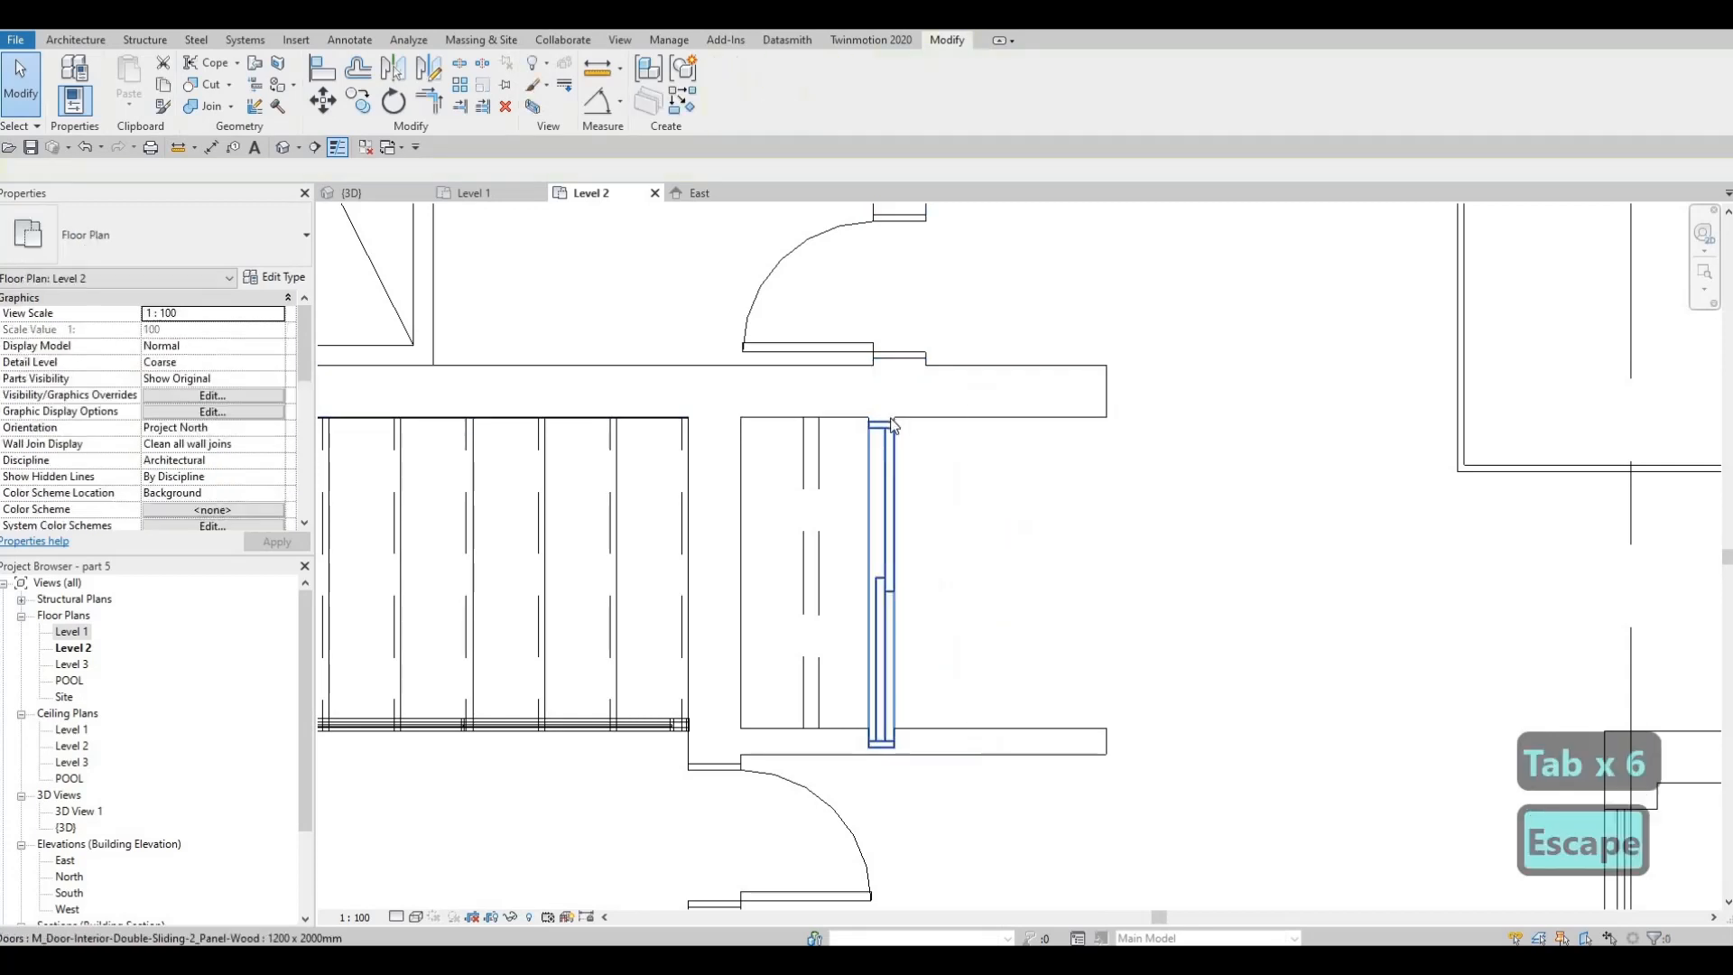
pyautogui.scroll(2, 890, 425)
pyautogui.press('Tab')
pyautogui.press('Tab')
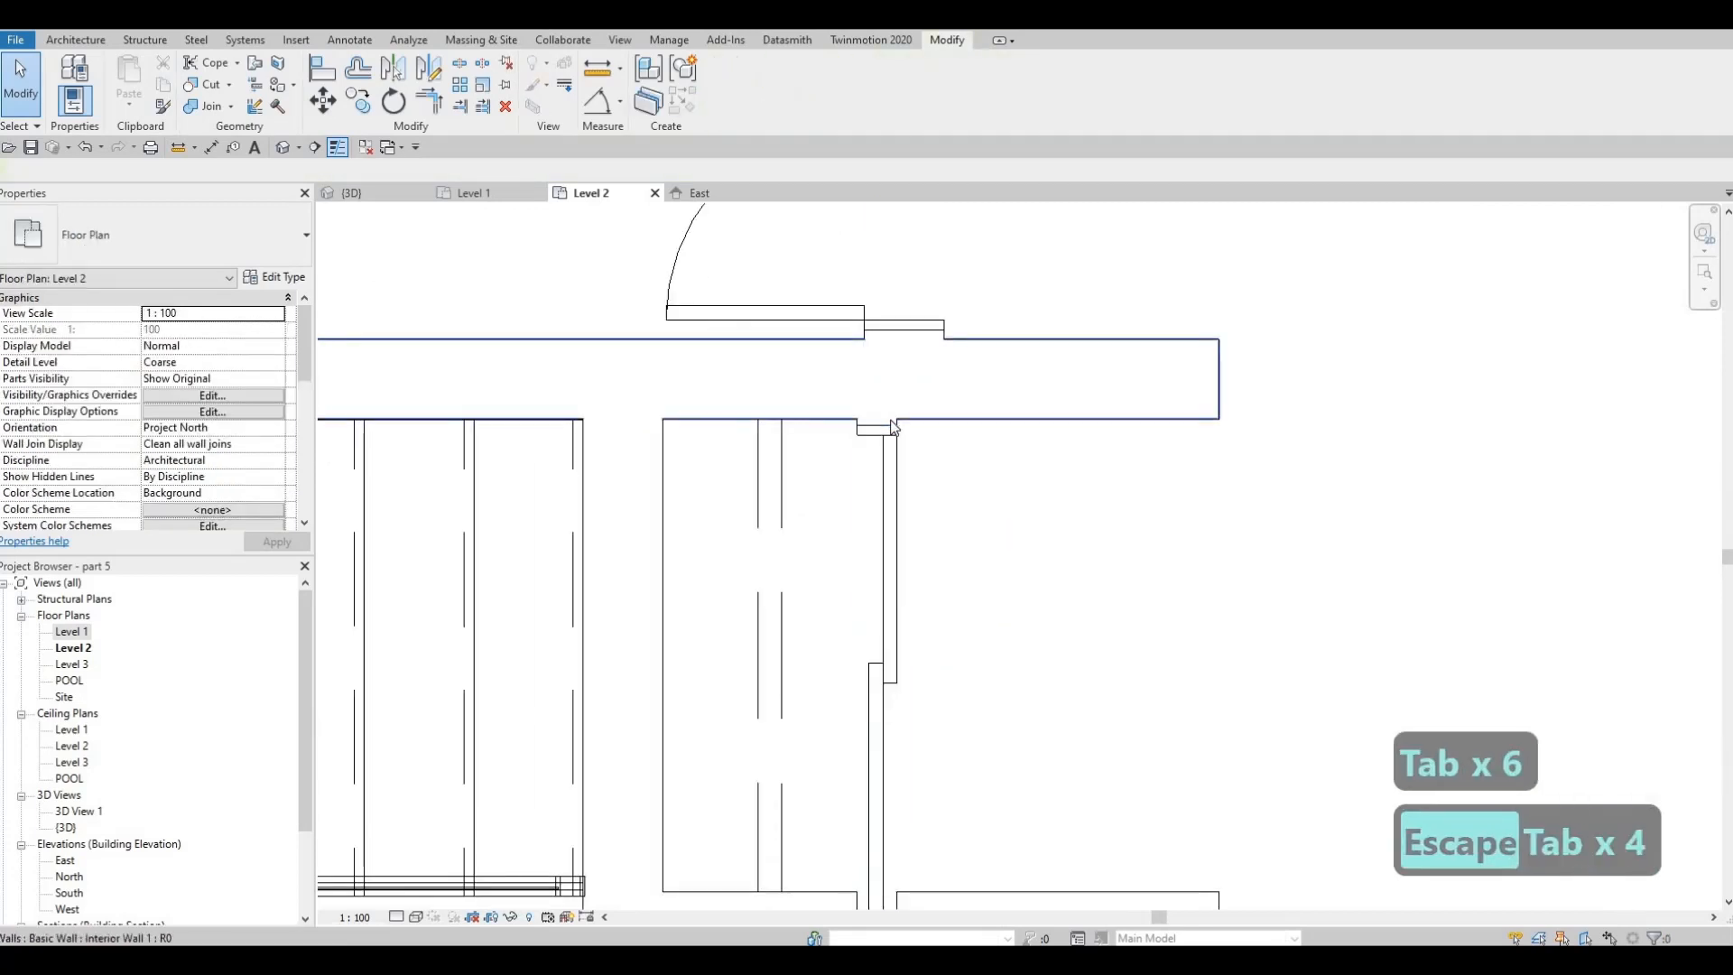
pyautogui.press('Tab')
pyautogui.click(892, 426)
pyautogui.scroll(1, 895, 424)
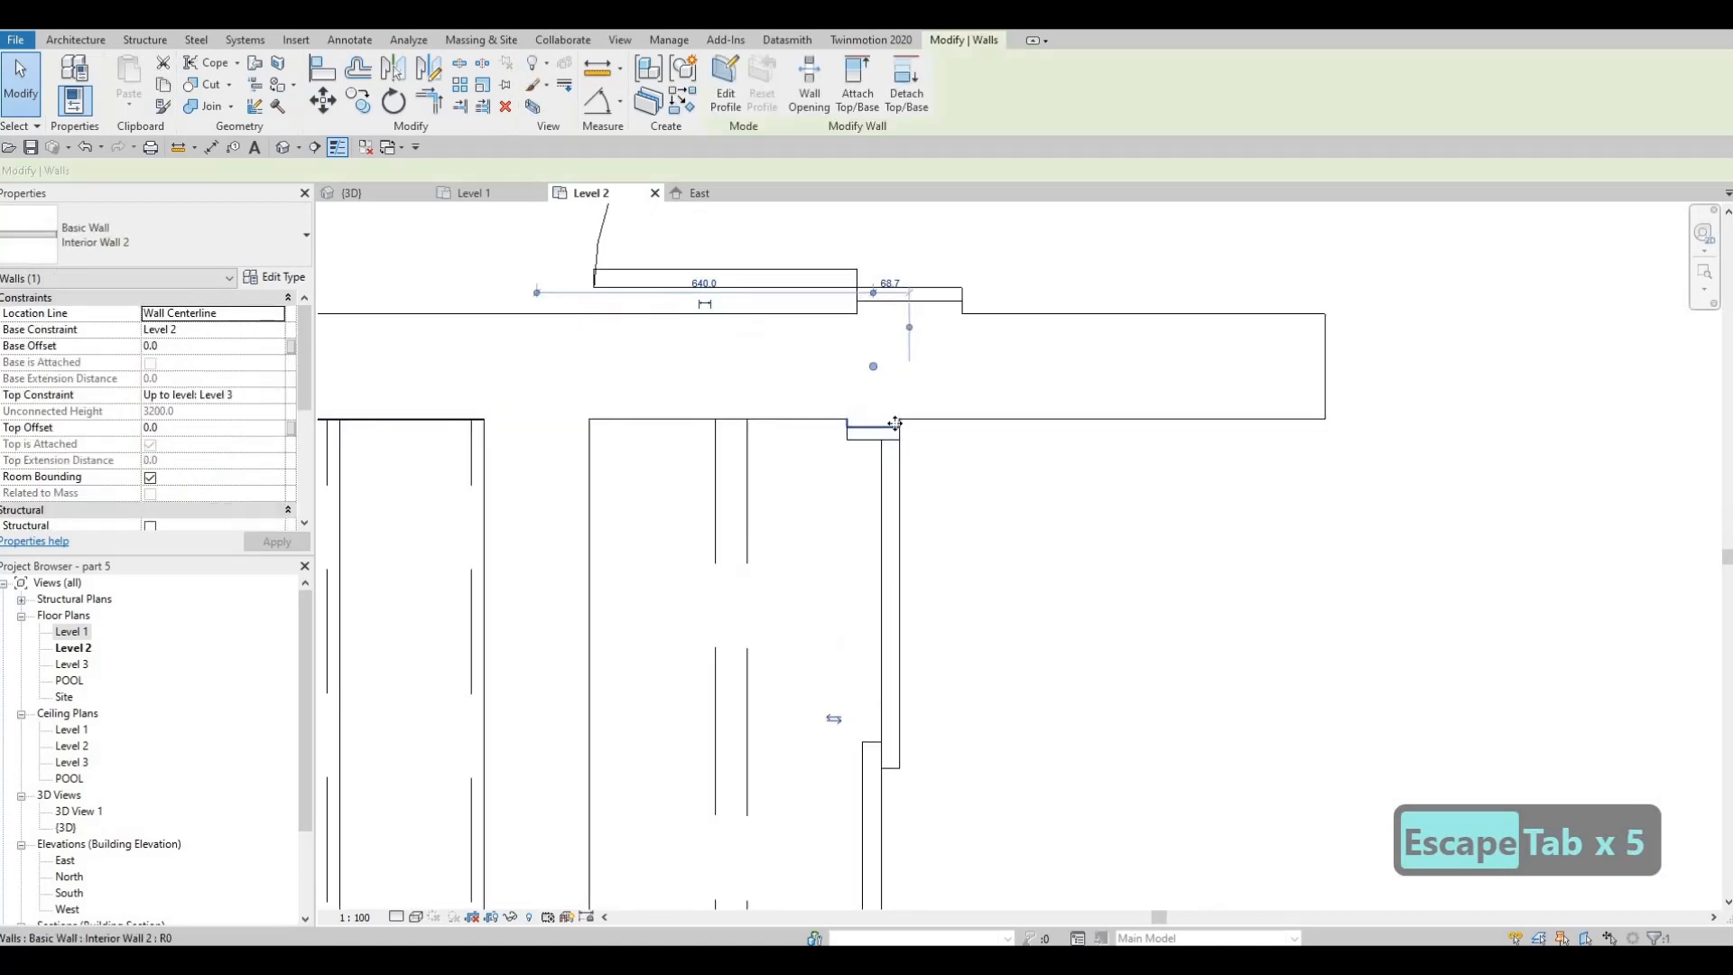
pyautogui.moveTo(1251, 458); pyautogui.dragTo(1313, 453)
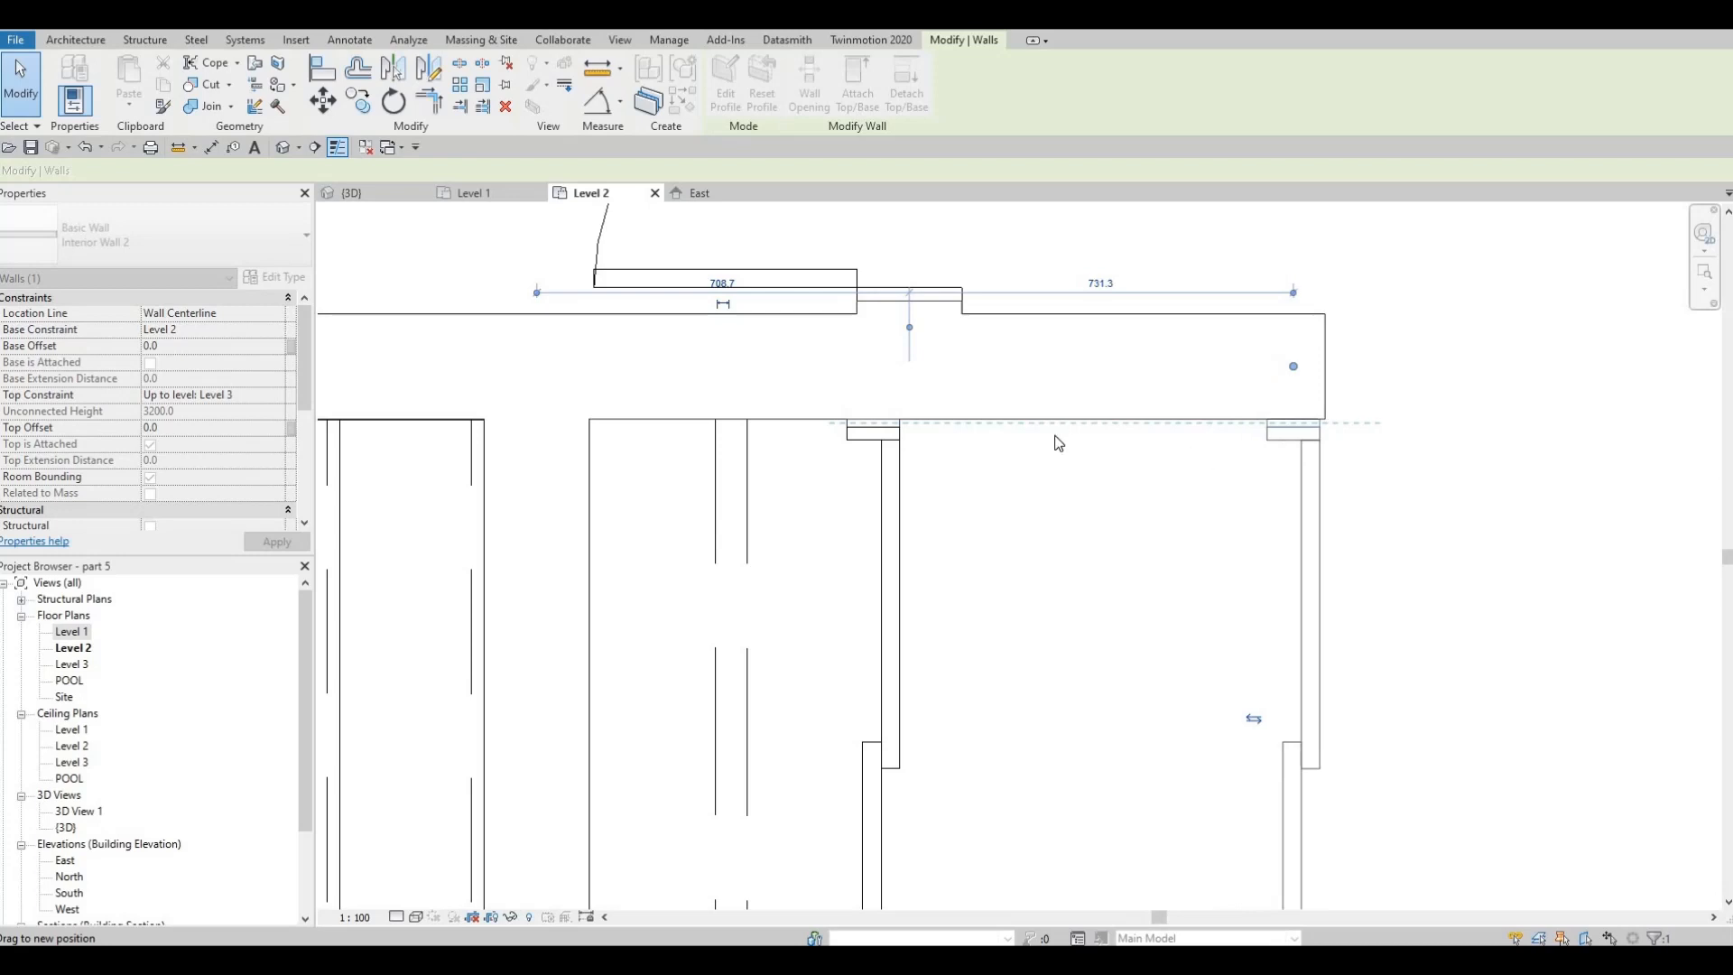
pyautogui.press('Escape')
pyautogui.scroll(-3, 1111, 501)
pyautogui.press('Escape')
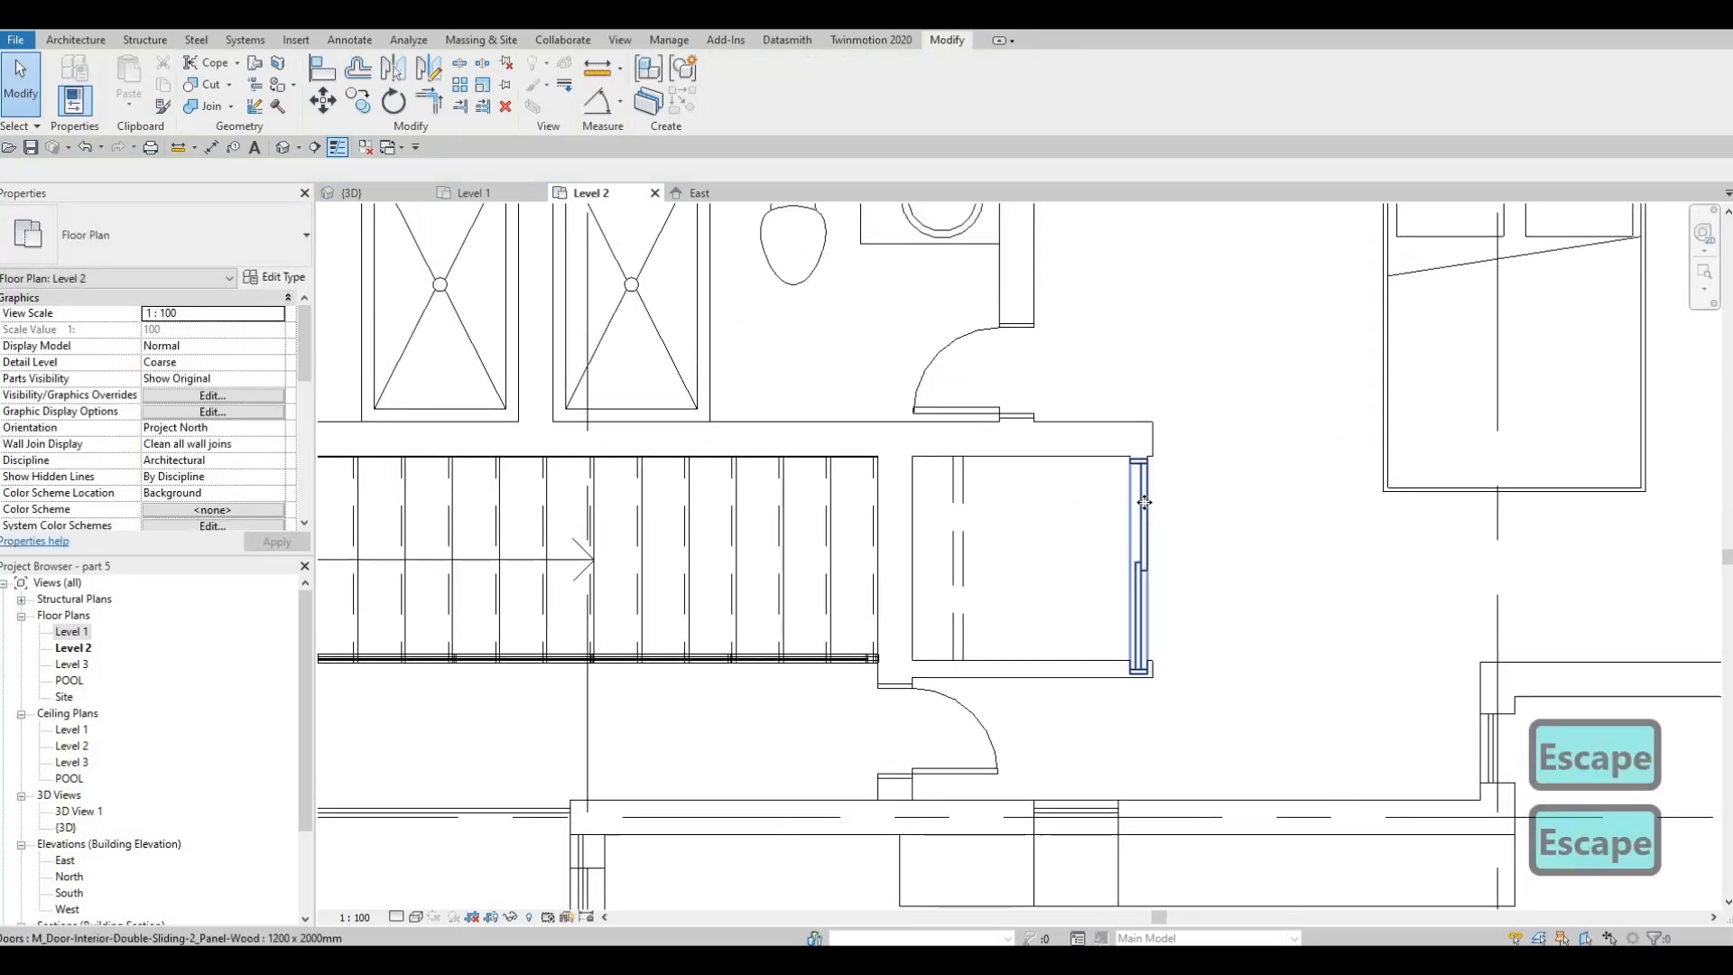
# Move the closet's sliding door north so its south edge meets the inner face of the closet's south wall
pyautogui.click(1139, 480)
pyautogui.scroll(2, 1139, 481)
pyautogui.moveTo(1139, 481); pyautogui.dragTo(1116, 522)
pyautogui.press('Escape')
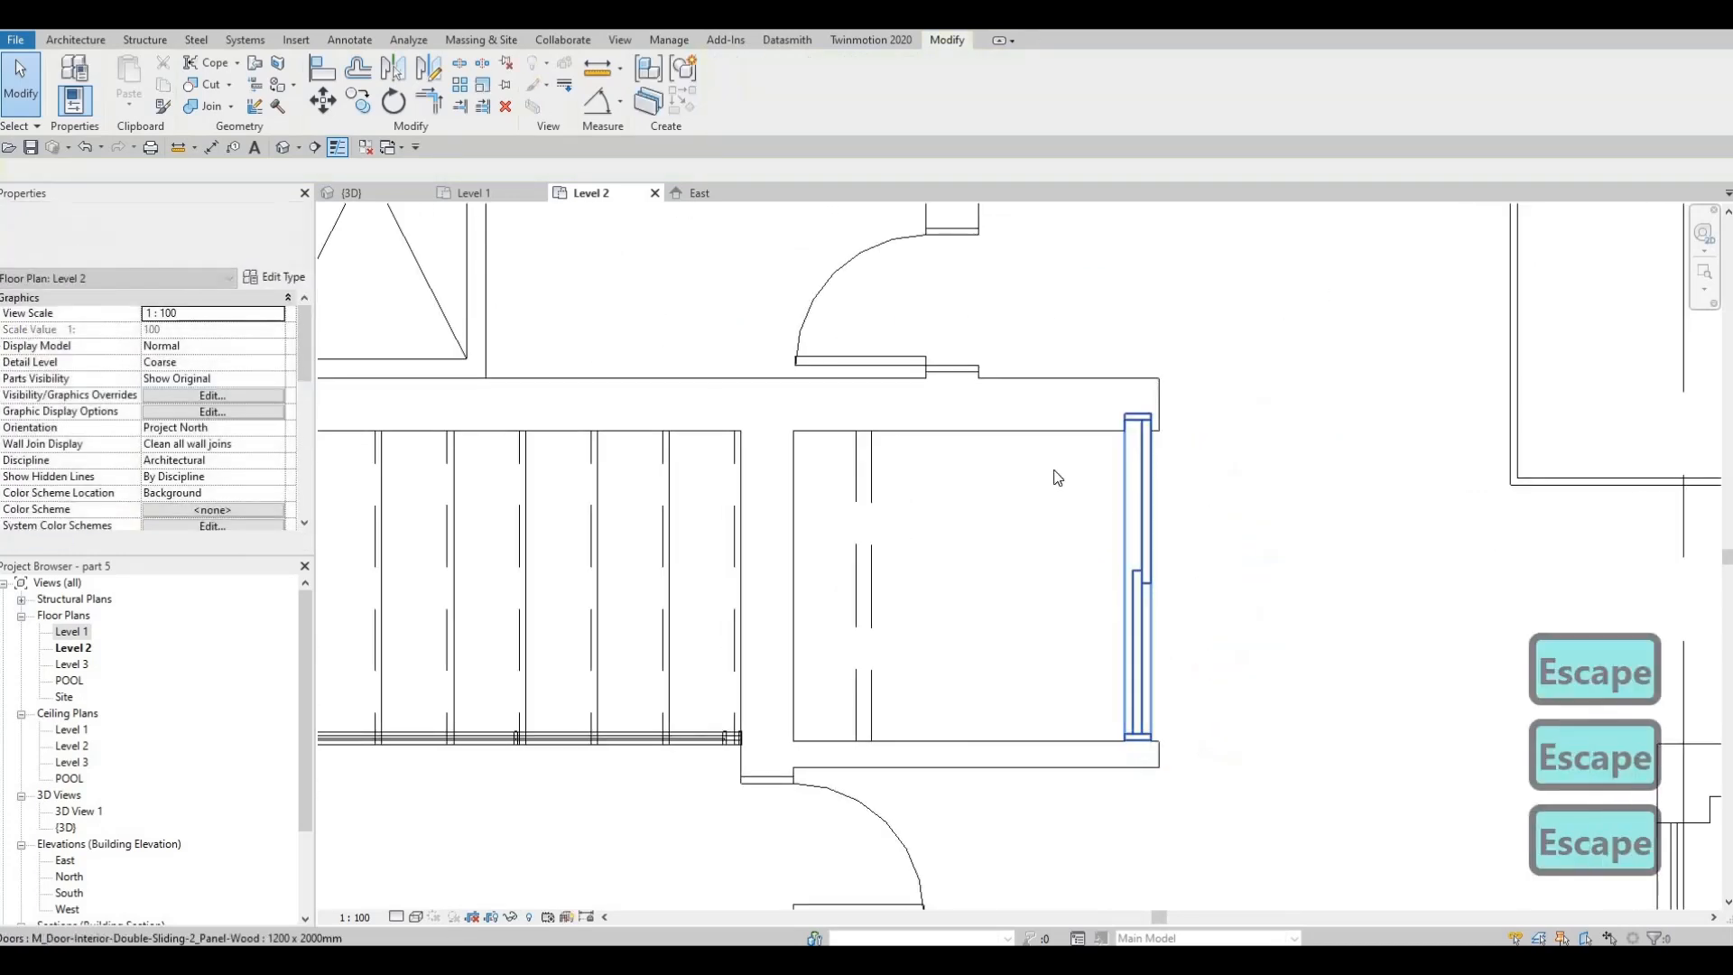
pyautogui.scroll(-1, 1058, 471)
pyautogui.moveTo(1059, 470); pyautogui.dragTo(1048, 542, button='middle')
pyautogui.press('Escape')
pyautogui.moveTo(1049, 414); pyautogui.dragTo(1036, 499, button='middle')
pyautogui.scroll(-4, 1009, 486)
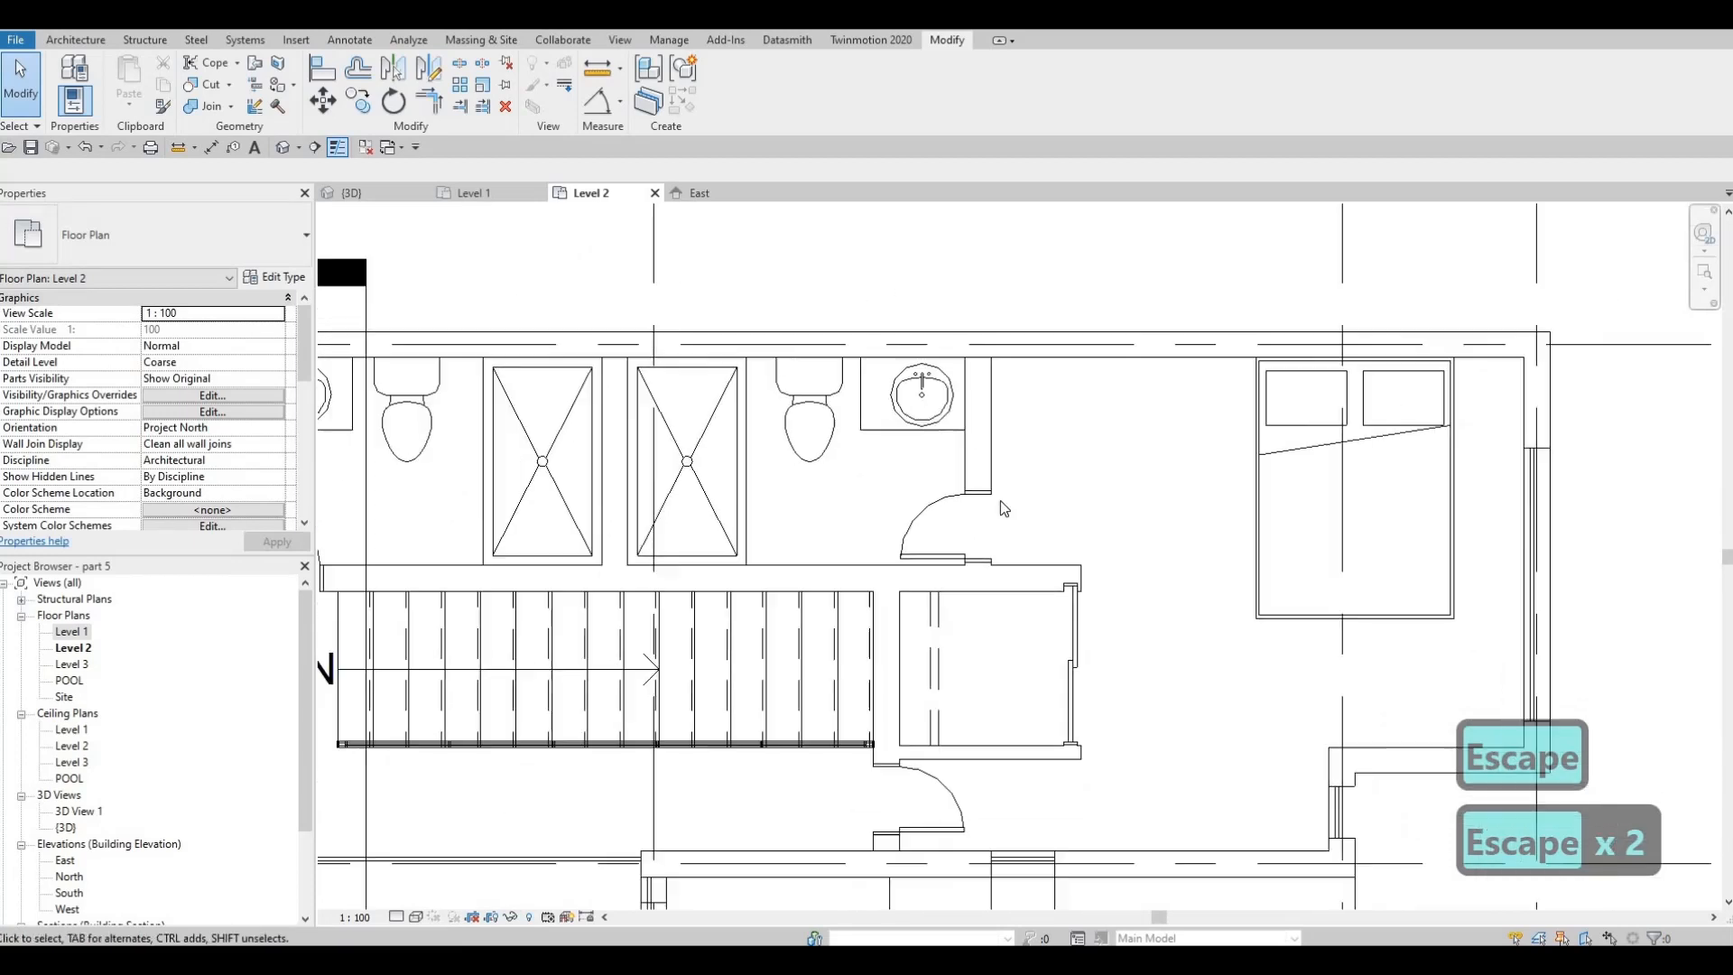
# Move the east bathroom's Interior Wall 1 with its door east in line with the closet front, 1420 mm from the closet's west wall
pyautogui.moveTo(975, 435); pyautogui.dragTo(966, 411, button='middle')
pyautogui.click(969, 417)
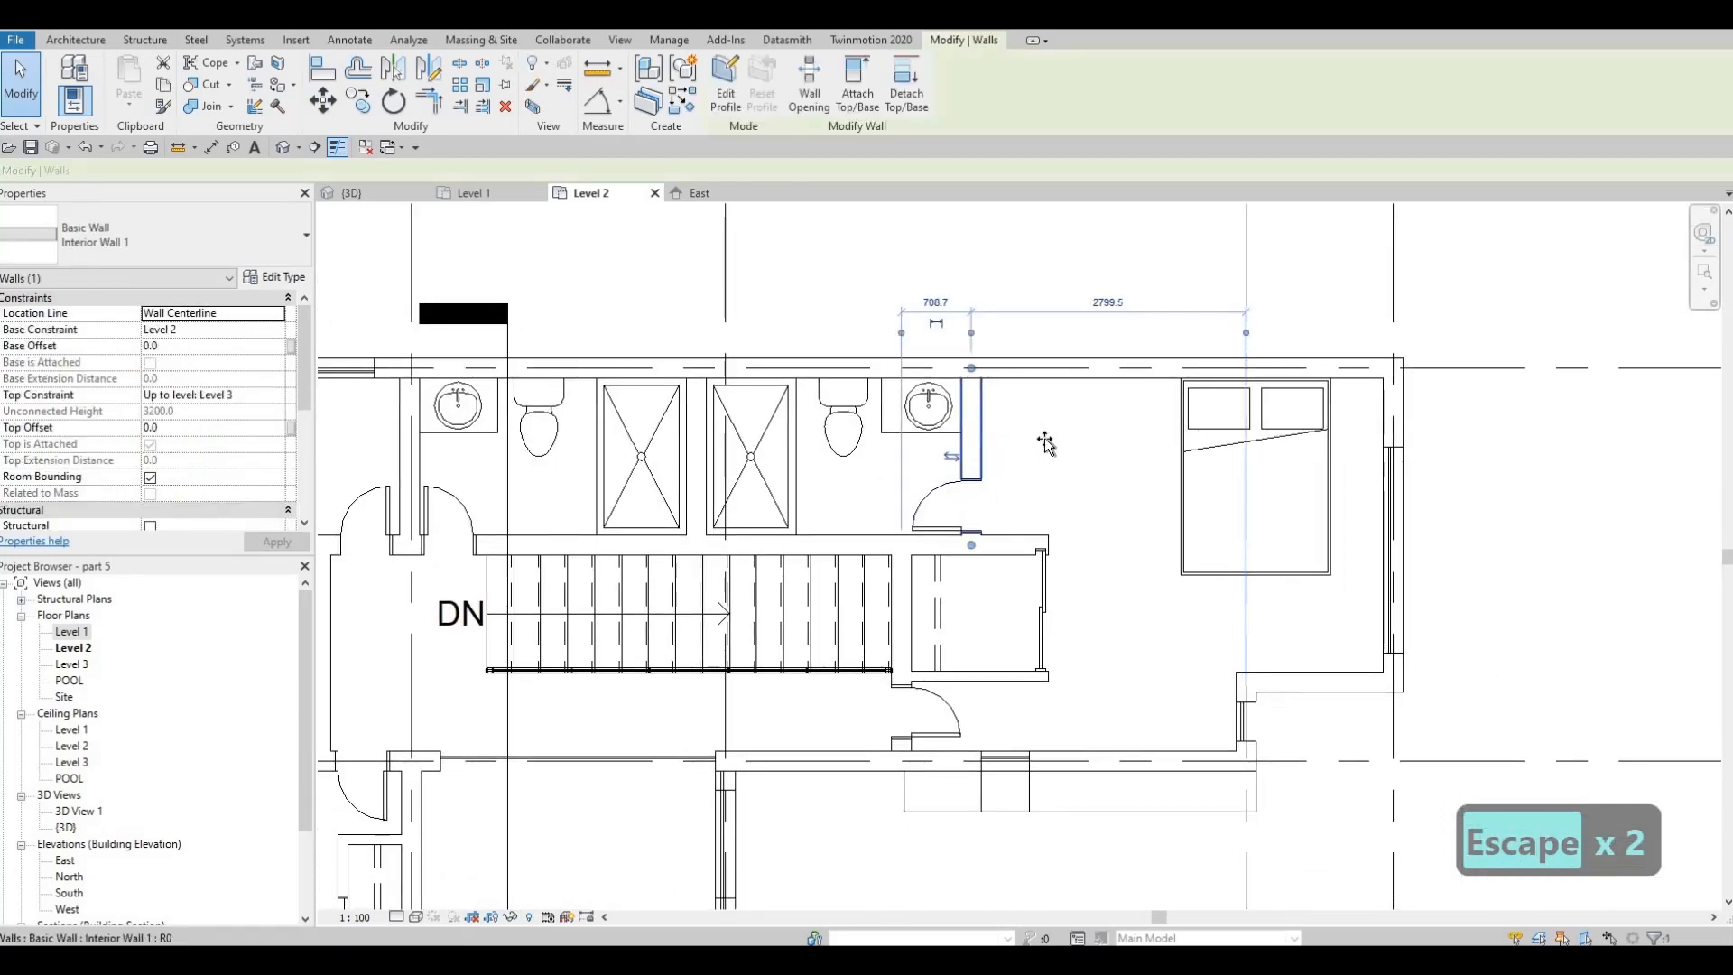
pyautogui.moveTo(1053, 442); pyautogui.dragTo(1033, 462)
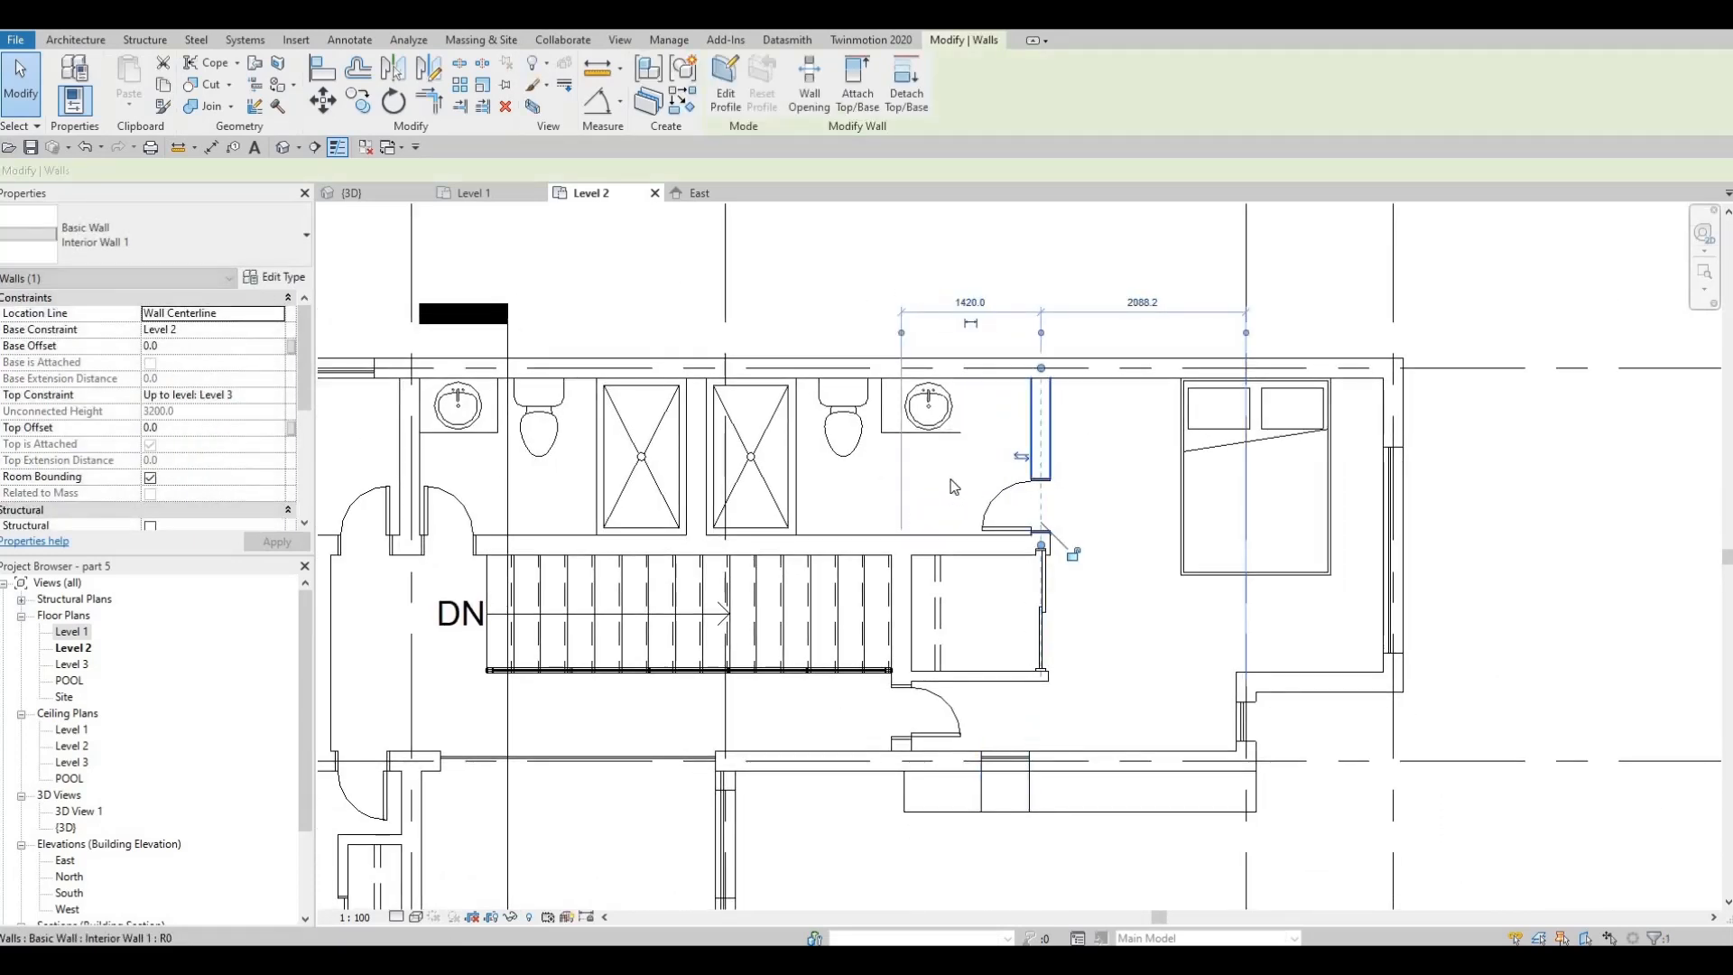
pyautogui.press('Escape')
pyautogui.scroll(2, 952, 421)
pyautogui.scroll(1, 952, 422)
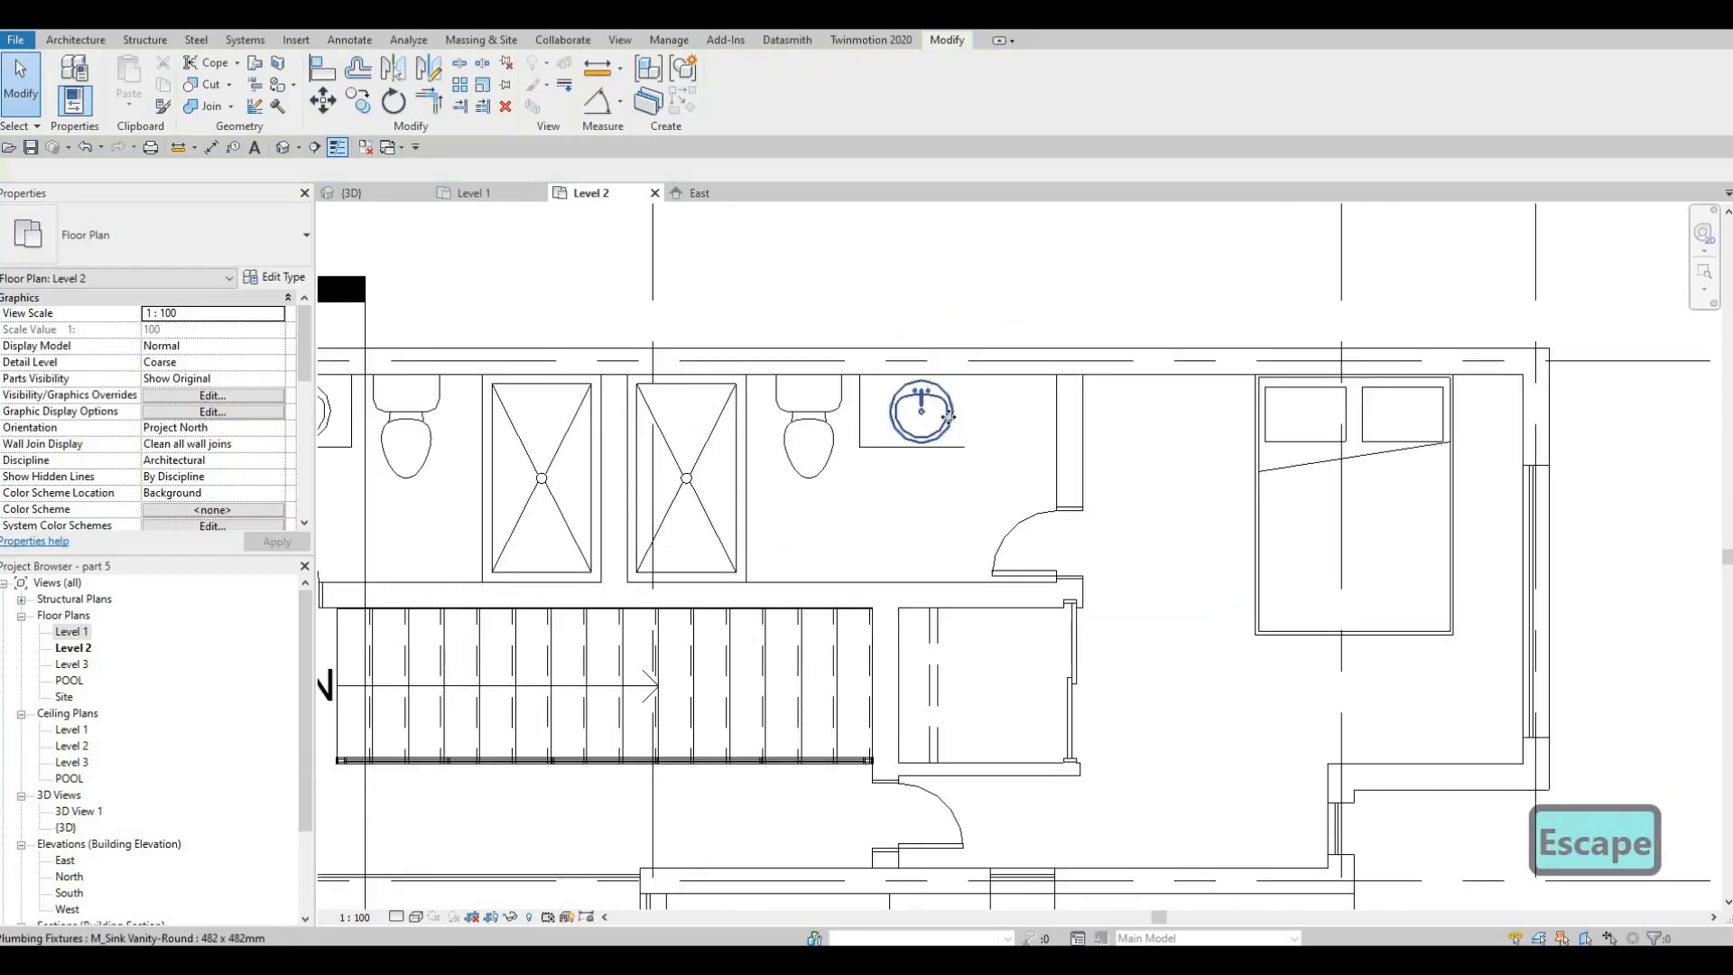
# Copy the east bathroom's round vanity sink horizontally eastward to make a double vanity
pyautogui.click(946, 418)
pyautogui.press('c')
pyautogui.press('o')
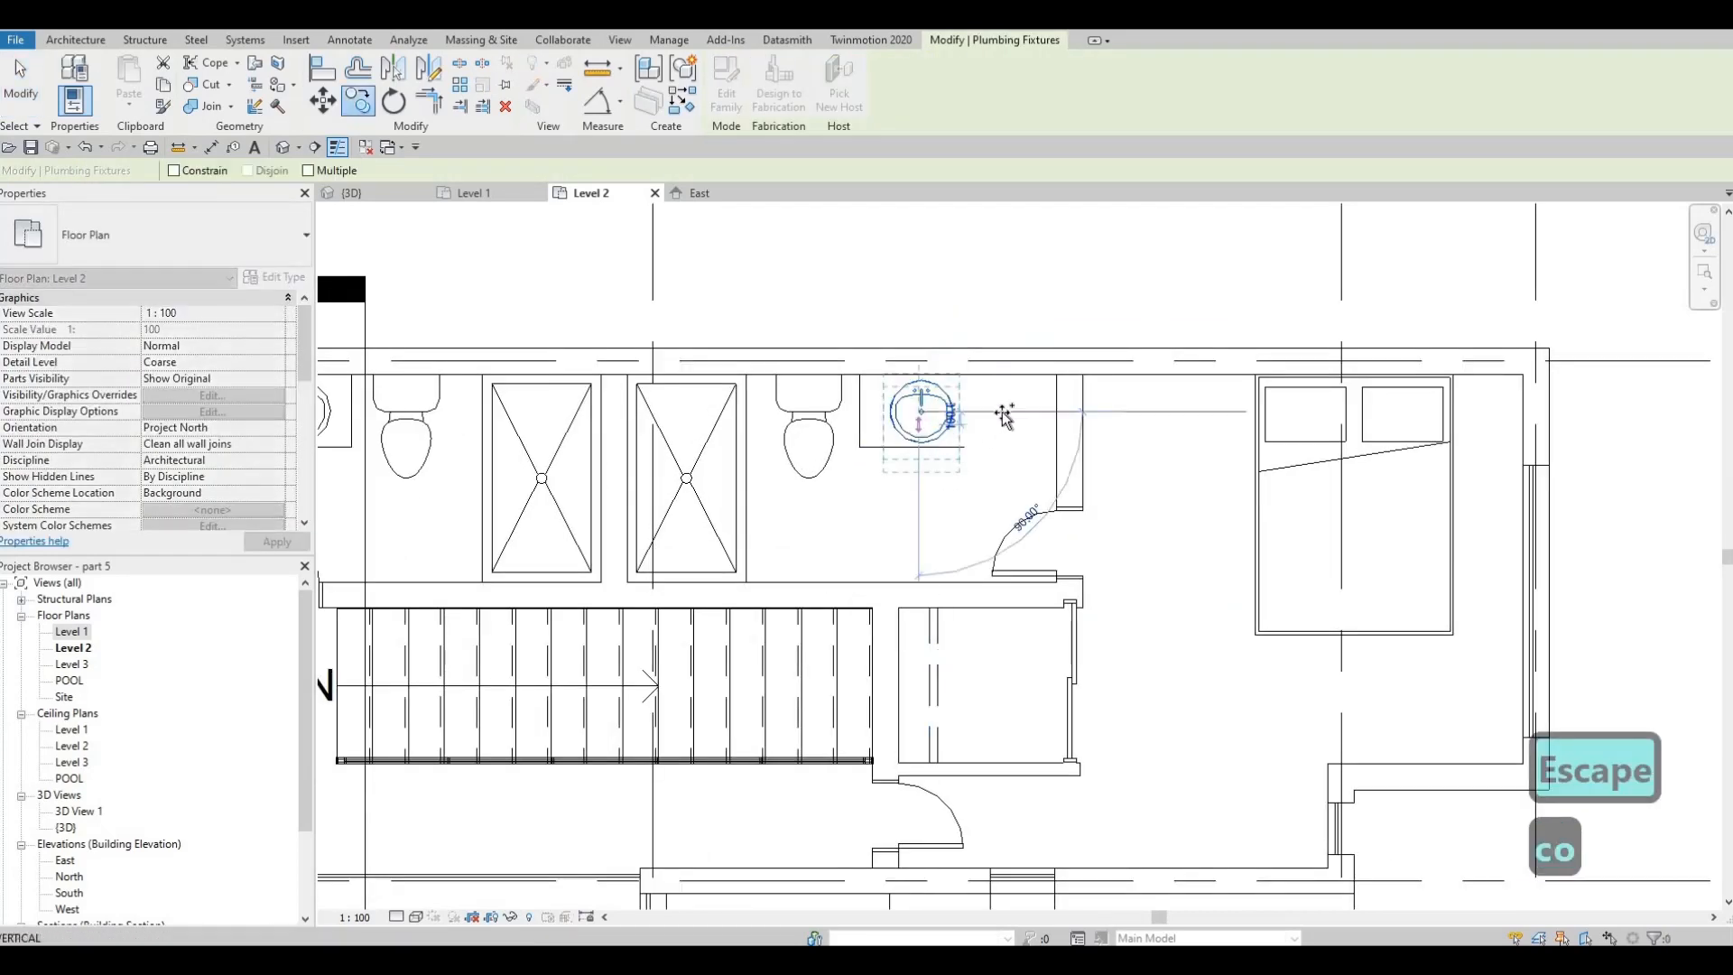
pyautogui.click(1000, 416)
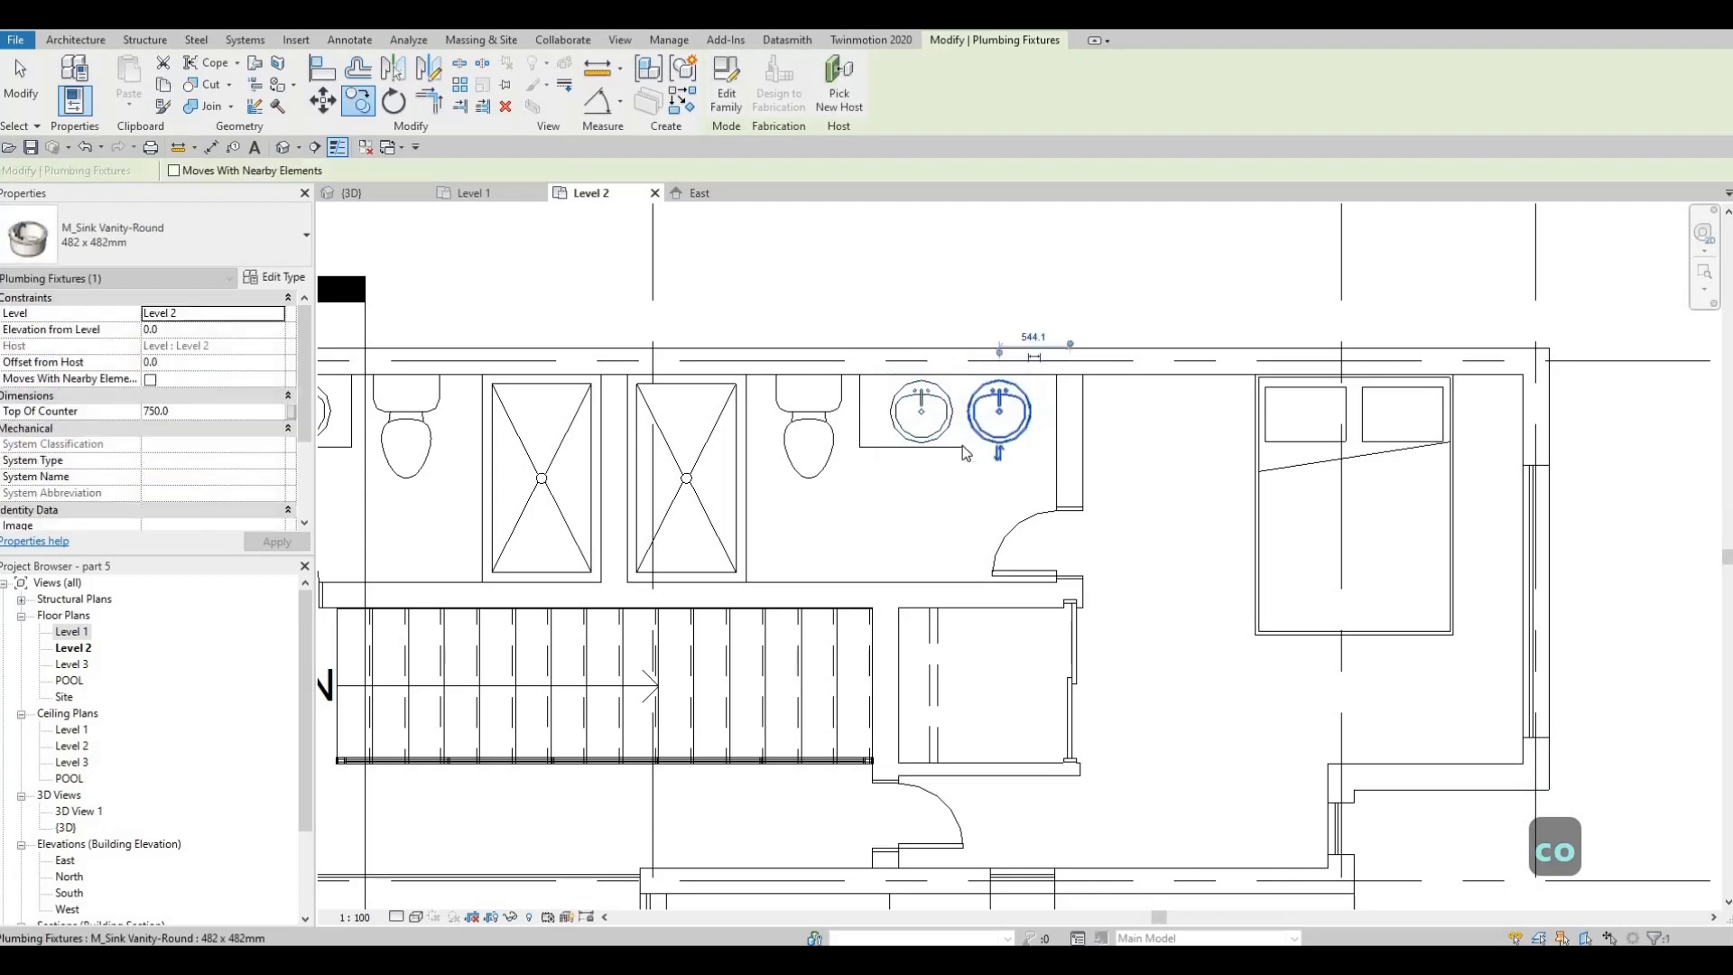
pyautogui.press('Escape')
pyautogui.press('Escape')
pyautogui.press('Escape')
# Extend the vanity counter's front detail line east to the inner face of the relocated bathroom wall
pyautogui.click(962, 446)
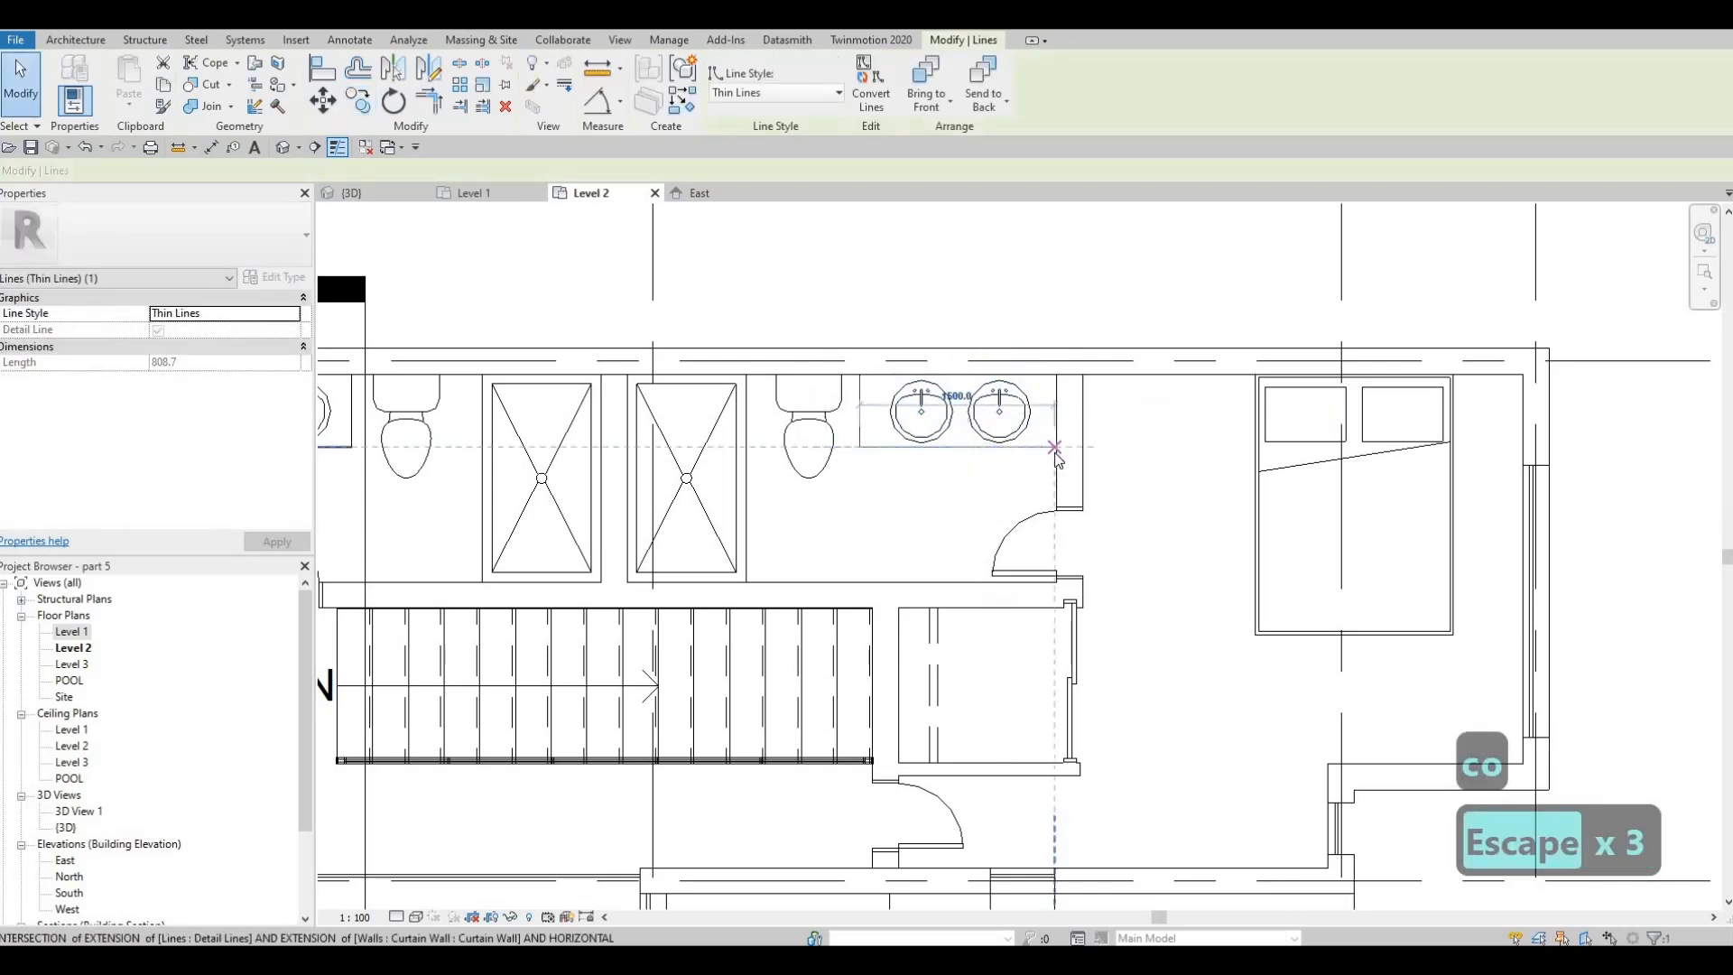
pyautogui.press('Escape')
# Nudge the new vanity sink four increments east on the counter
pyautogui.press('Escape')
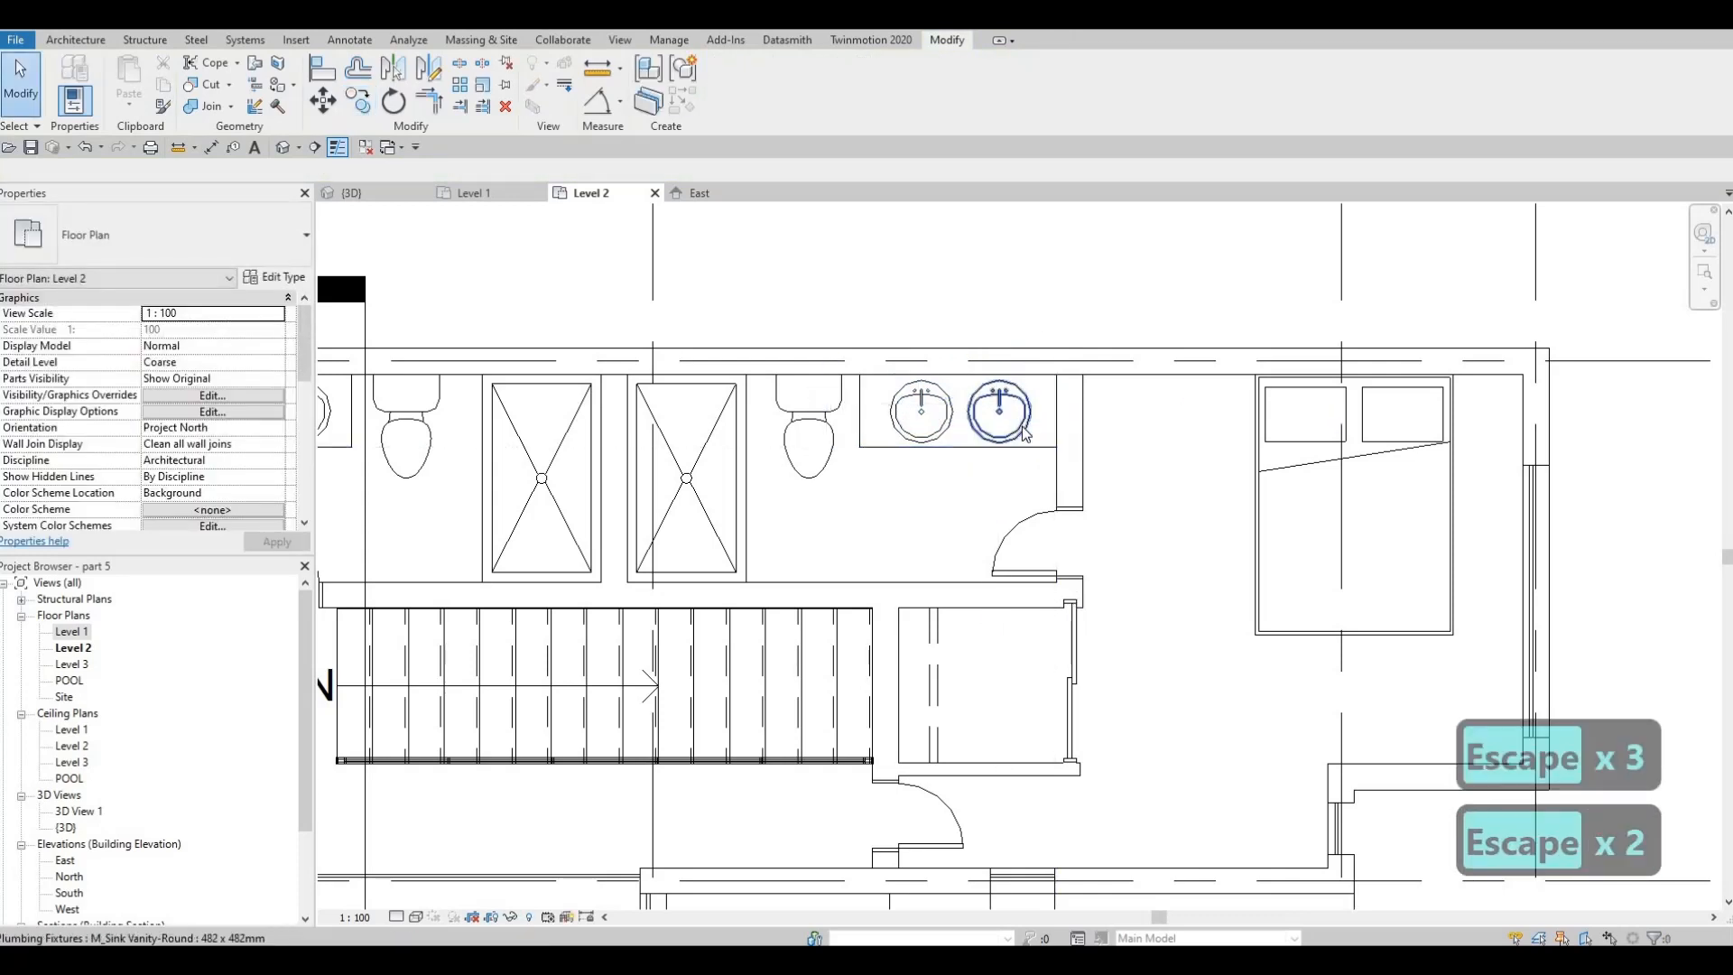
pyautogui.click(1013, 428)
pyautogui.press('Right')
pyautogui.press('Right')
pyautogui.press('Right')
pyautogui.press('Right')
pyautogui.press('Escape')
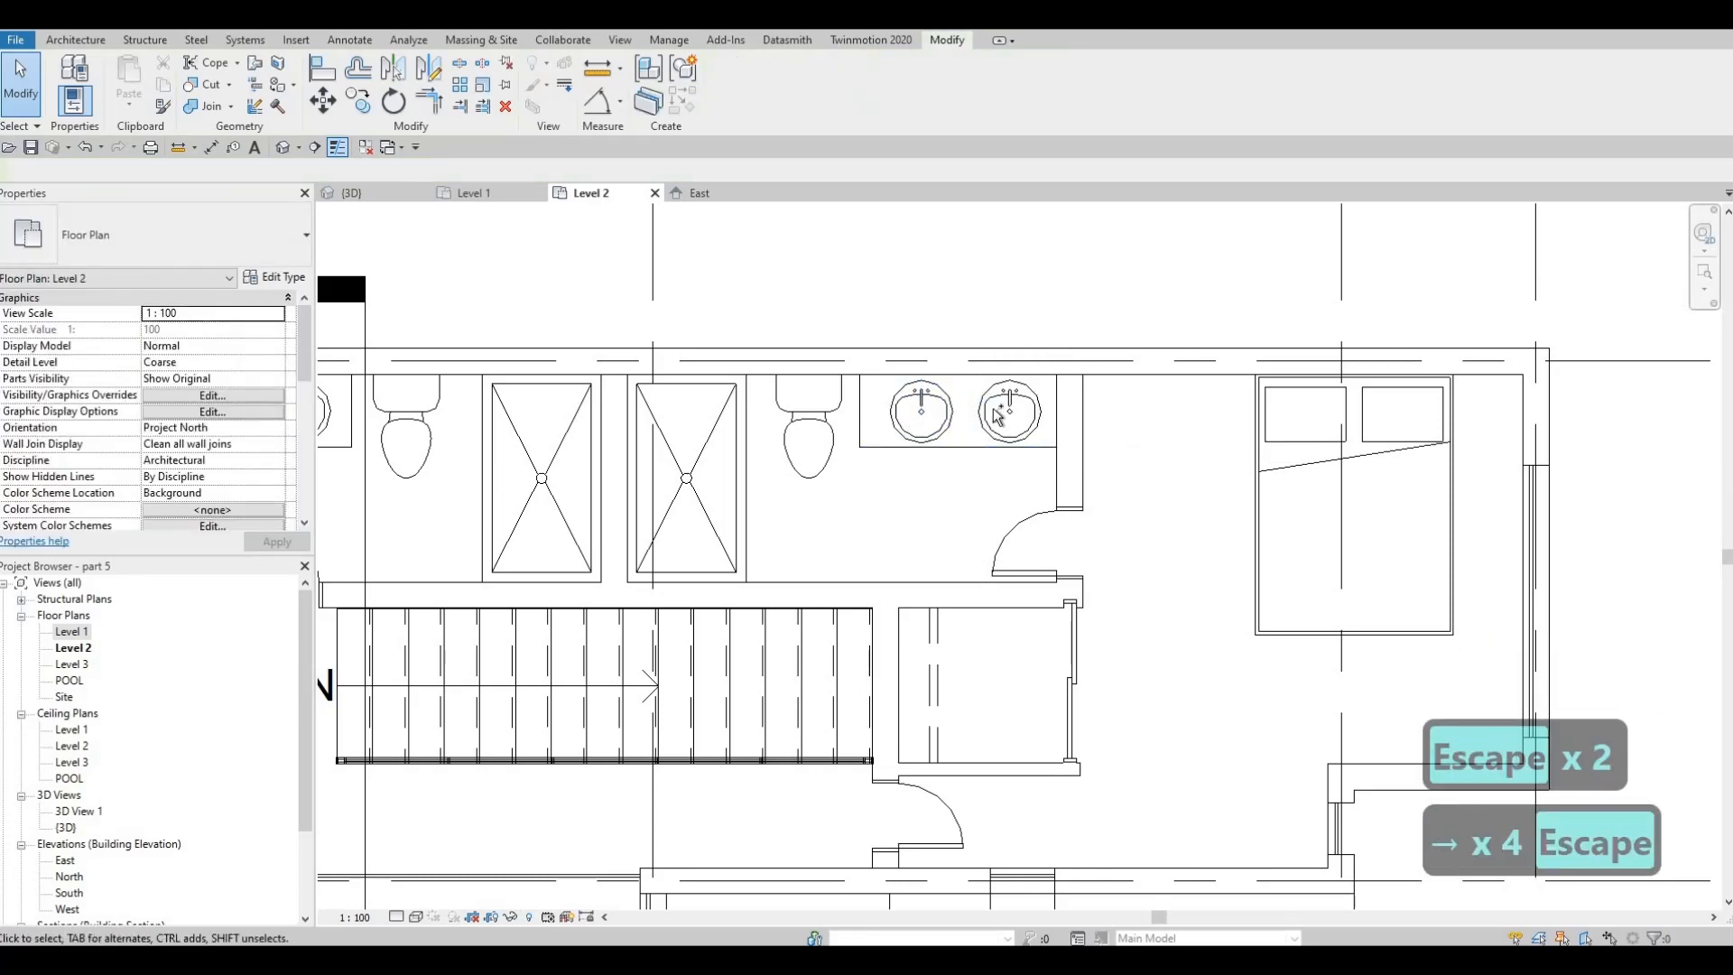
# Nudge both vanity sinks together two increments west to balance them on the counter
pyautogui.click(933, 418)
pyautogui.keyDown('ctrl'); pyautogui.click(994, 409); pyautogui.keyUp('ctrl')
pyautogui.press('Left')
pyautogui.press('Left')
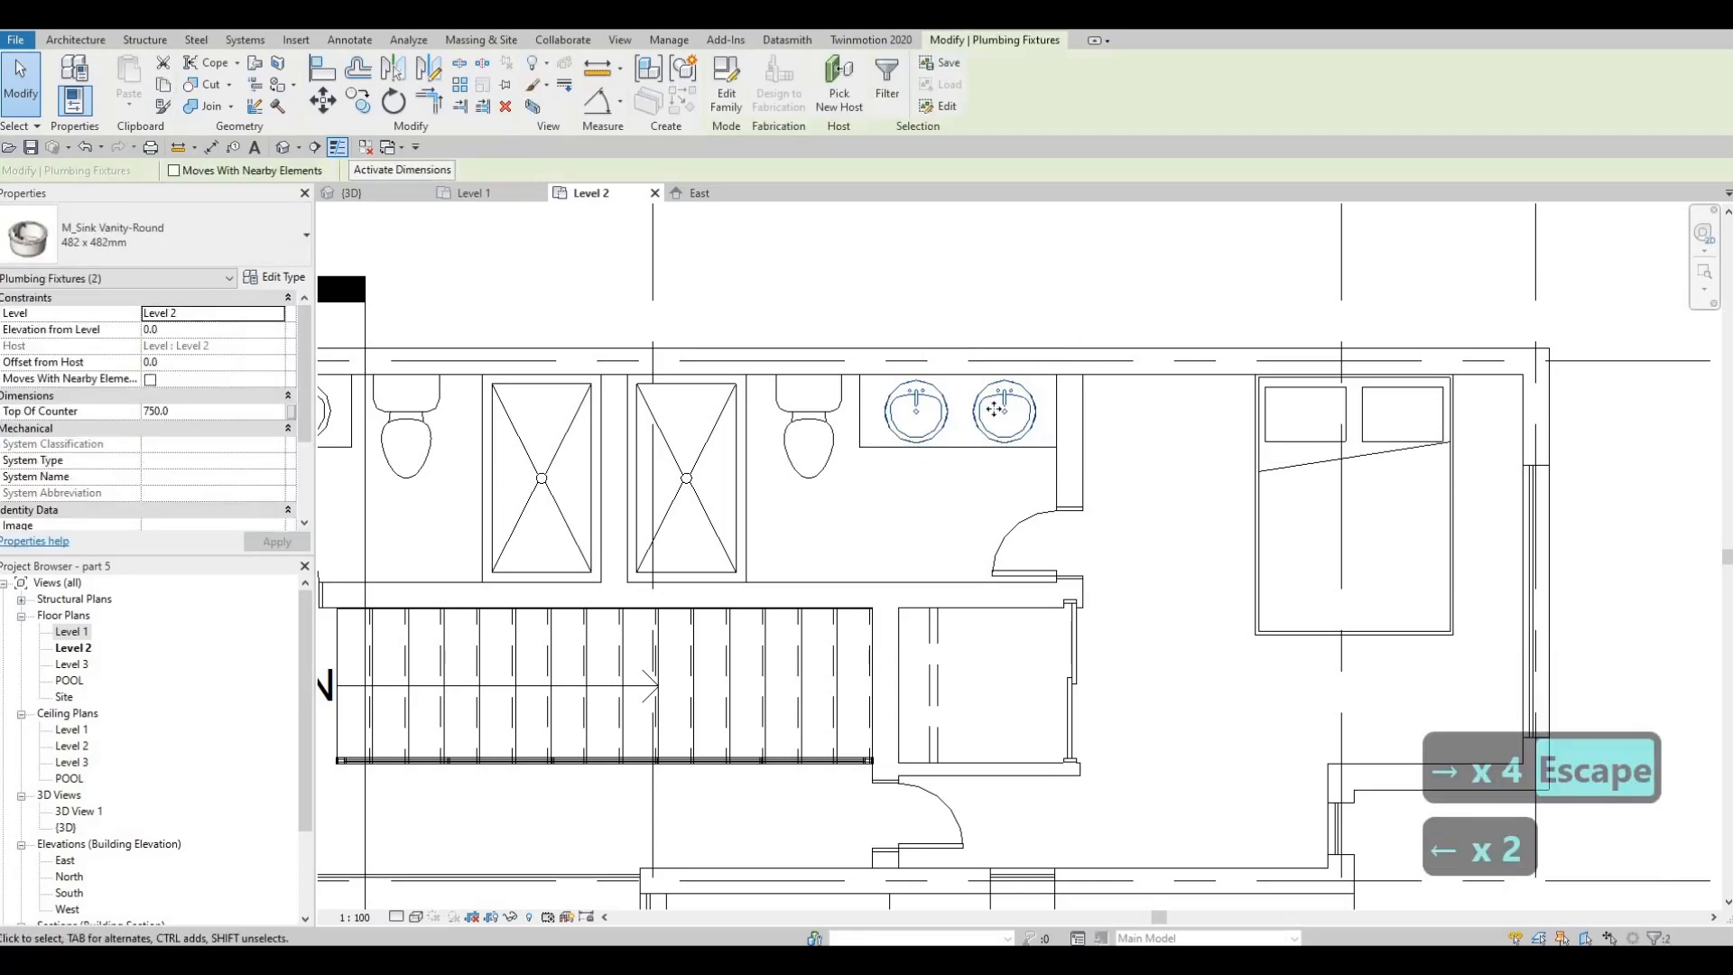
pyautogui.press('Escape')
pyautogui.press('Escape')
# Review the Level 2 layout, from the revised east rooms to the bedrooms and closets in the west wing
pyautogui.scroll(-2, 948, 488)
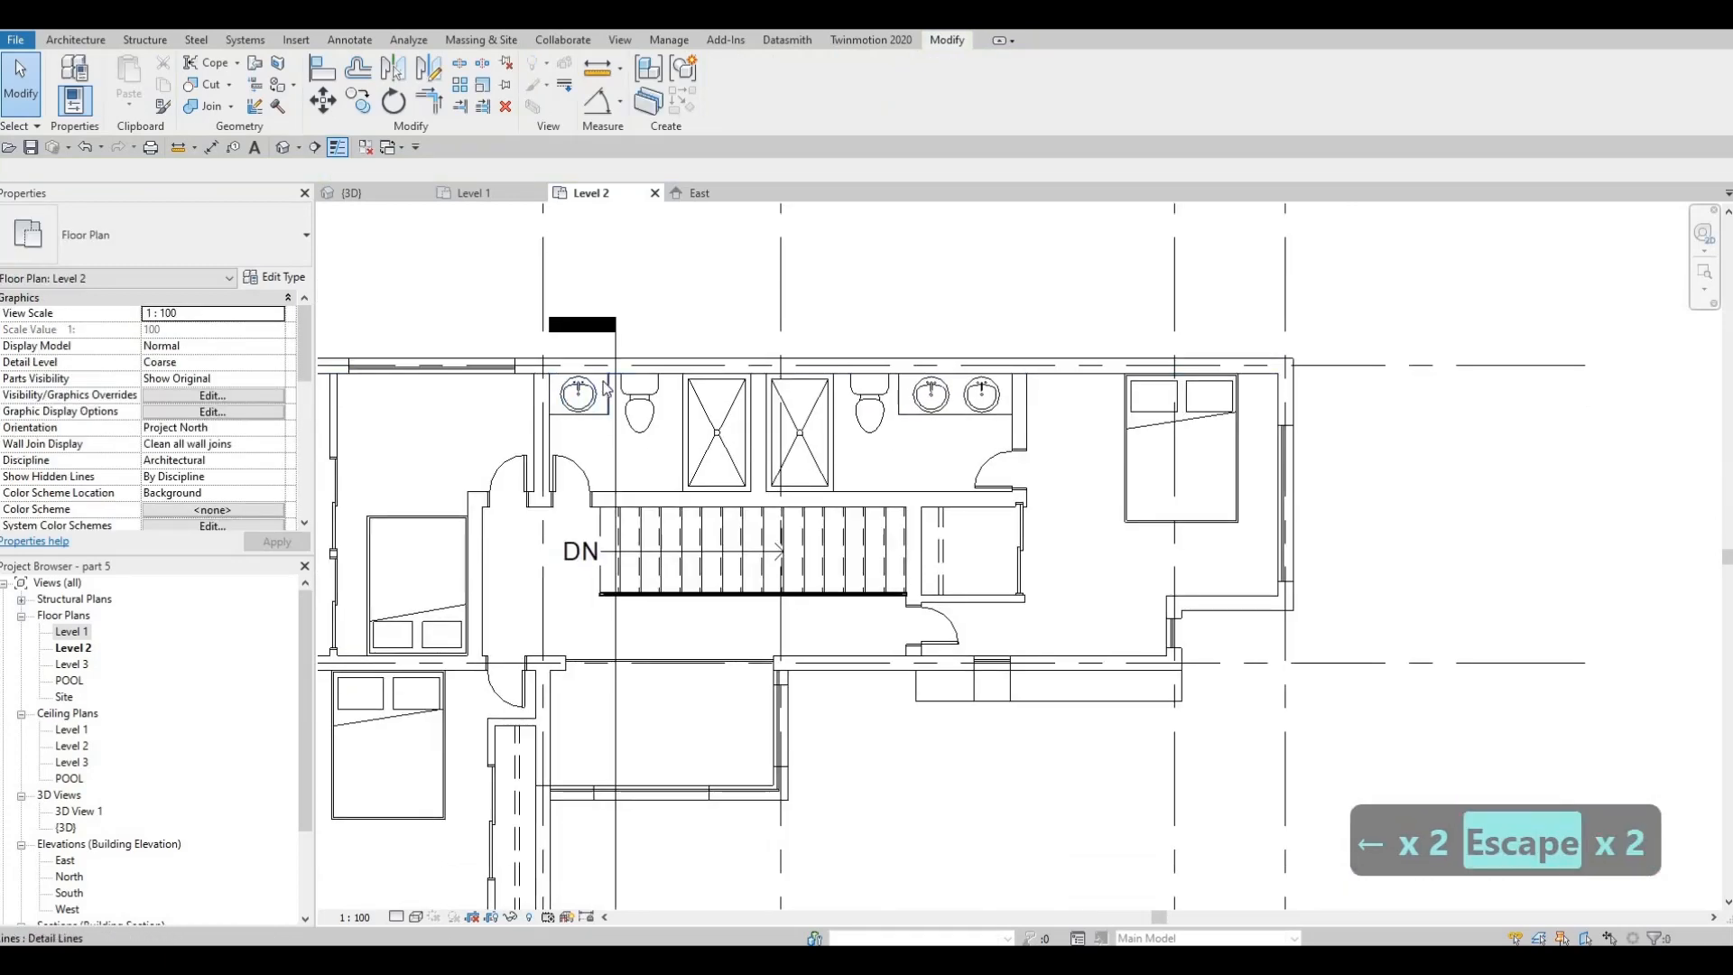
pyautogui.scroll(-1, 1108, 493)
pyautogui.press('Escape')
pyautogui.moveTo(1033, 540); pyautogui.dragTo(1113, 519, button='middle')
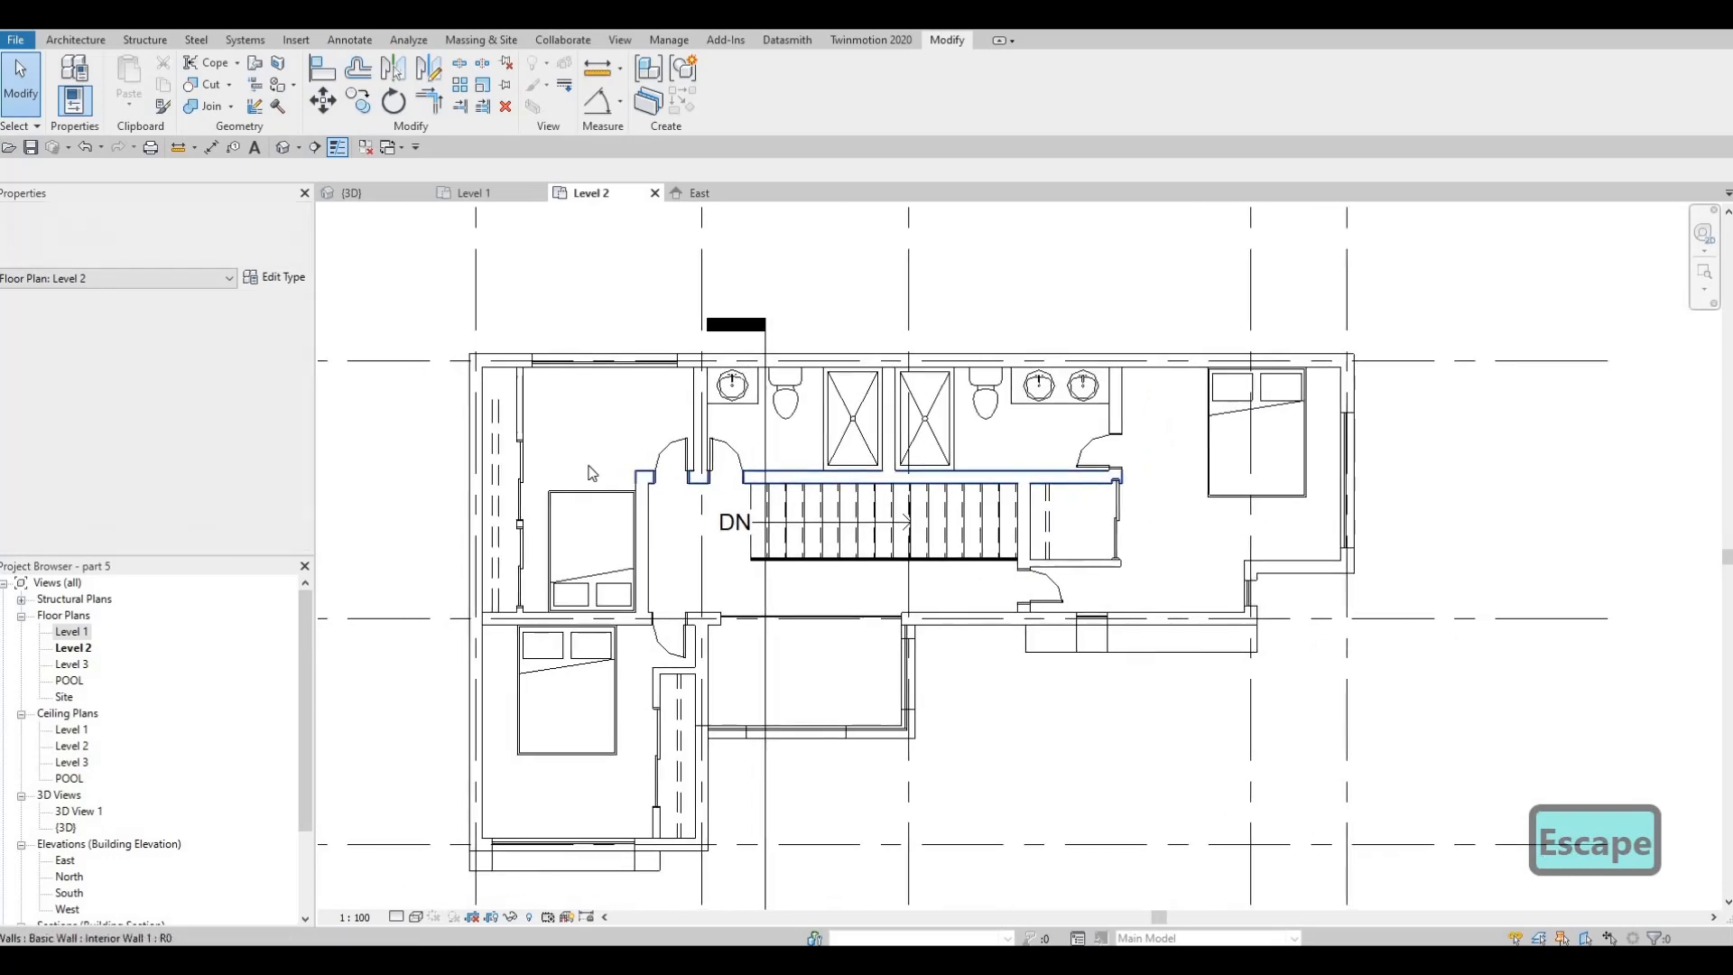
pyautogui.press('Escape')
pyautogui.scroll(1, 596, 488)
pyautogui.press('Escape')
pyautogui.moveTo(622, 503); pyautogui.dragTo(674, 469, button='middle')
pyautogui.press('Escape')
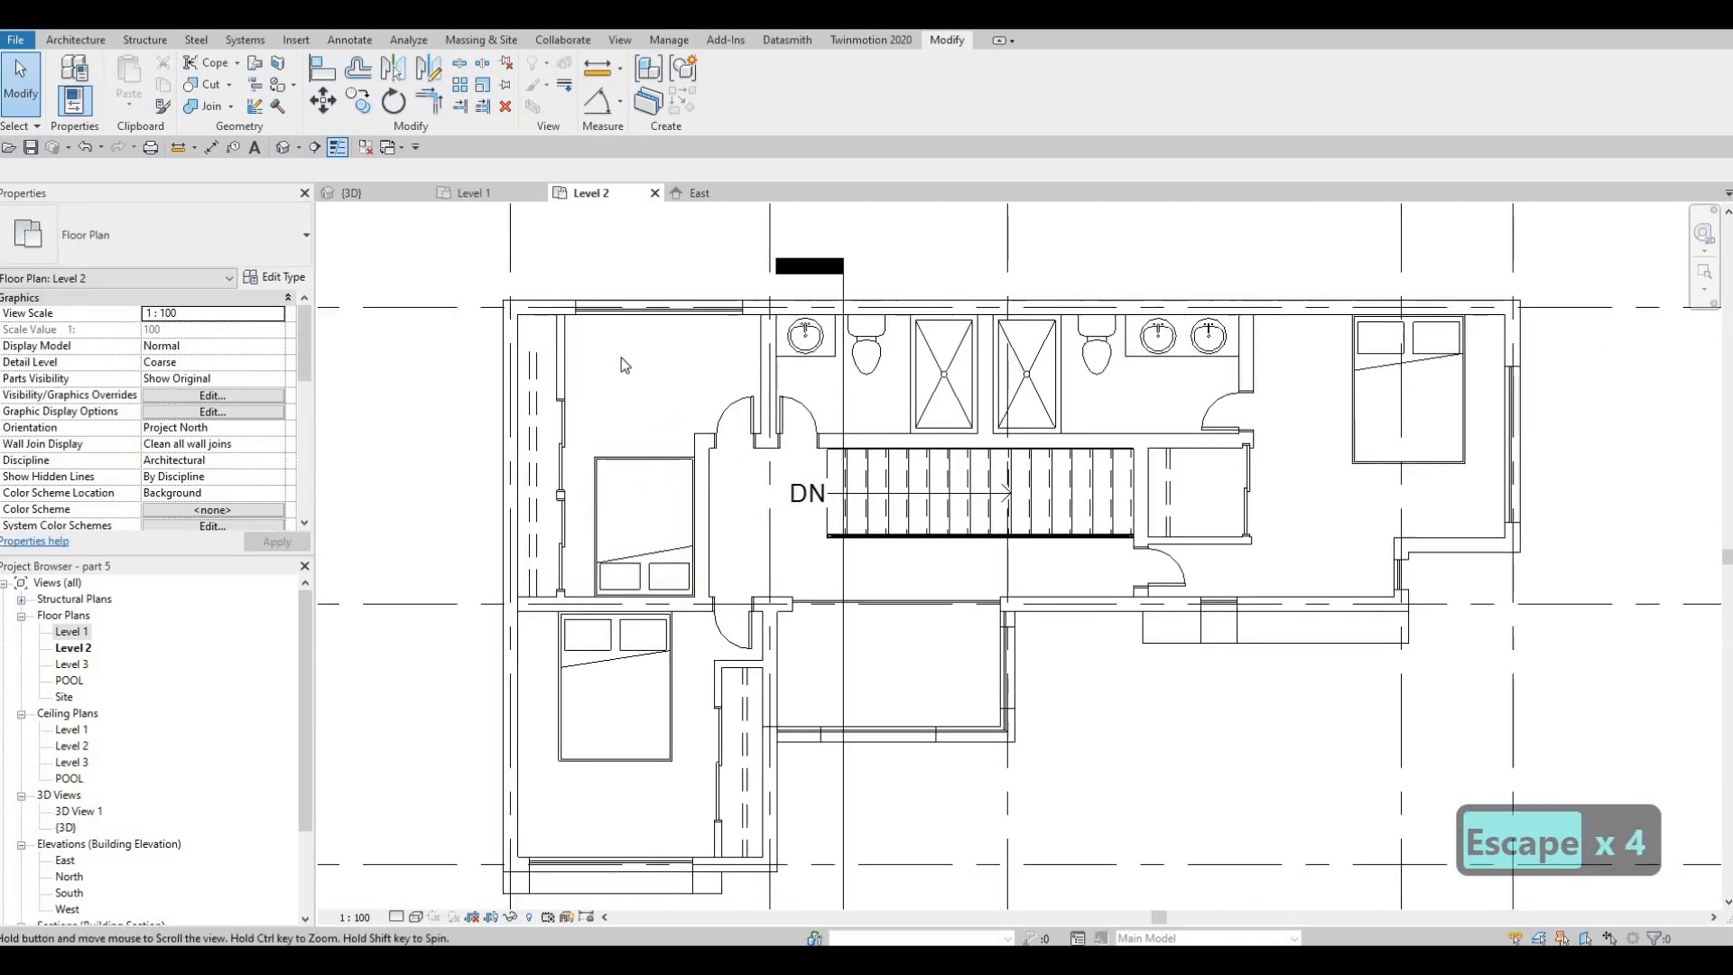
pyautogui.moveTo(608, 308); pyautogui.dragTo(625, 314, button='middle')
pyautogui.scroll(-1, 668, 456)
pyautogui.moveTo(668, 460); pyautogui.dragTo(707, 359, button='middle')
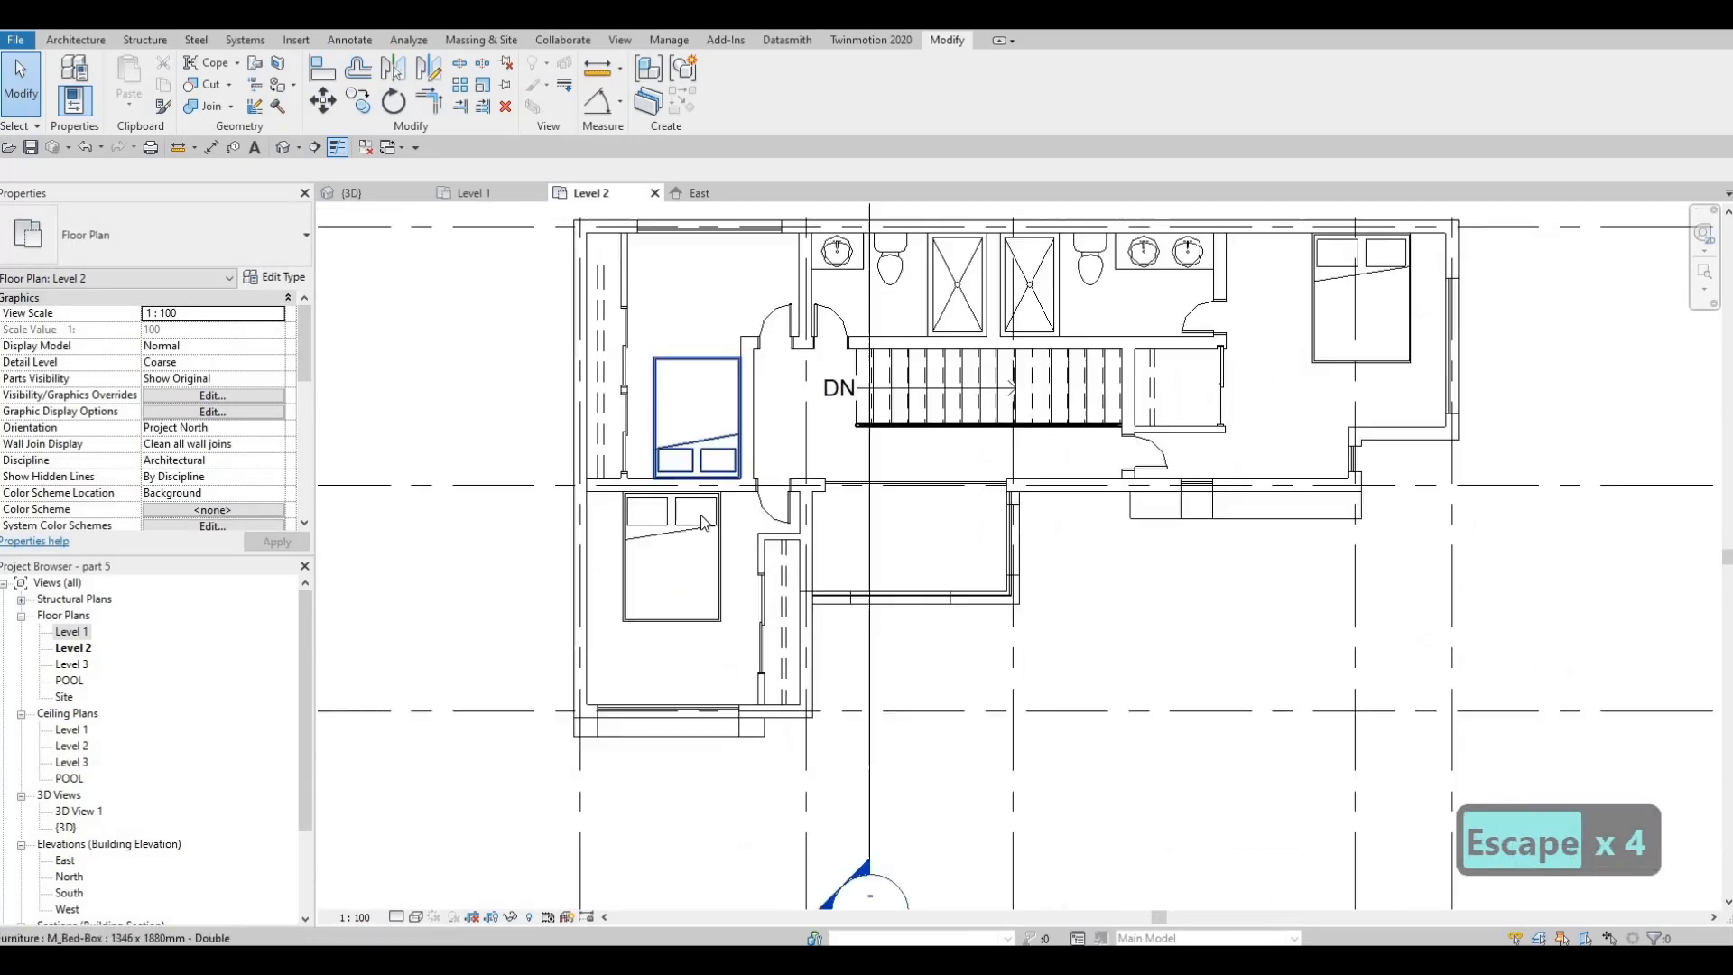
# Slide the northern closet door in the northwest bedroom north to 800 mm from the north wall's centreline
pyautogui.scroll(1, 695, 481)
pyautogui.moveTo(684, 474); pyautogui.dragTo(670, 432, button='middle')
pyautogui.scroll(1, 619, 344)
pyautogui.moveTo(620, 344); pyautogui.dragTo(607, 431, button='middle')
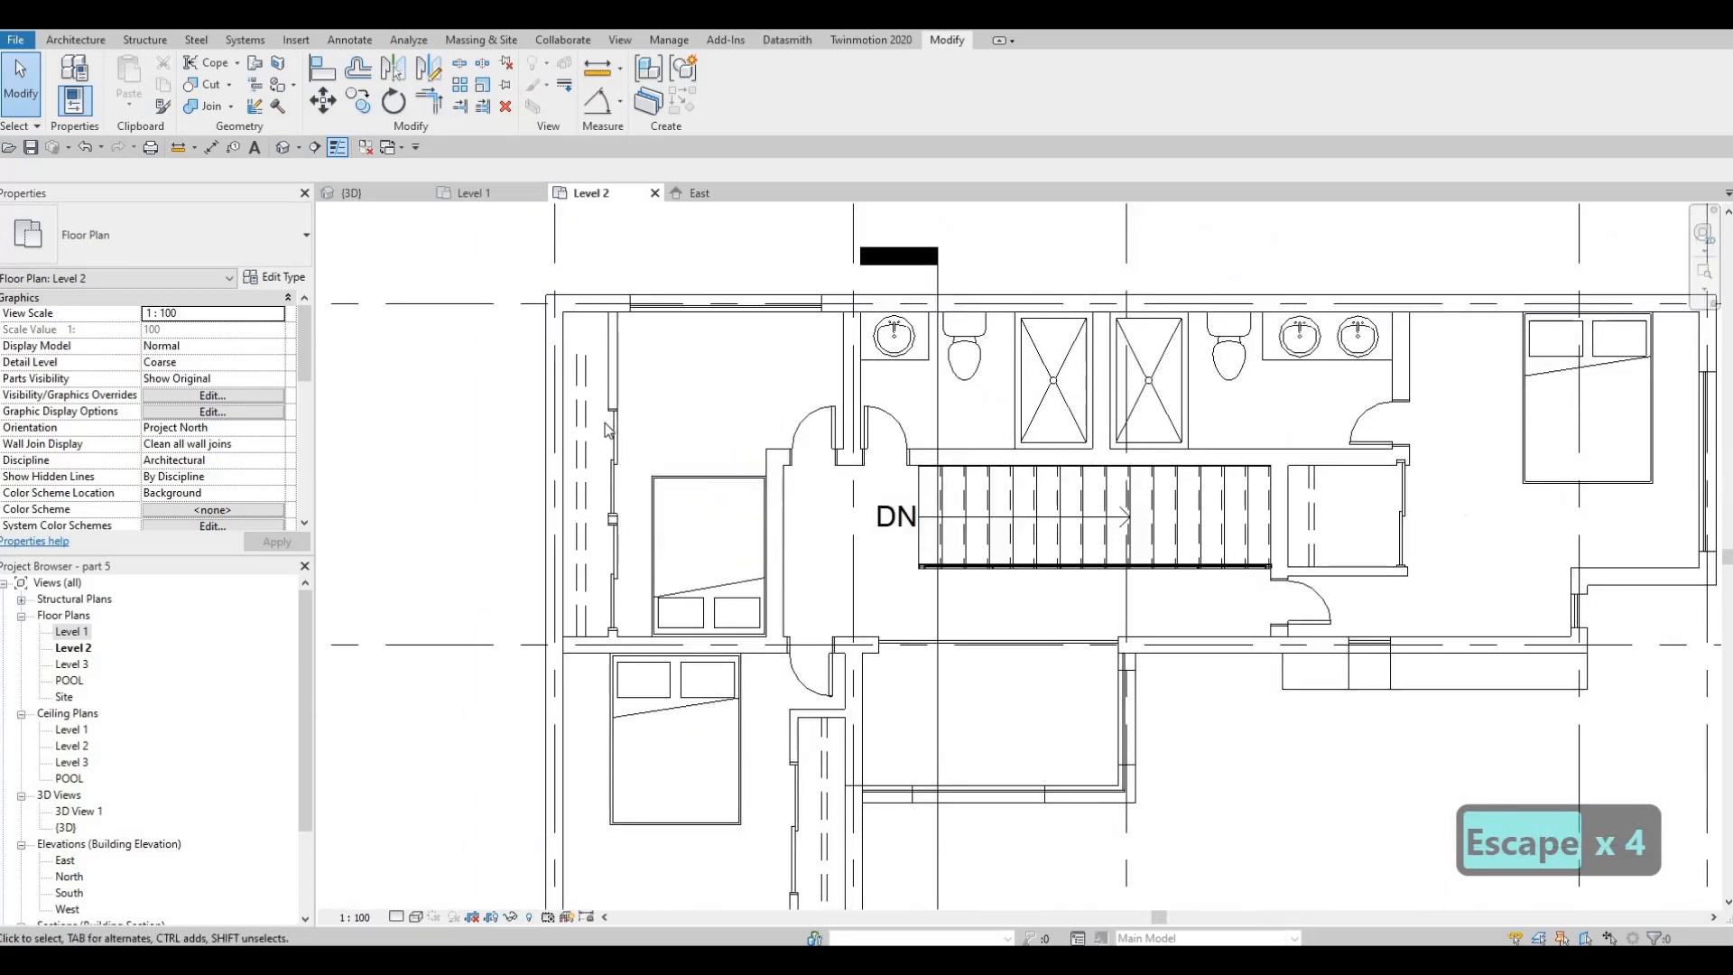
pyautogui.click(610, 437)
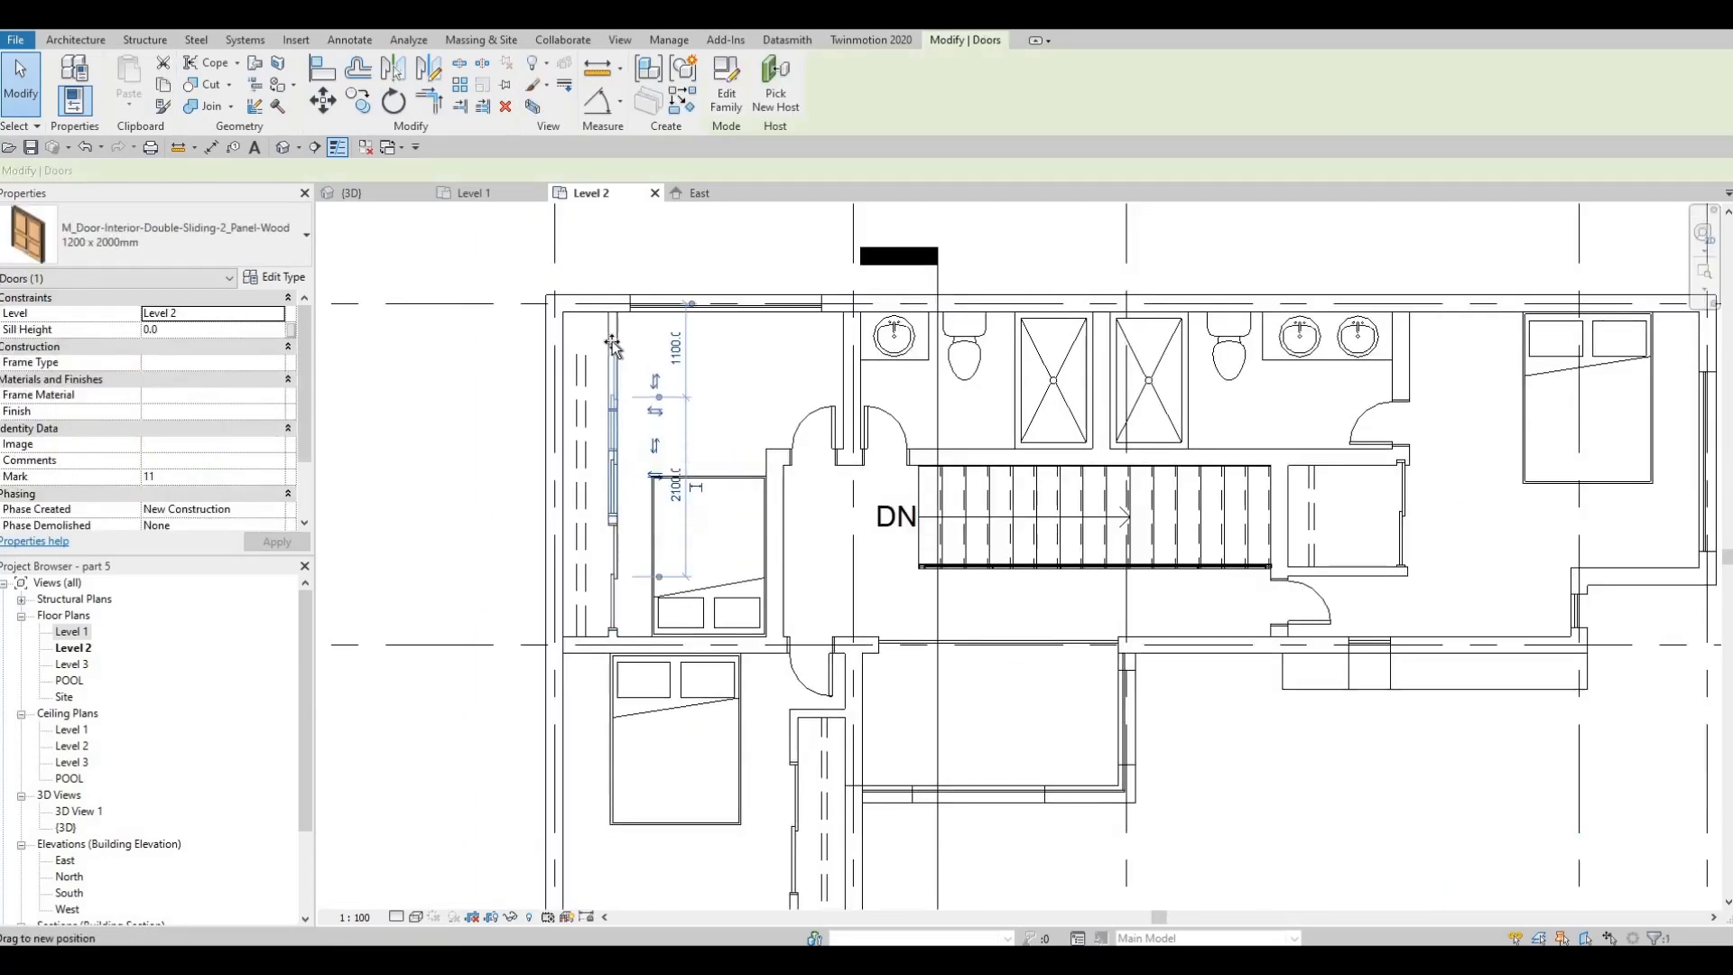
pyautogui.moveTo(611, 343); pyautogui.dragTo(611, 335)
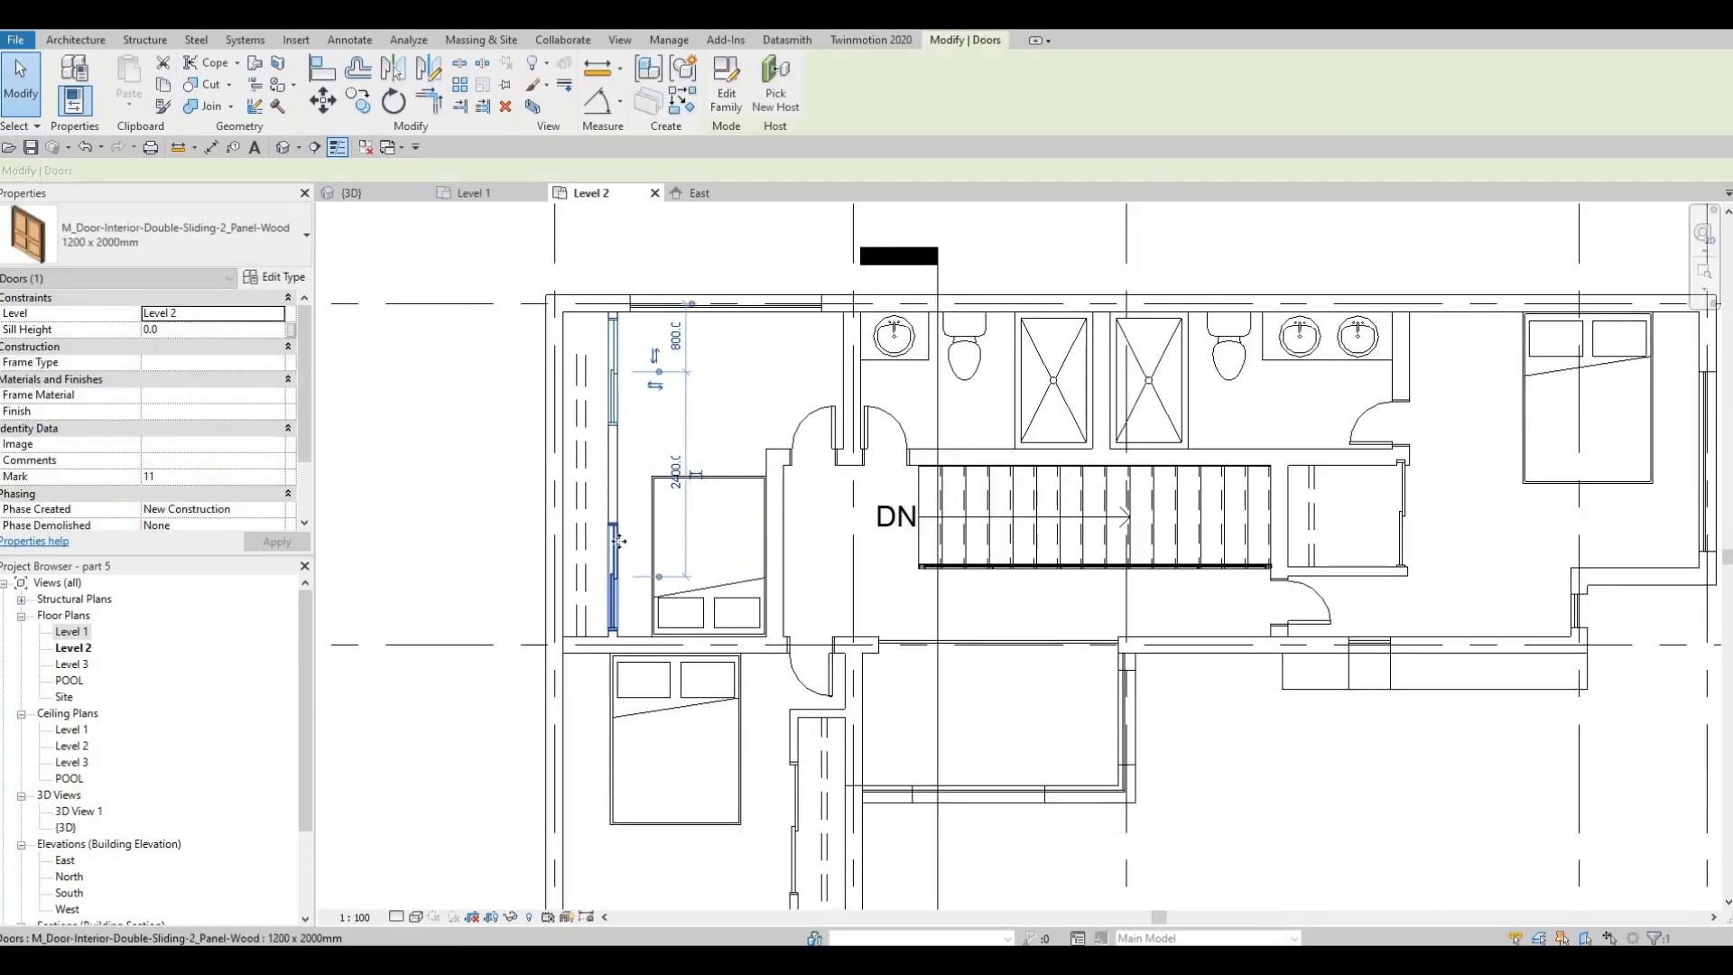
# Delete the southern 1200 x 2000 mm sliding door from the northwest bedroom's closet wall
pyautogui.moveTo(617, 461); pyautogui.dragTo(608, 468)
pyautogui.press('Escape')
pyautogui.moveTo(701, 449)
pyautogui.mouseDown(button='middle')
pyautogui.moveTo(714, 438)
pyautogui.moveTo(711, 455)
pyautogui.mouseUp(button='middle')
pyautogui.scroll(2, 613, 557)
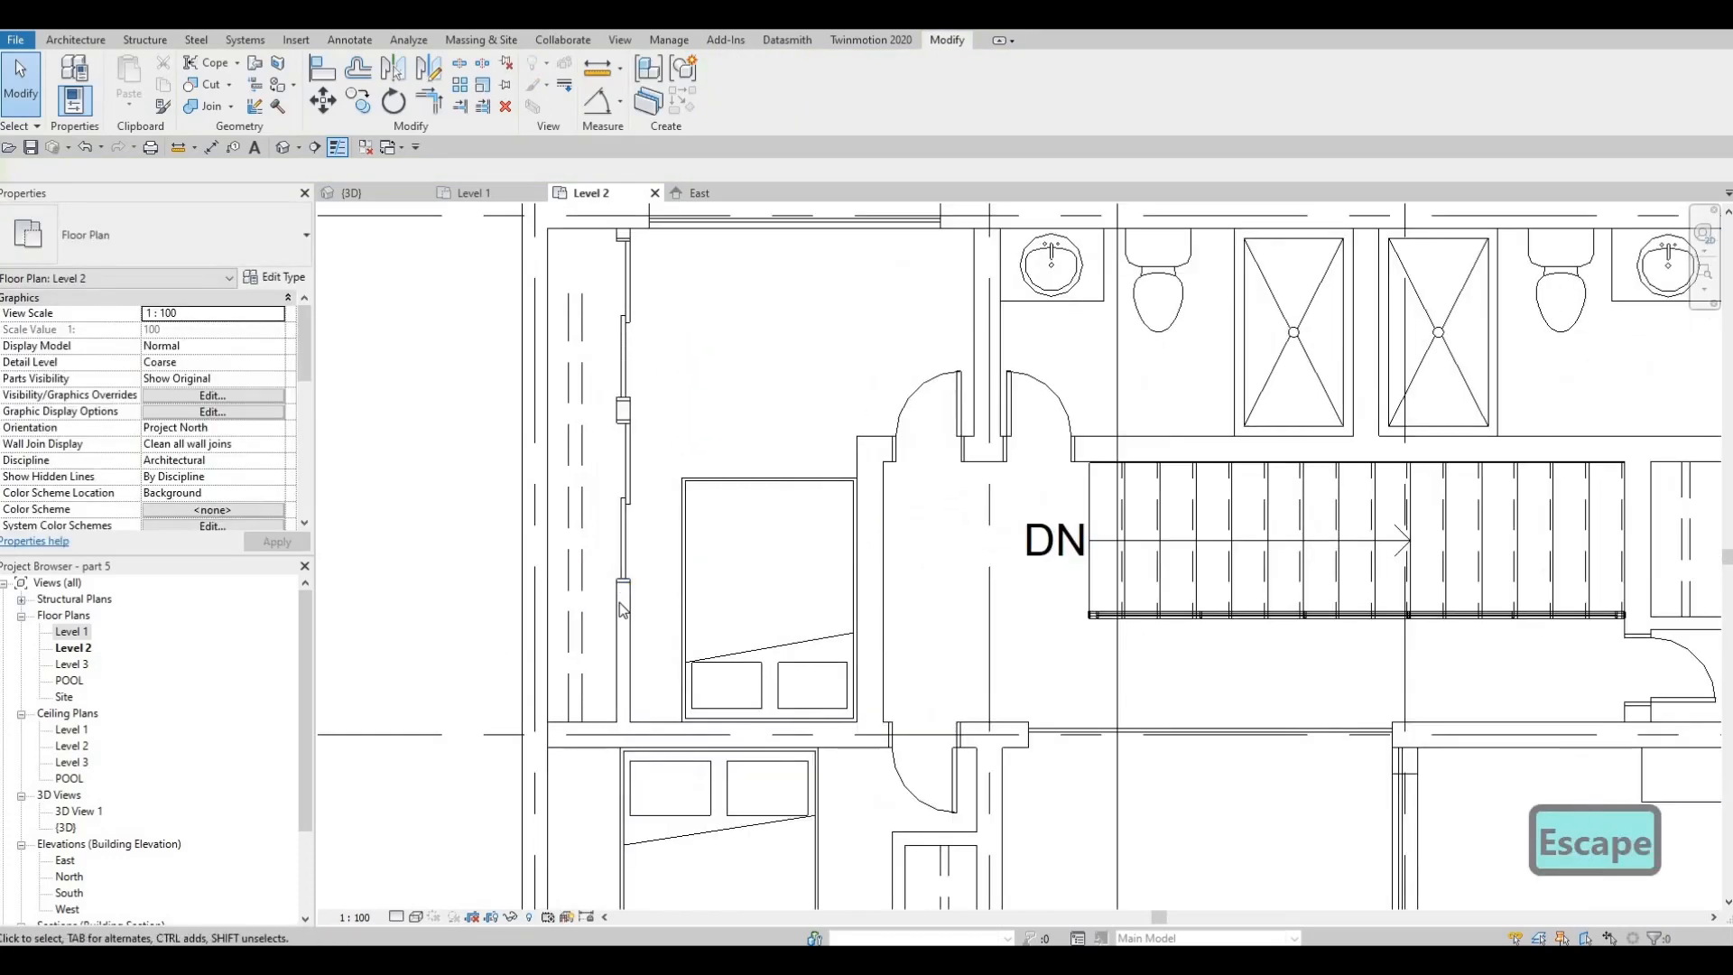
pyautogui.click(624, 540)
pyautogui.press('Delete')
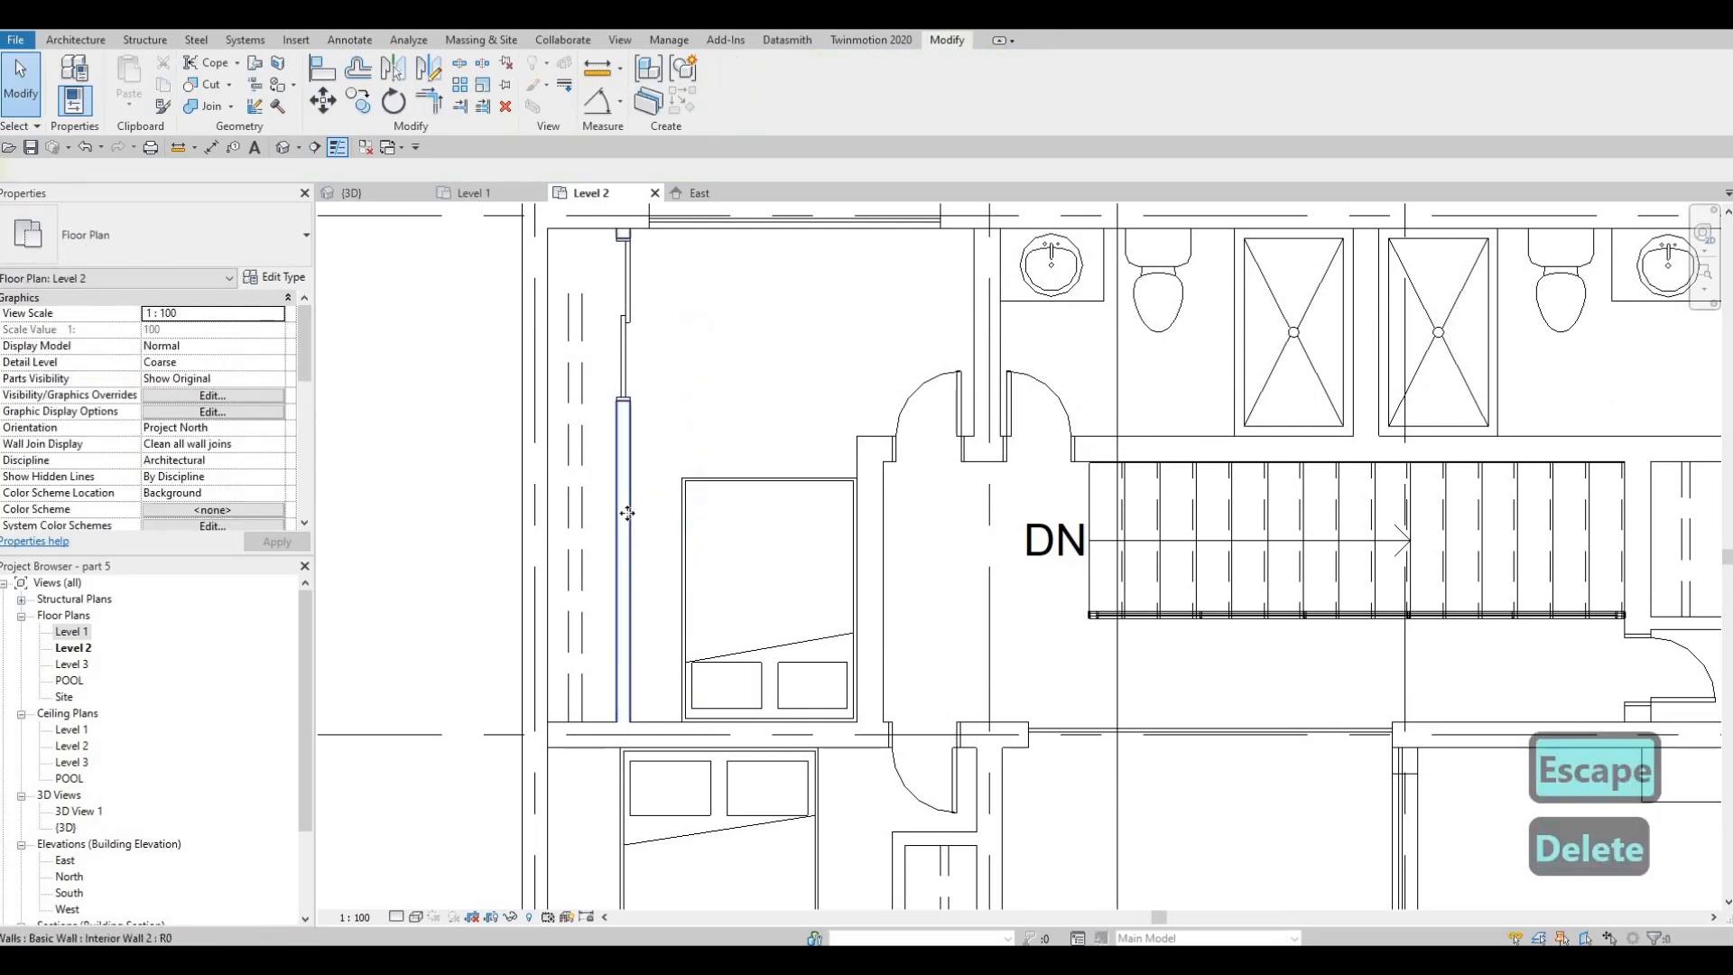
# Draw an Interior Wall 2 partition across the northwest closet to the outer wall, in line with the wall beside the stairs
pyautogui.click(615, 451)
pyautogui.press('c')
pyautogui.press('s')
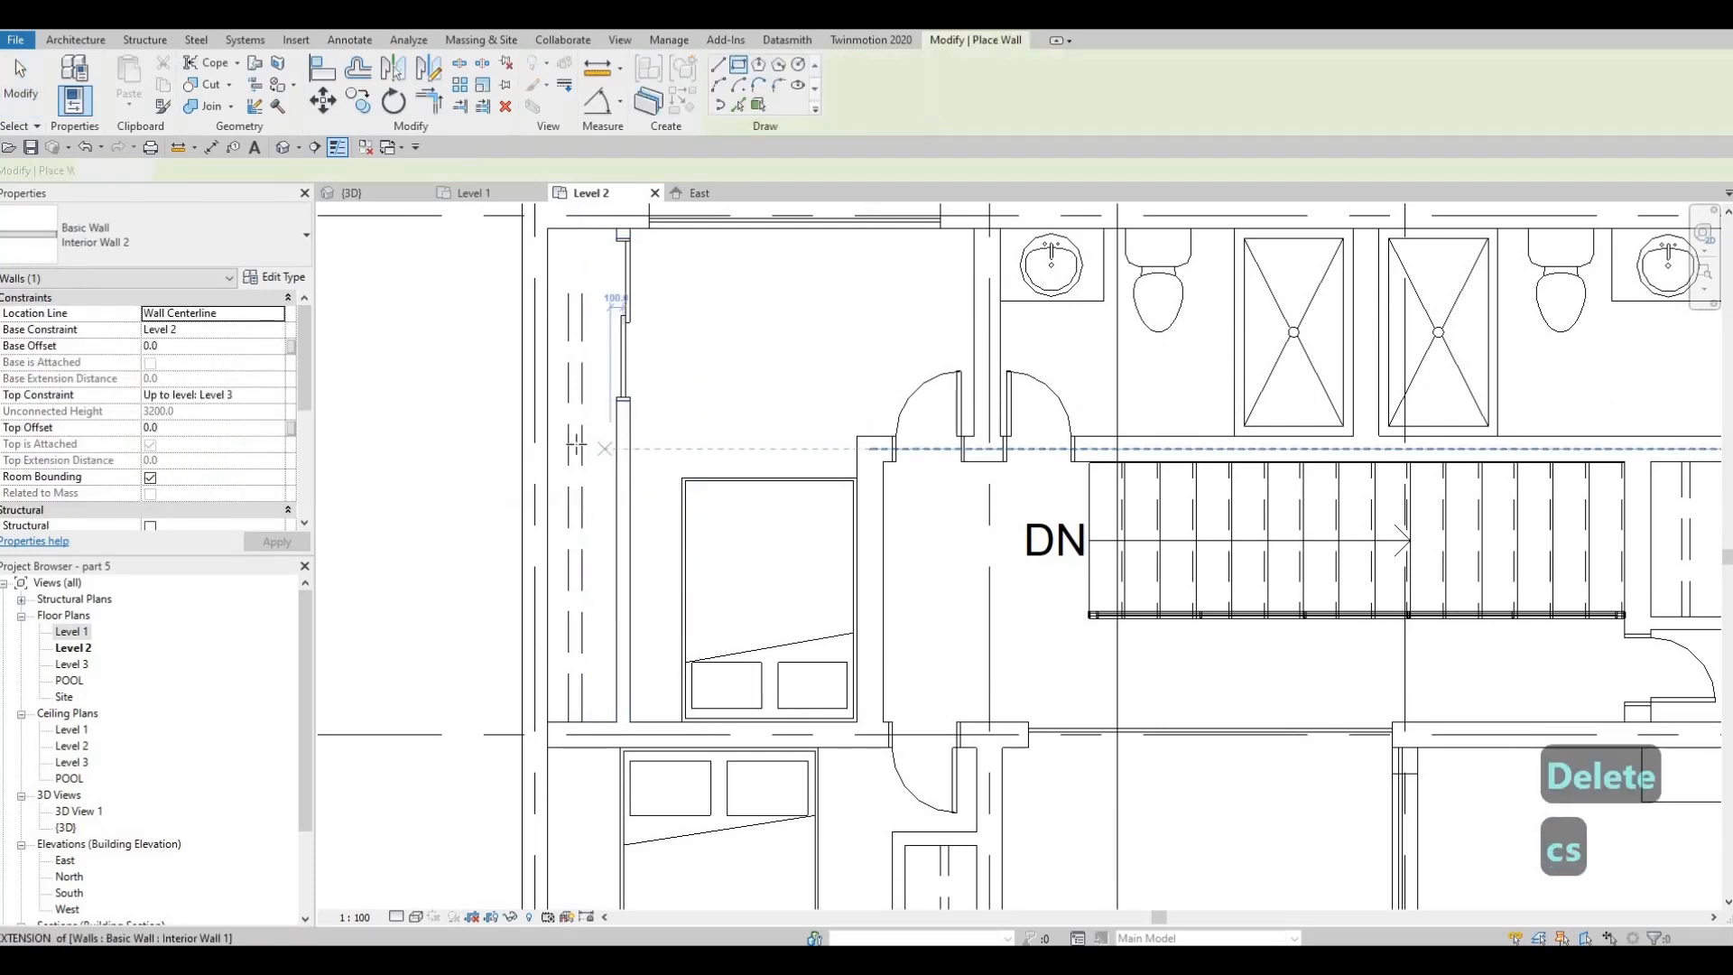
pyautogui.press('Escape')
pyautogui.press('Escape')
pyautogui.press('Escape')
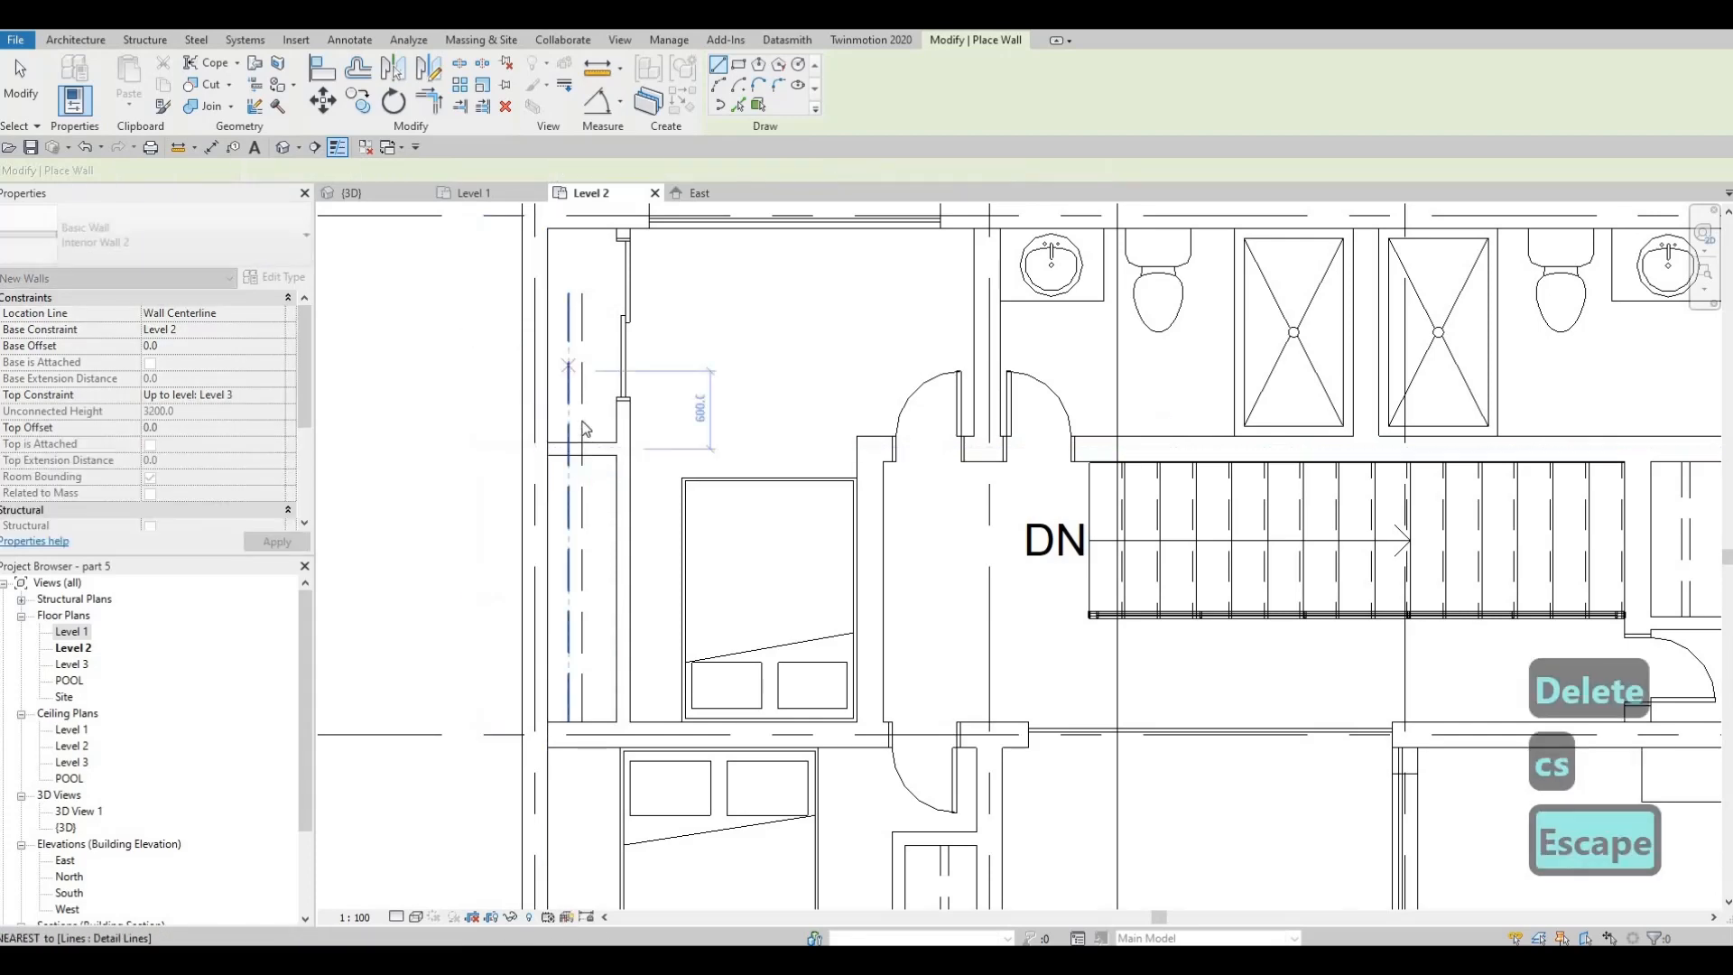
# Extend the eastern dashed line in the northwest bedroom's closet up to the north wall
pyautogui.moveTo(586, 421); pyautogui.dragTo(589, 480, button='middle')
pyautogui.press('Escape')
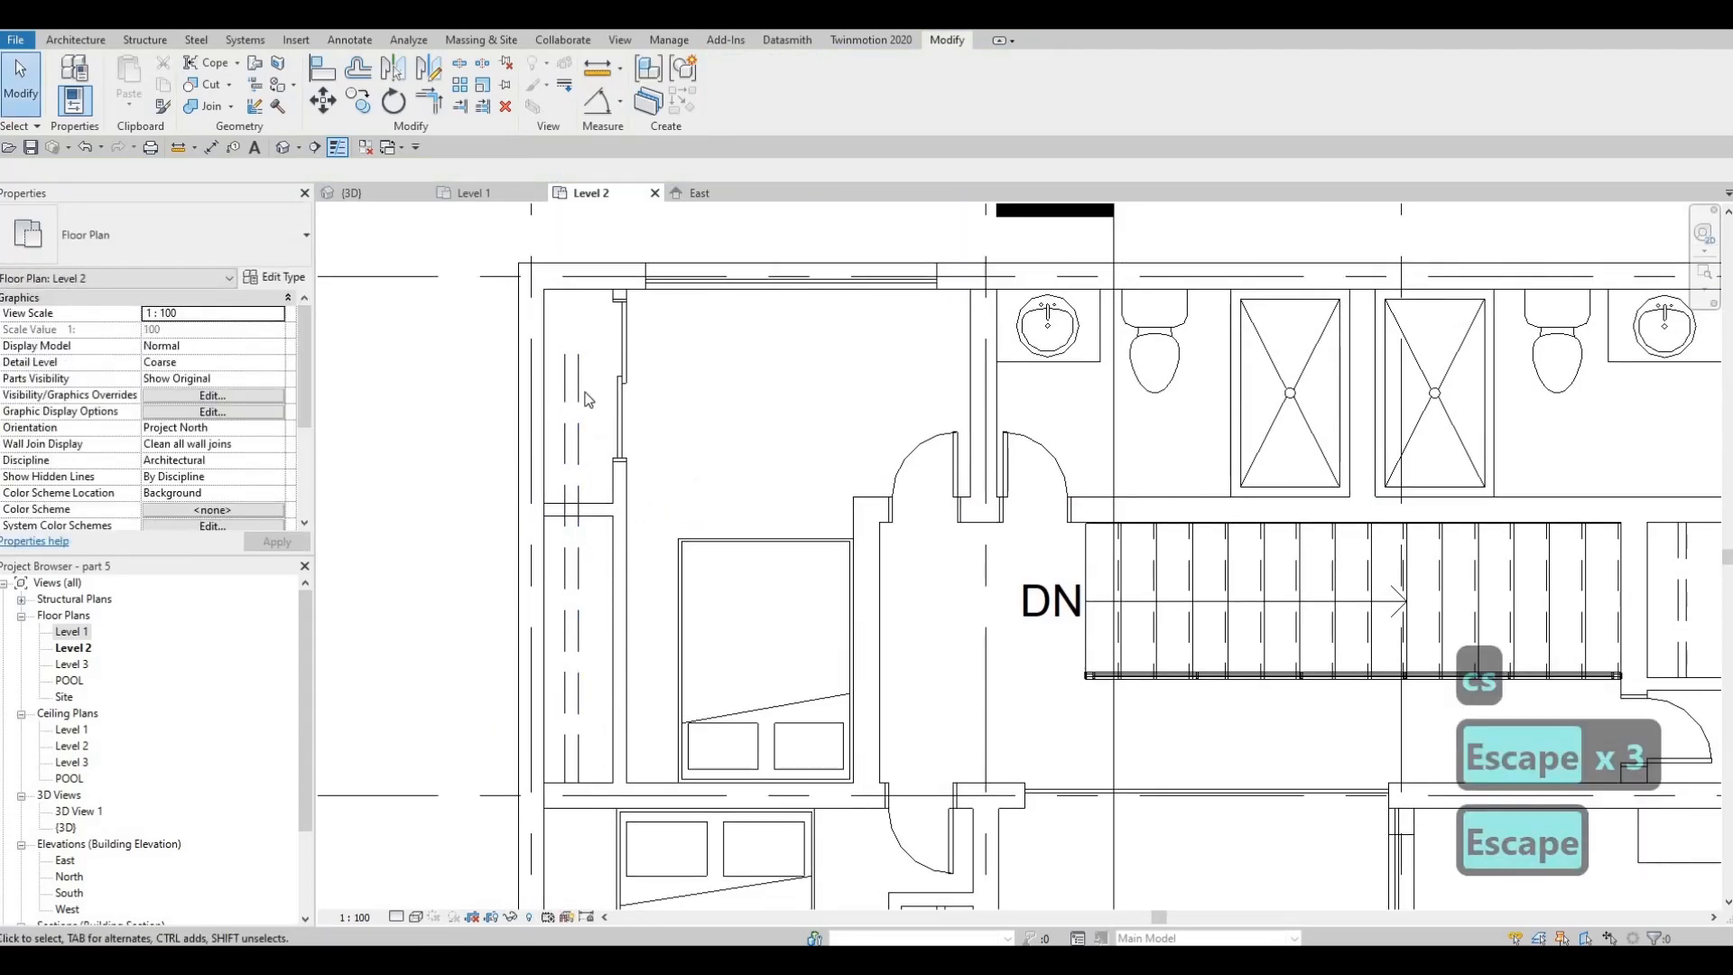
pyautogui.scroll(1, 574, 400)
pyautogui.click(575, 355)
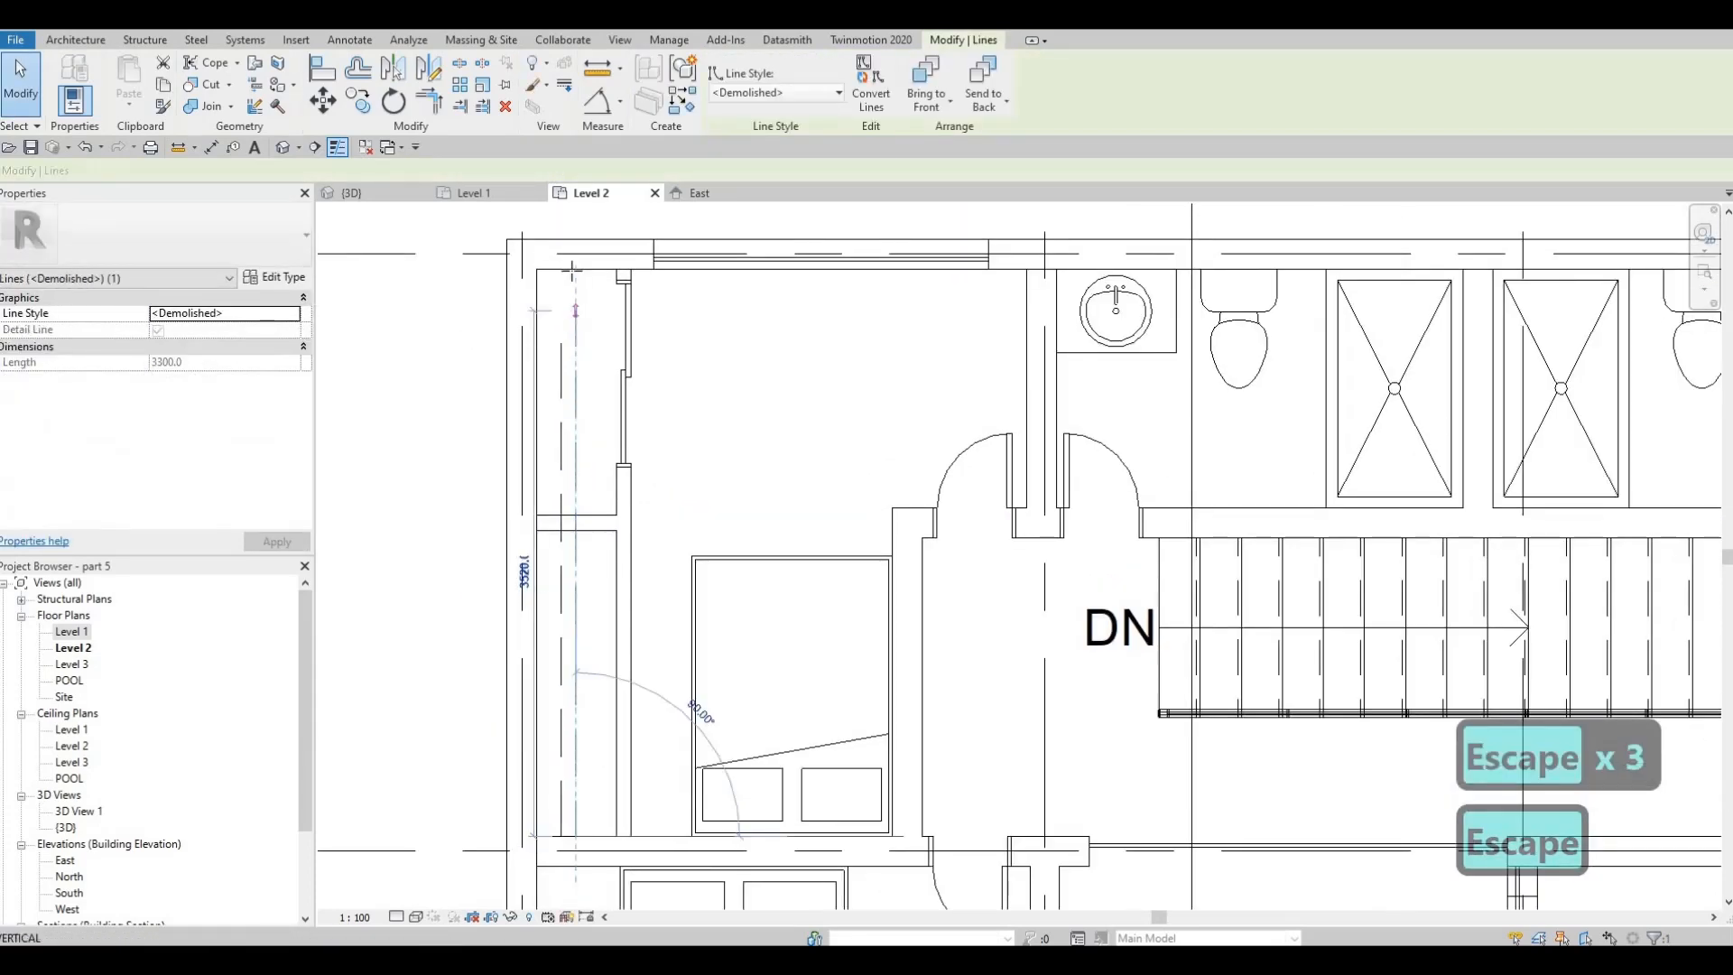
pyautogui.press('Escape')
pyautogui.press('Escape')
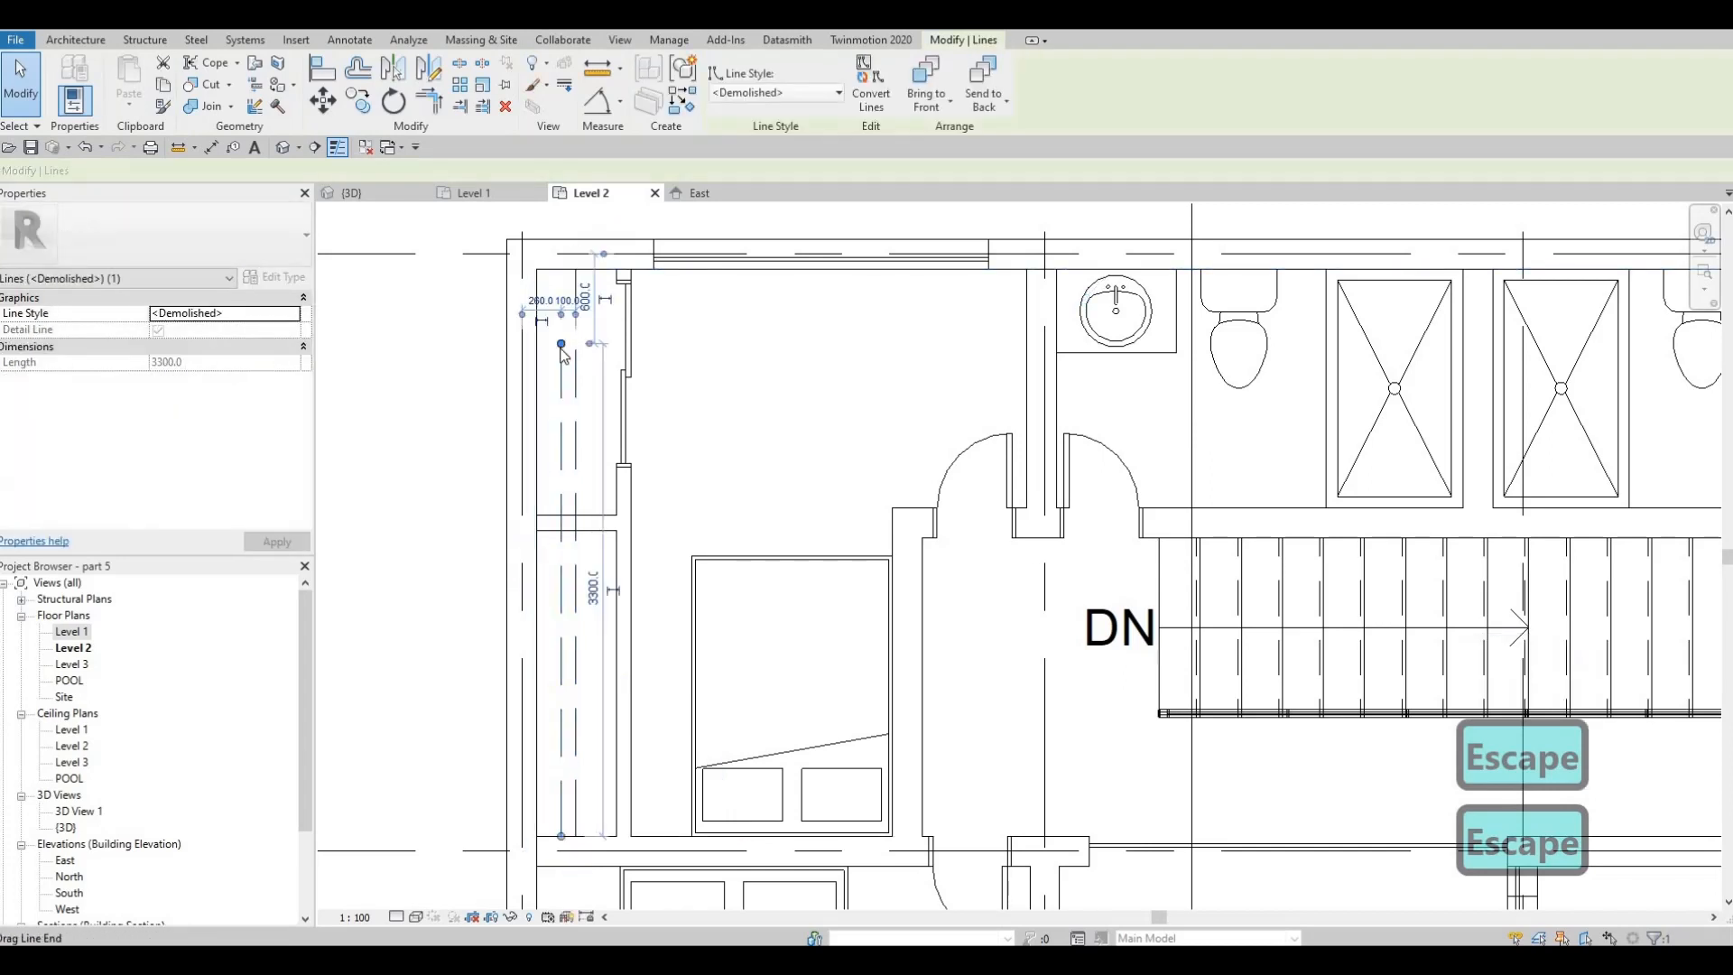
pyautogui.moveTo(694, 405); pyautogui.dragTo(707, 403, button='middle')
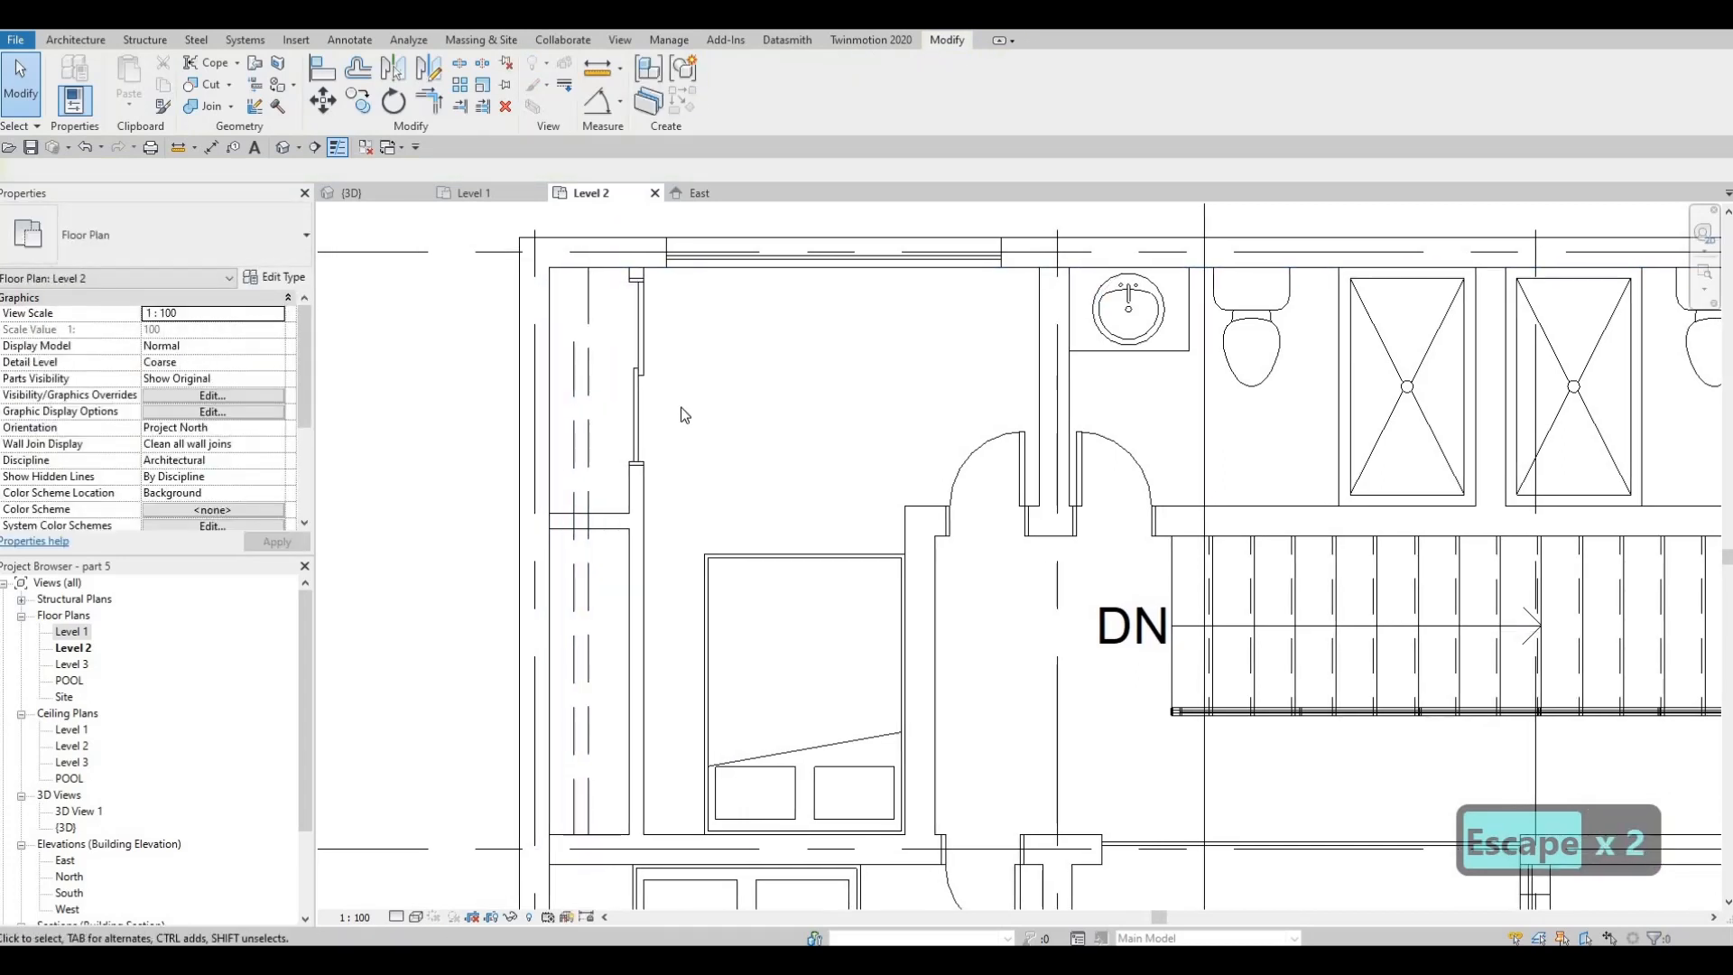
pyautogui.press('Escape')
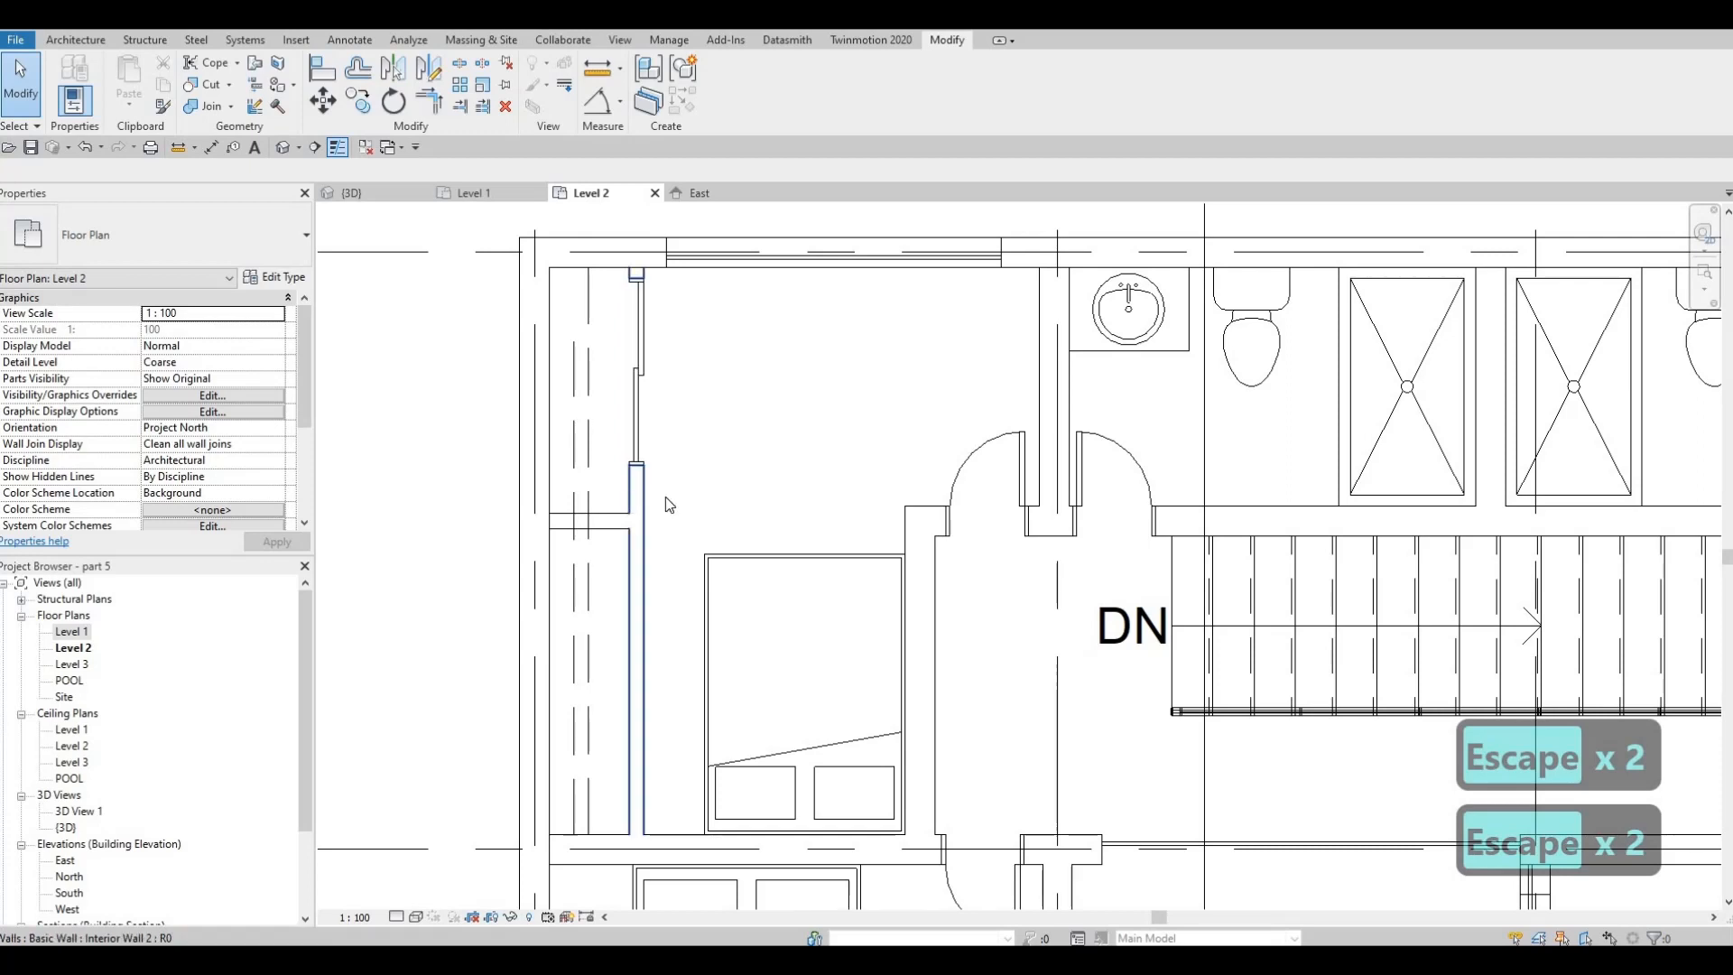
pyautogui.press('Escape')
# Draw an Interior Wall 2 closet enclosure from the bathroom wall, about 1000 mm west and north to the exterior wall, in the northwest bedroom
pyautogui.click(623, 522)
pyautogui.press('c')
pyautogui.press('s')
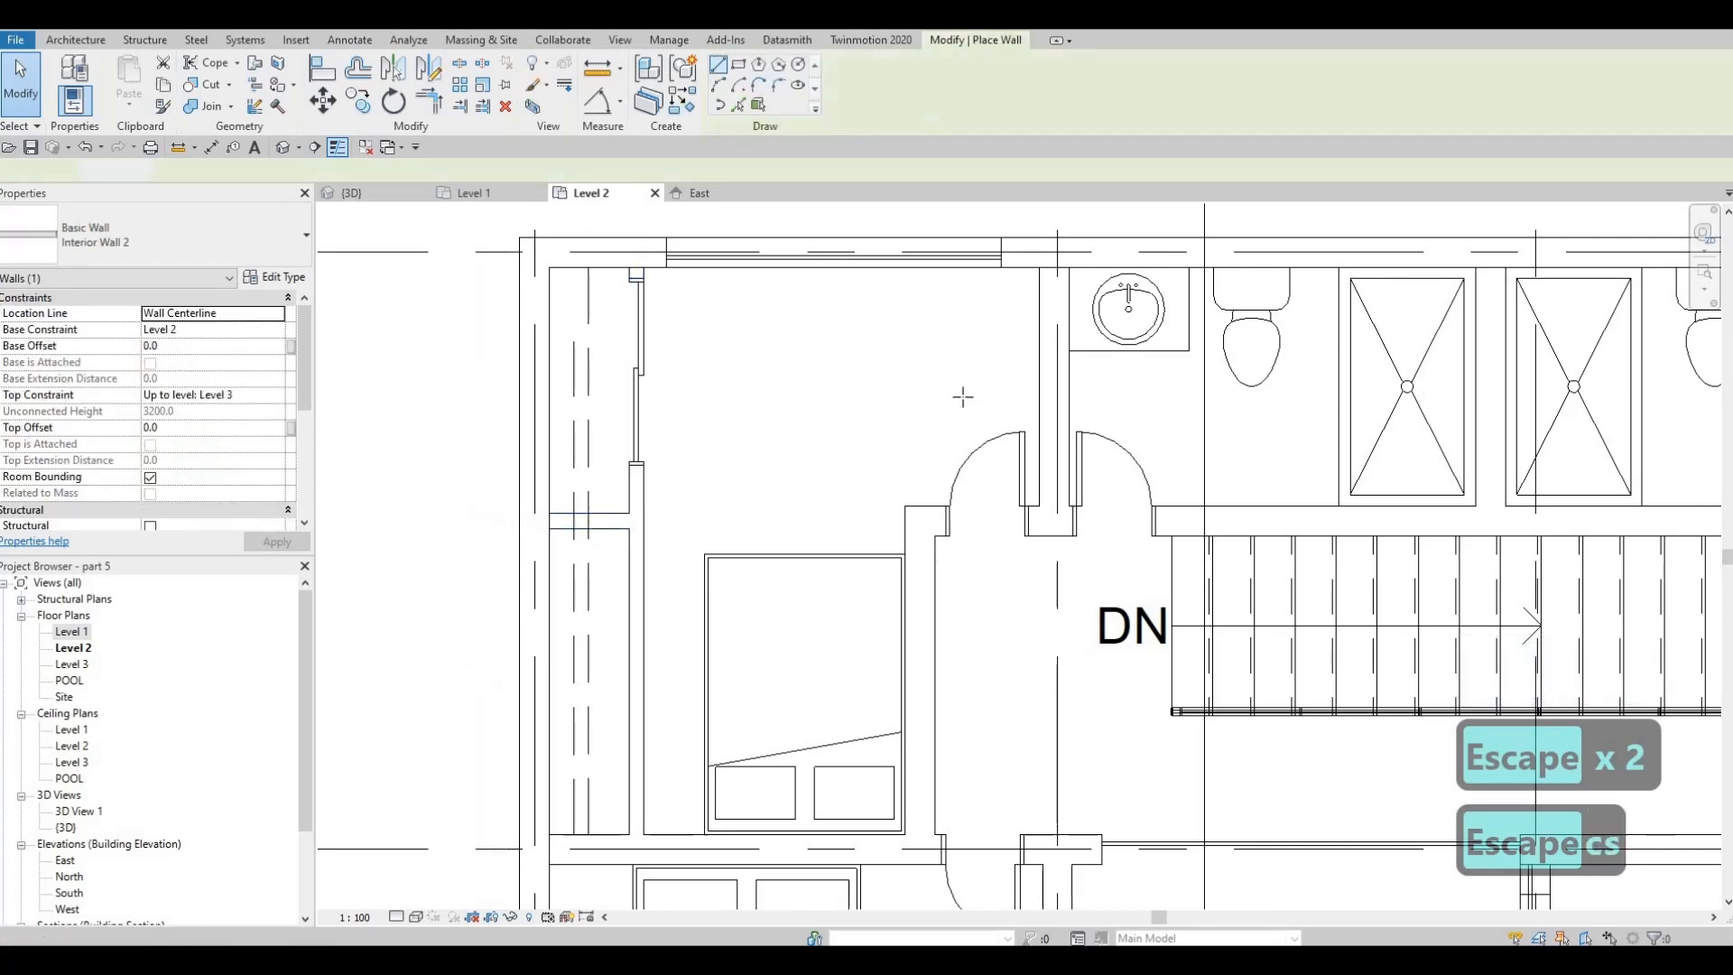
pyautogui.click(1038, 404)
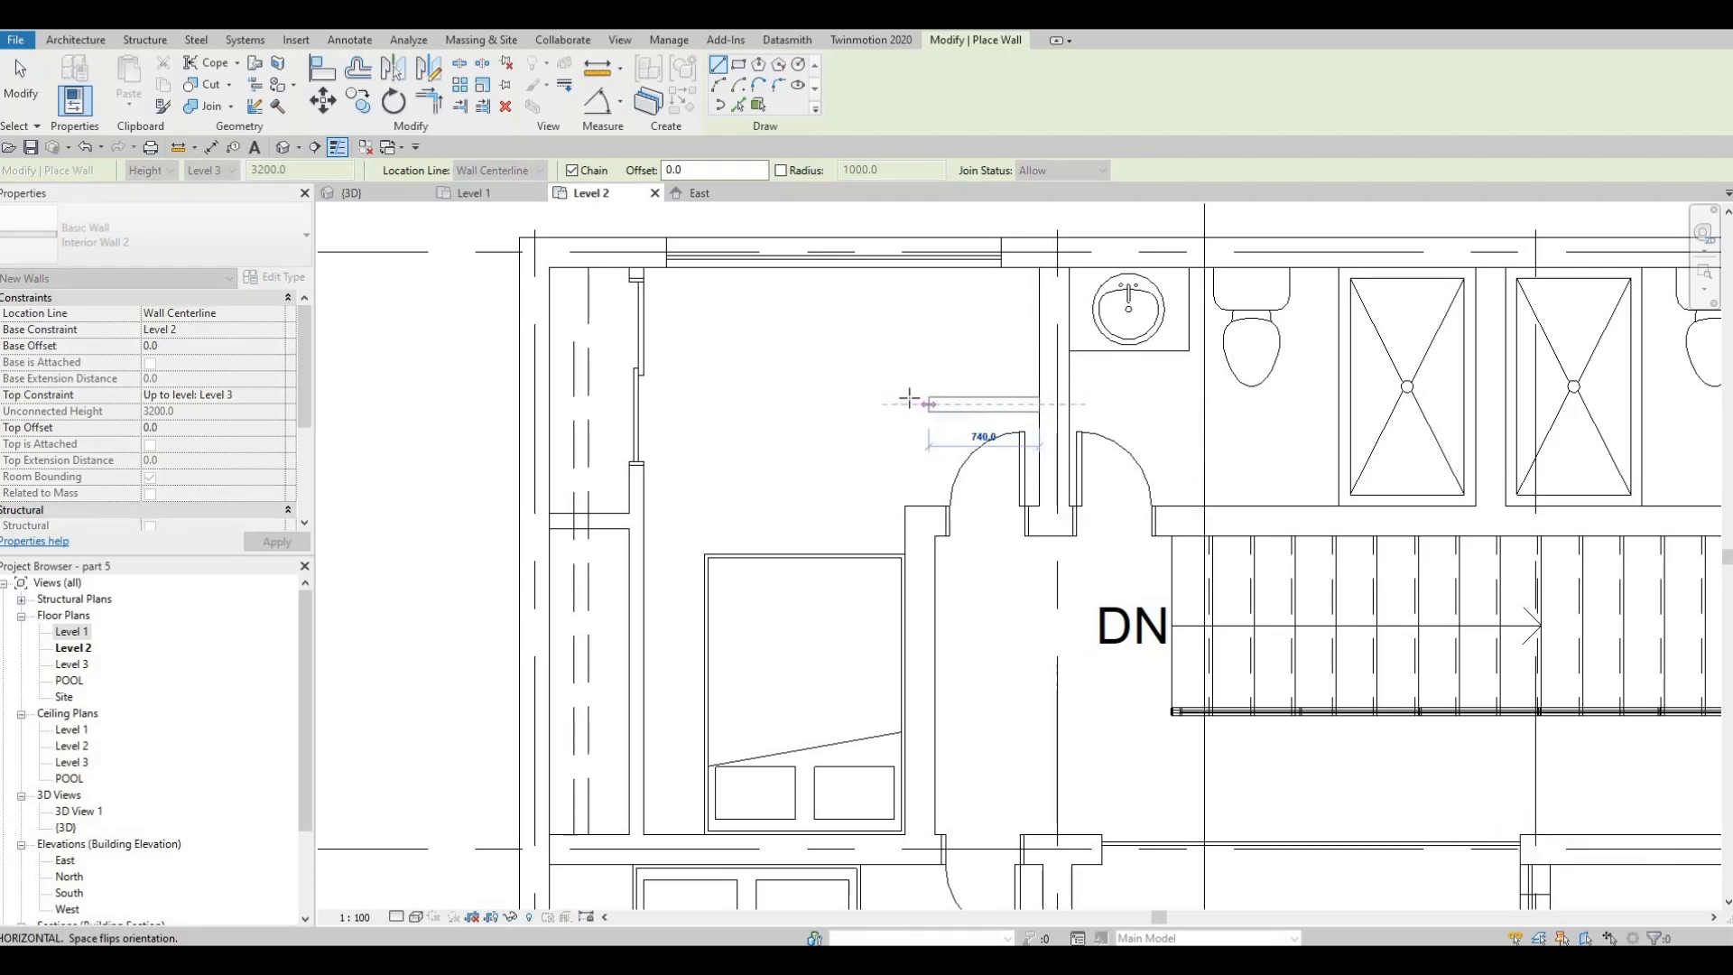
pyautogui.click(905, 405)
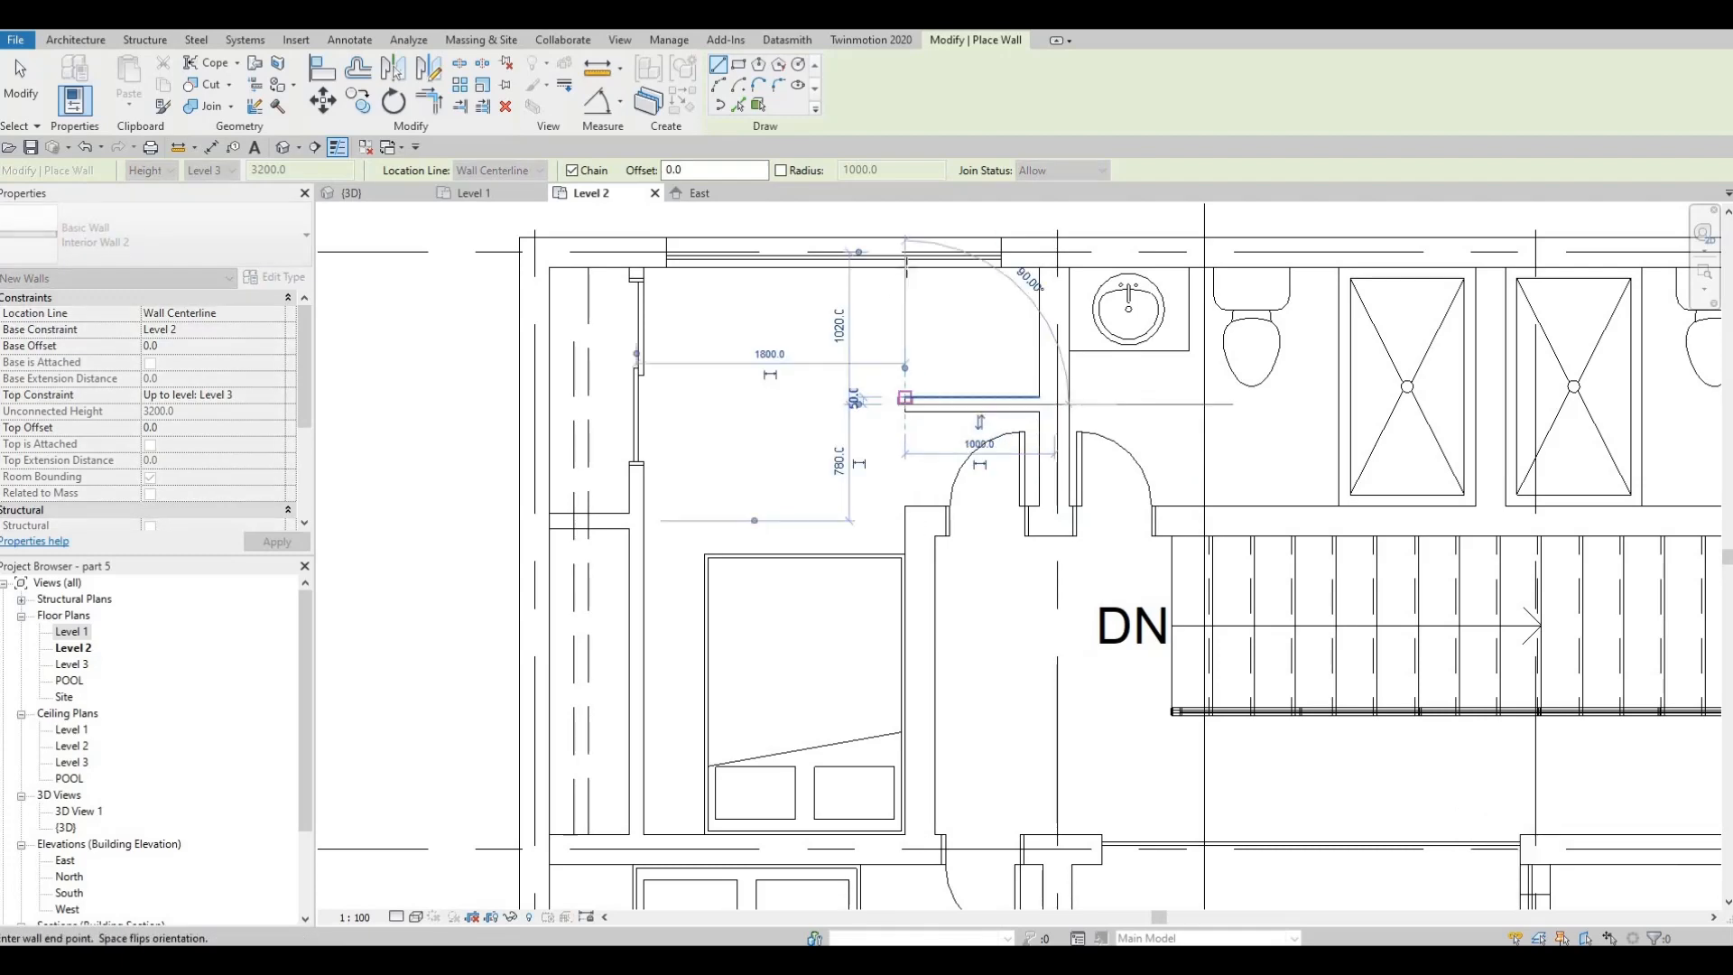
pyautogui.click(906, 269)
pyautogui.press('Escape')
pyautogui.press('Escape')
# Adjust the northwest bedroom's north curtain wall, pulling its east end clear of the new closet and extending its west end toward the corner
pyautogui.click(999, 256)
pyautogui.moveTo(1002, 254); pyautogui.dragTo(882, 256)
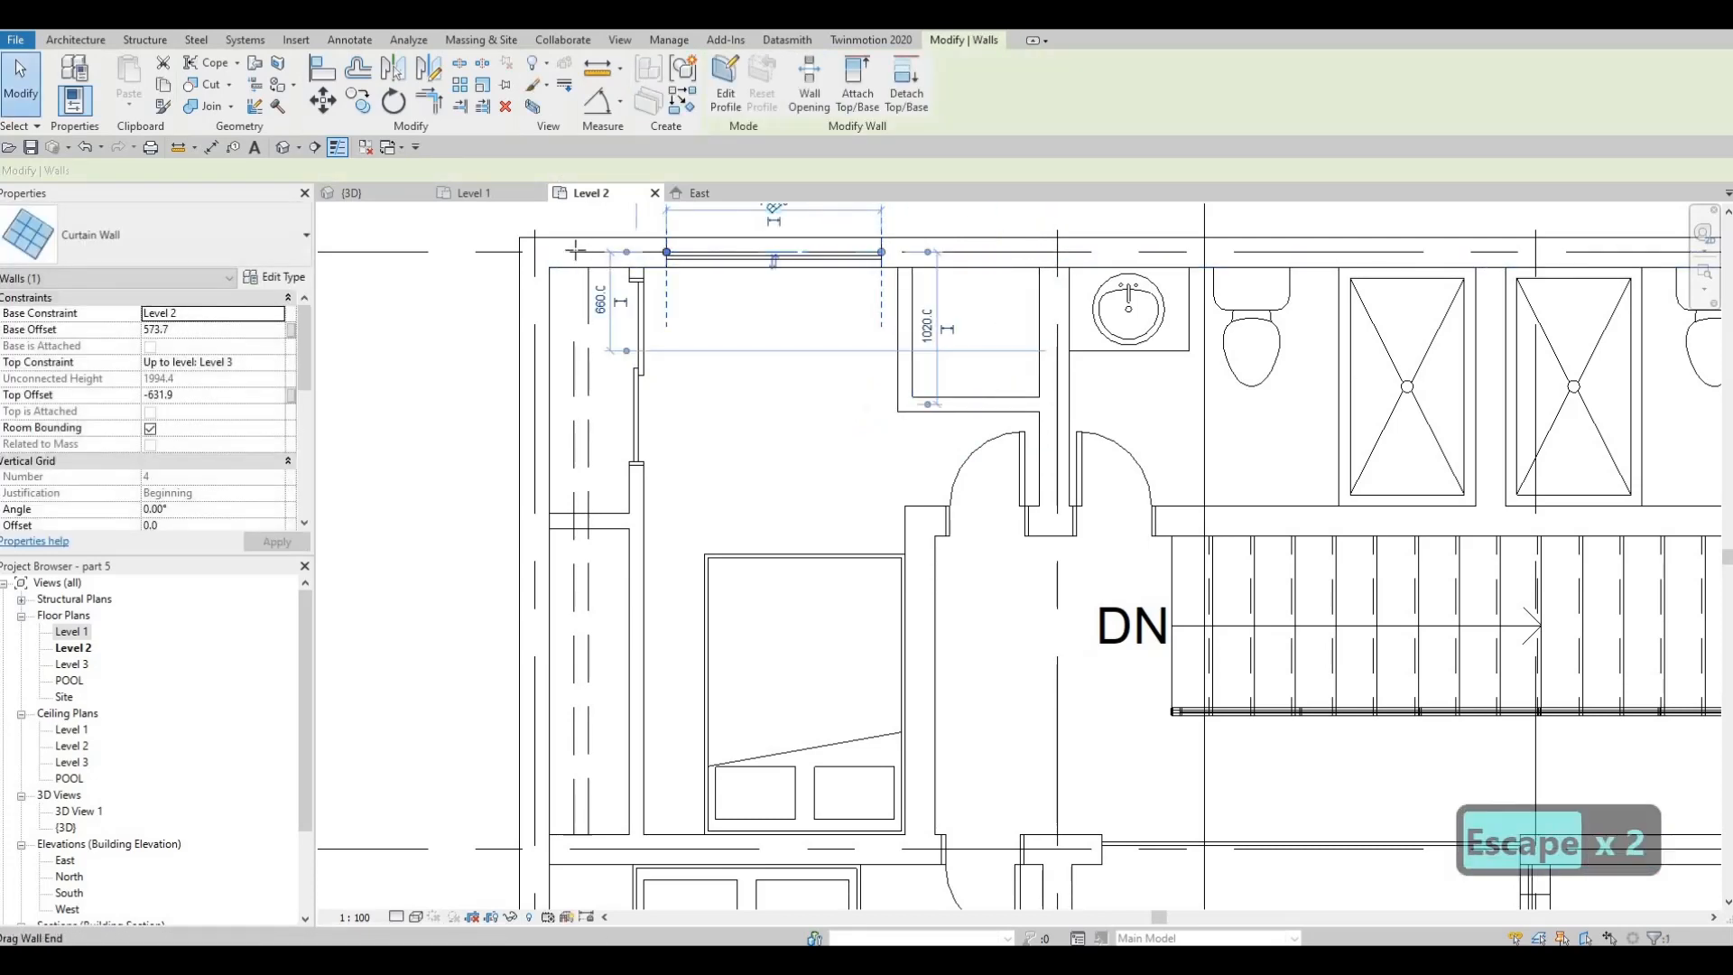
pyautogui.moveTo(666, 253); pyautogui.dragTo(574, 254)
pyautogui.press('Escape')
pyautogui.press('Escape')
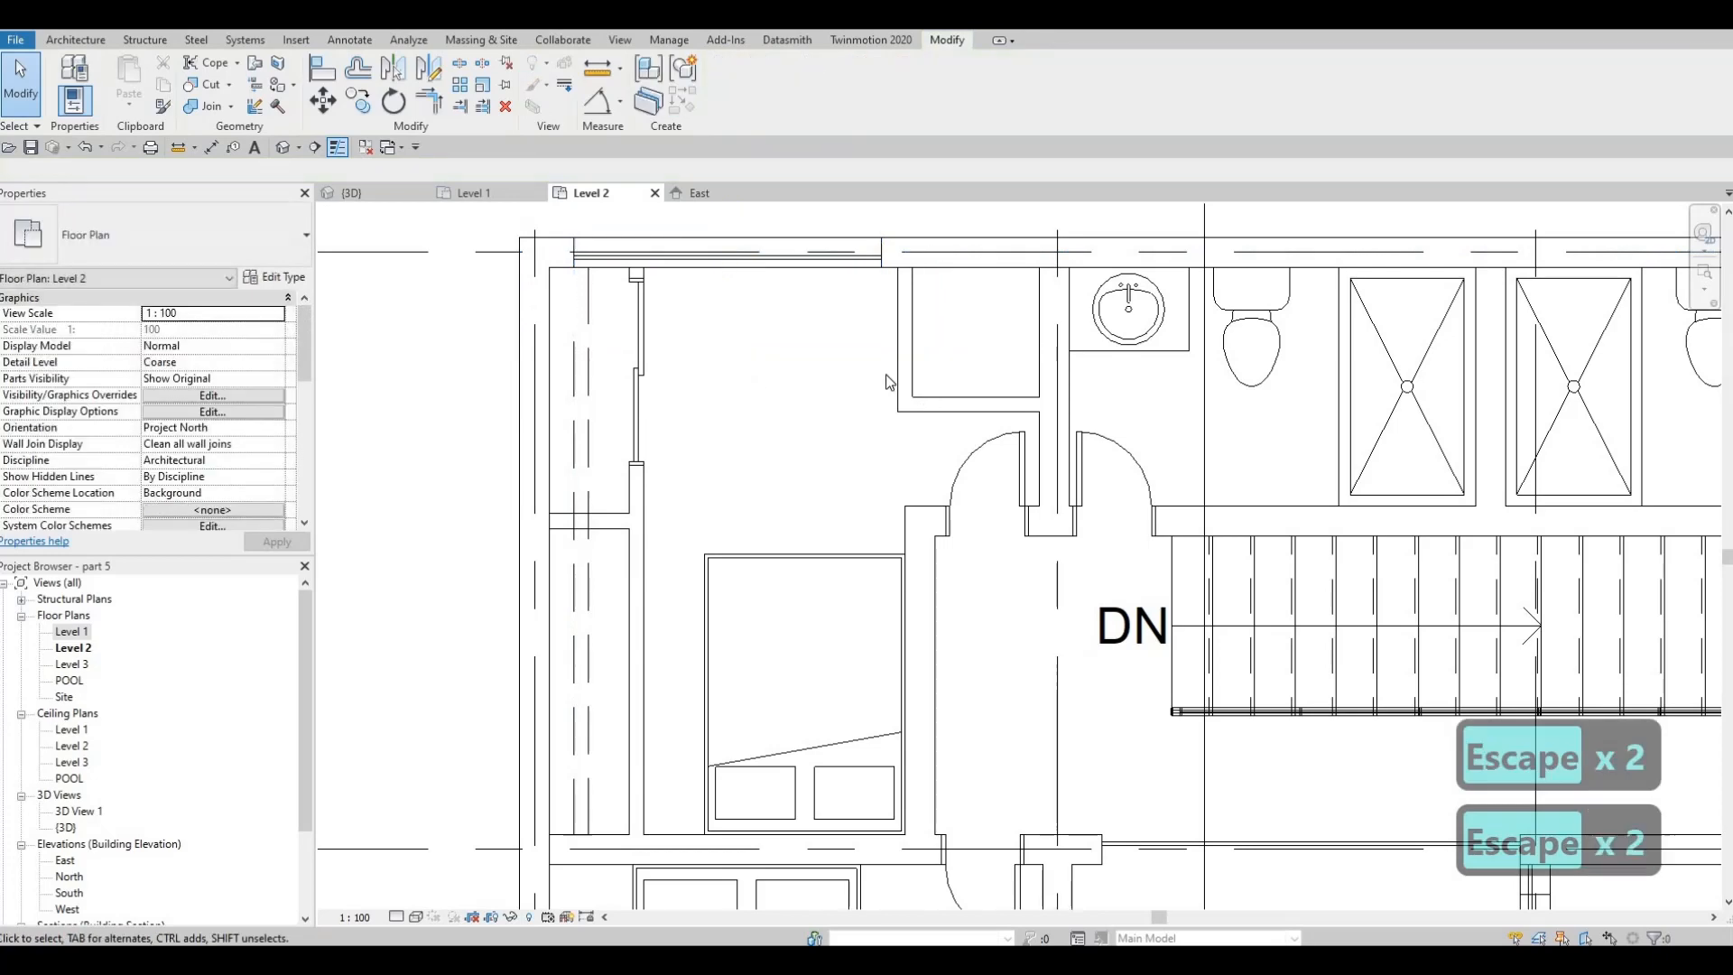
pyautogui.moveTo(912, 330); pyautogui.dragTo(912, 352, button='middle')
pyautogui.click(910, 310)
pyautogui.press('Escape')
pyautogui.press('Escape')
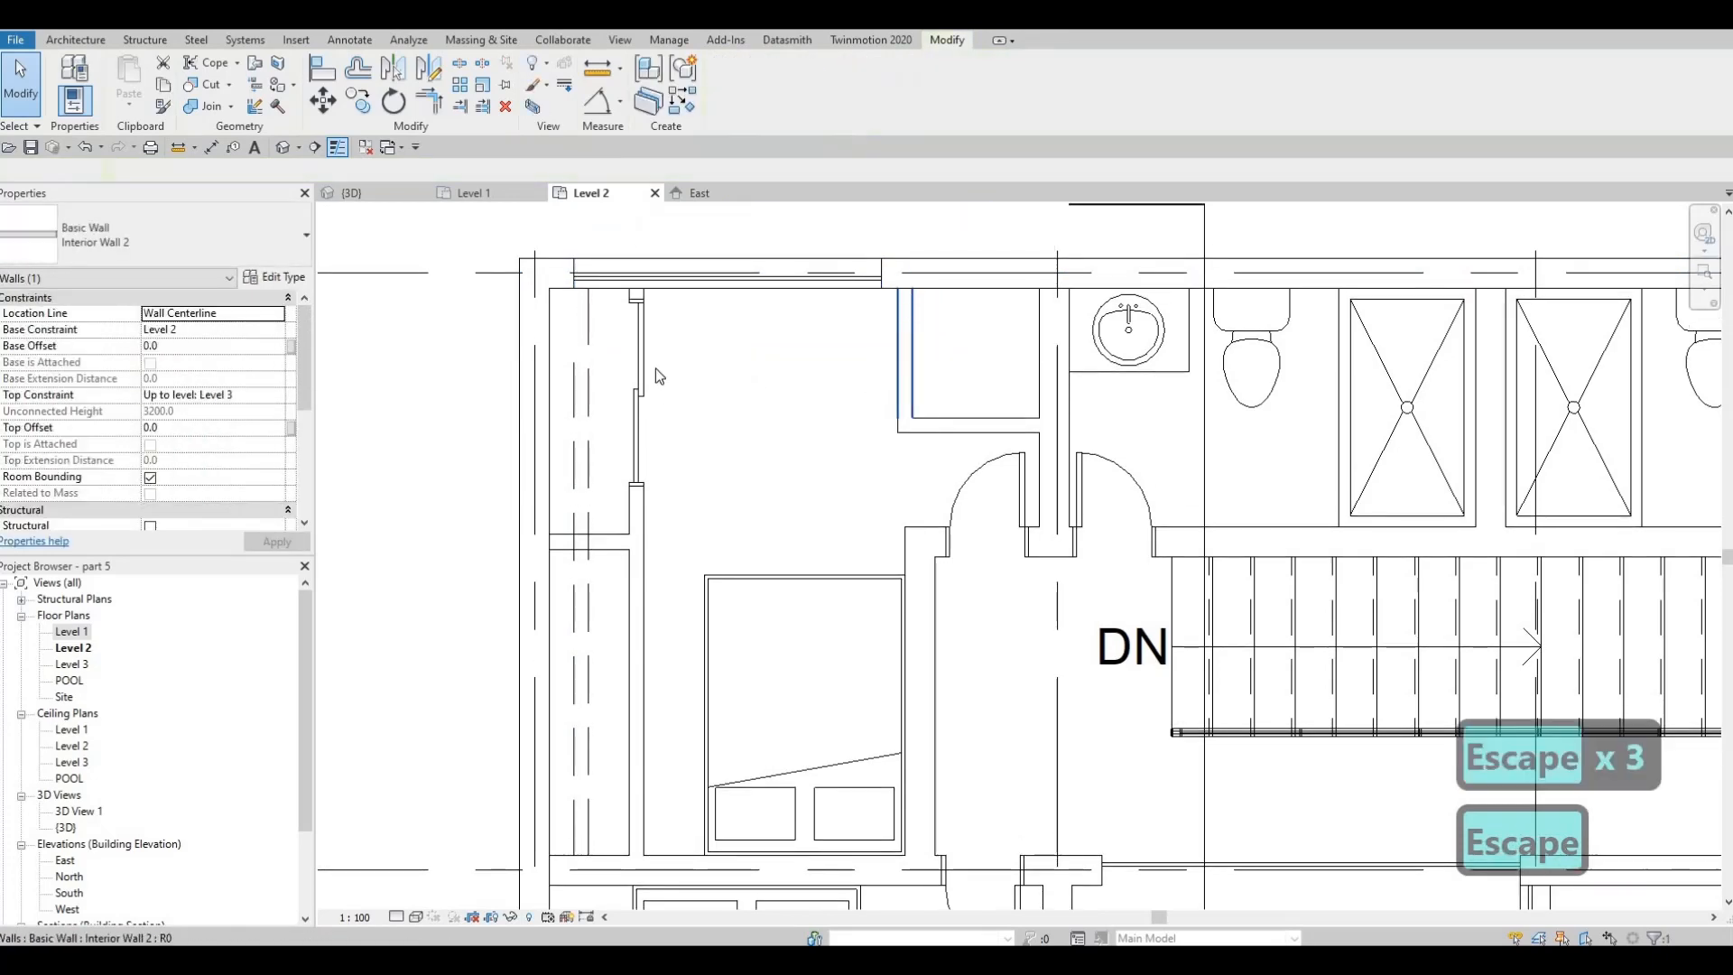
pyautogui.click(637, 380)
pyautogui.press('c')
pyautogui.press('s')
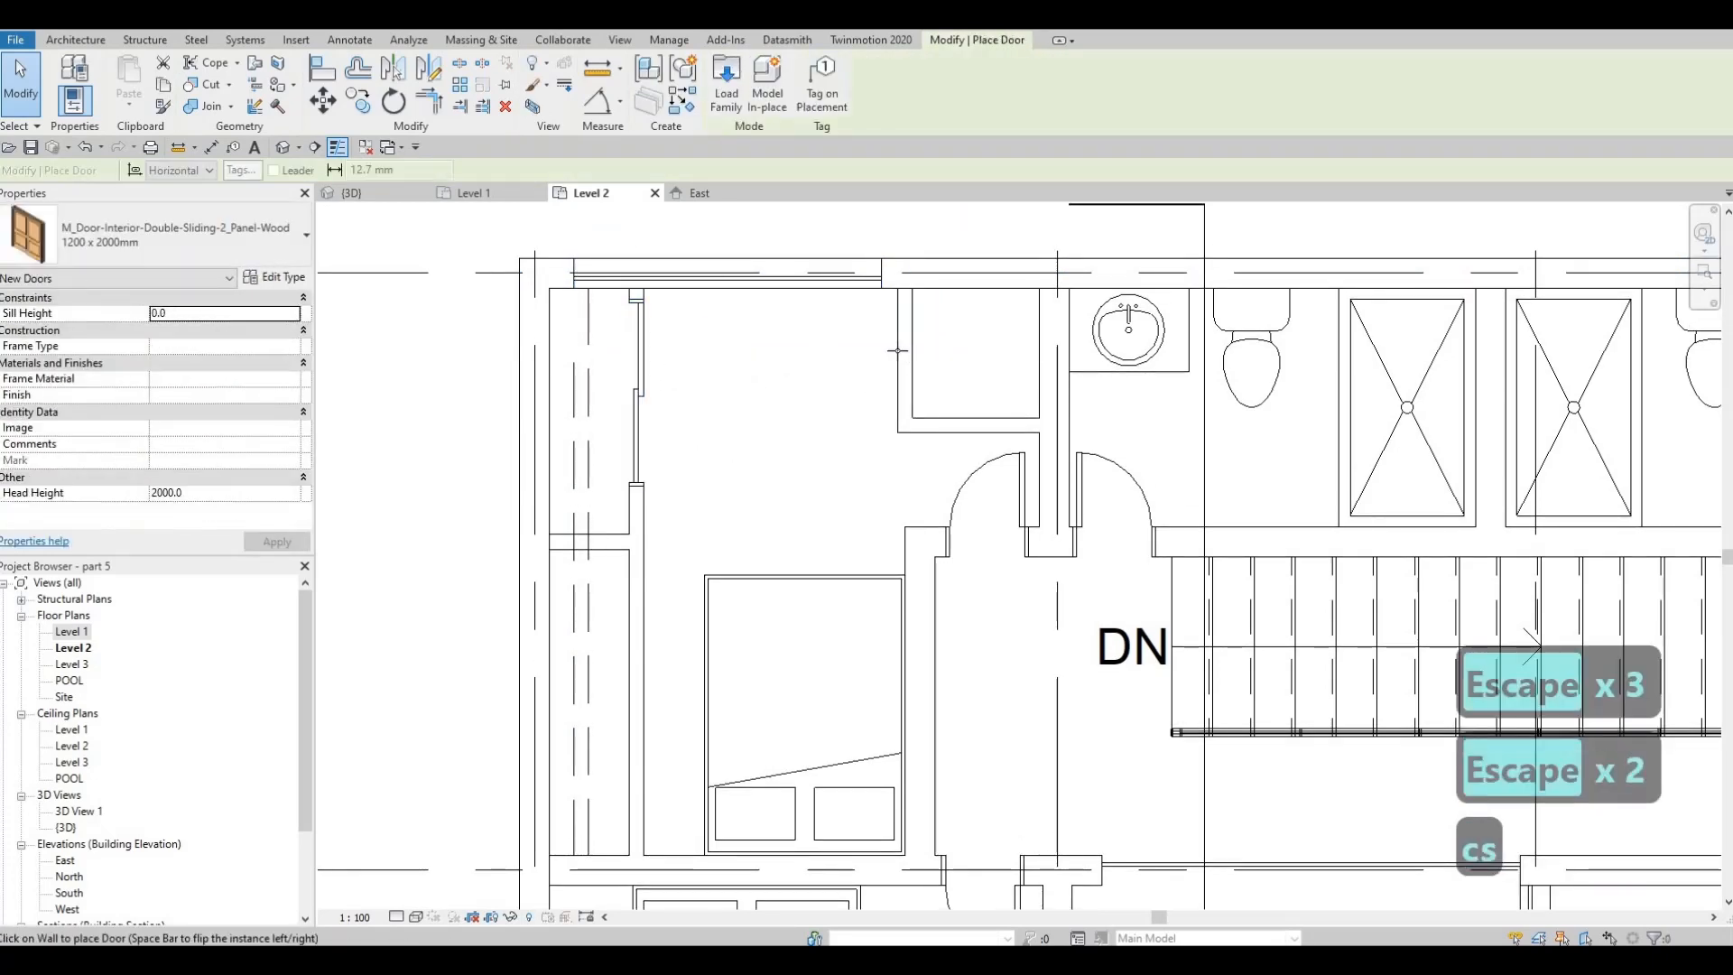
pyautogui.click(227, 241)
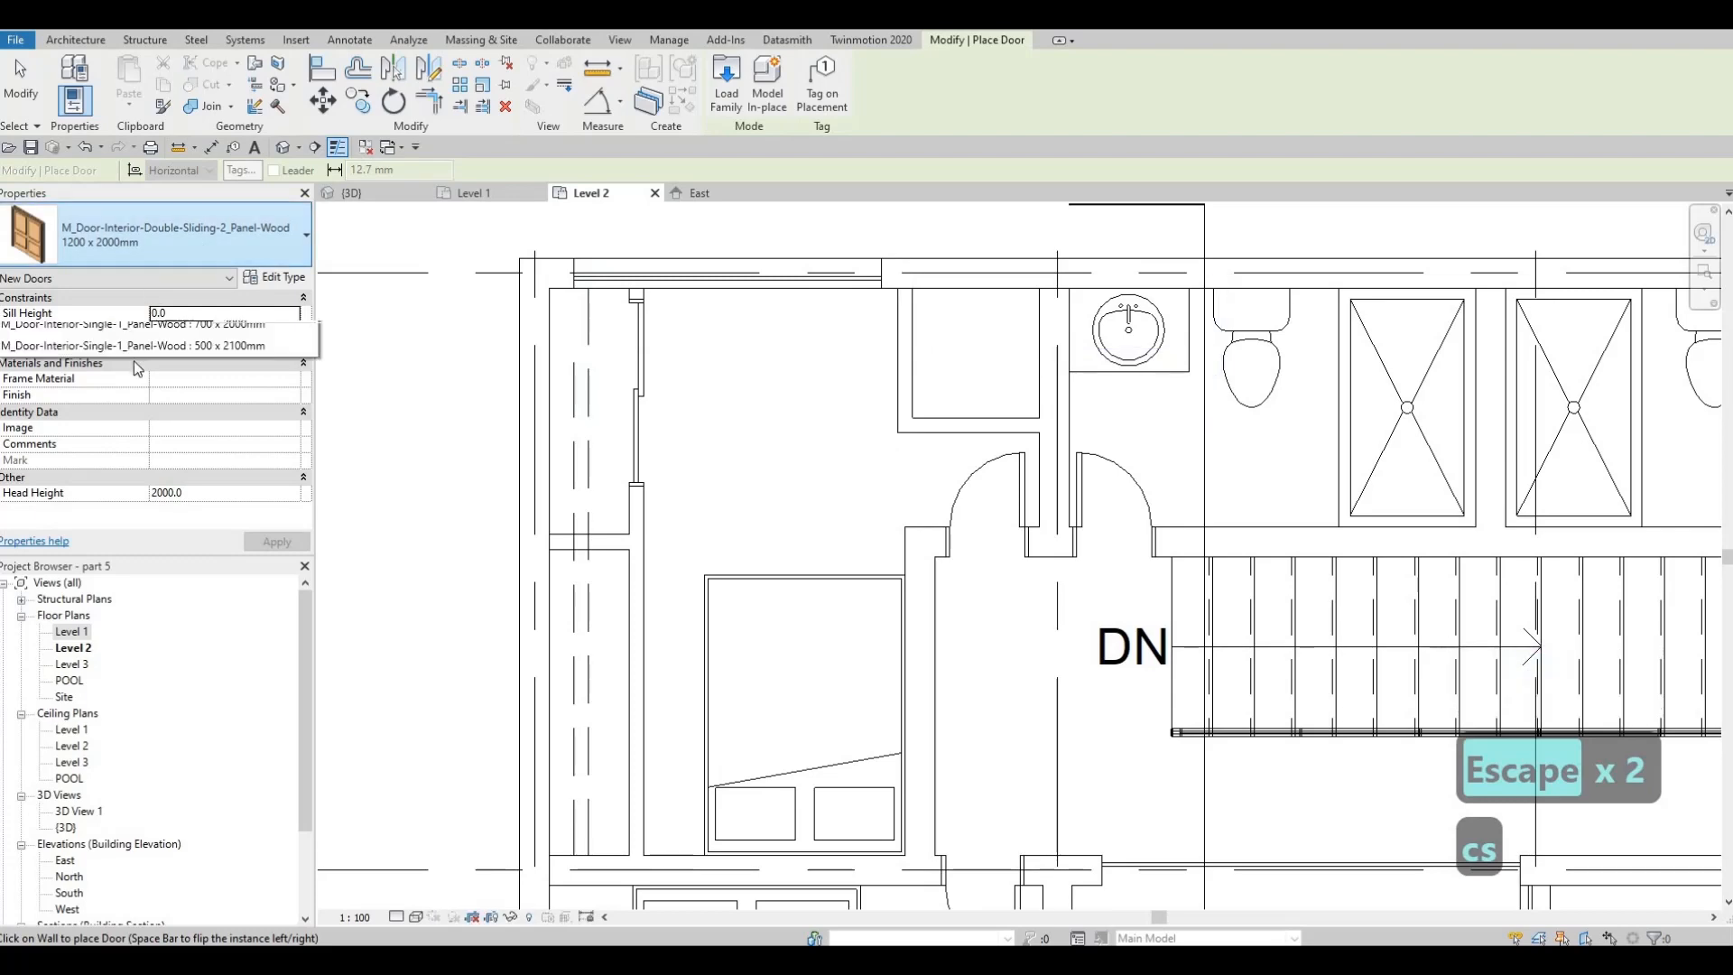
pyautogui.press('Escape')
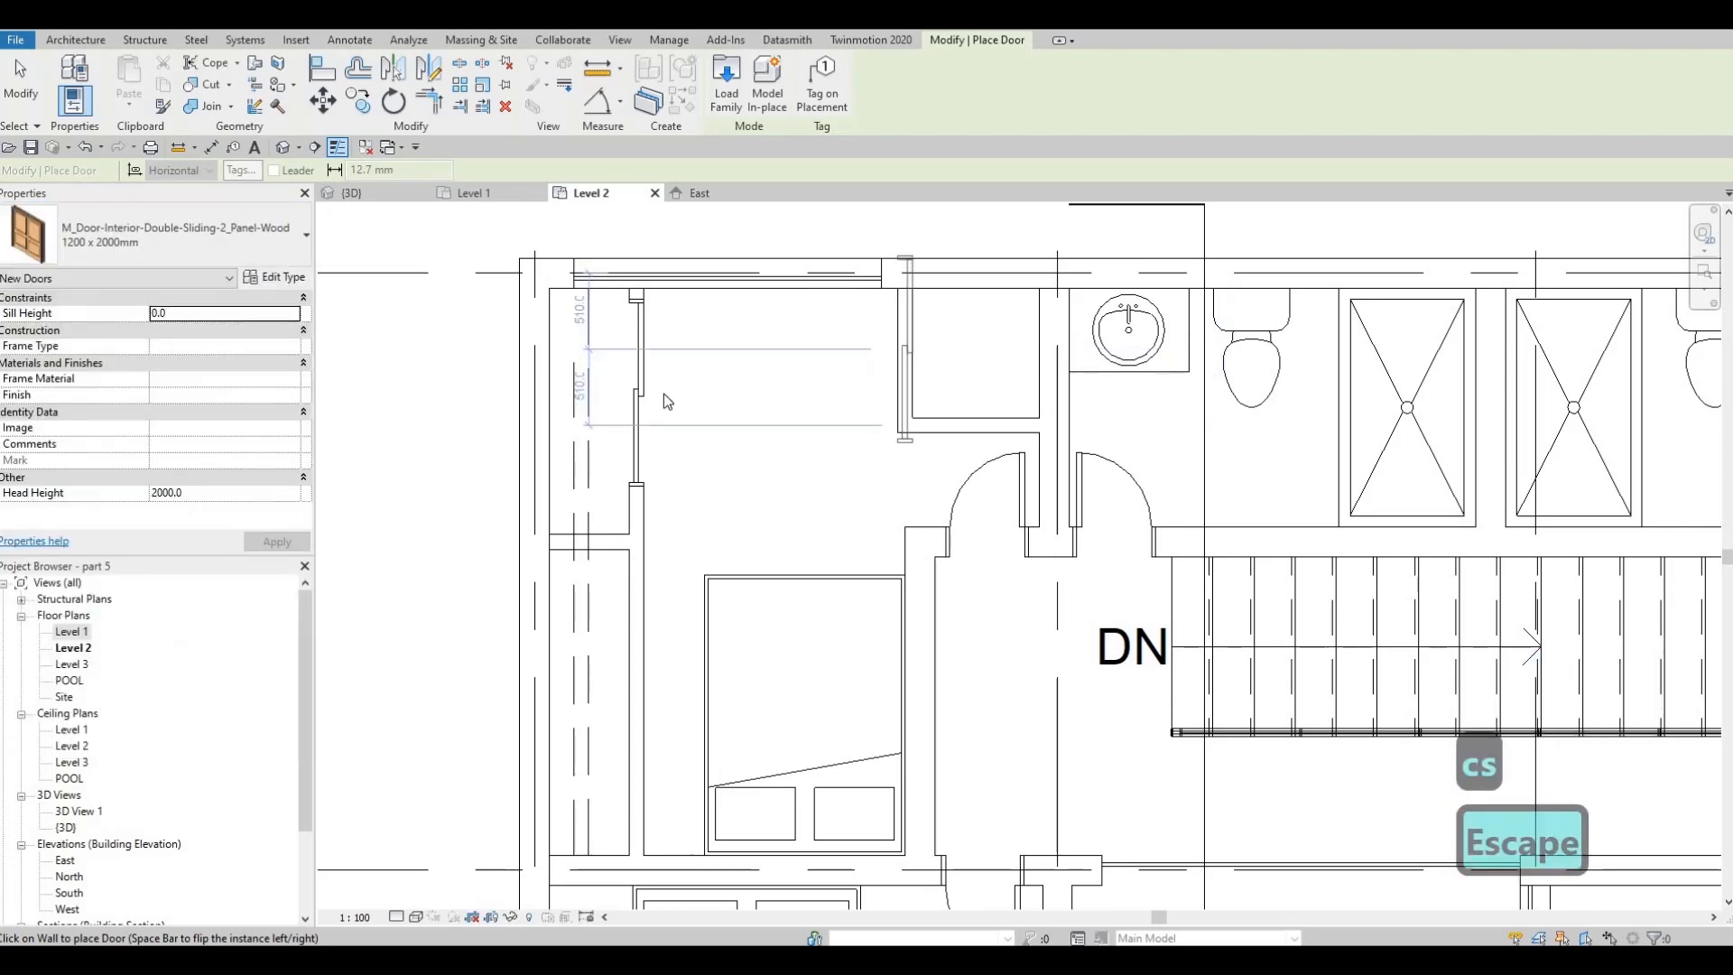
pyautogui.press('Escape')
# Duplicate the western closet door's type as 1200 x 2000mm 2 and set its width to 800 mm
pyautogui.click(641, 361)
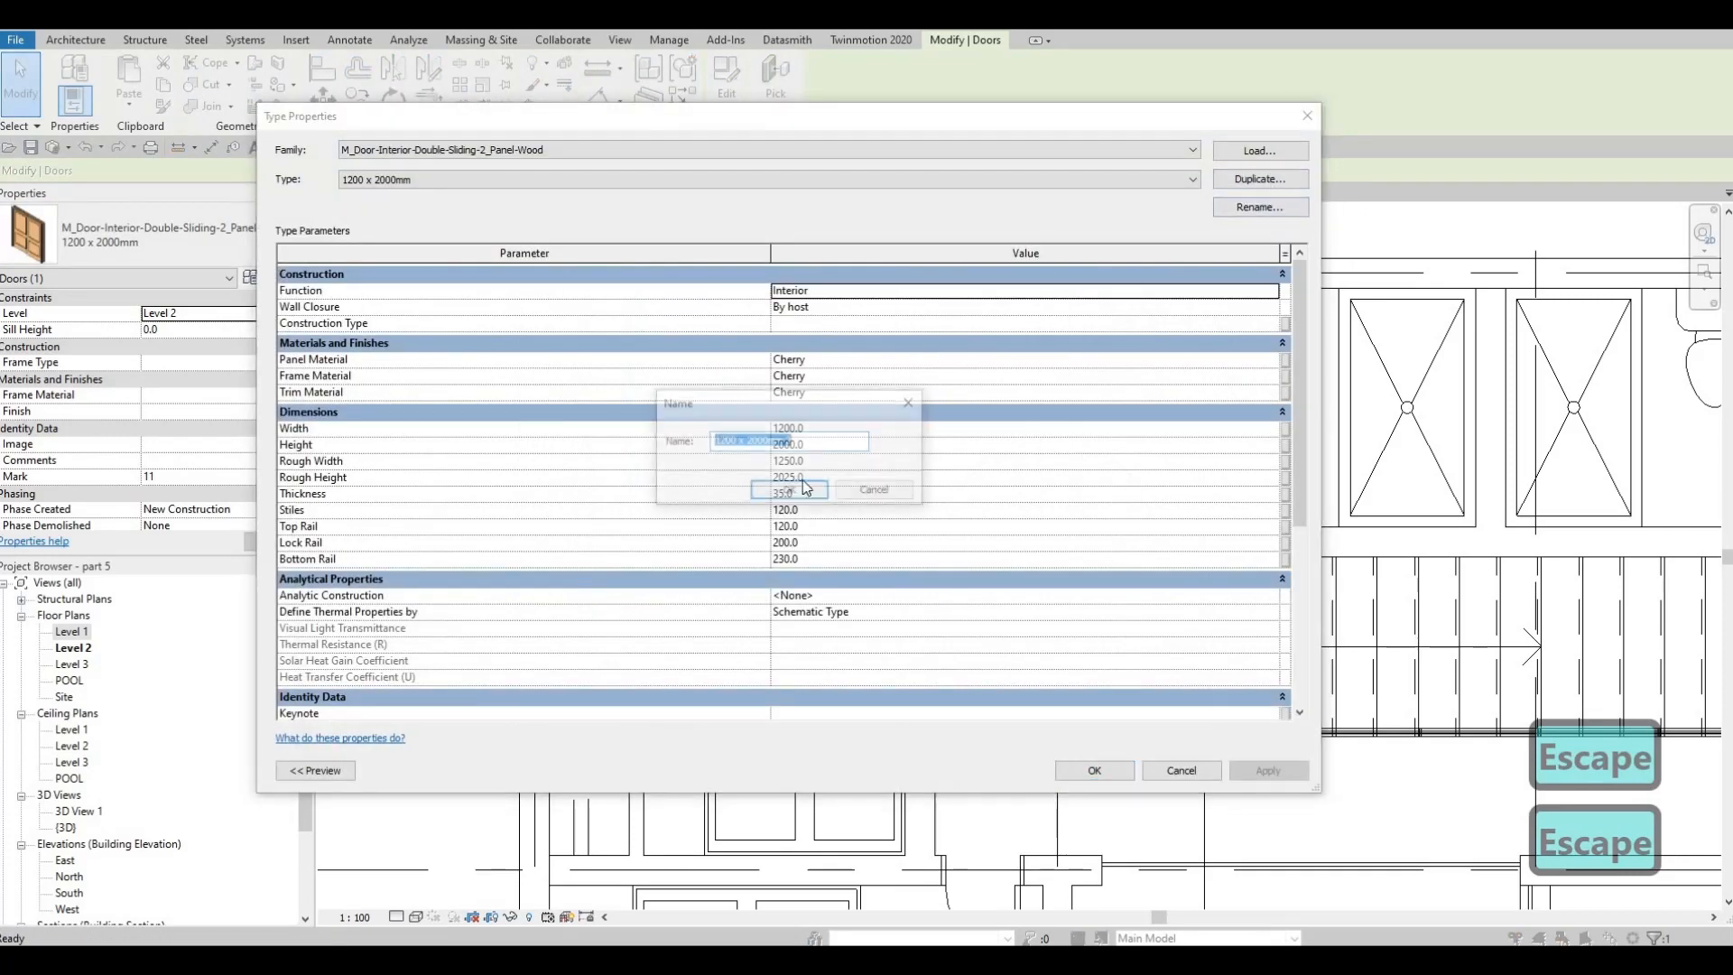
pyautogui.press('Return')
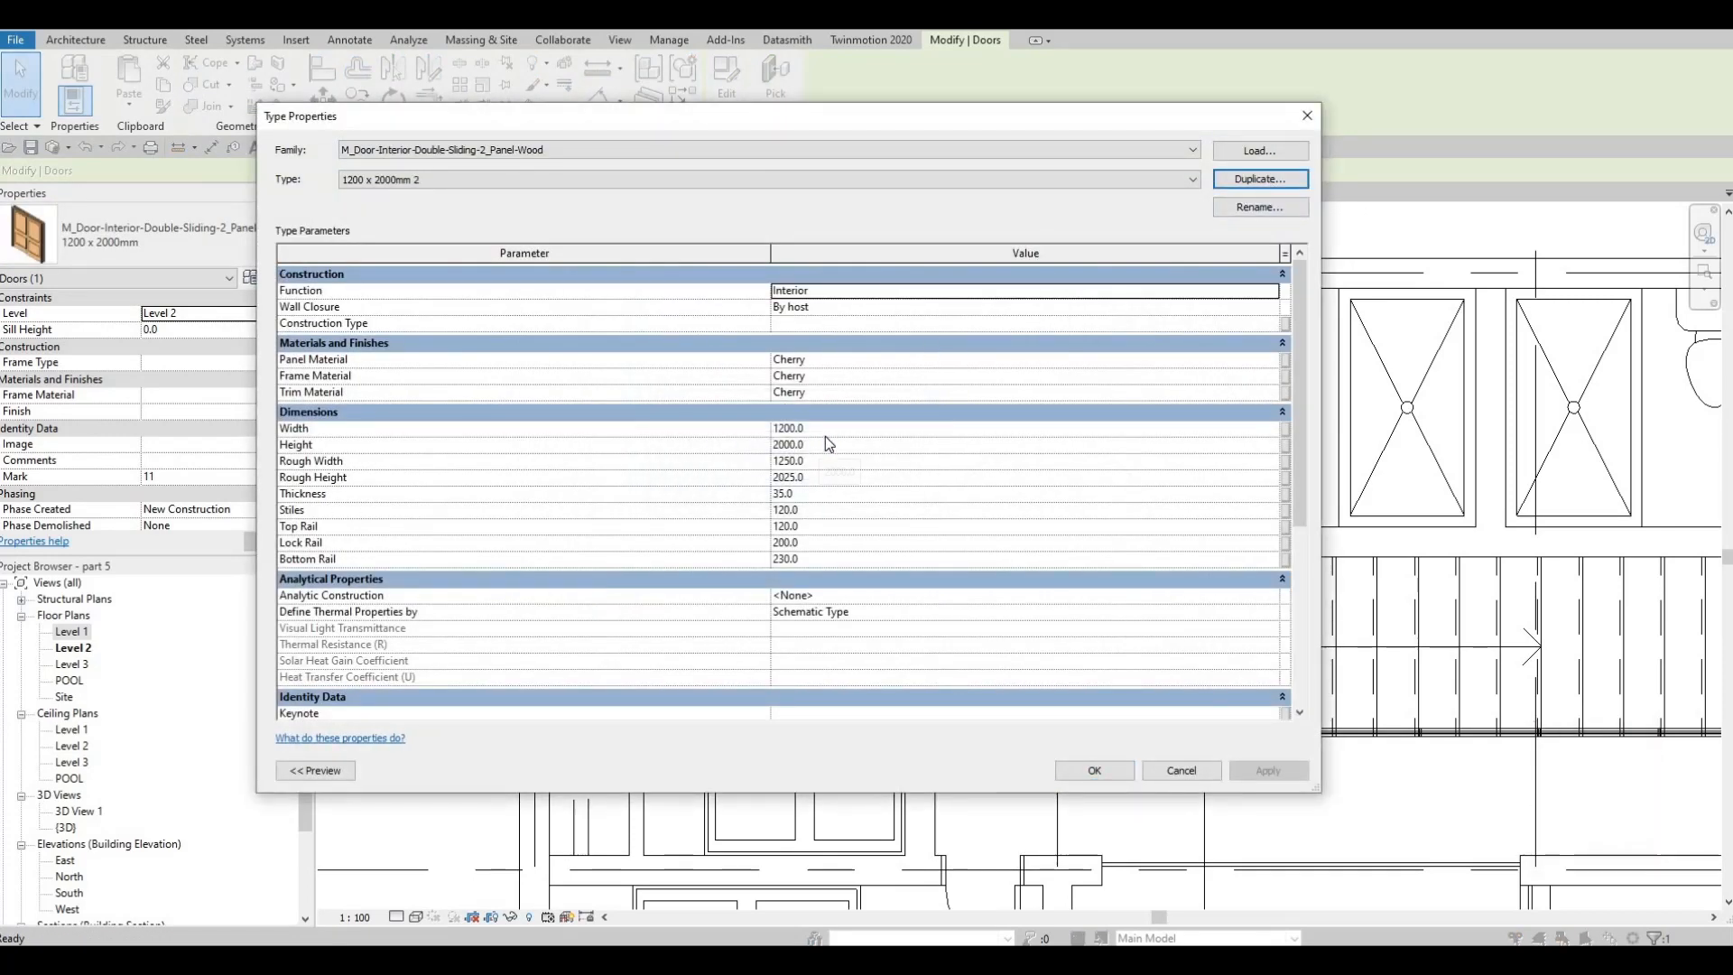
pyautogui.click(812, 429)
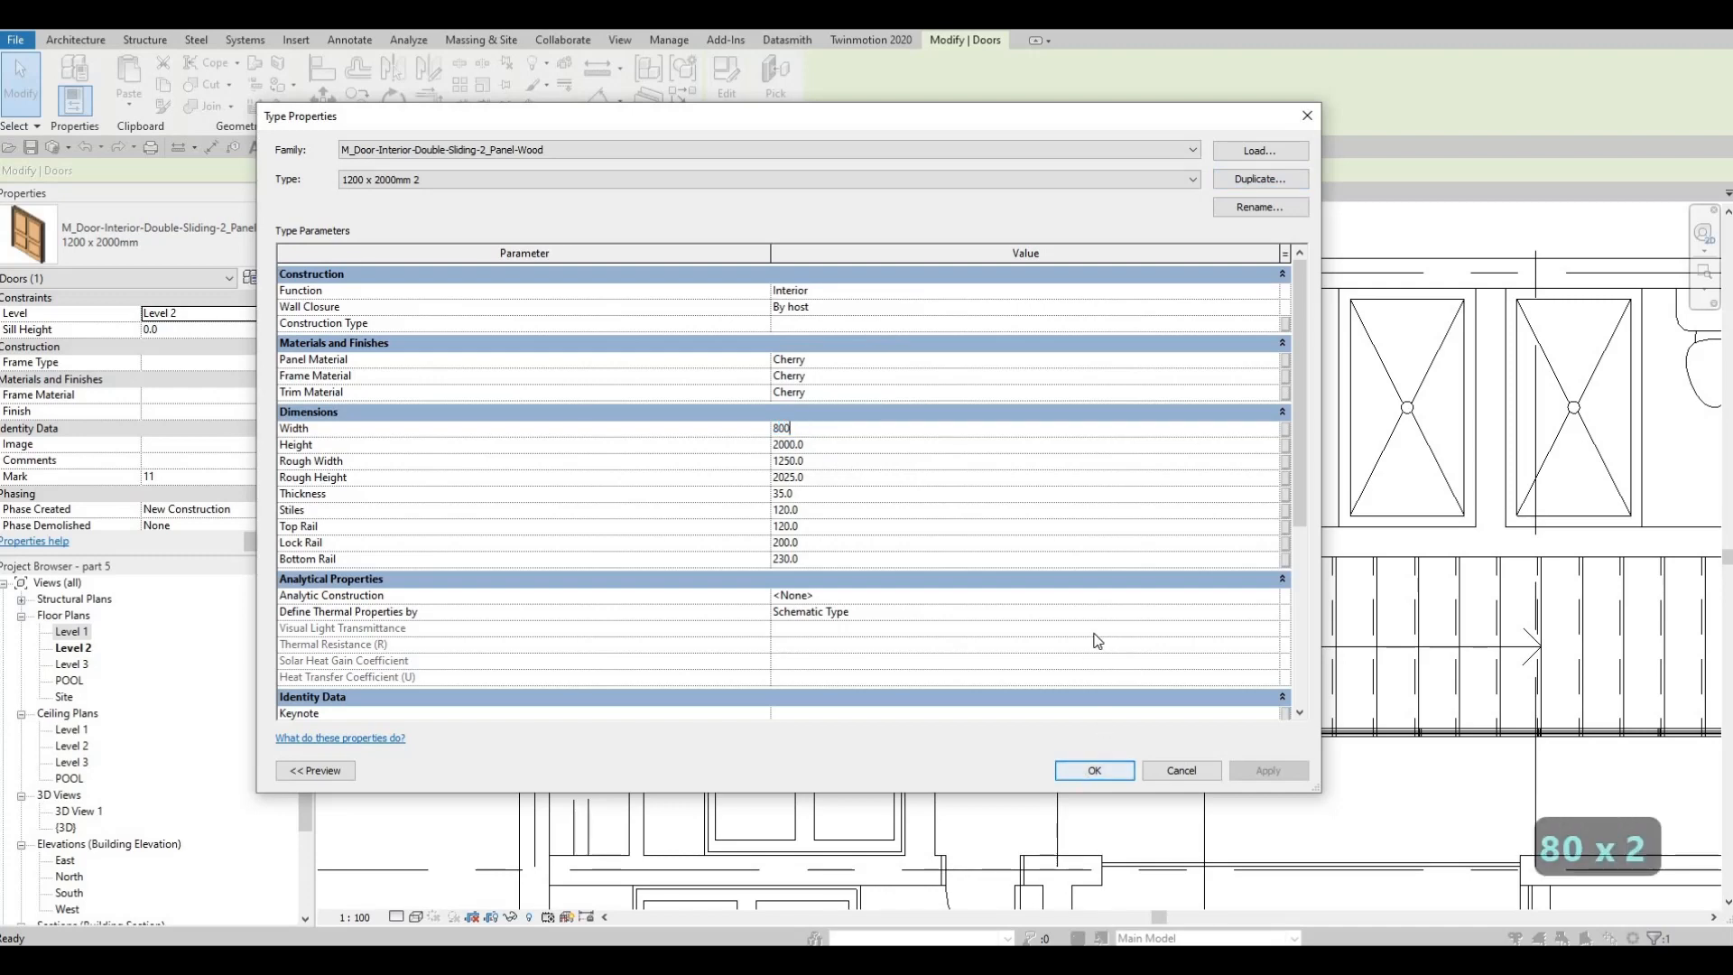
pyautogui.press('Return')
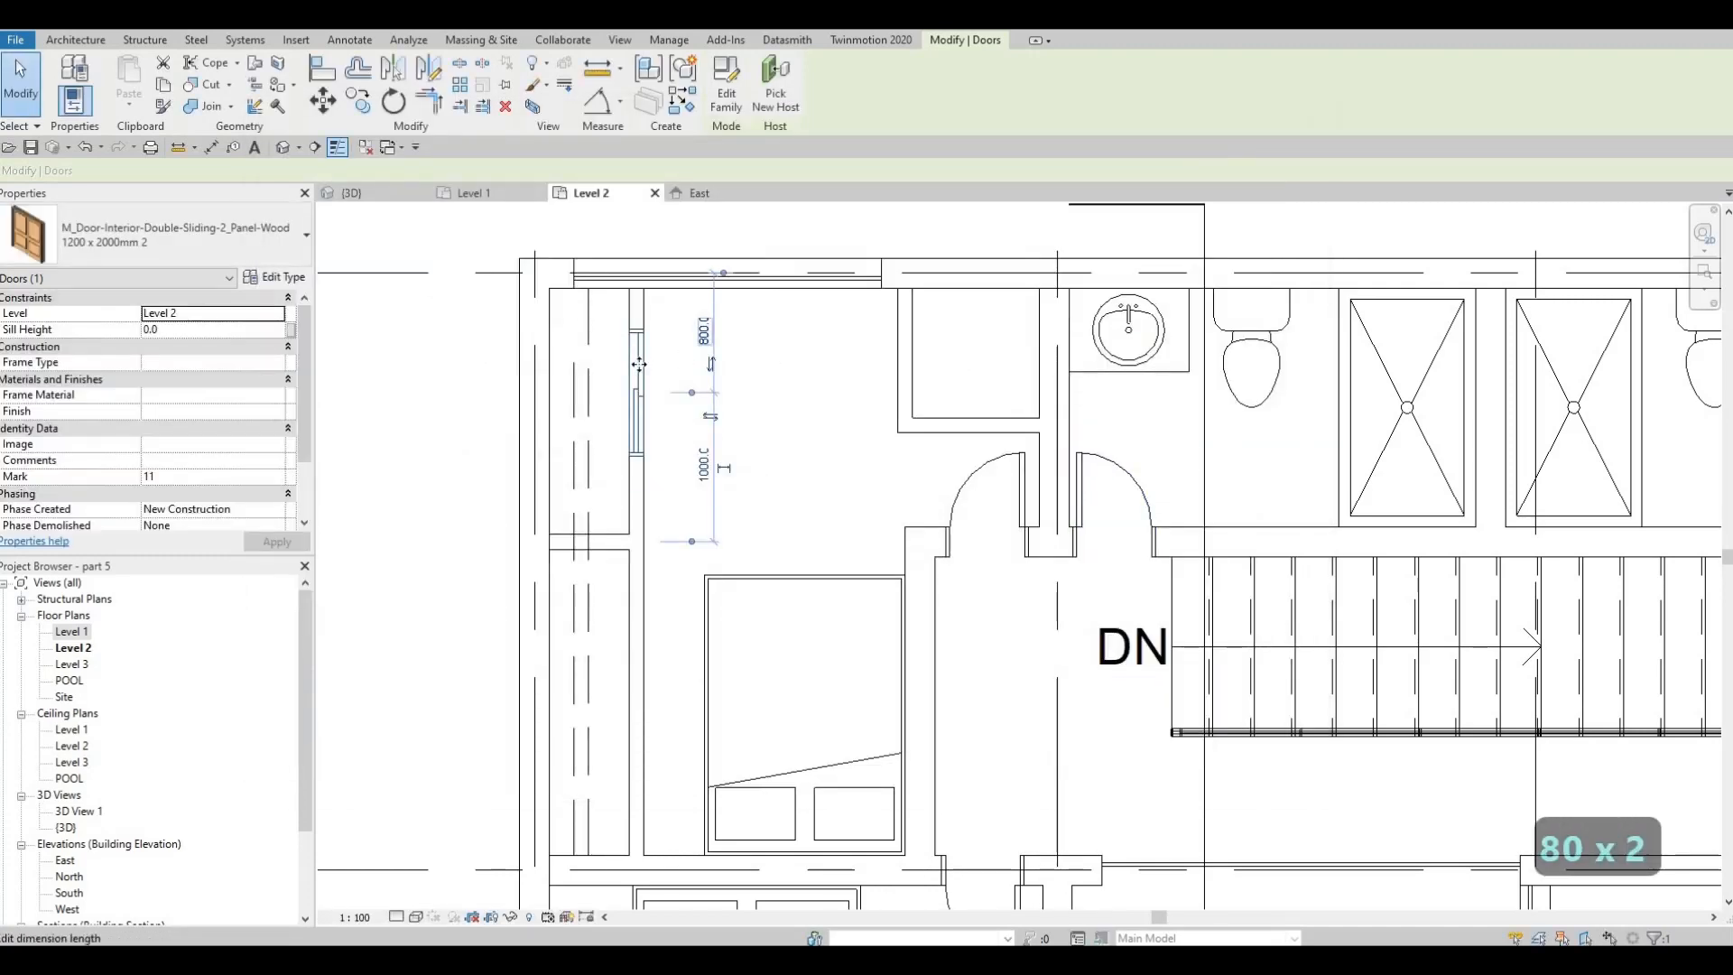
# Place a 1200 x 2000mm 2 double sliding door in the west wall of the new closet beside the bathroom
pyautogui.press('c')
pyautogui.press('s')
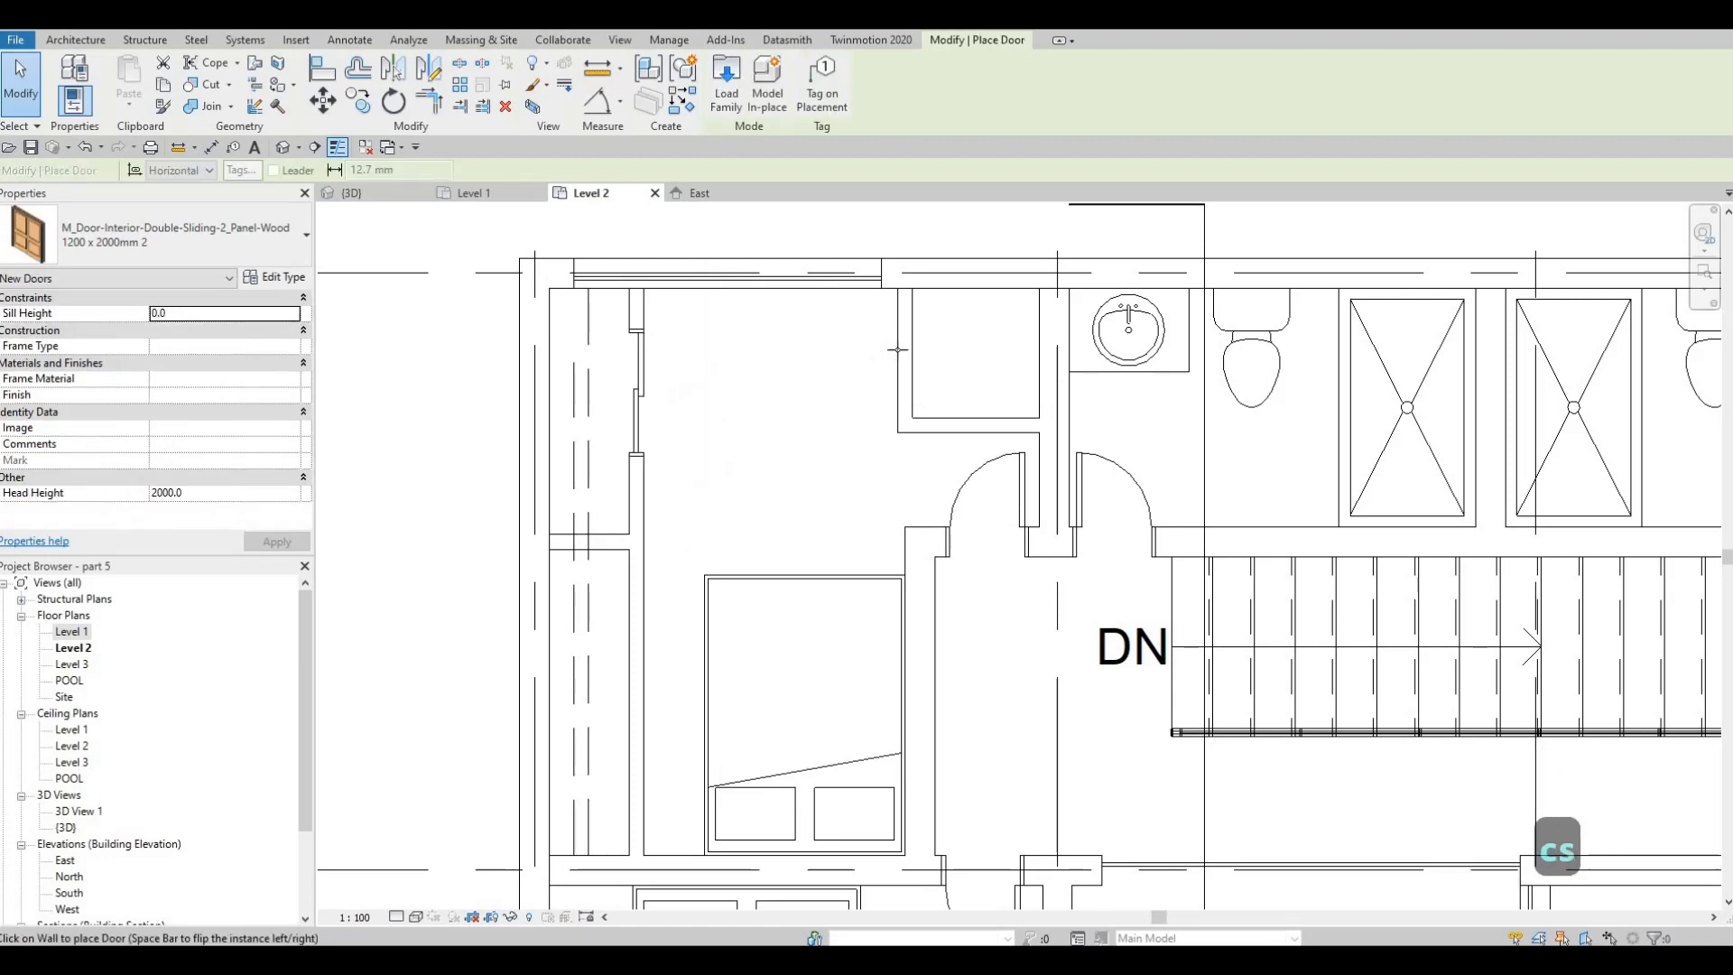
pyautogui.scroll(4, 900, 362)
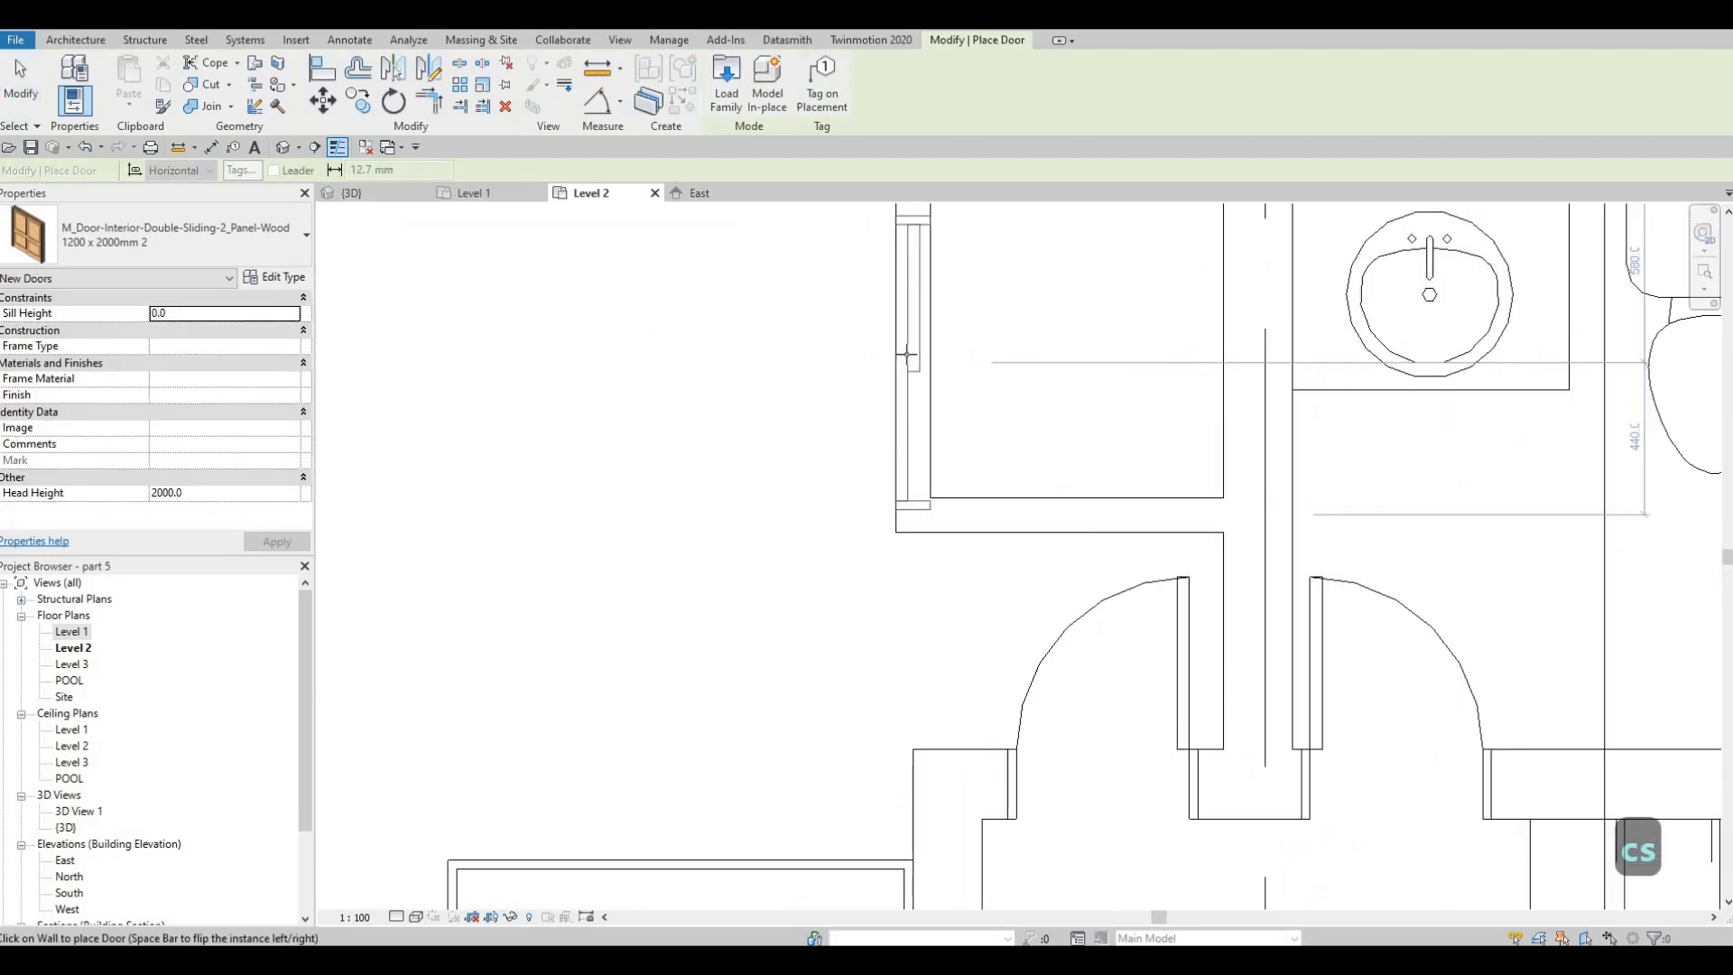
pyautogui.moveTo(909, 361); pyautogui.dragTo(900, 423, button='middle')
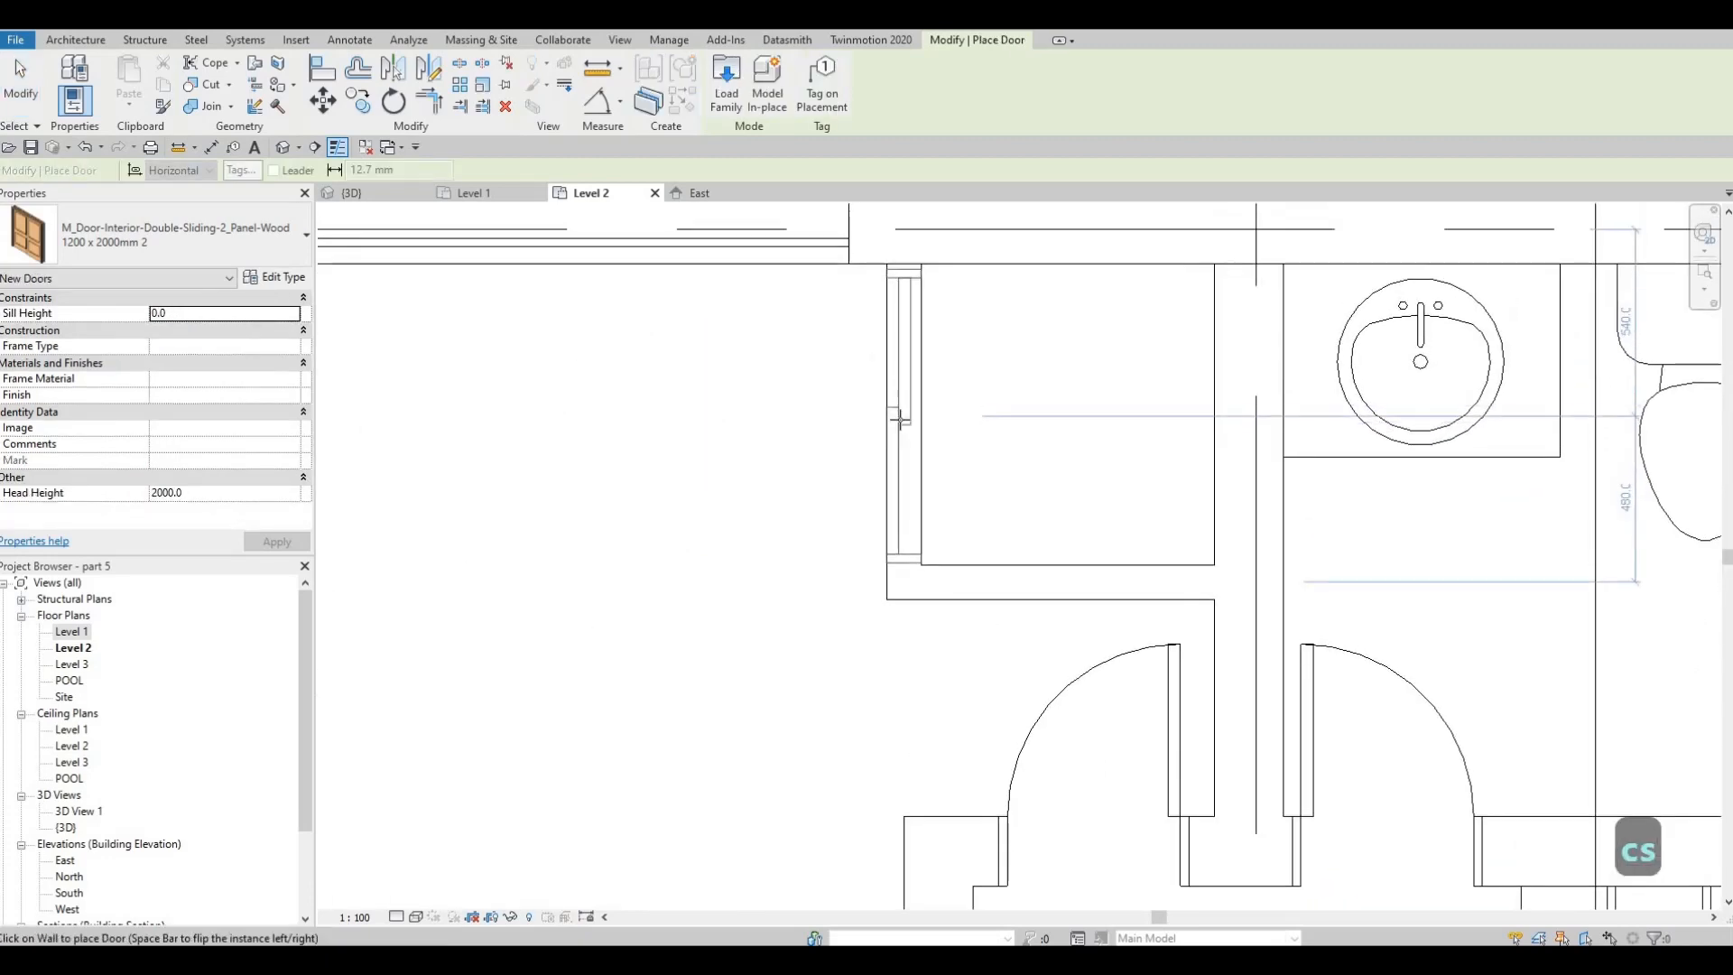
pyautogui.press('Escape')
pyautogui.press('Escape')
pyautogui.press('Escape')
pyautogui.press('Escape')
pyautogui.scroll(-4, 960, 468)
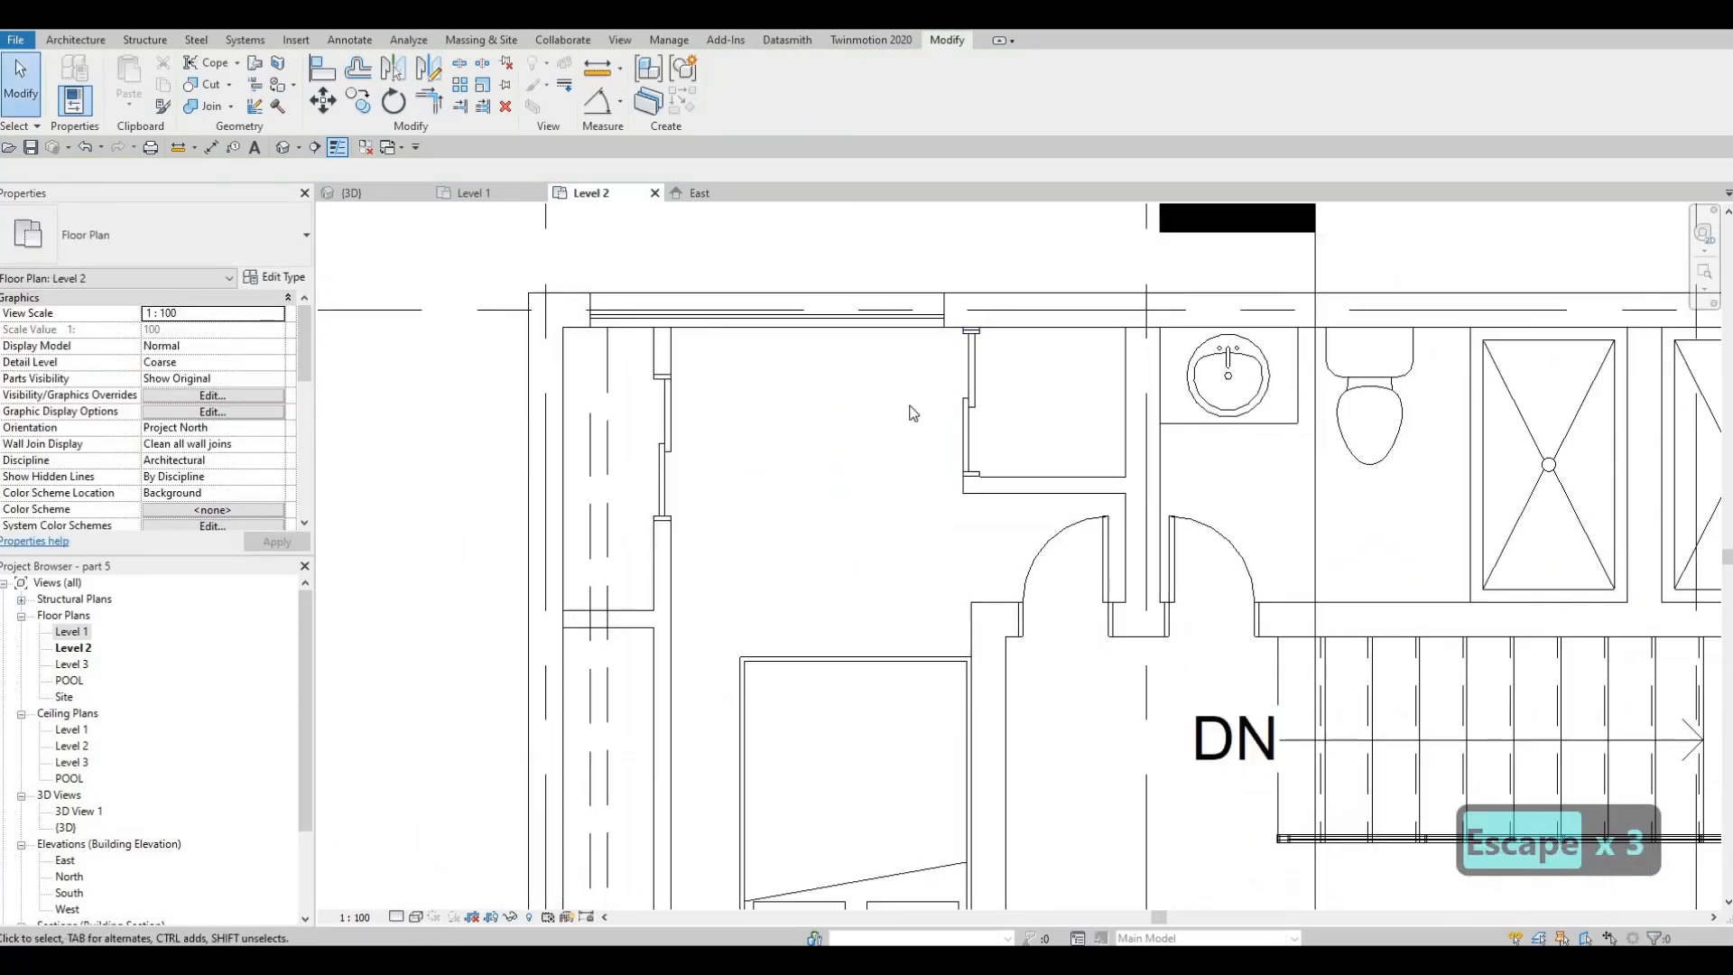
pyautogui.press('Escape')
# Delete the old western closet's long front wall together with its sliding door
pyautogui.click(685, 370)
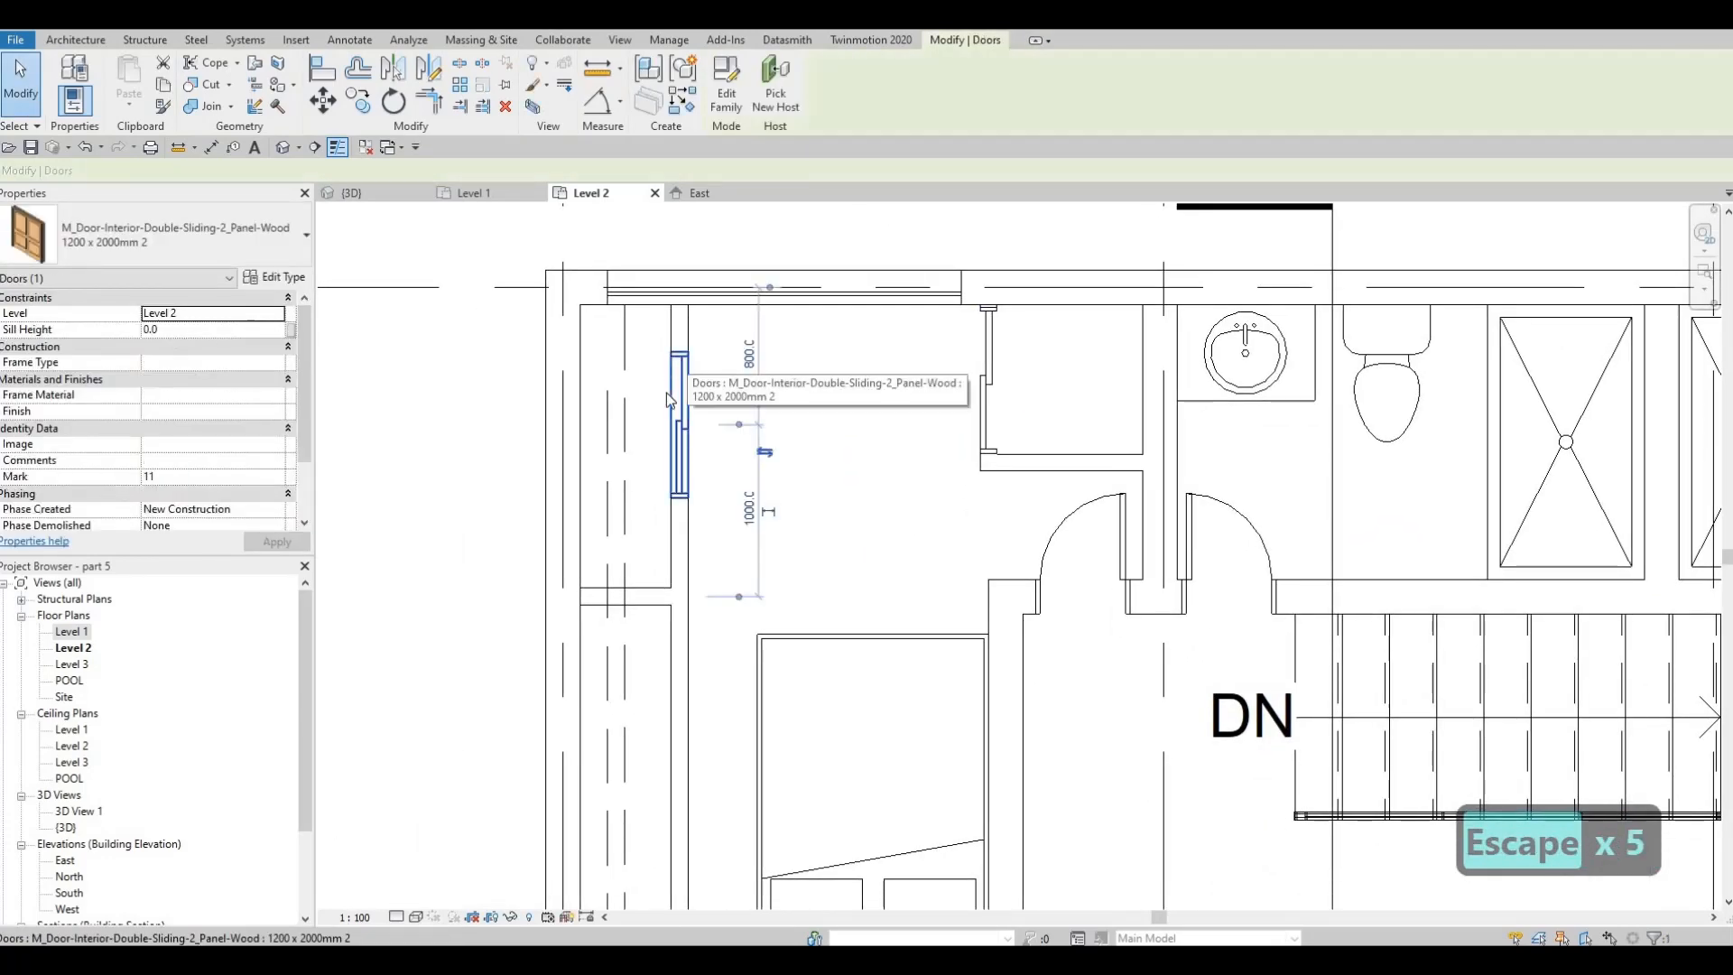
pyautogui.press('Delete')
pyautogui.press('Delete')
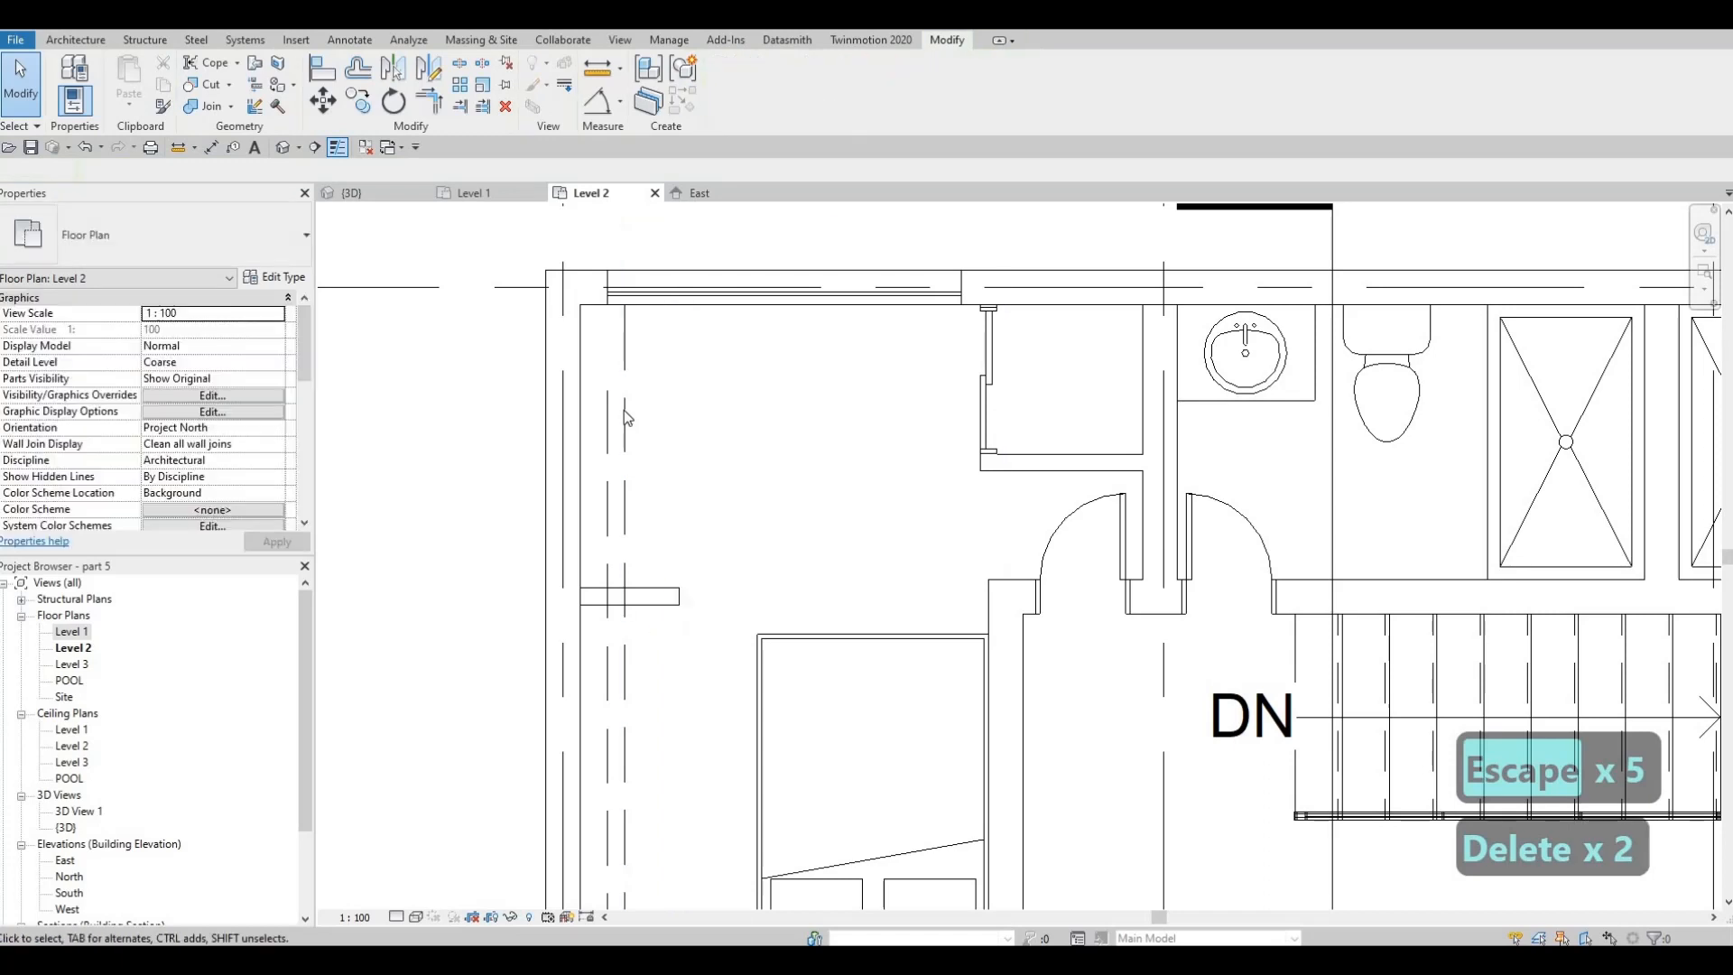
# Draw two parallel vertical detail lines in the <Demolished> style inside the new closet, near its east wall, spanning about 870 mm
pyautogui.click(625, 410)
pyautogui.press('c')
pyautogui.press('s')
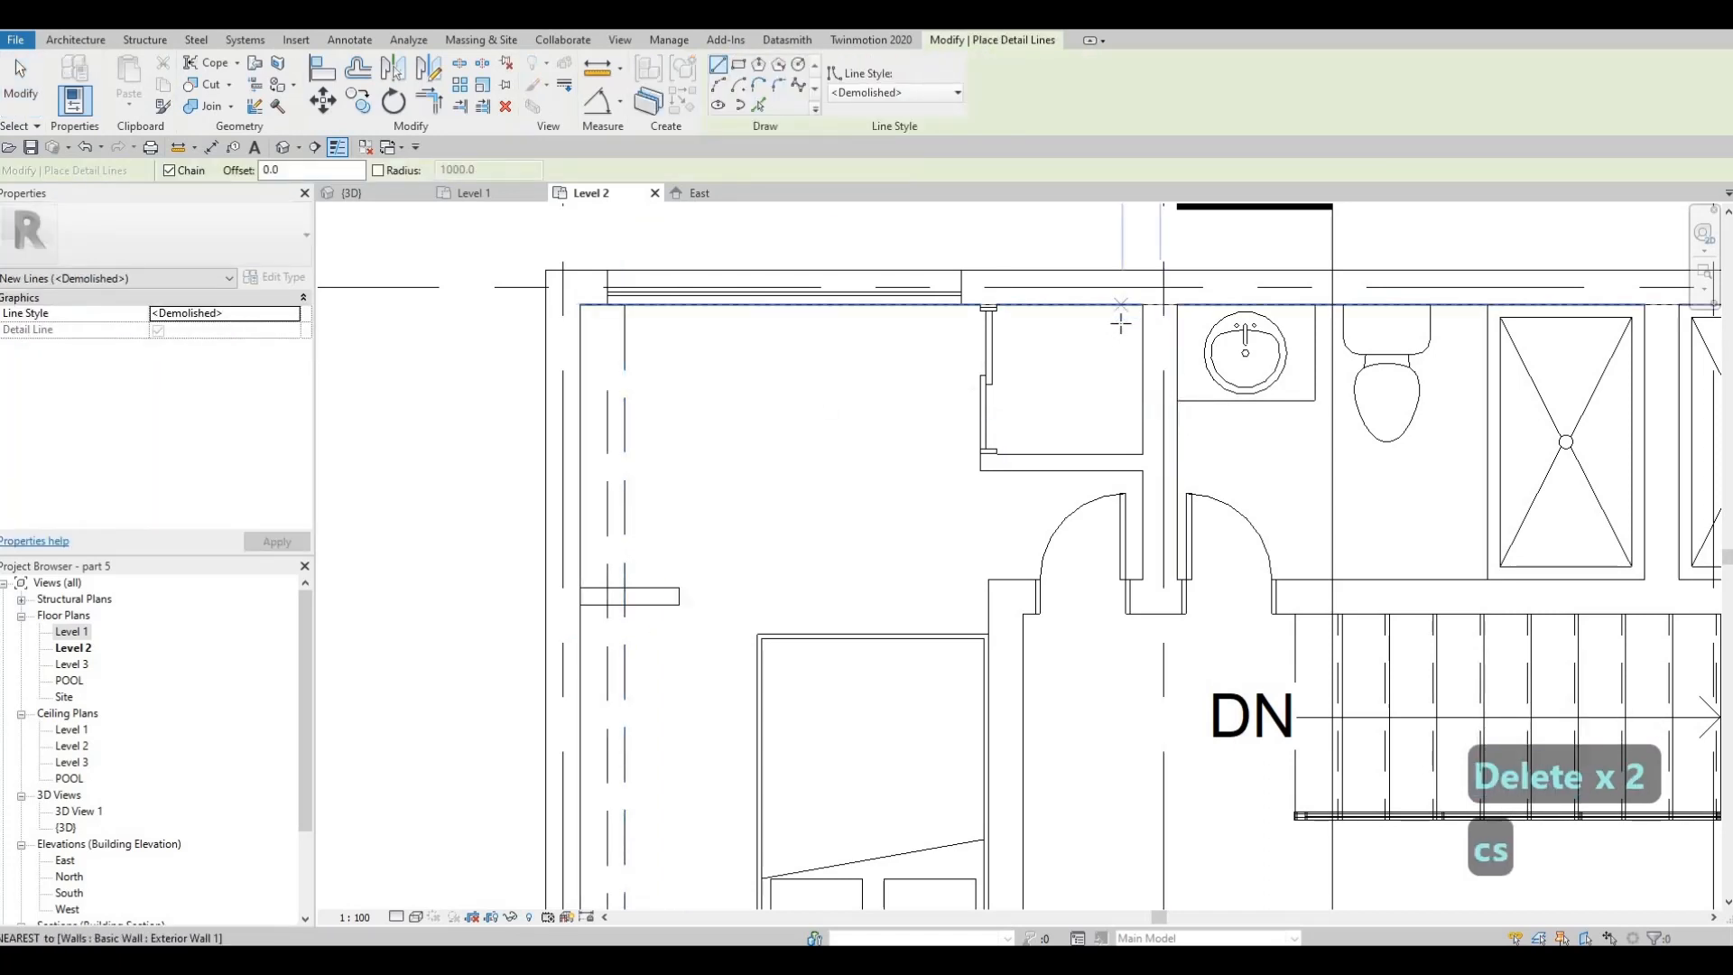
pyautogui.click(608, 390)
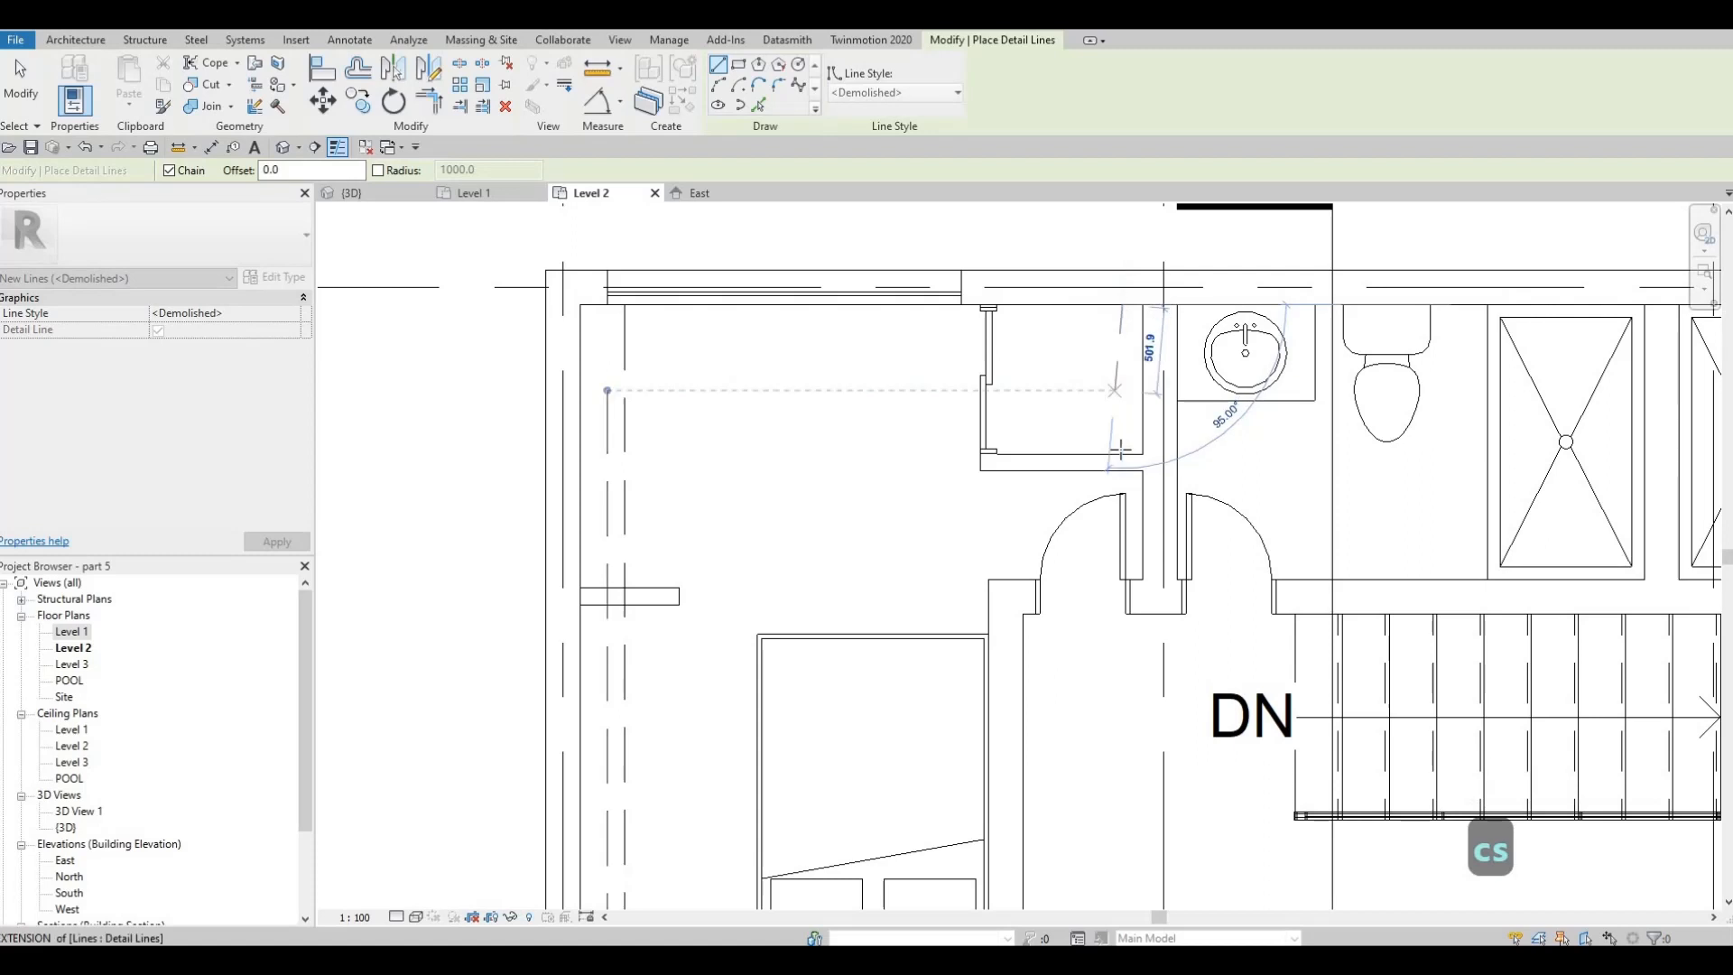
pyautogui.press('Escape')
pyautogui.click(1111, 313)
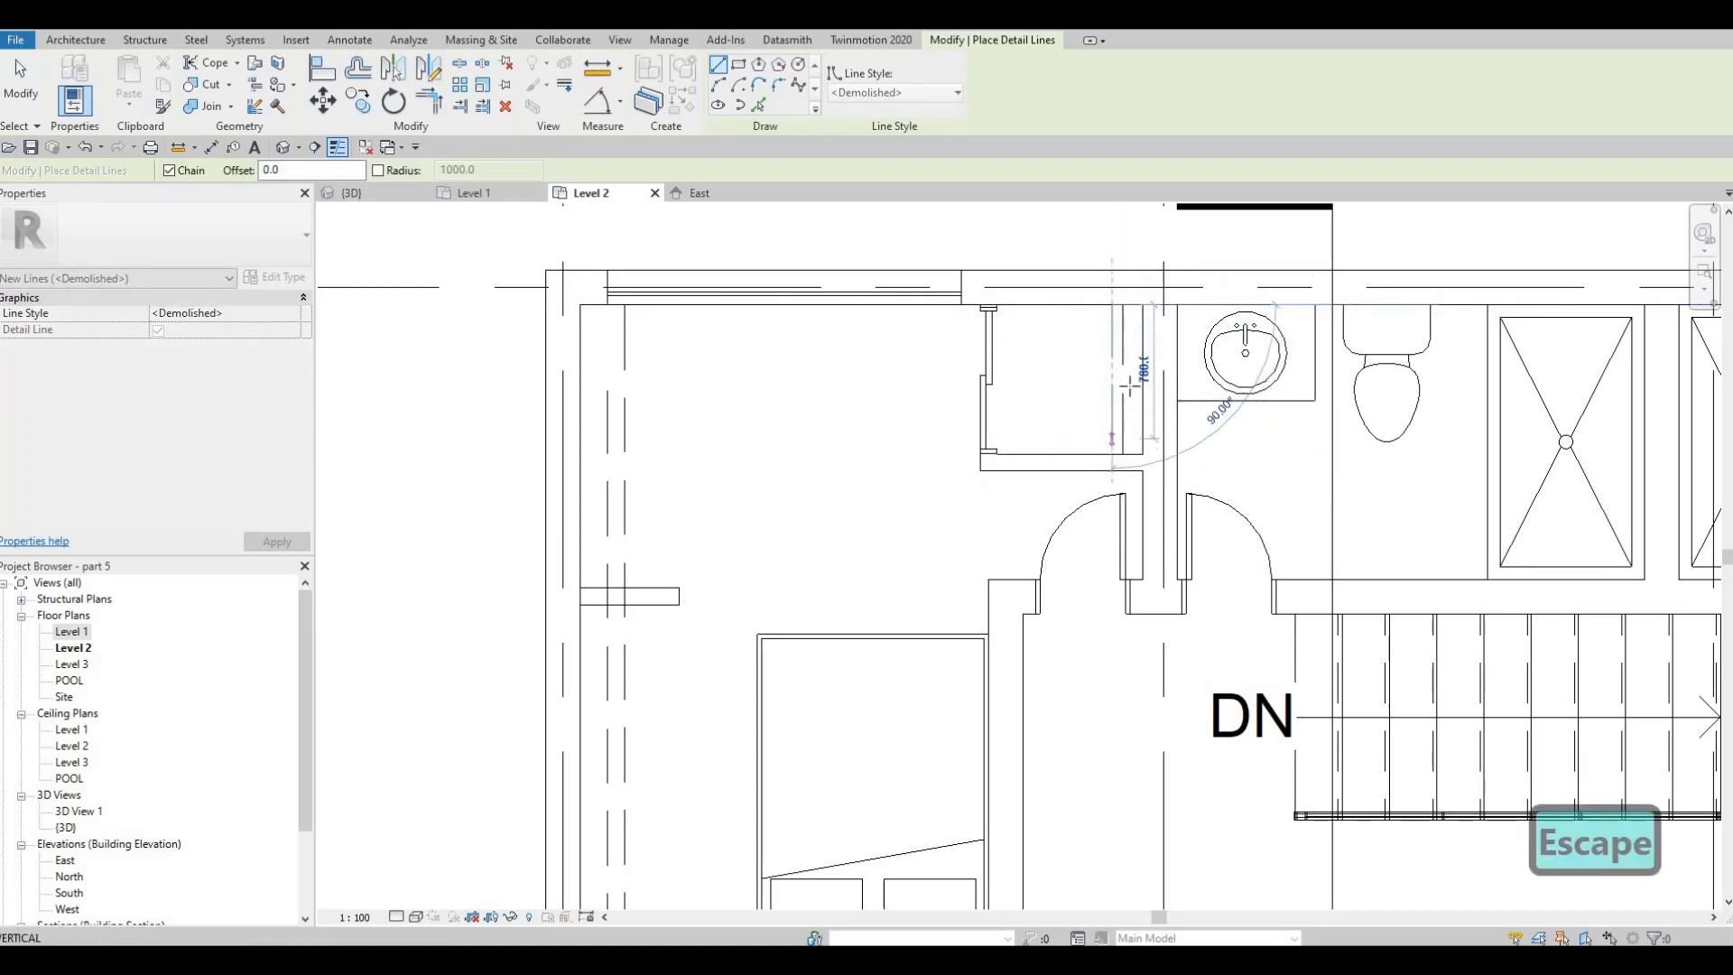
pyautogui.press('Escape')
pyautogui.press('Escape')
# Nudge both dashed lines in the new closet west, placing the western one 600 mm from the closet's door wall
pyautogui.click(1101, 381)
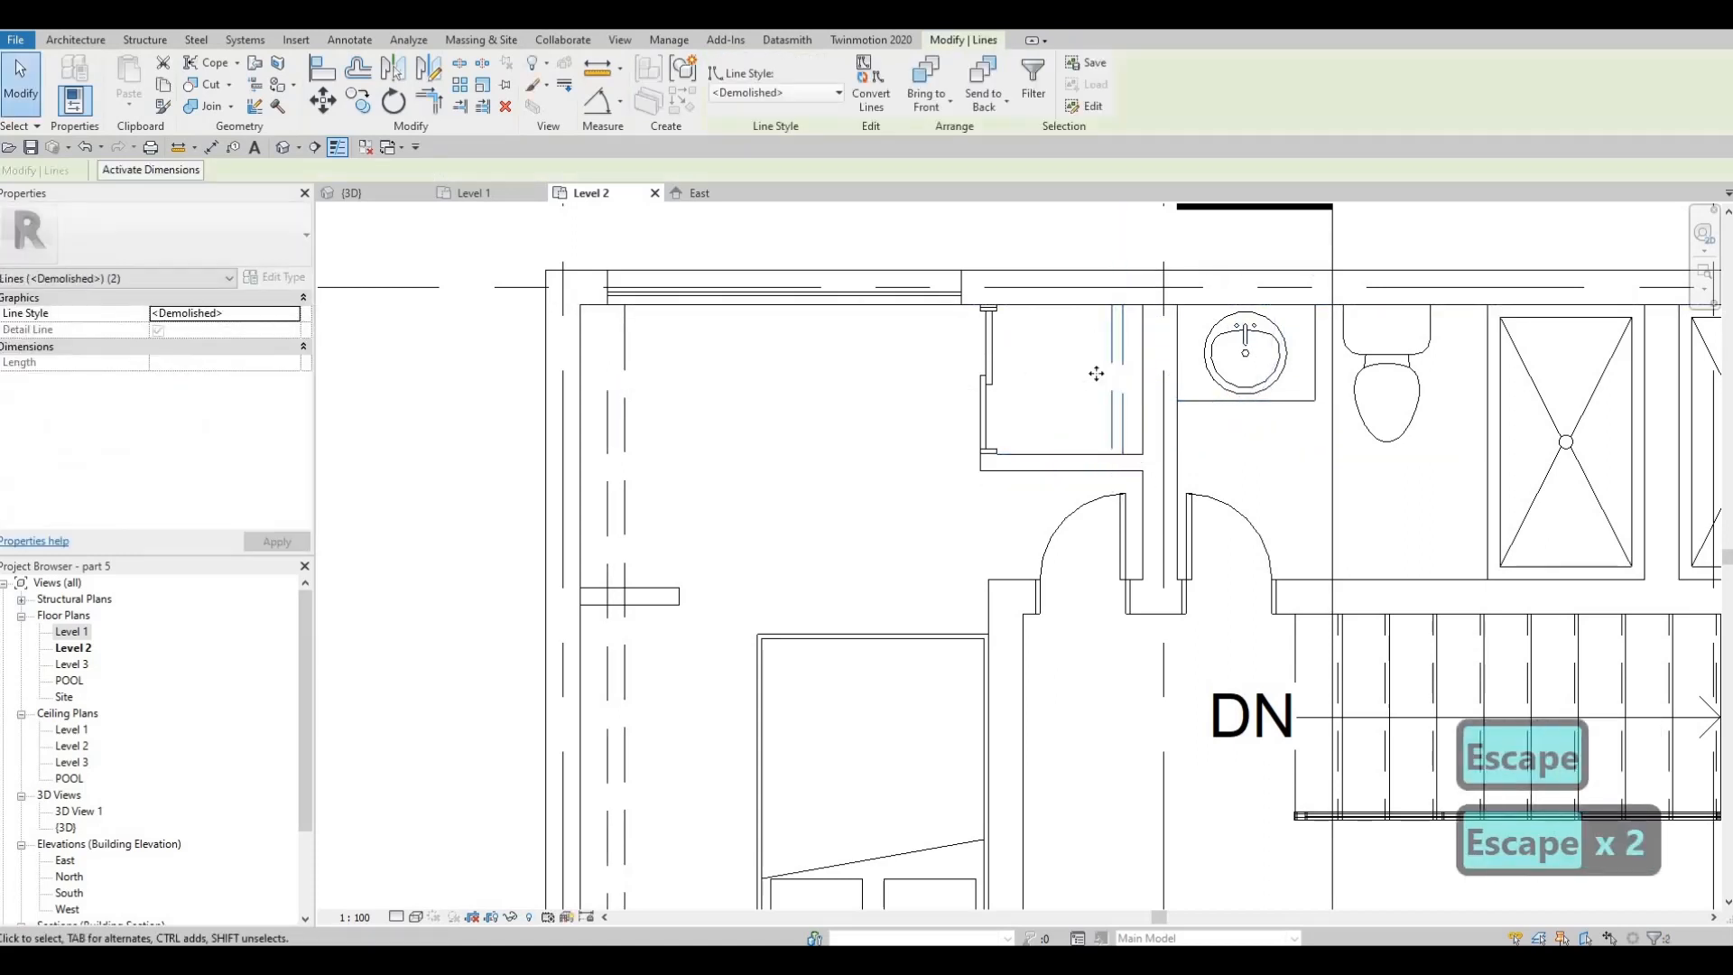
pyautogui.press('Left')
pyautogui.press('Left')
pyautogui.press('Escape')
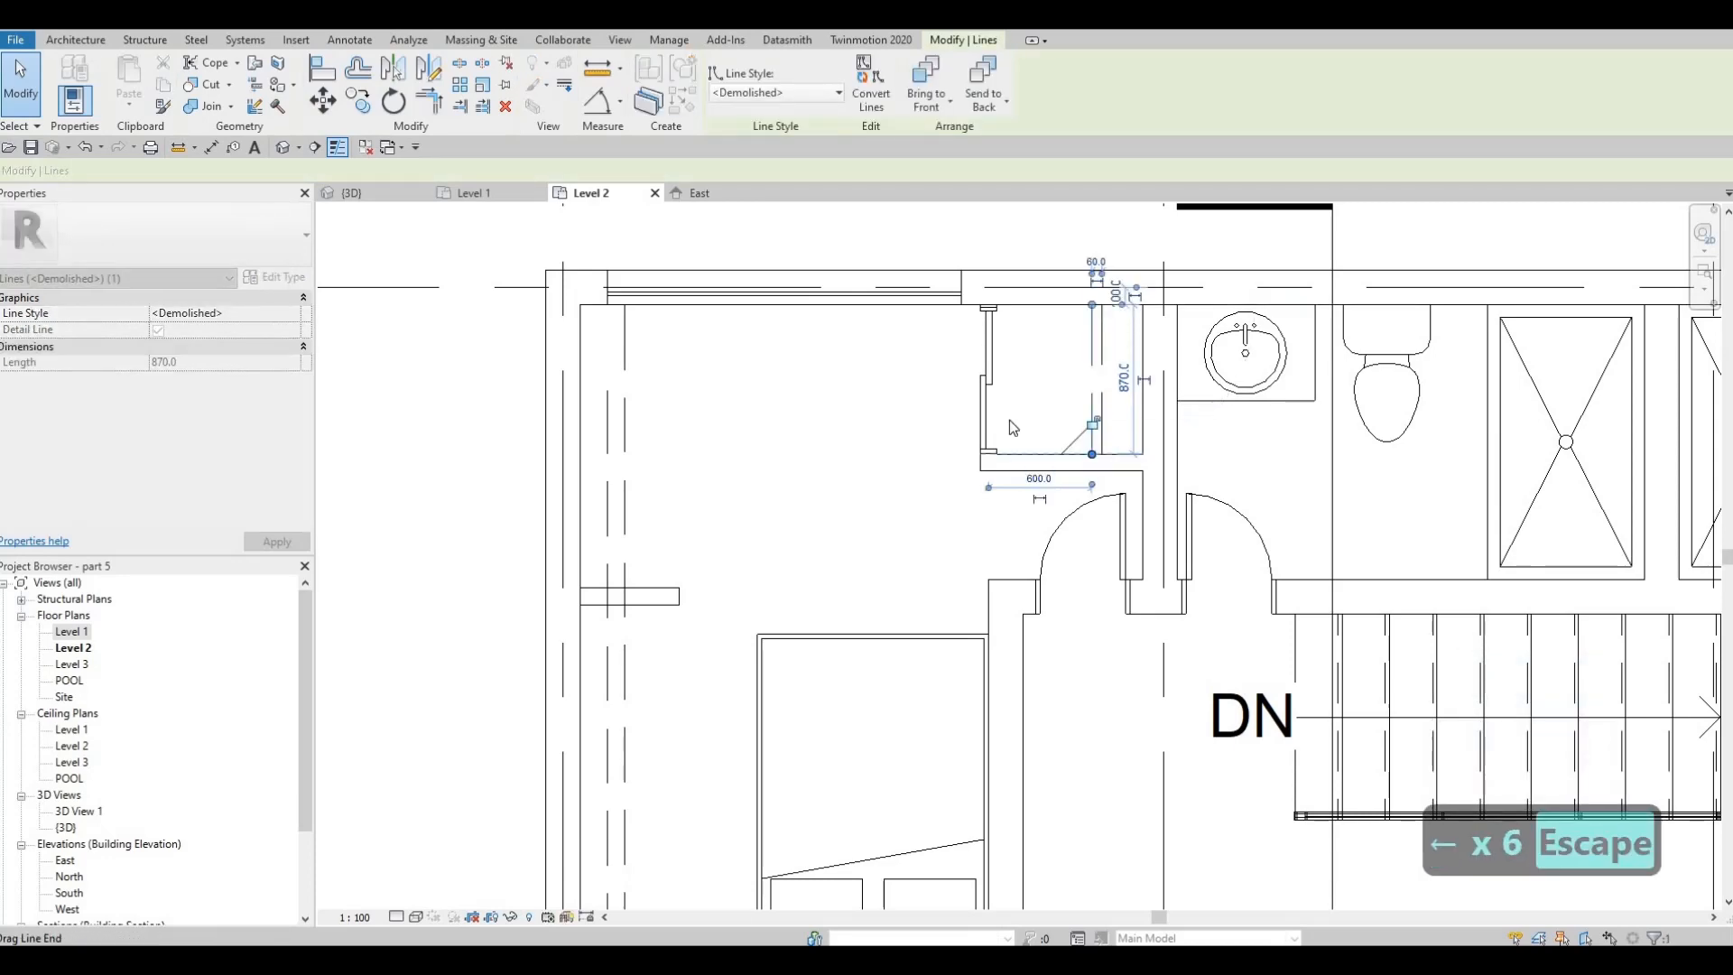
pyautogui.press('Escape')
# Nudge the pair of dashed lines in the closet east of the stairs eastward toward the closet's middle
pyautogui.scroll(-4, 1001, 397)
pyautogui.moveTo(1318, 510); pyautogui.dragTo(1226, 433, button='middle')
pyautogui.scroll(-2, 1226, 433)
pyautogui.press('Escape')
pyautogui.press('Escape')
pyautogui.scroll(3, 1520, 489)
pyautogui.moveTo(1520, 489); pyautogui.dragTo(1358, 513, button='middle')
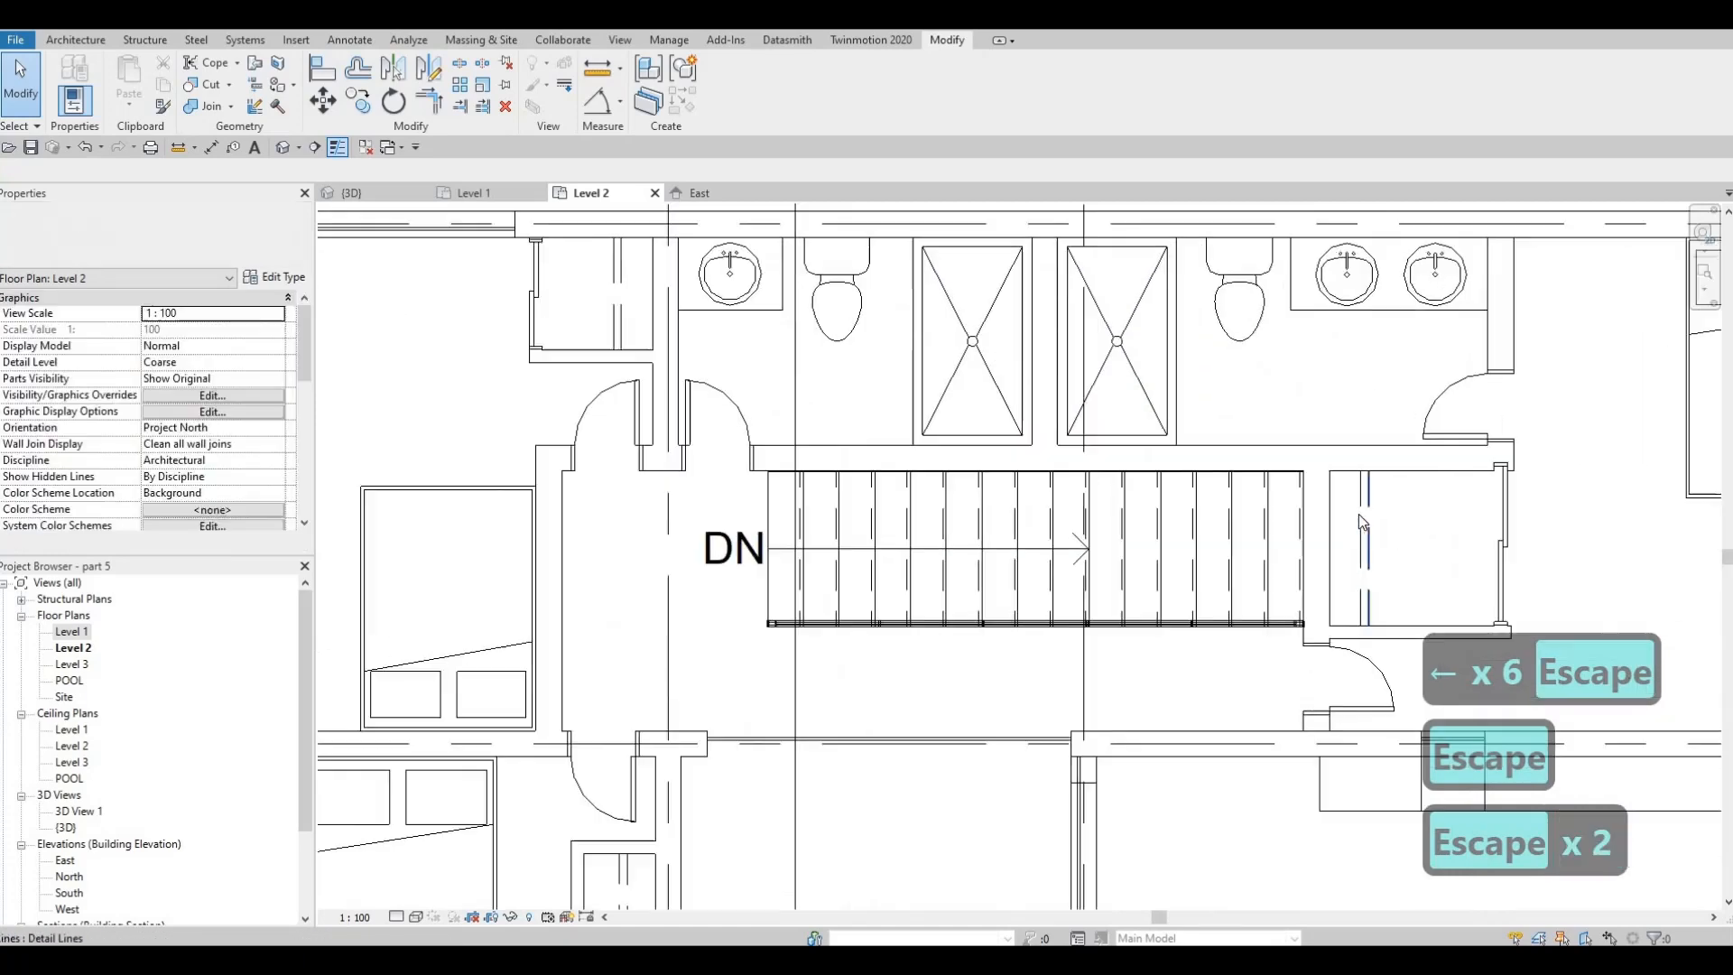
pyautogui.moveTo(1412, 530); pyautogui.dragTo(1336, 502)
pyautogui.press('Right')
pyautogui.press('Right')
pyautogui.press('Right')
pyautogui.press('Right')
pyautogui.press('Right')
pyautogui.press('Right')
pyautogui.press('Right')
pyautogui.press('Right')
pyautogui.press('Right')
pyautogui.press('Right')
pyautogui.press('Right')
pyautogui.press('Right')
pyautogui.press('Right')
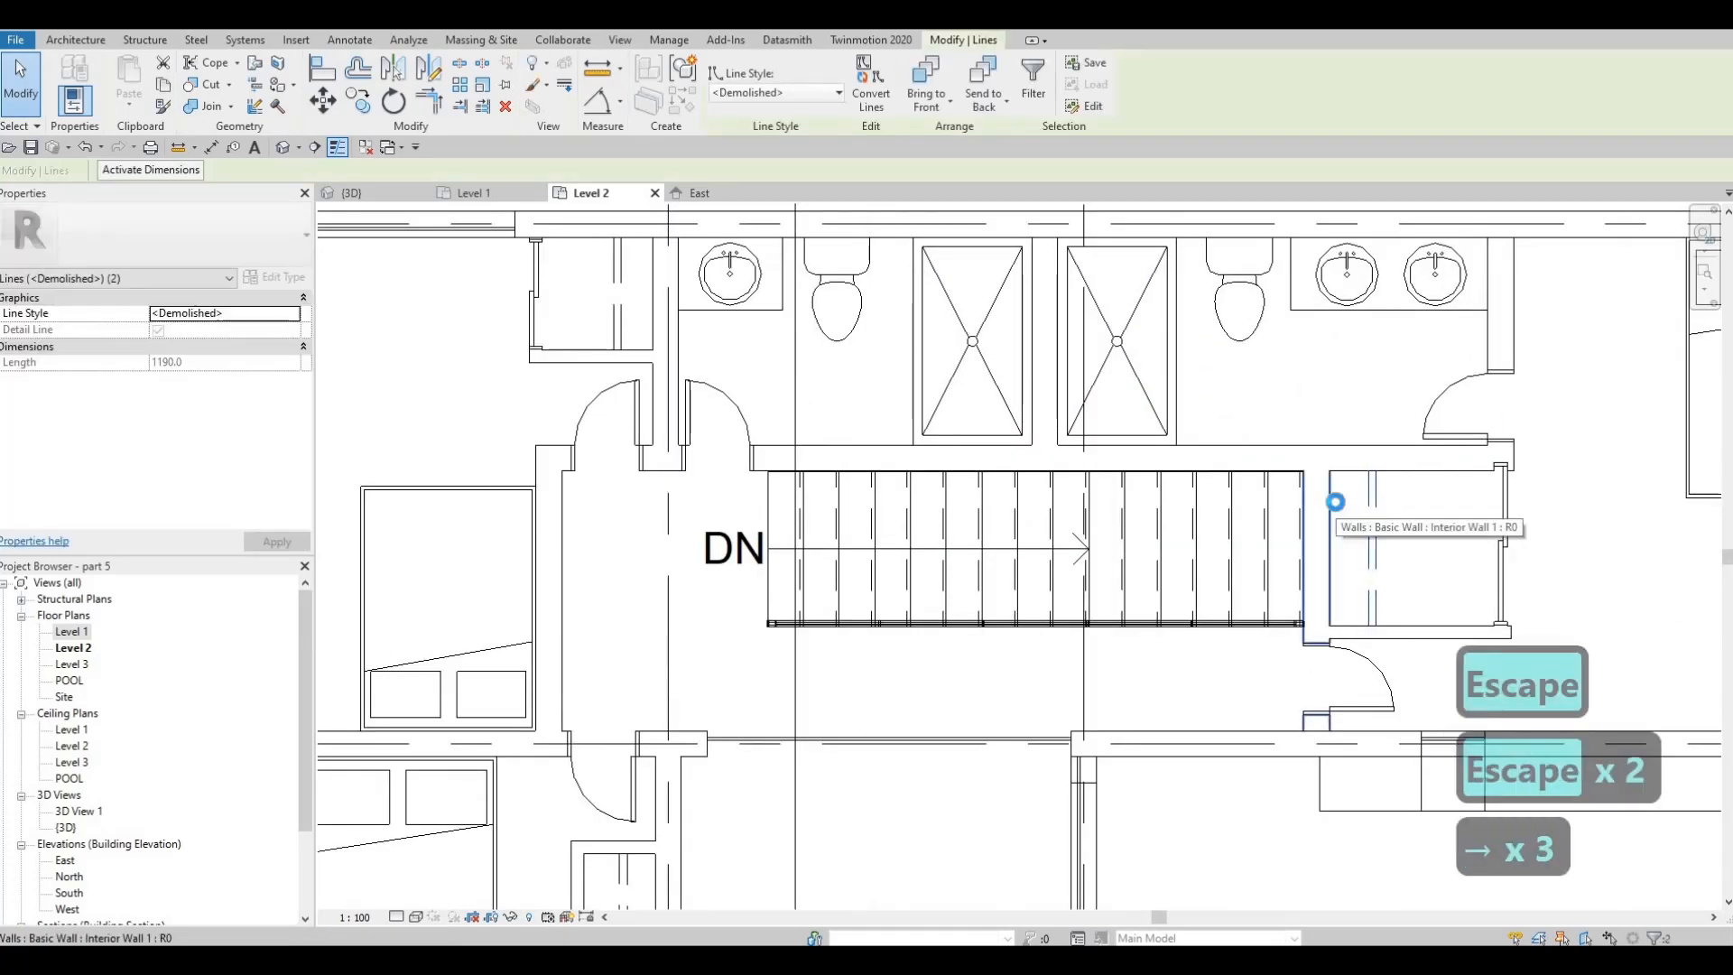
pyautogui.press('Right')
pyautogui.press('Escape')
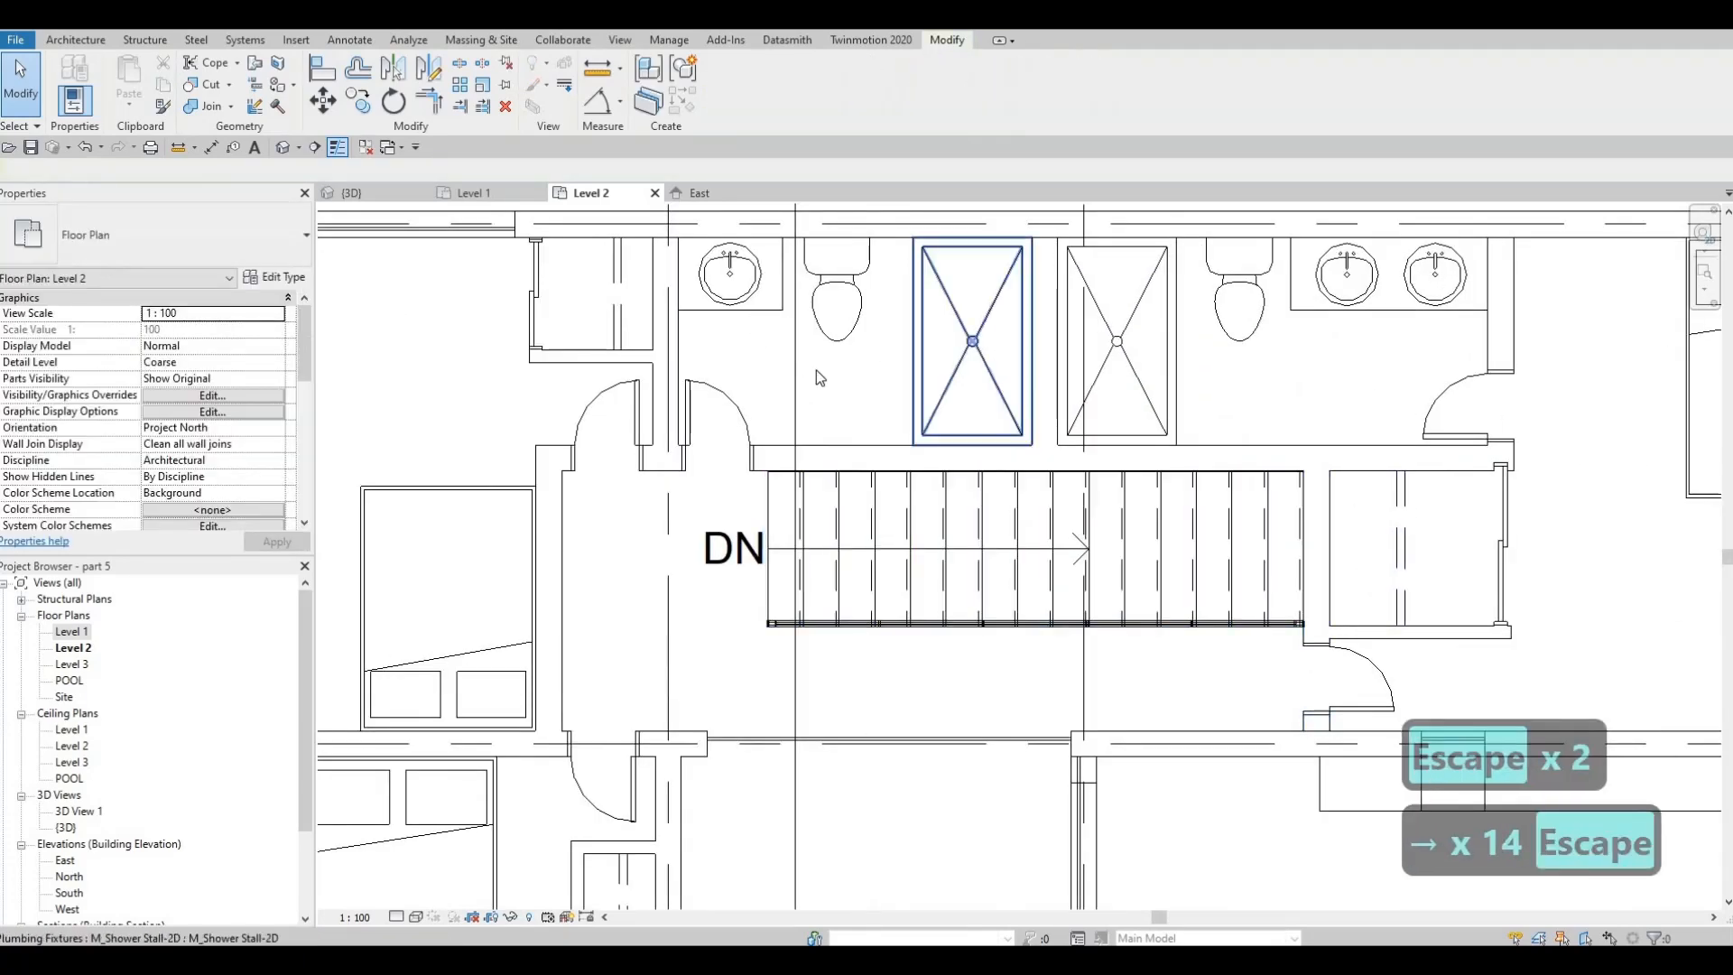
# Delete the old western closet's two dashed lines and leftover partition stub from the northwest bedroom
pyautogui.moveTo(586, 351); pyautogui.dragTo(799, 377, button='middle')
pyautogui.scroll(-1, 799, 376)
pyautogui.moveTo(543, 404); pyautogui.dragTo(639, 386, button='middle')
pyautogui.press('Escape')
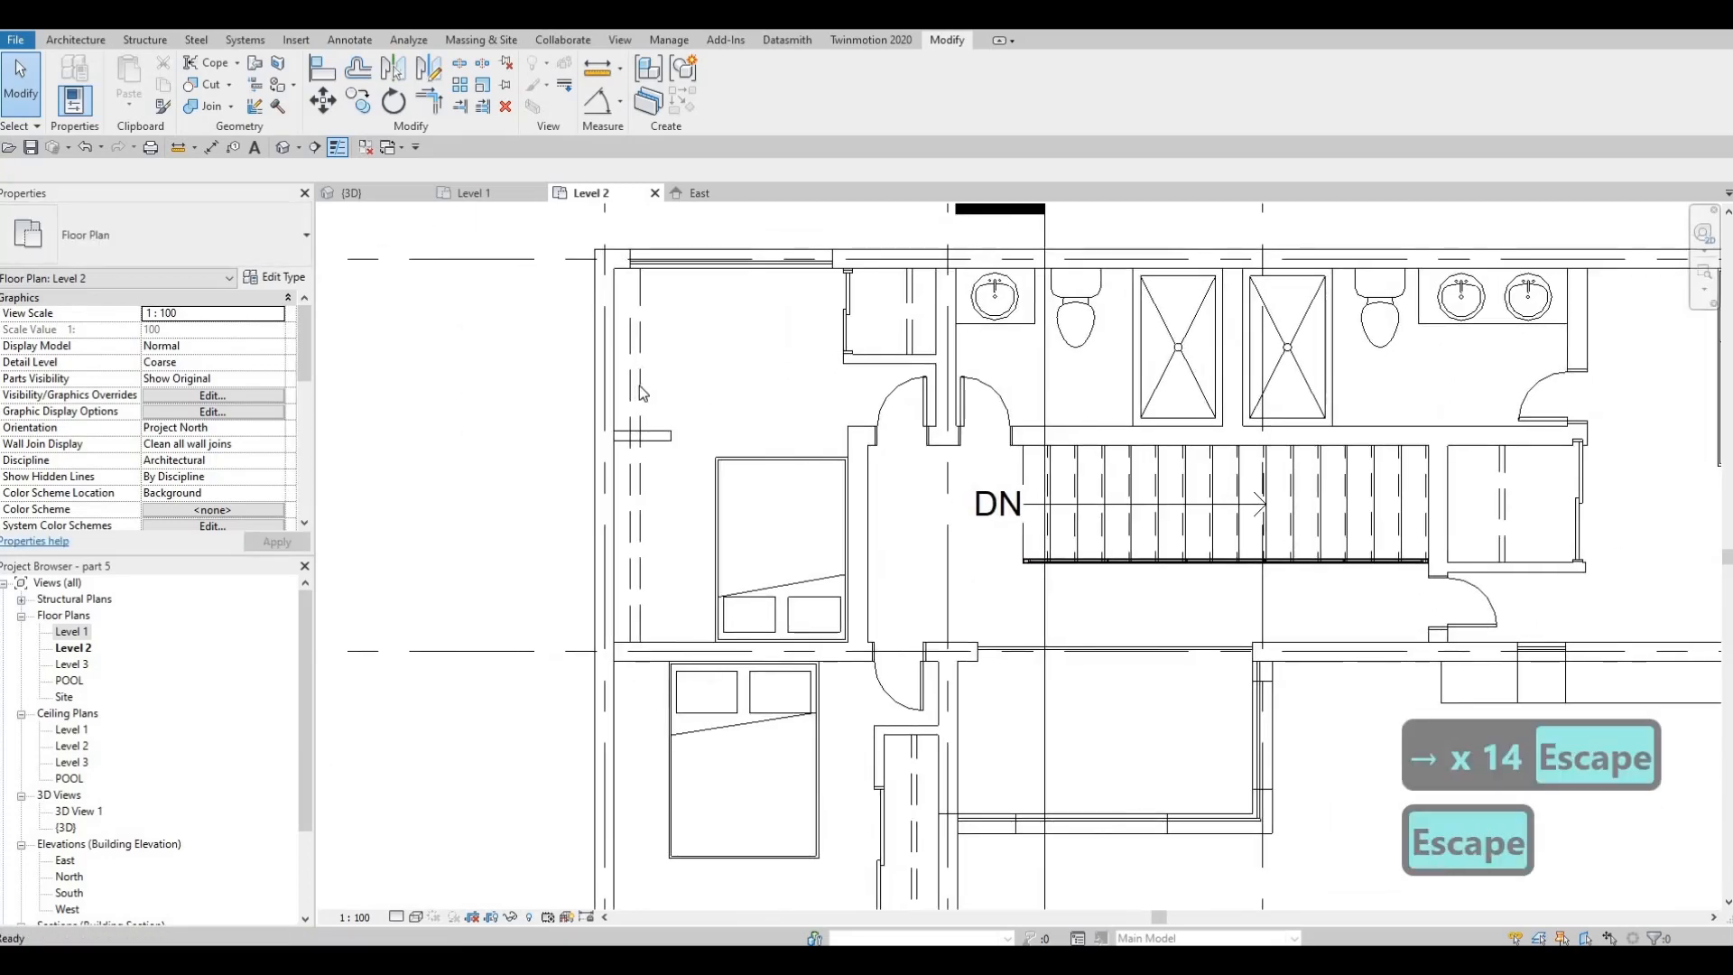
pyautogui.click(640, 393)
pyautogui.press('Delete')
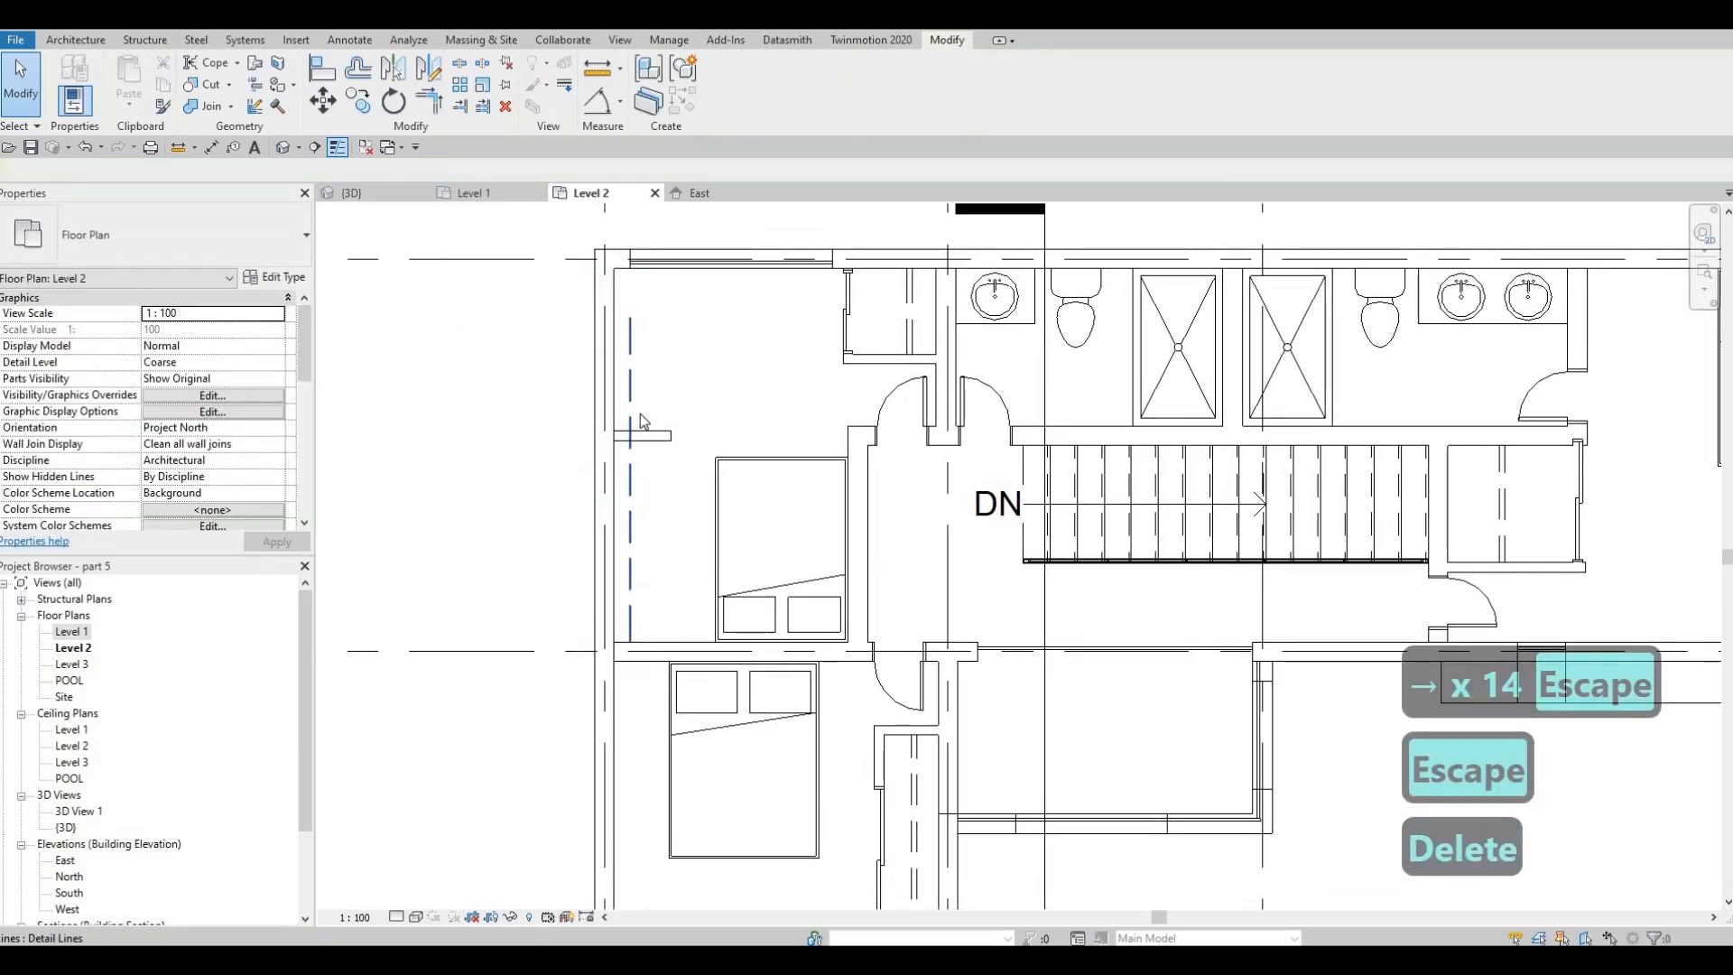
pyautogui.click(644, 441)
pyautogui.press('Delete')
pyautogui.press('Delete')
# Move the double bed in the northwest bedroom west, away from the partition beside the hallway
pyautogui.click(756, 471)
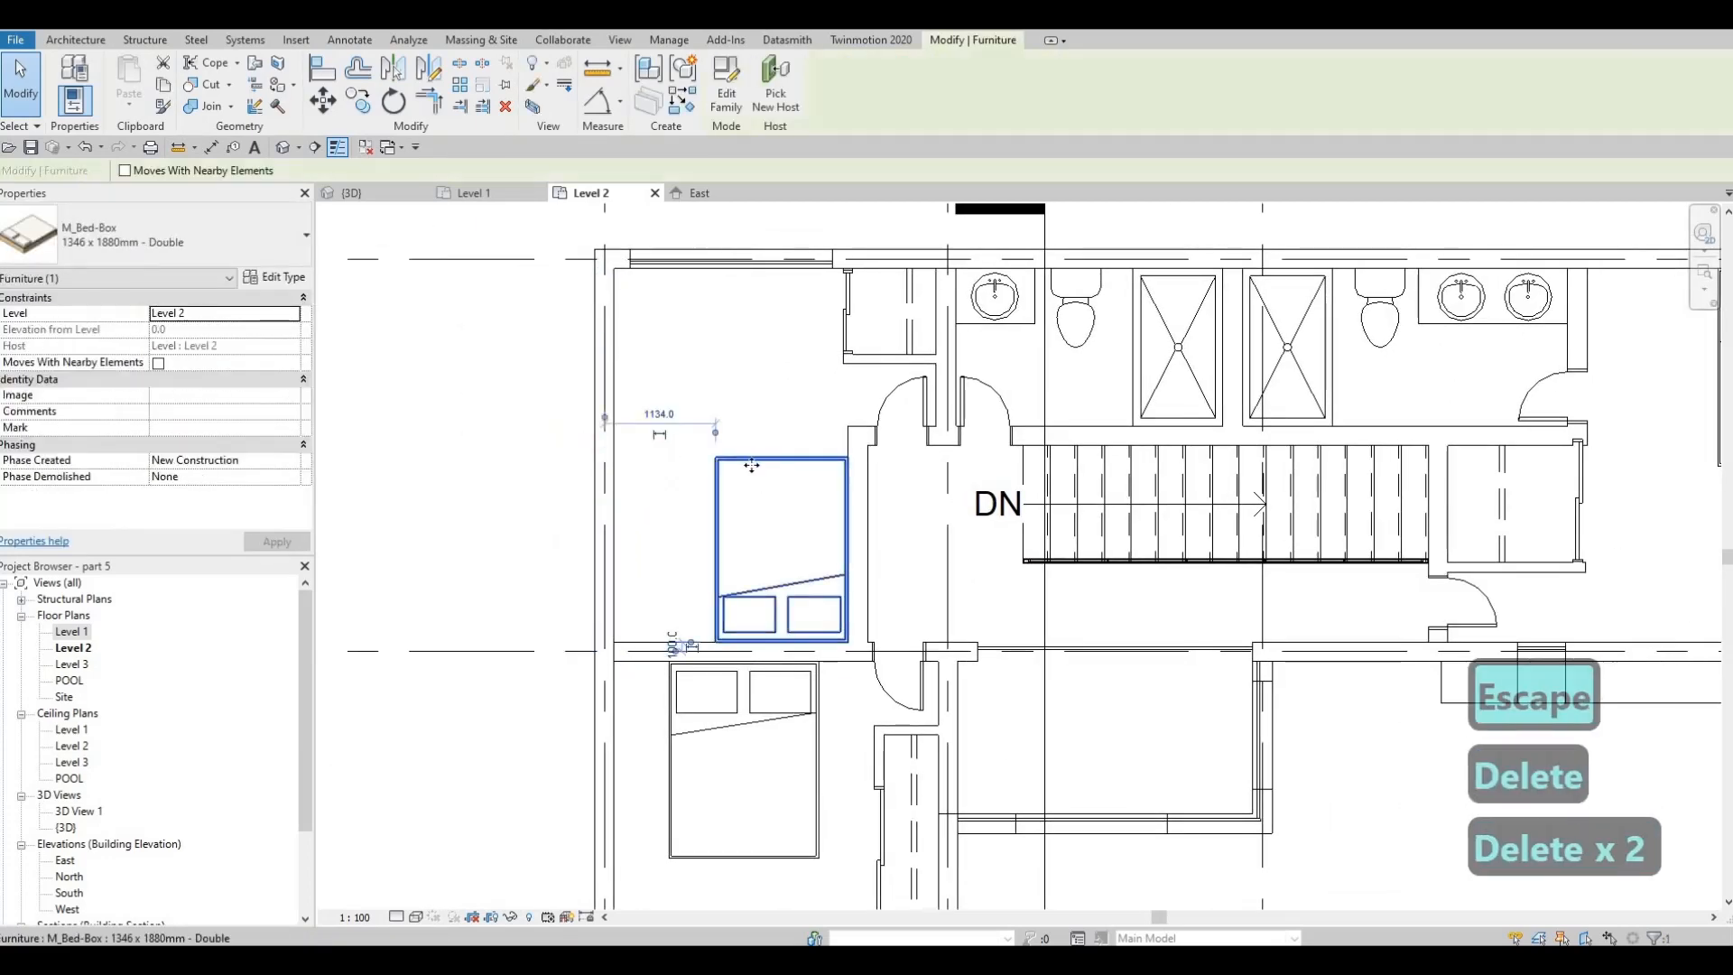
pyautogui.moveTo(727, 470)
pyautogui.mouseDown()
pyautogui.moveTo(708, 463)
pyautogui.moveTo(755, 463)
pyautogui.mouseUp()
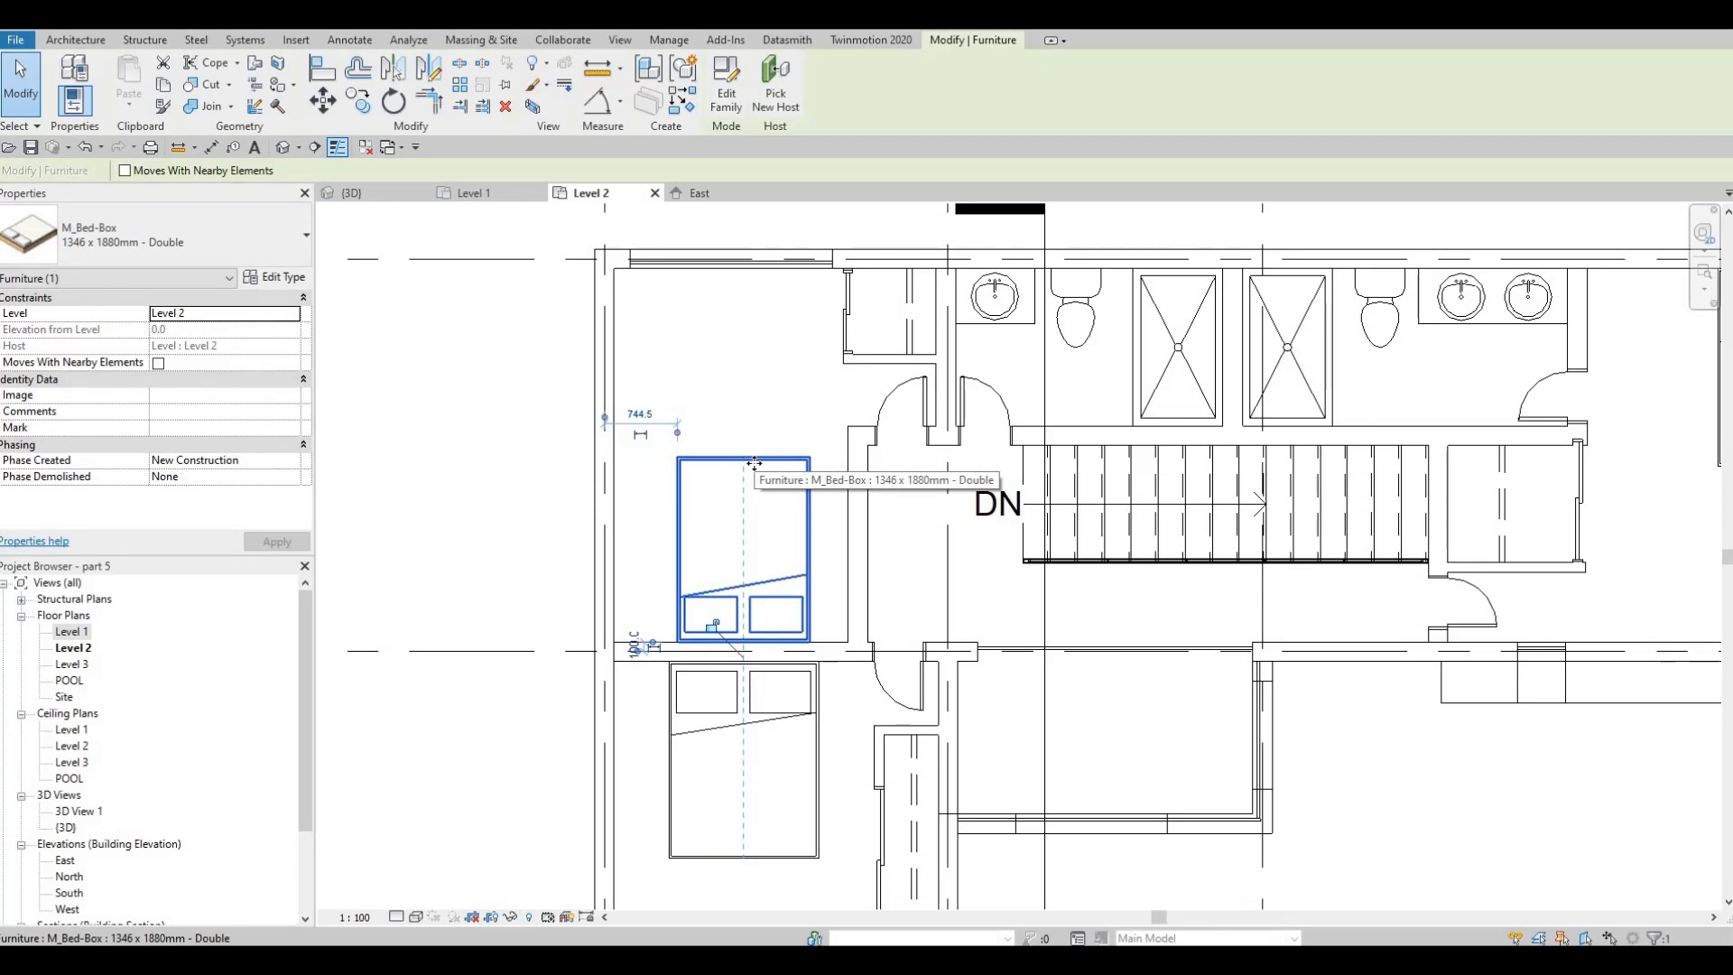
pyautogui.press('Left')
pyautogui.press('Left')
pyautogui.press('Left')
pyautogui.press('Escape')
pyautogui.press('Escape')
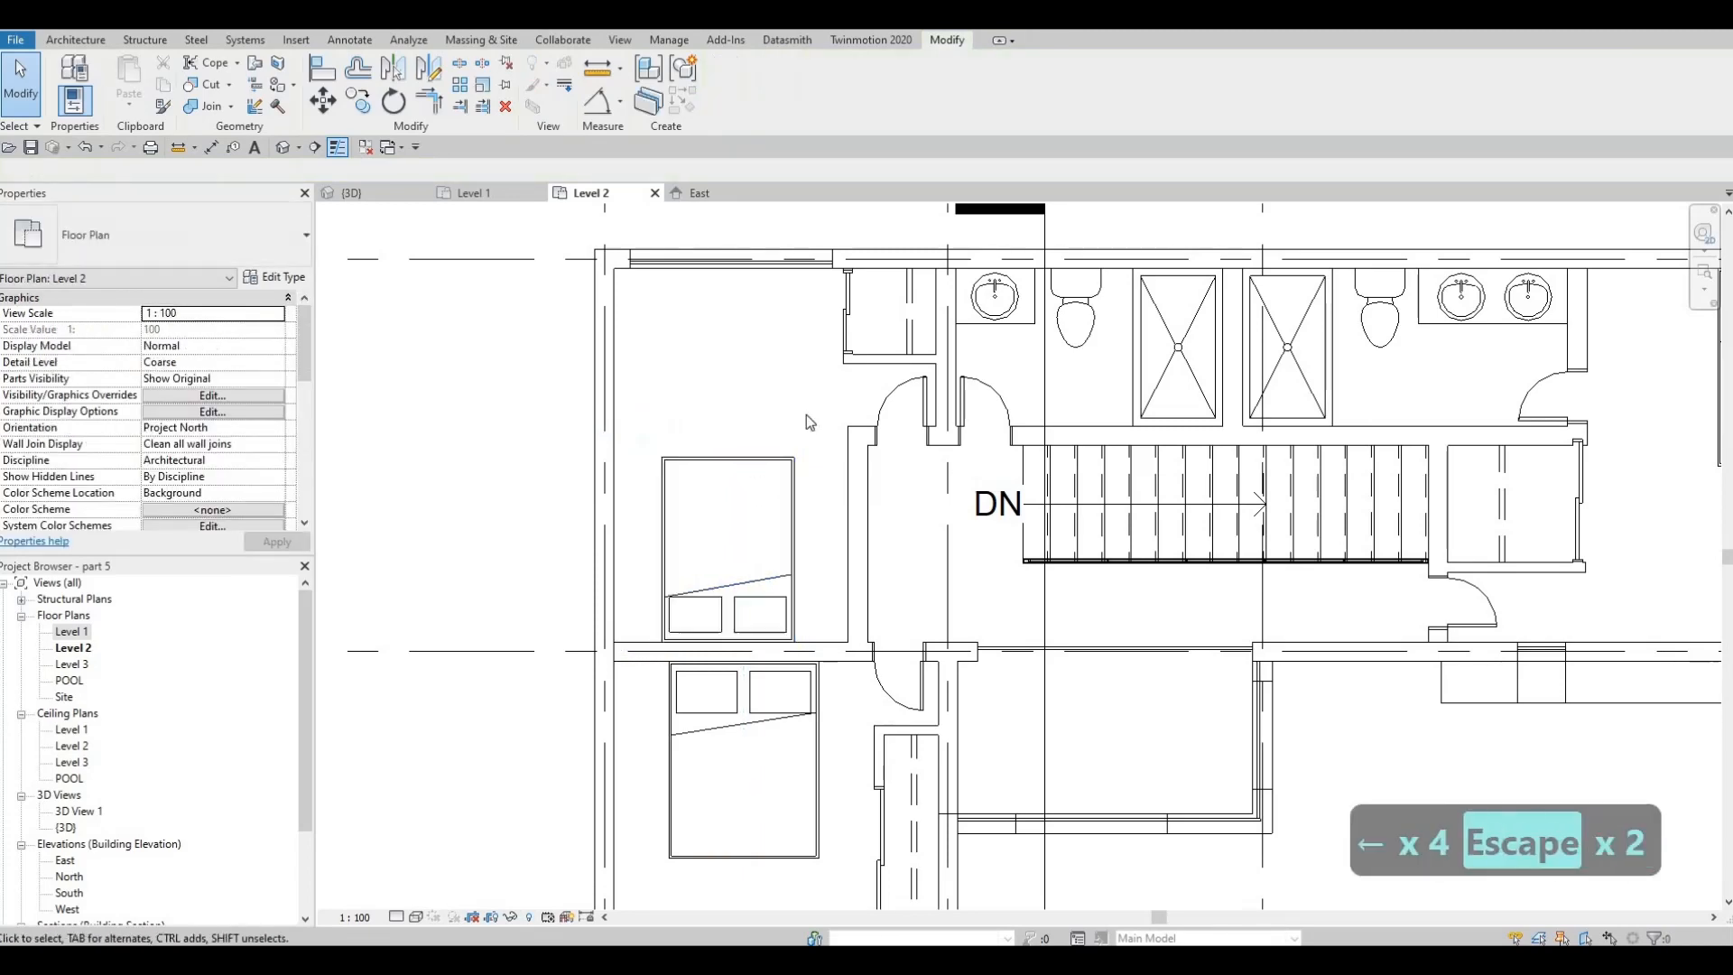
pyautogui.moveTo(754, 686); pyautogui.dragTo(794, 582, button='middle')
pyautogui.press('Escape')
pyautogui.scroll(-1, 806, 545)
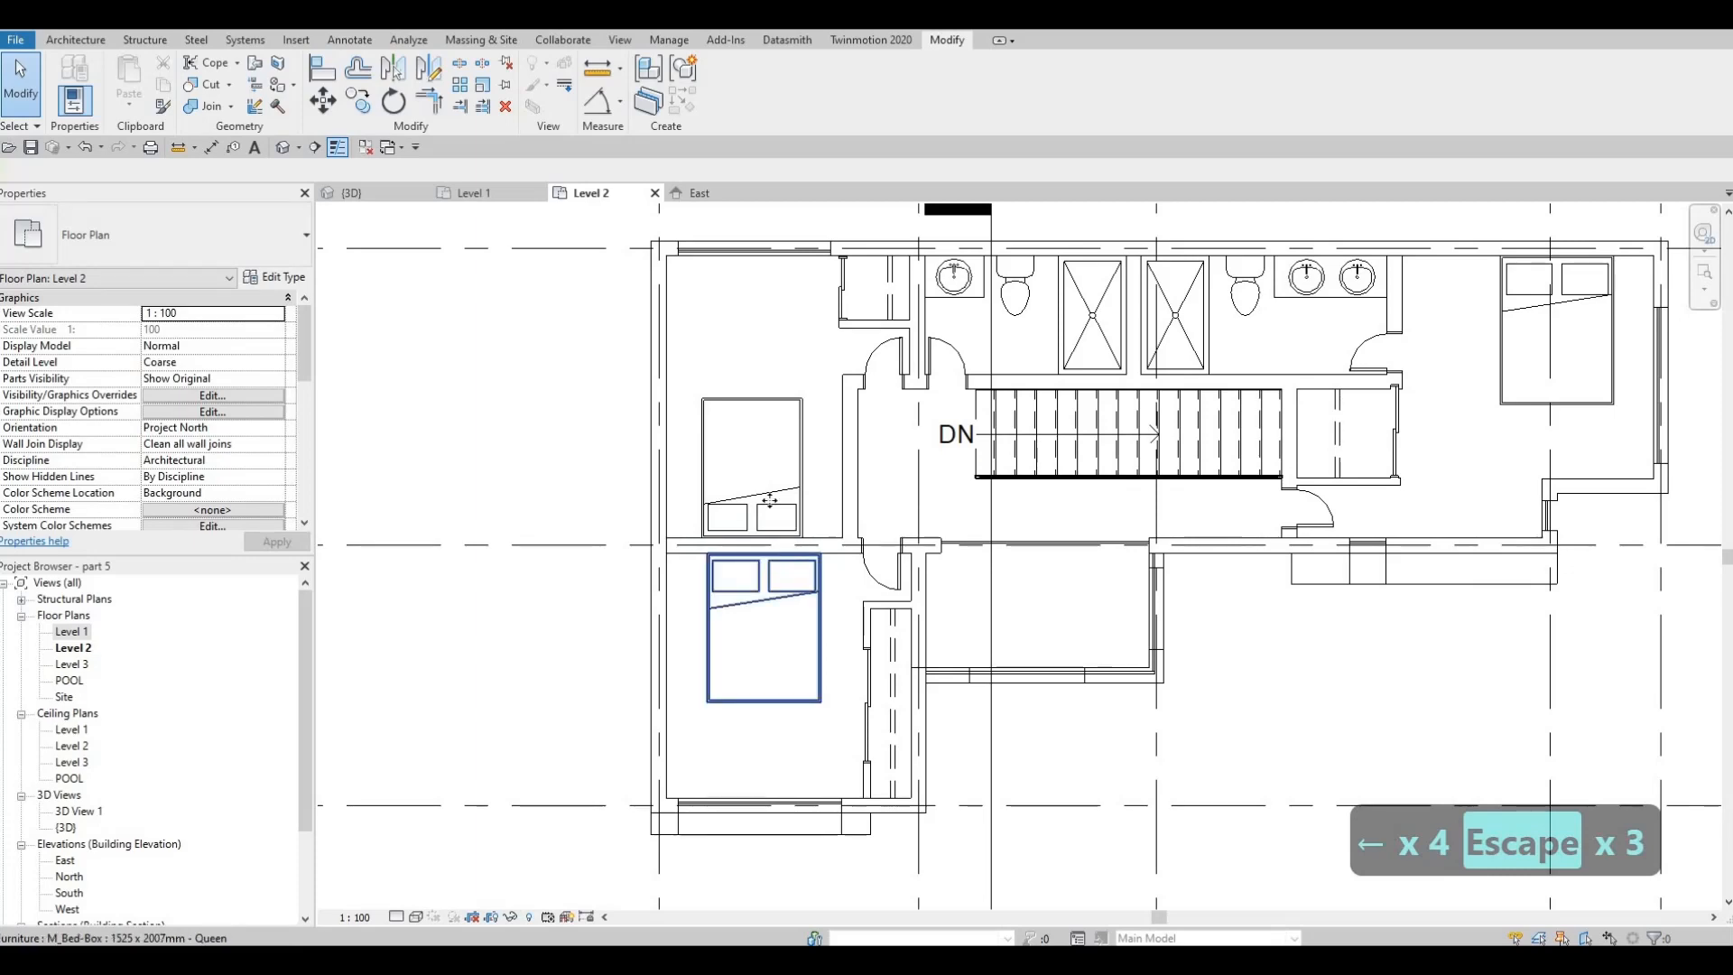
pyautogui.click(774, 553)
pyautogui.moveTo(739, 479); pyautogui.dragTo(719, 421, button='middle')
pyautogui.press('Escape')
pyautogui.press('Escape')
pyautogui.scroll(-3, 785, 526)
pyautogui.moveTo(793, 480)
pyautogui.mouseDown(button='middle')
pyautogui.moveTo(742, 517)
pyautogui.moveTo(829, 430)
pyautogui.moveTo(839, 484)
pyautogui.moveTo(809, 467)
pyautogui.mouseUp(button='middle')
pyautogui.press('Escape')
pyautogui.scroll(3, 813, 406)
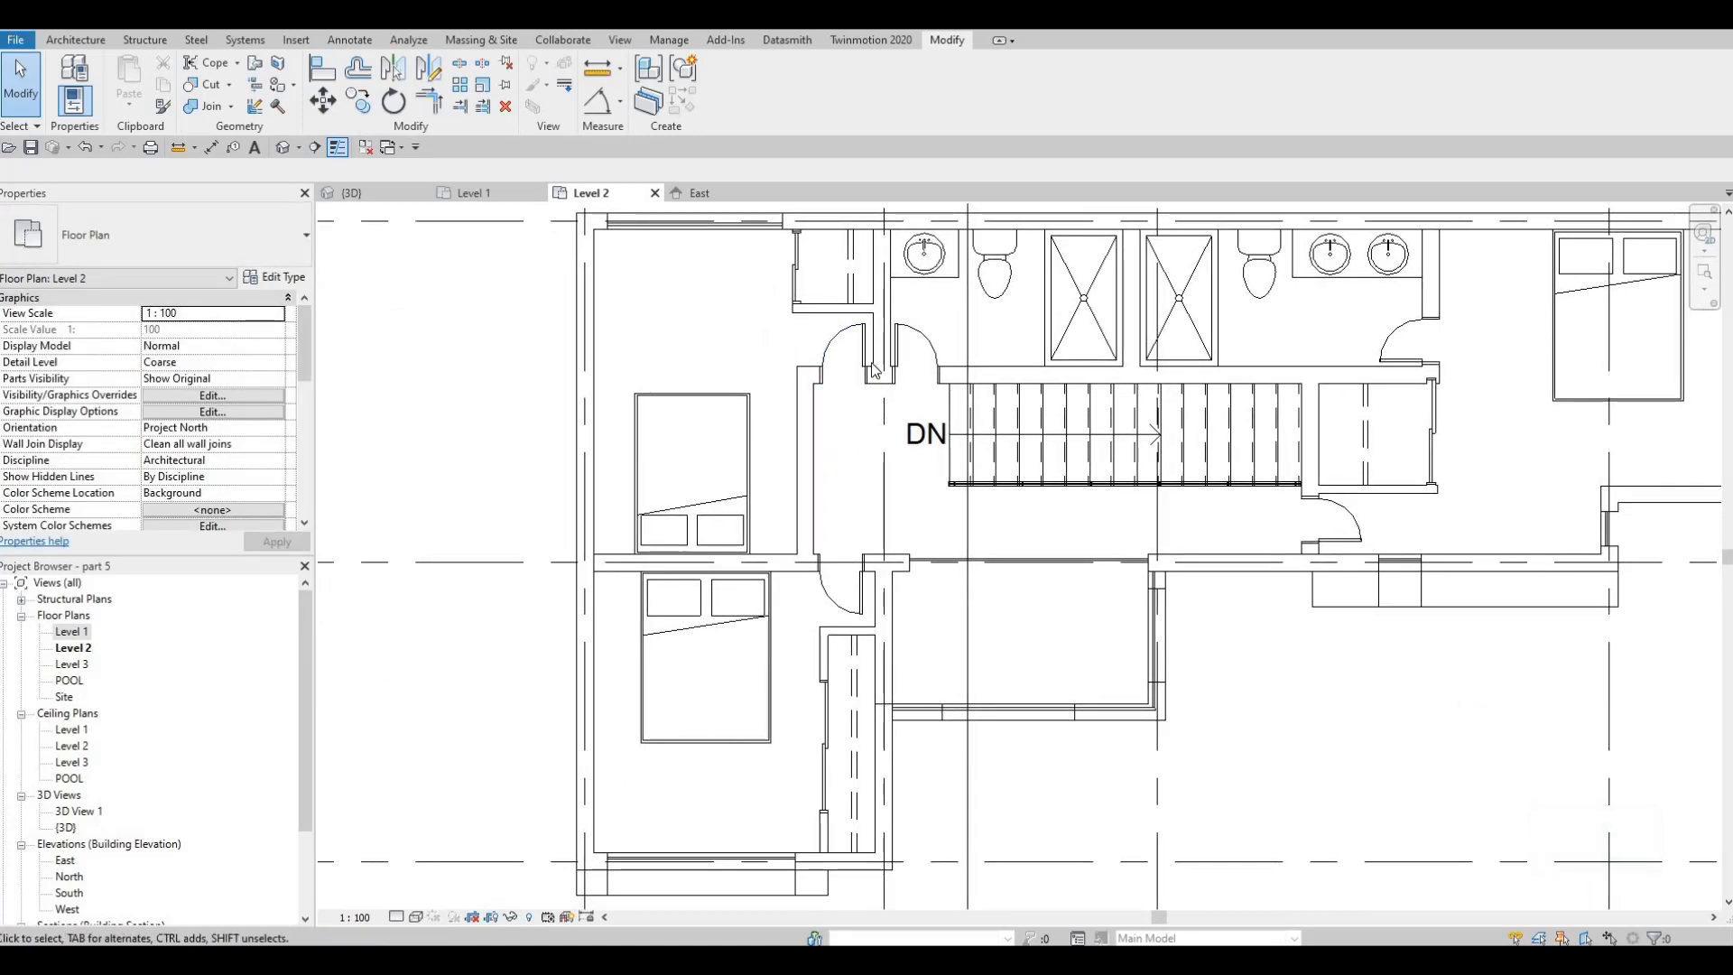
pyautogui.press('Escape')
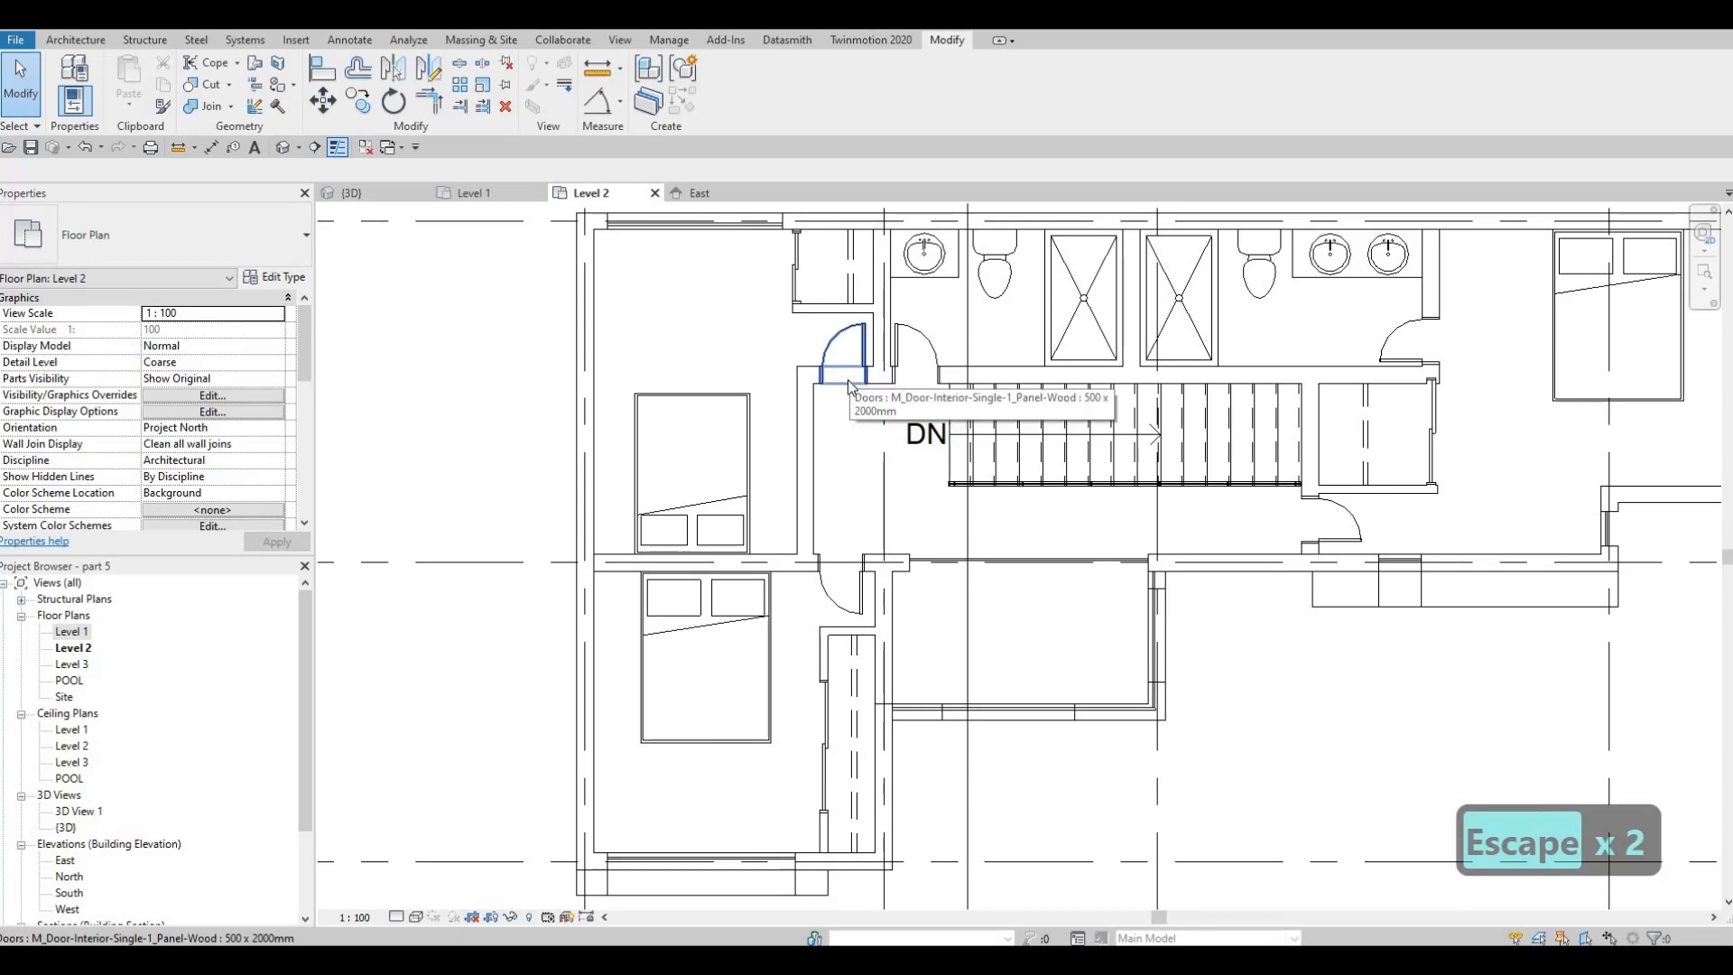
pyautogui.press('Escape')
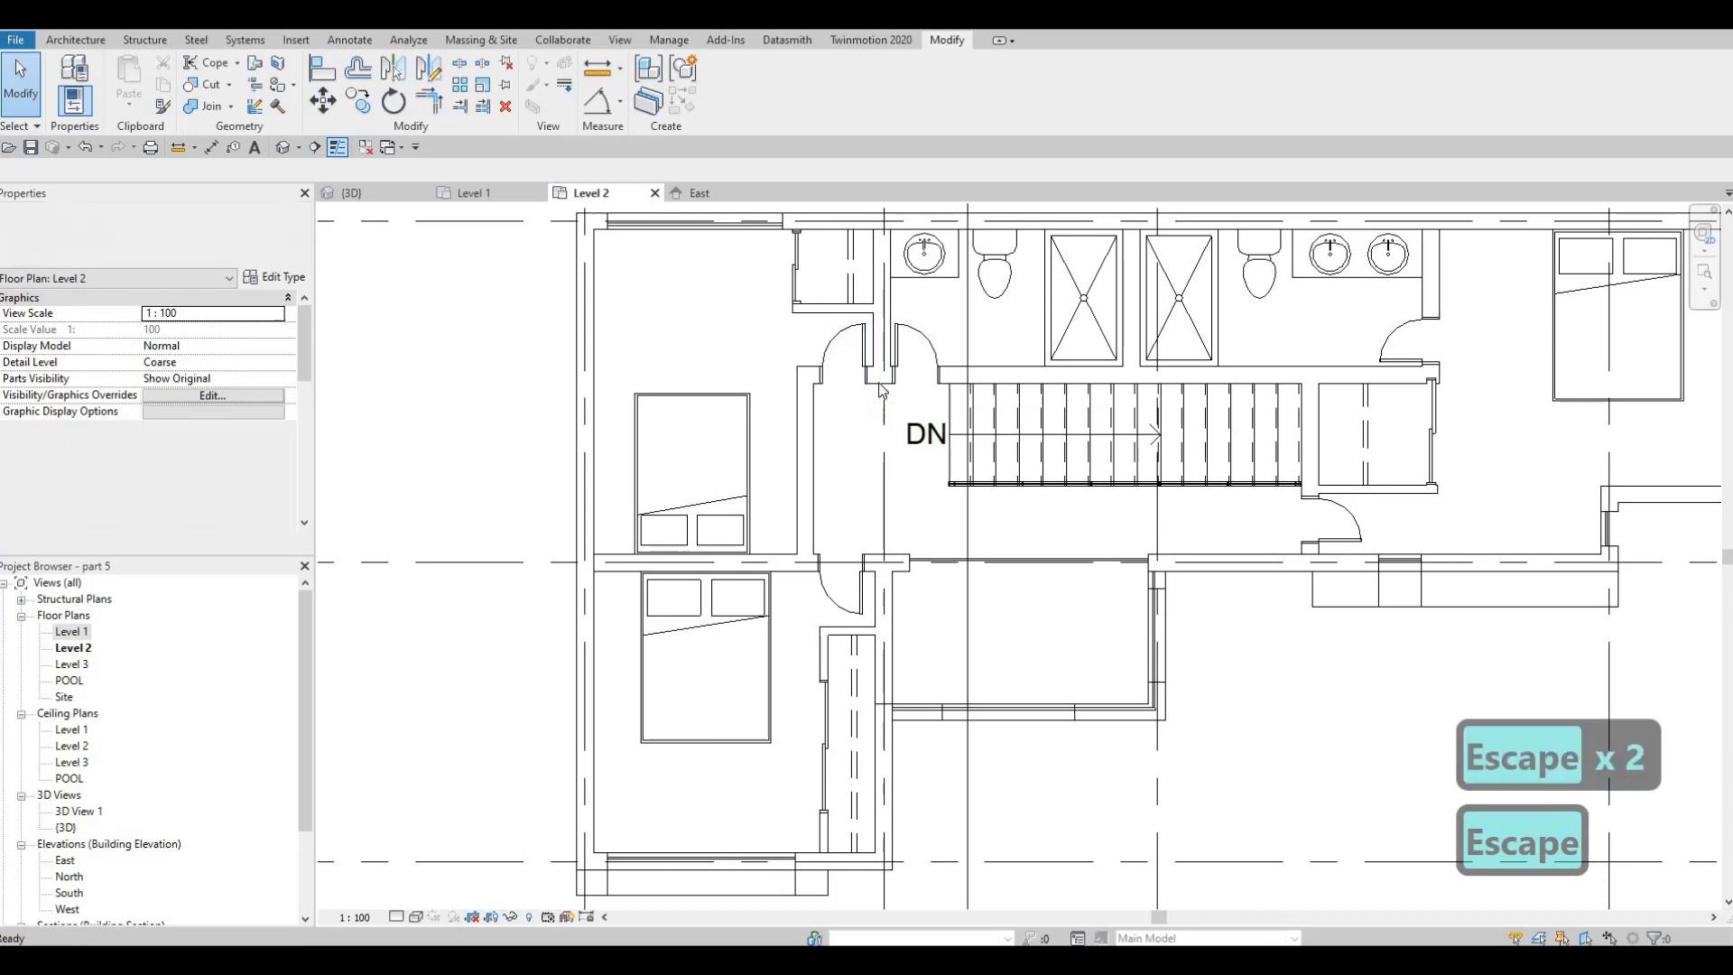
# Shorten the wall north of the stairs back to the bathroom partition, deleting the northwest bedroom's 500 x 2000mm door with it
pyautogui.click(817, 372)
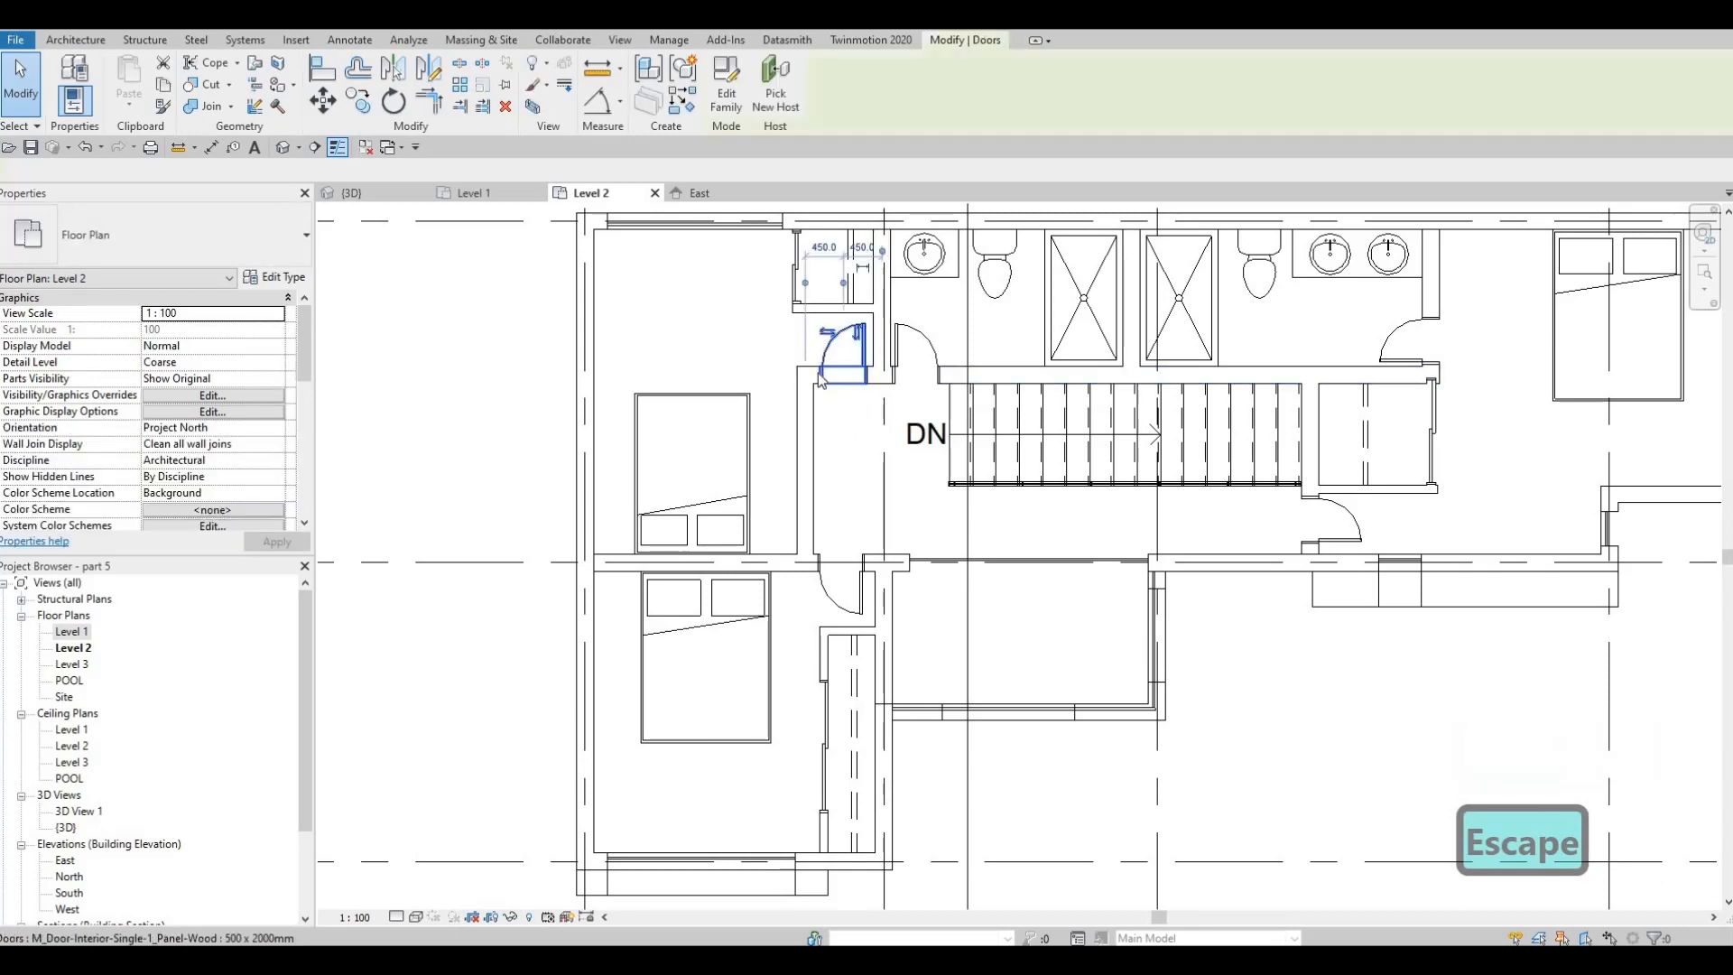
pyautogui.press('Escape')
pyautogui.press('Escape')
pyautogui.scroll(2, 808, 385)
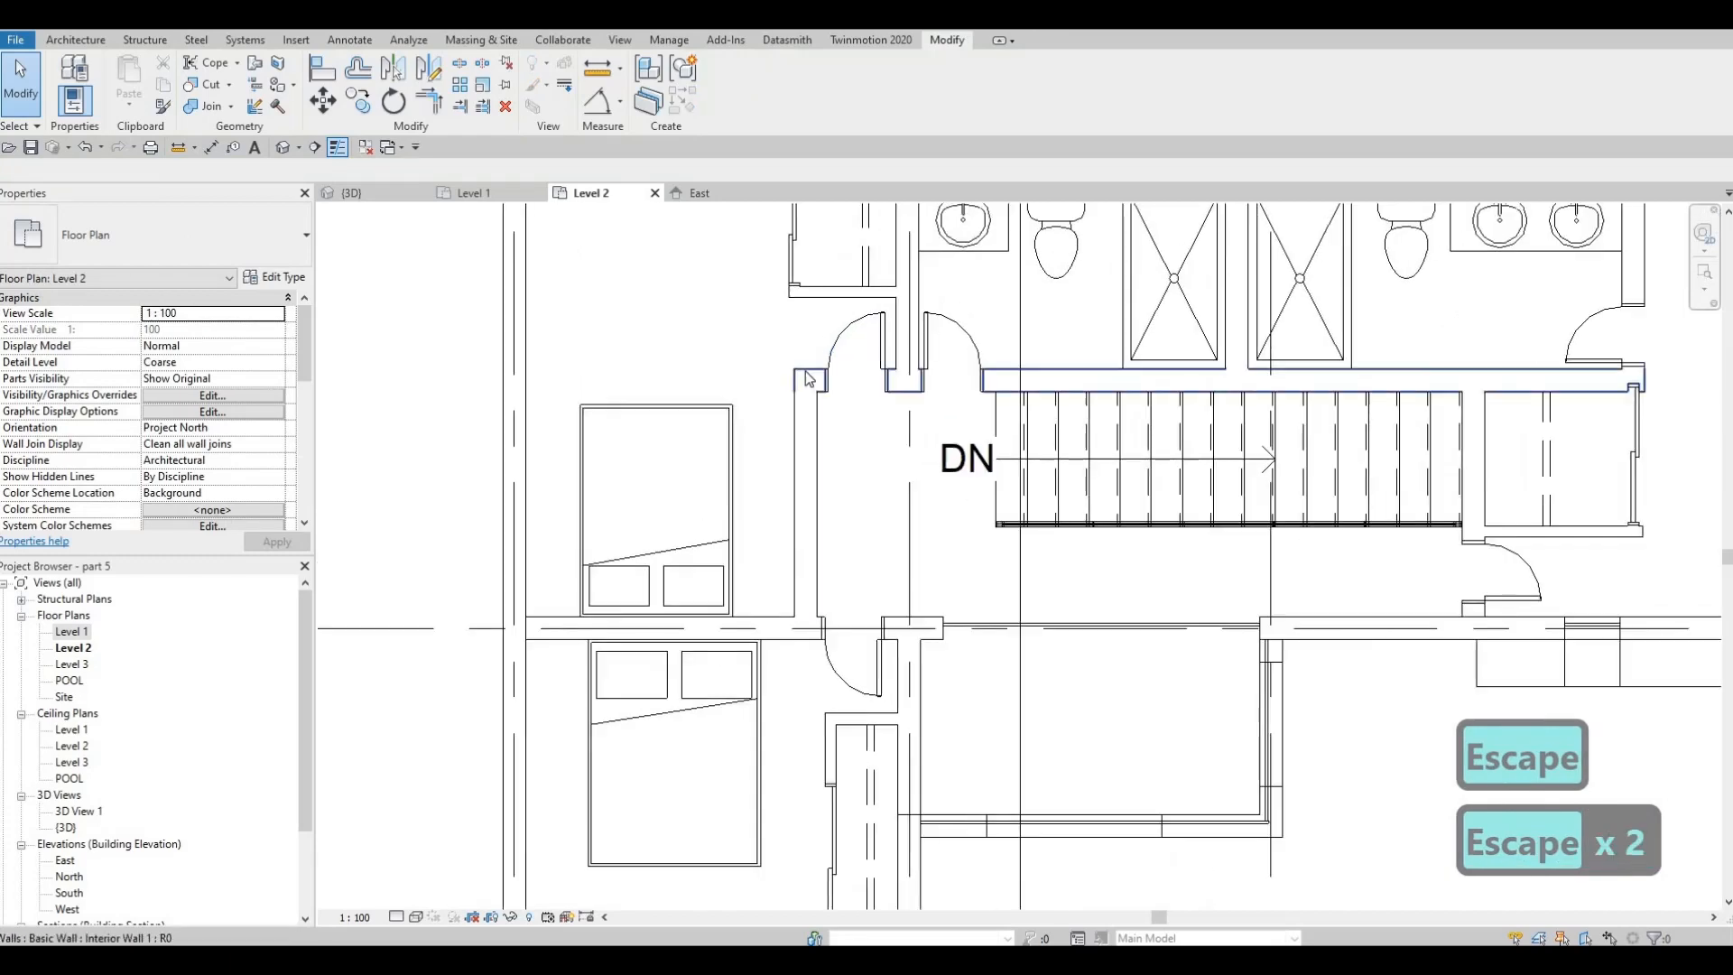
pyautogui.click(807, 383)
pyautogui.moveTo(900, 384); pyautogui.dragTo(900, 380)
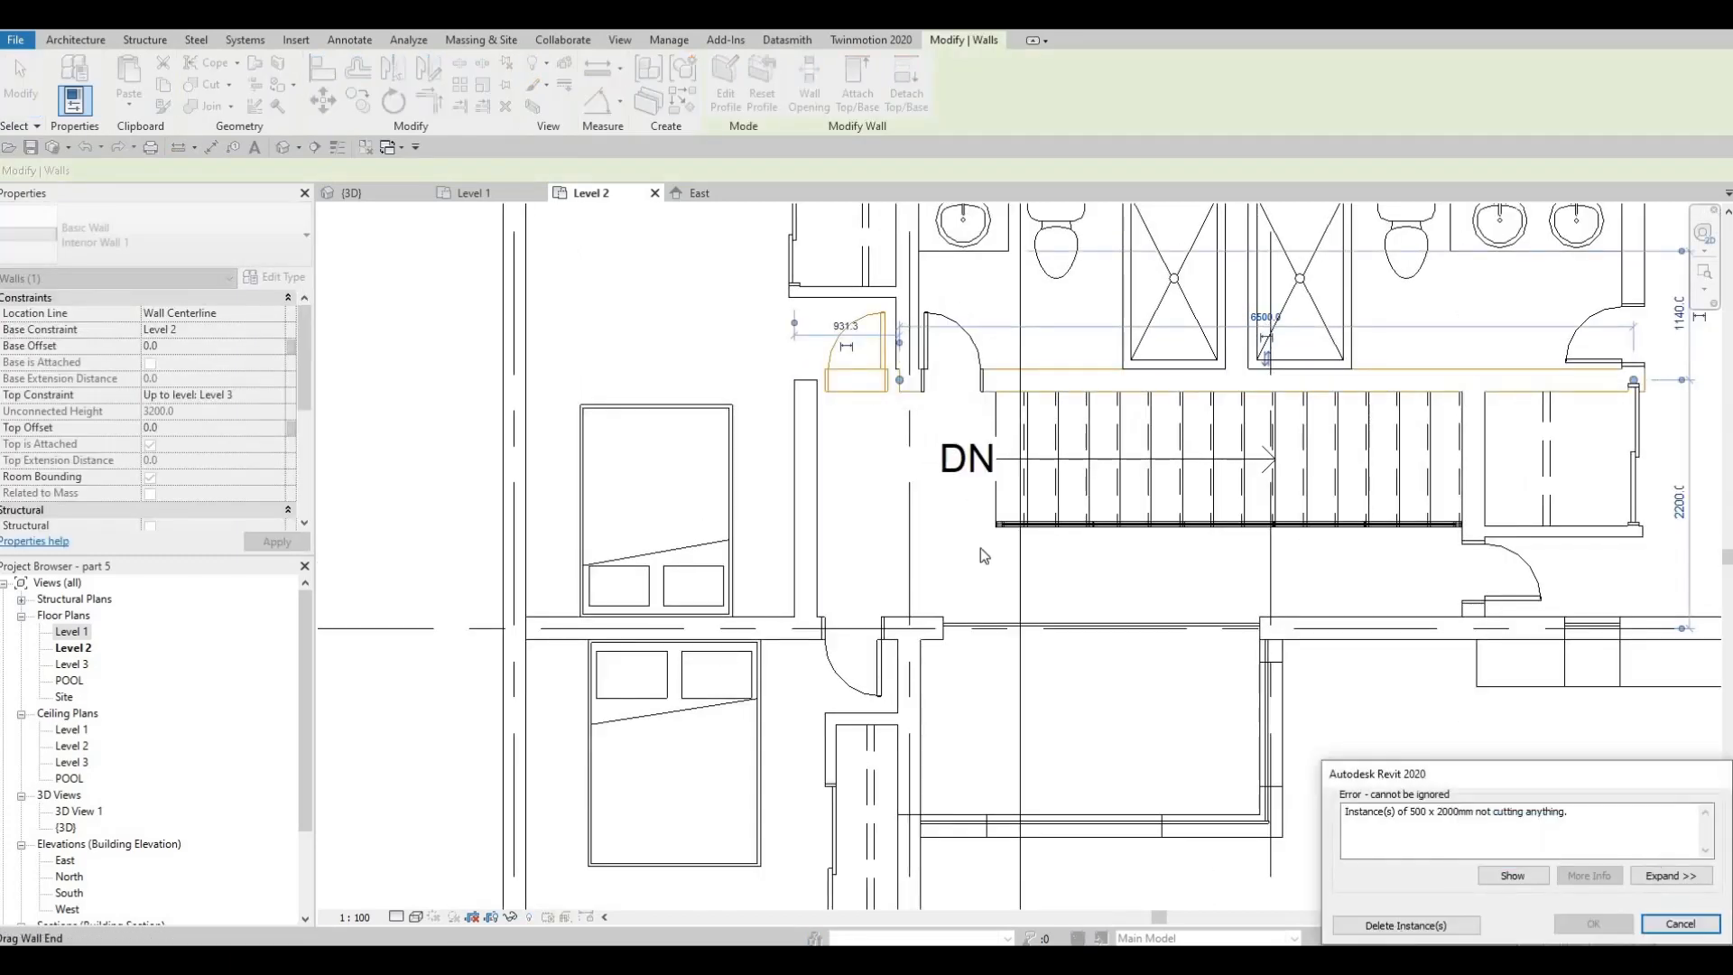
pyautogui.press('Escape')
pyautogui.press('Escape')
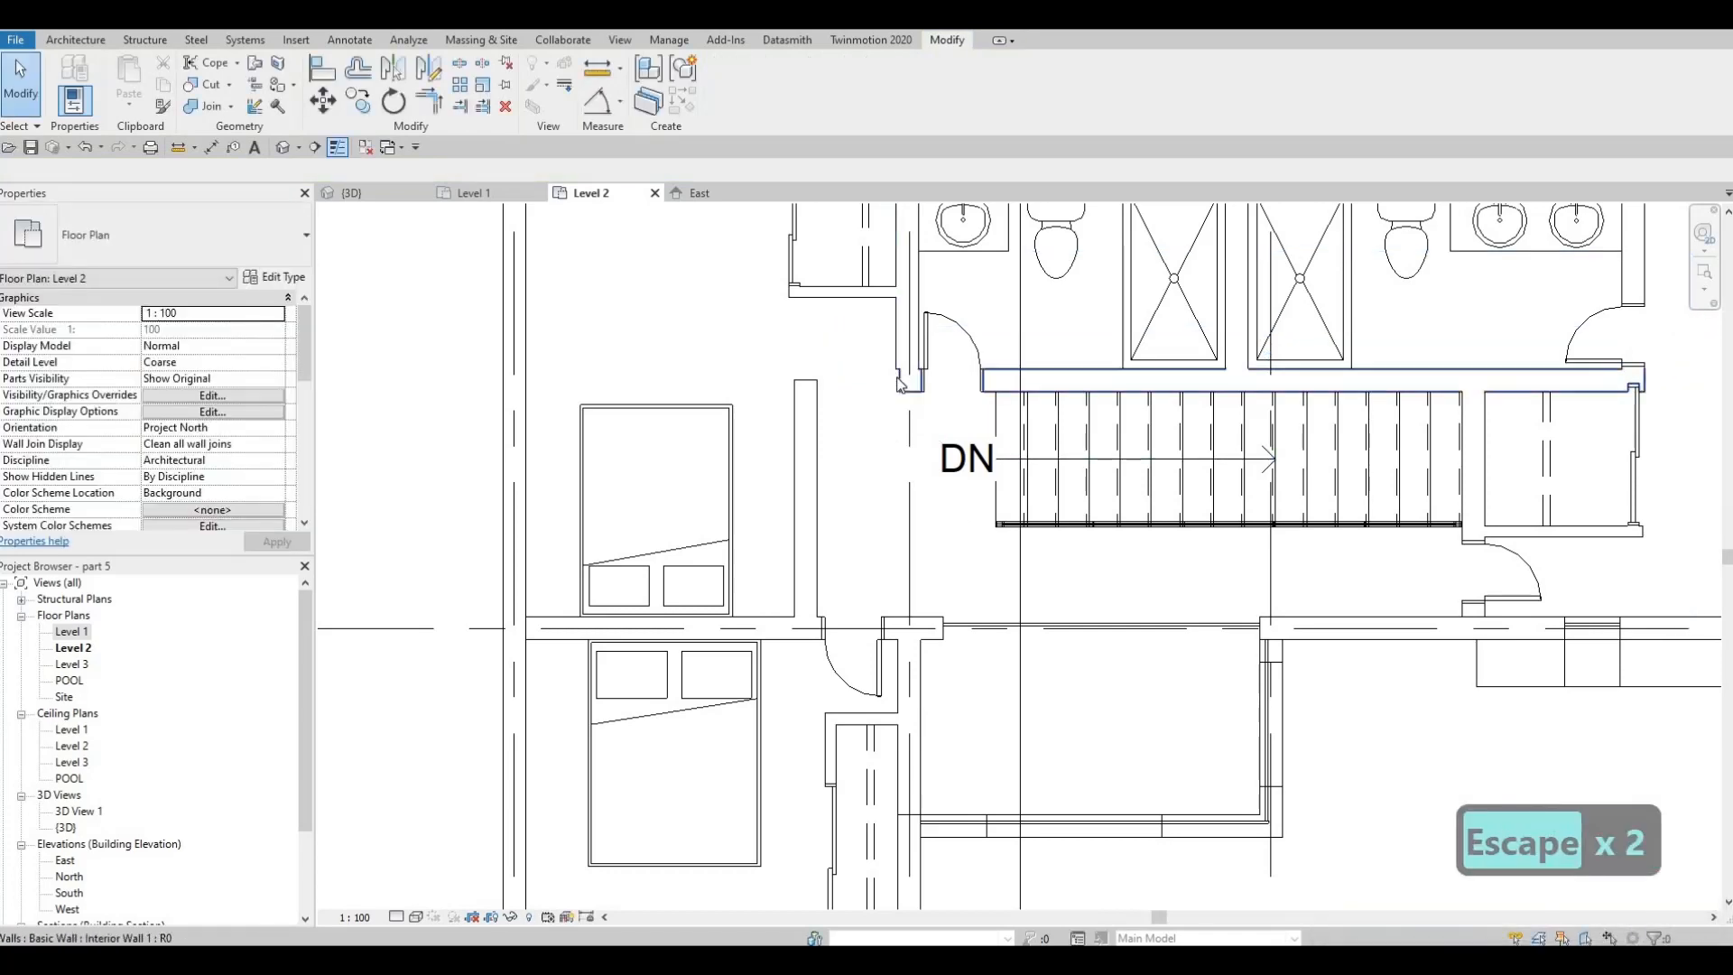
pyautogui.press('Escape')
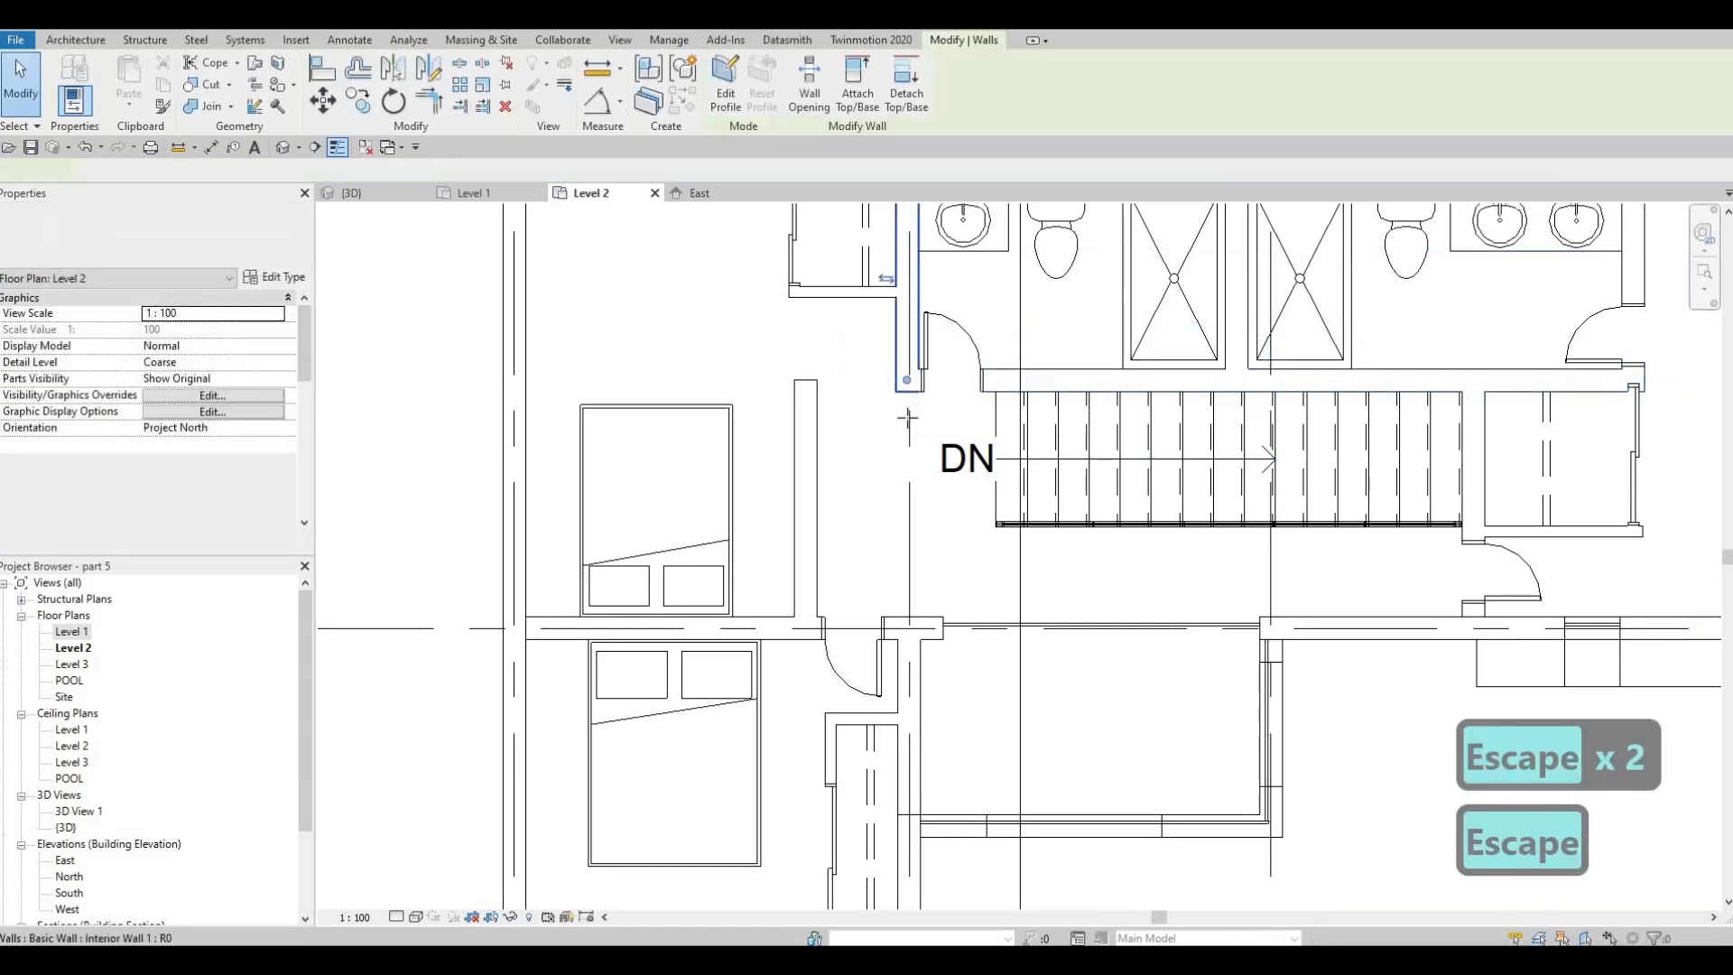
# Extend the partition between the northwest bedroom and the bathroom south, ending 1400 mm from the bedrooms' dividing wall
pyautogui.click(906, 361)
pyautogui.moveTo(909, 440); pyautogui.dragTo(907, 470)
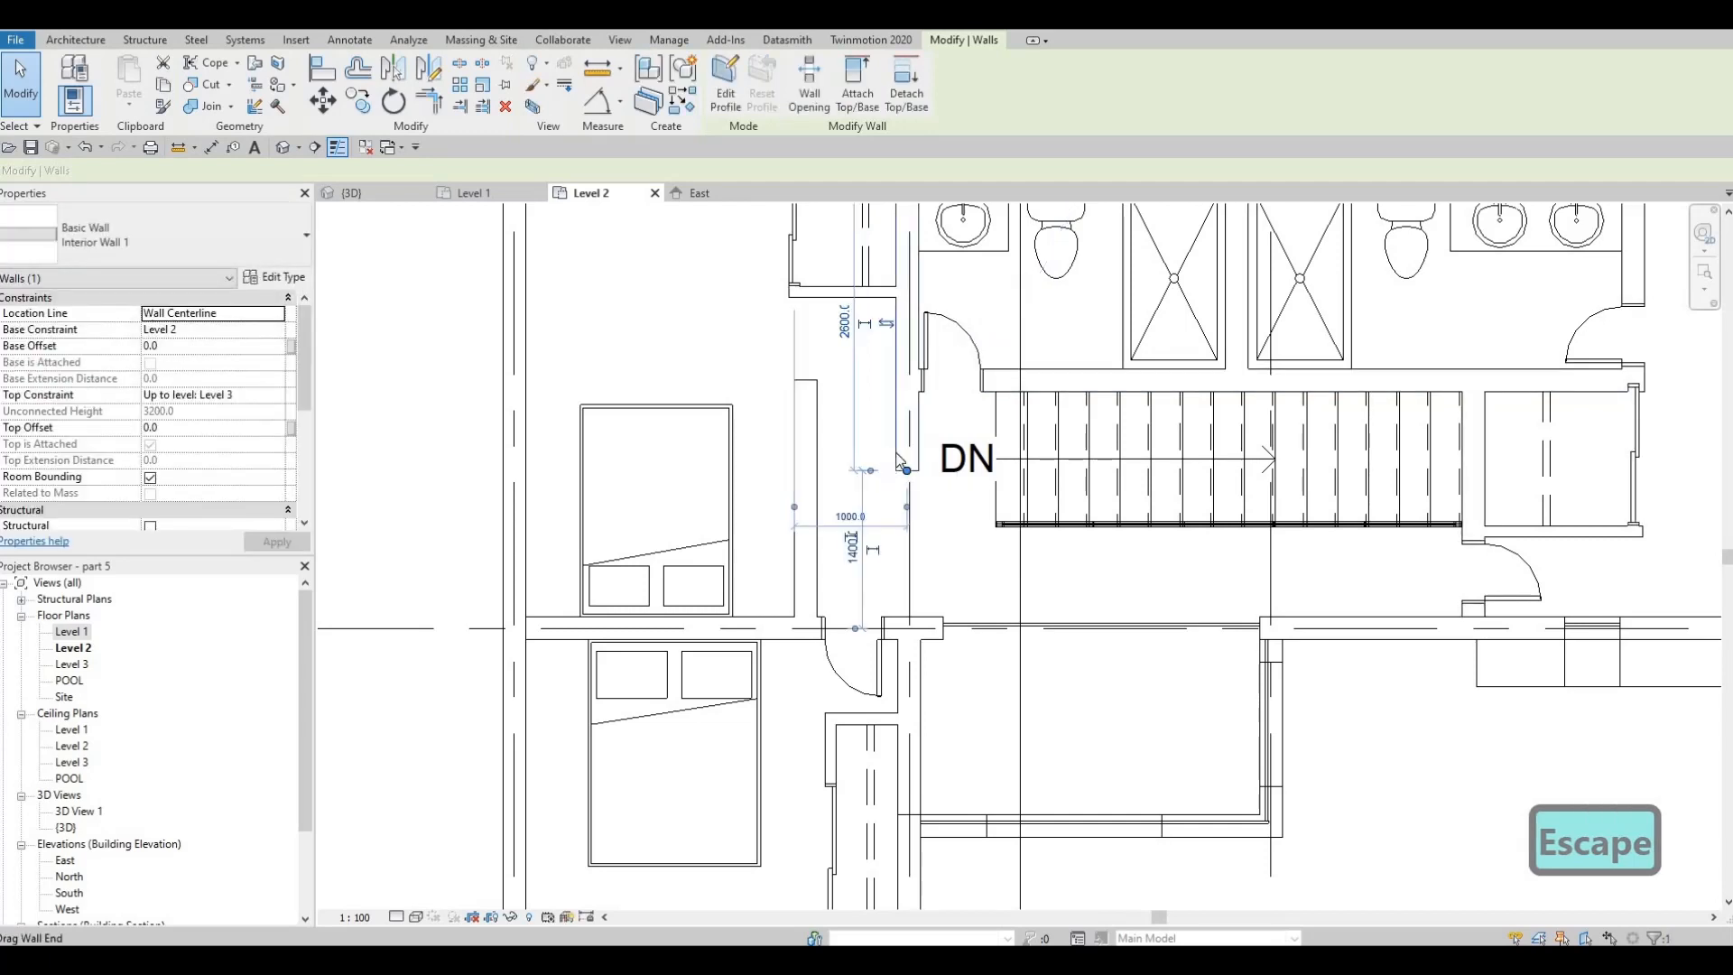
pyautogui.press('Escape')
# Draw a horizontal Interior Wall 1 segment from the hallway partition on the west to the extended partition's south end
pyautogui.click(907, 424)
pyautogui.press('c')
pyautogui.press('s')
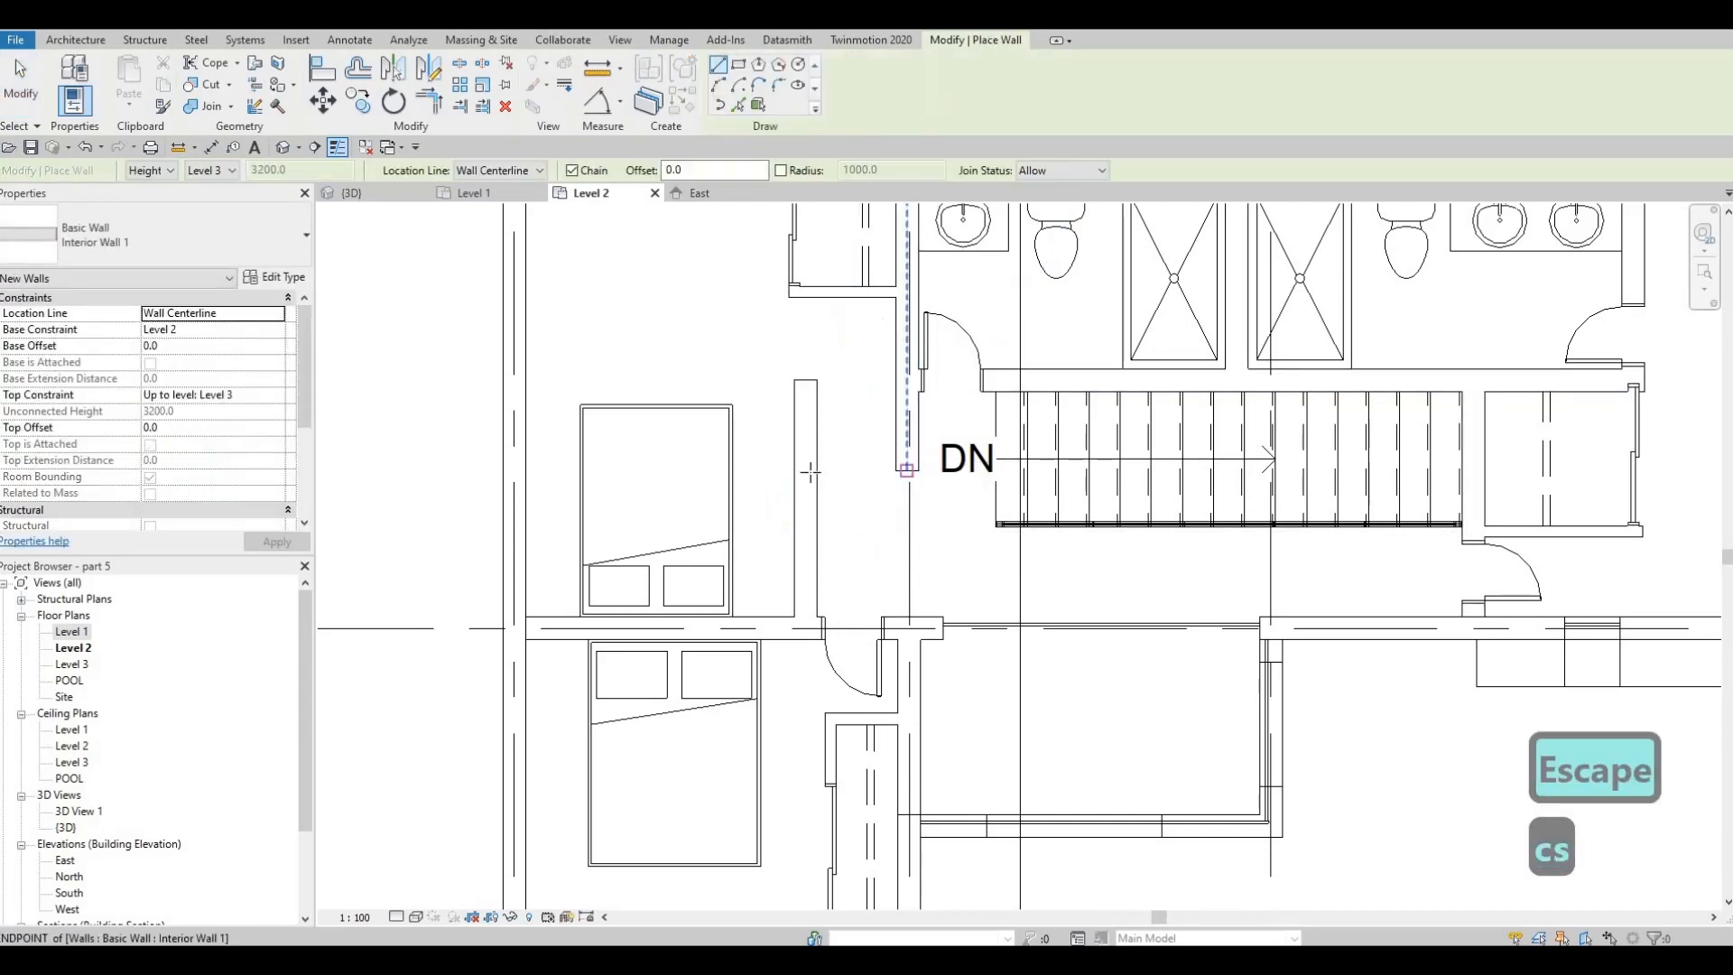
pyautogui.click(811, 472)
pyautogui.click(906, 470)
pyautogui.press('Escape')
pyautogui.press('Escape')
pyautogui.press('Escape')
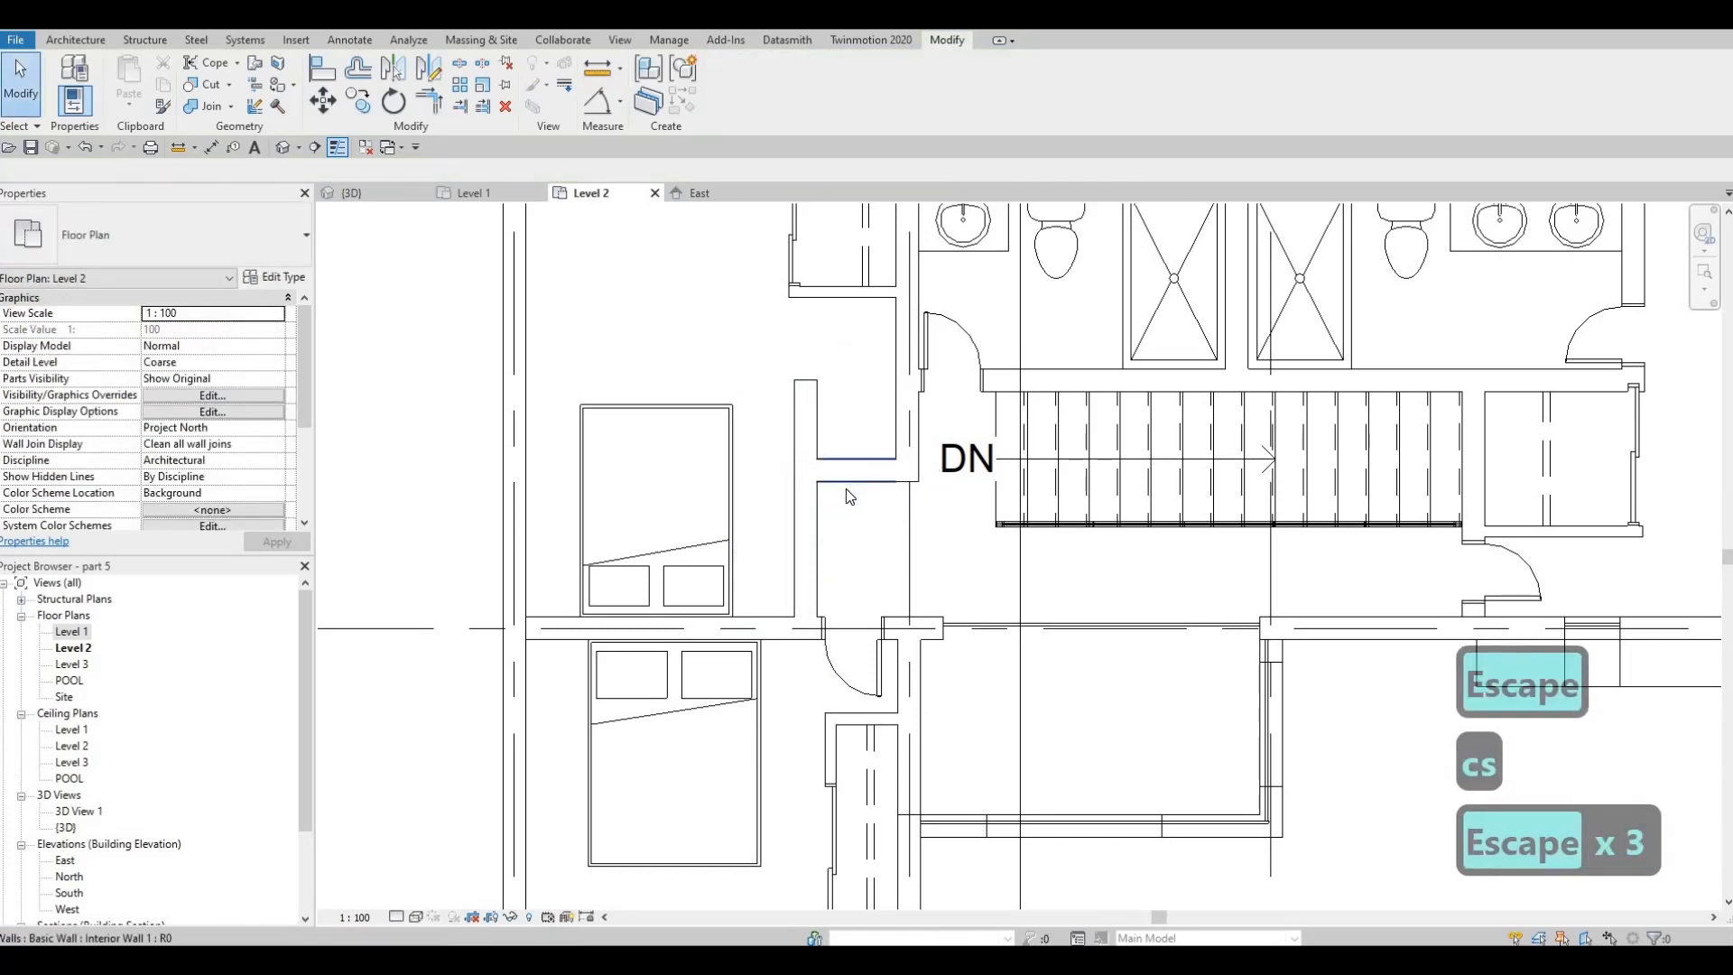
# Trim the hallway's west partition and the new horizontal wall into a clean corner
pyautogui.press('t')
pyautogui.press('r')
pyautogui.click(804, 493)
pyautogui.click(858, 474)
pyautogui.press('Escape')
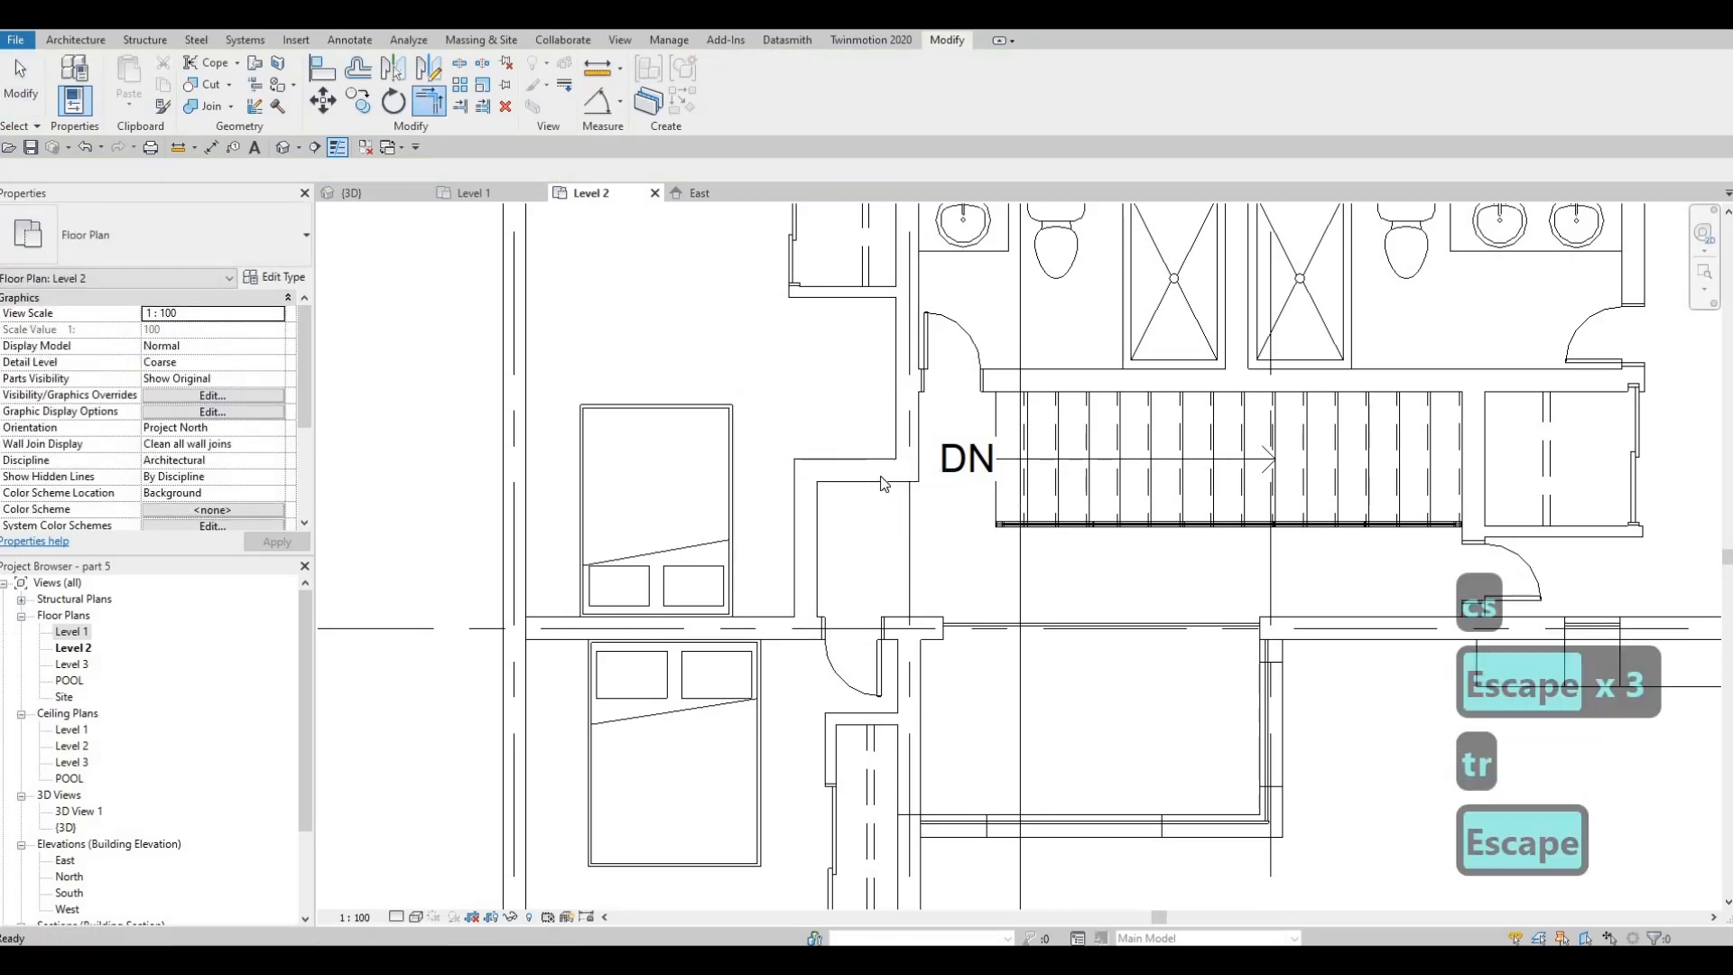
# Move the northwest closet's south wall south, placing it 1900 mm from the exterior north wall
pyautogui.moveTo(866, 477); pyautogui.dragTo(845, 349)
pyautogui.press('Escape')
pyautogui.moveTo(845, 349); pyautogui.dragTo(812, 471, button='middle')
pyautogui.press('Escape')
pyautogui.click(809, 415)
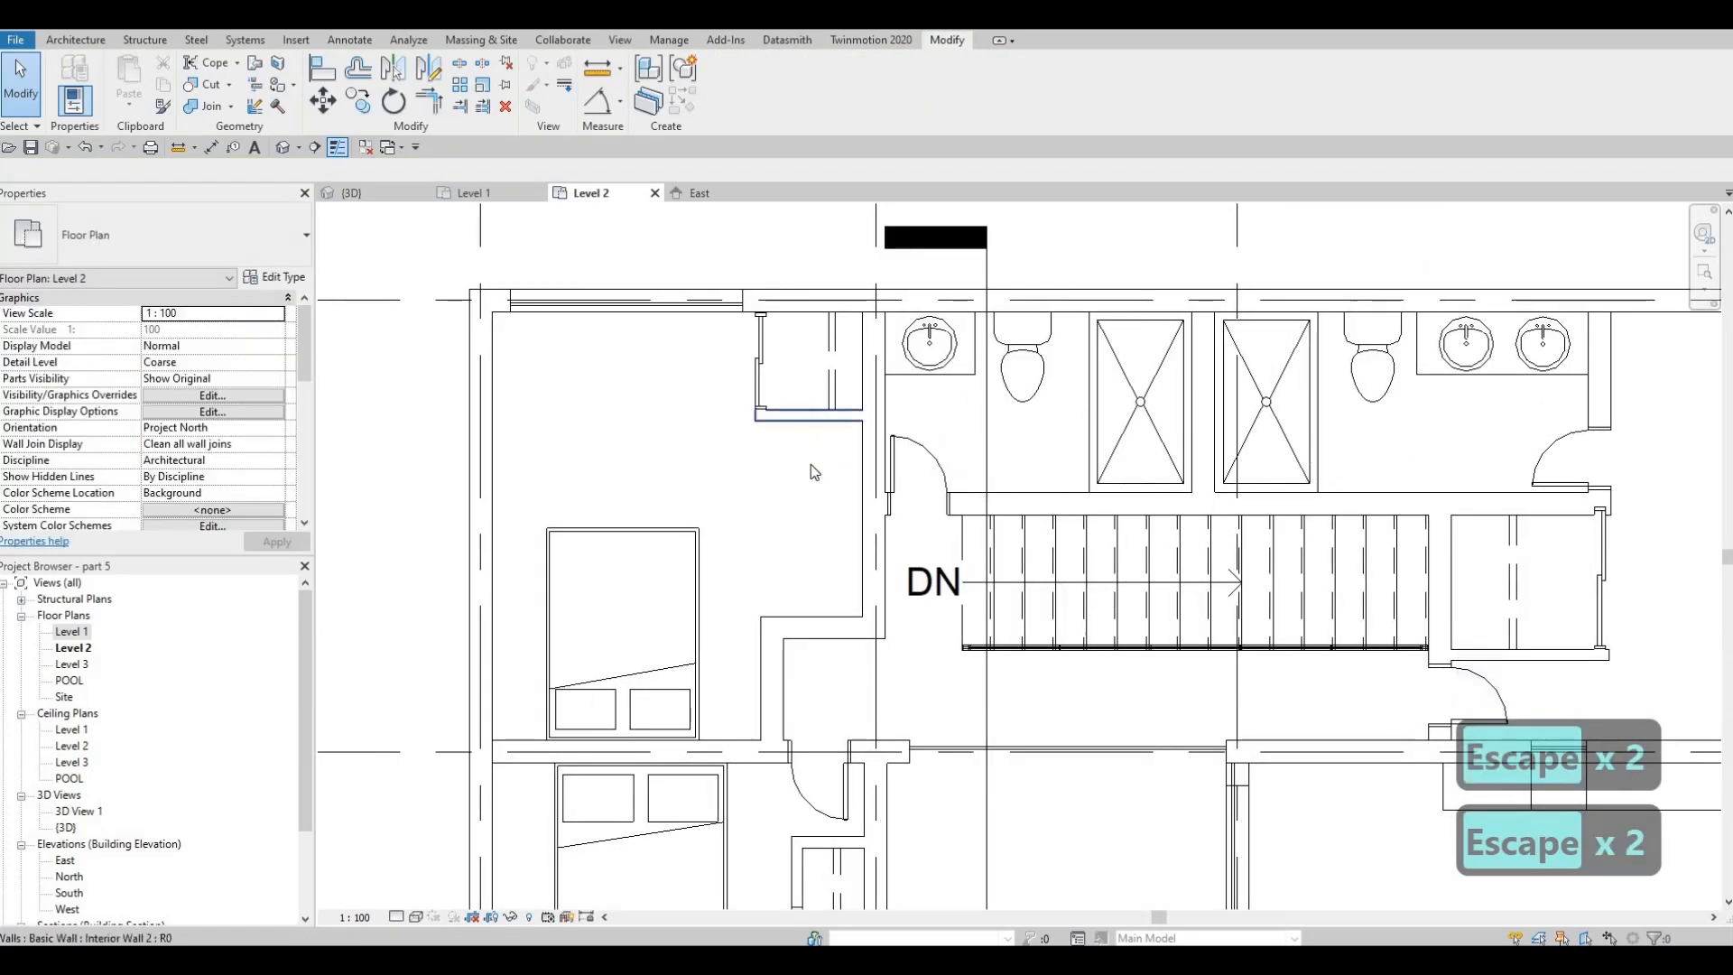
pyautogui.doubleClick(806, 423)
pyautogui.press('Escape')
pyautogui.press('Escape')
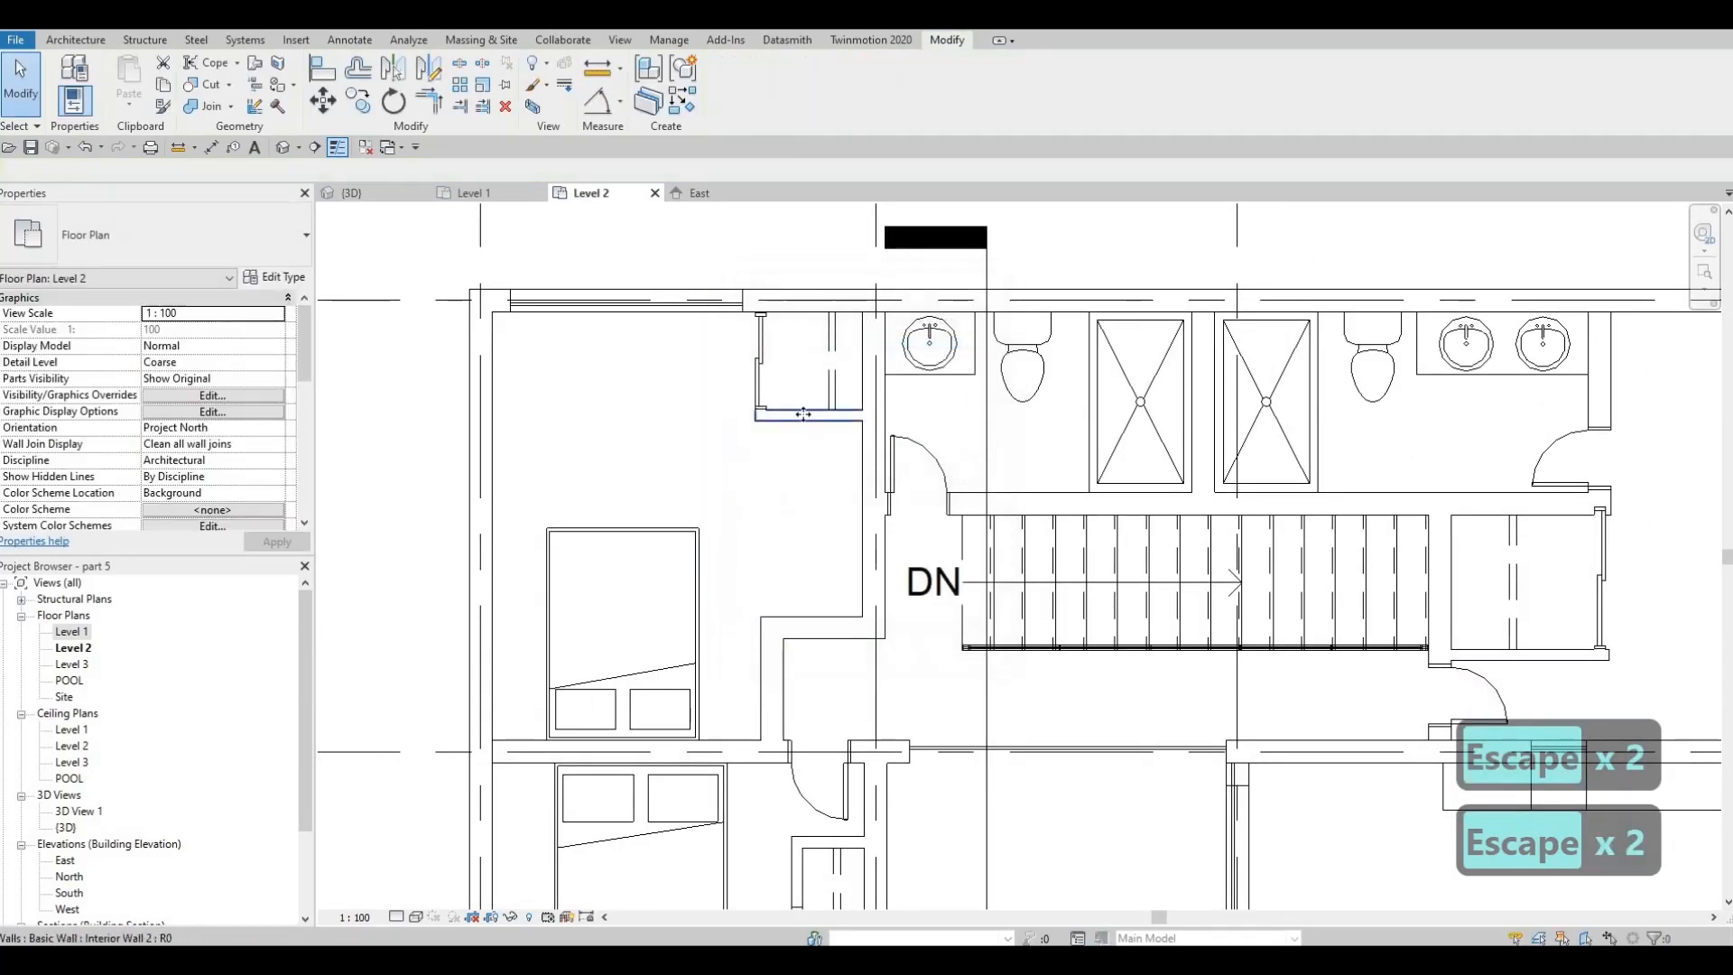
pyautogui.moveTo(805, 499); pyautogui.dragTo(838, 418)
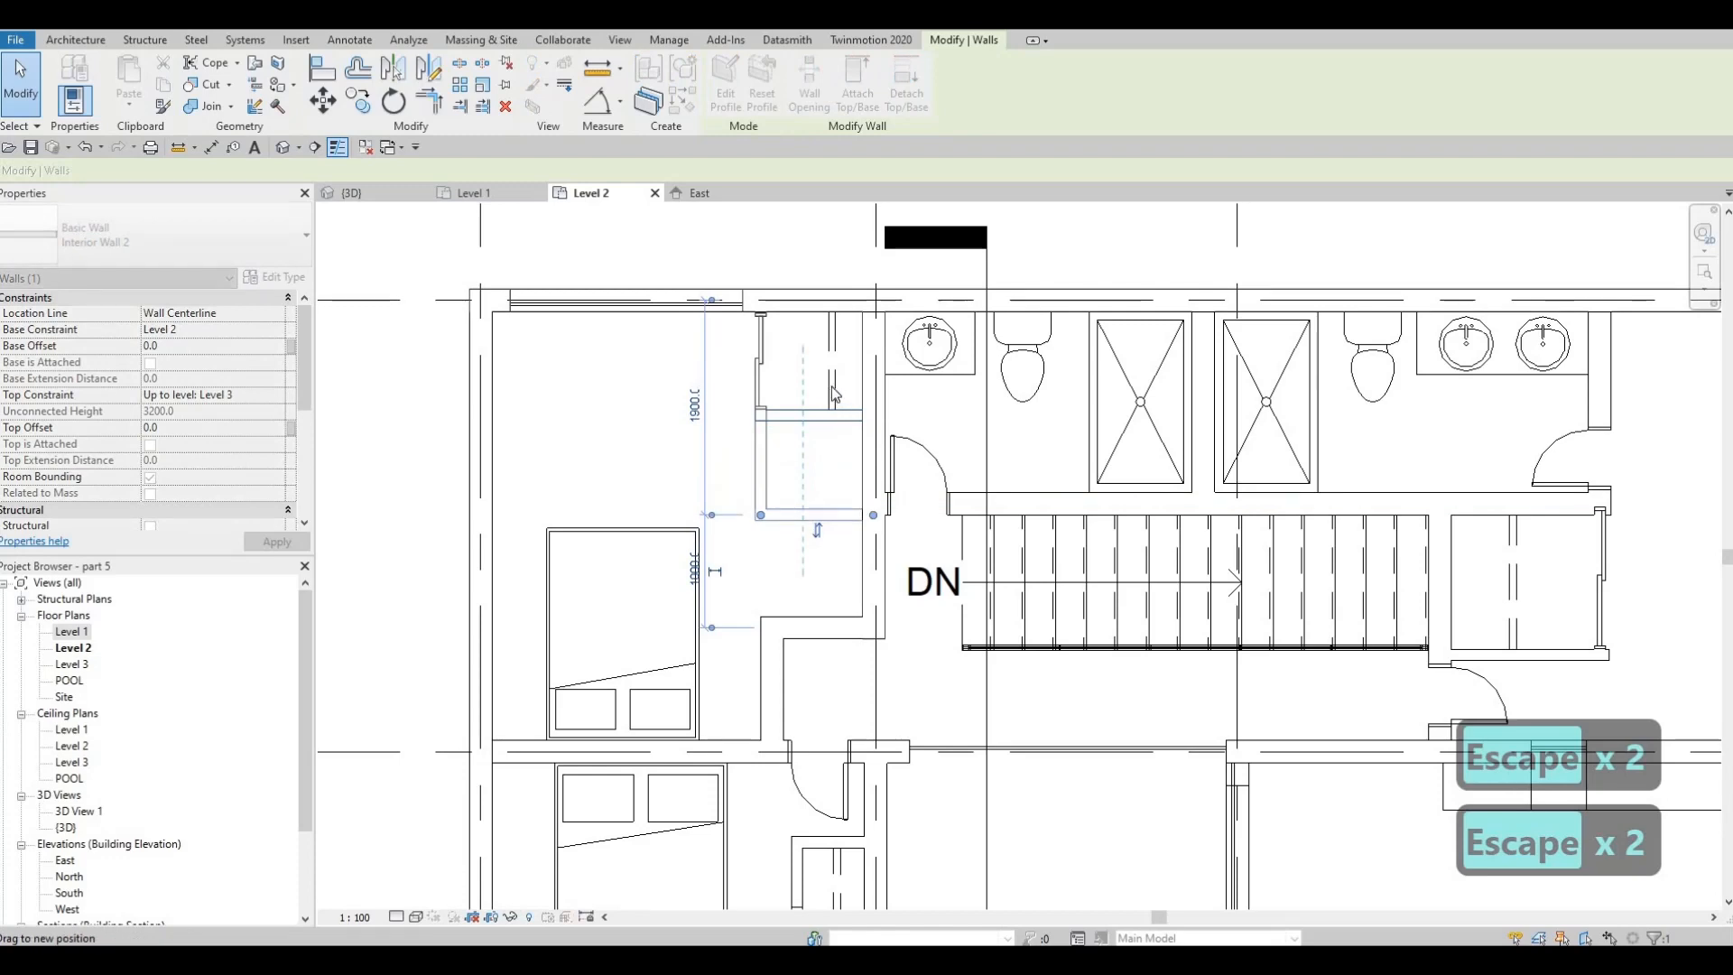
pyautogui.press('Escape')
# Stretch both dashed detail lines in the northwest closet to its full inside length of 1750 mm
pyautogui.click(832, 401)
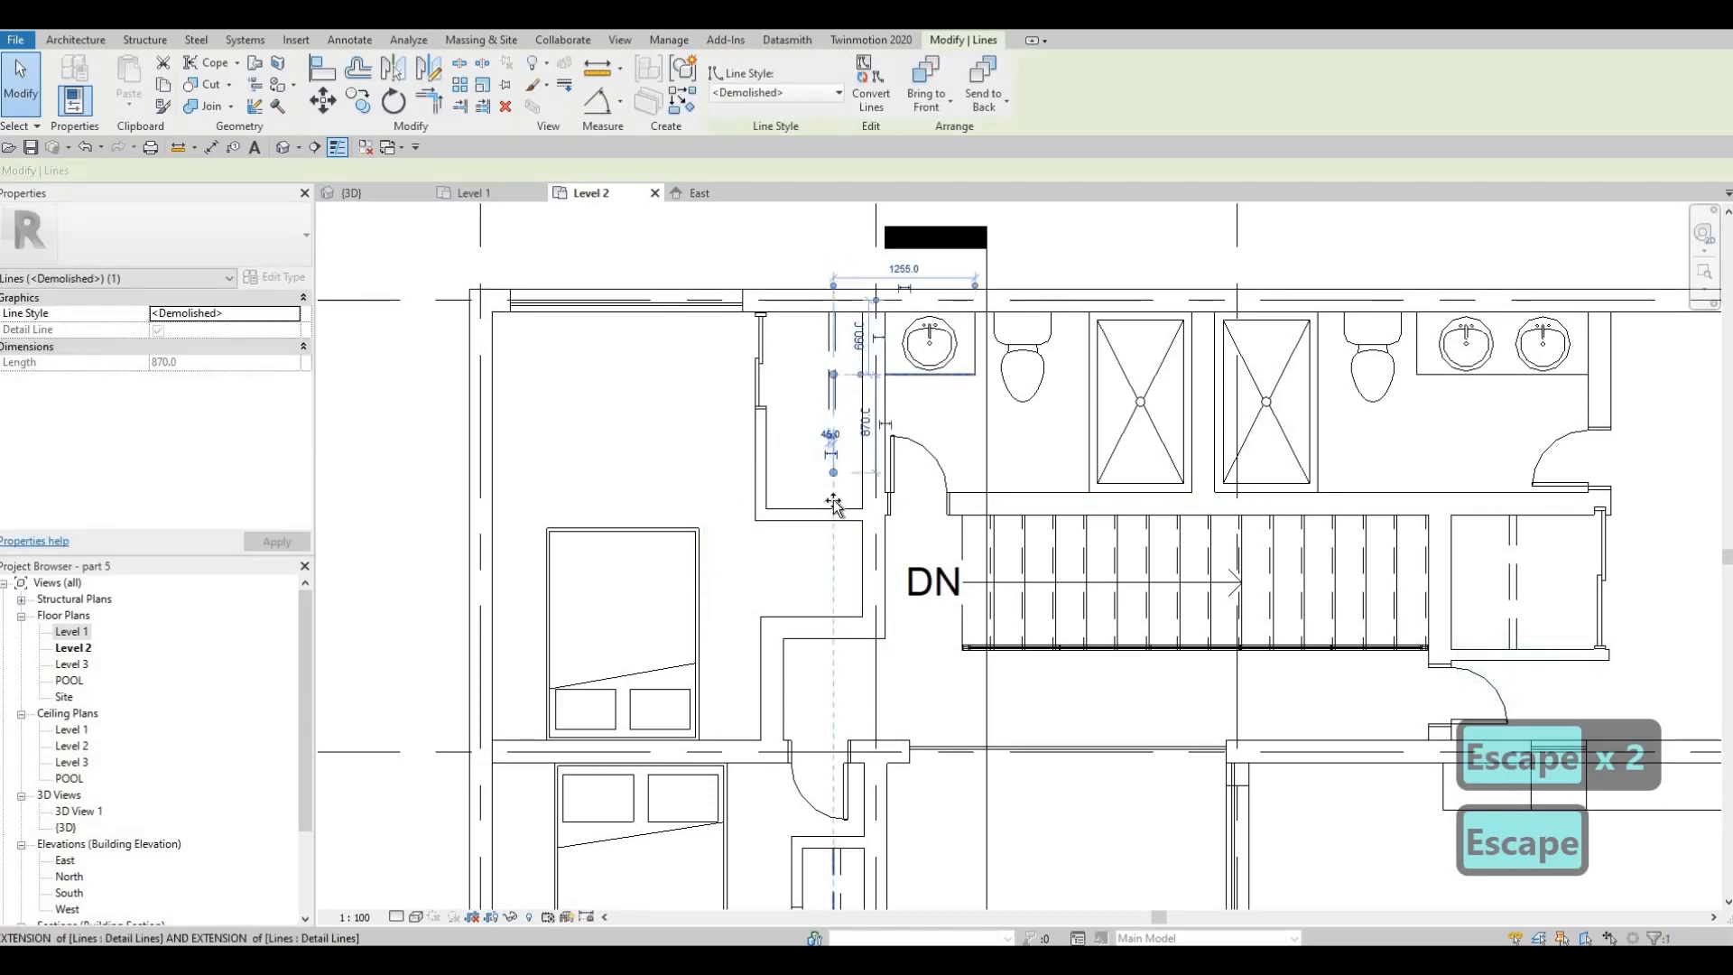
pyautogui.press('Escape')
pyautogui.click(831, 412)
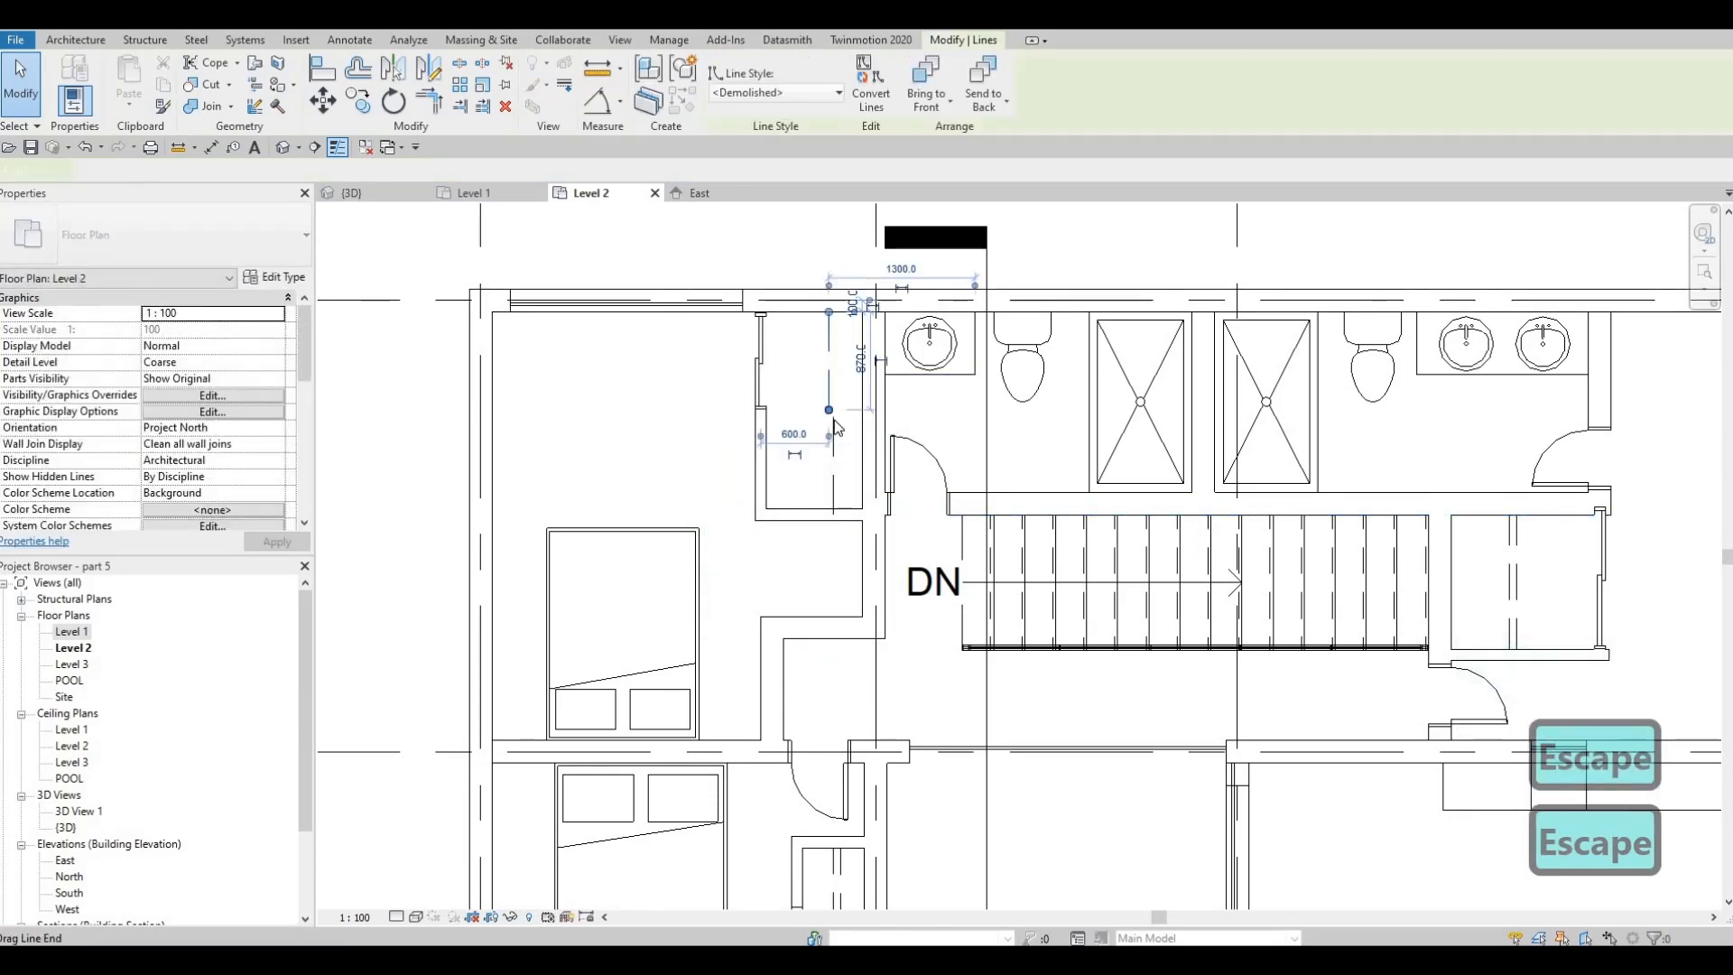
pyautogui.press('Escape')
pyautogui.click(834, 434)
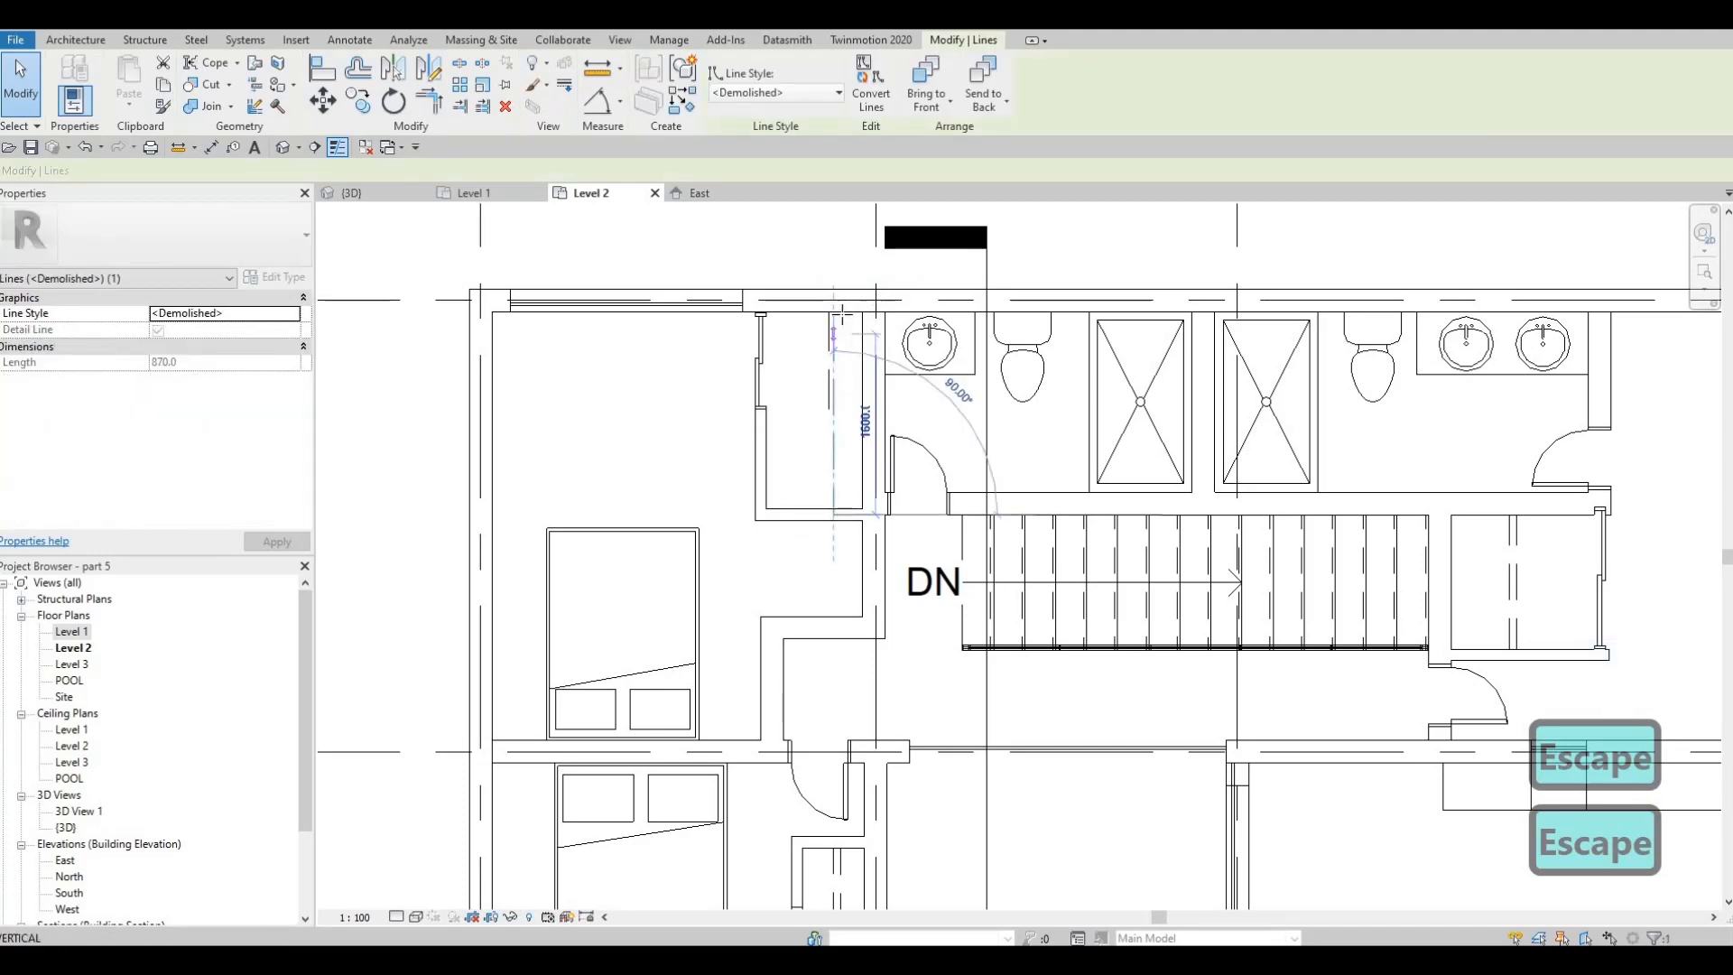
pyautogui.press('Escape')
pyautogui.click(831, 408)
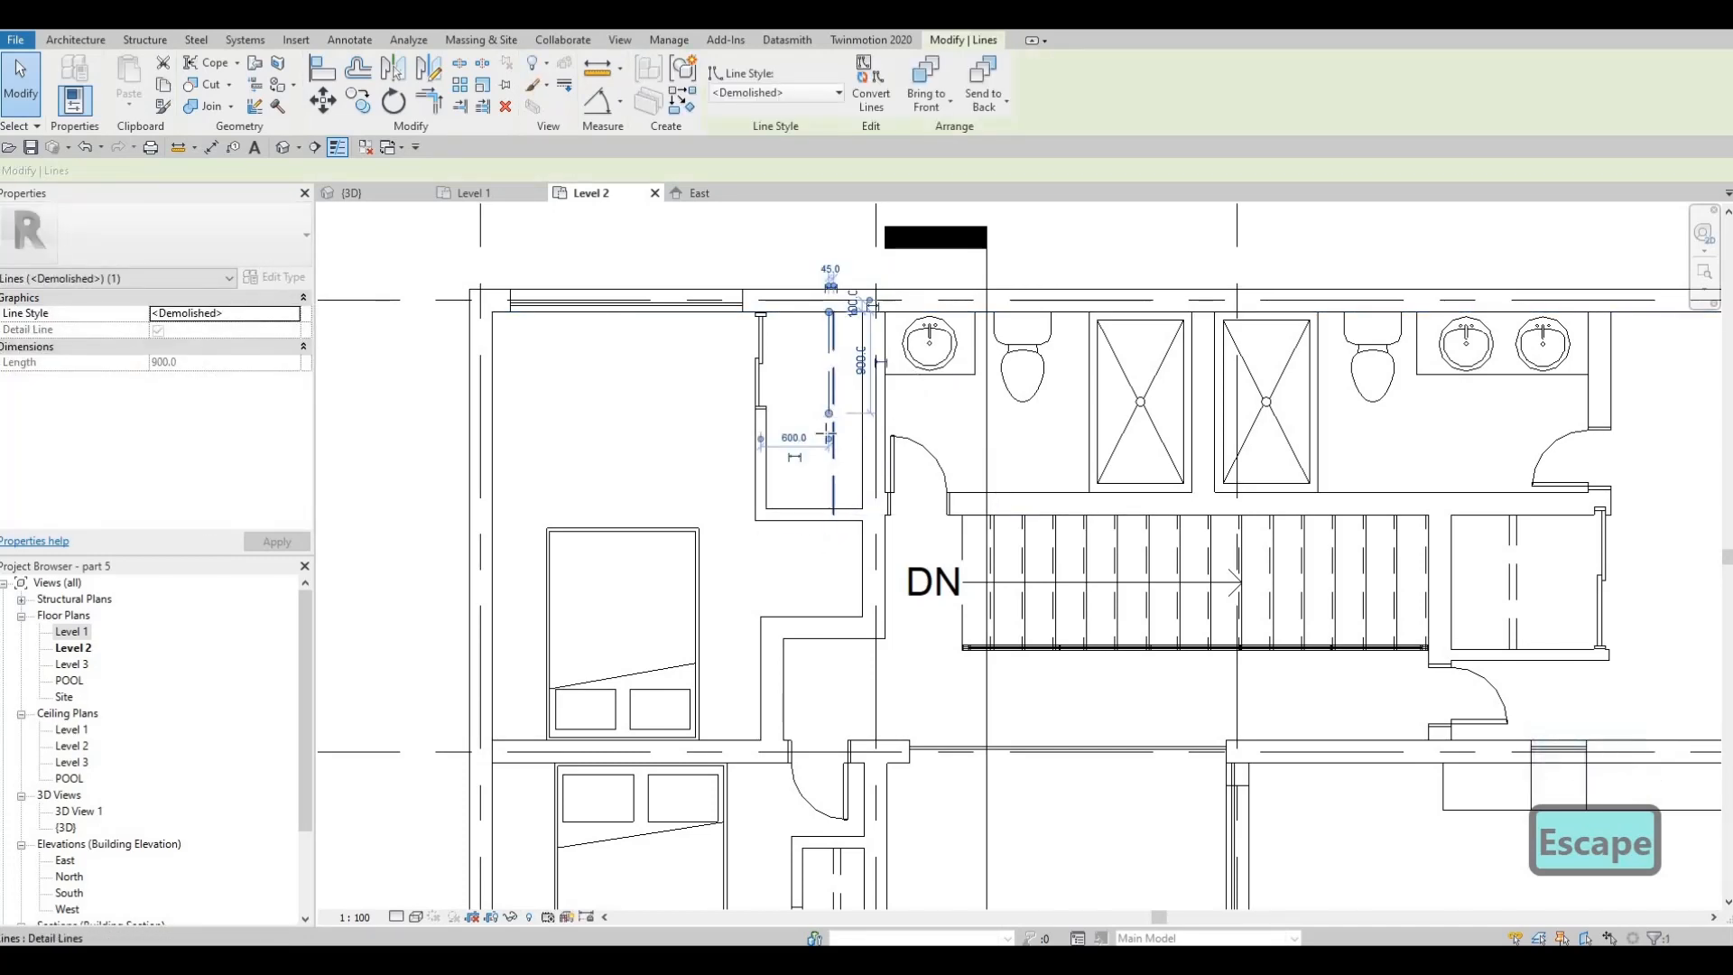
pyautogui.moveTo(827, 504); pyautogui.dragTo(831, 476)
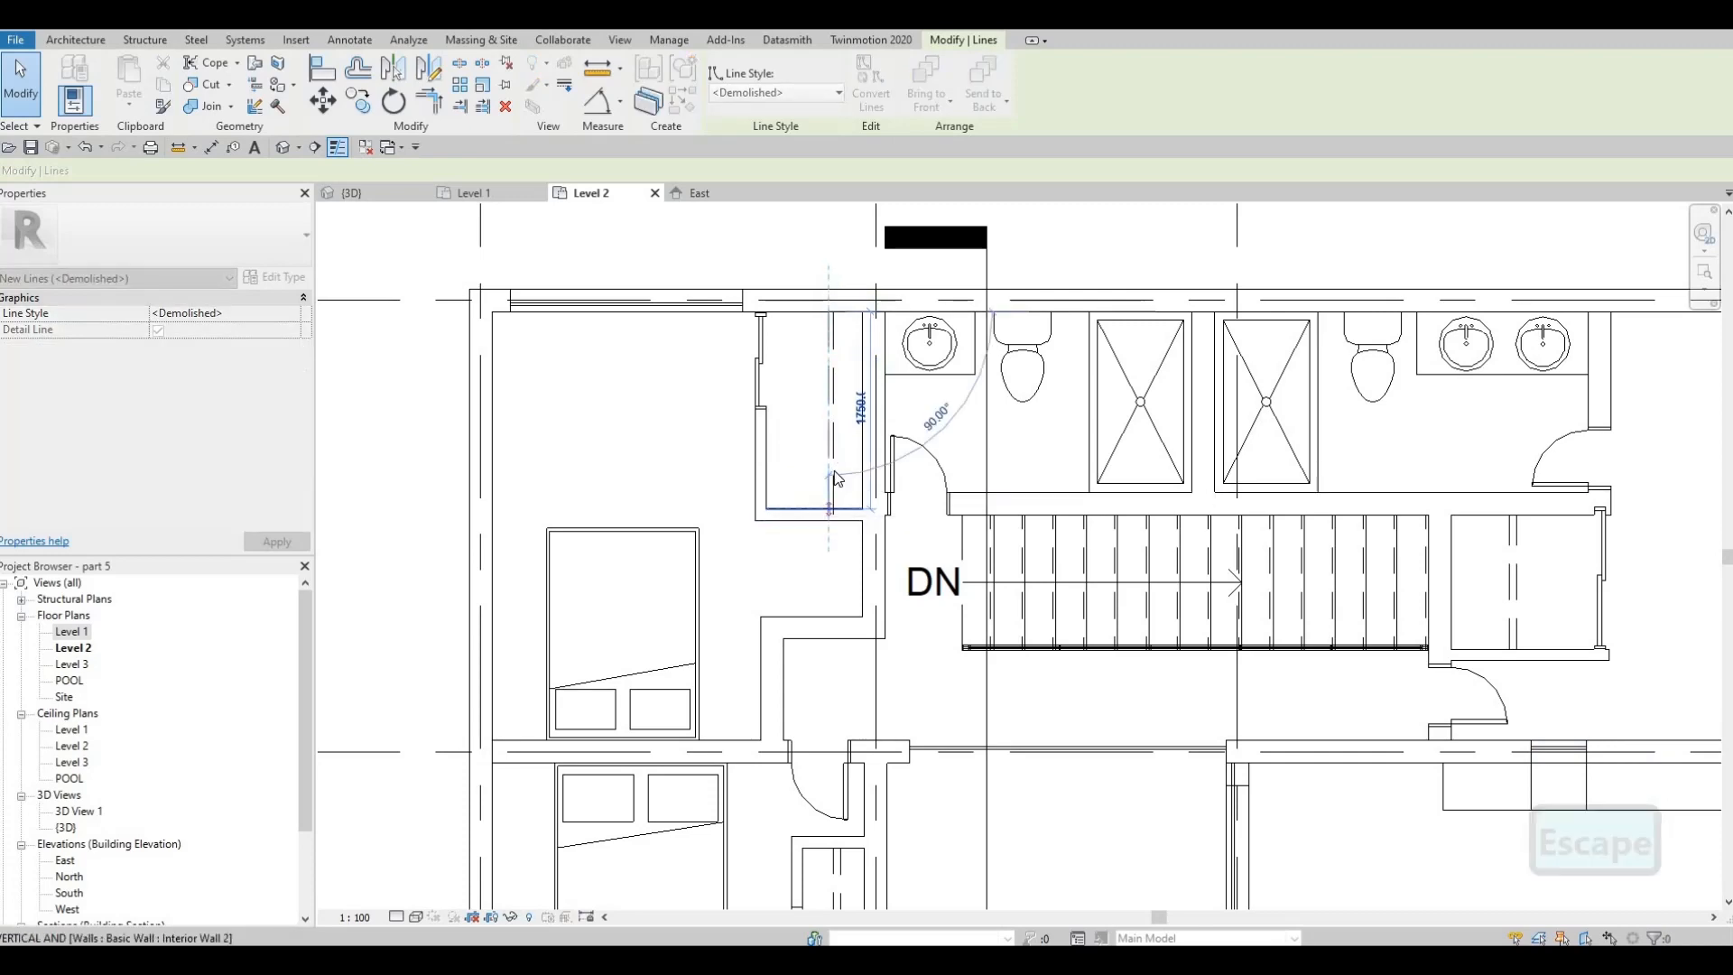
pyautogui.press('Escape')
pyautogui.click(830, 469)
pyautogui.scroll(3, 836, 492)
pyautogui.press('Escape')
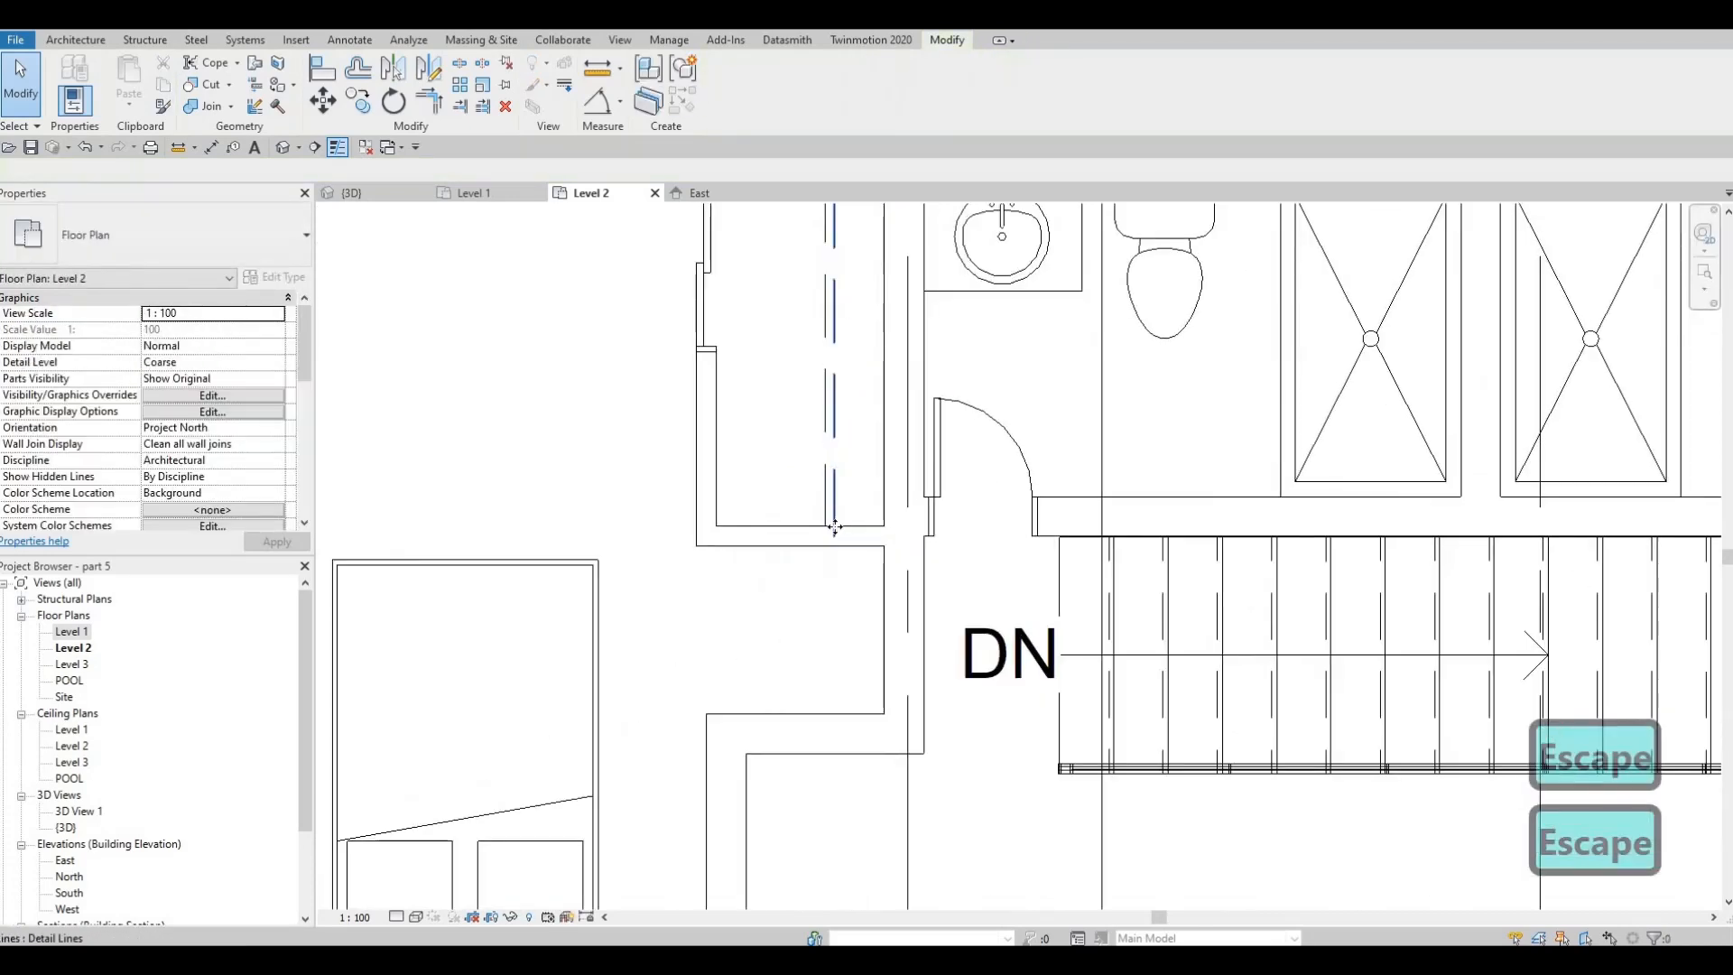
# Nudge the western dashed line in the northwest closet slightly west to widen the gap between the pair
pyautogui.click(833, 465)
pyautogui.press('Escape')
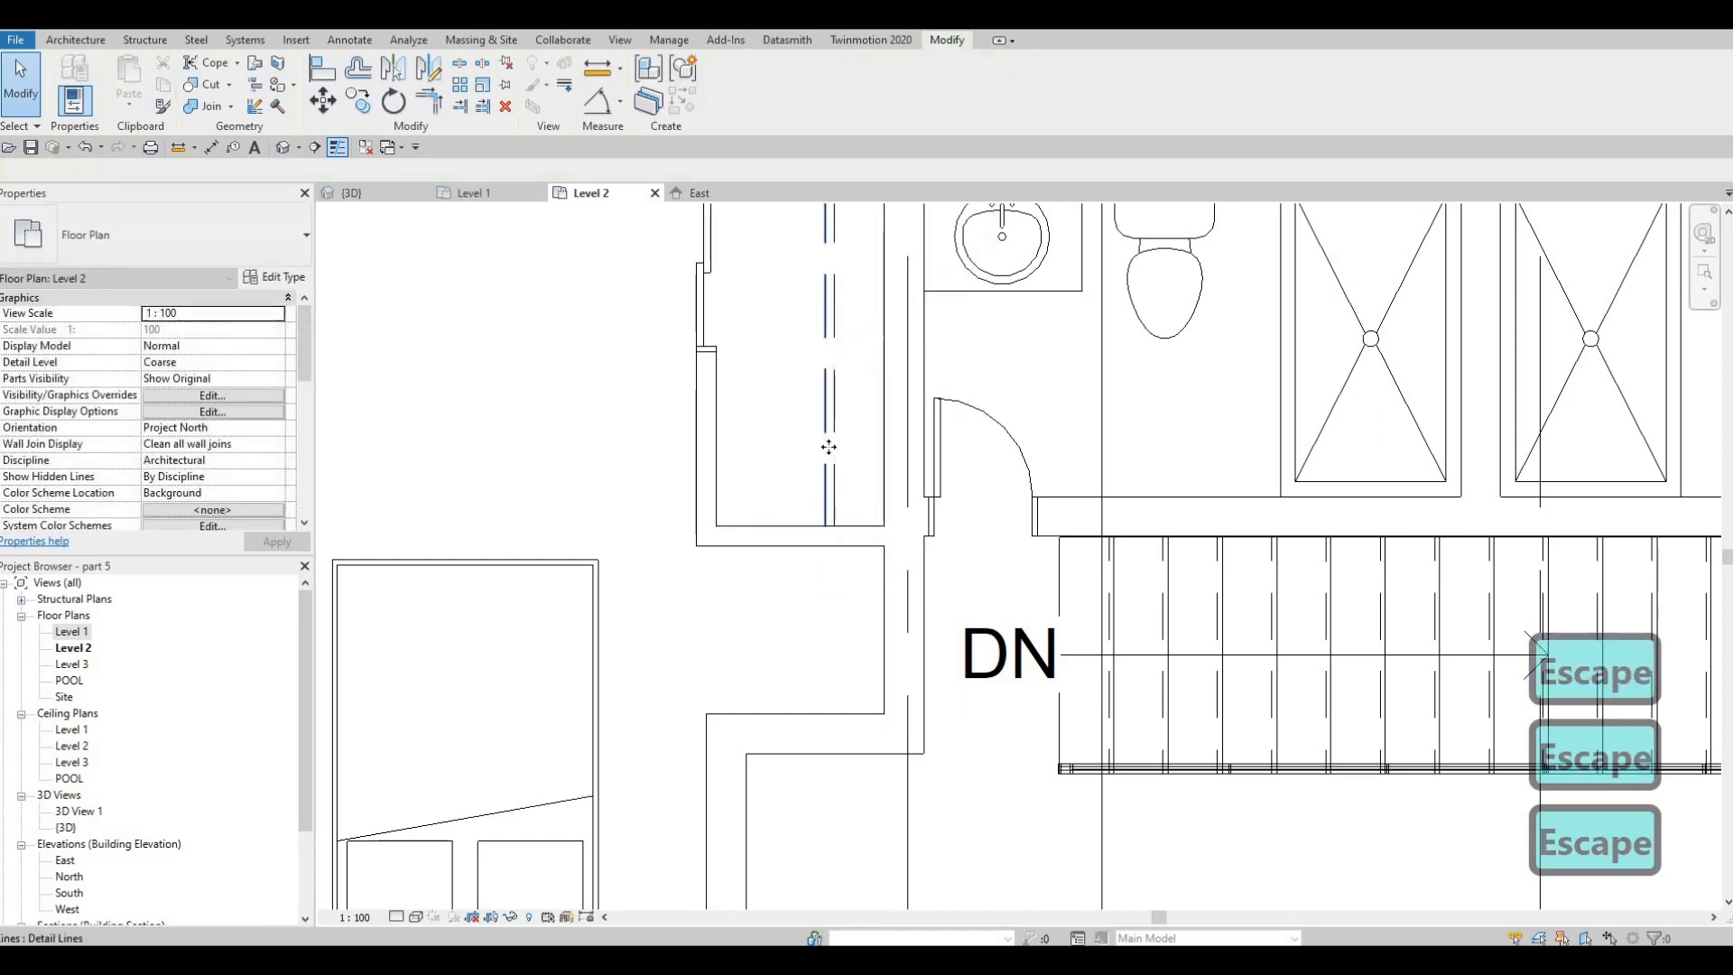
pyautogui.click(828, 447)
pyautogui.press('Left')
pyautogui.press('Left')
pyautogui.press('Left')
pyautogui.press('Escape')
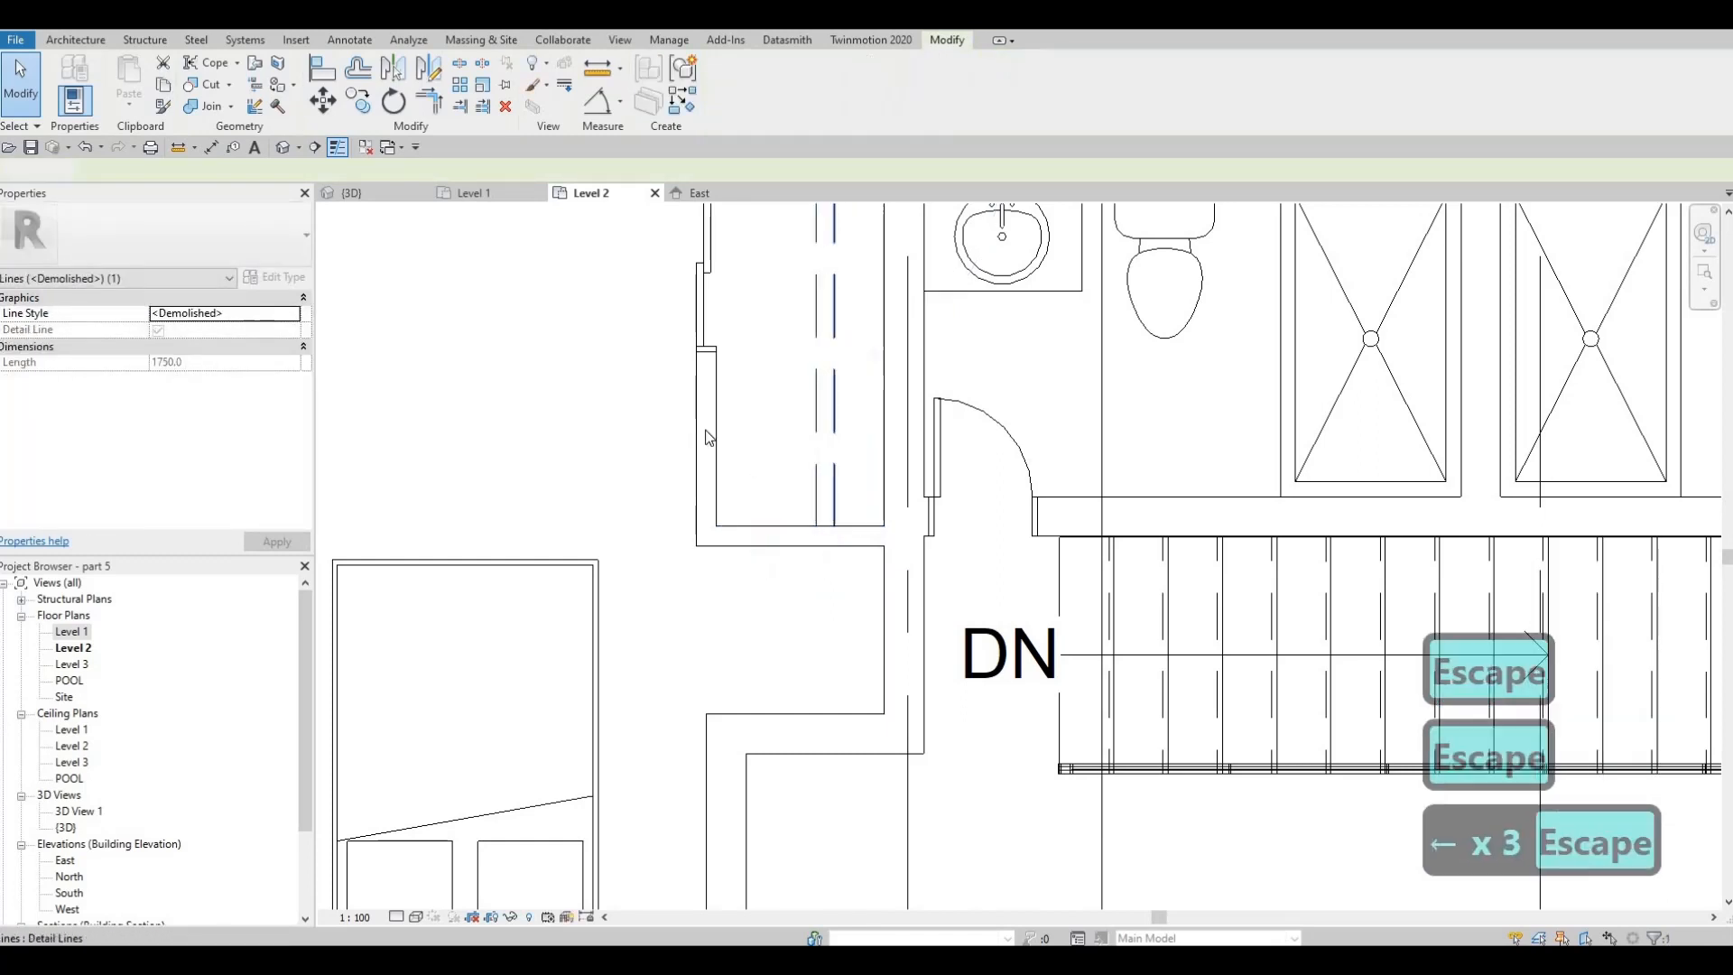
pyautogui.press('Escape')
# Change the northwest closet's sliding door to the 1200 x 2000mm type and move it toward the middle of its wall
pyautogui.click(712, 360)
pyautogui.press('Escape')
pyautogui.click(703, 276)
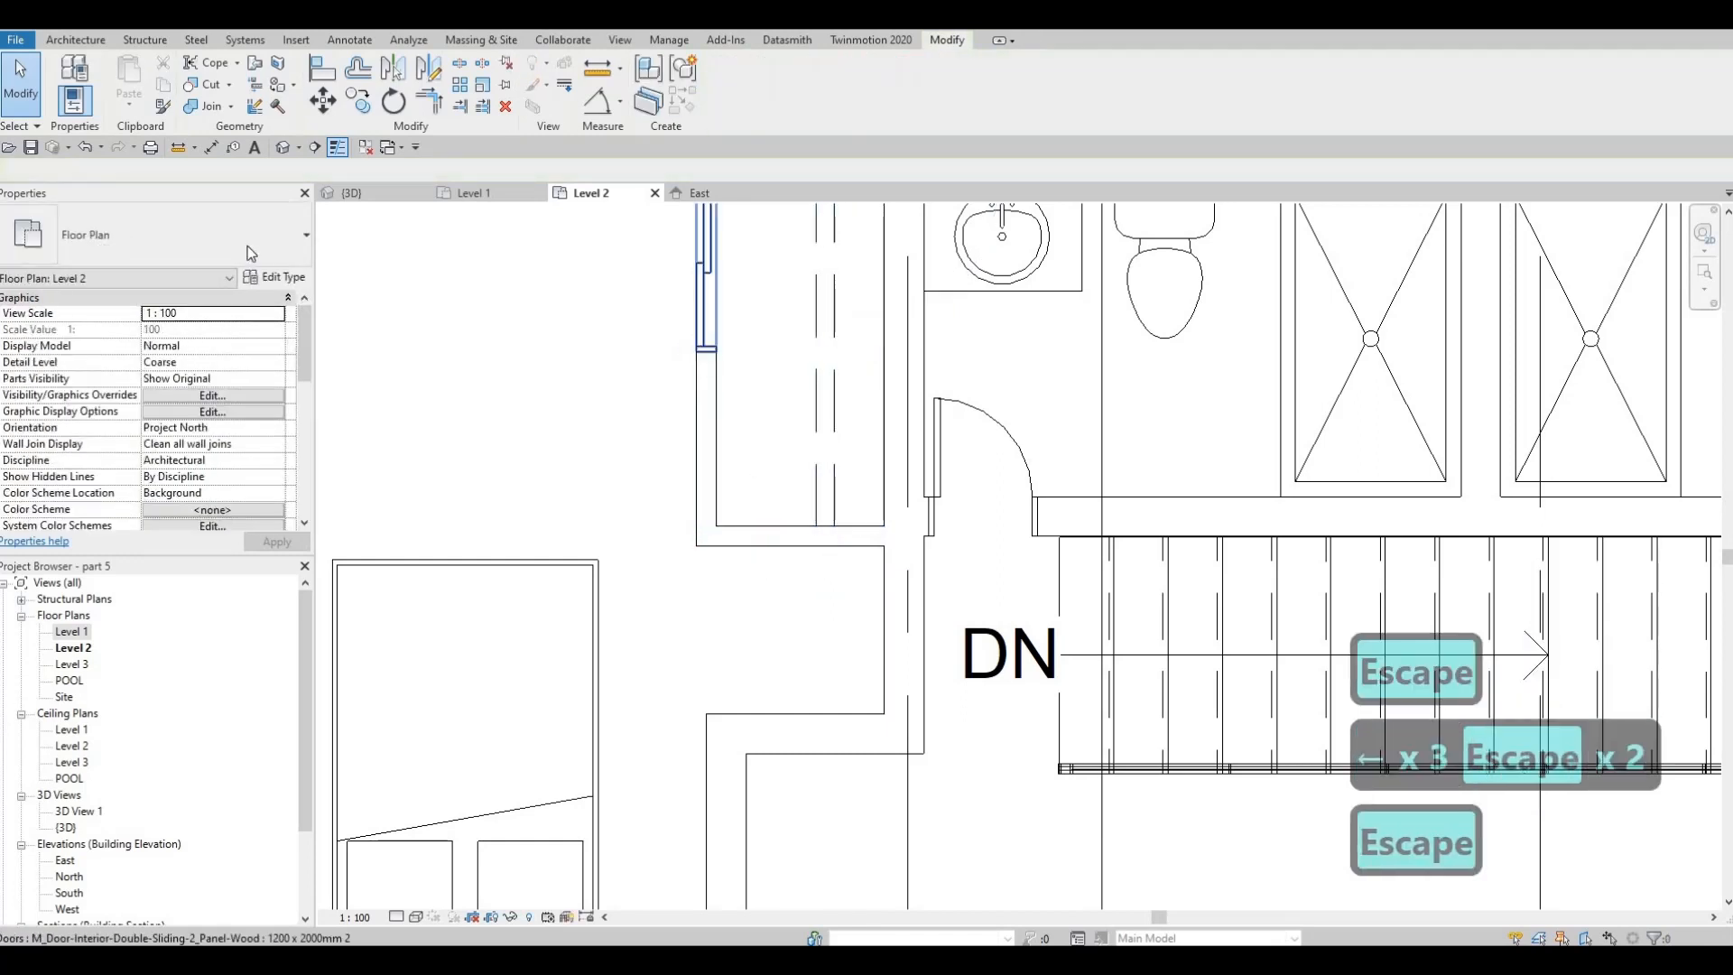
pyautogui.click(201, 238)
pyautogui.scroll(2, 132, 376)
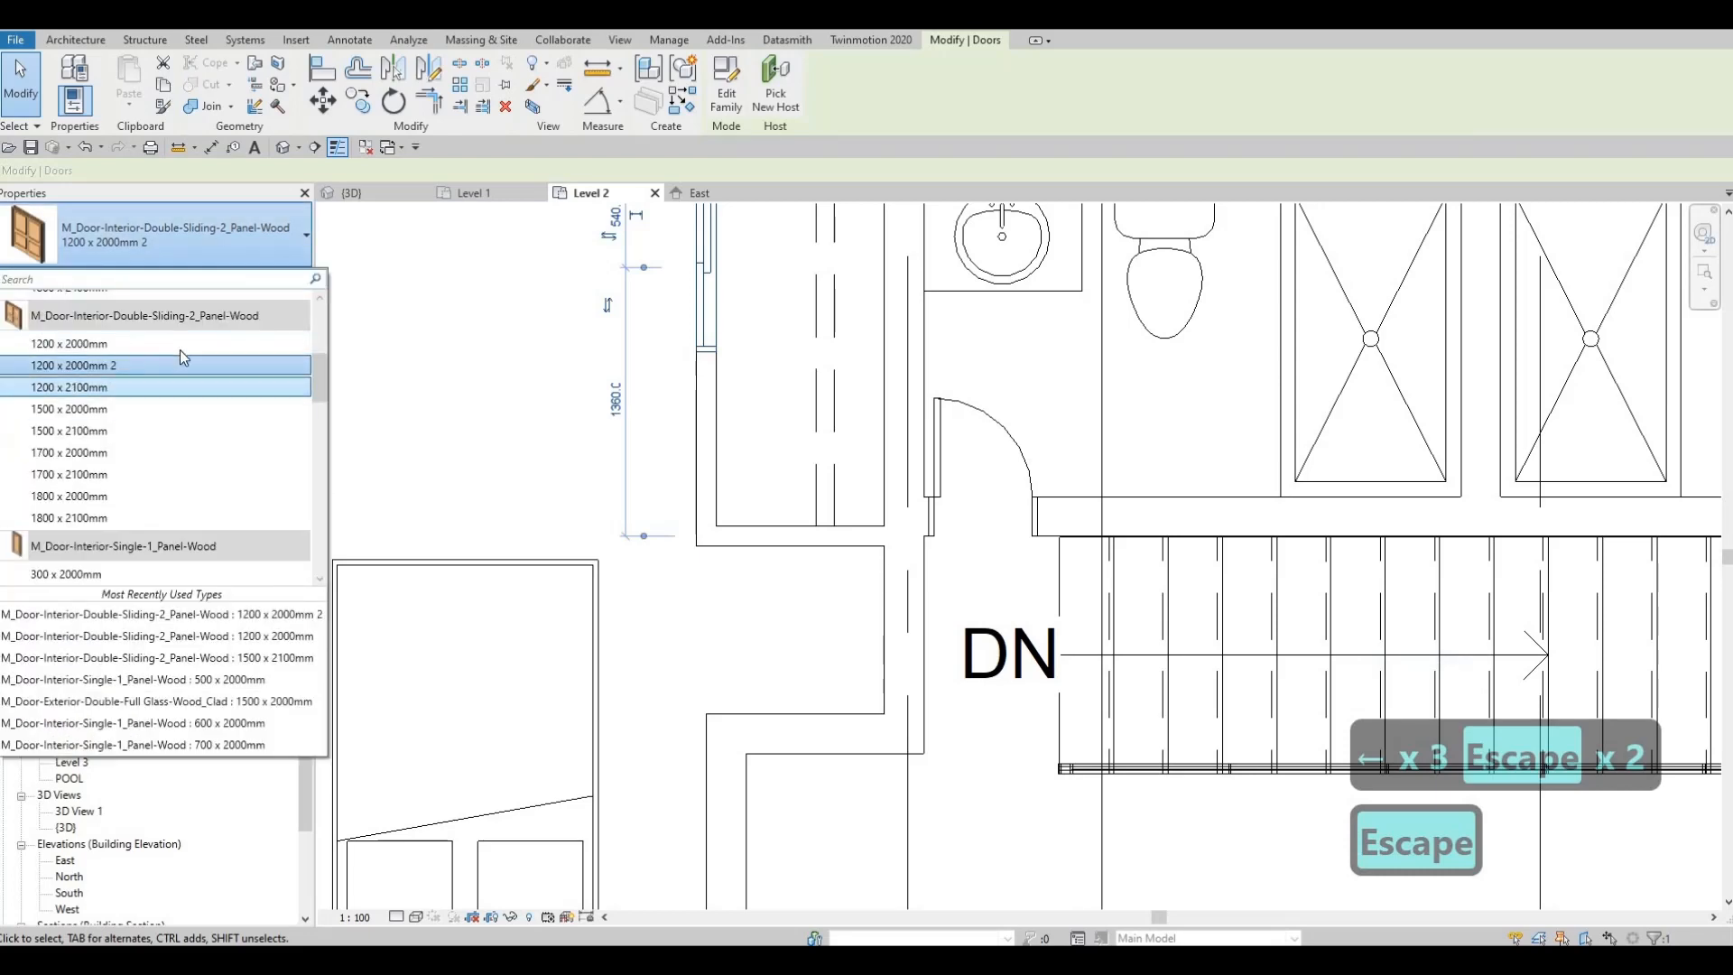
pyautogui.click(181, 352)
pyautogui.scroll(-2, 703, 411)
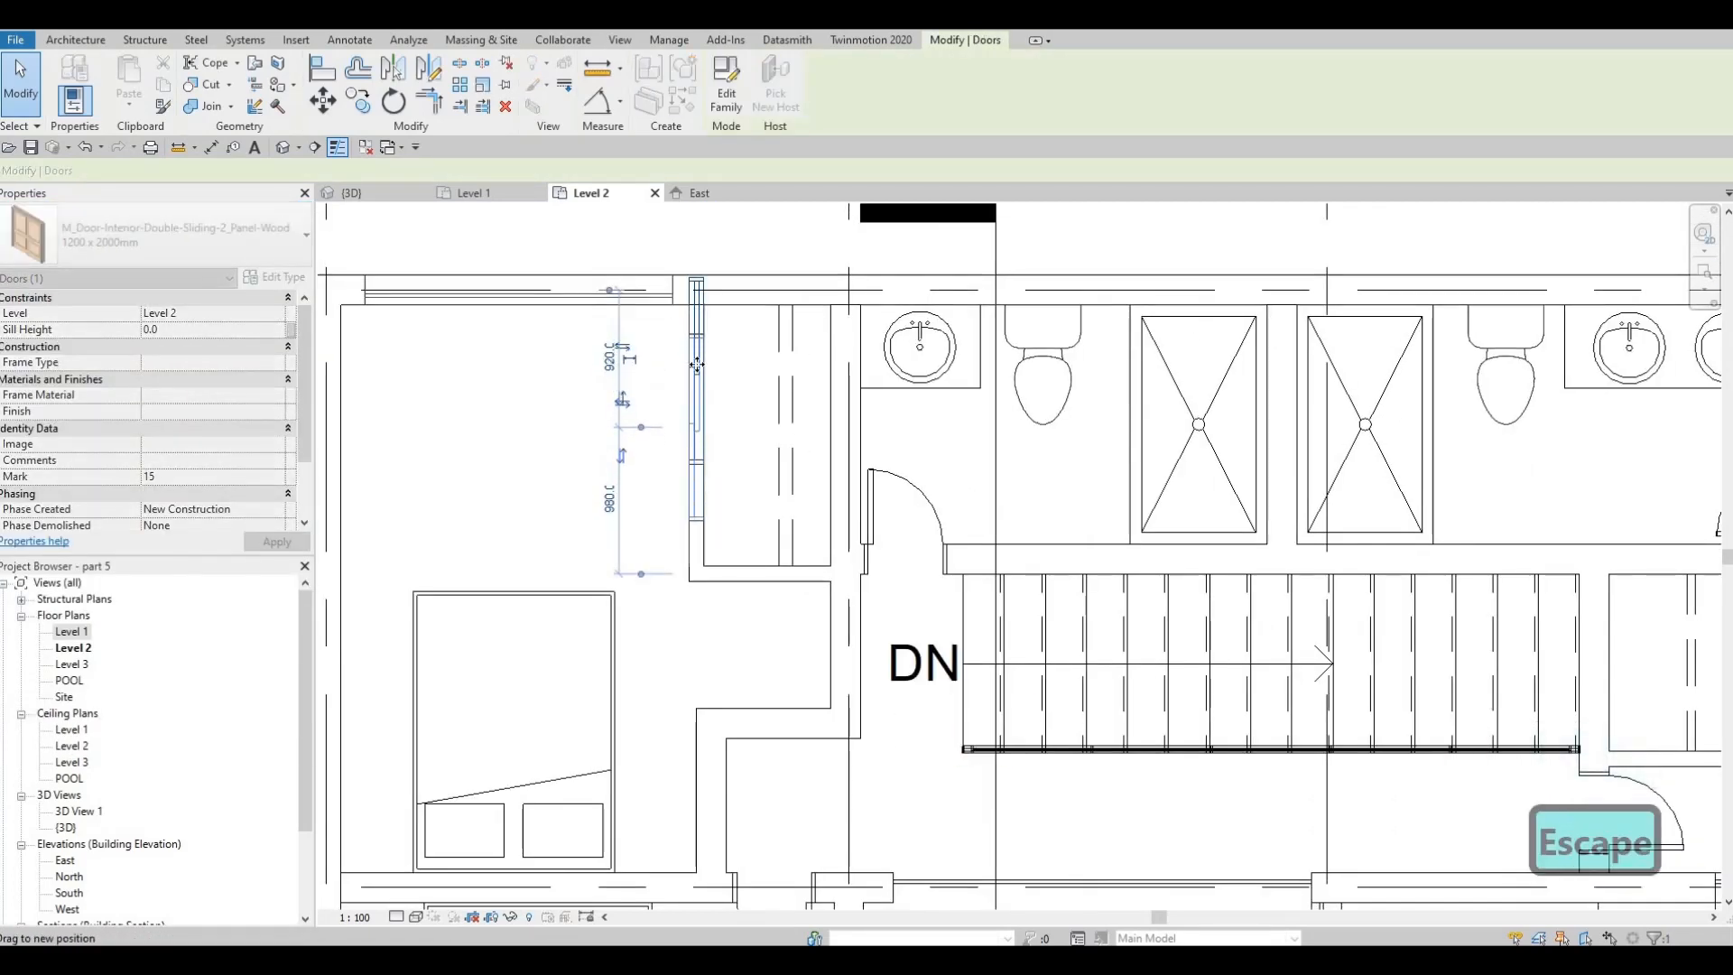
# Move the northwest closet's door wall east, placing it 680 mm from the bathroom partition
pyautogui.moveTo(697, 365); pyautogui.dragTo(748, 314)
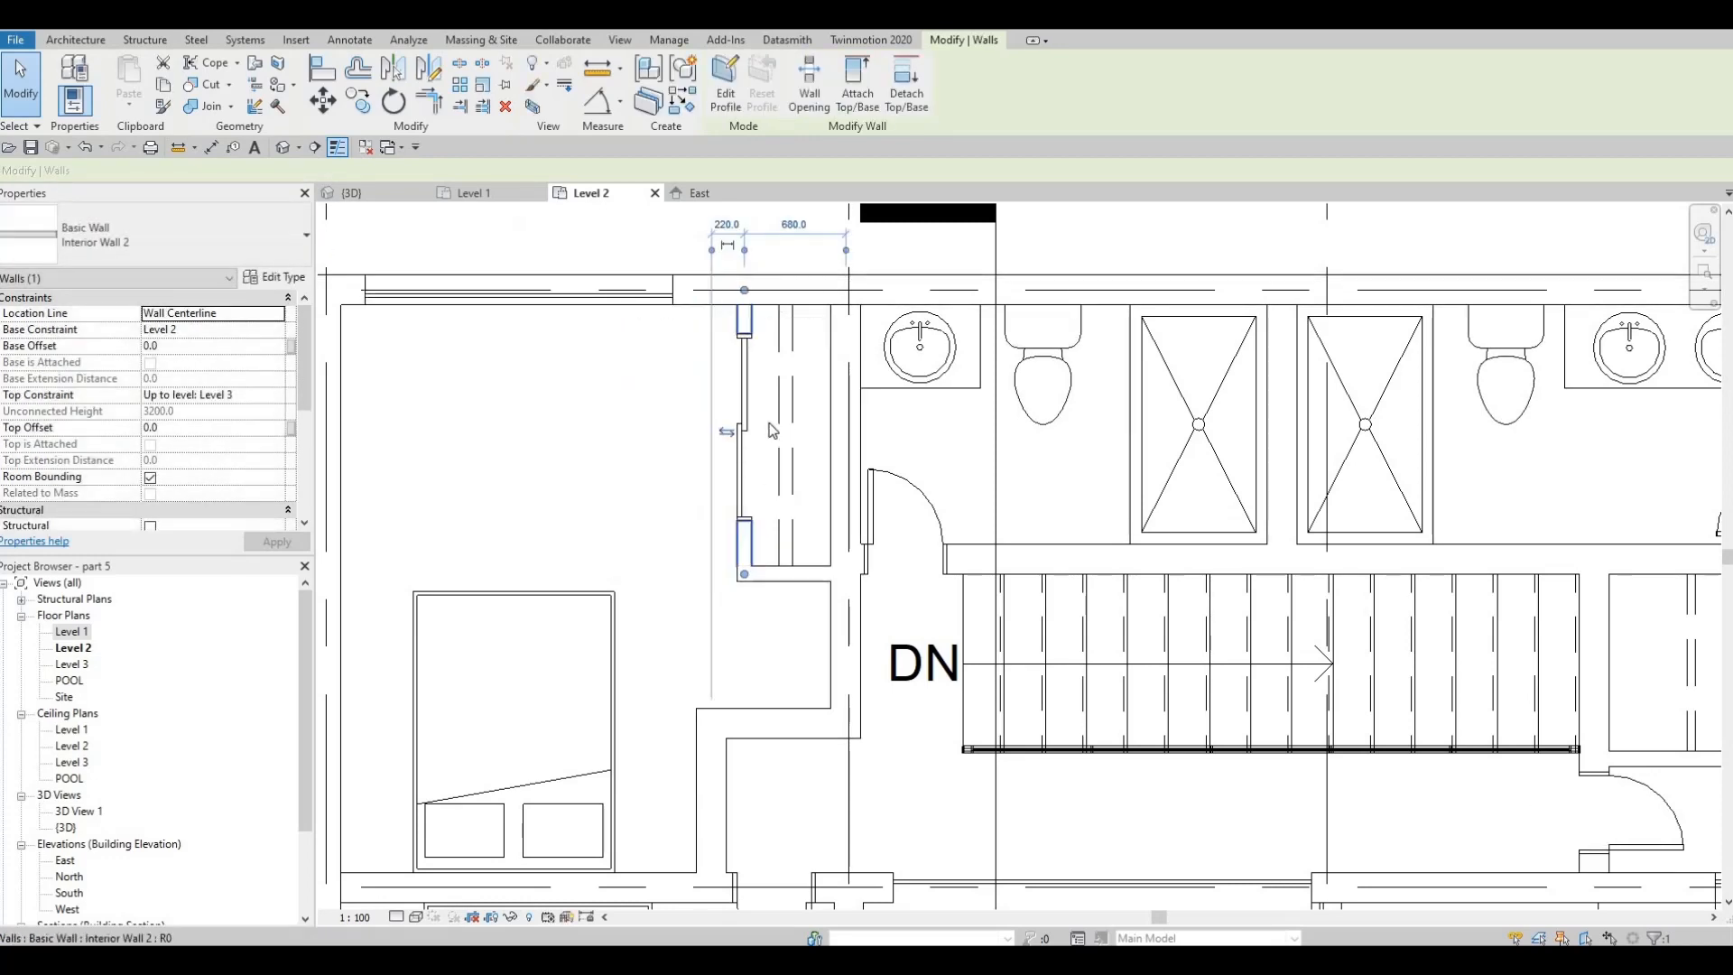
pyautogui.press('Escape')
pyautogui.press('Escape')
pyautogui.scroll(-1, 849, 424)
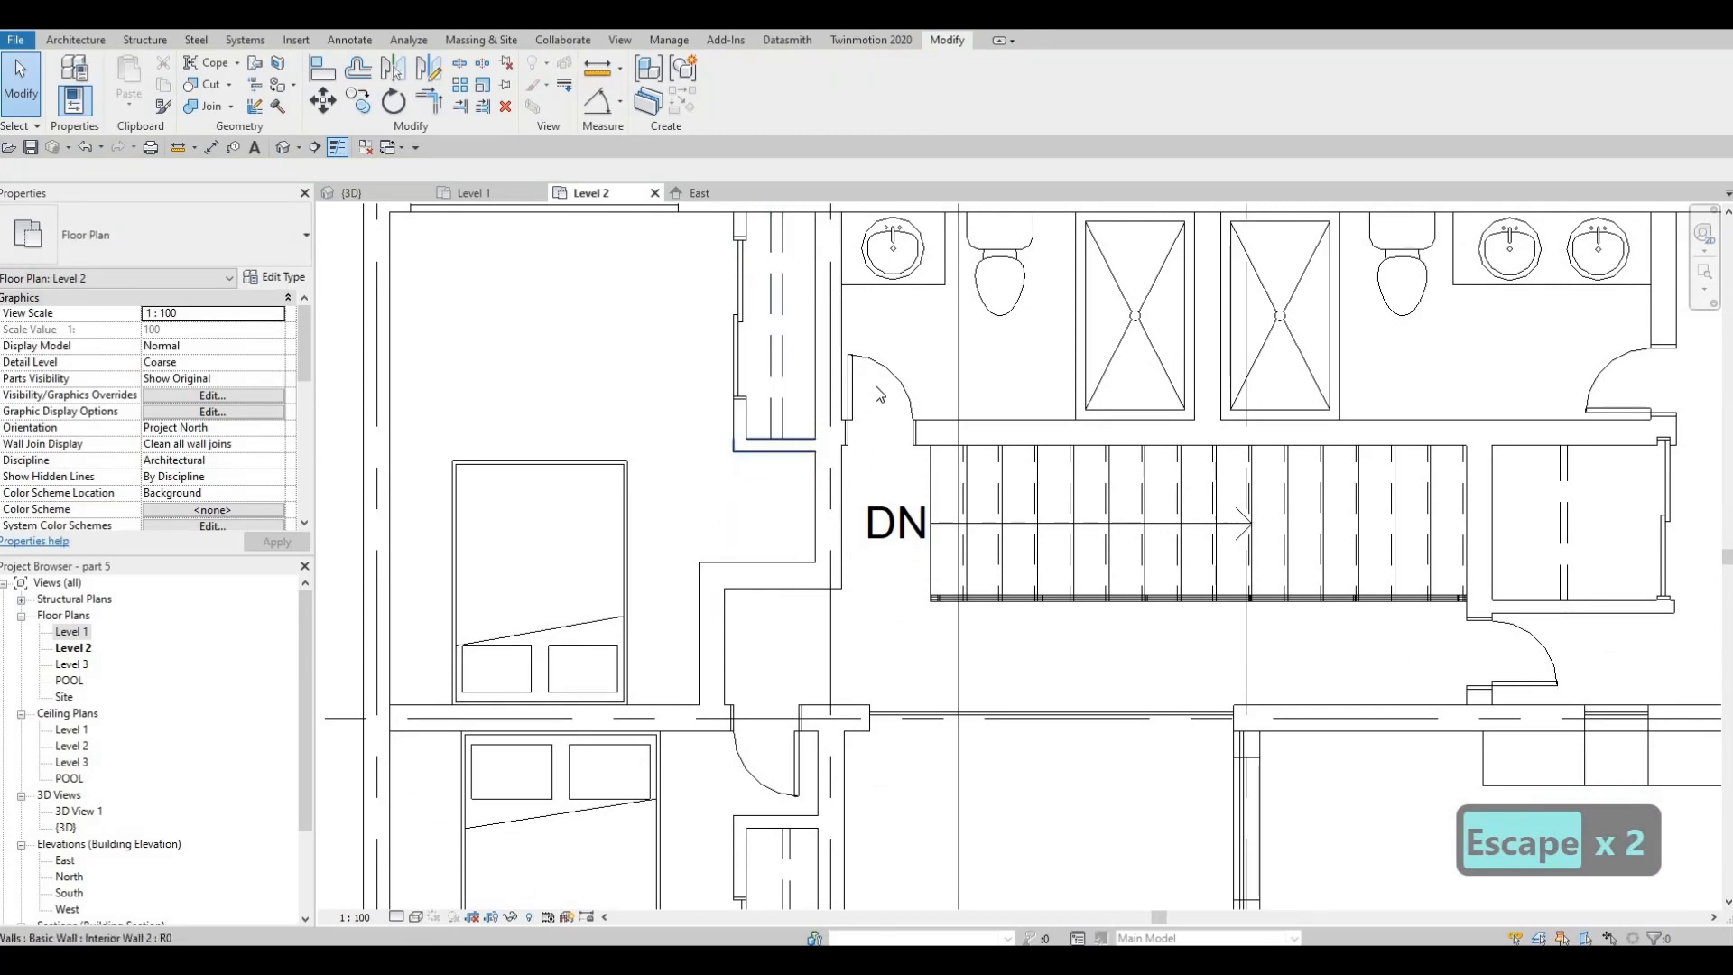
pyautogui.click(878, 391)
pyautogui.press('c')
pyautogui.press('s')
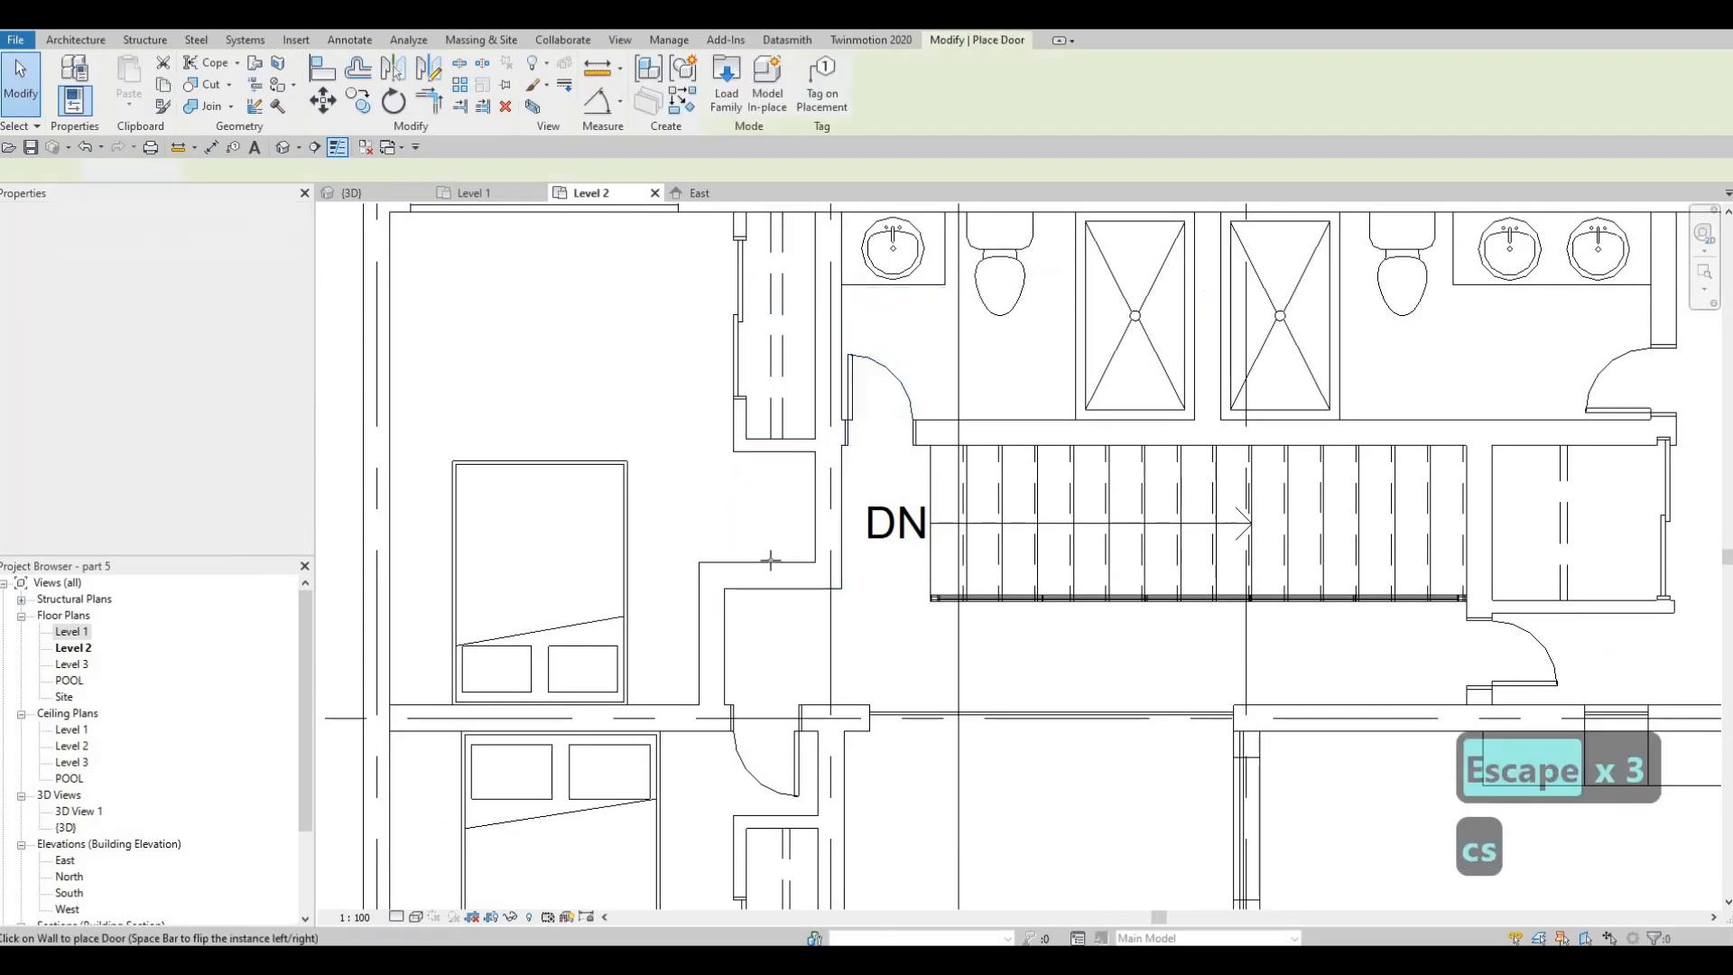
pyautogui.press('Escape')
pyautogui.press('Escape')
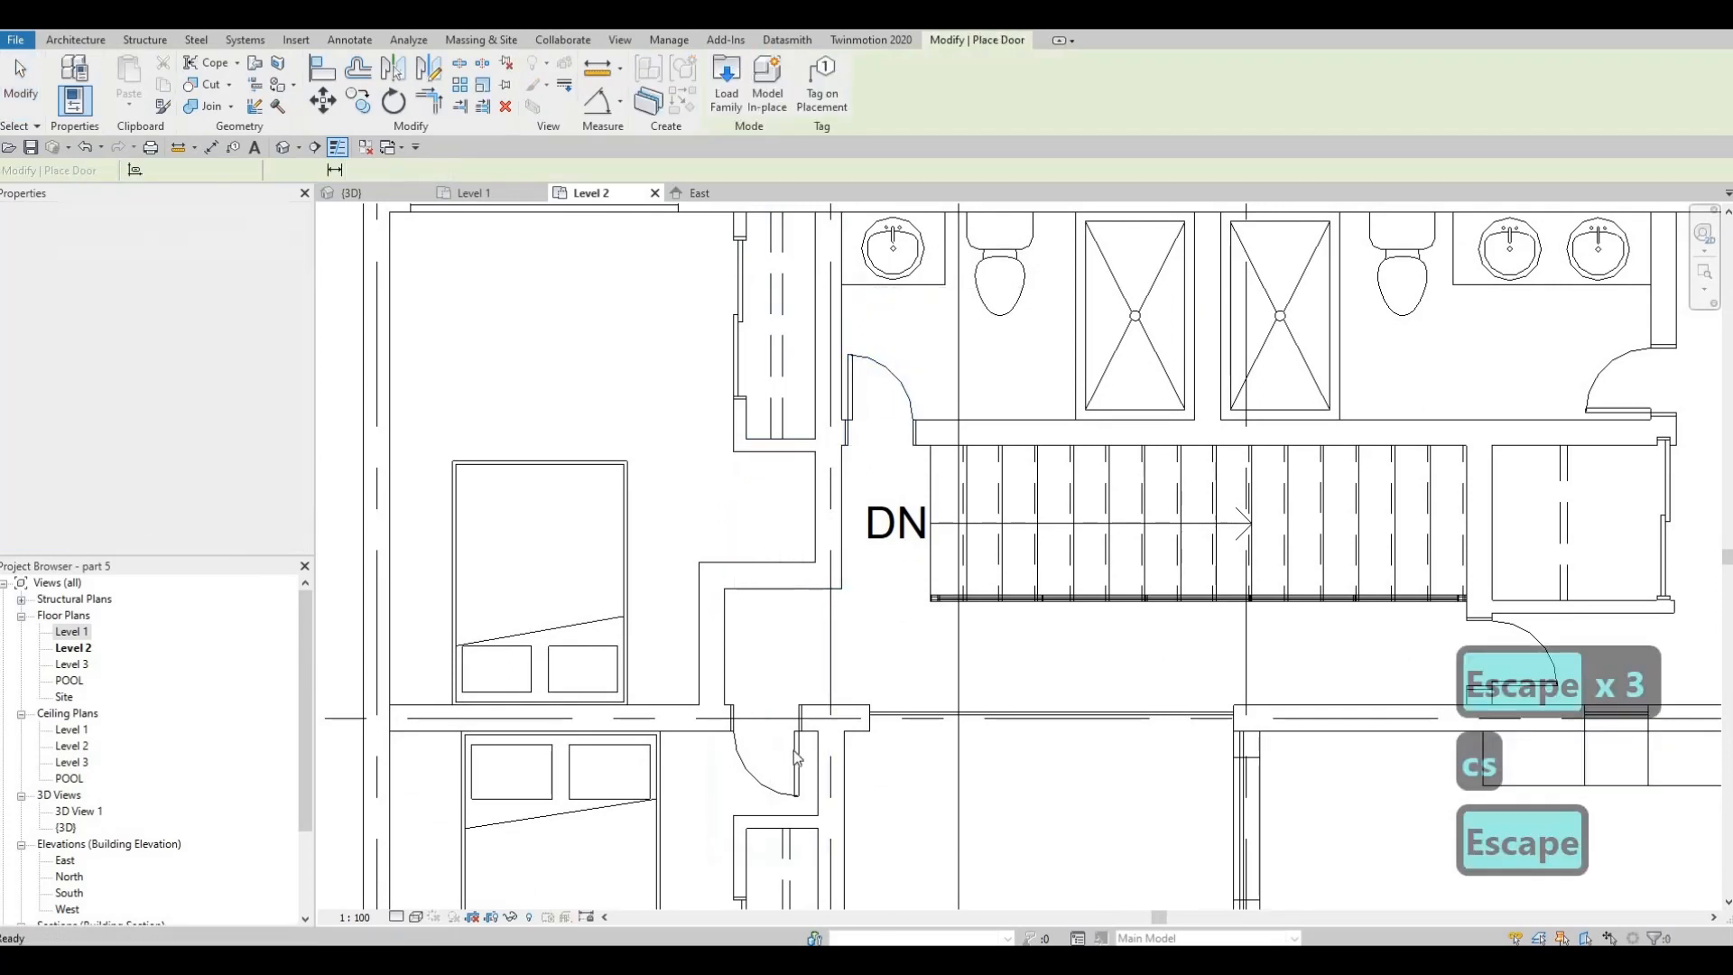
# Place a matching 500 x 2000mm interior wood door in the northwest bedroom's entry wall, swinging into the bedroom
pyautogui.click(782, 751)
pyautogui.press('c')
pyautogui.press('s')
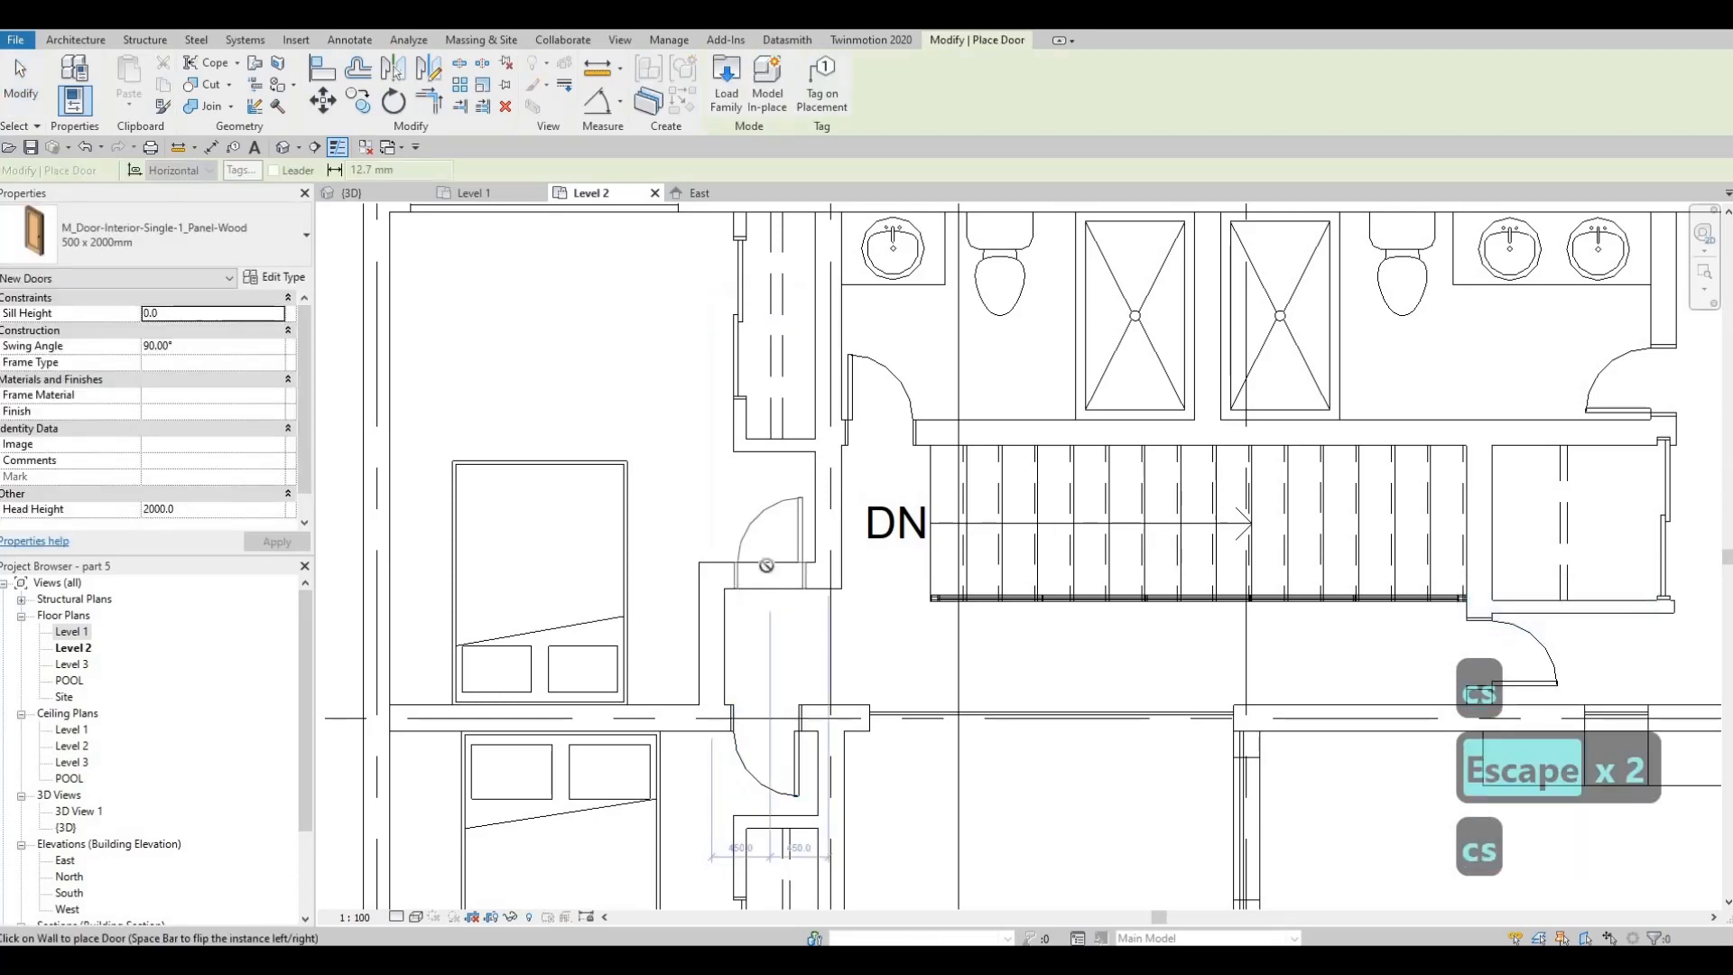
pyautogui.press('Escape')
pyautogui.press('Escape')
pyautogui.scroll(-3, 749, 456)
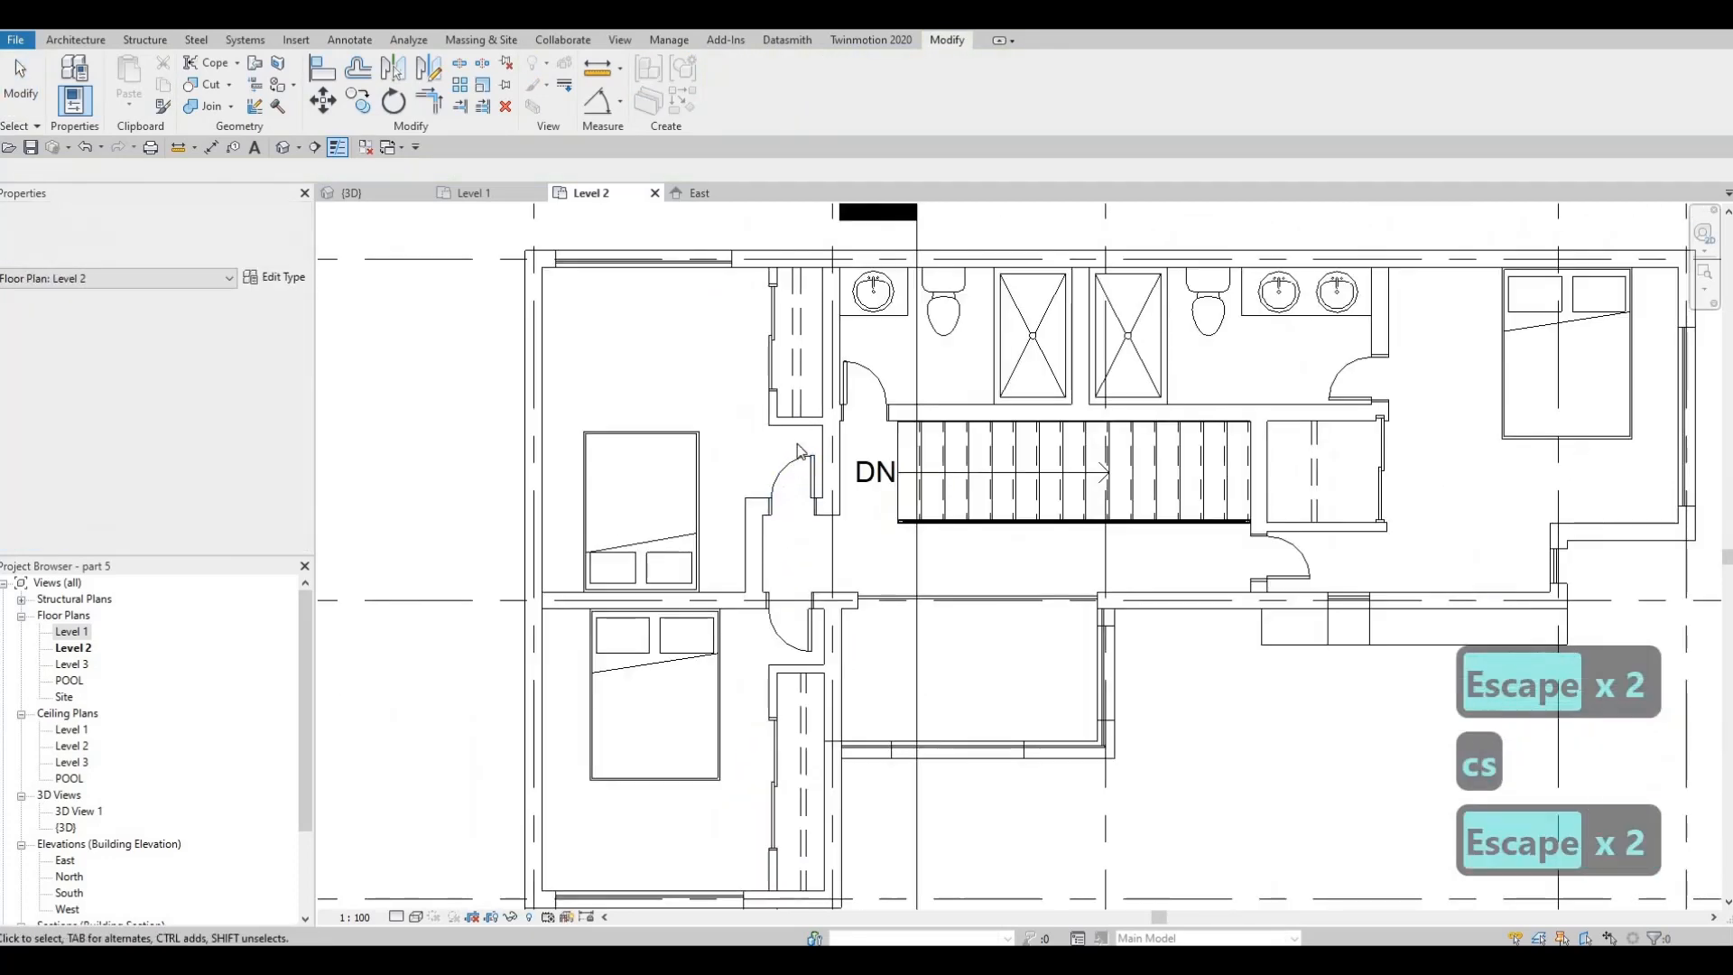
pyautogui.press('Escape')
# Move the east bedroom's queen bed slightly west along the north wall to leave more room beside the window wall
pyautogui.scroll(2, 748, 457)
pyautogui.scroll(-3, 747, 494)
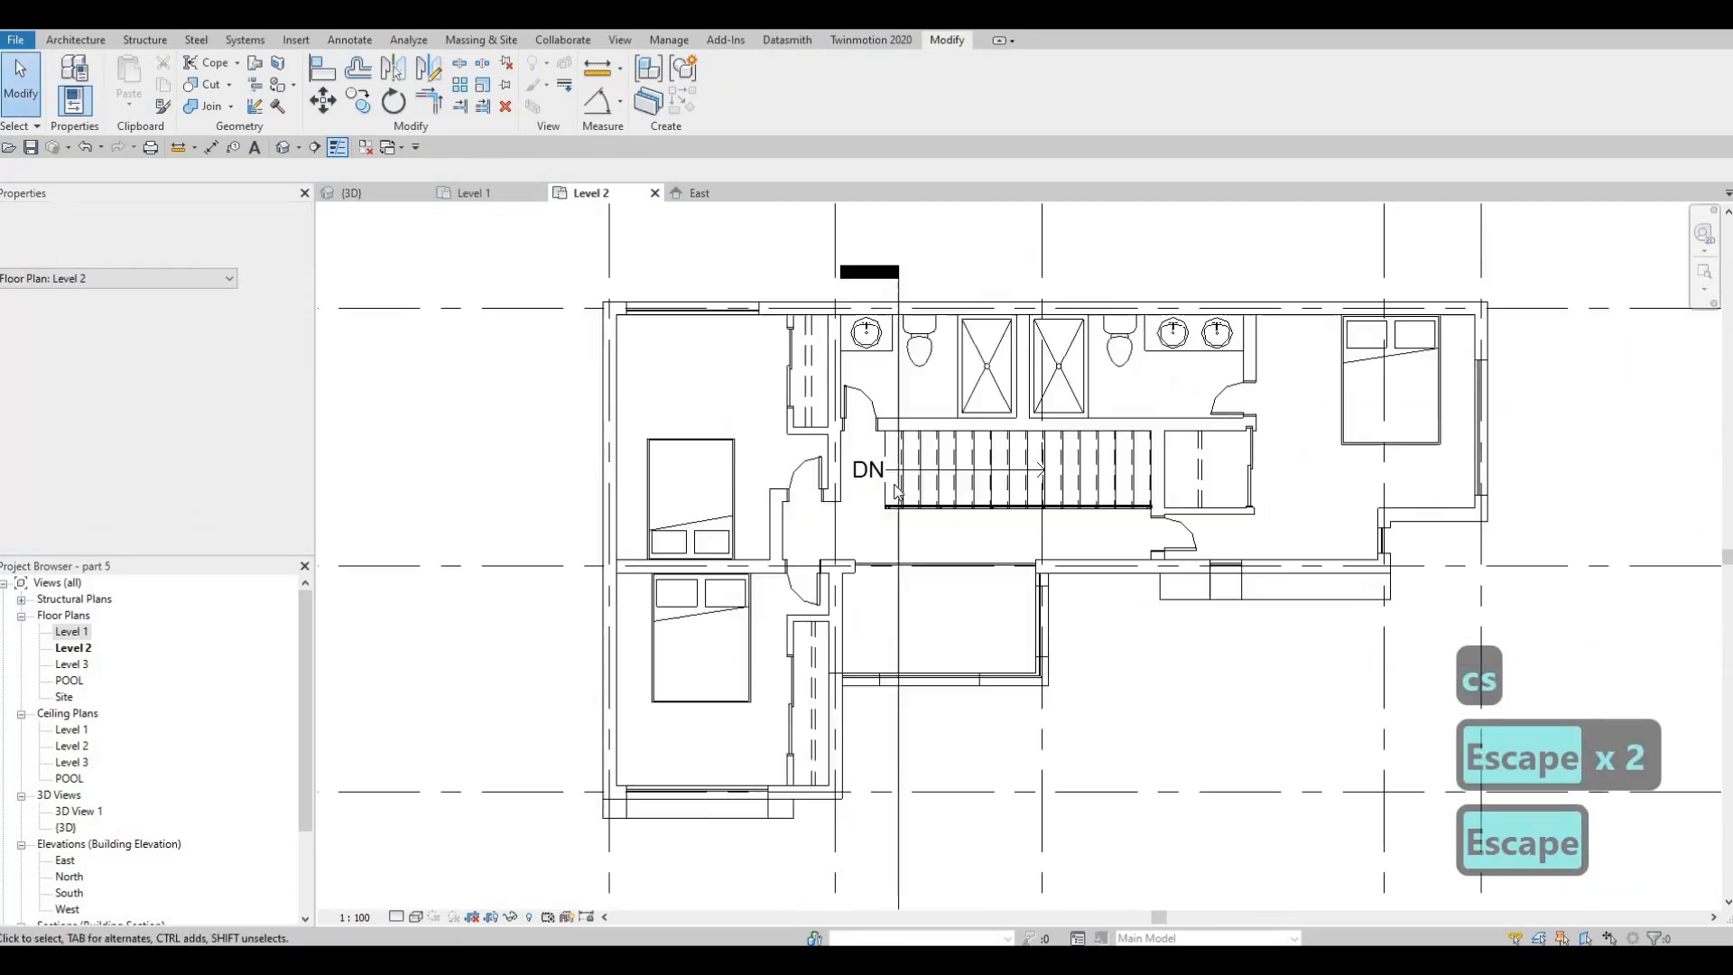
pyautogui.scroll(-2, 939, 458)
pyautogui.moveTo(1156, 411); pyautogui.dragTo(1078, 387, button='middle')
pyautogui.press('Escape')
pyautogui.scroll(2, 1237, 362)
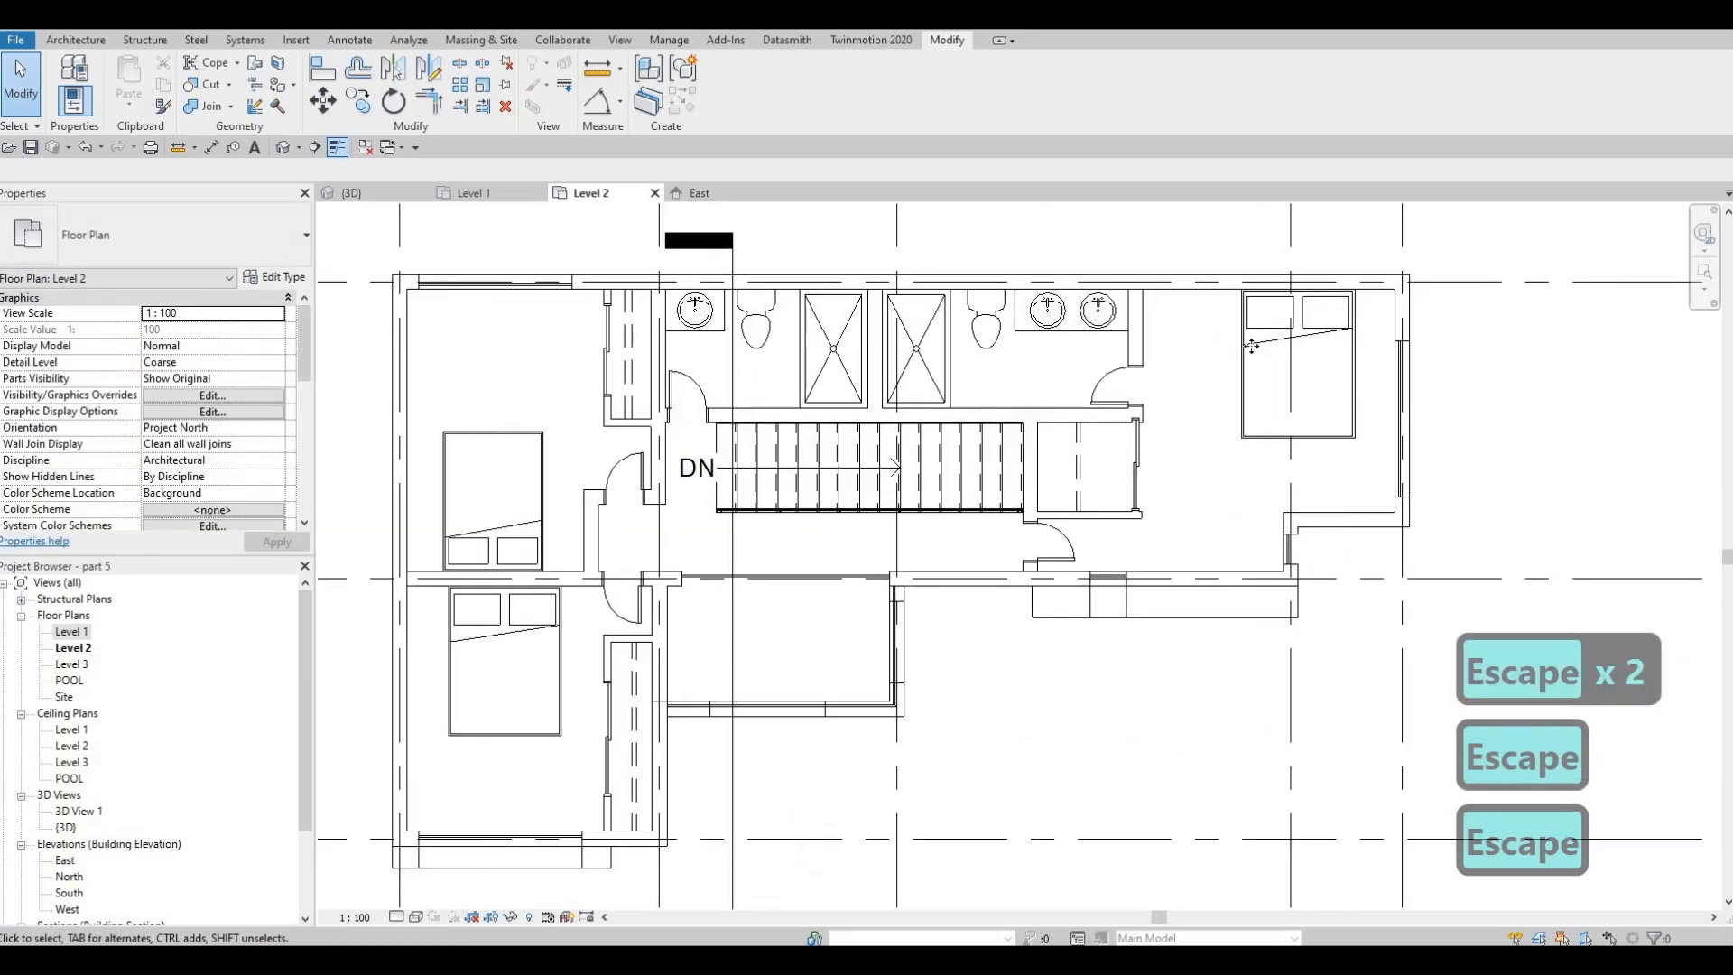
pyautogui.click(1246, 348)
pyautogui.moveTo(1246, 348); pyautogui.dragTo(1226, 356)
pyautogui.press('Escape')
pyautogui.press('Escape')
pyautogui.scroll(-1, 1372, 348)
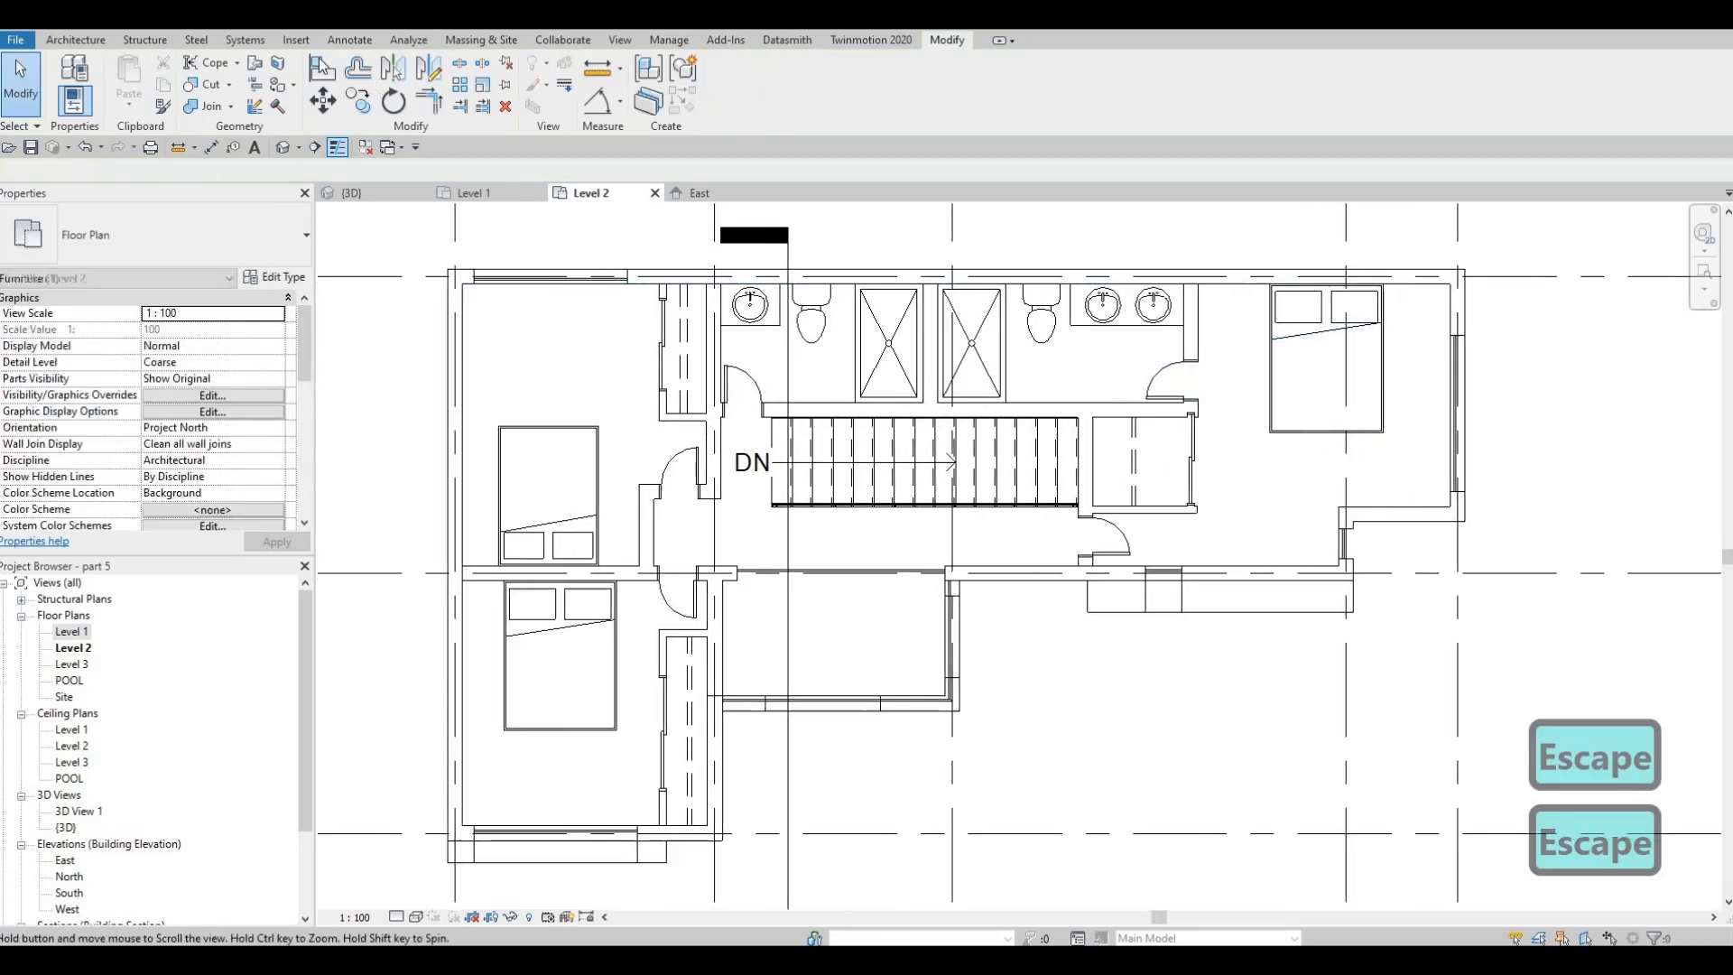
# Load the M_Table-Night Stand family from the Furniture > Tables folder of the metric library
pyautogui.click(297, 40)
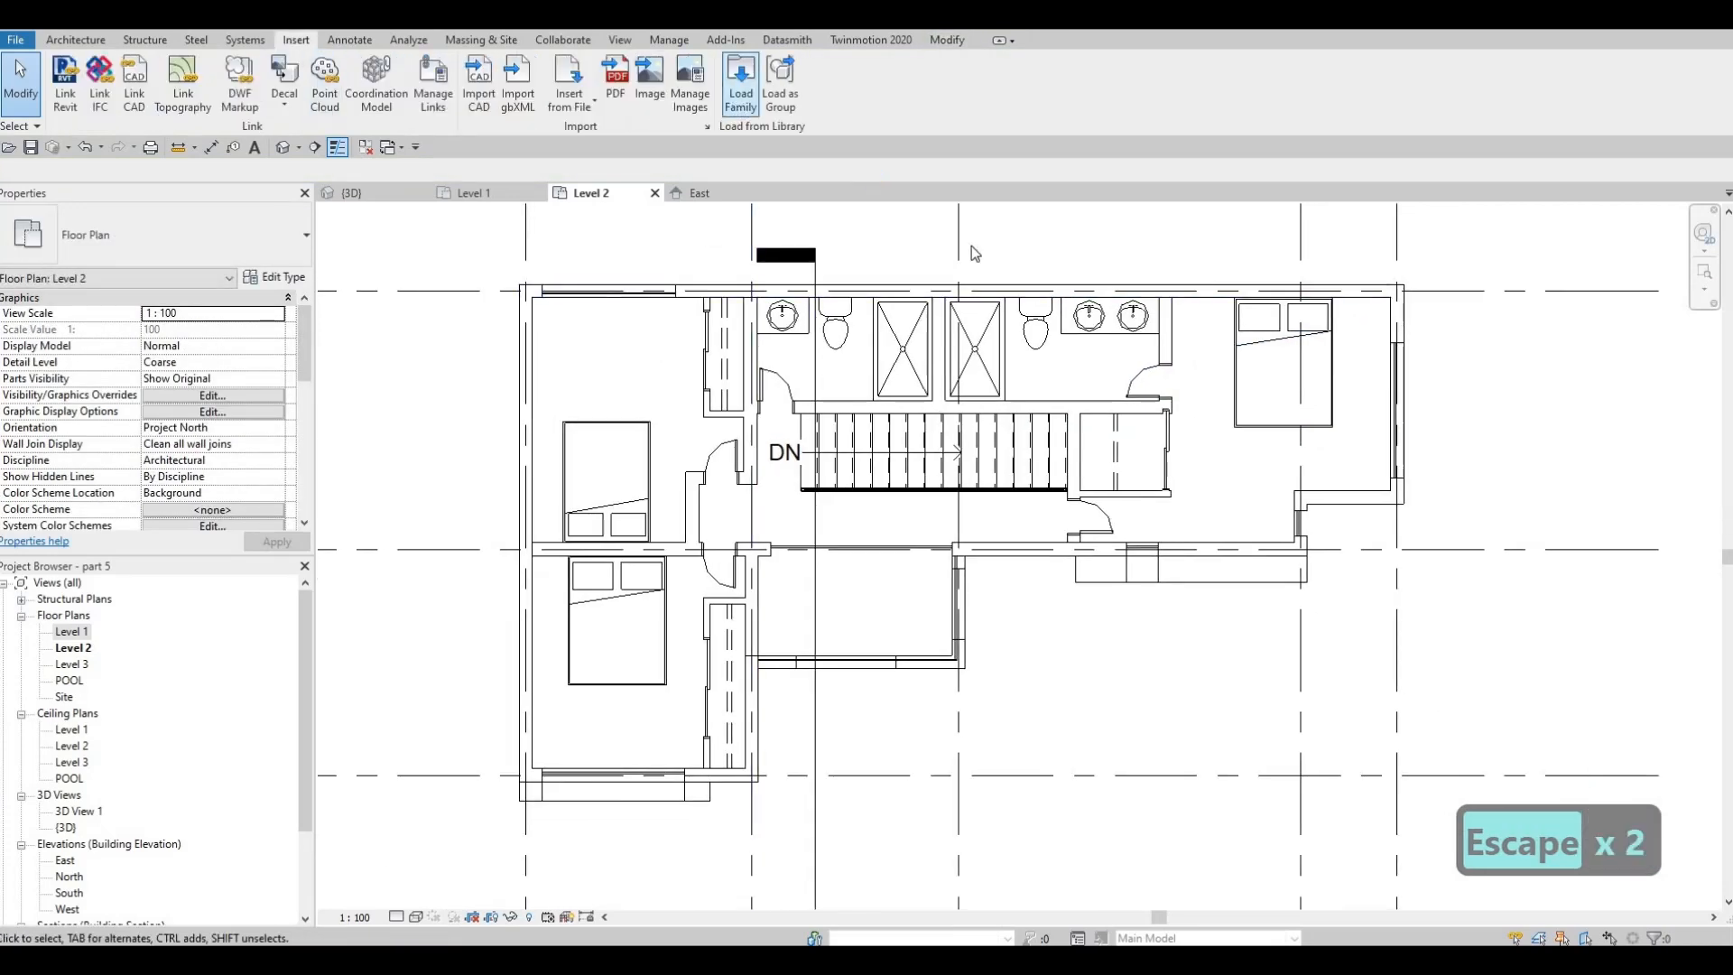
pyautogui.click(740, 86)
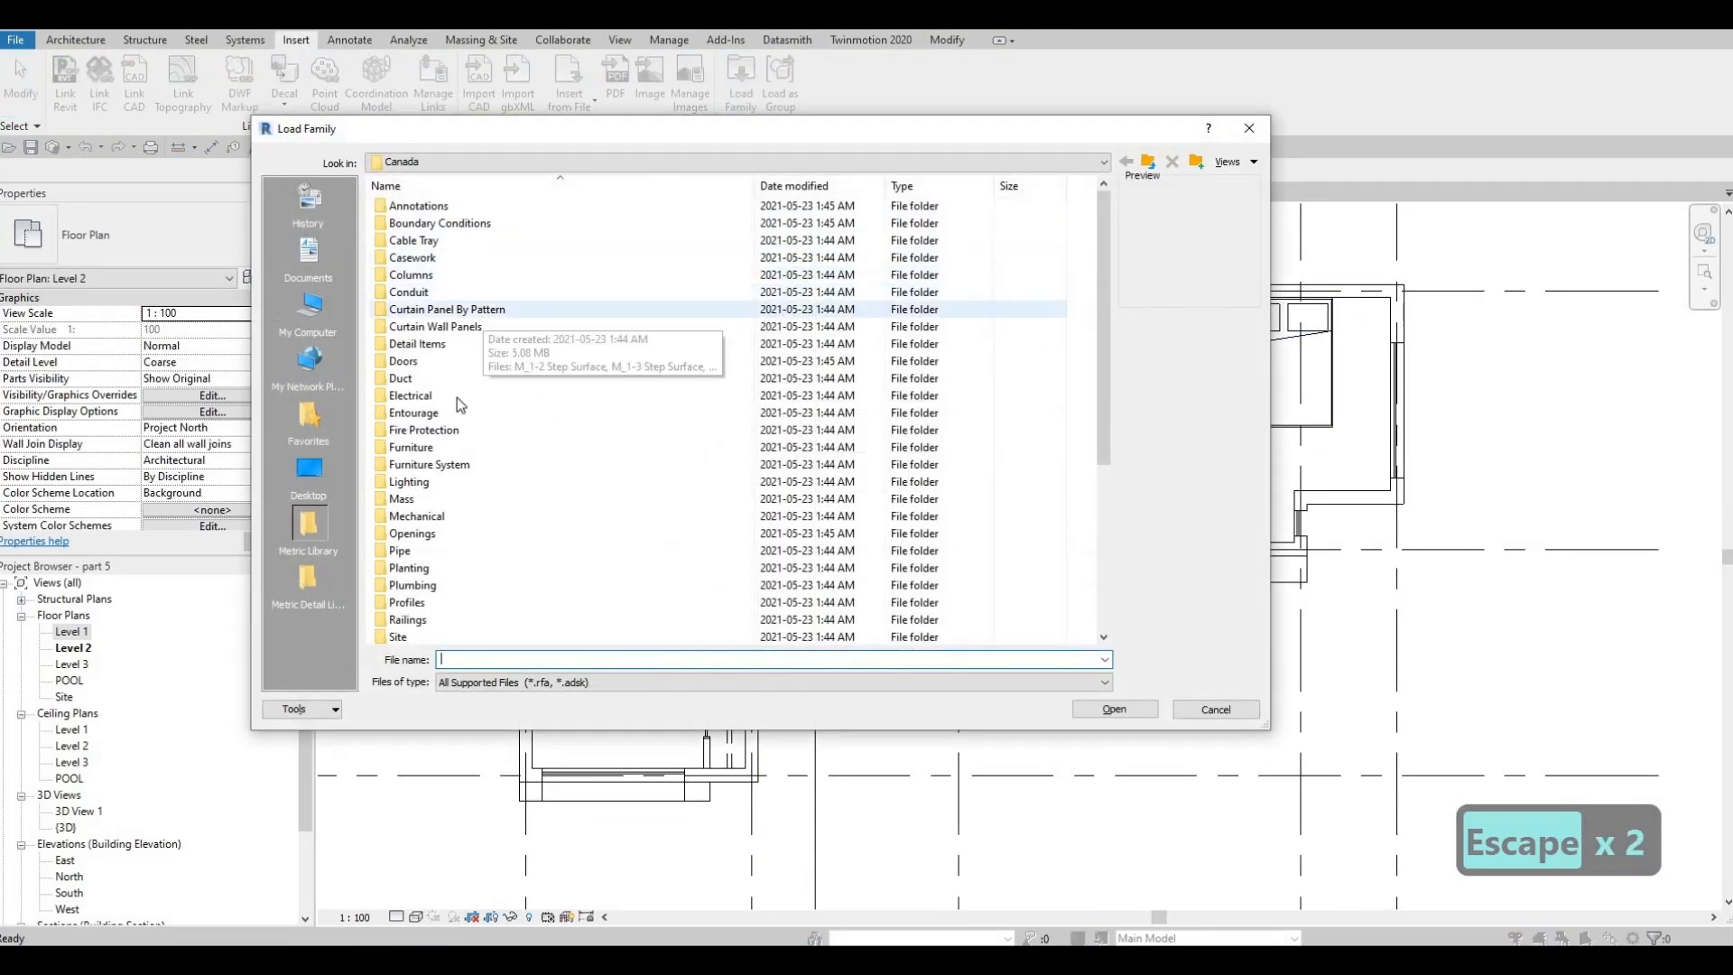
pyautogui.doubleClick(412, 447)
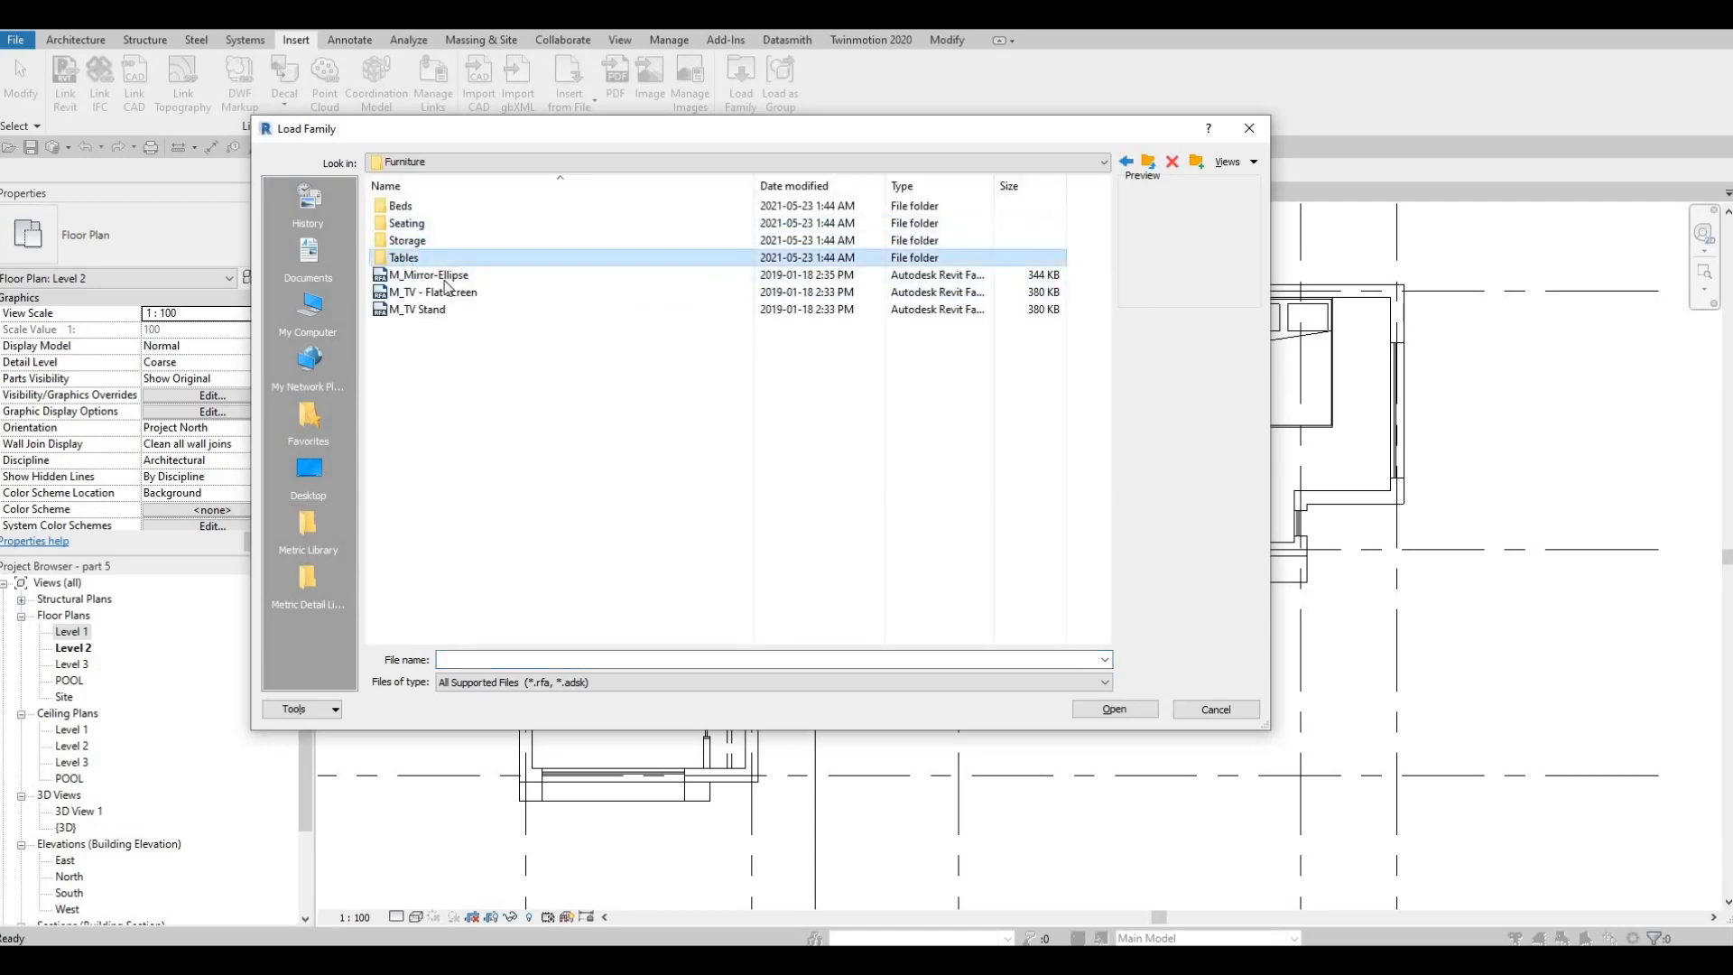
pyautogui.doubleClick(402, 257)
pyautogui.click(434, 328)
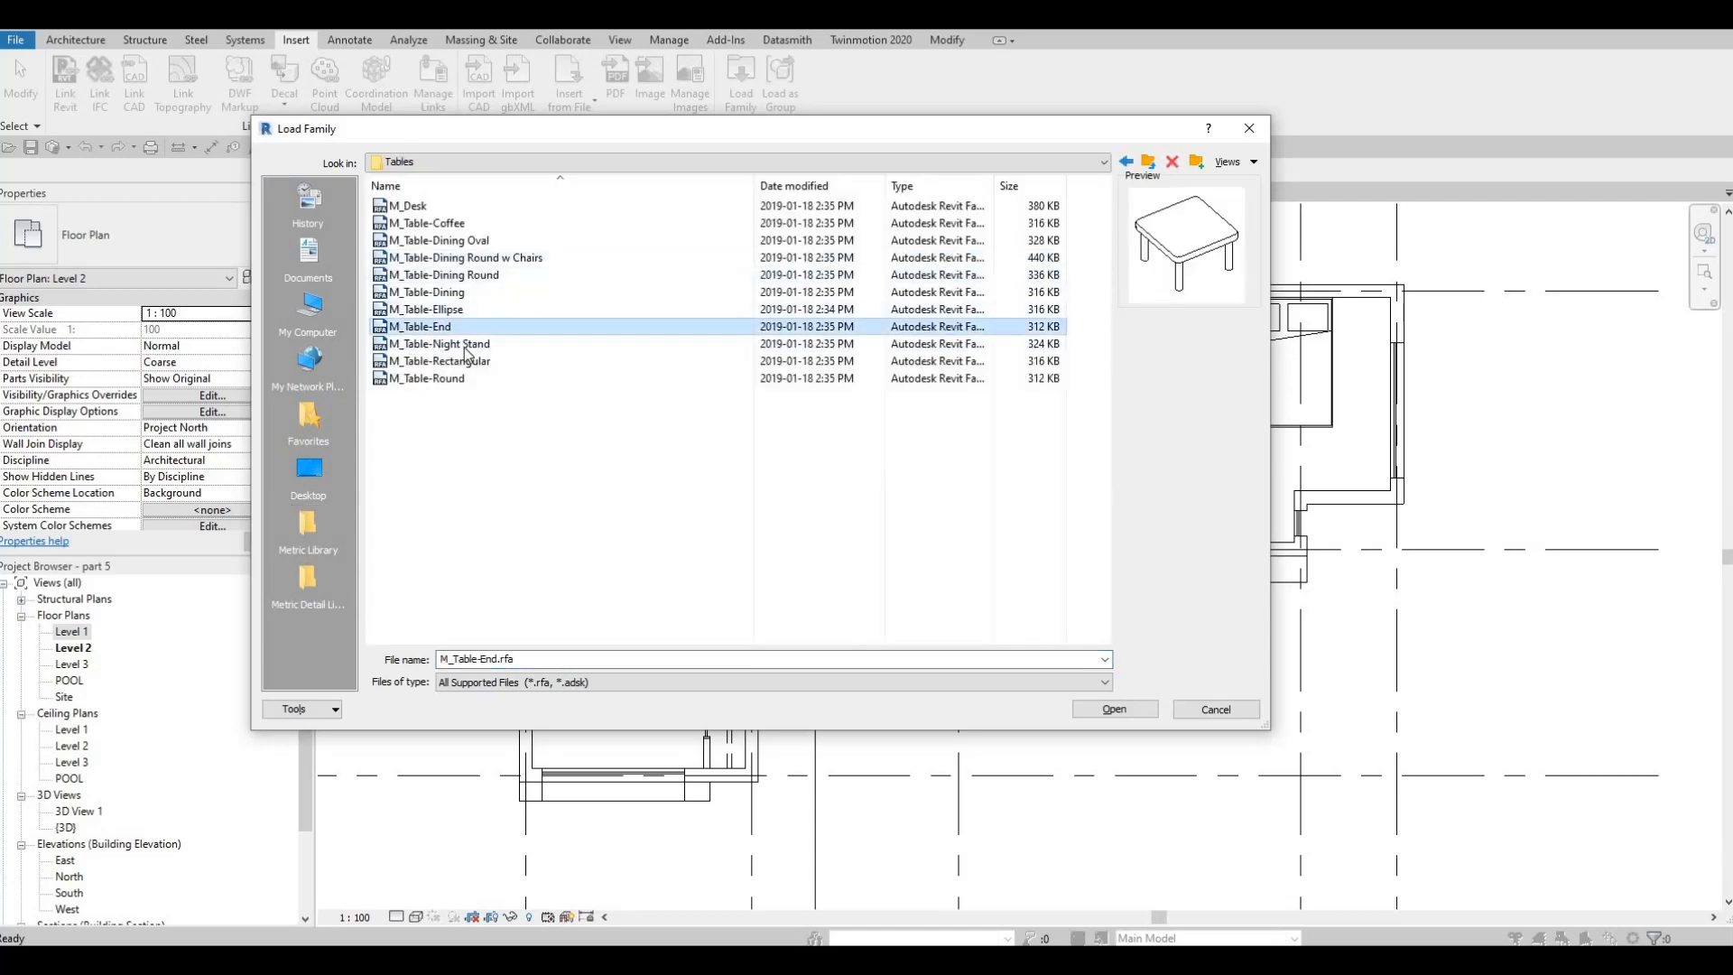
pyautogui.click(439, 344)
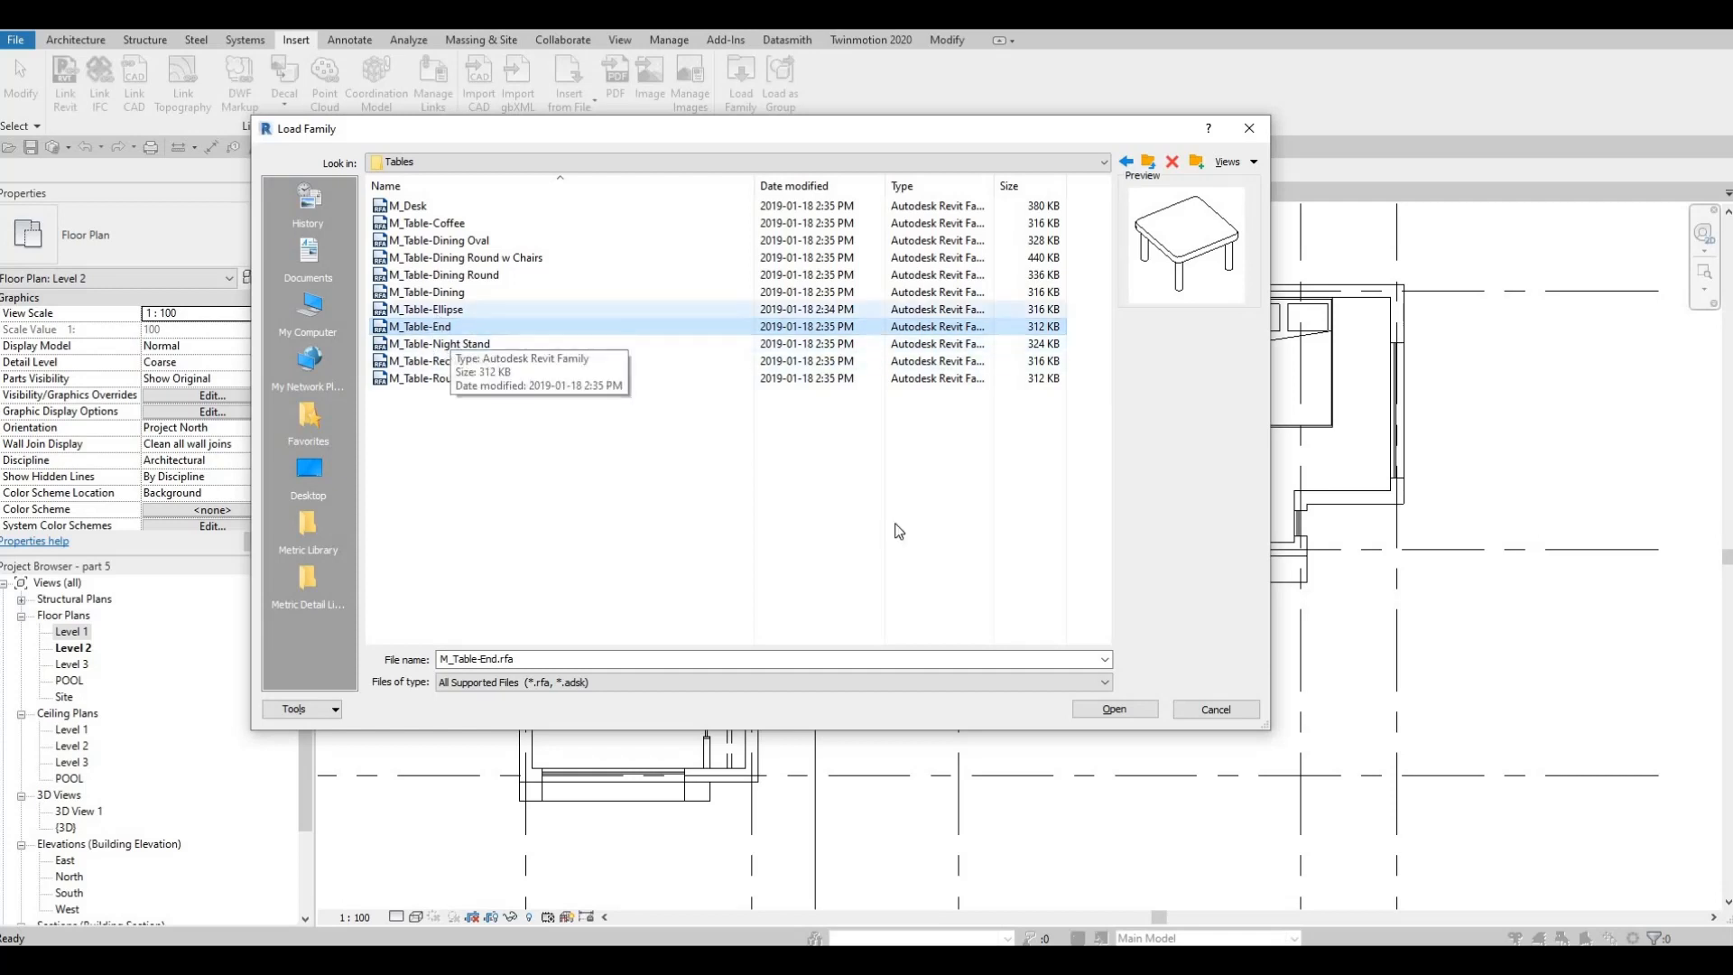
pyautogui.click(1114, 709)
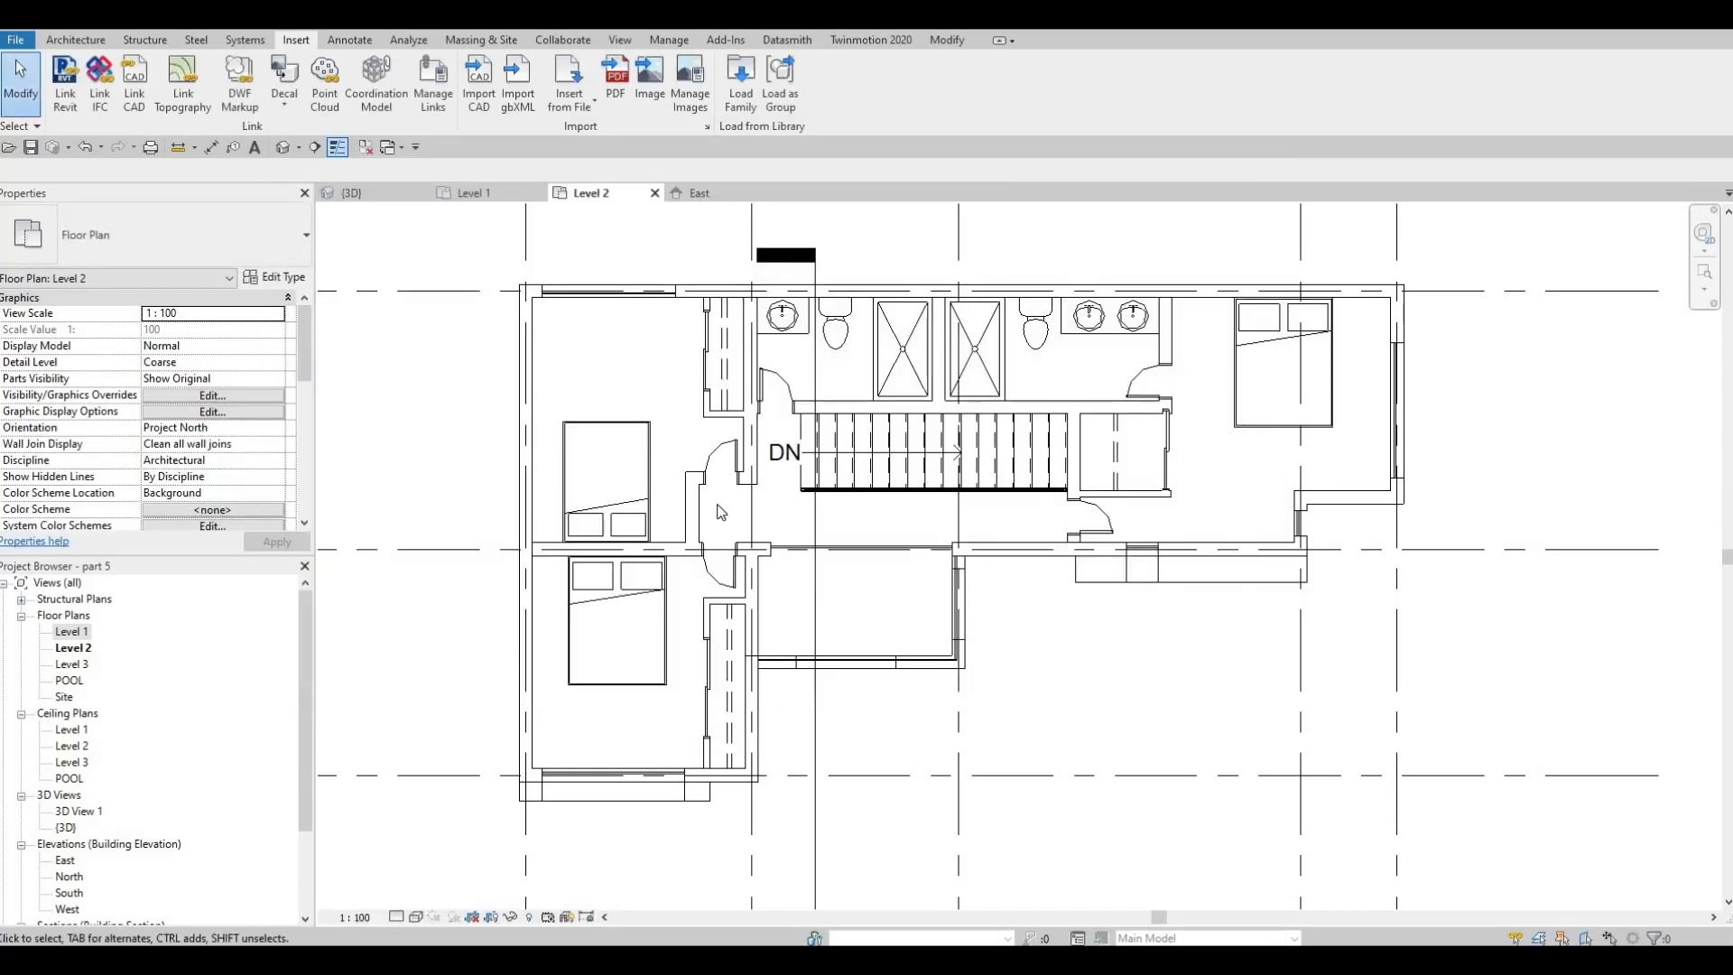
# Place a 0610 x 0610 x 0762mm night stand in the wall corner west of the bed in both western bedrooms
pyautogui.press('m')
pyautogui.scroll(5, 542, 505)
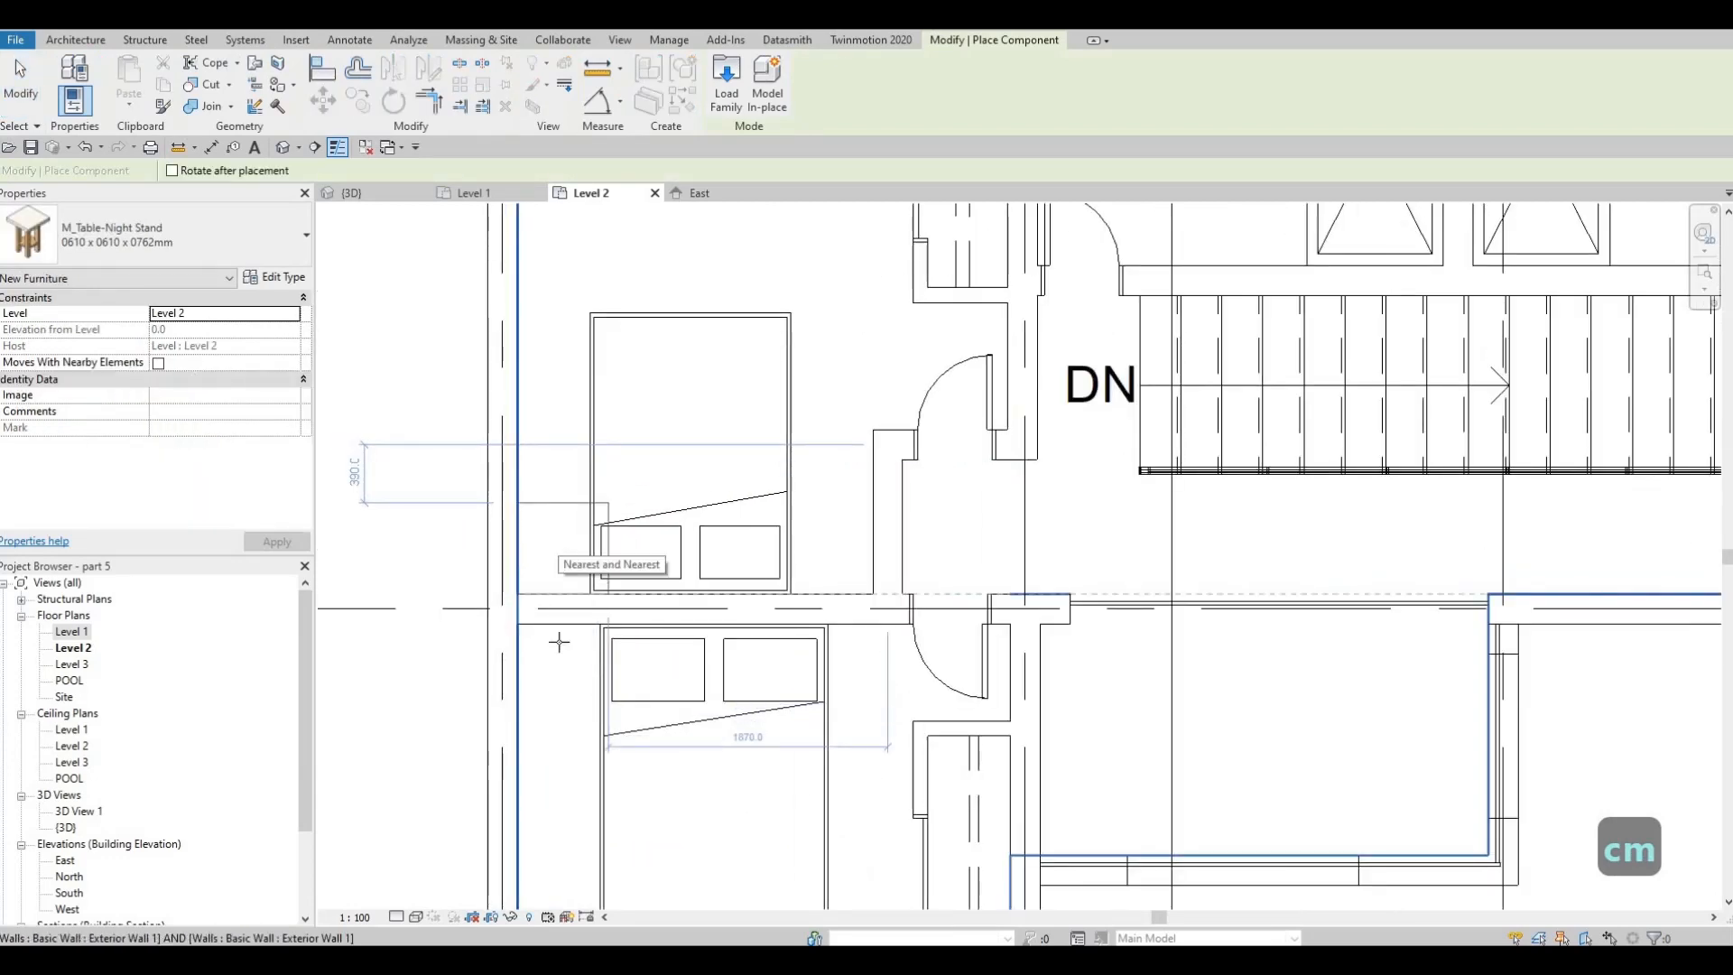
pyautogui.click(565, 665)
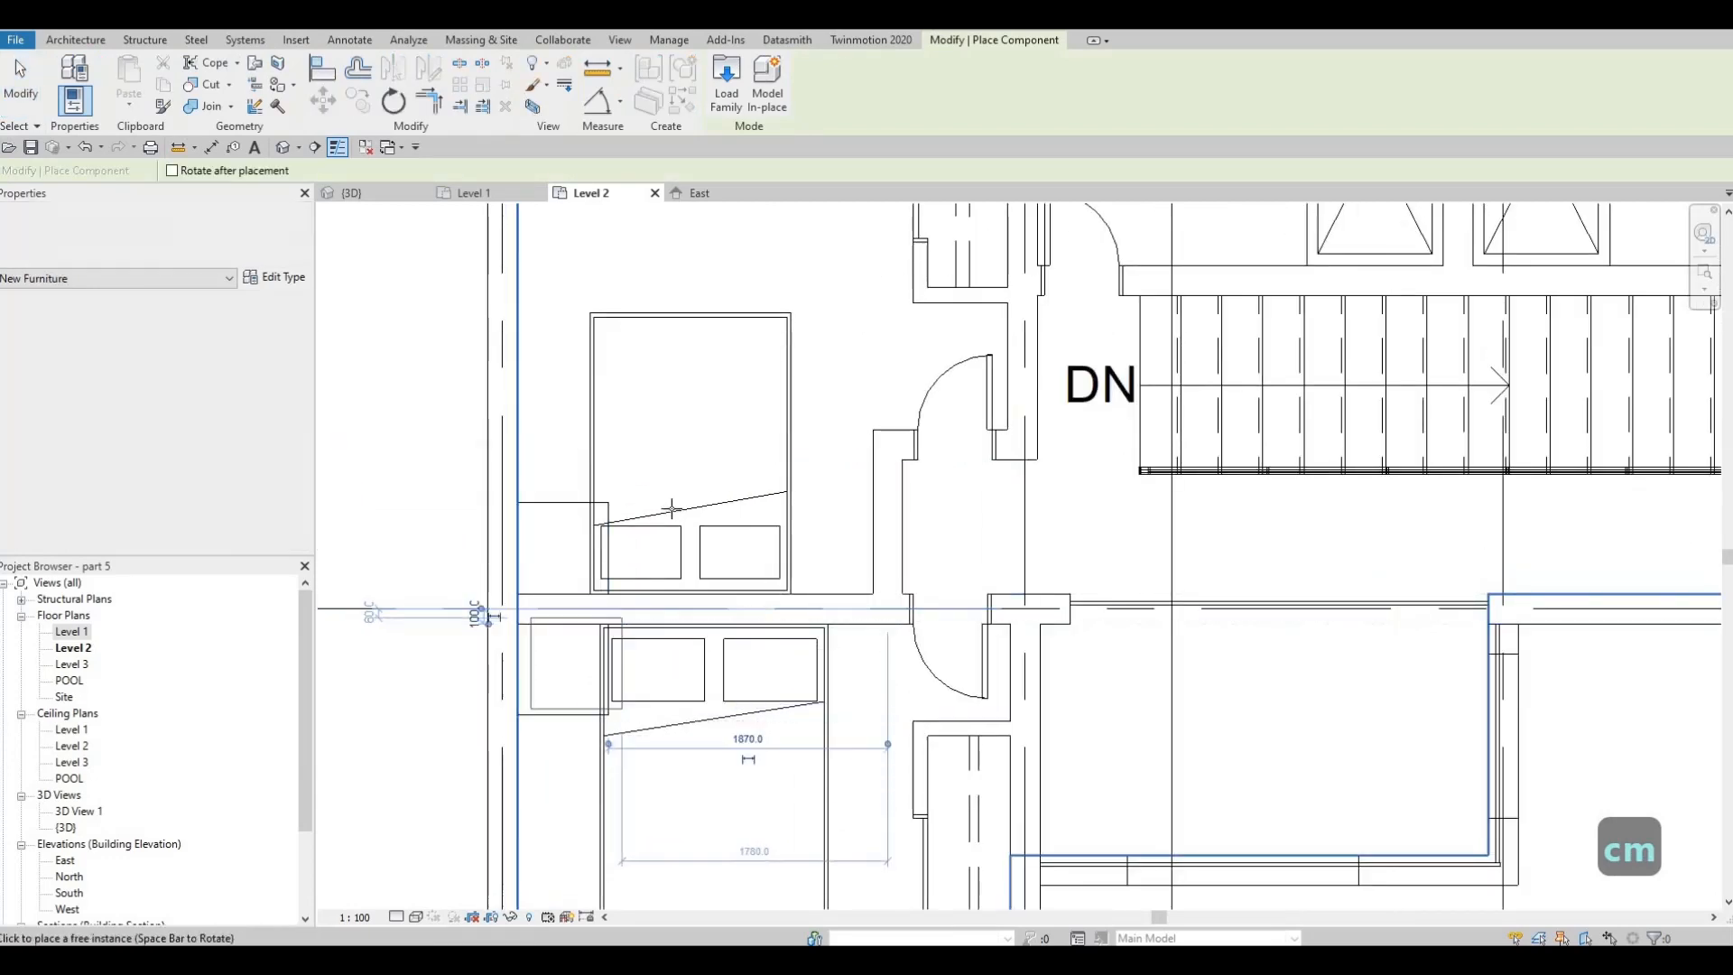
pyautogui.moveTo(711, 486); pyautogui.dragTo(583, 432, button='middle')
pyautogui.scroll(-1, 583, 432)
pyautogui.moveTo(1011, 440); pyautogui.dragTo(891, 460, button='middle')
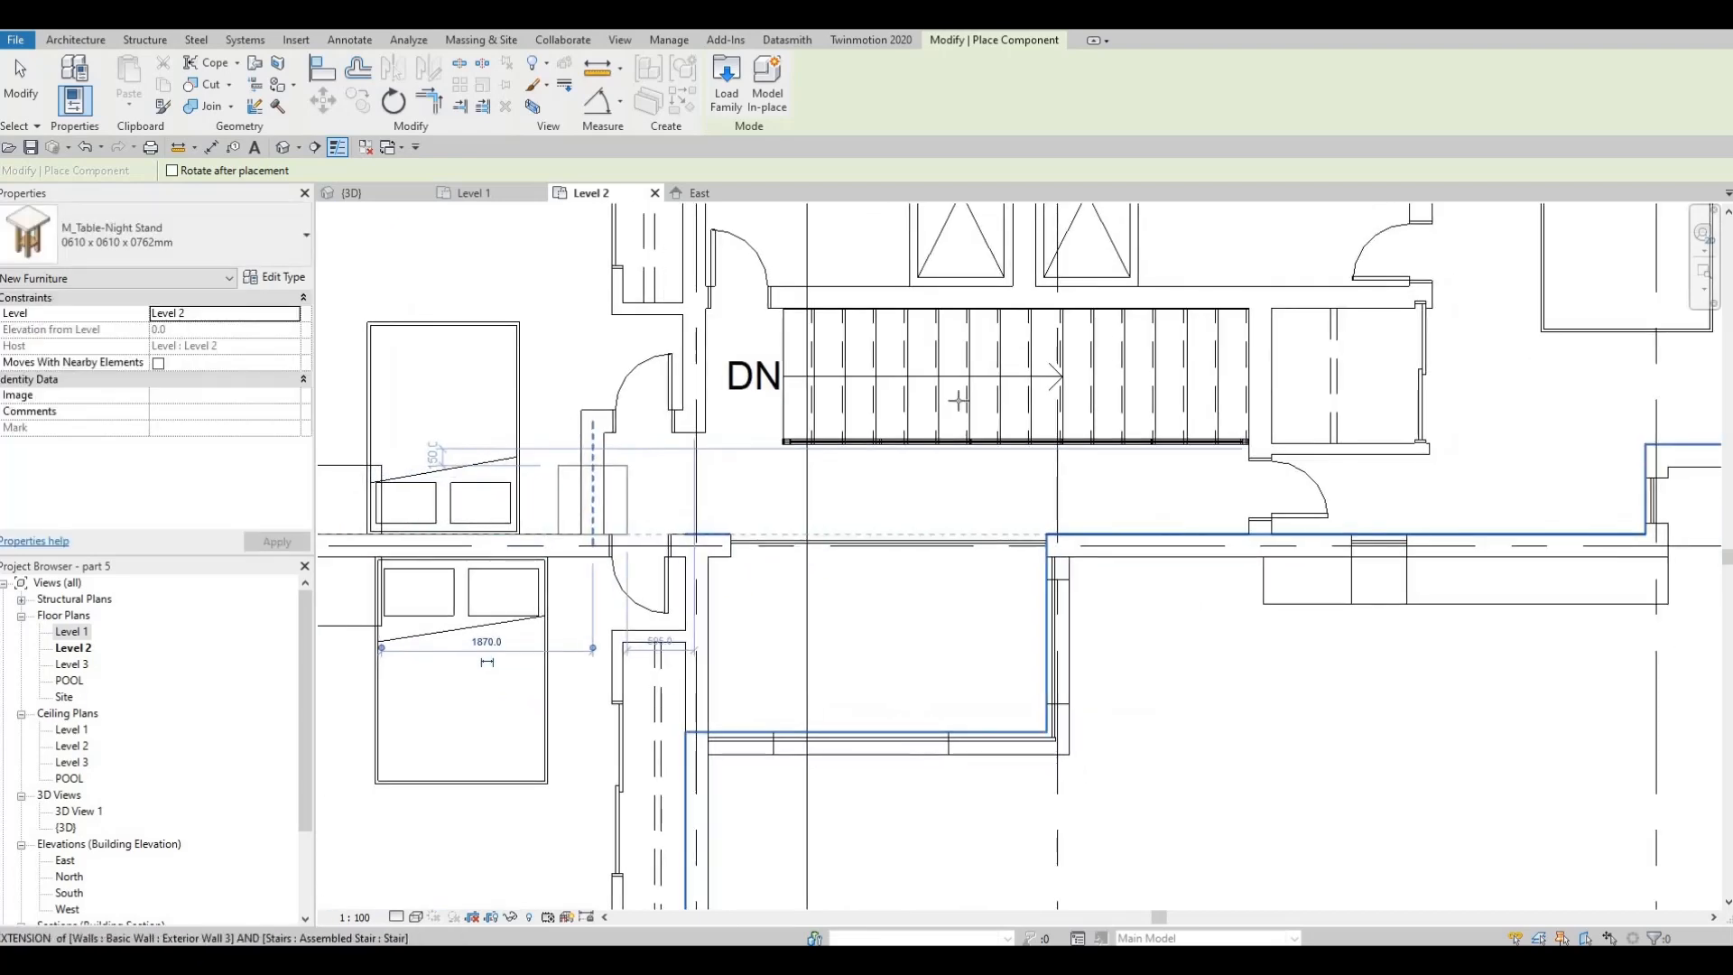
# Place a 0610 x 0610 x 0762mm night stand on each side of the queen bed in the east bedroom
pyautogui.scroll(-1, 1200, 406)
pyautogui.moveTo(1210, 406); pyautogui.dragTo(767, 547, button='middle')
pyautogui.scroll(2, 985, 344)
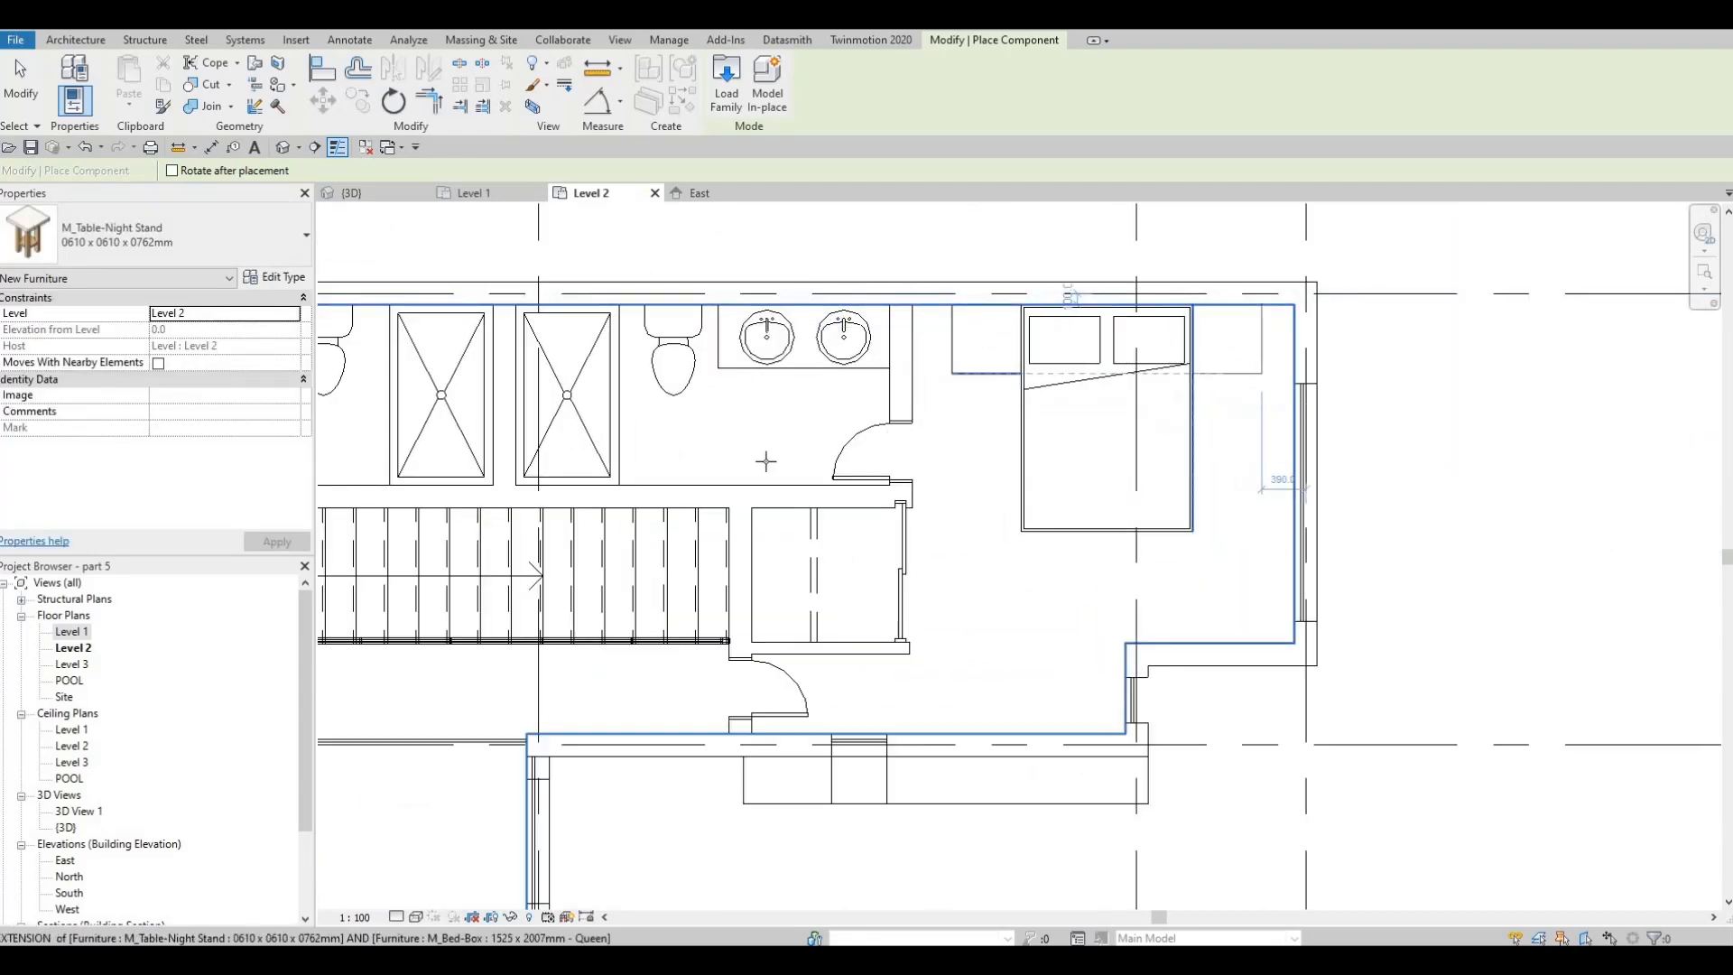
pyautogui.click(1227, 338)
pyautogui.scroll(-4, 1068, 426)
pyautogui.moveTo(578, 515); pyautogui.dragTo(940, 445, button='middle')
pyautogui.press('Escape')
pyautogui.press('Escape')
# Shift the northwest bedroom's double bed east off the night stand, aligning its head with the wall and its side with the night stand
pyautogui.scroll(3, 823, 455)
pyautogui.moveTo(823, 455); pyautogui.dragTo(776, 445, button='middle')
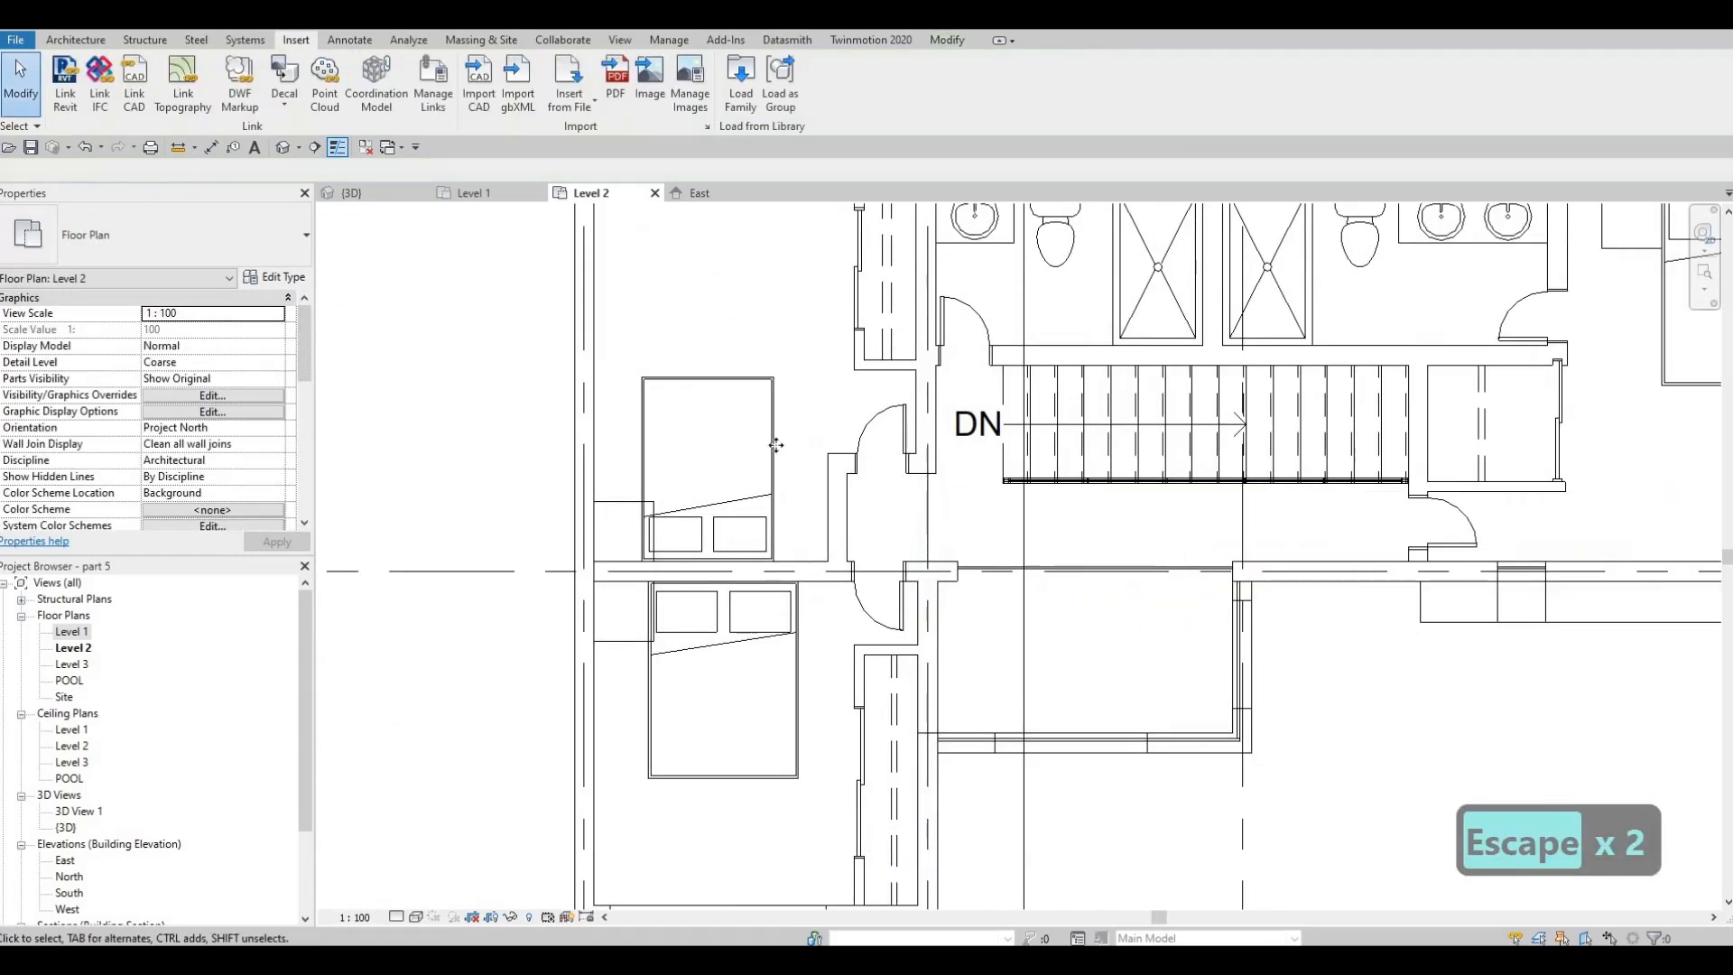
pyautogui.moveTo(787, 444); pyautogui.dragTo(757, 477)
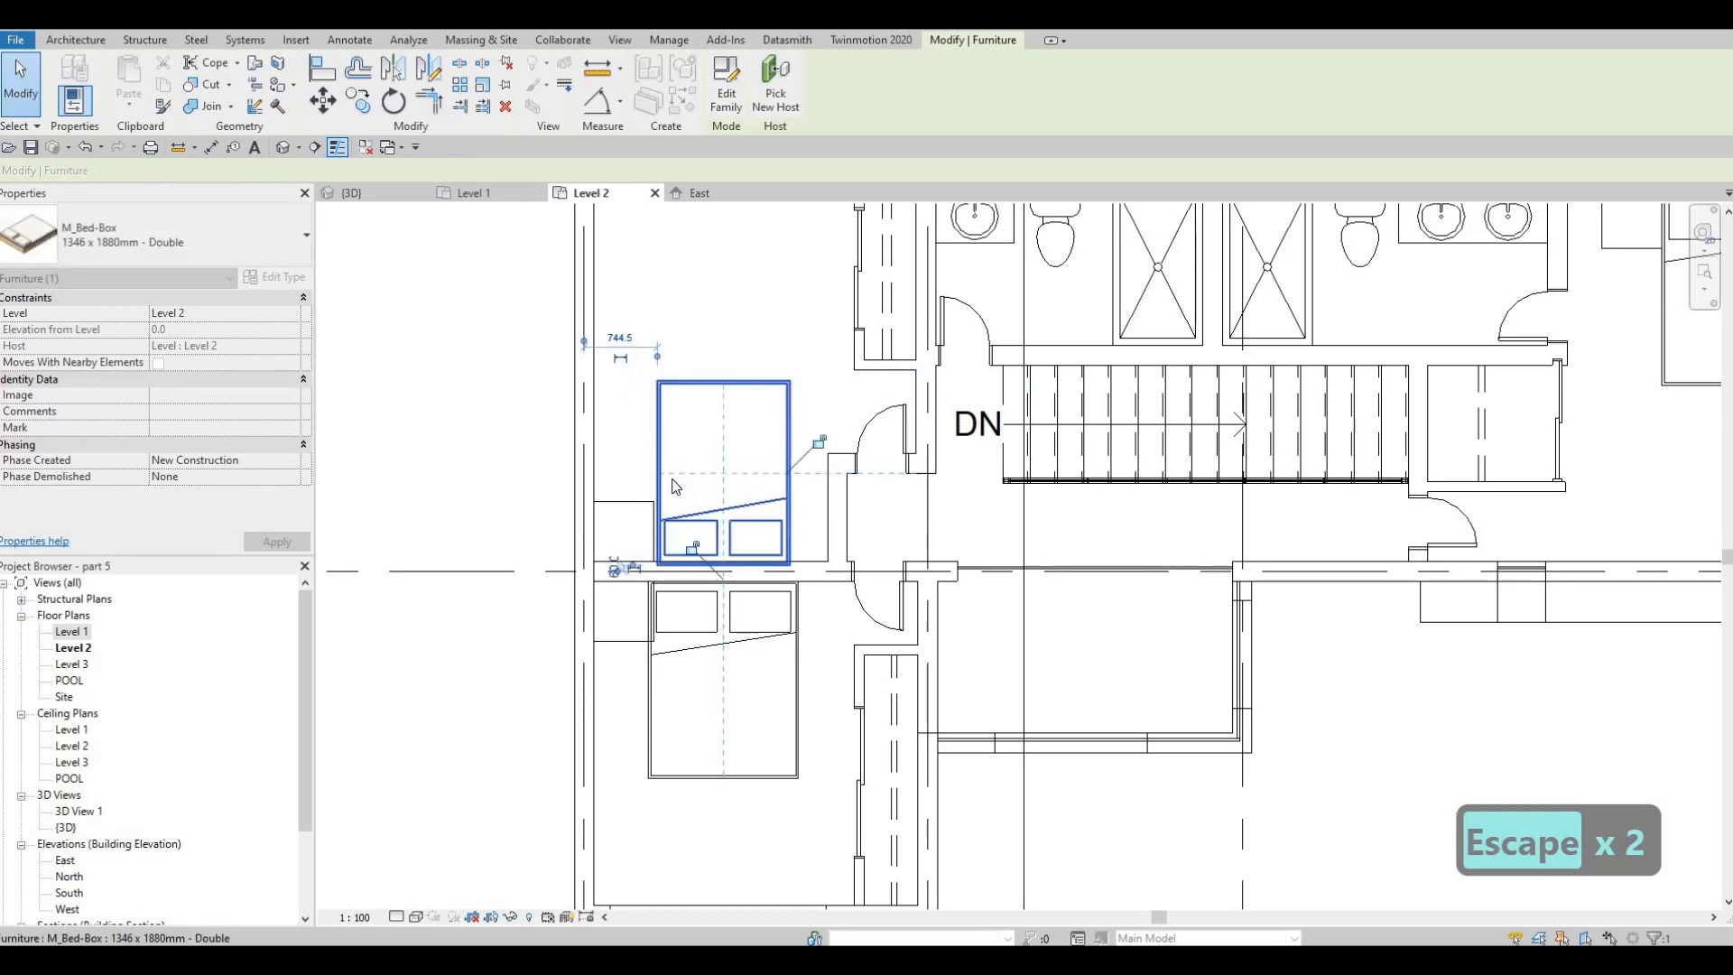
pyautogui.scroll(4, 656, 490)
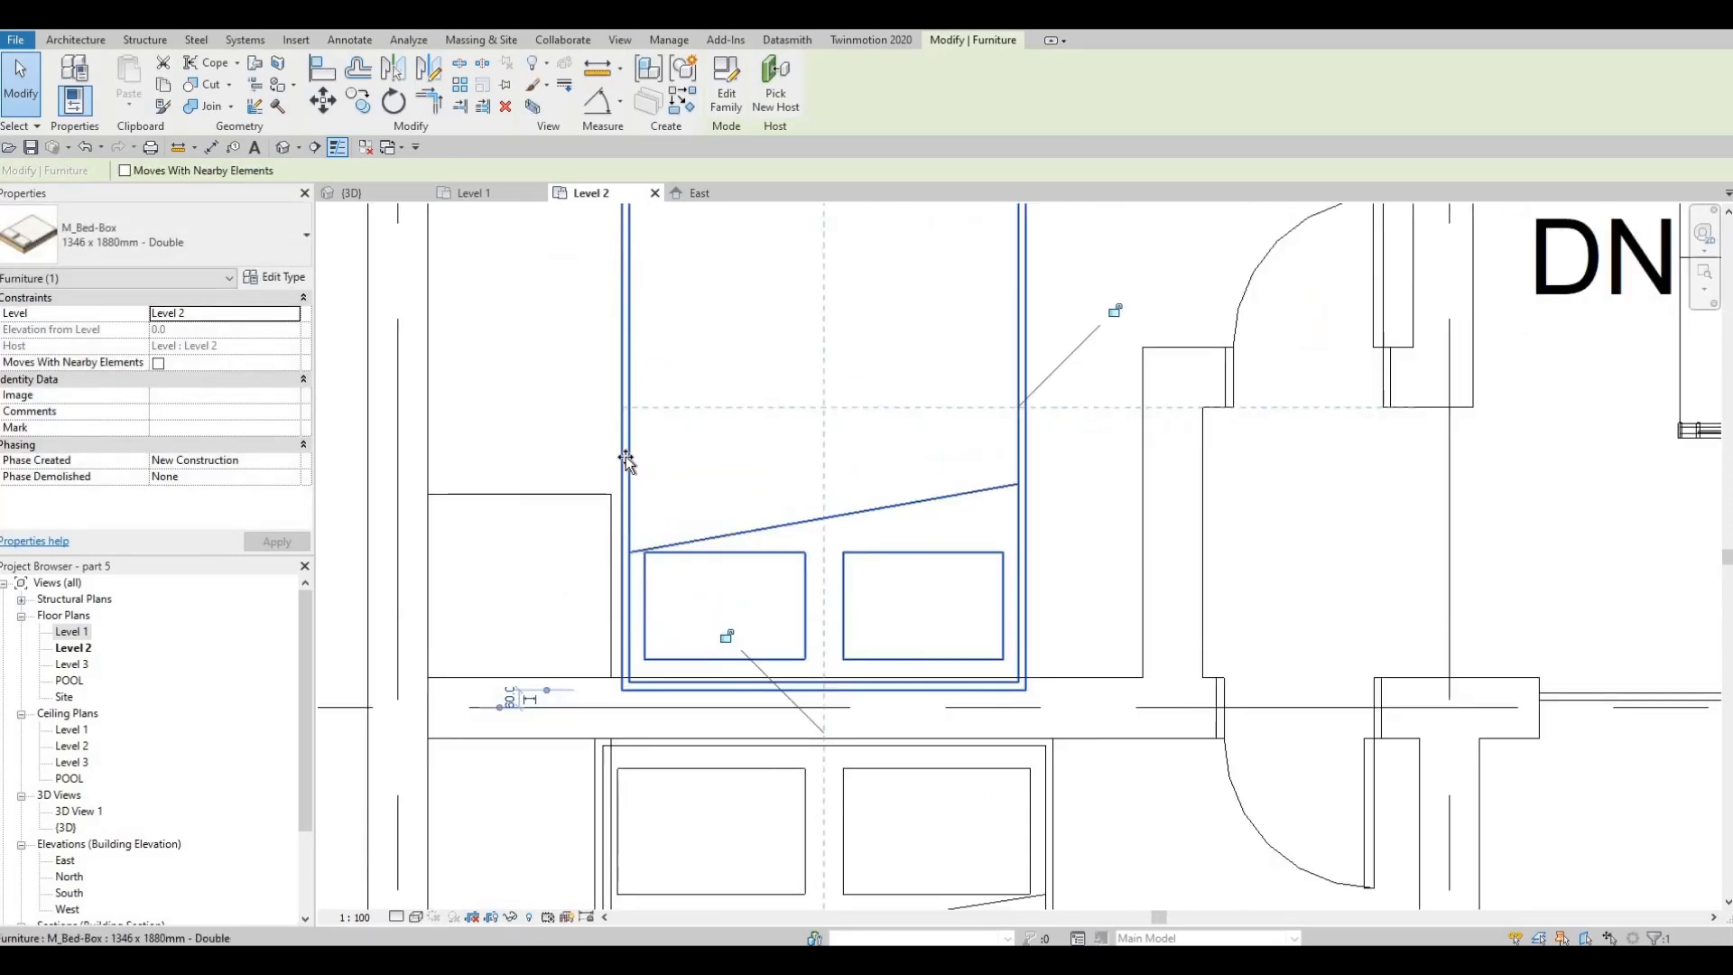
pyautogui.moveTo(625, 460); pyautogui.dragTo(623, 472)
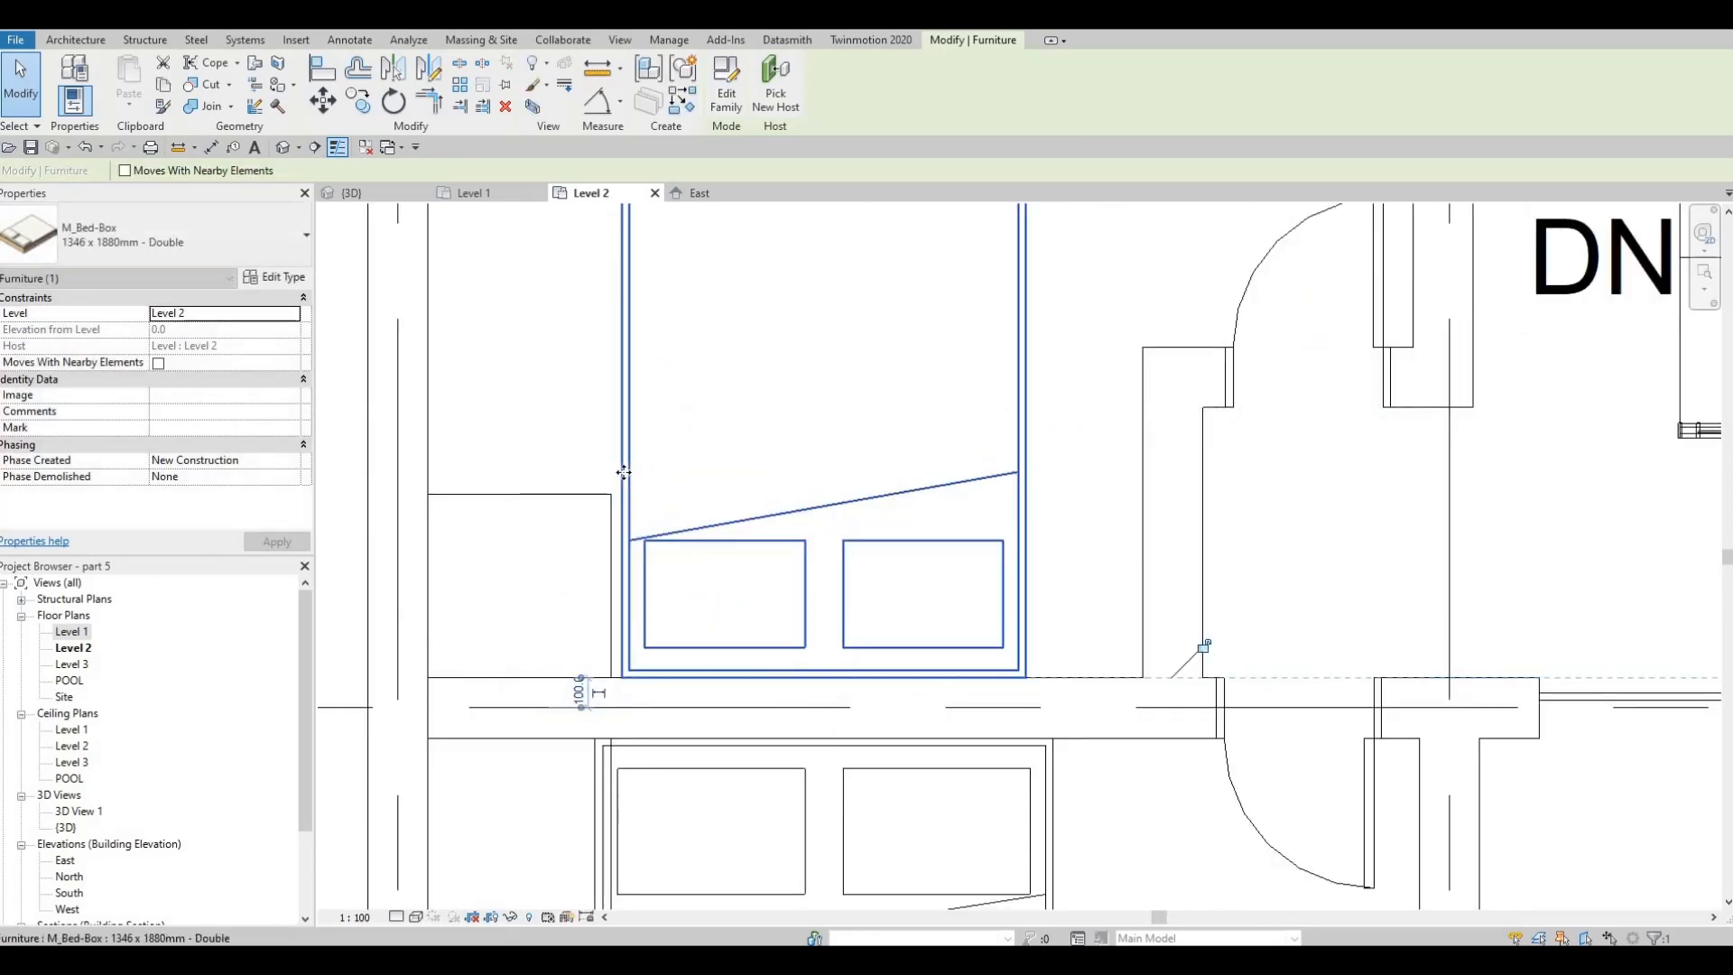
pyautogui.press('Left')
pyautogui.press('Left')
pyautogui.press('Left')
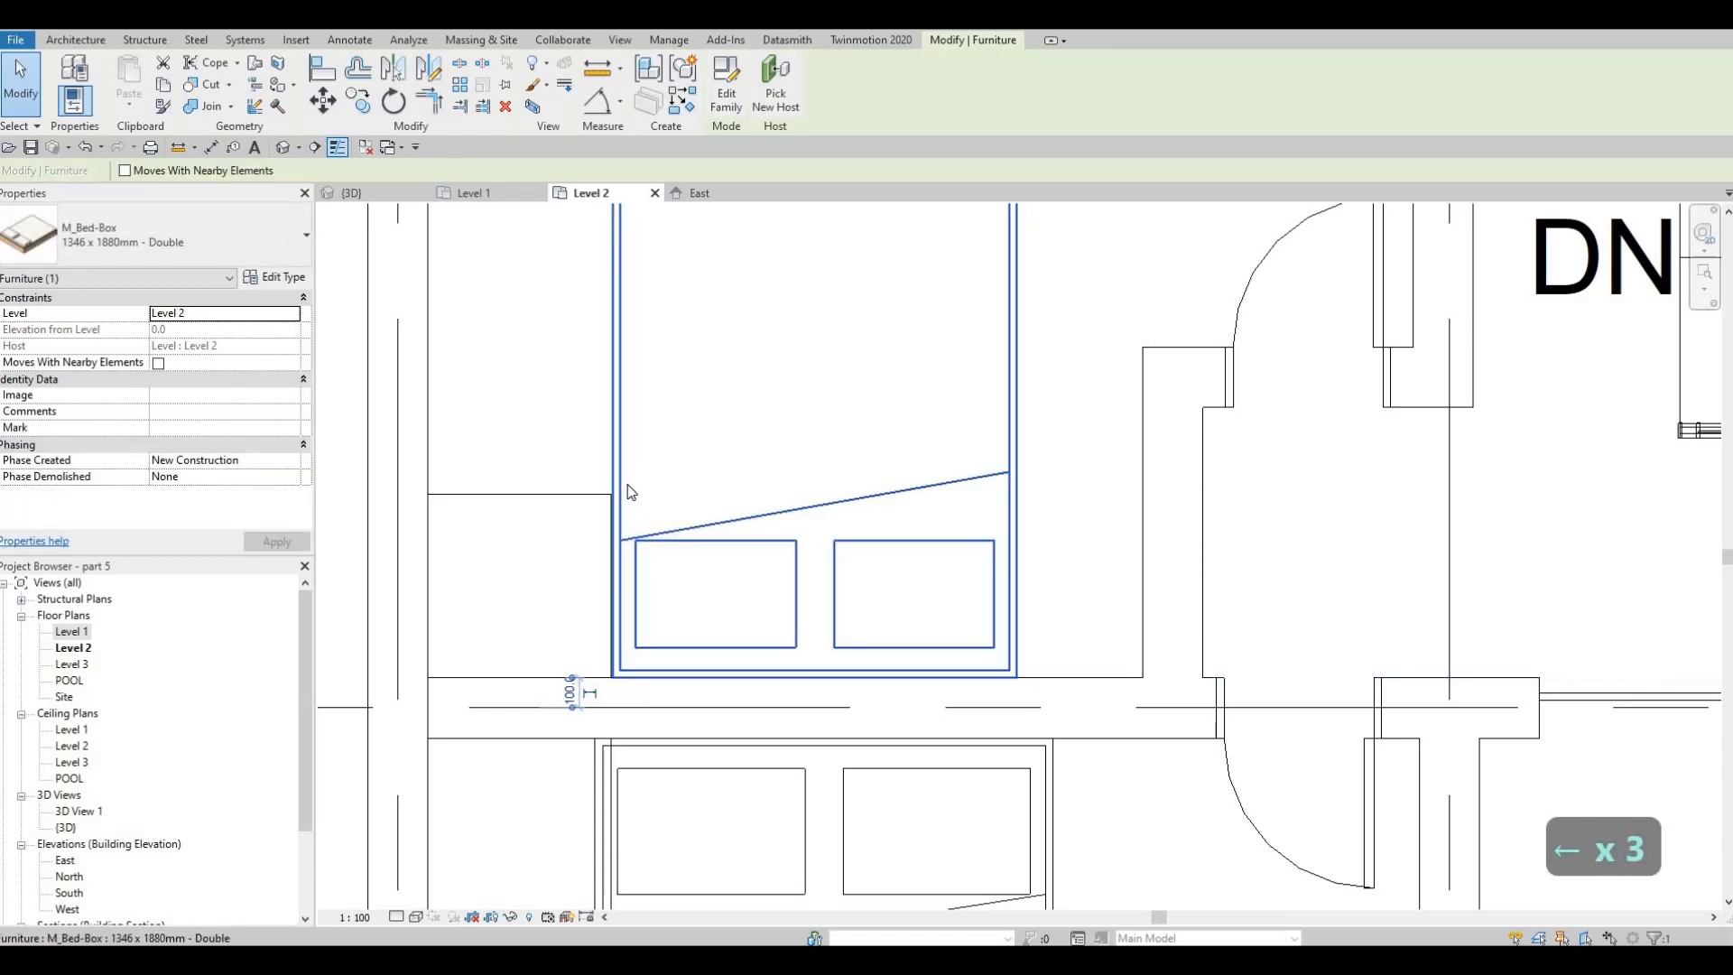
pyautogui.press('Escape')
pyautogui.scroll(-6, 659, 585)
pyautogui.press('Escape')
# Nudge the southwest bedroom's queen bed east until its side meets the edge of the night stand
pyautogui.scroll(3, 785, 594)
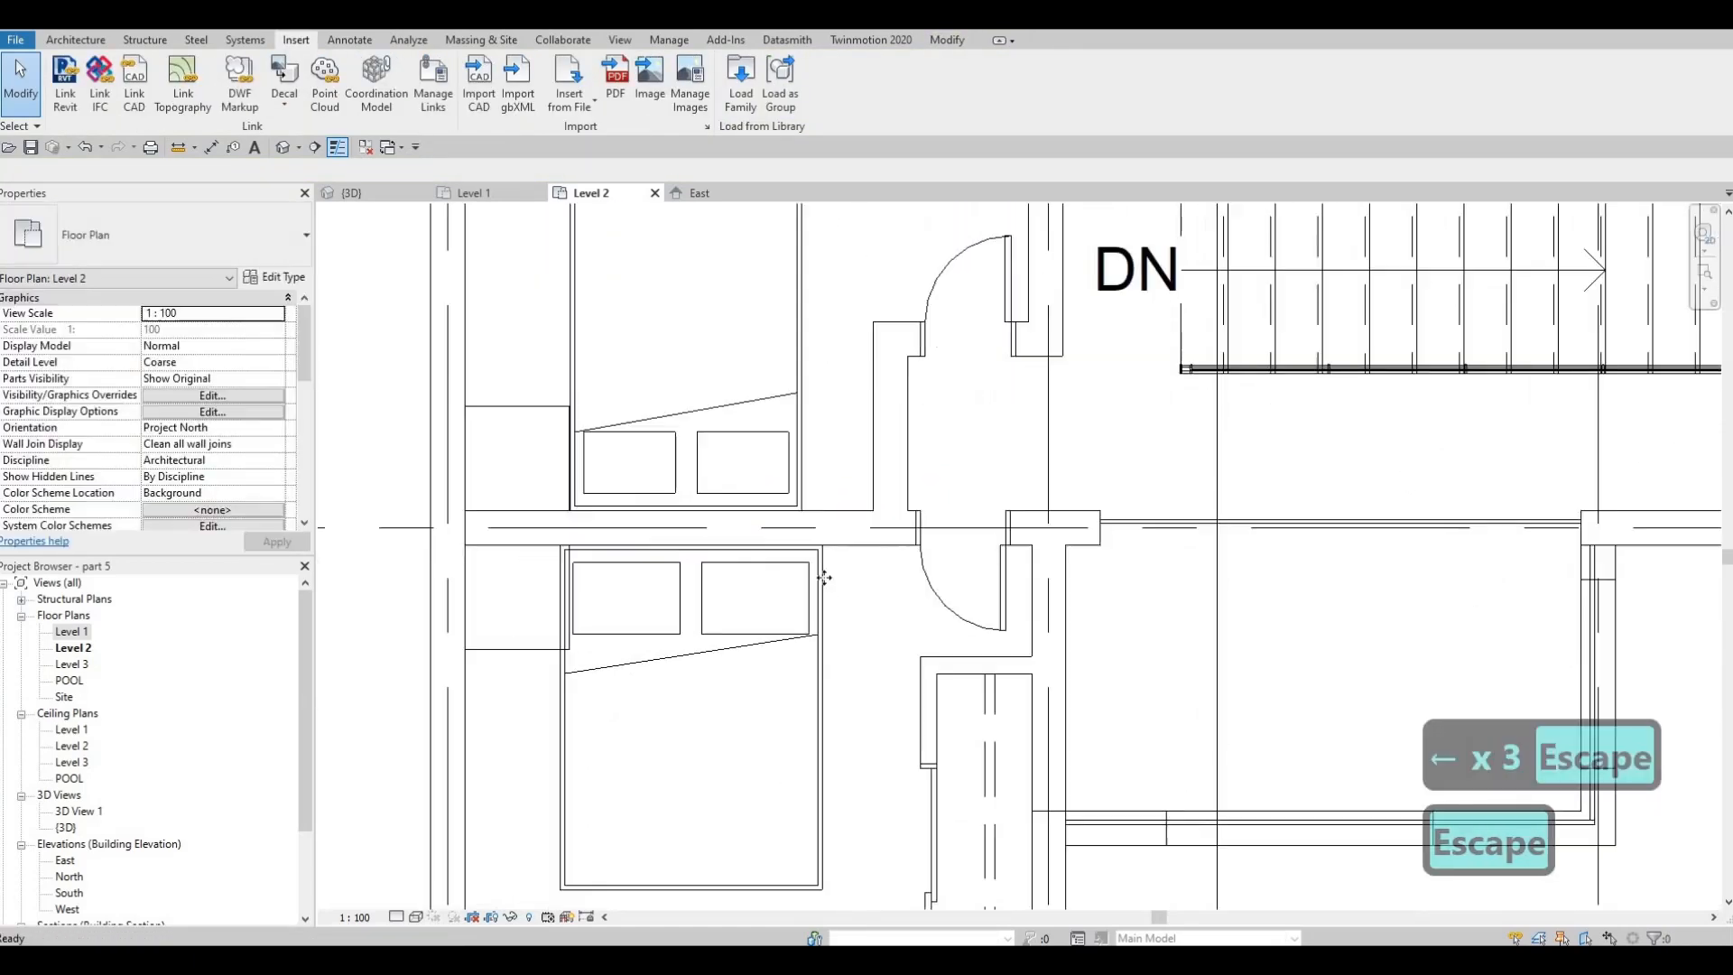
pyautogui.click(824, 577)
pyautogui.press('Right')
pyautogui.press('Right')
pyautogui.press('Right')
pyautogui.press('Right')
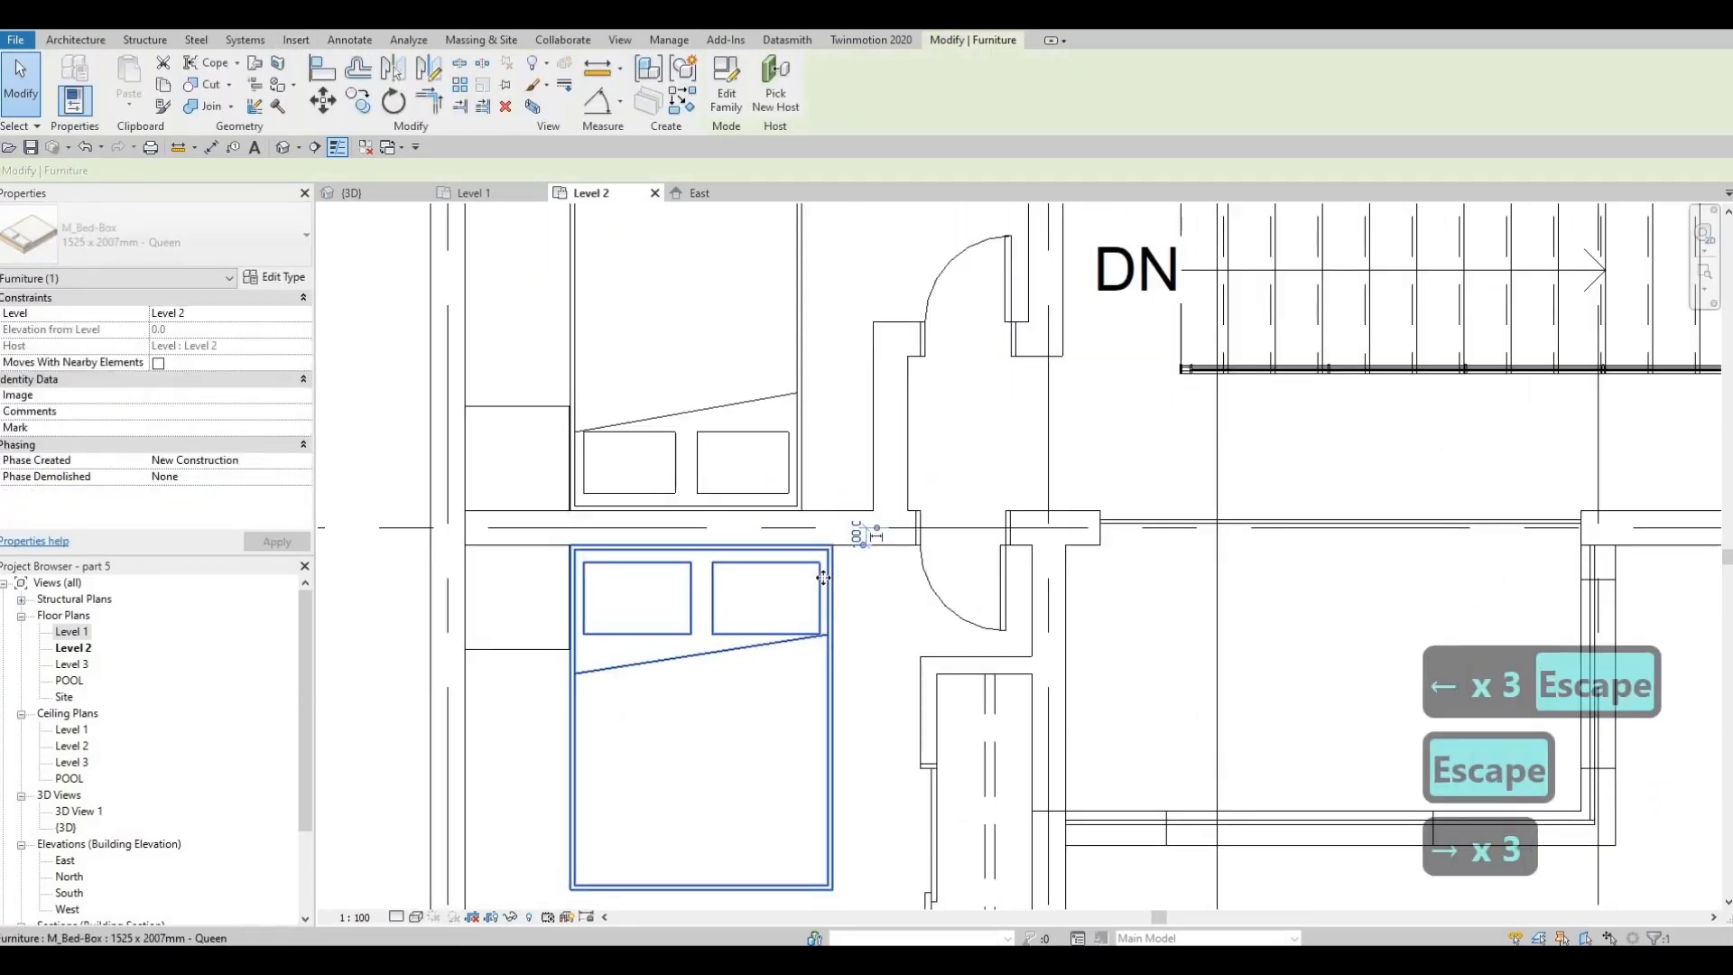
pyautogui.press('Left')
pyautogui.scroll(-1, 669, 461)
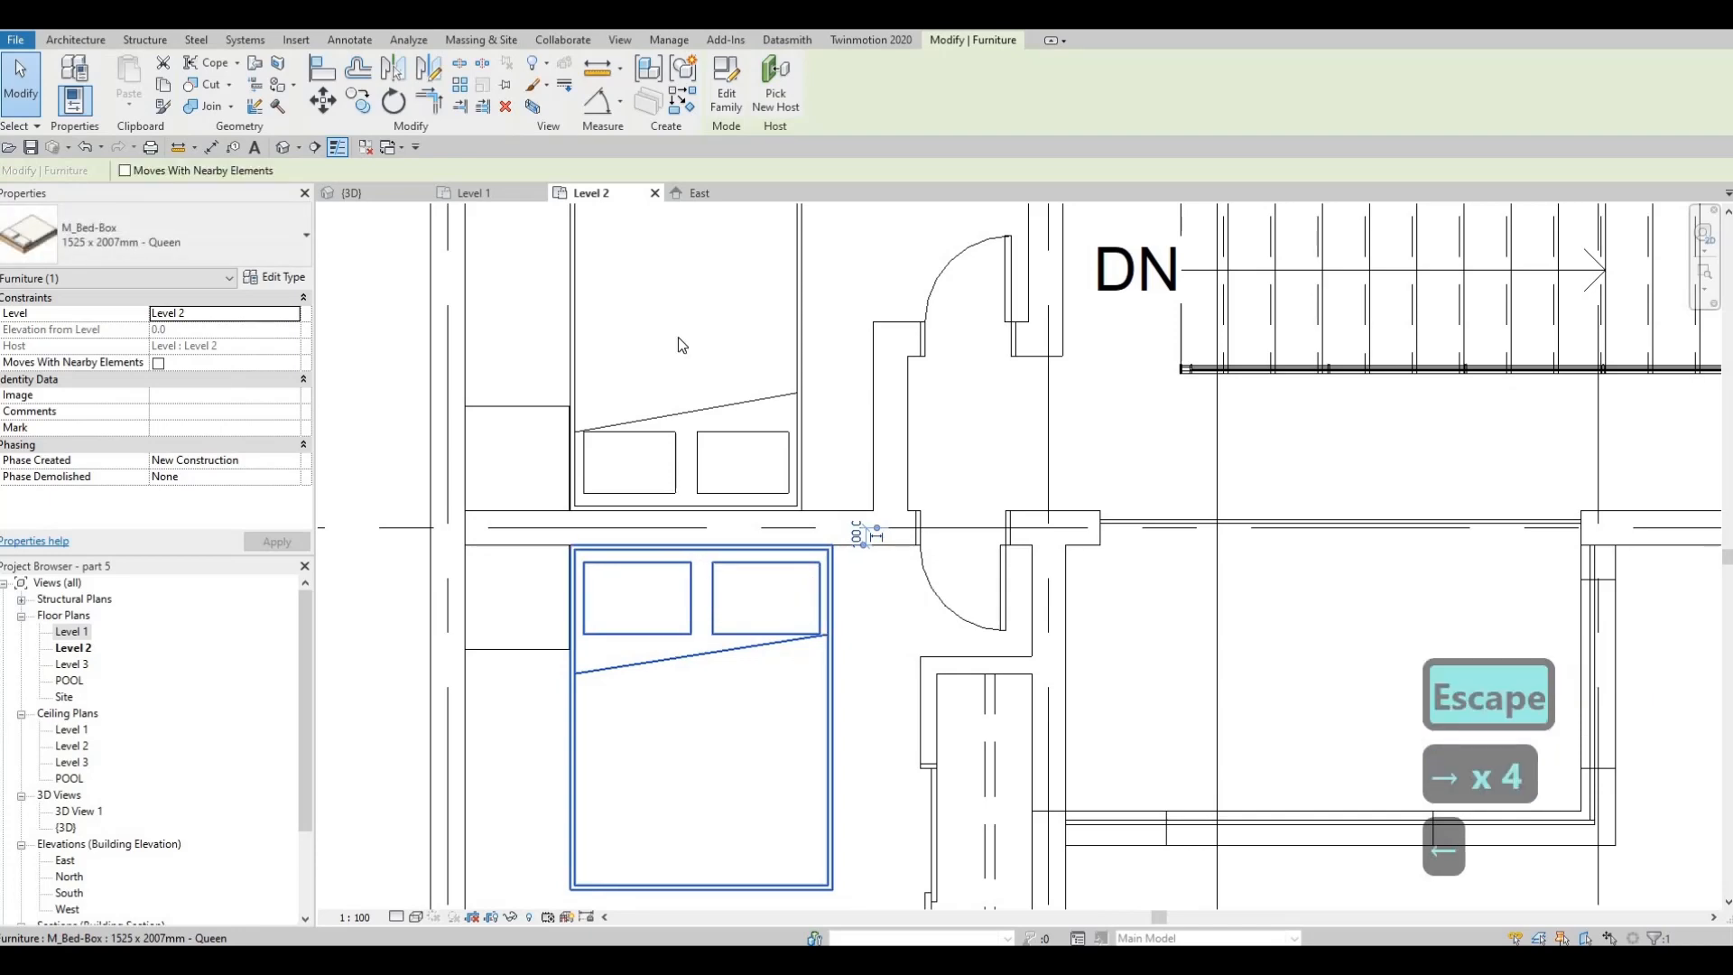
pyautogui.press('Escape')
# Load the M_Table Lamp - Standard family from the internal architectural lighting folder of the metric library
pyautogui.click(728, 97)
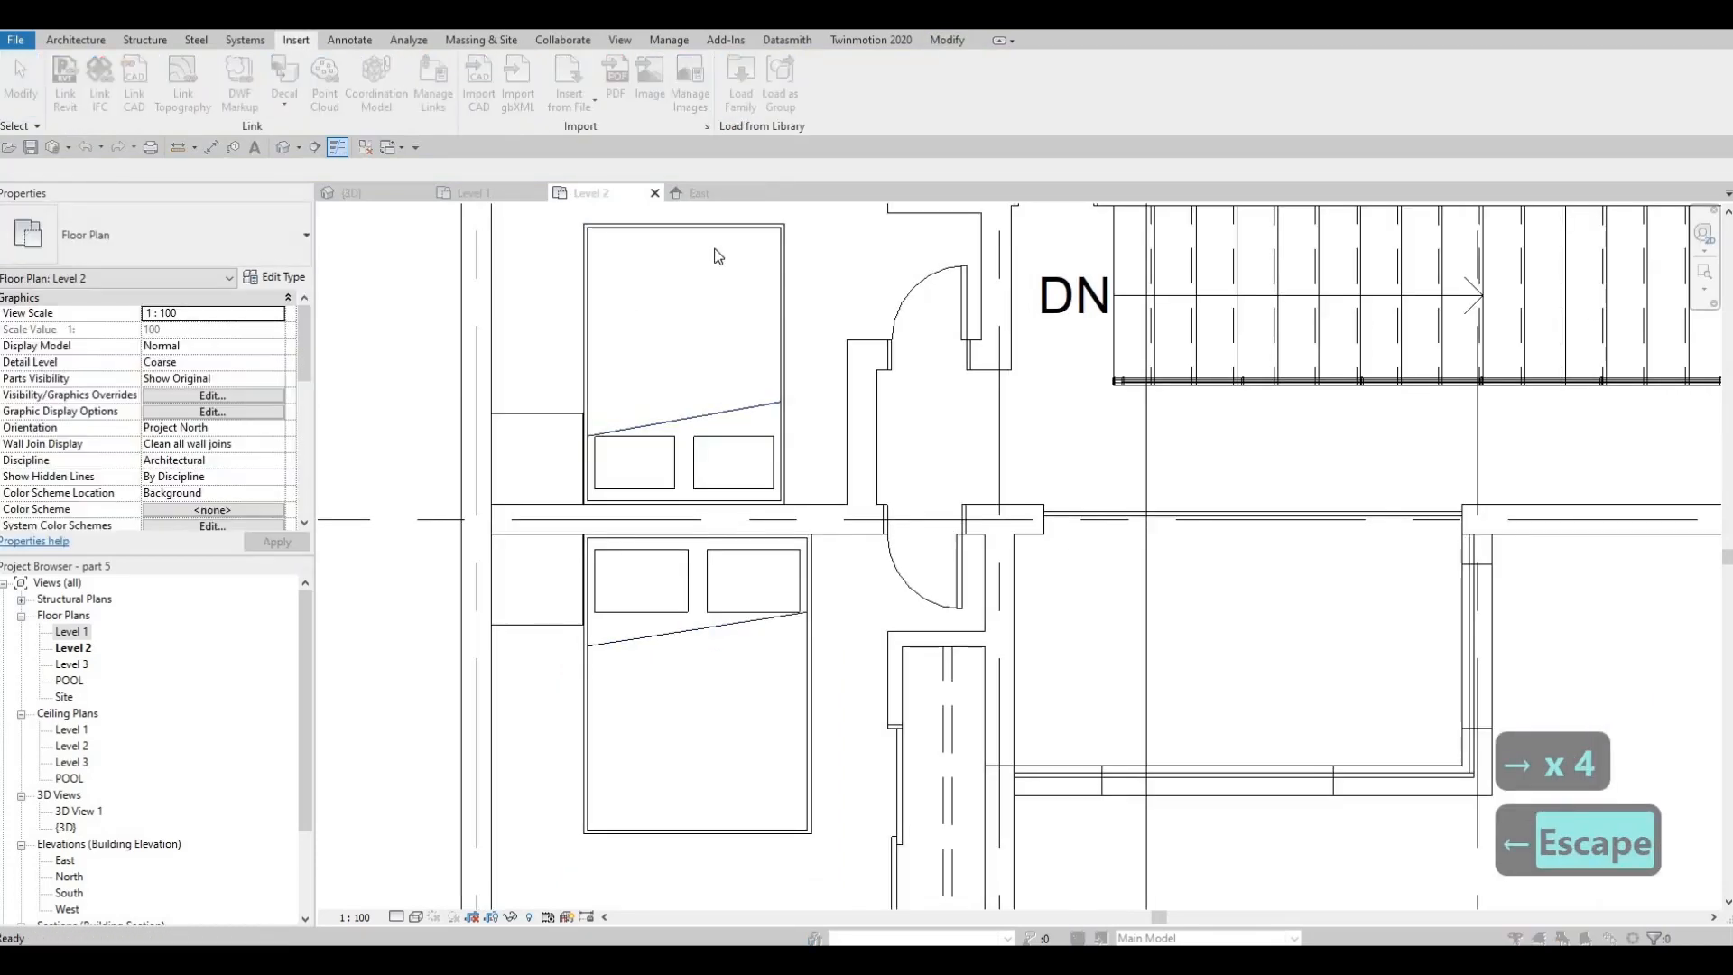
pyautogui.click(1153, 168)
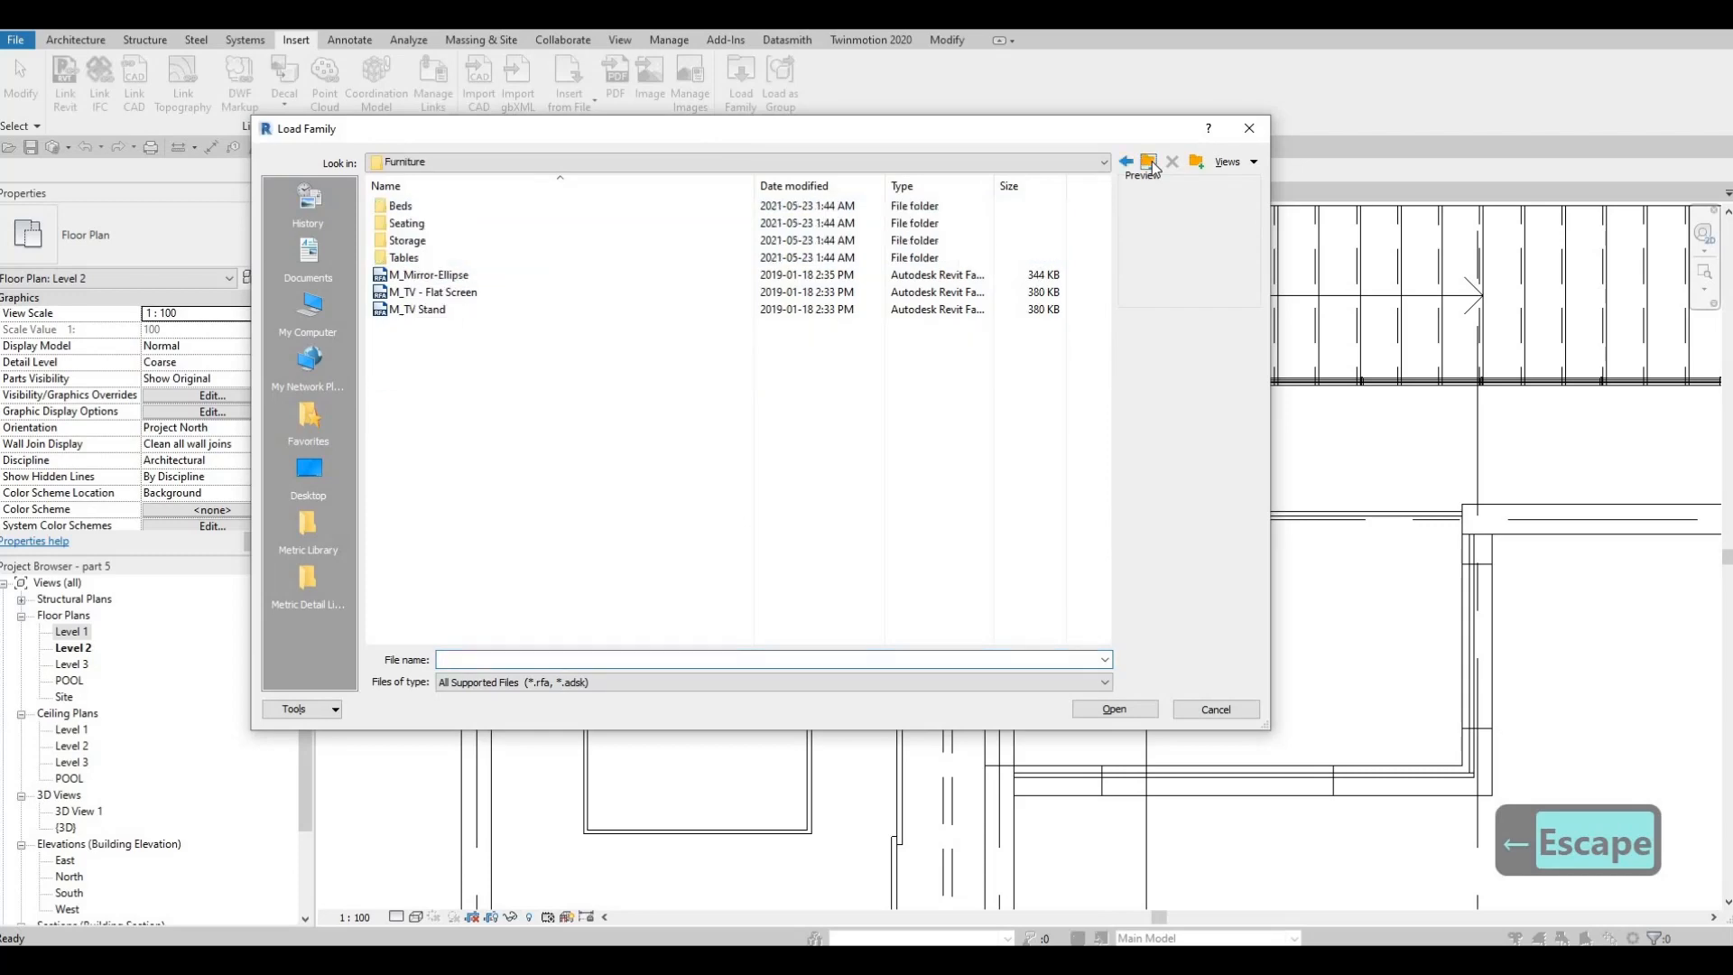
pyautogui.click(1153, 168)
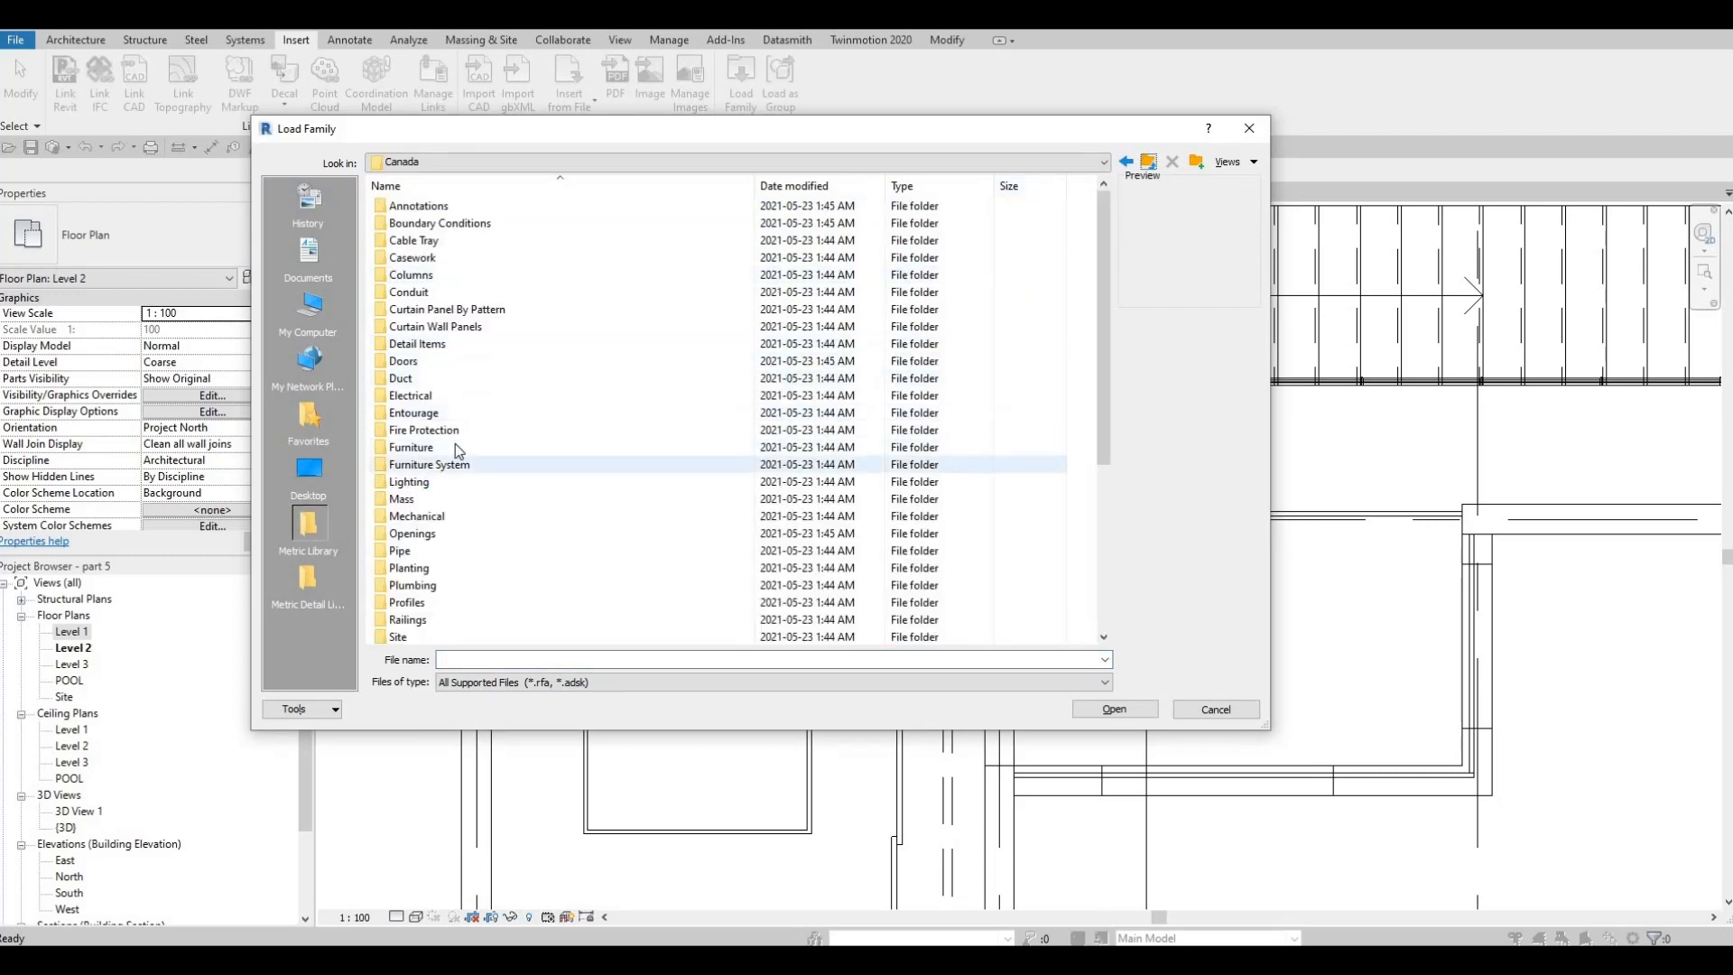
pyautogui.doubleClick(411, 211)
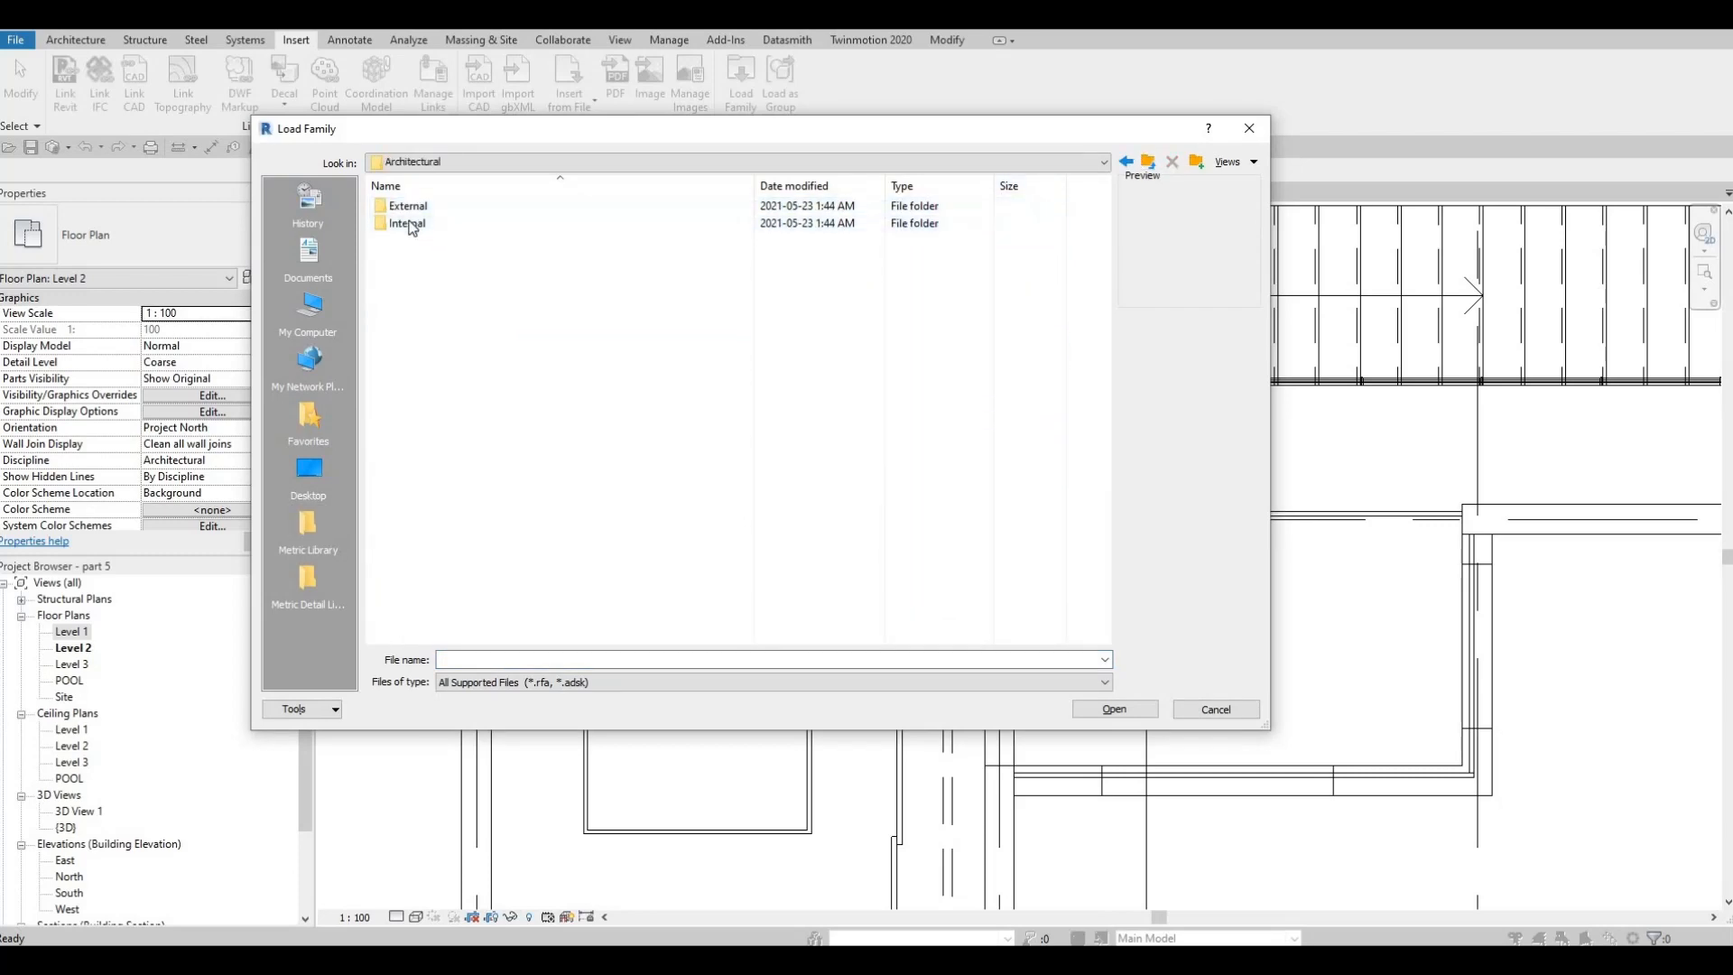
pyautogui.doubleClick(408, 224)
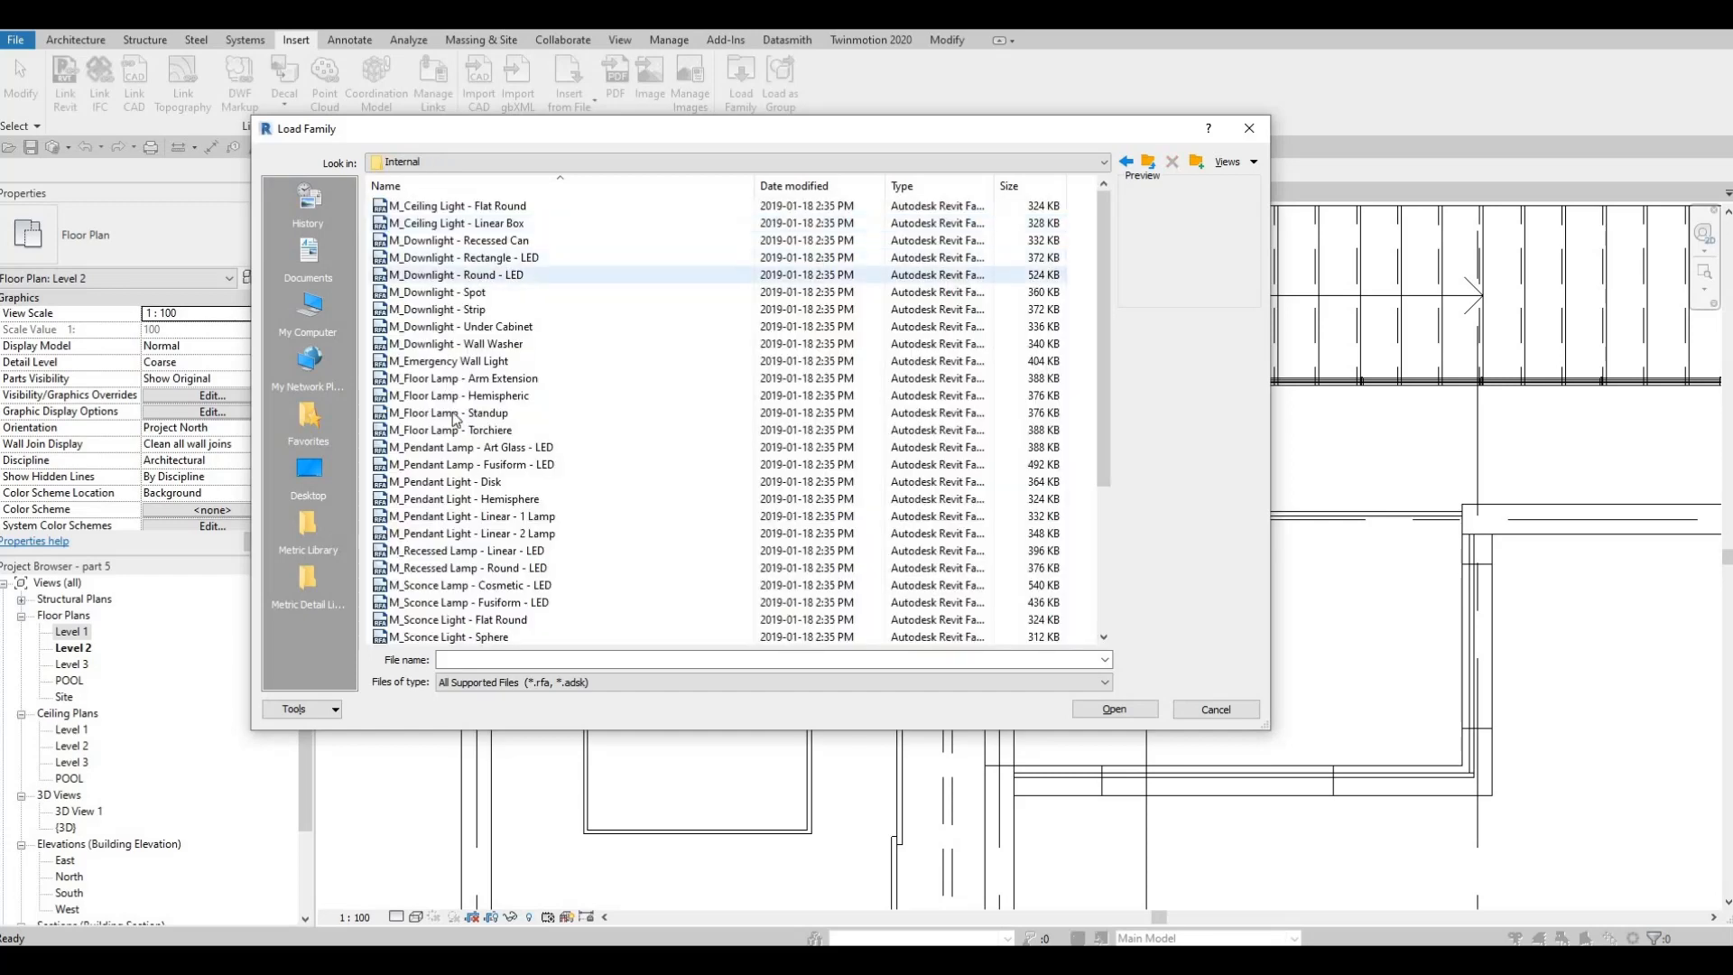
pyautogui.scroll(-4, 502, 518)
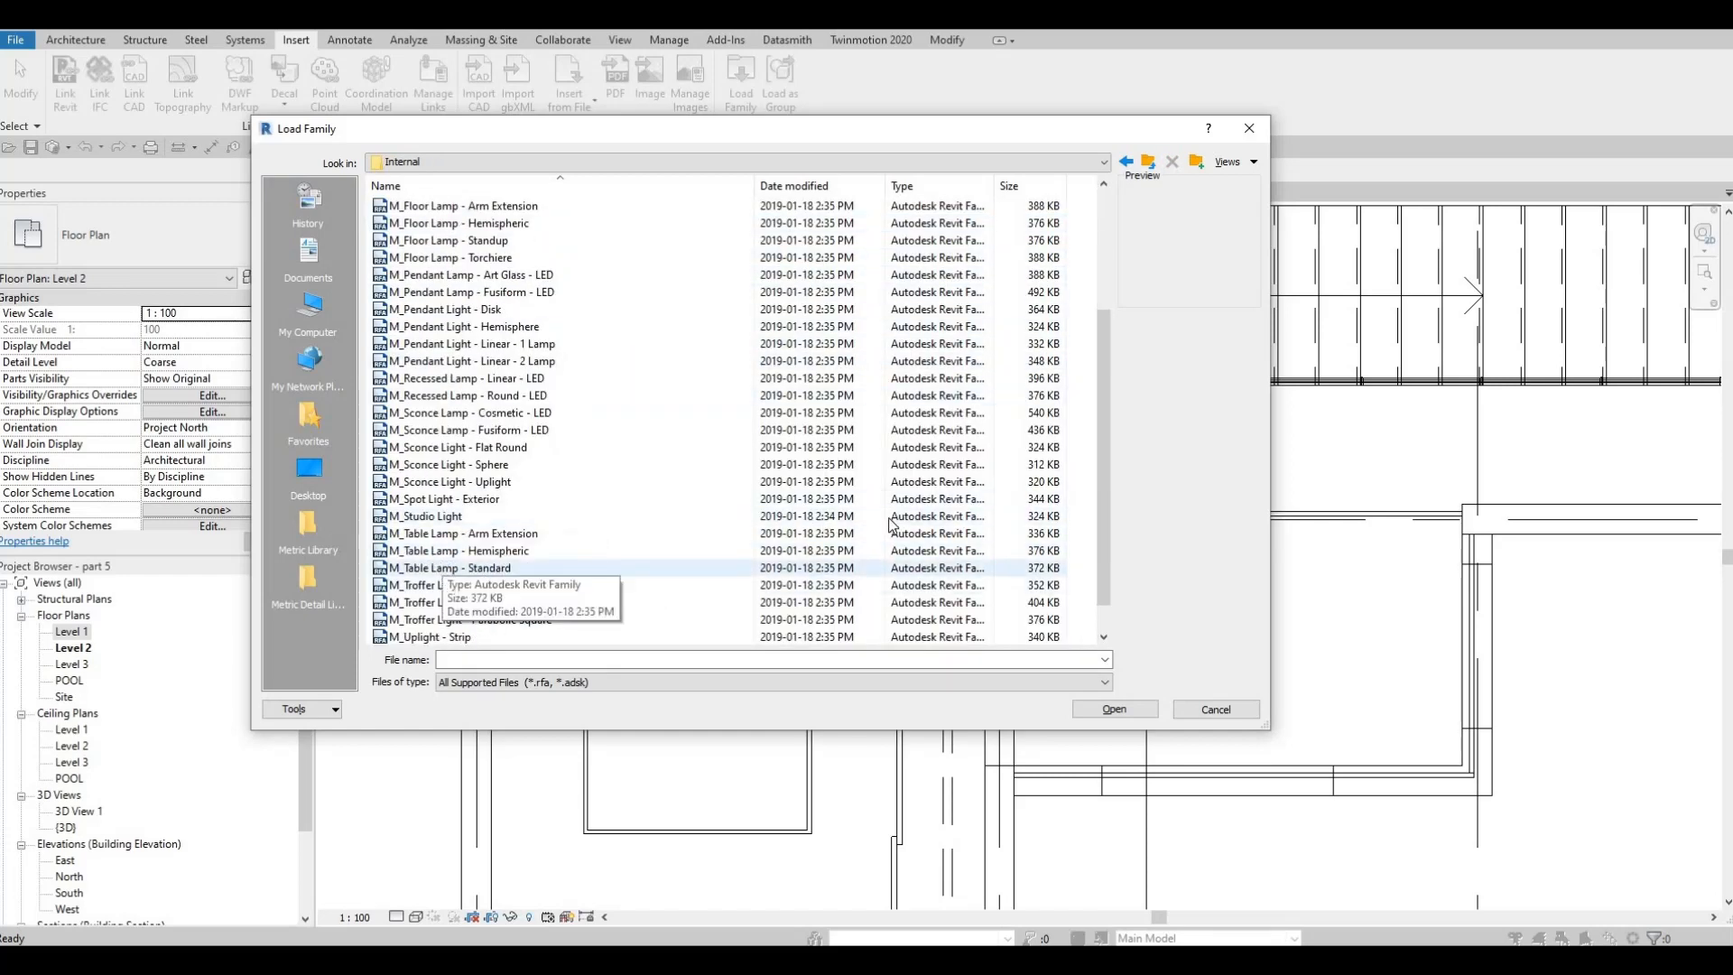
pyautogui.click(929, 568)
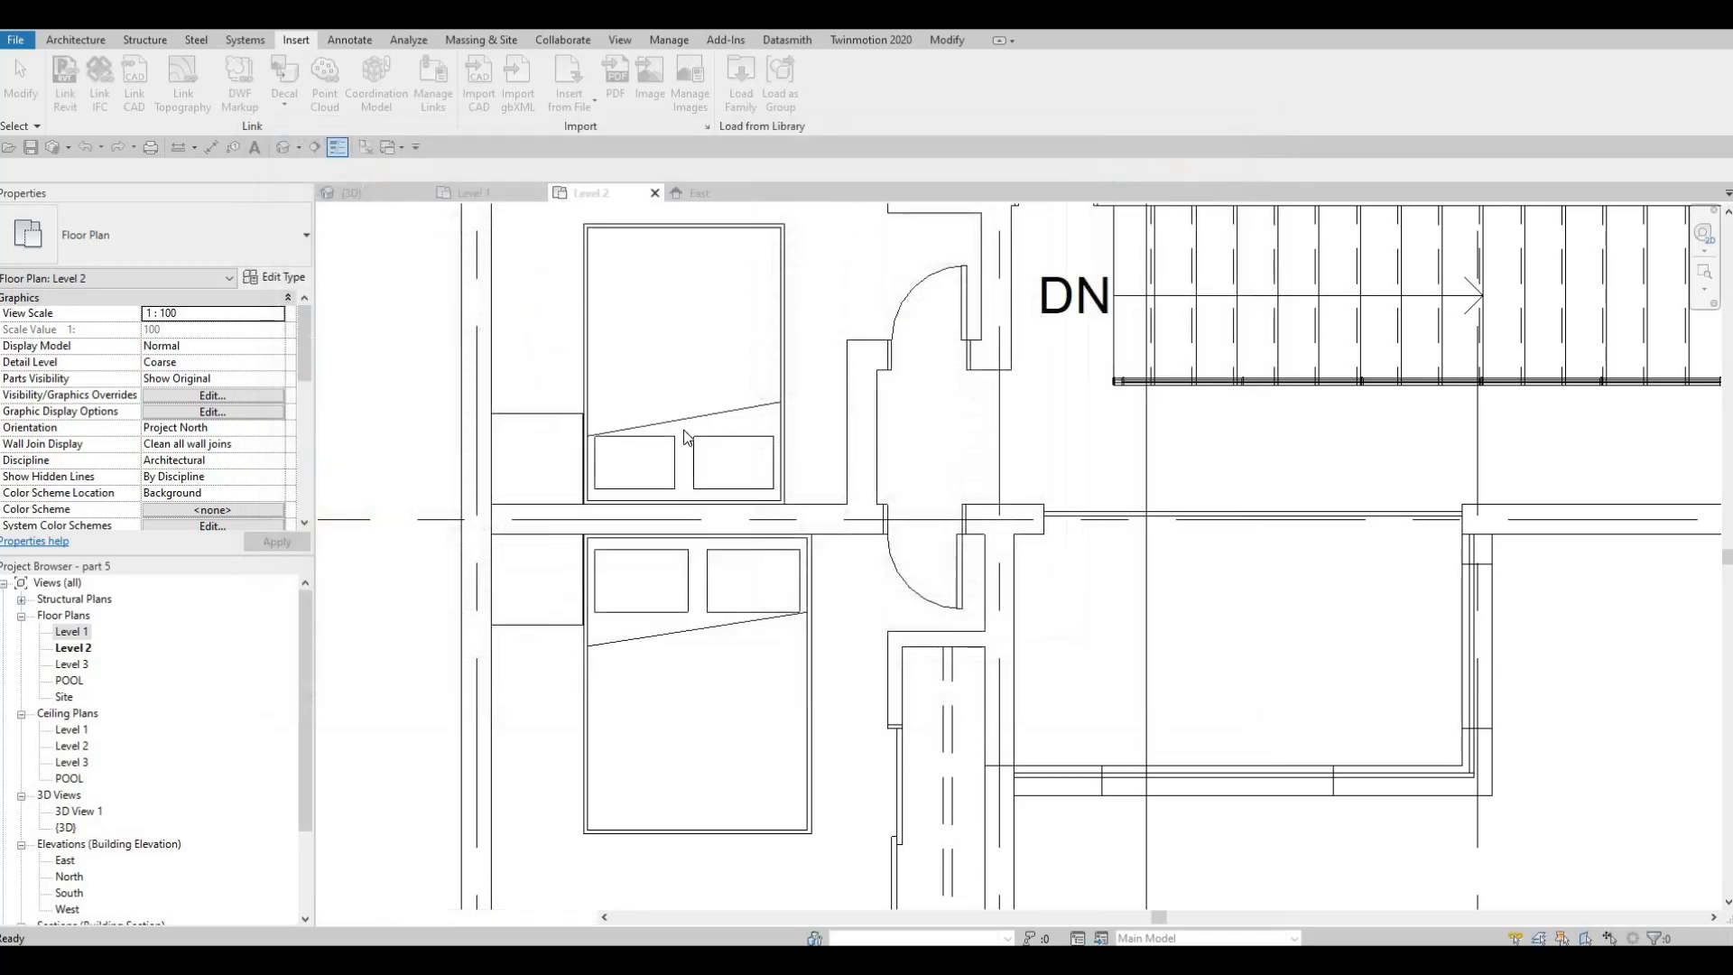
# Place a 60W - 120V standard table lamp on each night stand in the two western bedrooms and the east bedroom
pyautogui.click(537, 458)
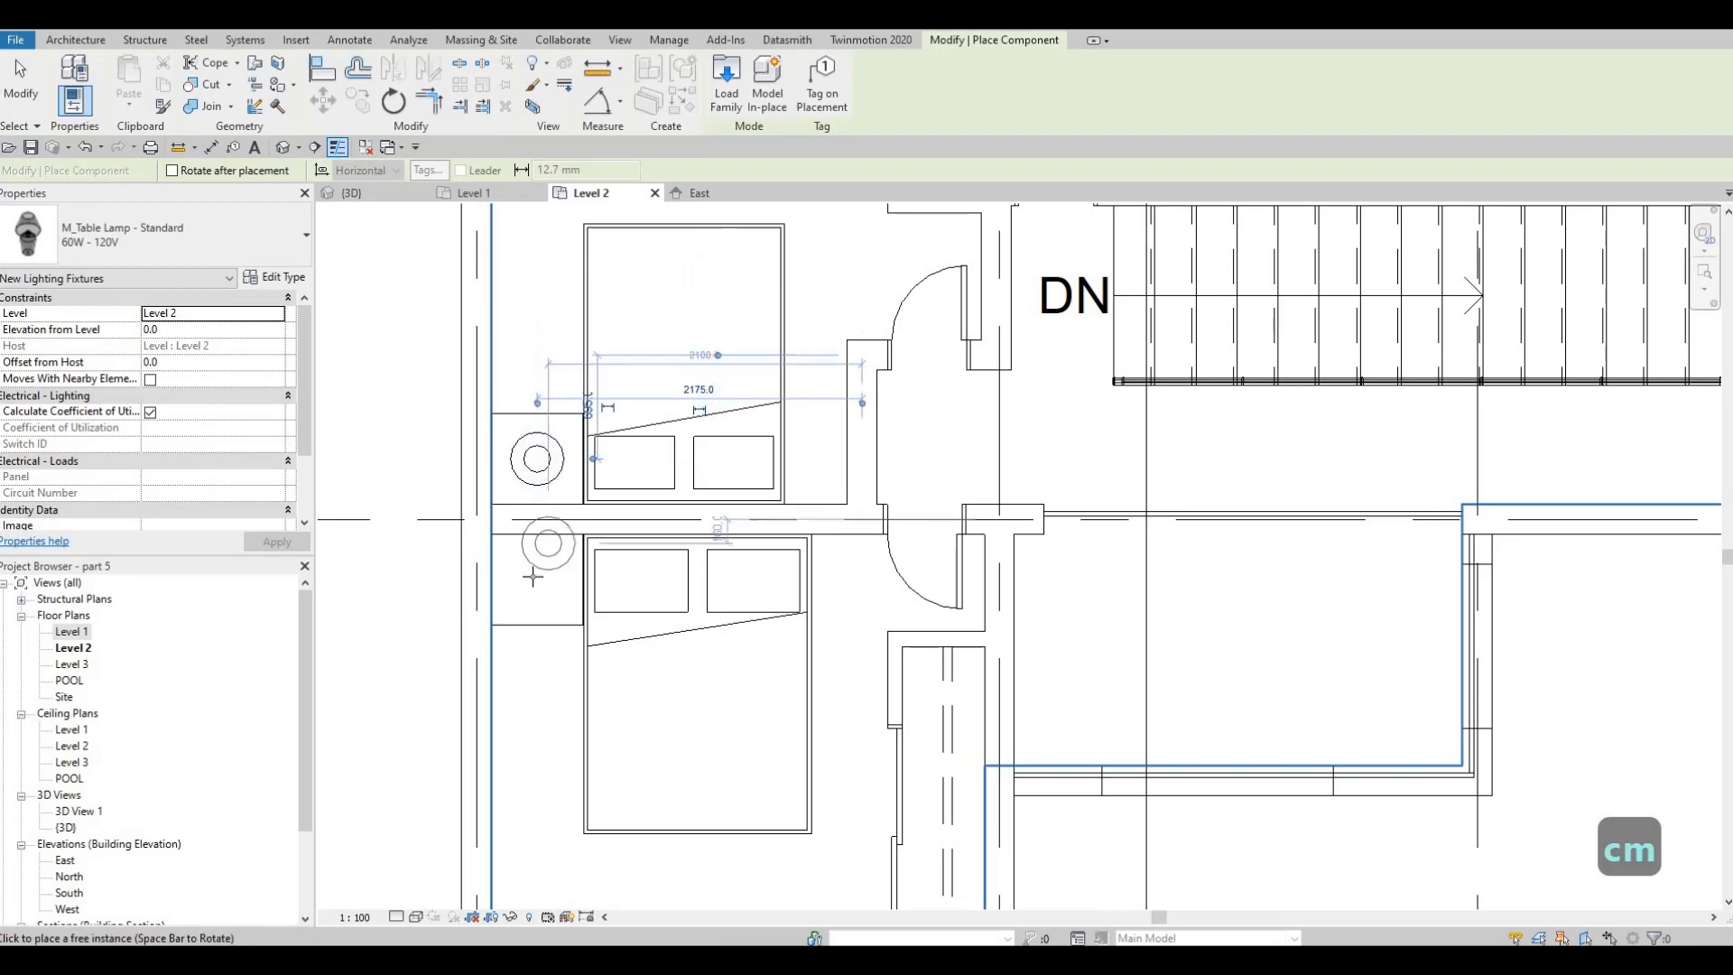
pyautogui.click(536, 576)
pyautogui.scroll(-2, 1174, 442)
pyautogui.moveTo(1331, 427); pyautogui.dragTo(792, 540, button='middle')
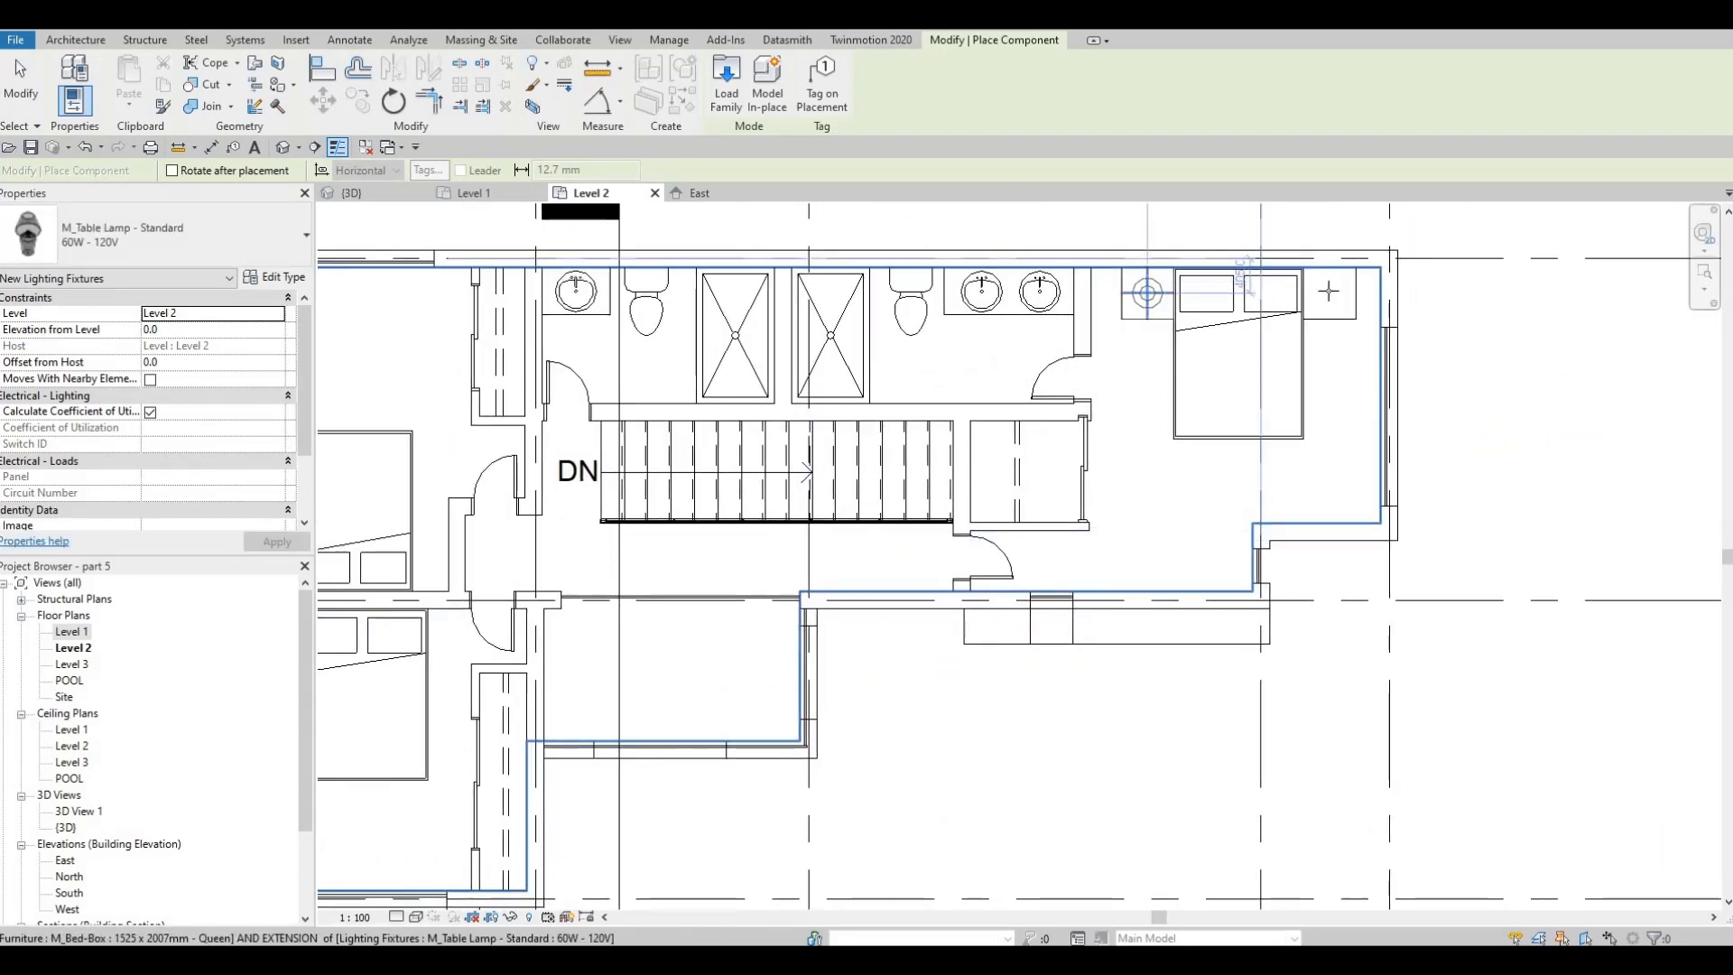
pyautogui.scroll(-3, 849, 435)
pyautogui.press('Escape')
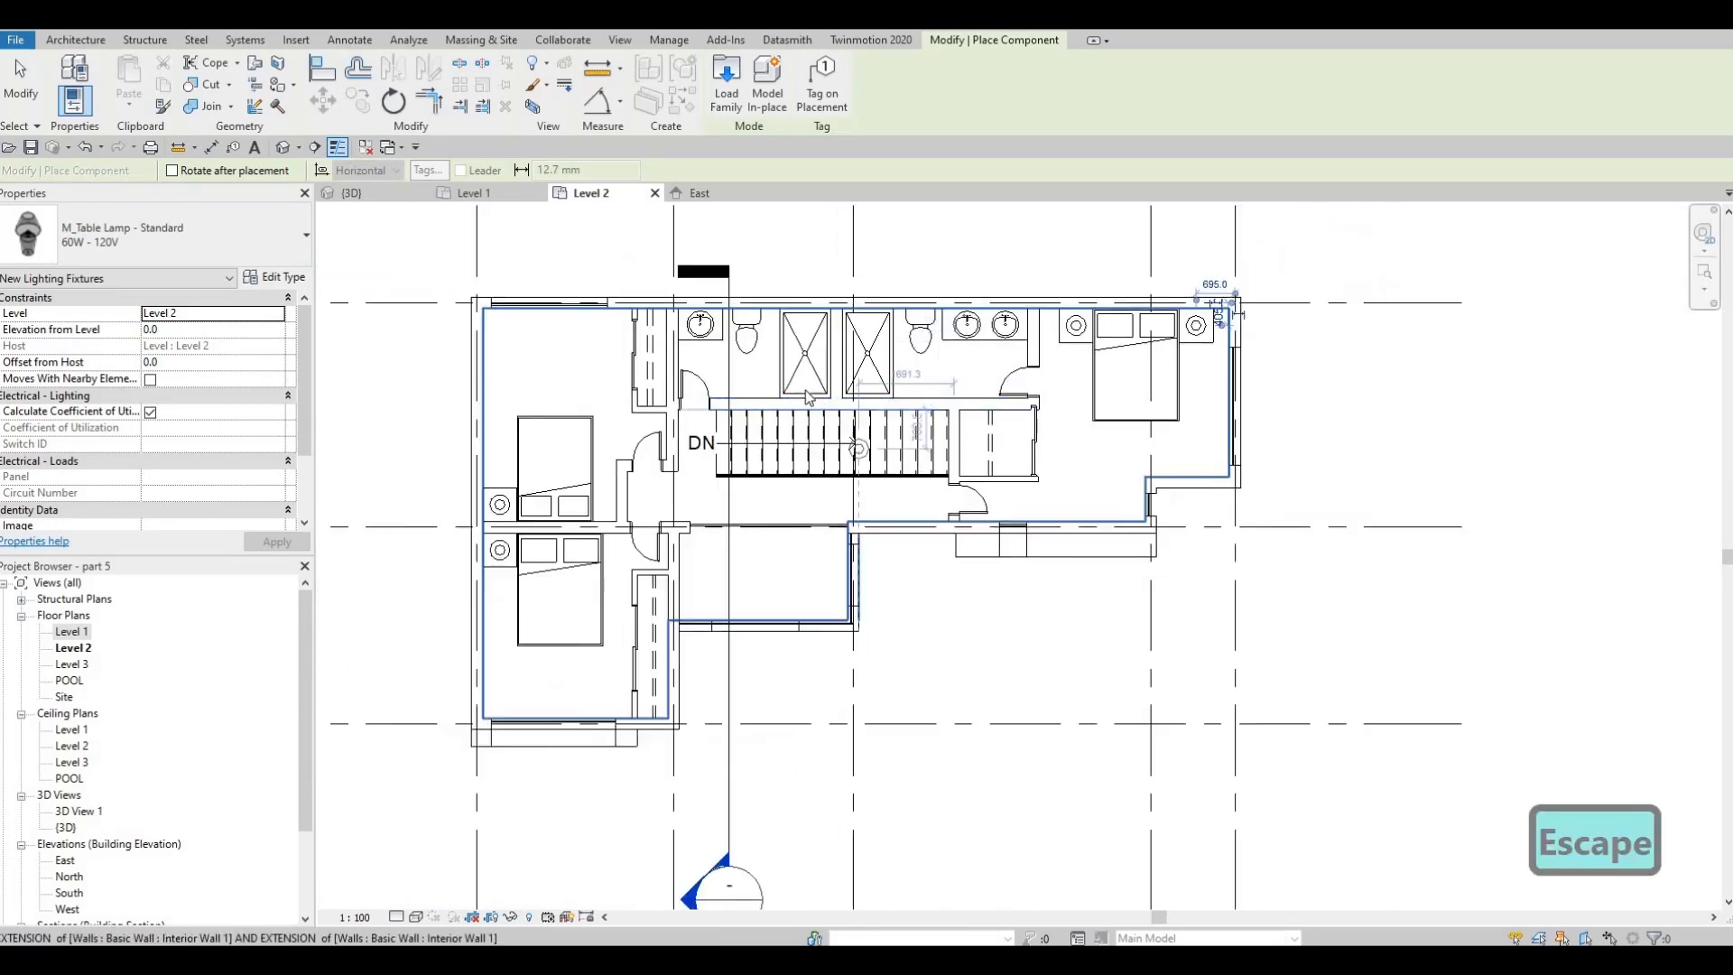
pyautogui.moveTo(859, 447); pyautogui.dragTo(862, 401, button='middle')
pyautogui.press('Escape')
pyautogui.scroll(-1, 818, 450)
pyautogui.scroll(2, 706, 440)
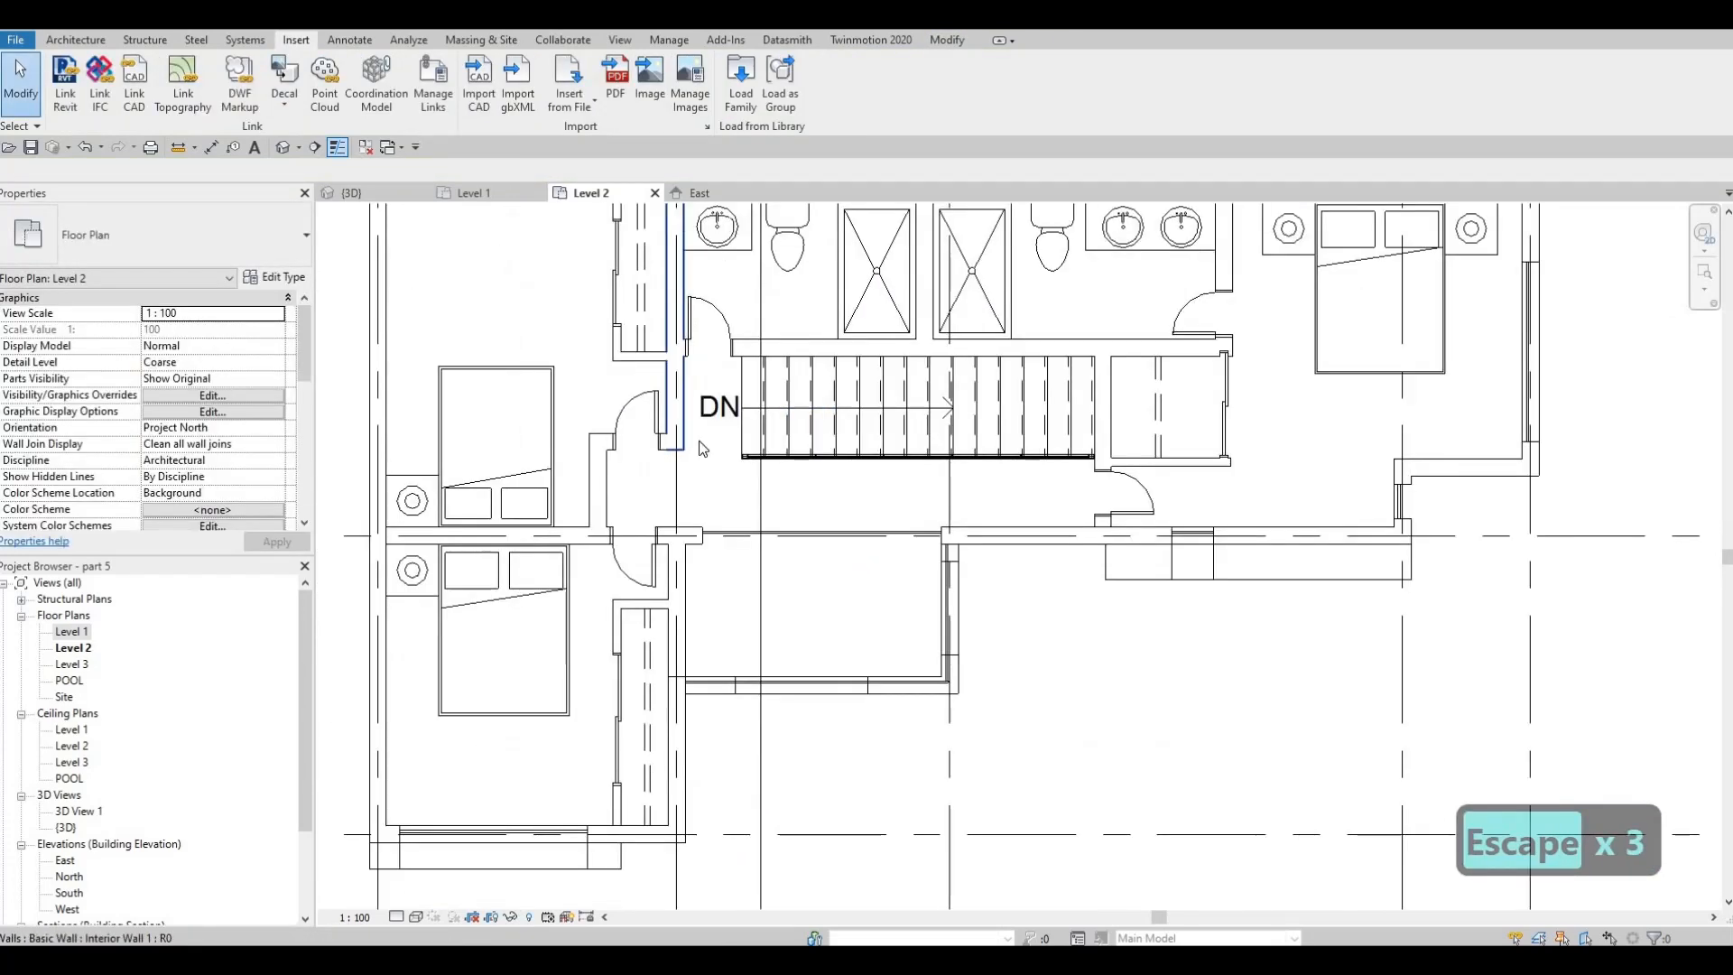
pyautogui.scroll(-2, 718, 487)
pyautogui.scroll(3, 686, 442)
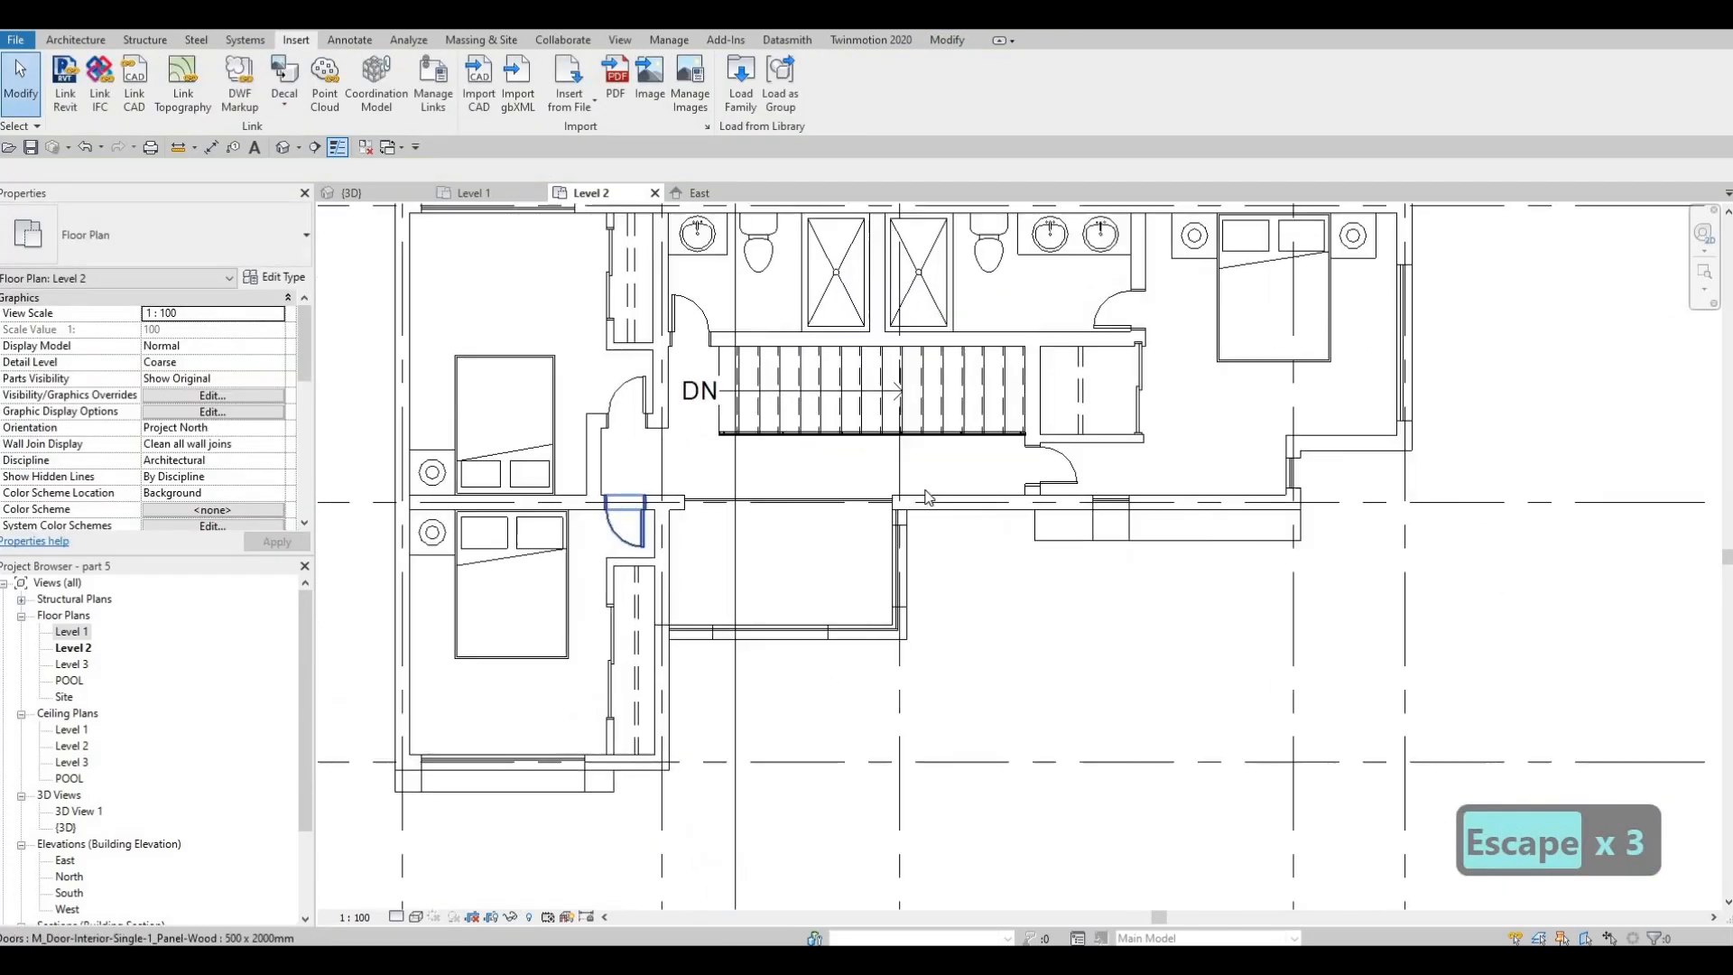
# Inspect the closet front walls of the two western bedrooms and compare their distances to the adjacent grid line
pyautogui.press('Escape')
pyautogui.press('Escape')
pyautogui.click(567, 344)
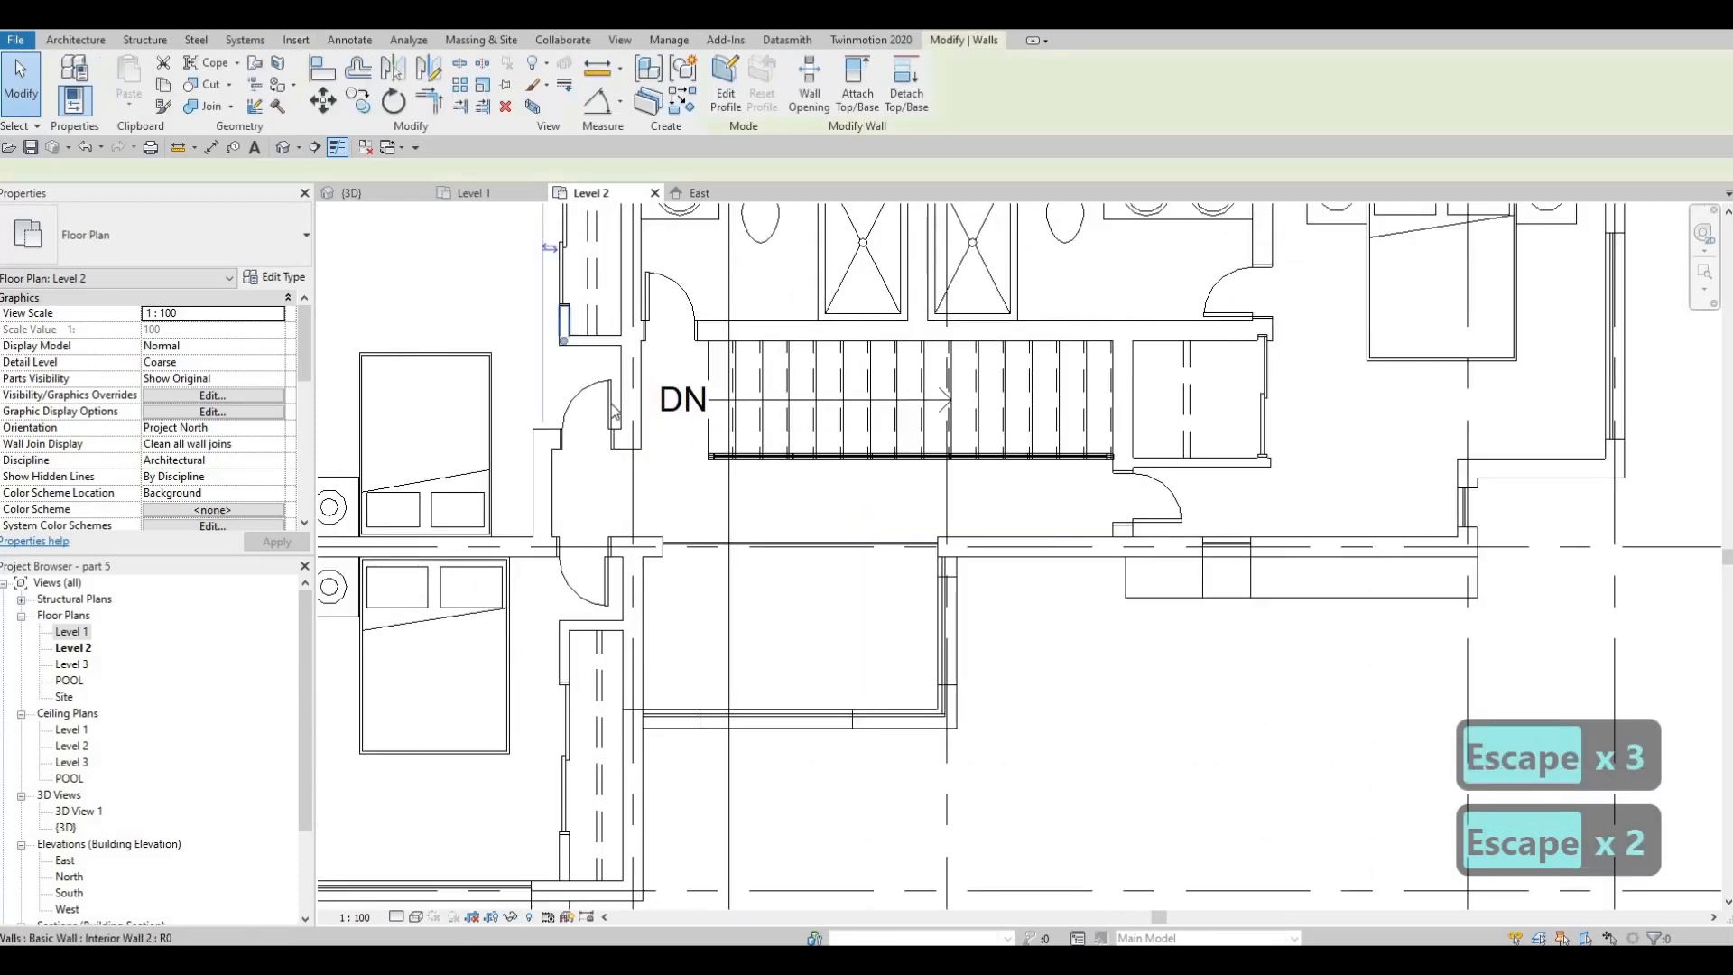
pyautogui.scroll(-2, 628, 276)
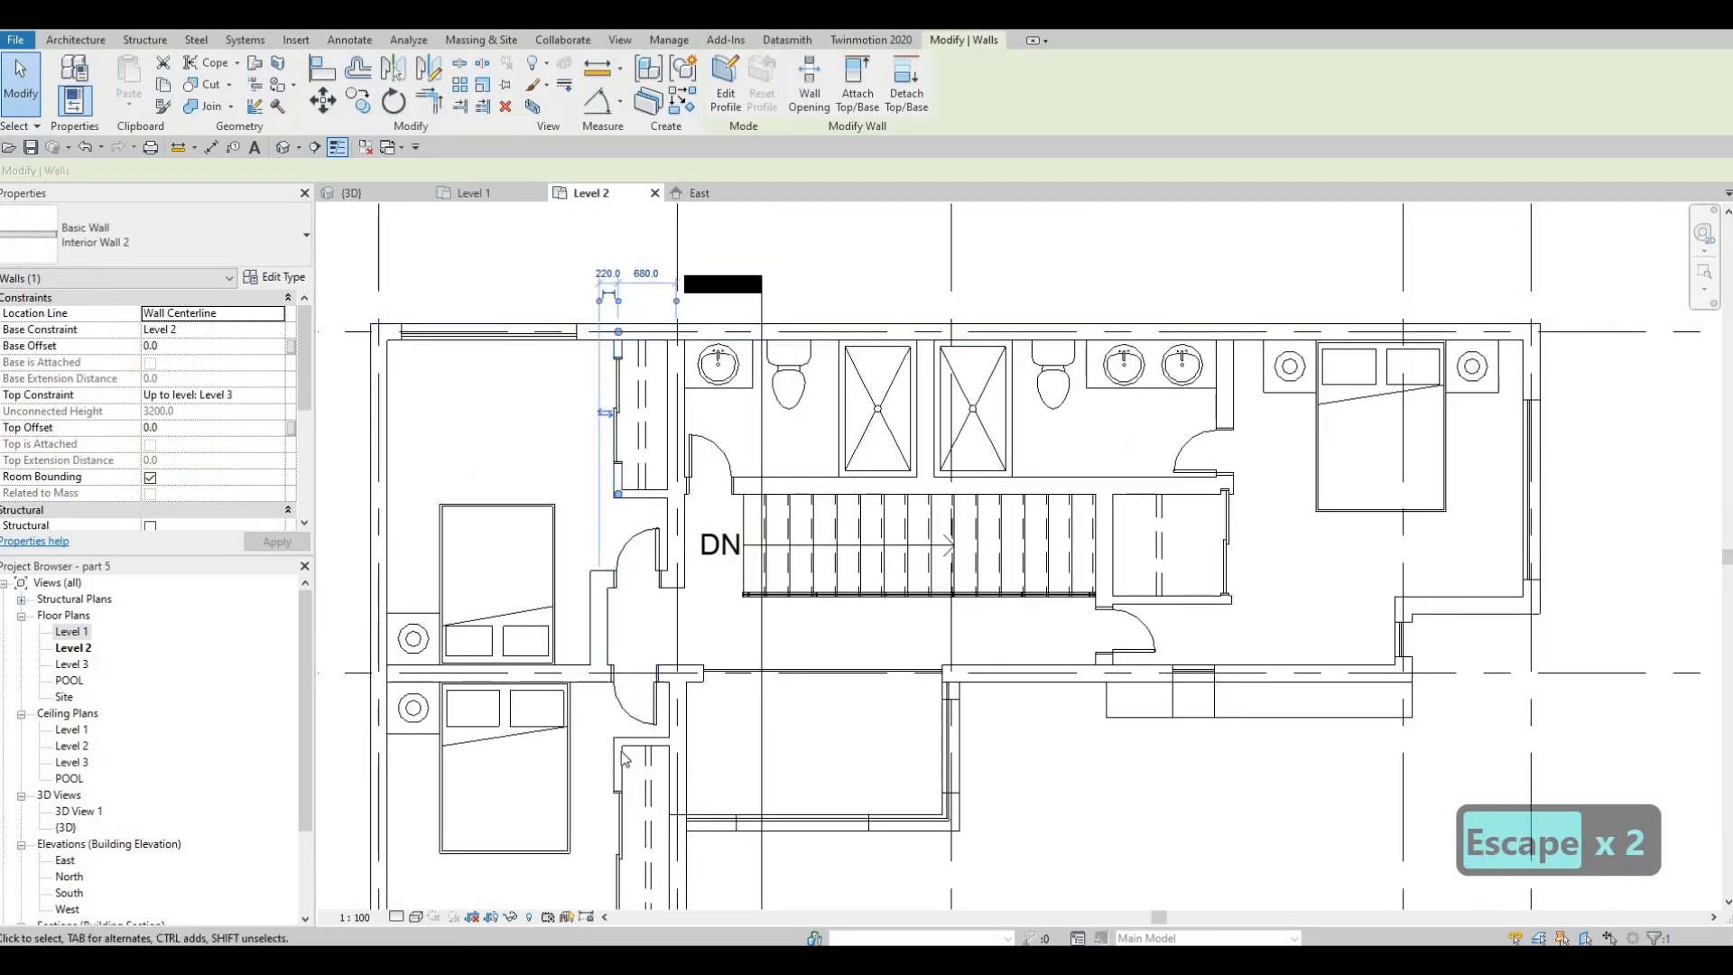
pyautogui.moveTo(638, 617); pyautogui.dragTo(645, 379, button='middle')
pyautogui.click(625, 697)
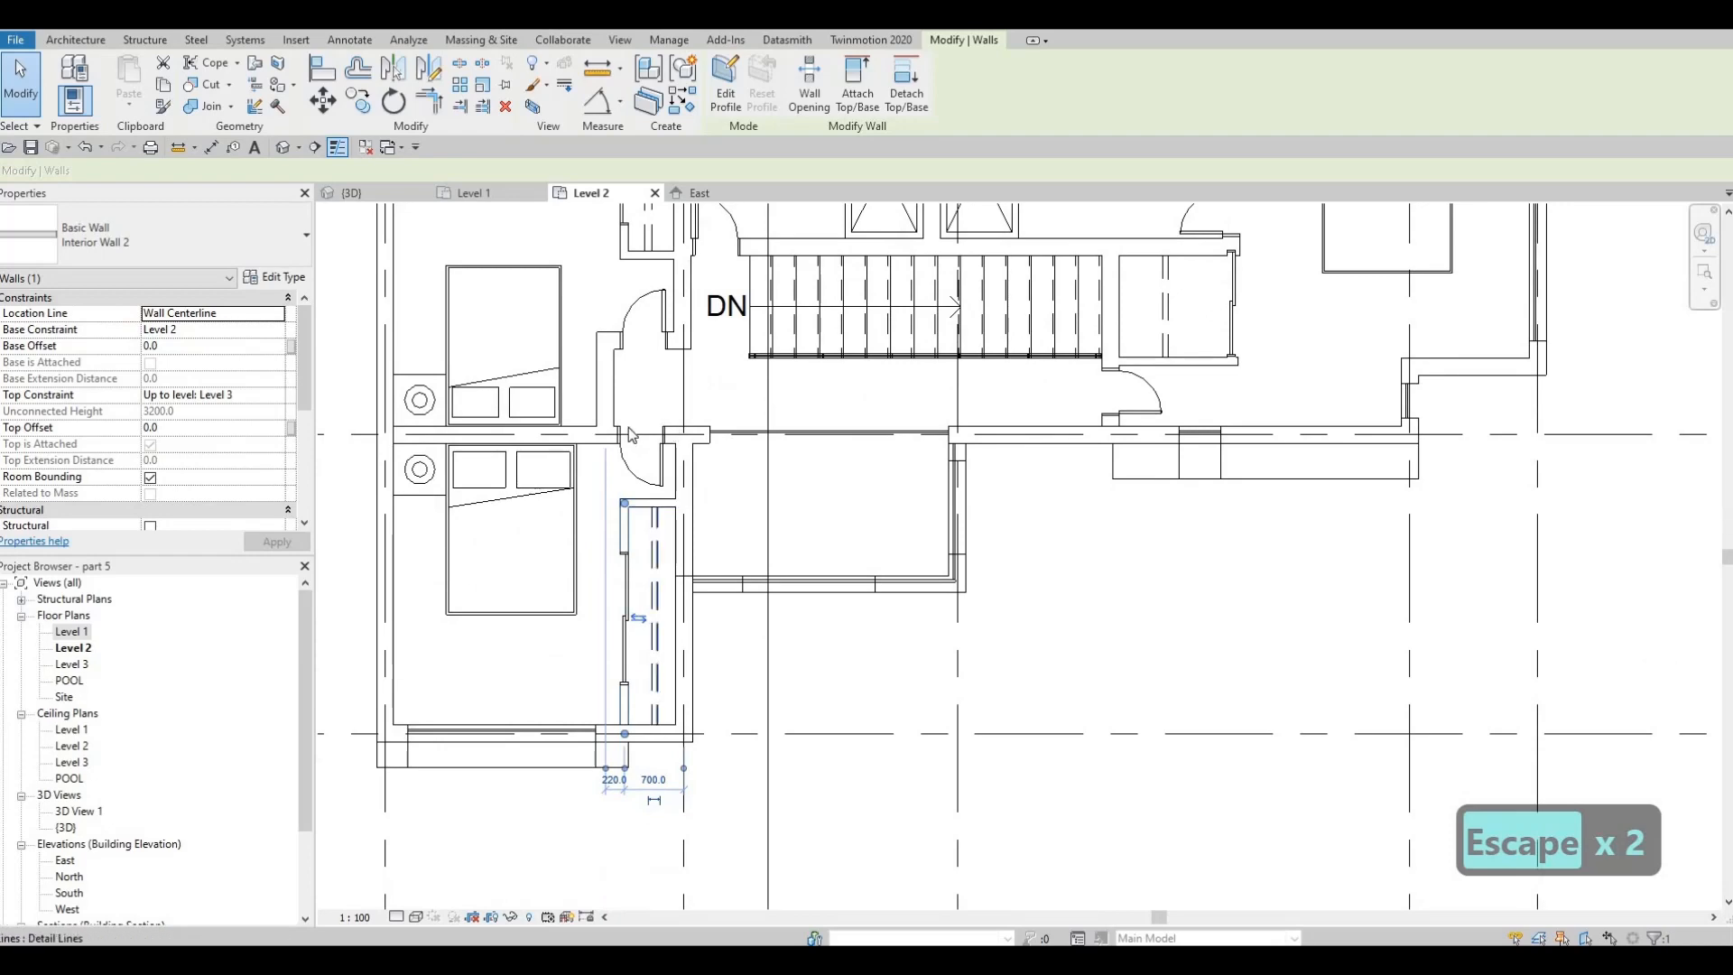
pyautogui.moveTo(629, 273); pyautogui.dragTo(625, 447, button='middle')
pyautogui.press('Escape')
pyautogui.press('Escape')
pyautogui.press('Escape')
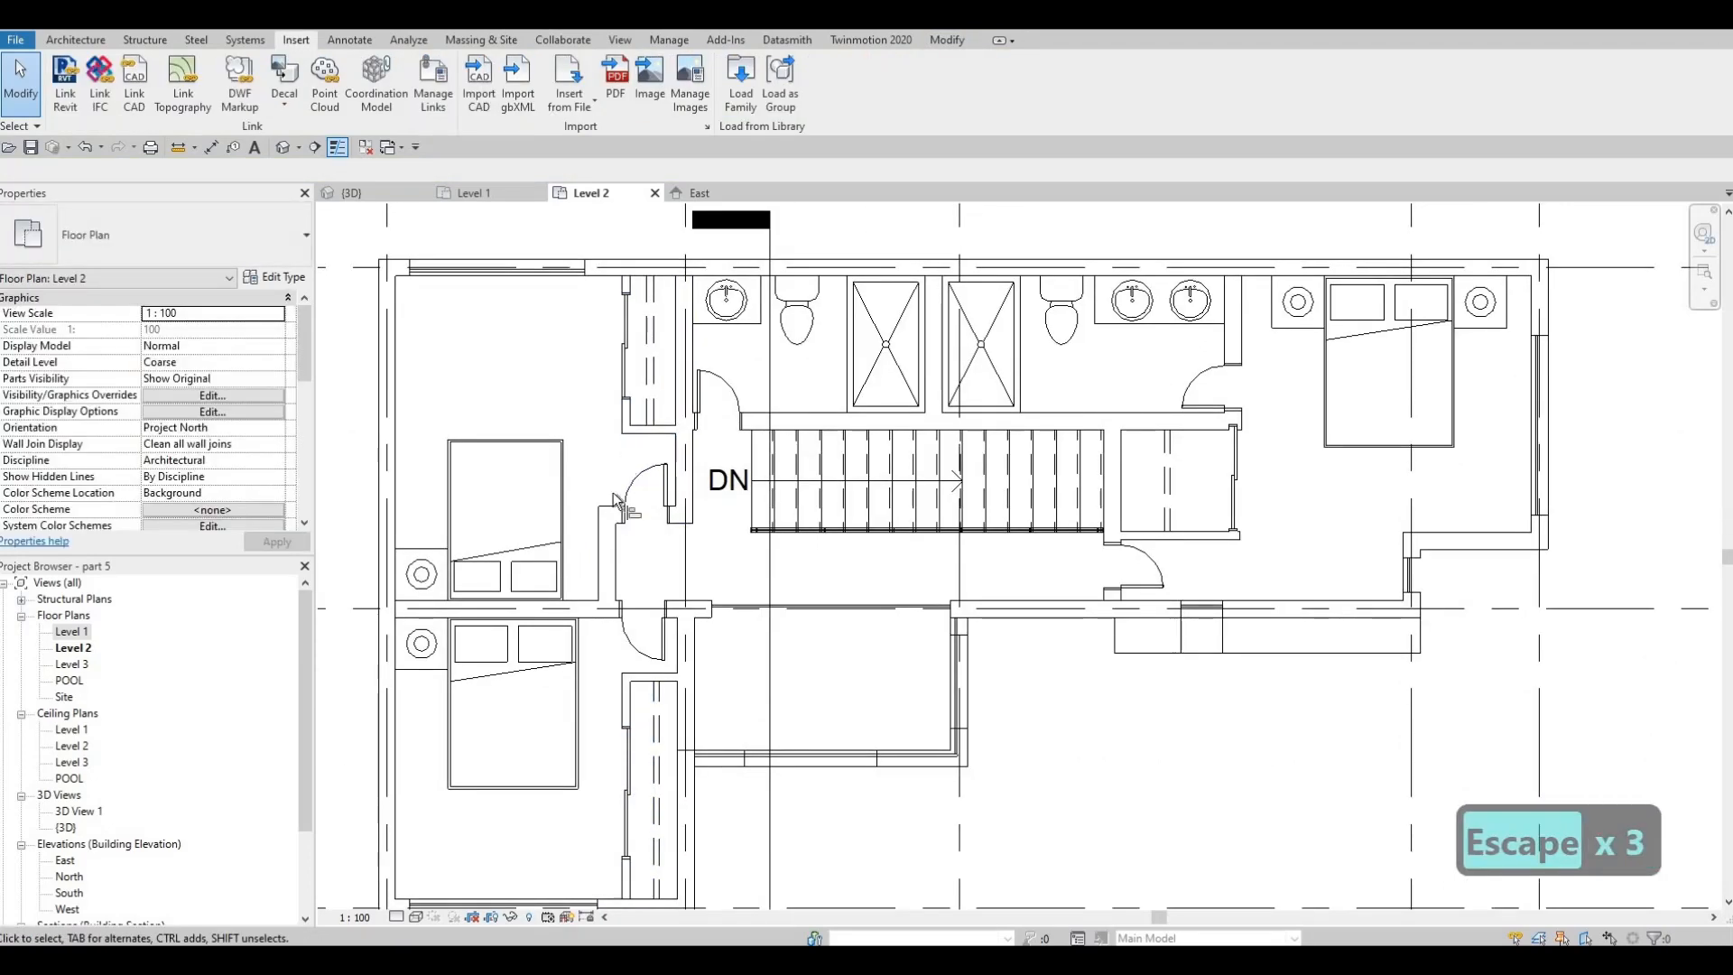
pyautogui.press('a')
pyautogui.press('l')
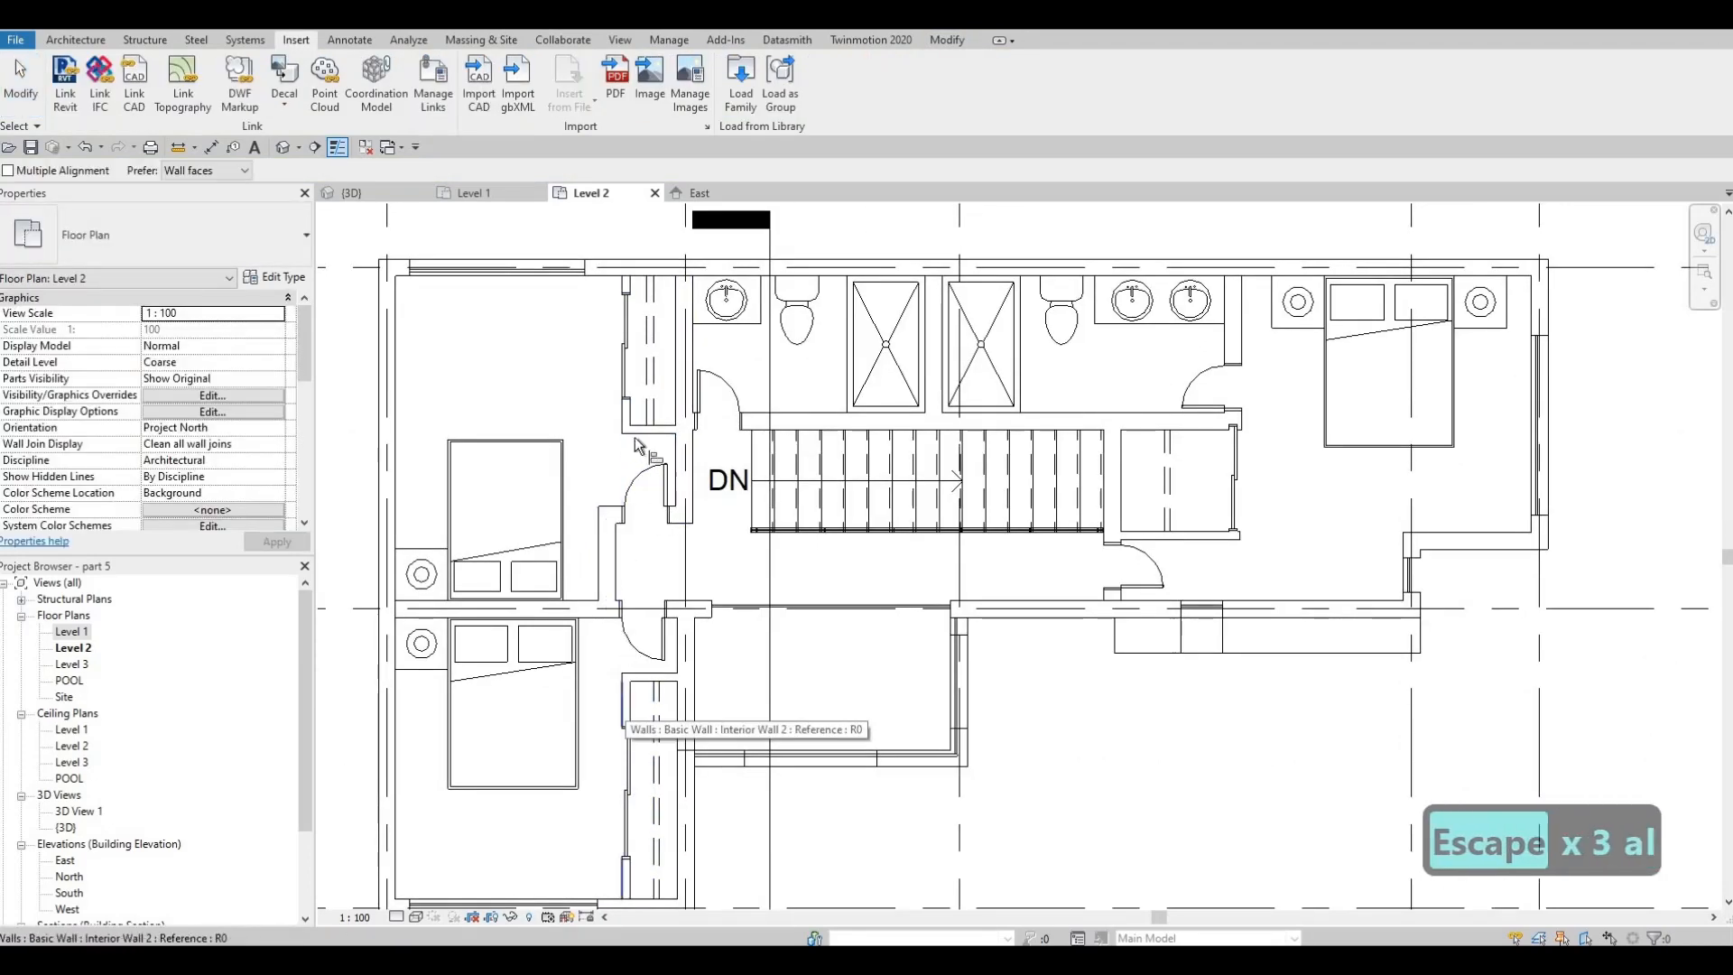
pyautogui.click(622, 430)
pyautogui.press('Escape')
pyautogui.press('Escape')
pyautogui.press('Escape')
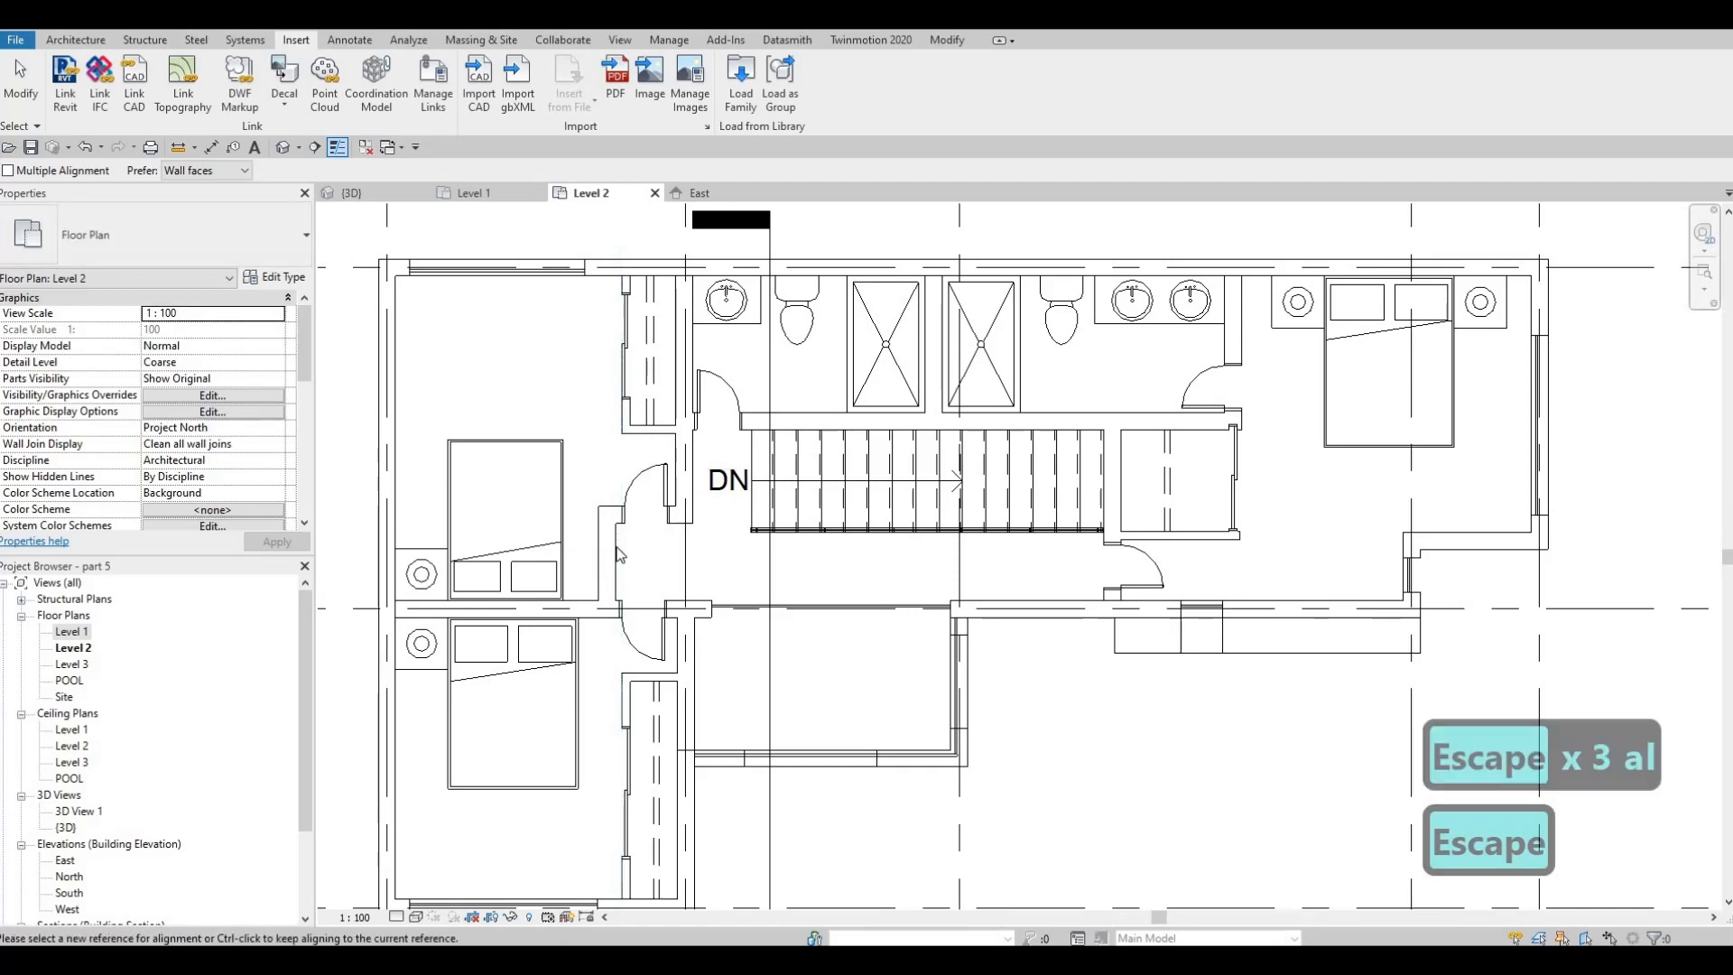
# Recheck the spacing of the southwest and northwest closet front walls, measuring the northwest one to grid B
pyautogui.scroll(-3, 619, 560)
pyautogui.click(627, 437)
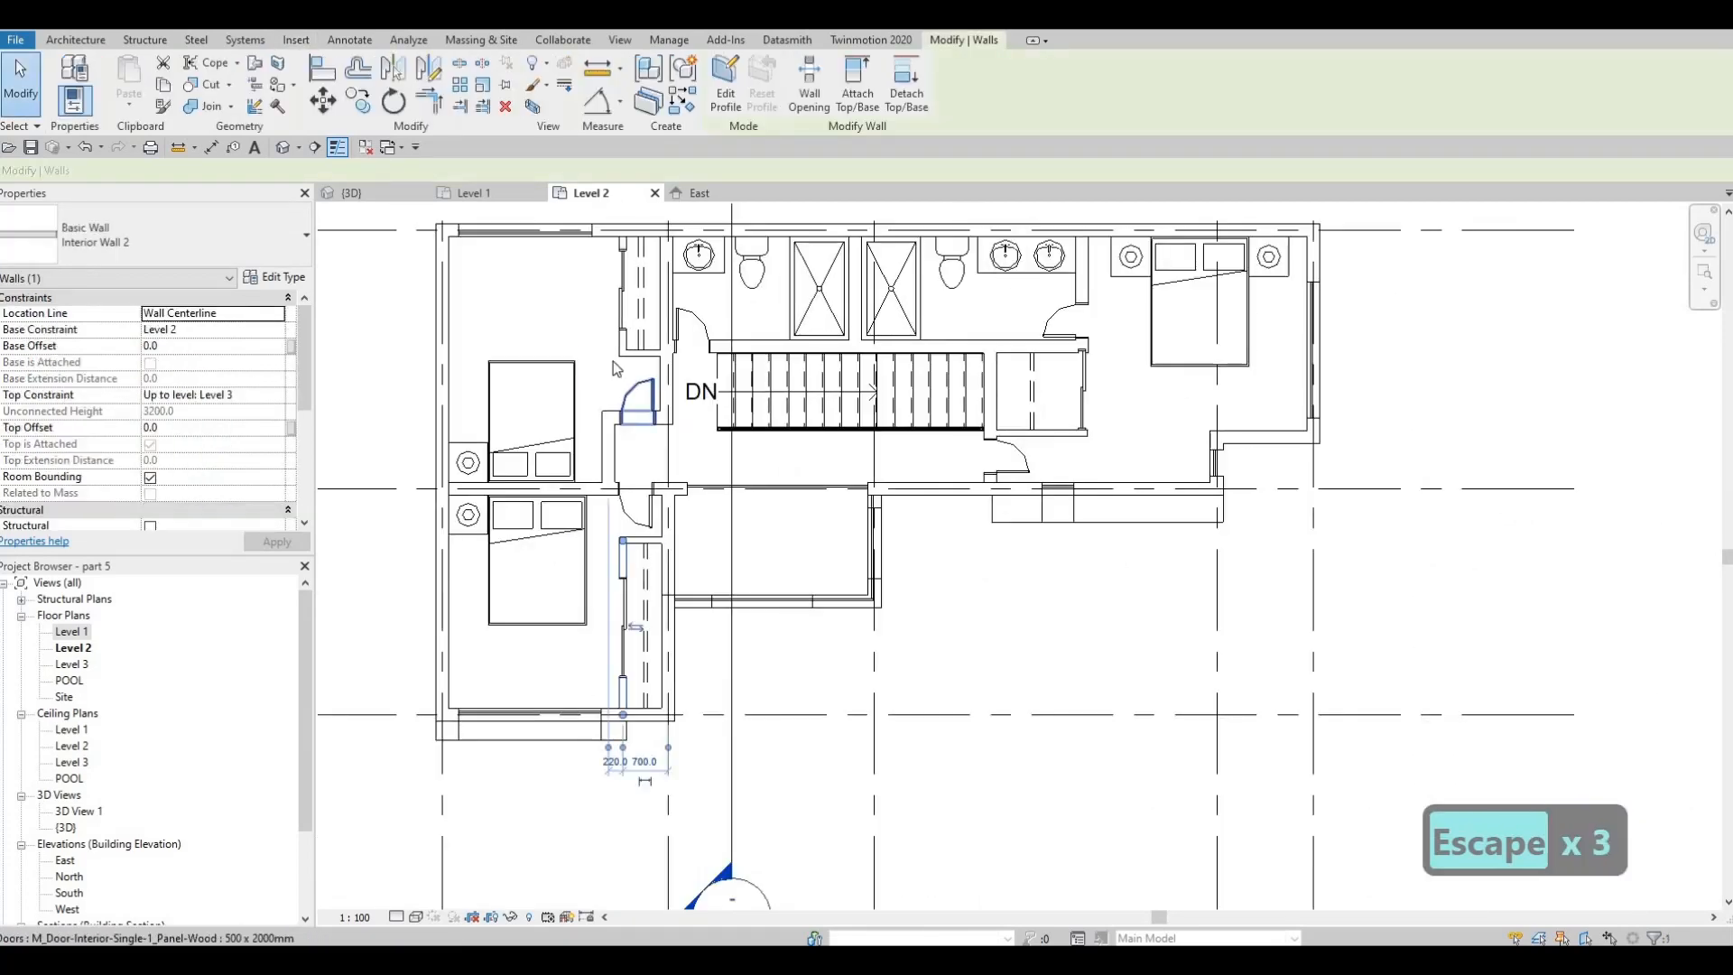
pyautogui.scroll(2, 614, 361)
pyautogui.press('Escape')
pyautogui.click(619, 327)
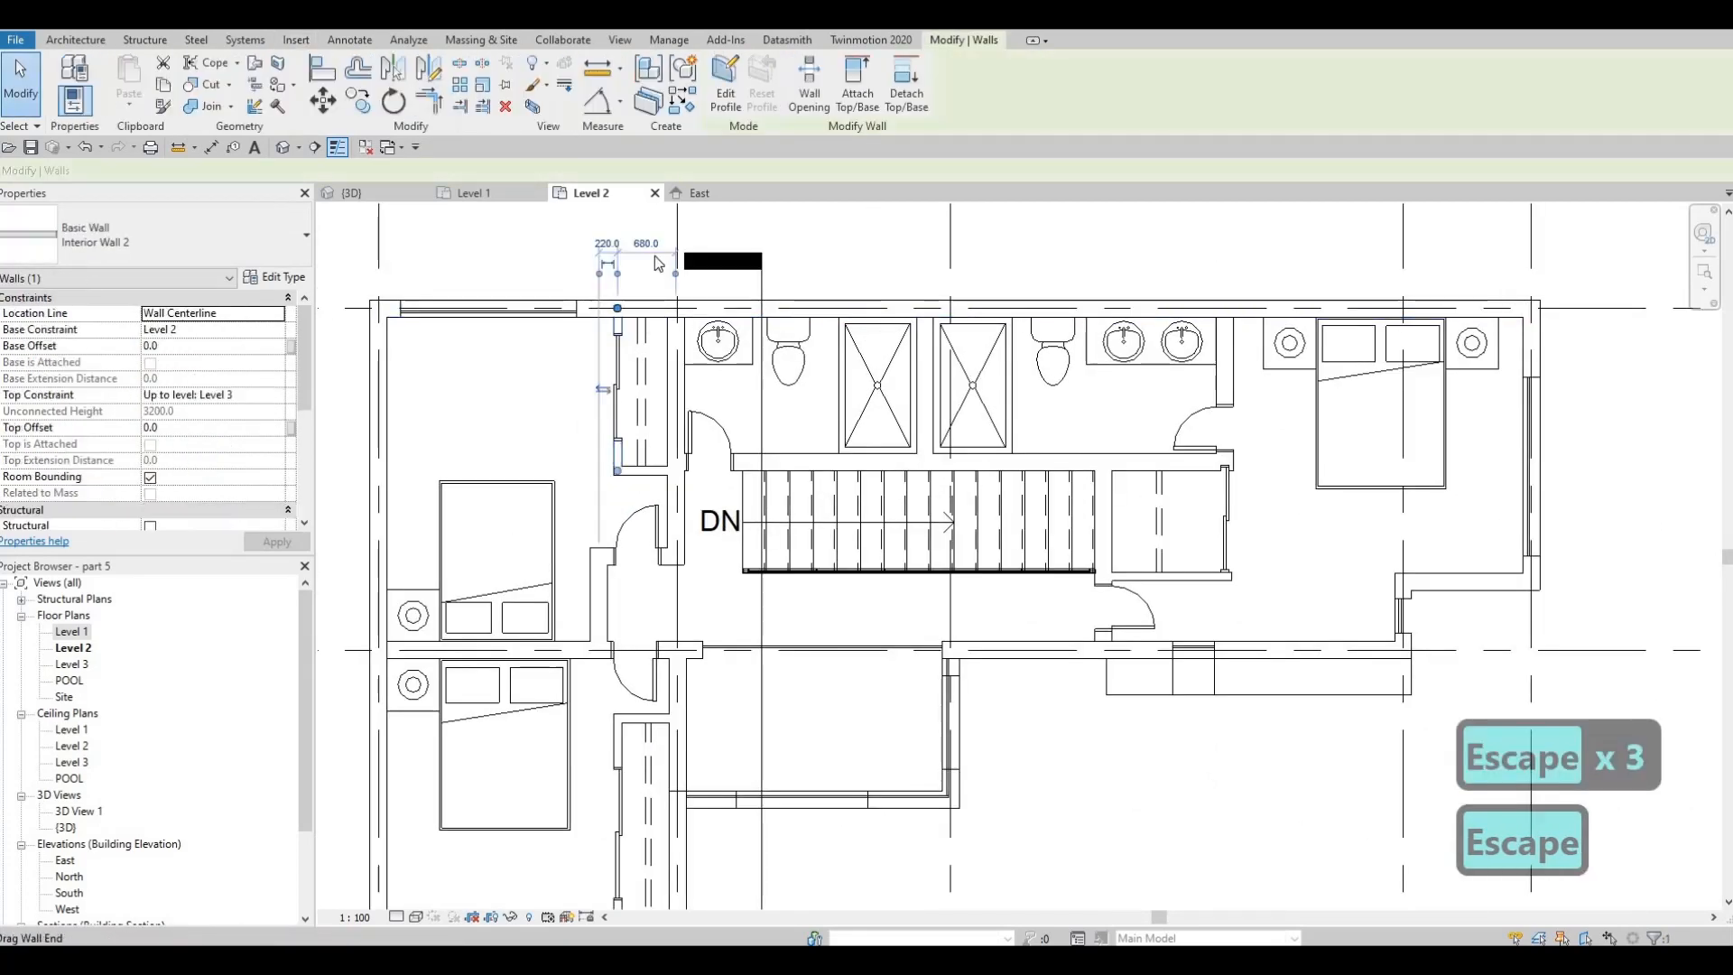
pyautogui.moveTo(685, 279); pyautogui.dragTo(675, 280)
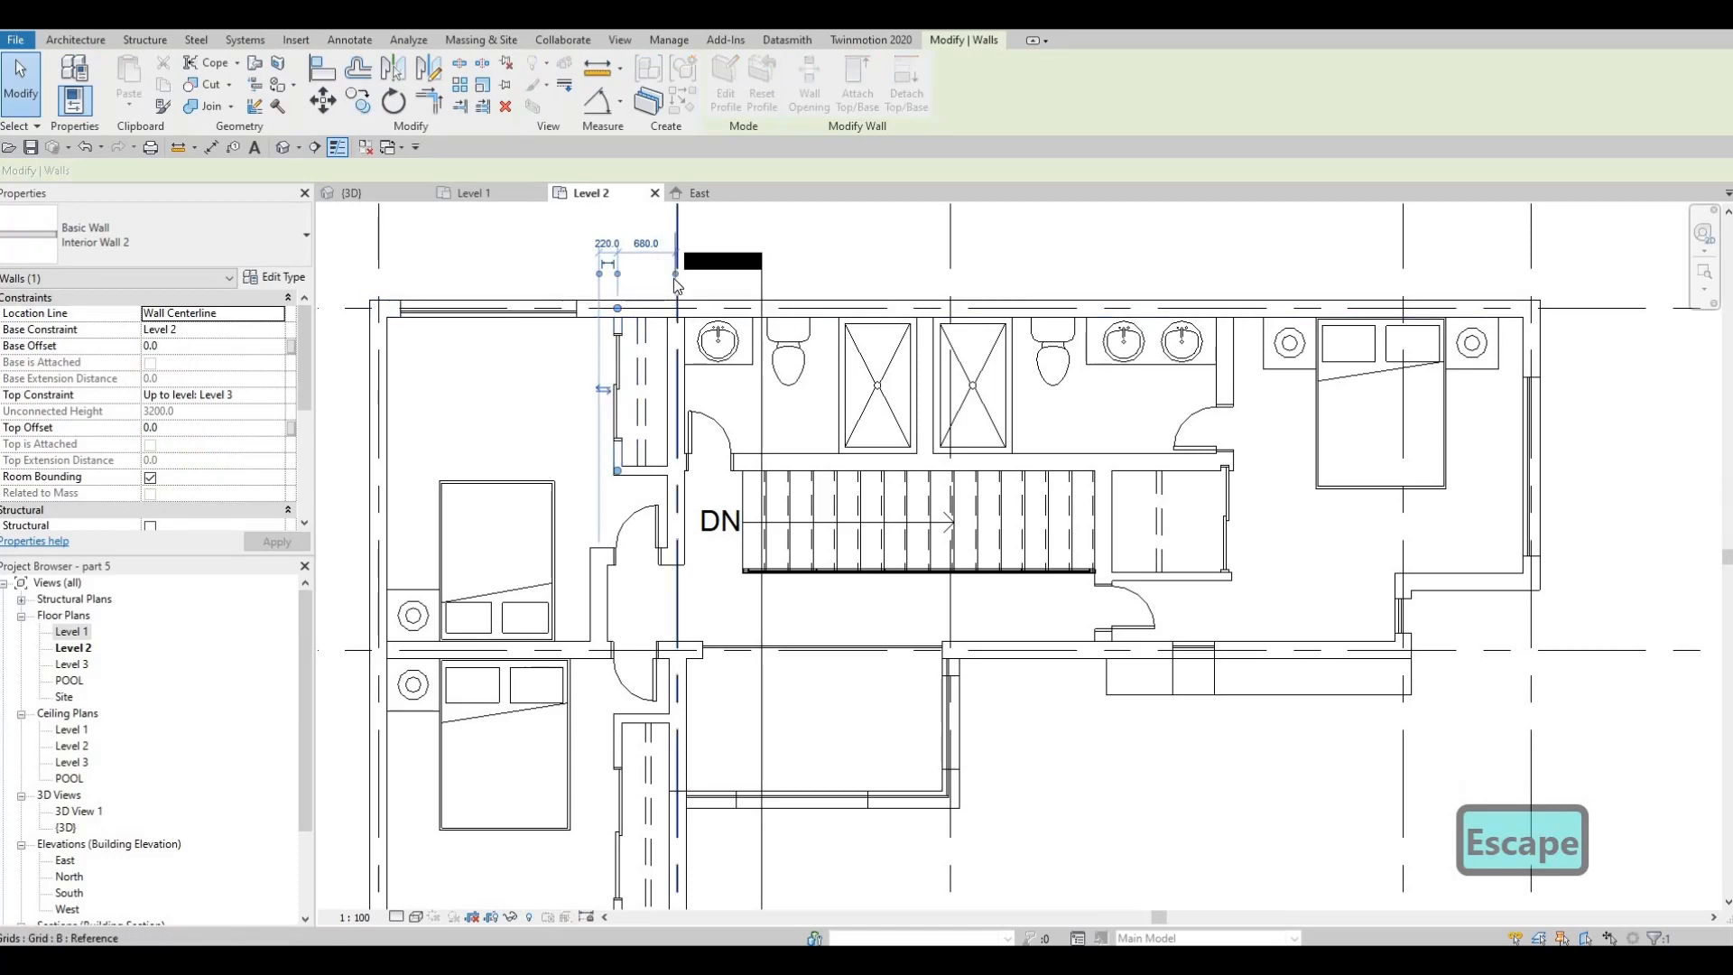
pyautogui.press('Escape')
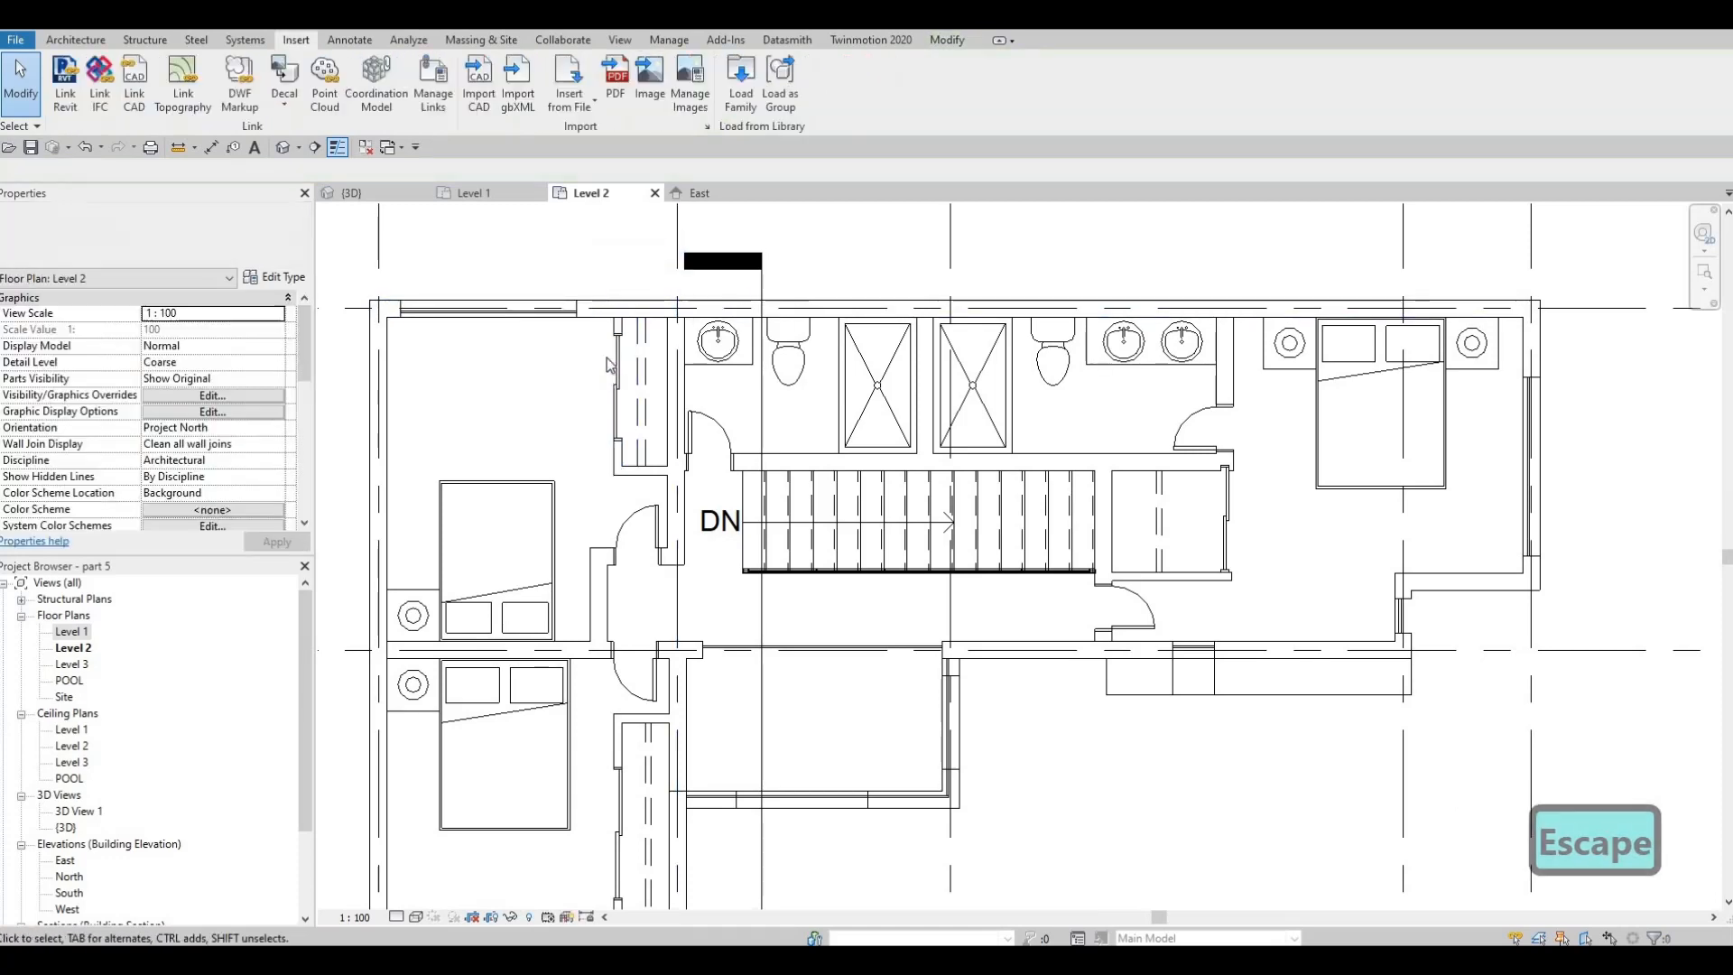
pyautogui.moveTo(614, 328); pyautogui.dragTo(609, 369, button='middle')
pyautogui.press('Escape')
pyautogui.click(612, 367)
pyautogui.press('Escape')
pyautogui.scroll(-5, 656, 361)
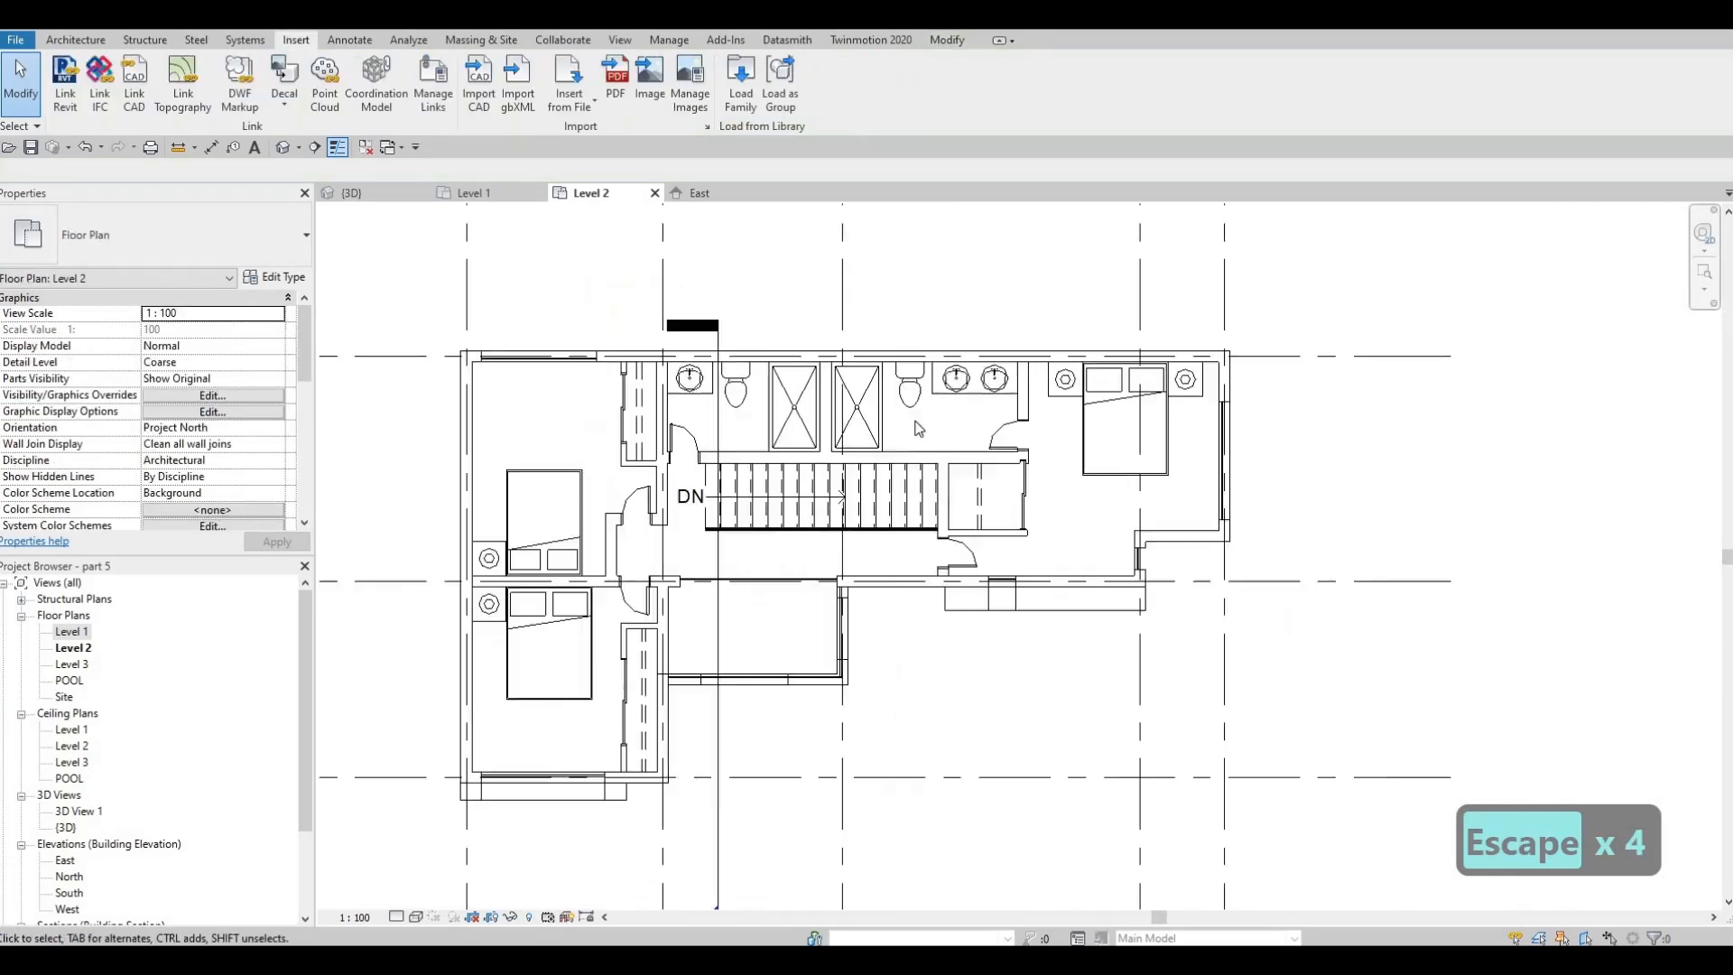
# Review the furnished Level 2 plan and switch to the default 3D view of the house
pyautogui.moveTo(931, 488); pyautogui.dragTo(936, 447, button='middle')
pyautogui.press('Escape')
pyautogui.moveTo(905, 530); pyautogui.dragTo(768, 570, button='middle')
pyautogui.scroll(2, 899, 520)
pyautogui.click(352, 194)
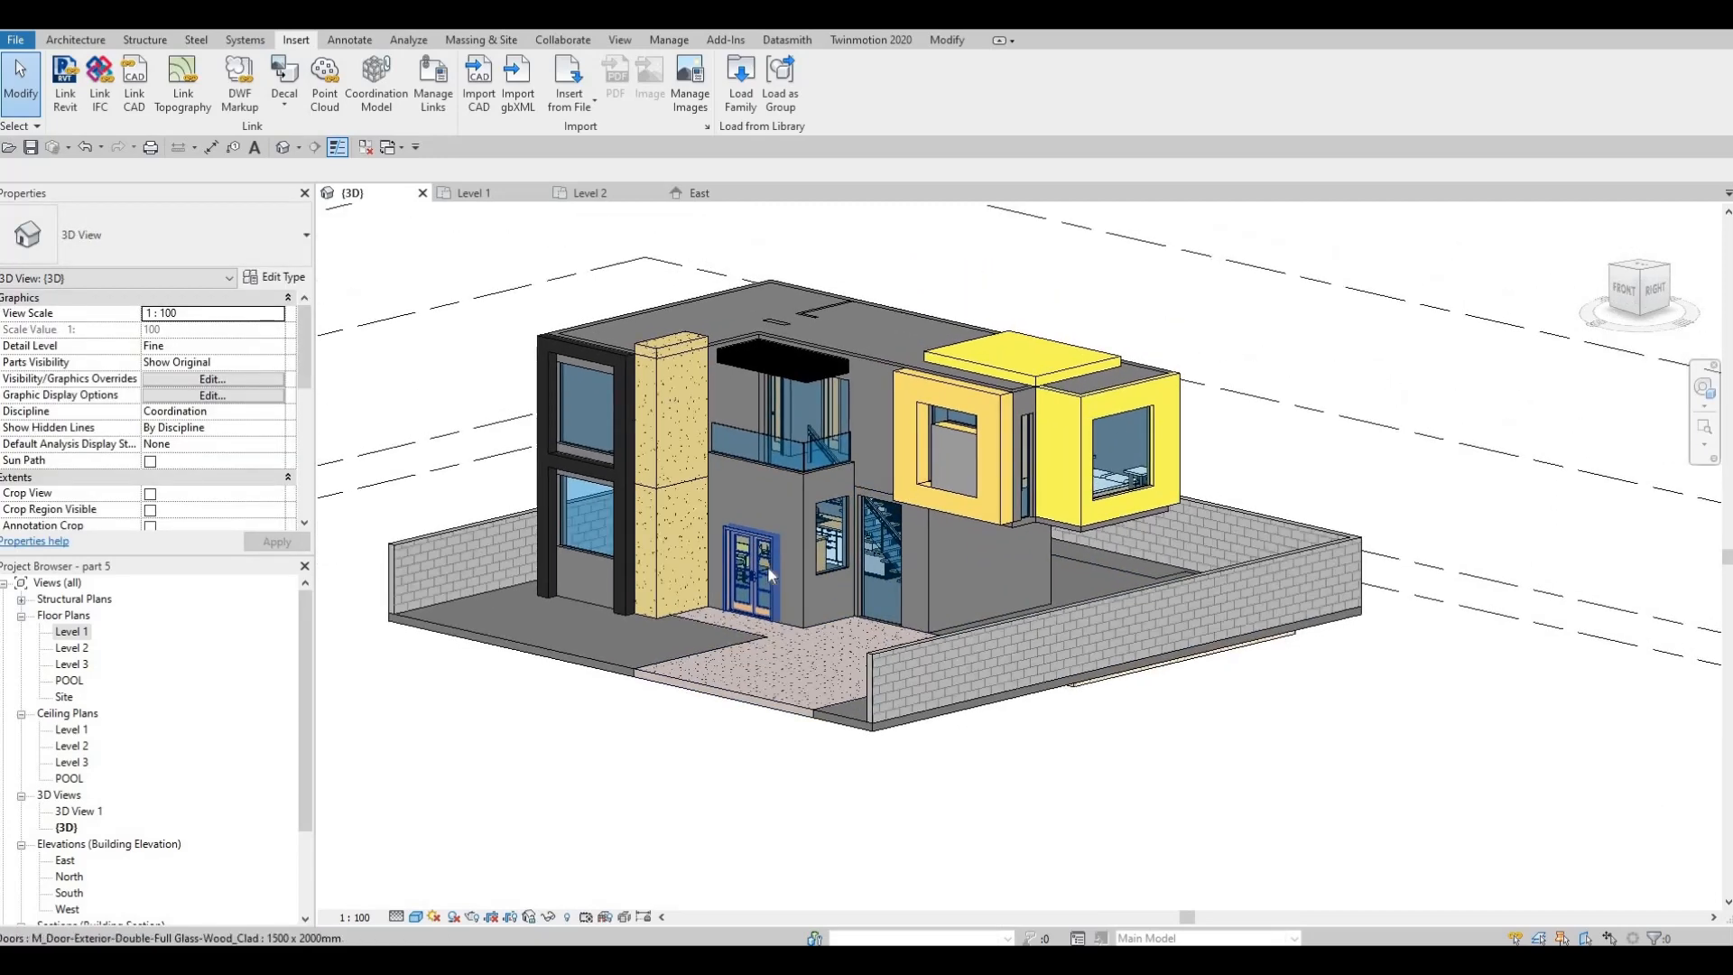